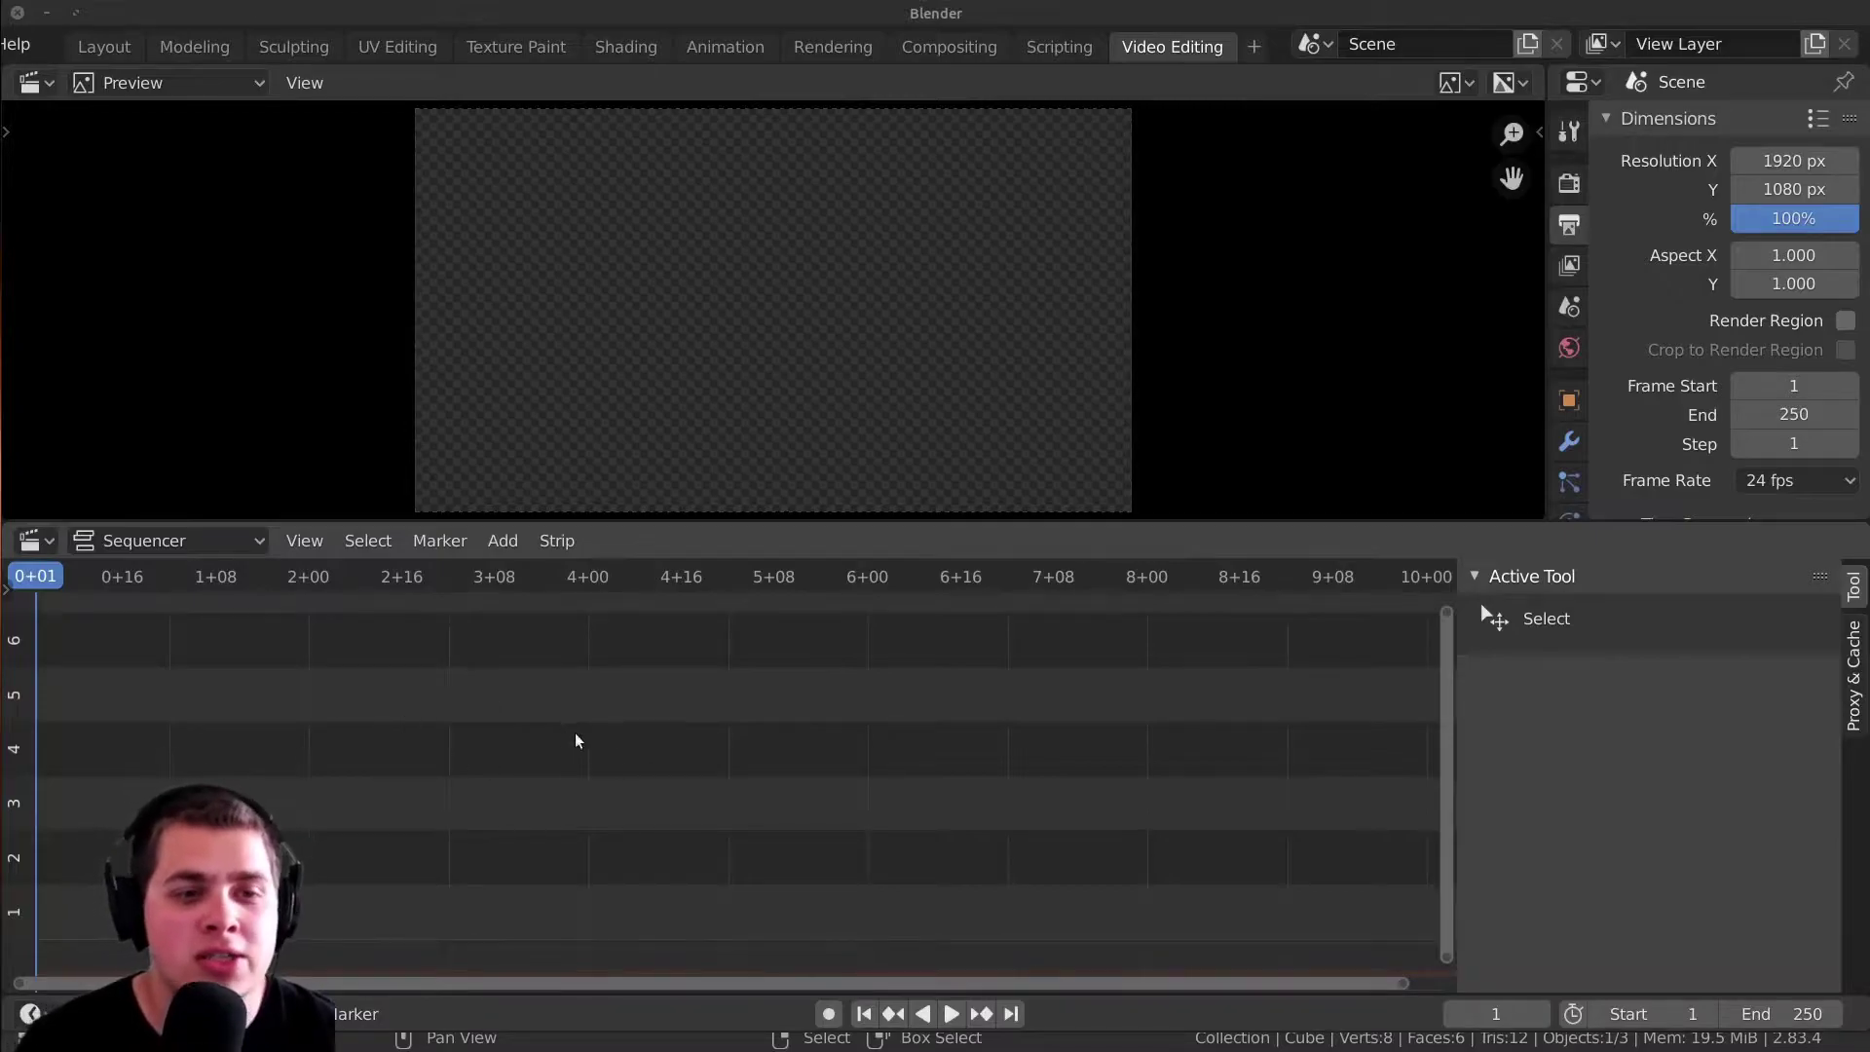
- Add all PNG frames in the "Low Poly Nature Assets Game Ready turntable/1" folder to the sequencer as one image strip
key(shift+a)
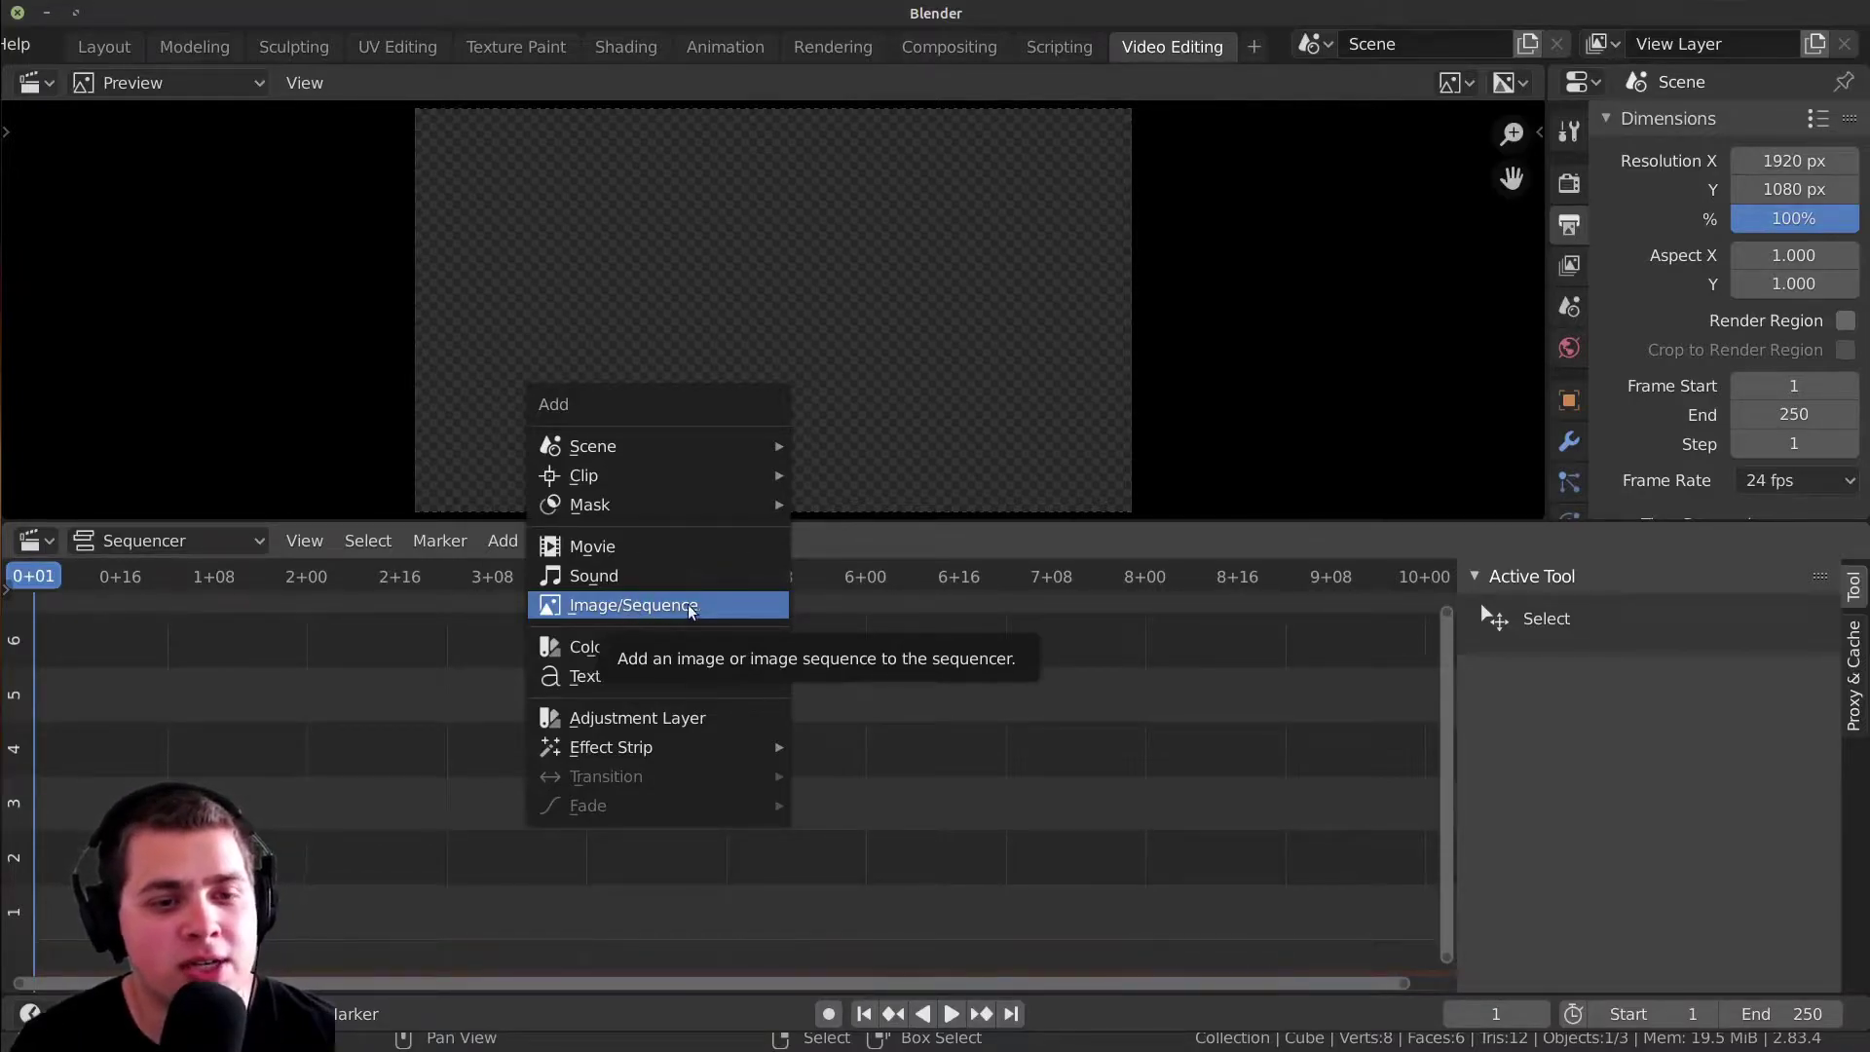
click(633, 604)
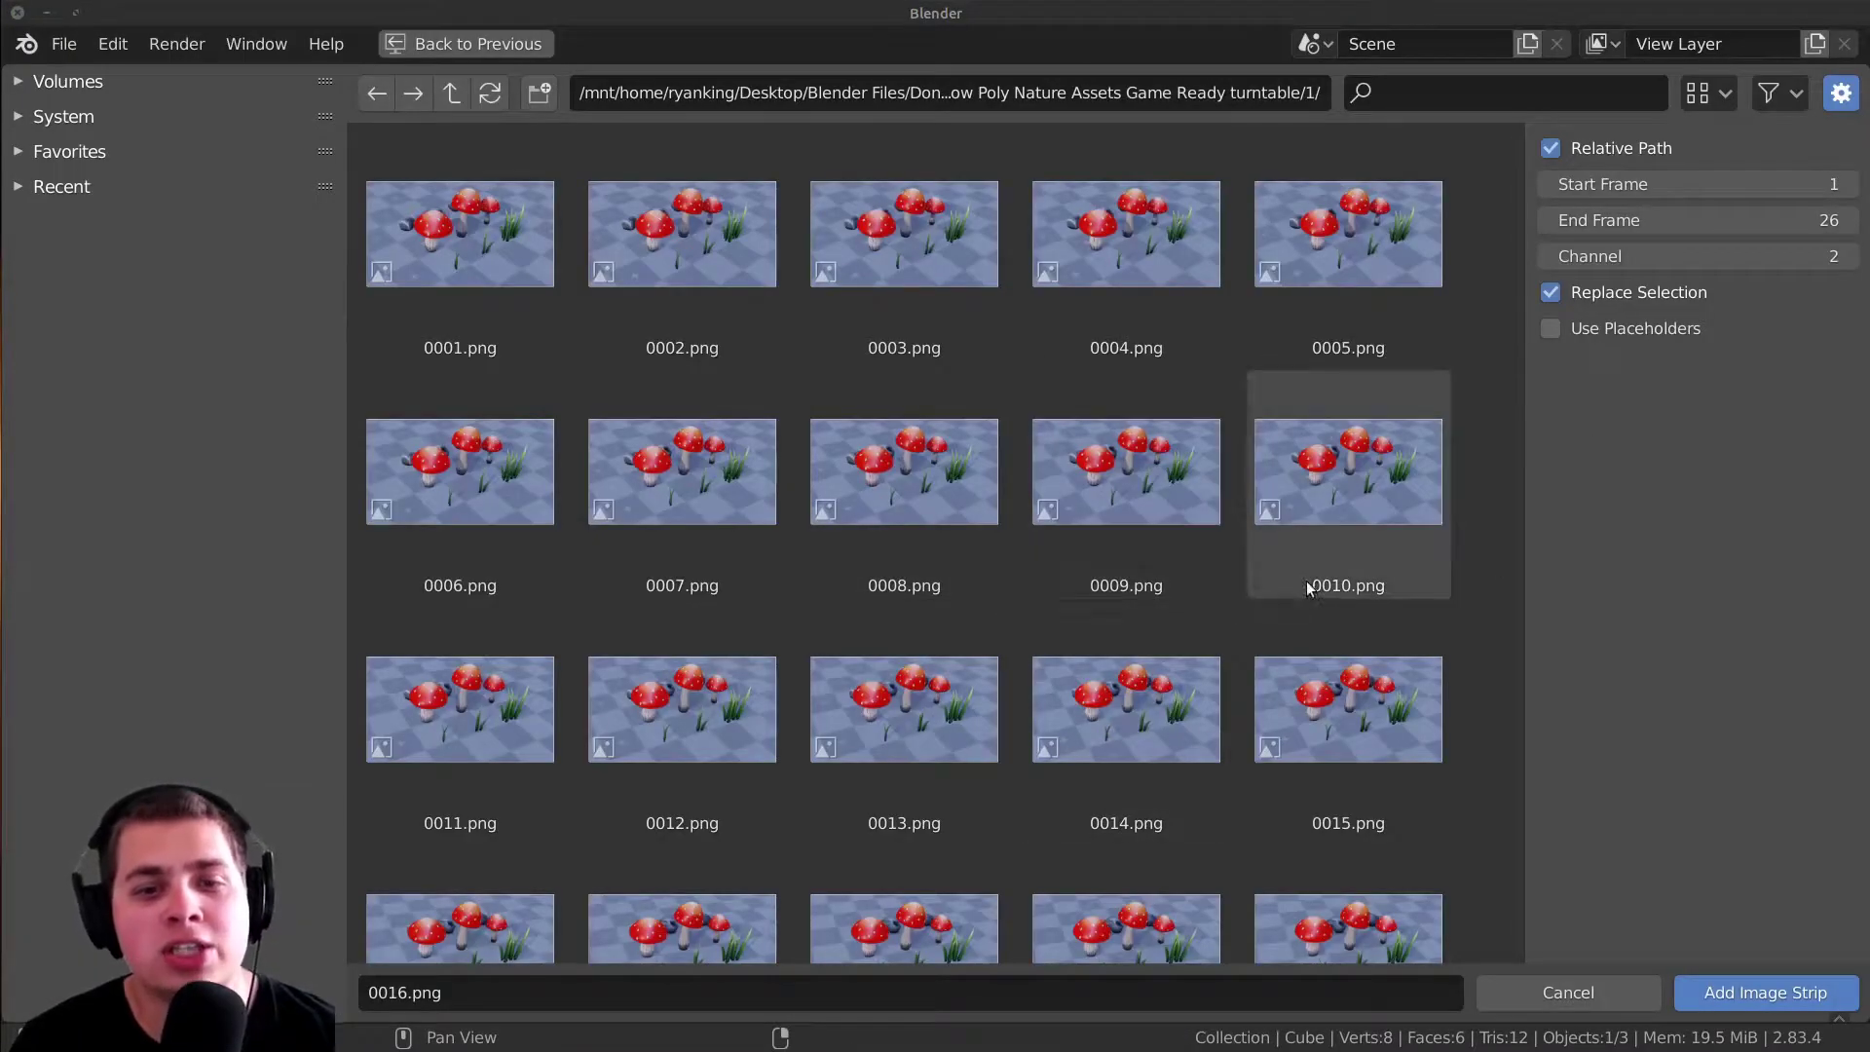
scroll(1100, 526, down, 3)
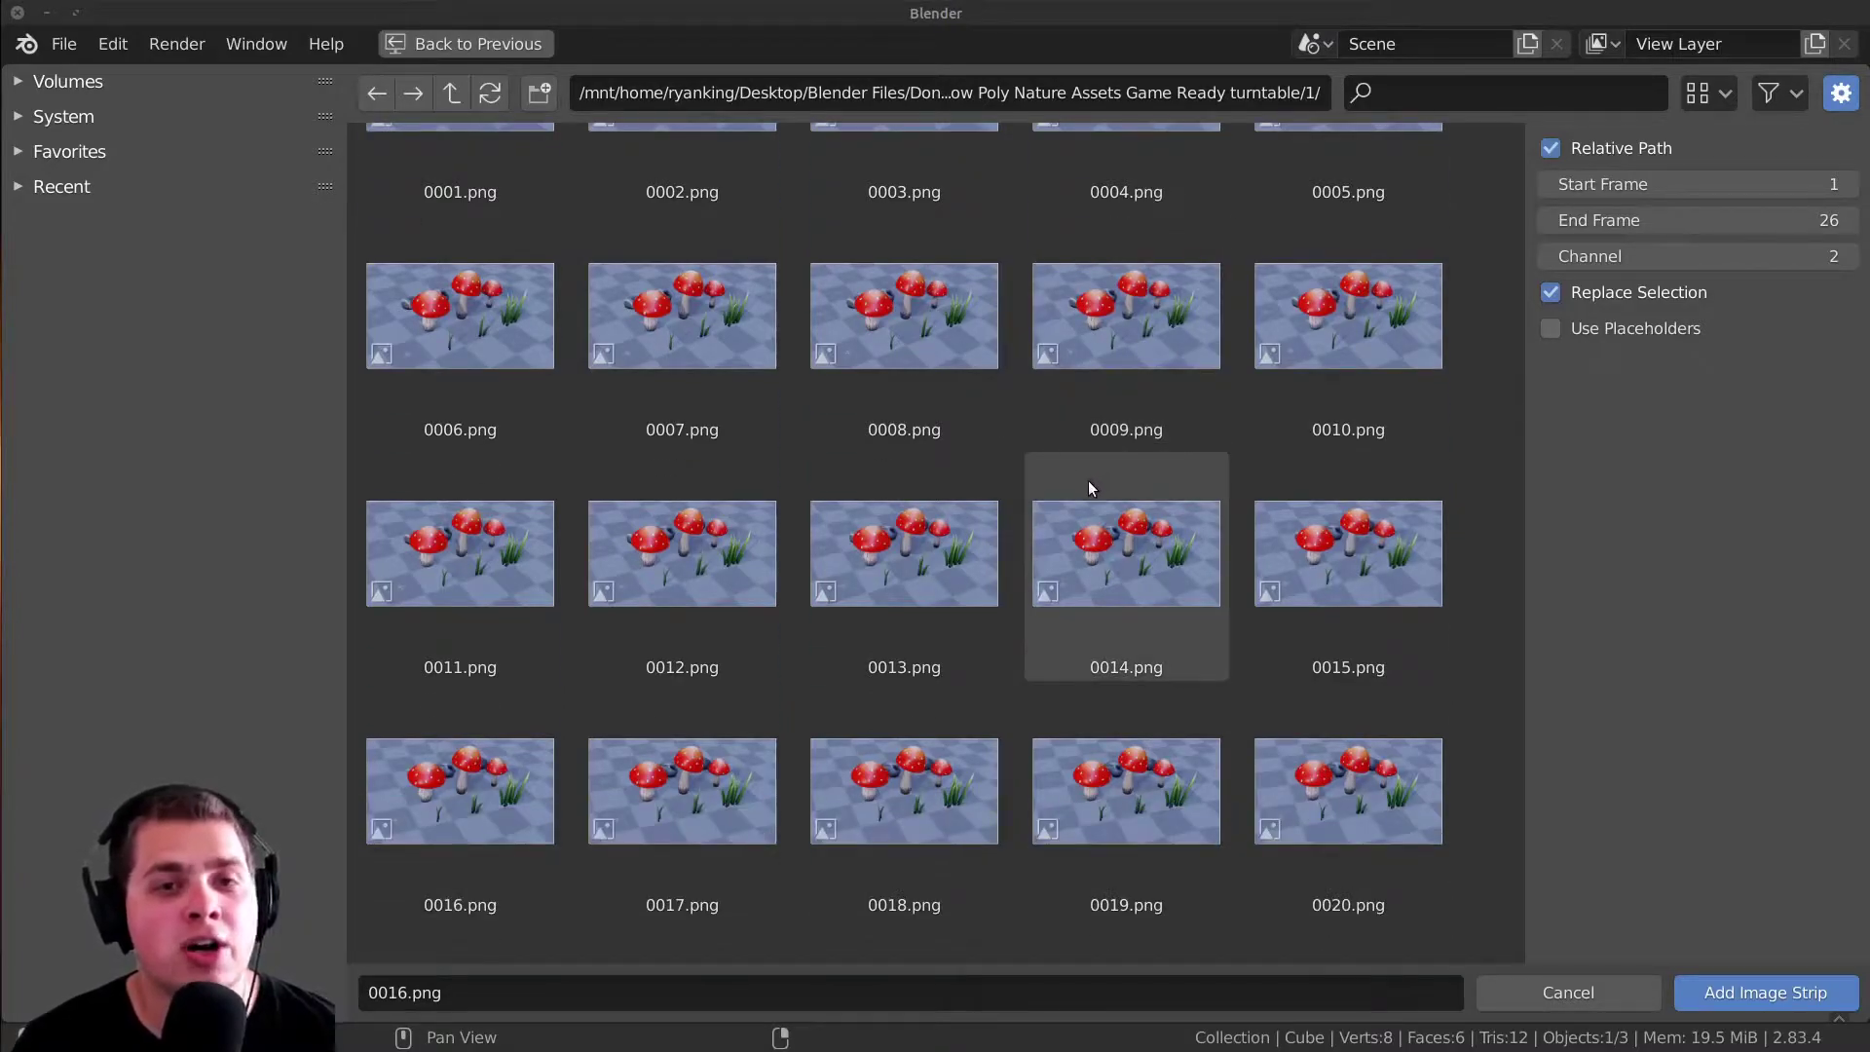
scroll(1089, 481, up, 3)
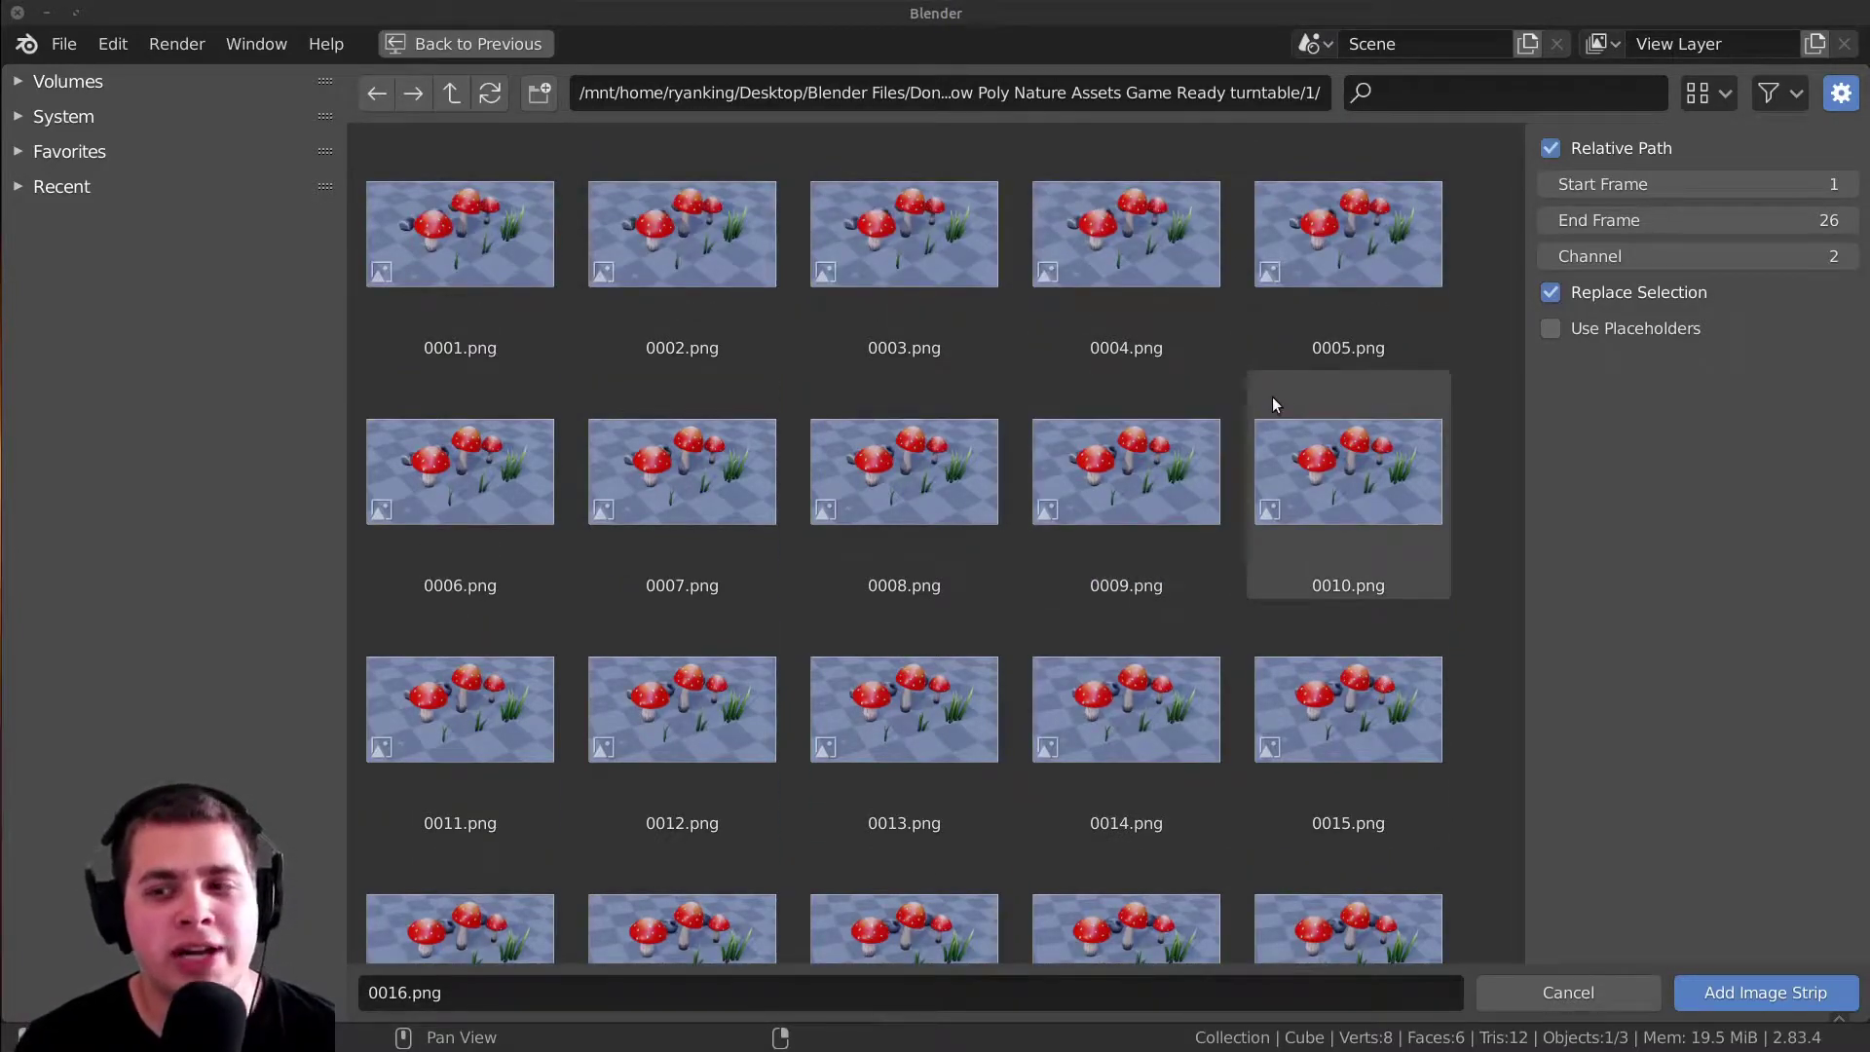
scroll(1261, 404, down, 5)
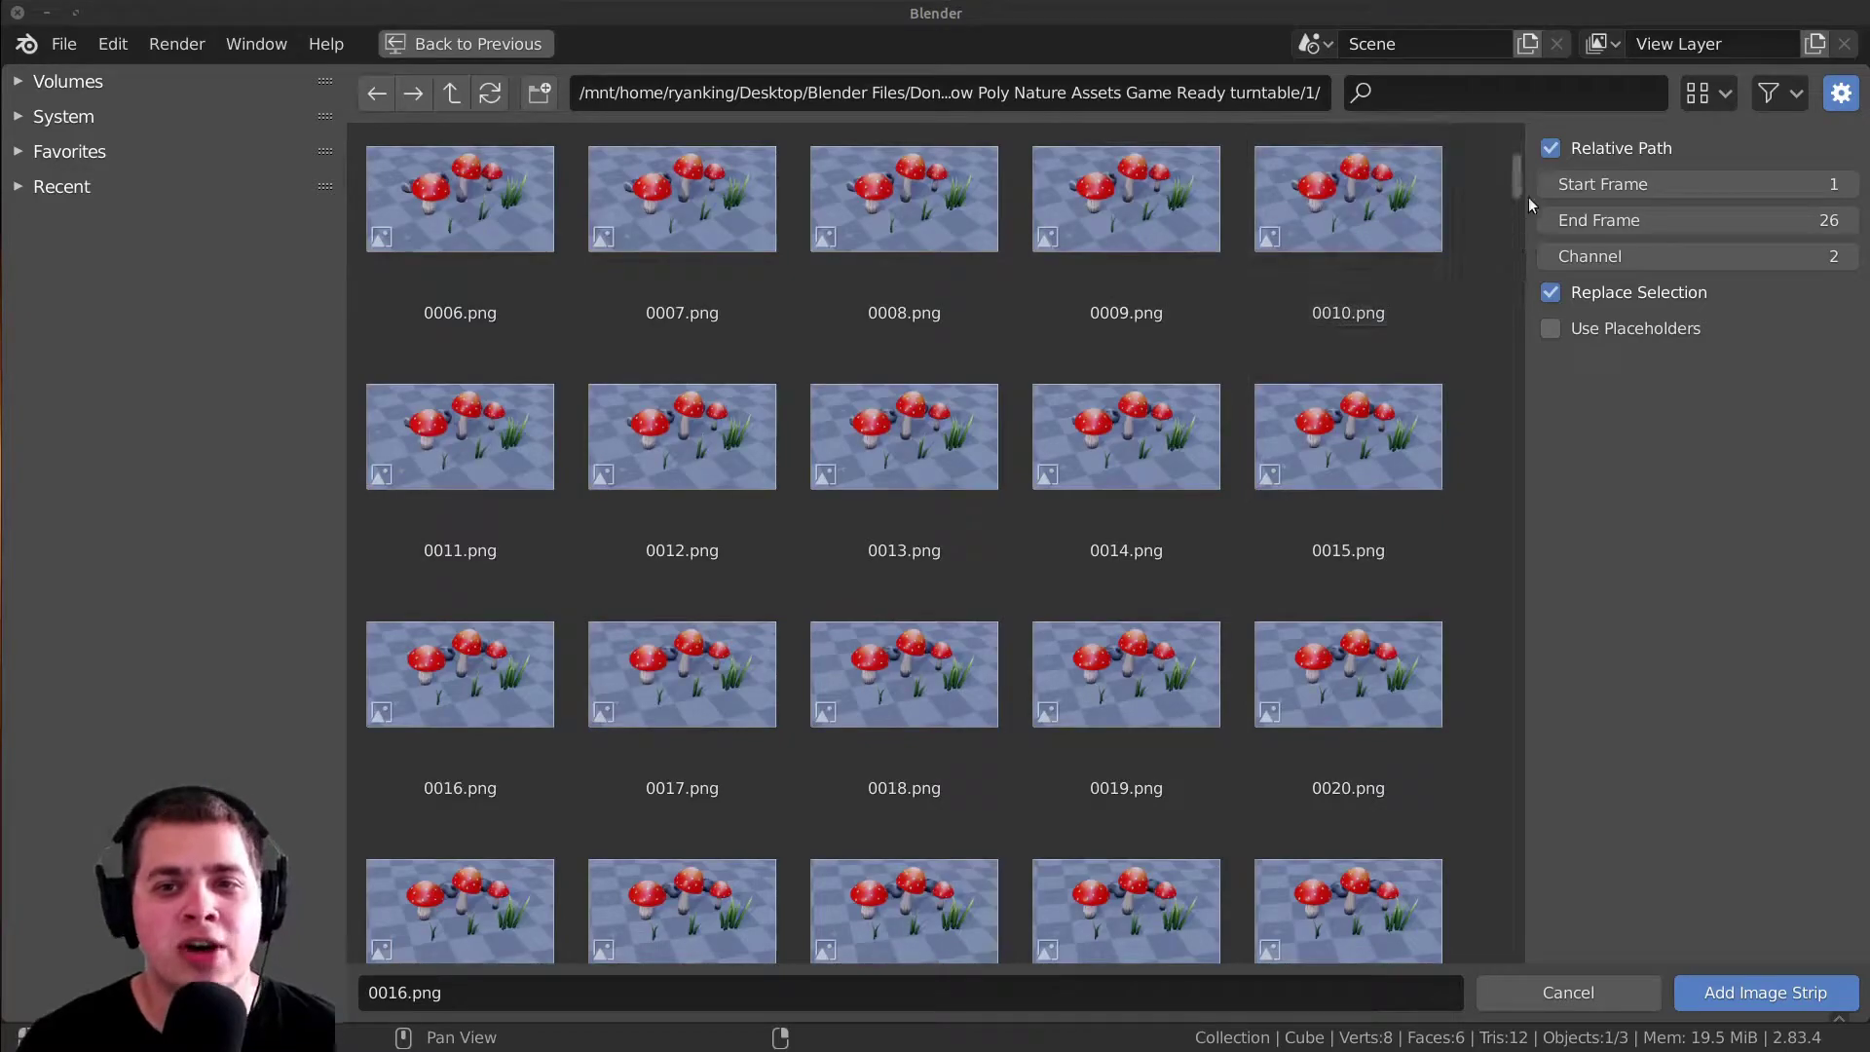
drag(1515, 176, 1448, 674)
click(1117, 546)
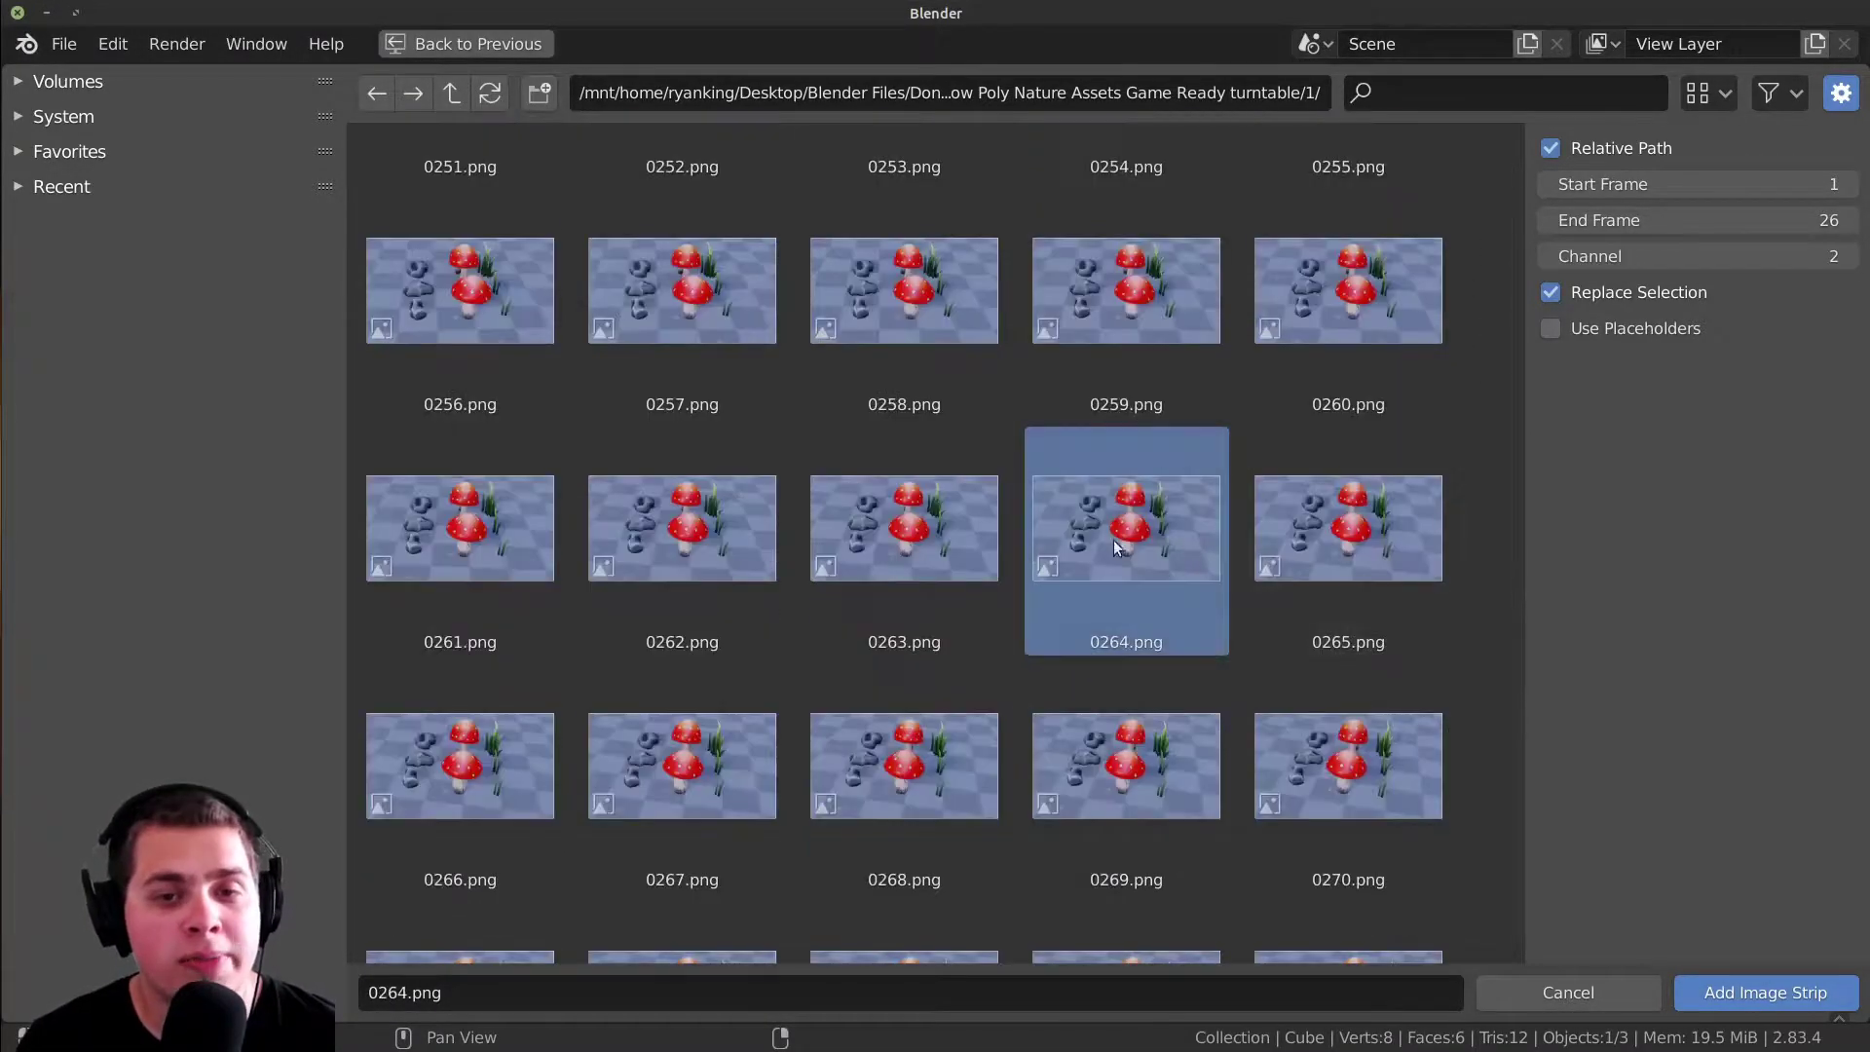
key(a)
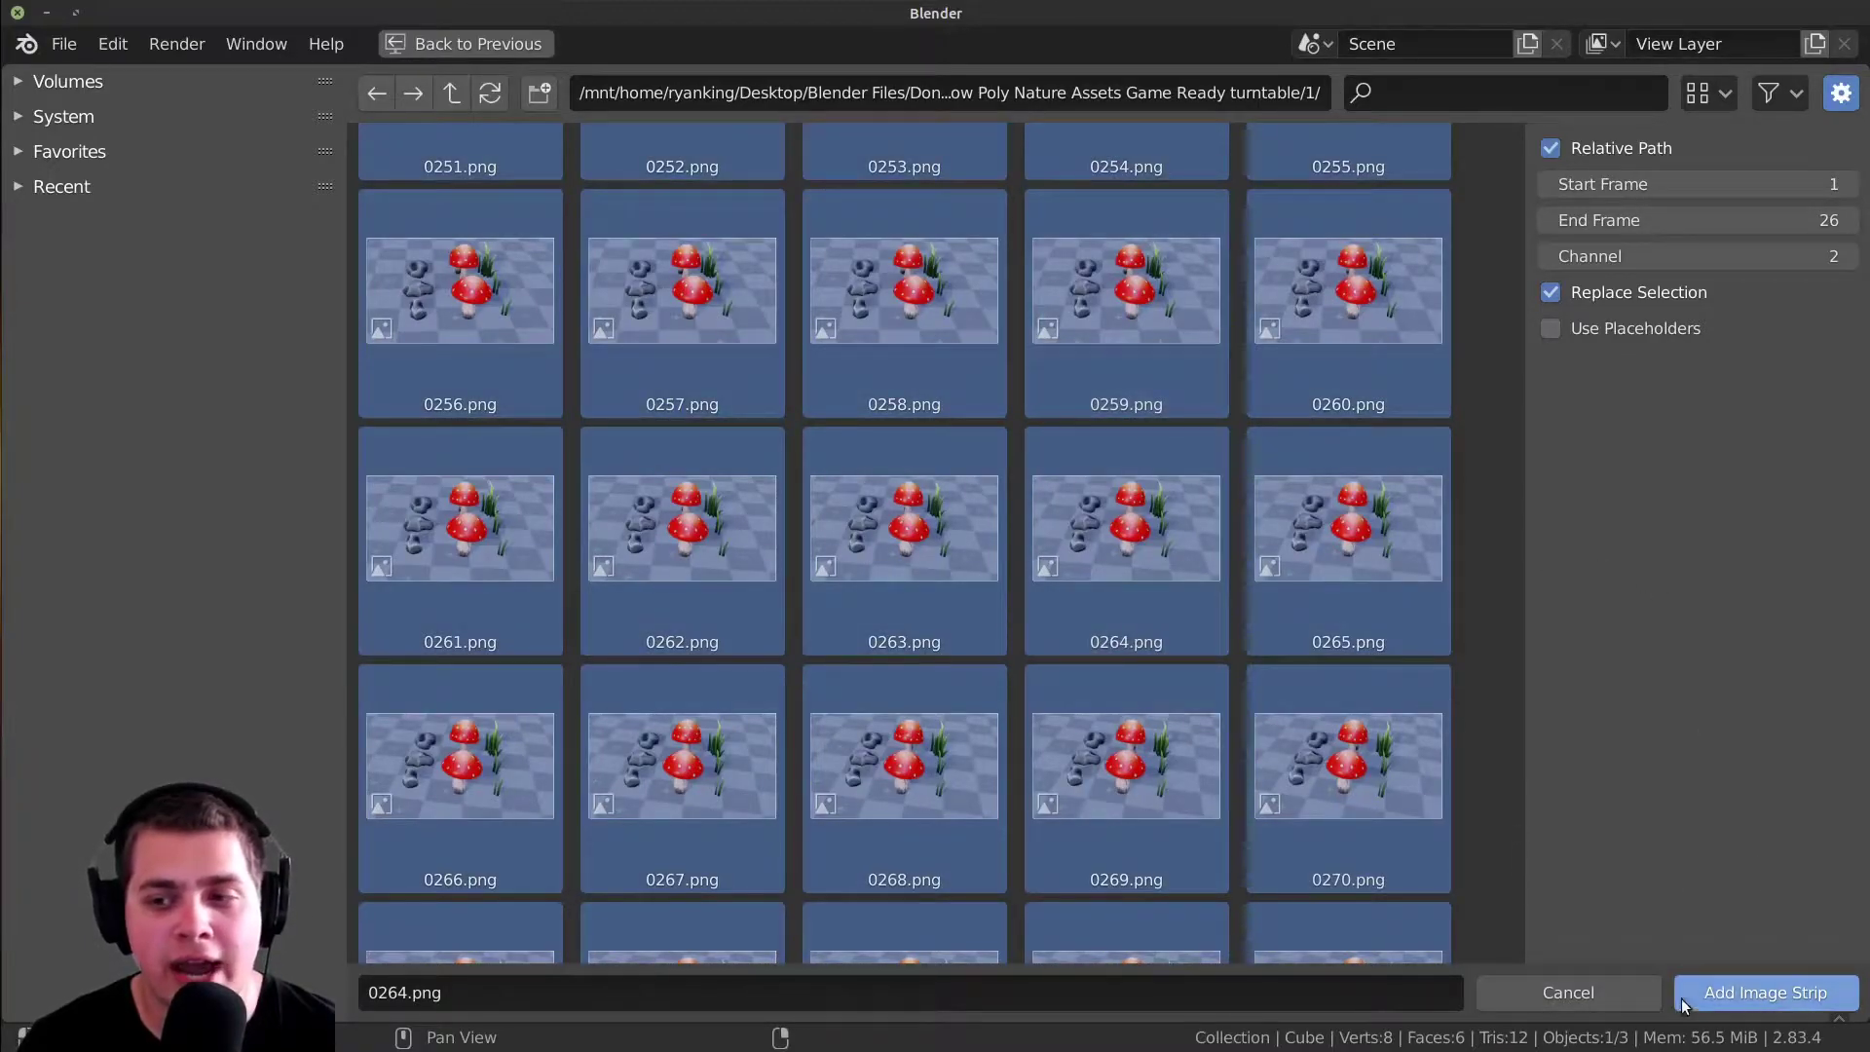
click(1734, 1001)
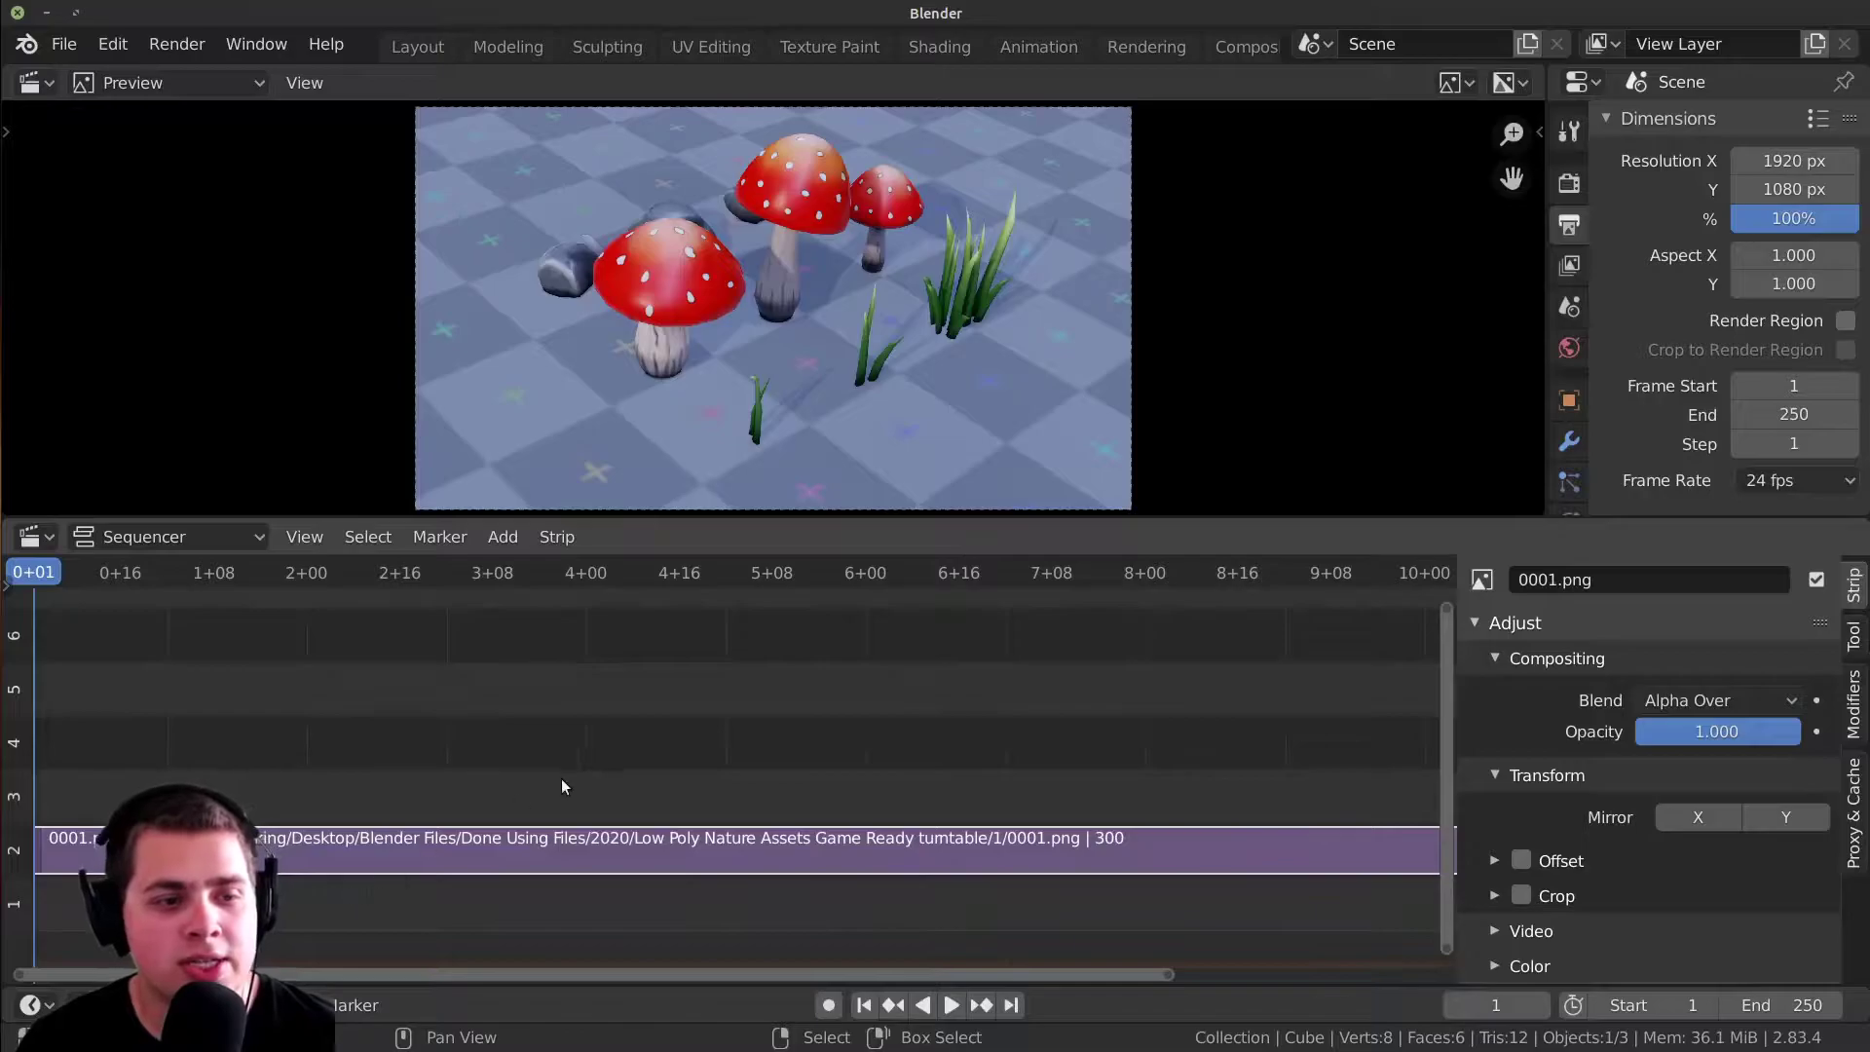
- Play the image strip and set the scene's end frame to 311
middle_drag(516, 779, 827, 775)
key(space)
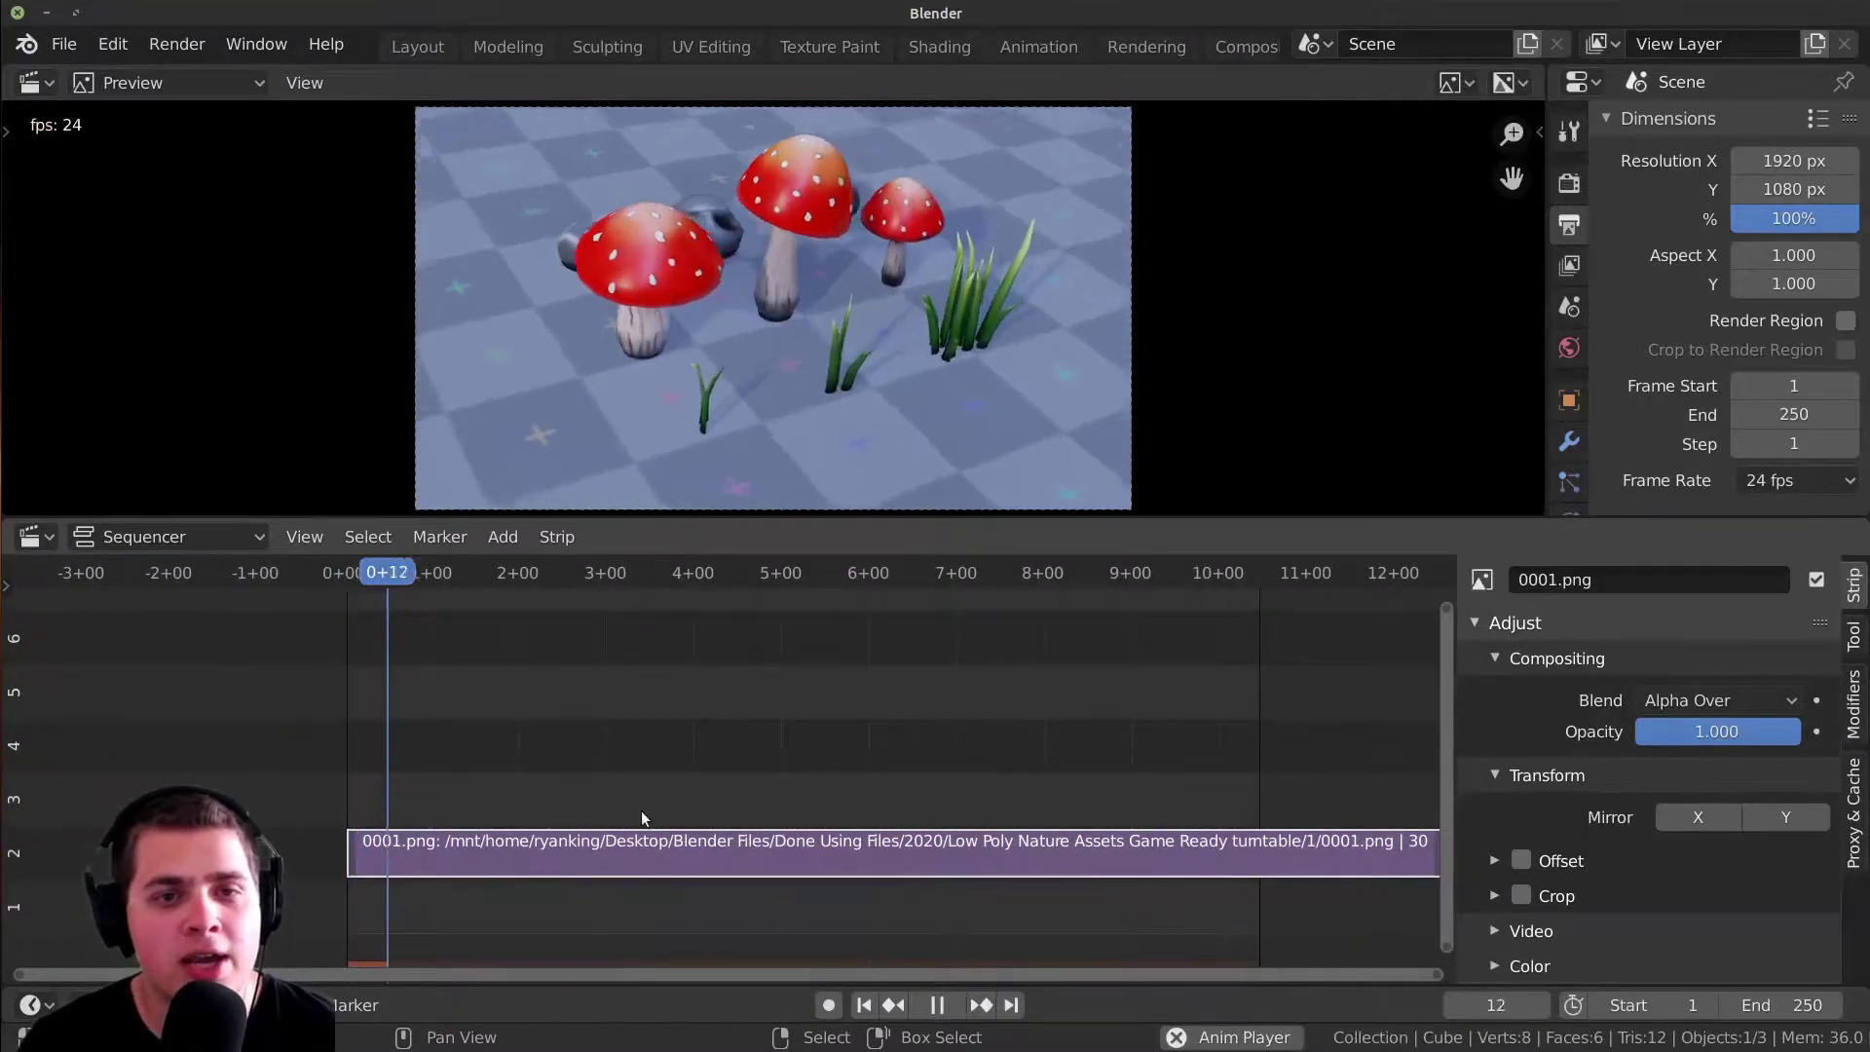
scroll(823, 773, down, 2)
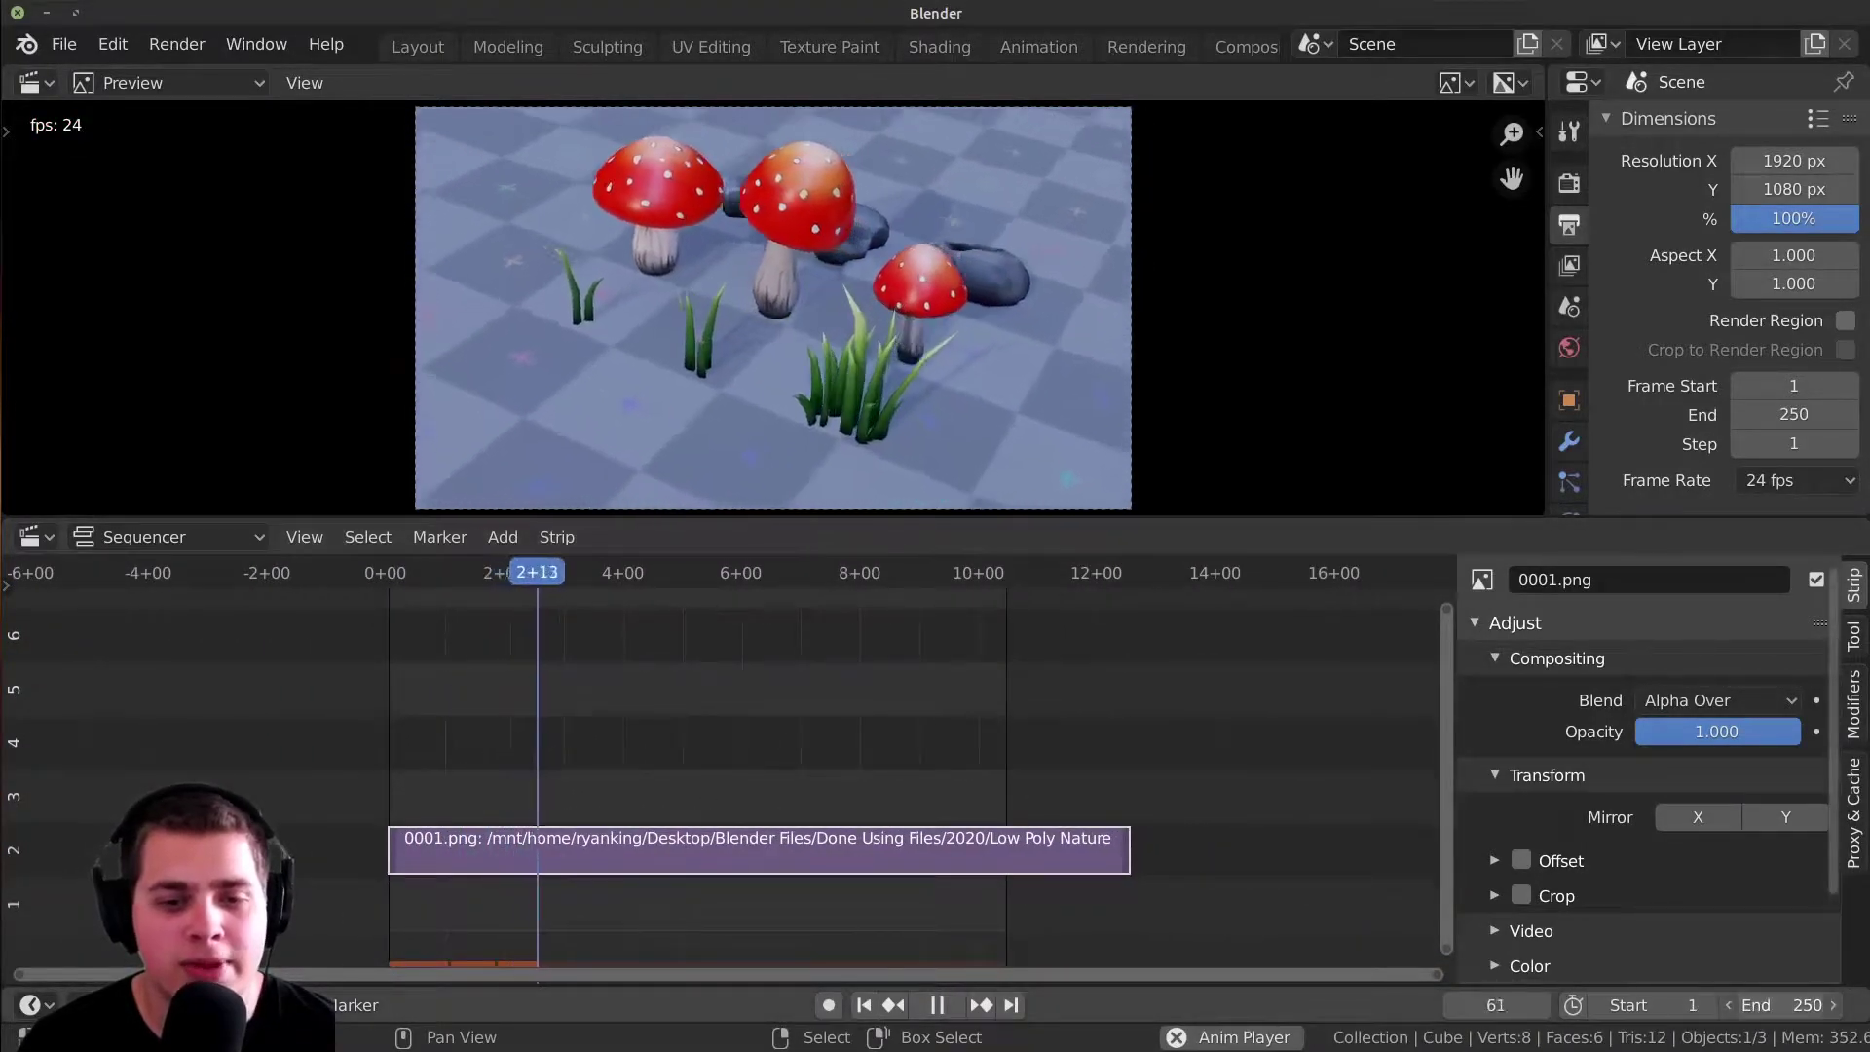
drag(1780, 1005, 1839, 1005)
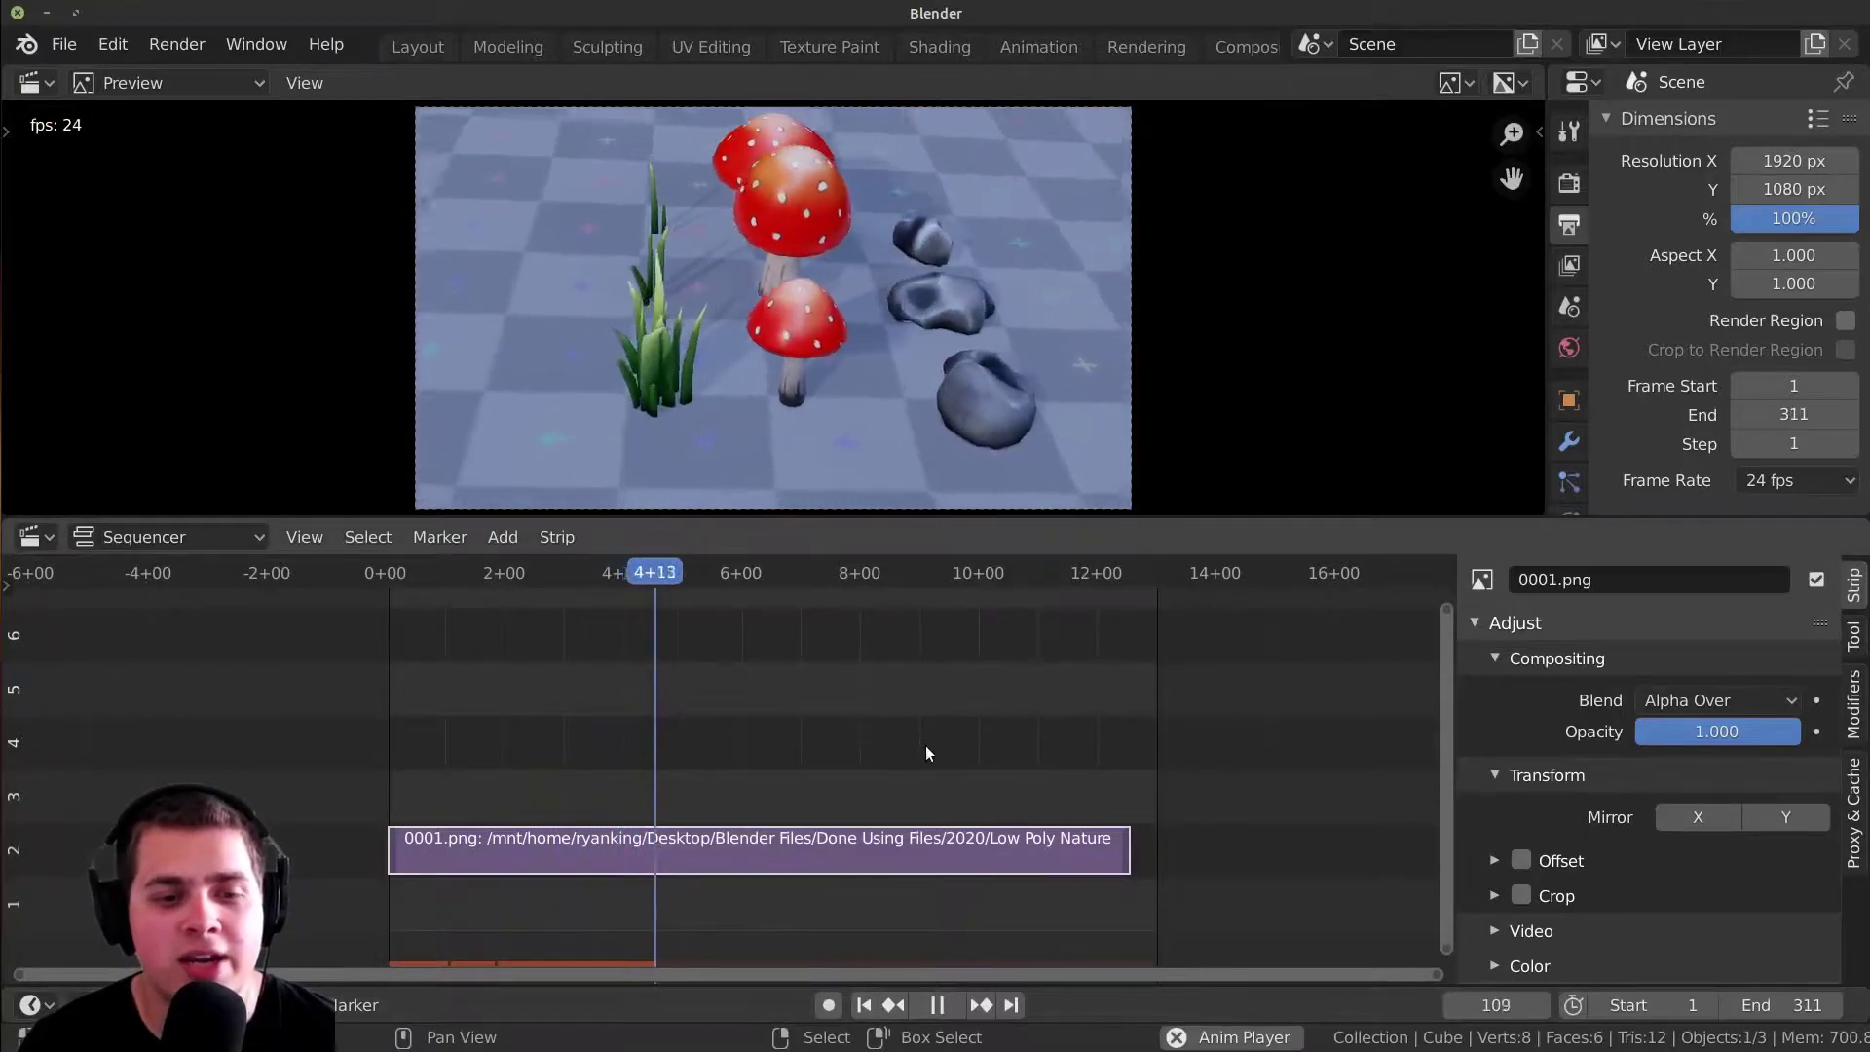
key(space)
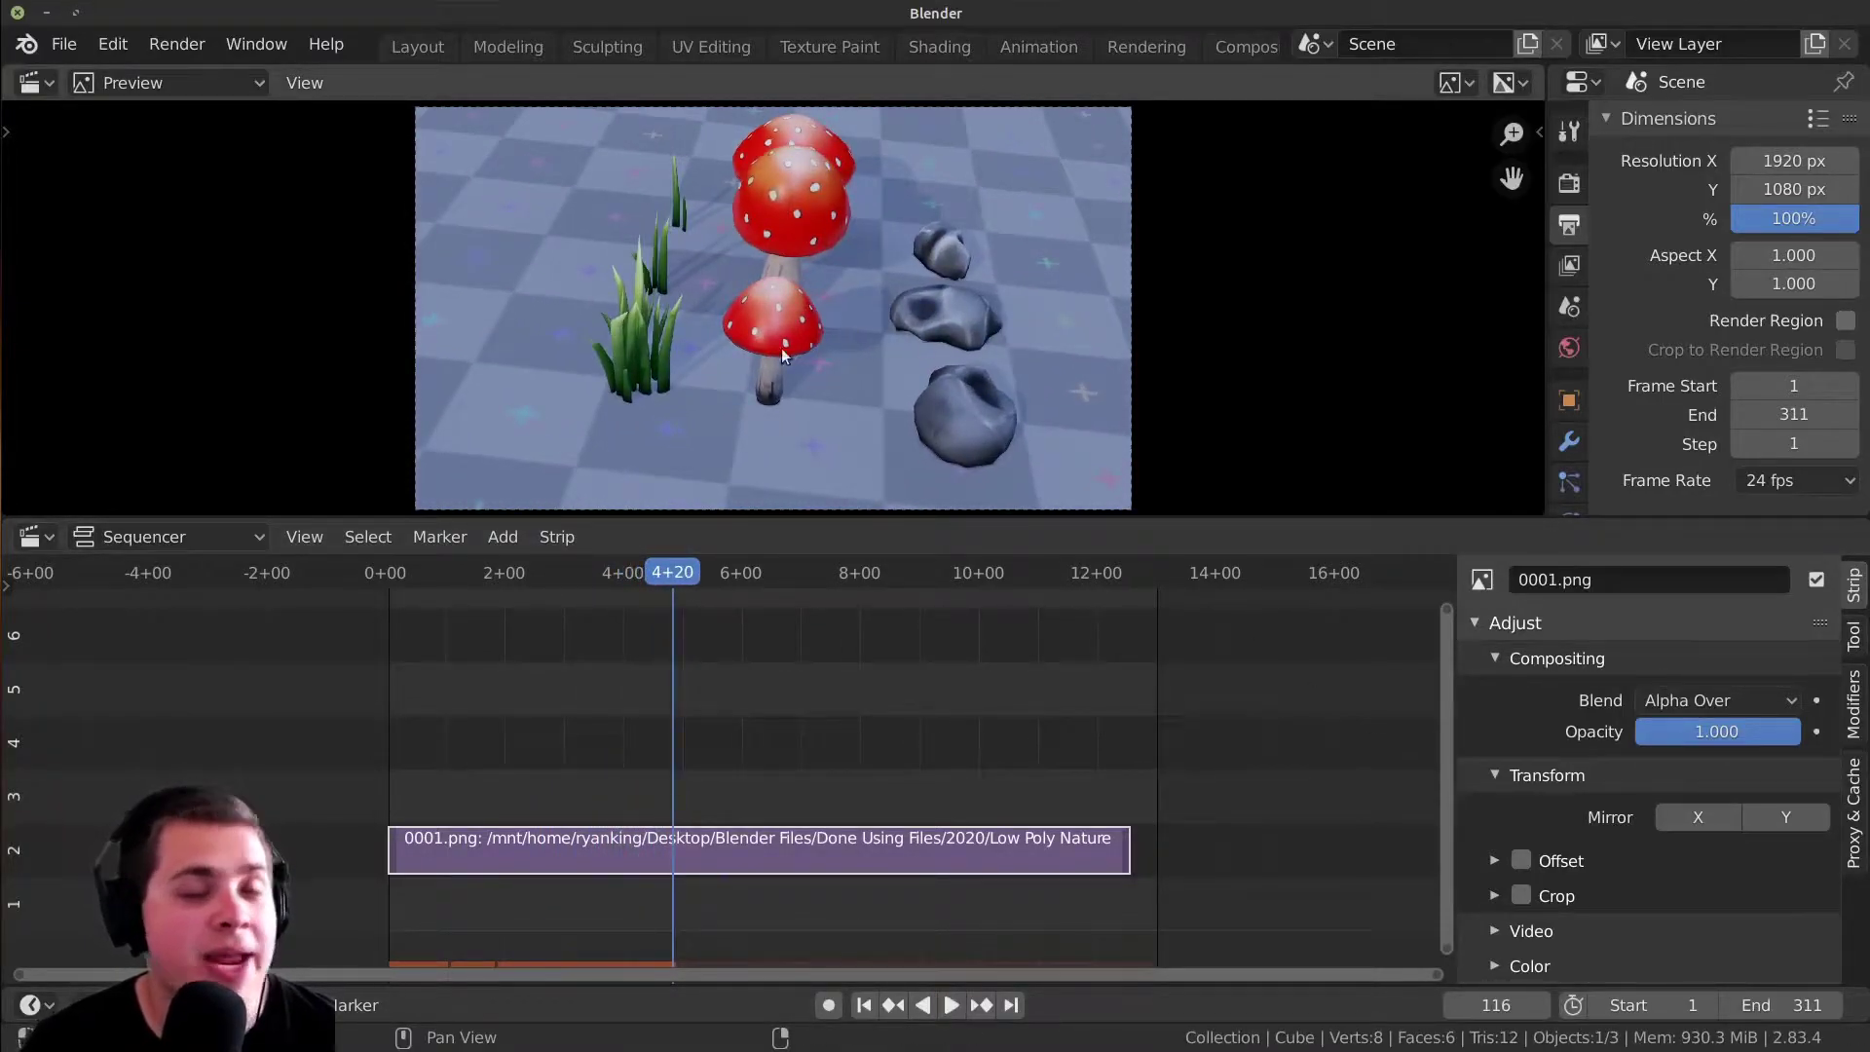
- Set the frame rate to 60 fps and preview the sequence at that speed
scroll(1706, 252, down, 4)
click(1767, 323)
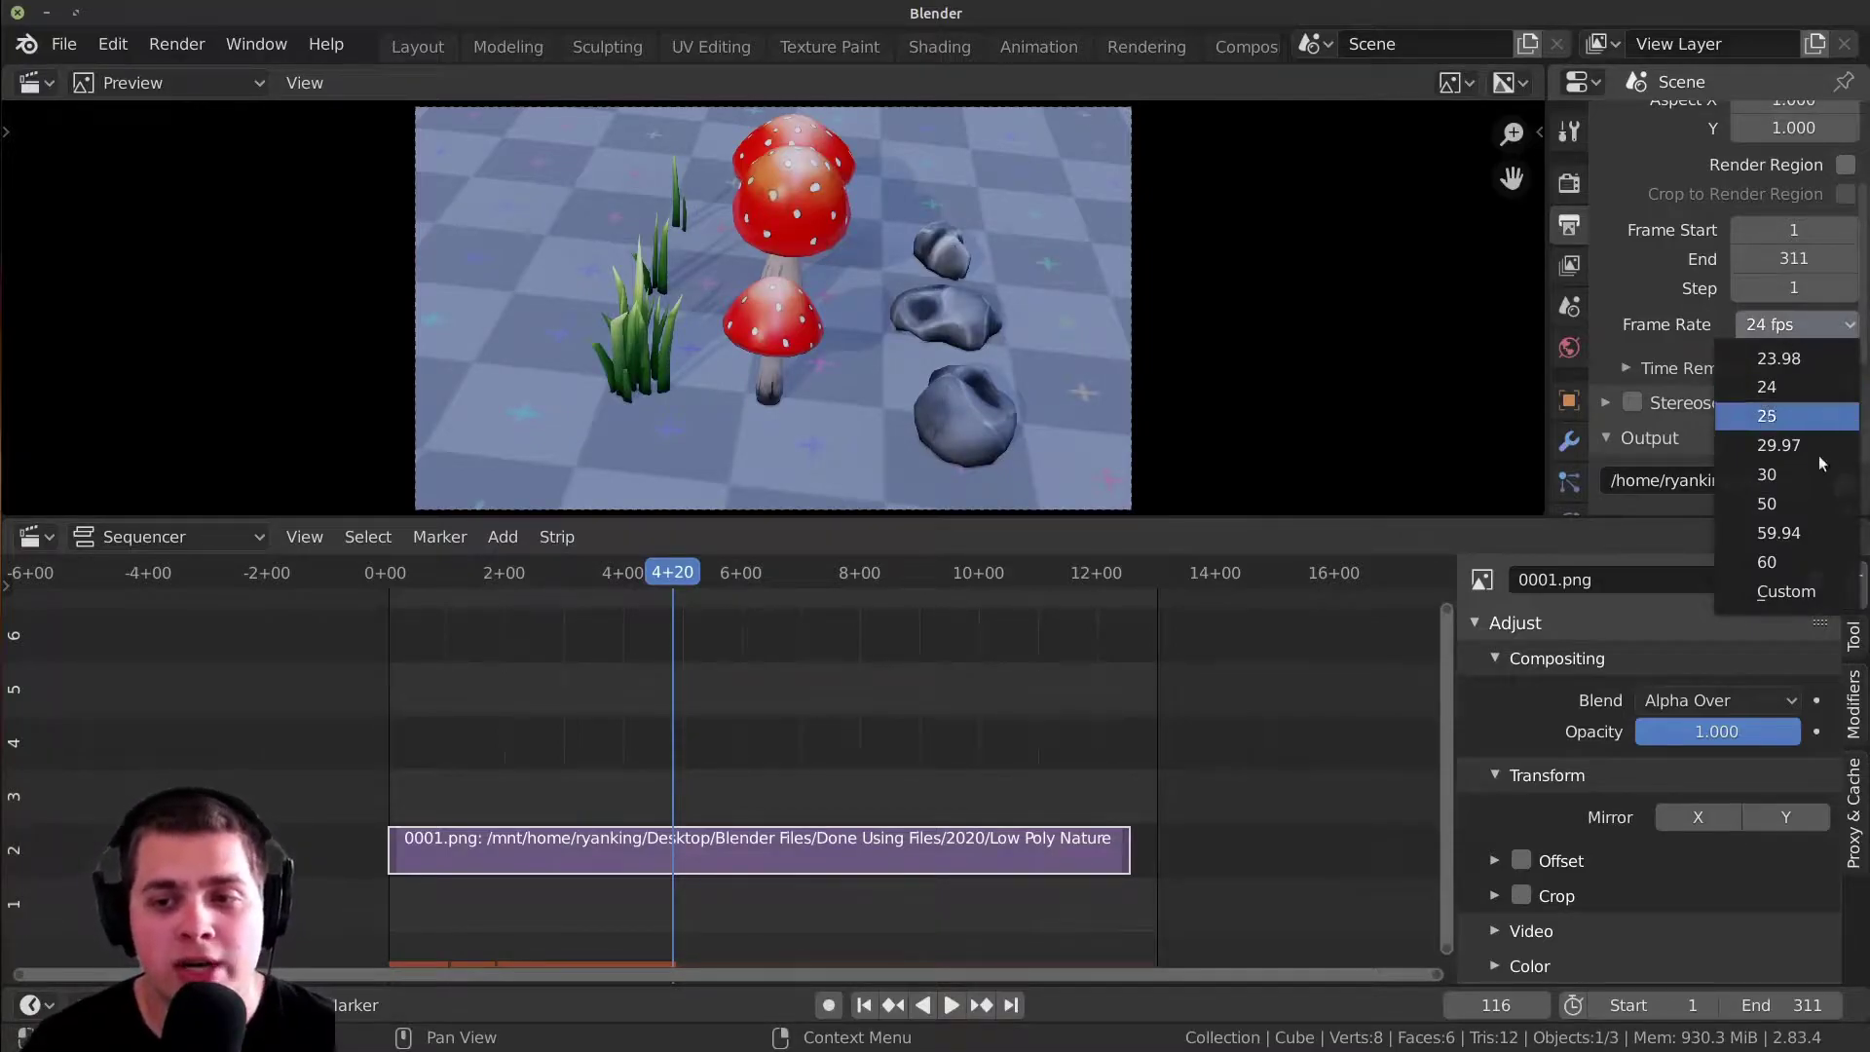
click(1766, 562)
key(space)
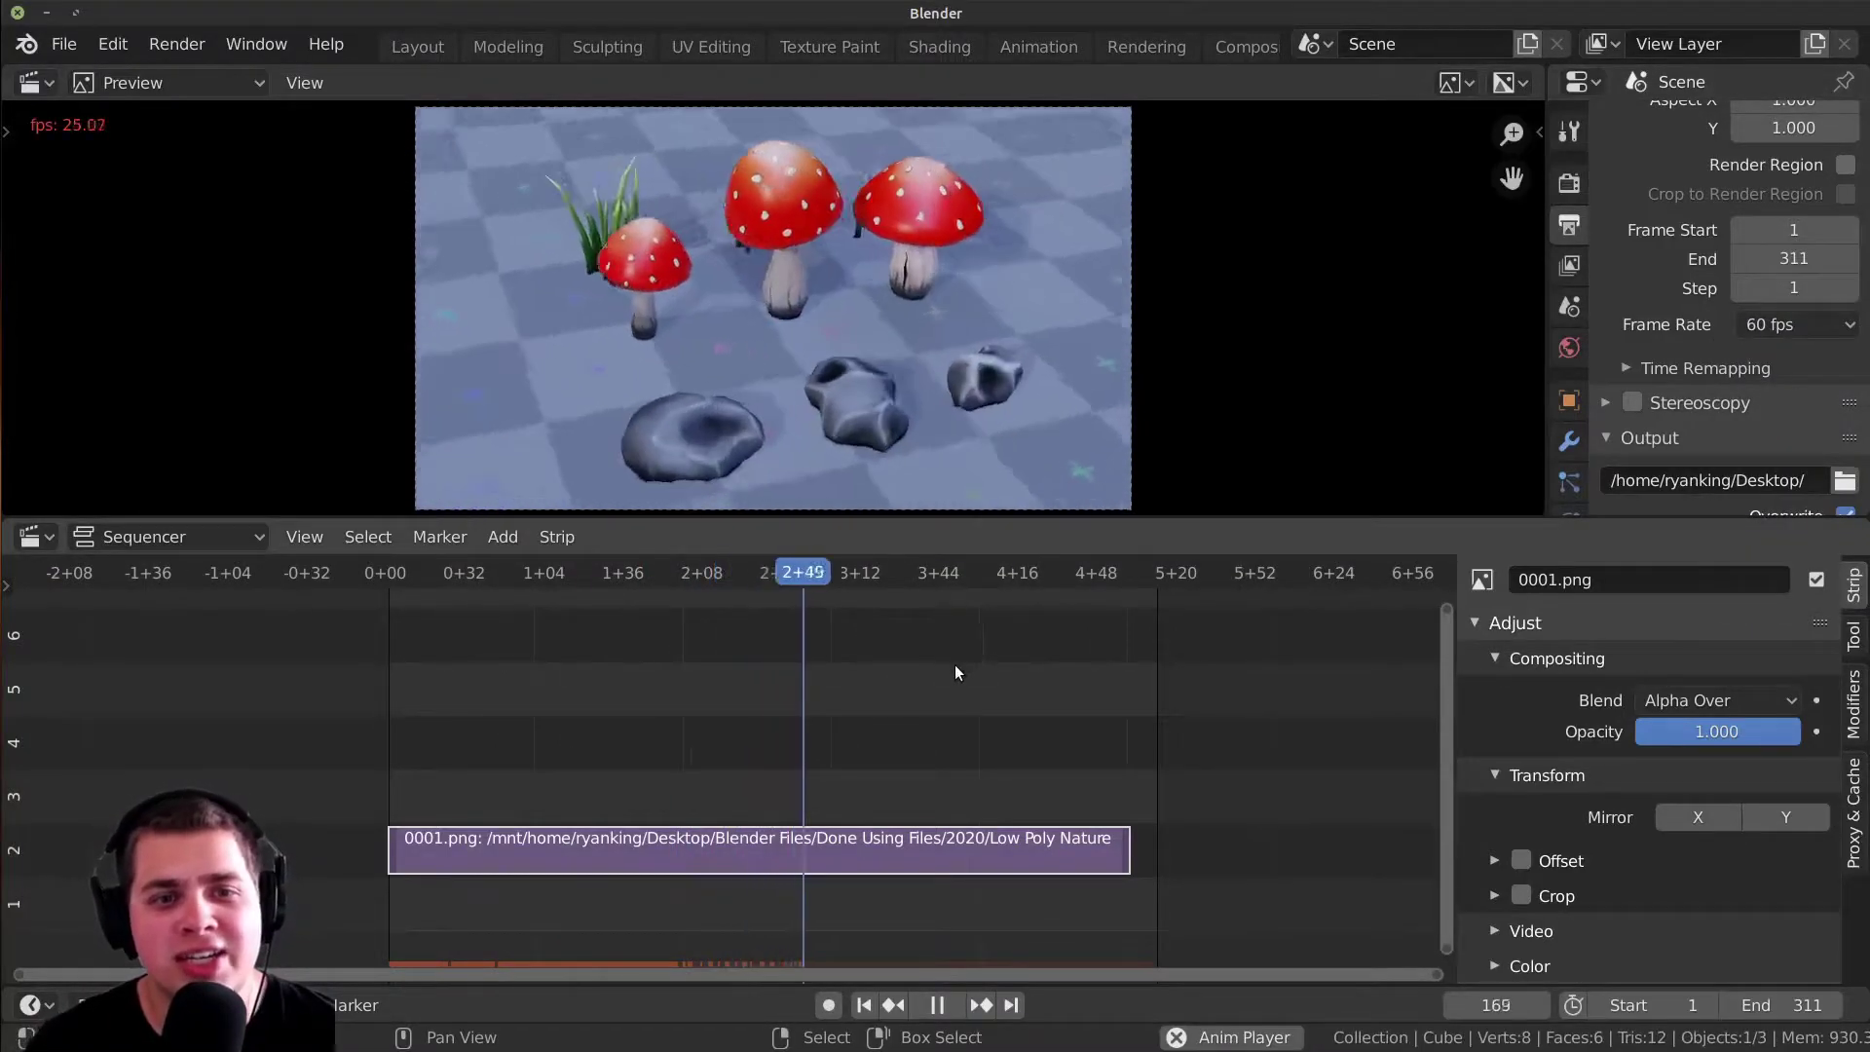
key(space)
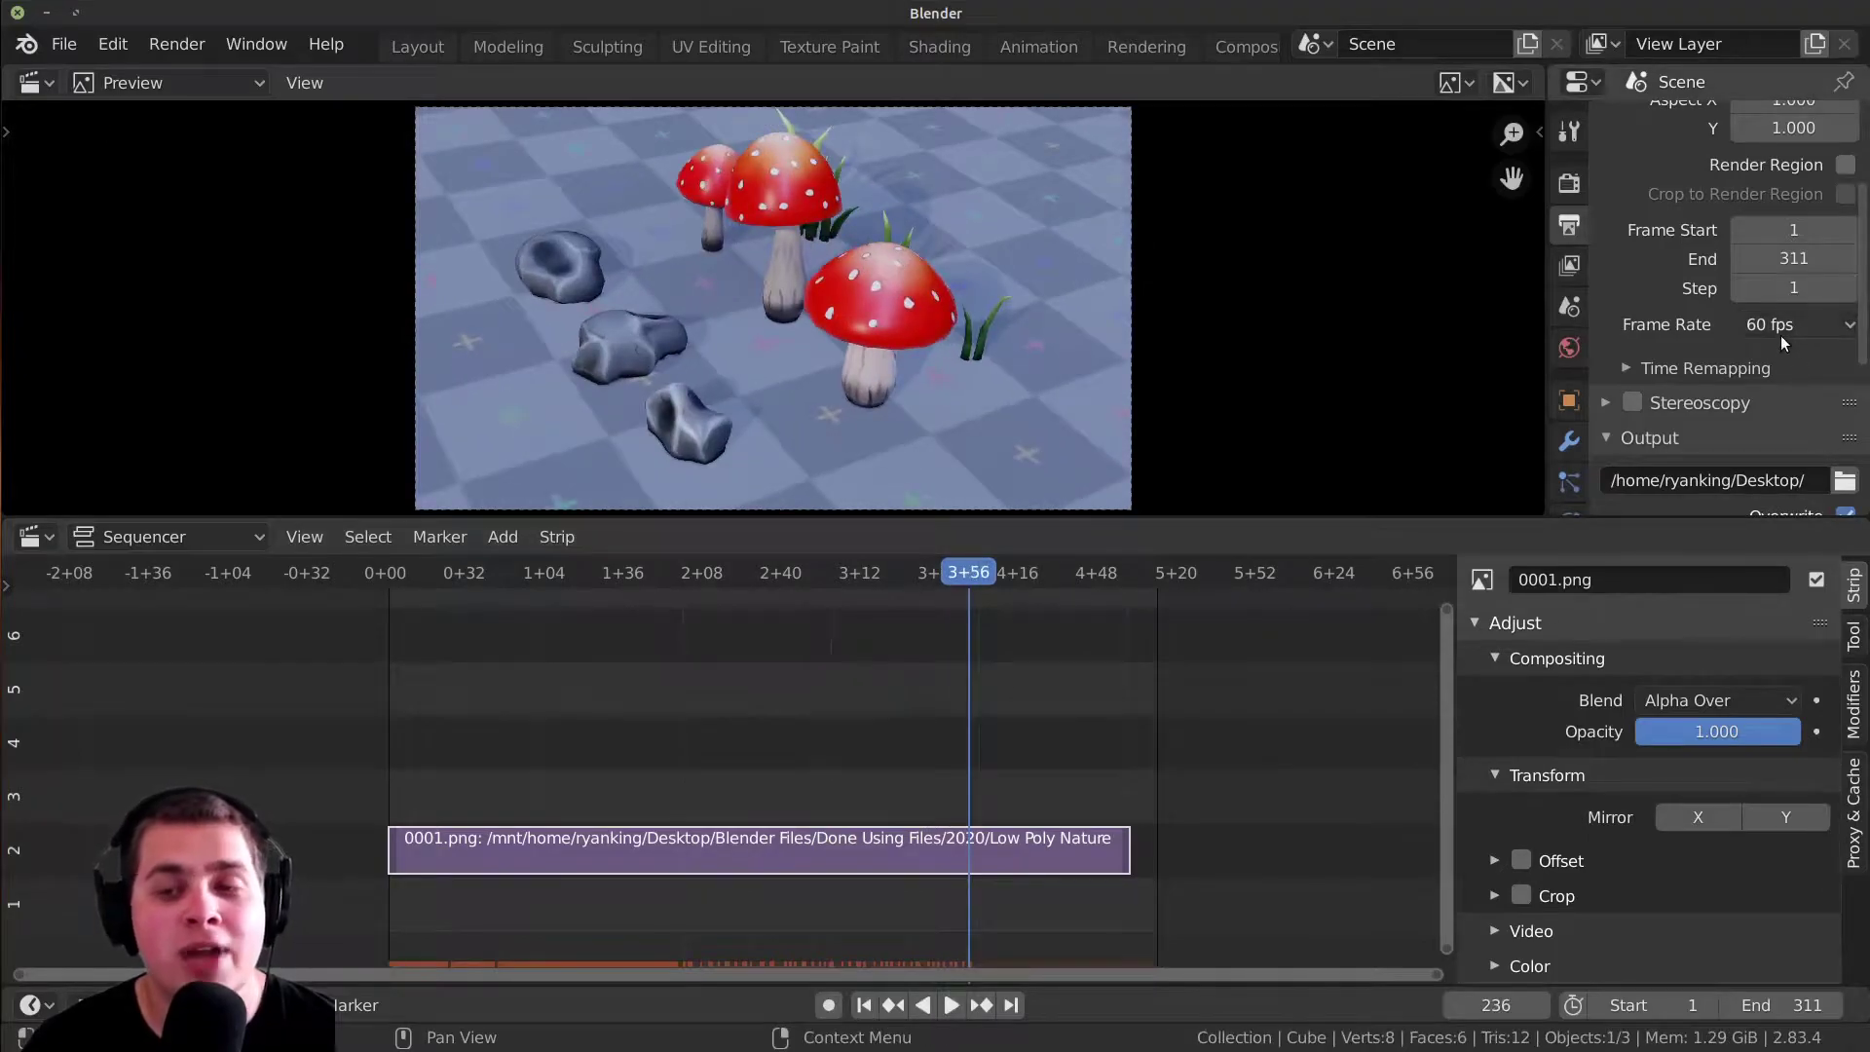
- Set the frame rate to 24 fps, scrub back in the timeline and preview the sequence
click(1780, 331)
click(1805, 386)
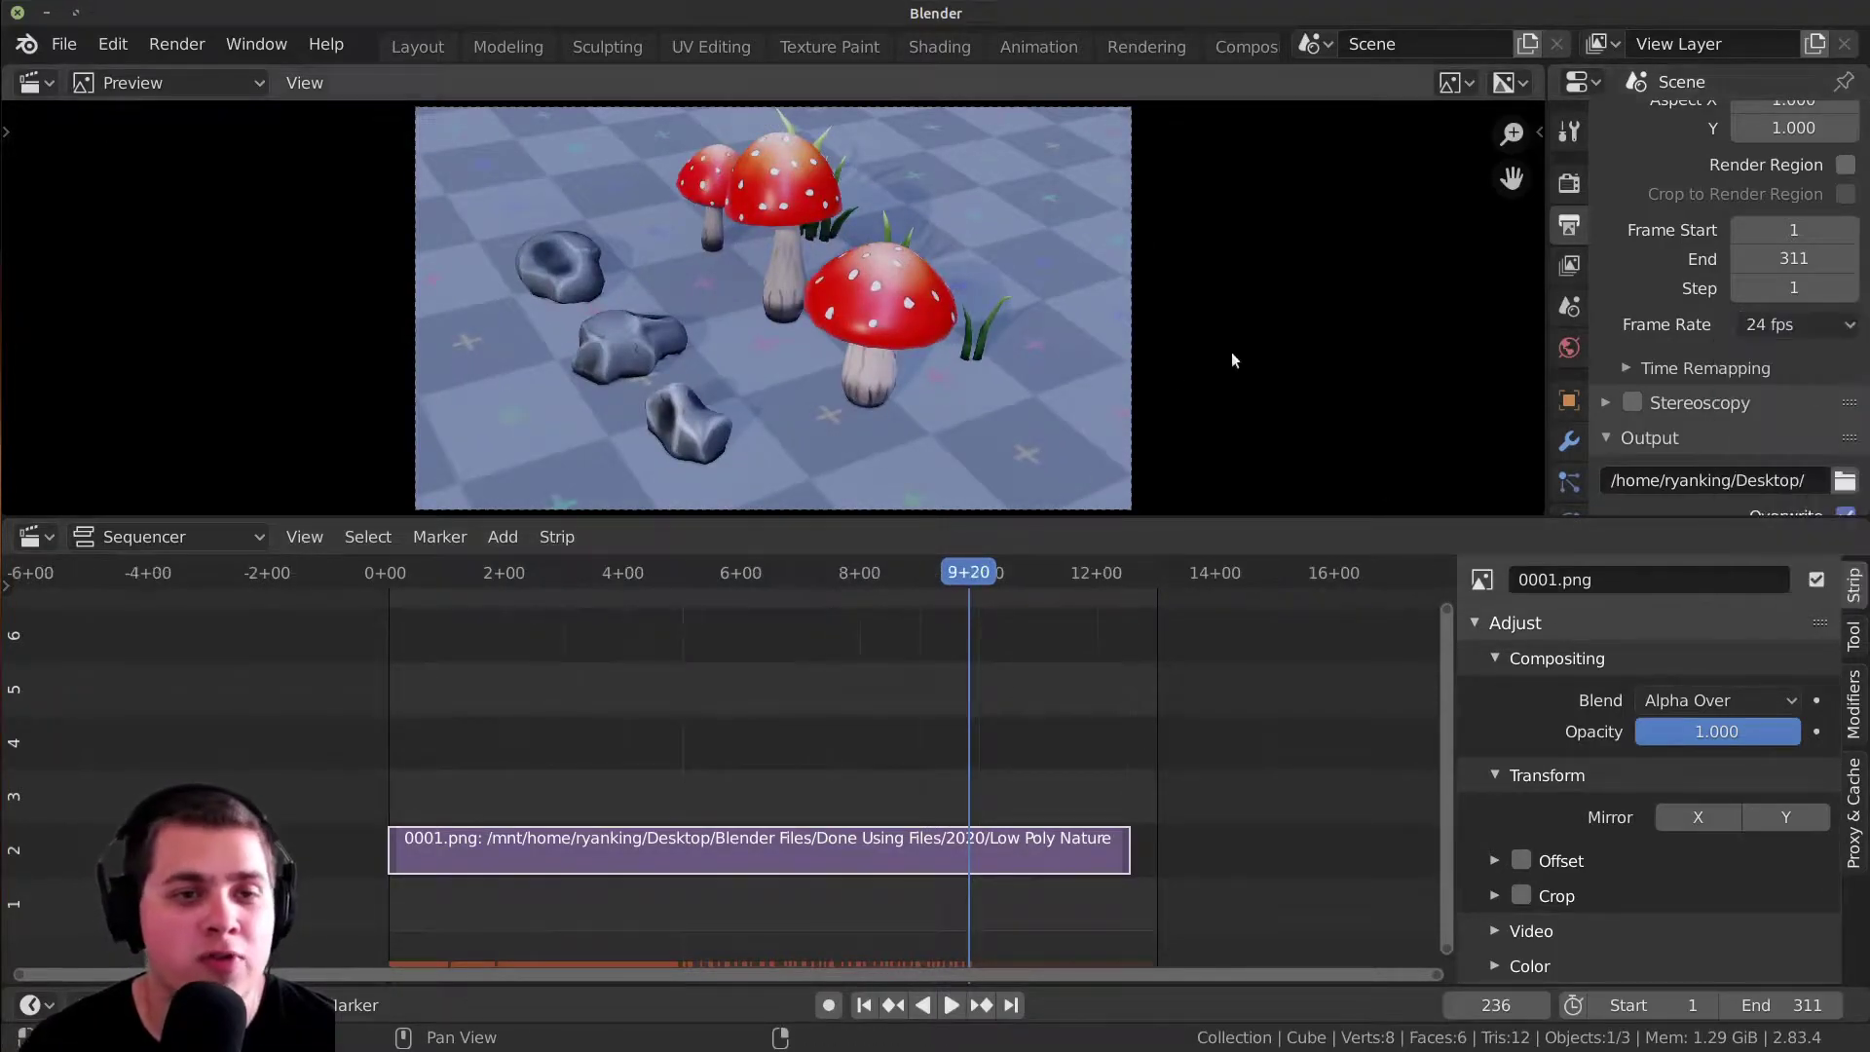
key(space)
drag(646, 733, 522, 743)
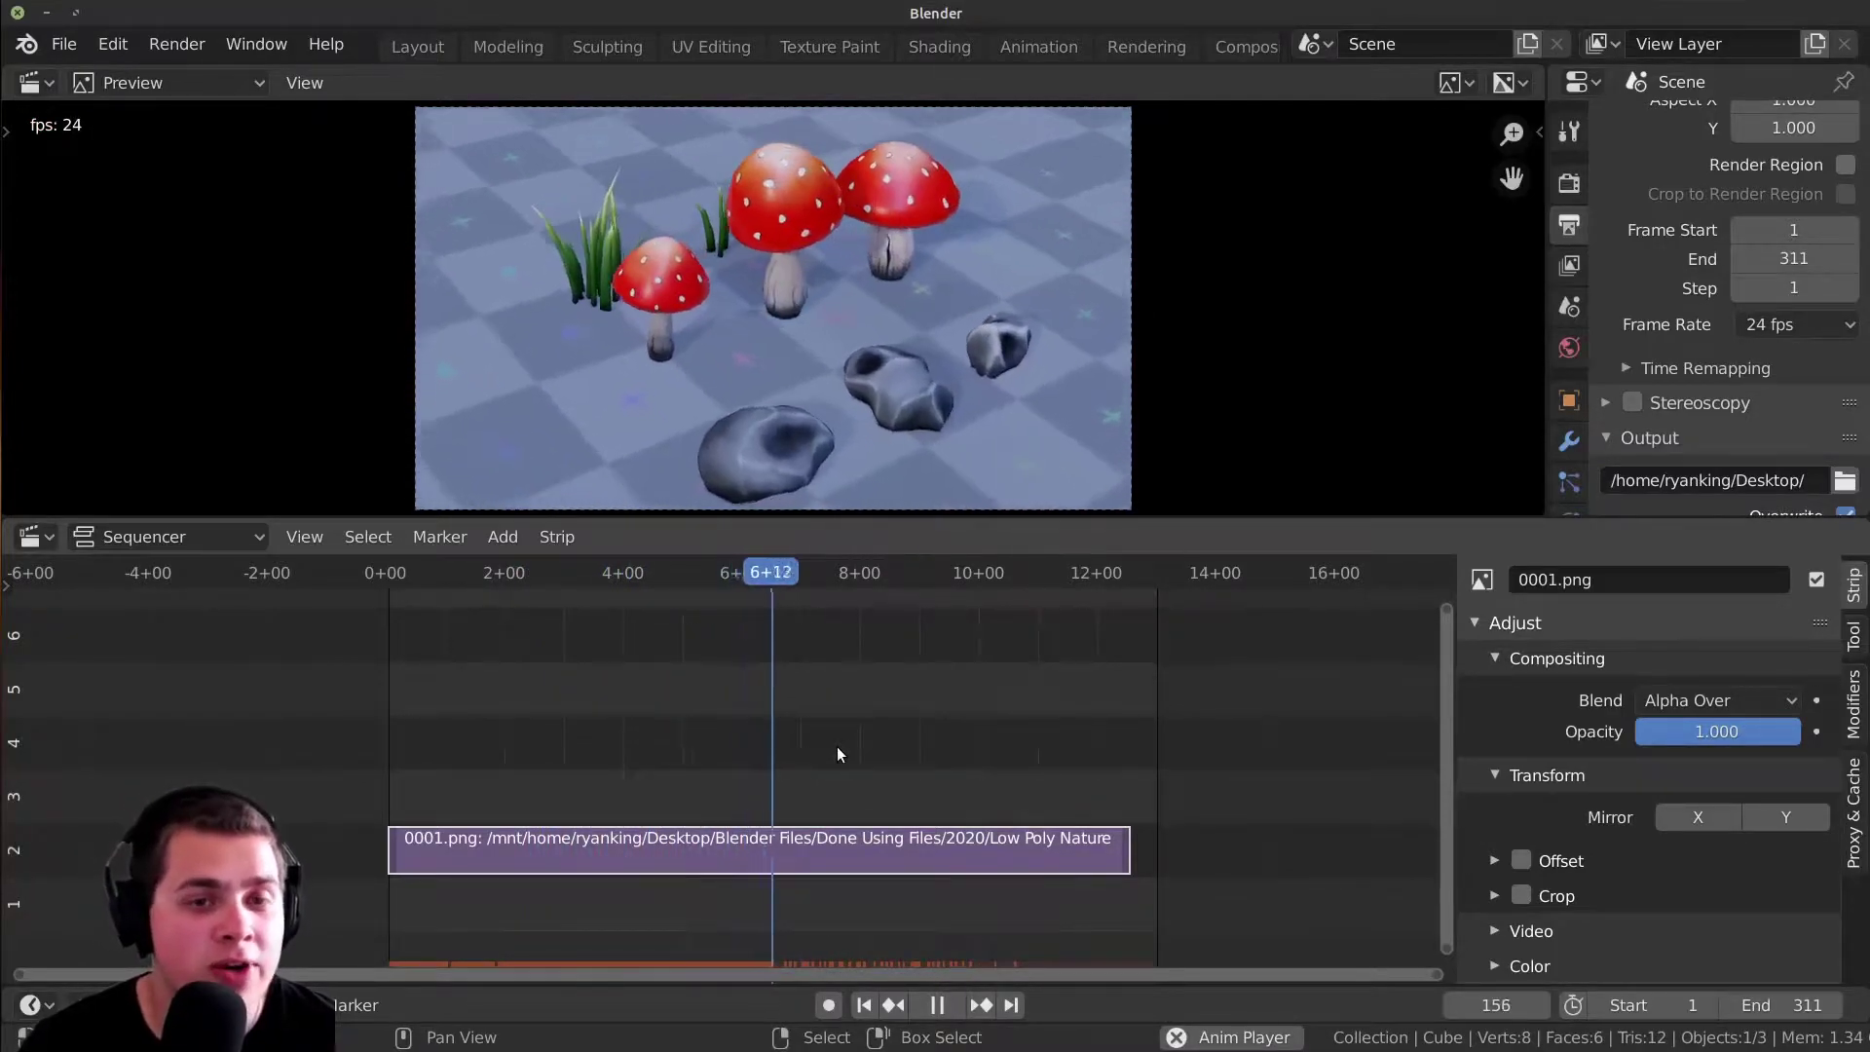
key(space)
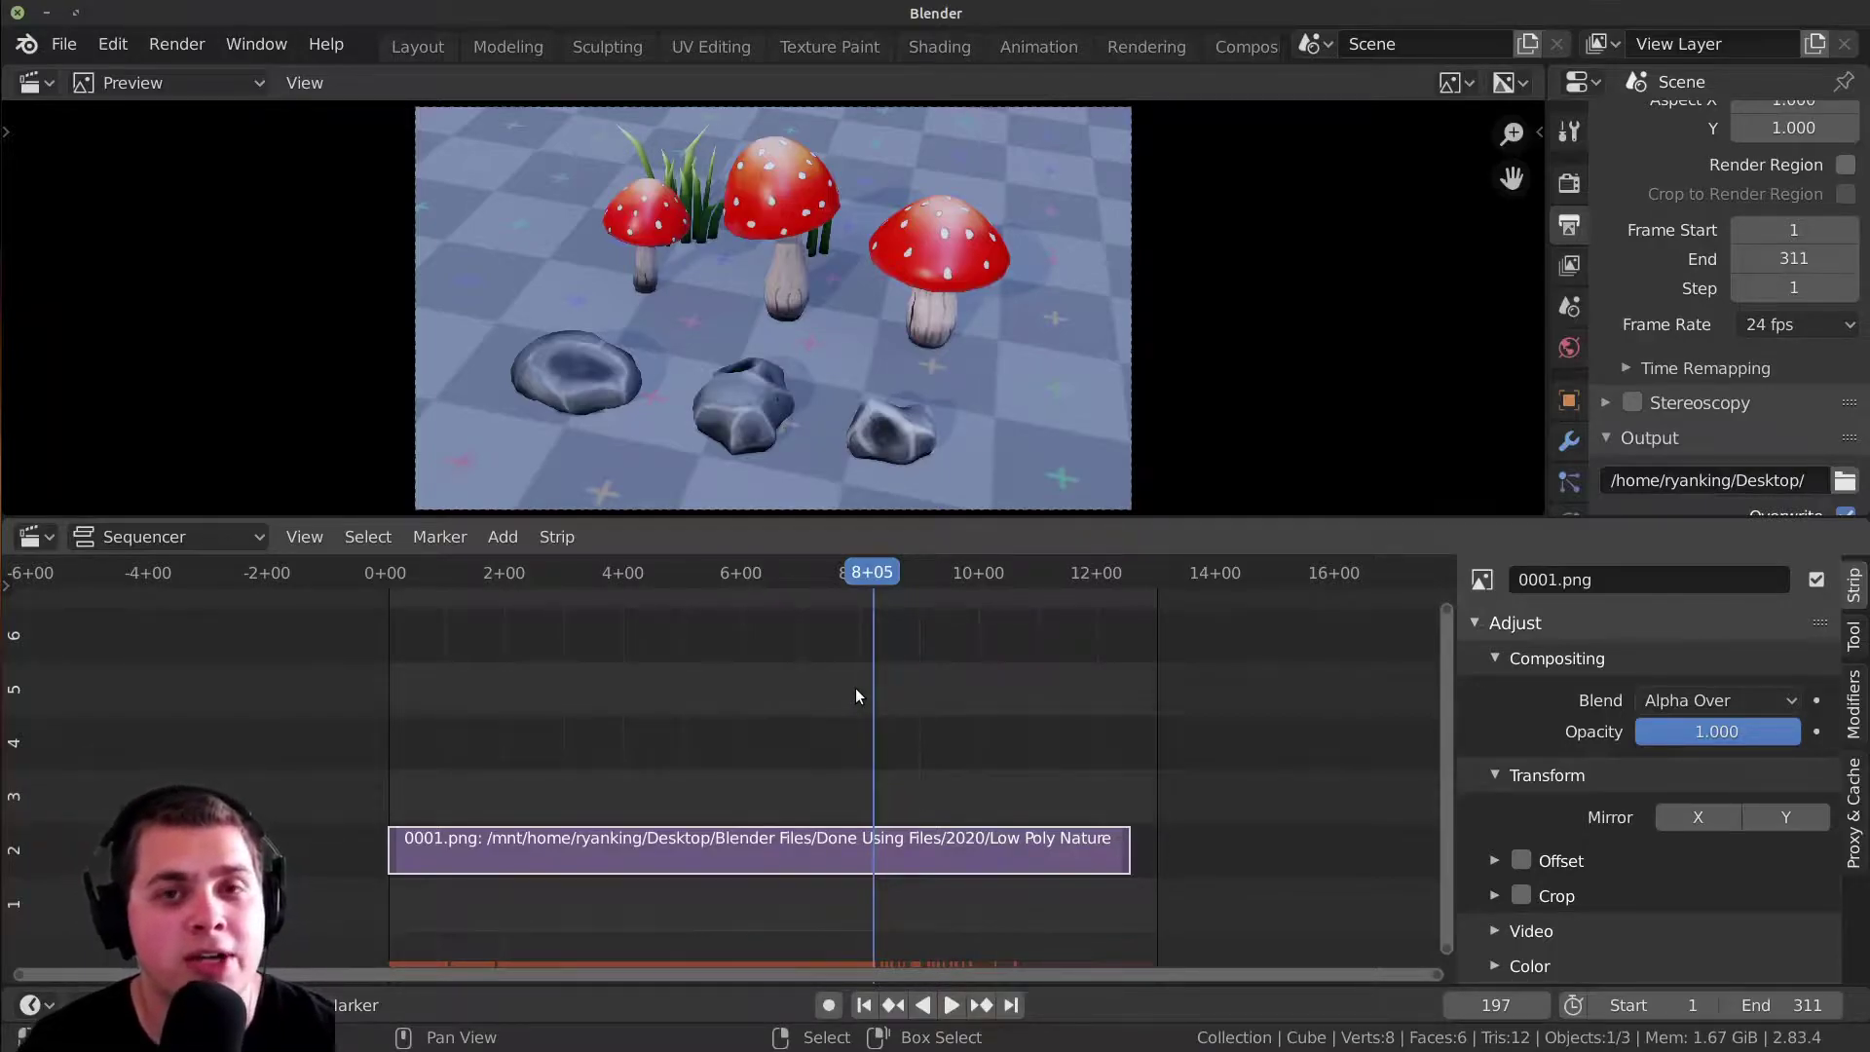
- Cut the image strip at 3+06 and at 7+14 to split it into three pieces
ctrl+scroll(852, 710, left, 1)
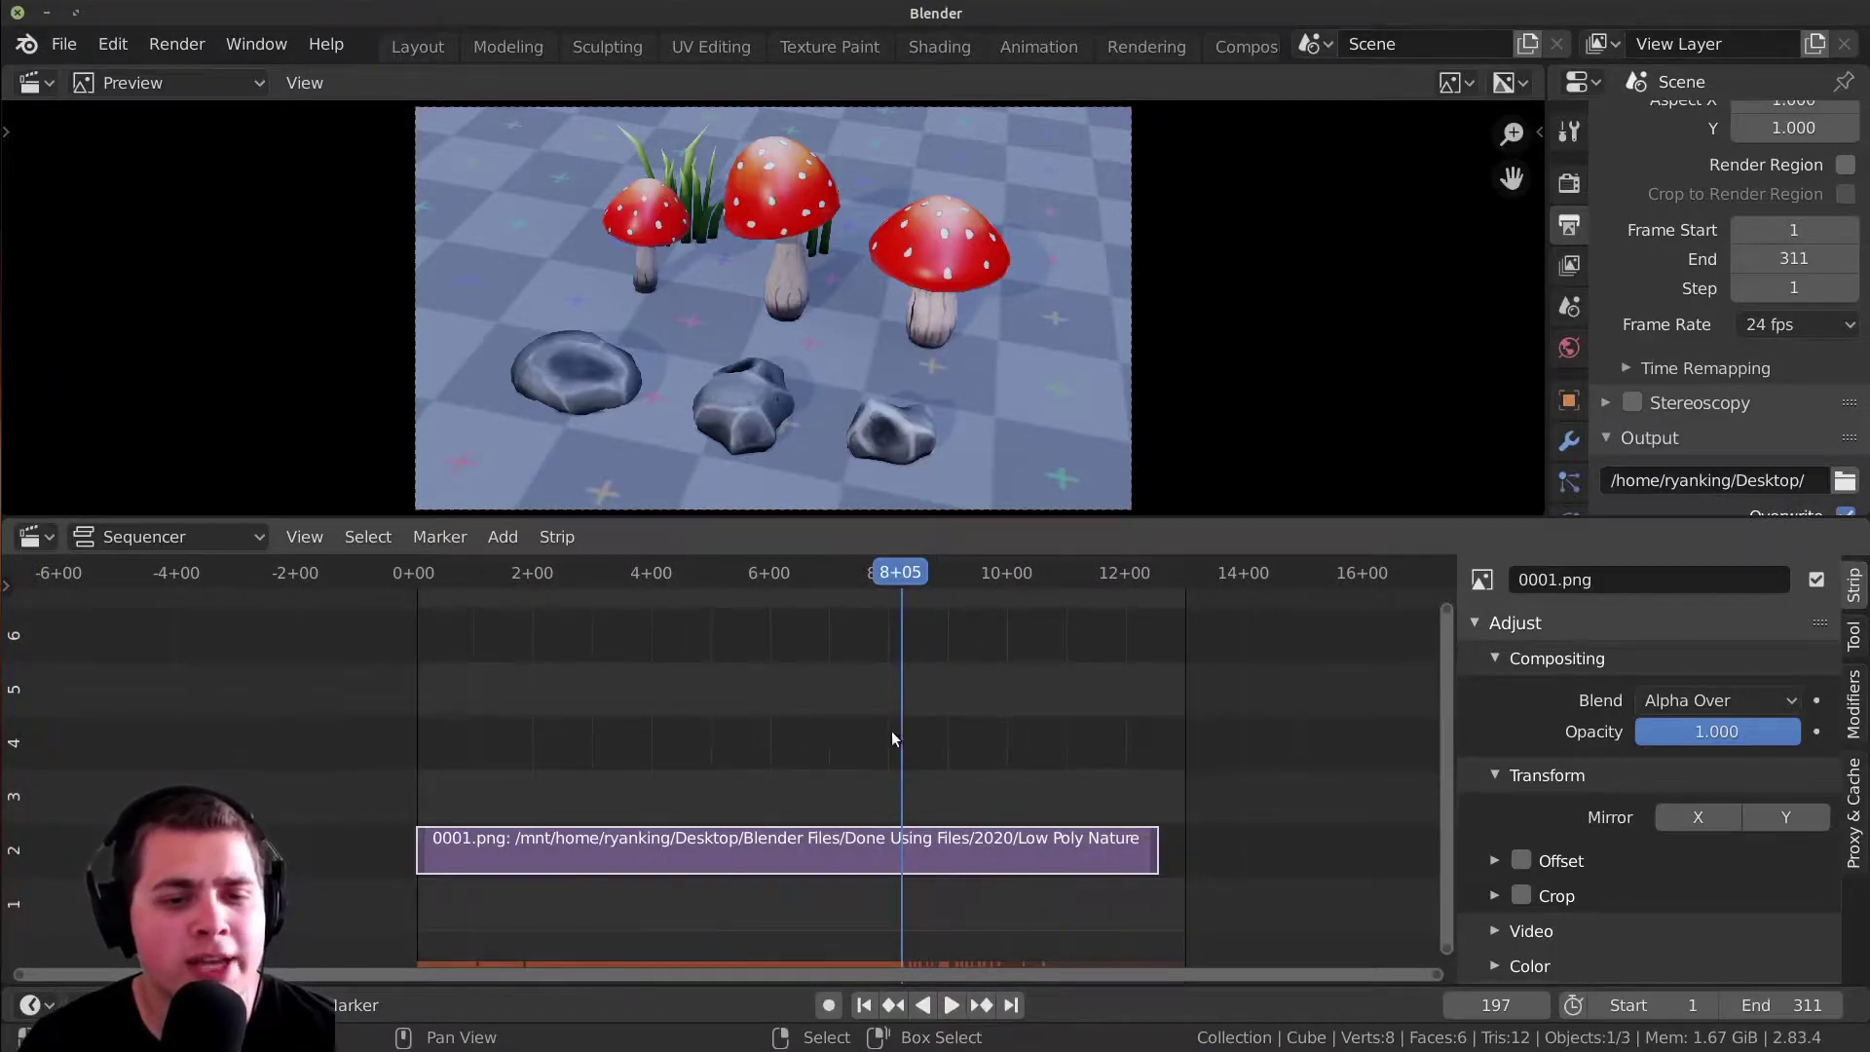
click(606, 746)
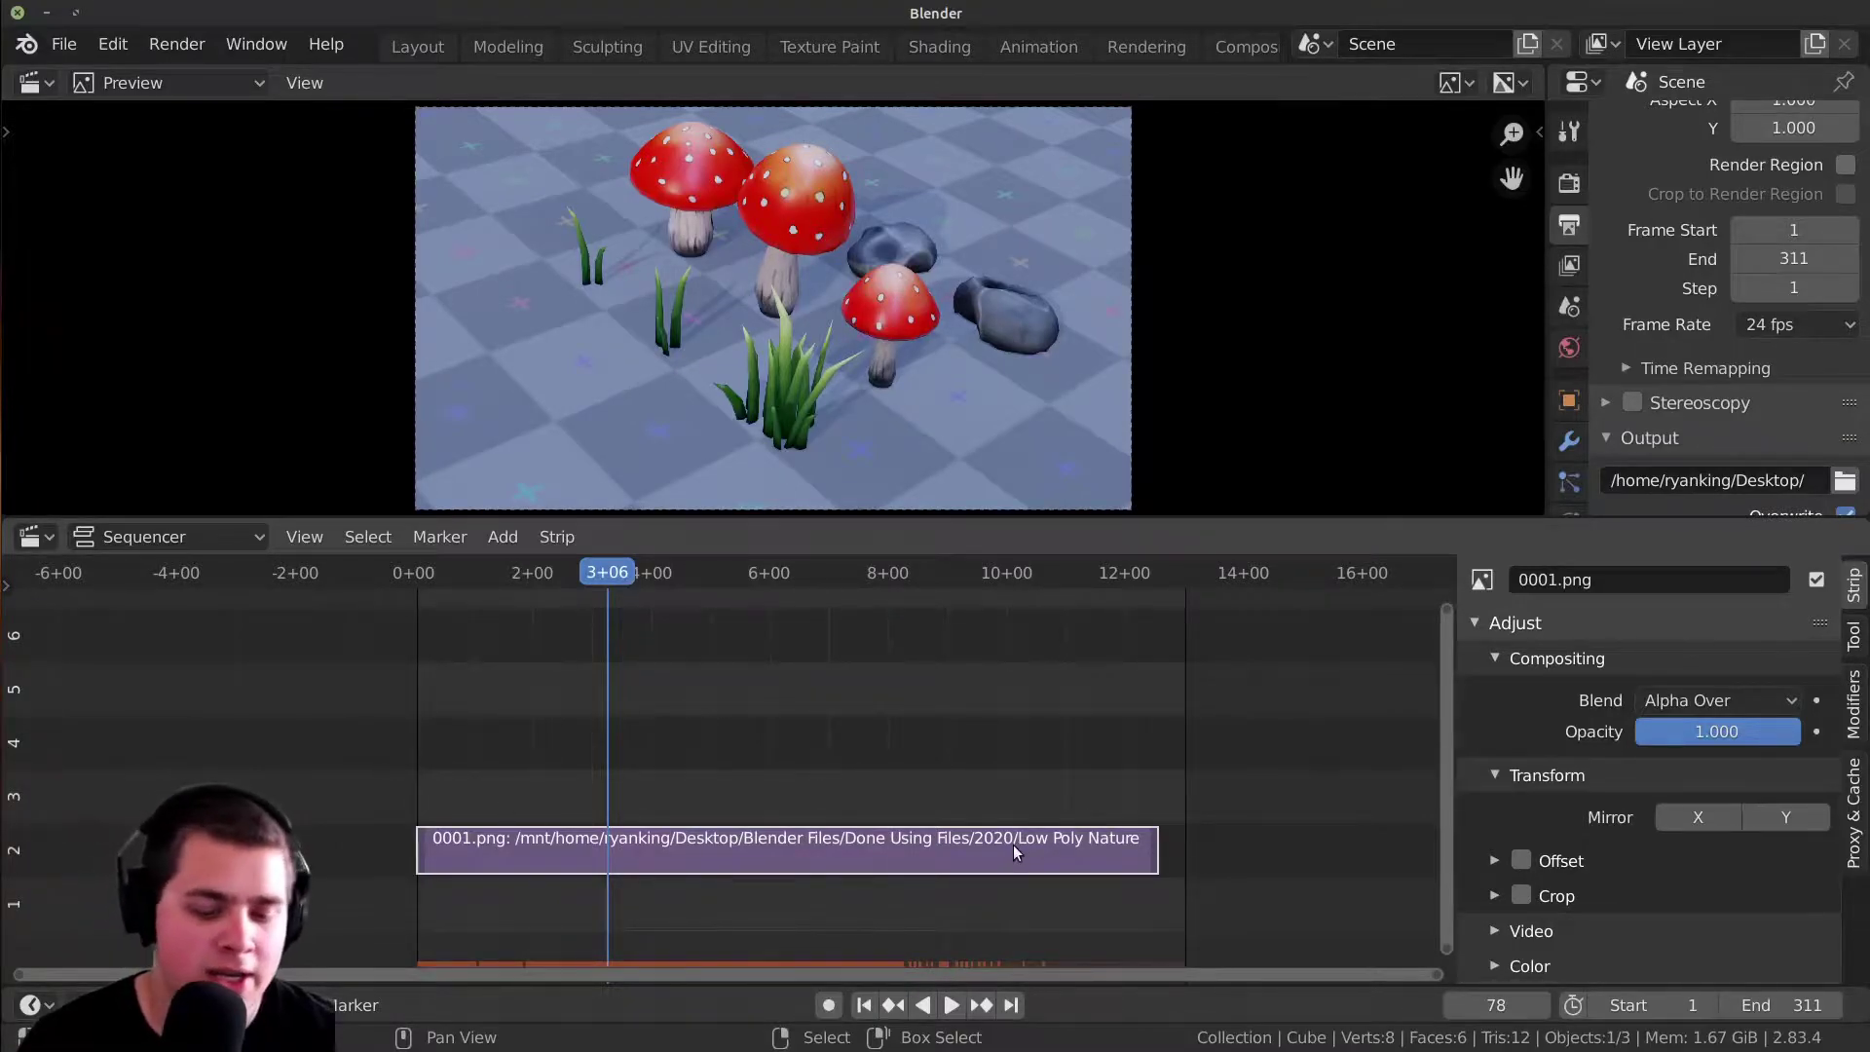
key(k)
click(863, 787)
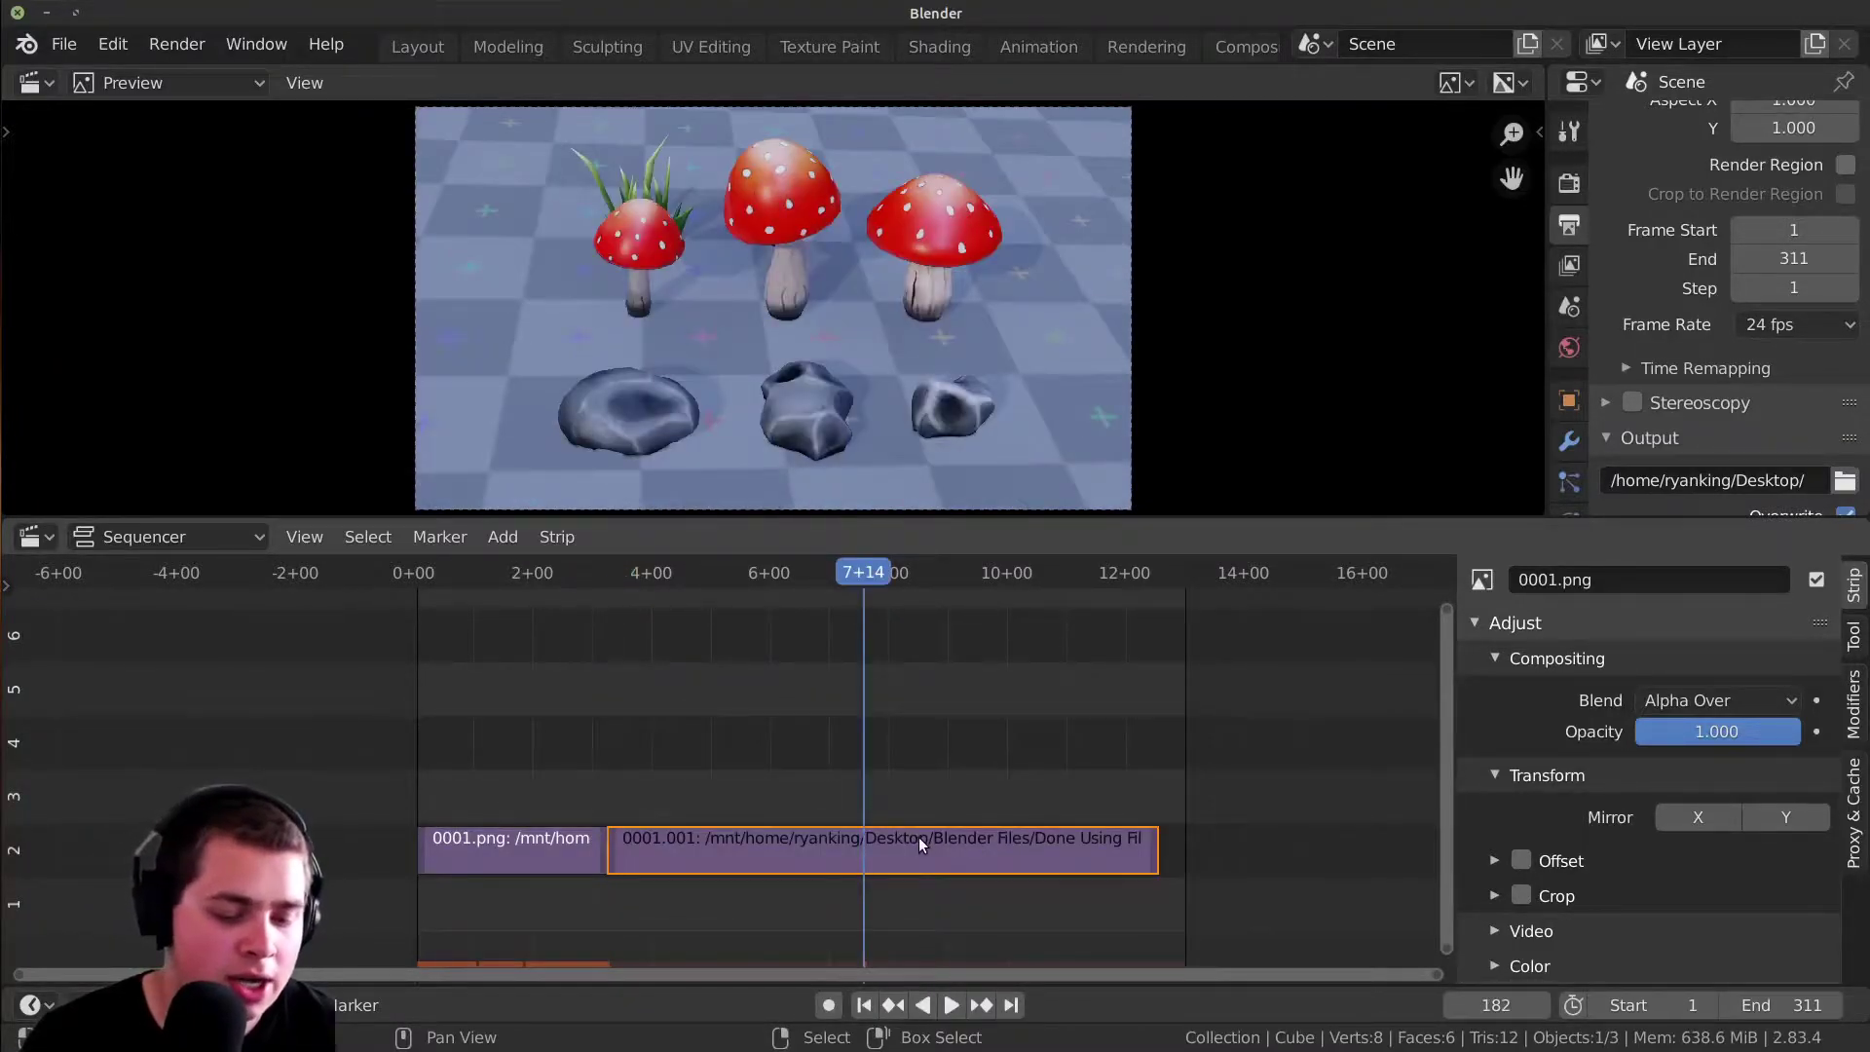
key(k)
- Shorten the last strip by trimming its end to frame 246
scroll(997, 859, up, 8)
middle_drag(1065, 876, 580, 886)
drag(1044, 864, 794, 864)
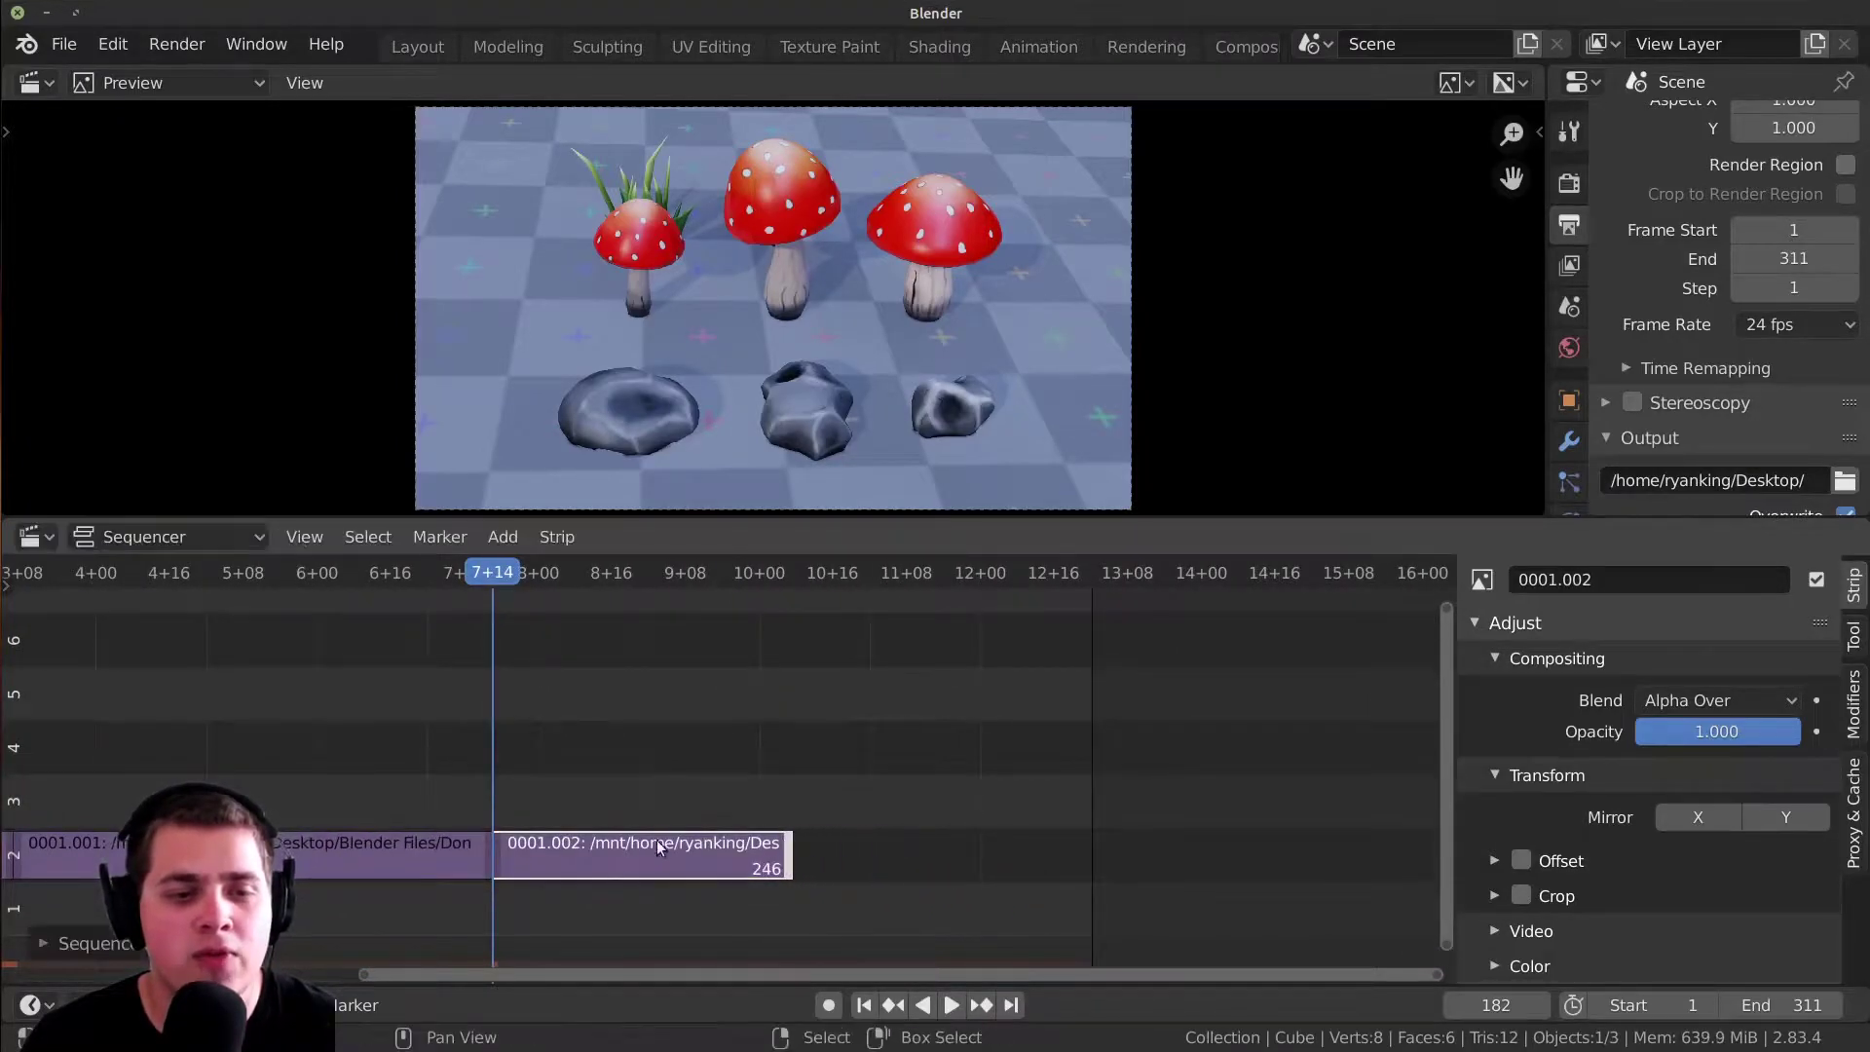
- Move the middle strip up to channel 4 and earlier in time, so it starts at about 2+15
ctrl+scroll(682, 845, left, 5)
right_drag(705, 850, 634, 743)
- Scrub and play through the rearranged strips to review the edit
drag(513, 812, 543, 815)
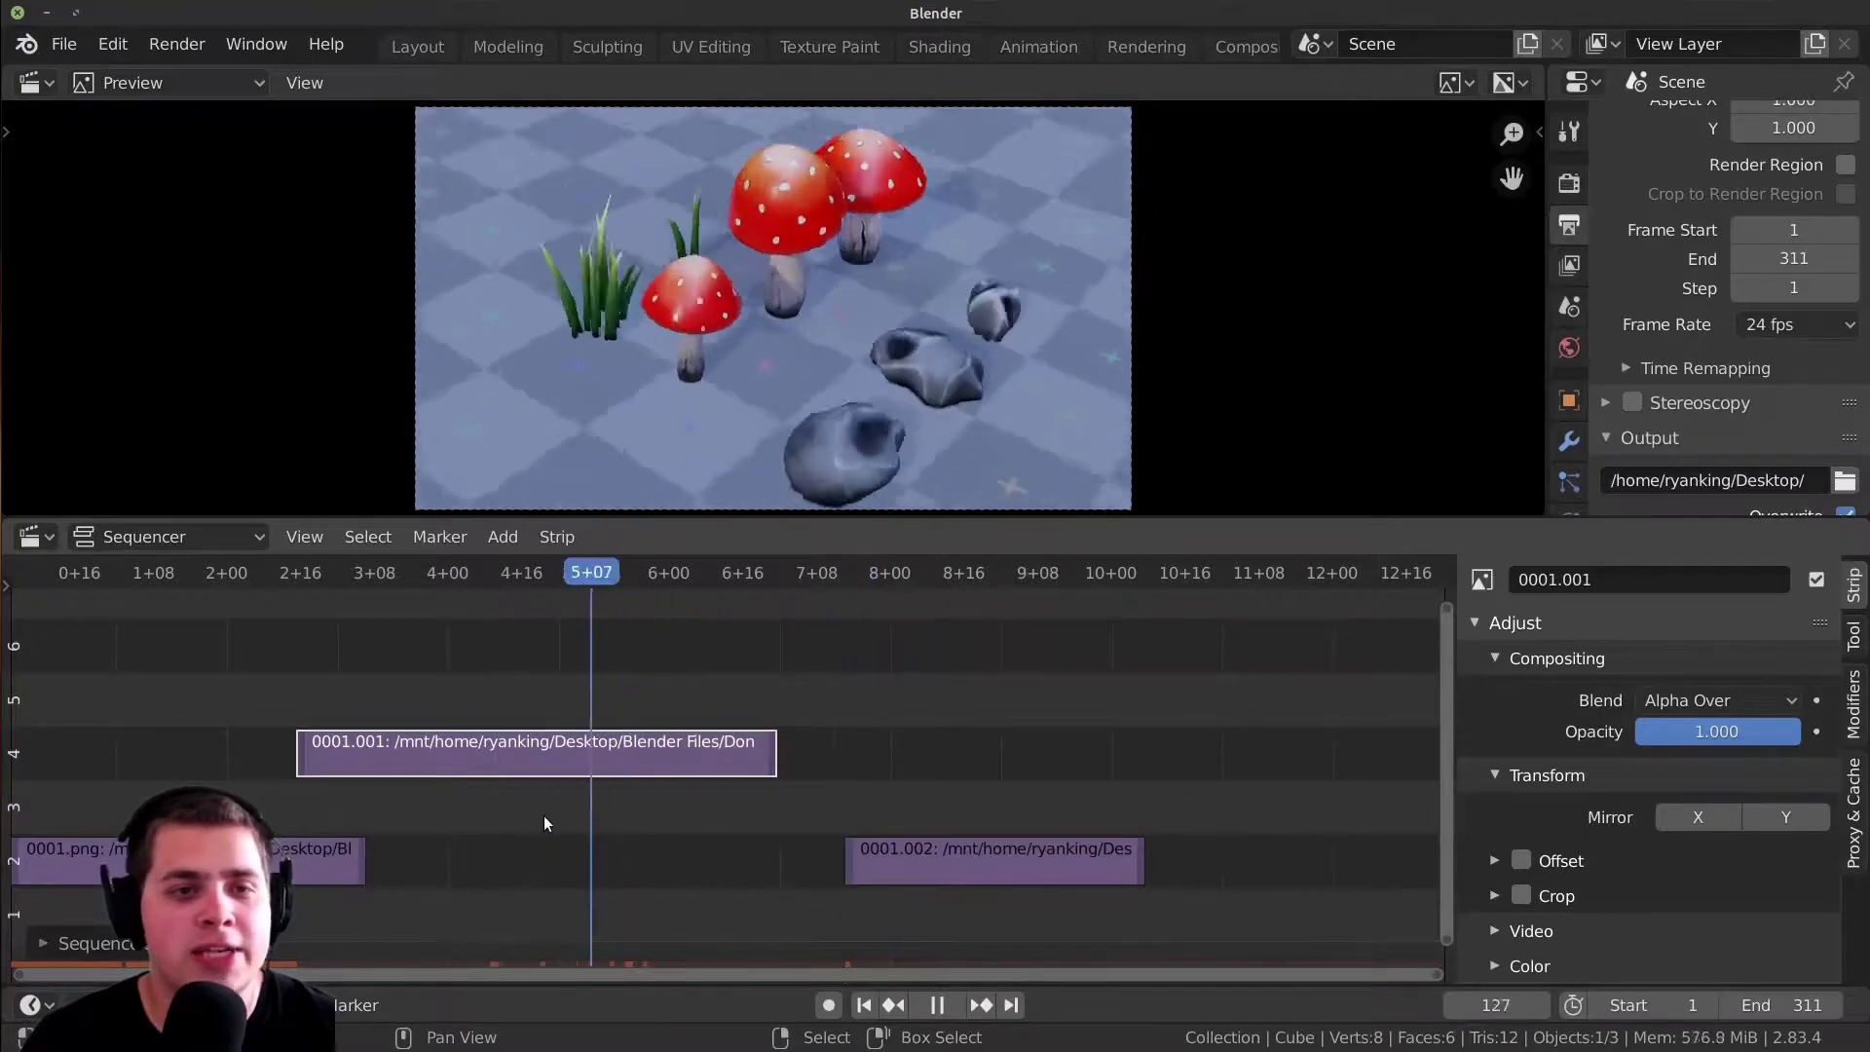
key(space)
scroll(762, 801, up, 1)
middle_drag(763, 800, 878, 806)
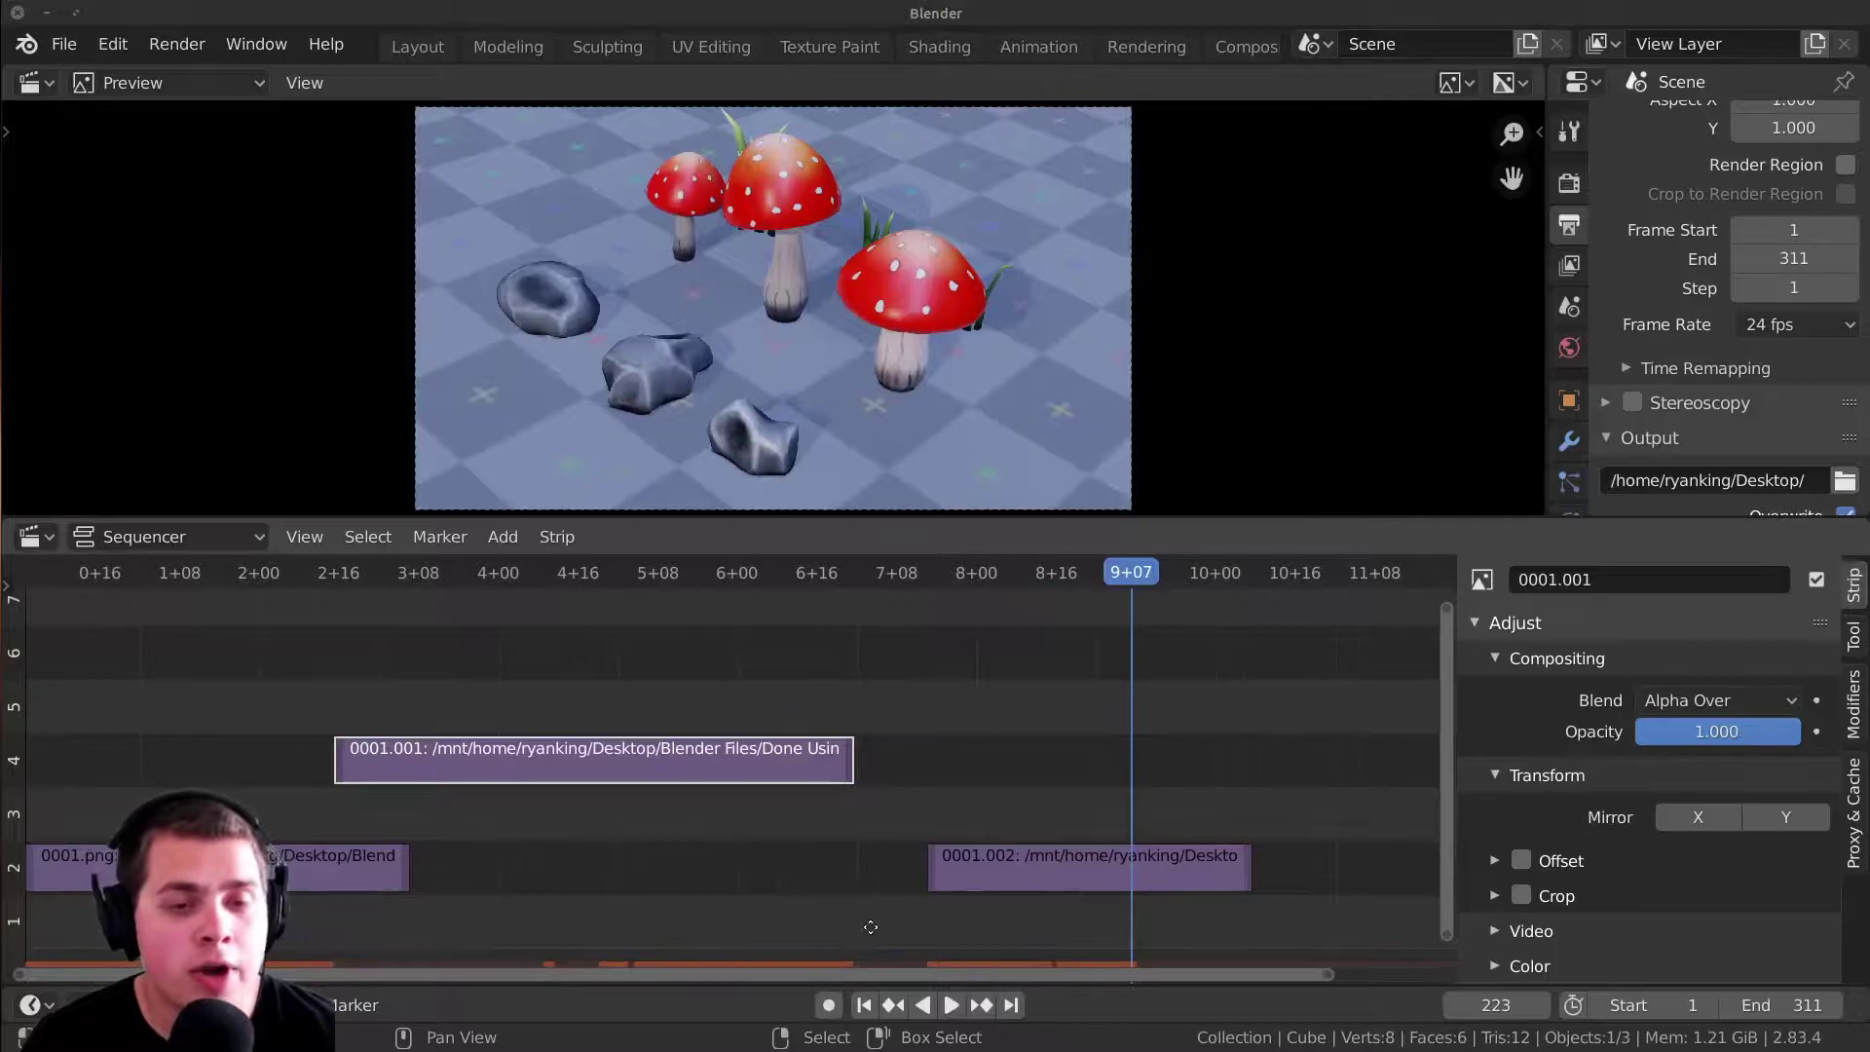
middle_drag(870, 926, 951, 926)
- Erase all strips from the sequencer
shift+click(1093, 866)
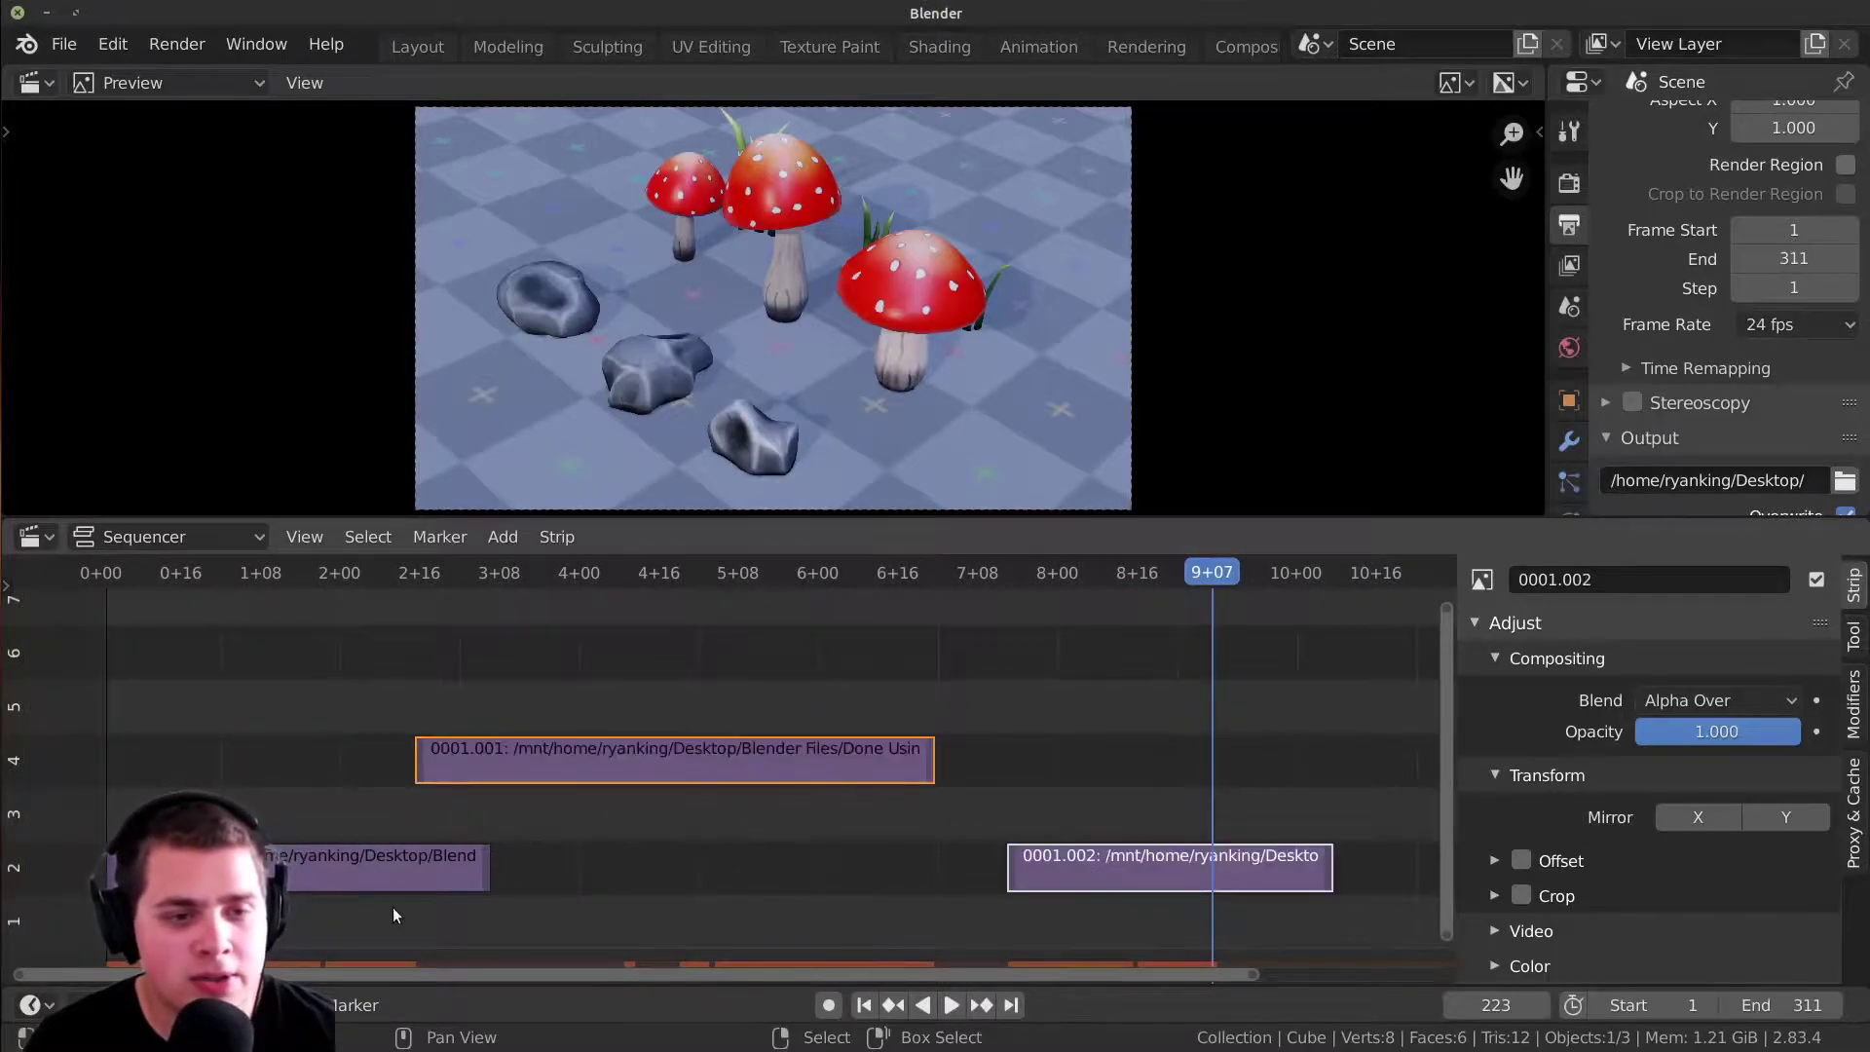
key(a)
key(x)
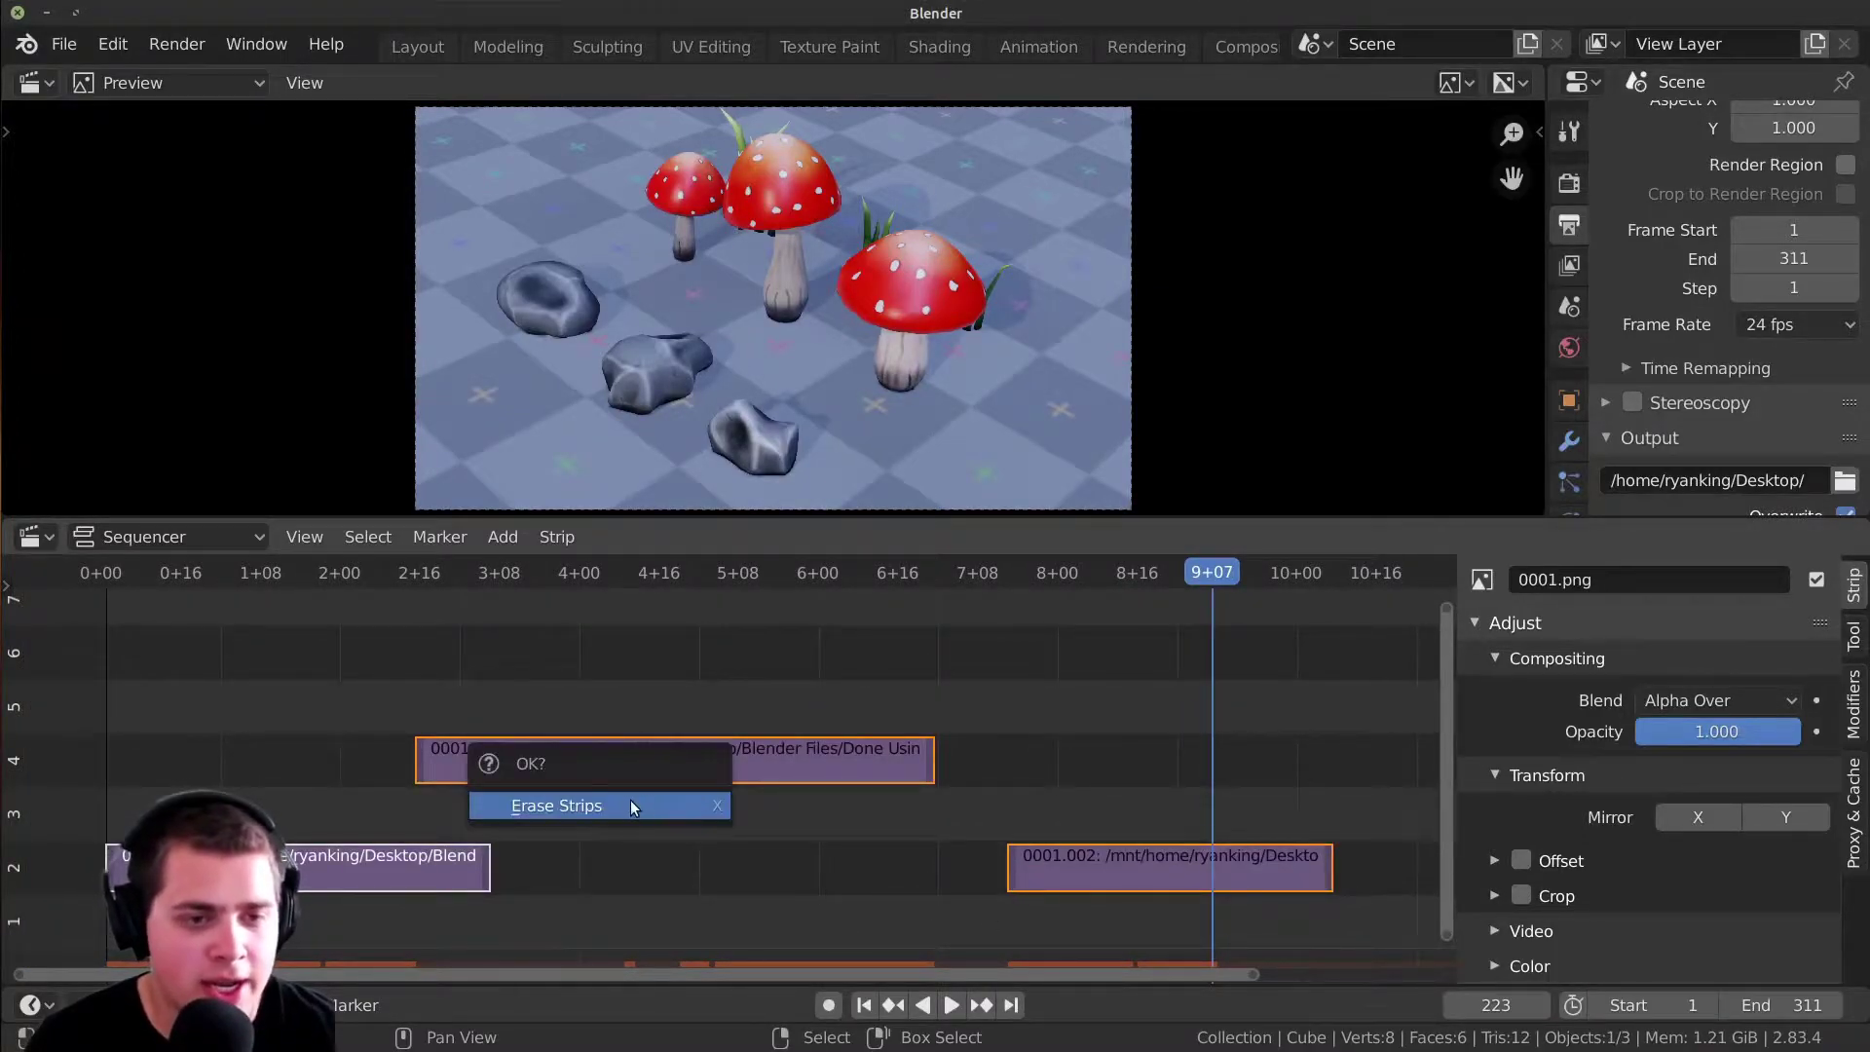
click(629, 800)
- Return the playhead to frame 1 and add the movie file "How I created Wallace and Gromit in Blender.mp4" on channels 1 and 2
drag(787, 799, 107, 755)
key(Escape)
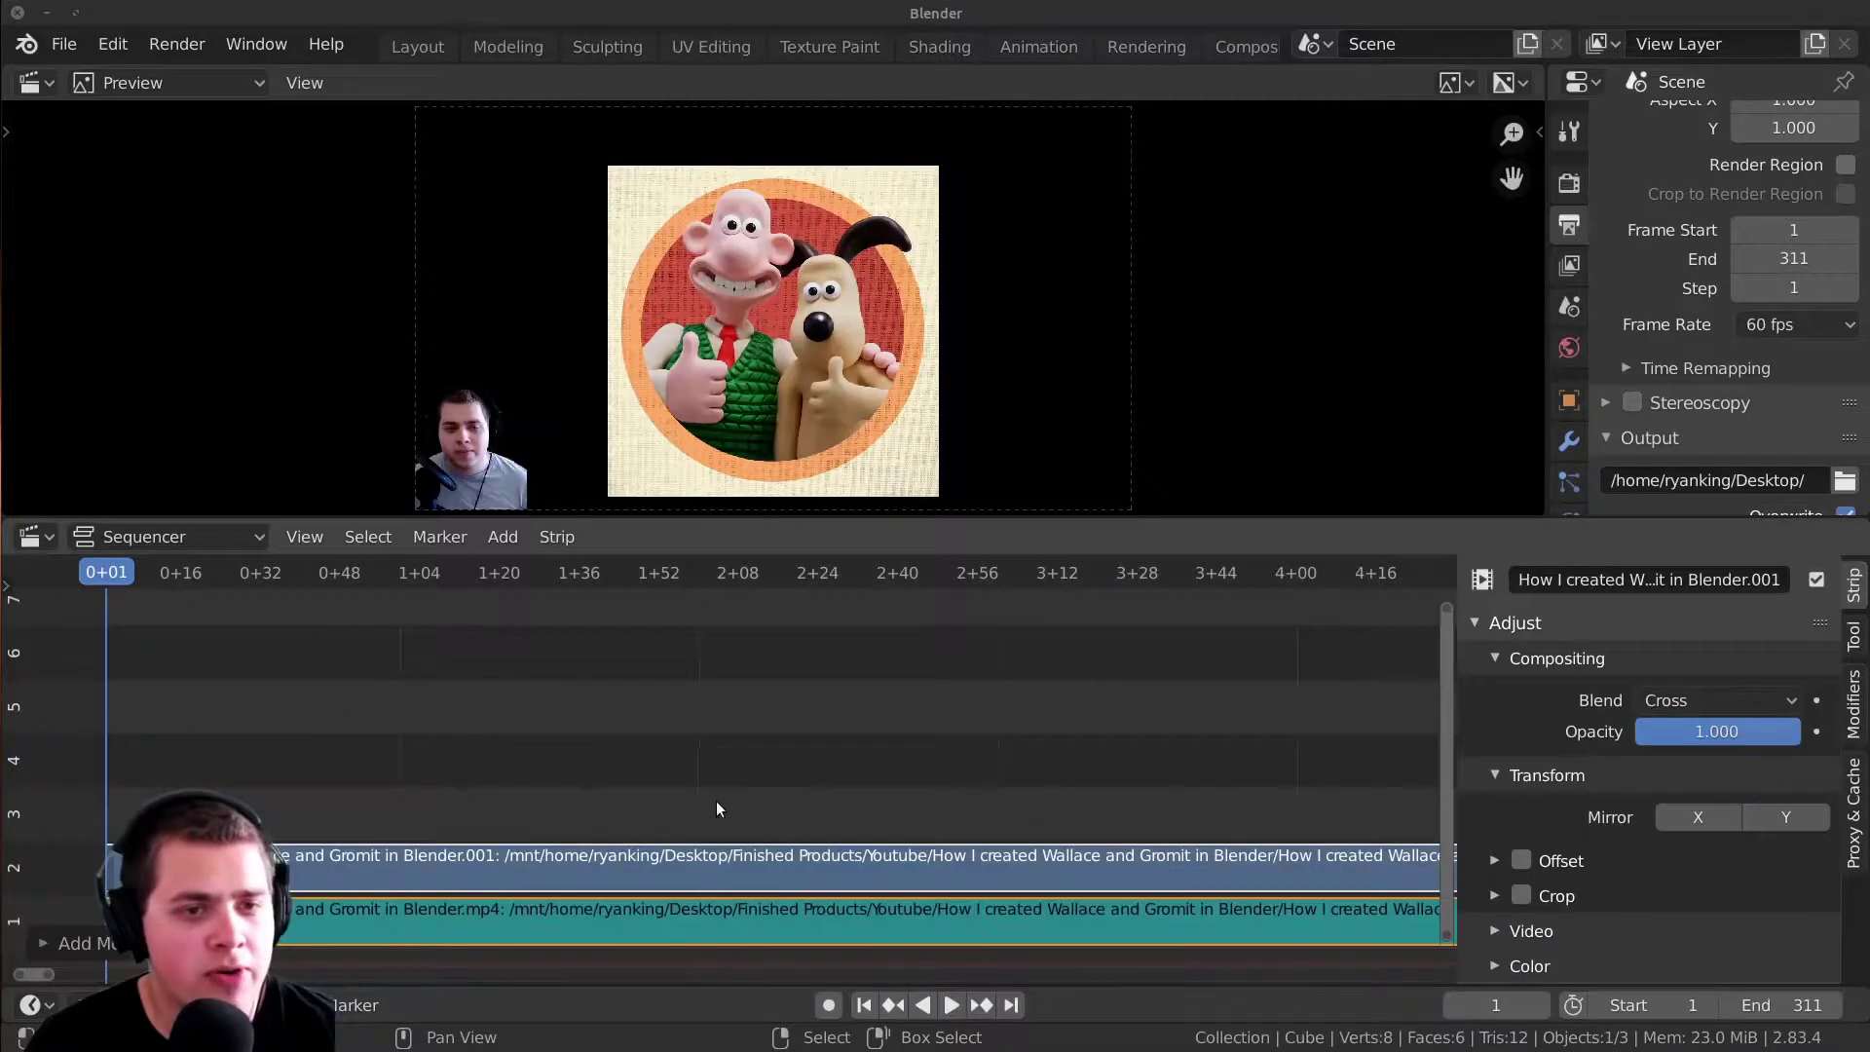
scroll(744, 795, down, 2)
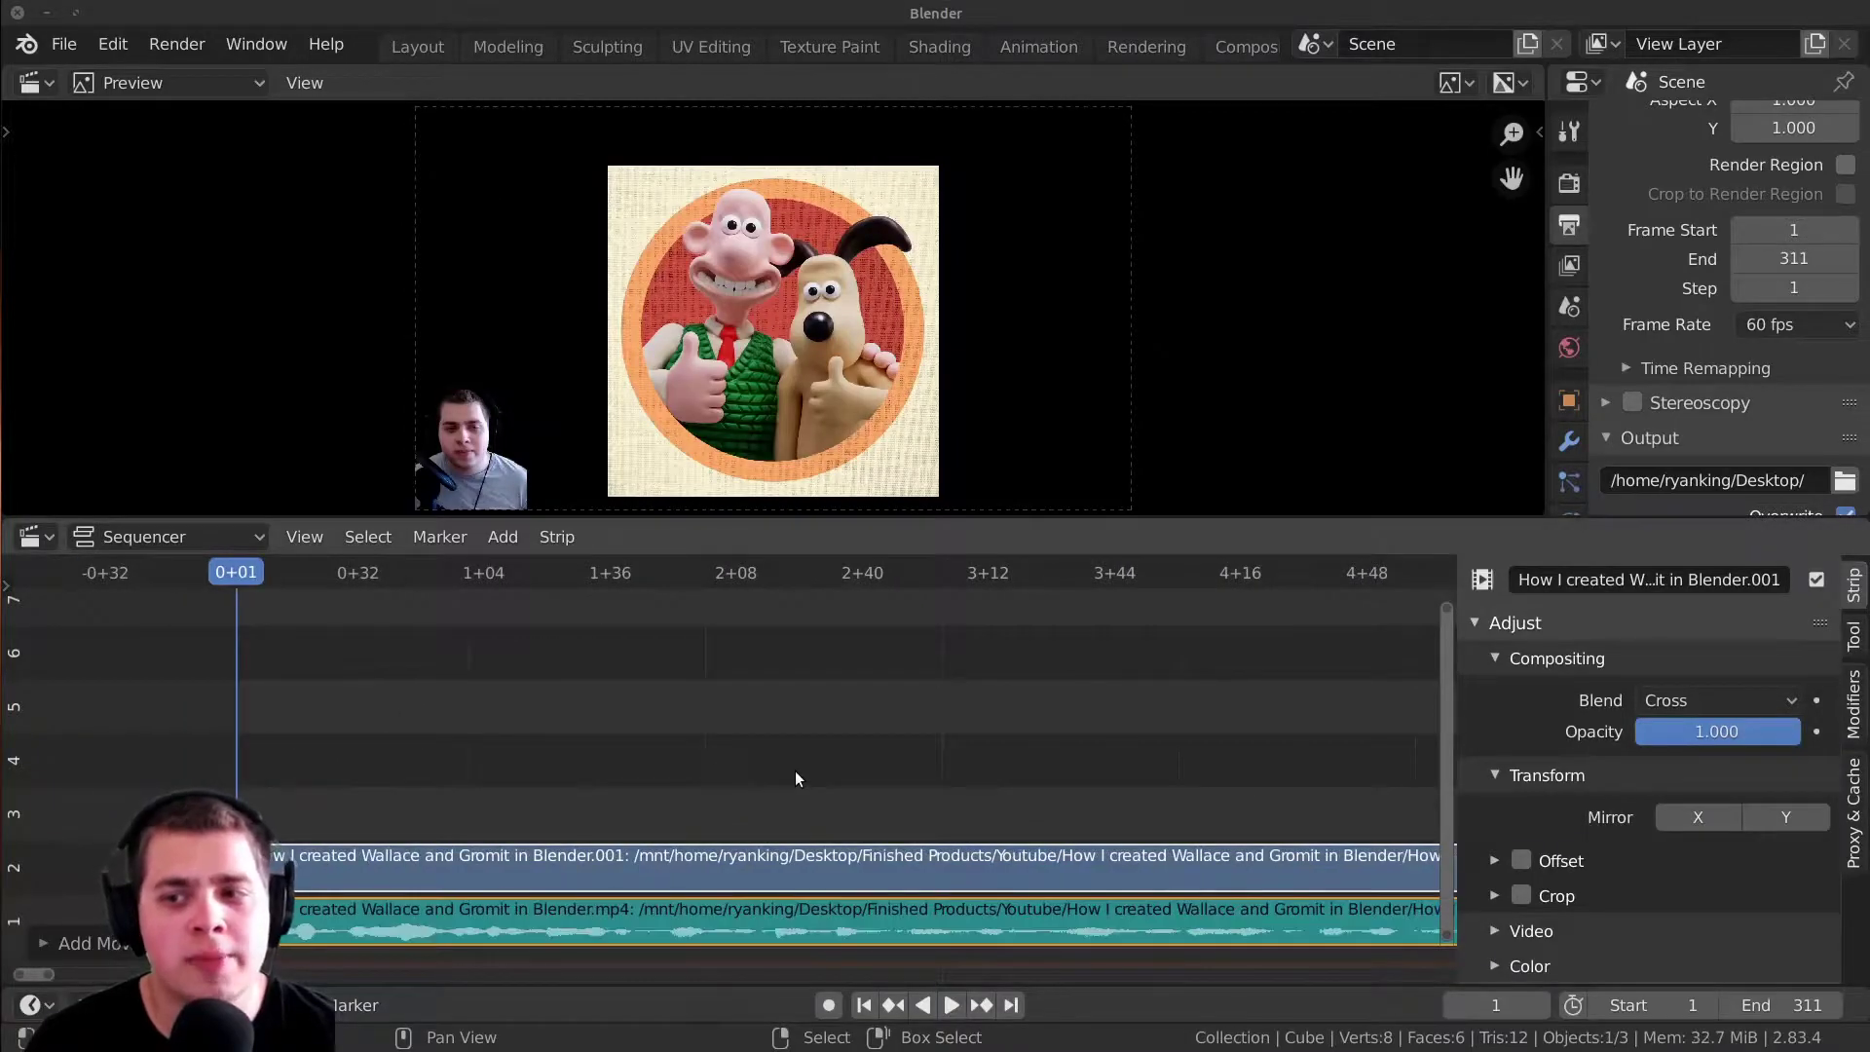
scroll(857, 813, down, 2)
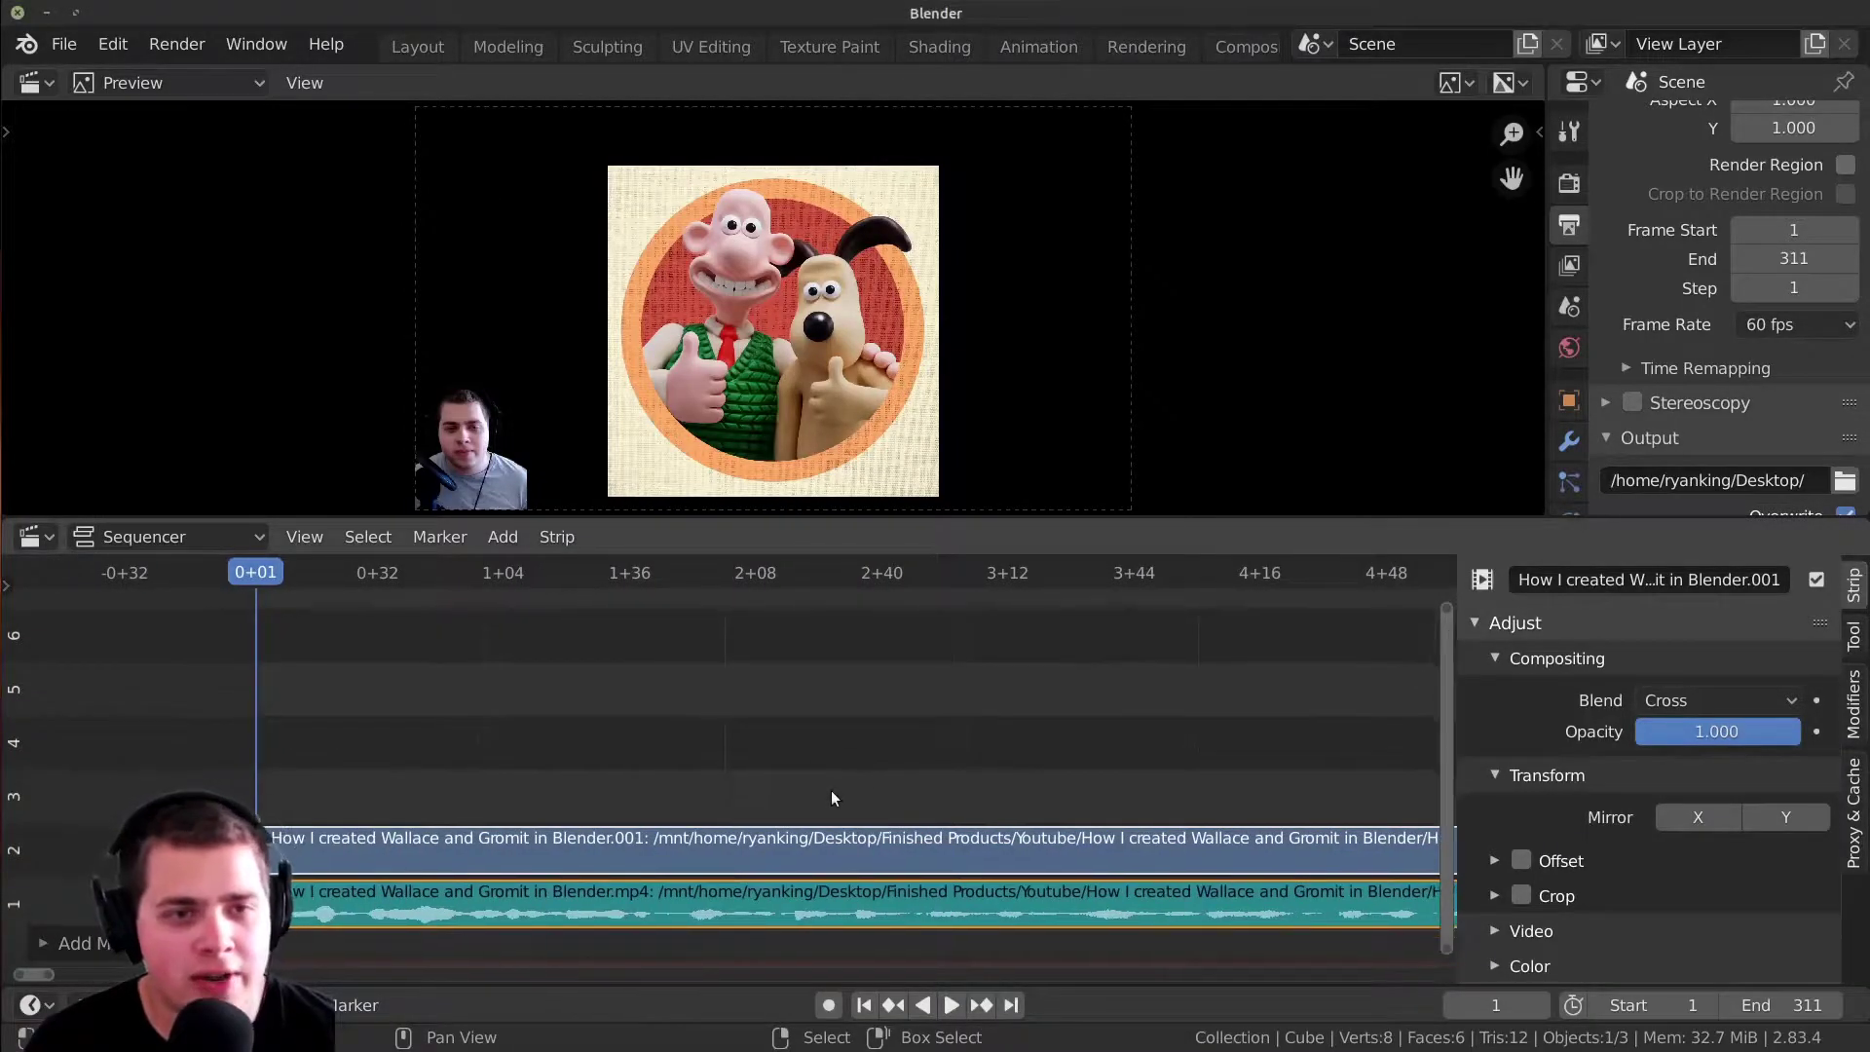
ctrl+middle_drag(831, 799, 660, 823)
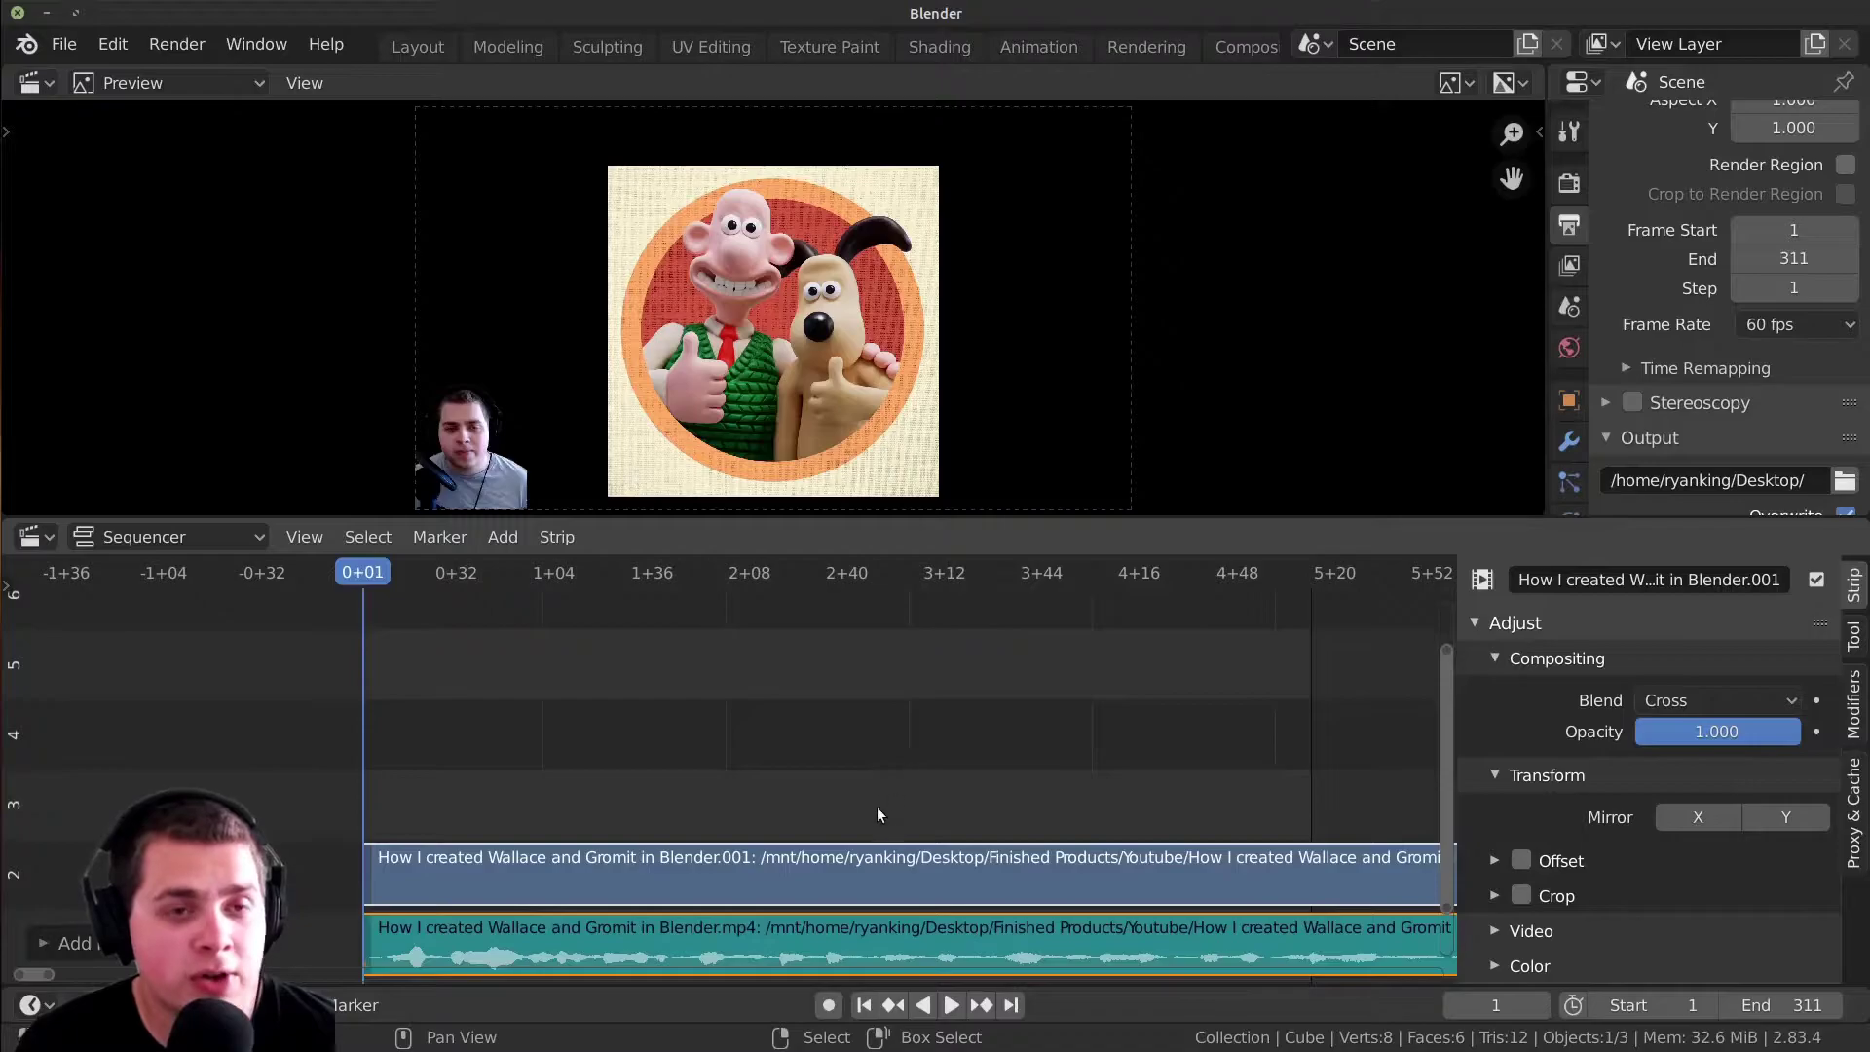
middle_drag(876, 808, 868, 768)
- Play the movie strip briefly and scrub the playhead to 1+58
key(space)
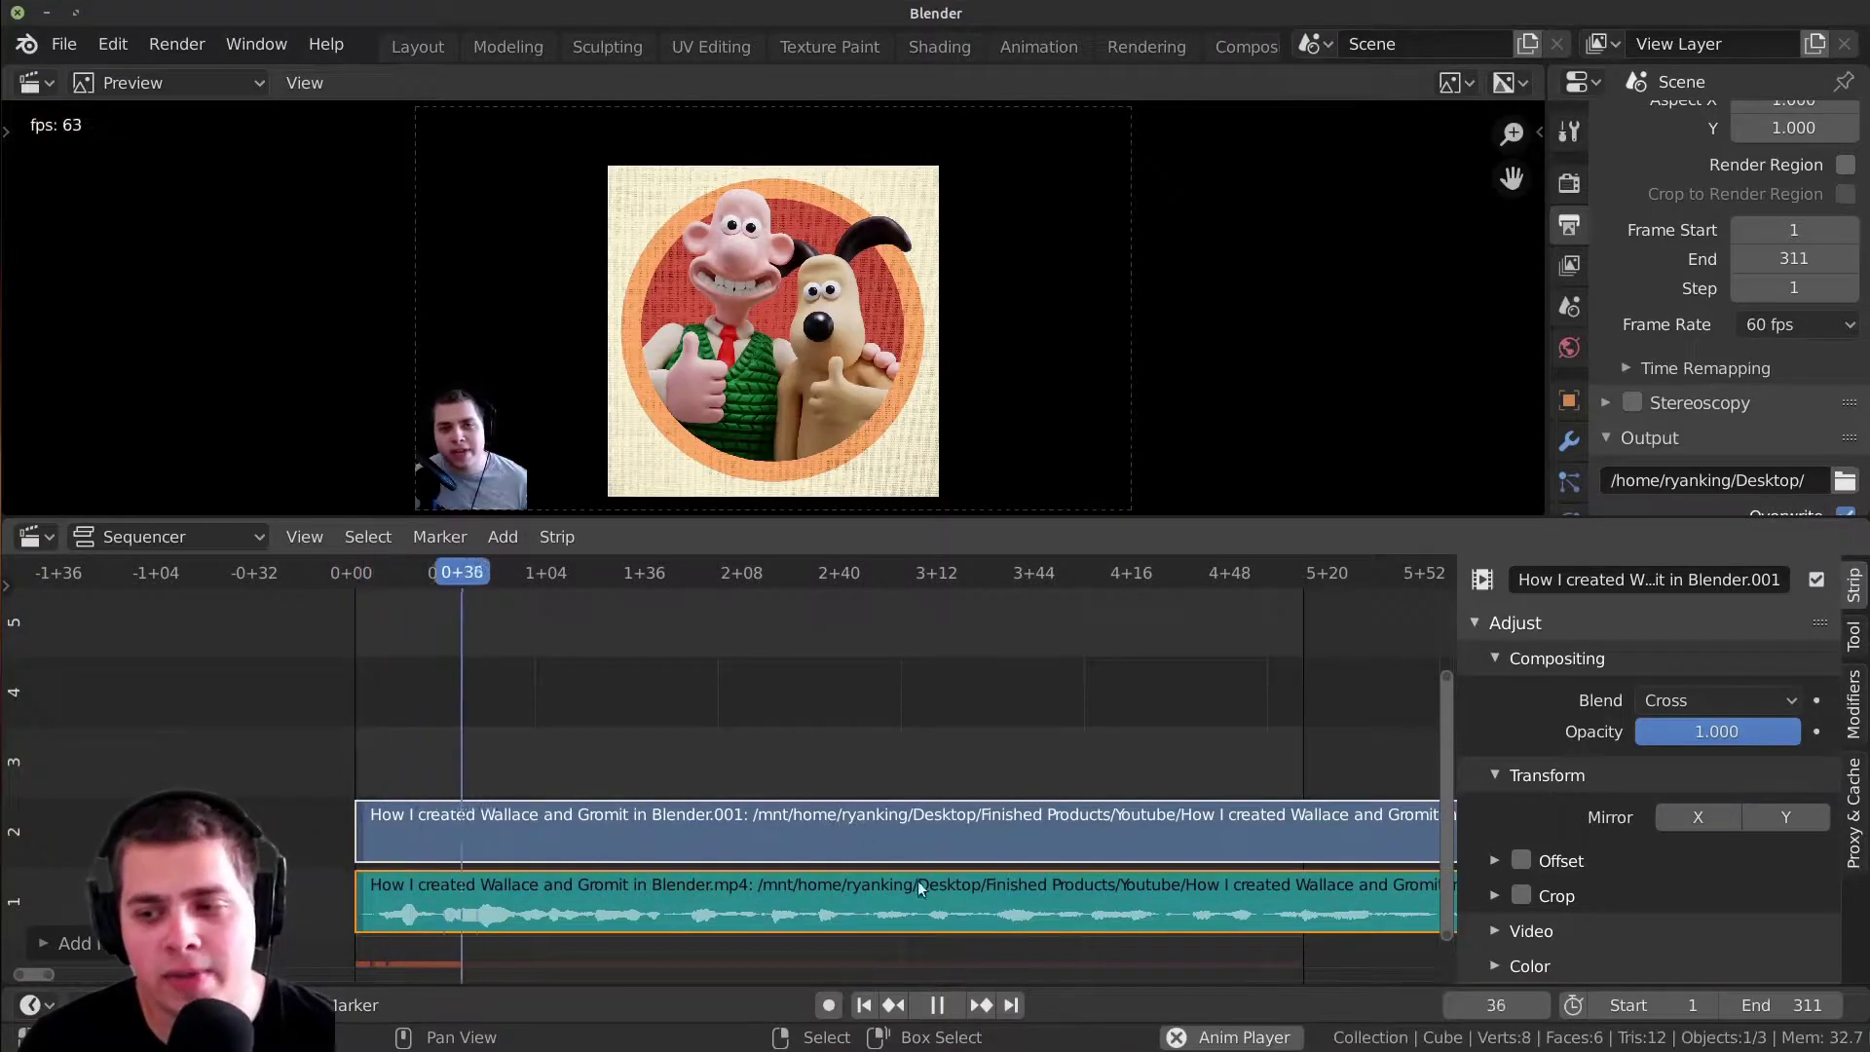
key(space)
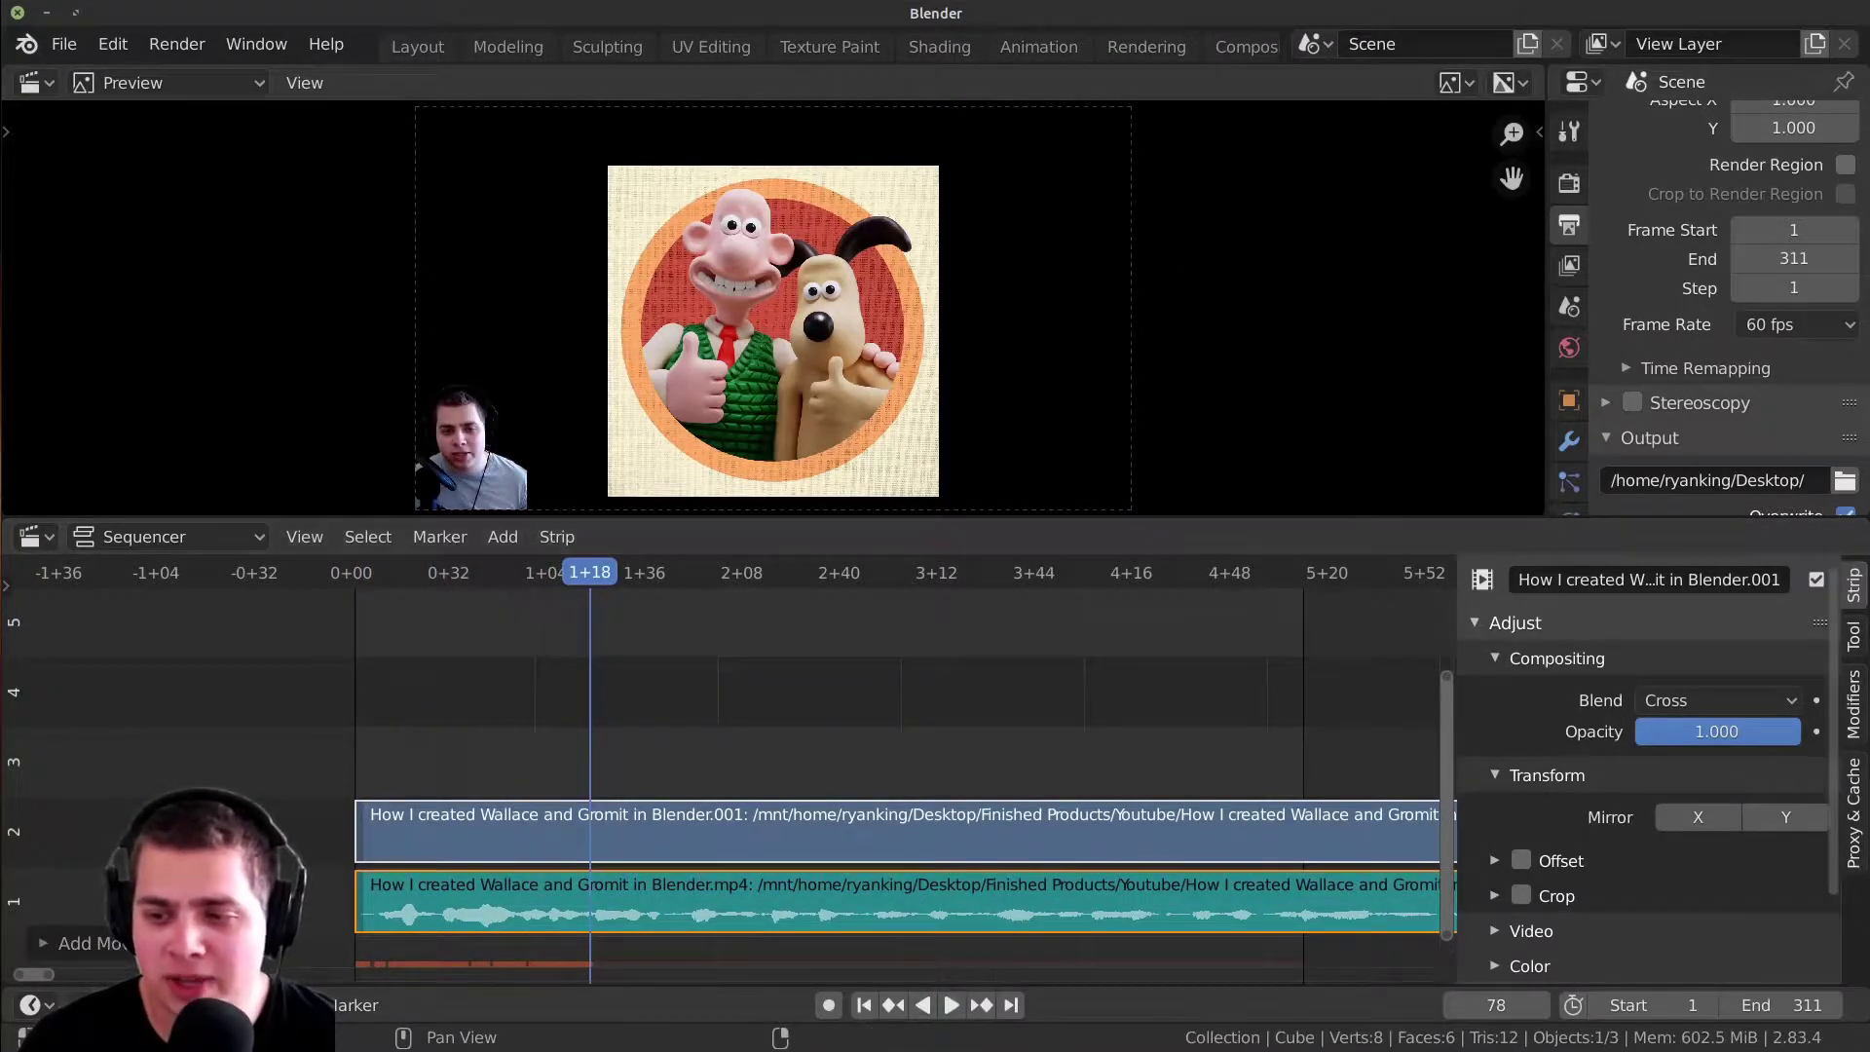
drag(1189, 785, 688, 785)
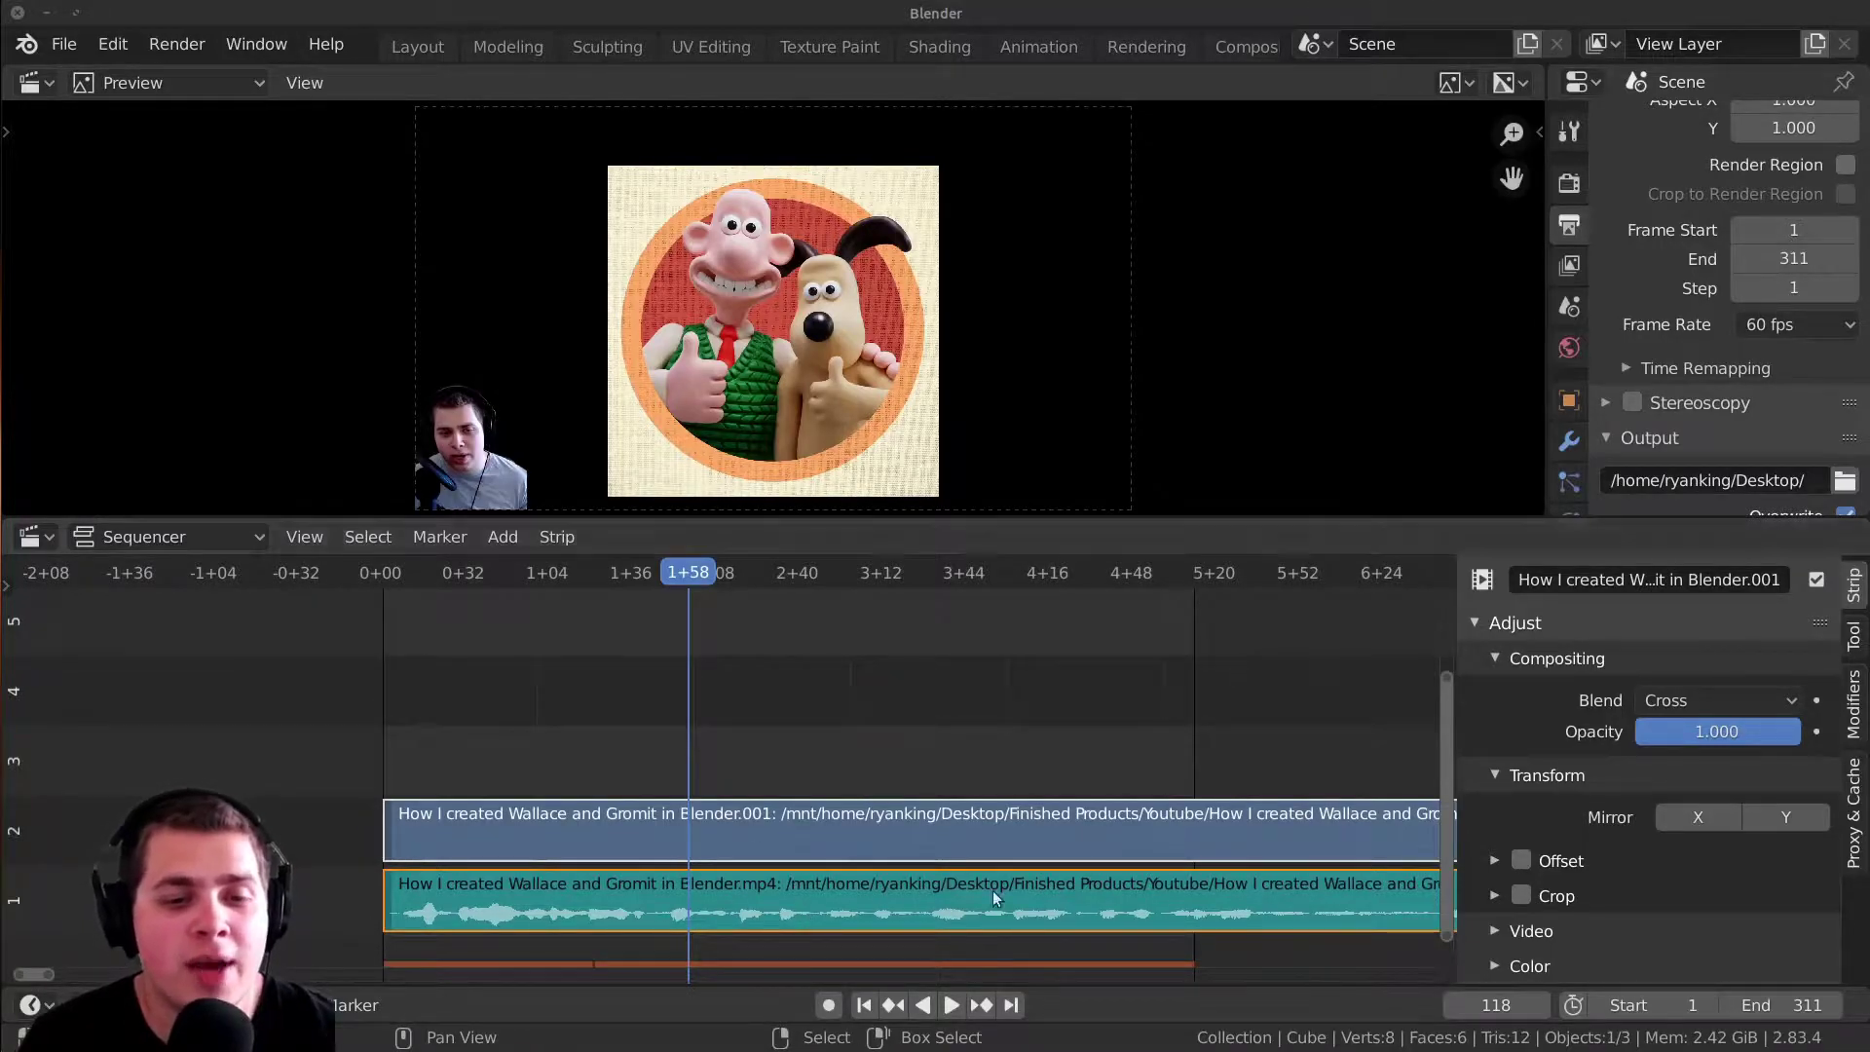
- Inspect the movie's sound strip on channel 1 and its video strip on channel 2
click(833, 906)
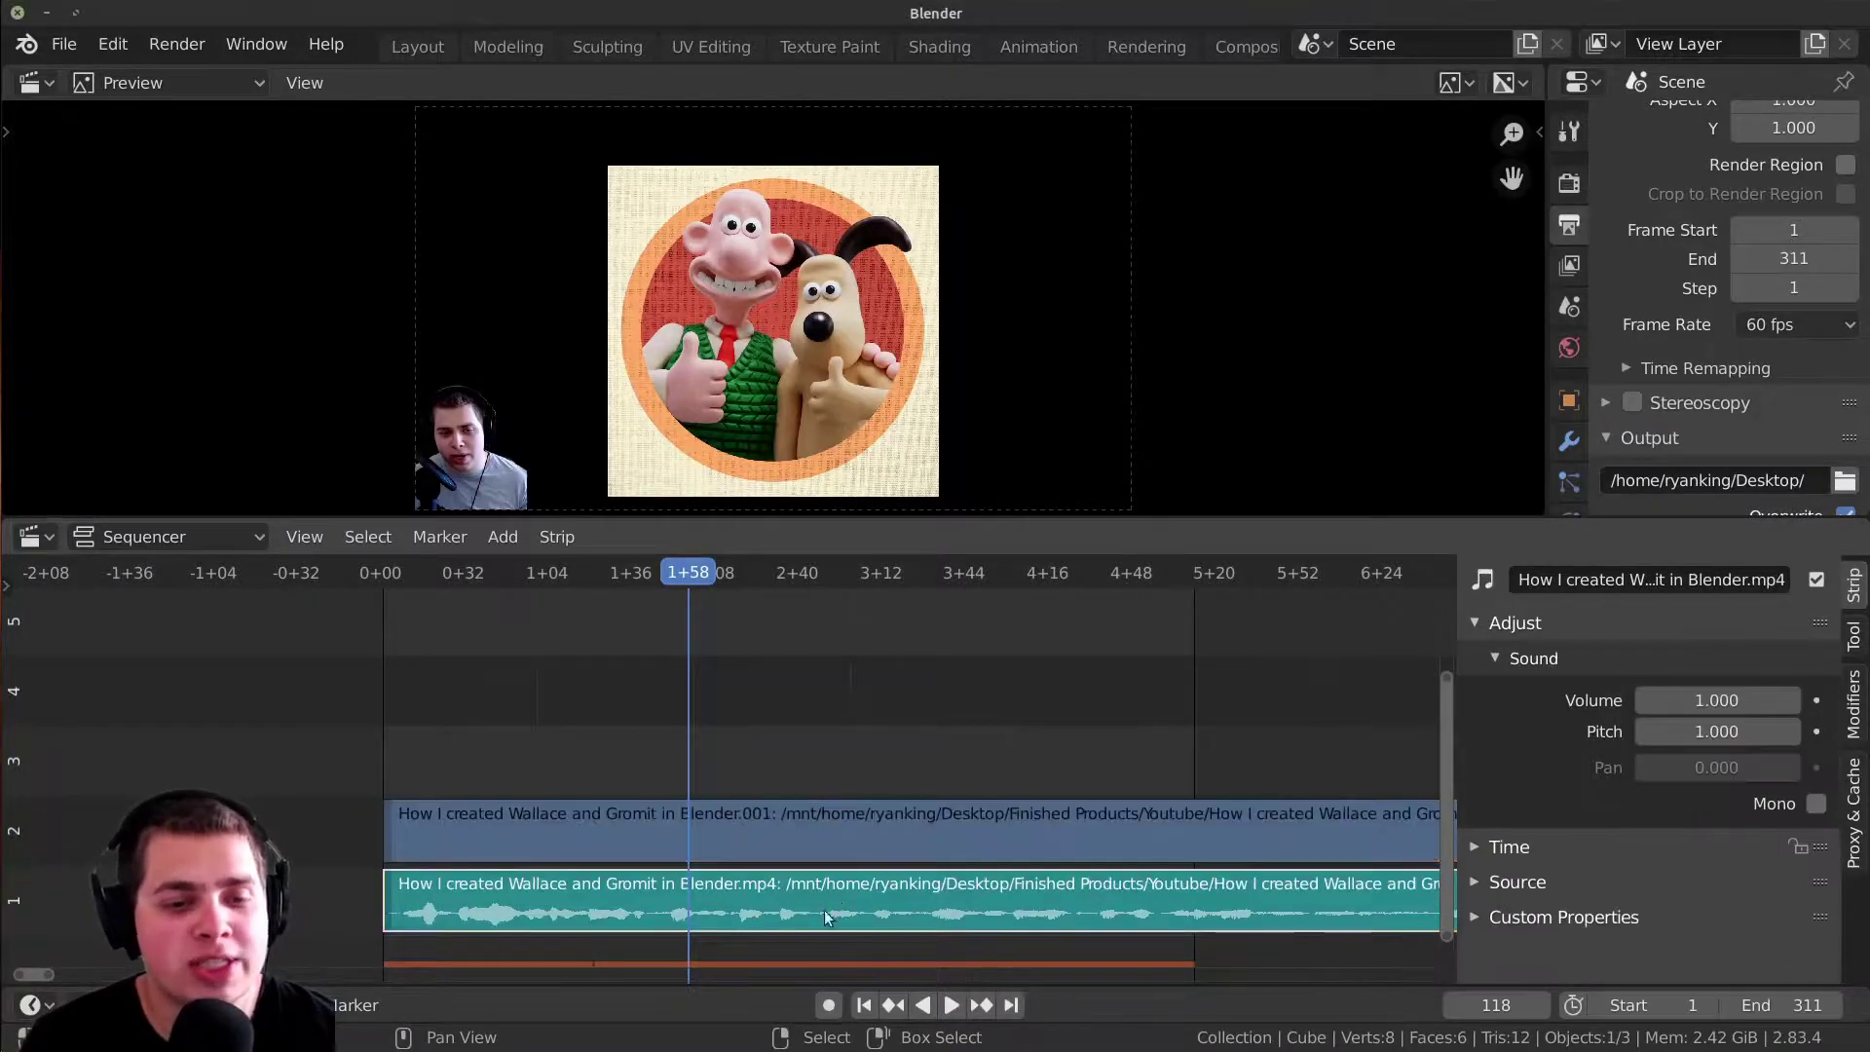
scroll(938, 830, down, 5)
scroll(771, 856, up, 1)
shift+click(839, 839)
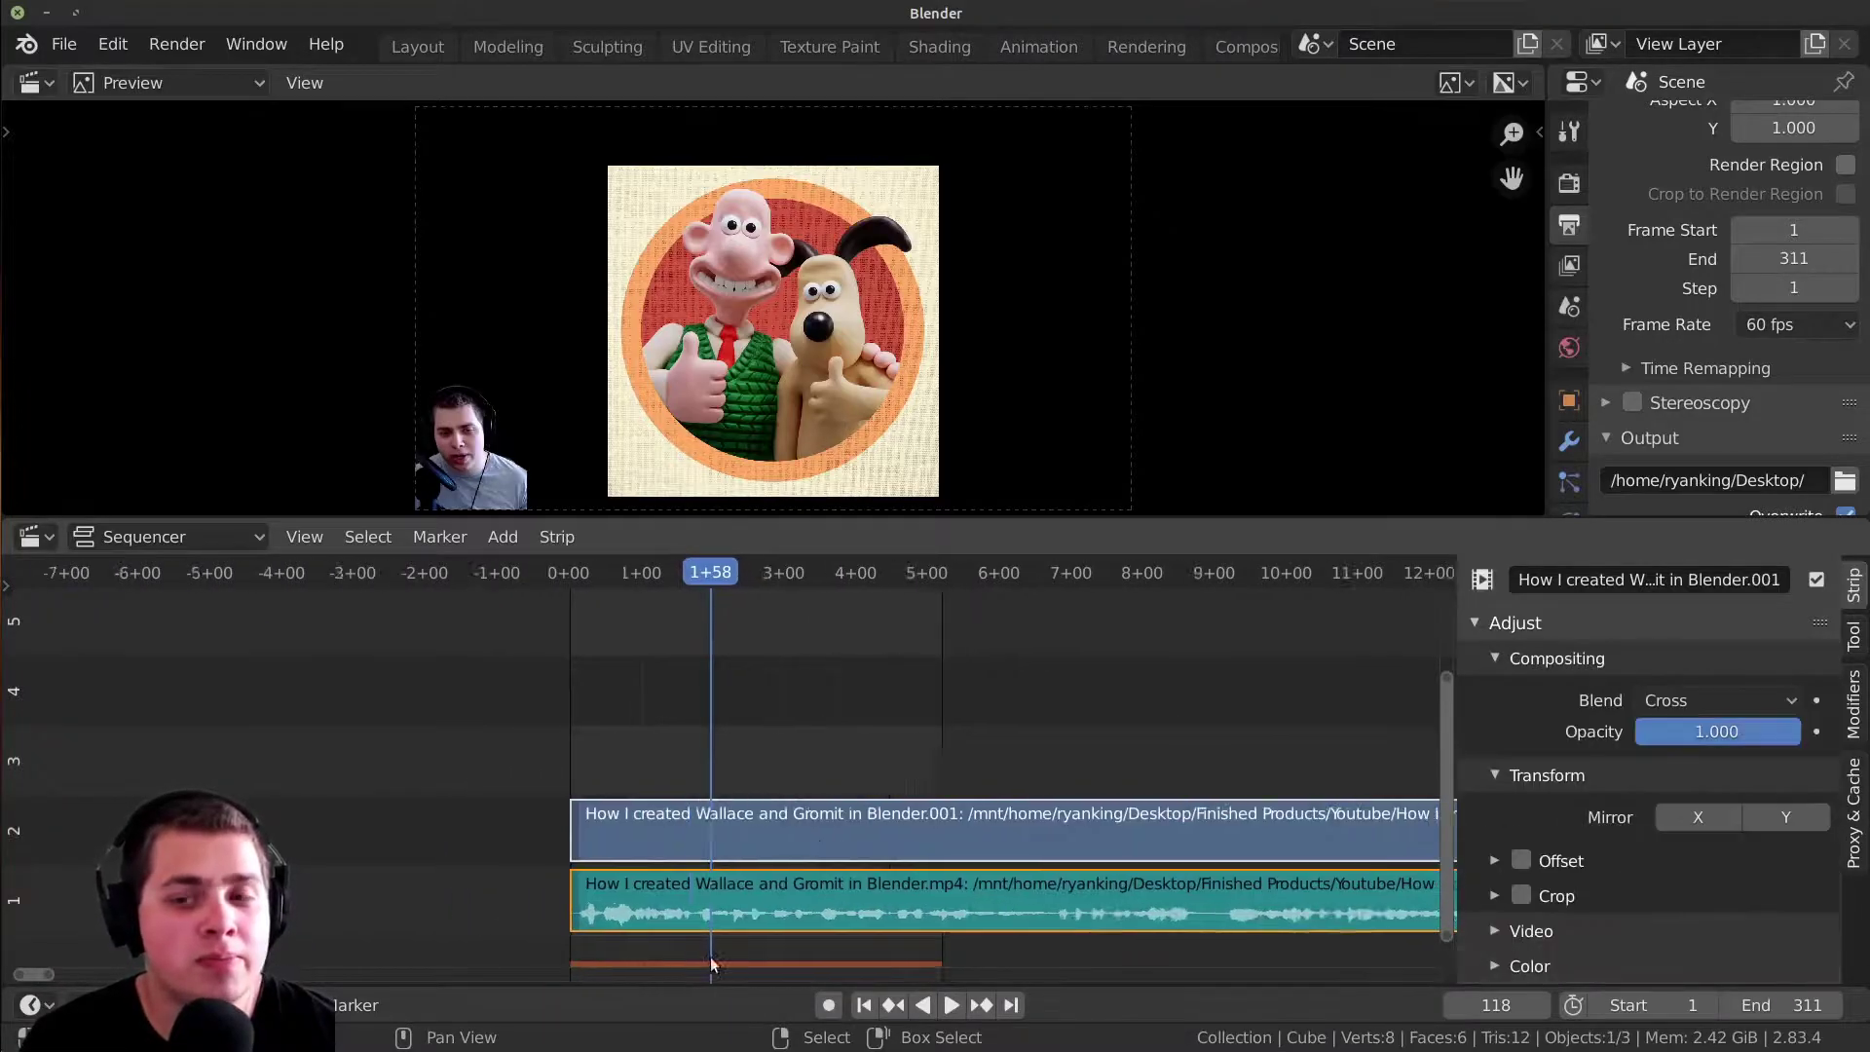
- Group the movie's video strip on channel 2 and its sound strip on channel 1 into one meta strip
scroll(810, 898, up, 3)
middle_drag(822, 902, 765, 863)
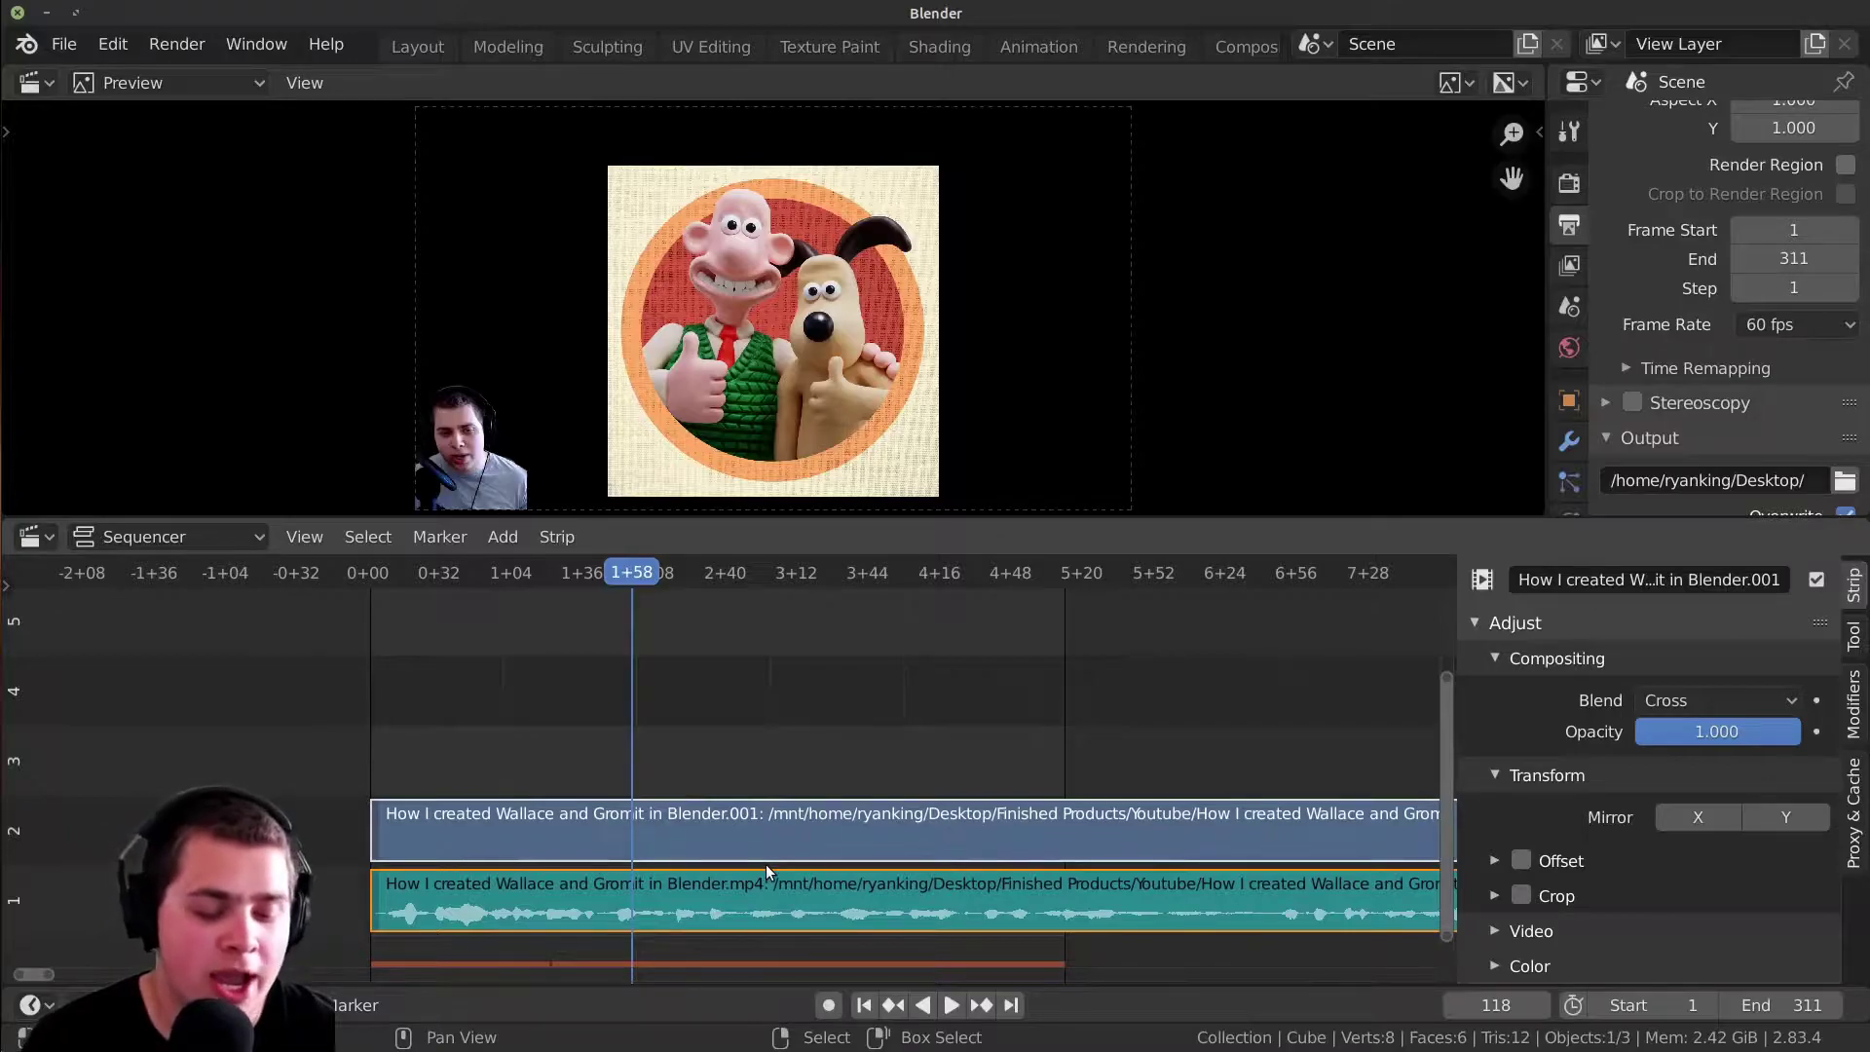
middle_drag(849, 803, 850, 802)
key(ctrl+g)
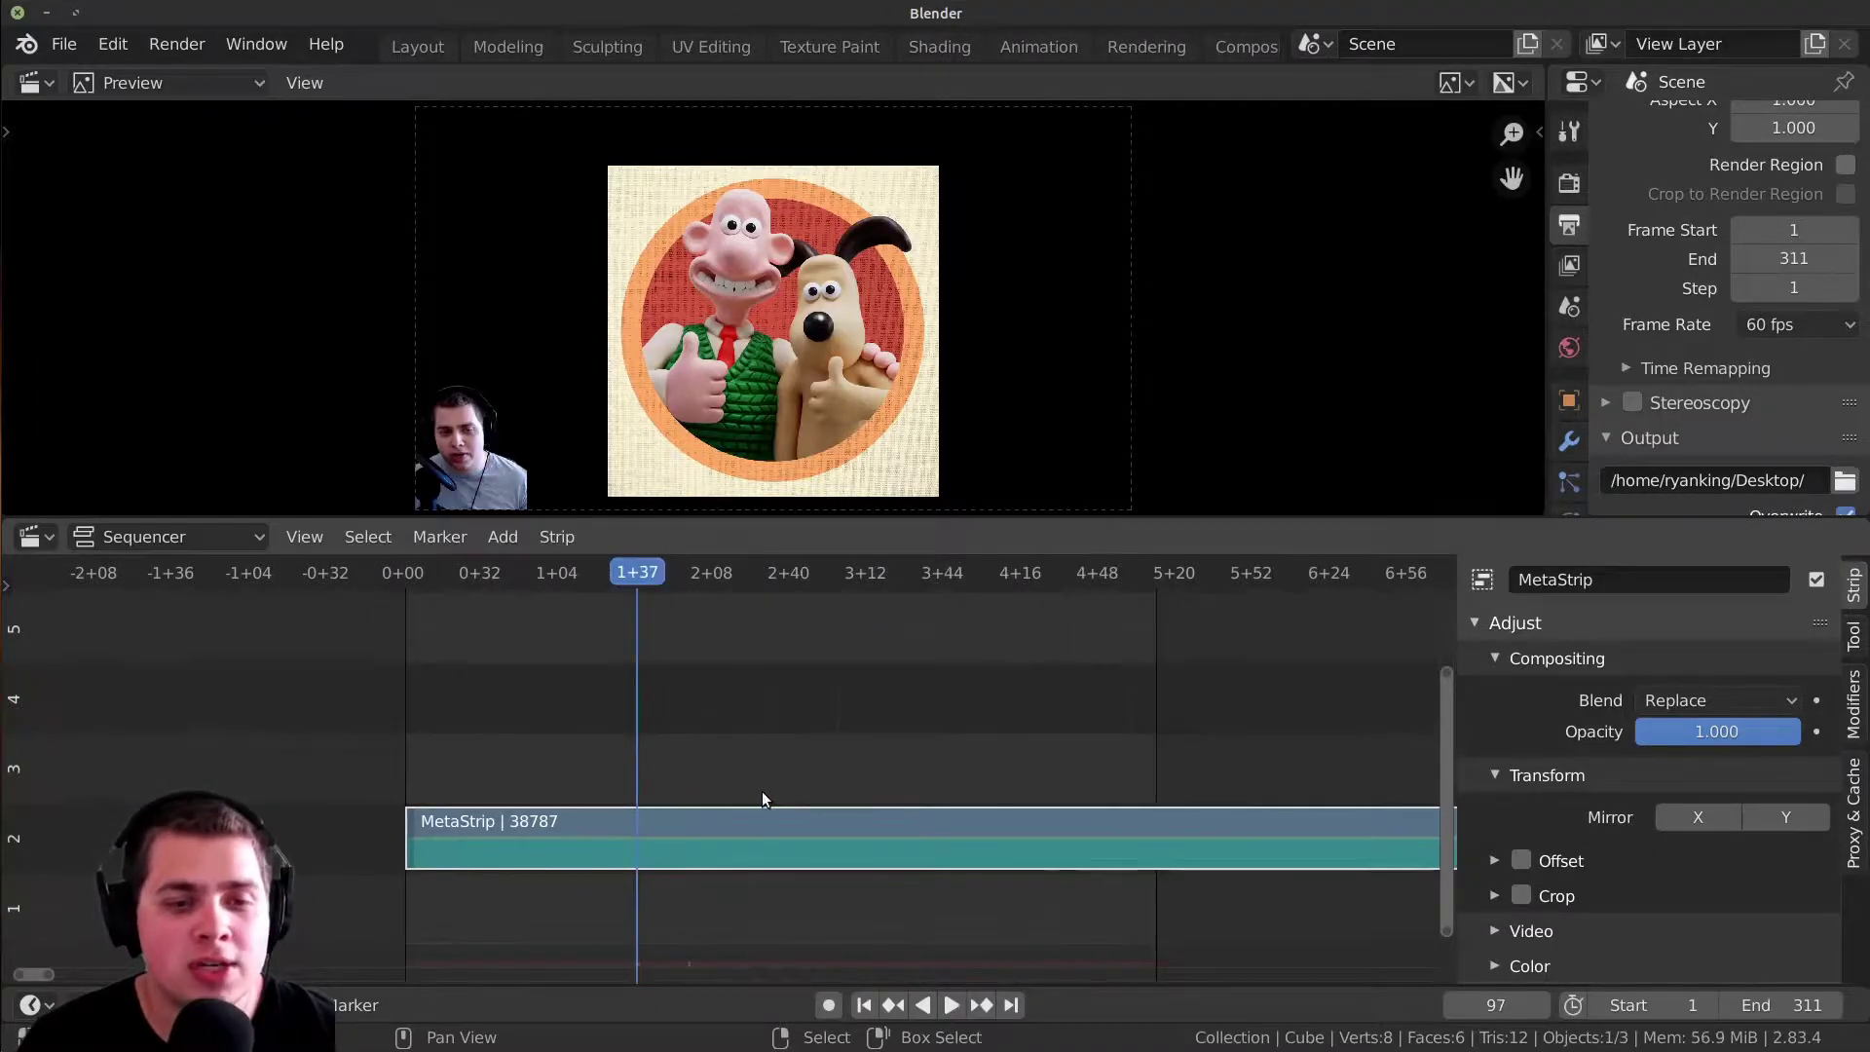
- Play the meta strip, stop playback at 3+47 and cut the strip at that frame
drag(761, 794, 664, 804)
key(space)
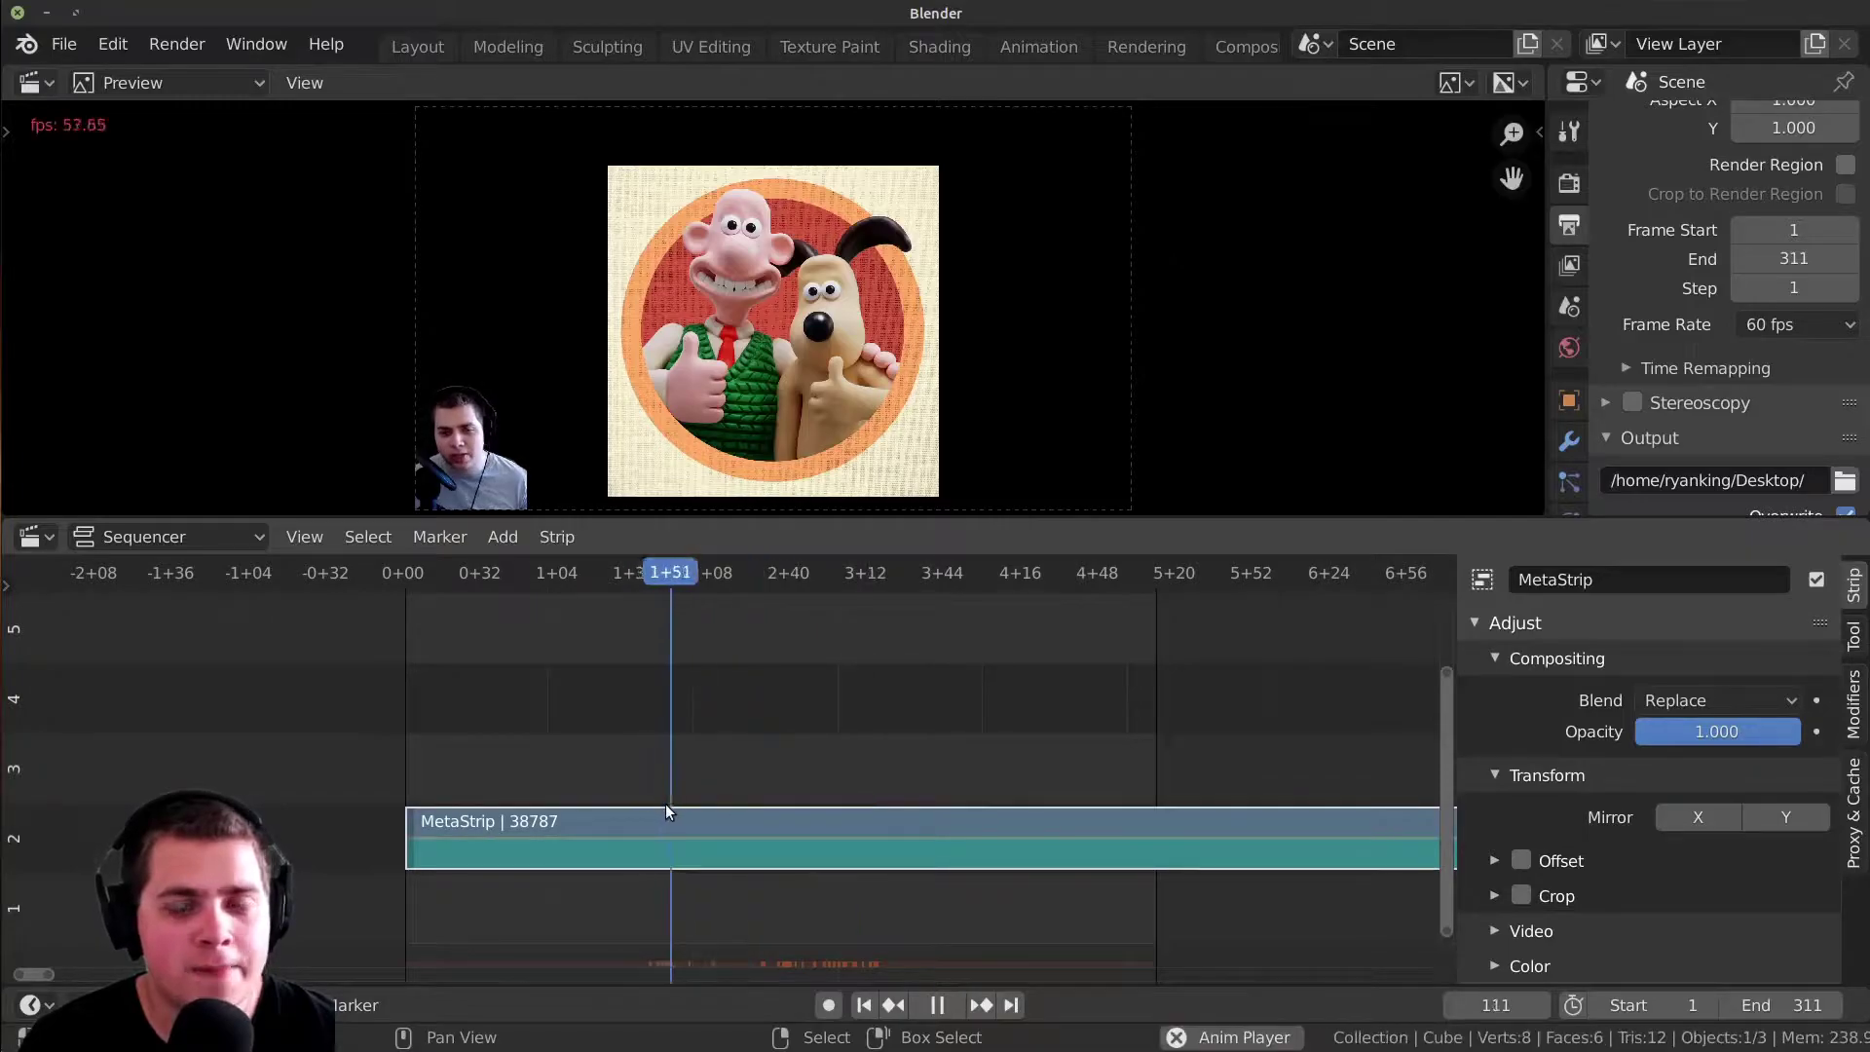
key(space)
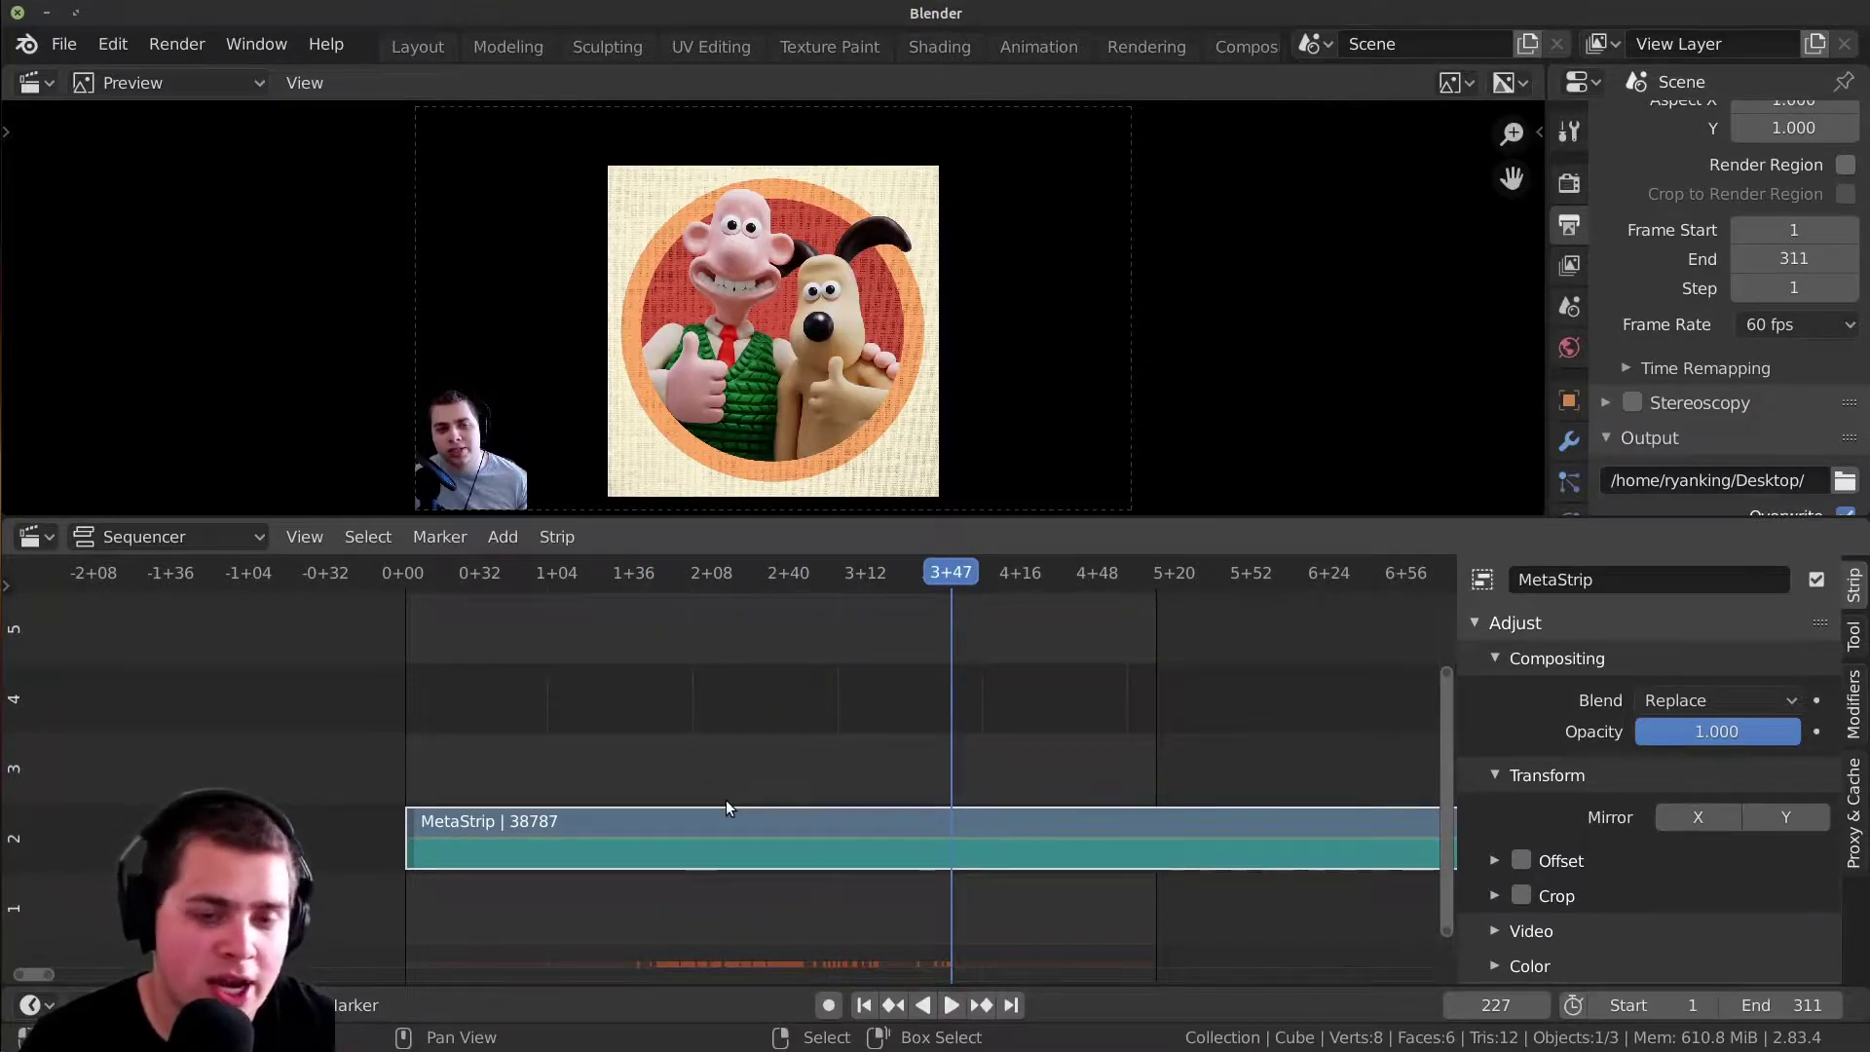
key(k)
- Move the playhead to 2+05 and shorten the end of the first meta strip to about 2+32
drag(726, 806, 701, 794)
right_click(942, 836)
key(g)
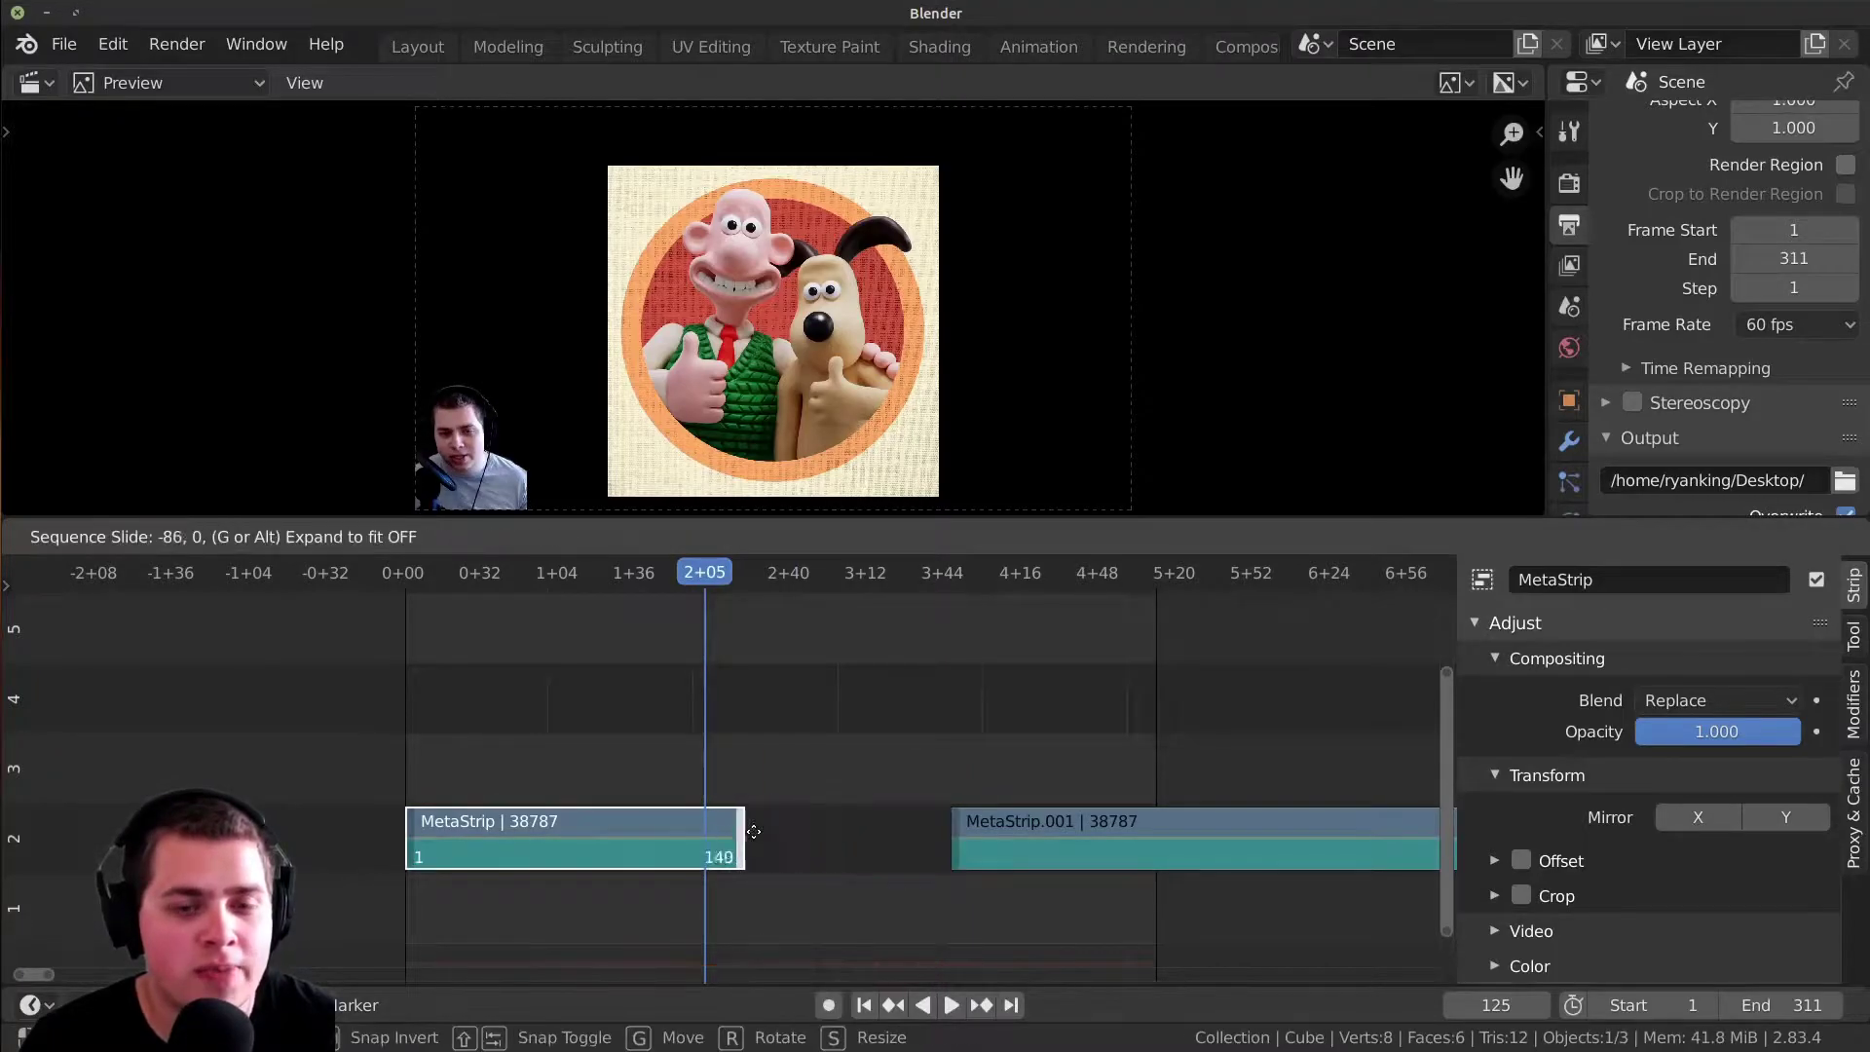
right_click(754, 831)
- Move the second meta strip up to channel 3 so it starts at about 1+59
click(1174, 837)
key(h)
key(alt+h)
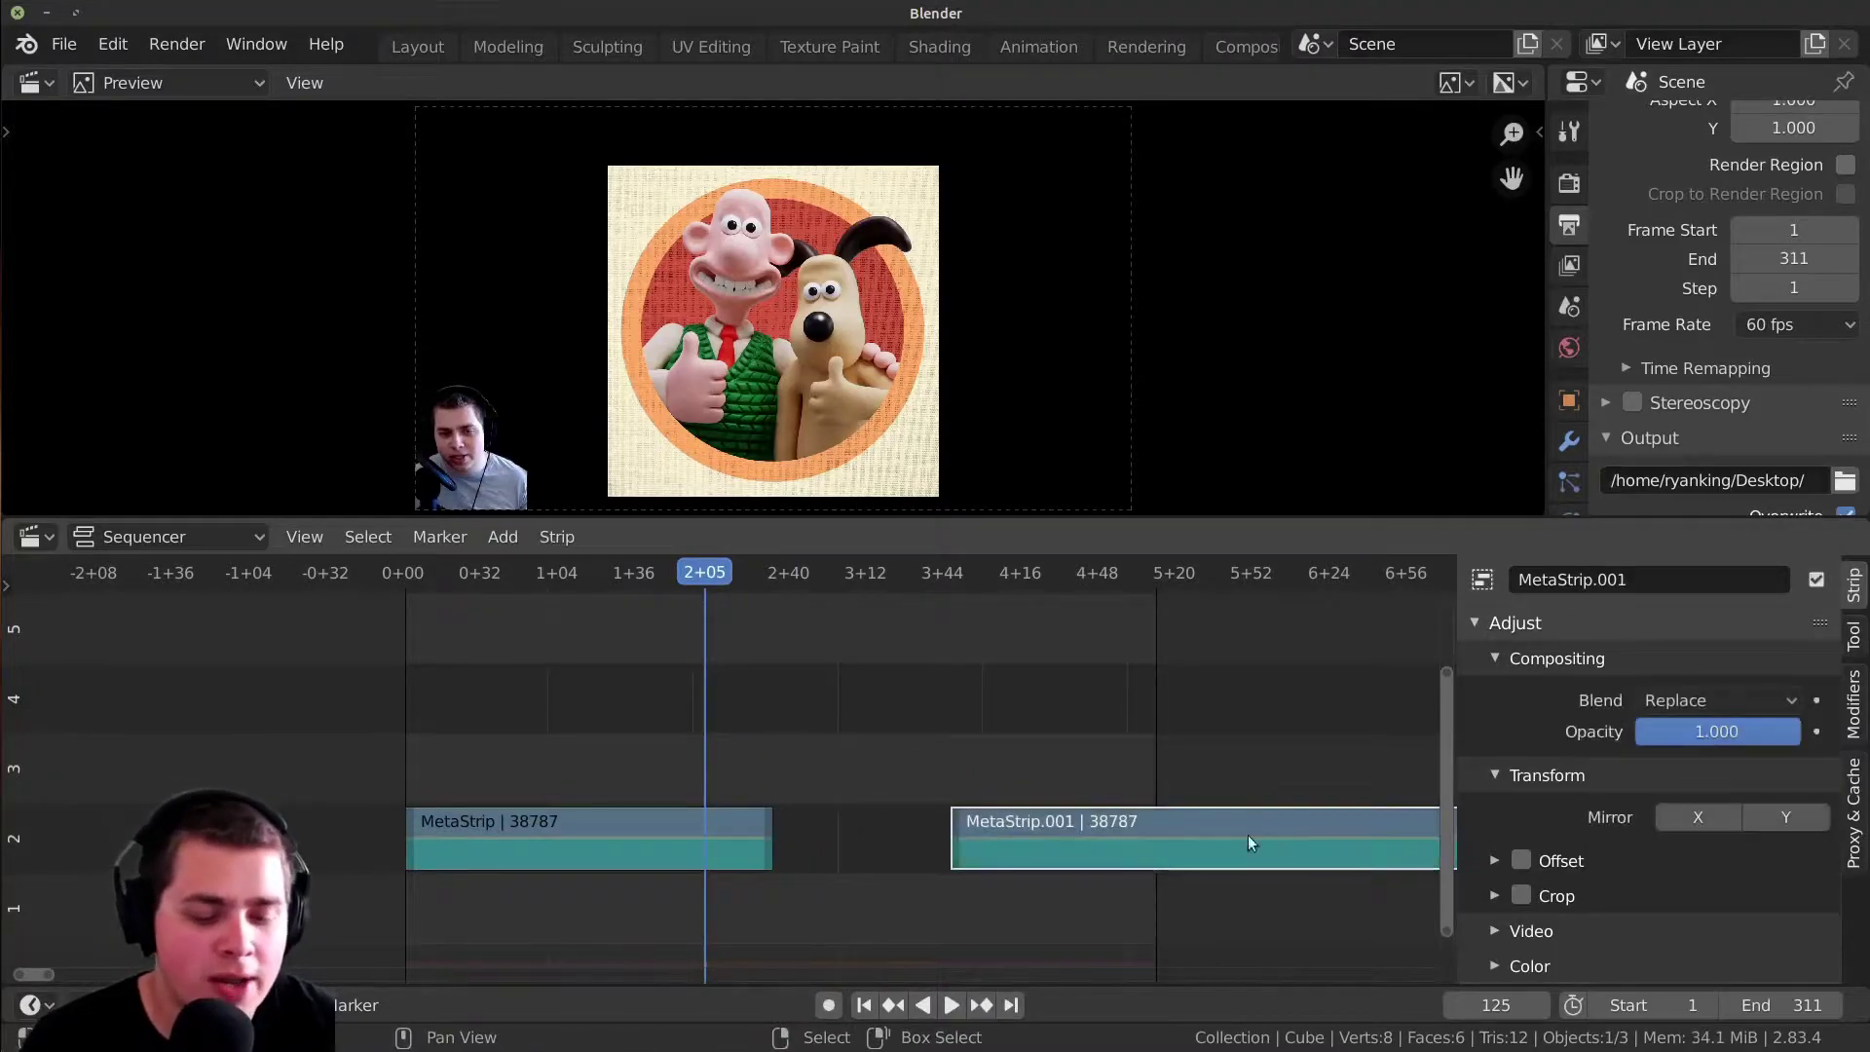
key(g)
click(937, 765)
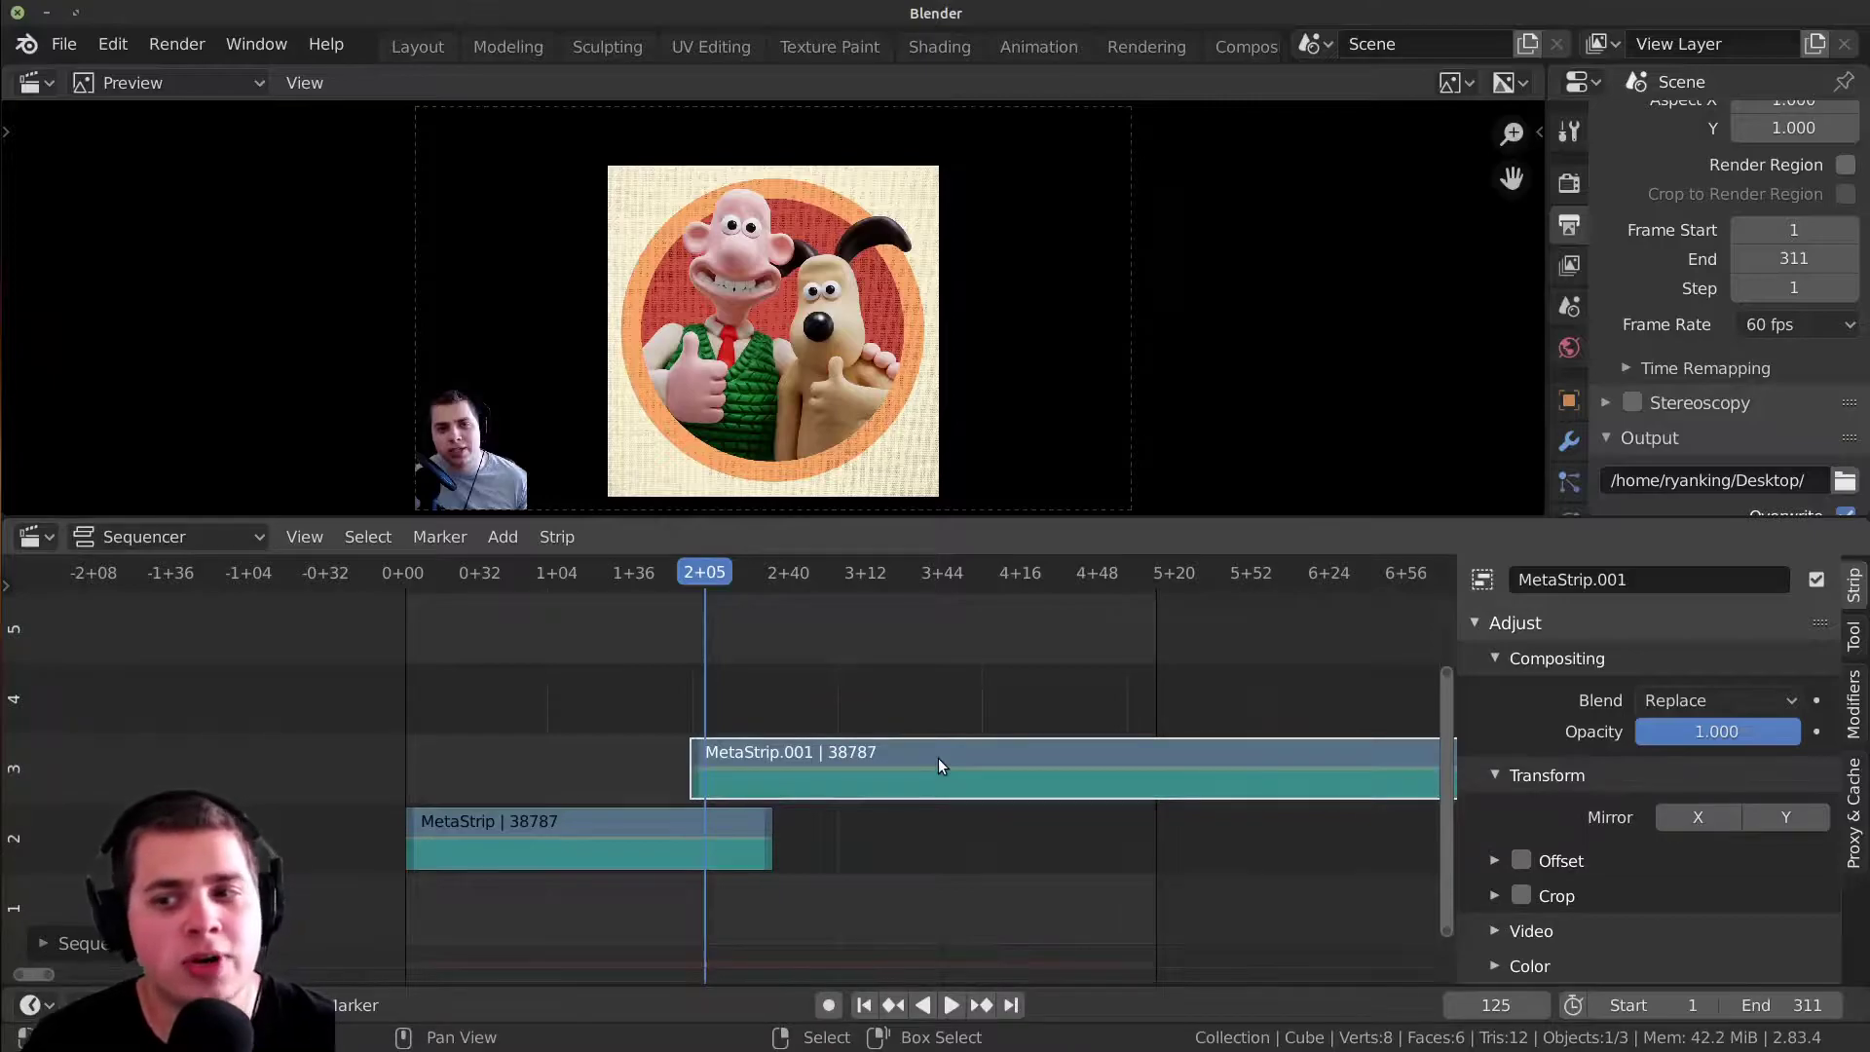
- Try separating the second meta strip into its video and sound strips, and undo the separation
scroll(930, 779, up, 2)
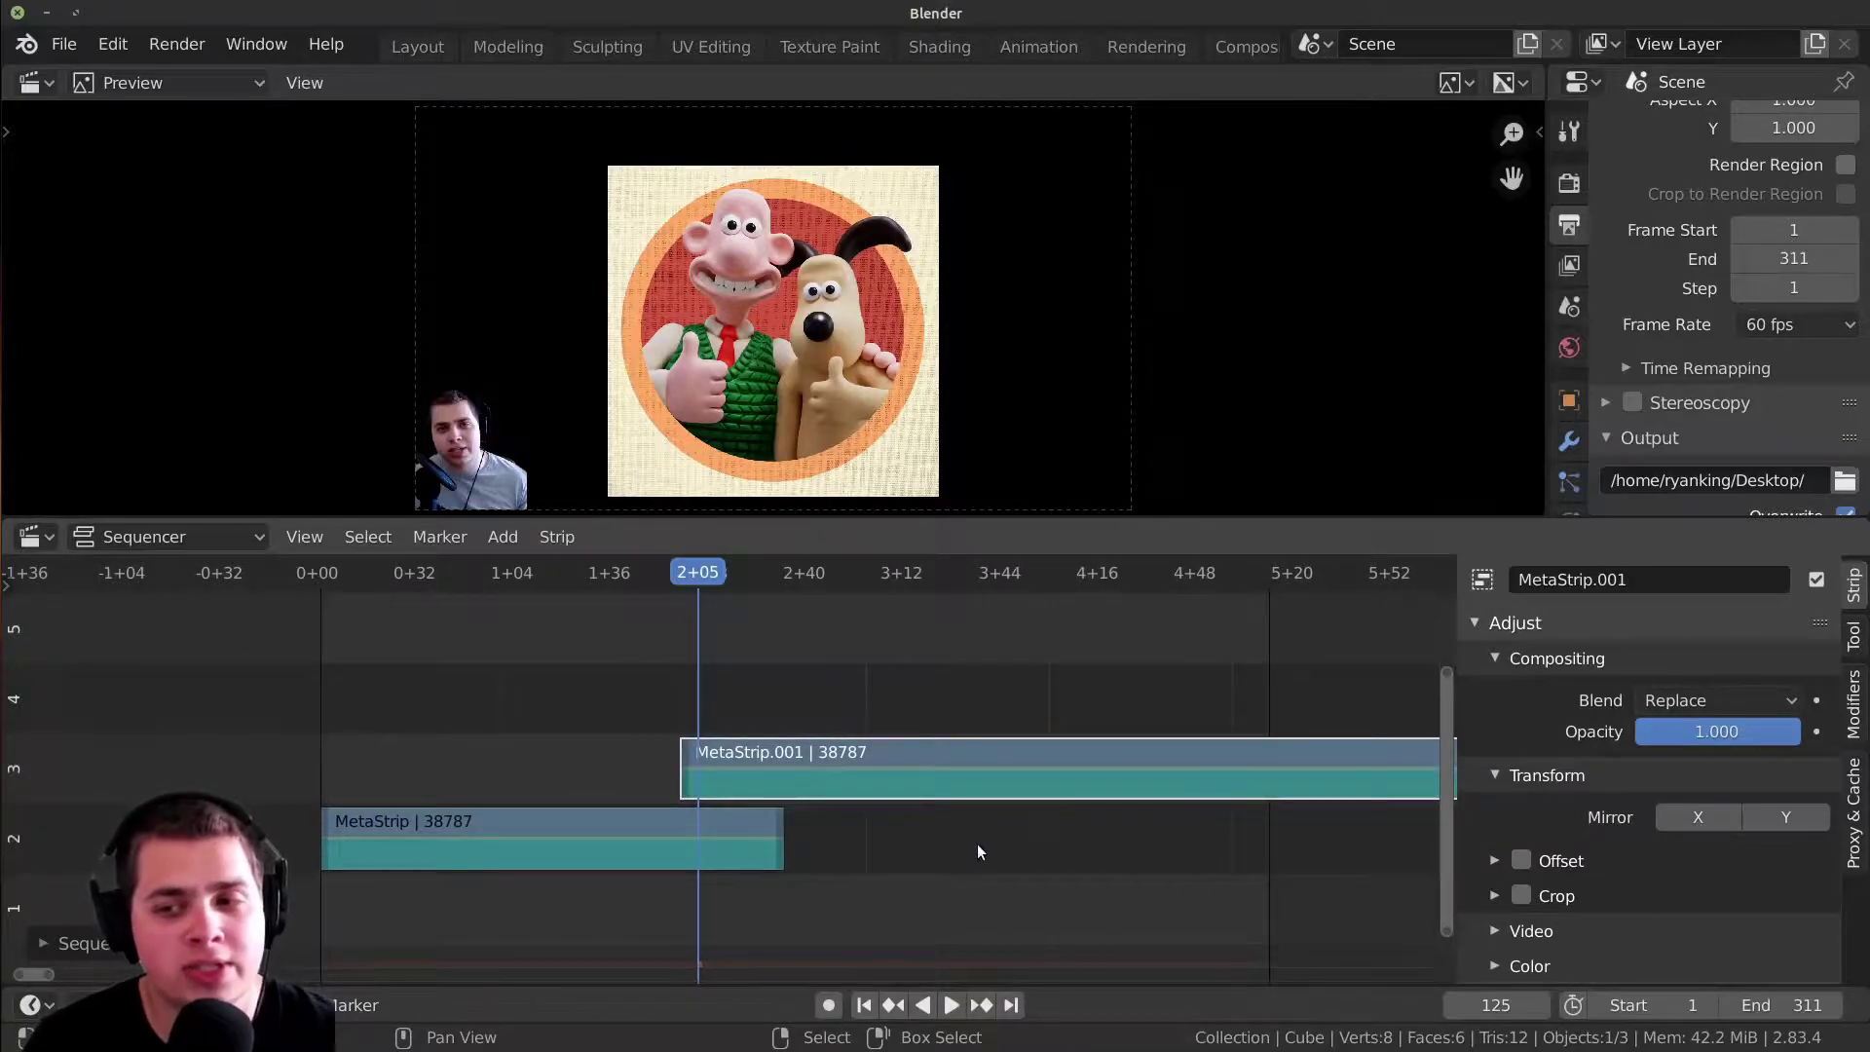
scroll(876, 847, up, 2)
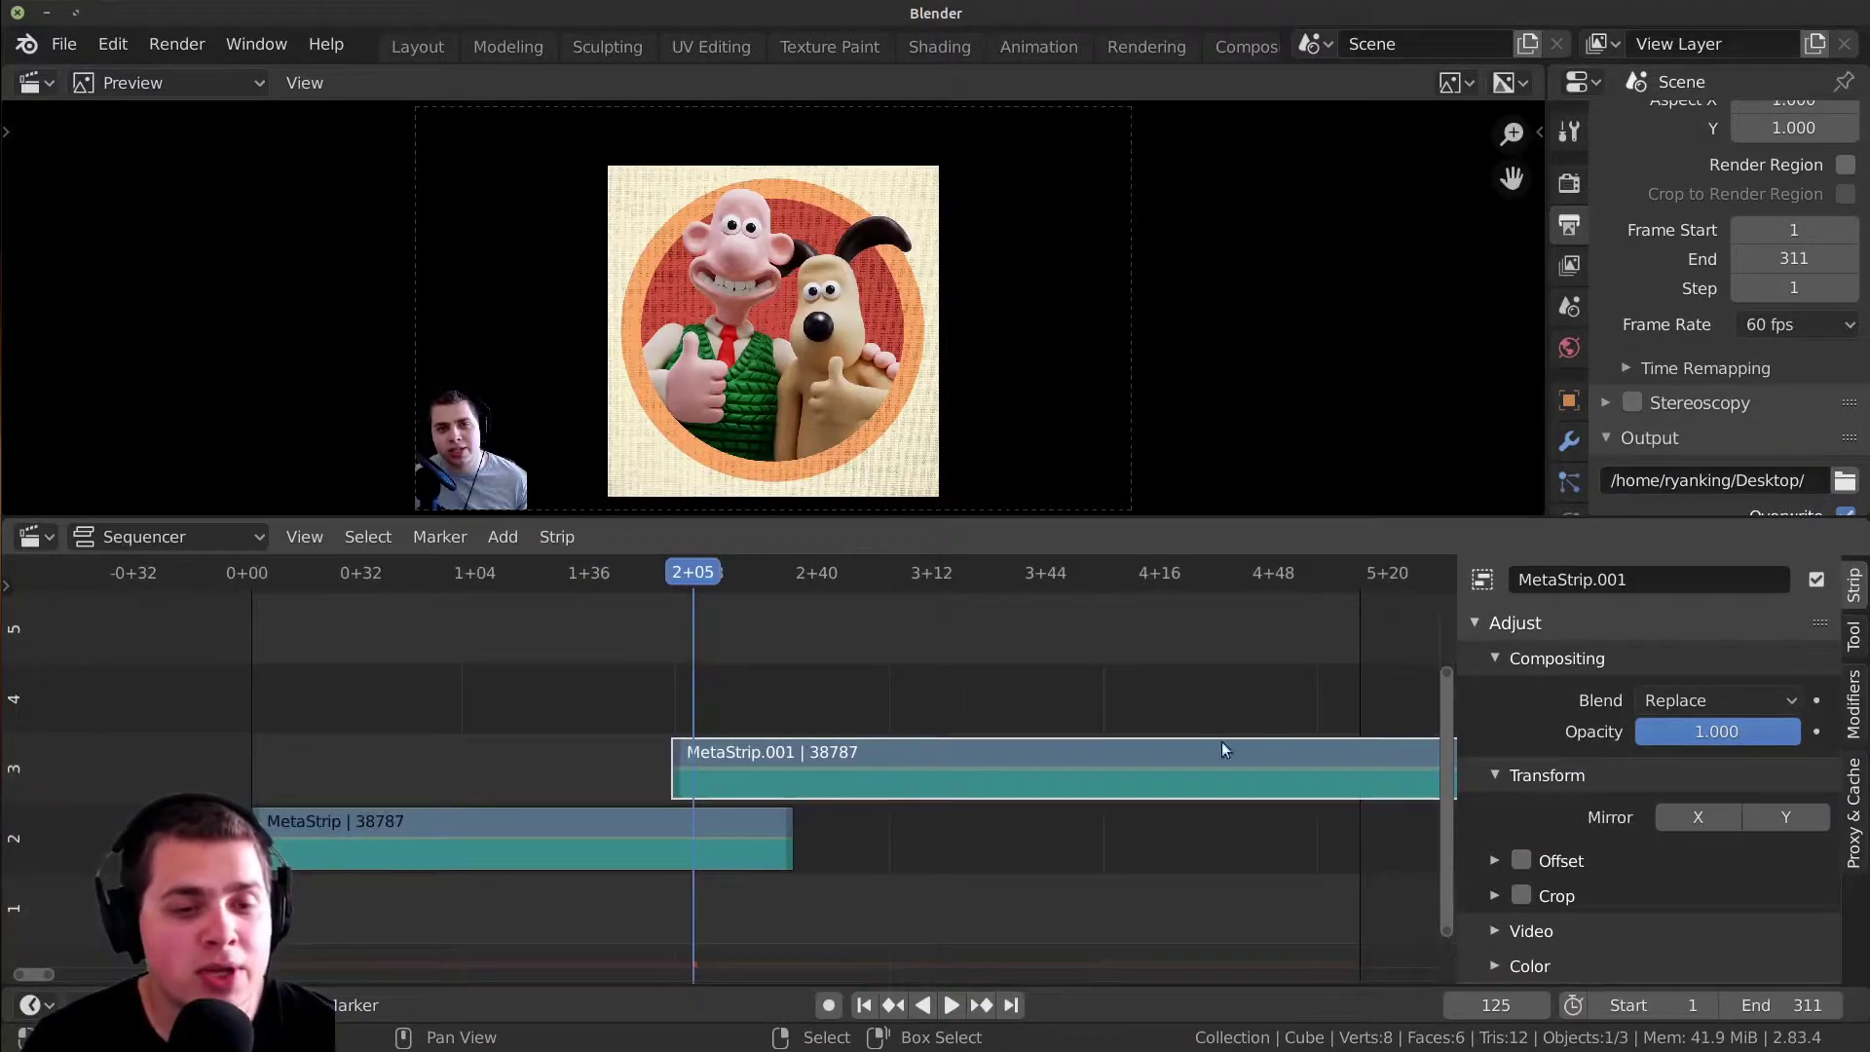
middle_drag(771, 777, 728, 769)
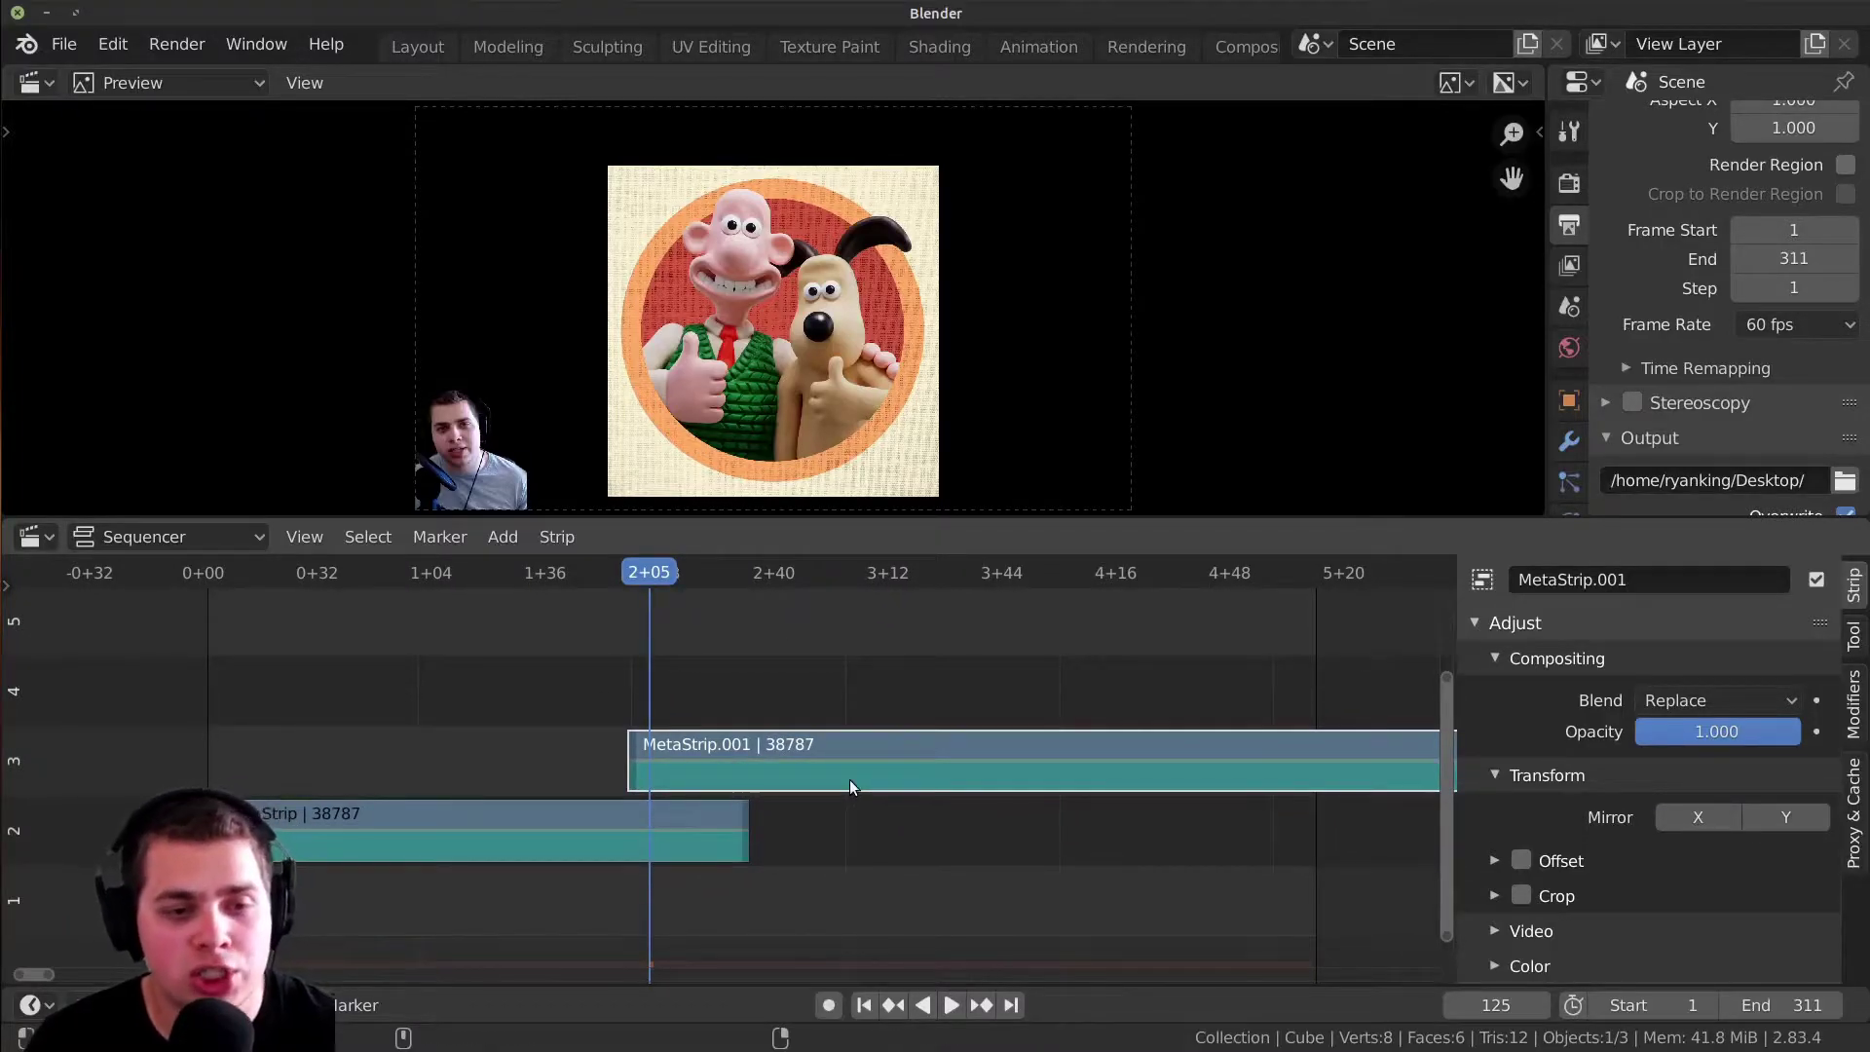
key(ctrl+alt+g)
key(Home)
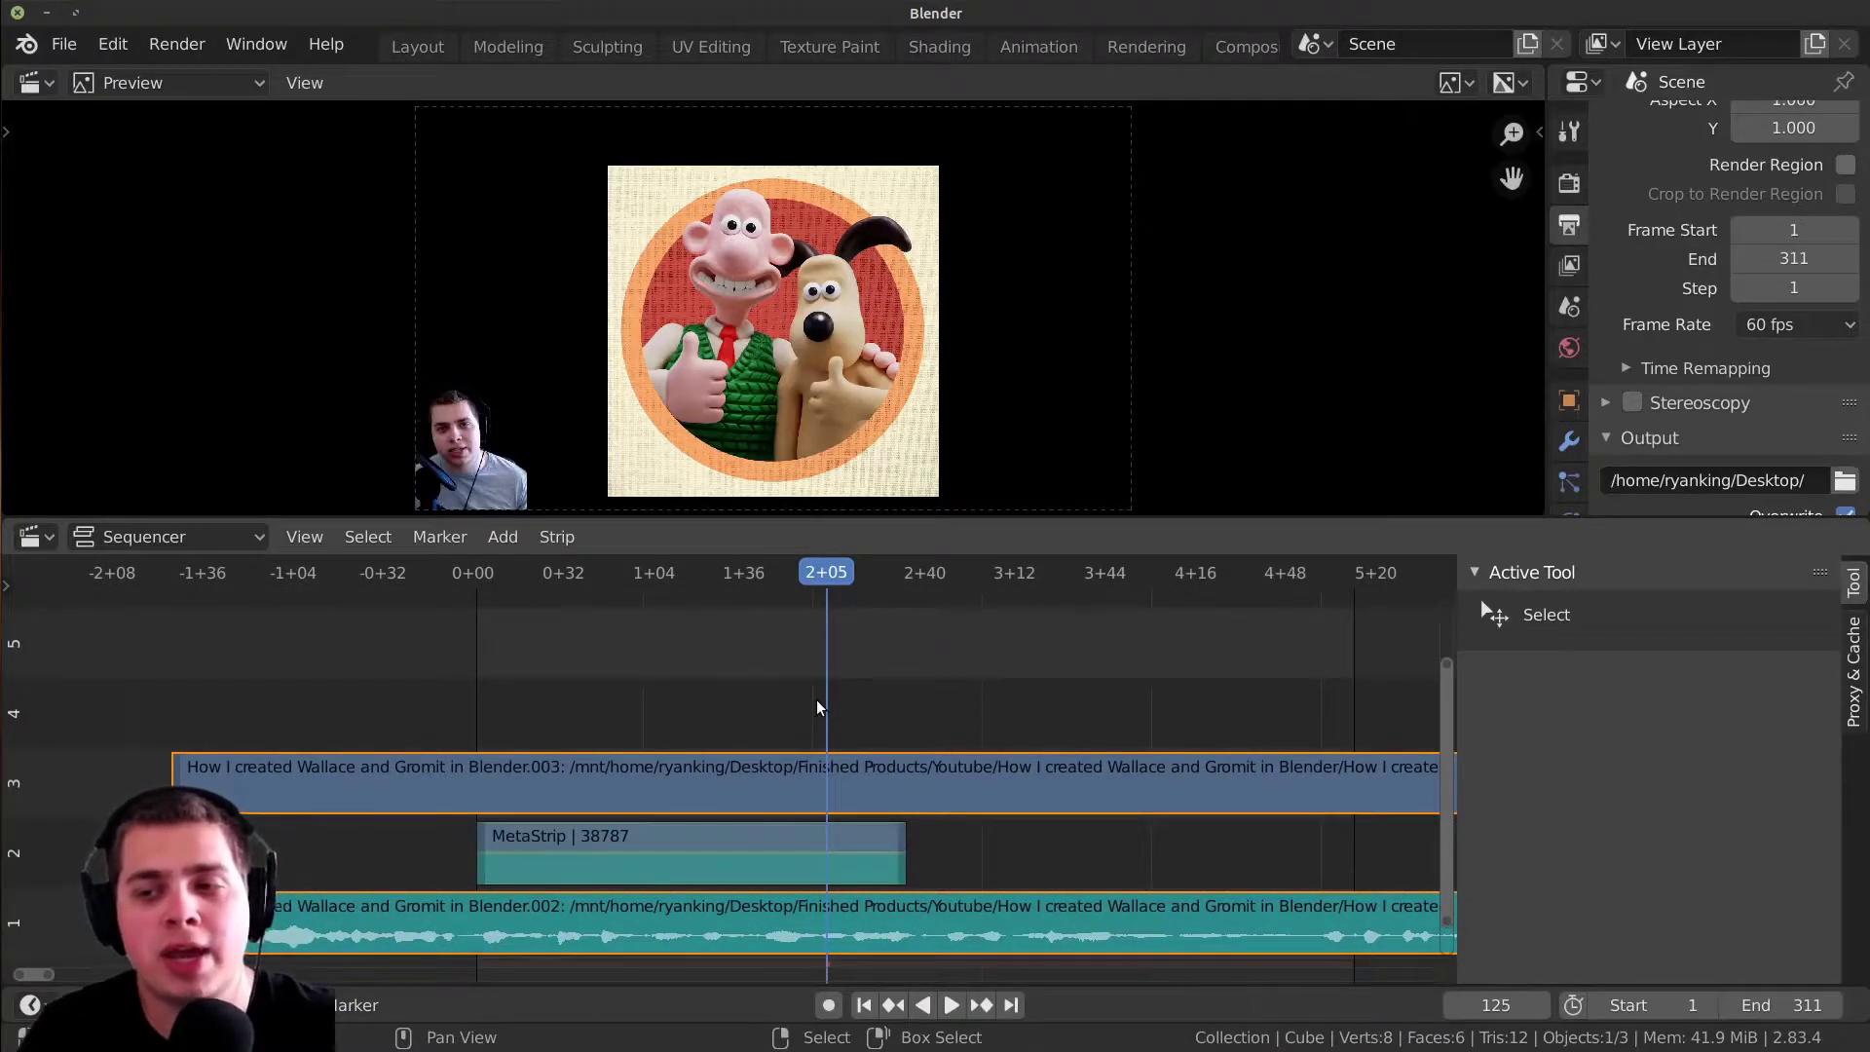
key(ctrl+z)
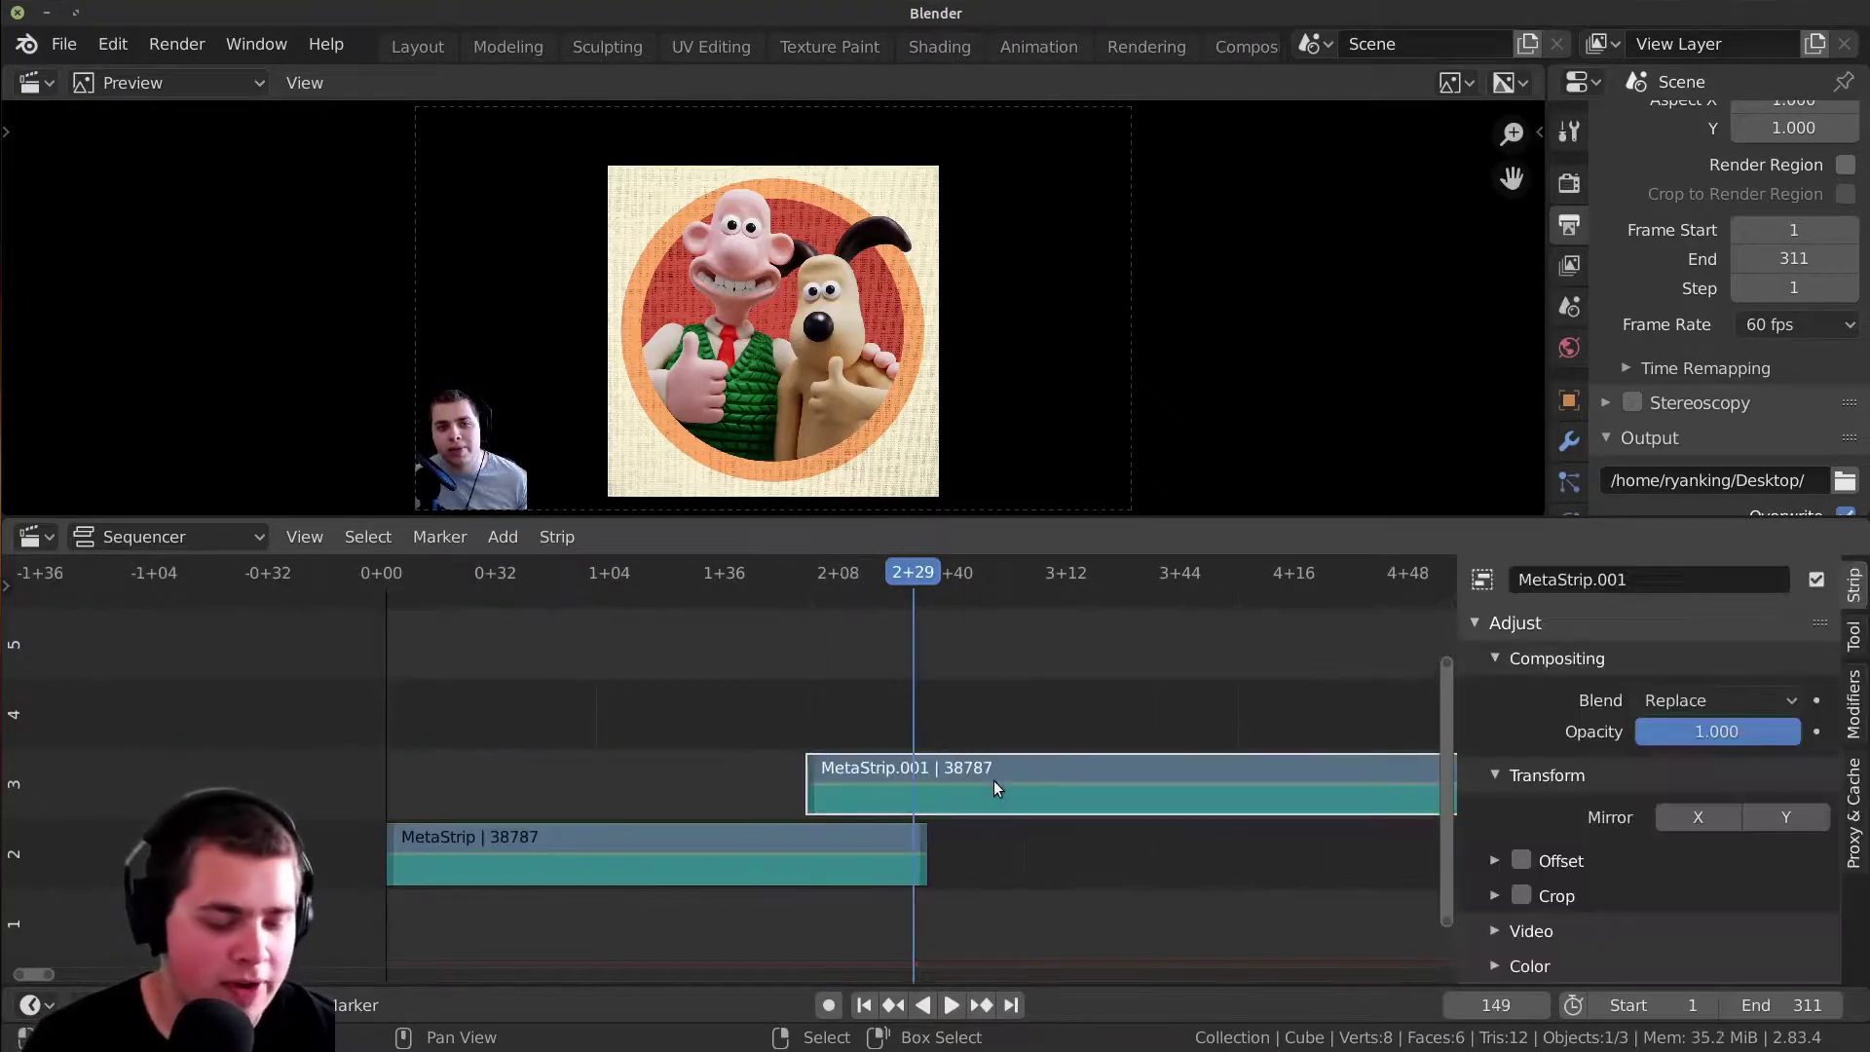
- Ungroup the second meta strip and place its sound on channel 3 and its video on channel 4, starting at about -0+31
key(ctrl+alt+g)
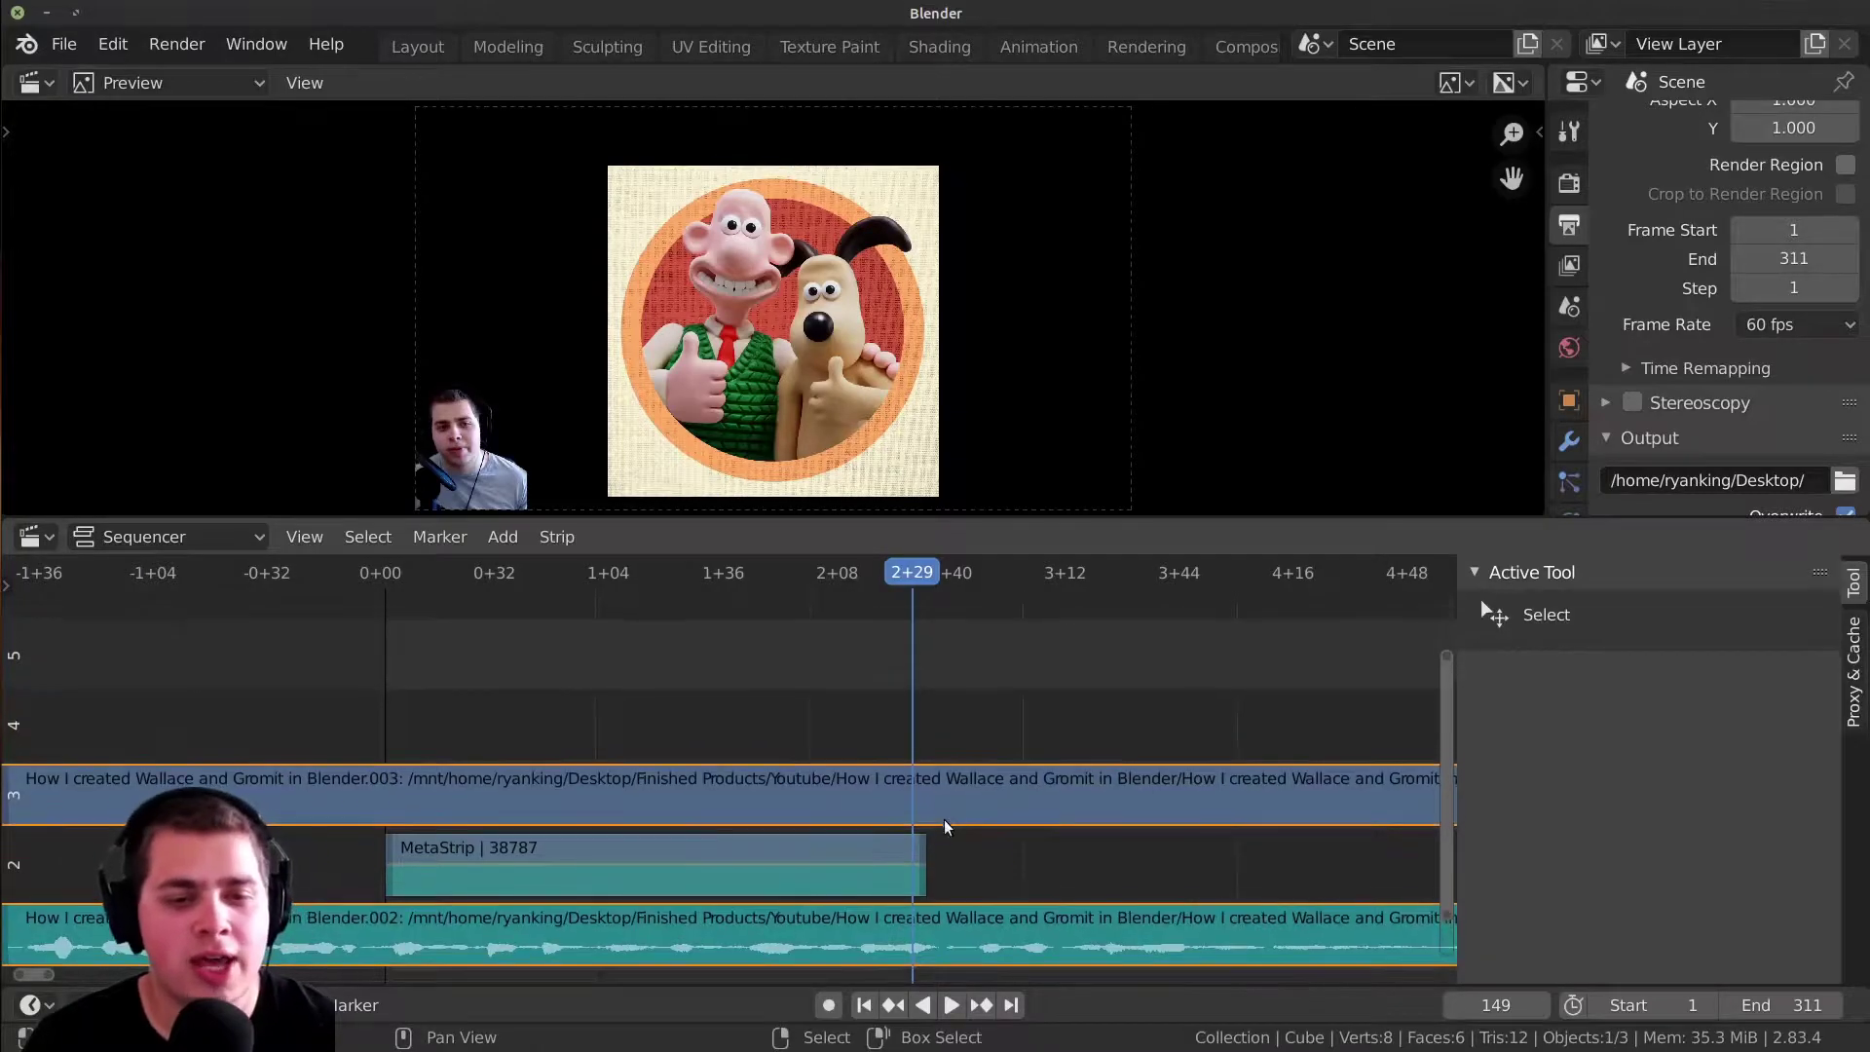
key(g)
click(1300, 644)
click(911, 683)
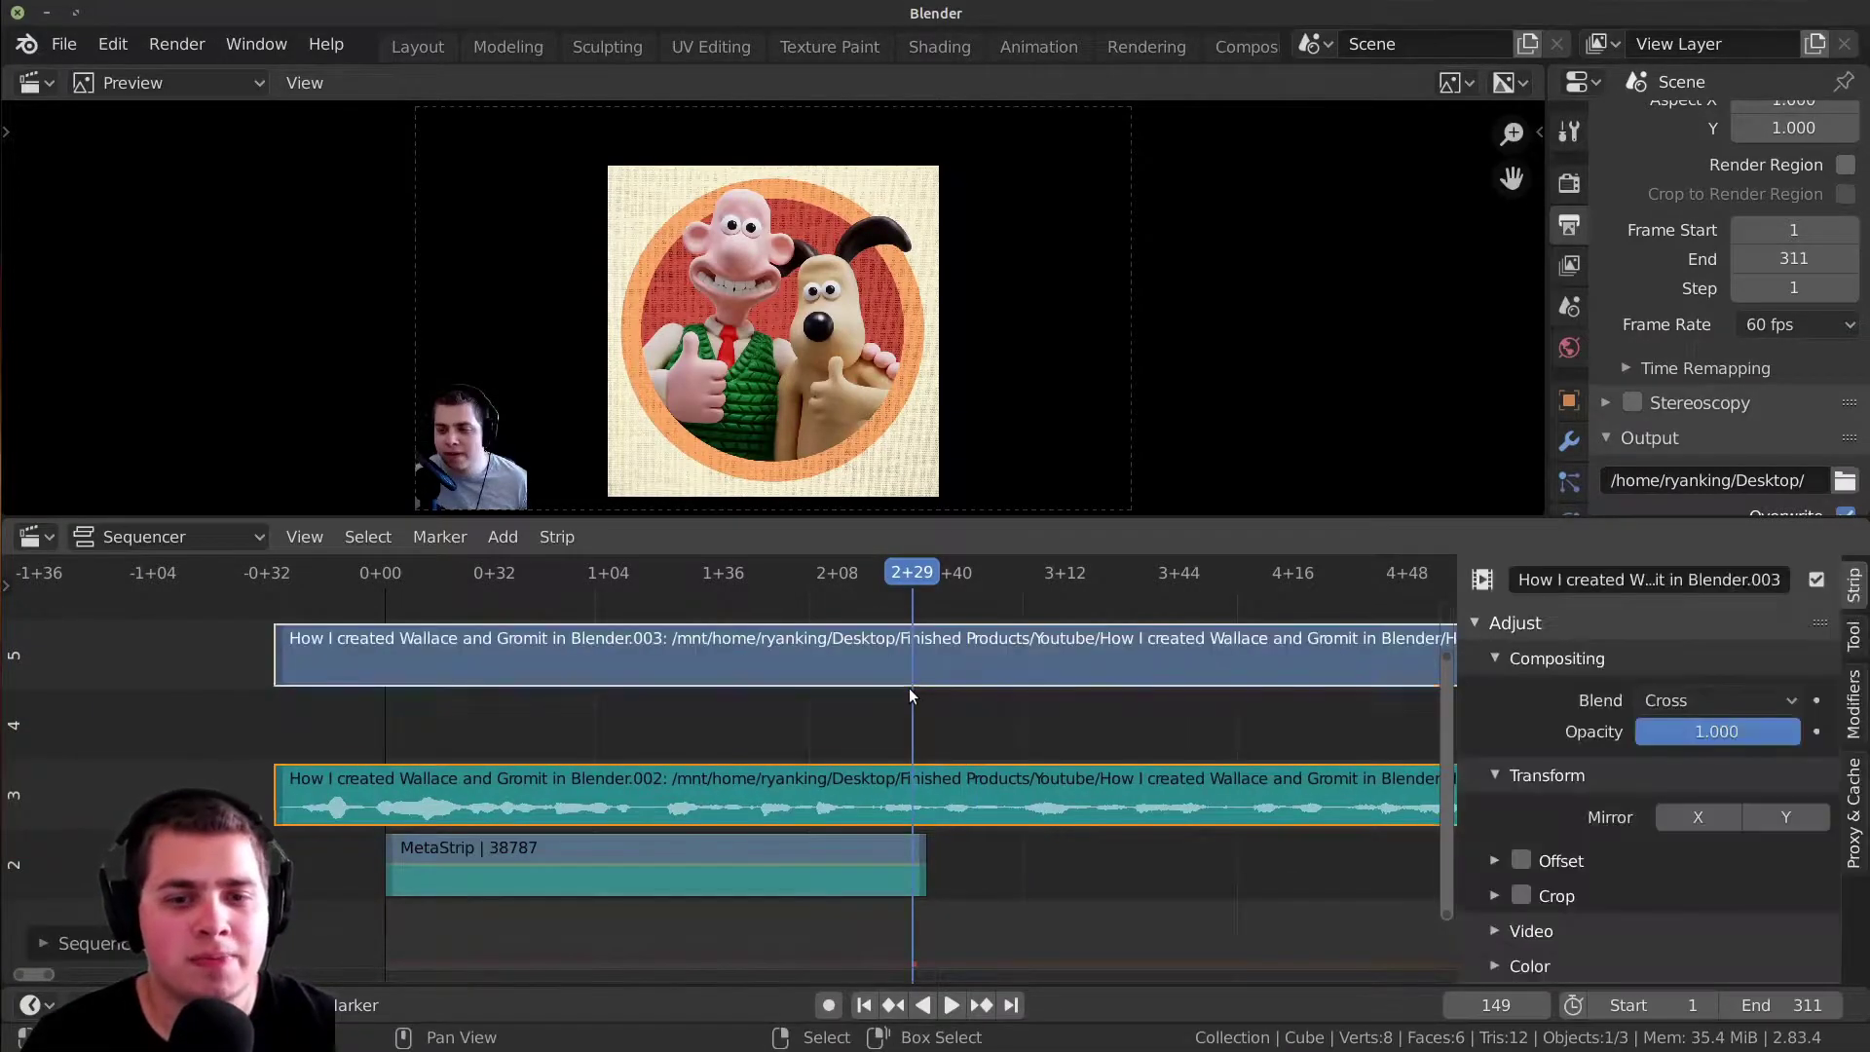
key(g)
key(y)
click(944, 755)
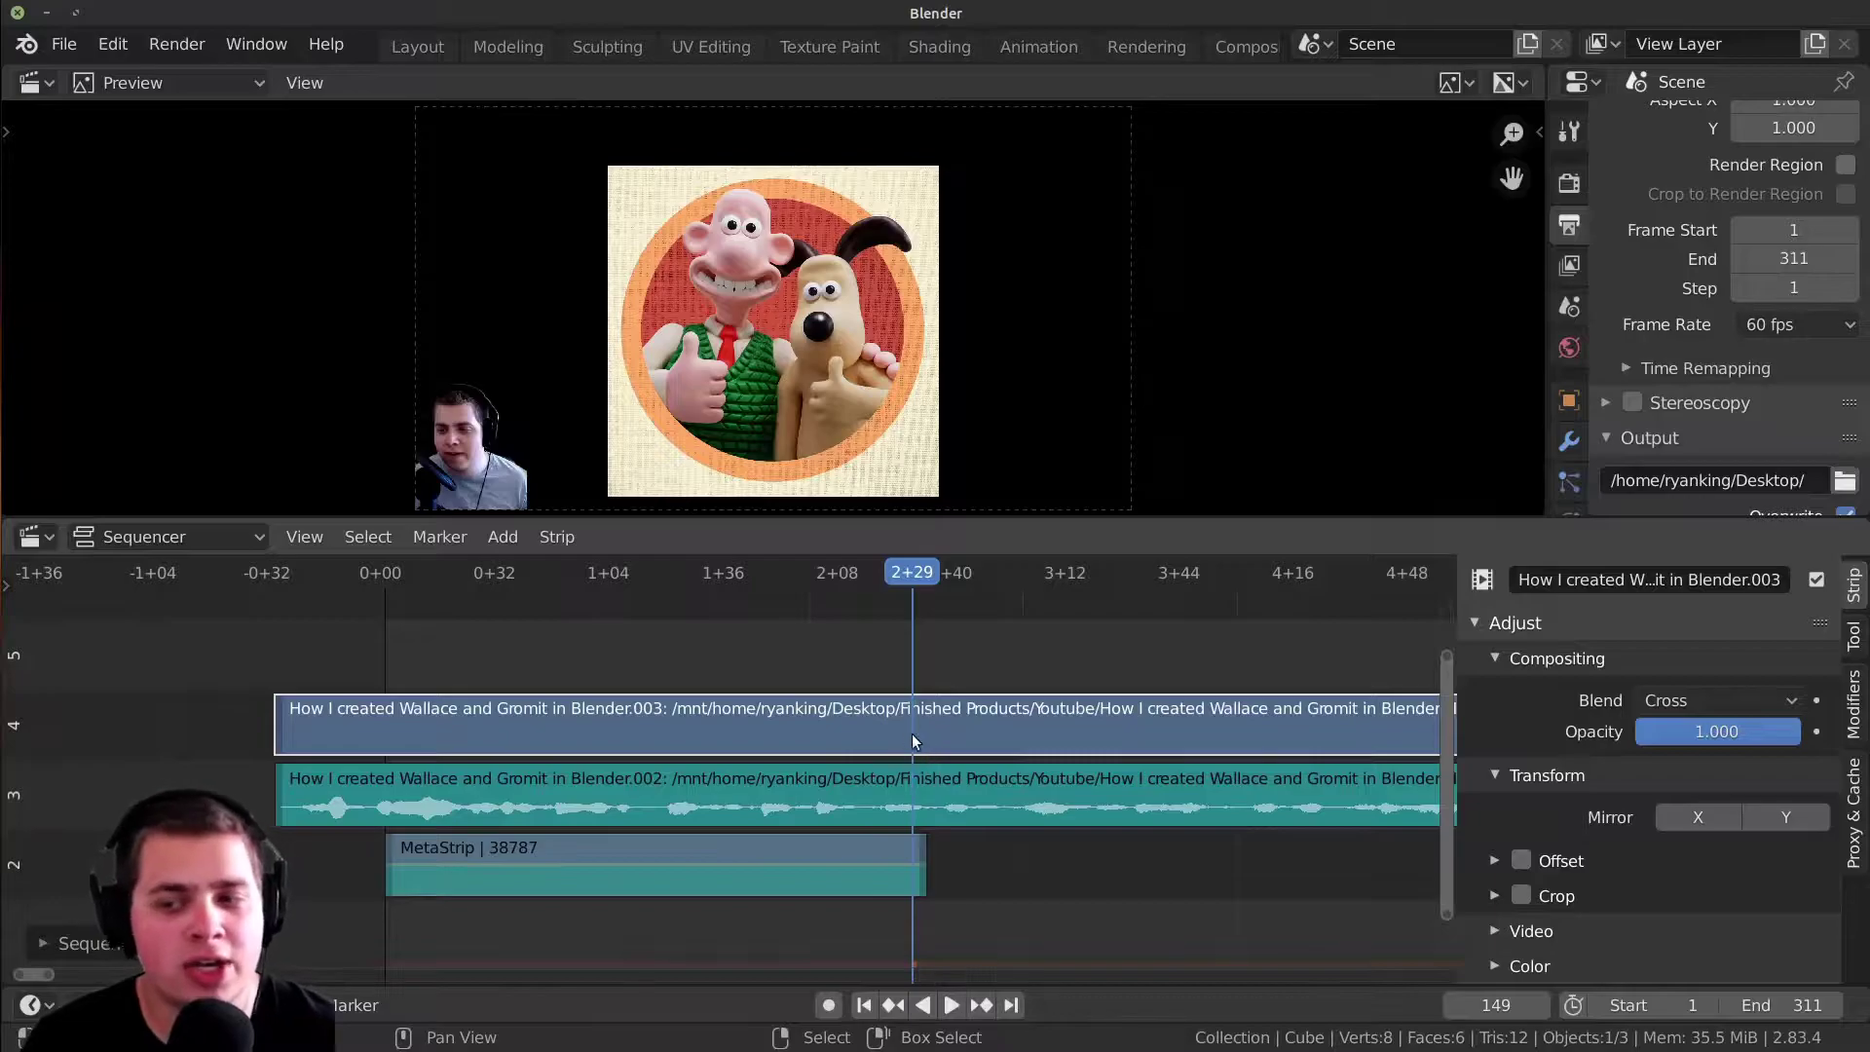
- Add the image thumbnail.jpg on channel 5 and shift it to start at about 2+00
middle_drag(329, 804, 341, 851)
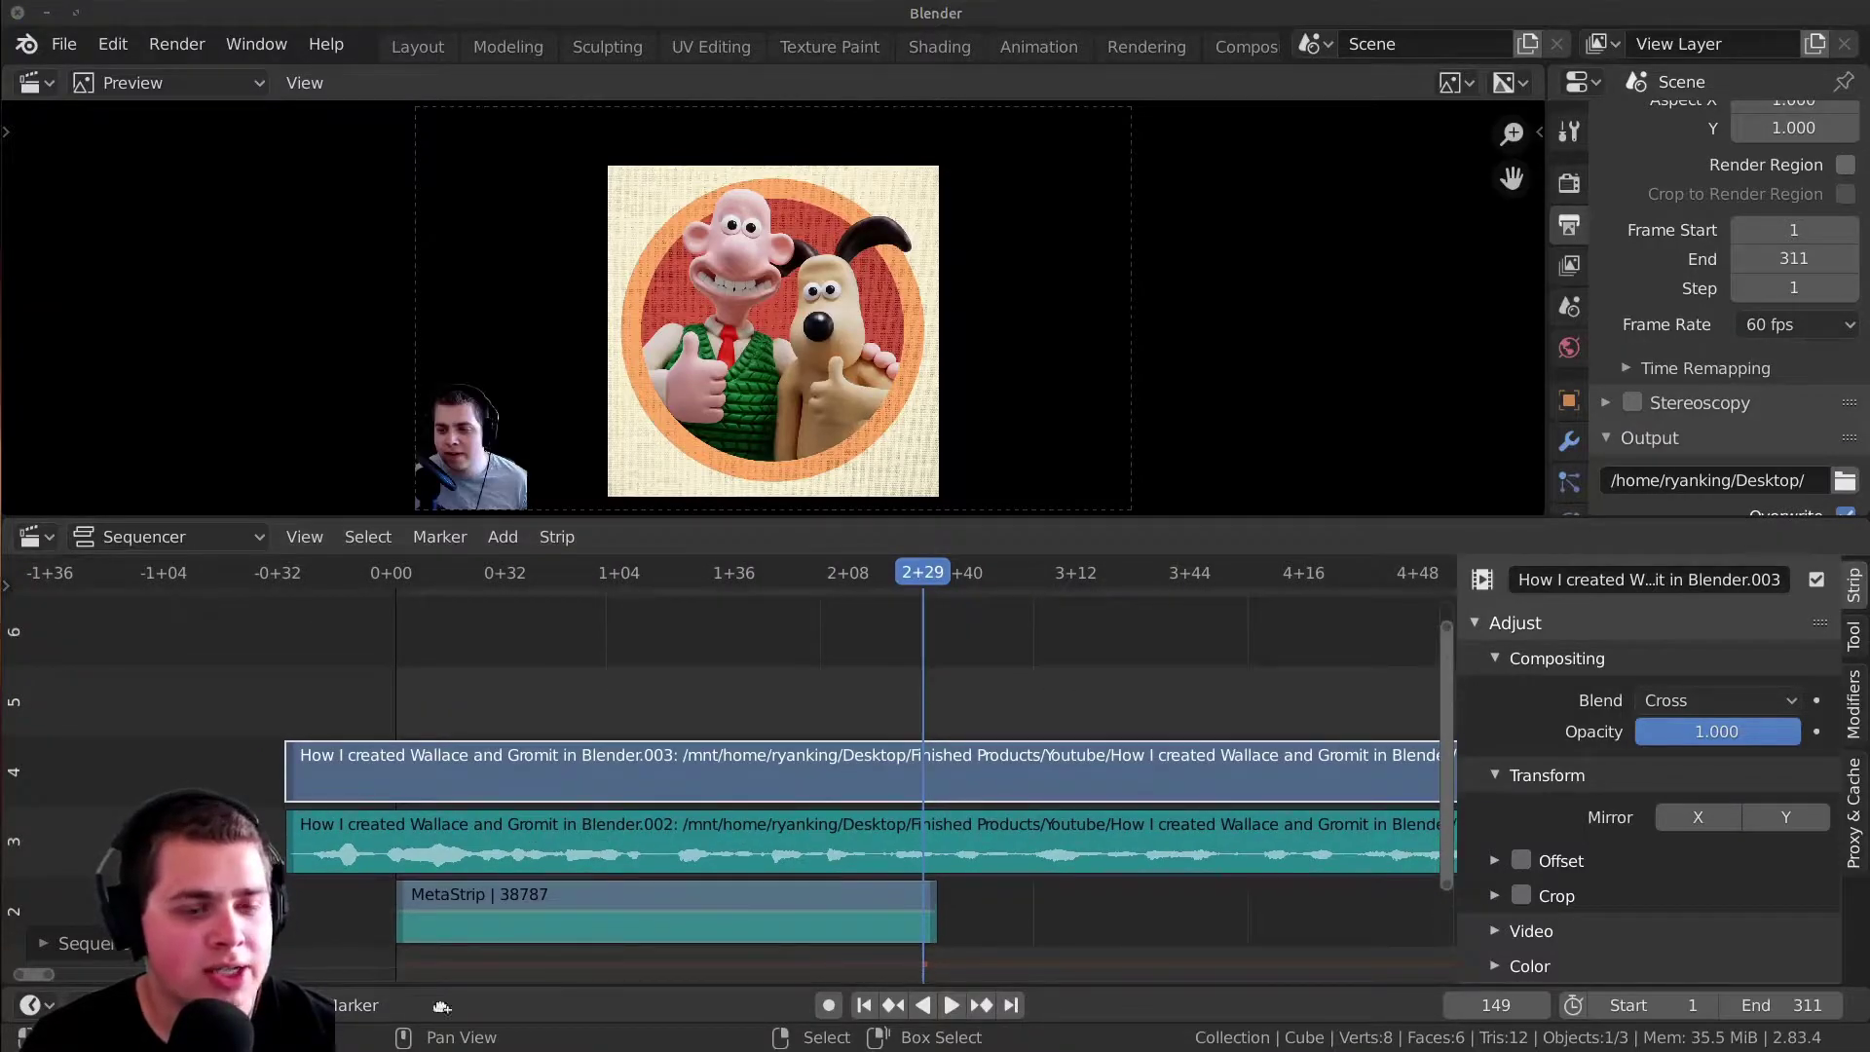
drag(944, 795, 979, 697)
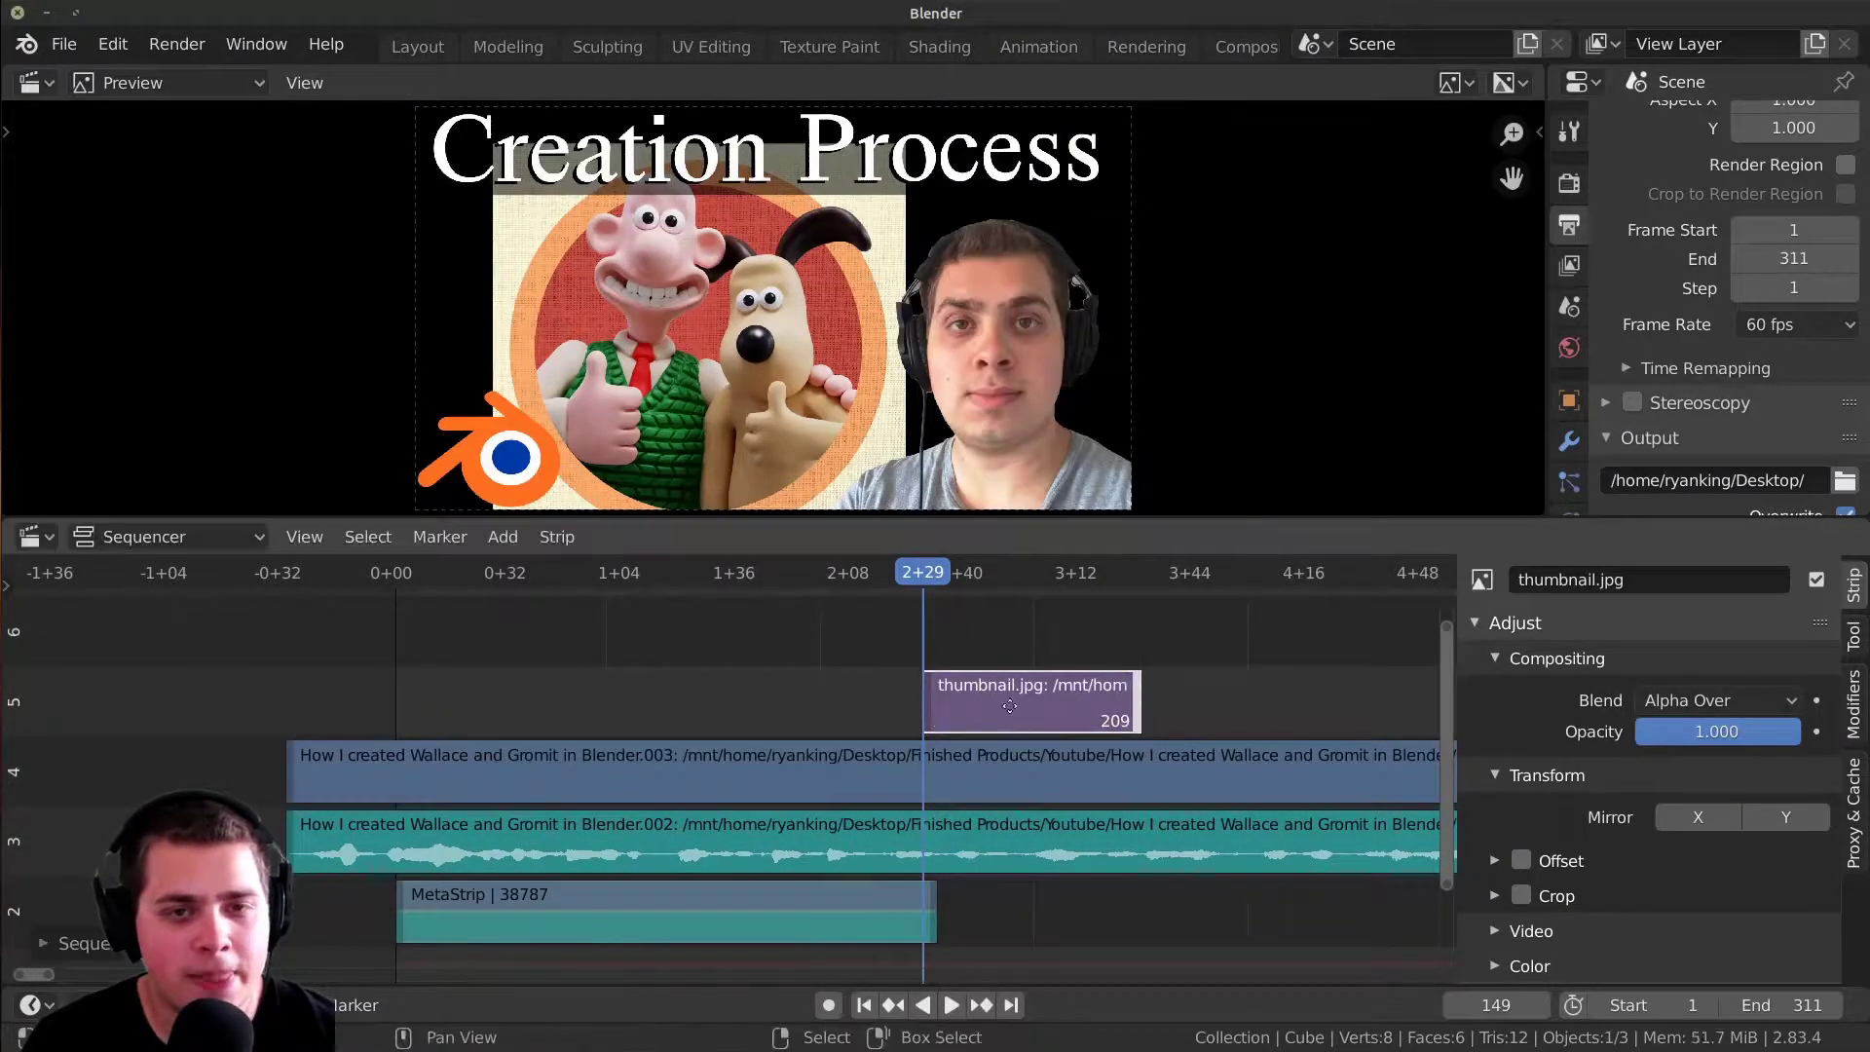
click(951, 708)
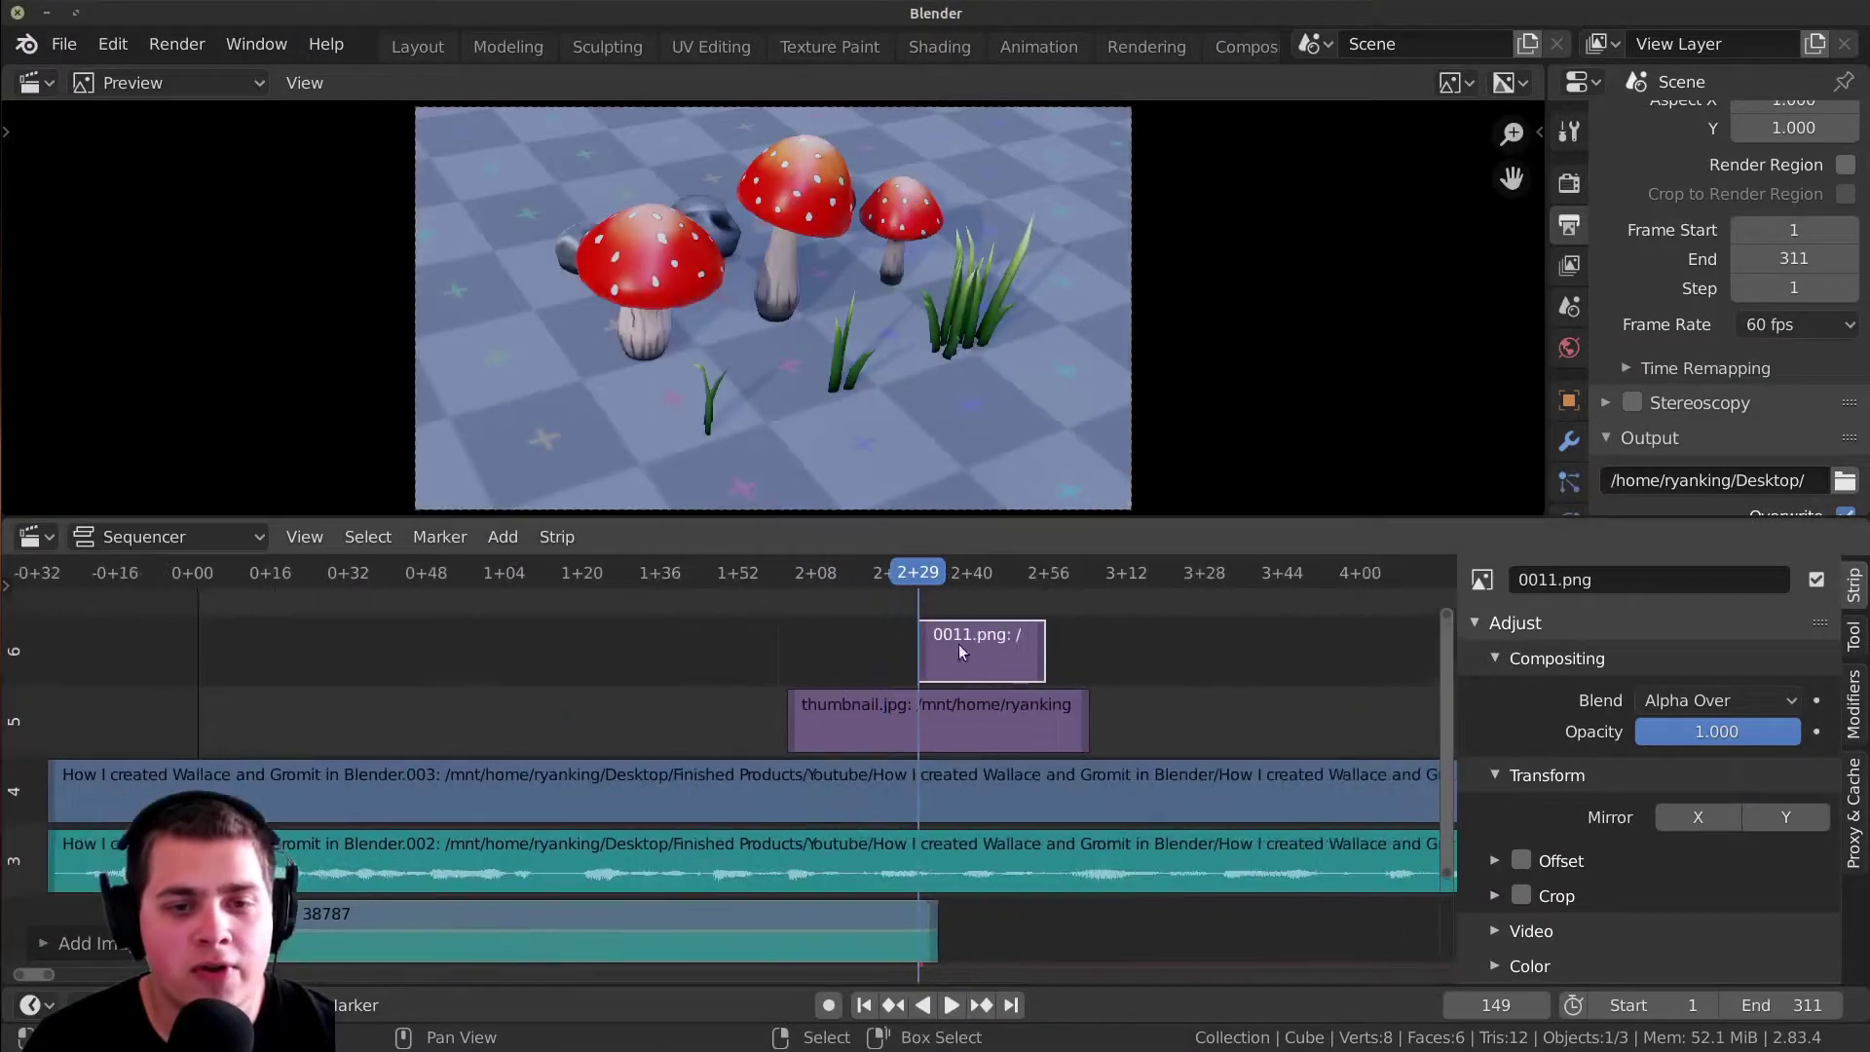
- Add the image 0011.png, lengthen its strip and place it on channel 5 from about 3+13 to 4+16
right_click(1044, 642)
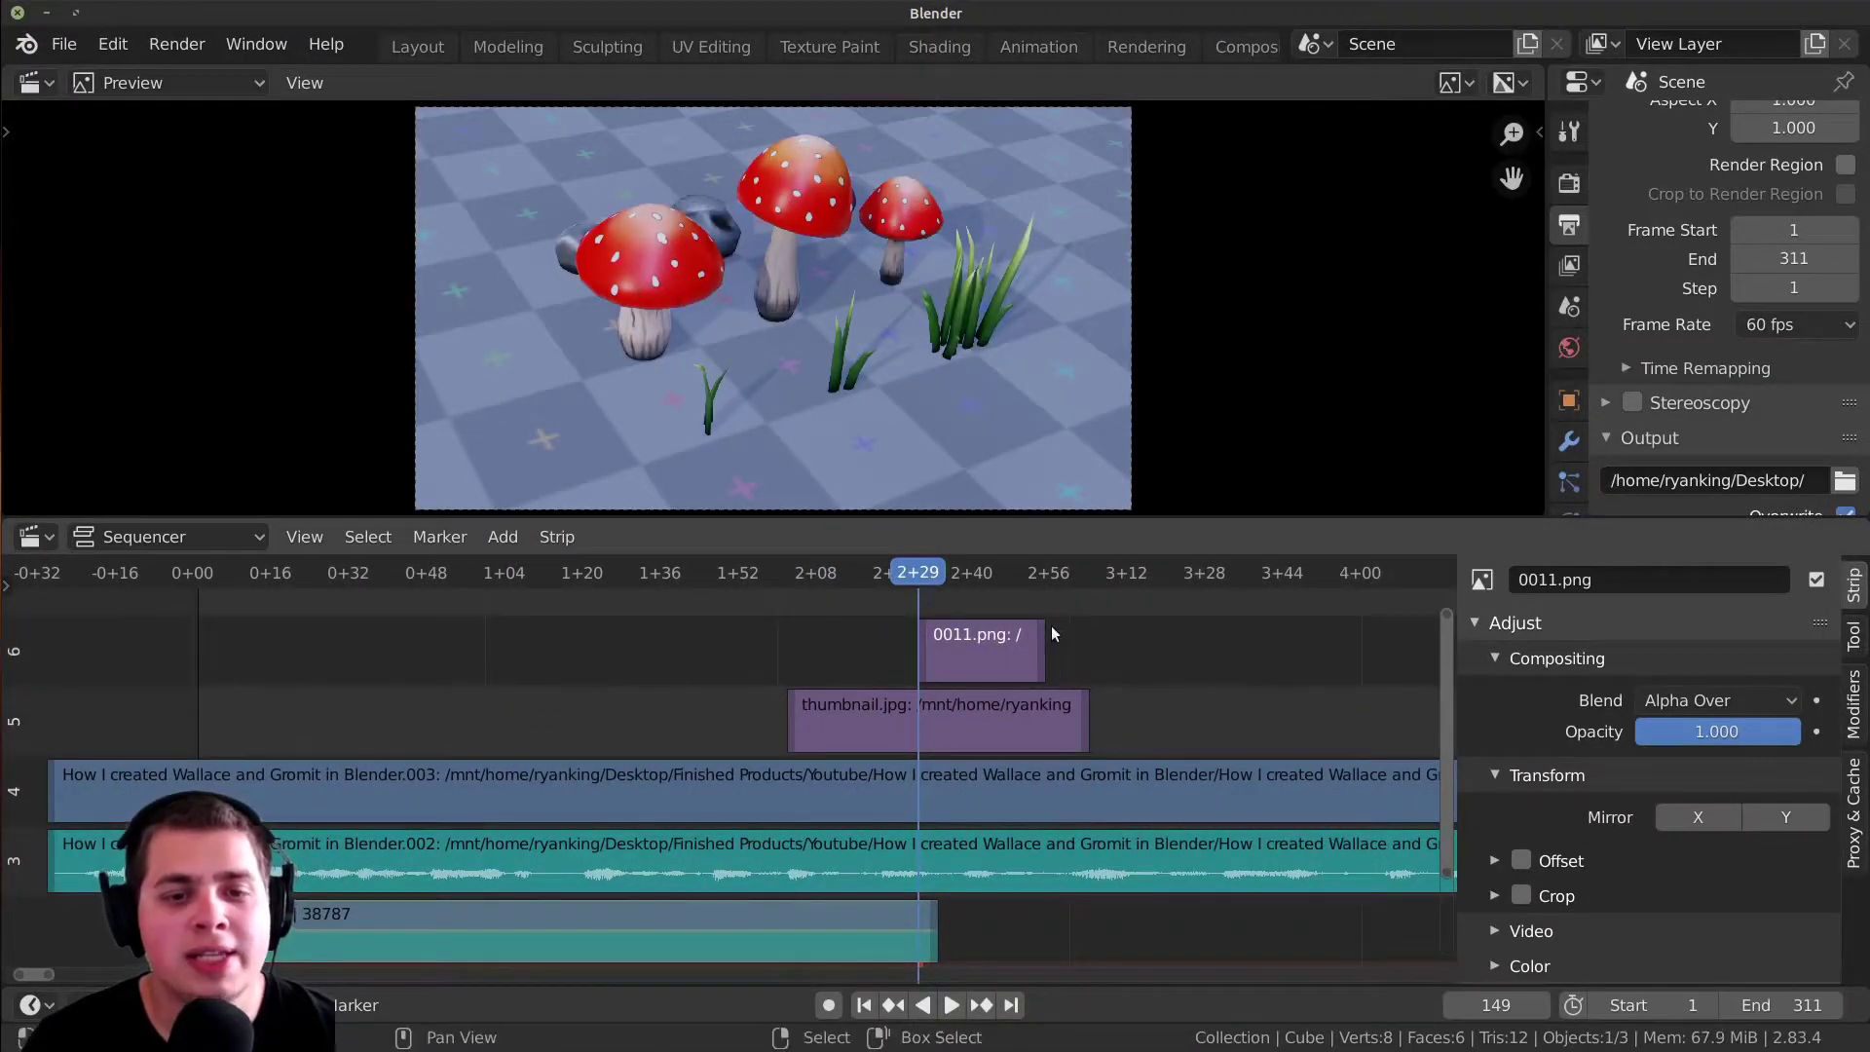
key(g)
click(1225, 643)
right_click(1032, 647)
key(g)
click(1246, 714)
scroll(1143, 699, down, 7)
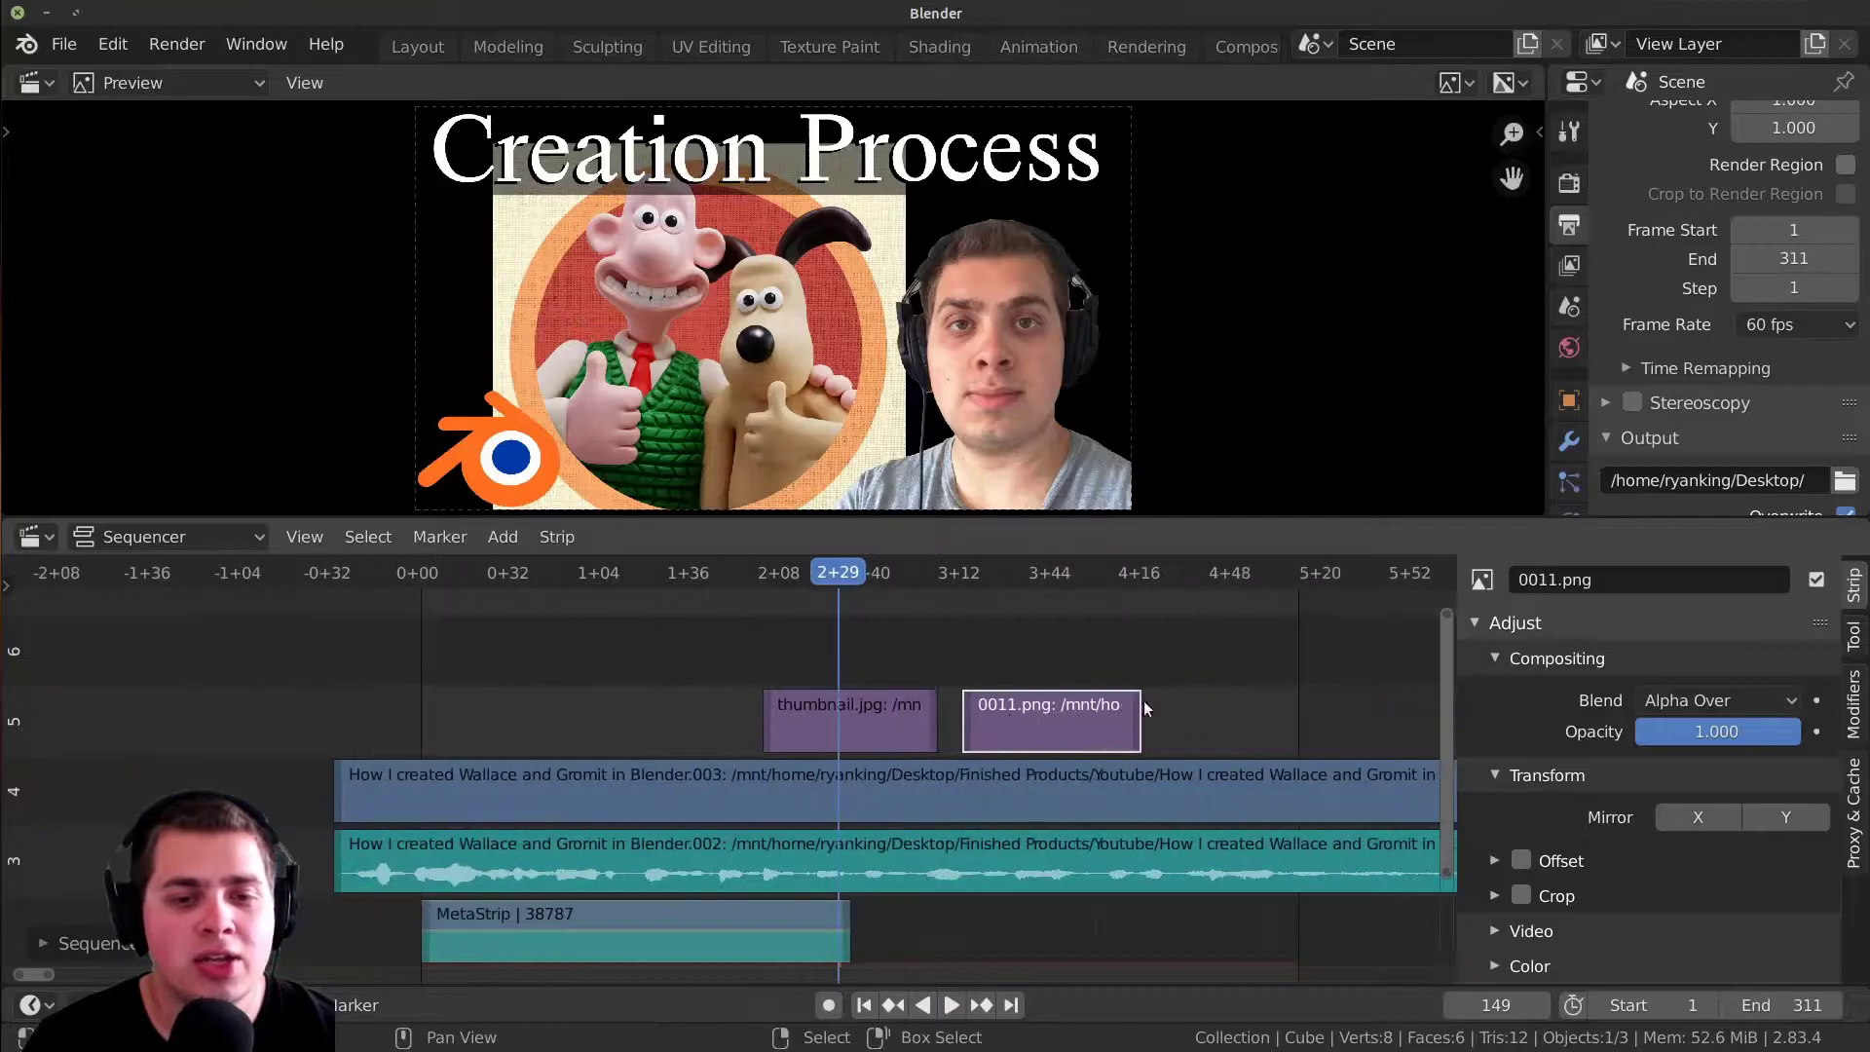
- Group both image strips with the movie's video and sound strips into a meta strip, and place it on channel 2 from about 2+51
drag(668, 644, 1085, 839)
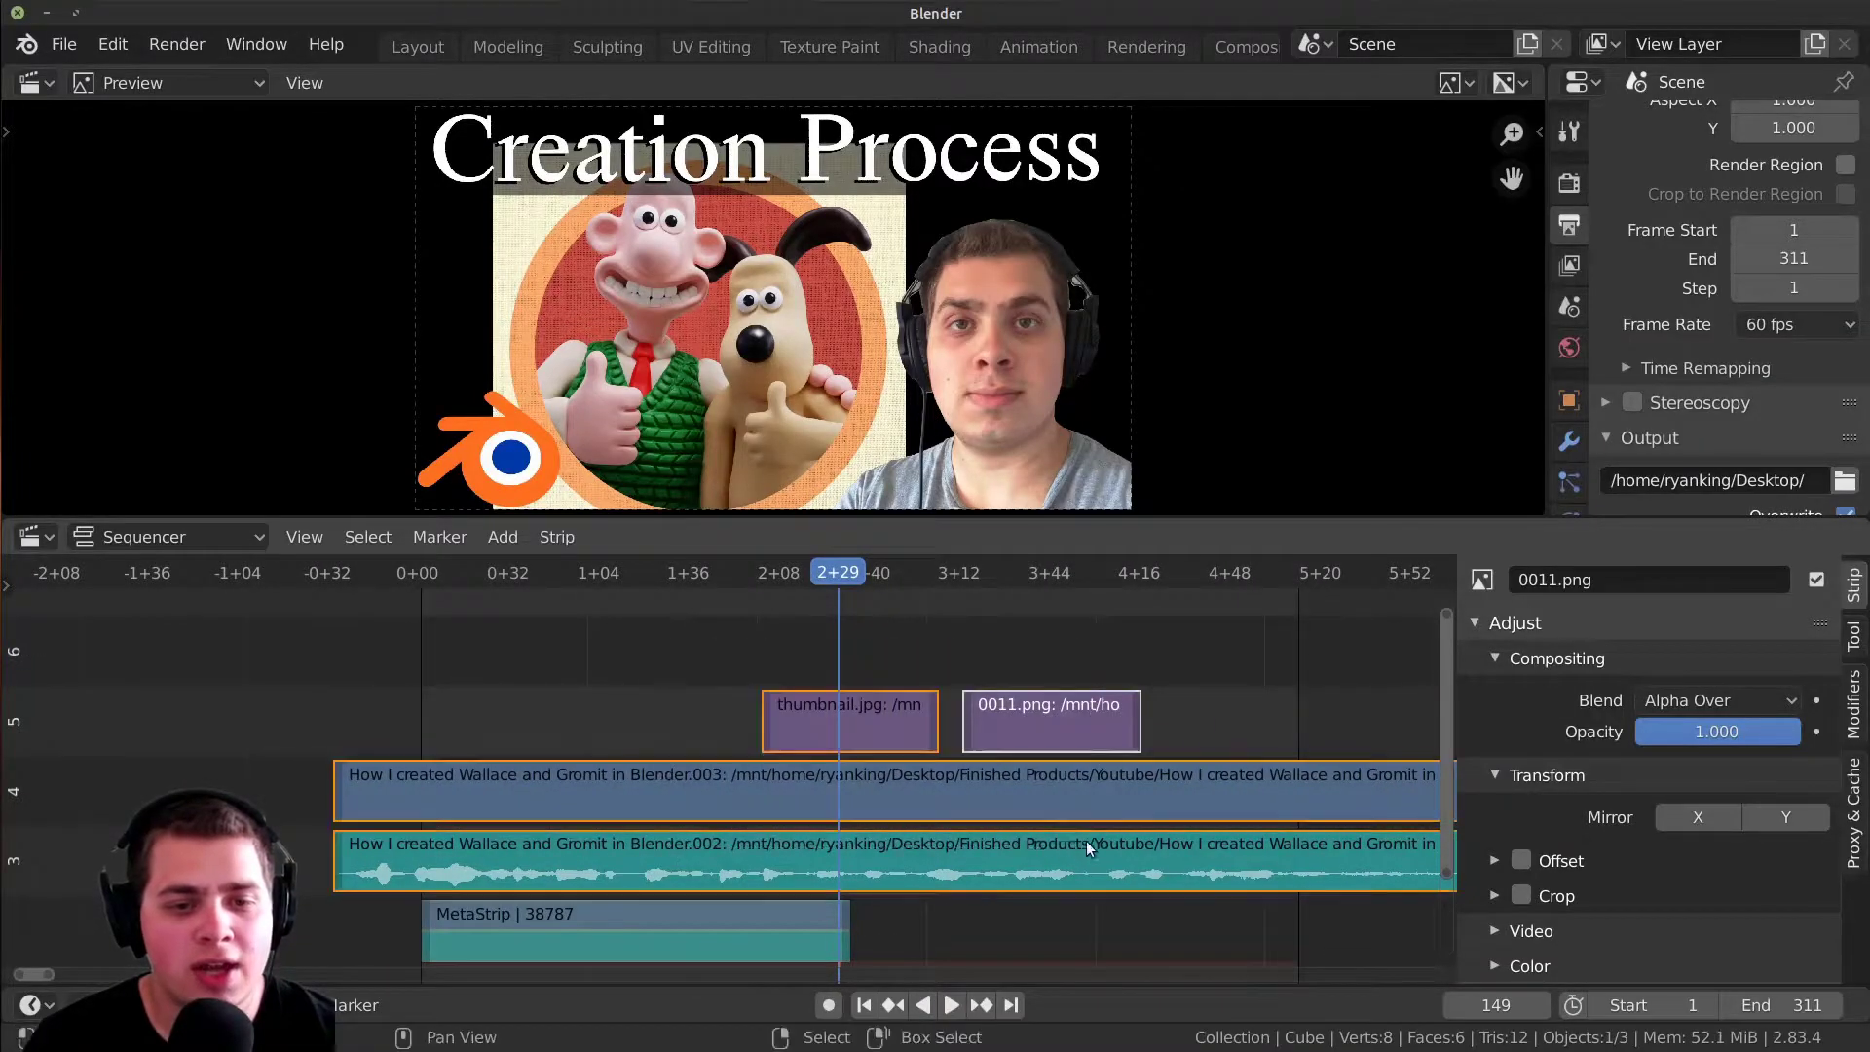
middle_drag(1062, 778, 1094, 758)
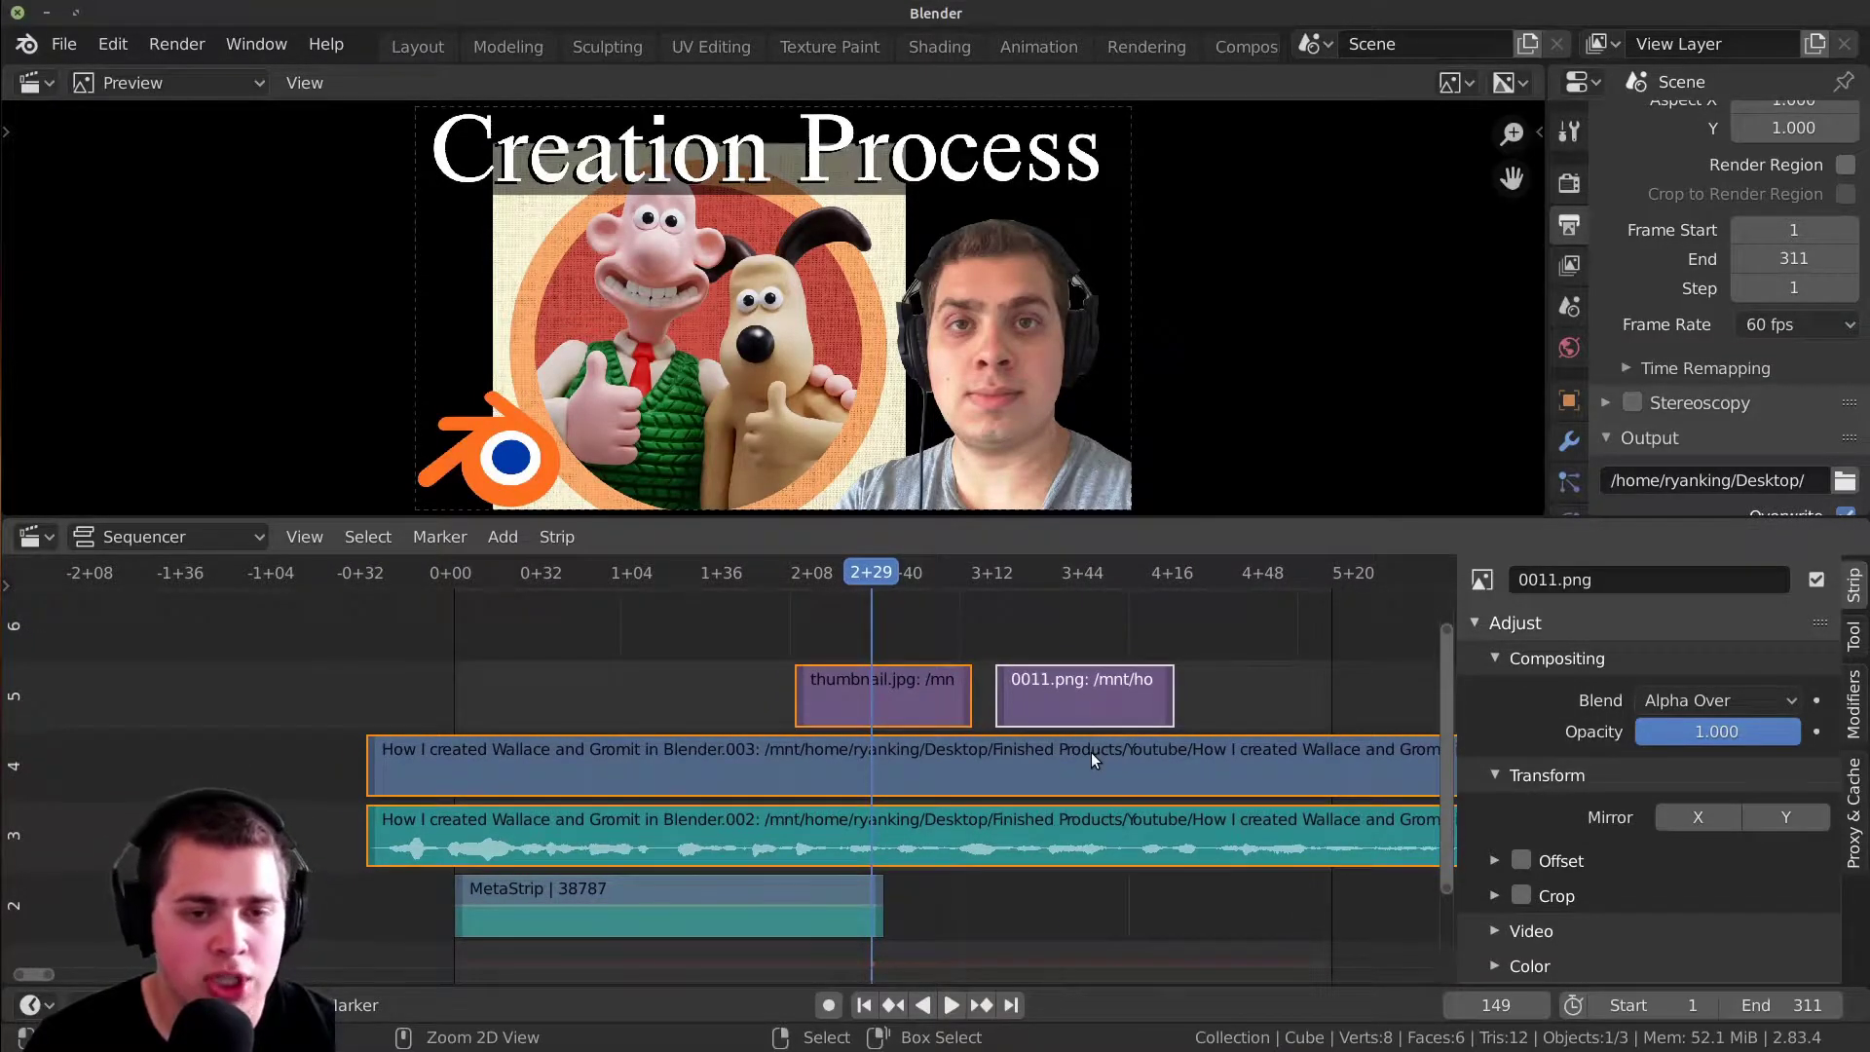
key(ctrl+g)
ctrl+middle_drag(866, 748, 816, 681)
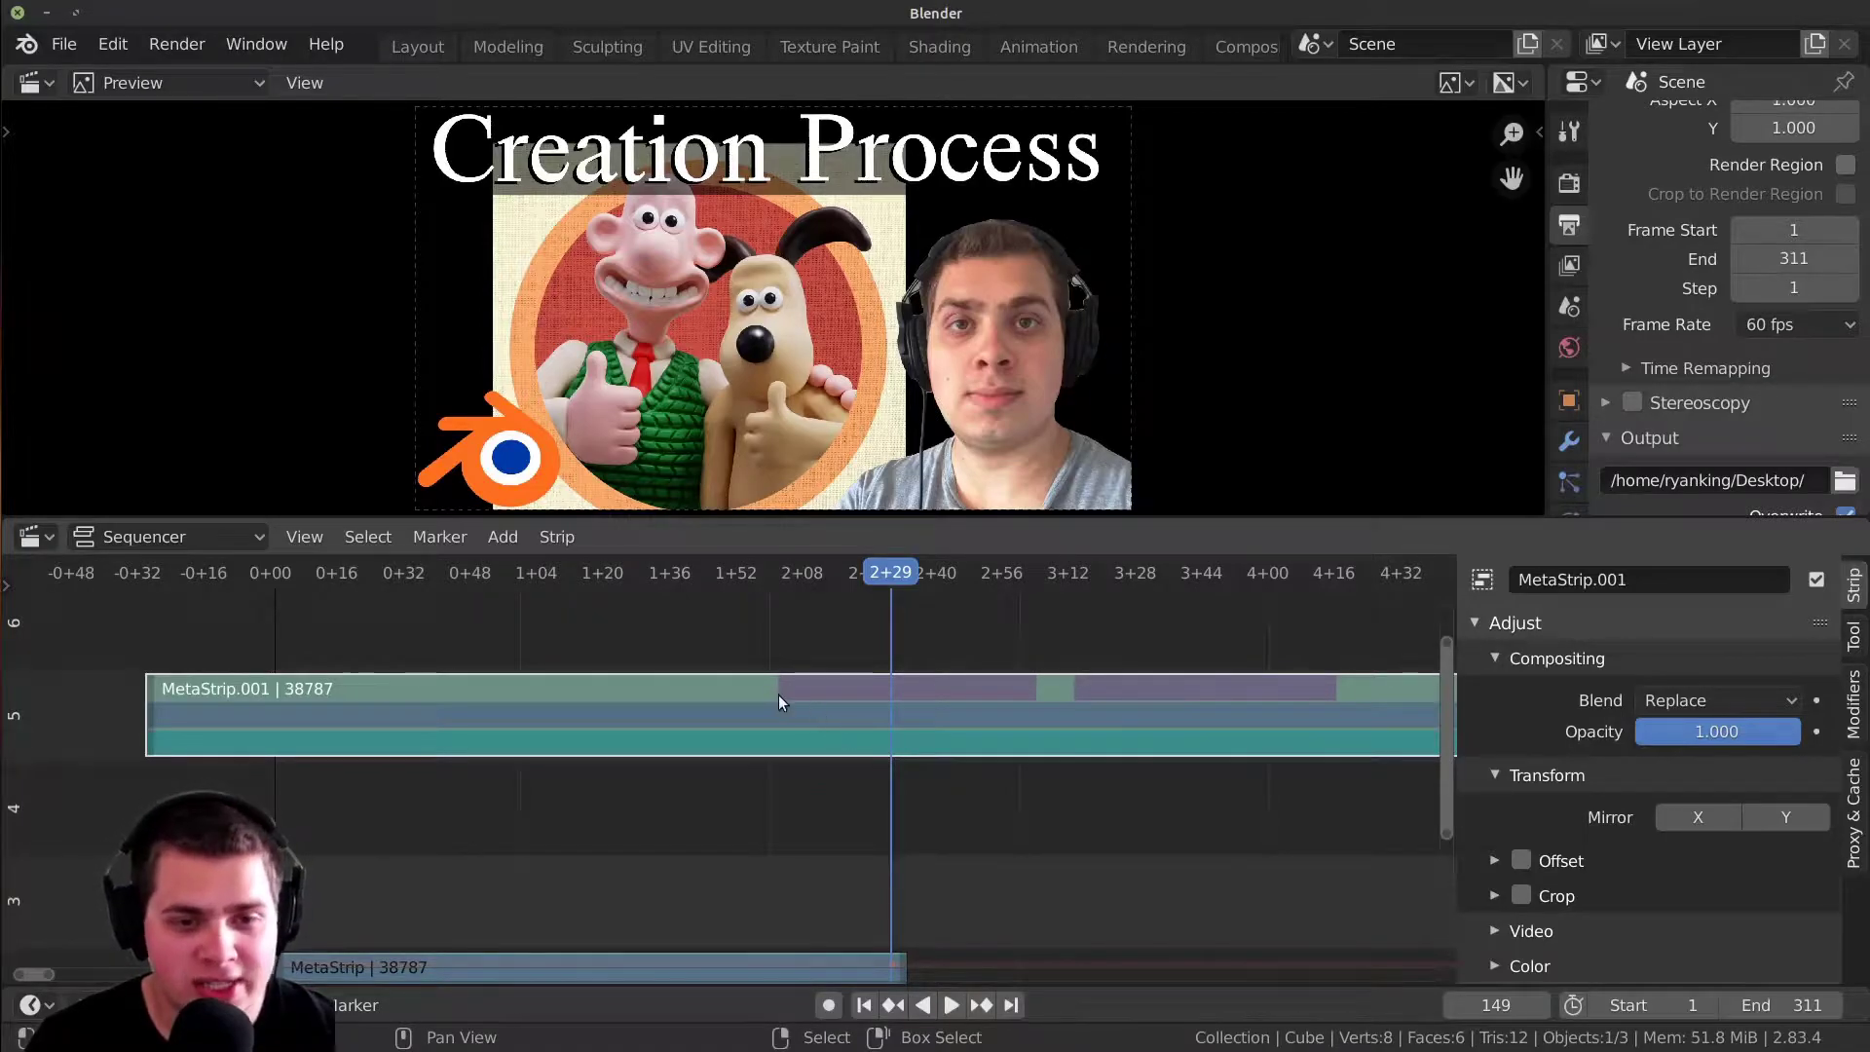
drag(839, 685, 724, 692)
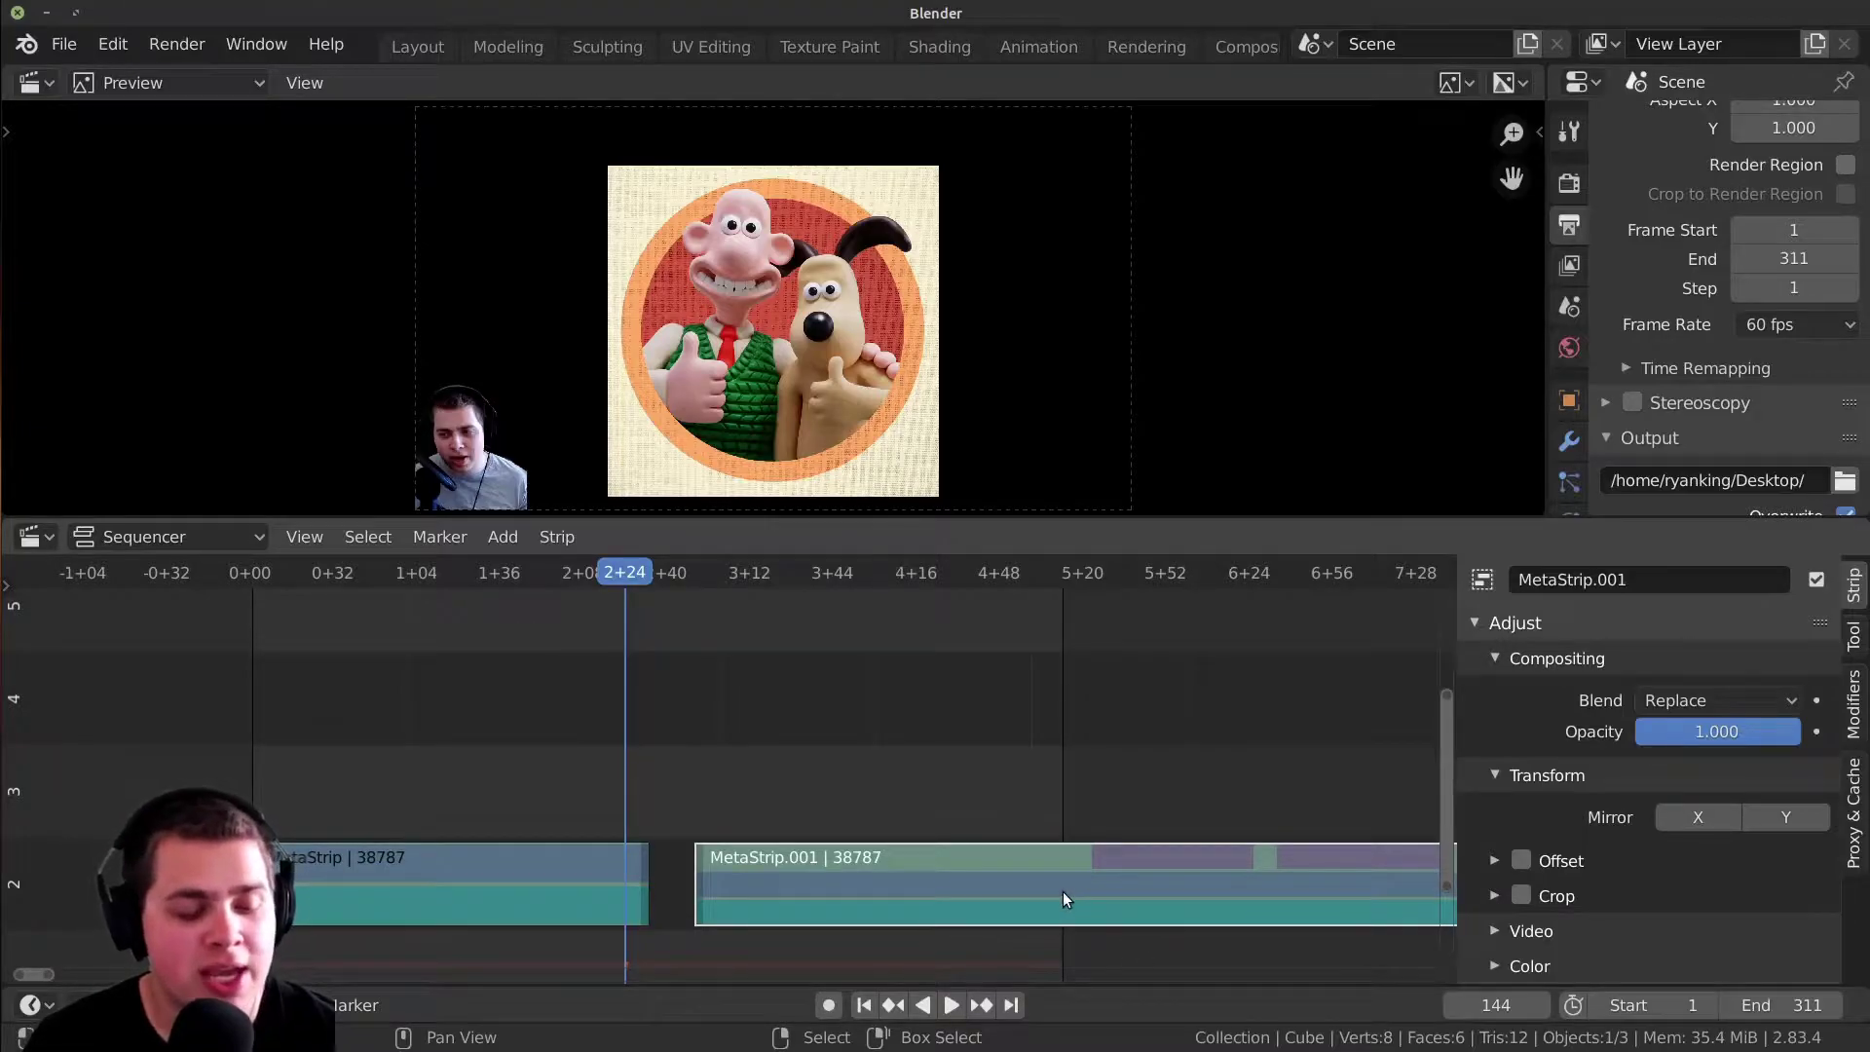
- Enter the new meta strip for editing, deselect its contents and move the playhead to 4+42
key(Tab)
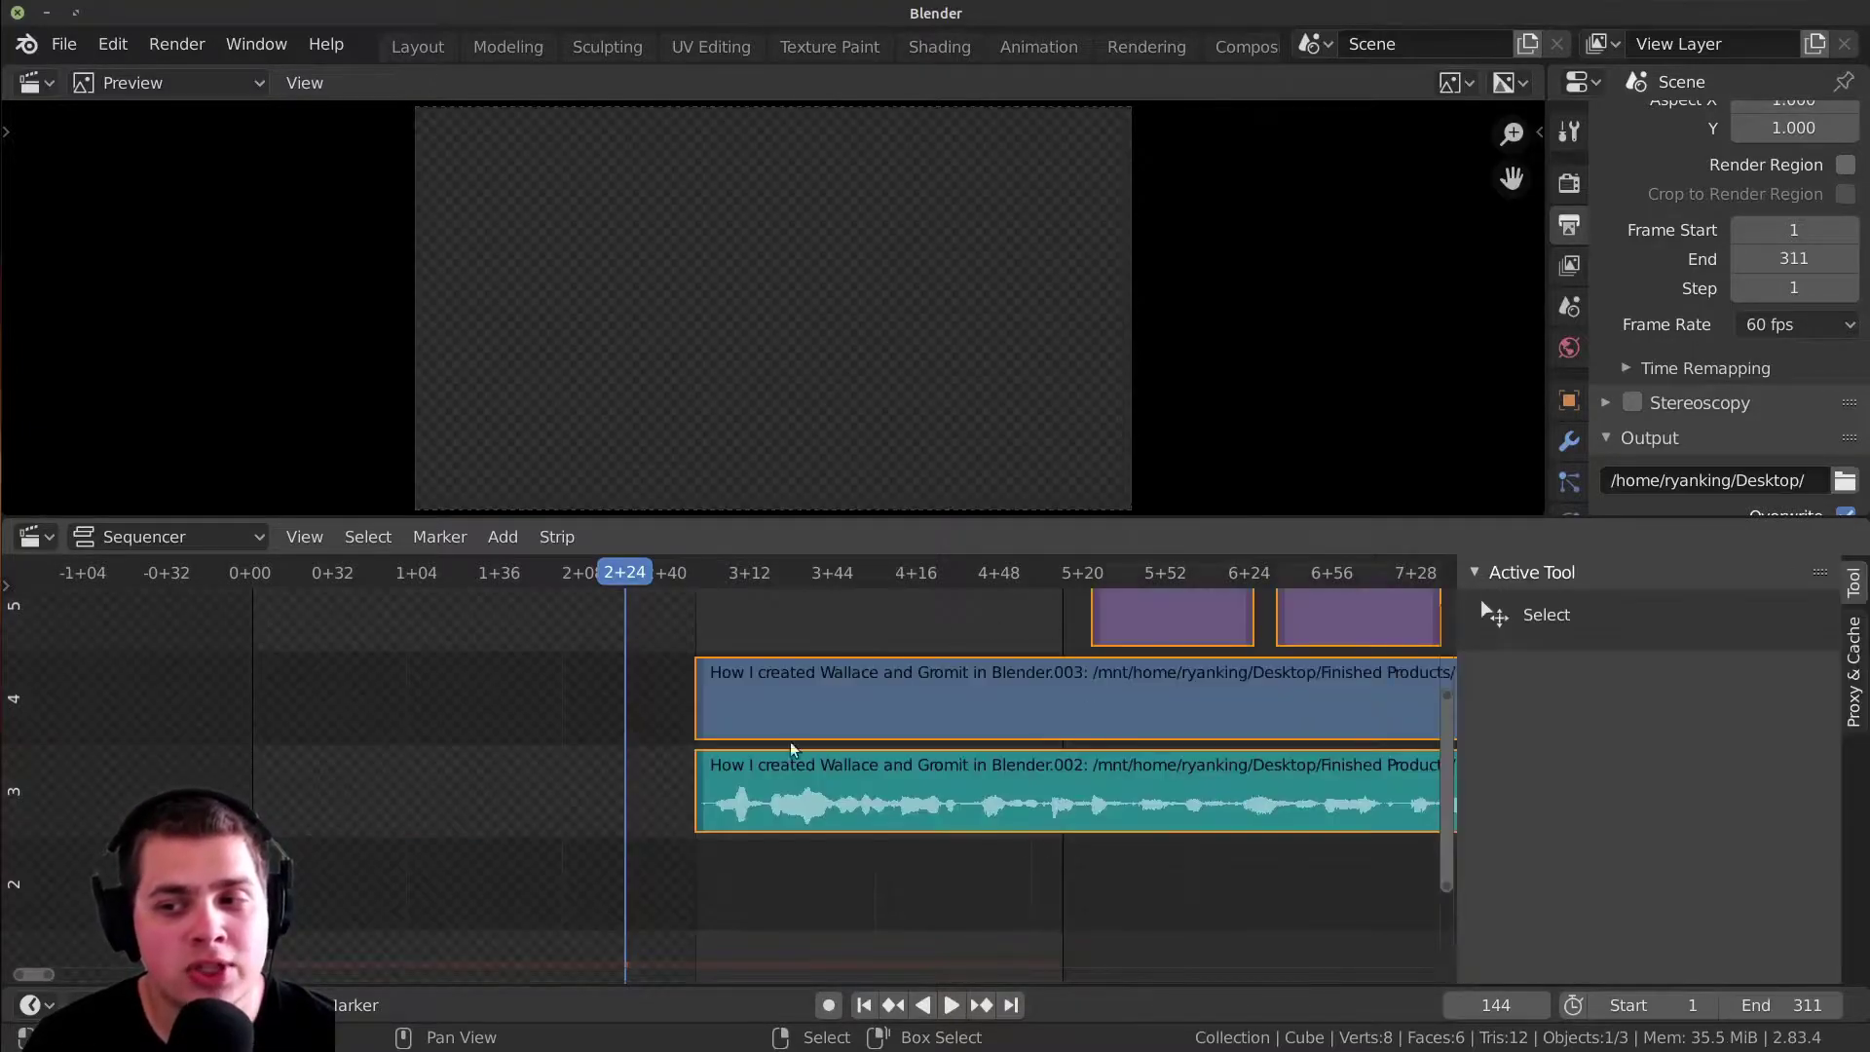
key(Home)
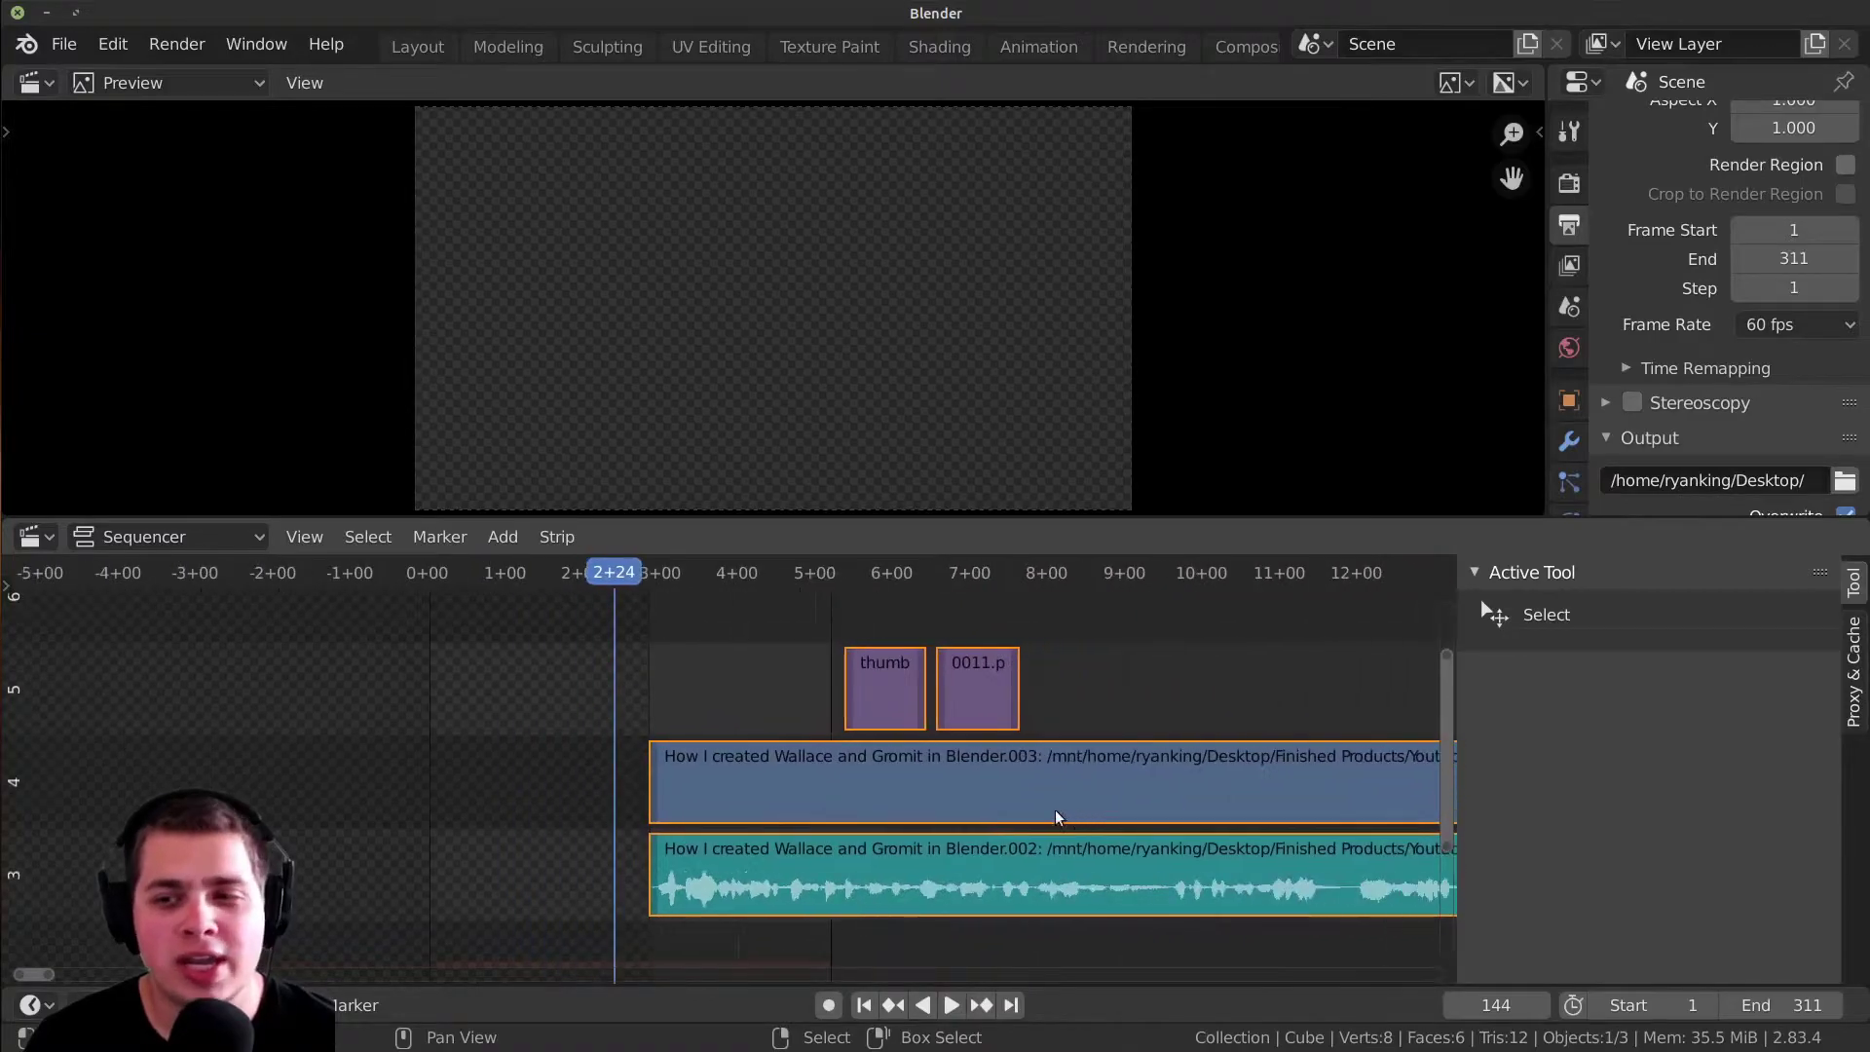
scroll(1088, 795, up, 2)
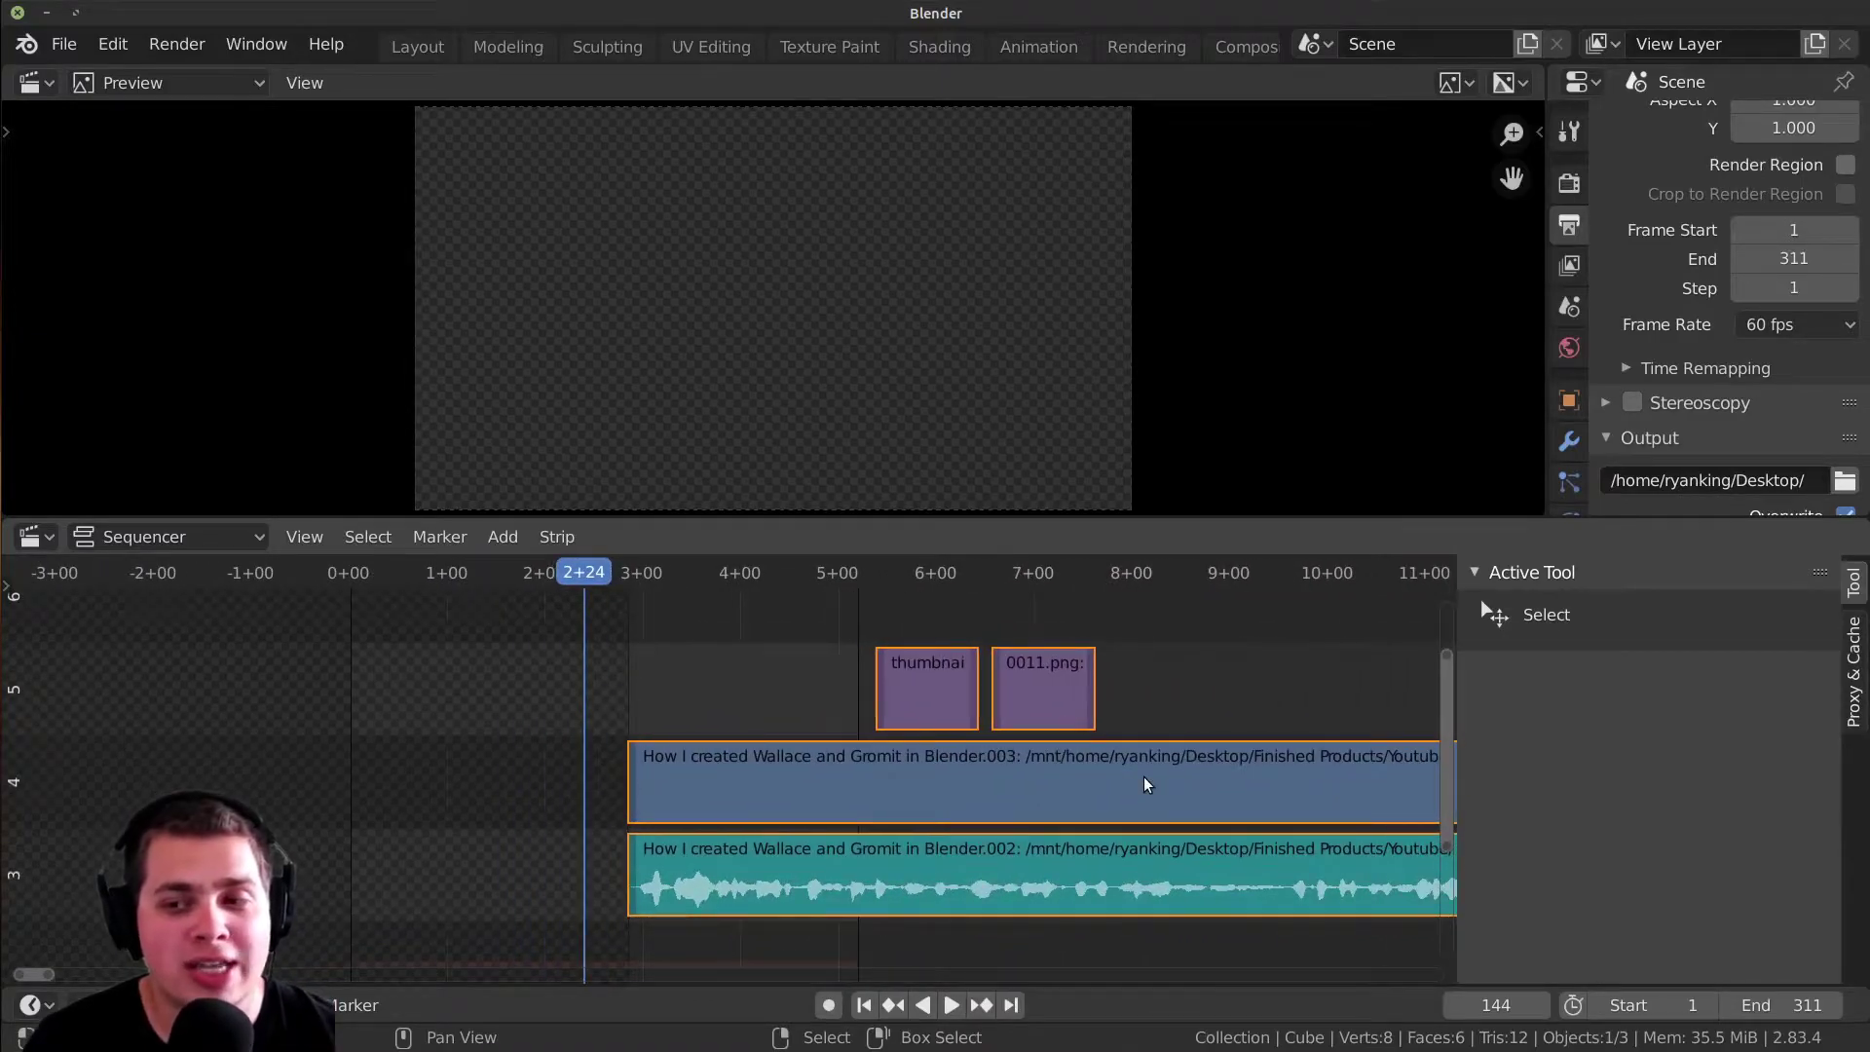
scroll(1068, 648, up, 1)
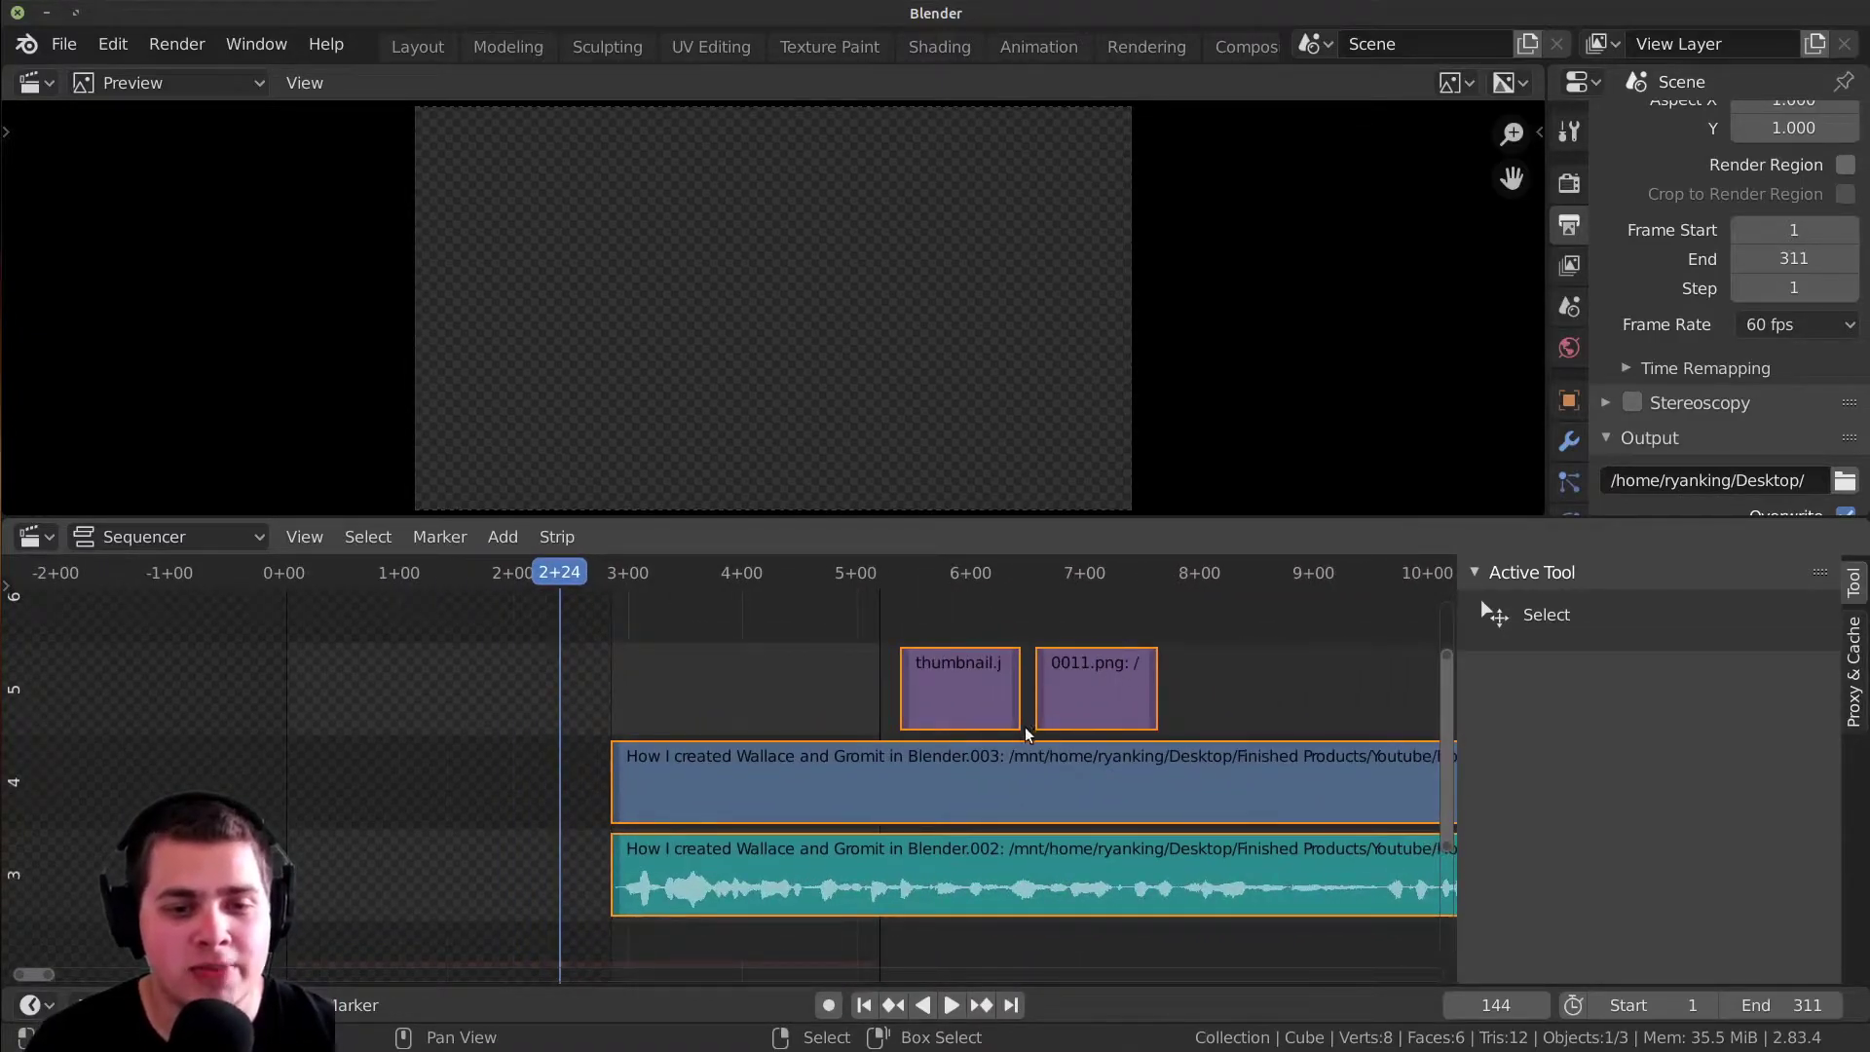
scroll(1024, 735, down, 1)
key(alt+a)
click(809, 739)
- Set the scene's end frame to 5177 and scrub the playhead to 7+59
click(1753, 1006)
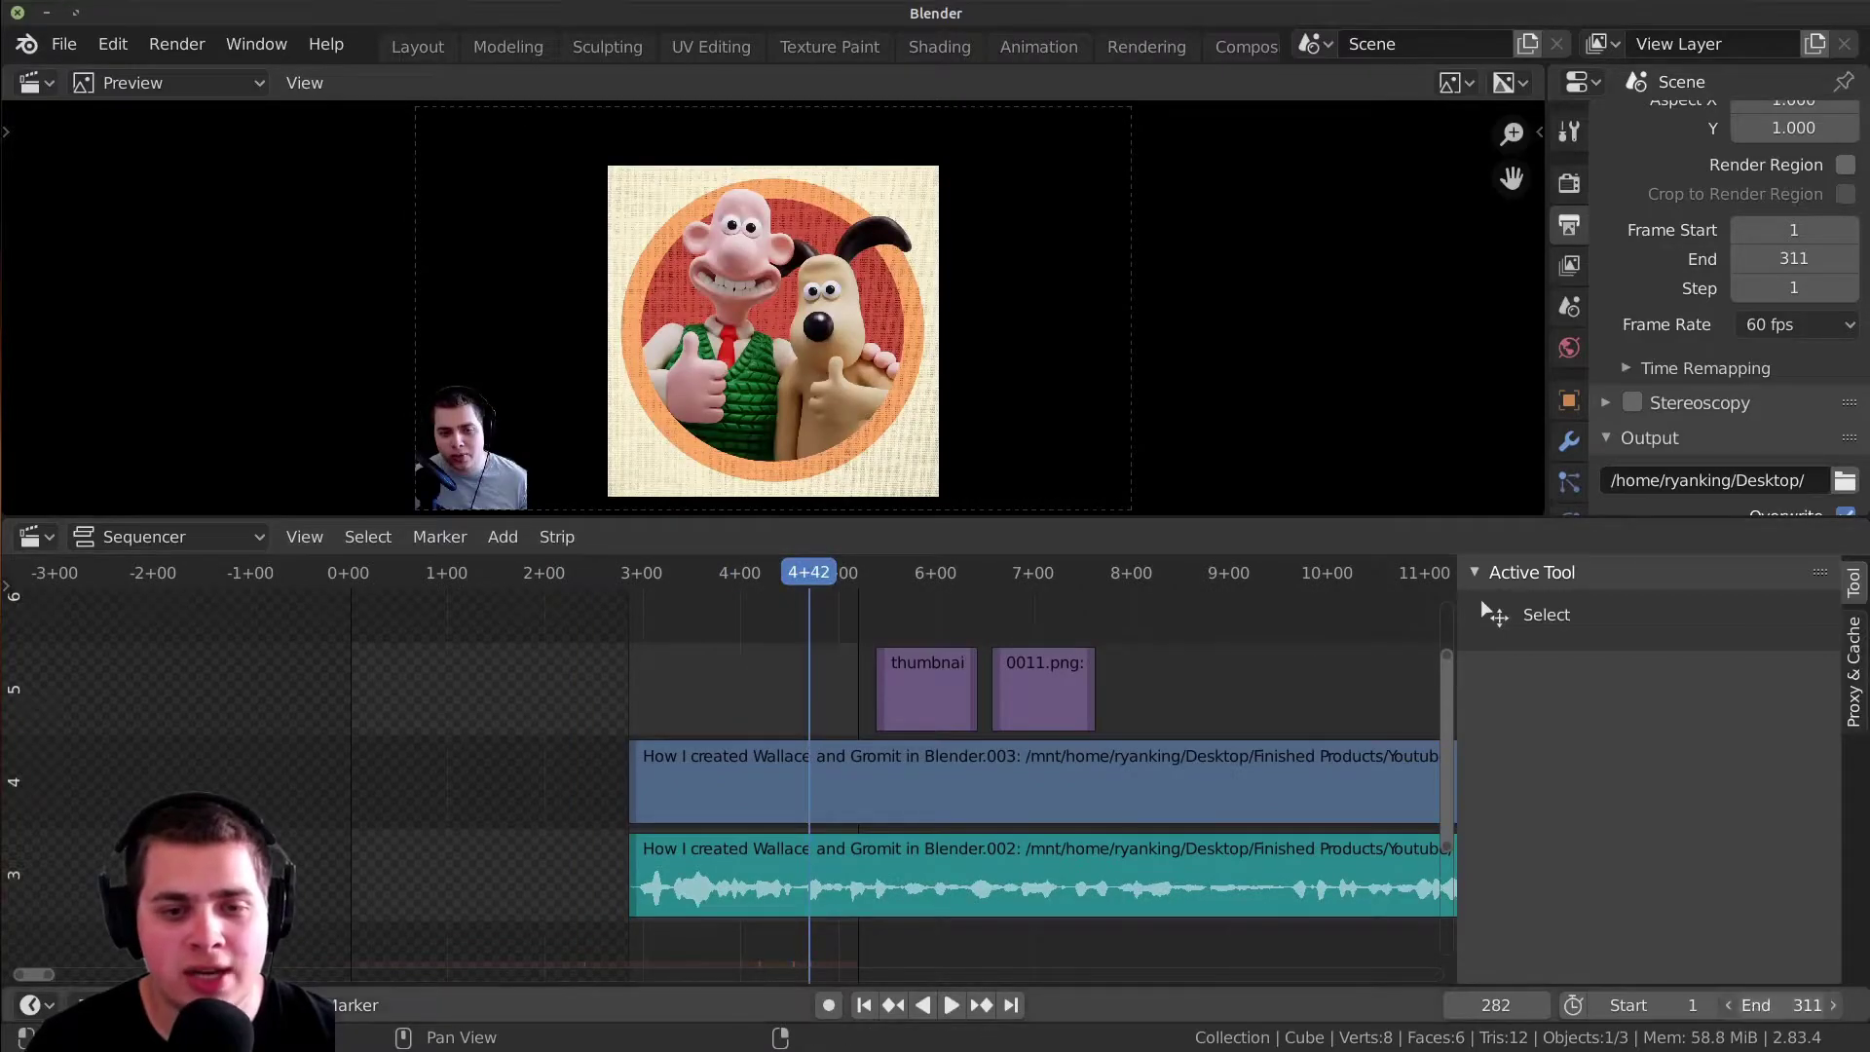
drag(1752, 1004, 1850, 1004)
scroll(870, 731, down, 3)
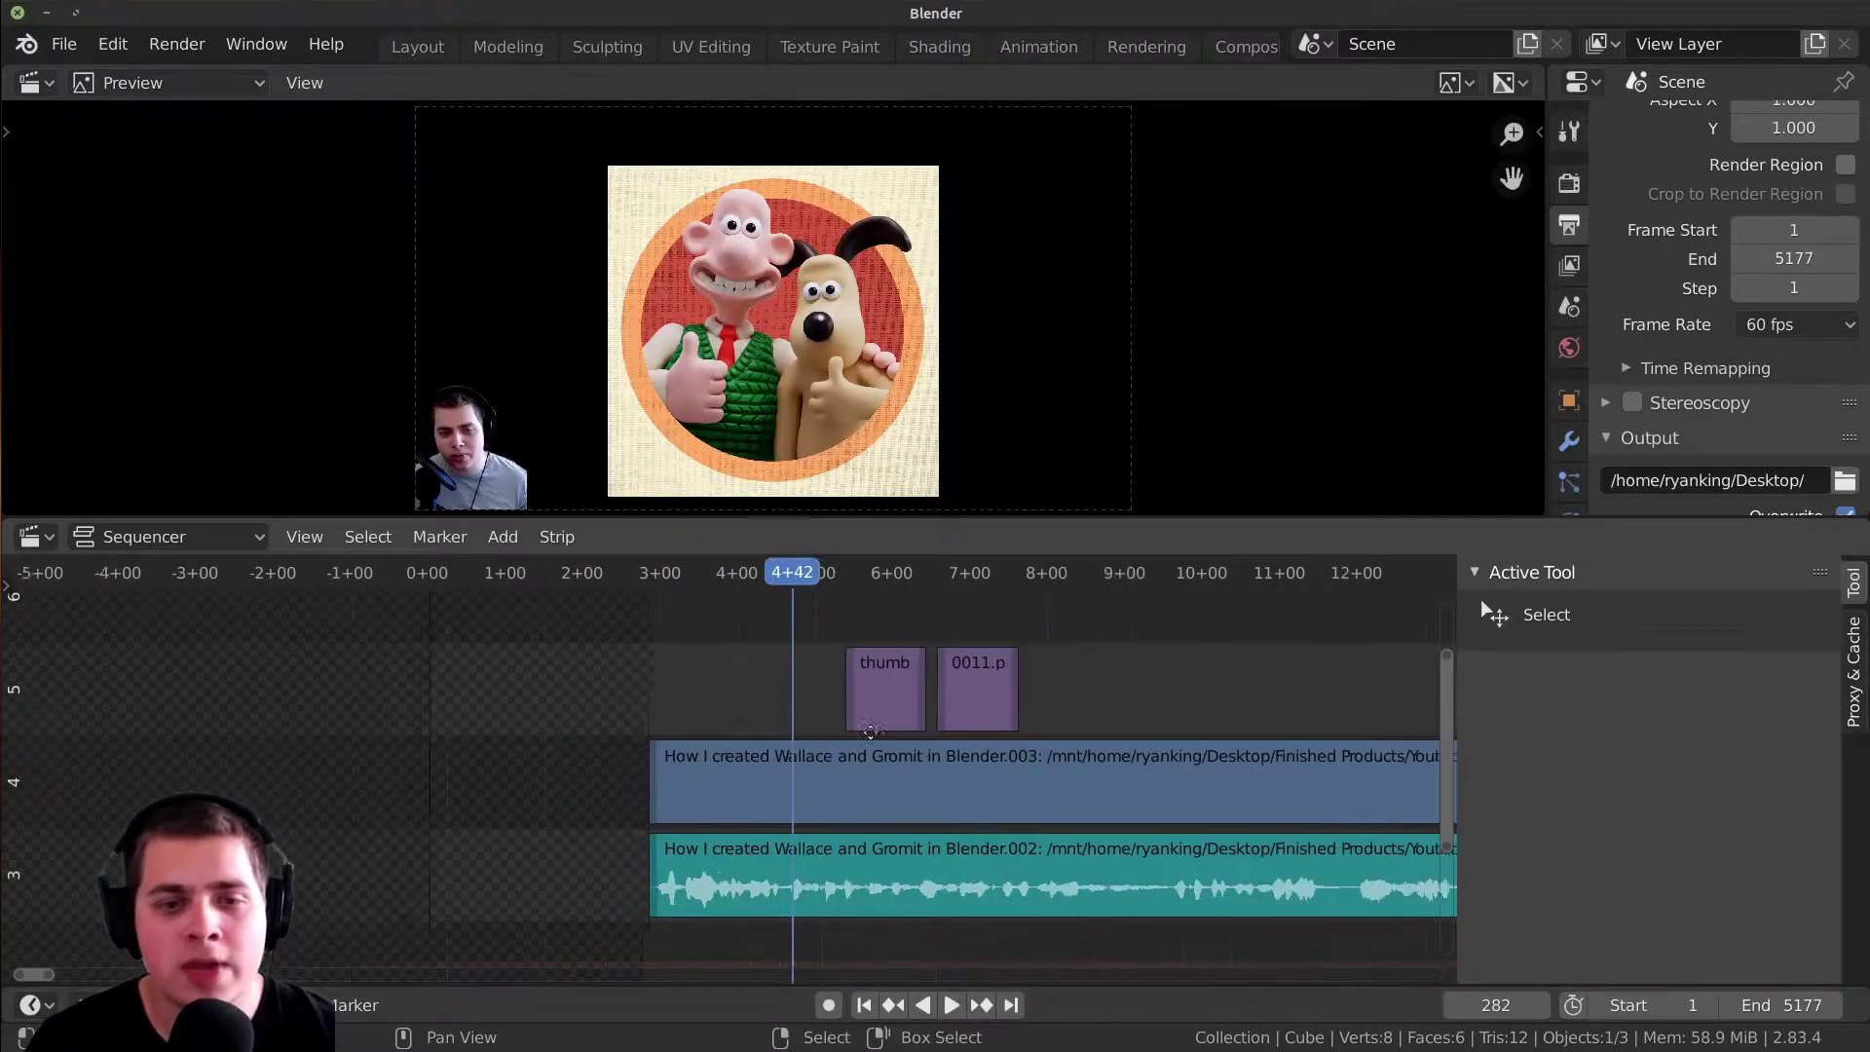
middle_drag(870, 731, 744, 761)
drag(744, 760, 923, 770)
- Delete the 0011.png strip and duplicate the thumbnail.jpg strip on channel 5, with the copy starting at about 10+34
right_click(845, 718)
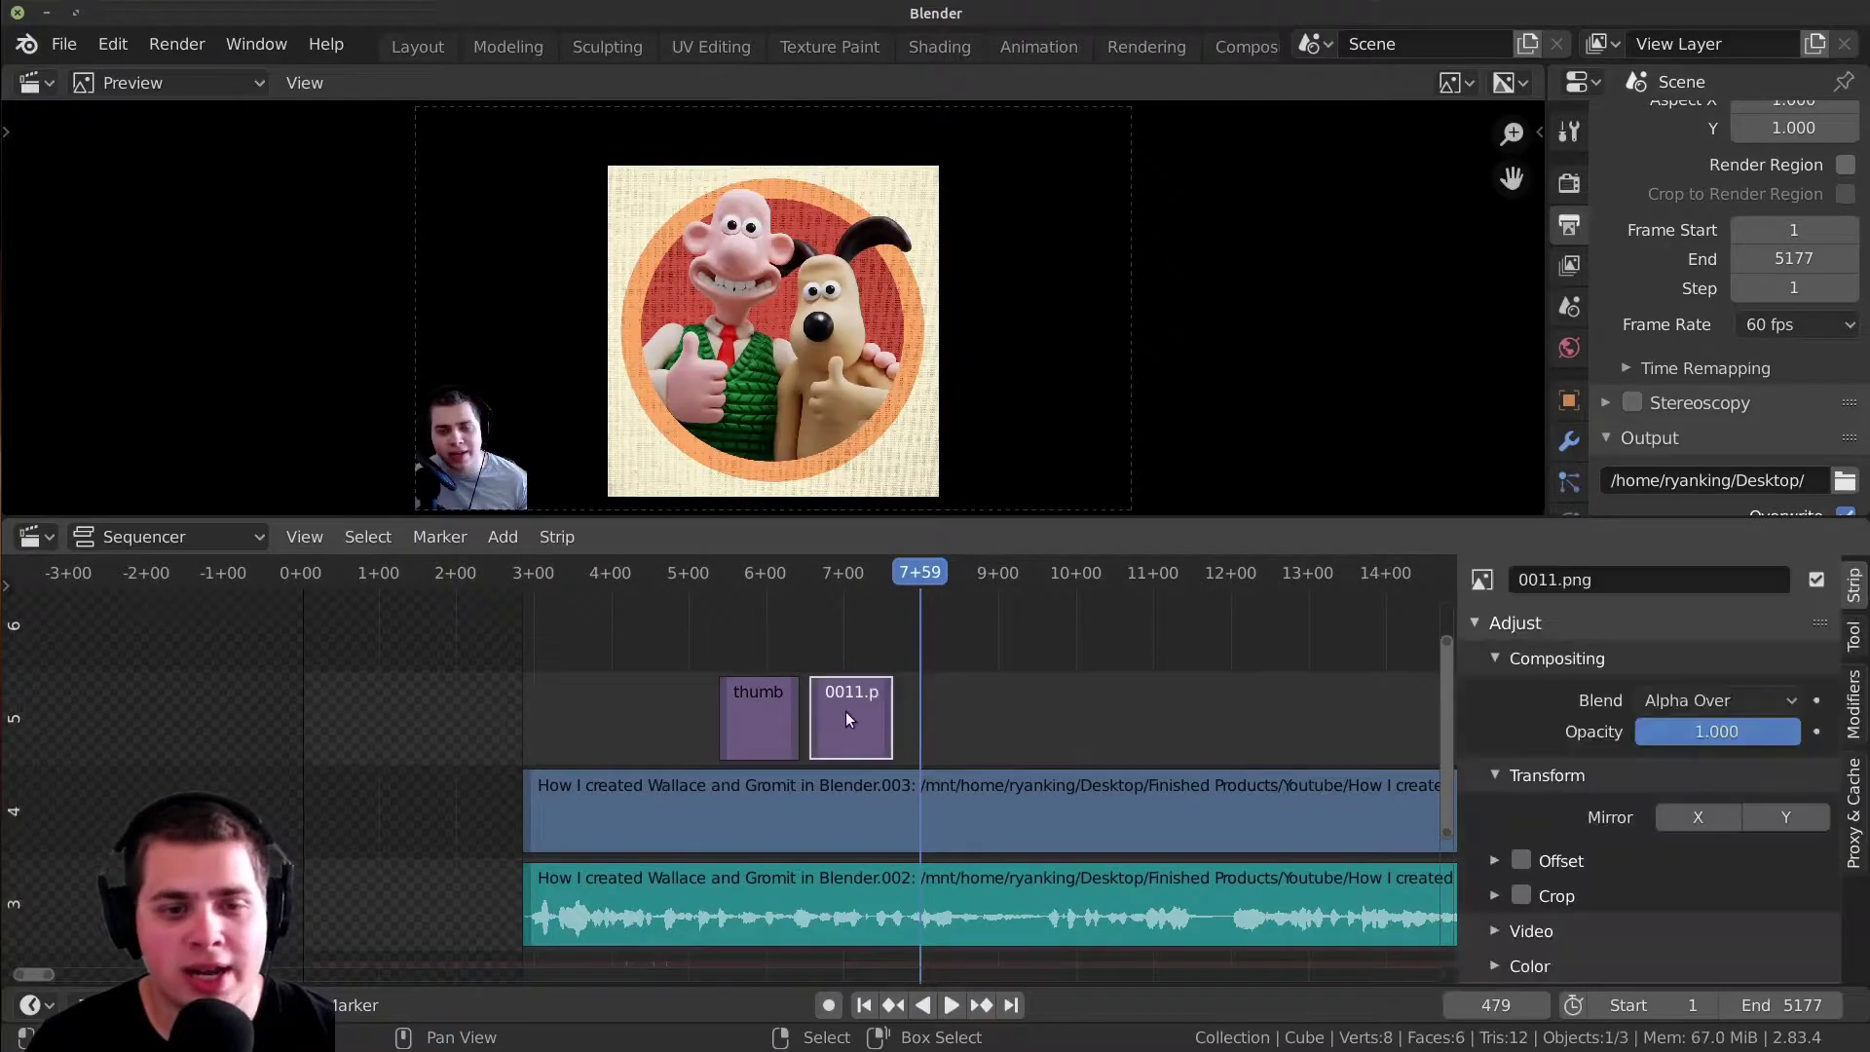
key(Delete)
click(775, 721)
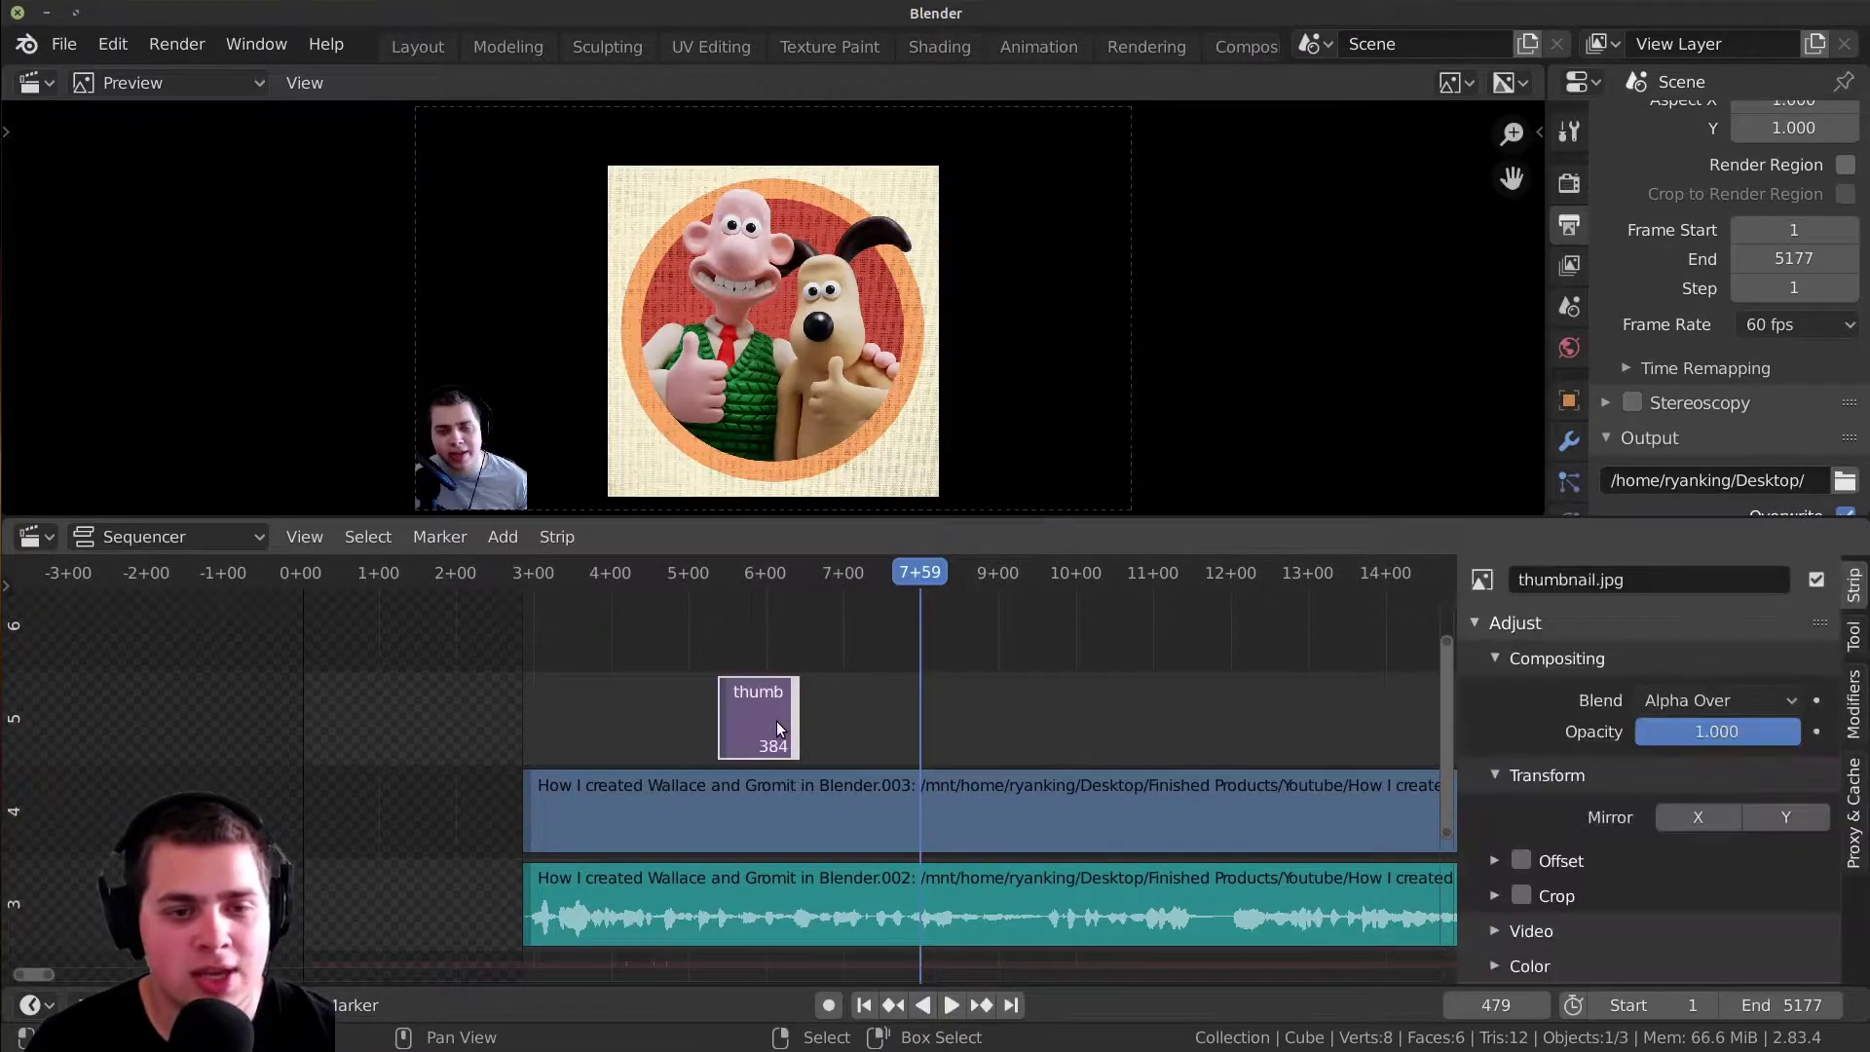
key(shift+d)
click(1168, 721)
- Cut the movie's video and sound strips at 8+01 and scrub the playhead to 9+07
click(991, 833)
shift+click(997, 888)
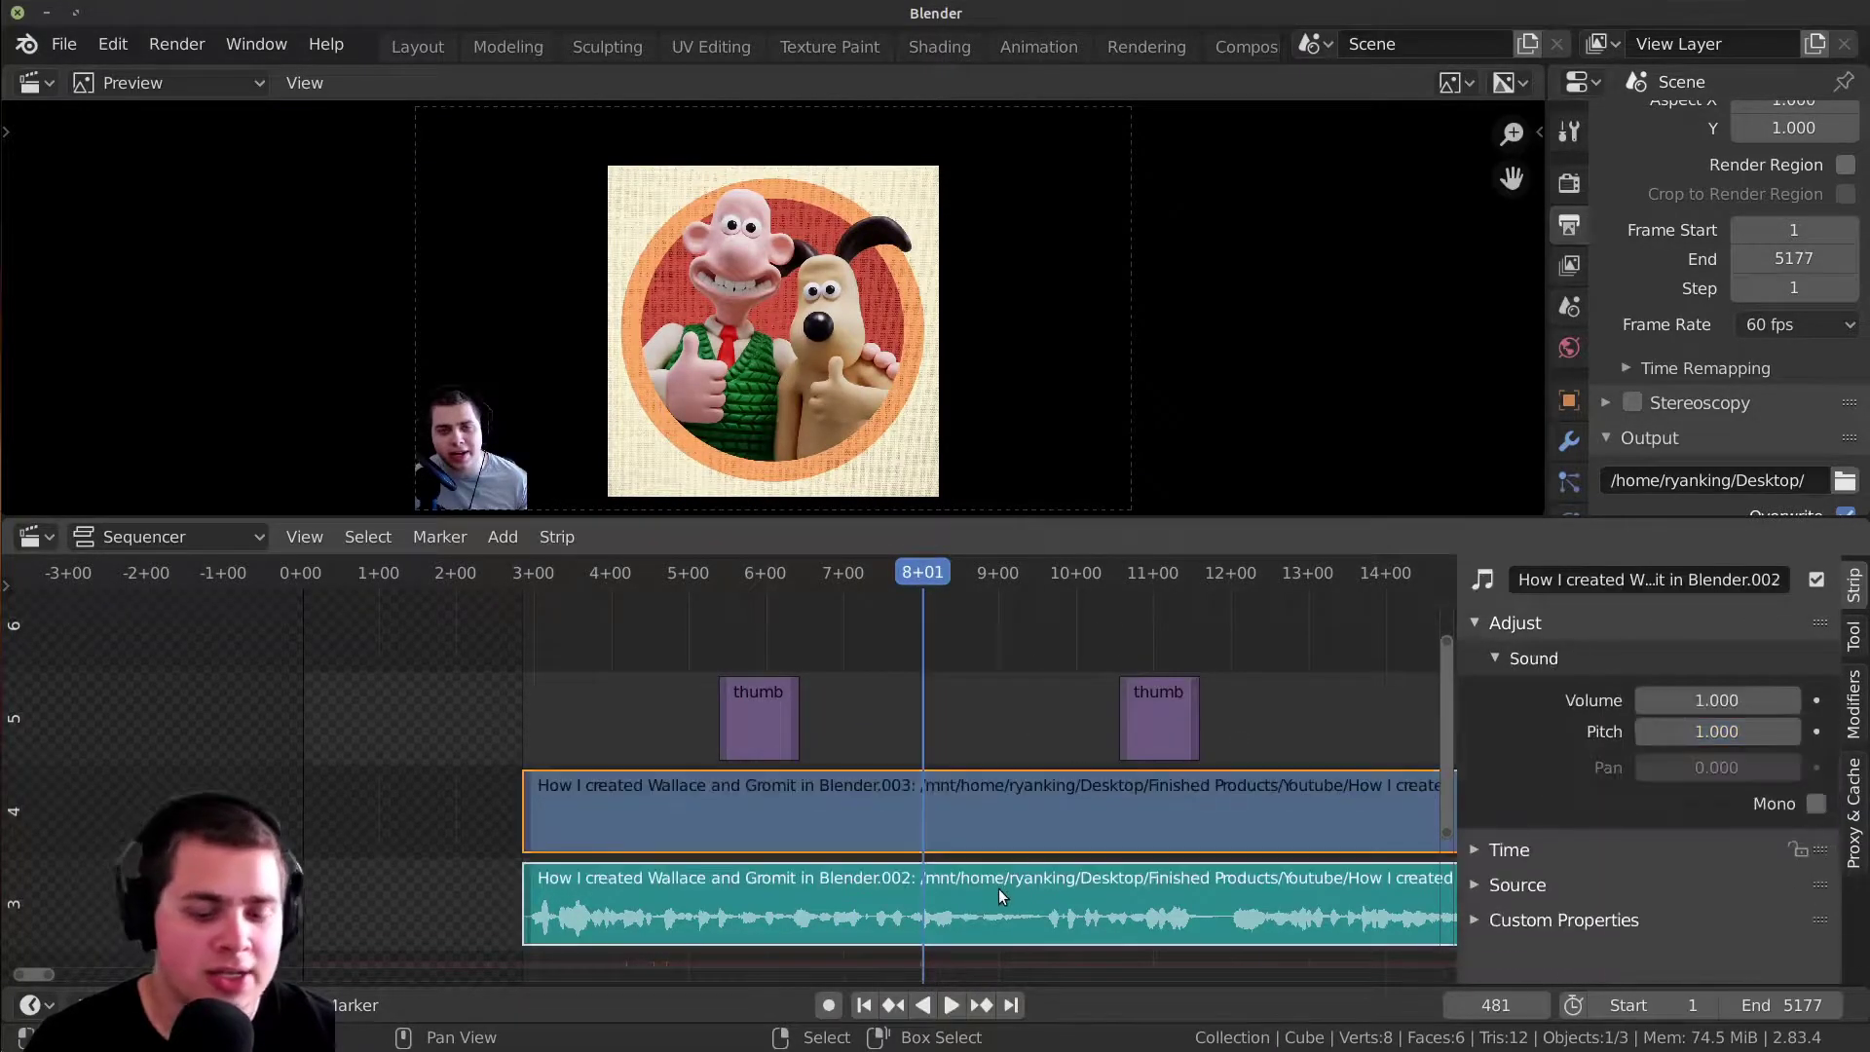
key(k)
drag(944, 882, 1008, 884)
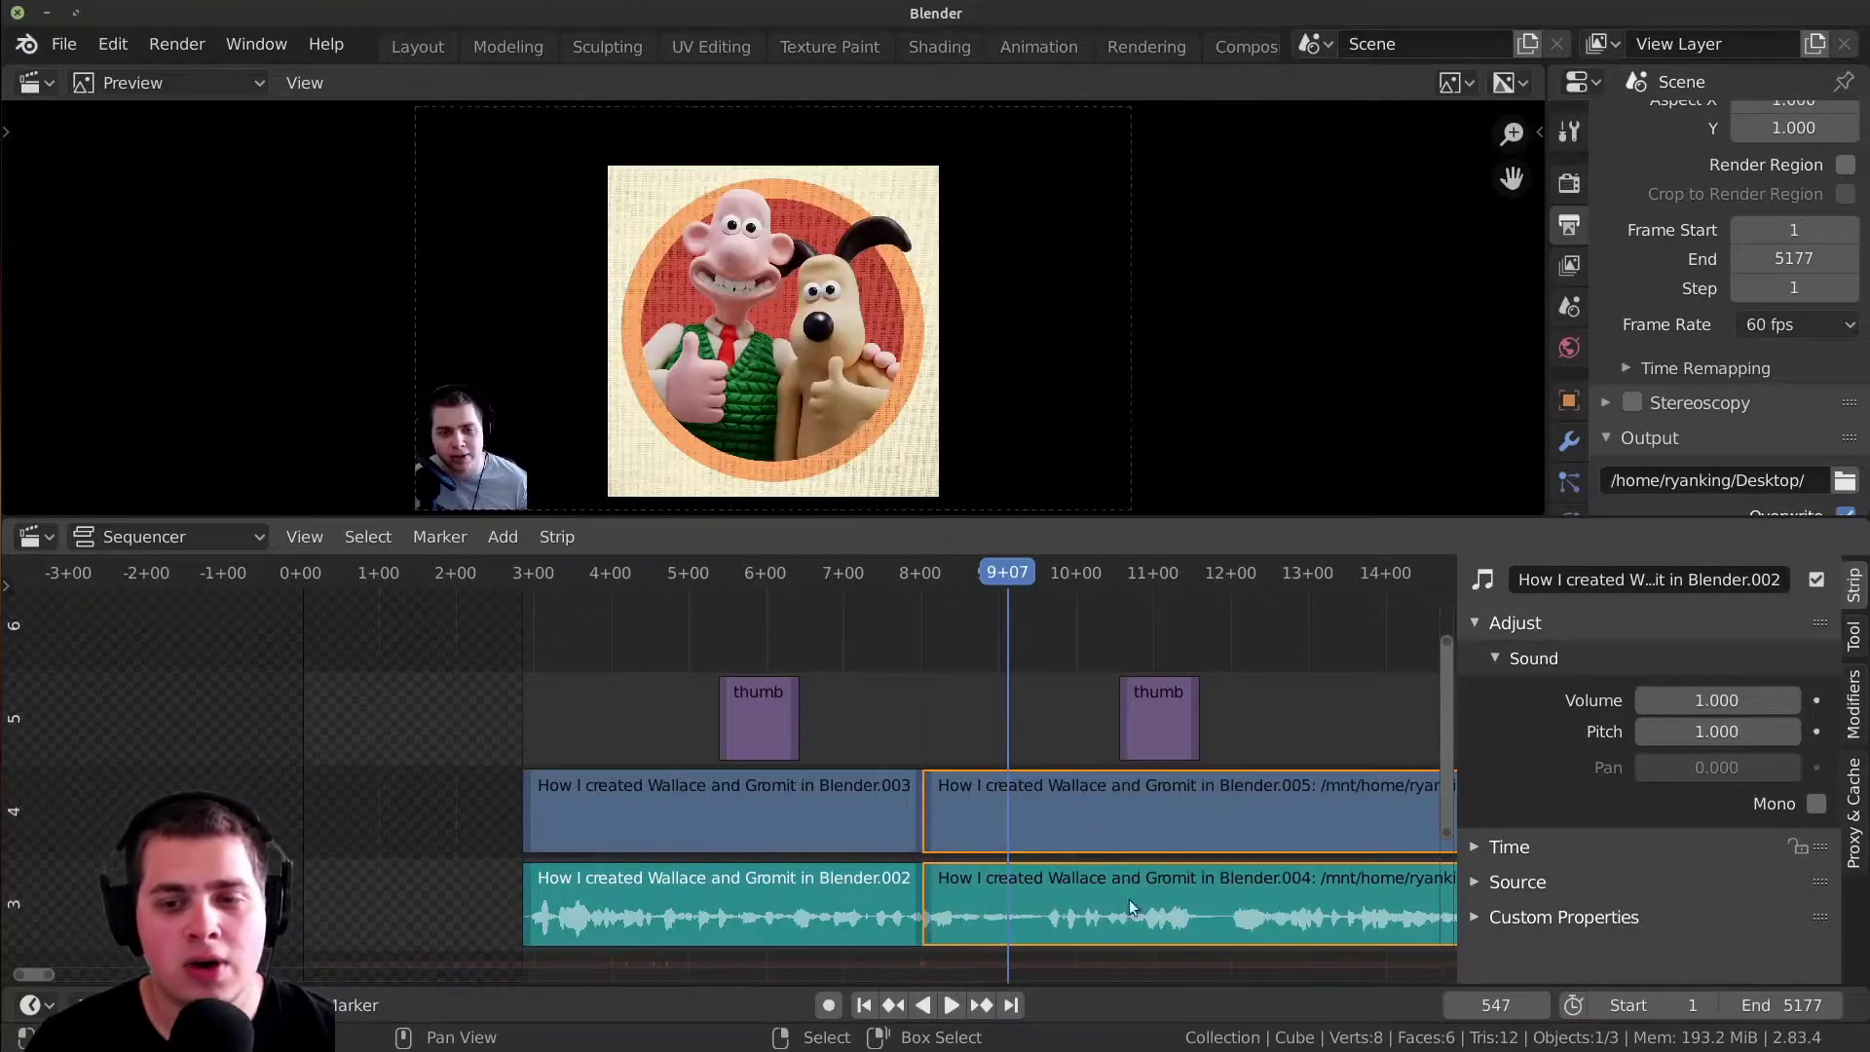
- Set the volume of the sound strip after the cut to 0.5
click(1129, 908)
double_click(1715, 700)
text(0.5)
key(Return)
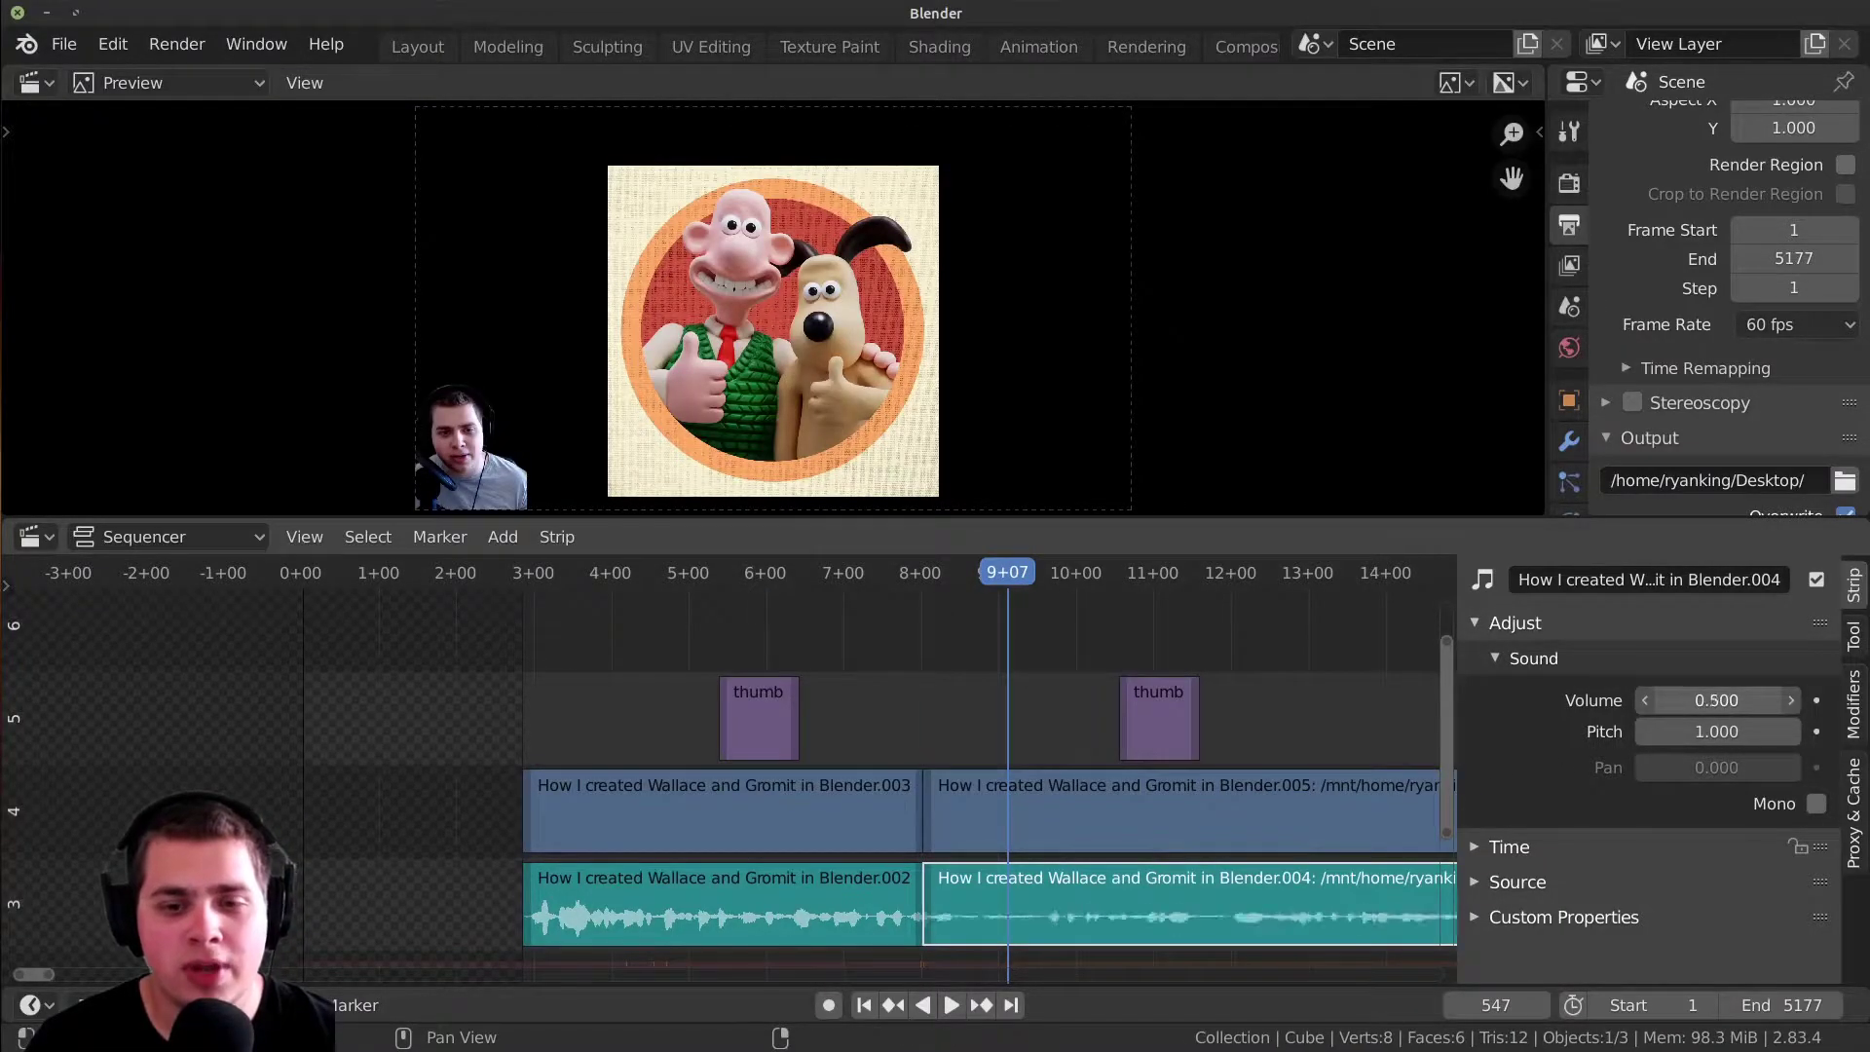
- Undo the sound strip's last volume change and leave the second meta strip's contents to return to the main timeline
key(ctrl+z)
scroll(997, 790, down, 3)
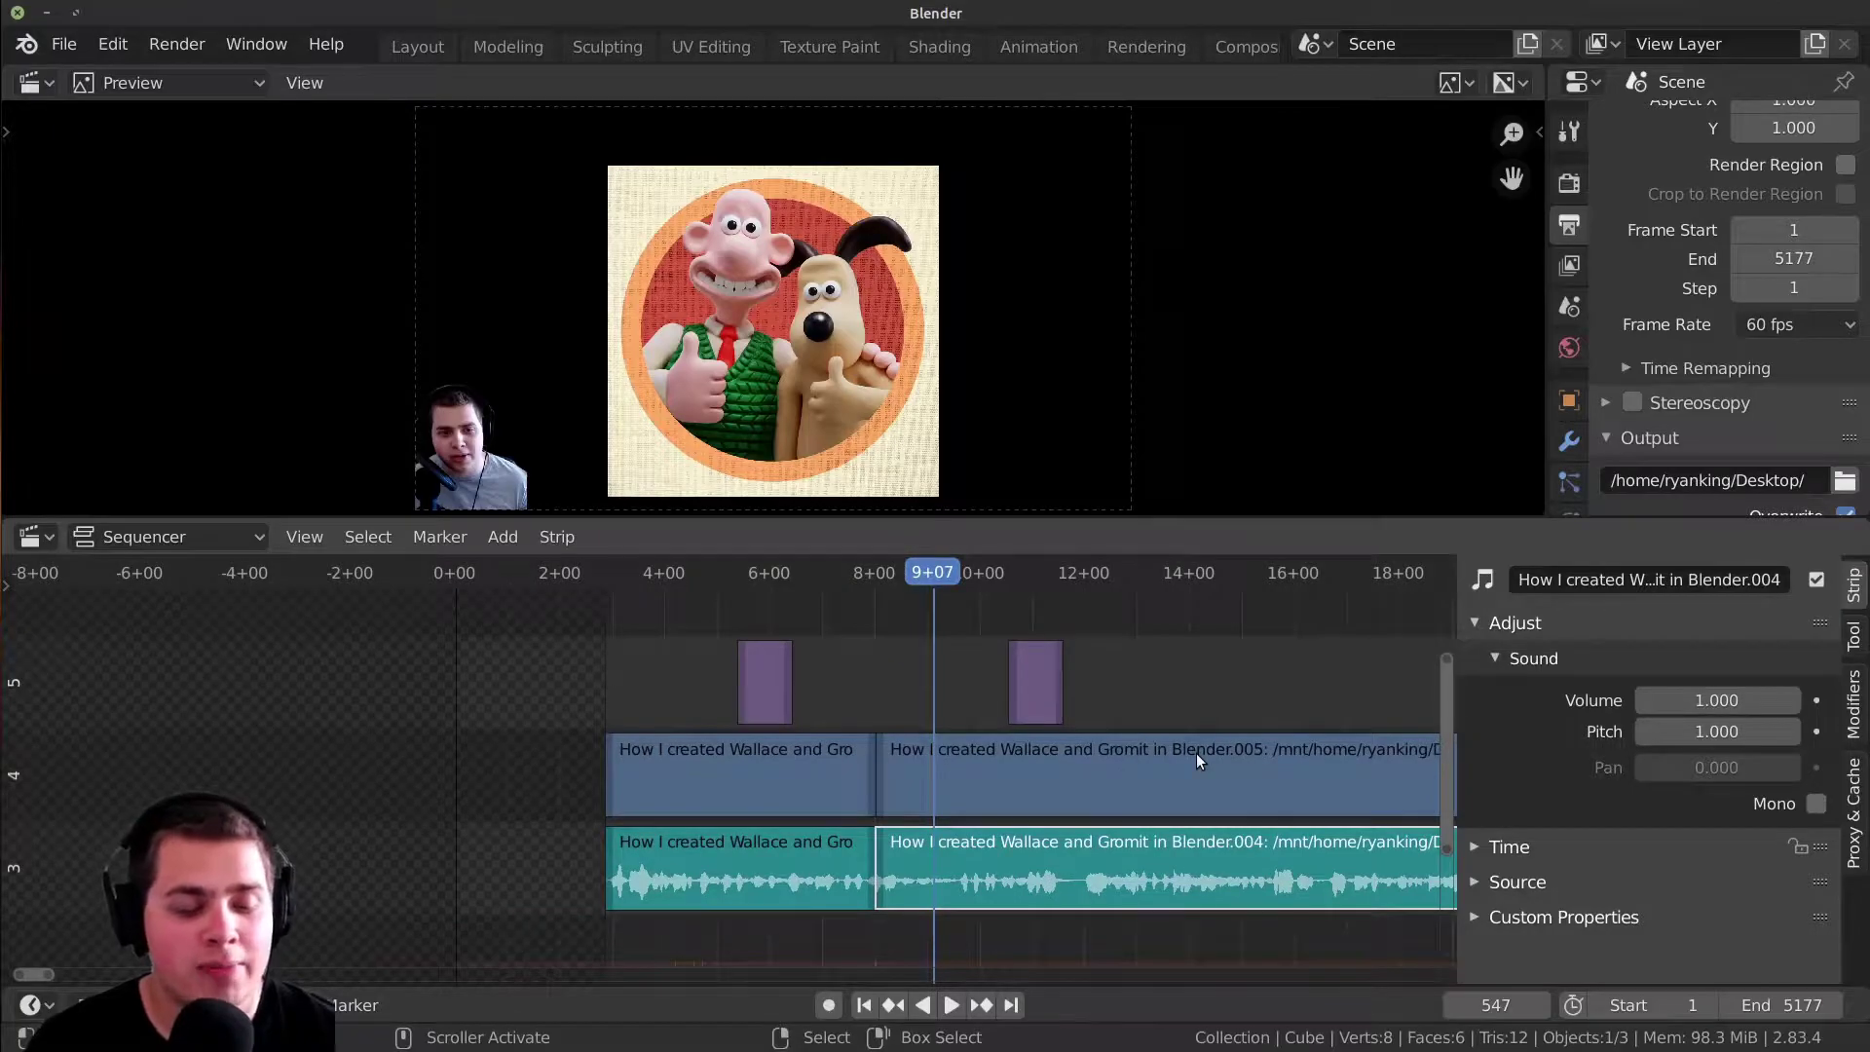
key(ctrl+g)
scroll(1207, 740, down, 1)
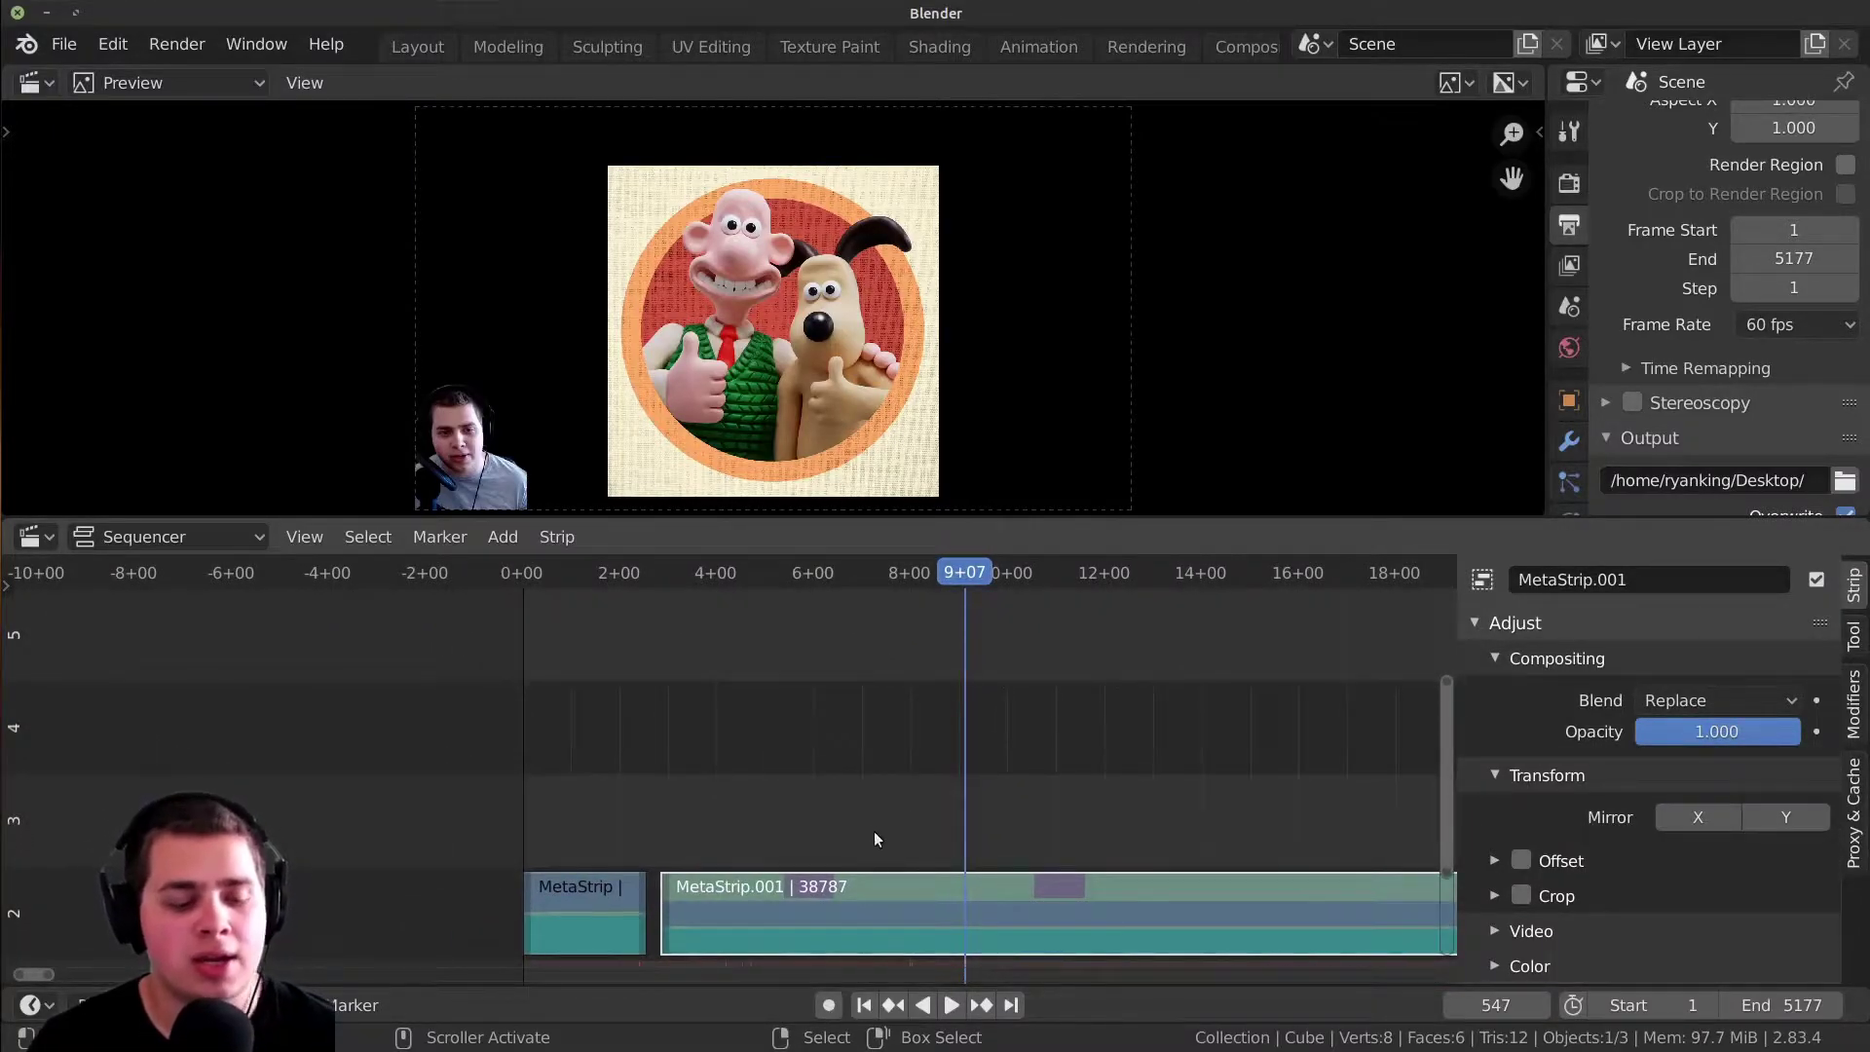
scroll(965, 762, down, 2)
- Enter the first meta strip to view its video and sound strips with the playhead at 1+06, and leave it again
click(599, 888)
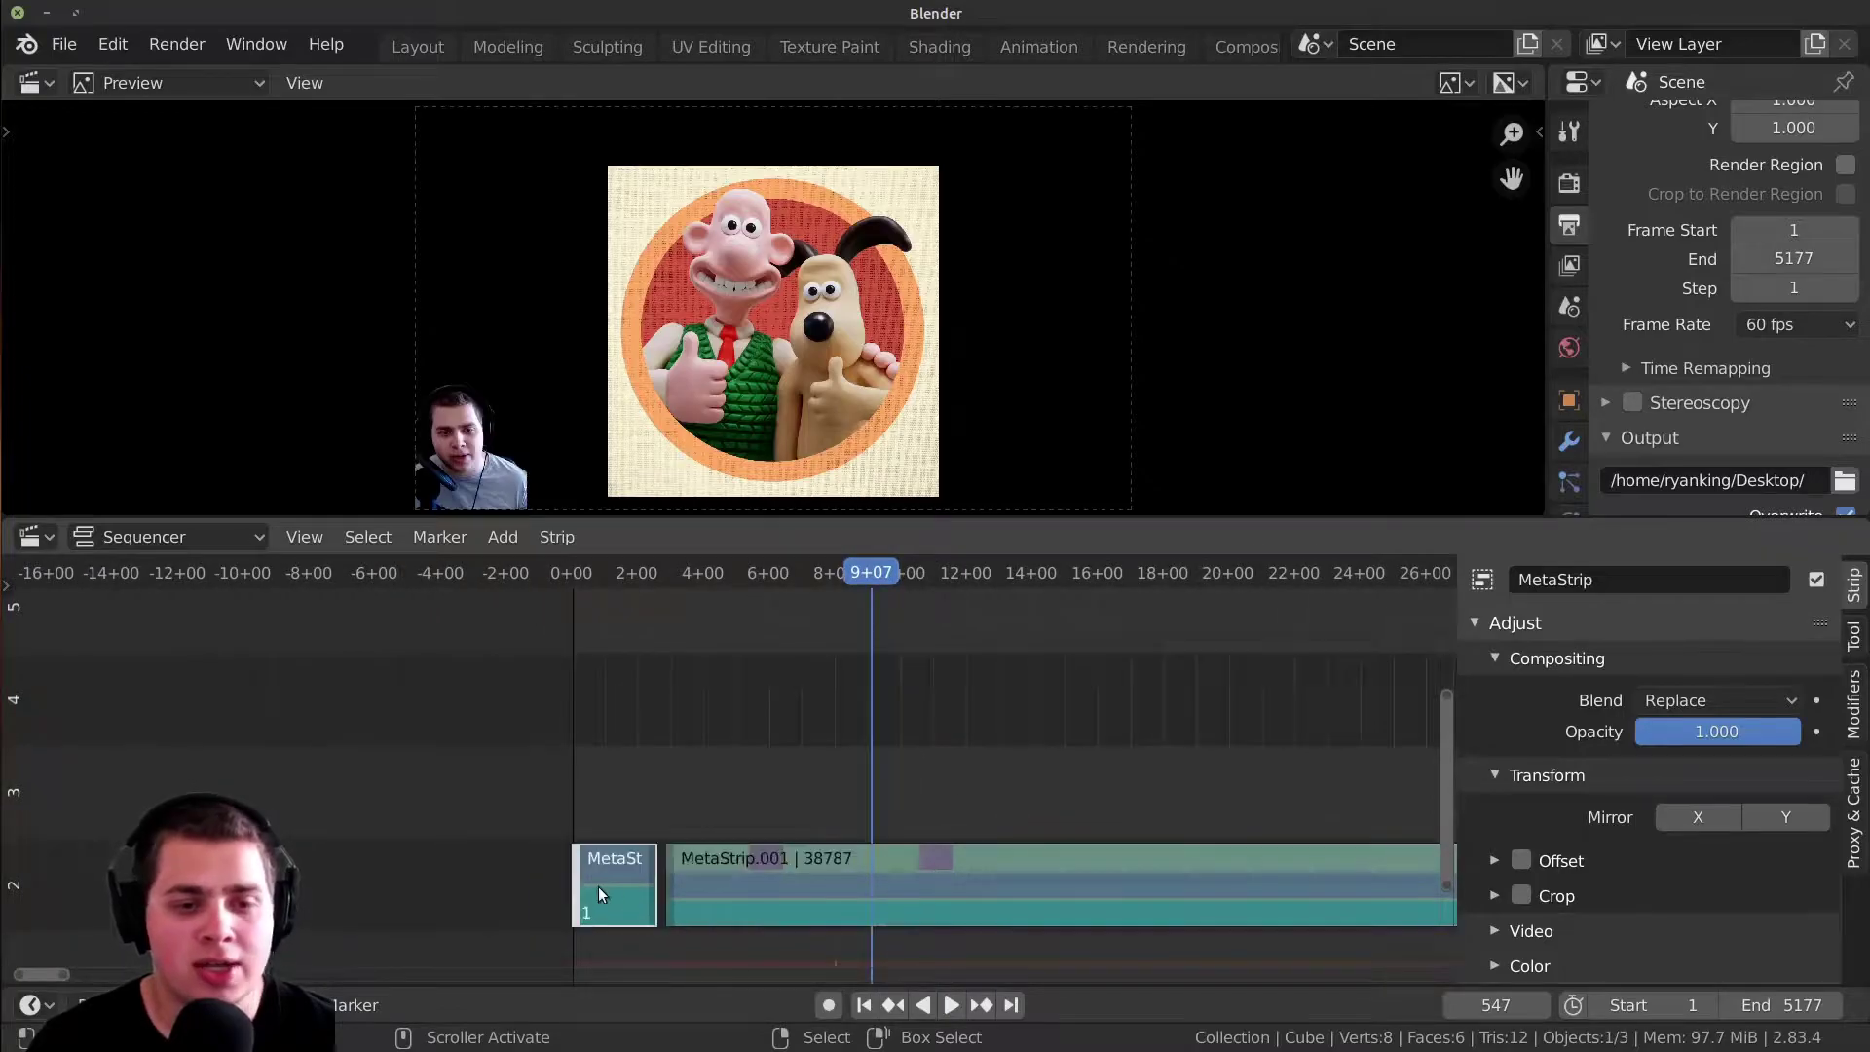
ctrl+scroll(697, 888, left, 2)
key(Tab)
middle_drag(680, 843, 731, 827)
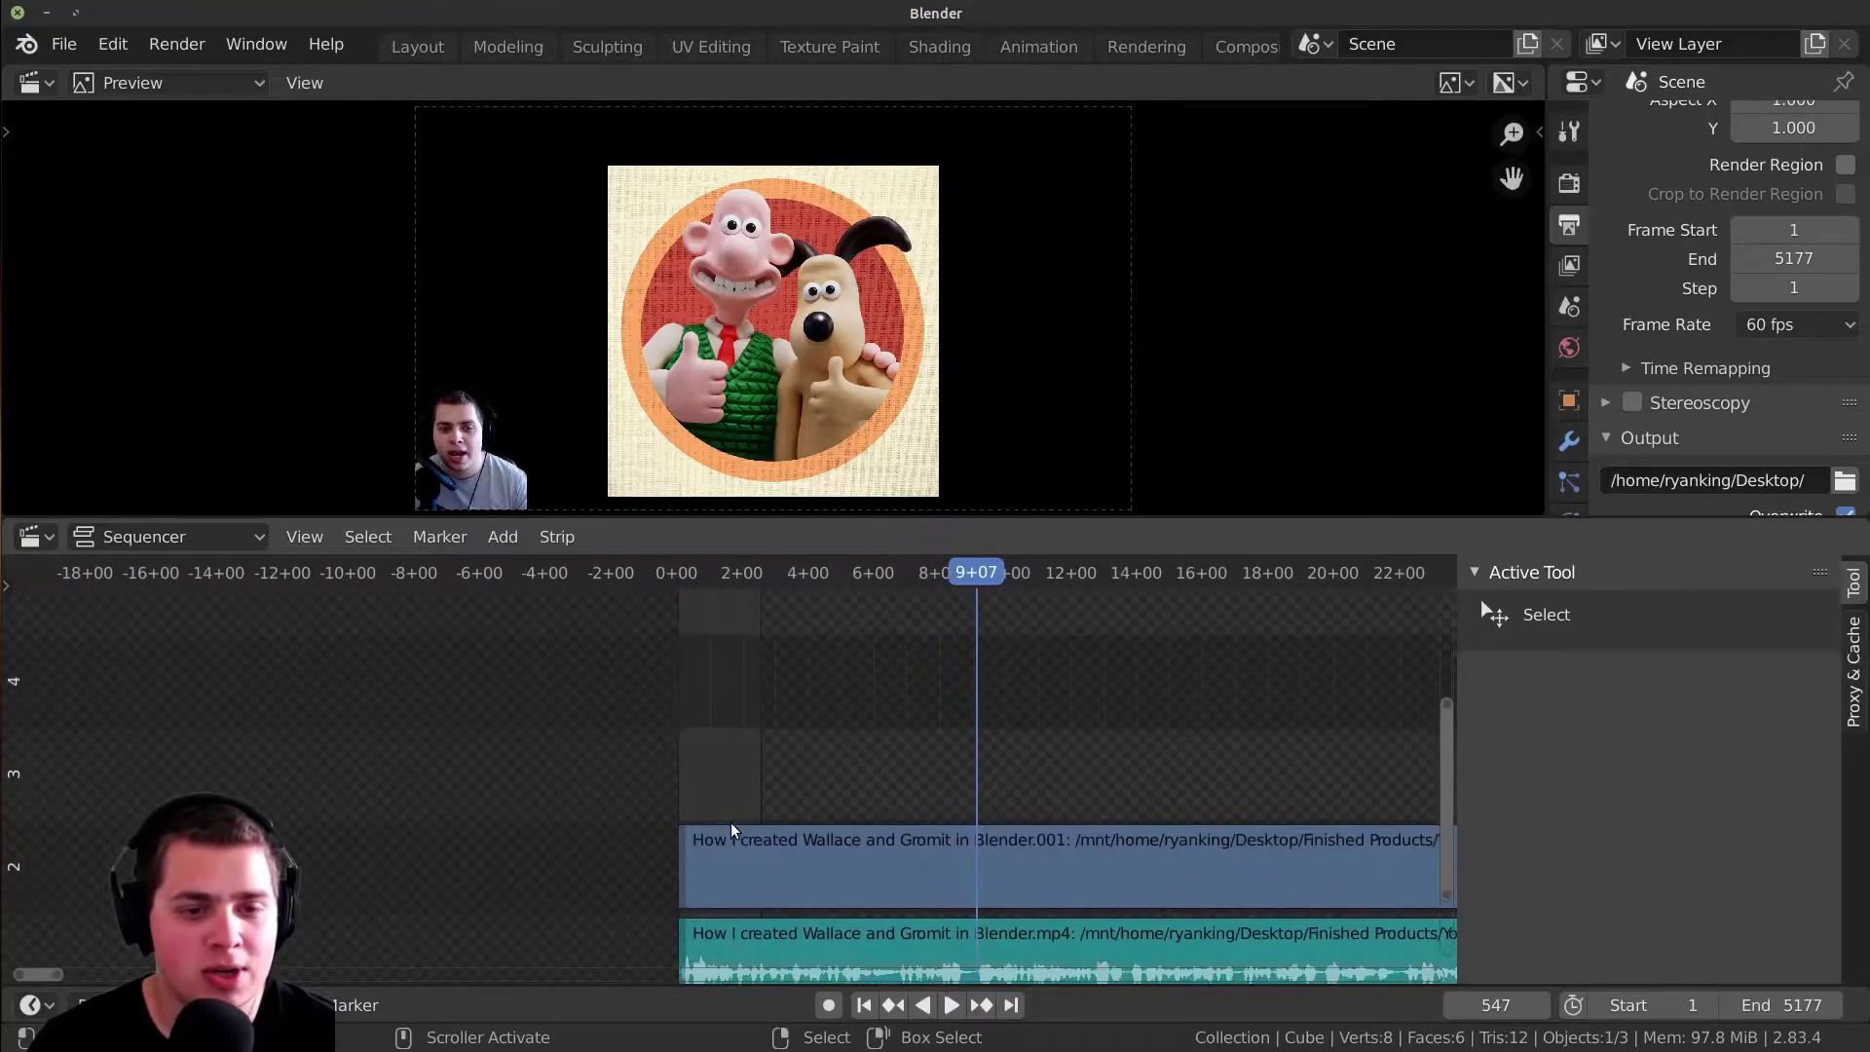
click(713, 828)
scroll(725, 832, down, 1)
key(Tab)
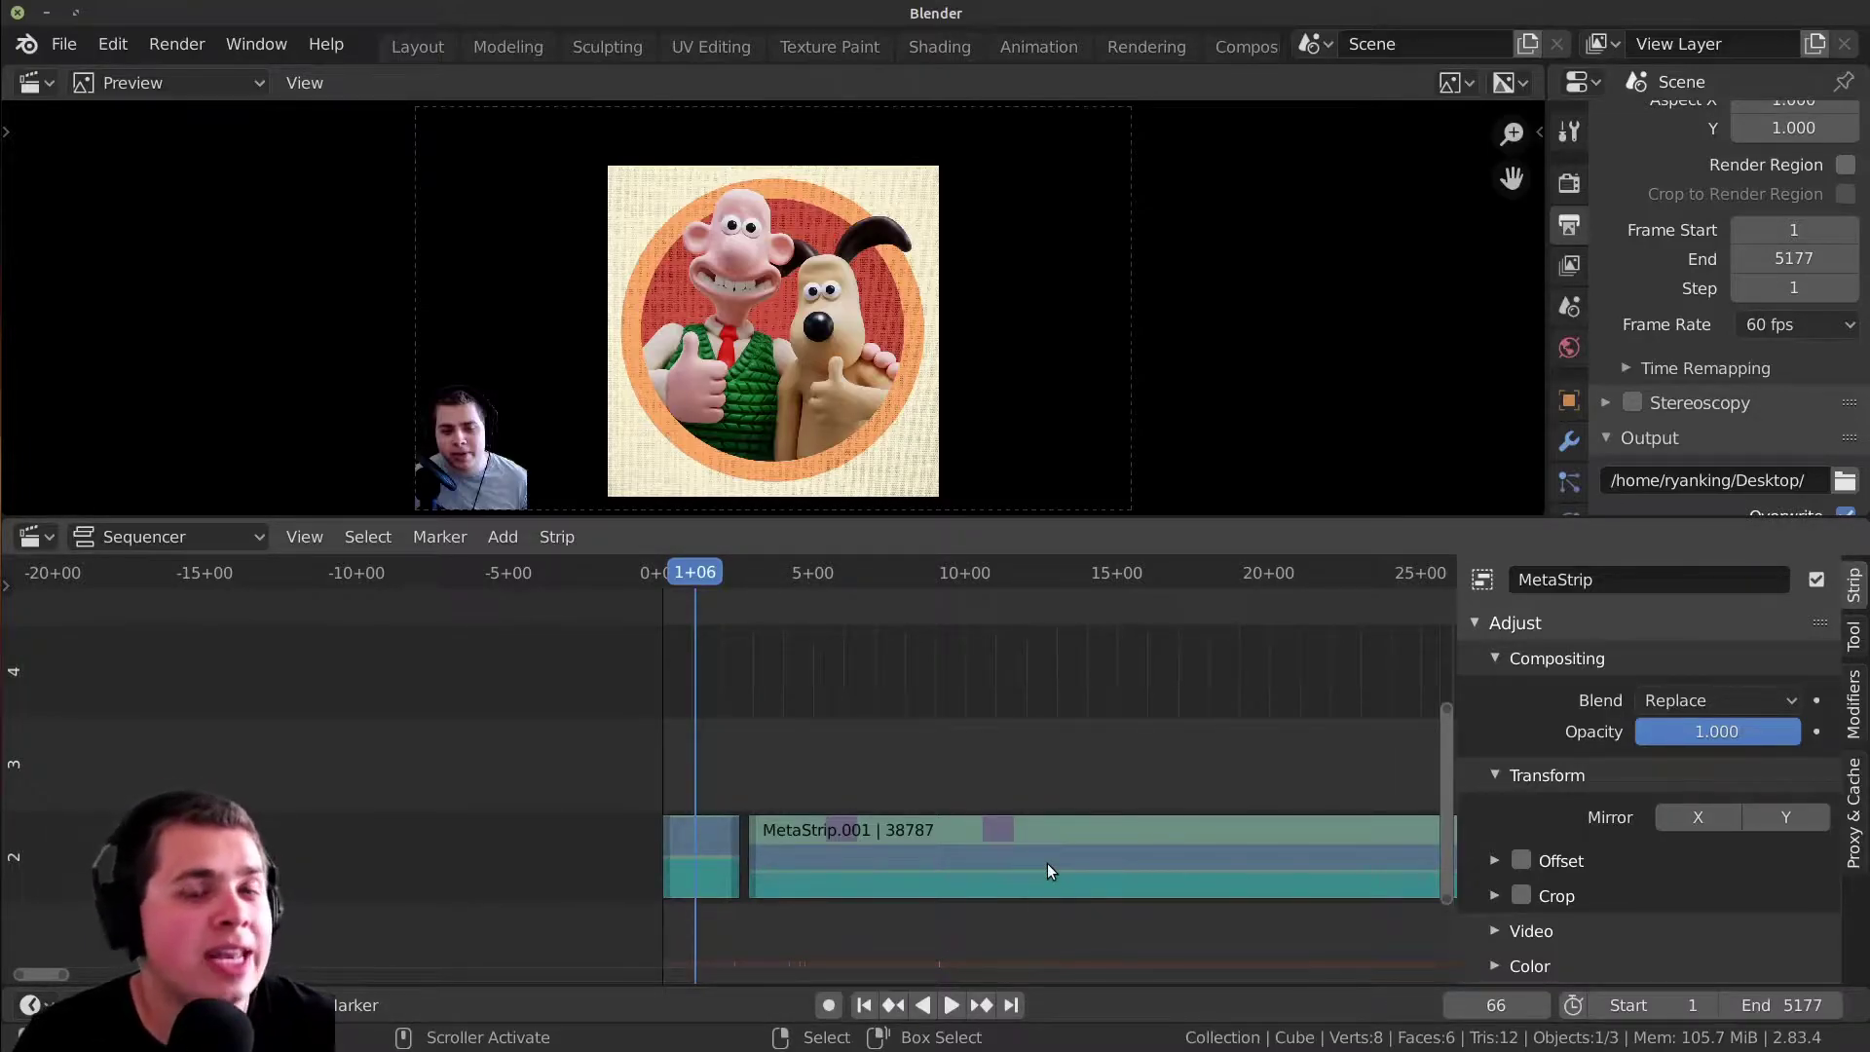
- Enter MetaStrip.001 to view its contents with the playhead at 9+52, and return to the main timeline
right_click(961, 853)
click(962, 853)
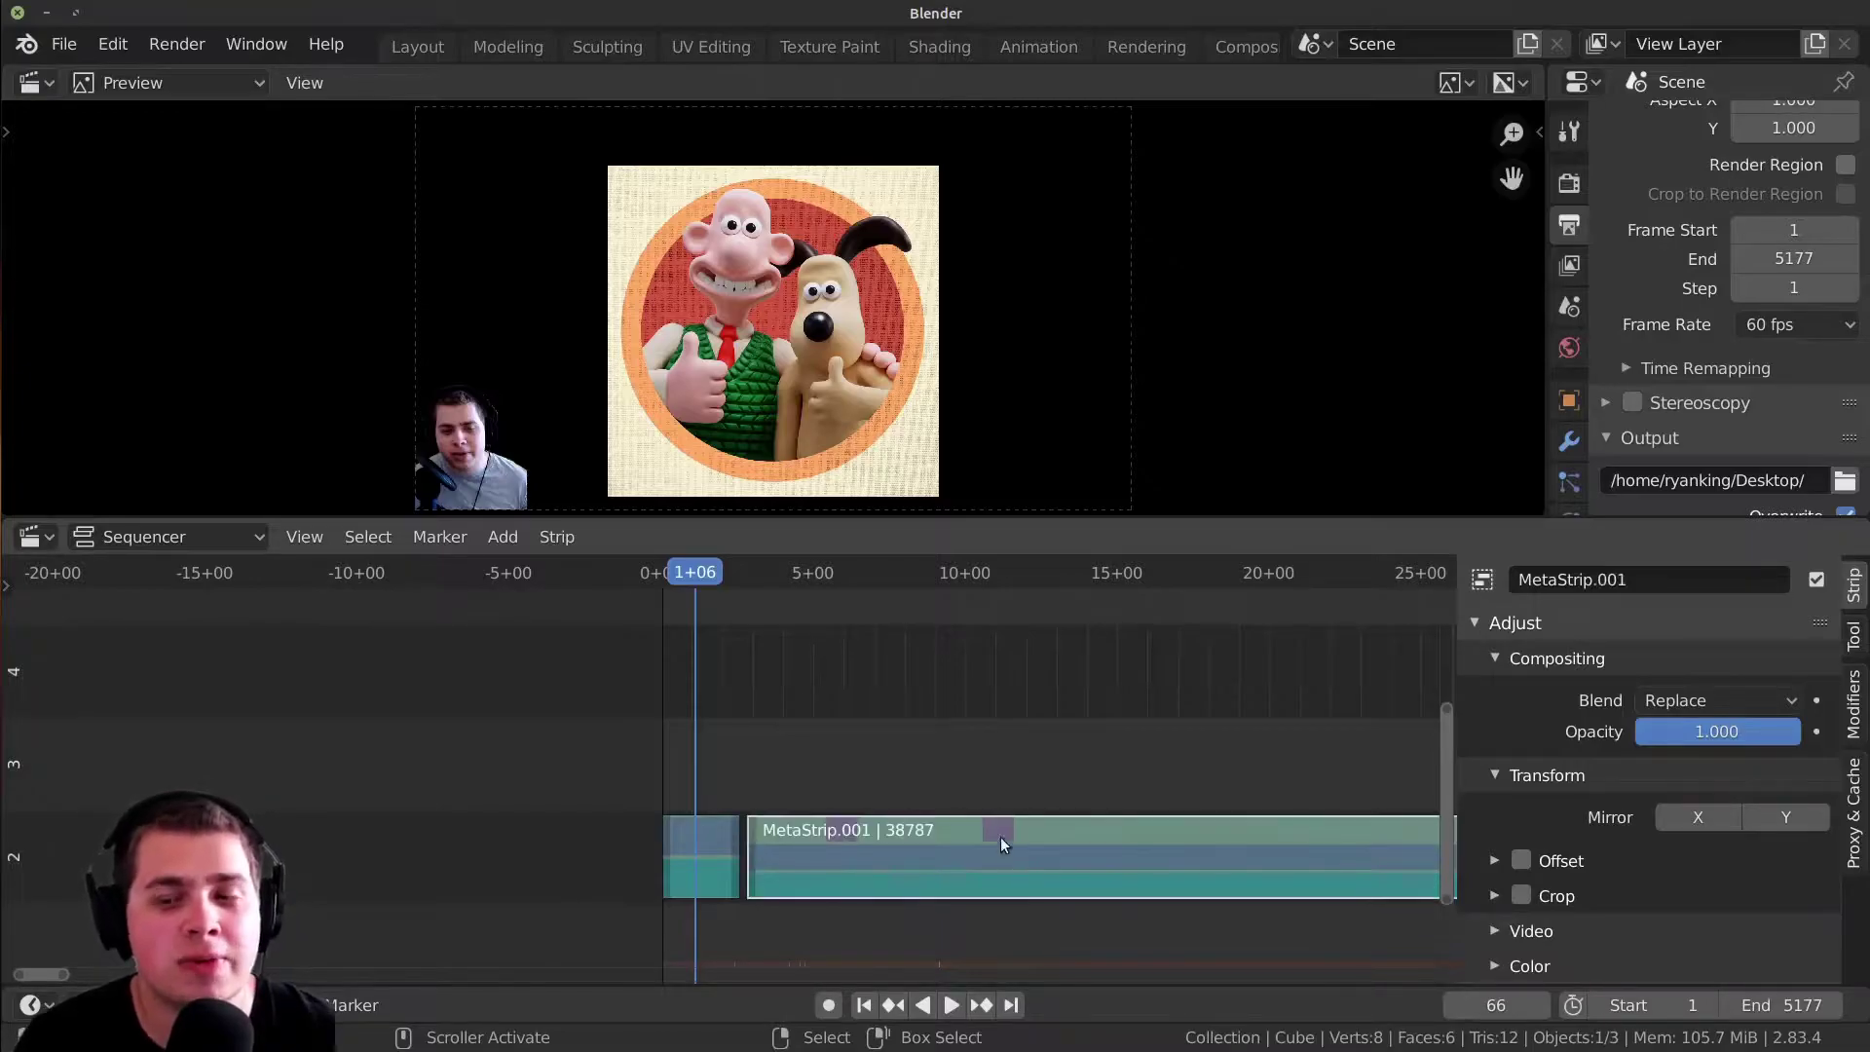
key(Tab)
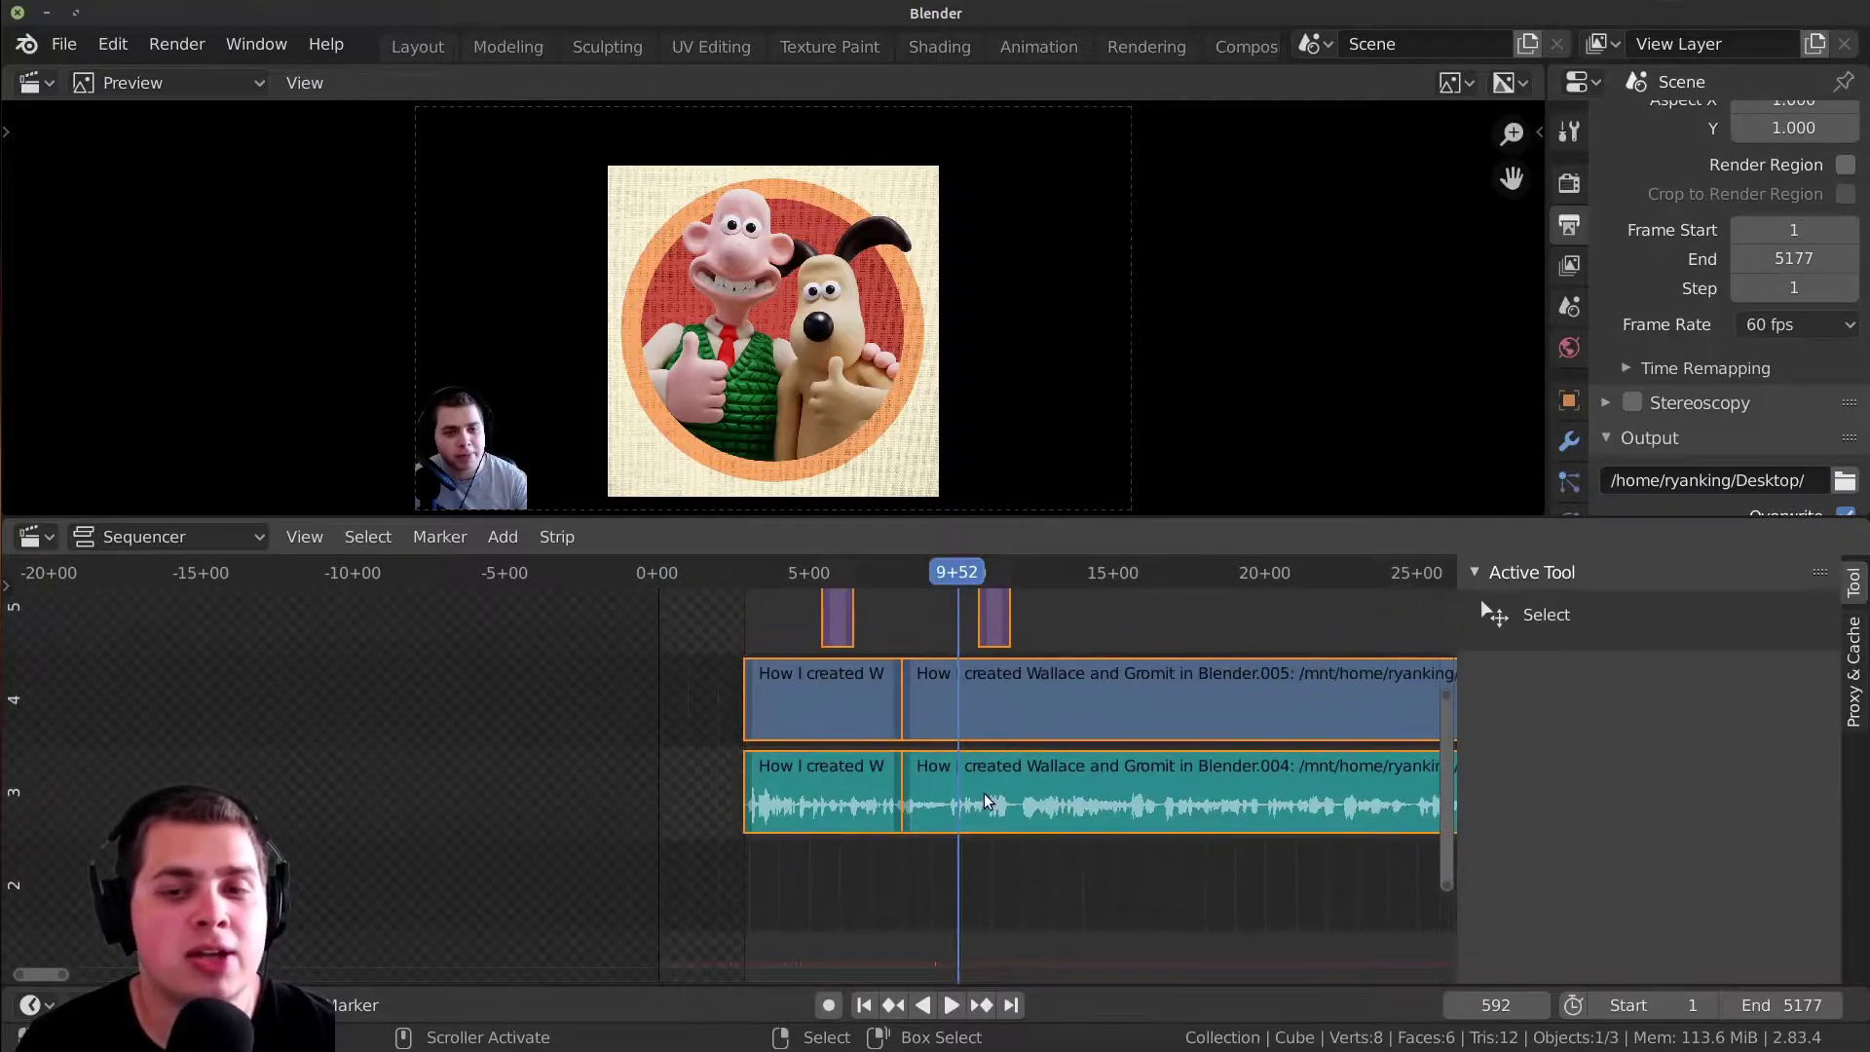
key(Tab)
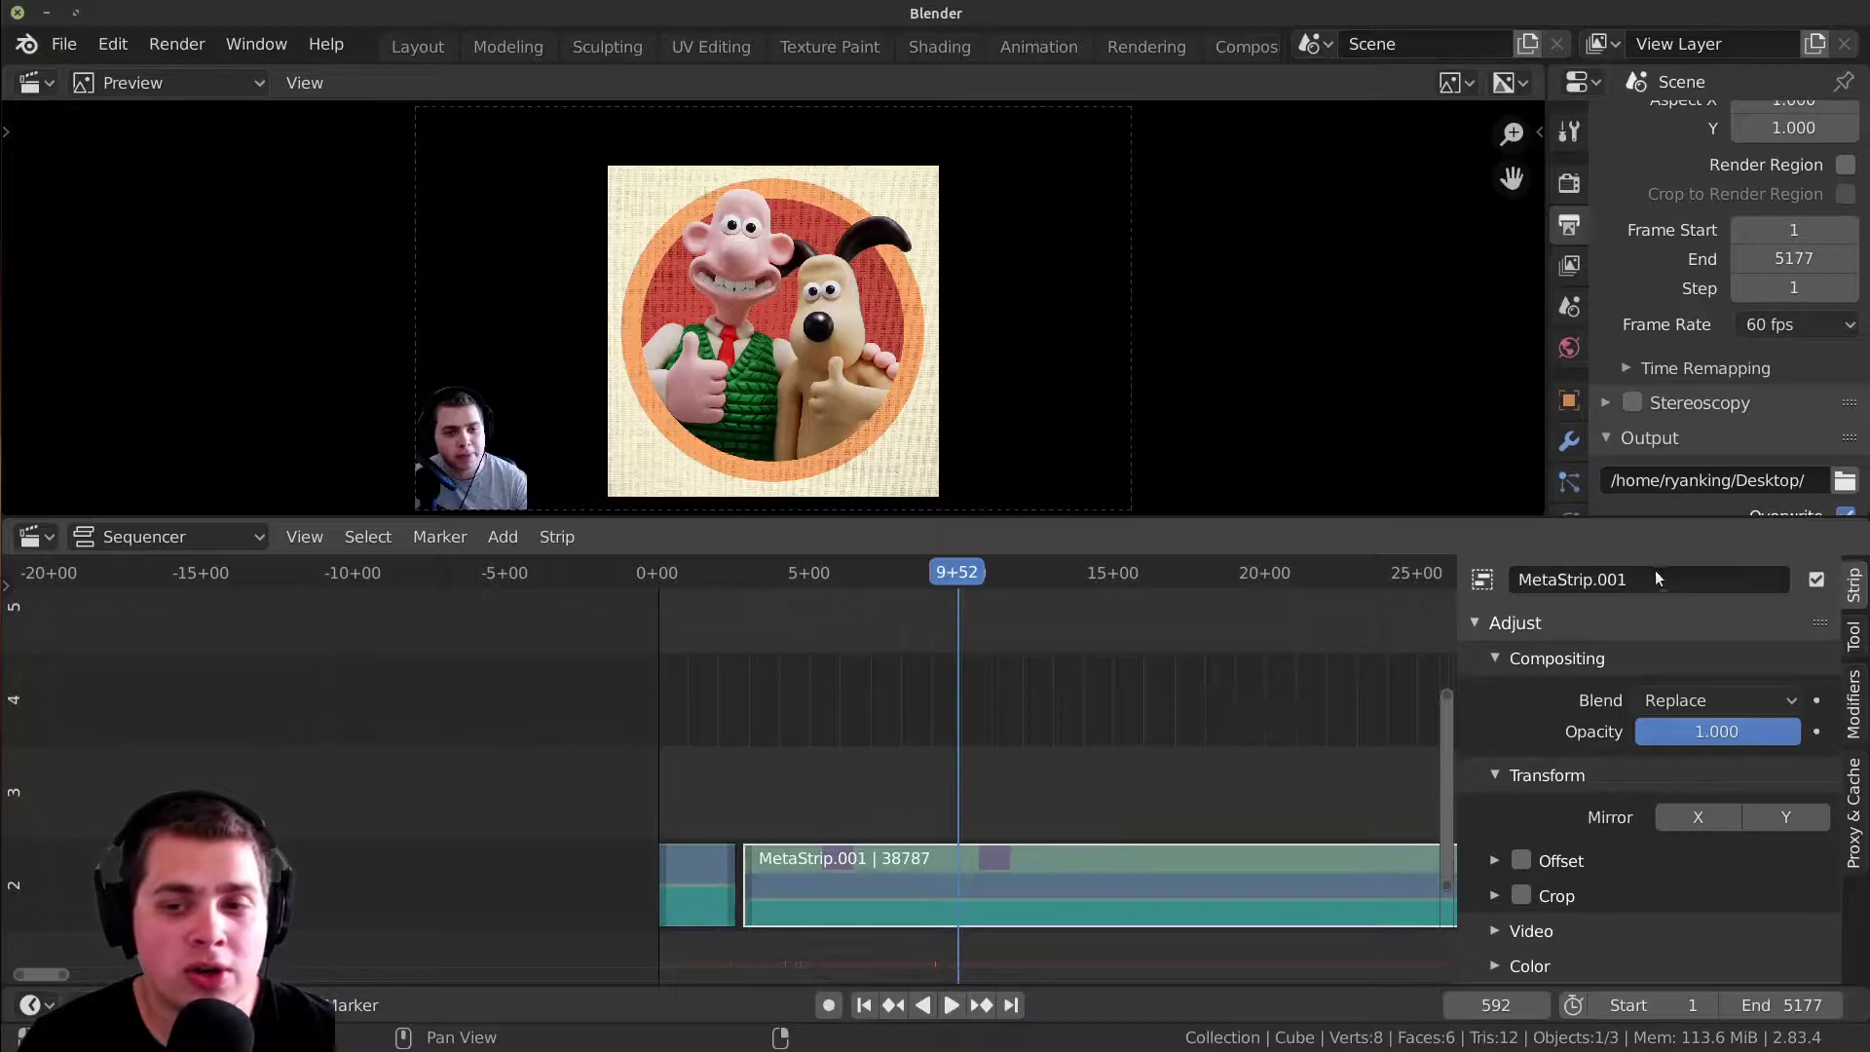
- Rename the MetaStrip.001 strip as Video 2
click(1589, 579)
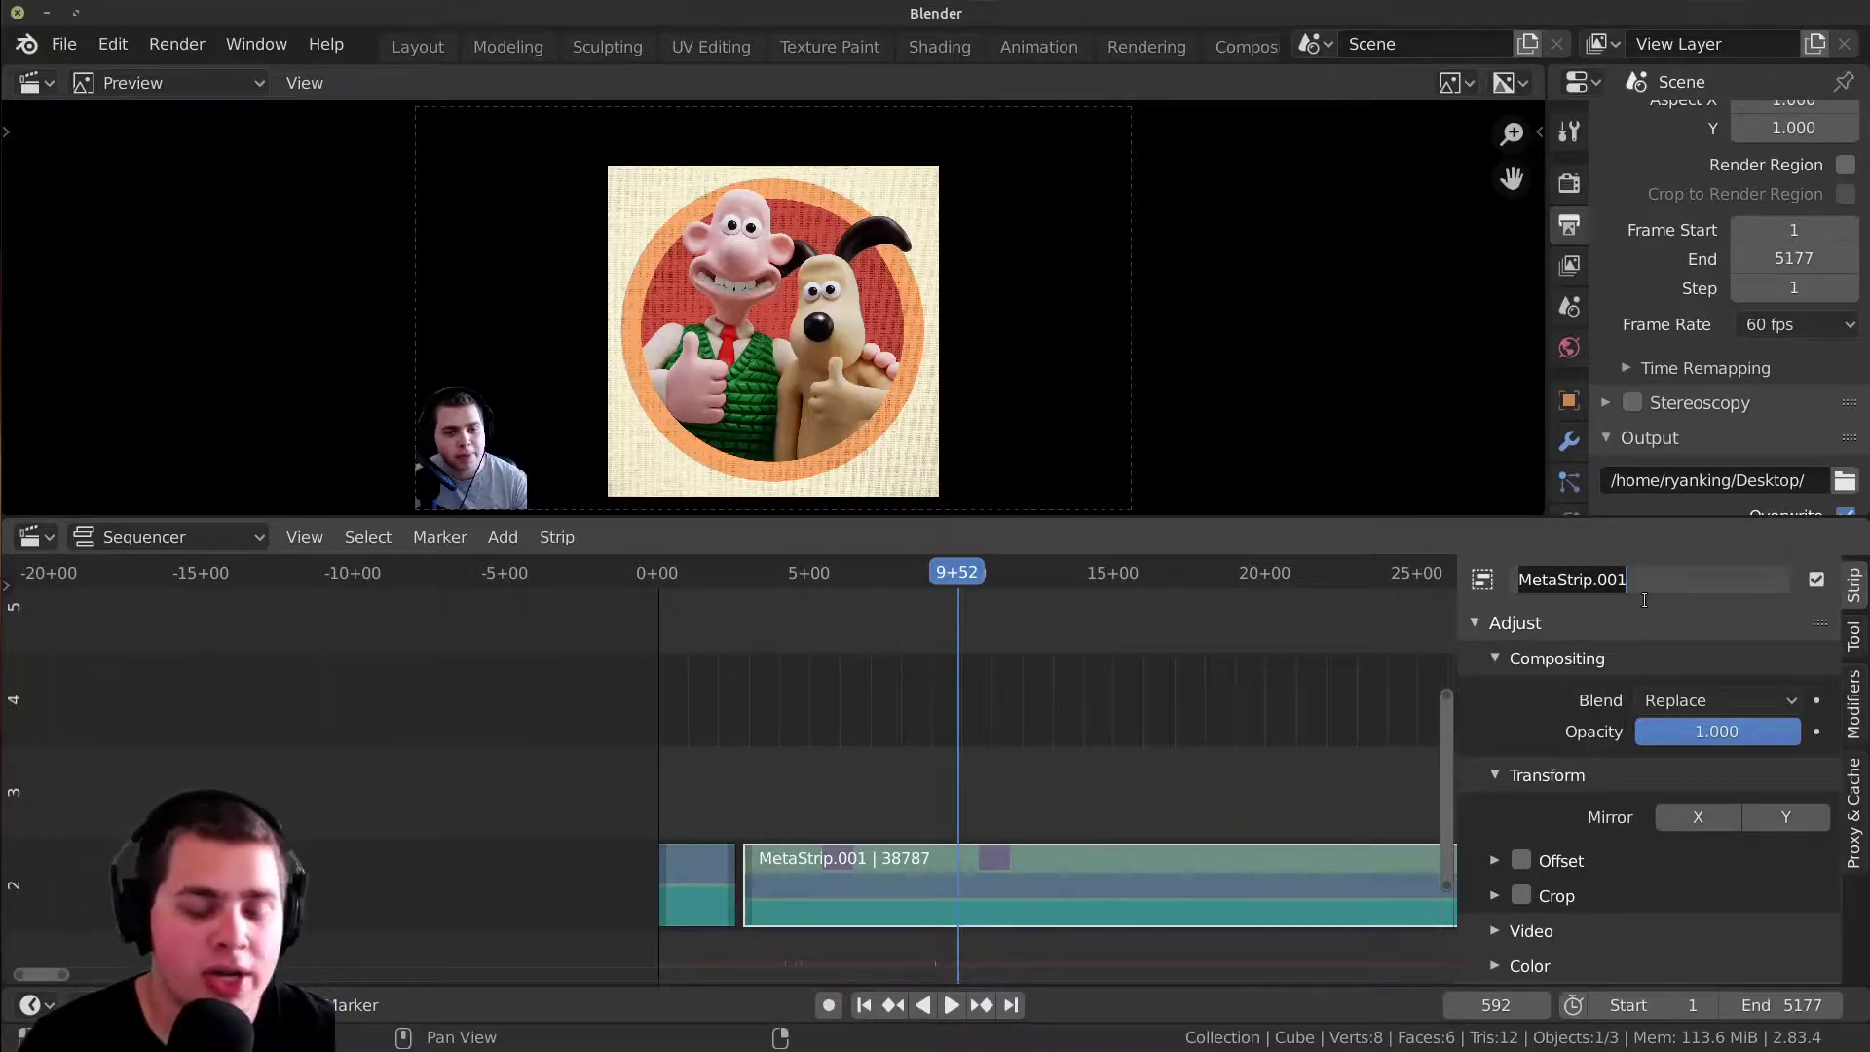
text(Vi)
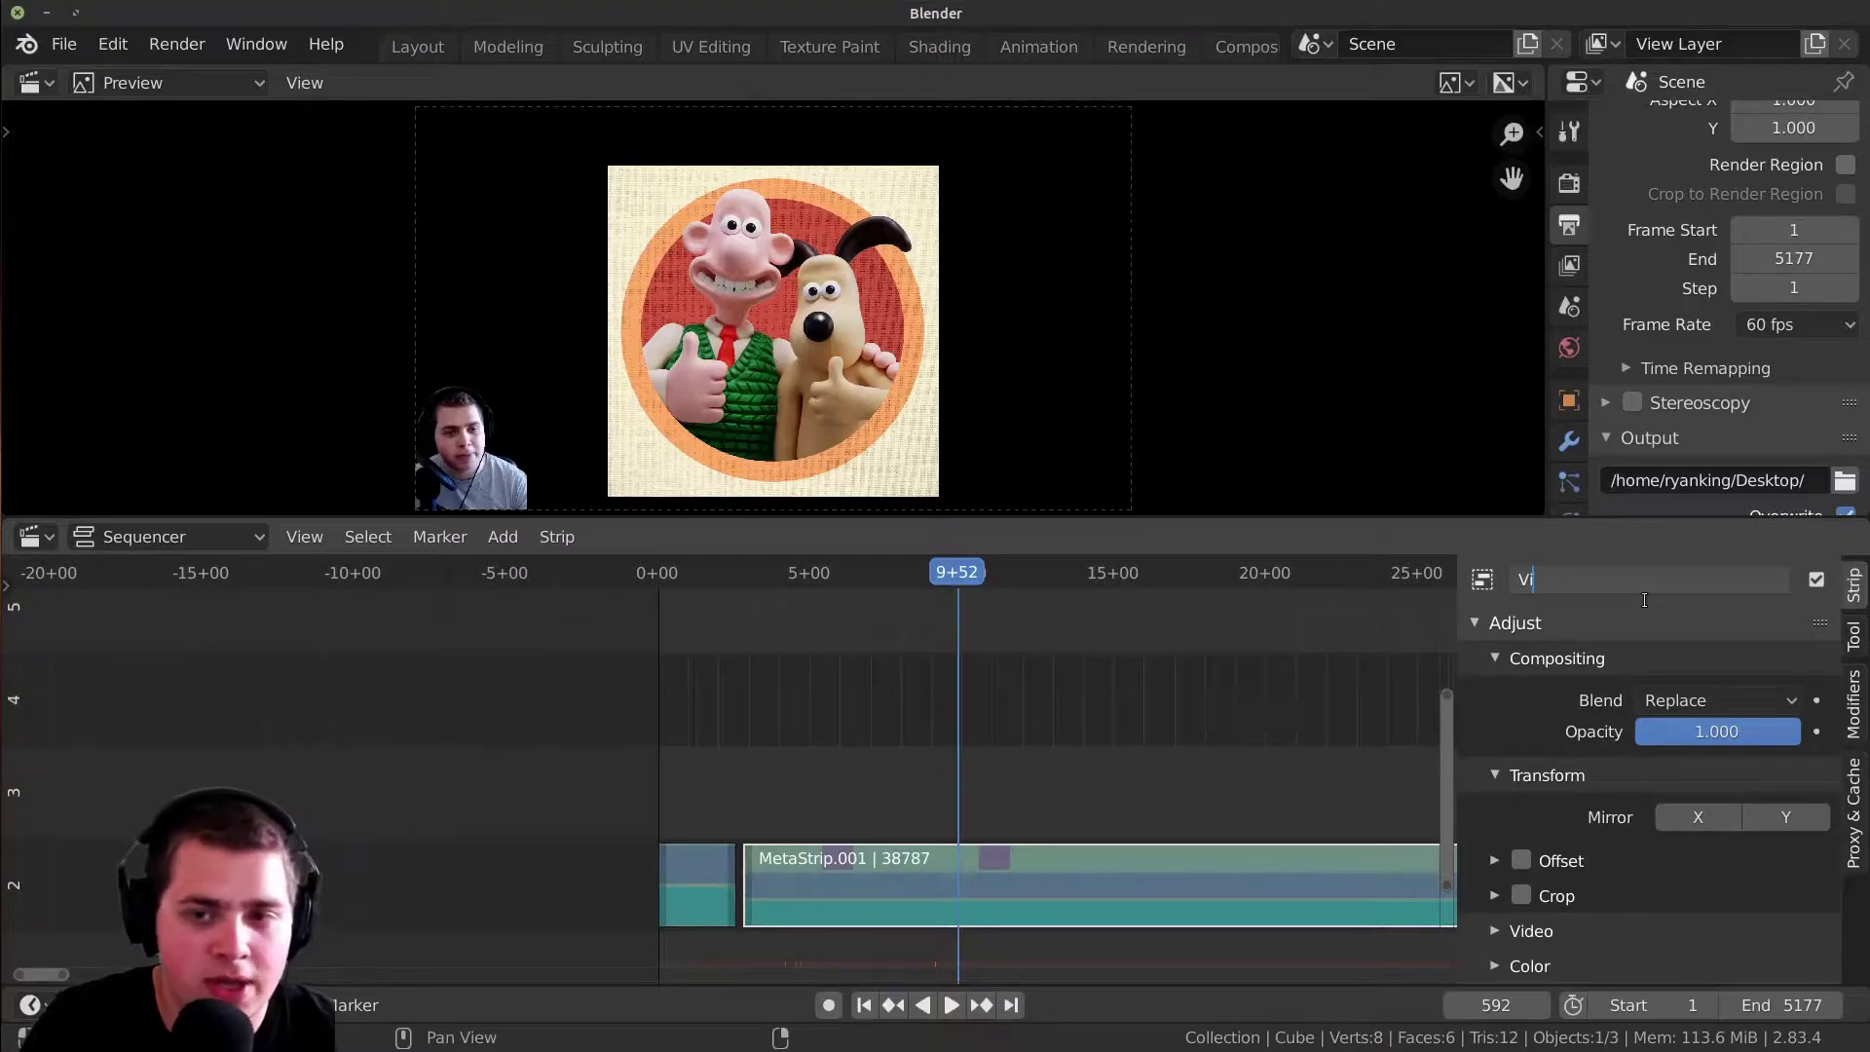
text(deo 2)
key(Return)
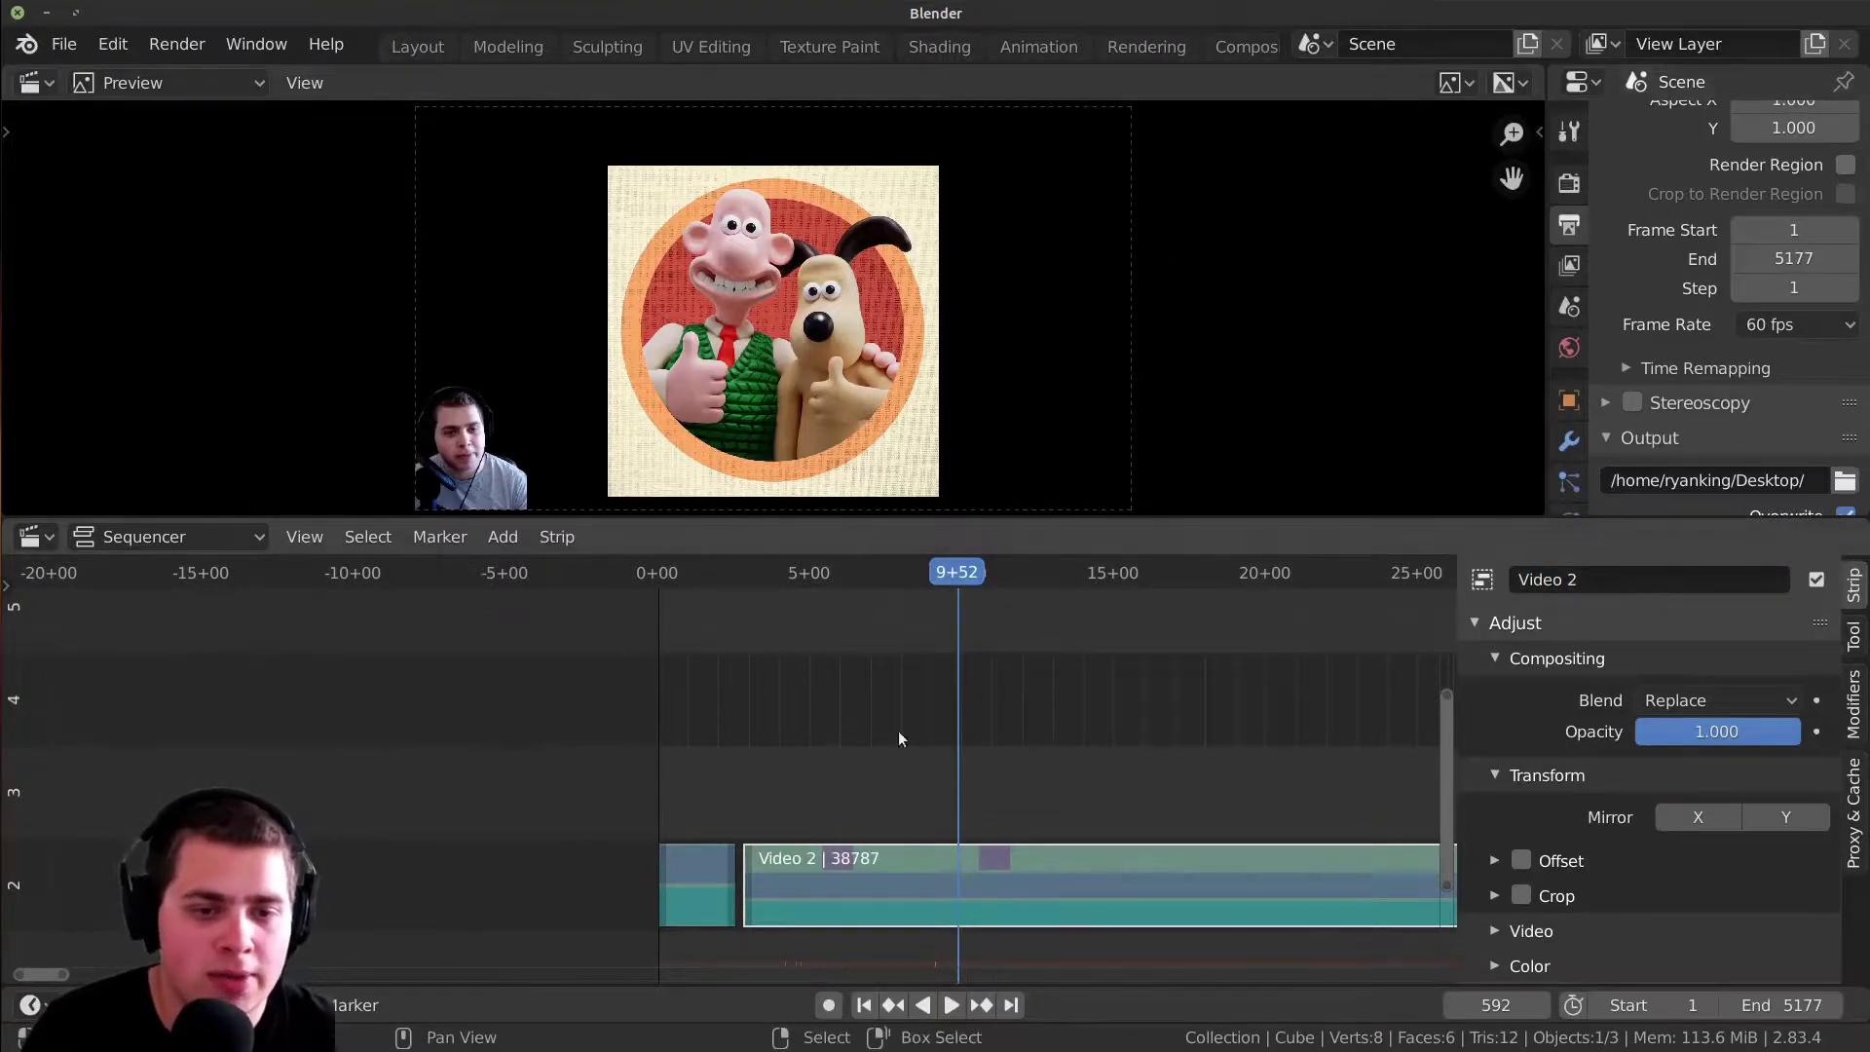
- Rename the first meta strip, at the start of channel 2, as Video 1
click(682, 867)
click(1602, 582)
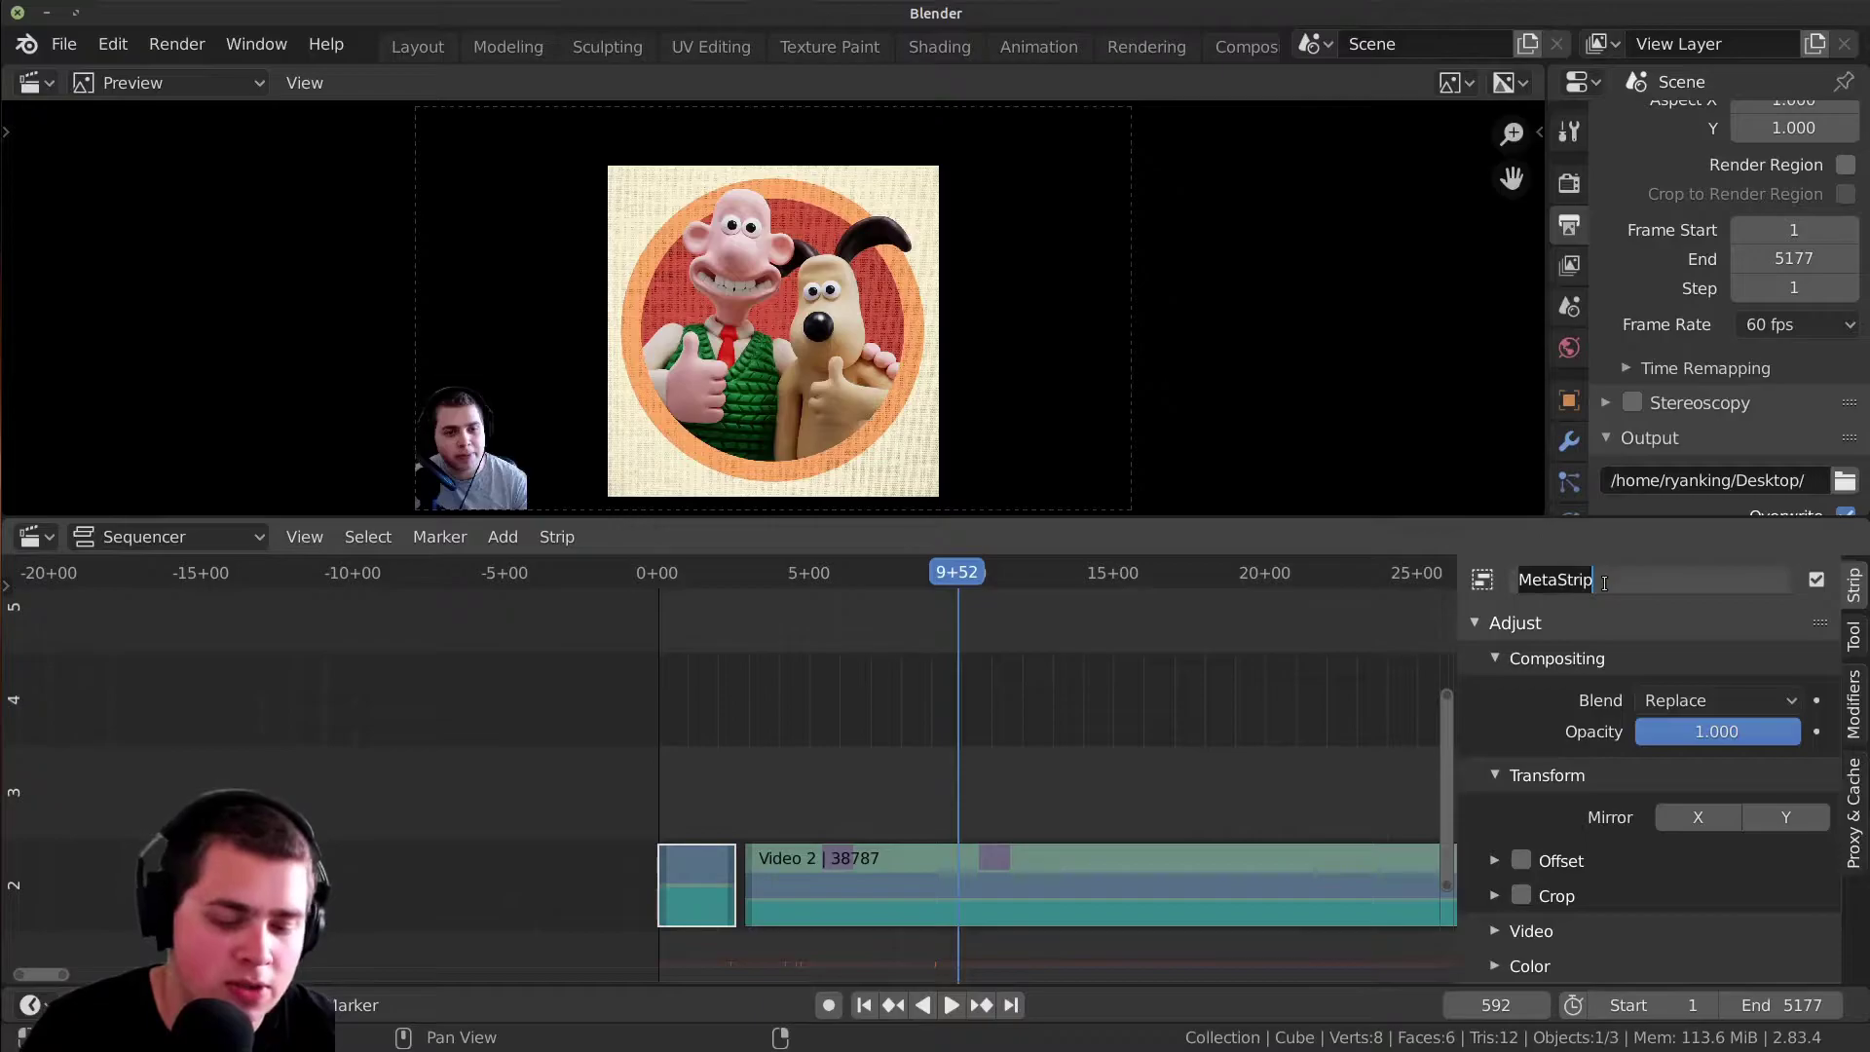
text(Video 1)
key(Return)
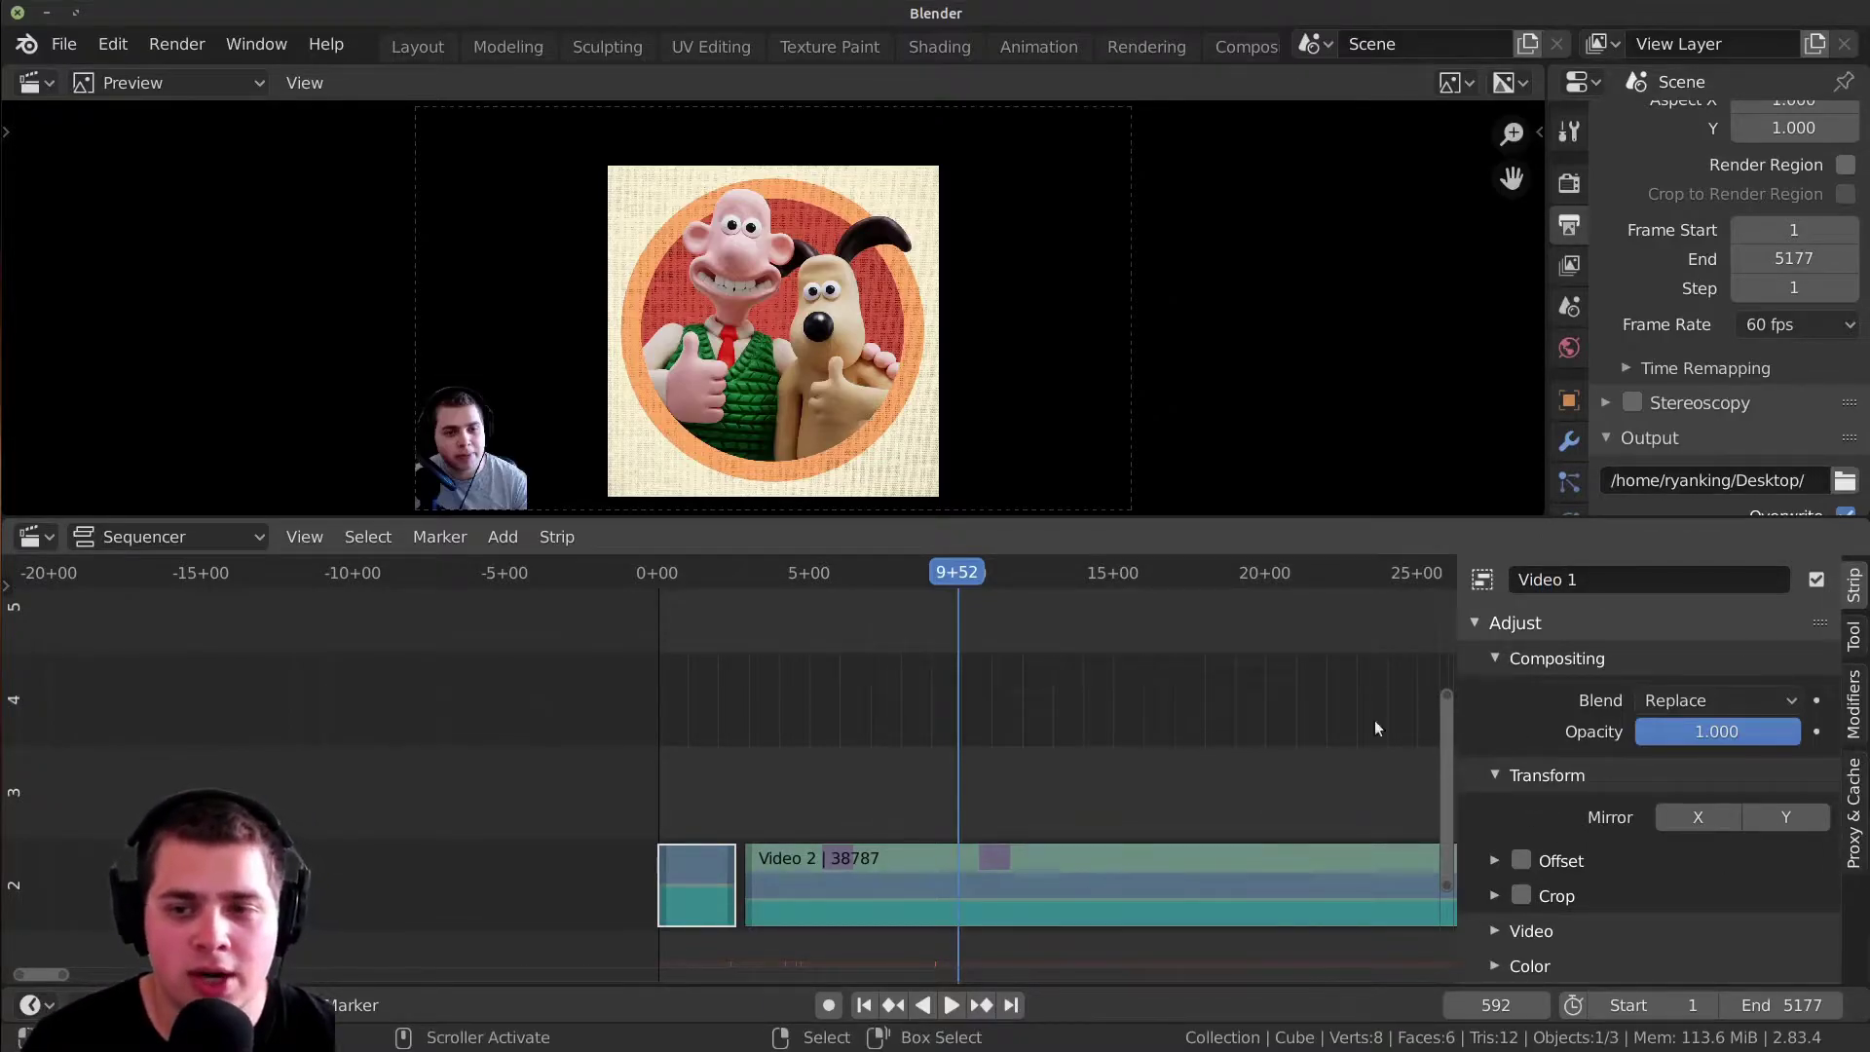
- Examine the two renamed meta strips on channel 2 up close, with the strip properties hidden and shown again
key(n)
drag(1860, 582, 1470, 701)
key(n)
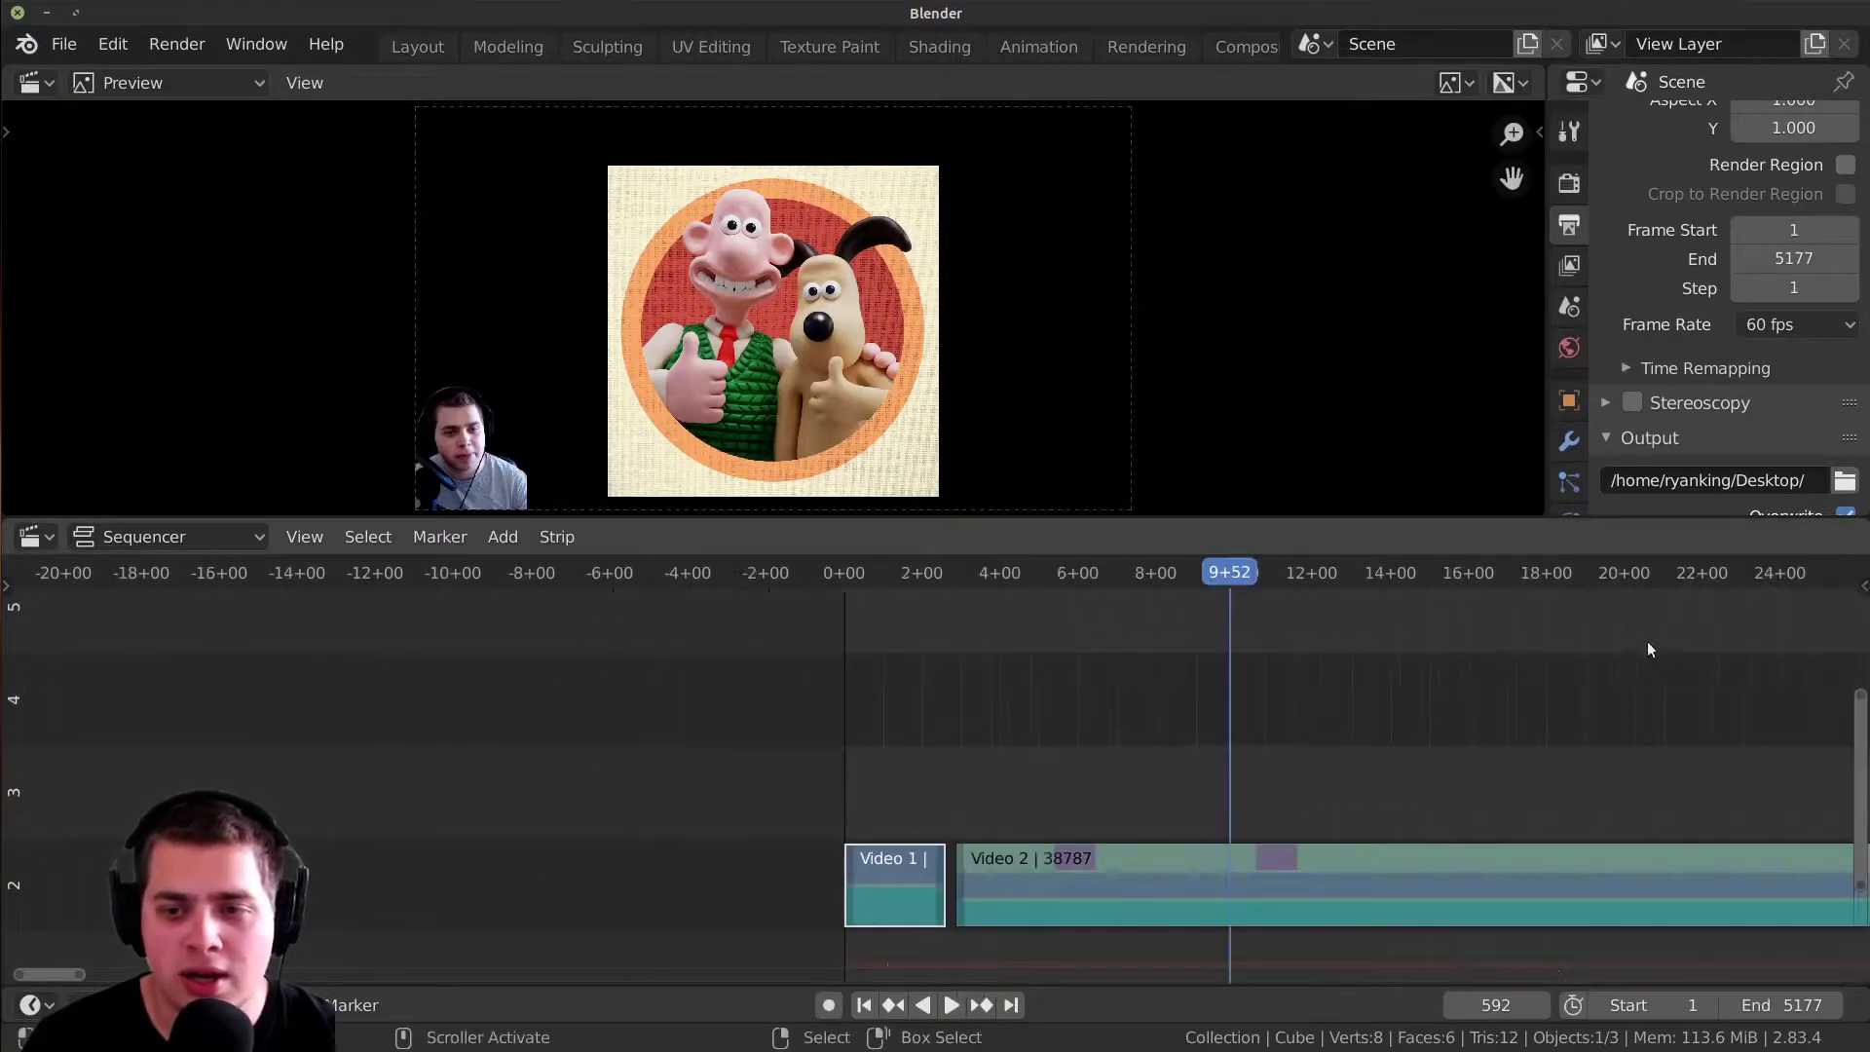
key(n)
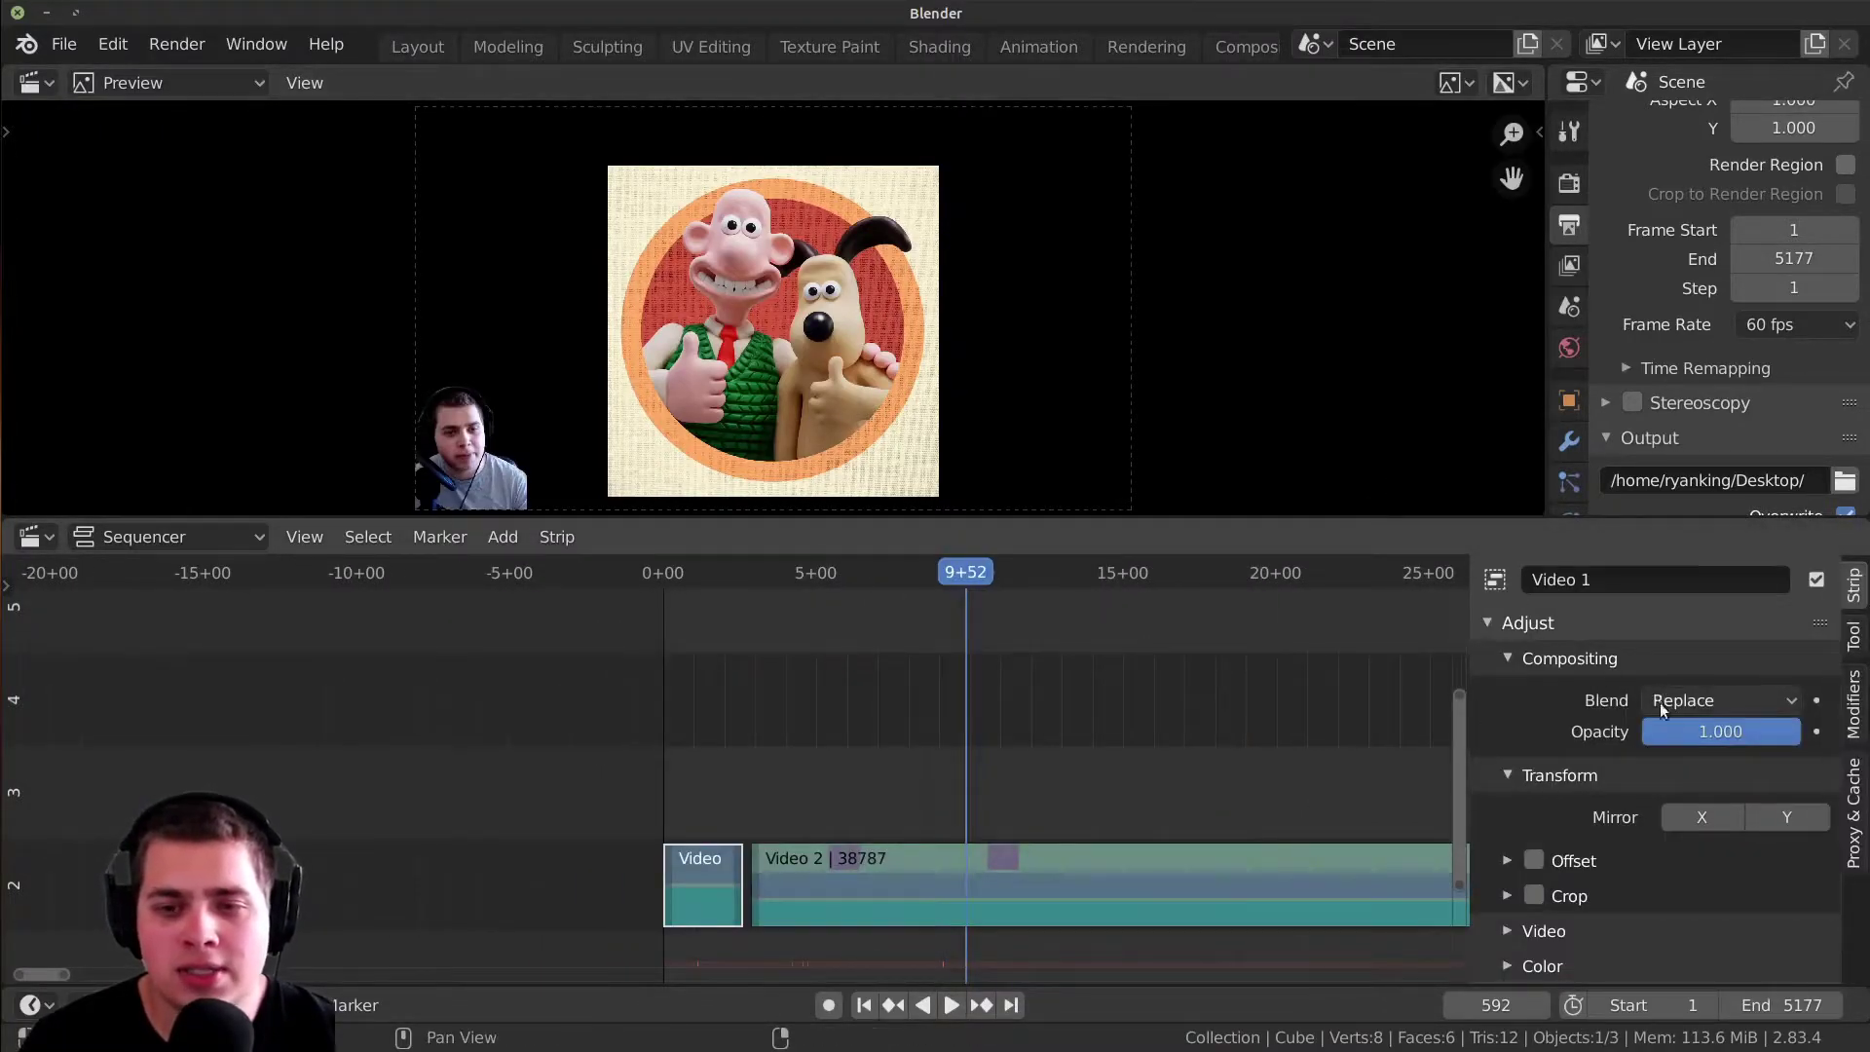
scroll(744, 855, up, 1)
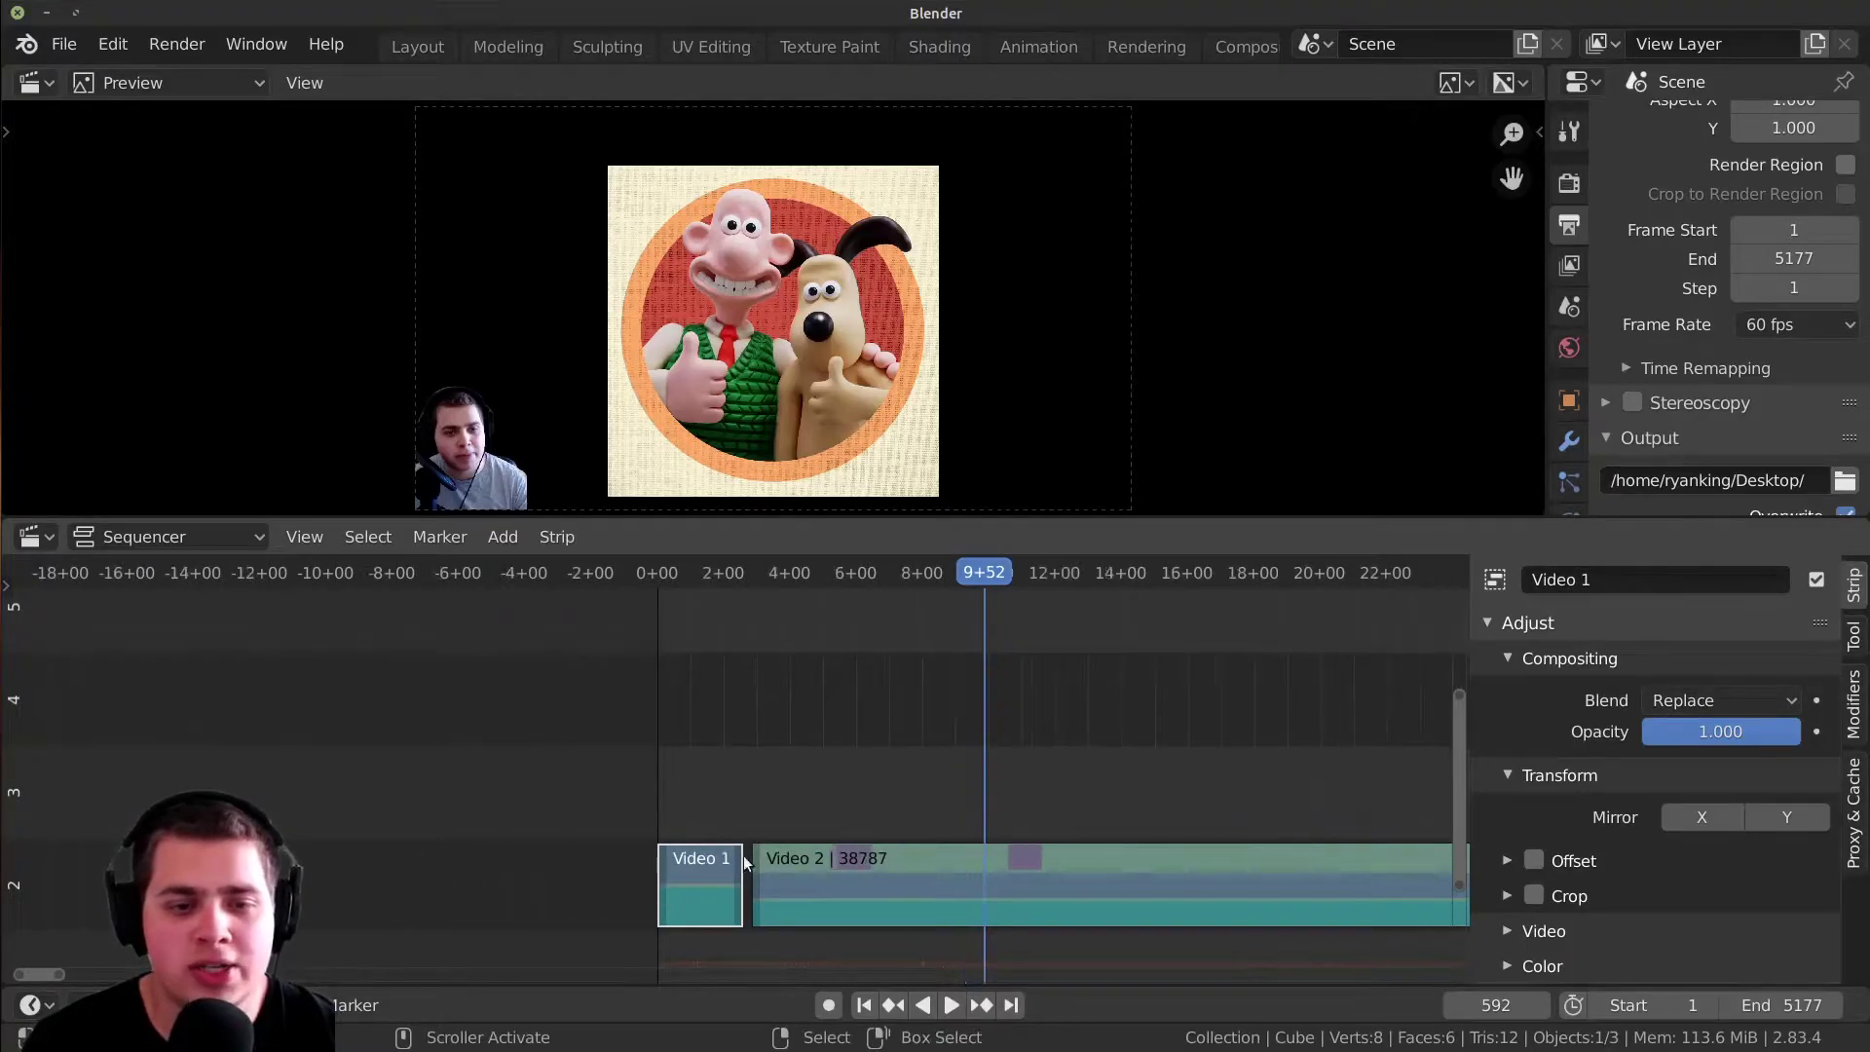
scroll(876, 877, up, 2)
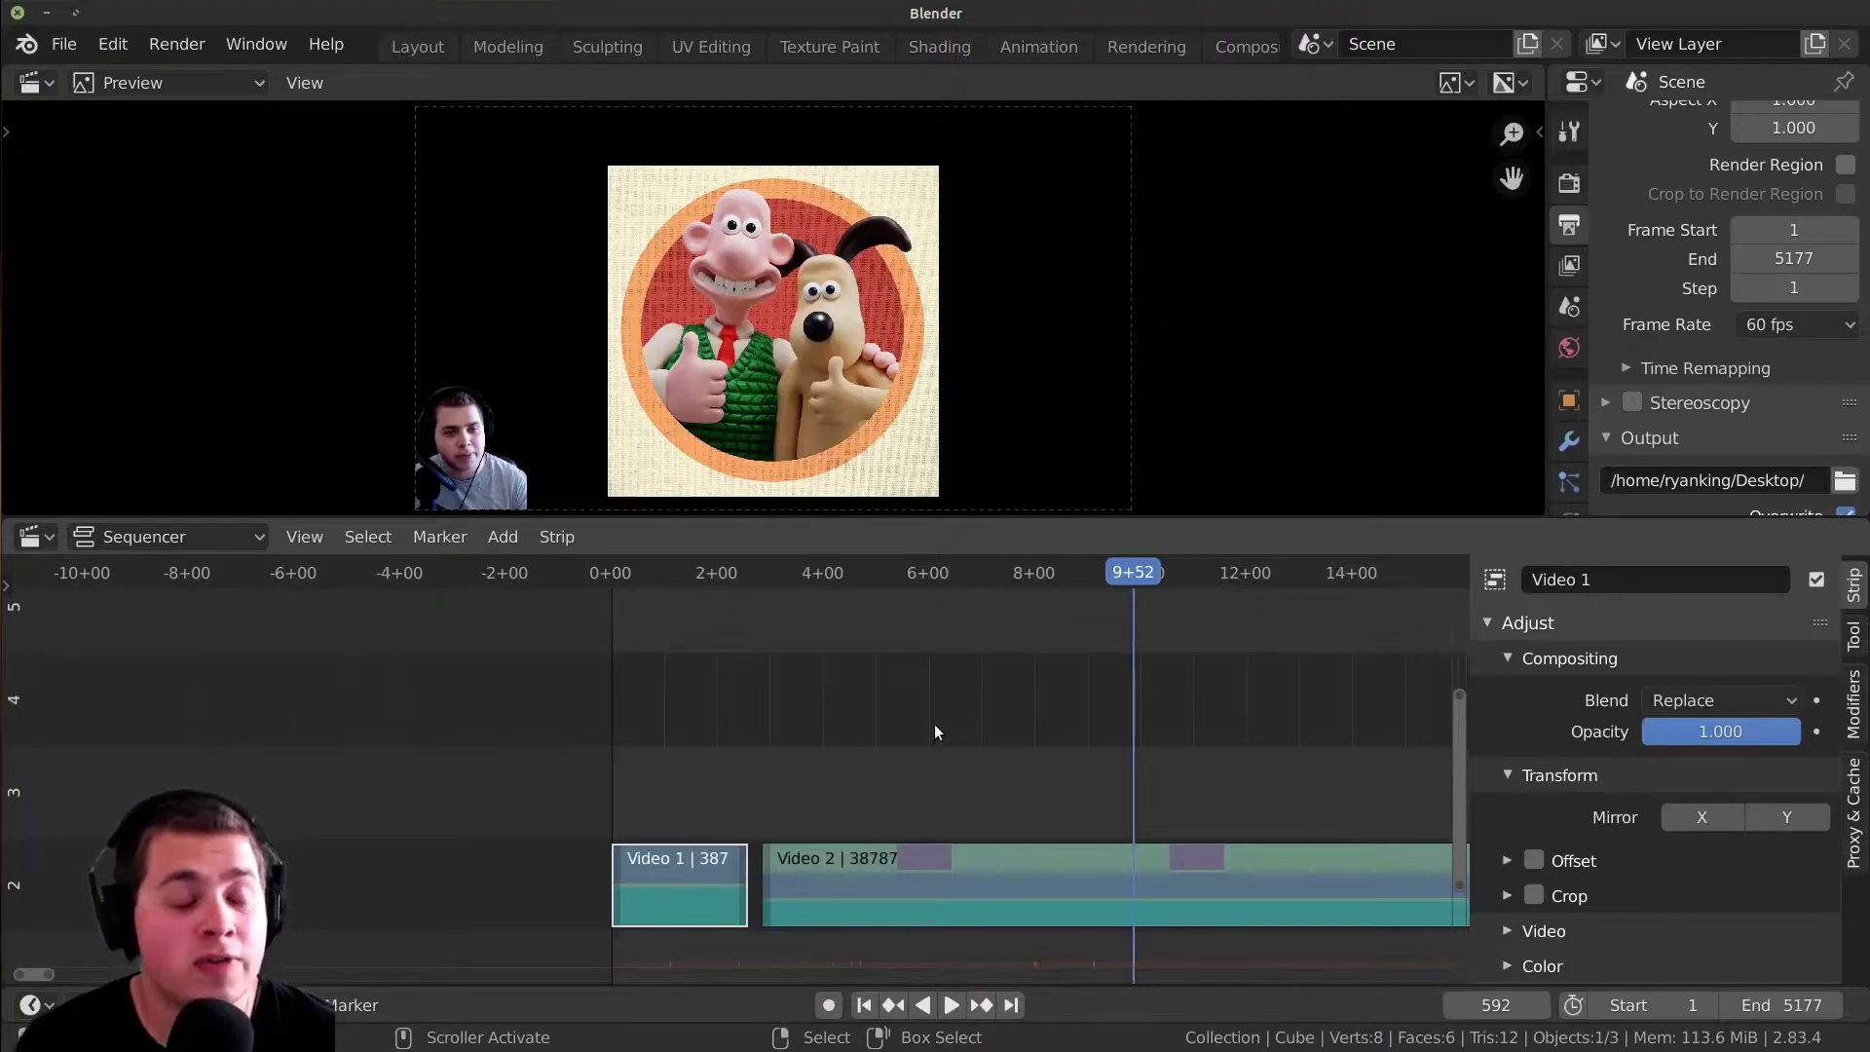
scroll(653, 814, up, 1)
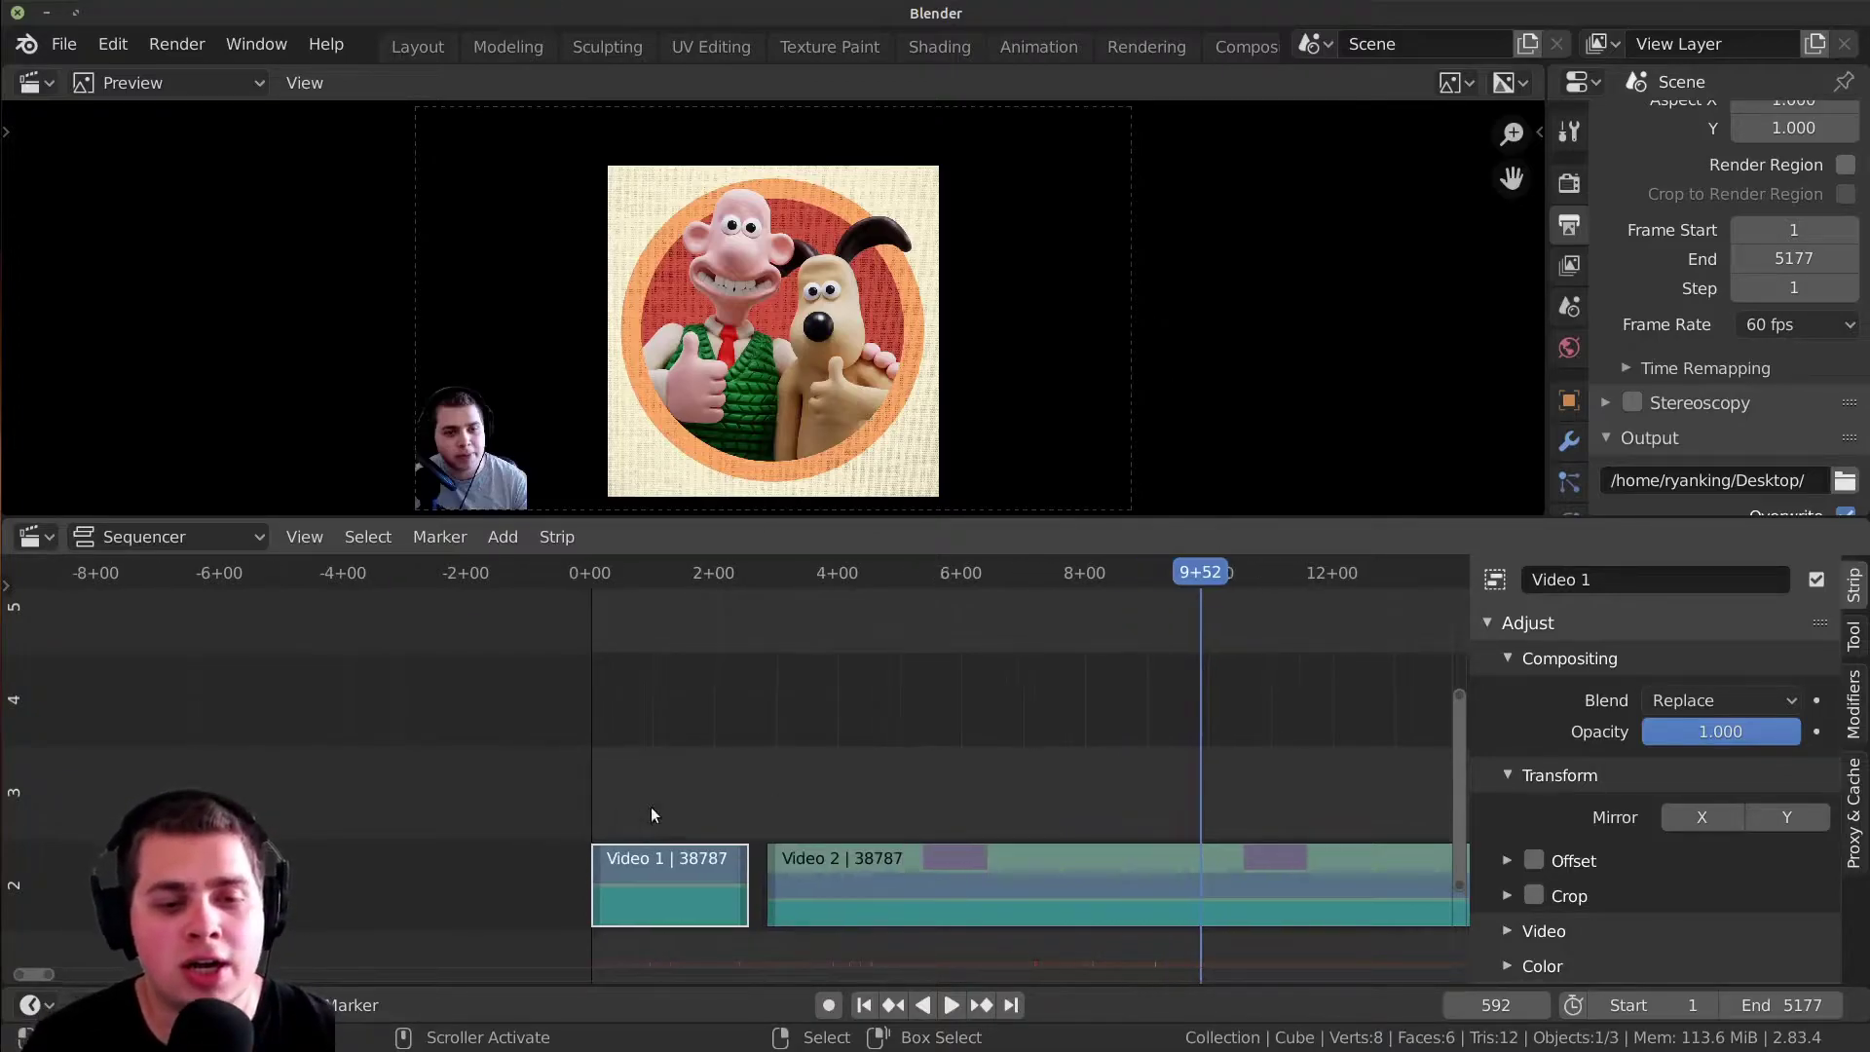
scroll(1172, 725, up, 1)
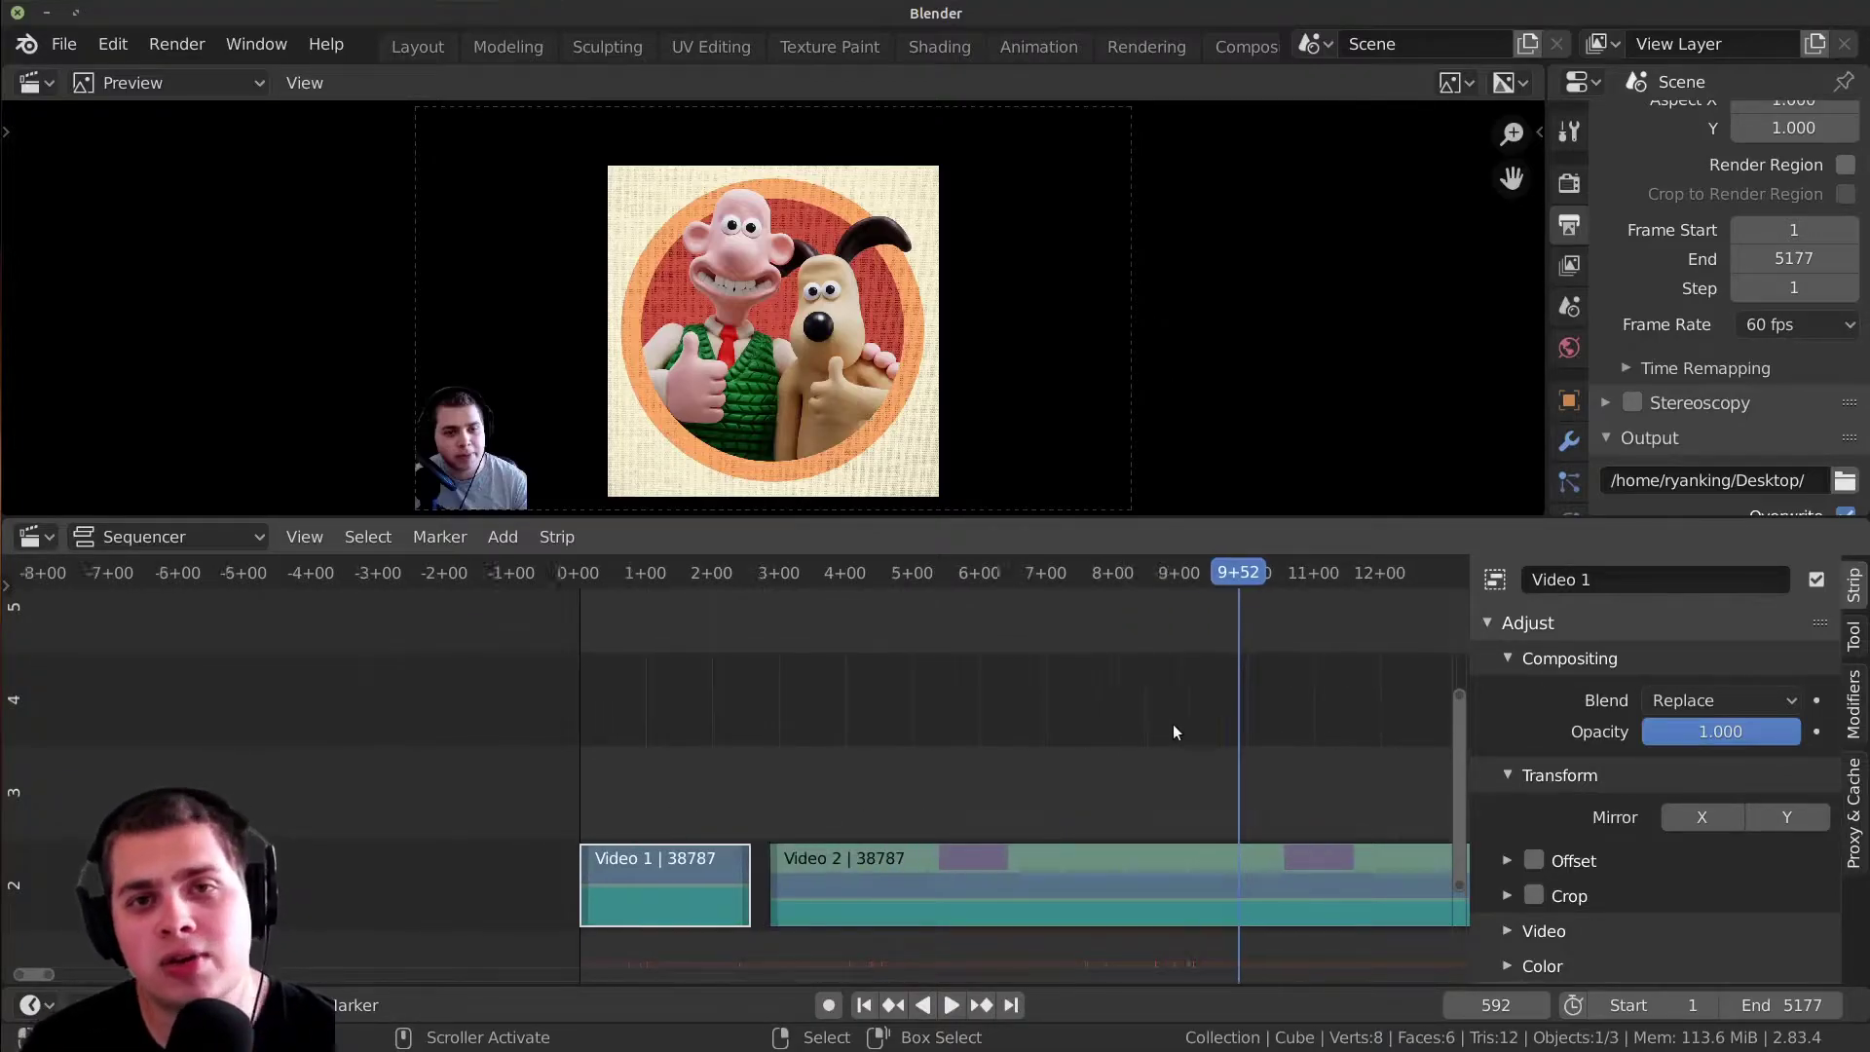
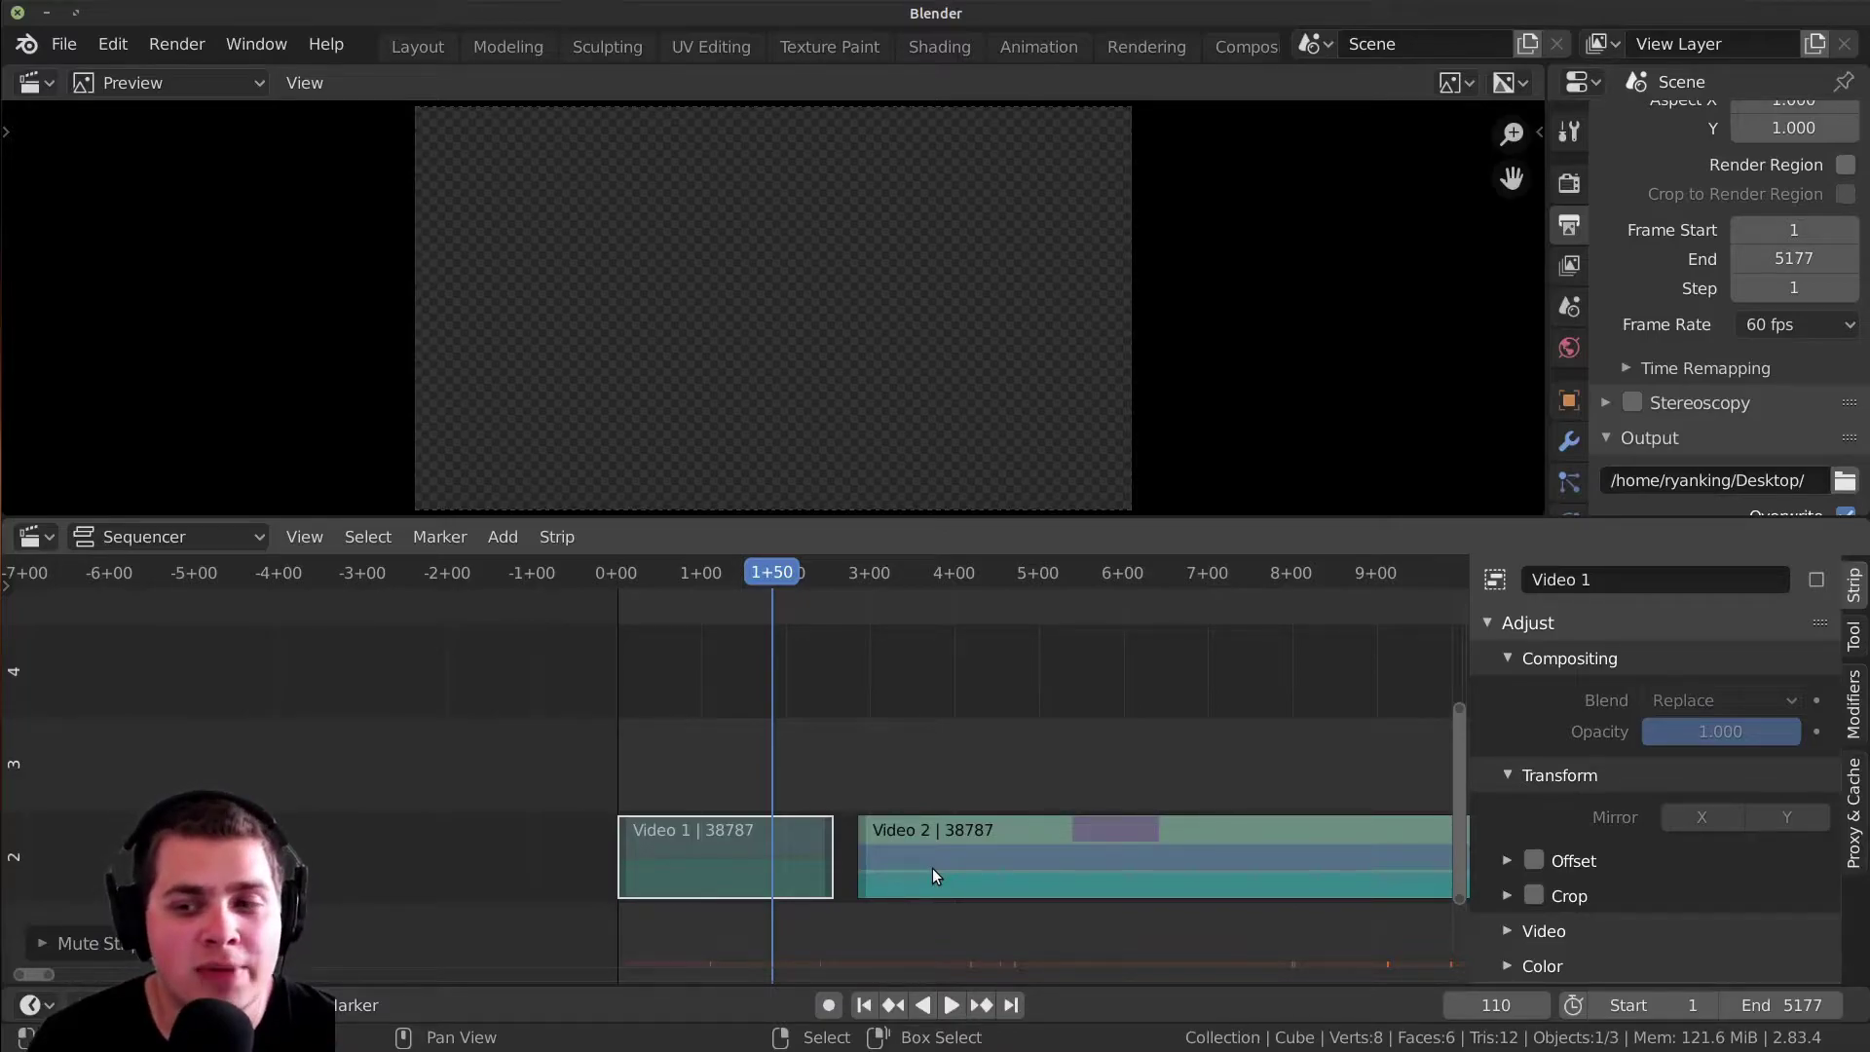
- Move the muted Video 1 strip down to channel 1, slide Video 2 to start at about 0+15 on channel 2, and play from 1+15
click(723, 750)
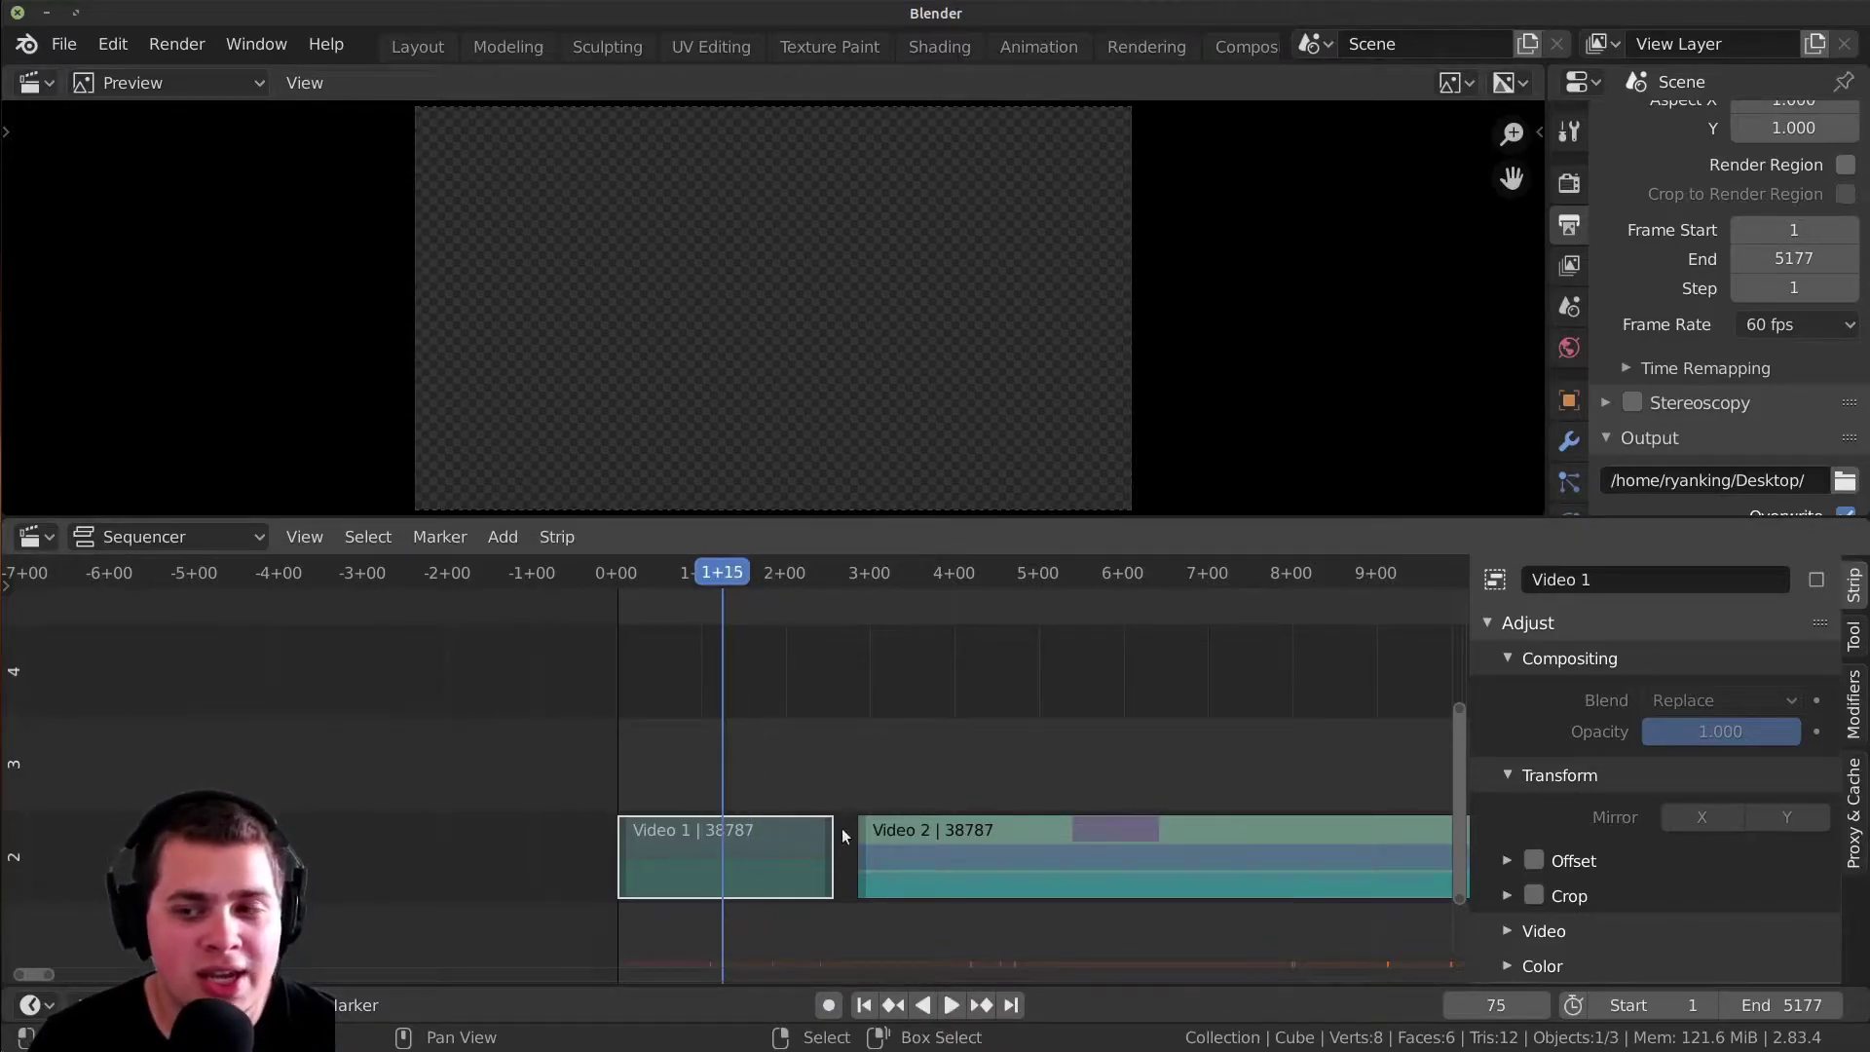
right_click(954, 825)
key(space)
drag(686, 807, 620, 803)
key(space)
drag(777, 867, 799, 955)
drag(1009, 872, 745, 863)
key(space)
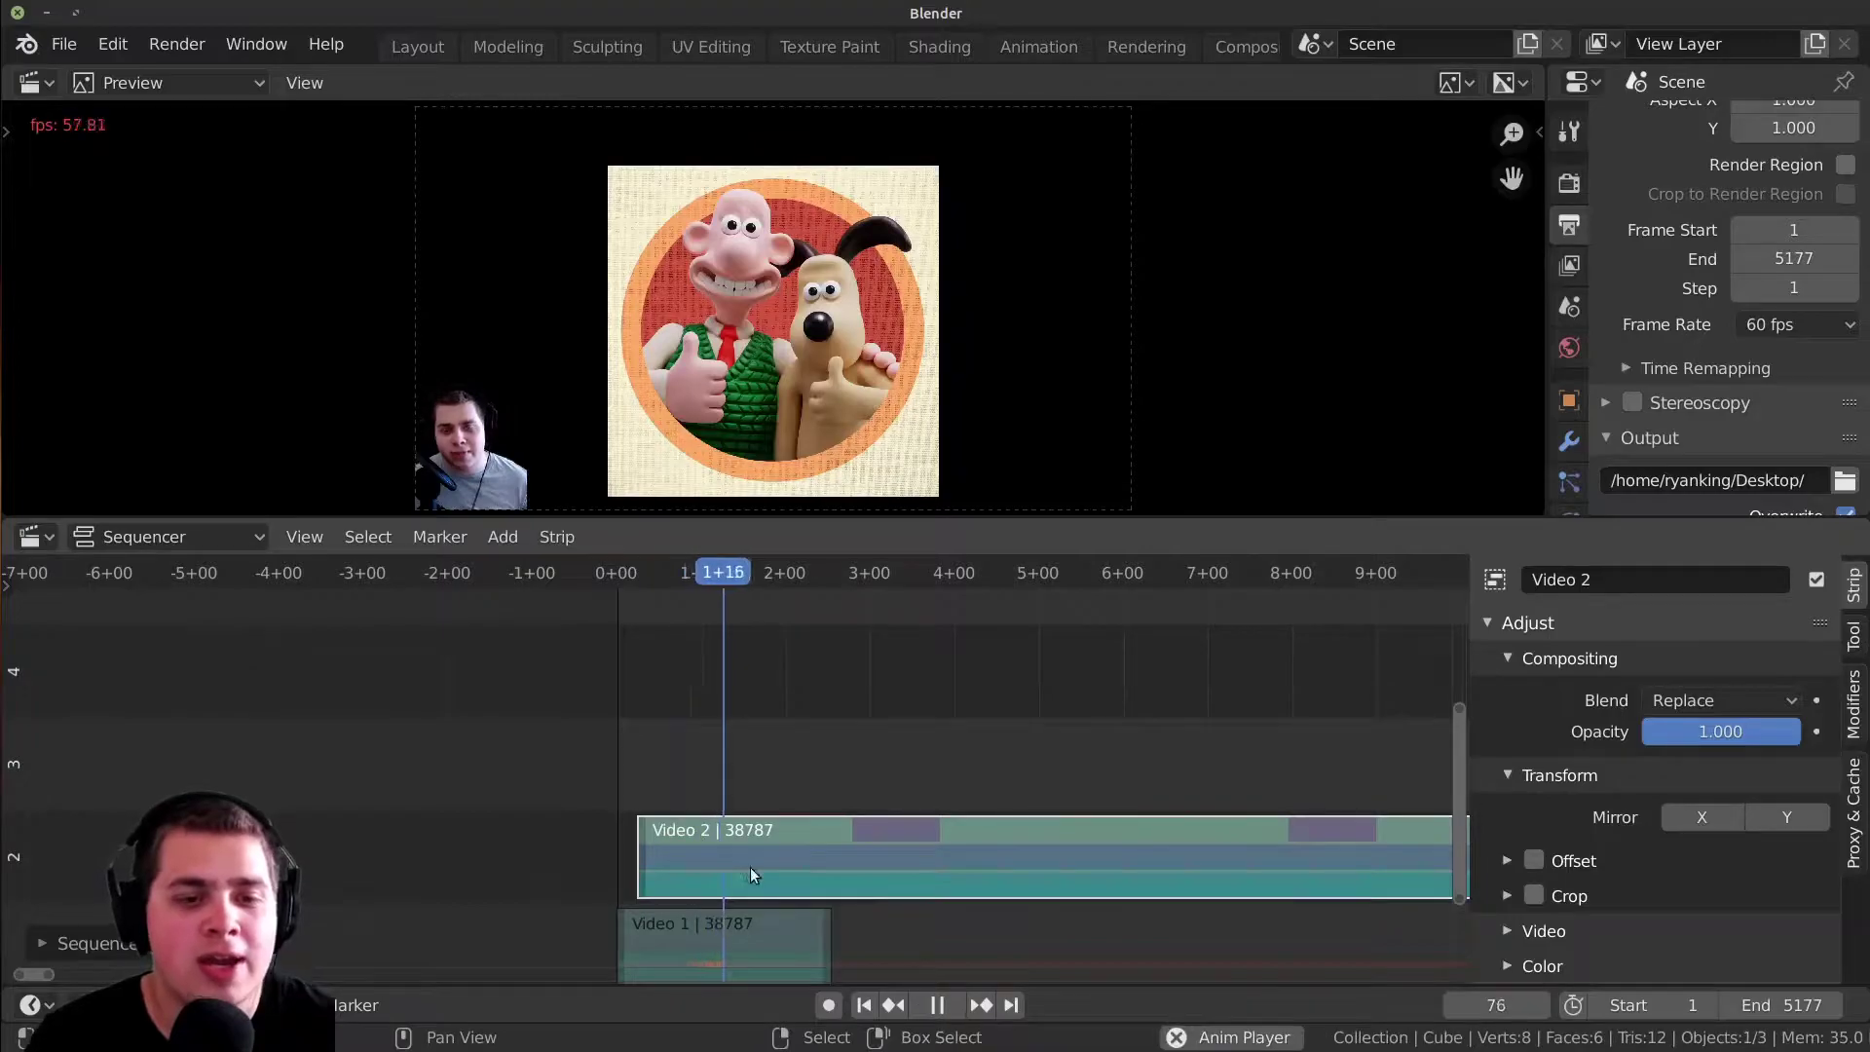
- Move the muted Video 1 strip up to channel 3, above Video 2, starting at about 4+44
right_click(766, 834)
middle_drag(844, 862, 714, 866)
scroll(944, 821, down, 2)
scroll(649, 885, down, 6)
key(g)
click(910, 715)
- Unmute the Video 1 strip on channel 3 and place the playhead over it at 5+06
scroll(876, 740, up, 3)
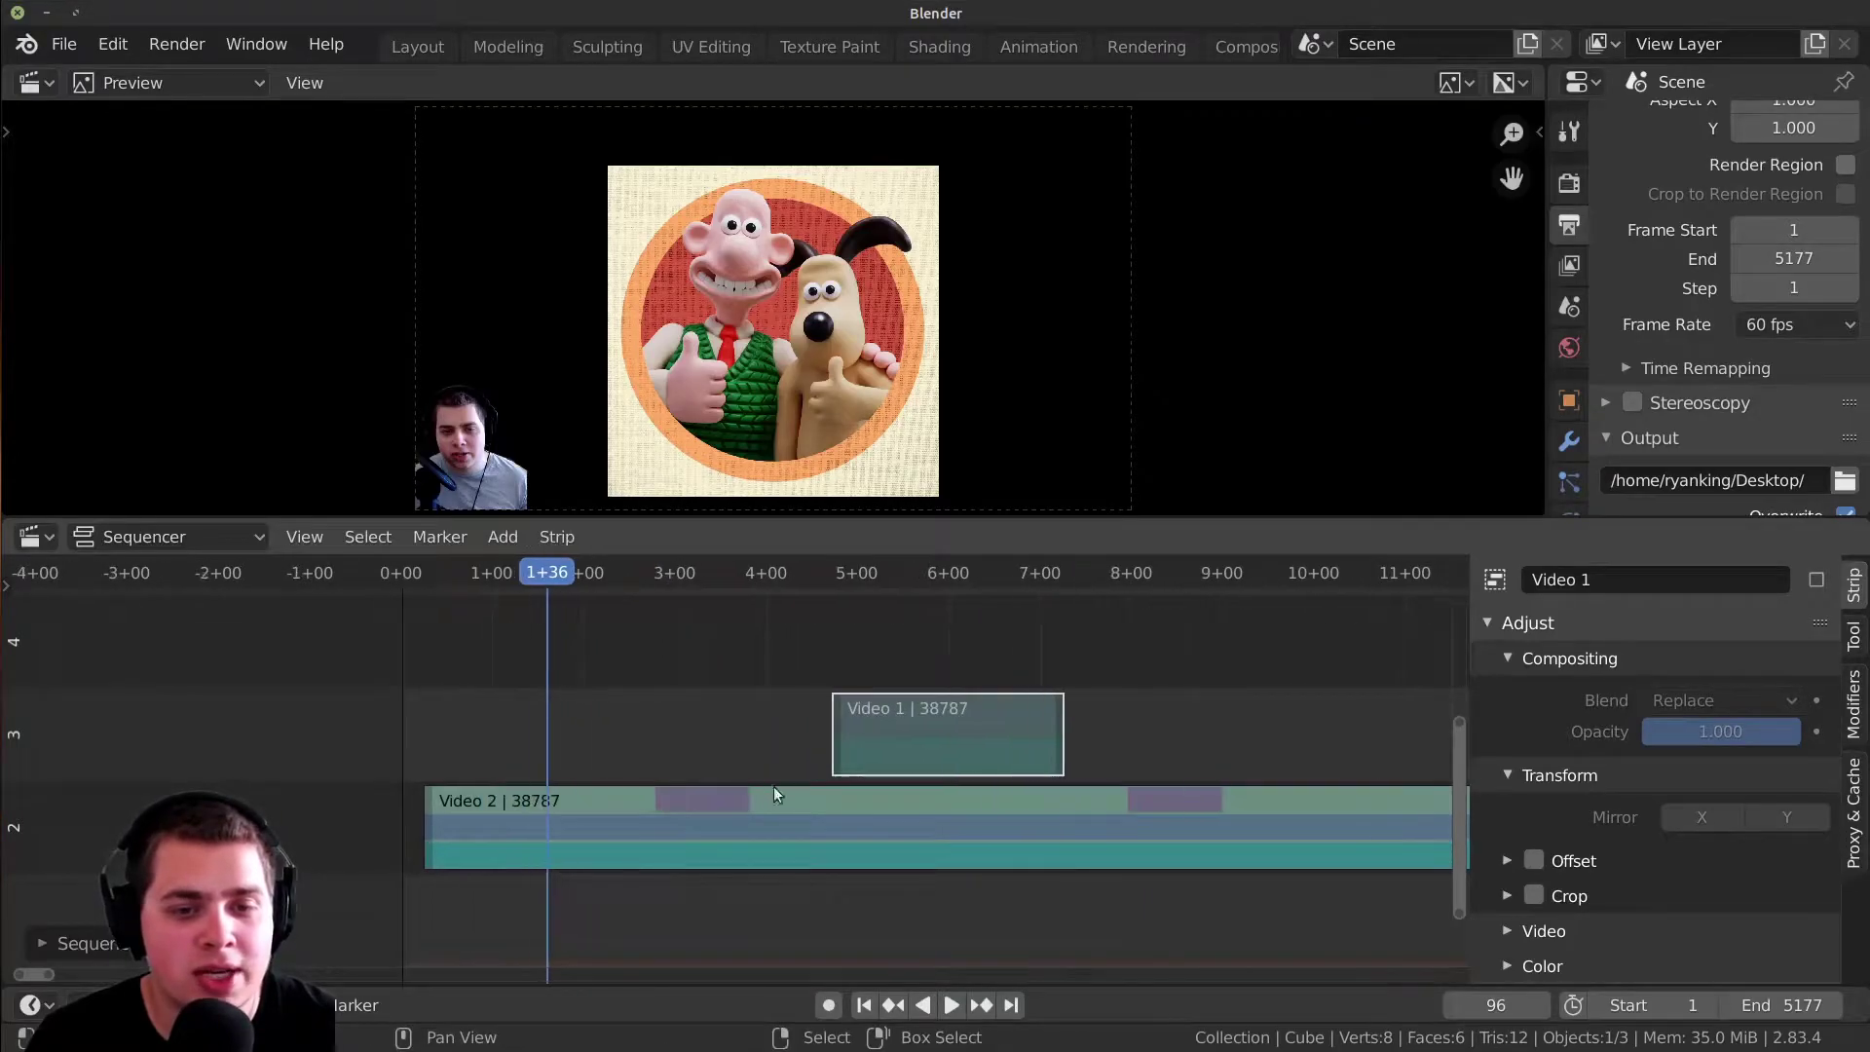
ctrl+scroll(888, 758, down, 2)
key(alt+h)
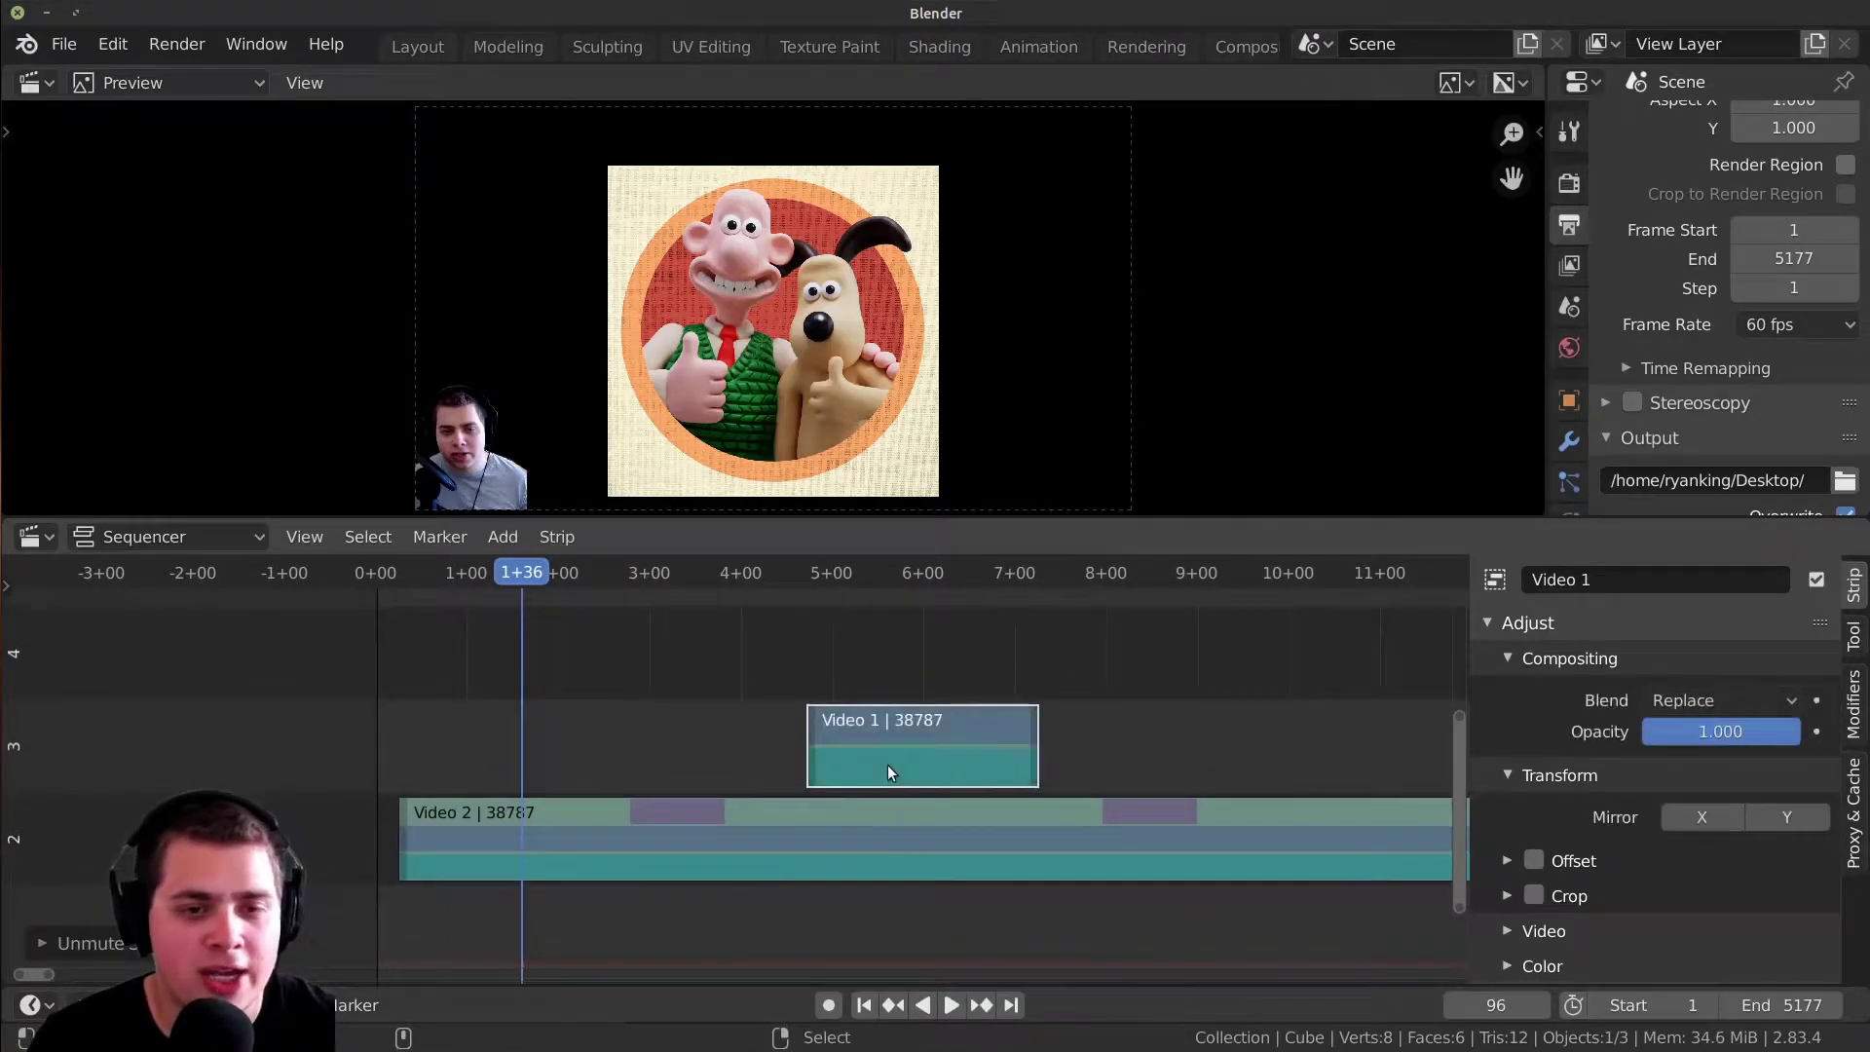
drag(763, 770, 852, 774)
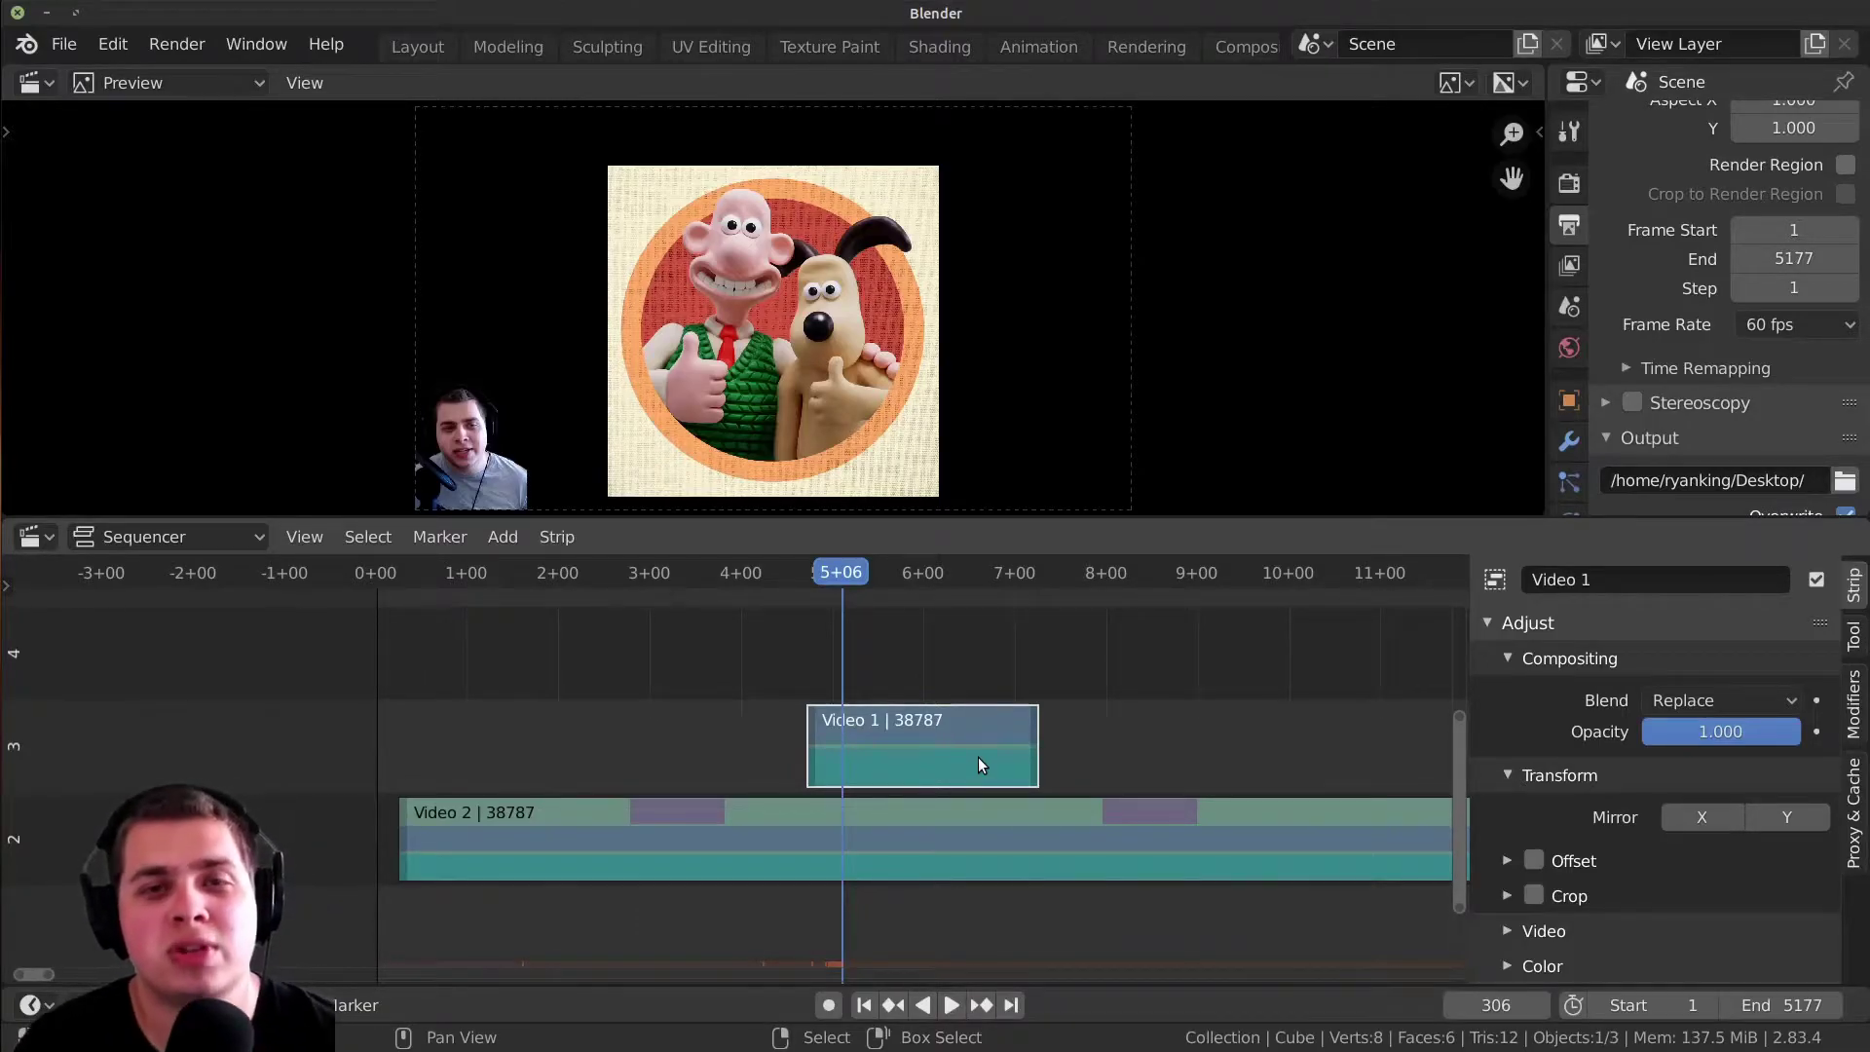
- Move Video 1 down to channel 1, starting at about 2+46 beneath Video 2, and mute it
scroll(920, 730, down, 1)
drag(916, 715, 762, 920)
key(h)
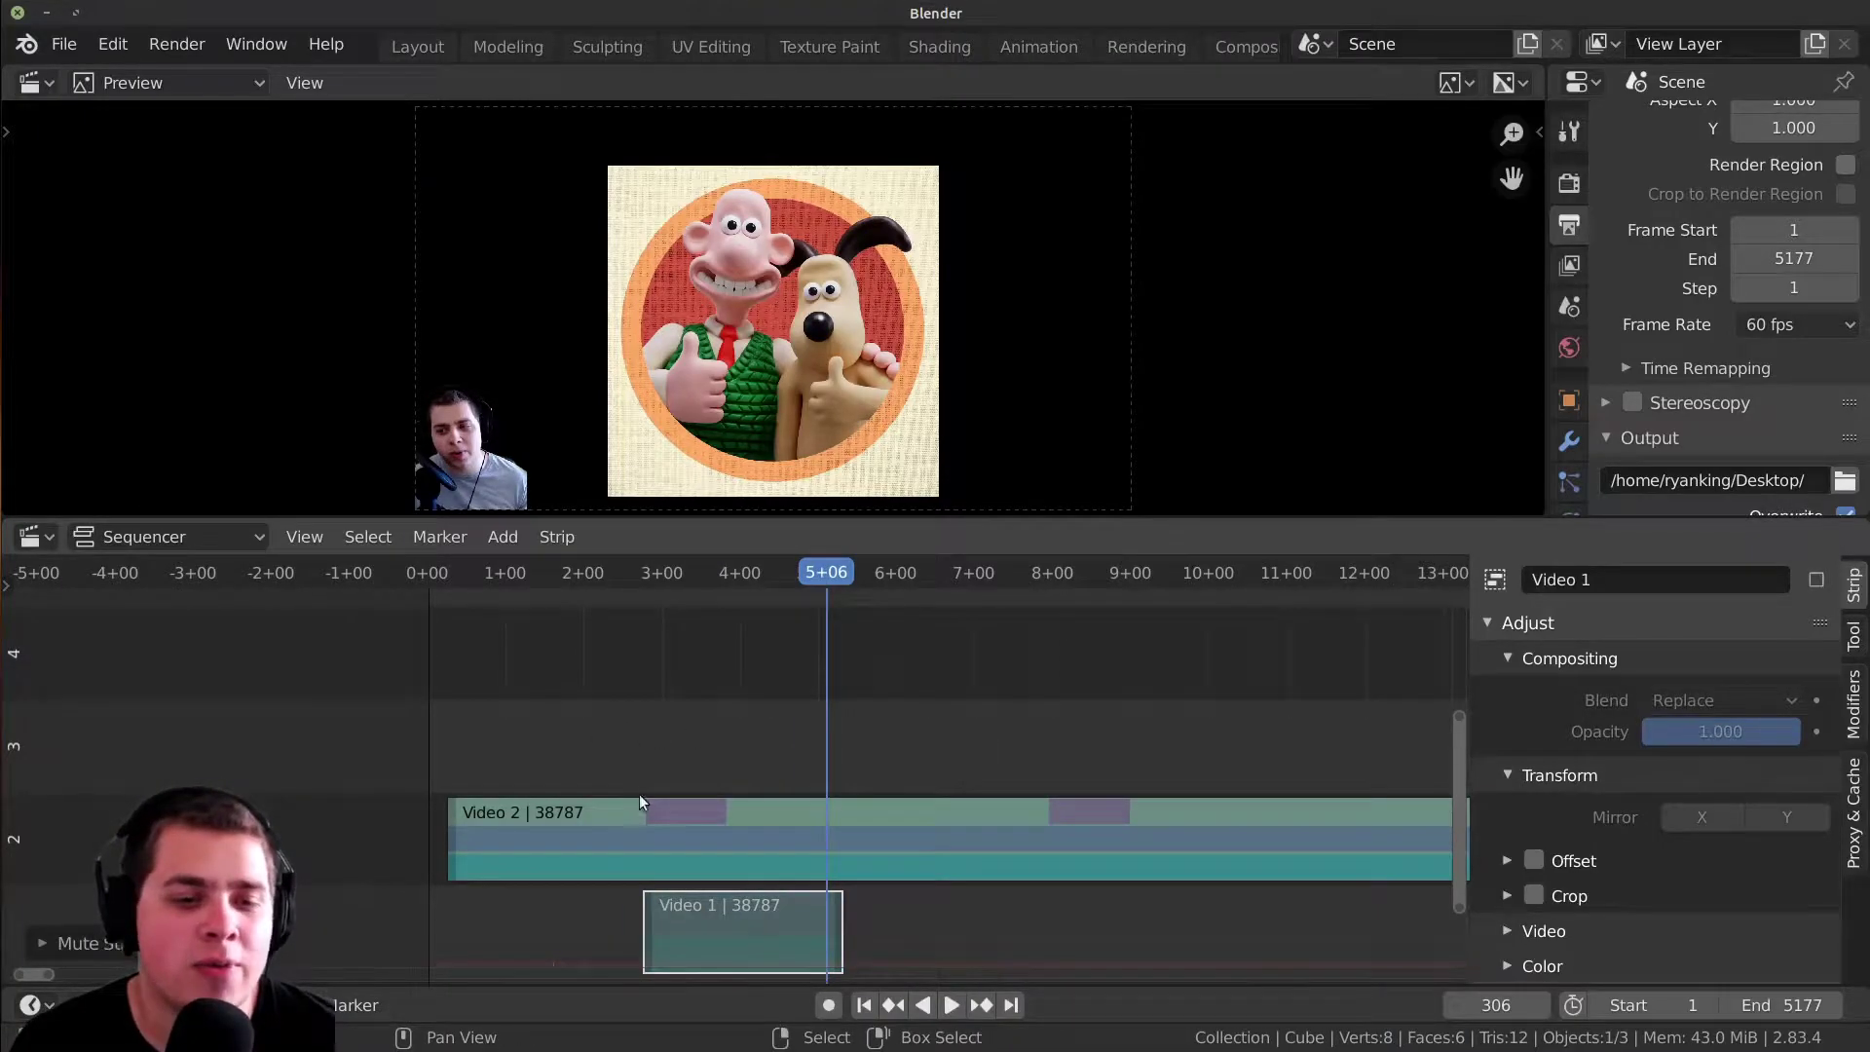
- Split the Video 2 strip at about 4+46 and at 10+02, and select the middle section
scroll(631, 790, up, 1)
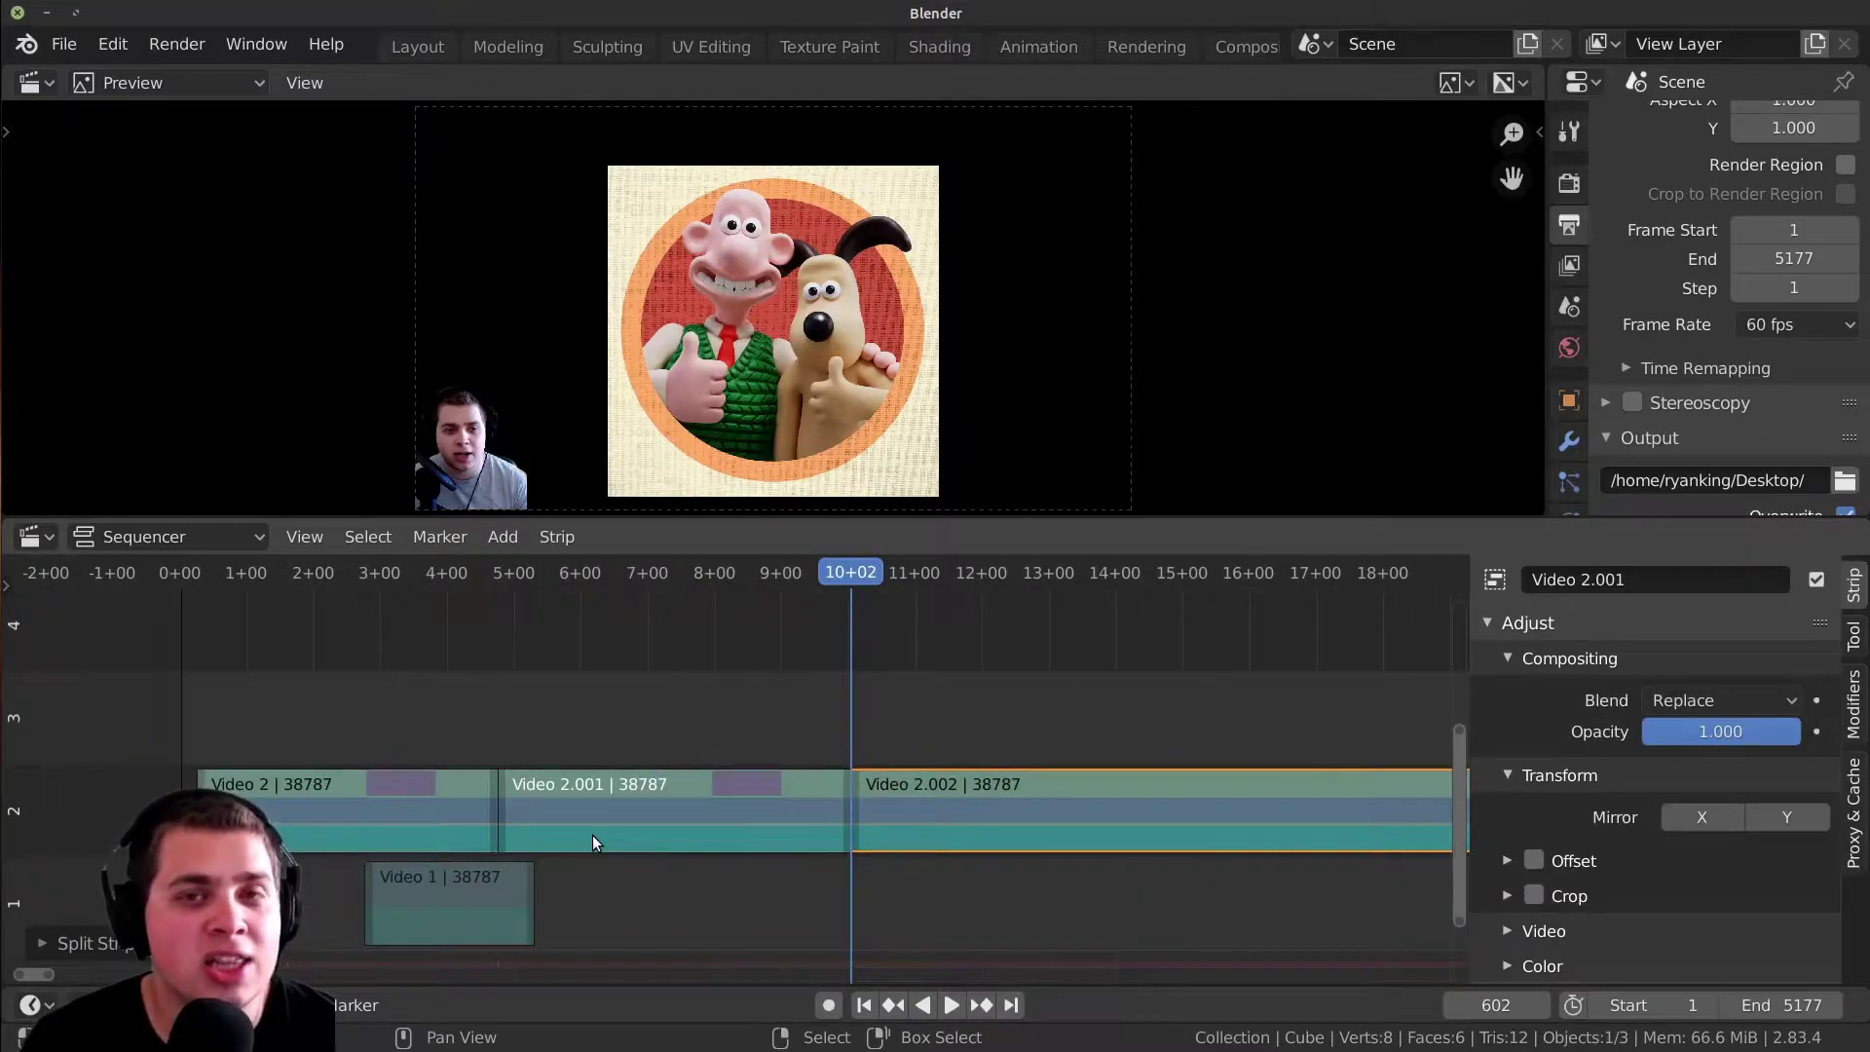
click(771, 823)
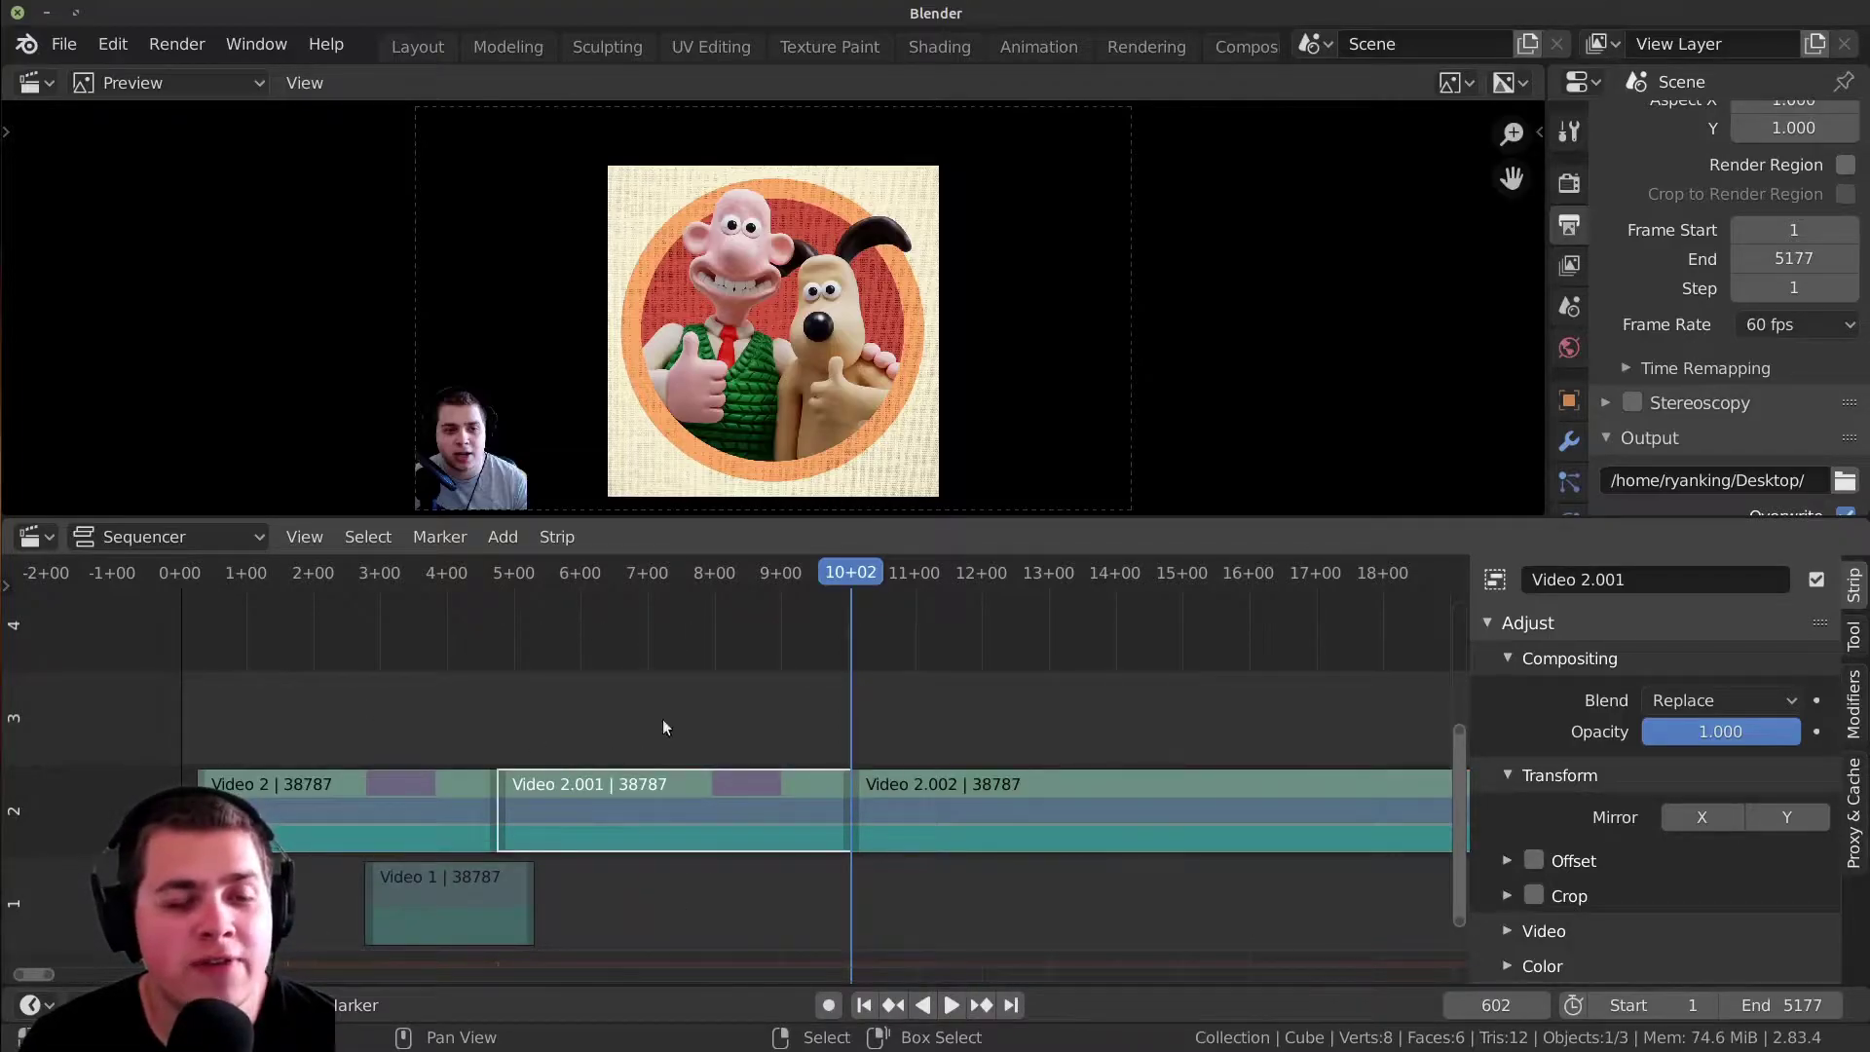
- Lock the first section of the Video 2 strip on channel 2
click(574, 534)
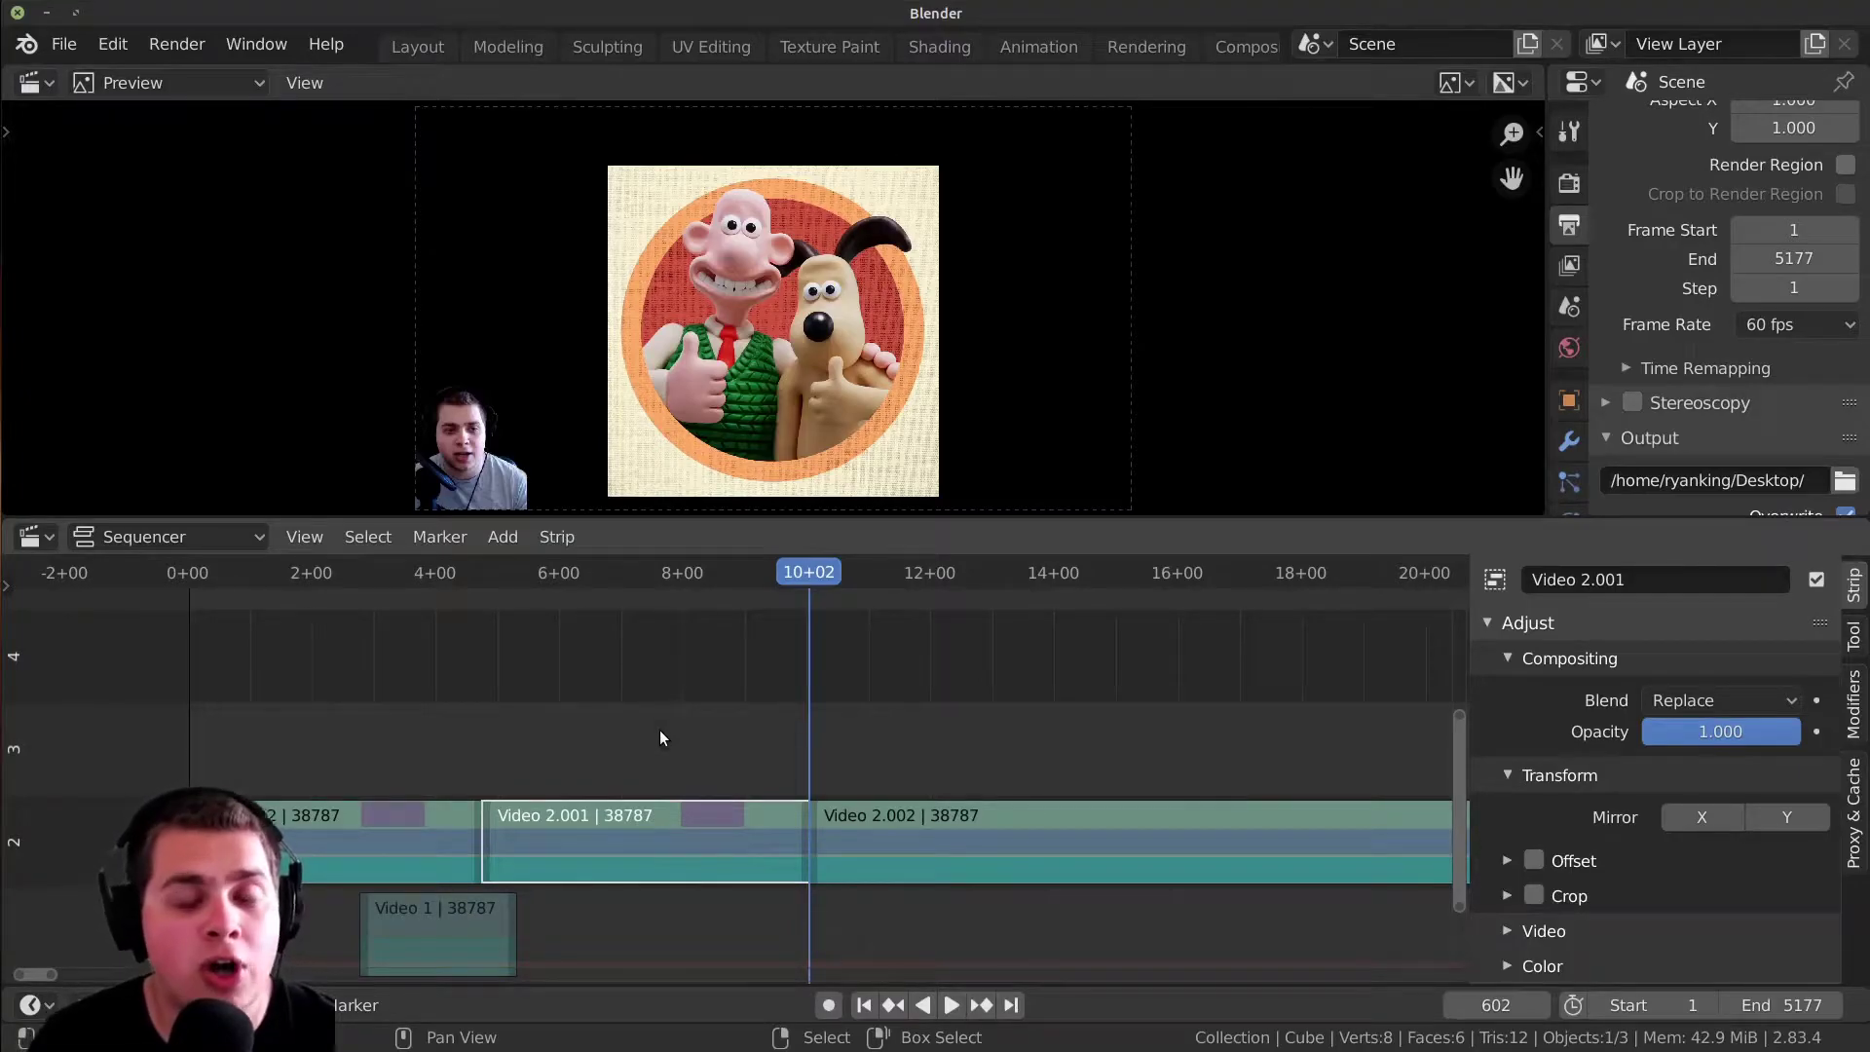
middle_drag(534, 816, 591, 816)
scroll(482, 813, up, 1)
scroll(484, 814, up, 1)
scroll(591, 816, up, 1)
middle_drag(478, 834, 564, 780)
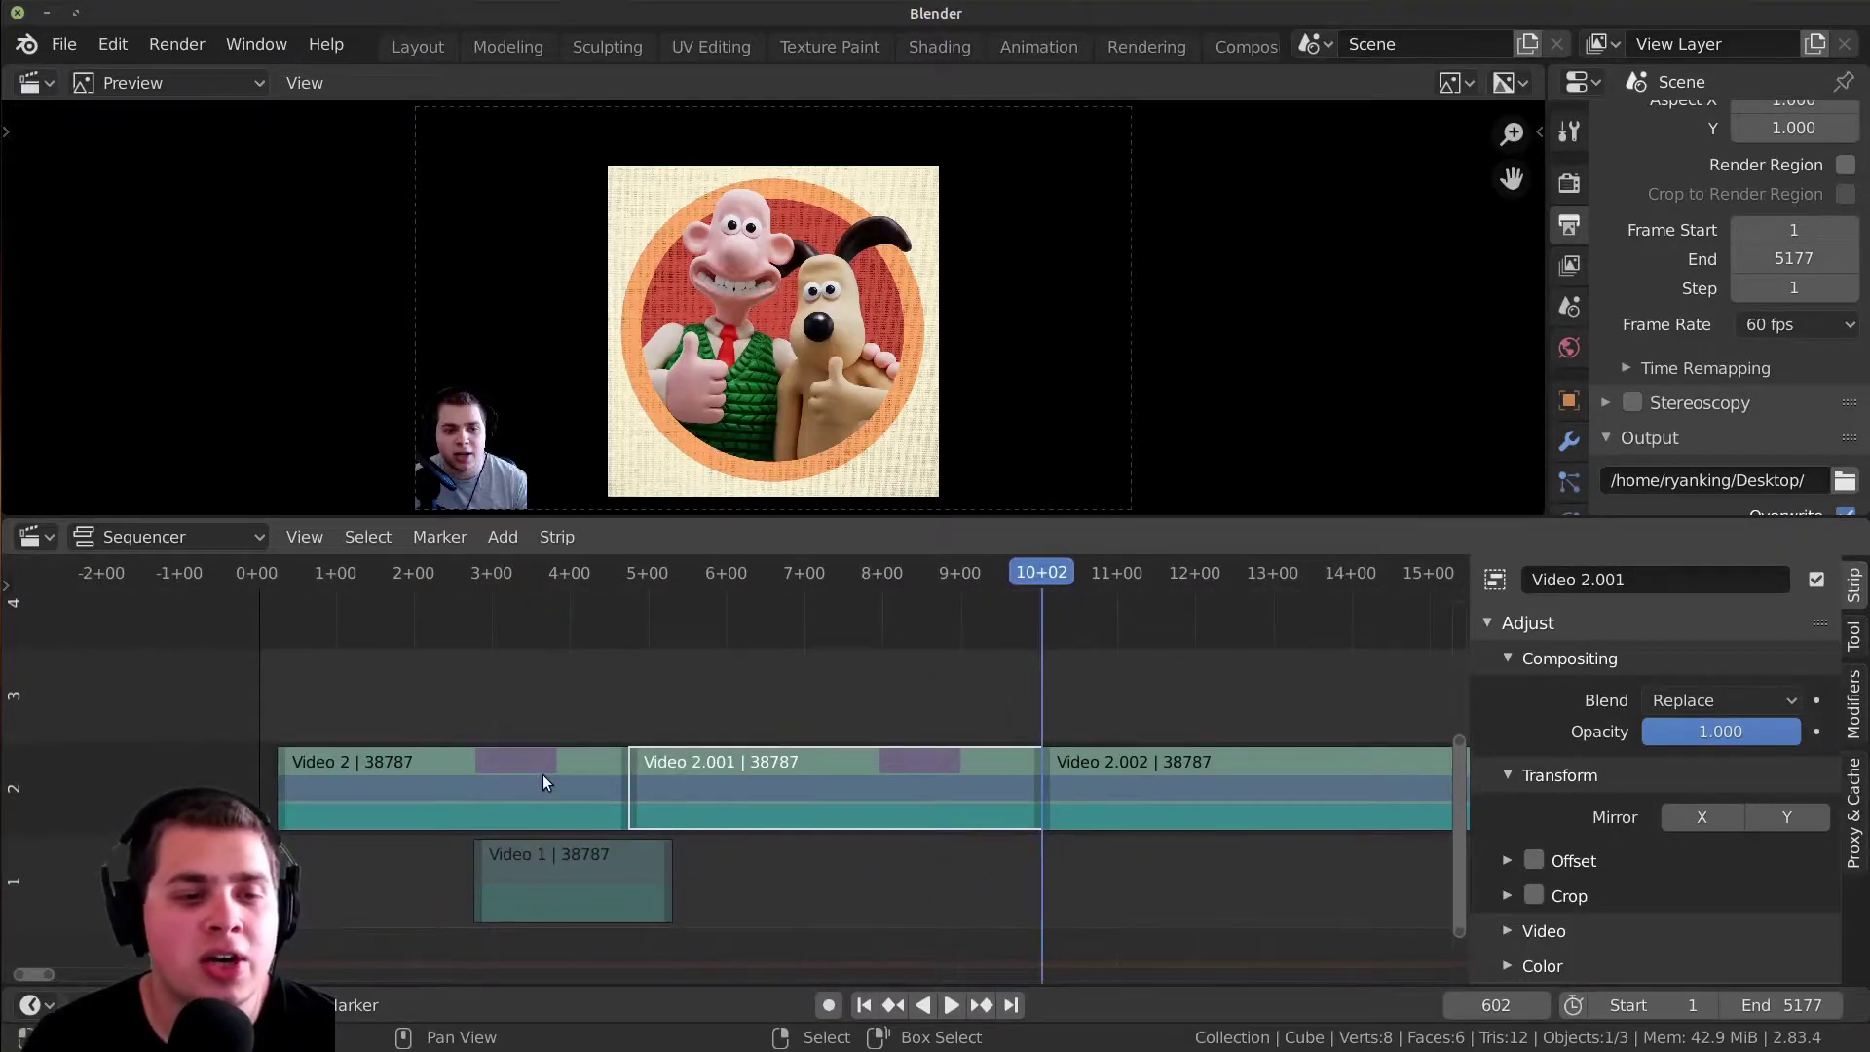
click(510, 780)
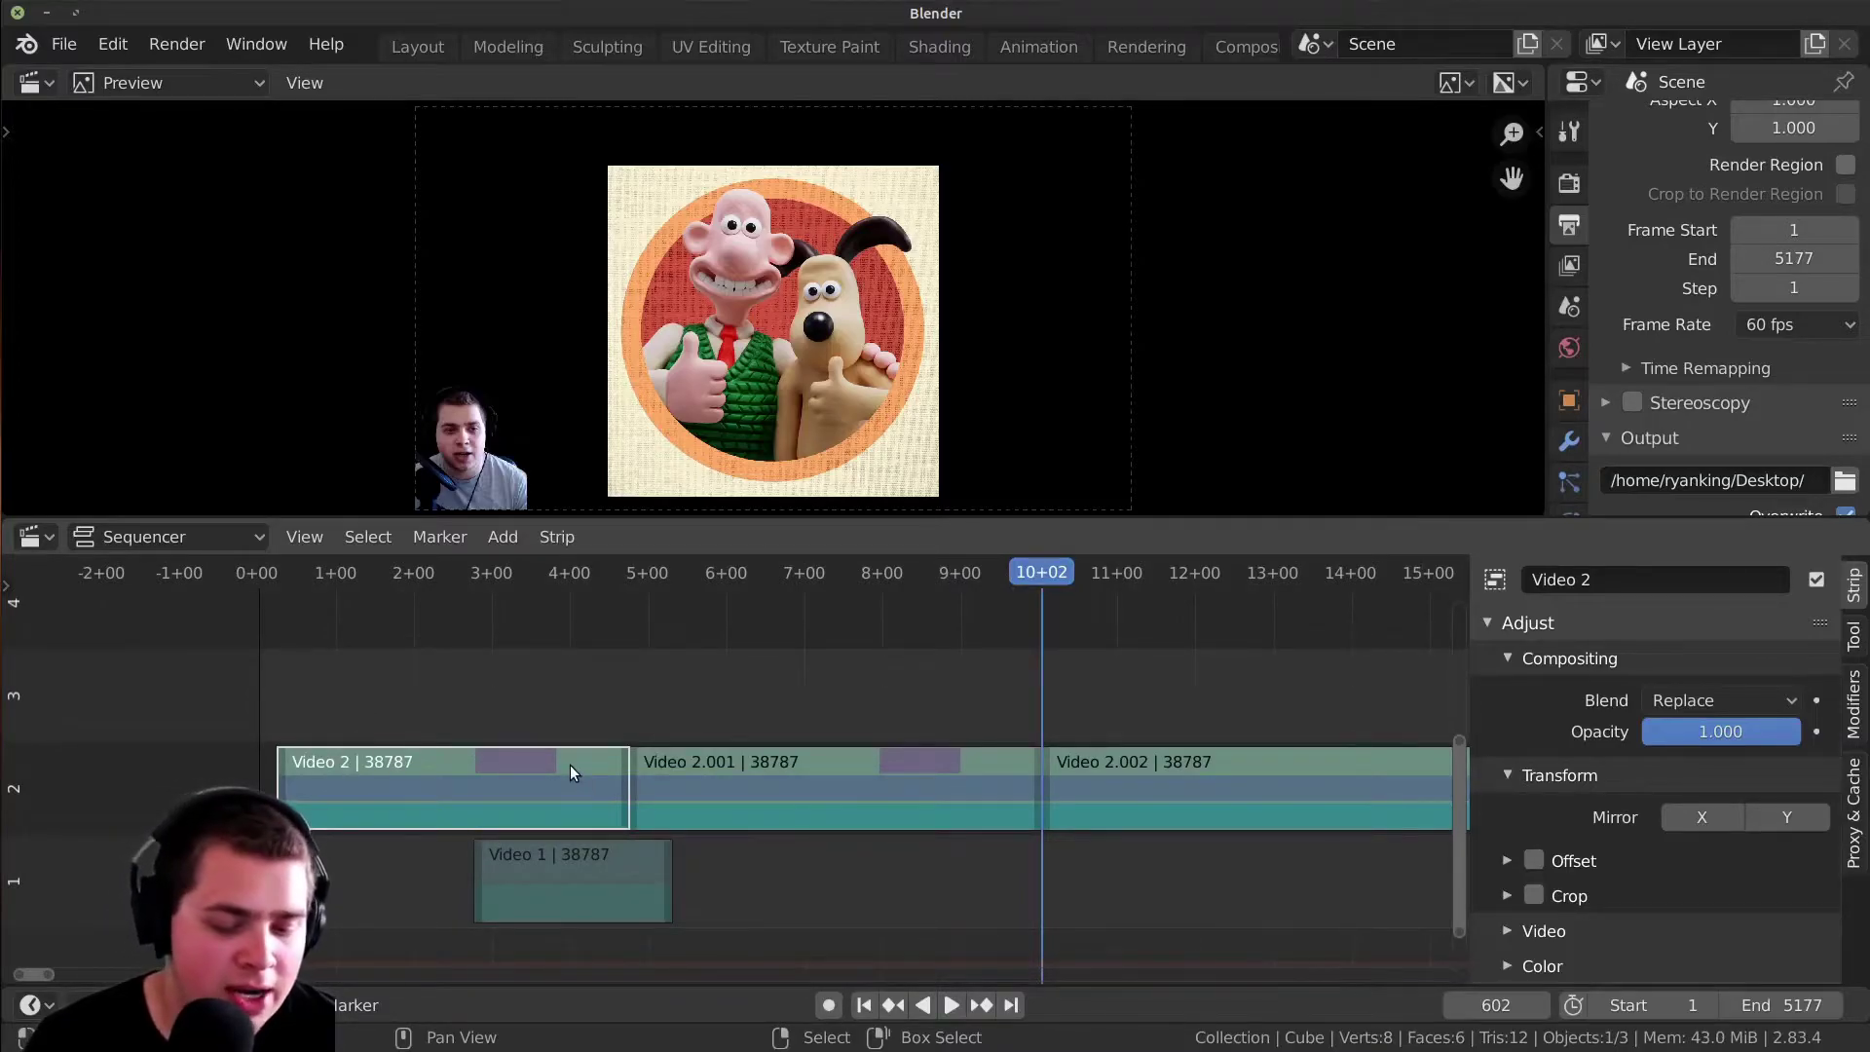
key(shift+l)
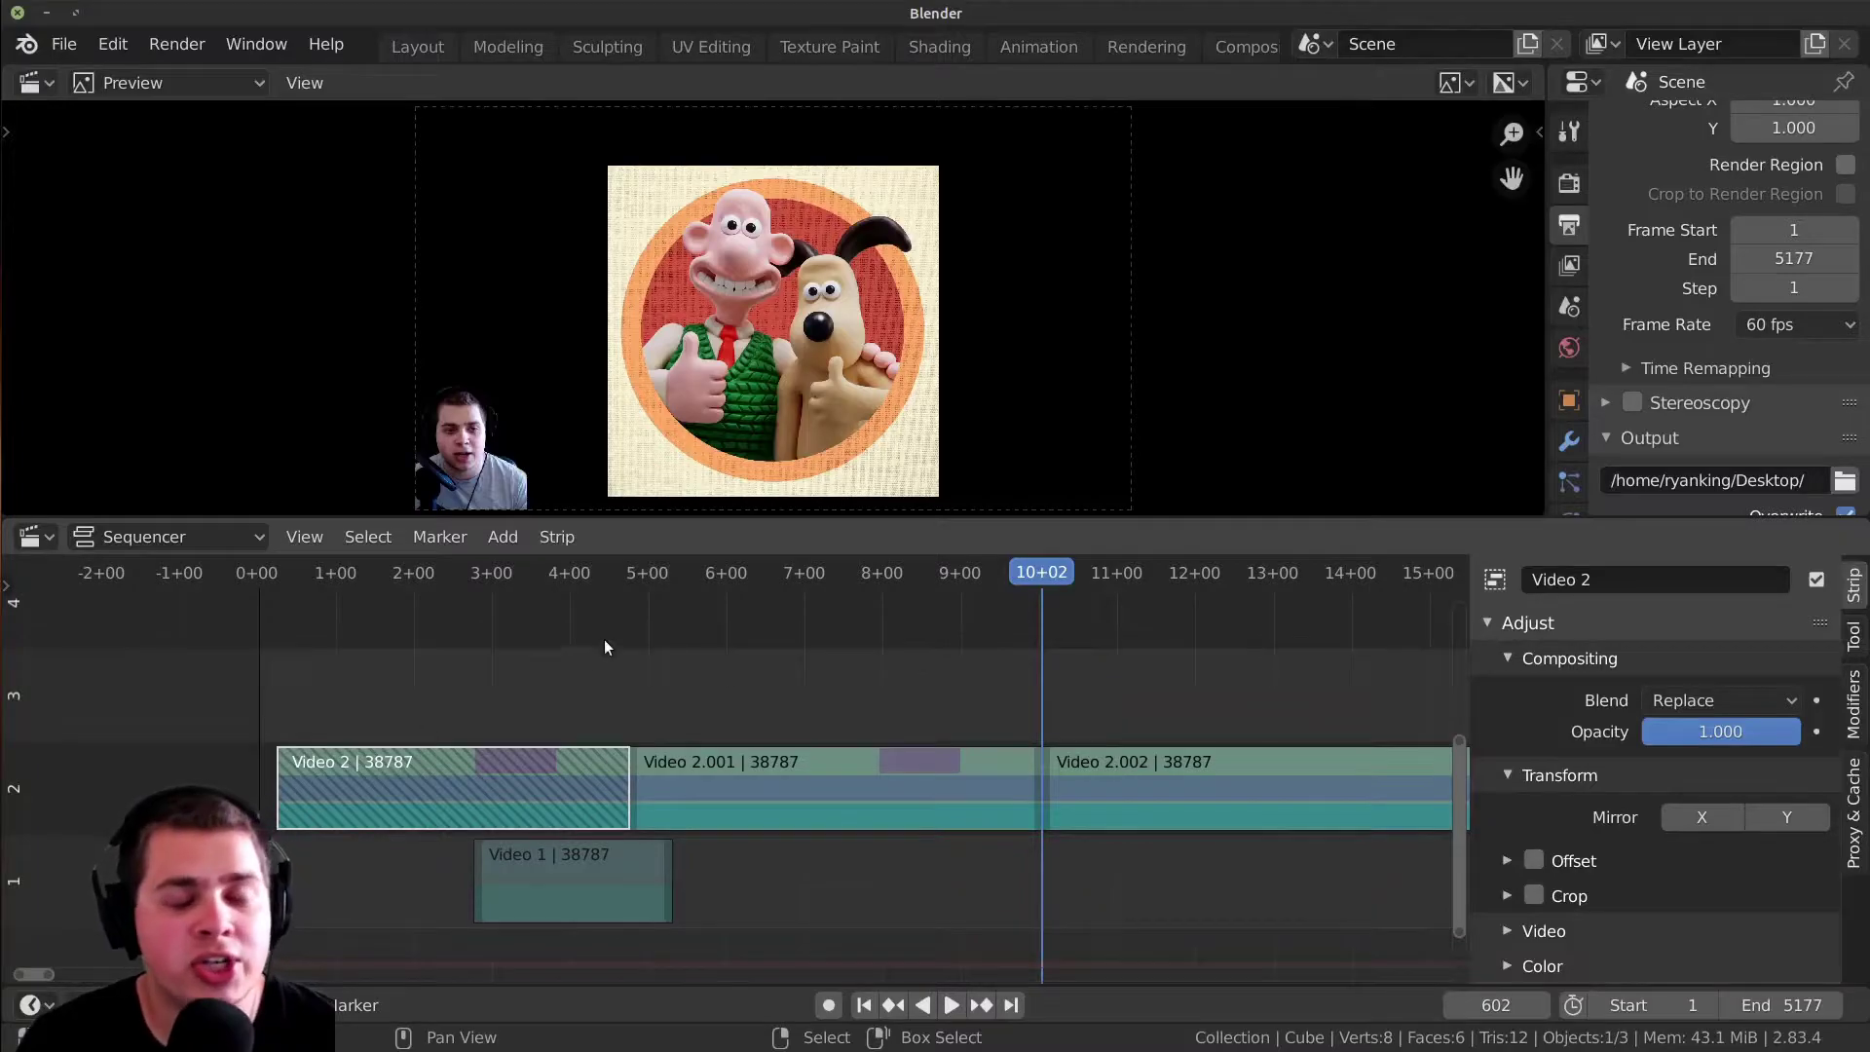
- Enter the locked Video 2 meta strip to view its contents, and return to the main timeline
scroll(973, 720, up, 4)
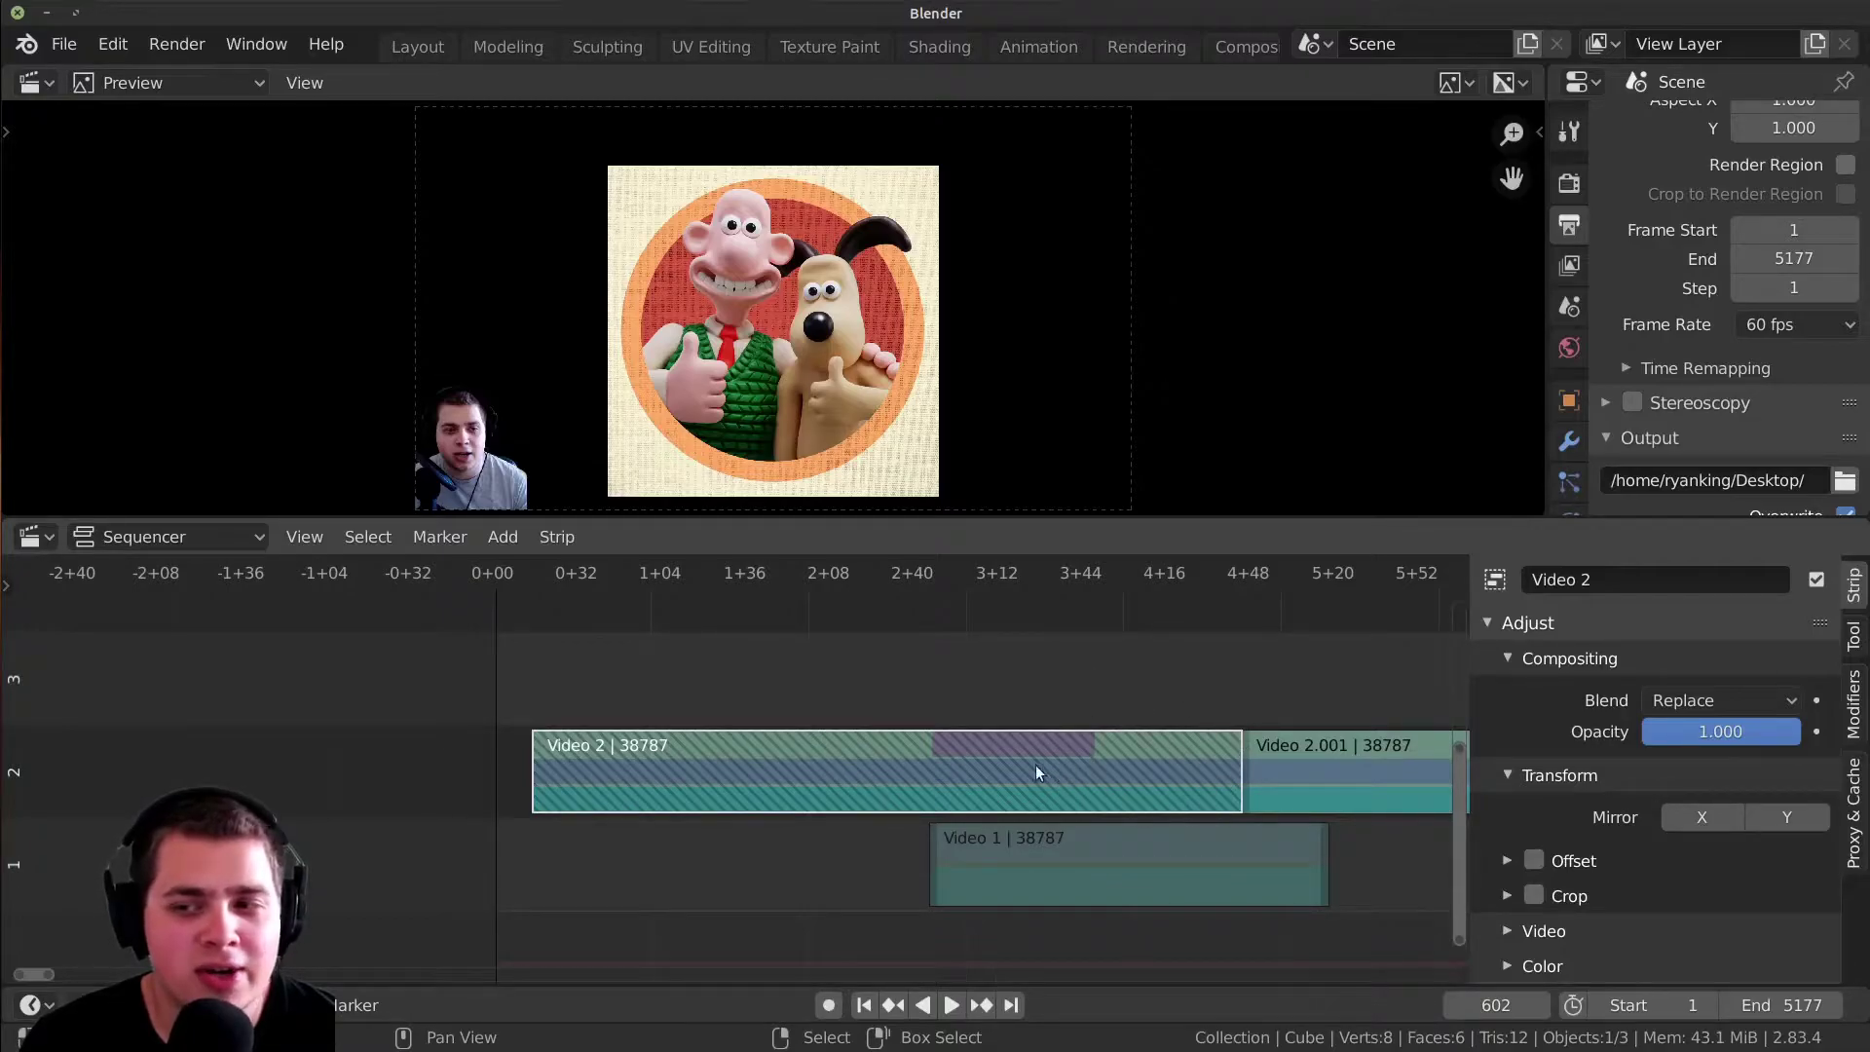
middle_drag(1043, 763, 902, 734)
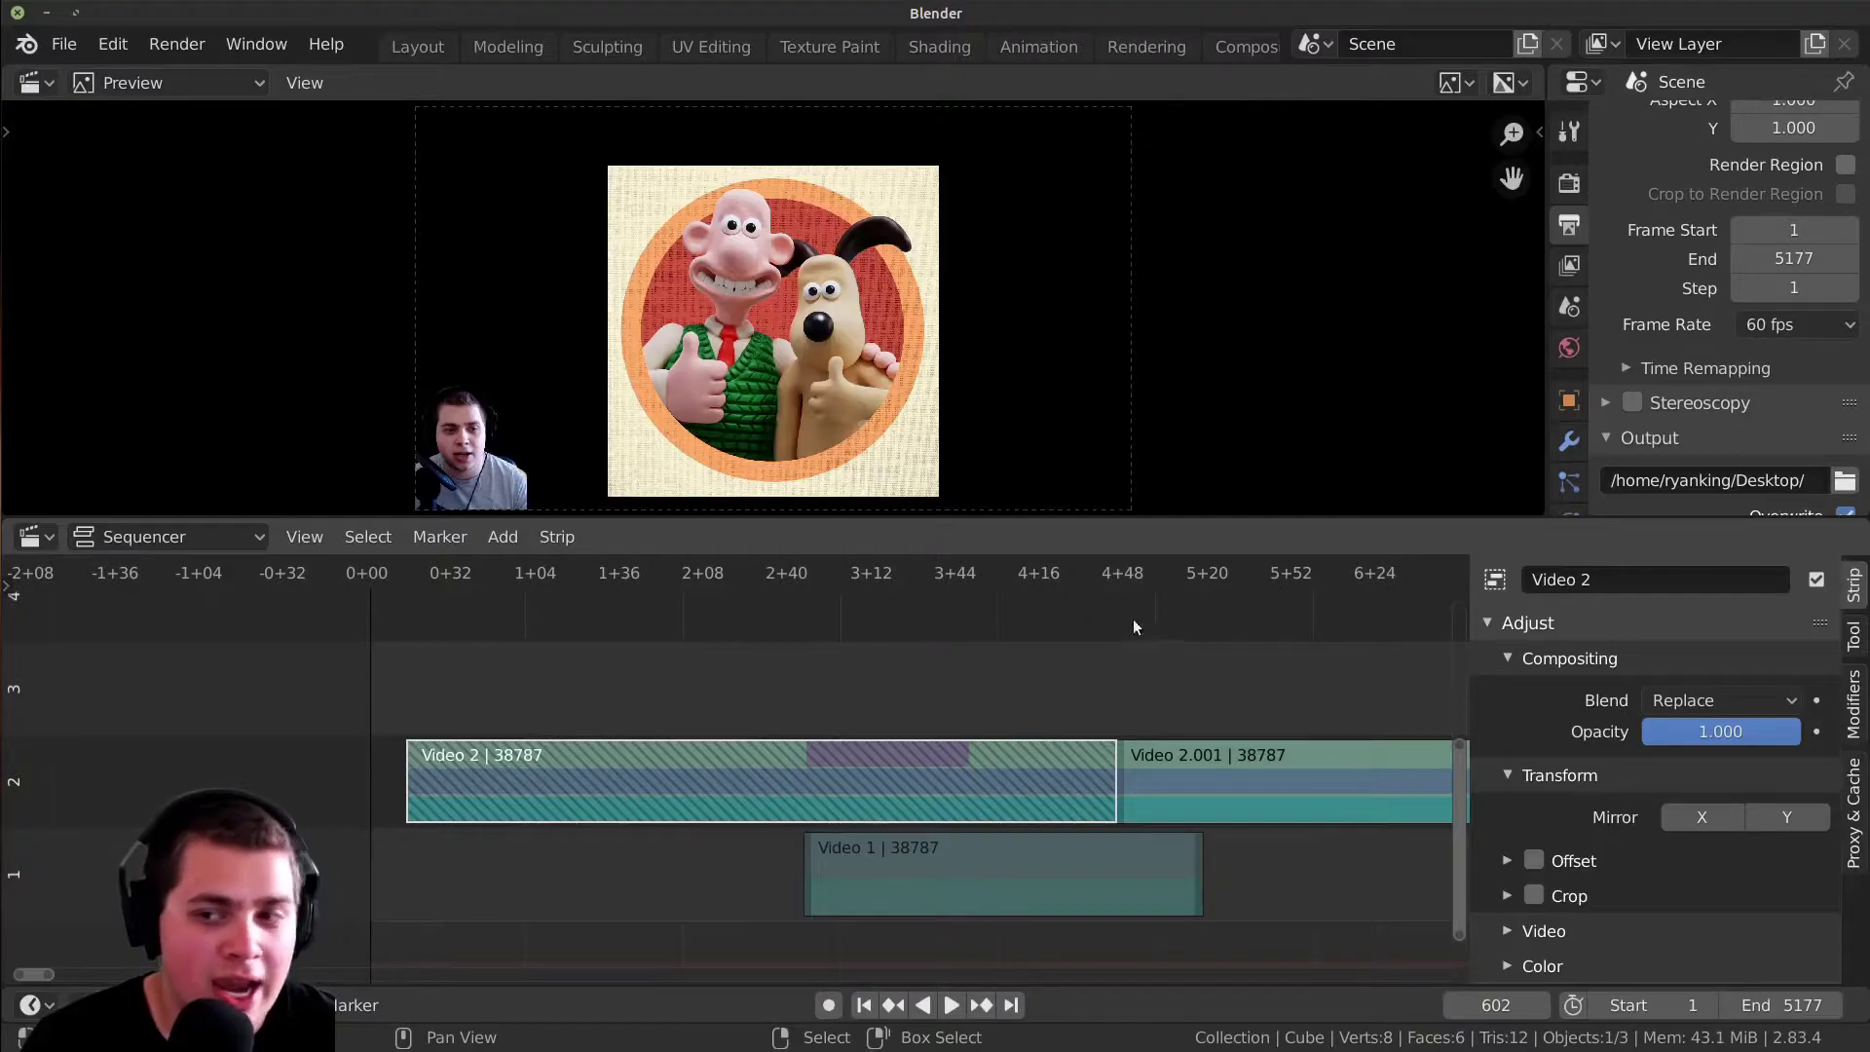
key(Tab)
key(Home)
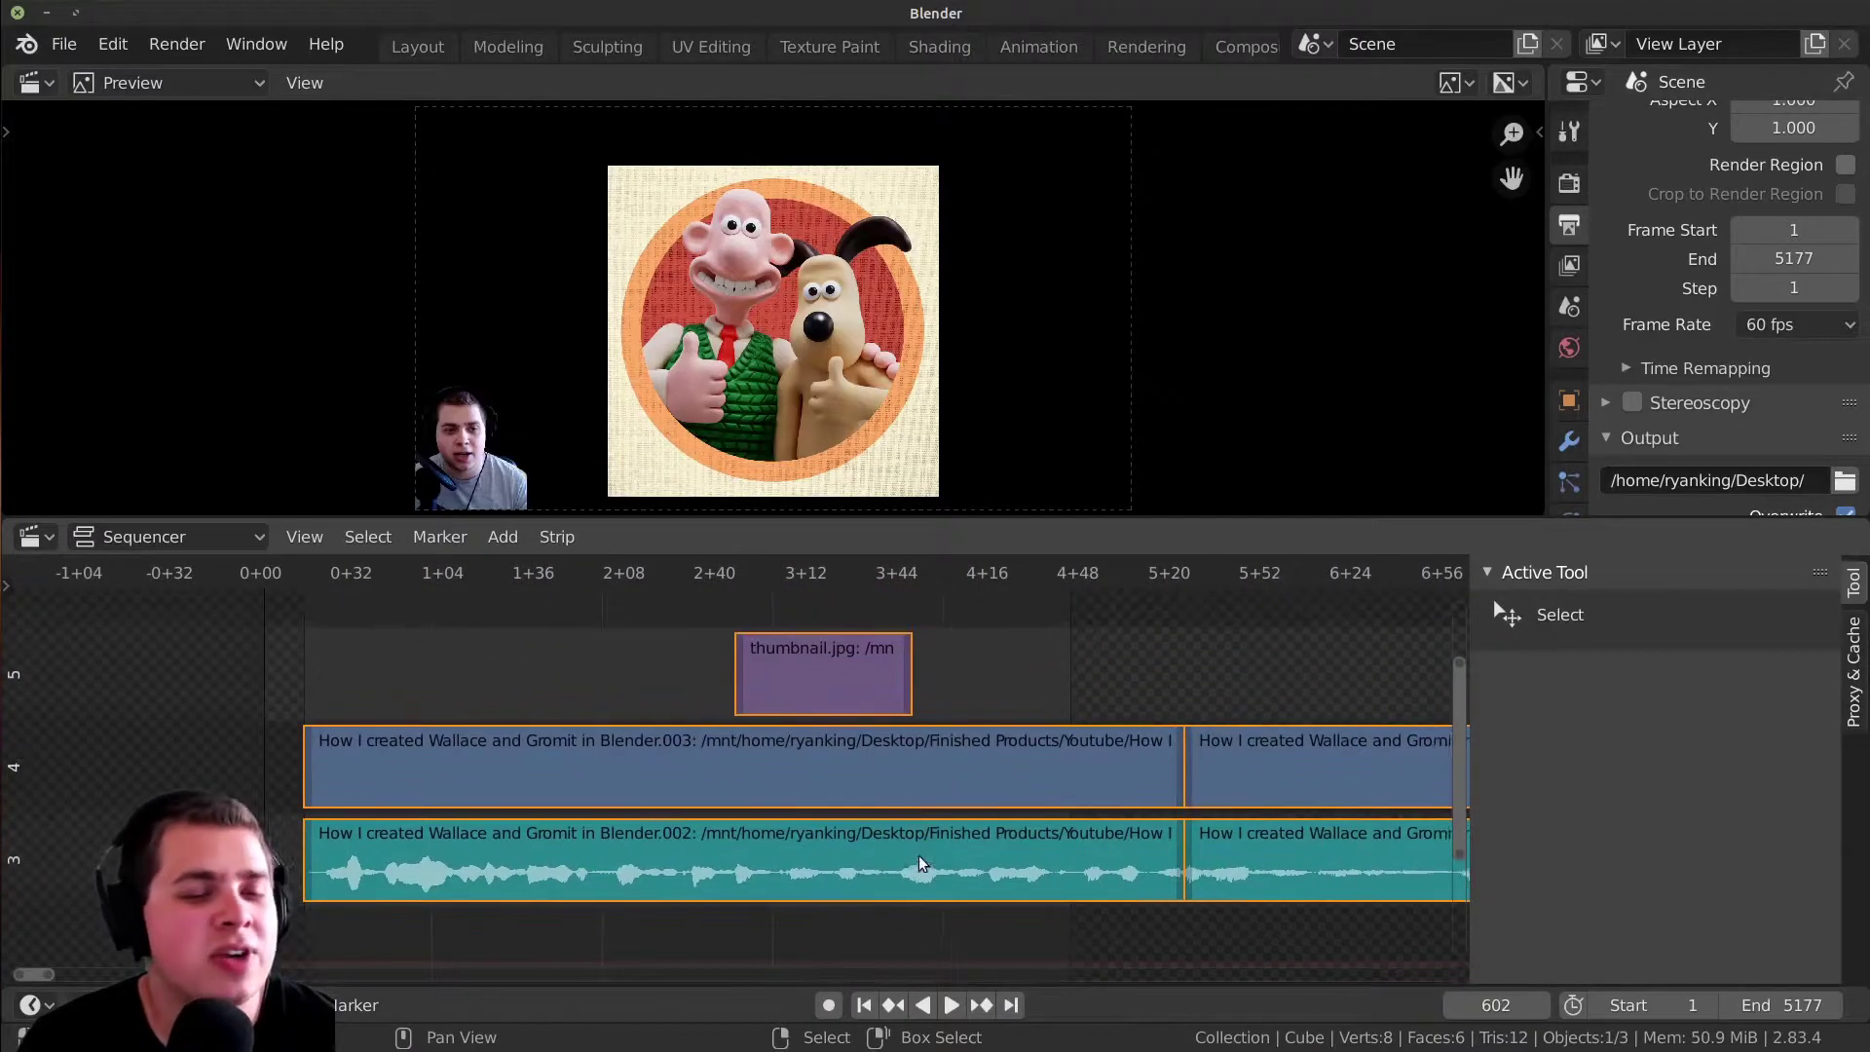
key(Tab)
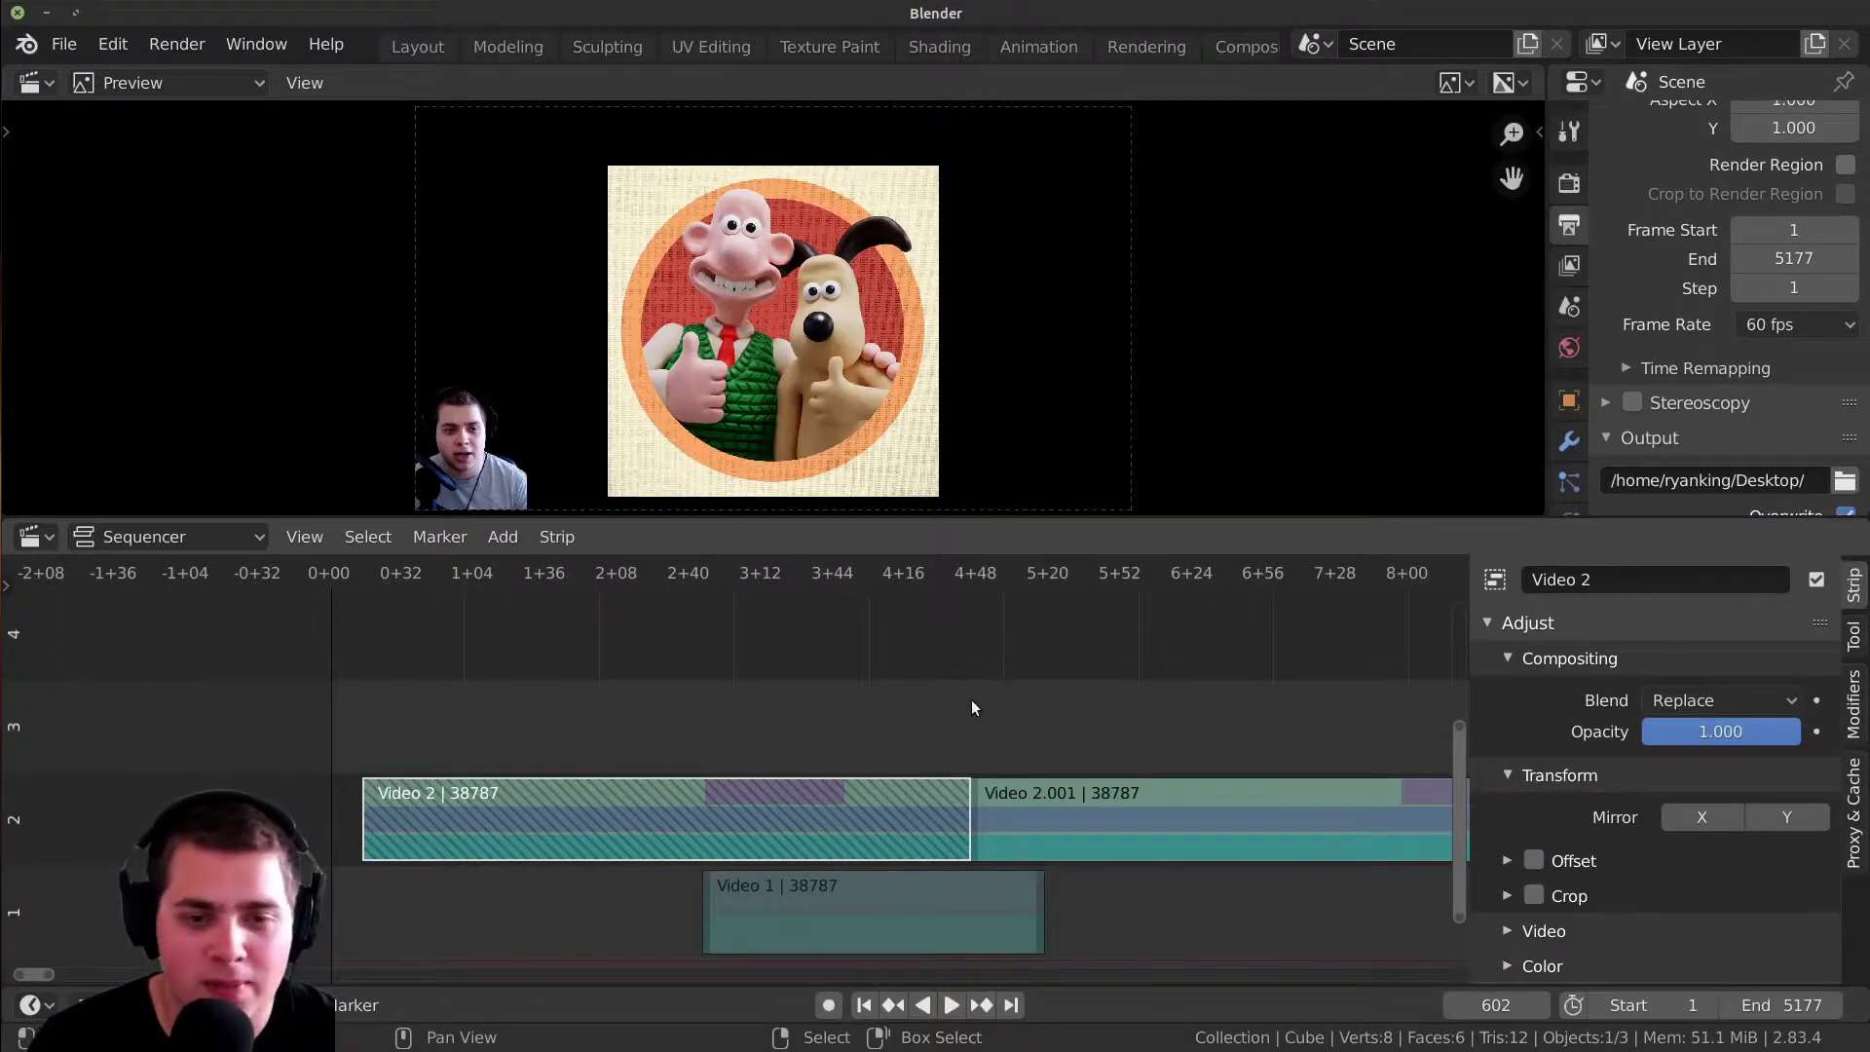
- Try to slip the contents of the locked Video 2 strip with the playhead at 2+36
scroll(623, 808, down, 2)
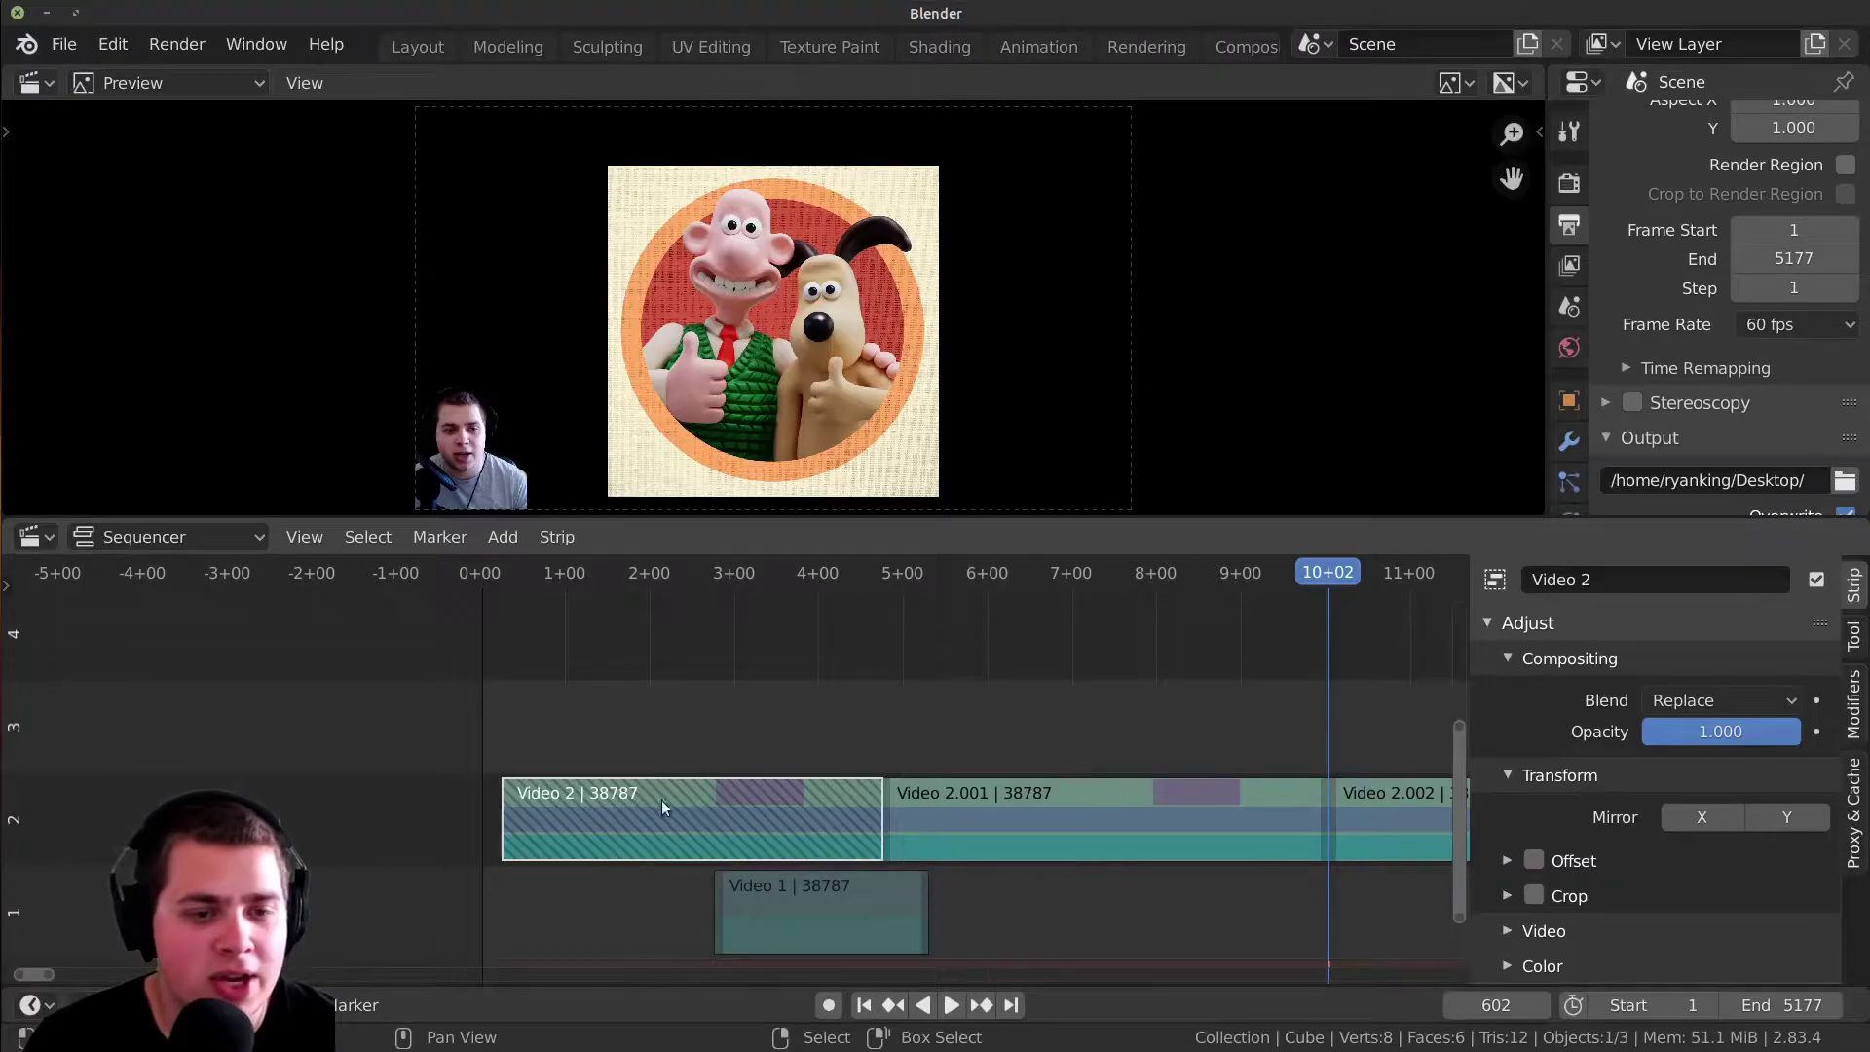
click(698, 703)
scroll(807, 746, up, 2)
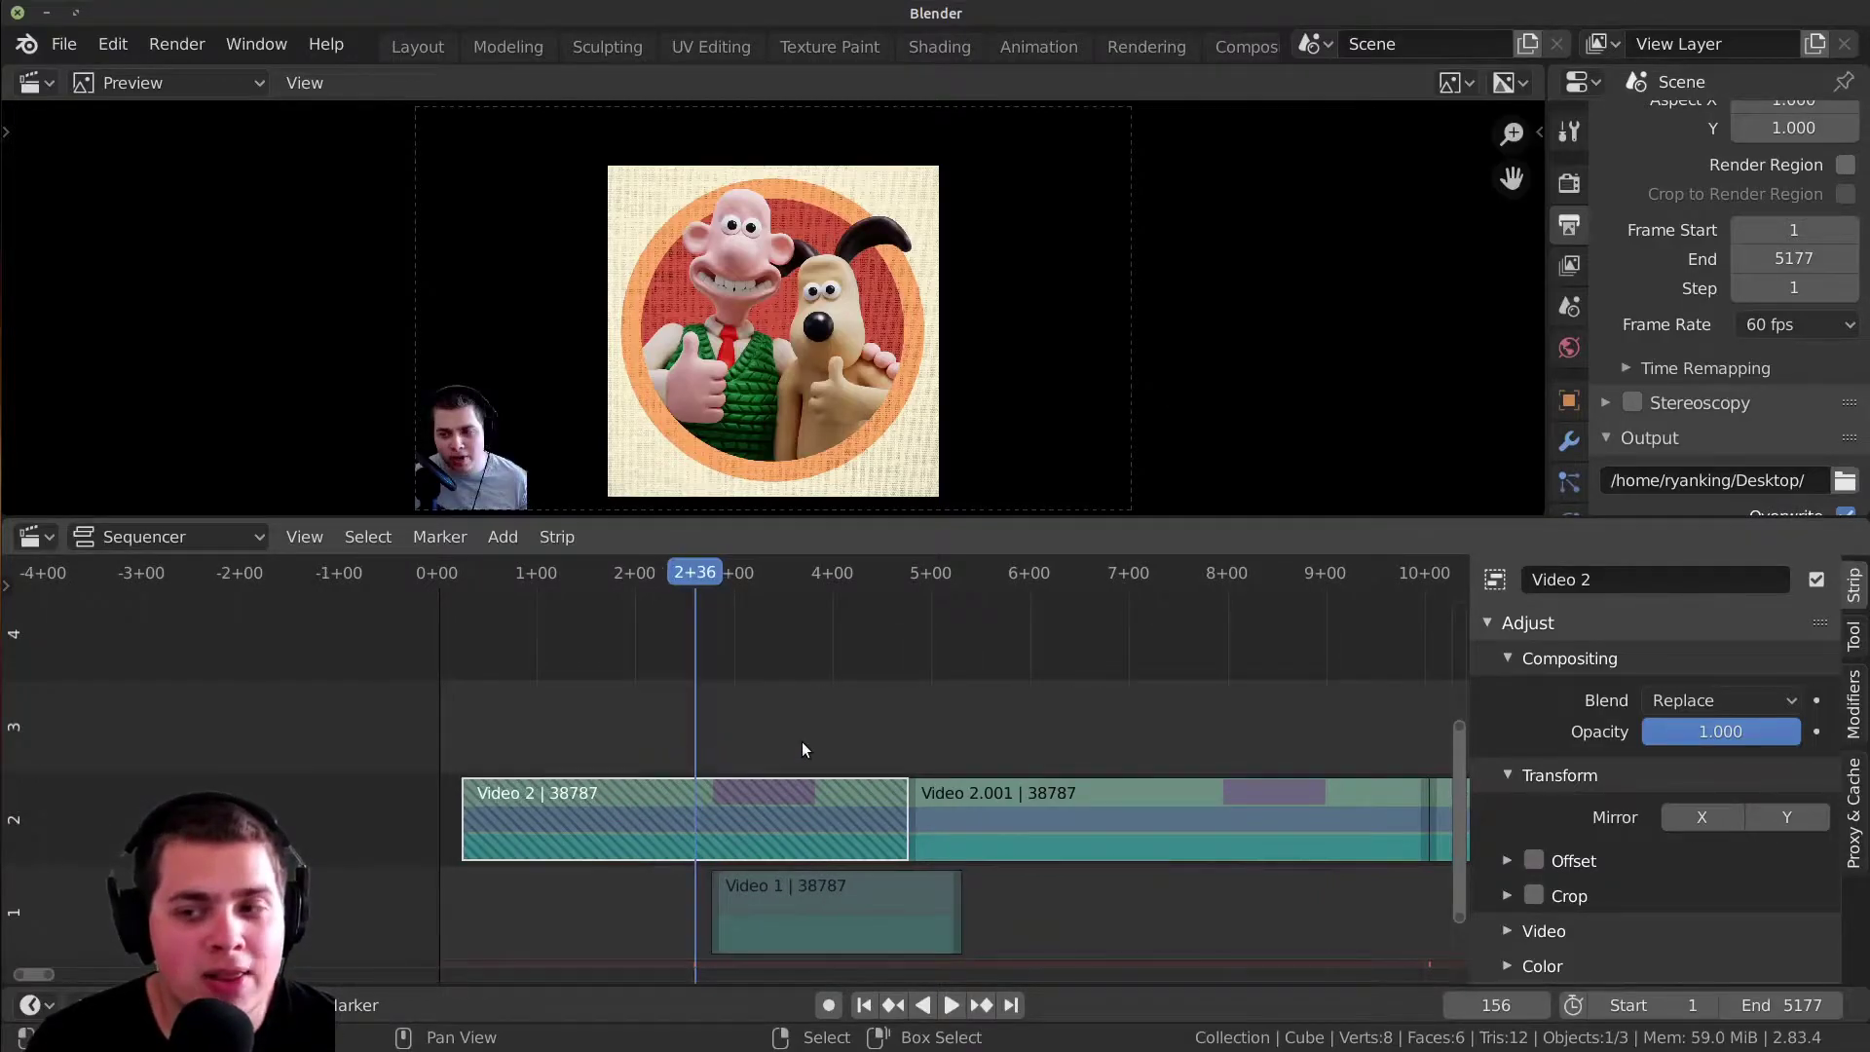
scroll(888, 760, up, 1)
key(s)
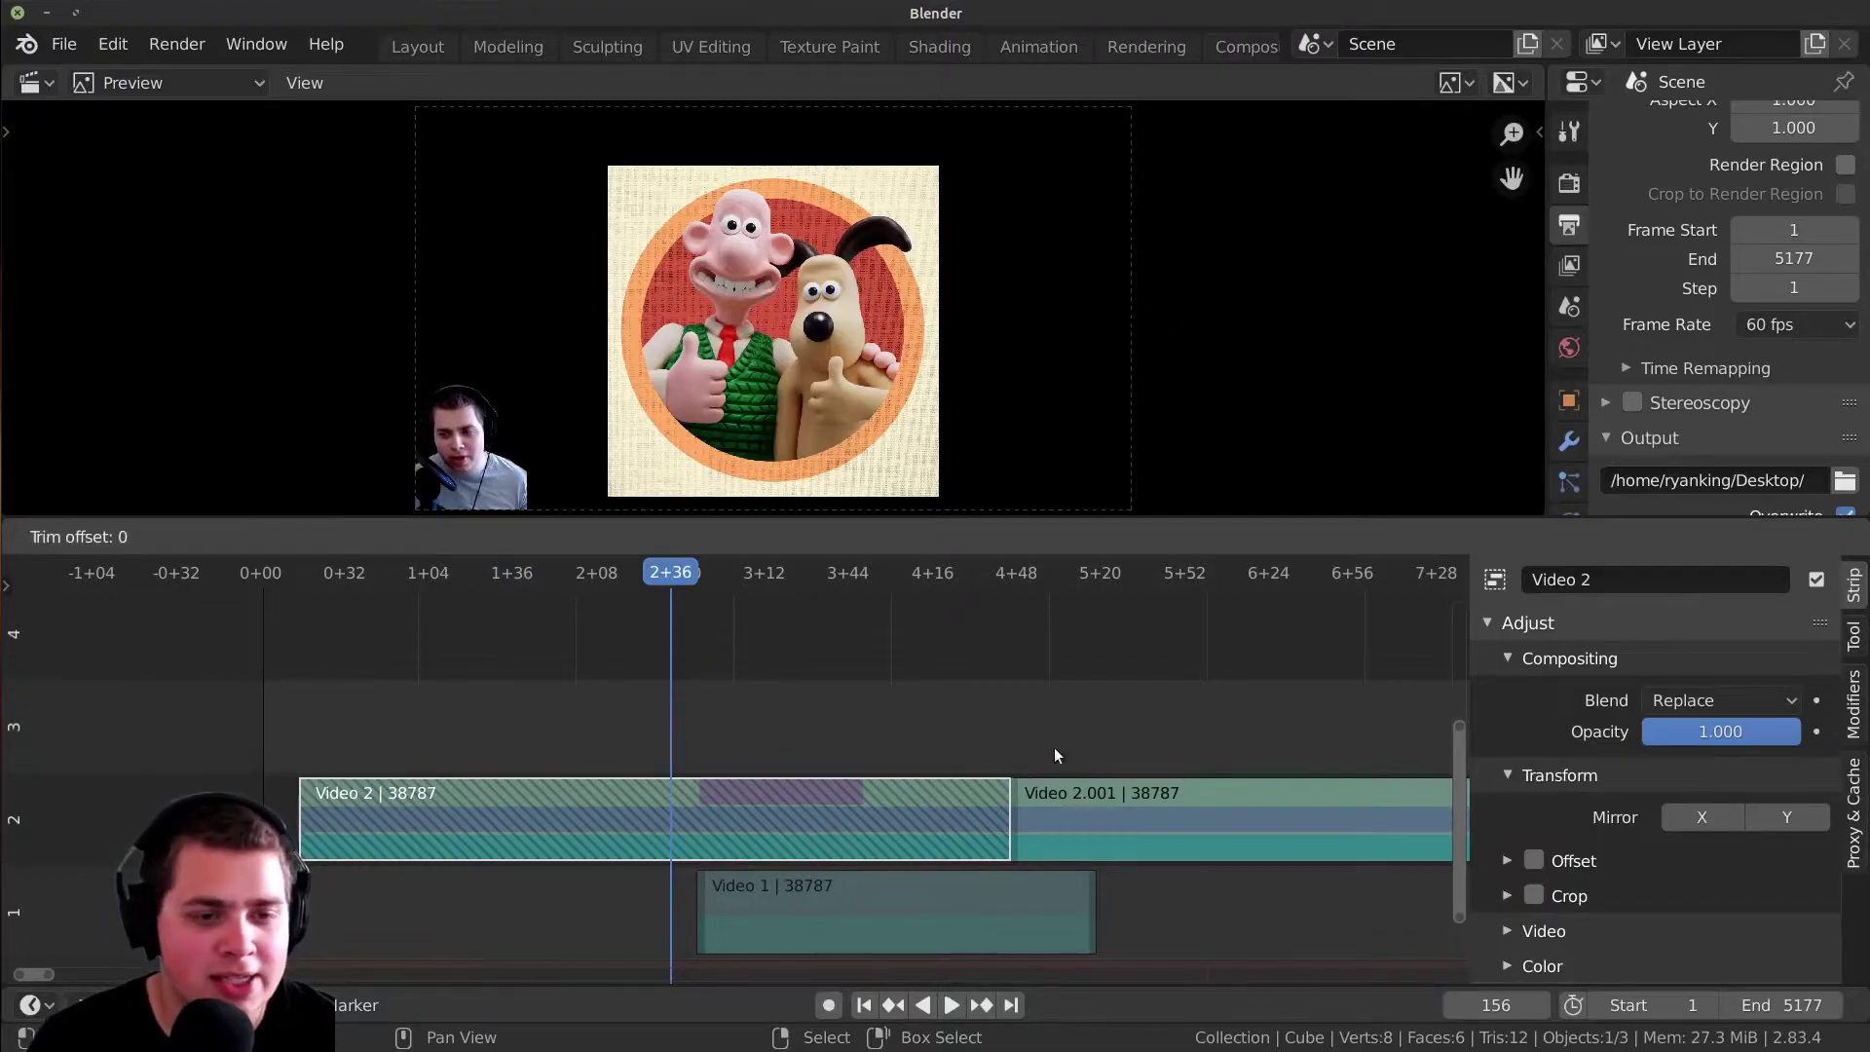
right_click(1164, 751)
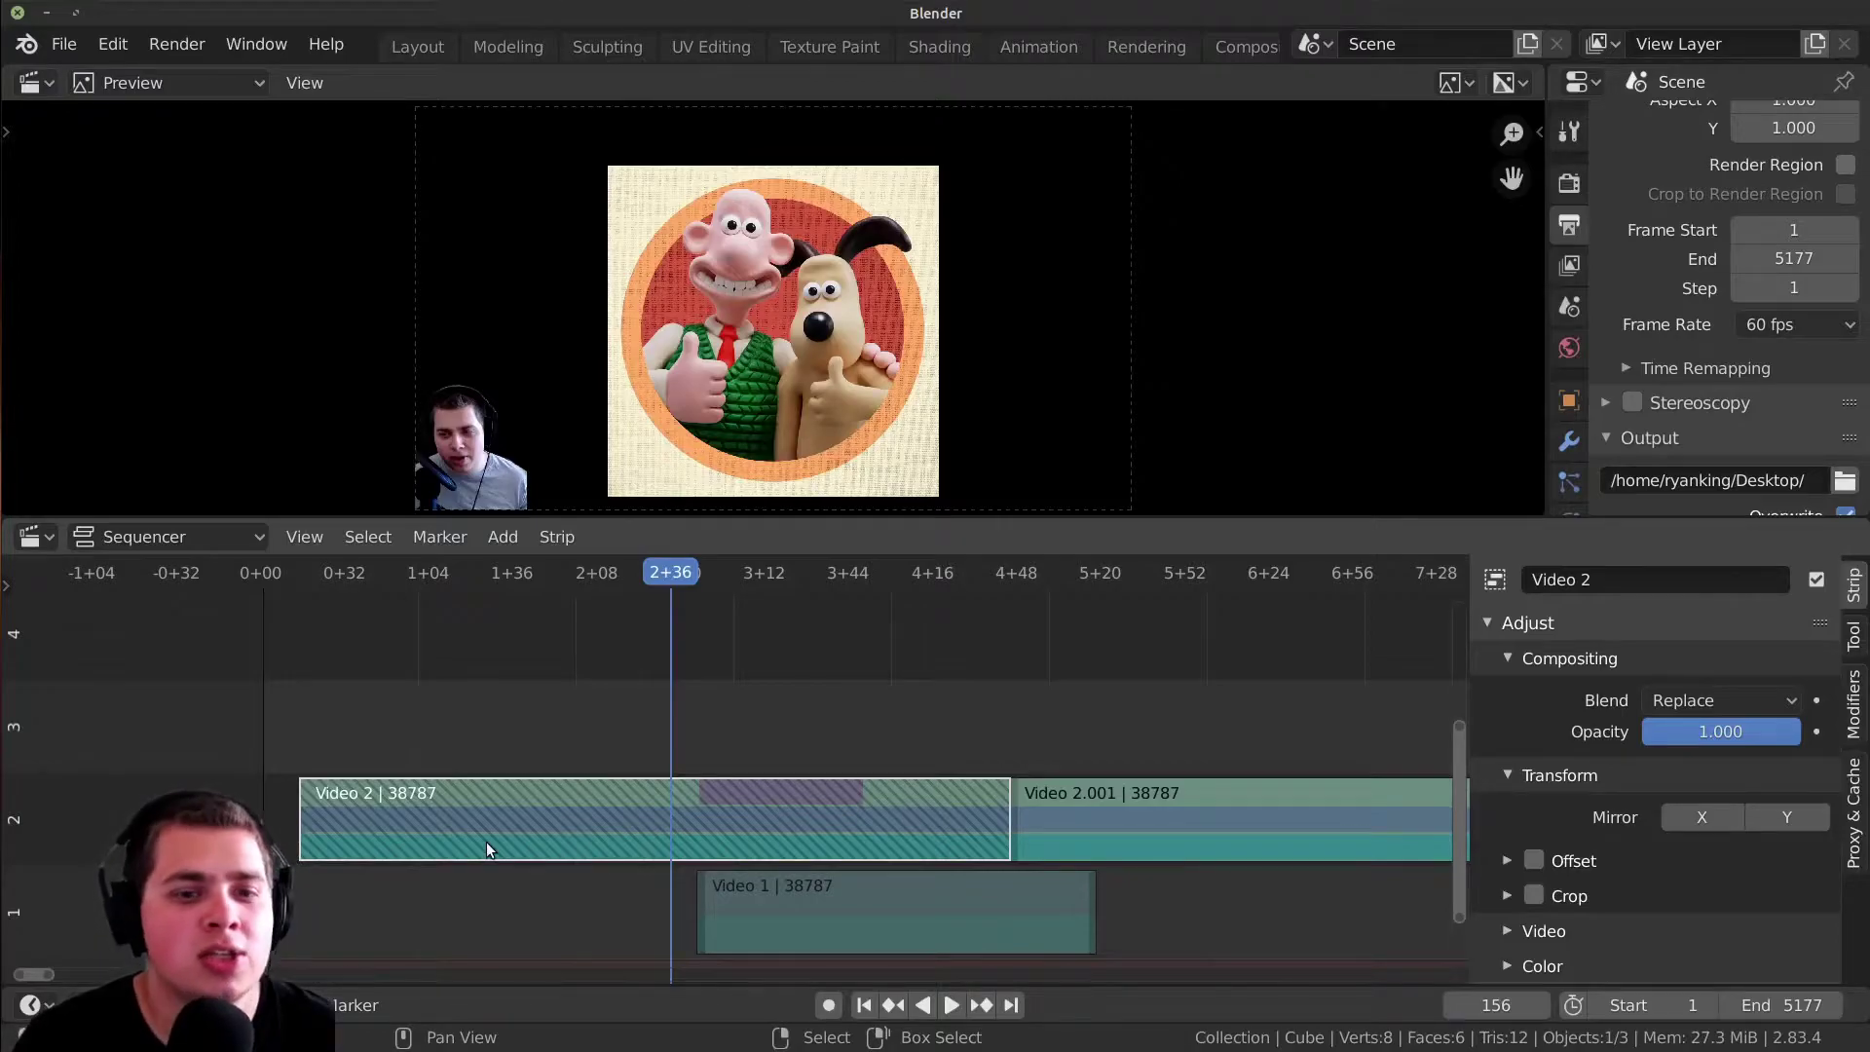
- Delete the locked Video 2 strip and undo the deletion
scroll(442, 705, down, 2)
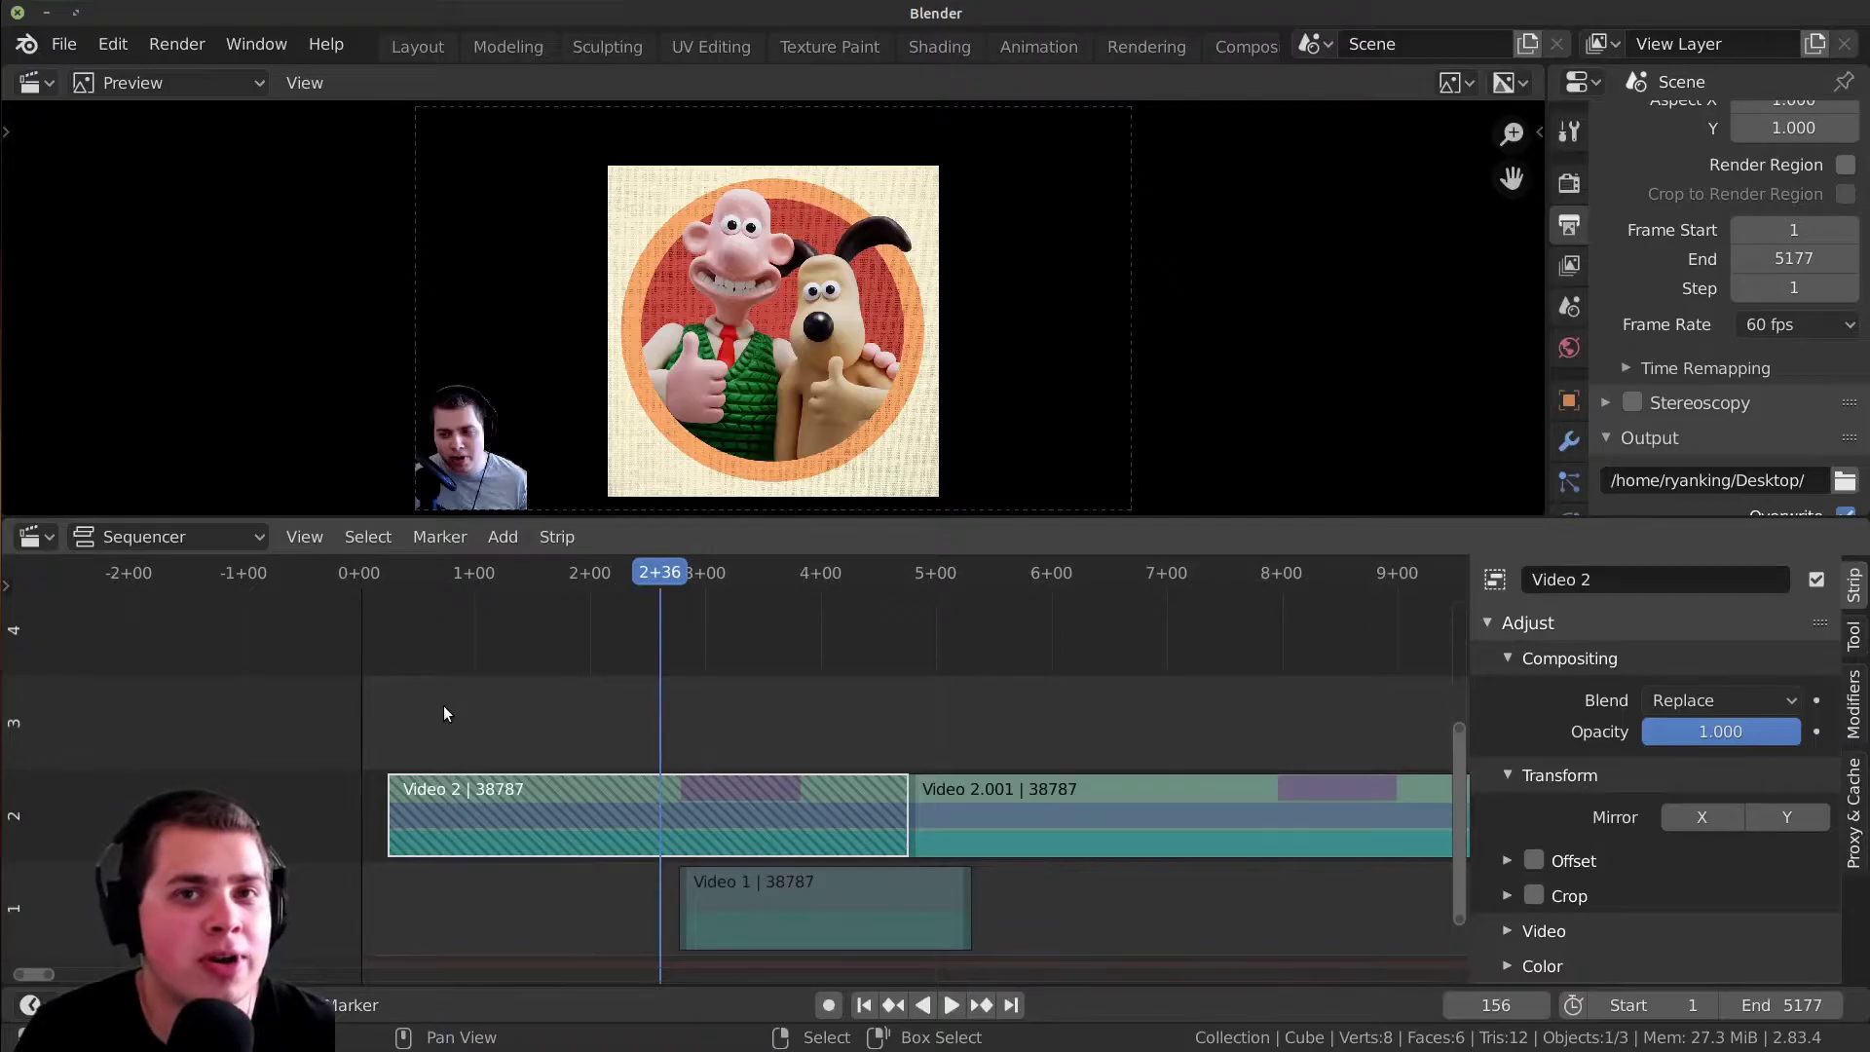
scroll(584, 691, down, 1)
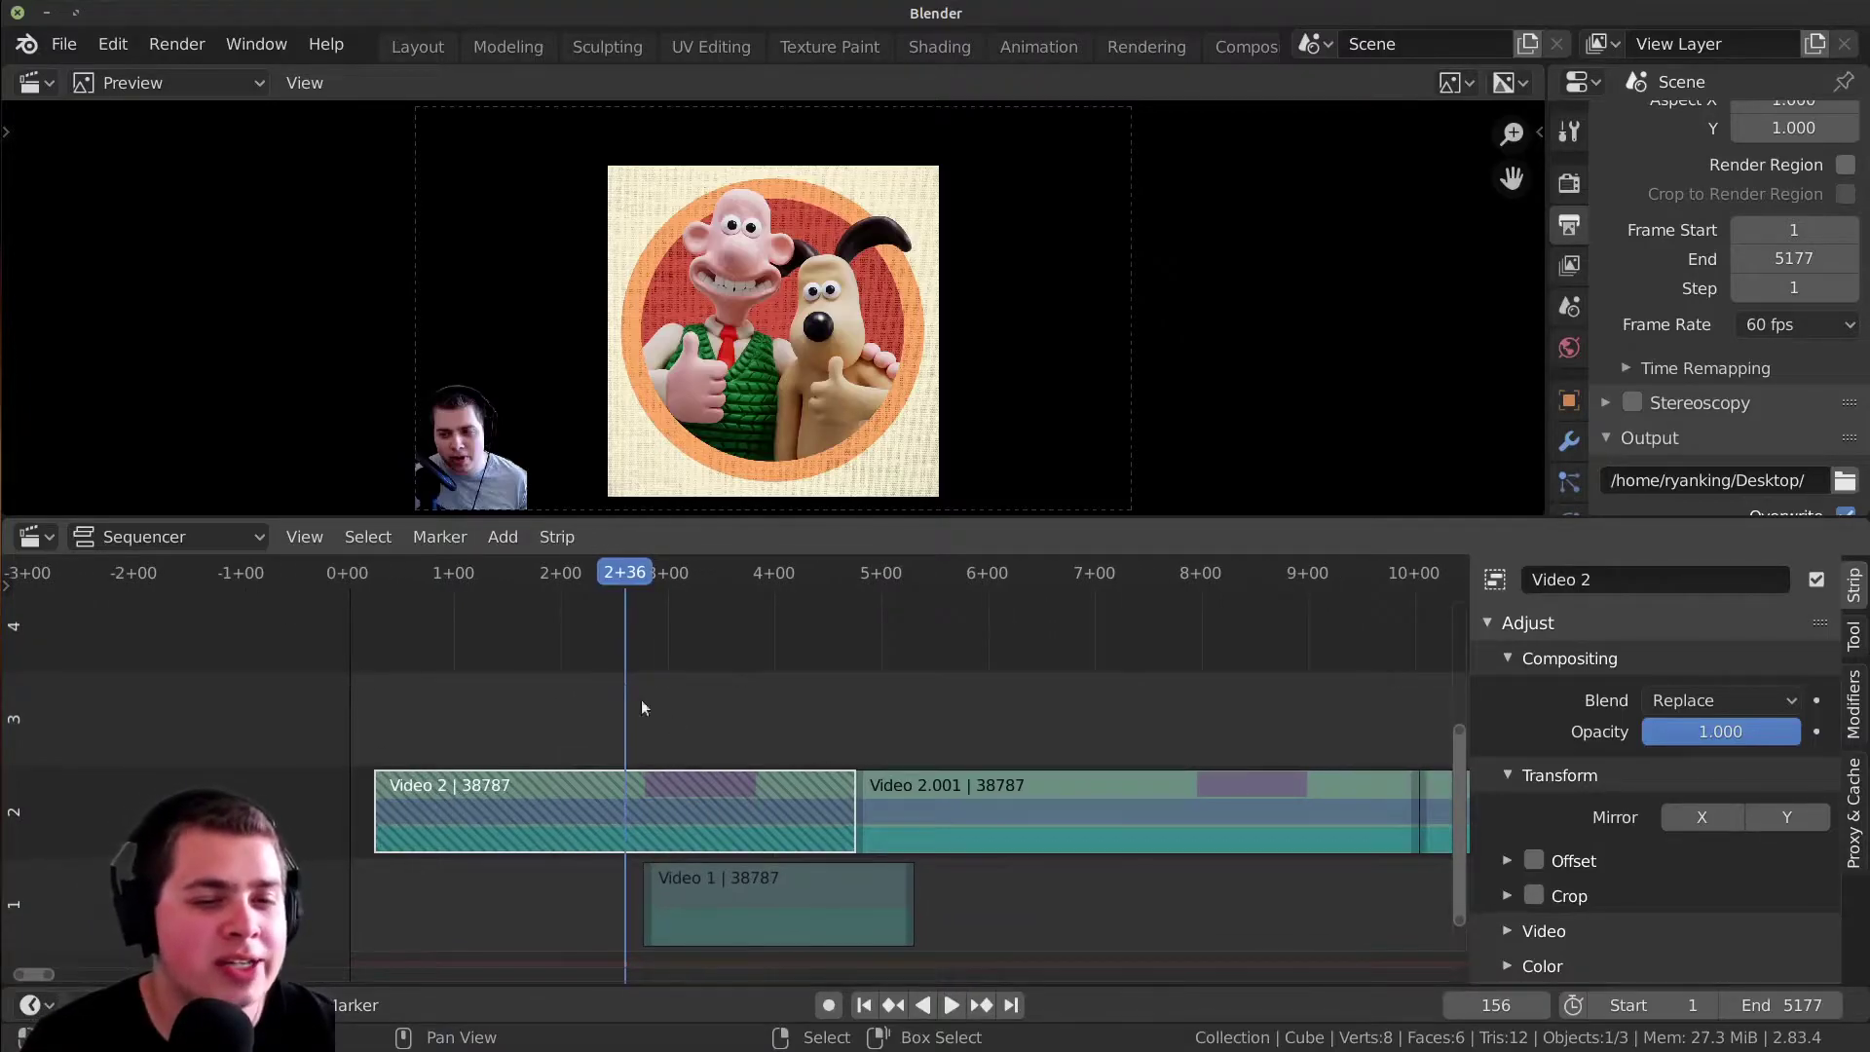
key(x)
click(801, 701)
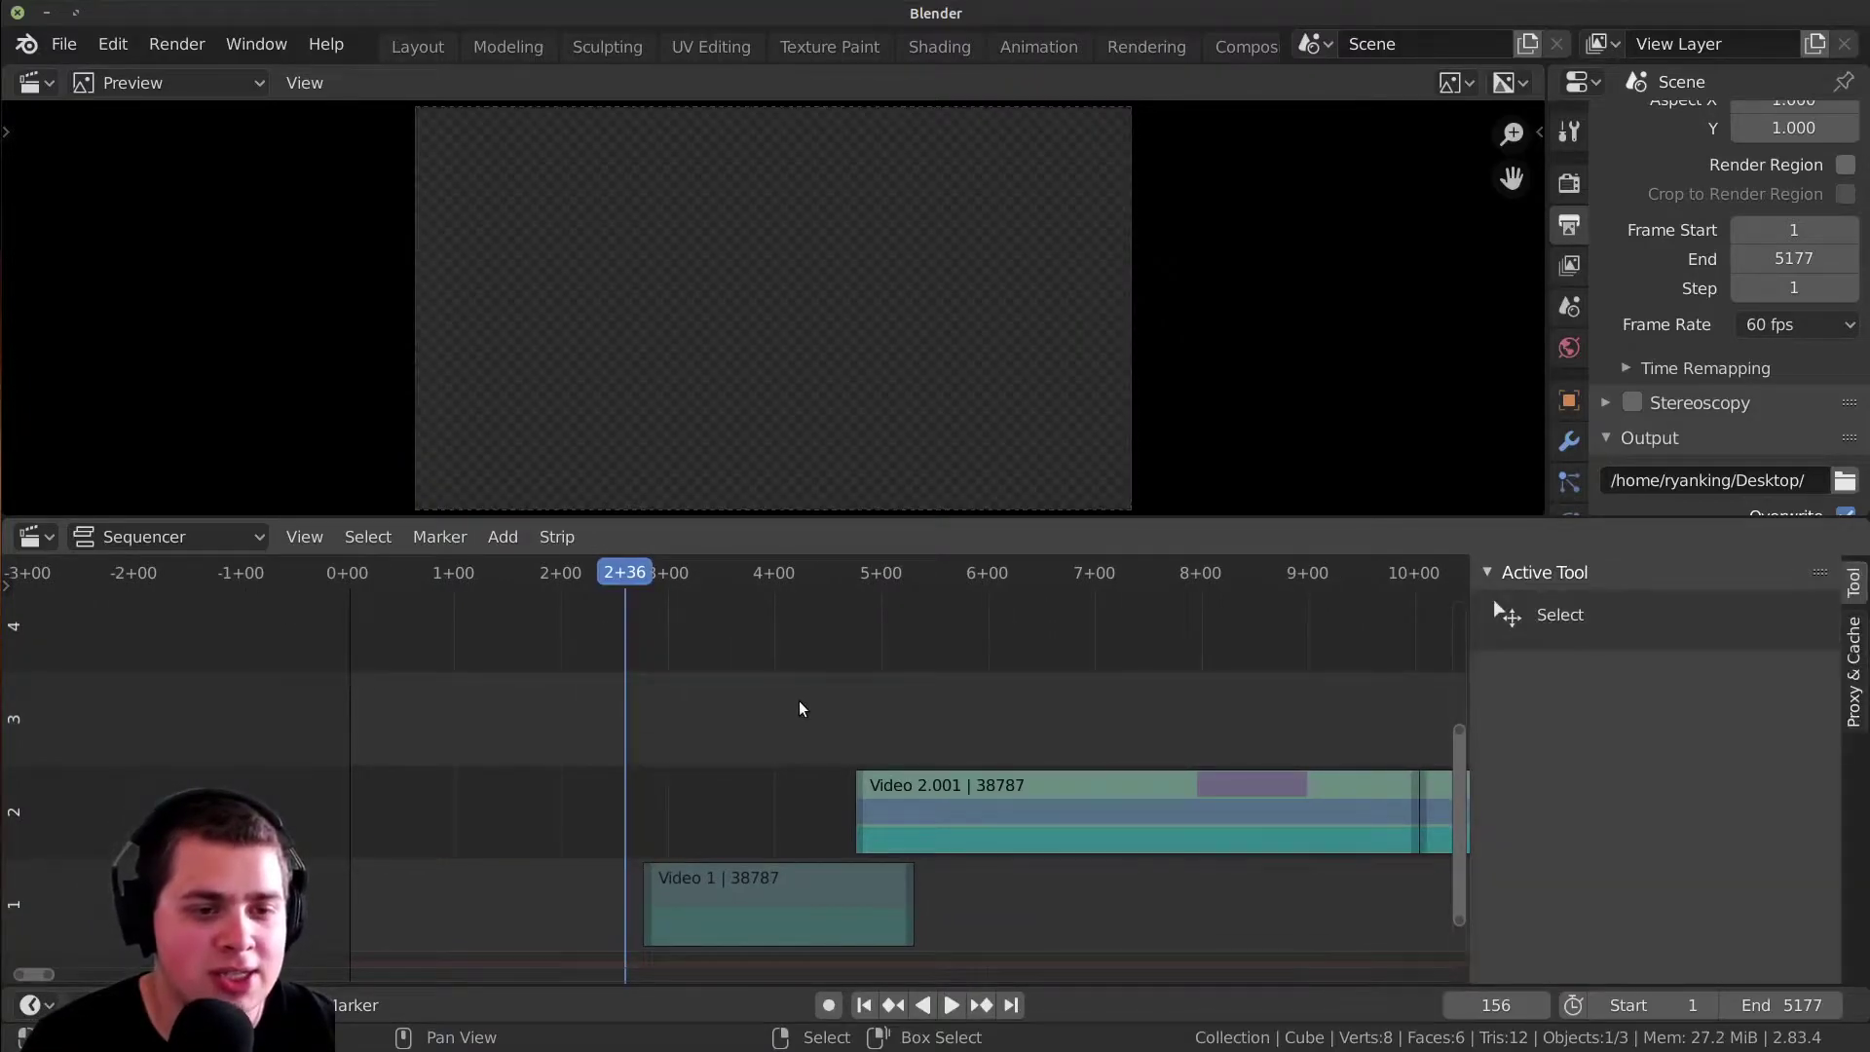
key(ctrl+z)
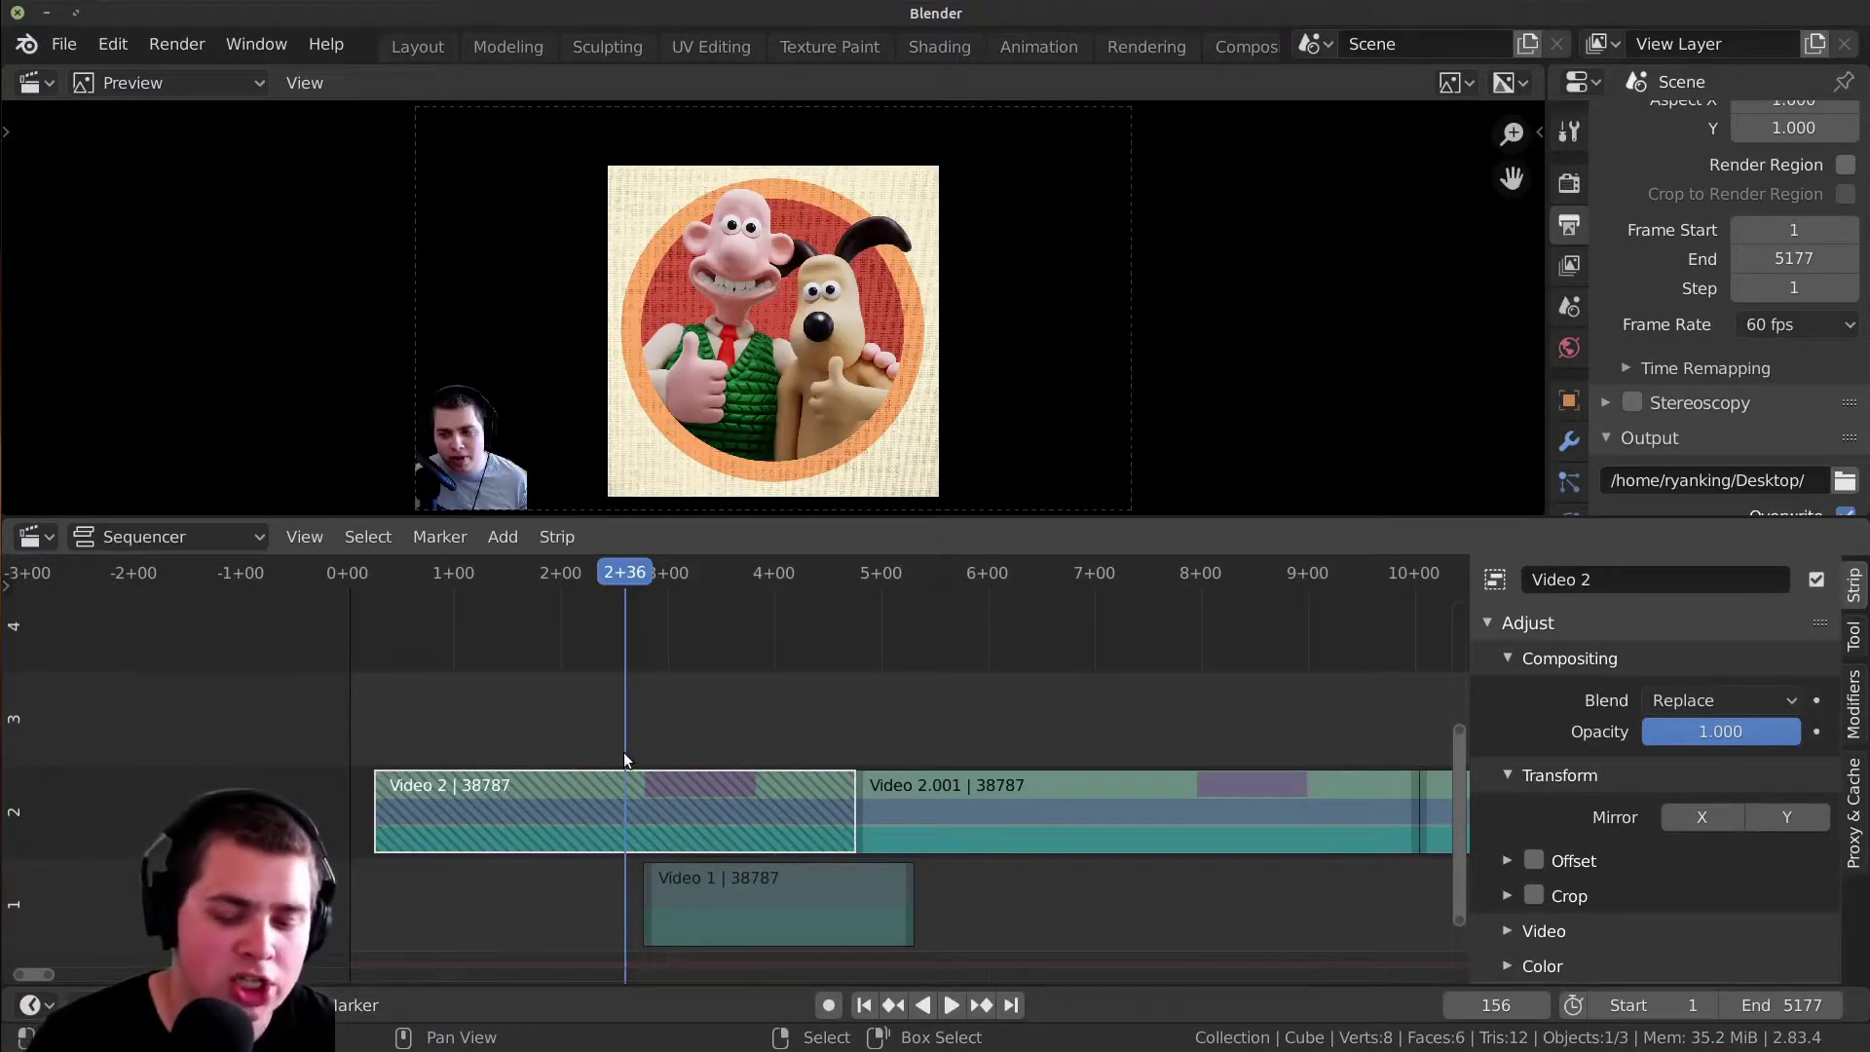
- Toggle the lock on the Video 2 strip, leaving it unlocked, and show the Lock/Mute commands for strips
scroll(623, 752, down, 3)
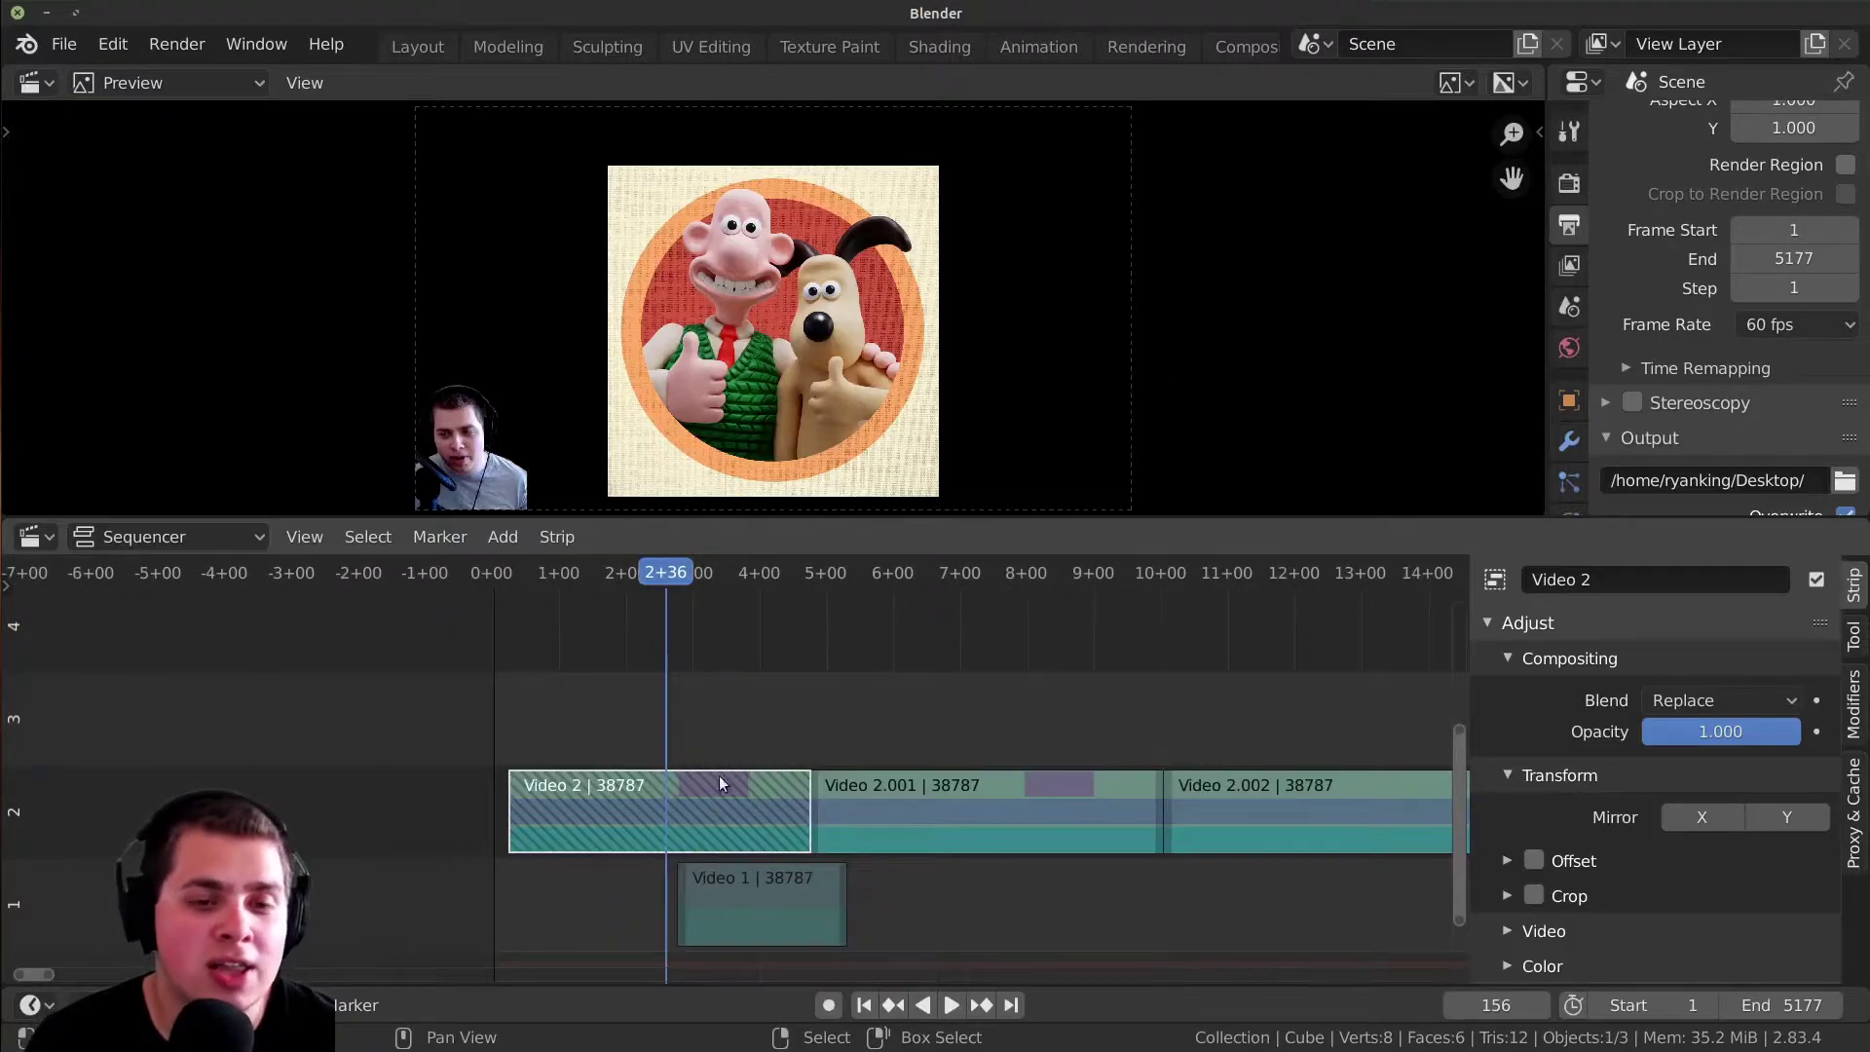
scroll(1101, 784, down, 1)
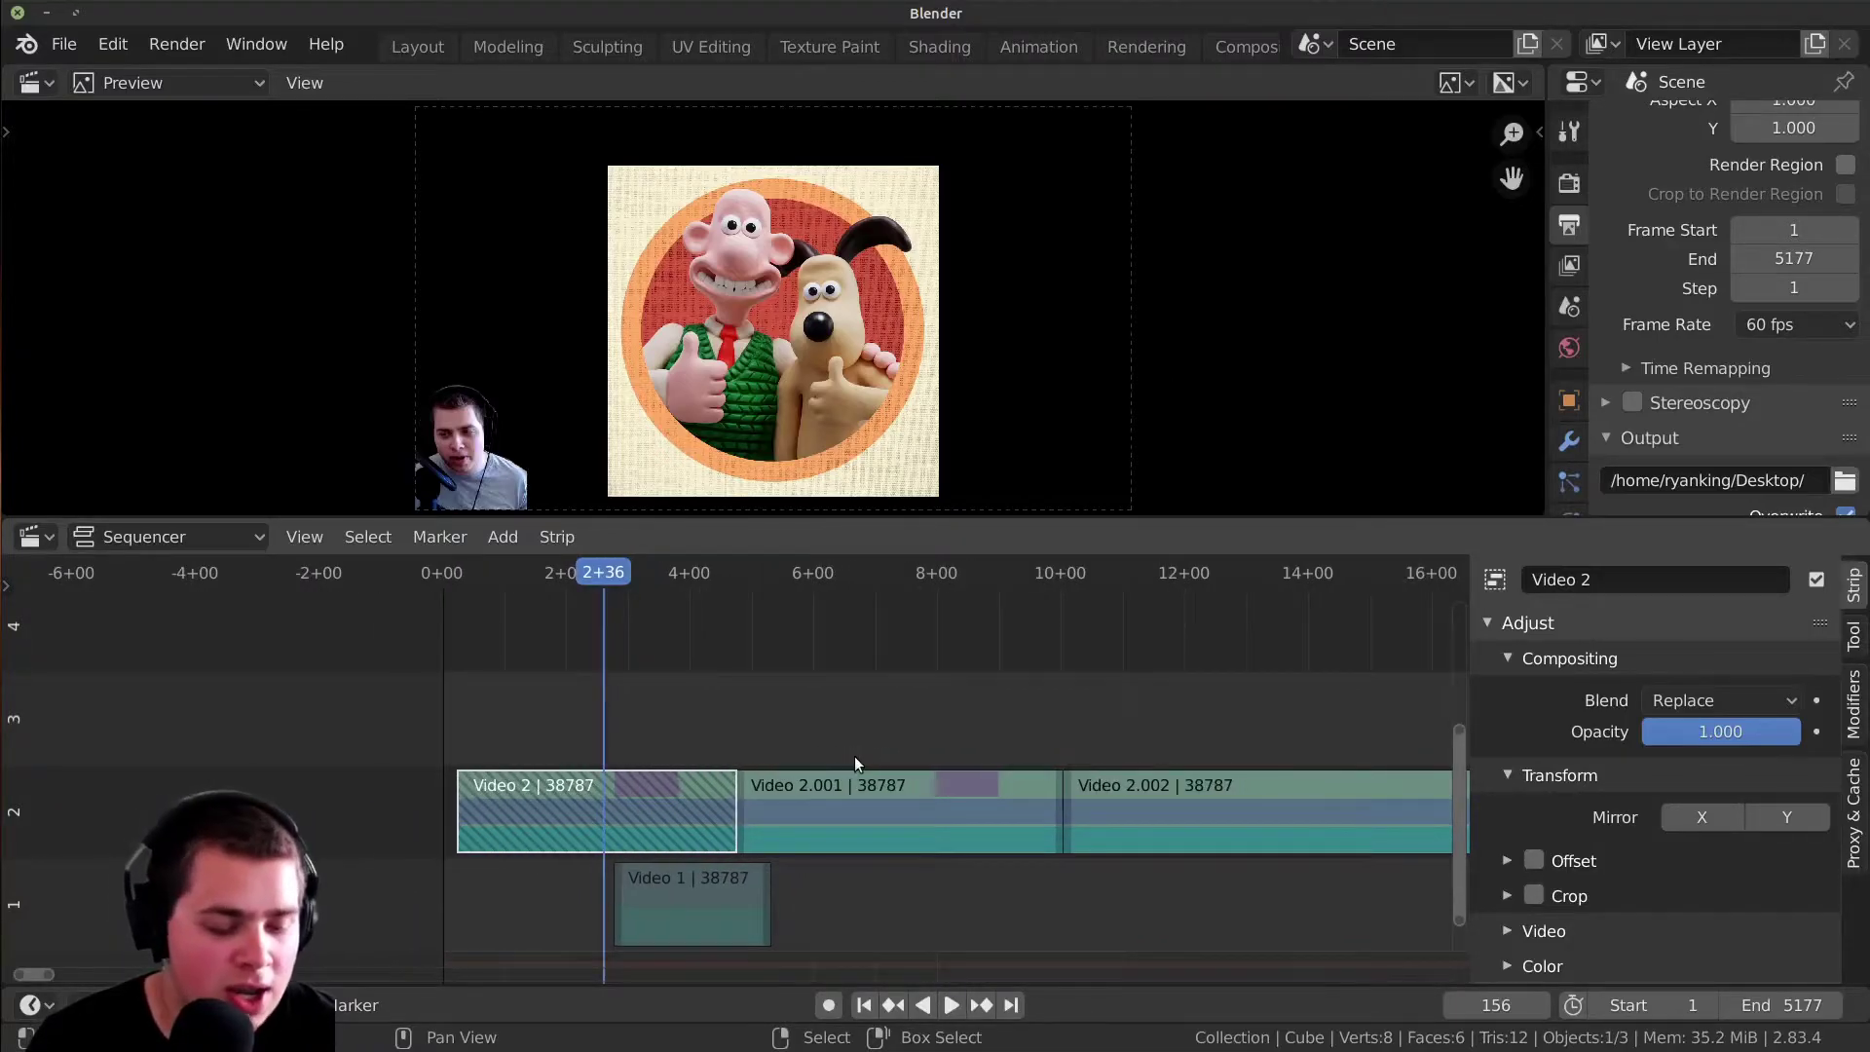
key(shift+alt+l)
key(shift+l)
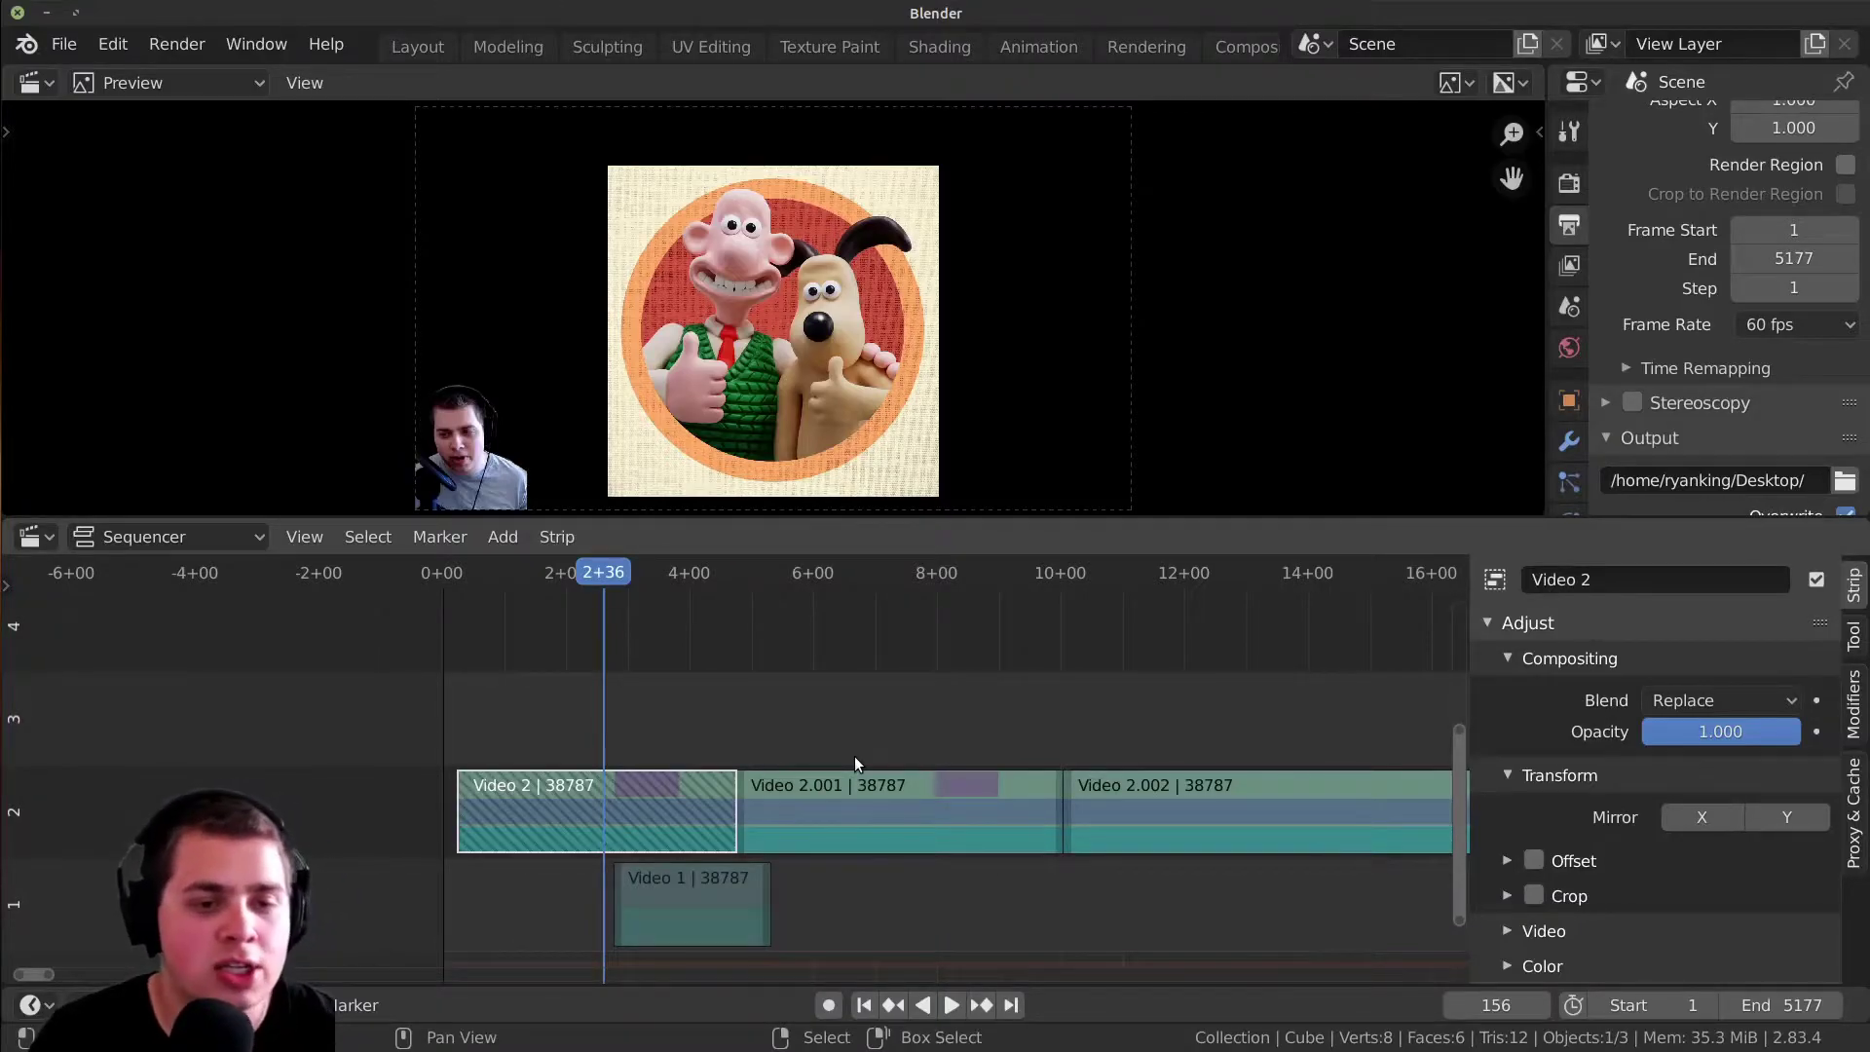
key(shift+alt+l)
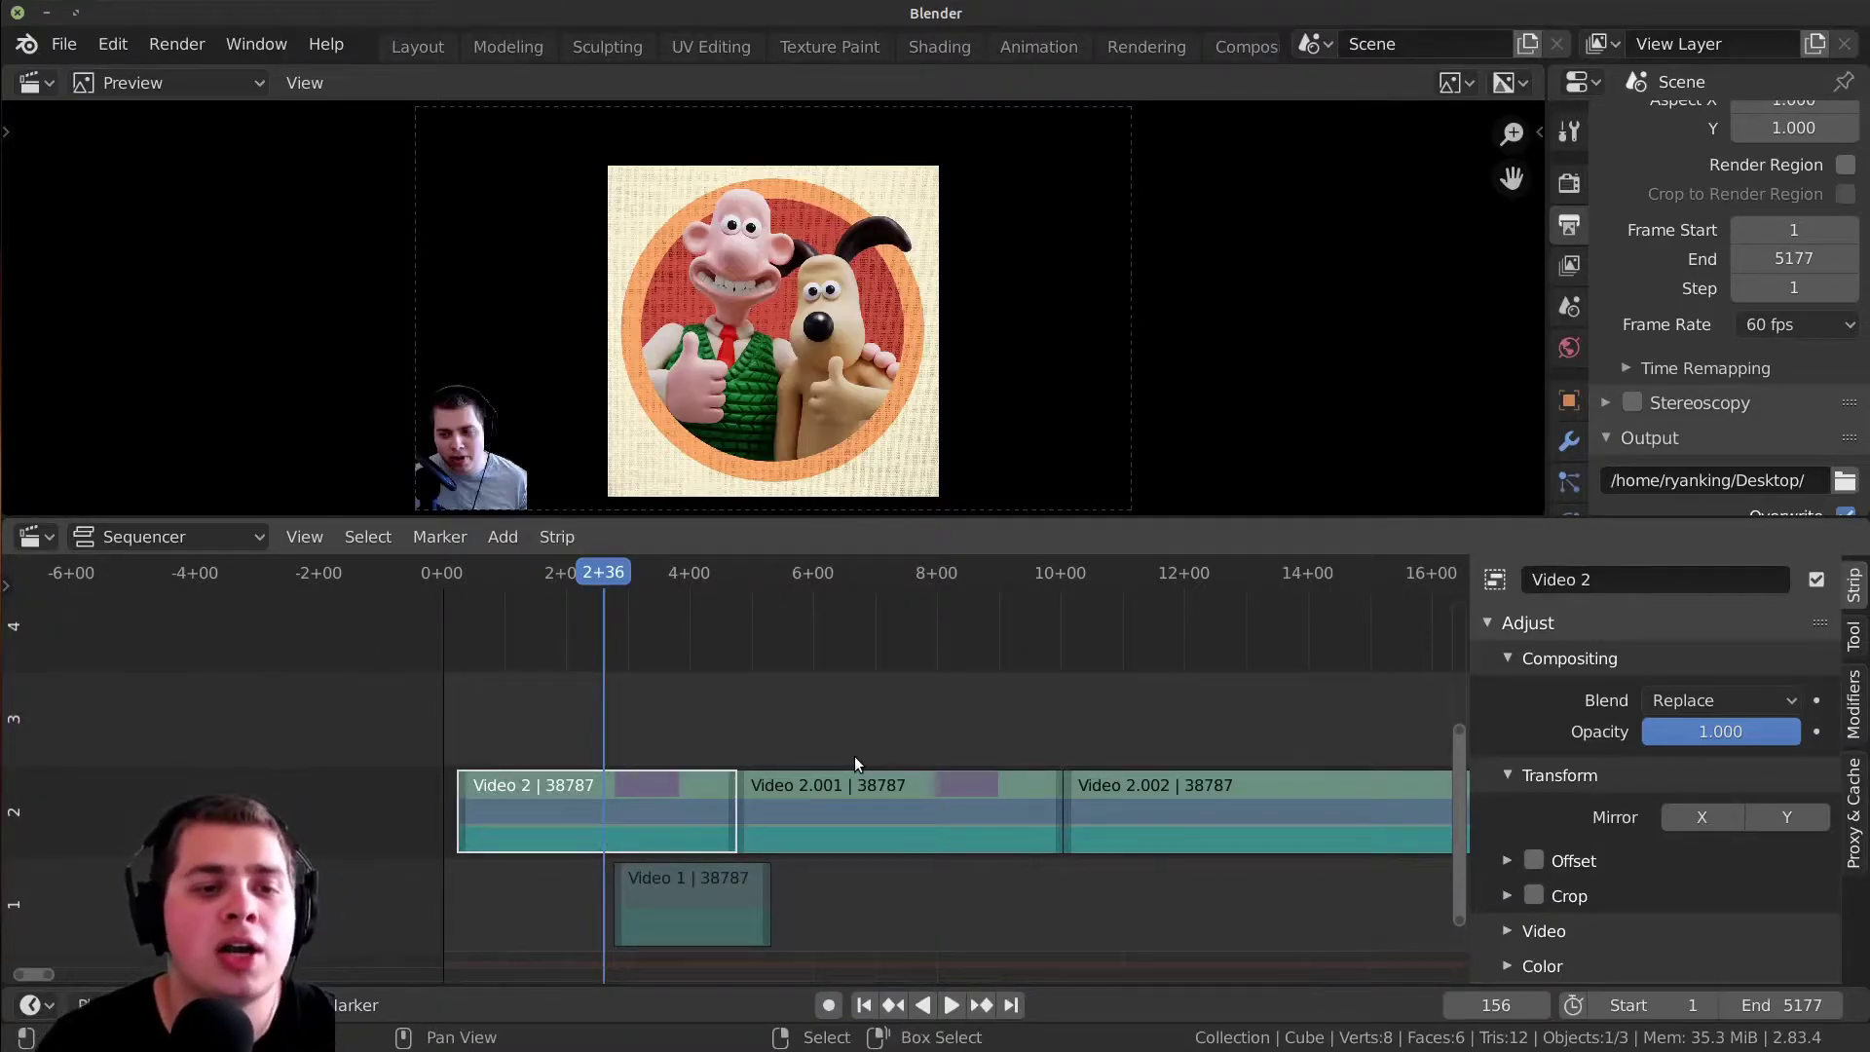
click(575, 545)
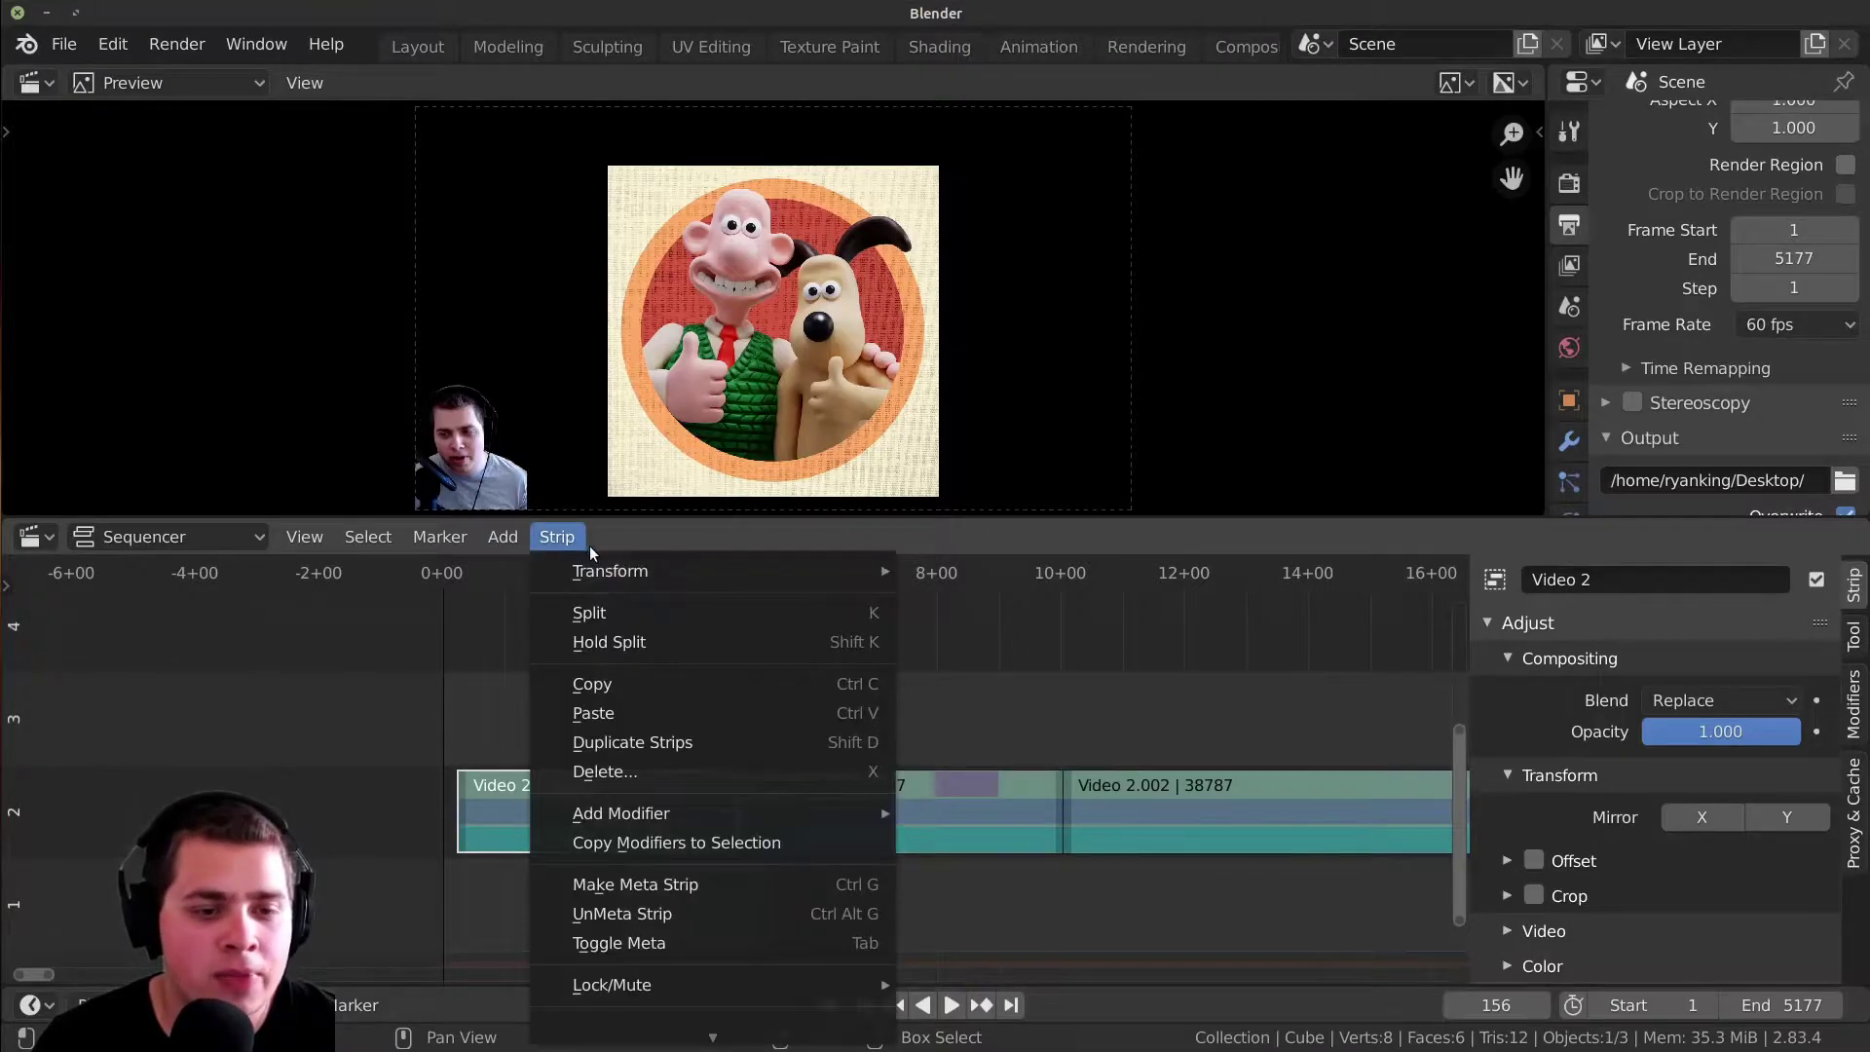
mouse_move(619, 984)
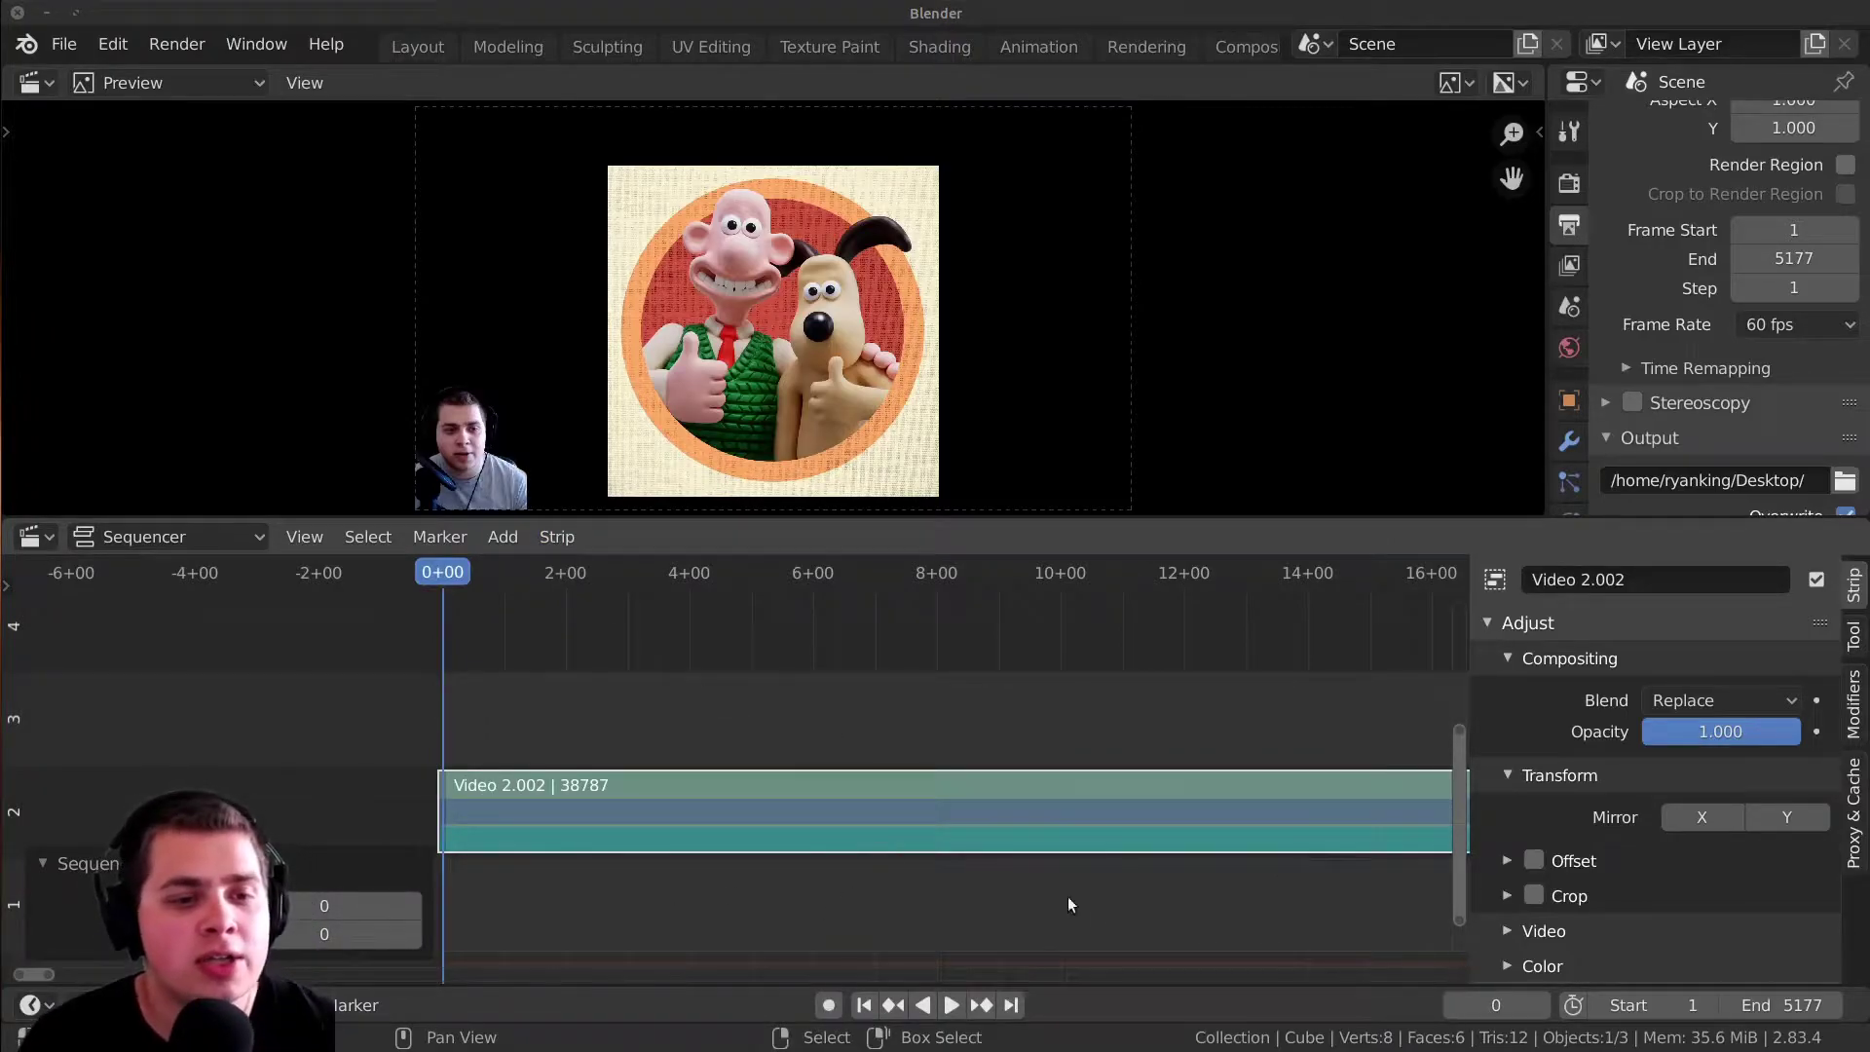
- Enter the Video 2.002 meta strip, select the long movie strip on channel 4, and return to the main timeline
middle_drag(749, 754, 810, 763)
middle_drag(1028, 787, 1041, 787)
key(n)
key(n)
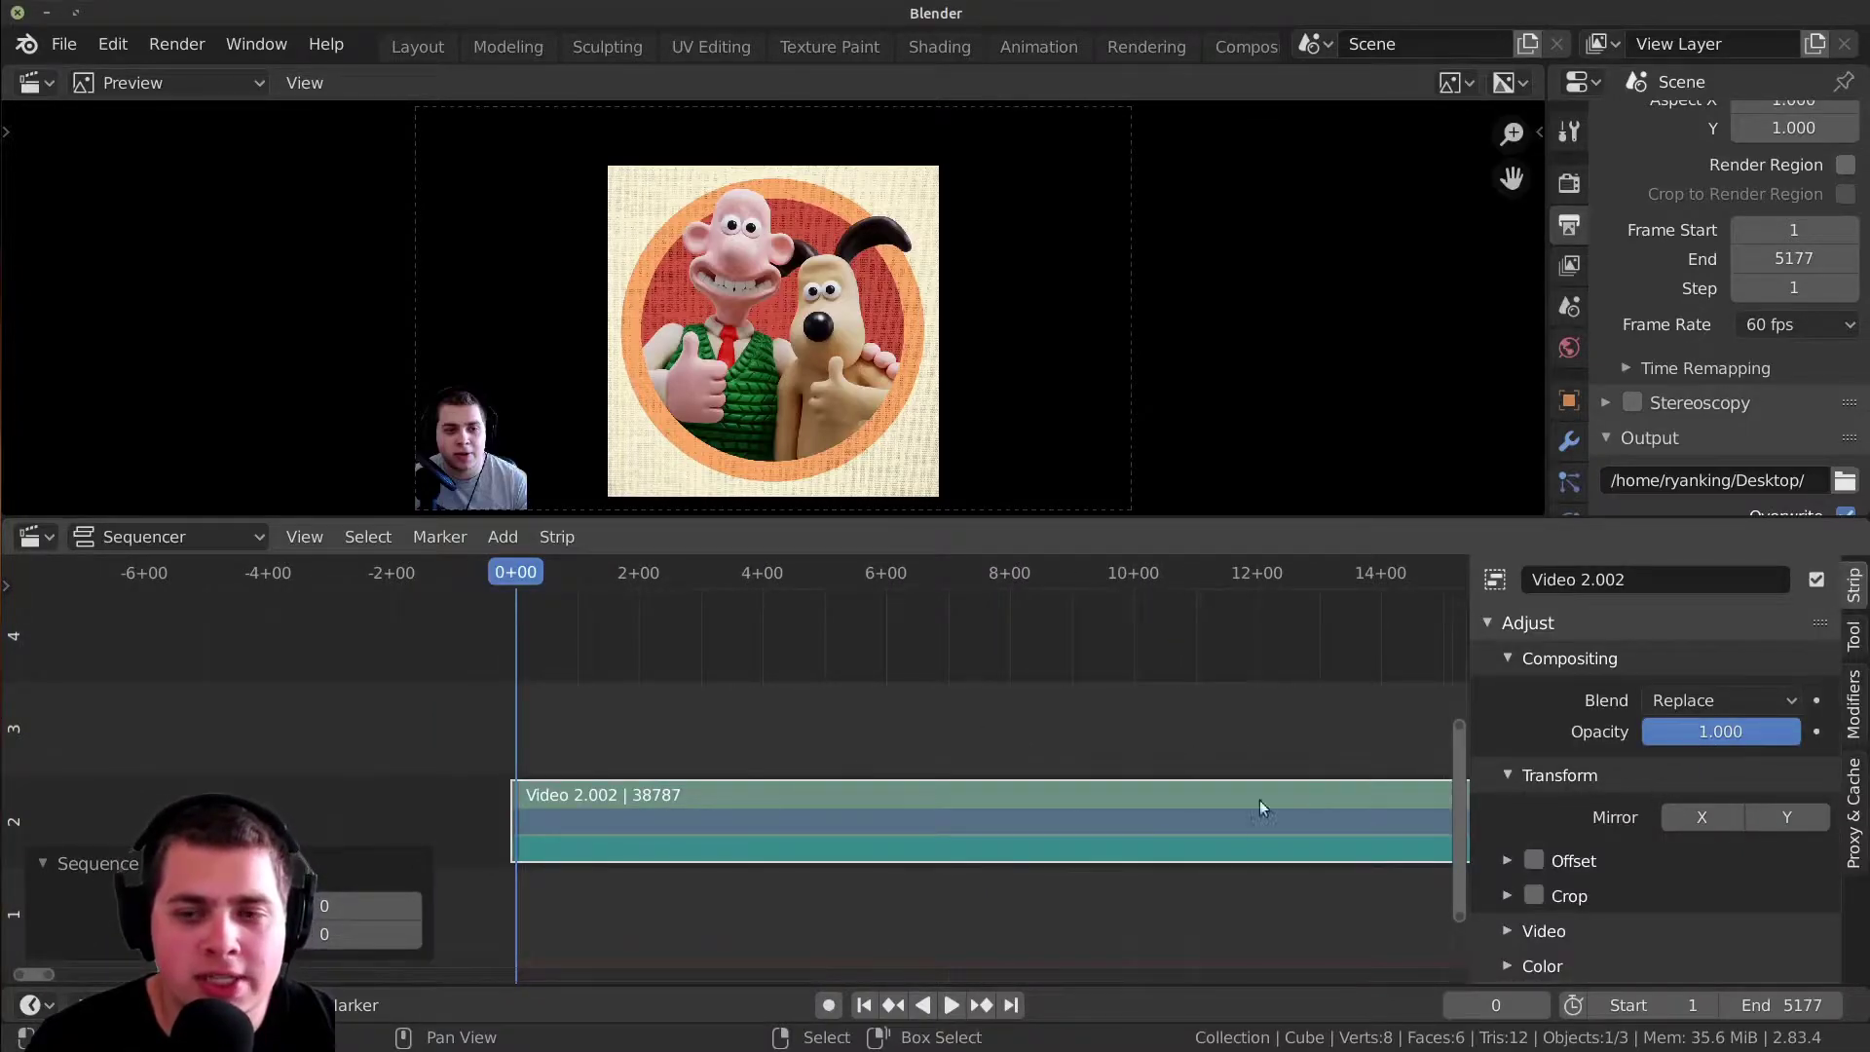
right_click(1131, 811)
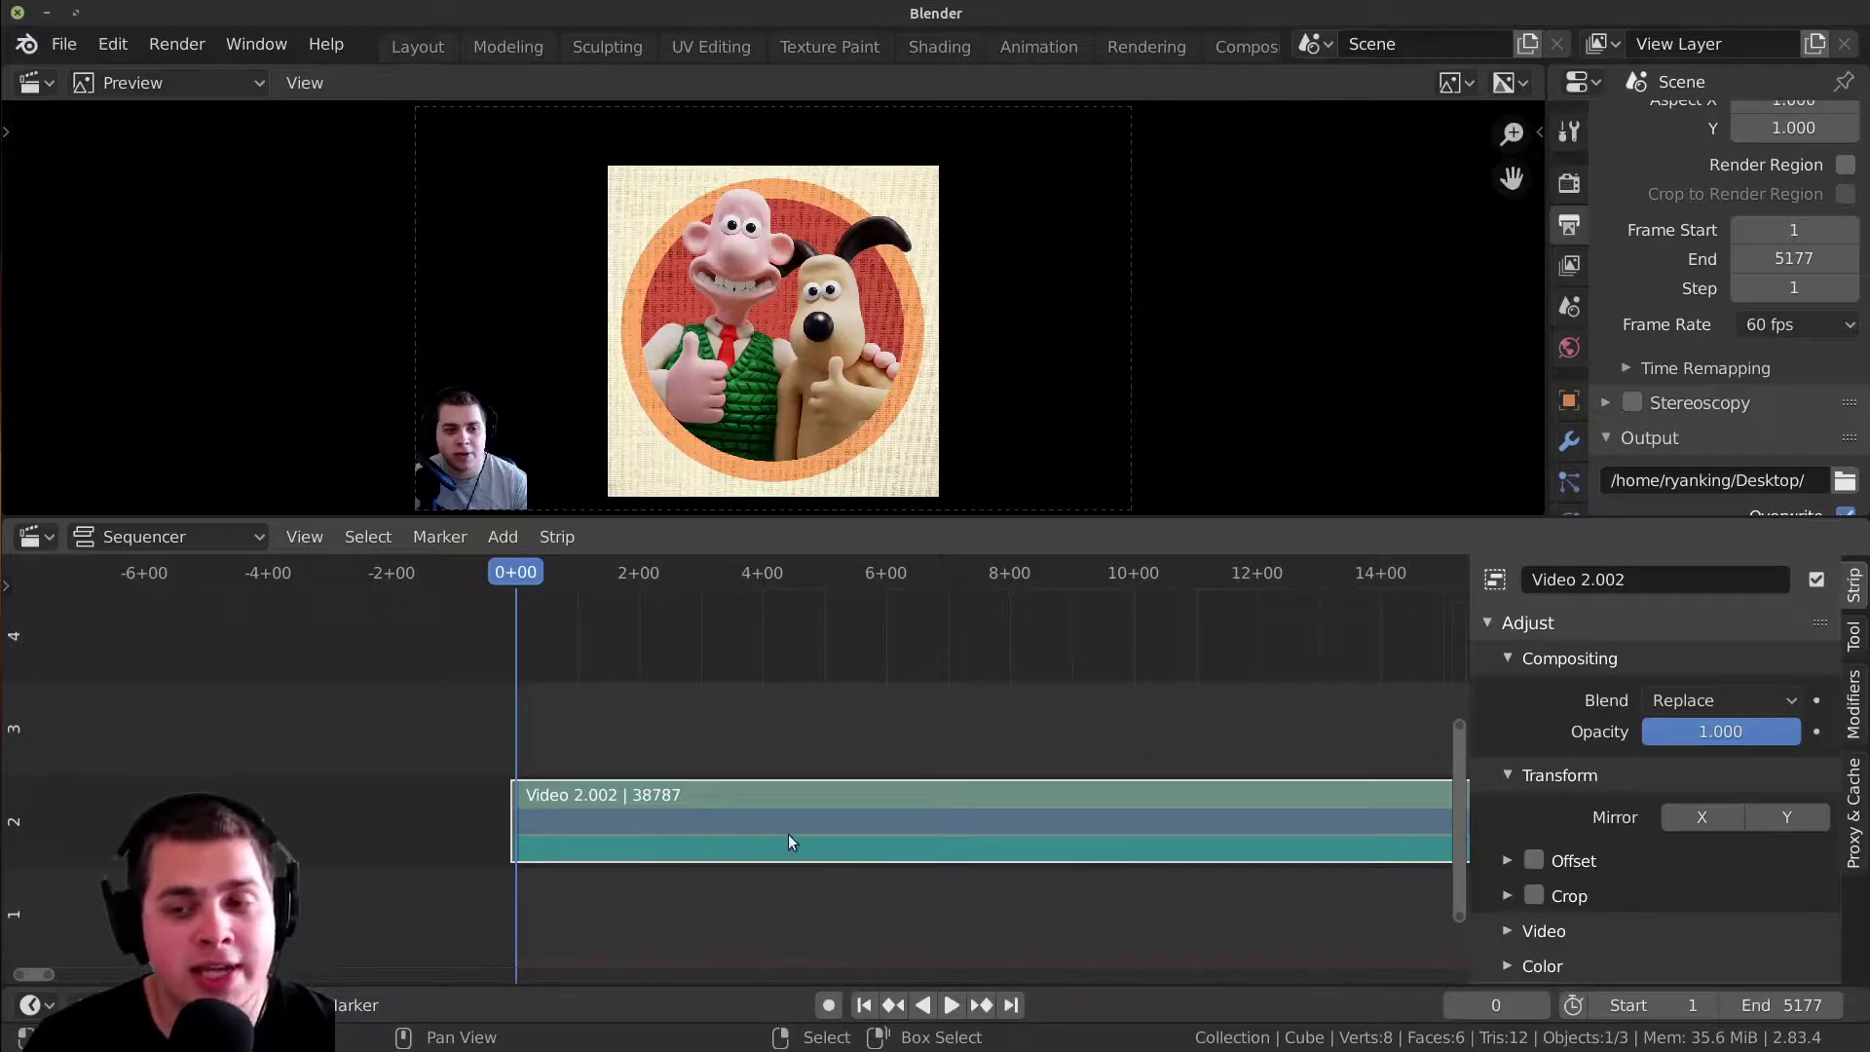
key(Tab)
key(Home)
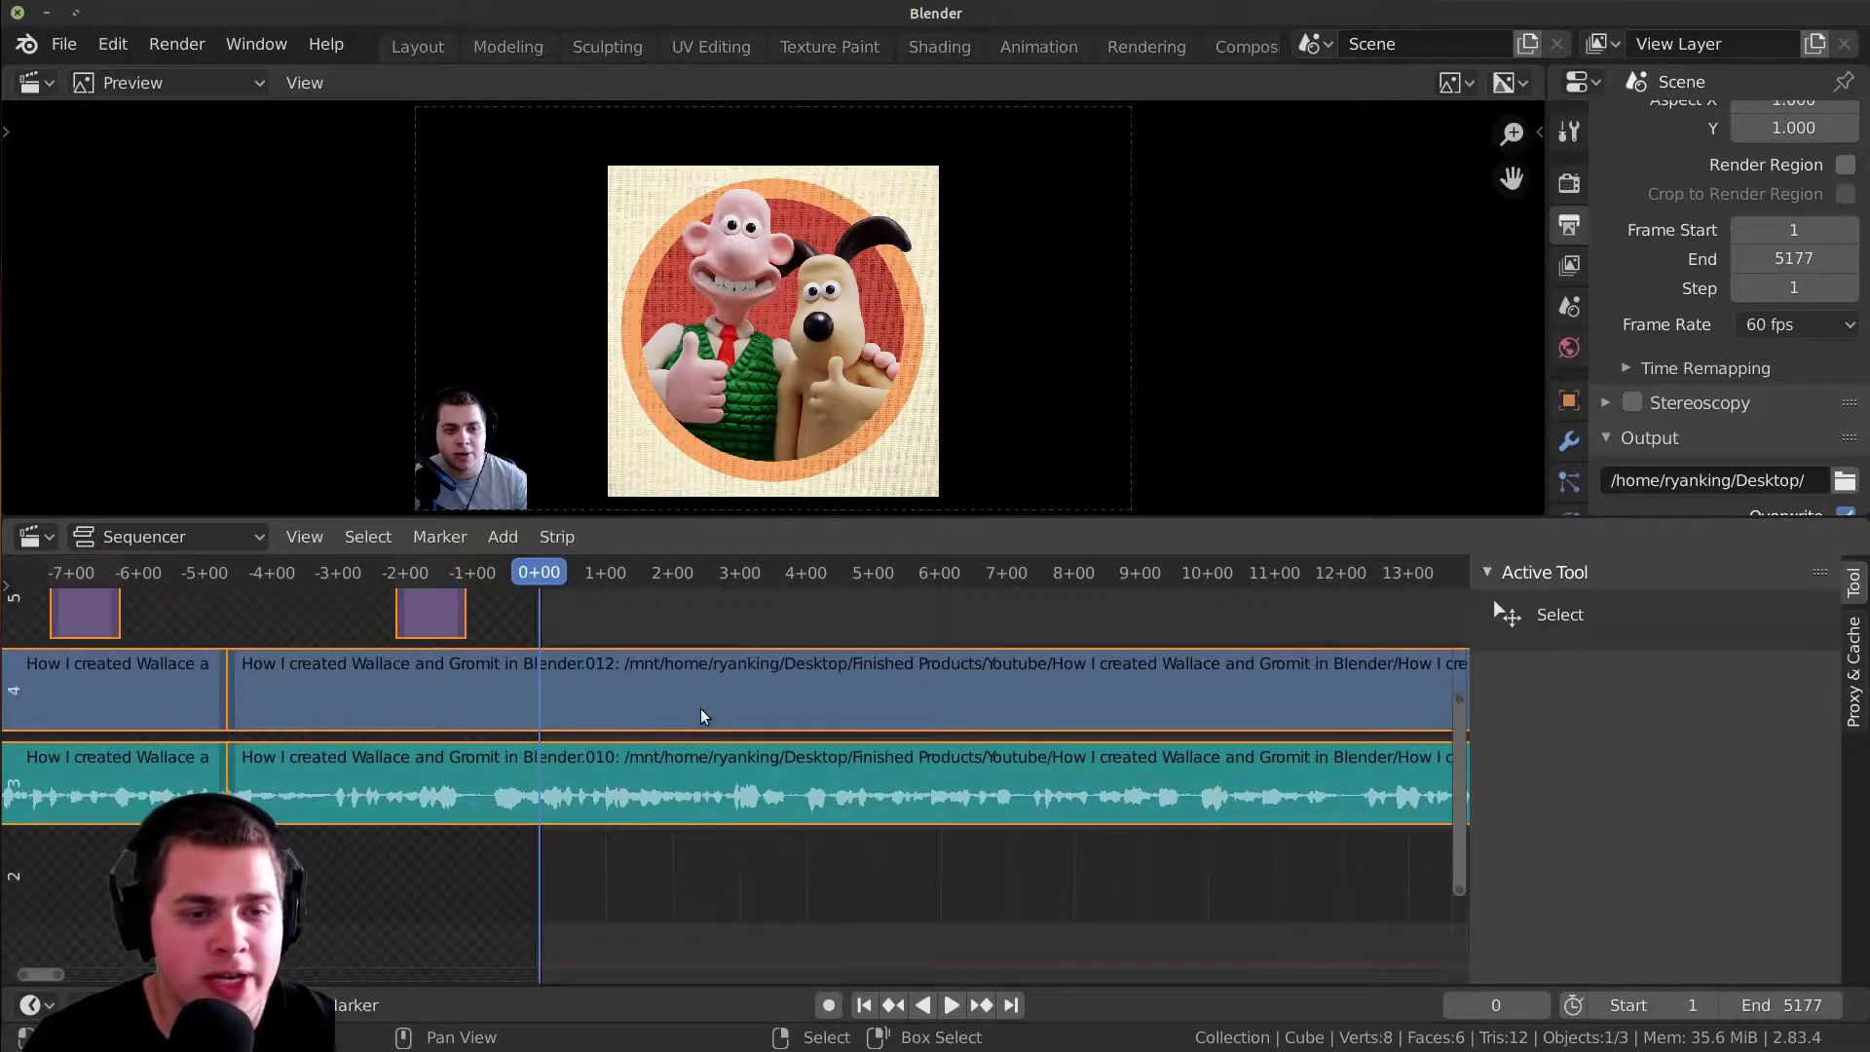
click(654, 715)
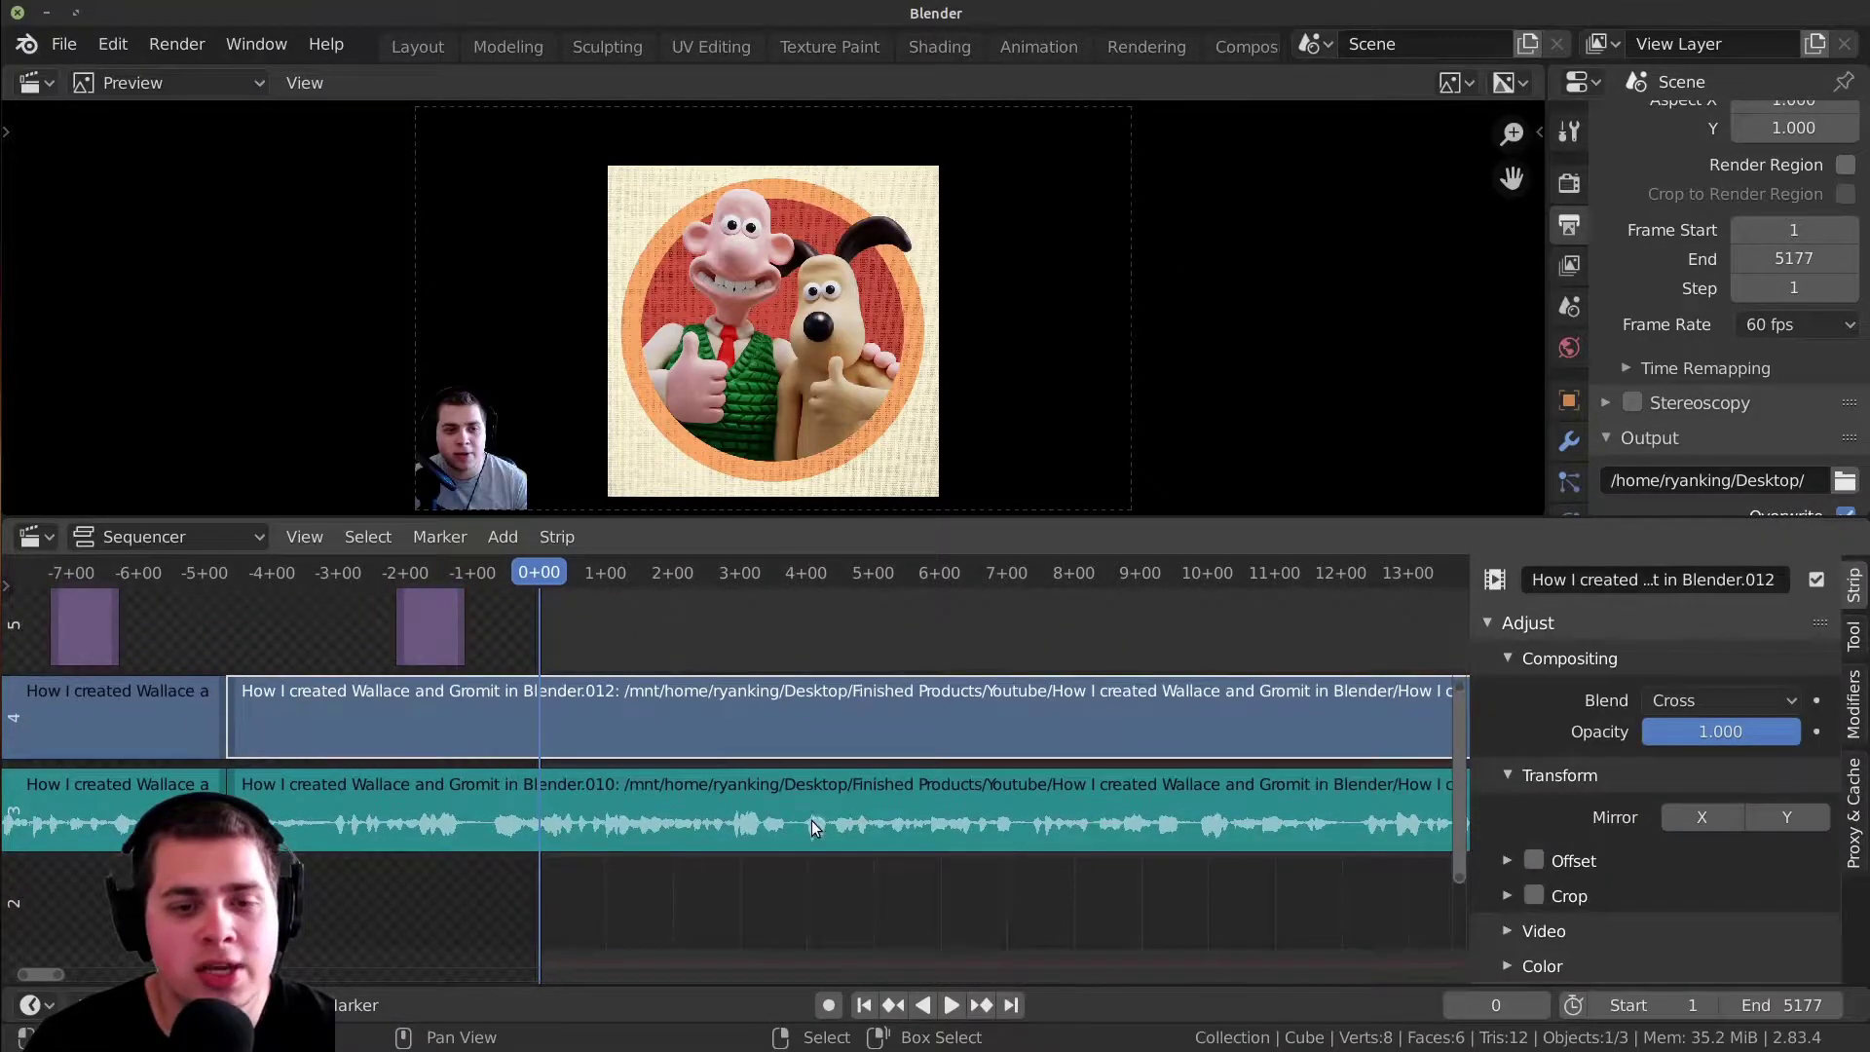
key(Tab)
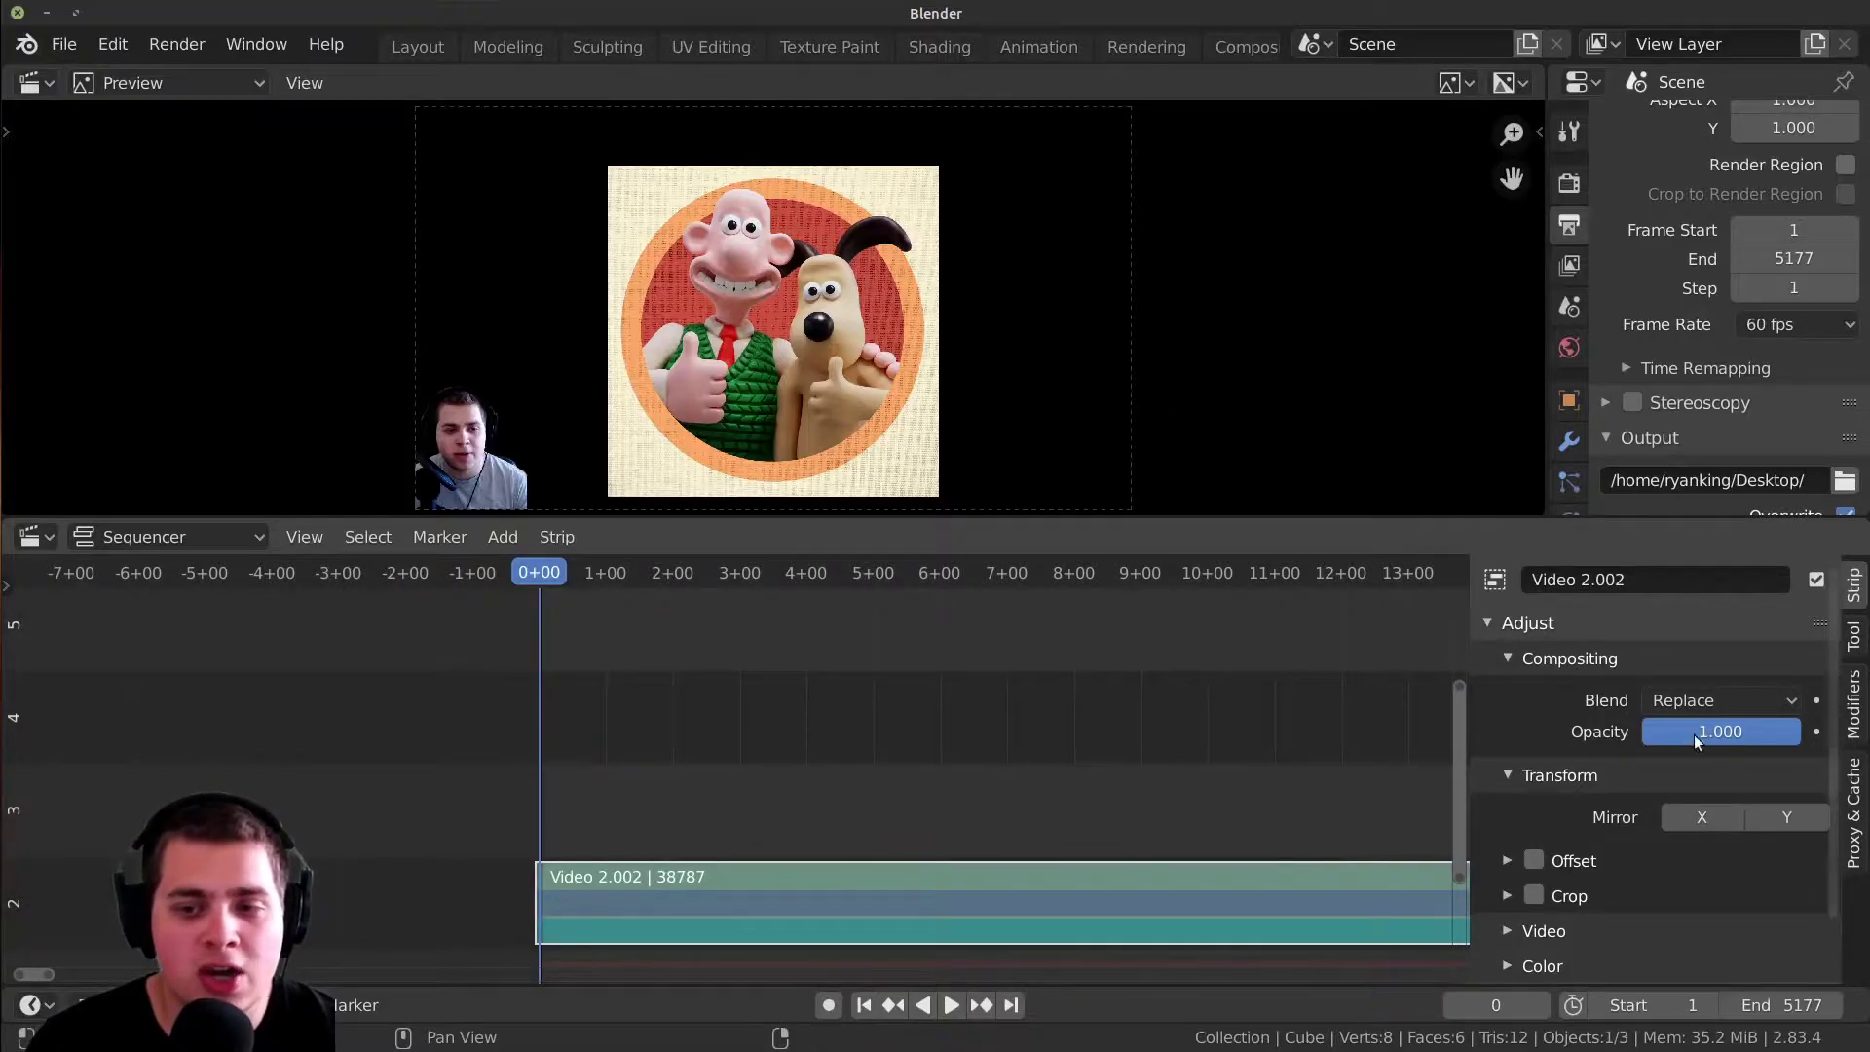
- Set the opacity of the Video 2.002 meta strip to 0.000 and play the timeline to preview the effect
drag(1788, 731, 1127, 878)
key(space)
key(space)
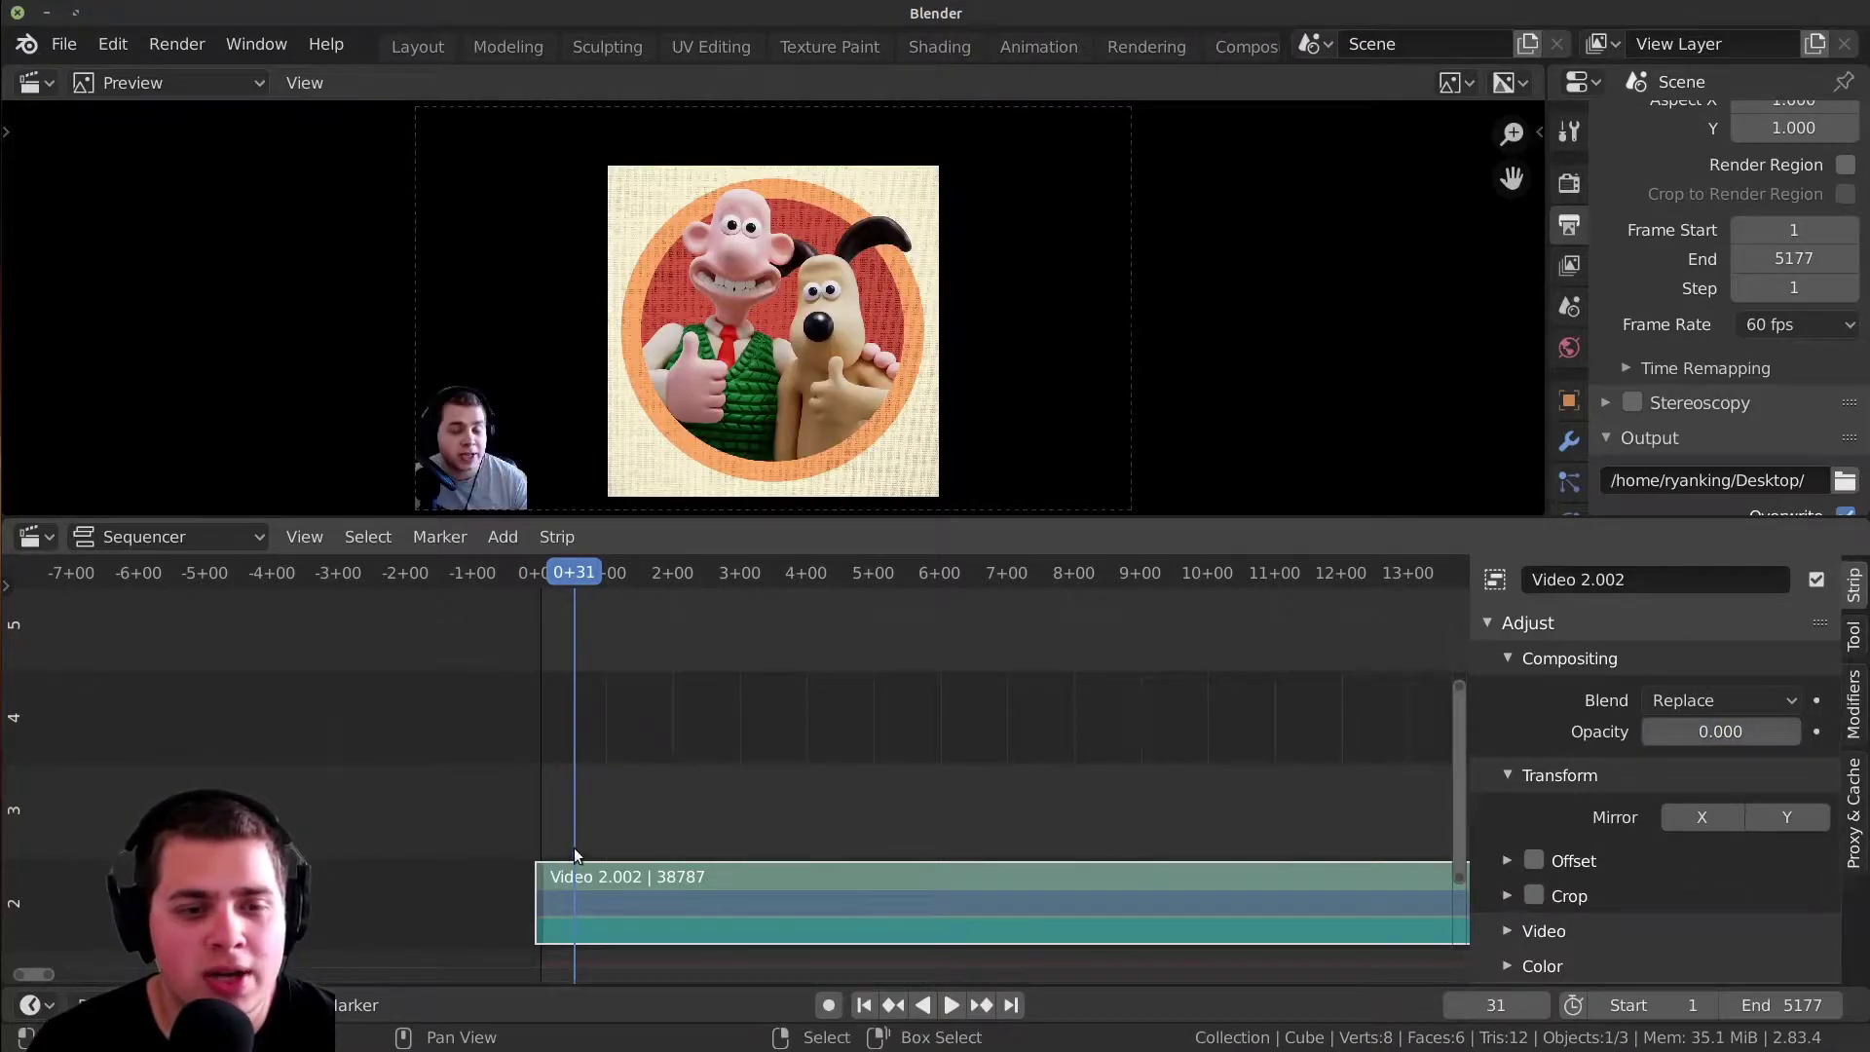
key(space)
key(space)
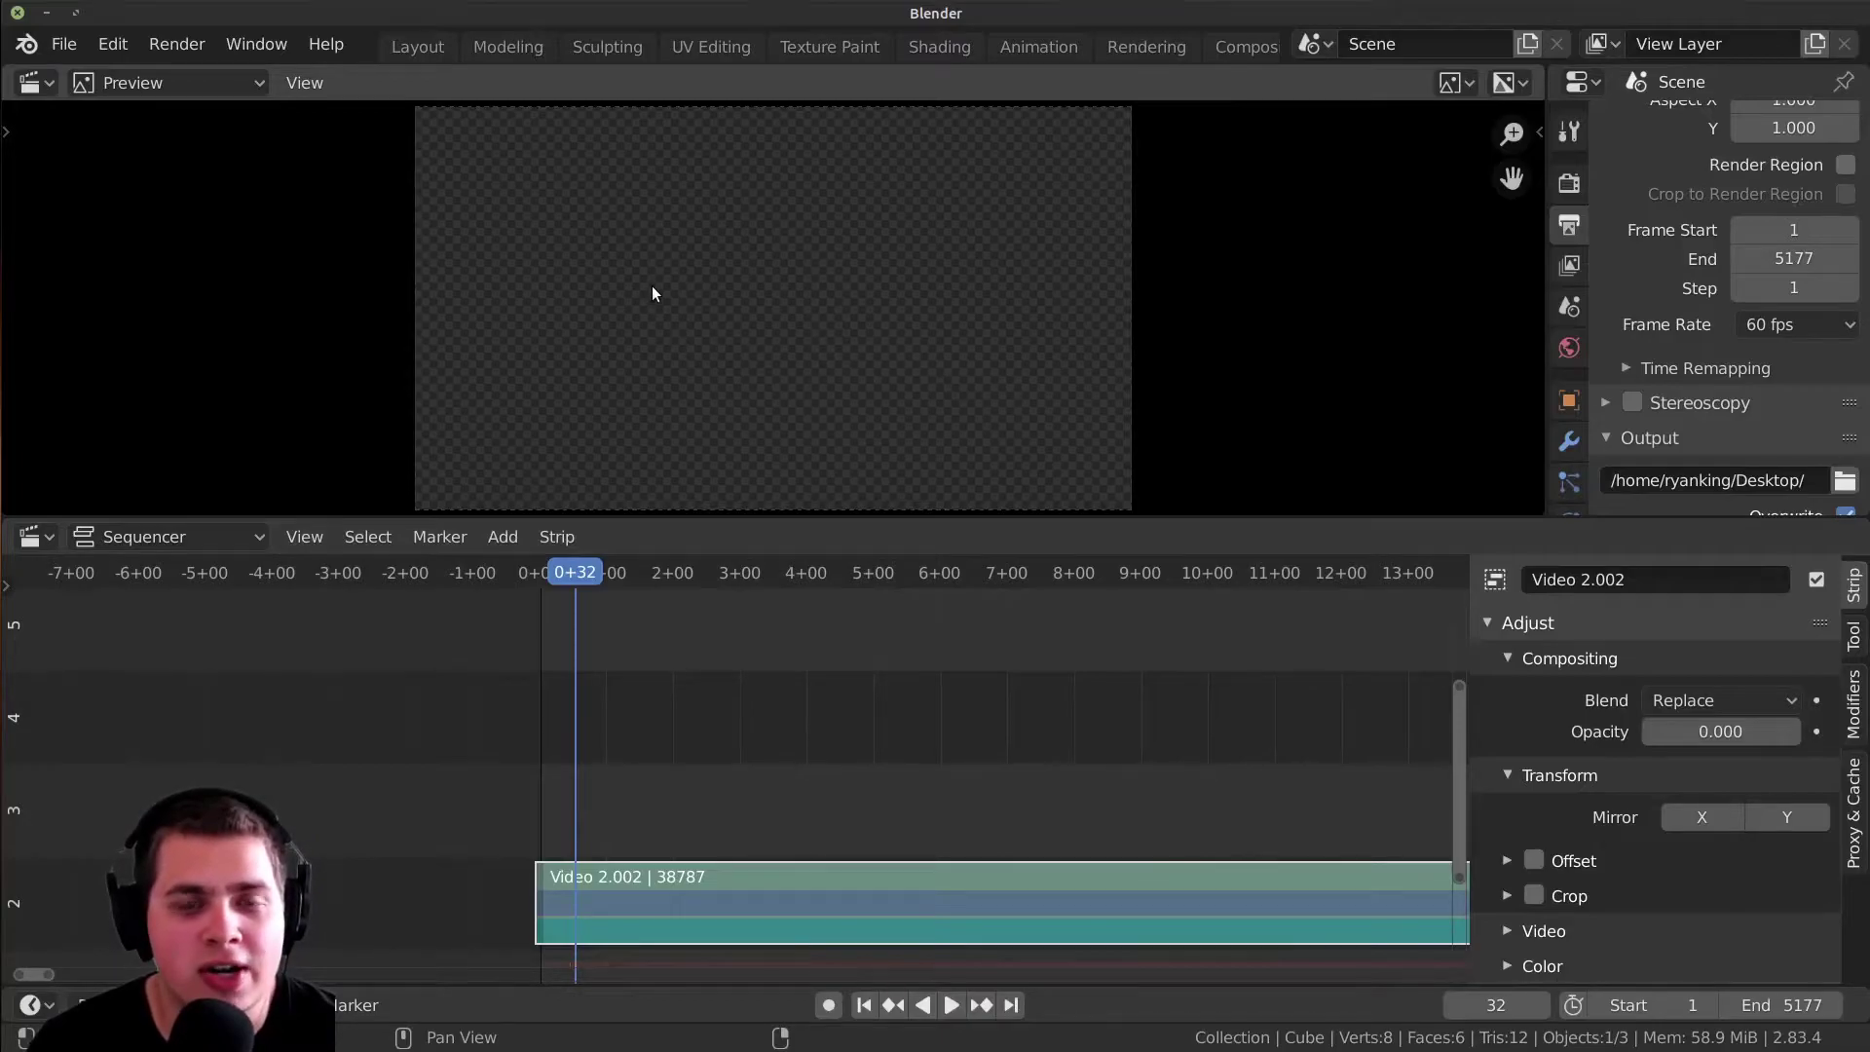
- Restore the Video 2.002 strip's opacity to 1.000 and play the timeline again to check the picture
drag(1714, 733, 1802, 737)
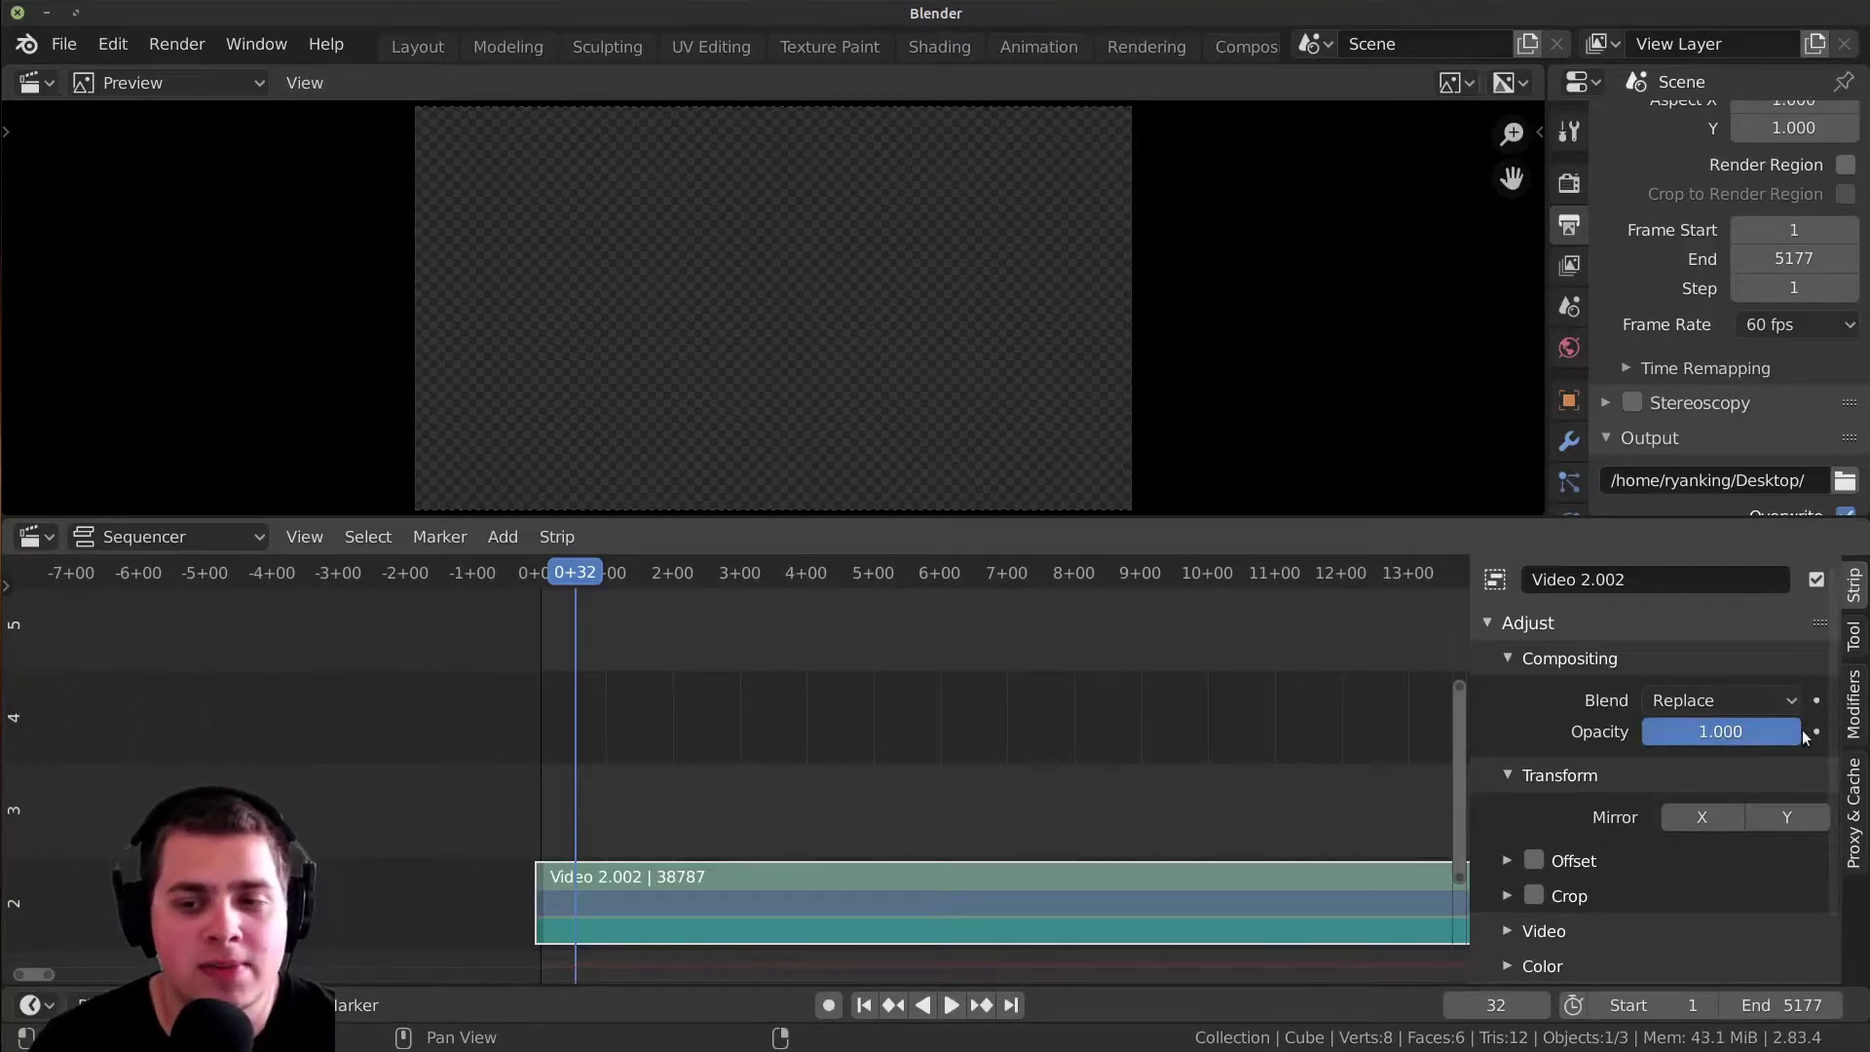
key(space)
key(space)
key(space)
key(space)
scroll(615, 792, down, 4)
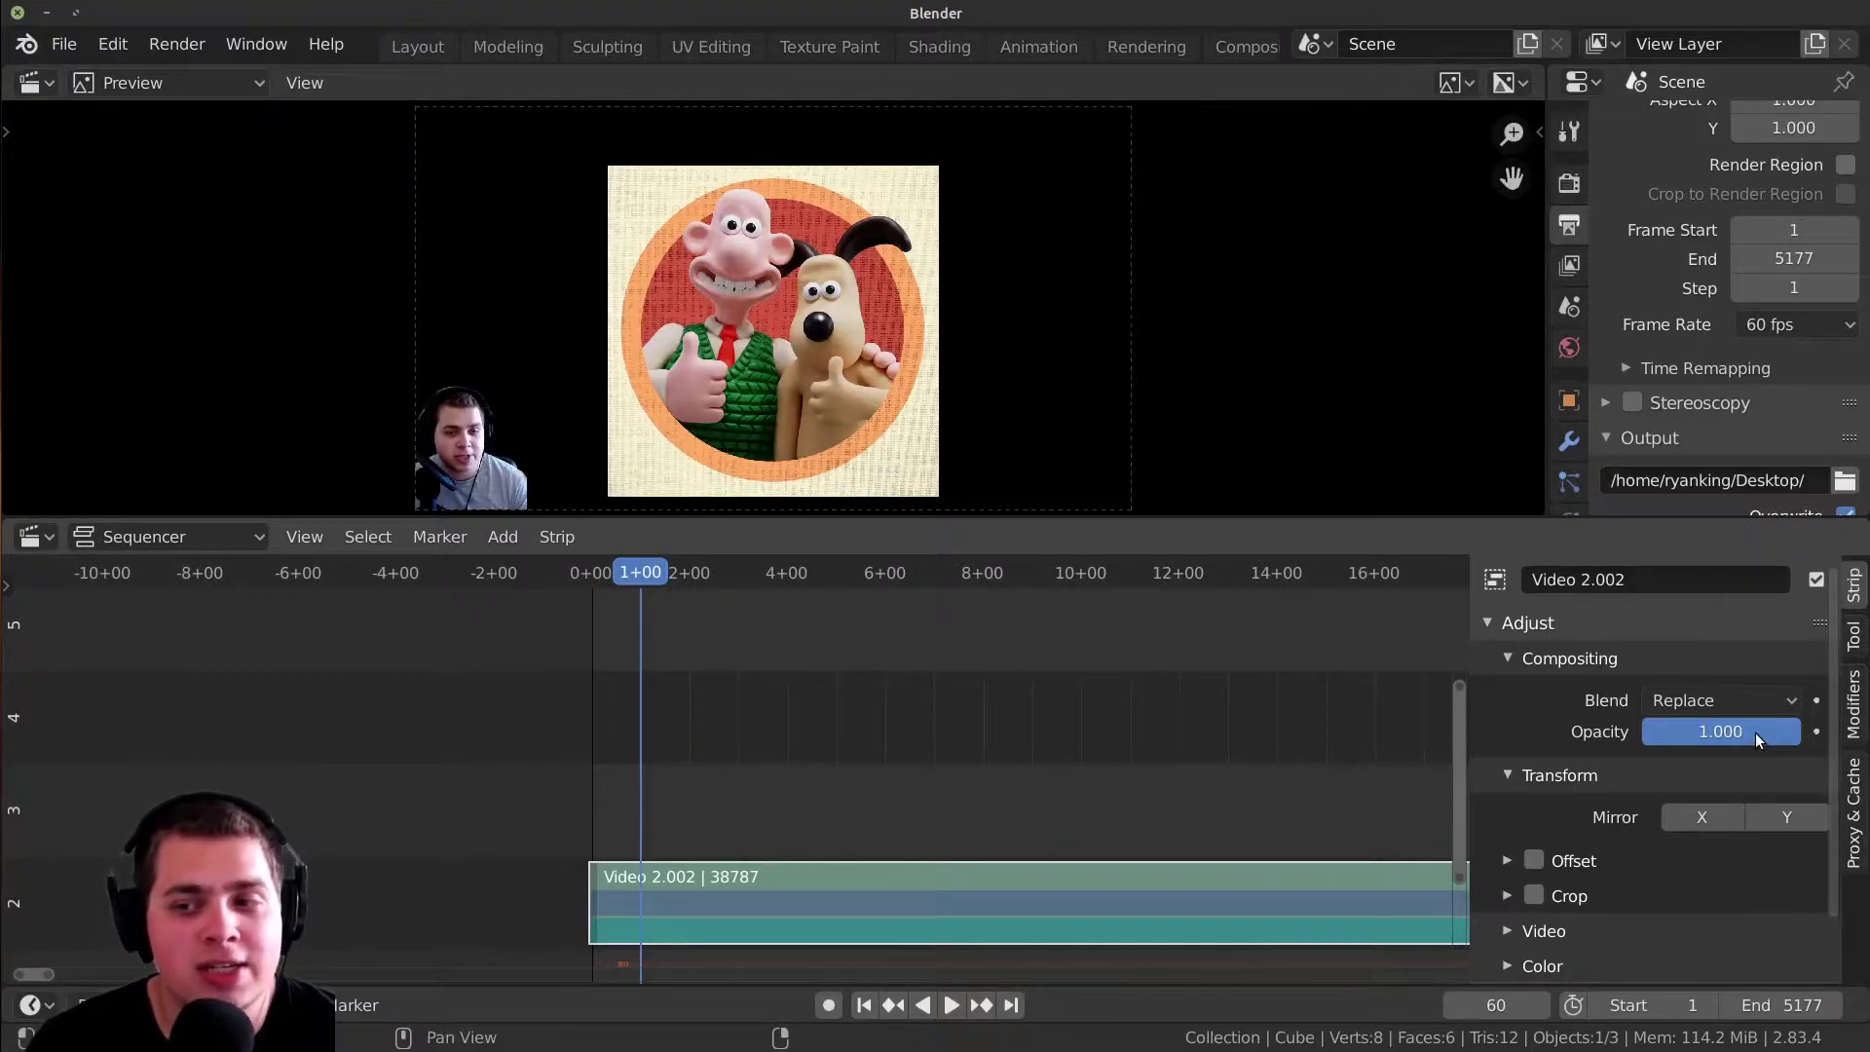
- Keyframe the Video 2.002 strip's opacity at 0.000 with the playhead at 0+02
click(689, 773)
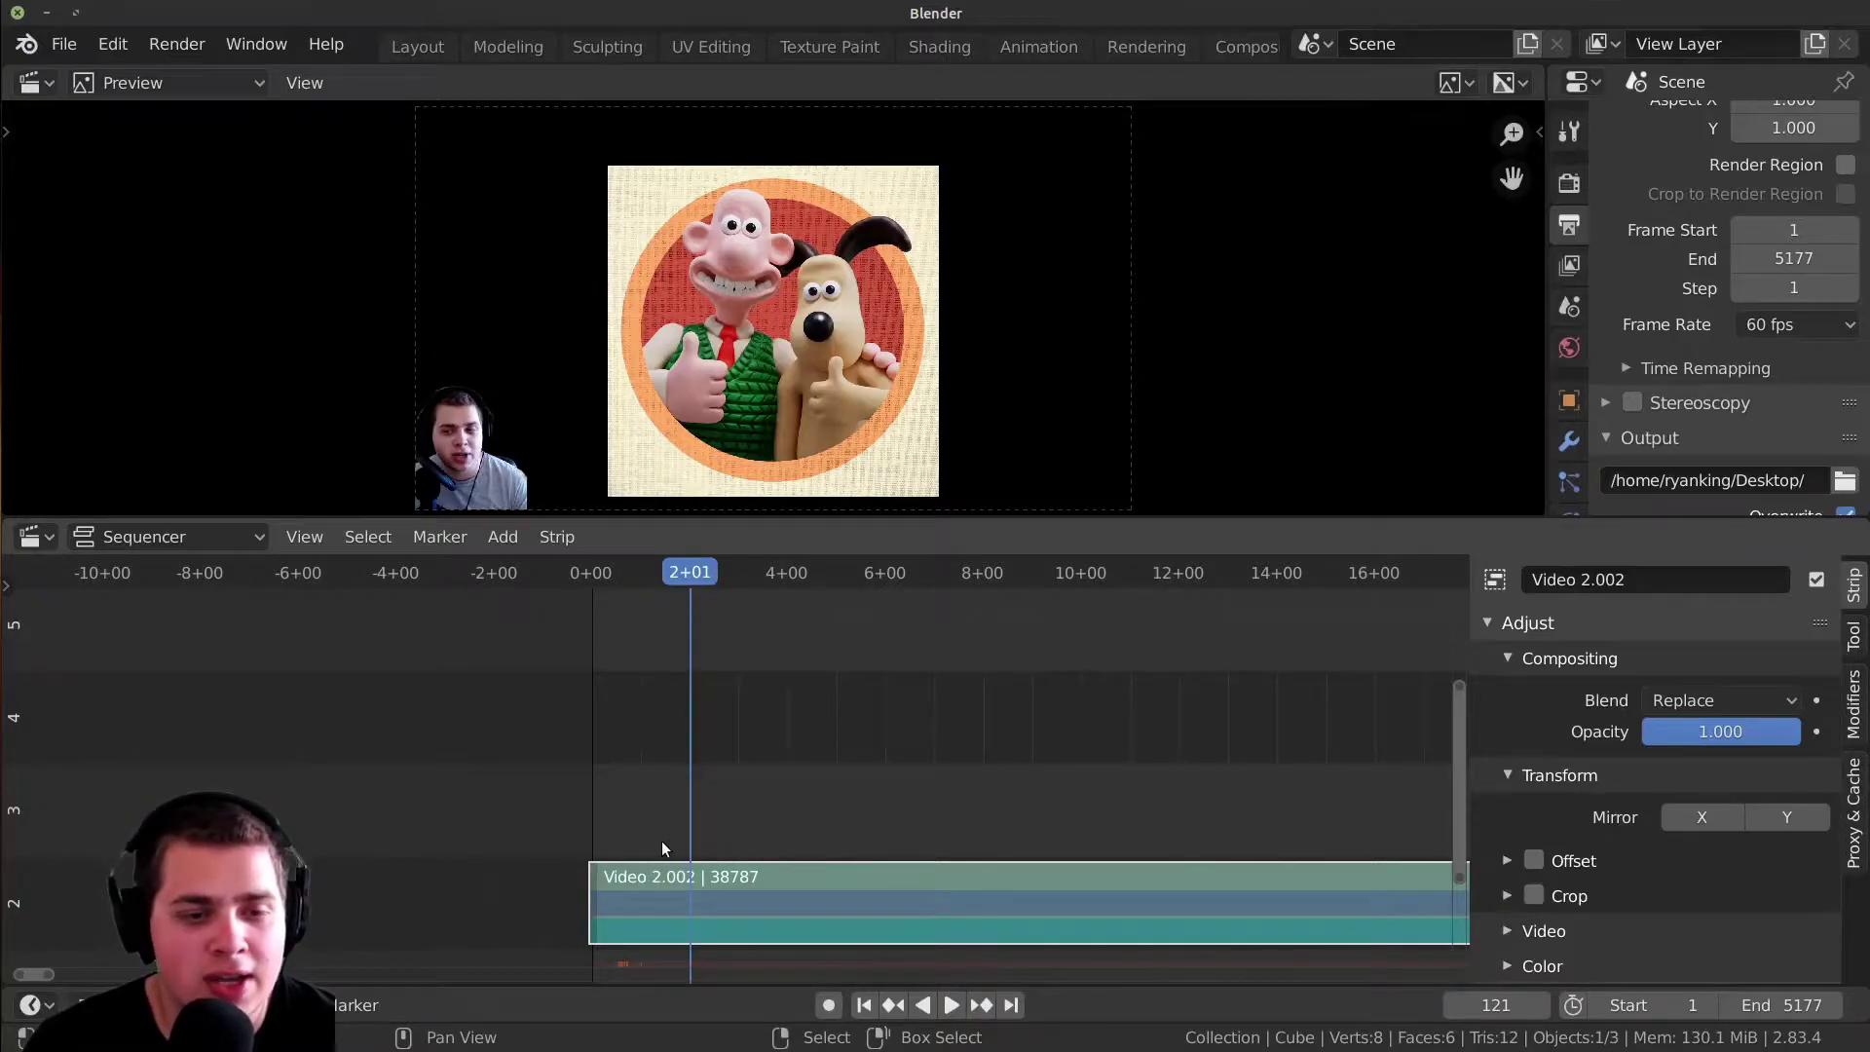
drag(662, 840, 594, 844)
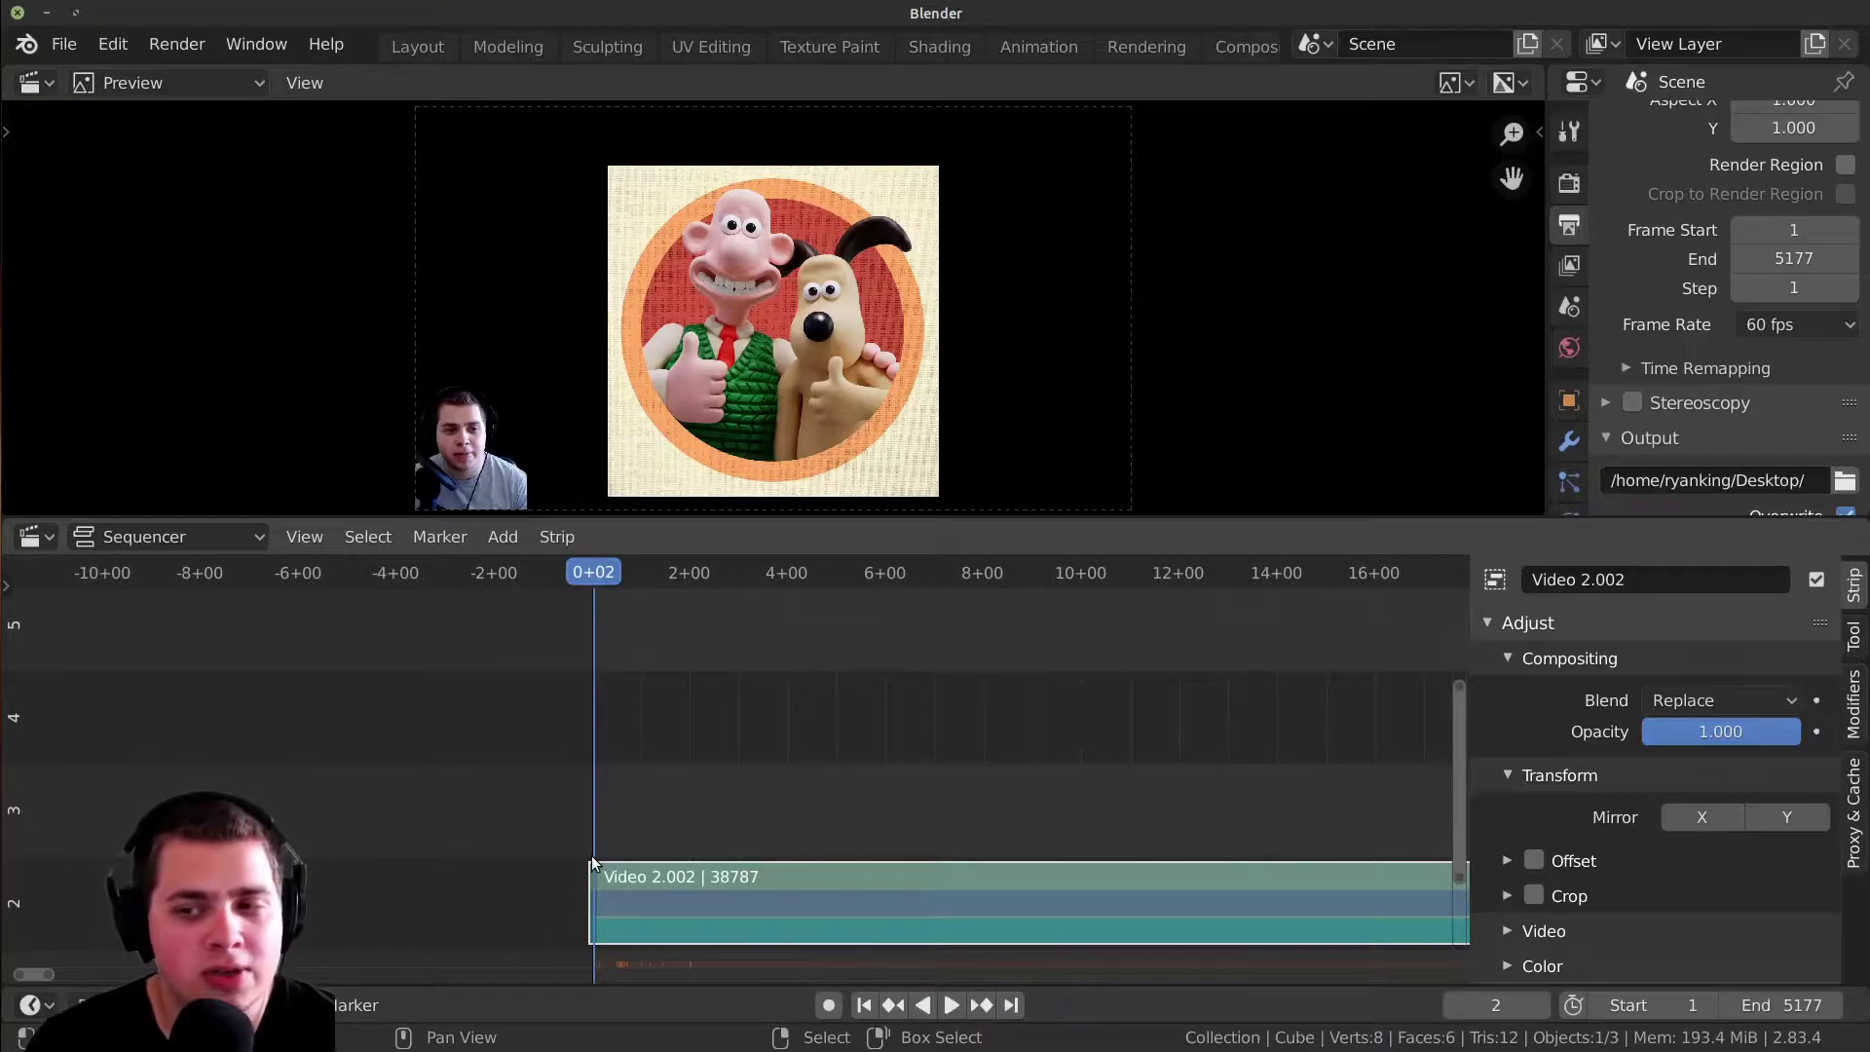
drag(1738, 734, 1636, 730)
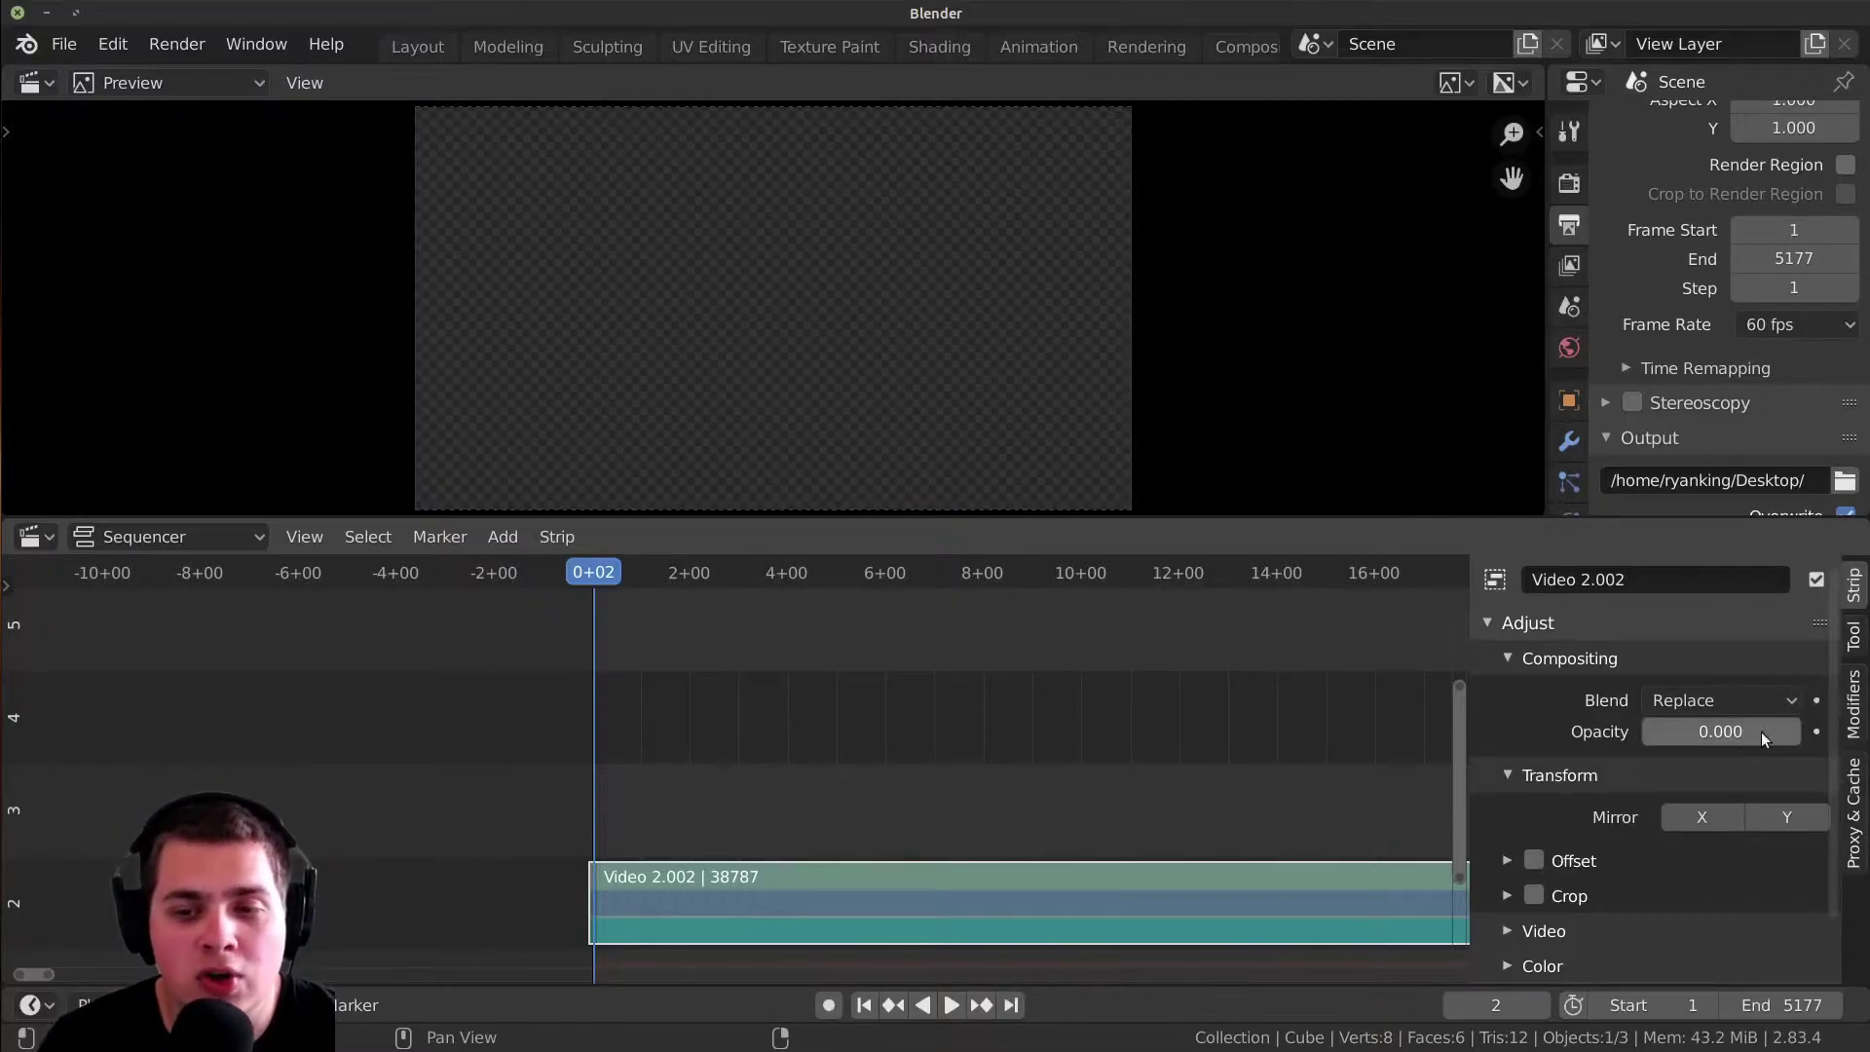
key(i)
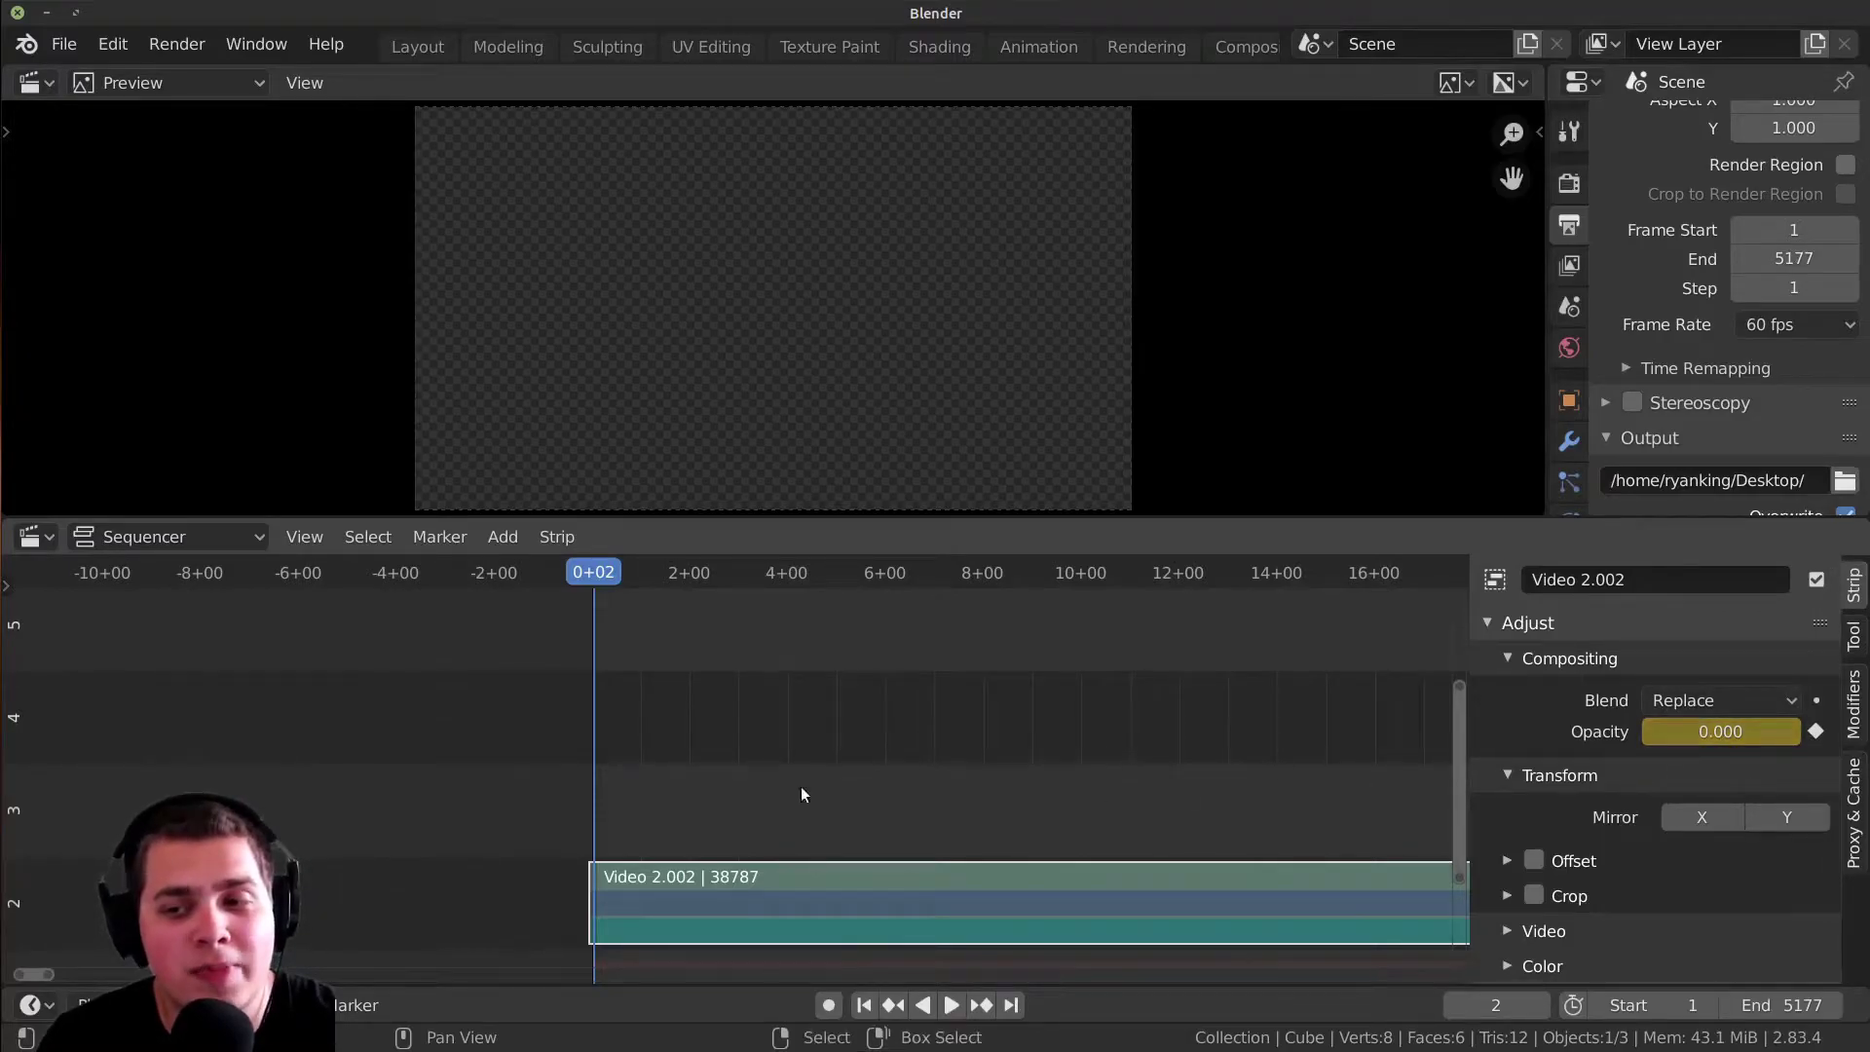
- Scrub and play the beginning of the Video 2.002 strip, then jump back to the opacity keyframe at 0+02
drag(621, 781, 679, 776)
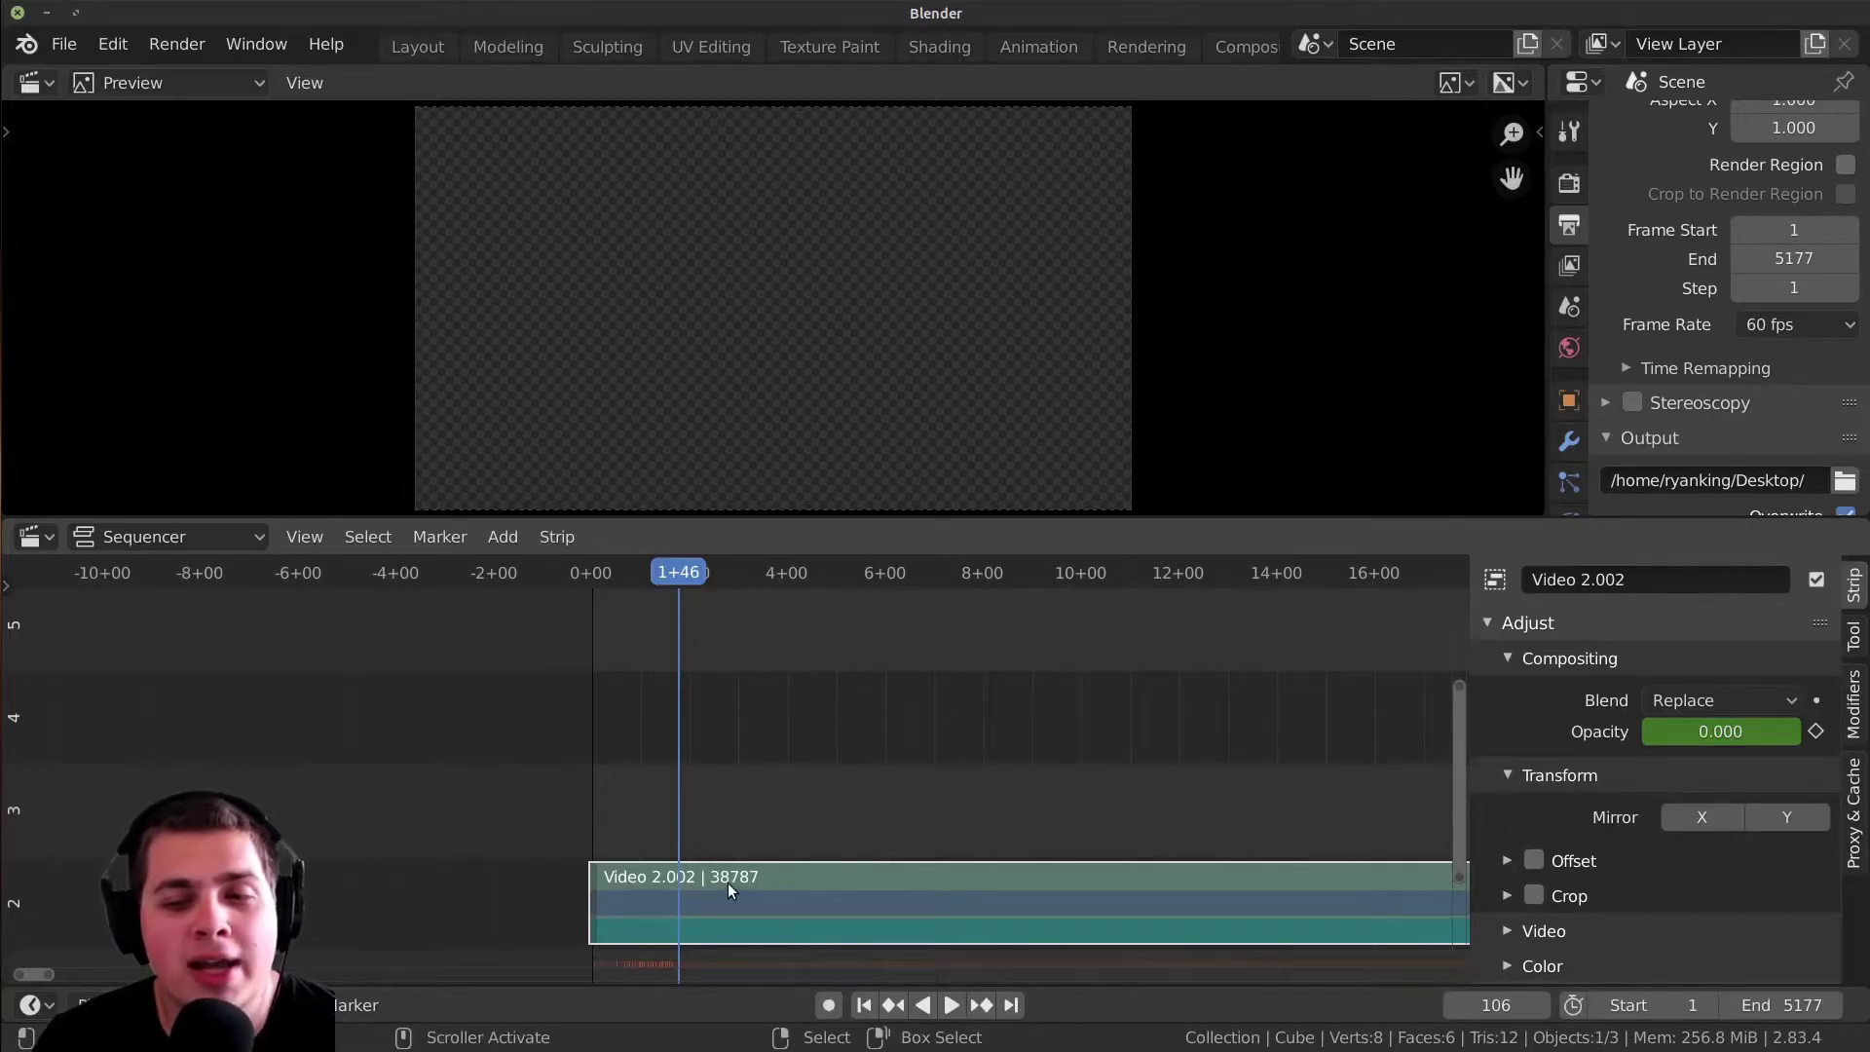
key(shift+Left)
key(space)
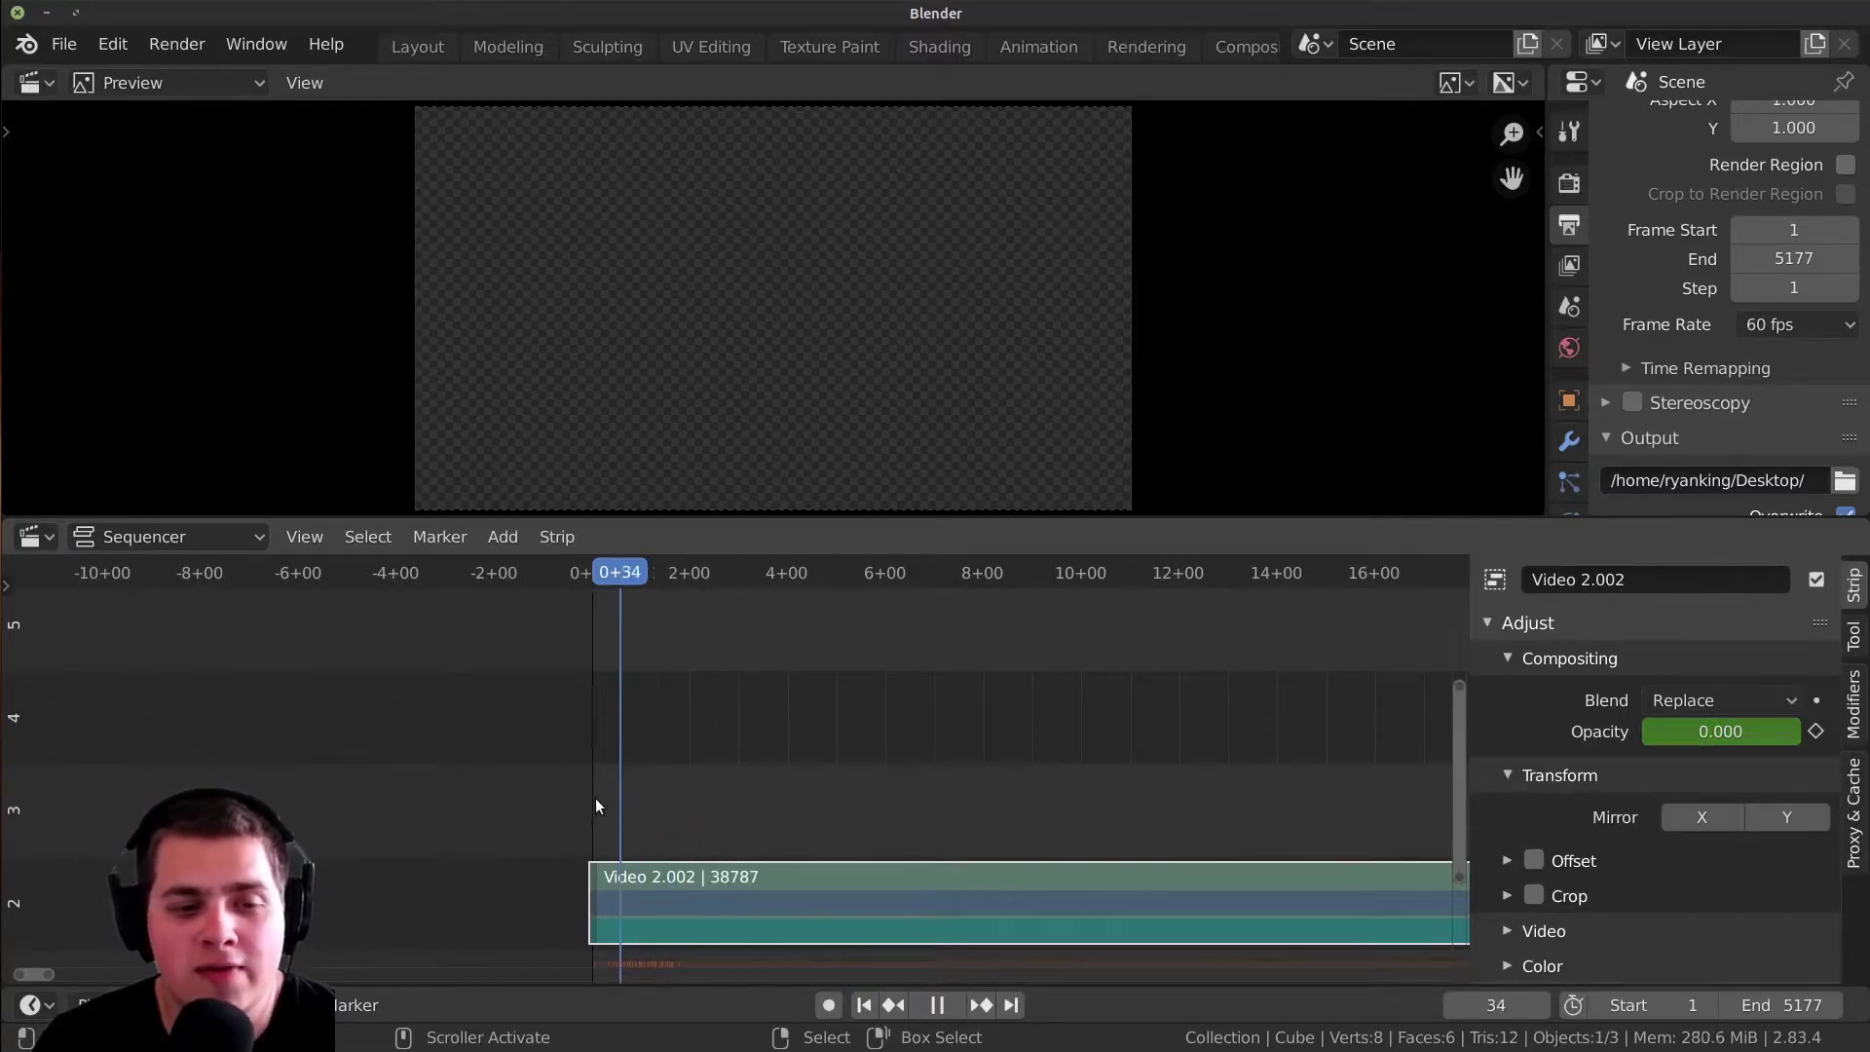
key(Escape)
key(Right)
key(Right)
key(Right)
key(Right)
key(Right)
key(Right)
key(Right)
key(Right)
key(Down)
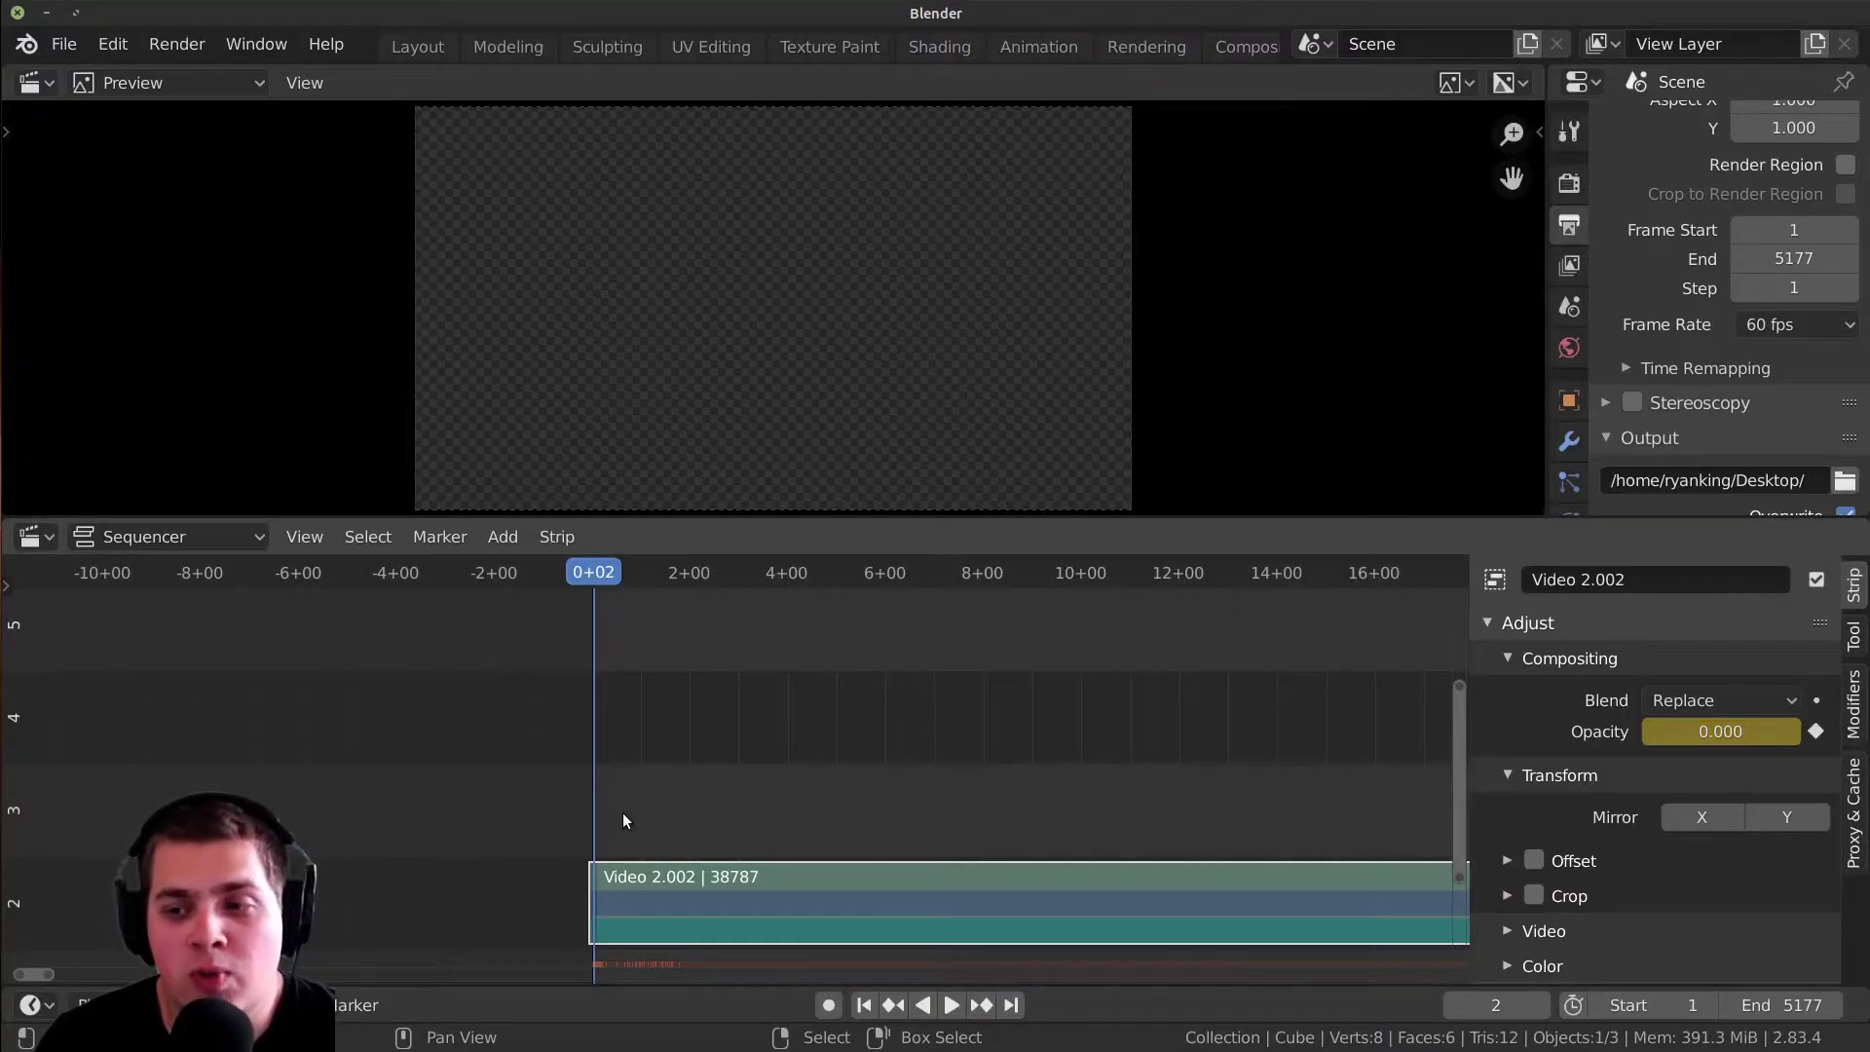
- Move the playhead to 2+52 and keyframe the Video 2.002 strip's opacity at 1.000
drag(633, 812, 734, 790)
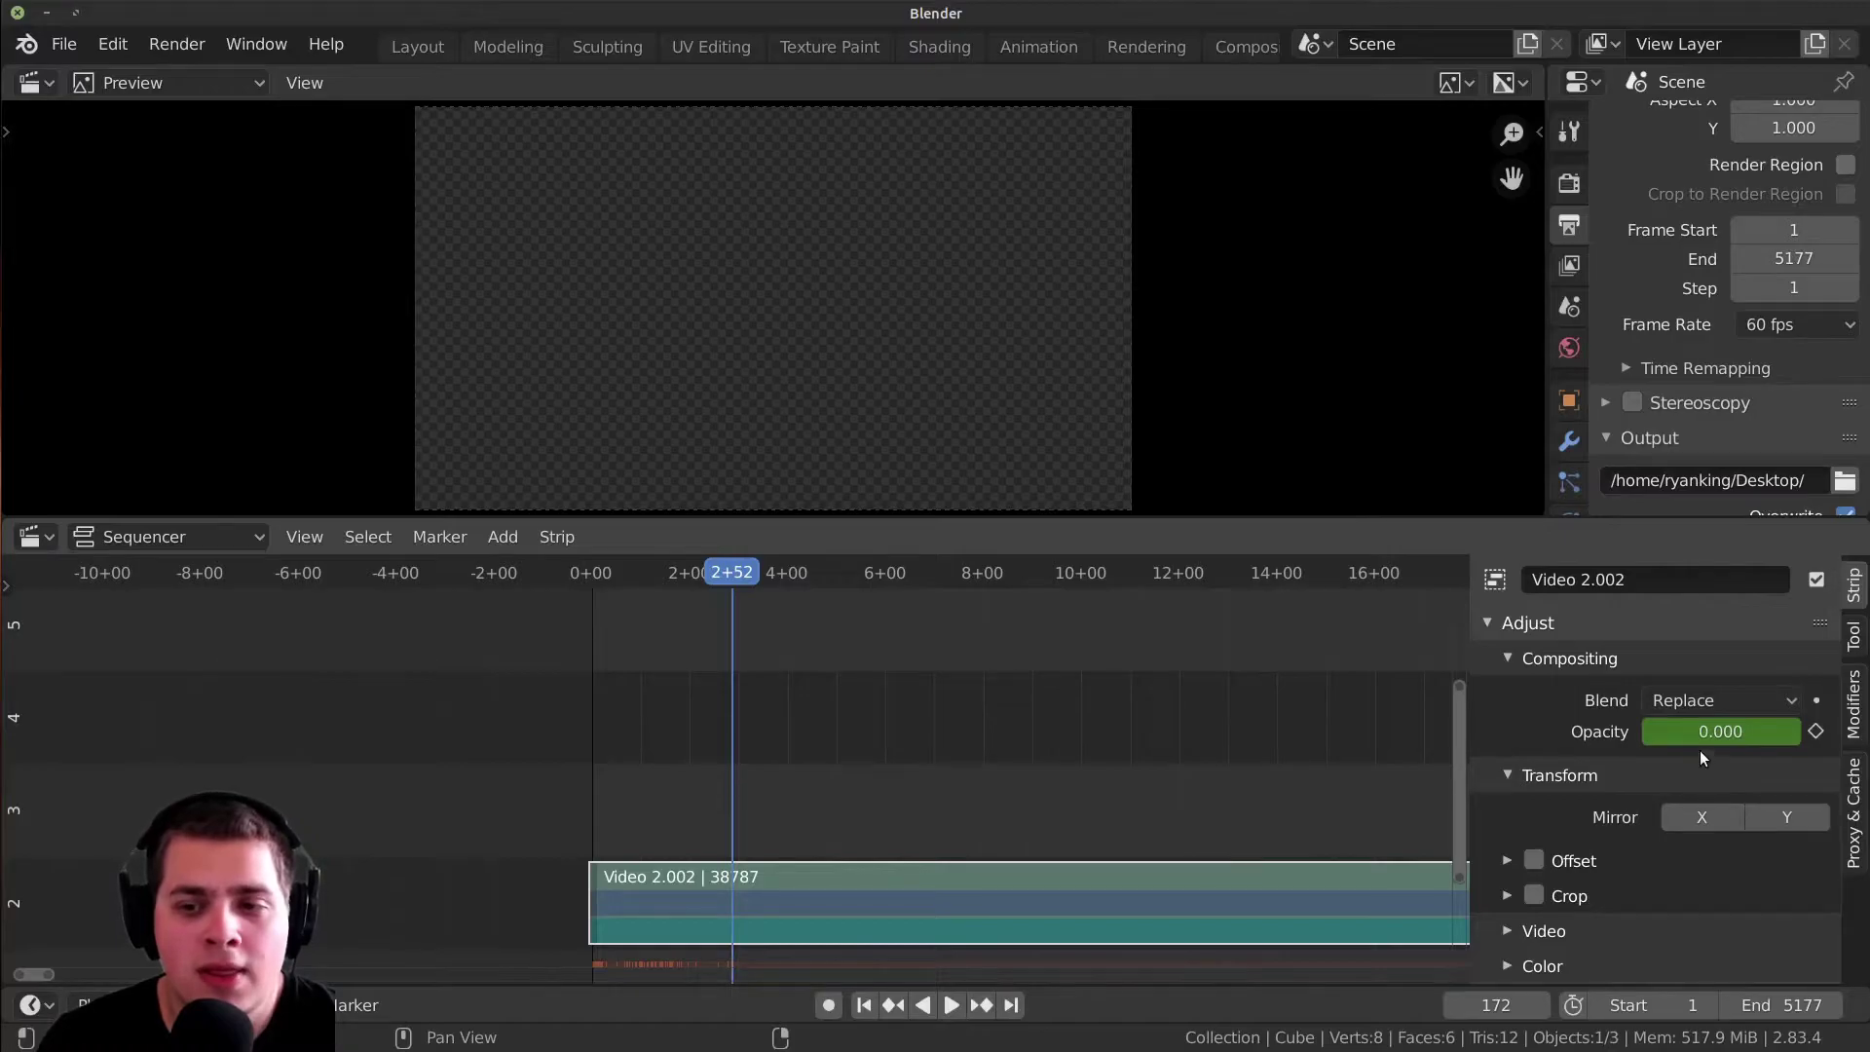
drag(1673, 732, 1773, 725)
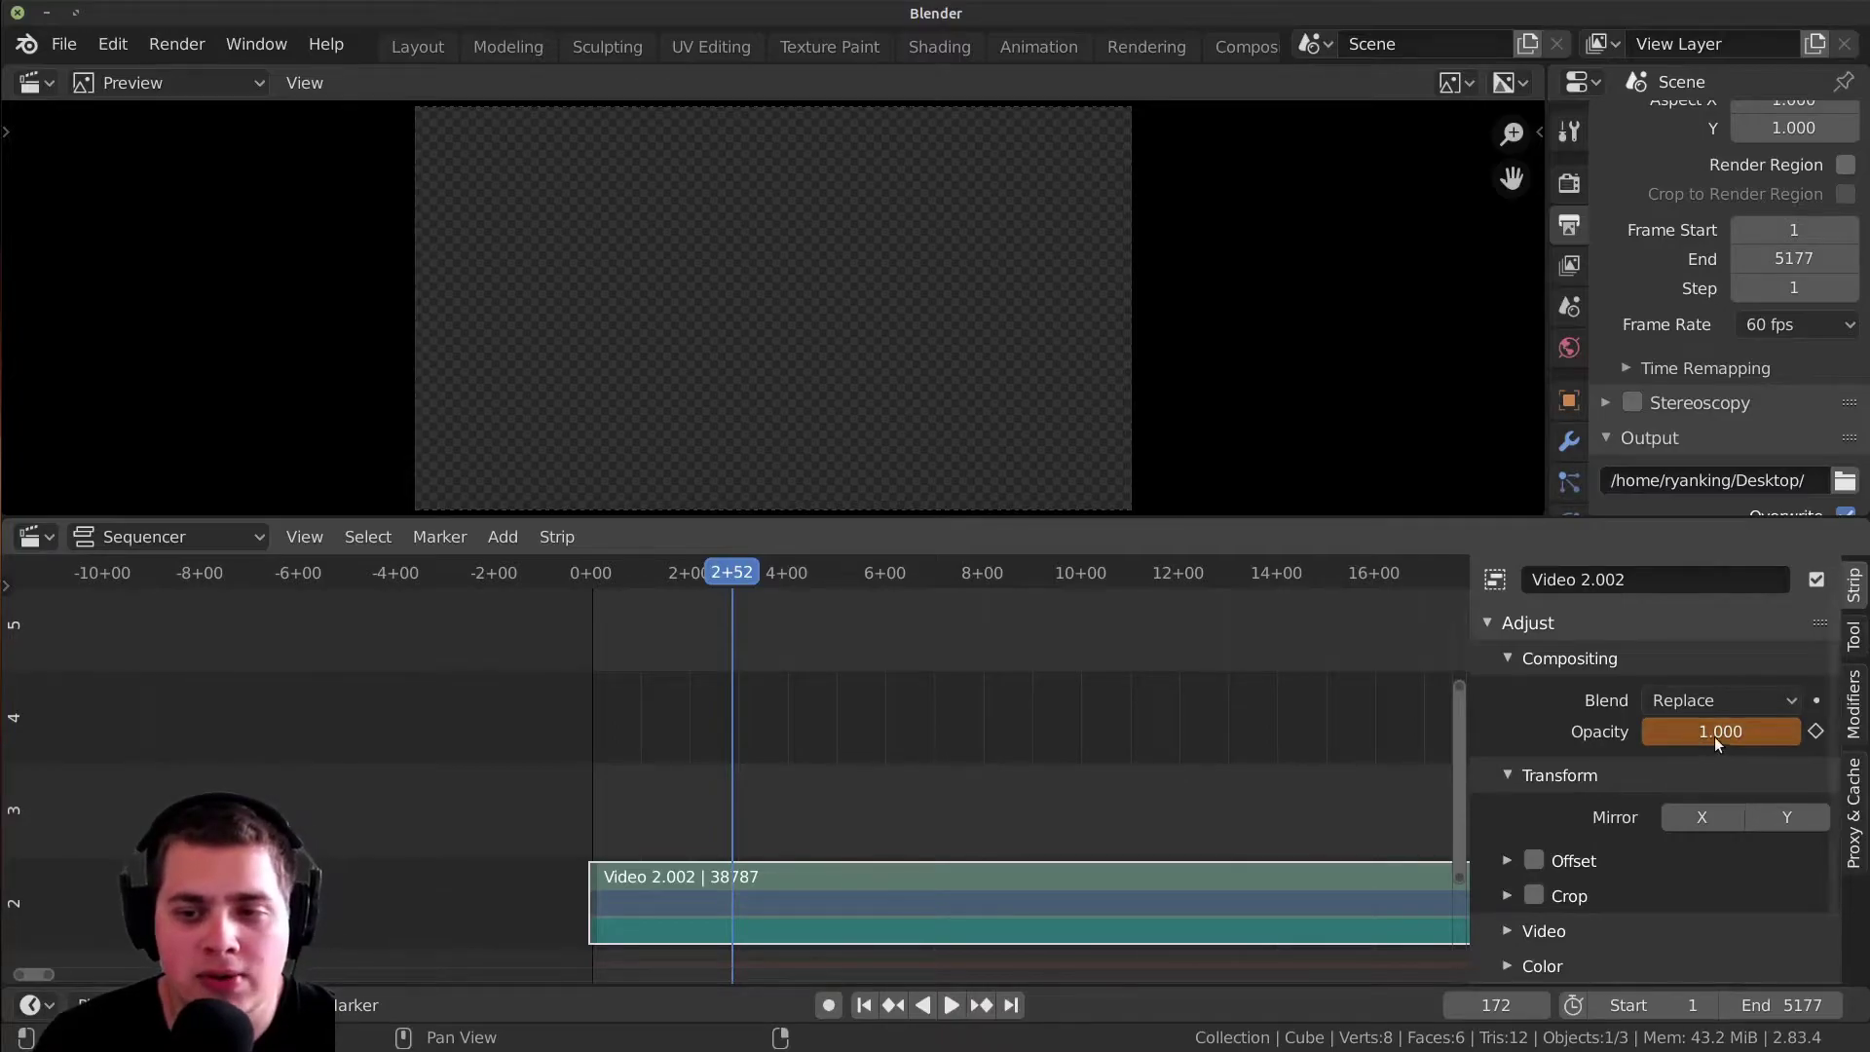
key(i)
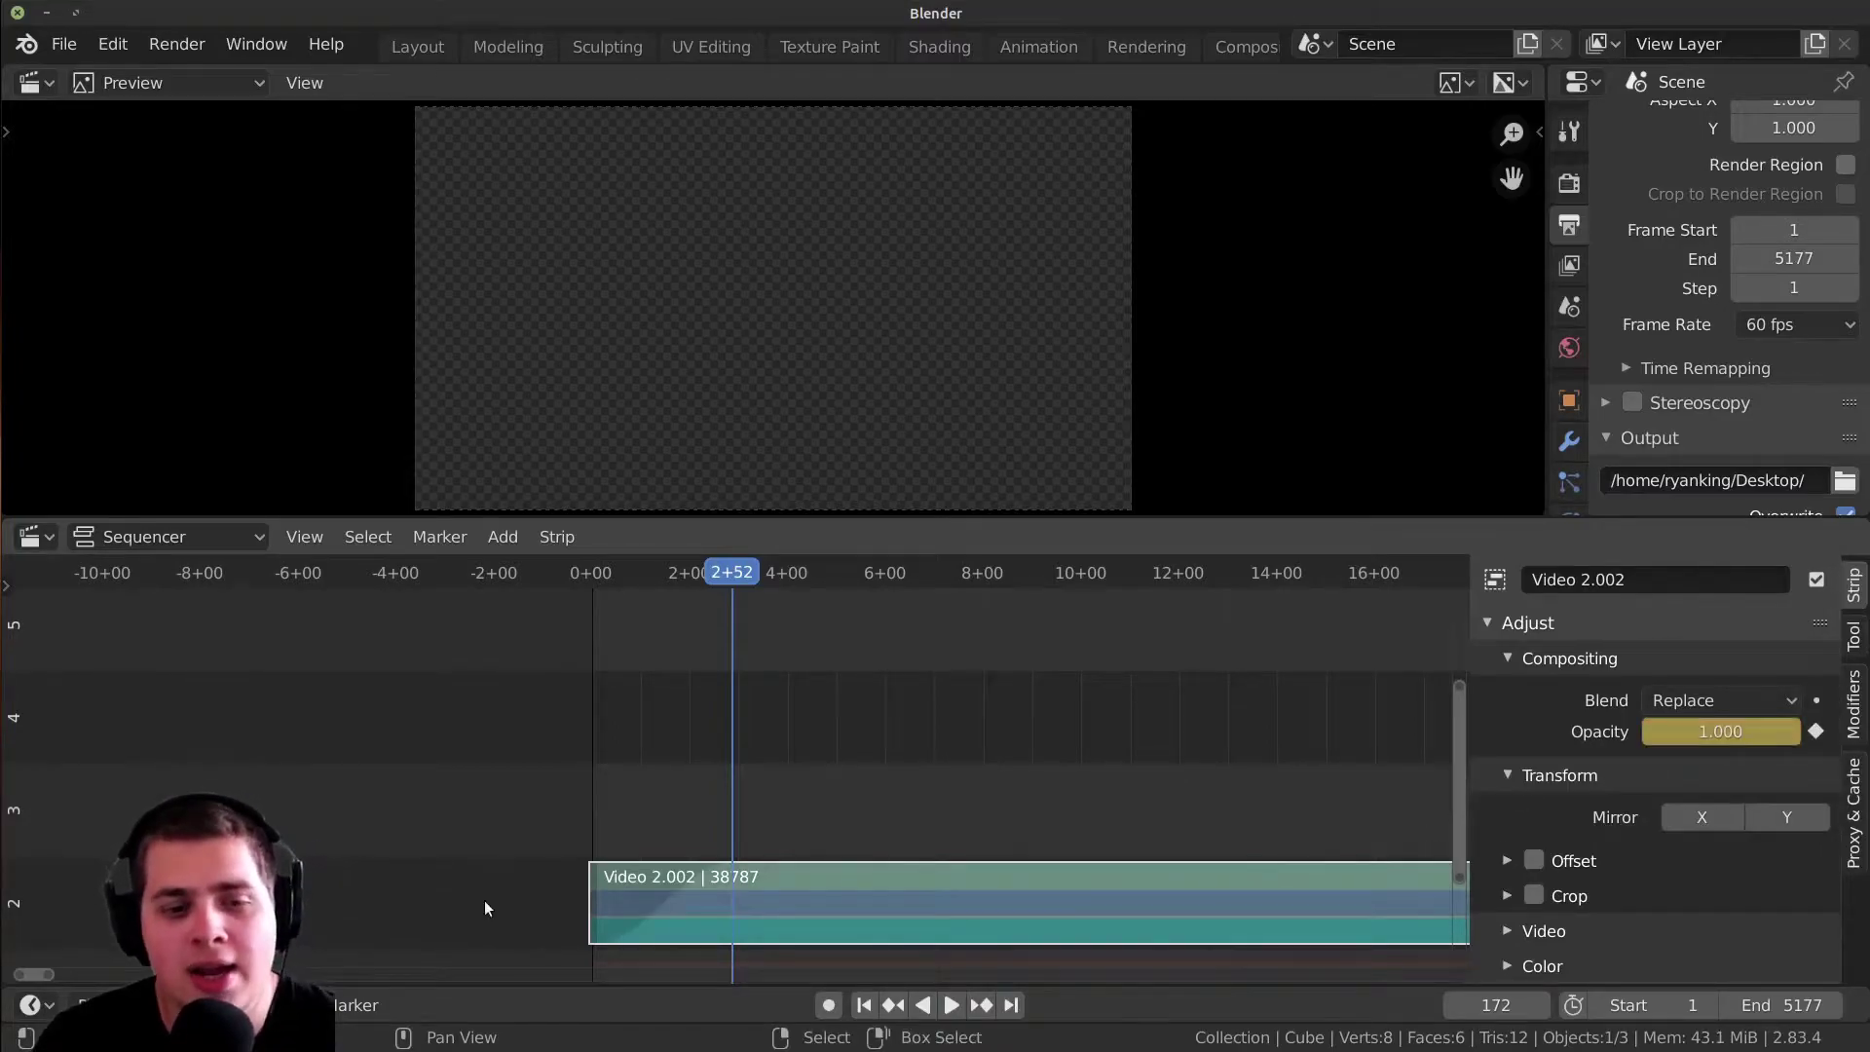
- Examine the fade curve on the Video 2.002 strip and play it from the start to preview the fade-in
scroll(681, 915, up, 4)
ctrl+middle_drag(687, 892, 713, 818)
middle_drag(654, 973, 831, 769)
scroll(857, 761, up, 4)
middle_drag(941, 740, 887, 722)
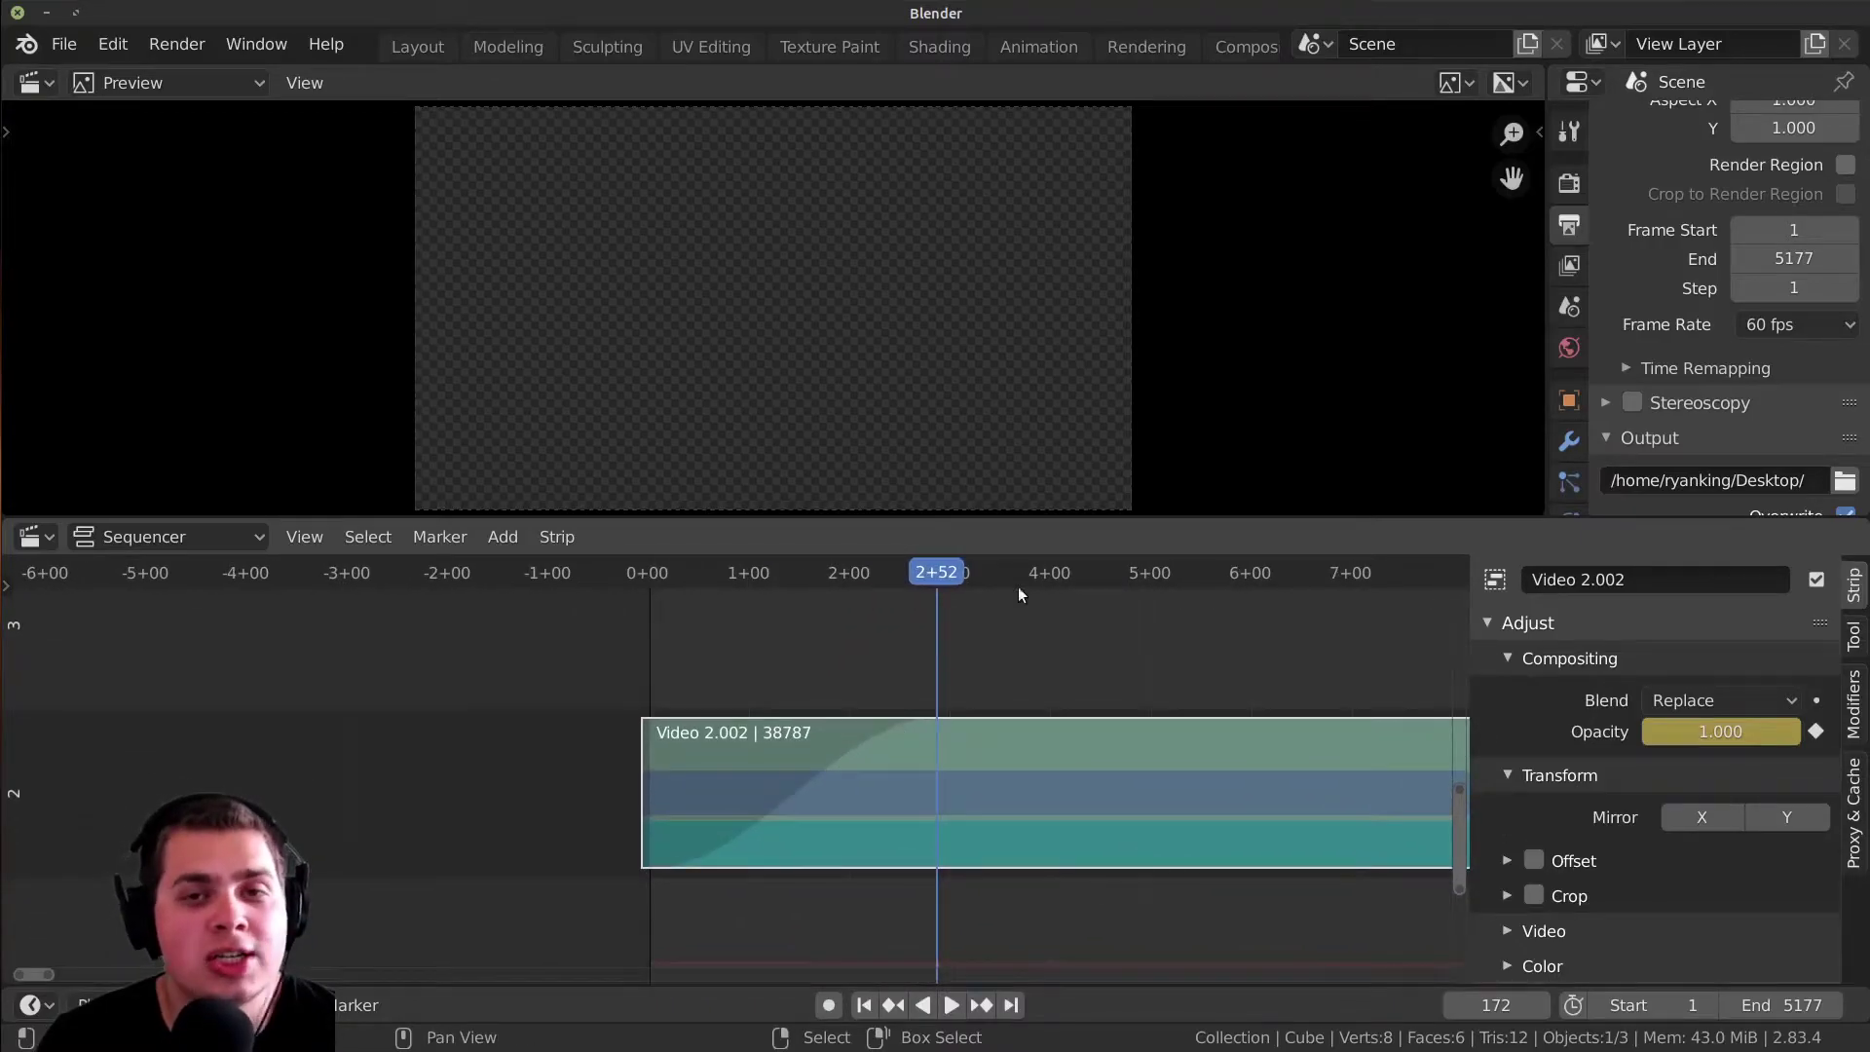
key(shift+ctrl+space)
key(space)
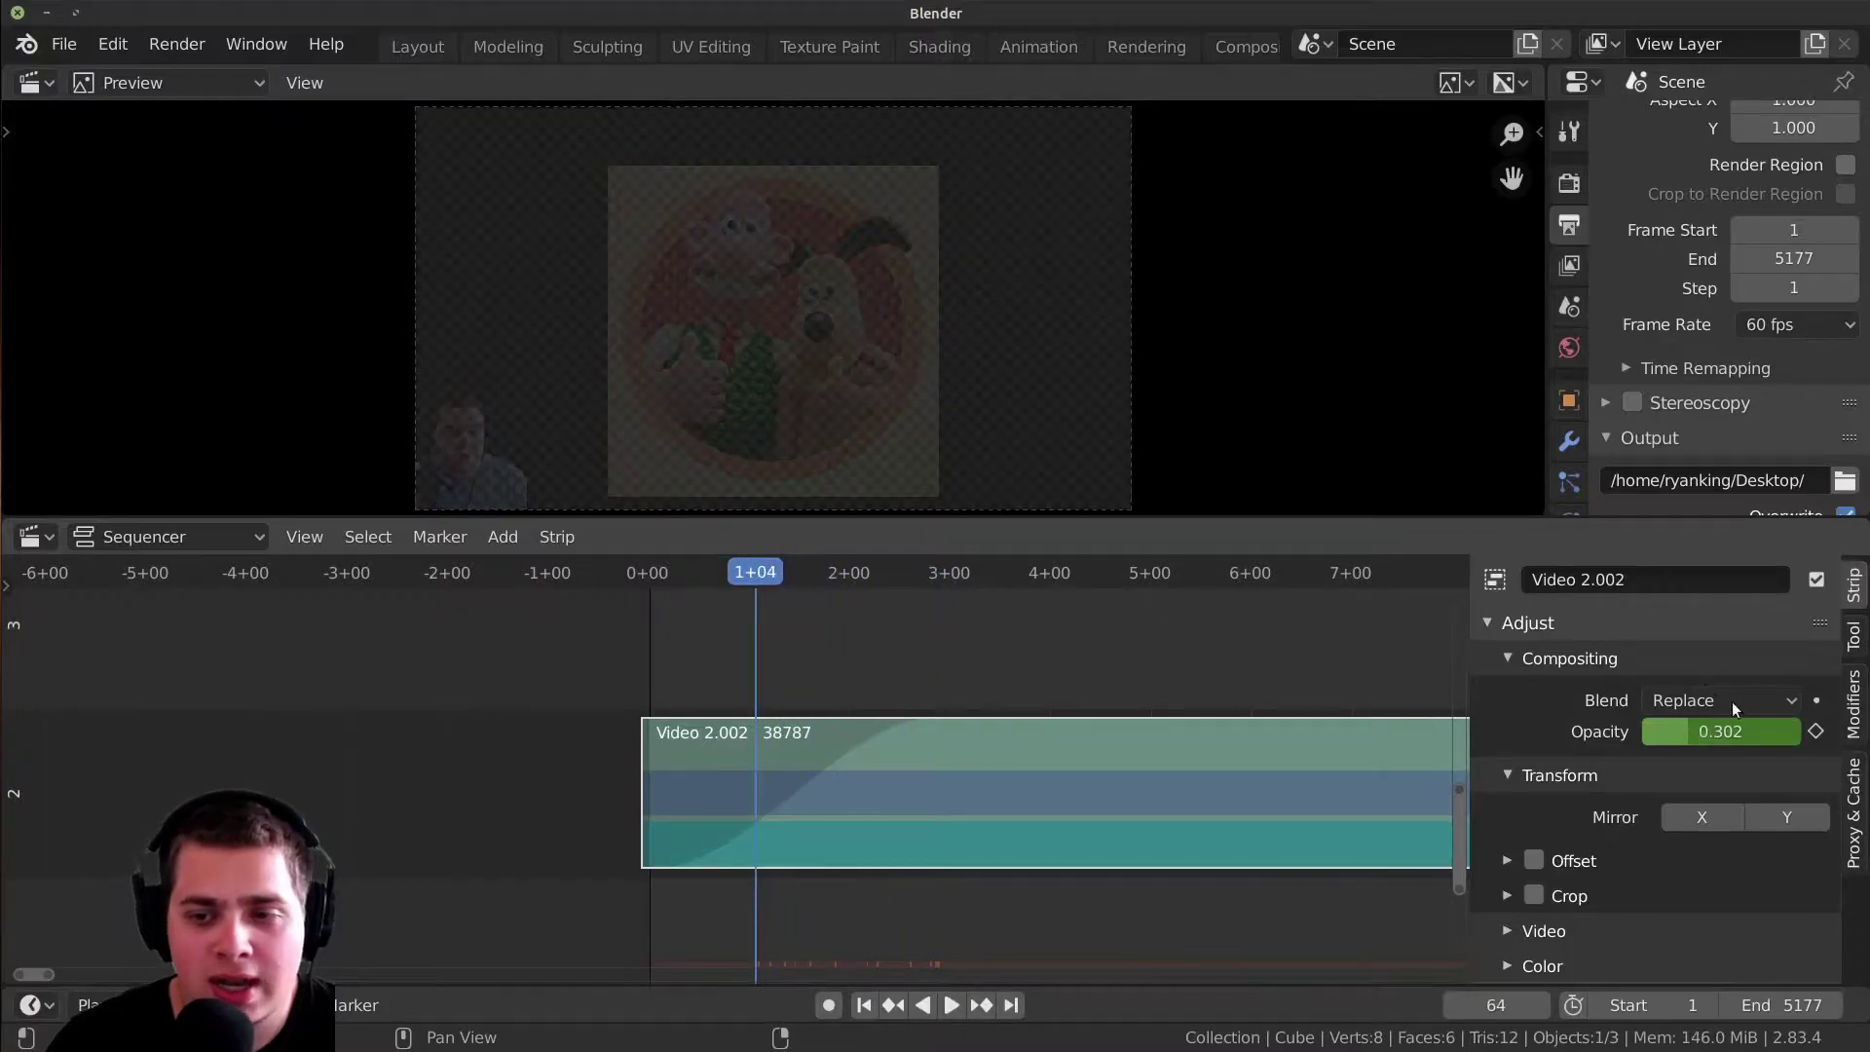
key(shift+Left)
key(space)
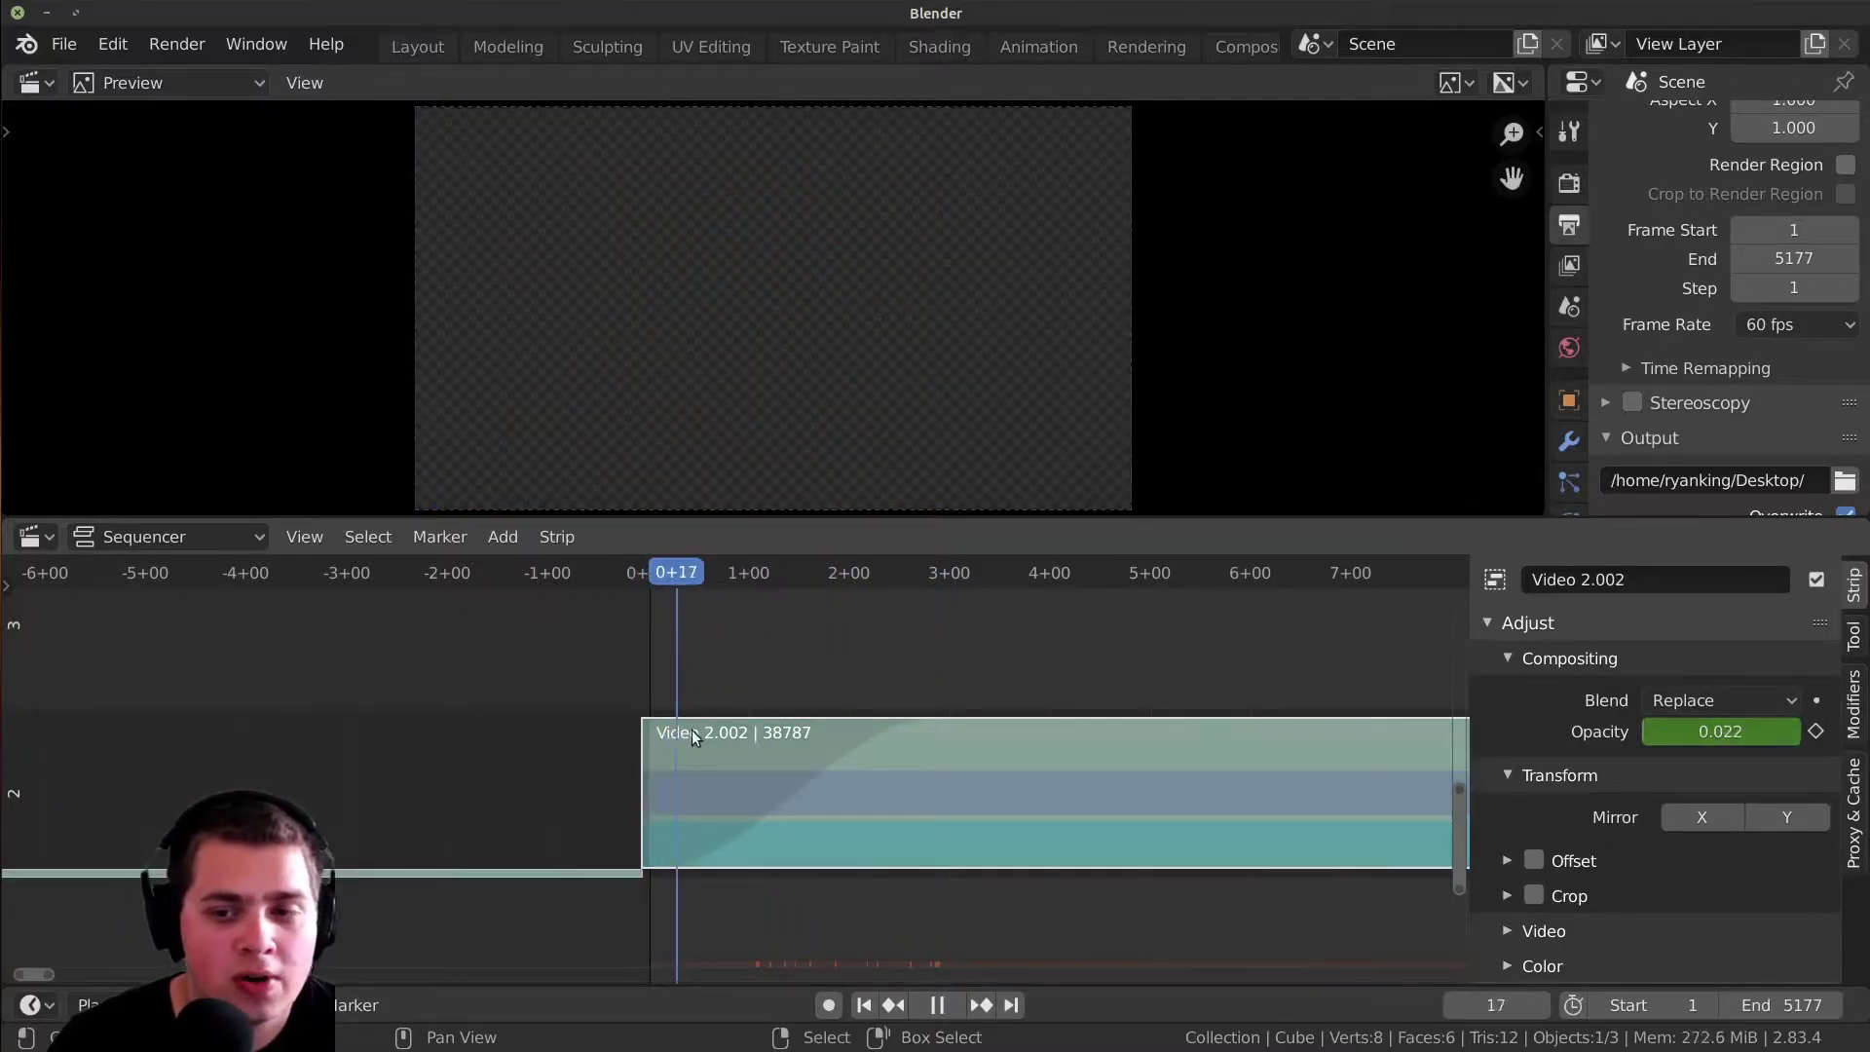
key(Escape)
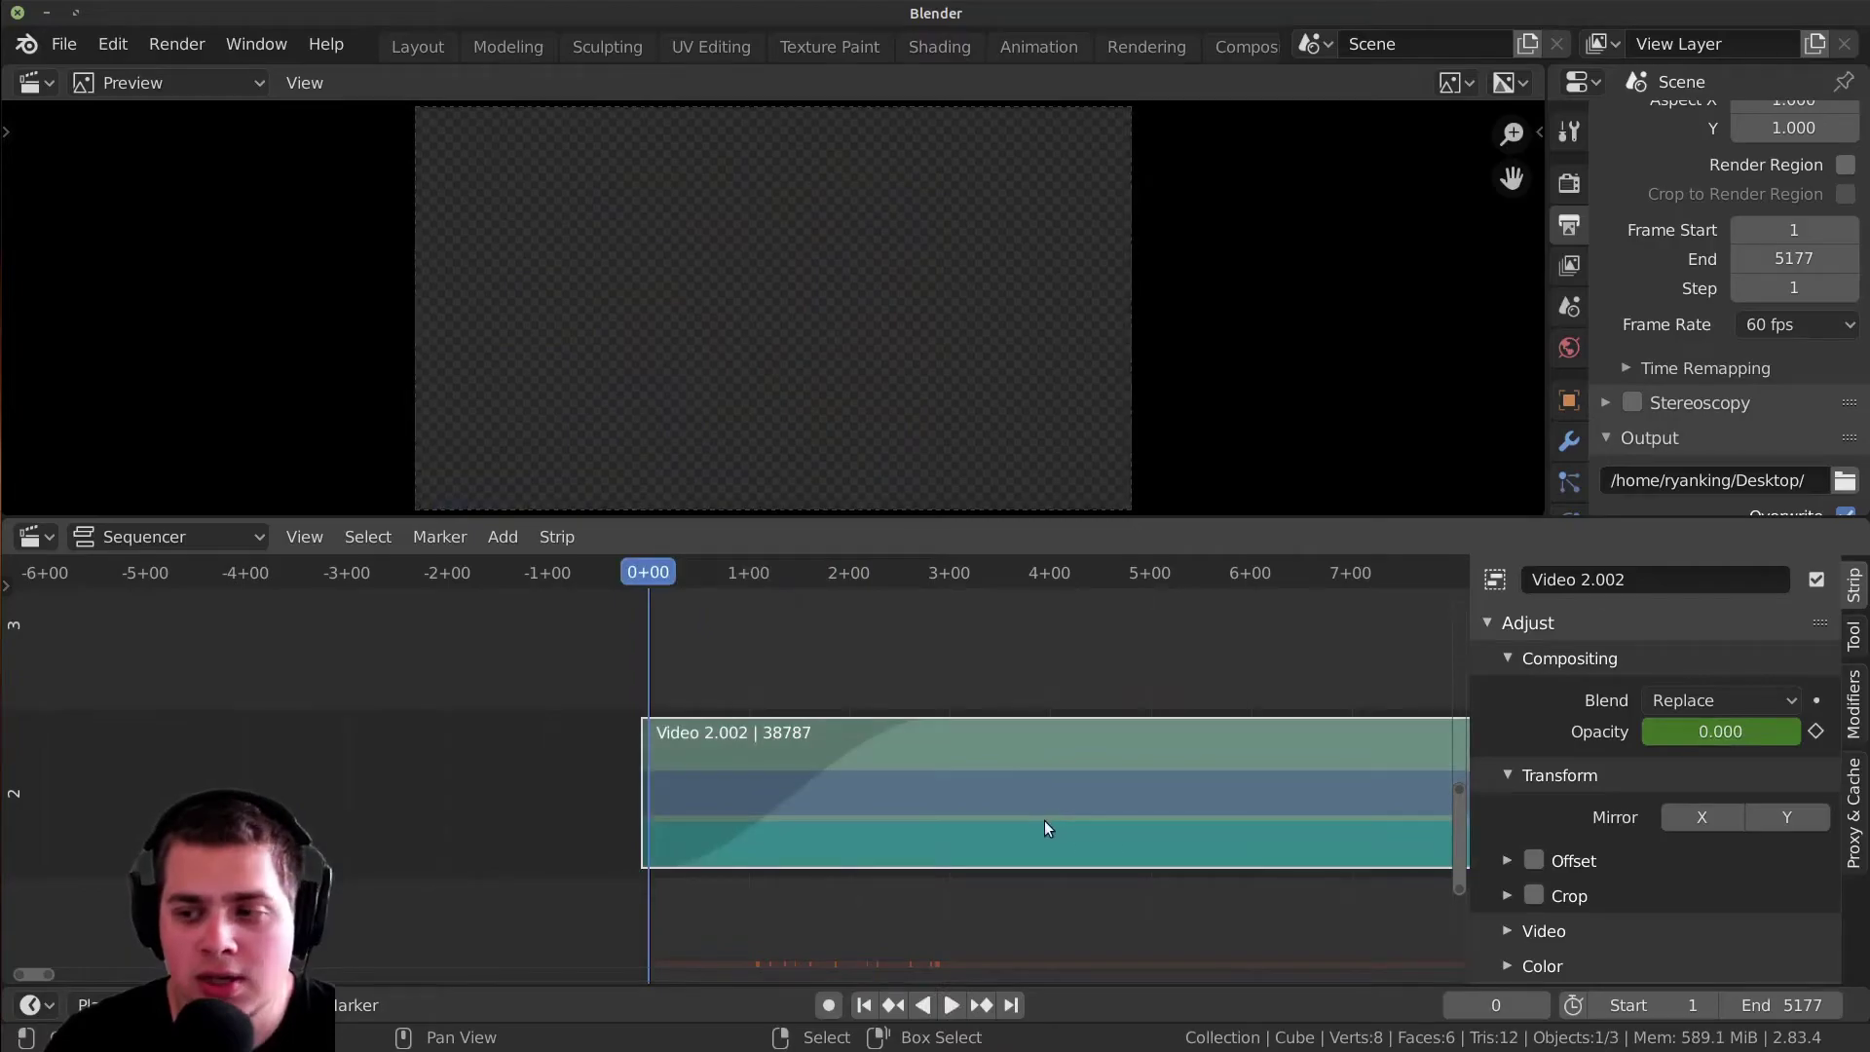
key(space)
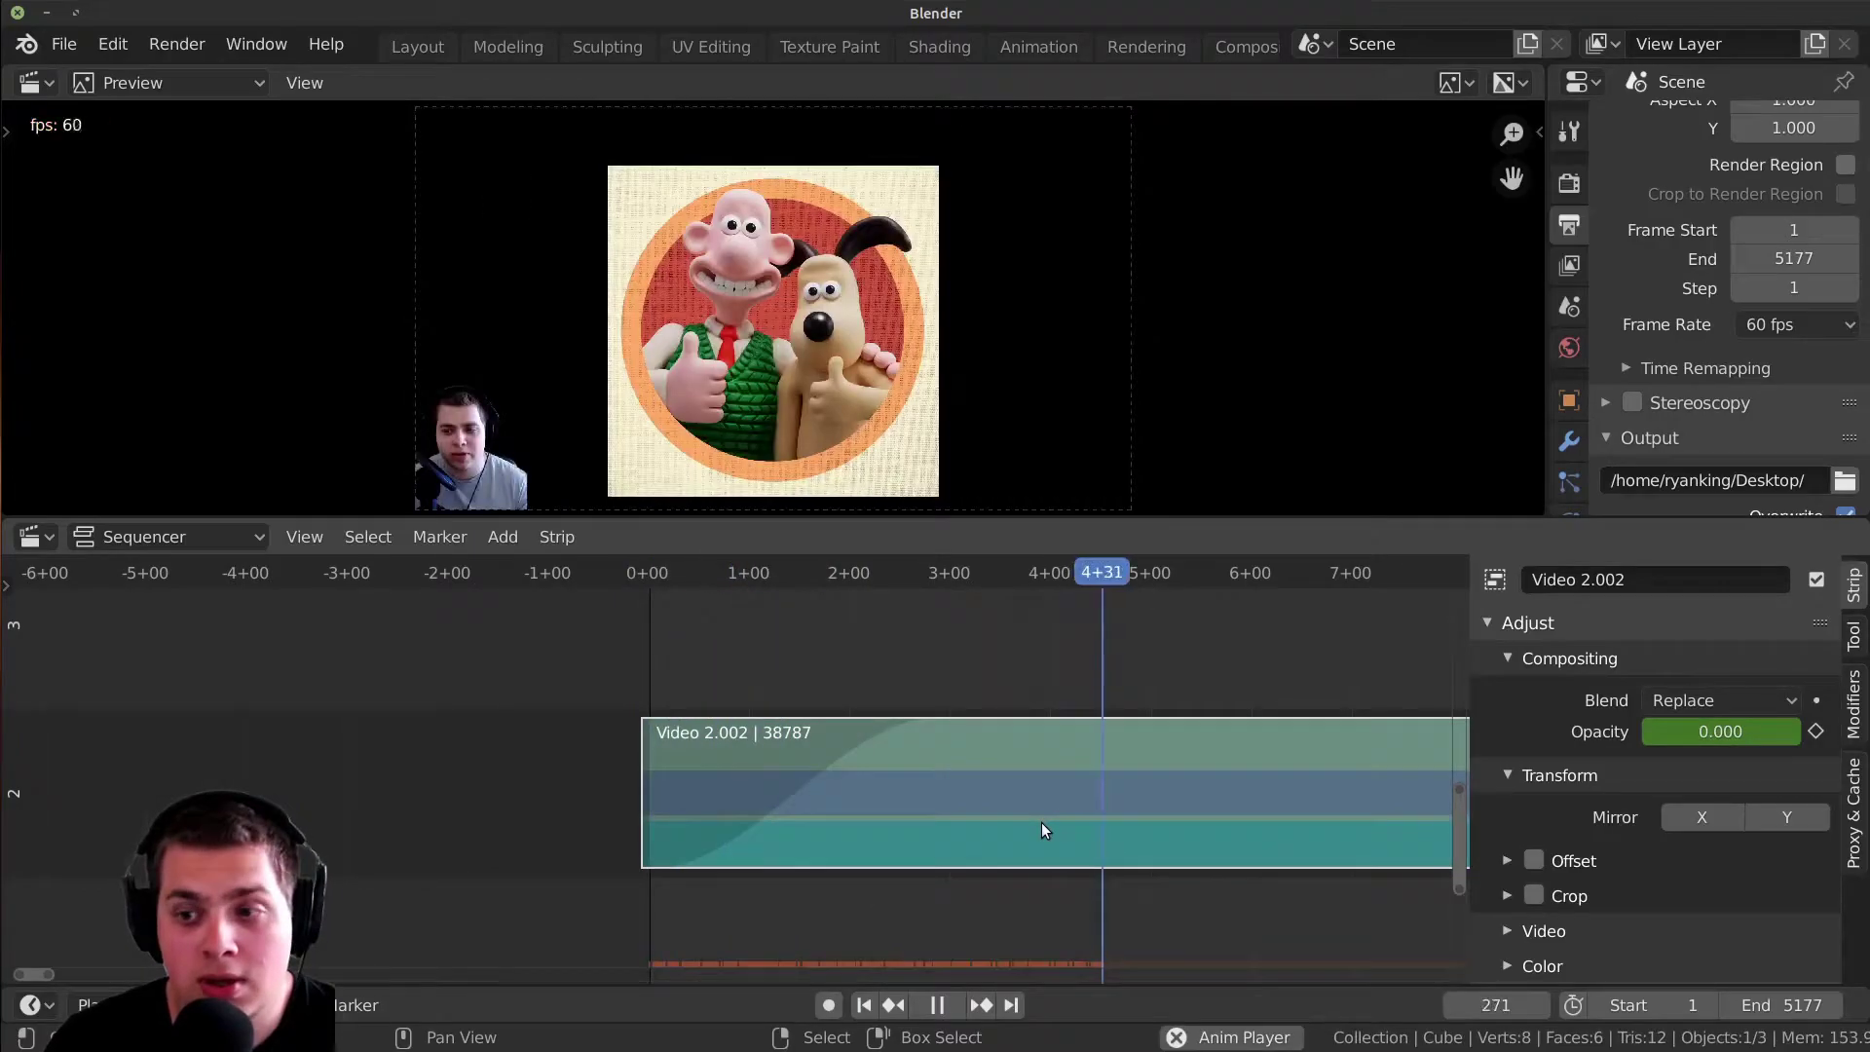
key(space)
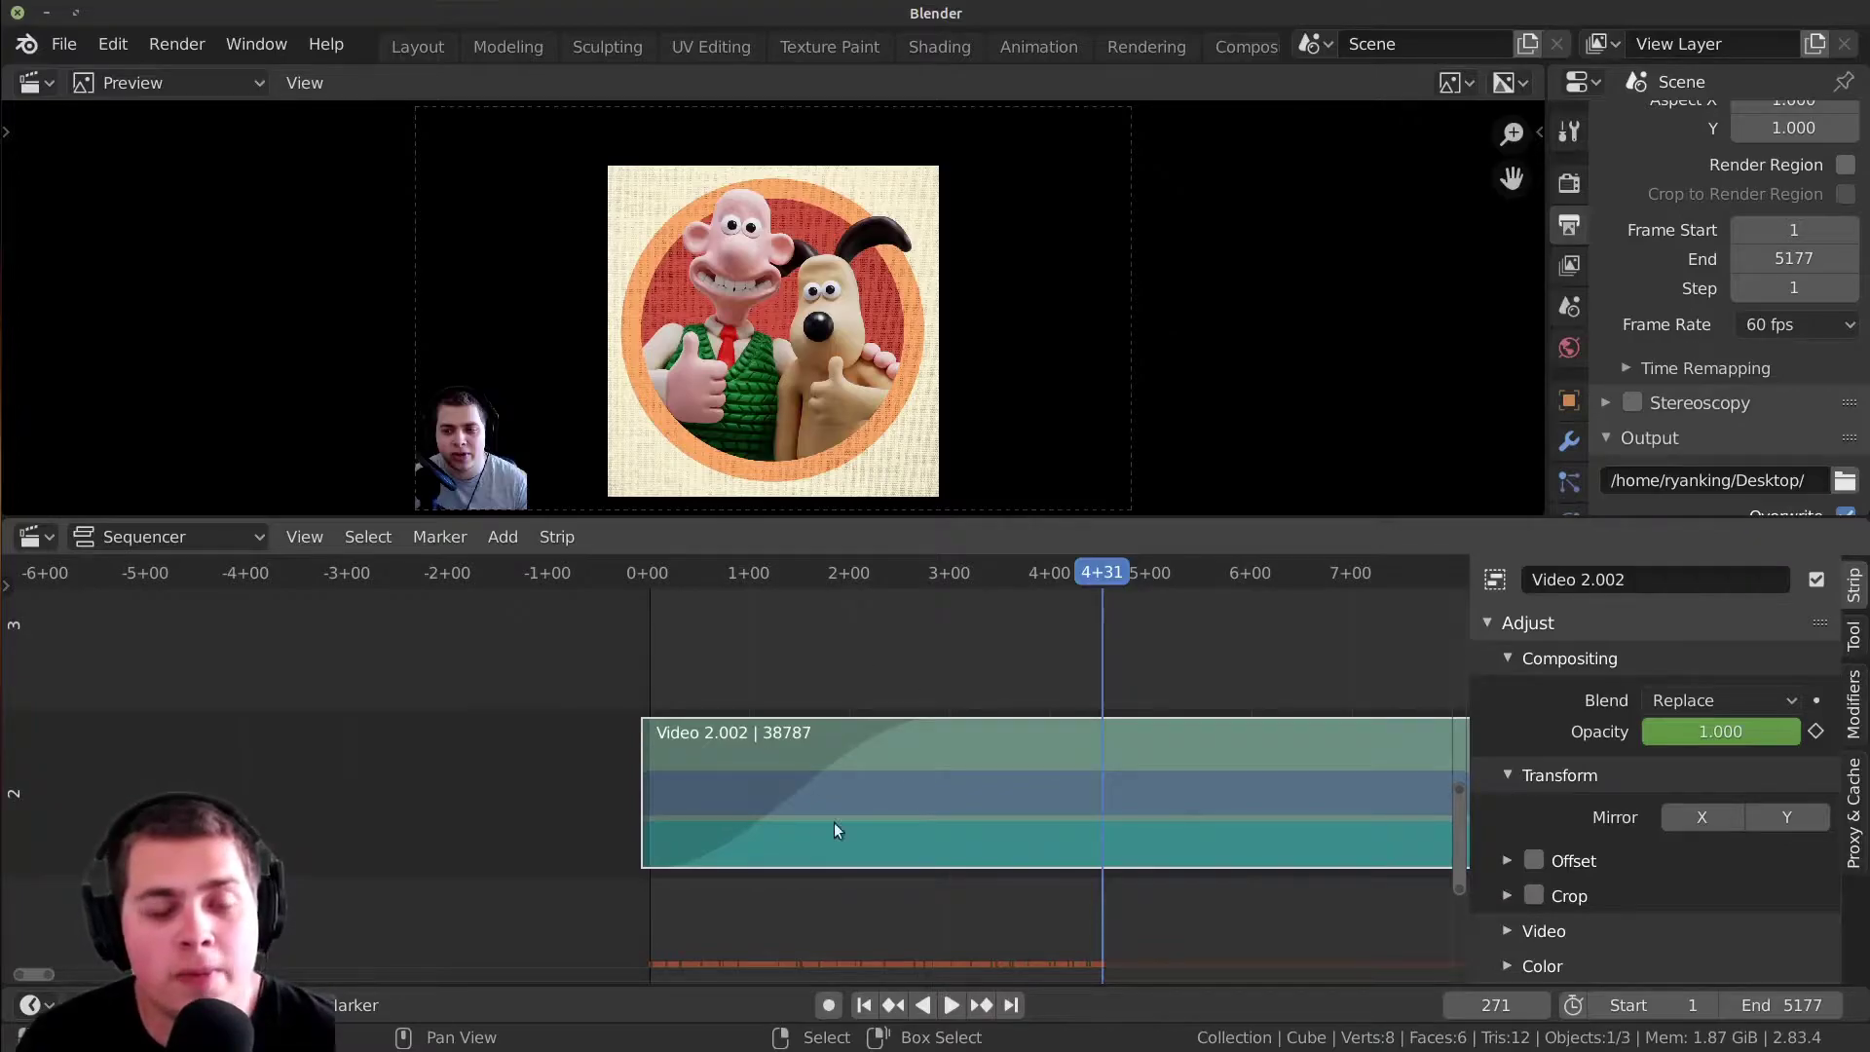
- Enter the Video 2.002 meta strip and select the long sound strip on channel 3 to view its sound settings
click(930, 734)
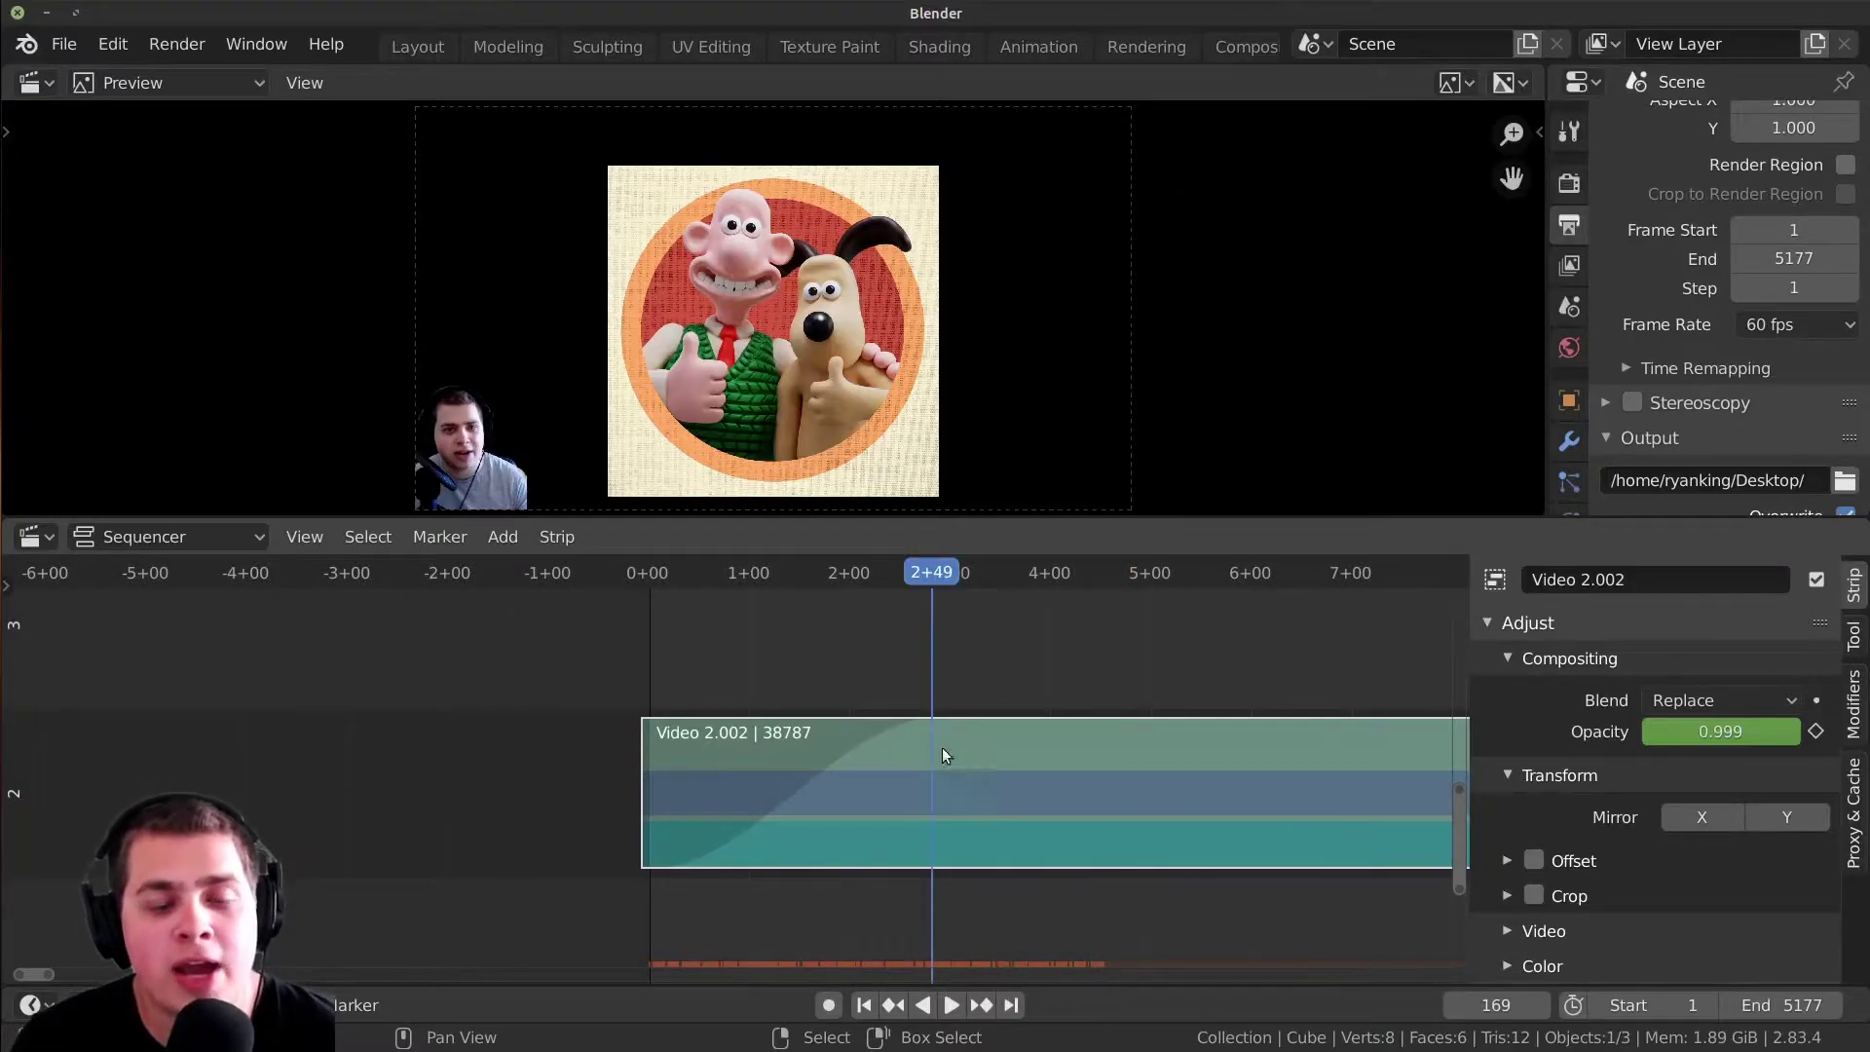
key(Tab)
middle_drag(1057, 811, 1062, 964)
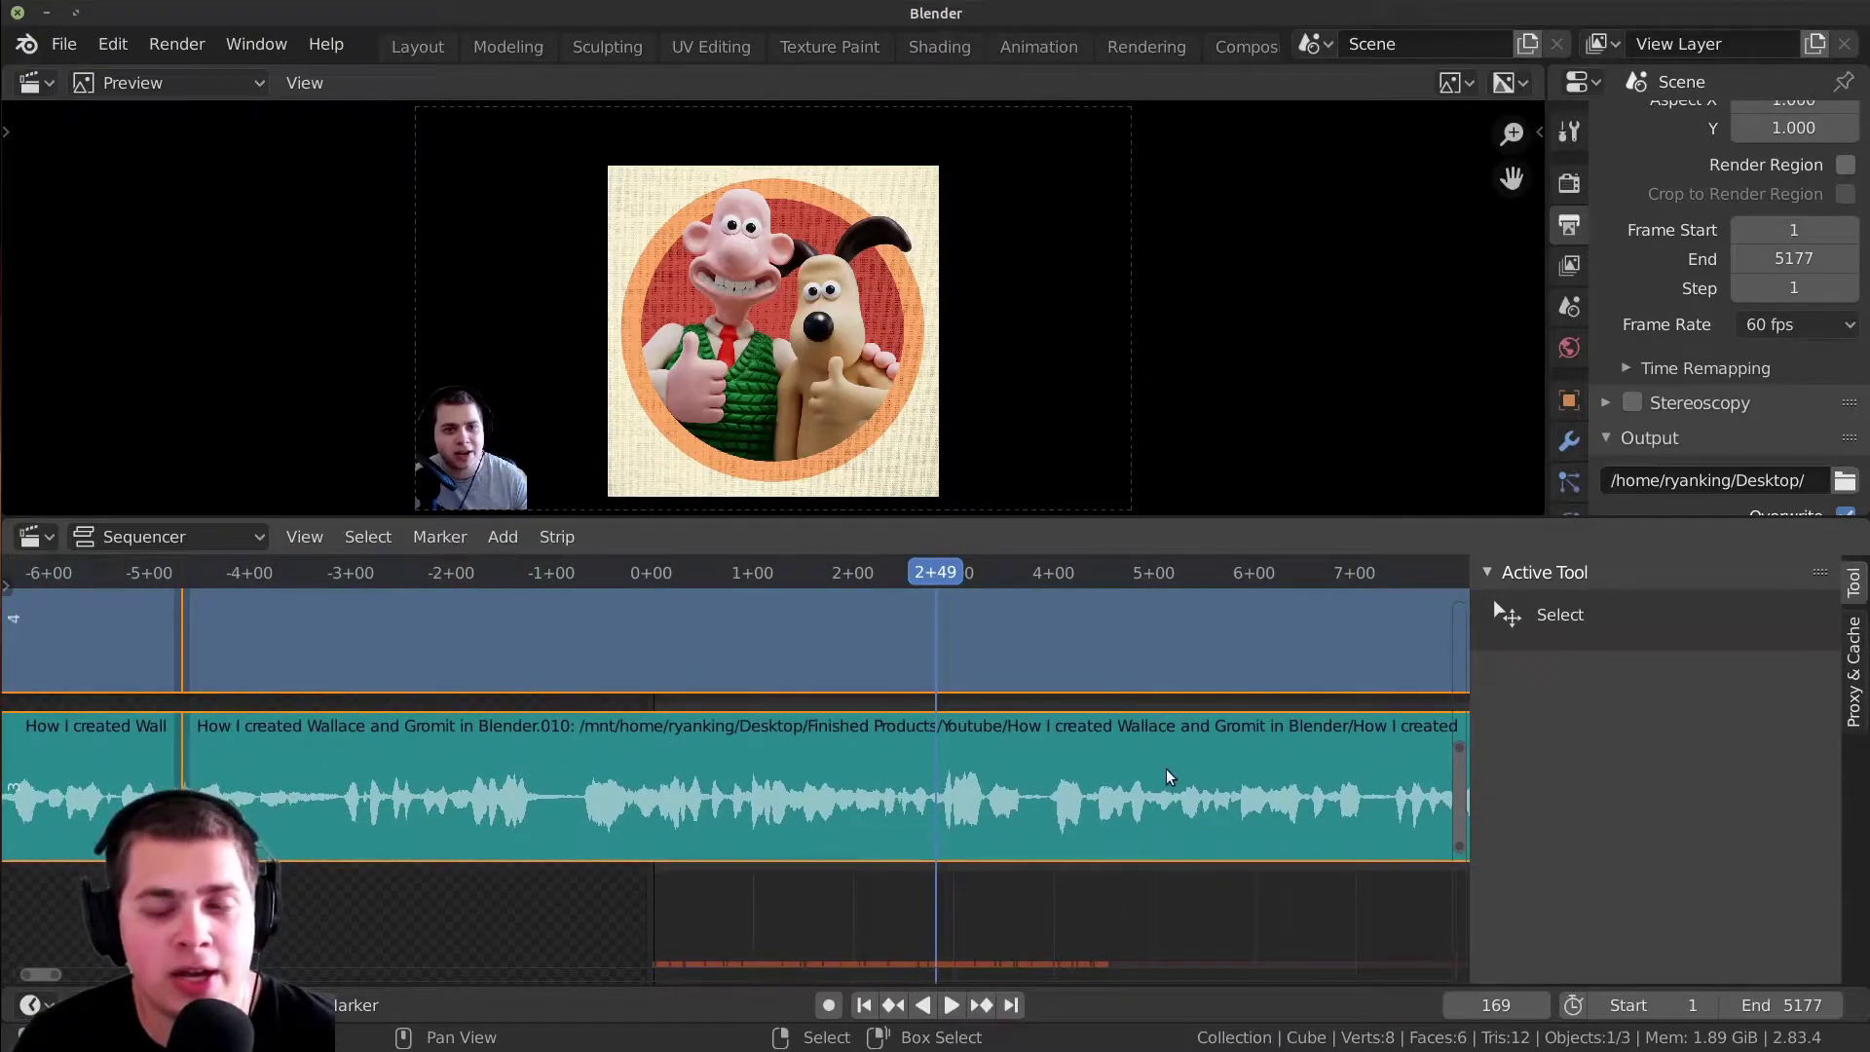
scroll(1001, 786, down, 4)
middle_drag(973, 794, 981, 887)
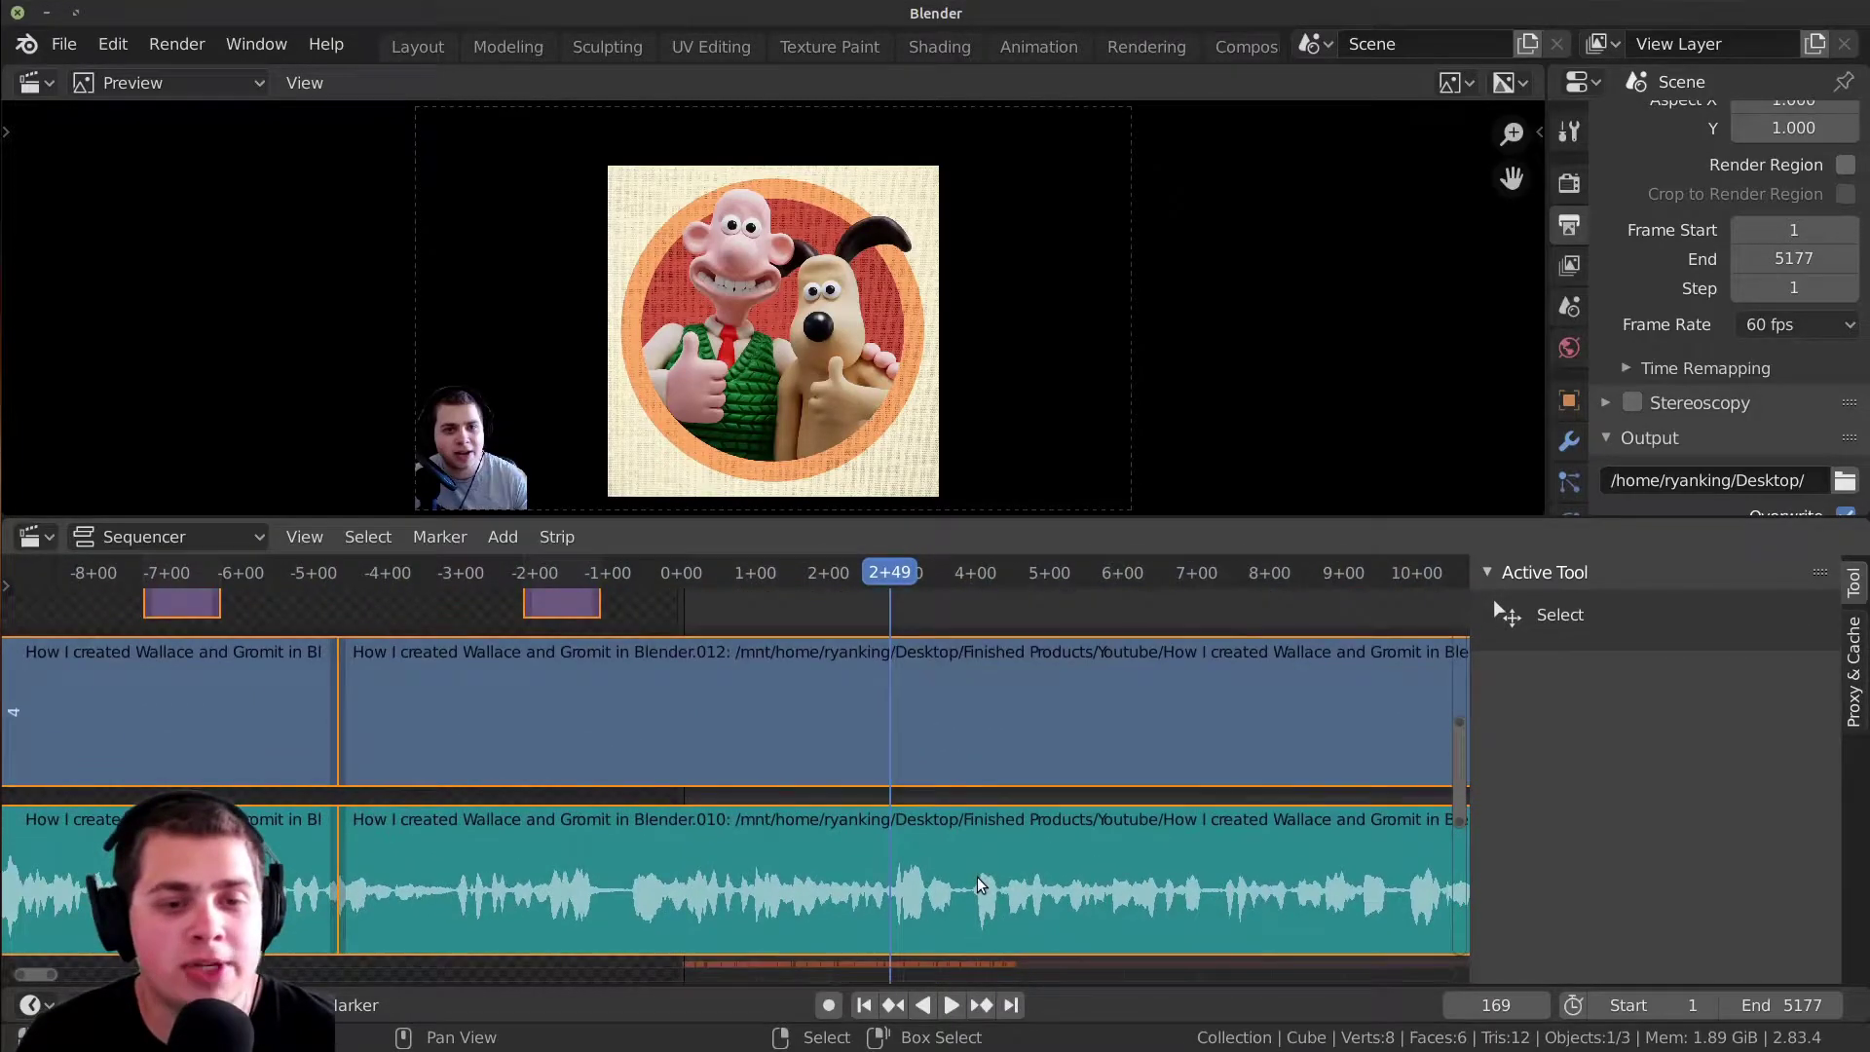
right_click(977, 876)
shift+scroll(968, 845, down, 1)
scroll(917, 840, up, 2)
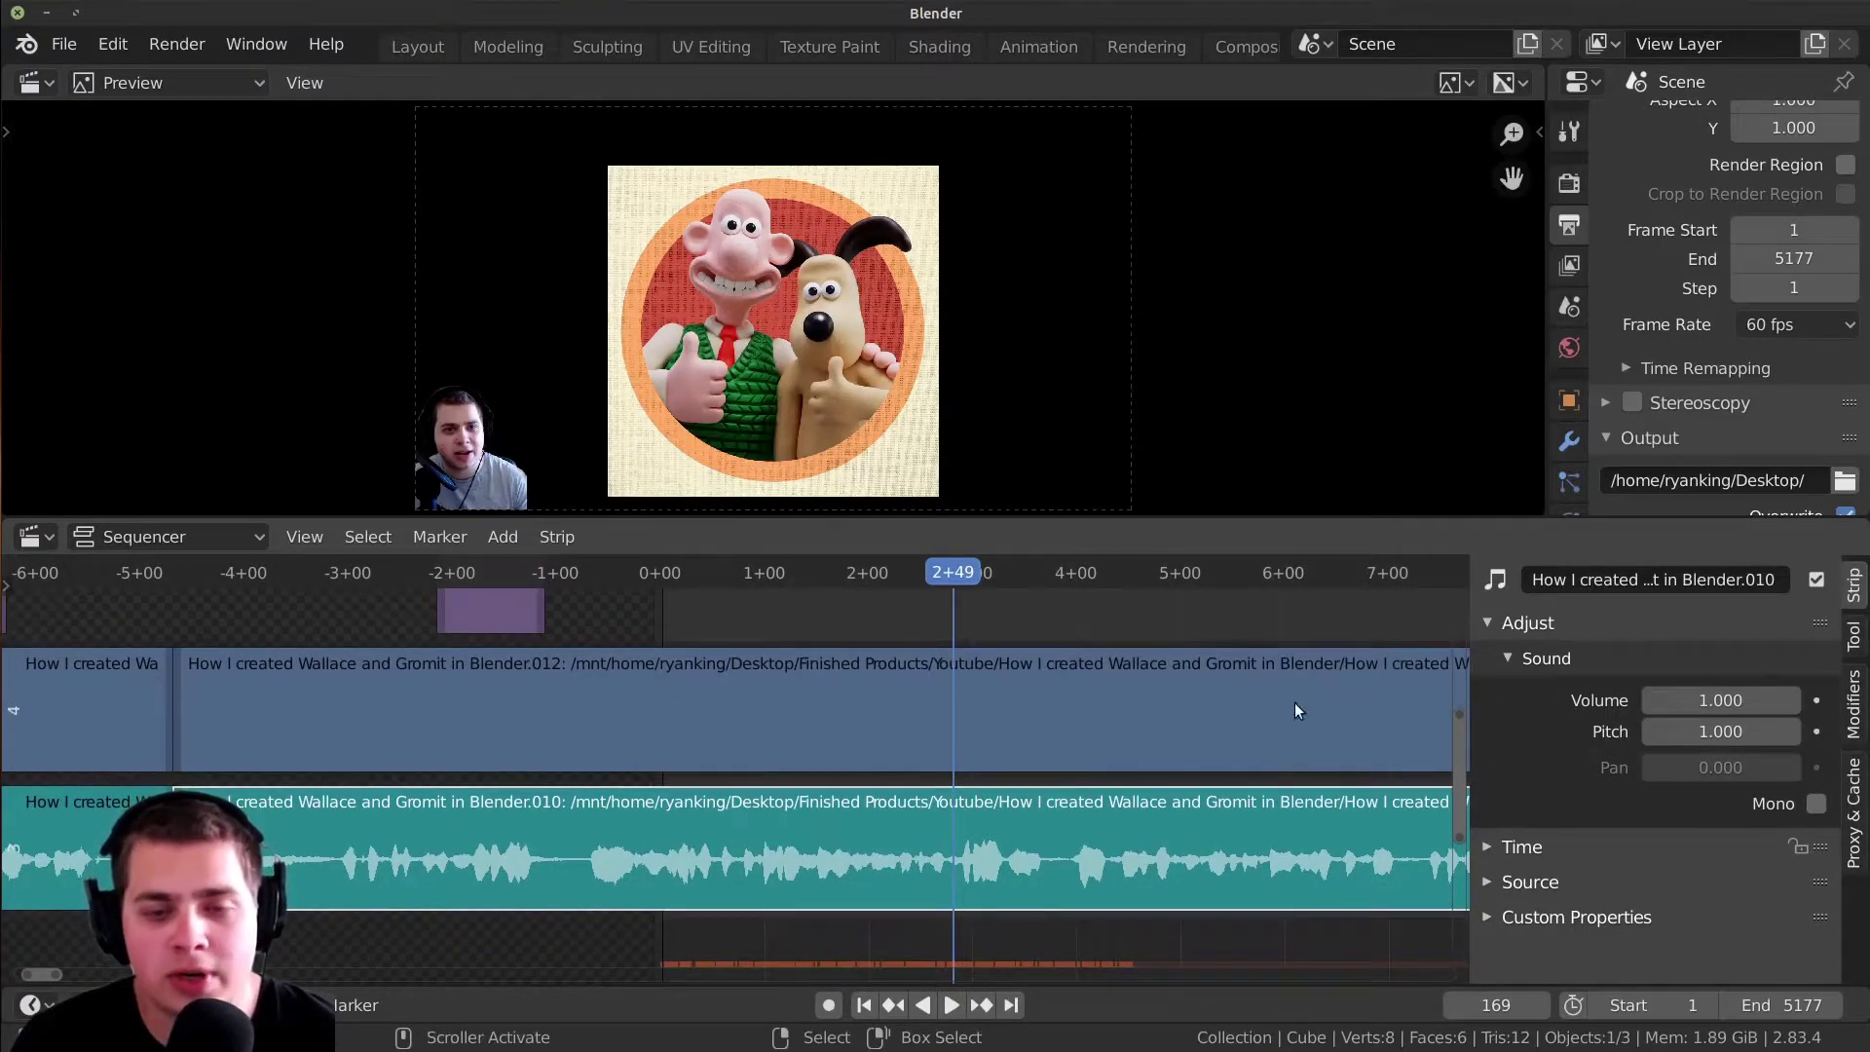
- Return to the main timeline and move the playhead to the Video 2.002 strip's opacity keyframe at 2+52
key(Tab)
middle_drag(911, 888, 921, 783)
scroll(921, 781, up, 2)
click(946, 796)
key(space)
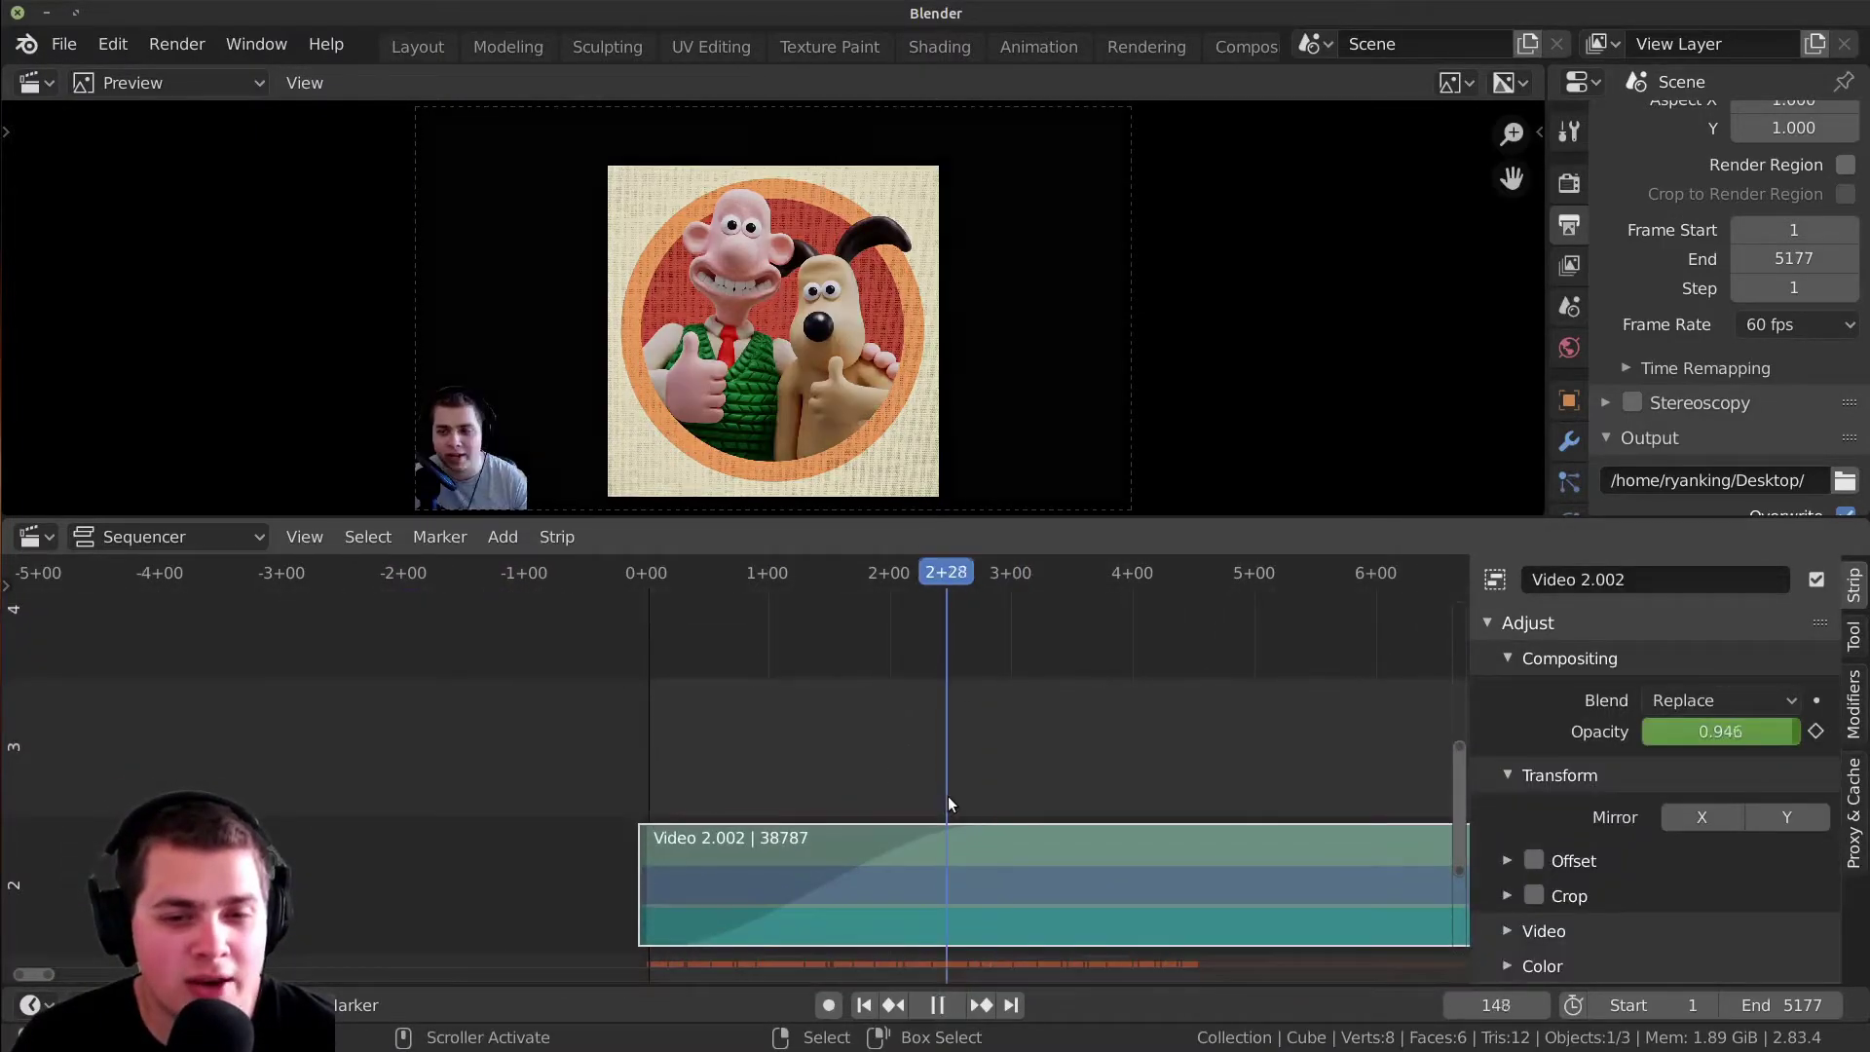
key(space)
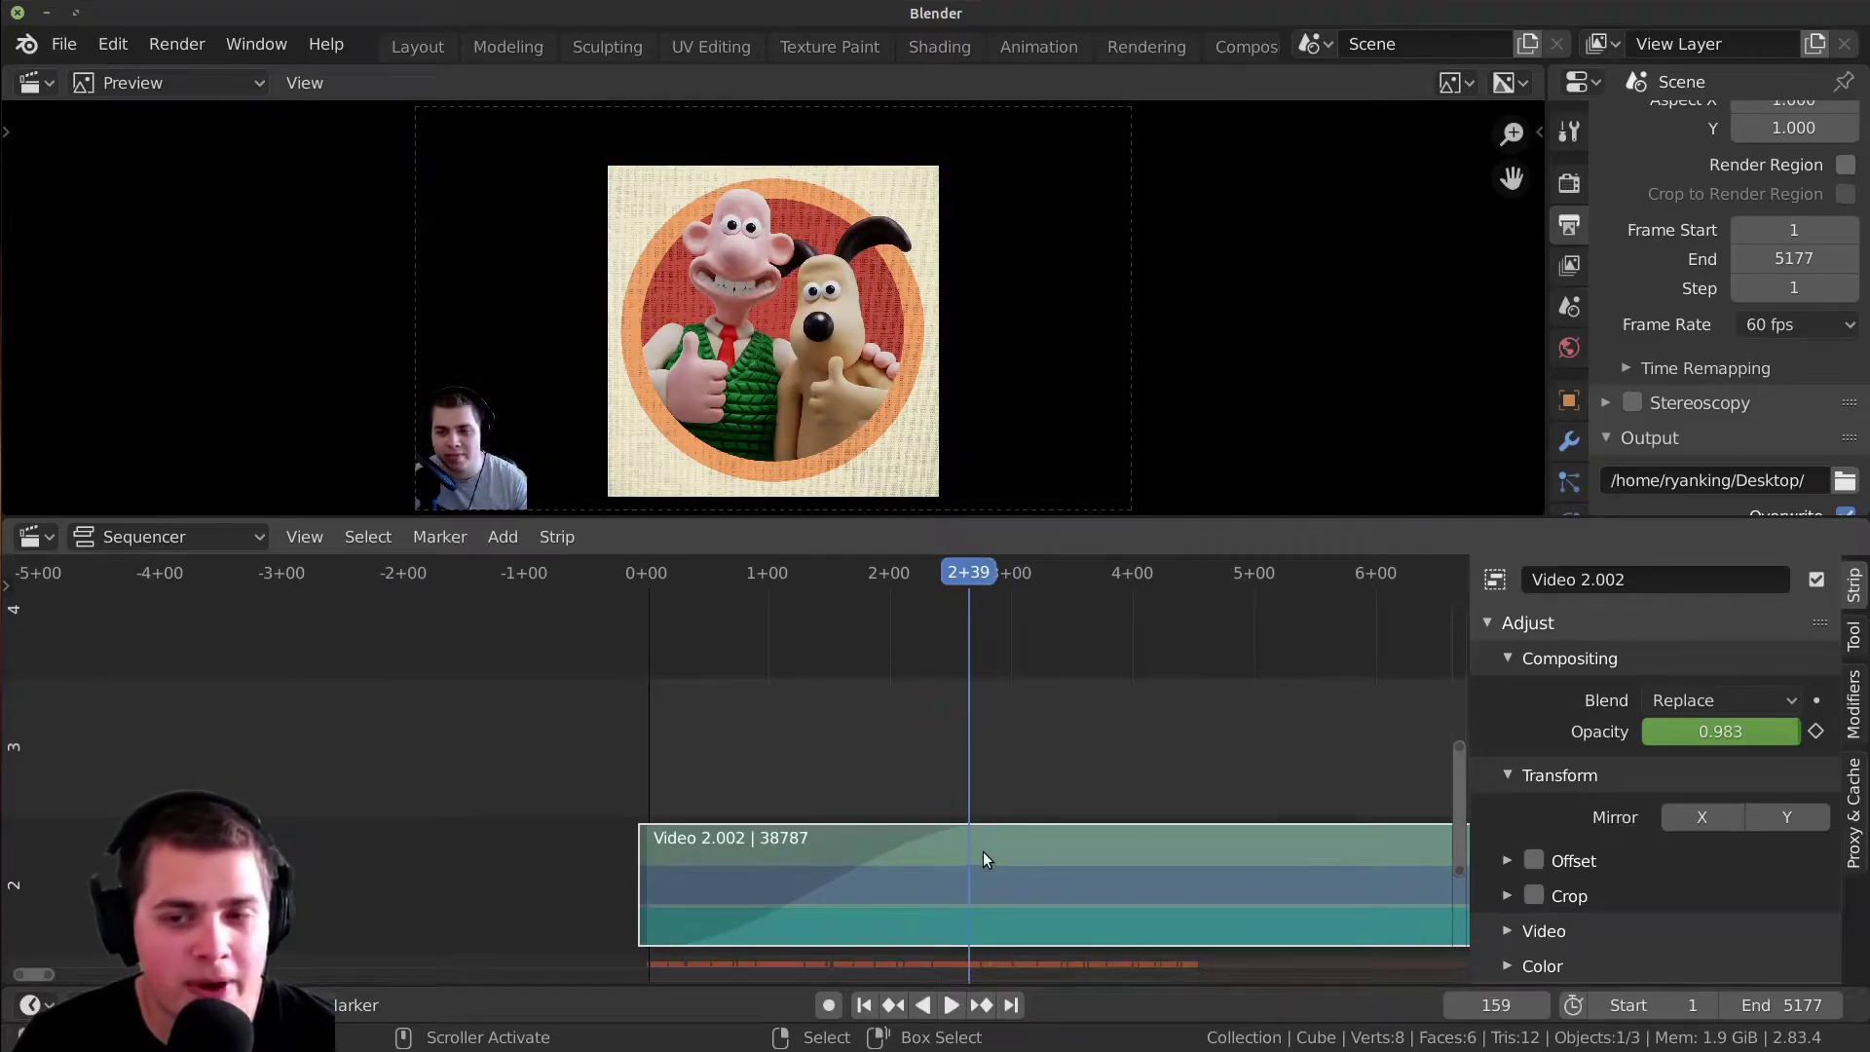
key(Right)
key(Right)
key(Right)
key(Right)
key(Right)
key(Right)
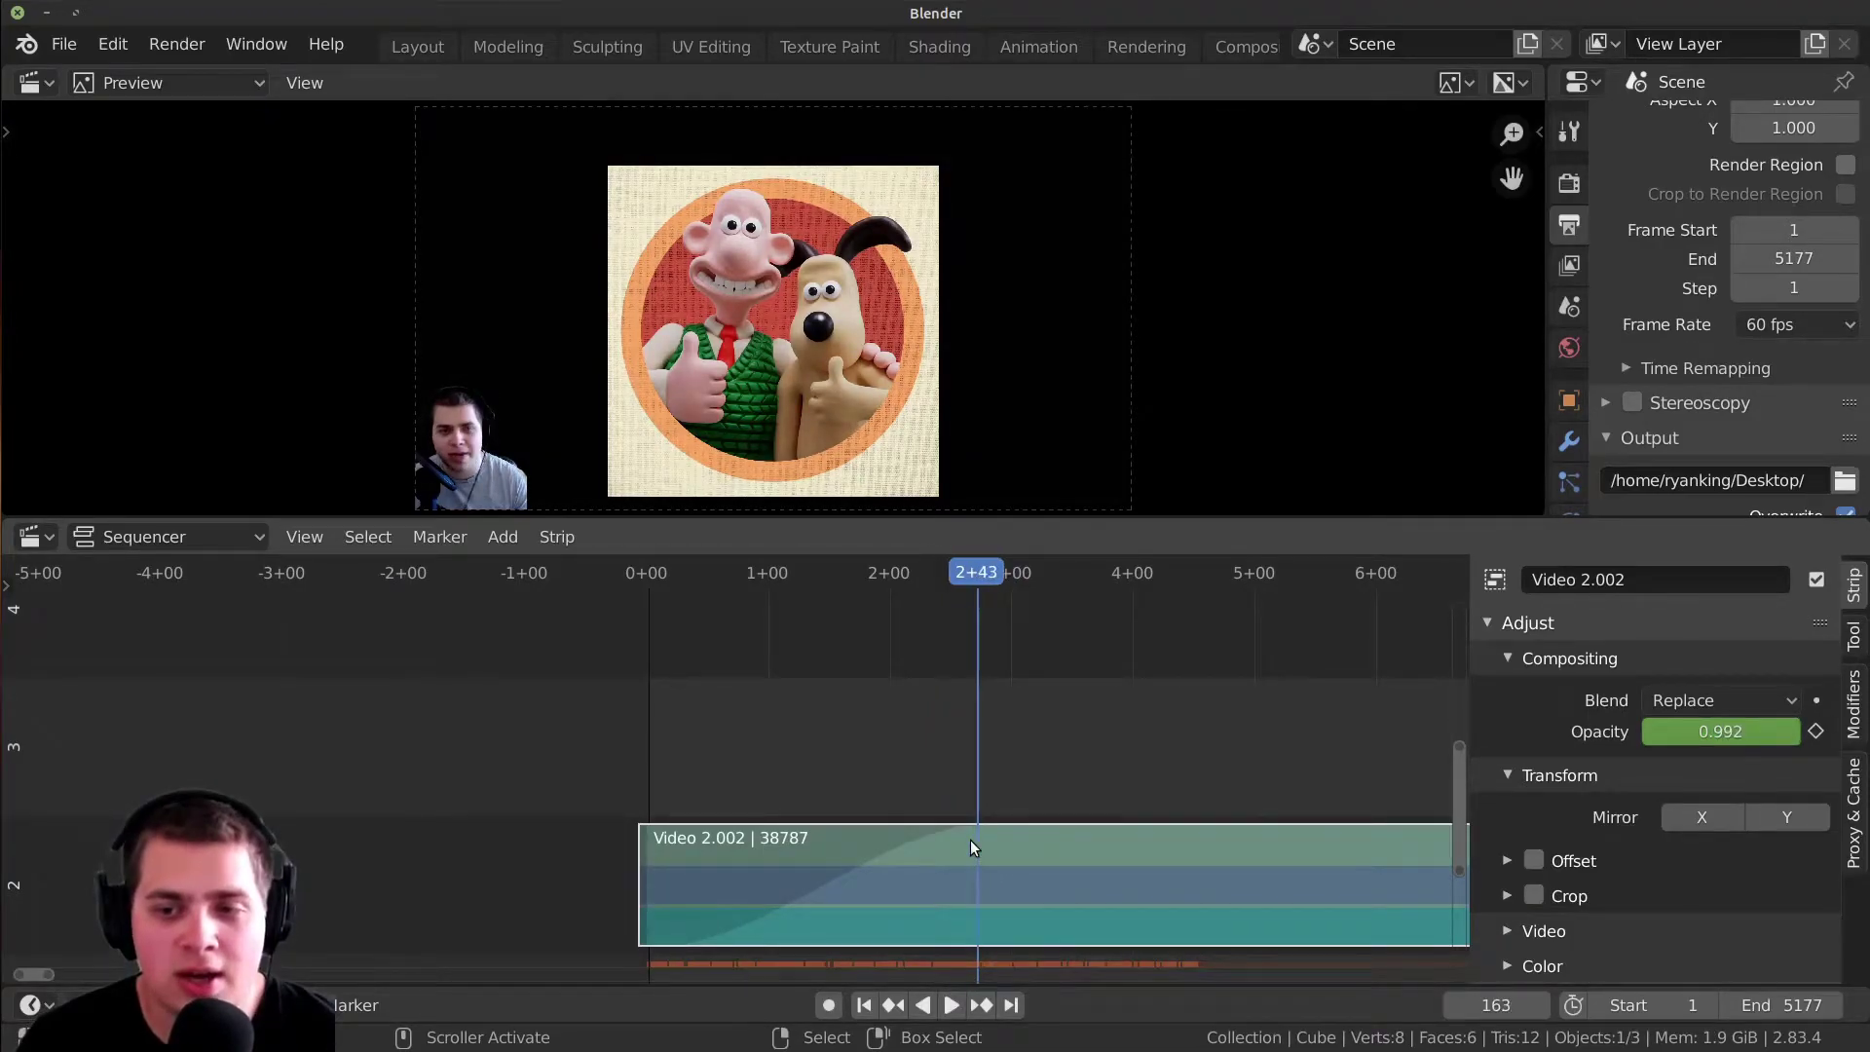
key(Right)
key(Right)
key(Right)
key(Right)
key(Right)
key(Right)
key(Right)
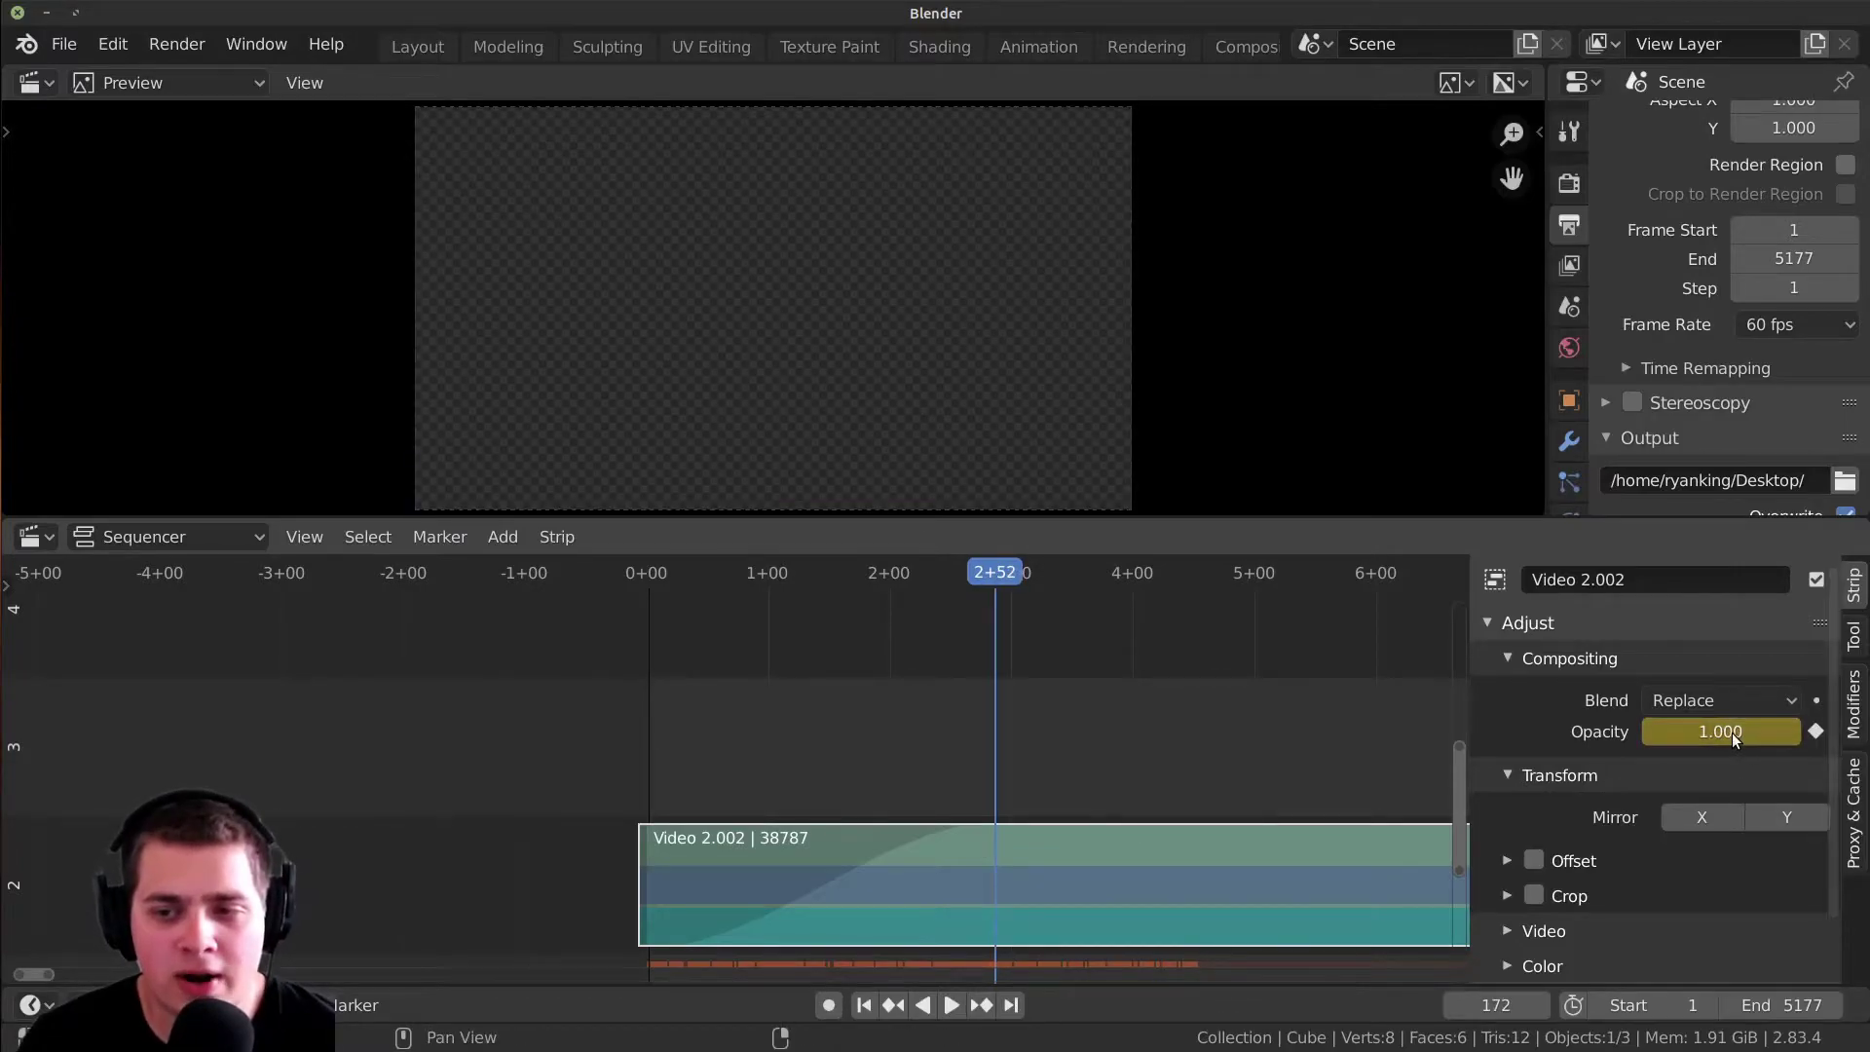
- Enter the Video 2.002 meta strip and keyframe the volume of the long channel 3 sound strip at 1.000 on 2+52
key(Tab)
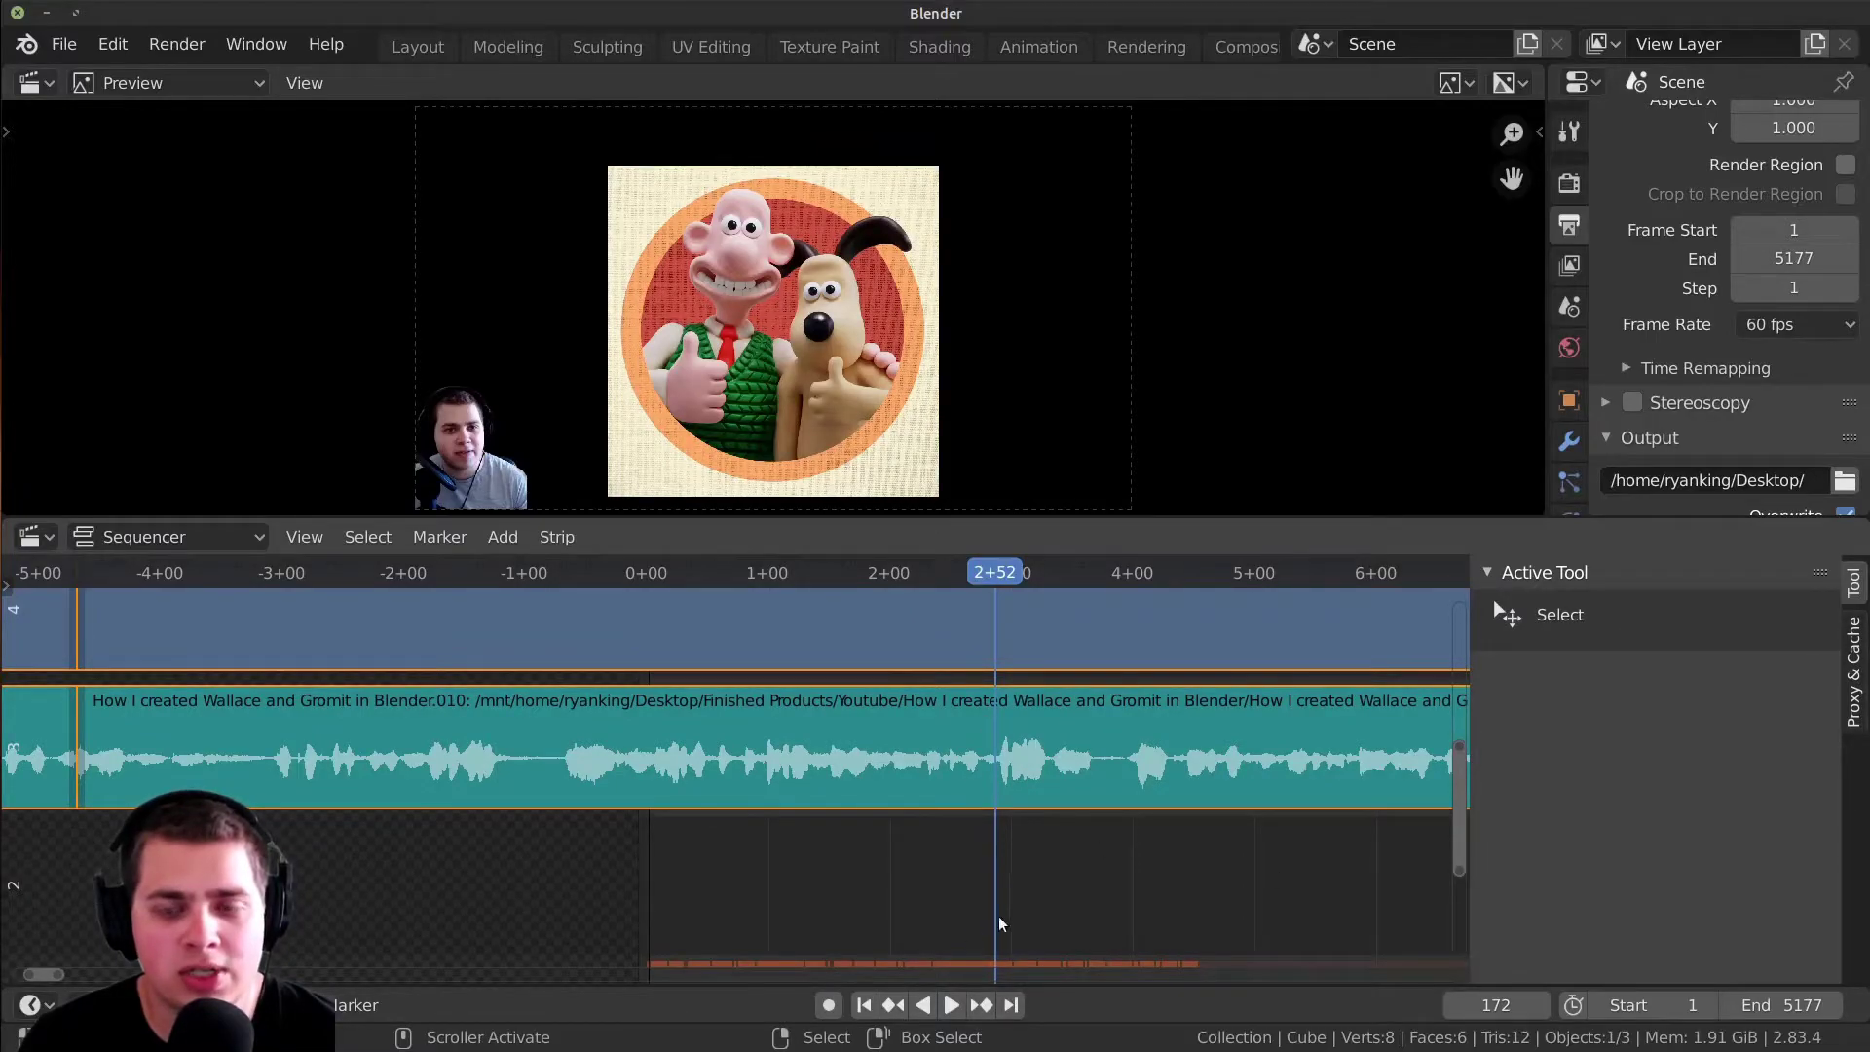
middle_drag(1137, 808, 1123, 882)
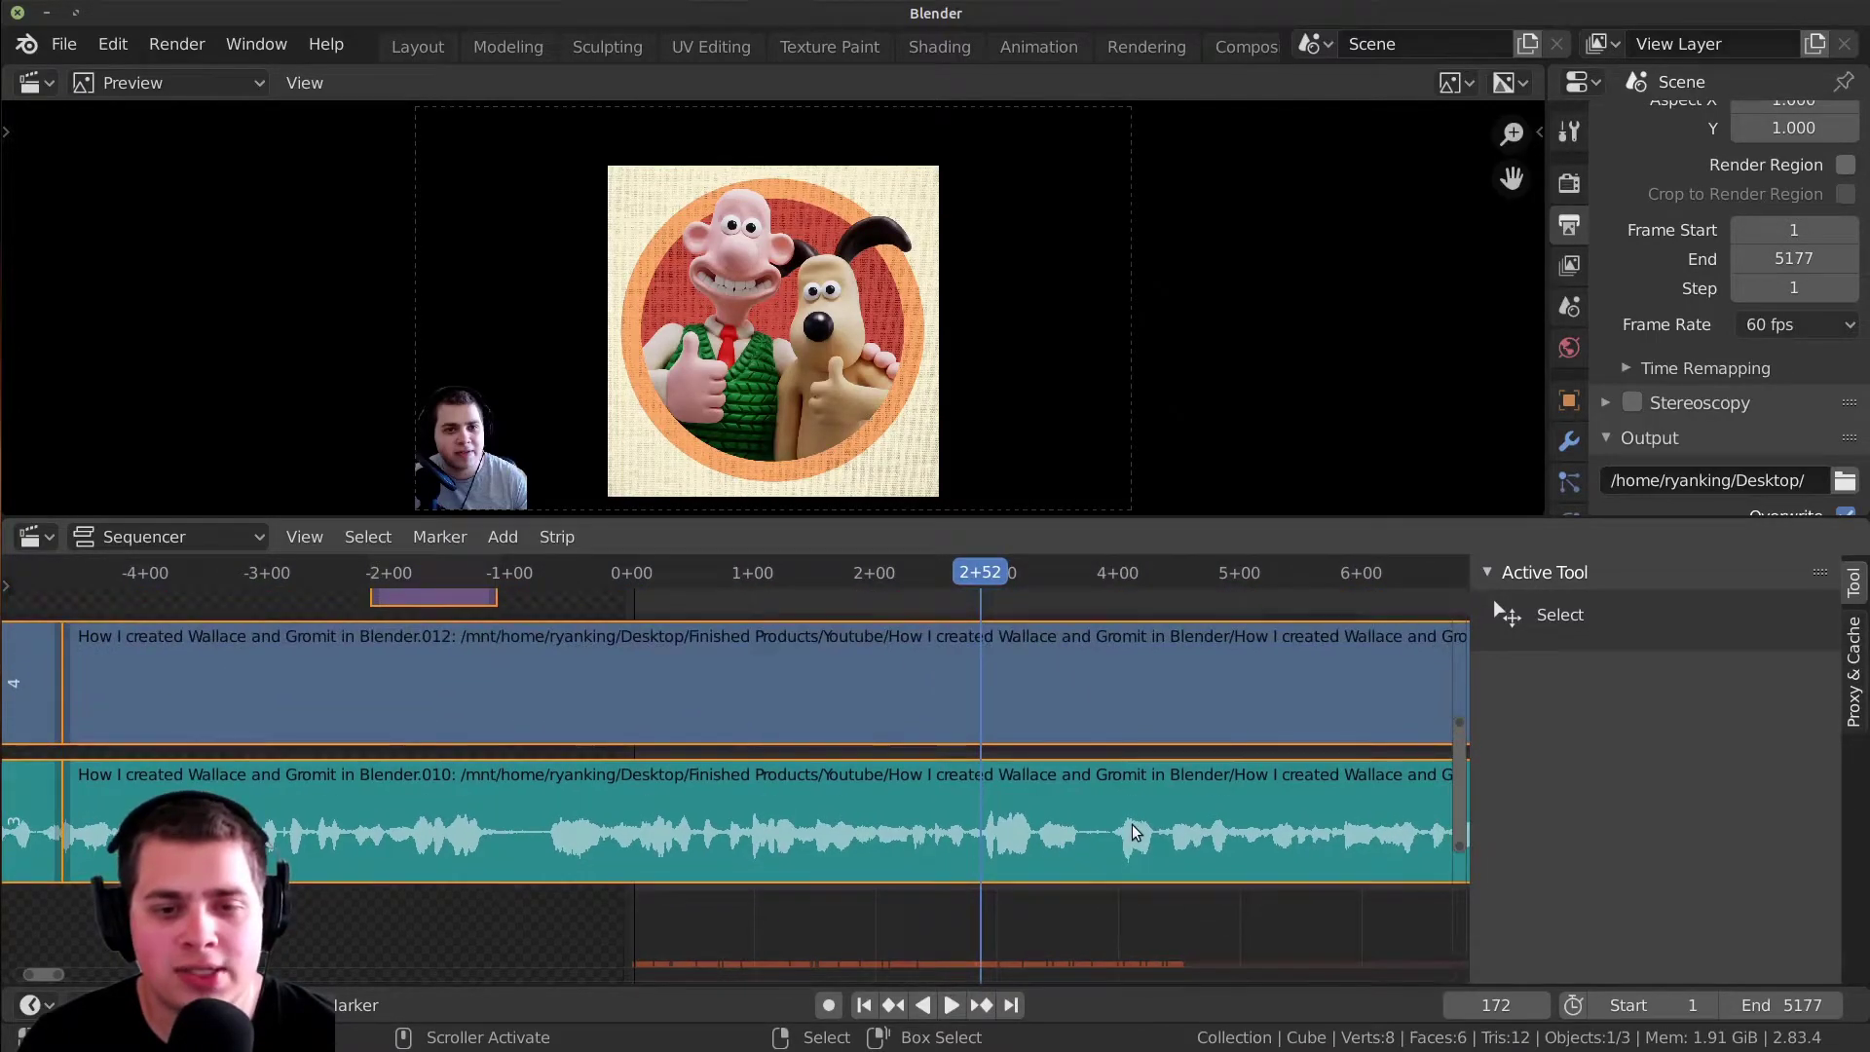
right_click(1136, 823)
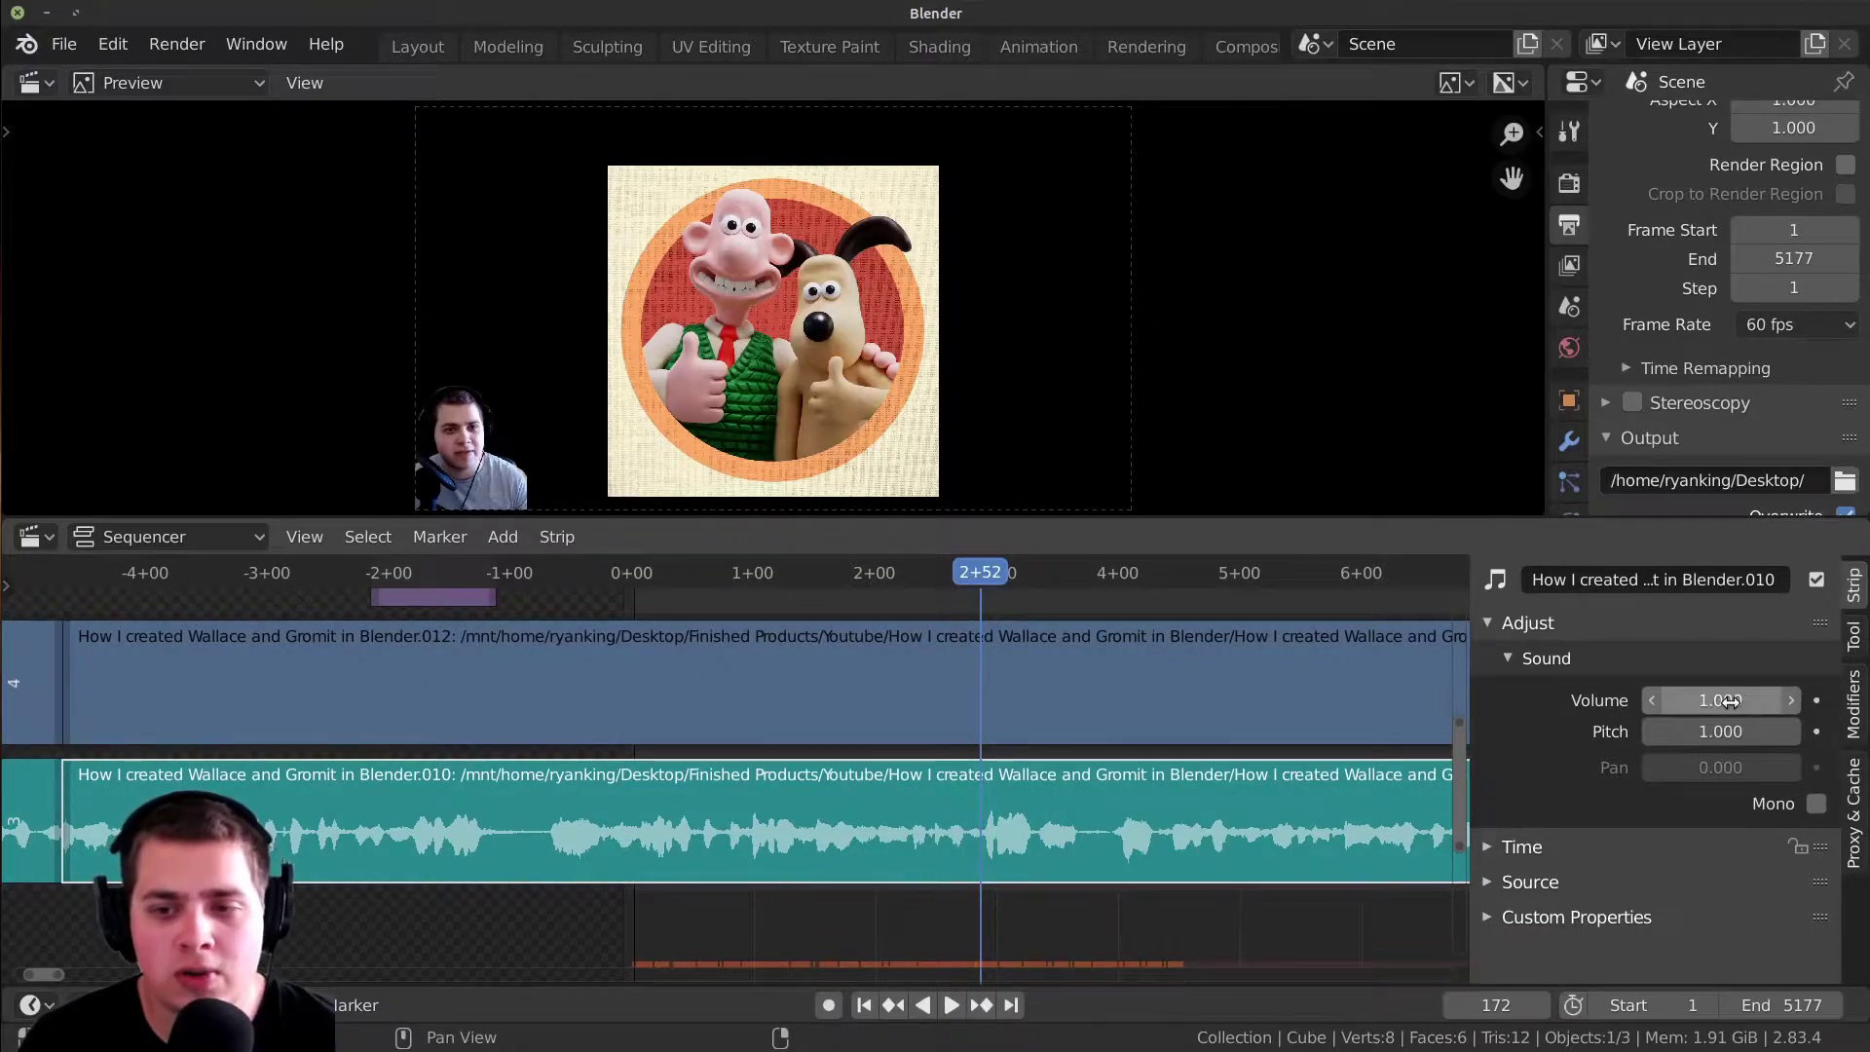
key(i)
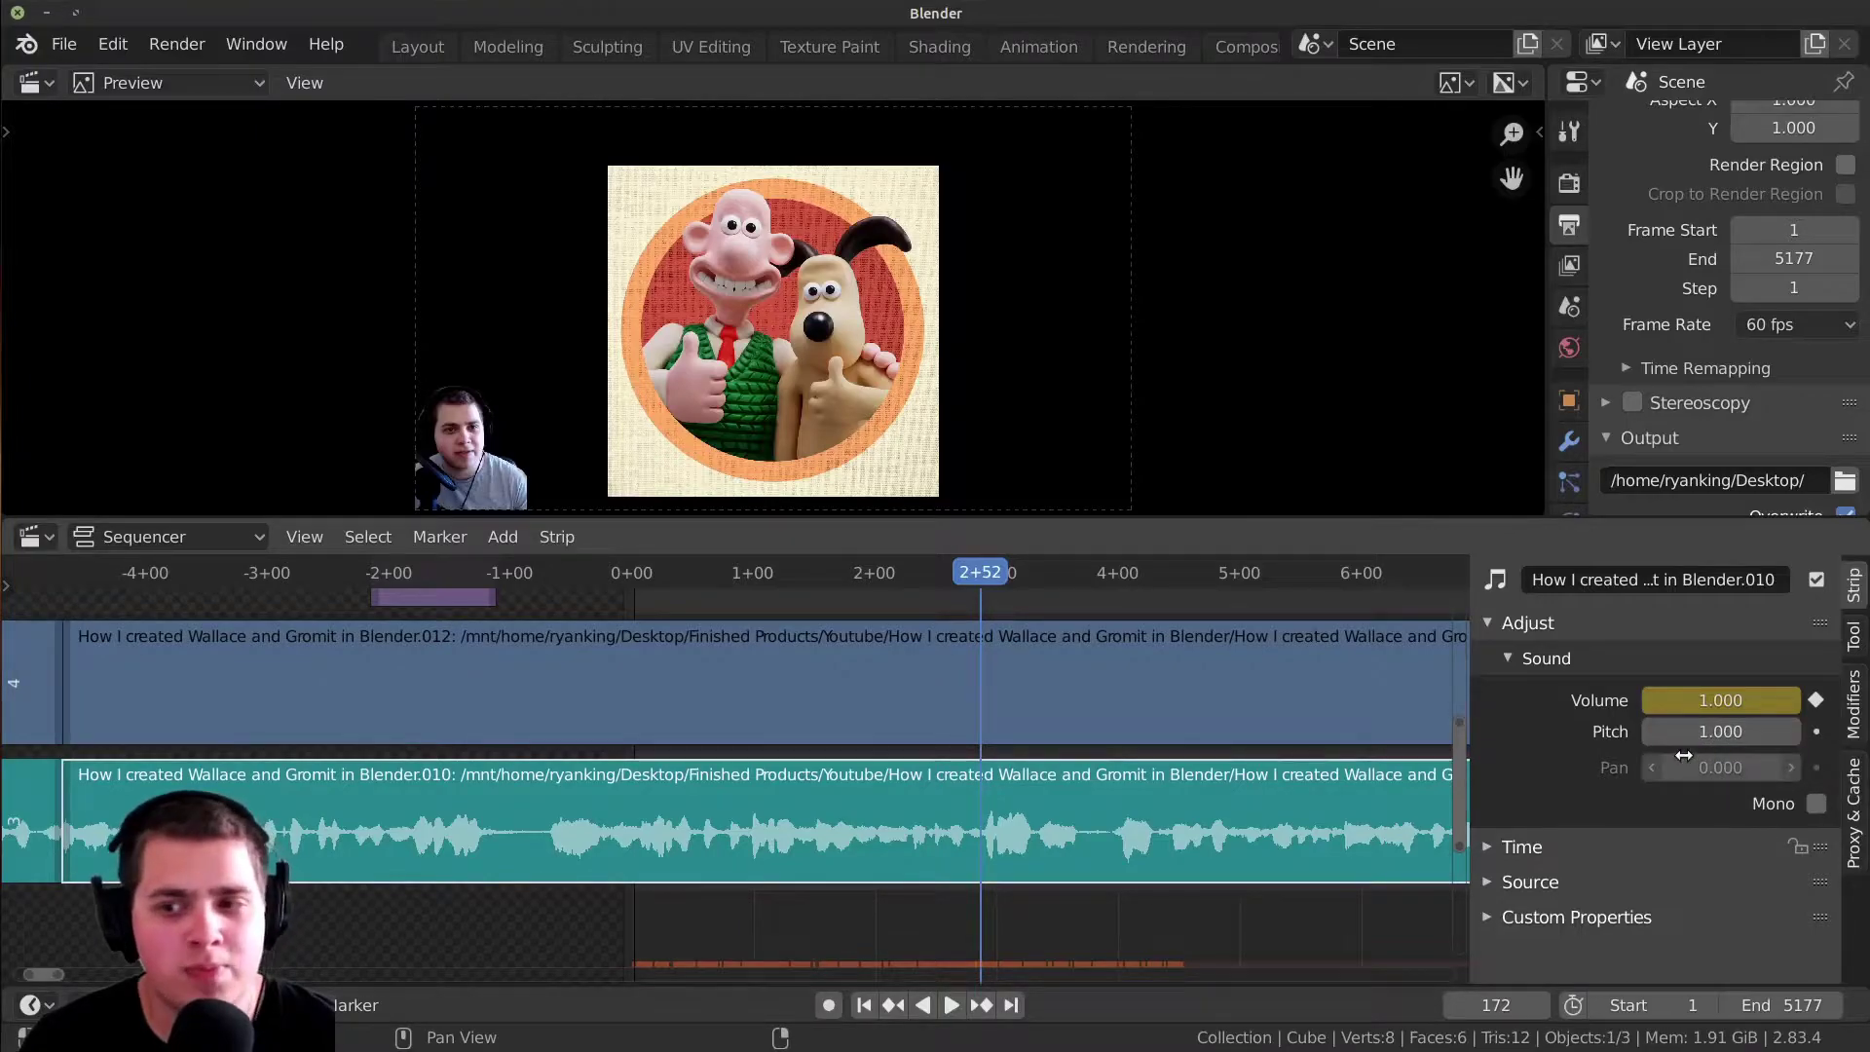
- Delete the volume keyframe of the channel 3 sound strip at 2+52
right_click(1730, 700)
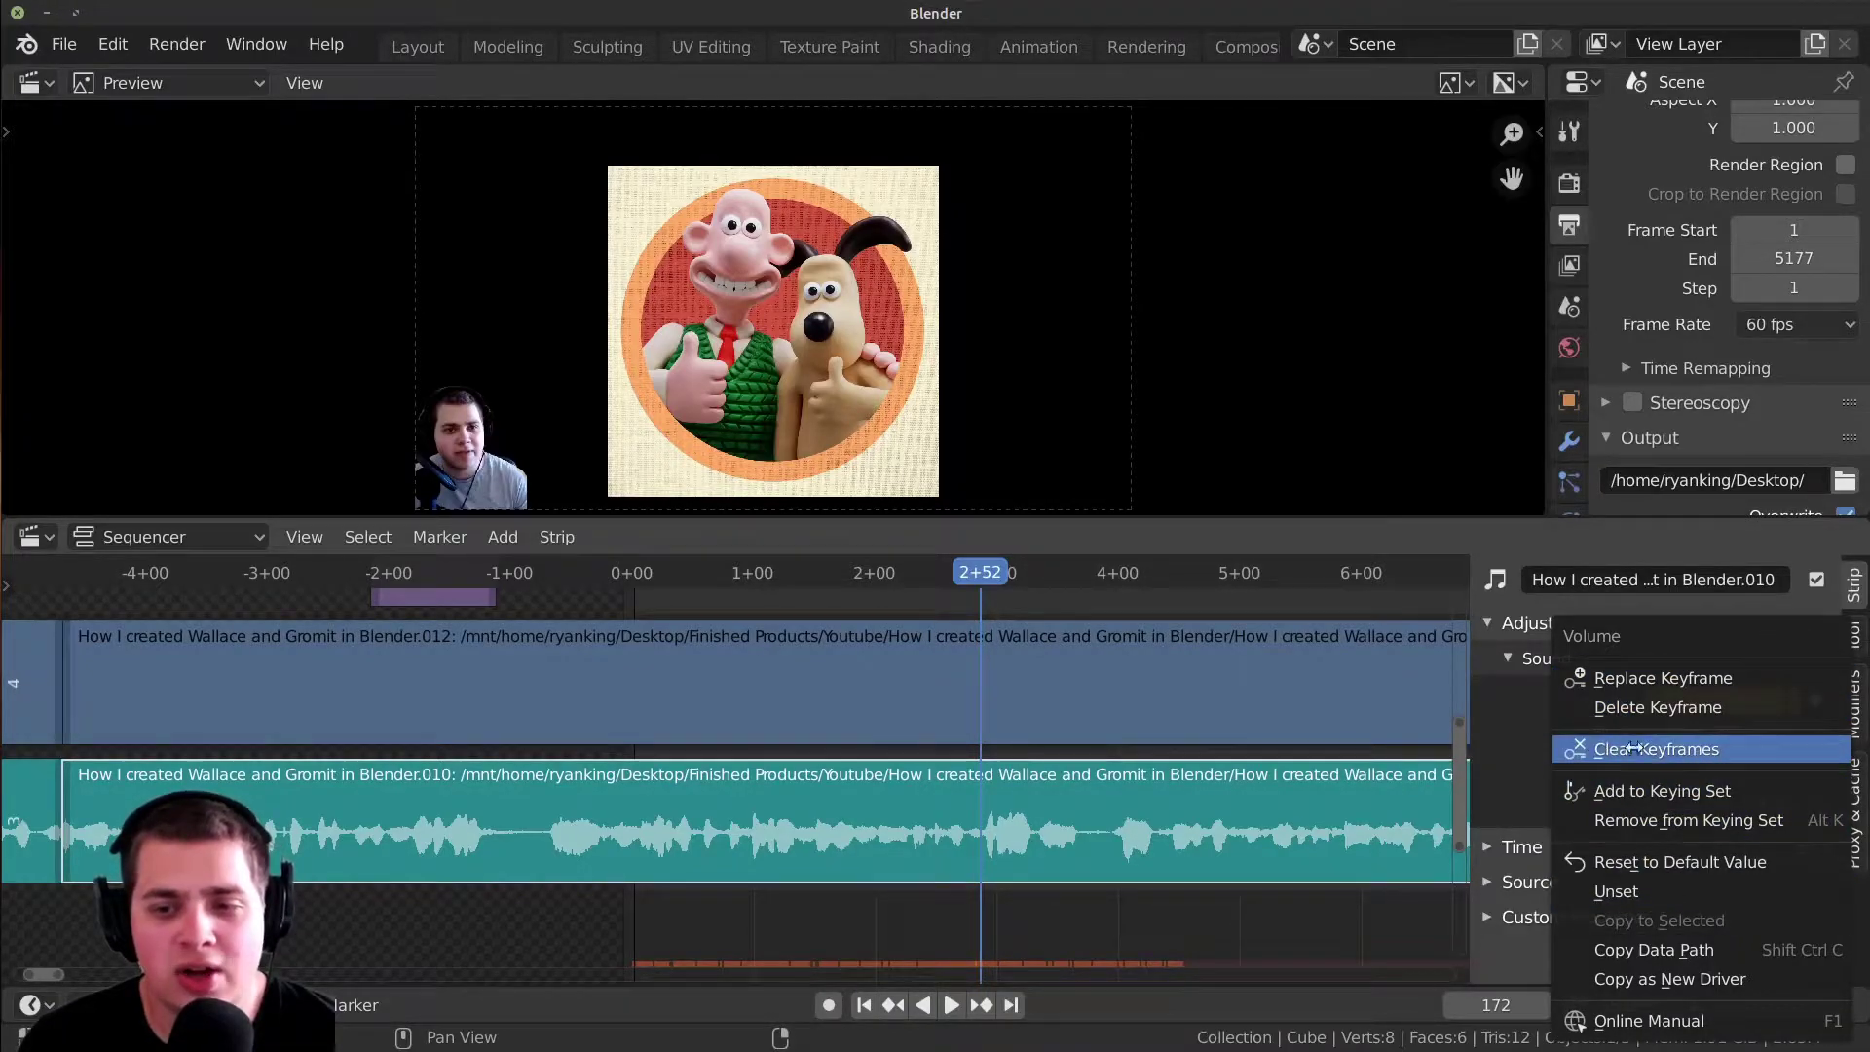
click(1755, 678)
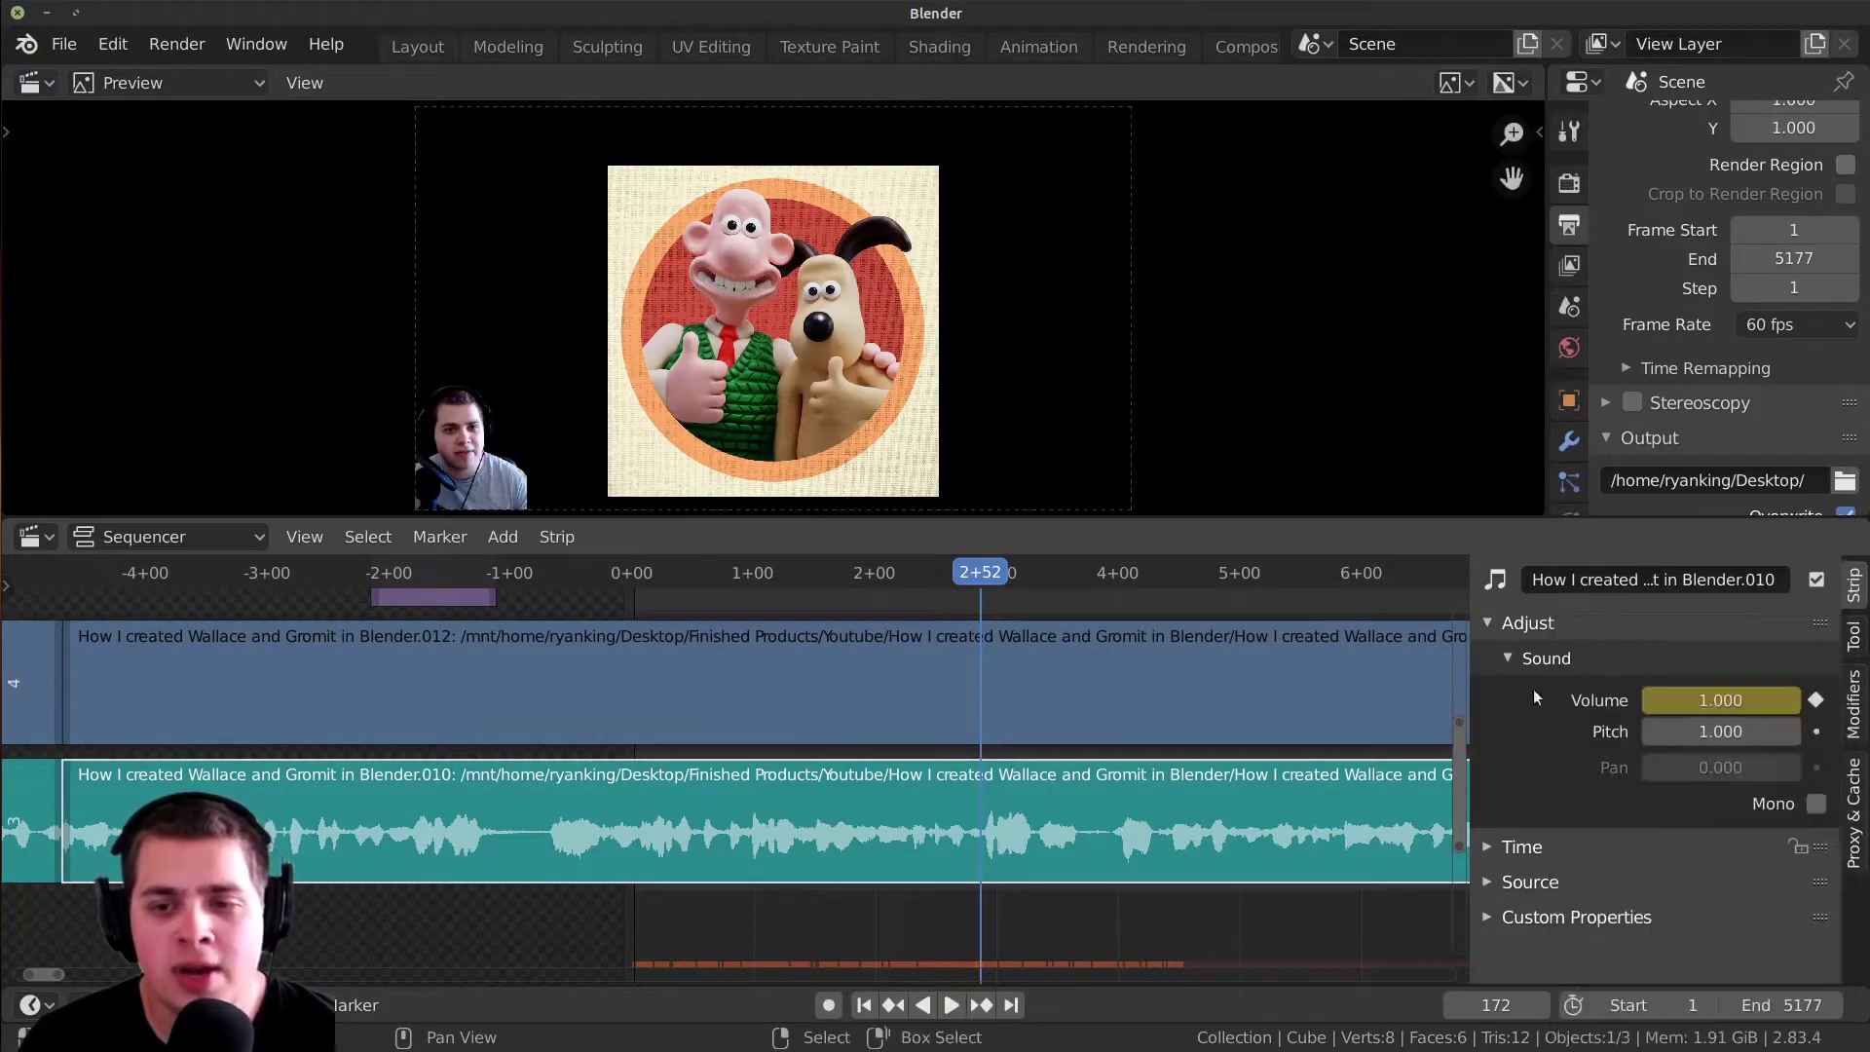
right_click(1721, 697)
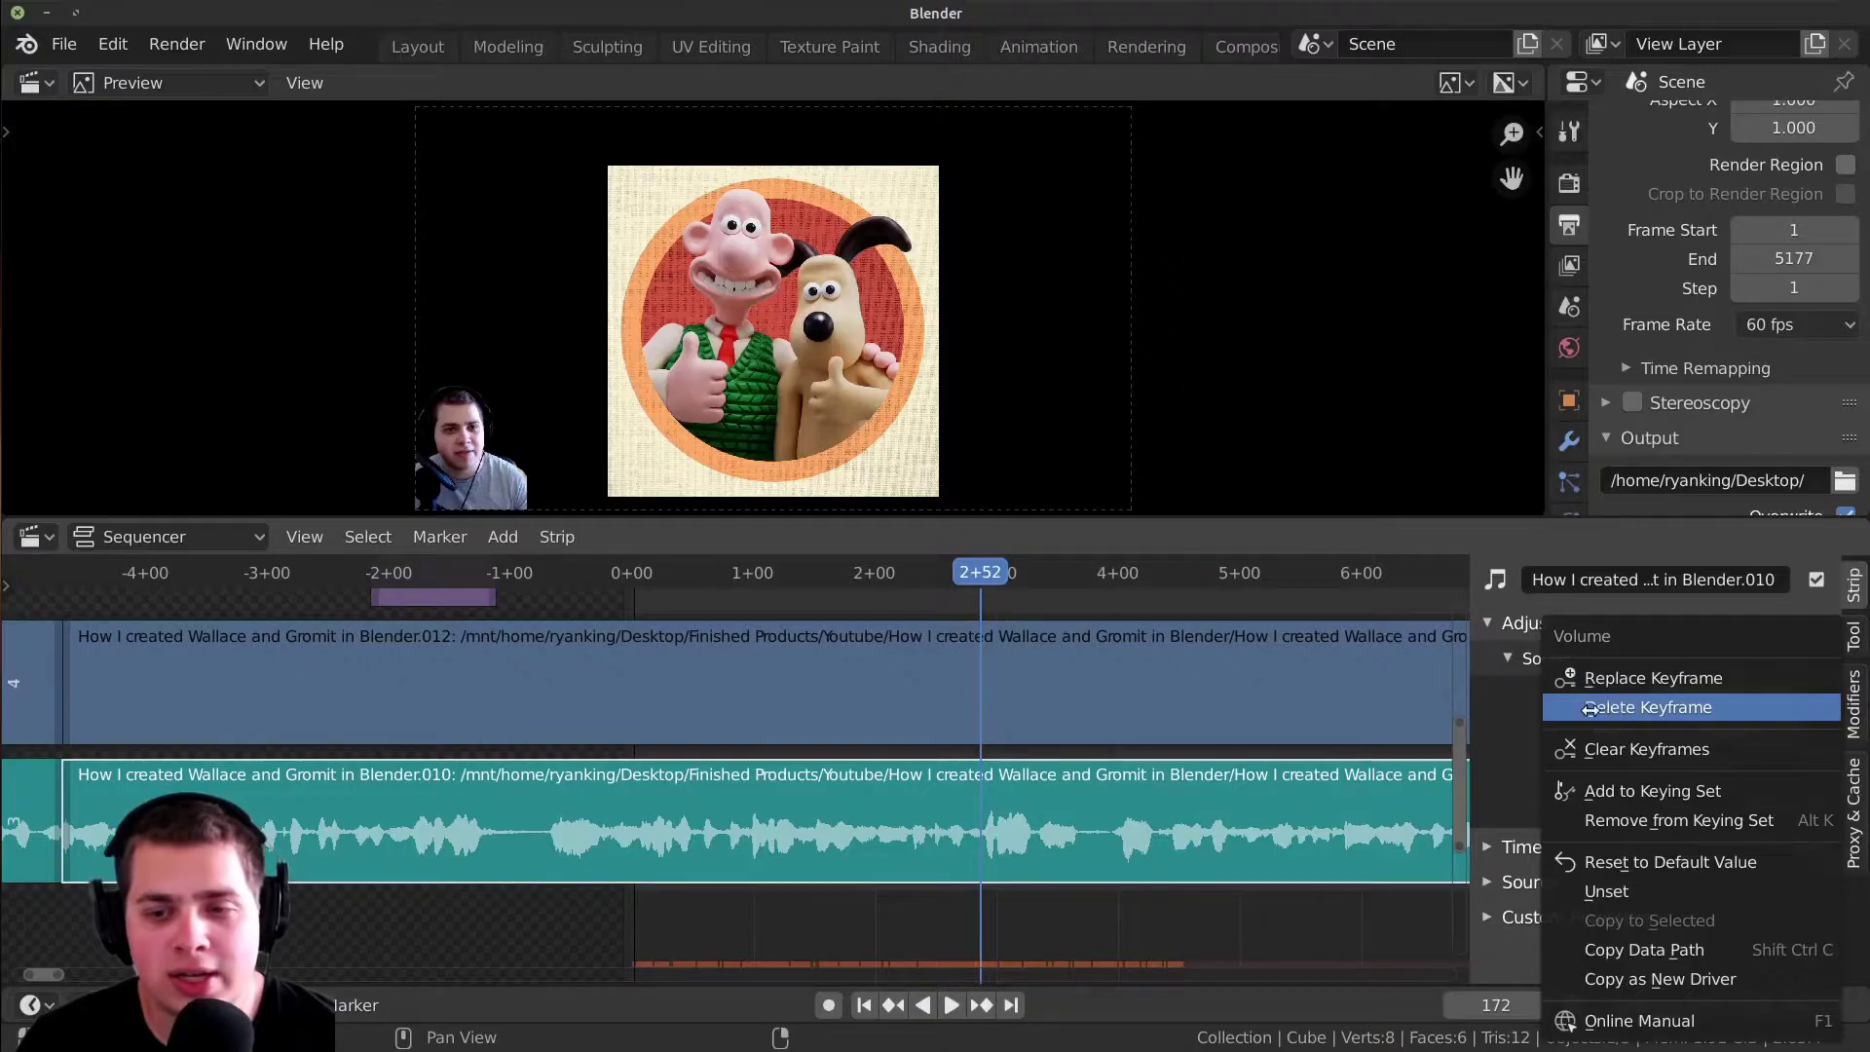
click(1646, 709)
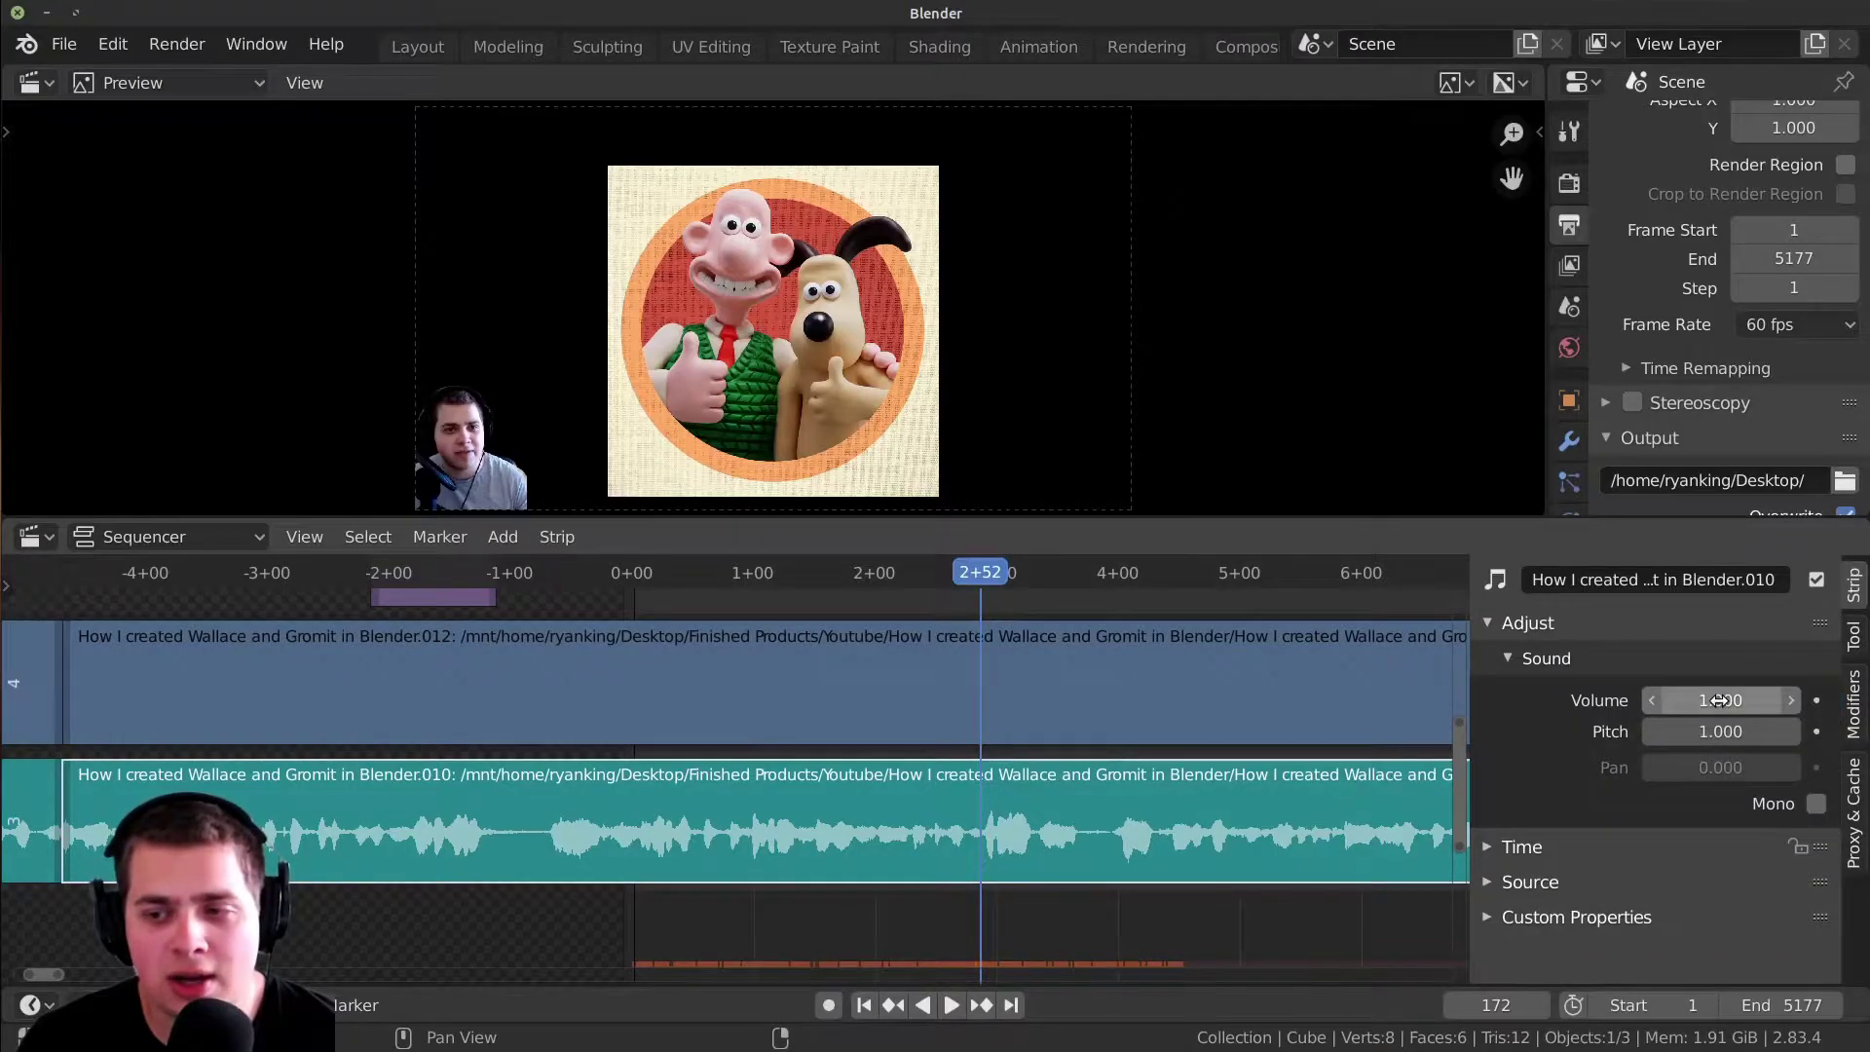
- Insert a volume keyframe of 1.000 at 2+52 on the long channel 3 sound strip again
right_click(1675, 701)
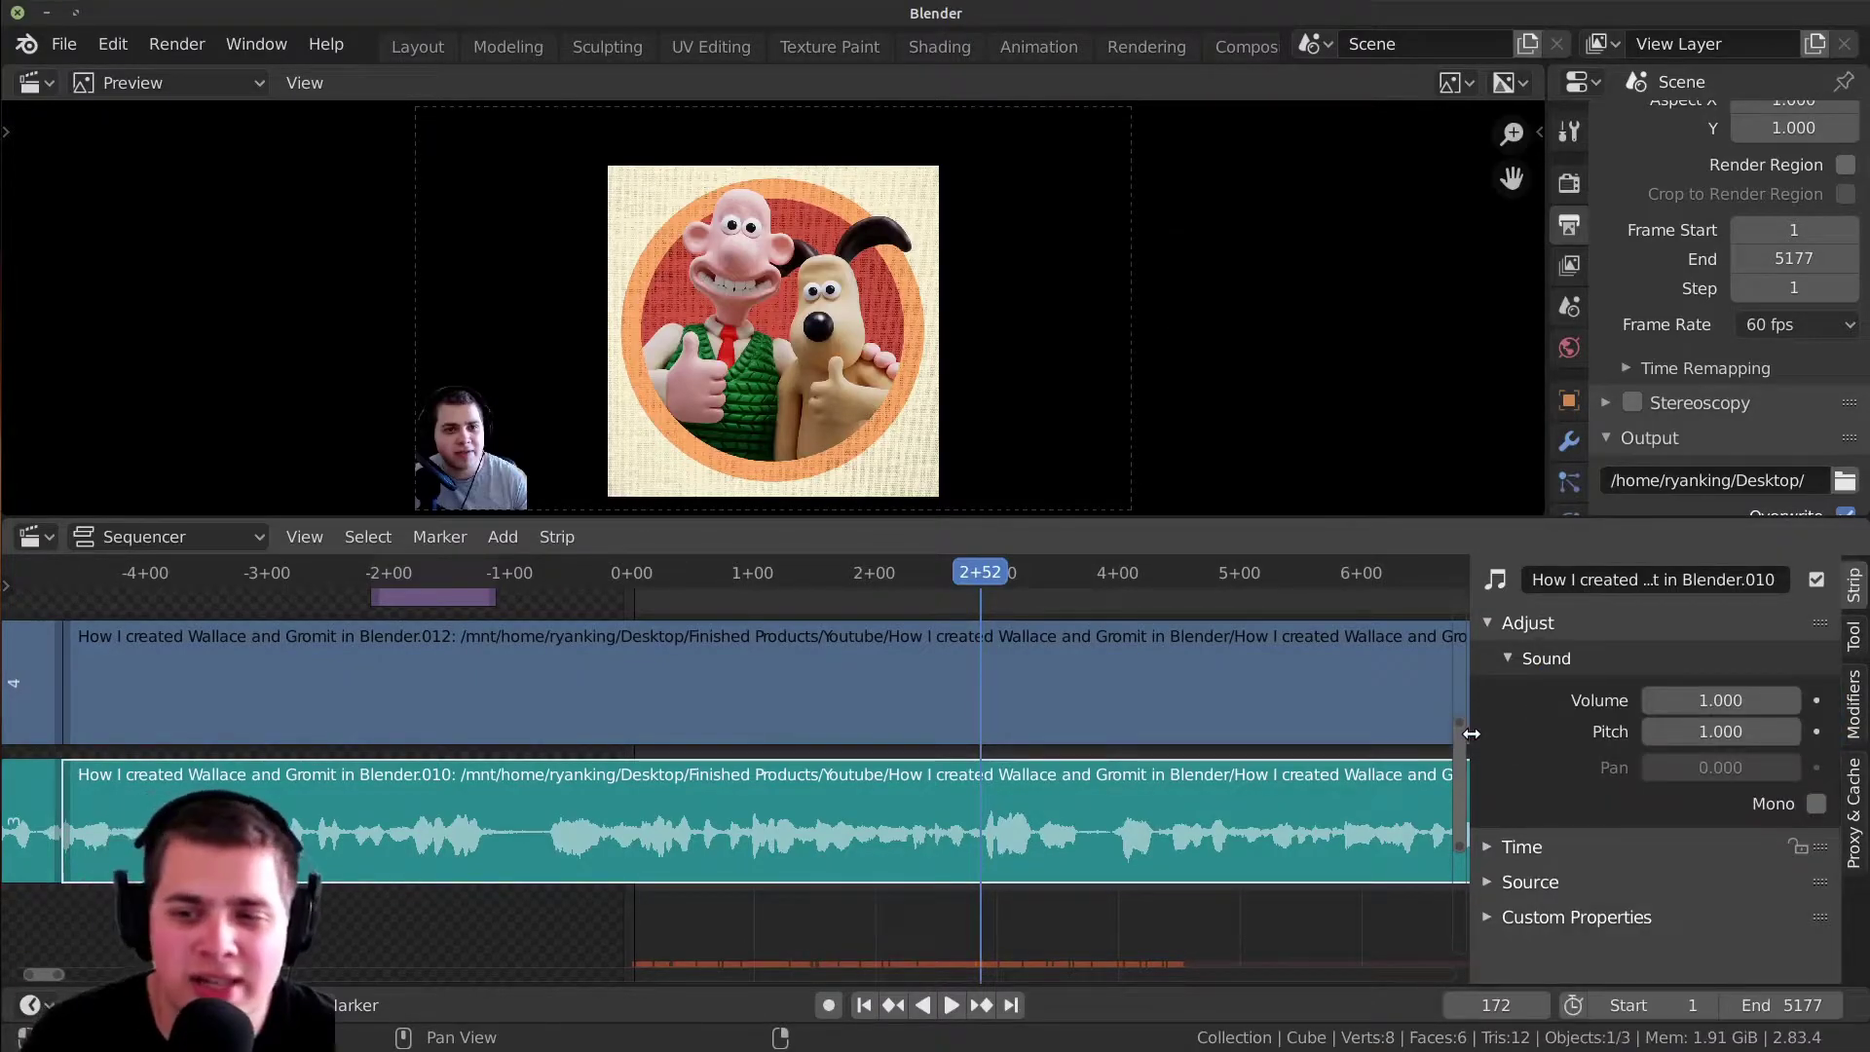
right_click(1725, 704)
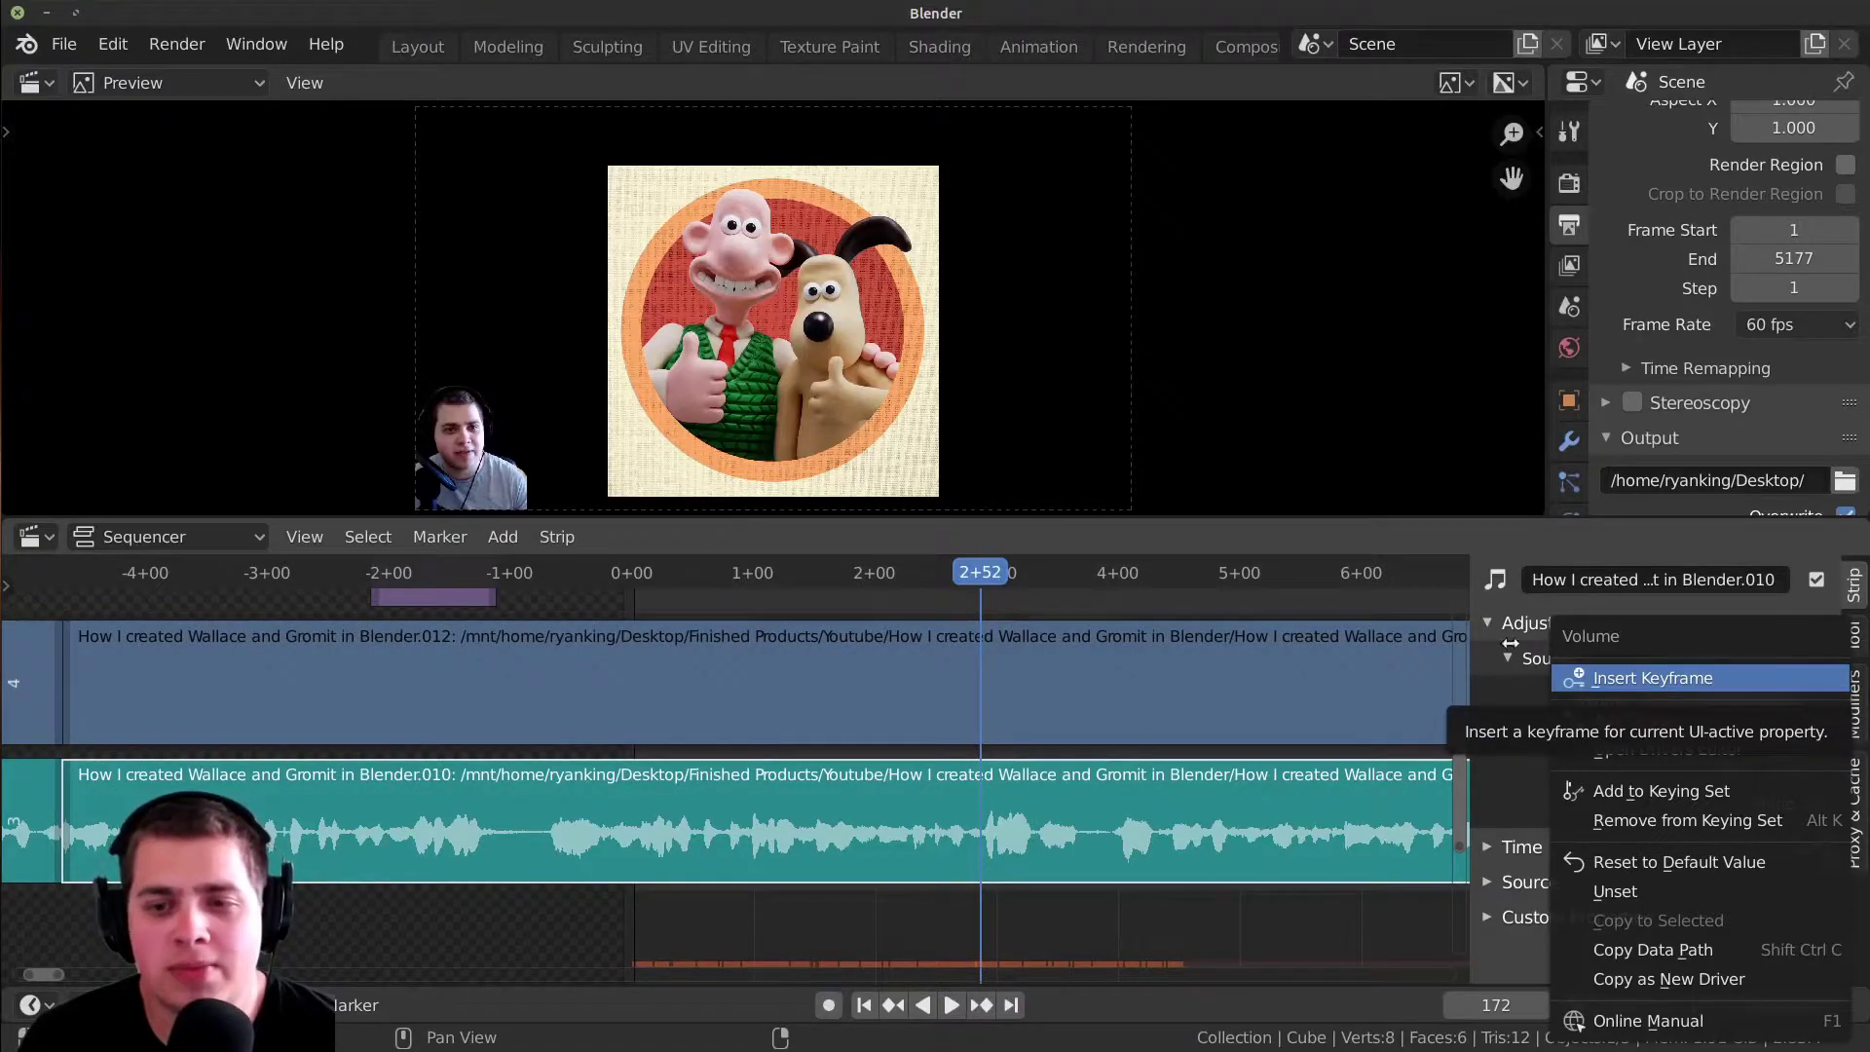
key(Escape)
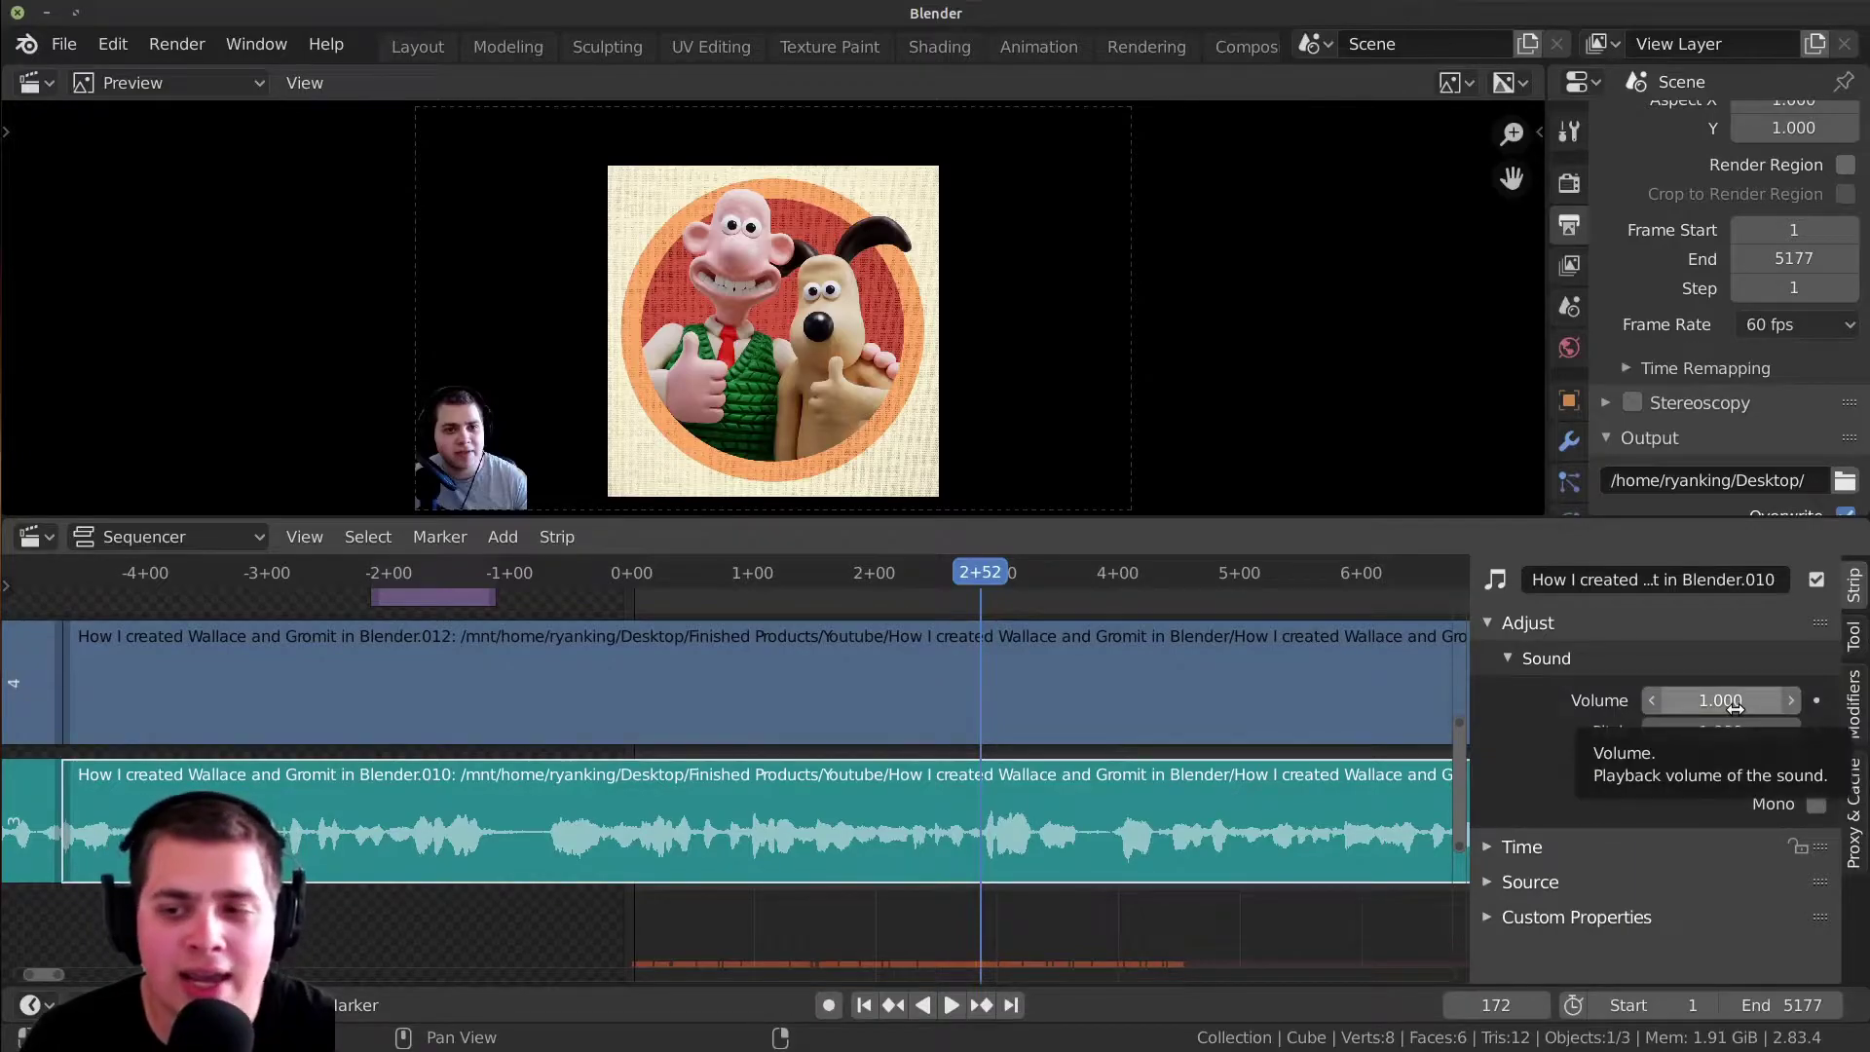
key(i)
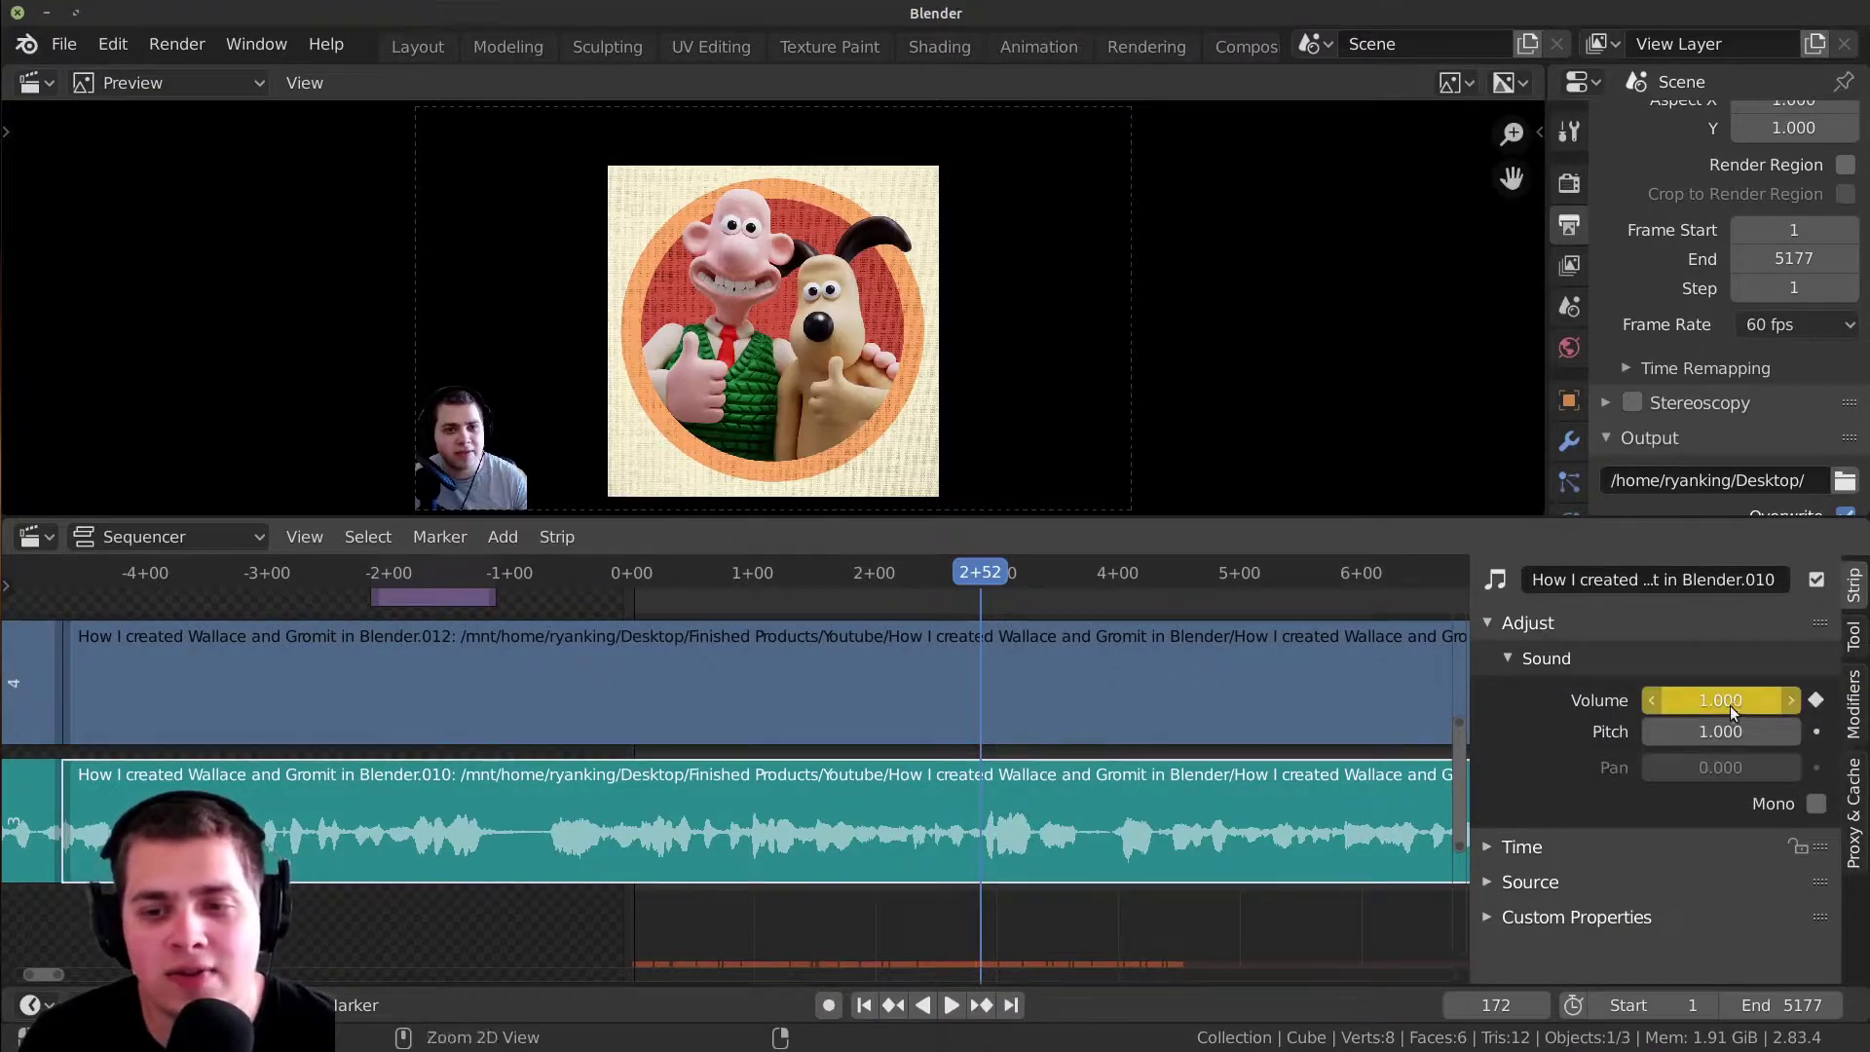
key(alt+i)
right_click(1714, 701)
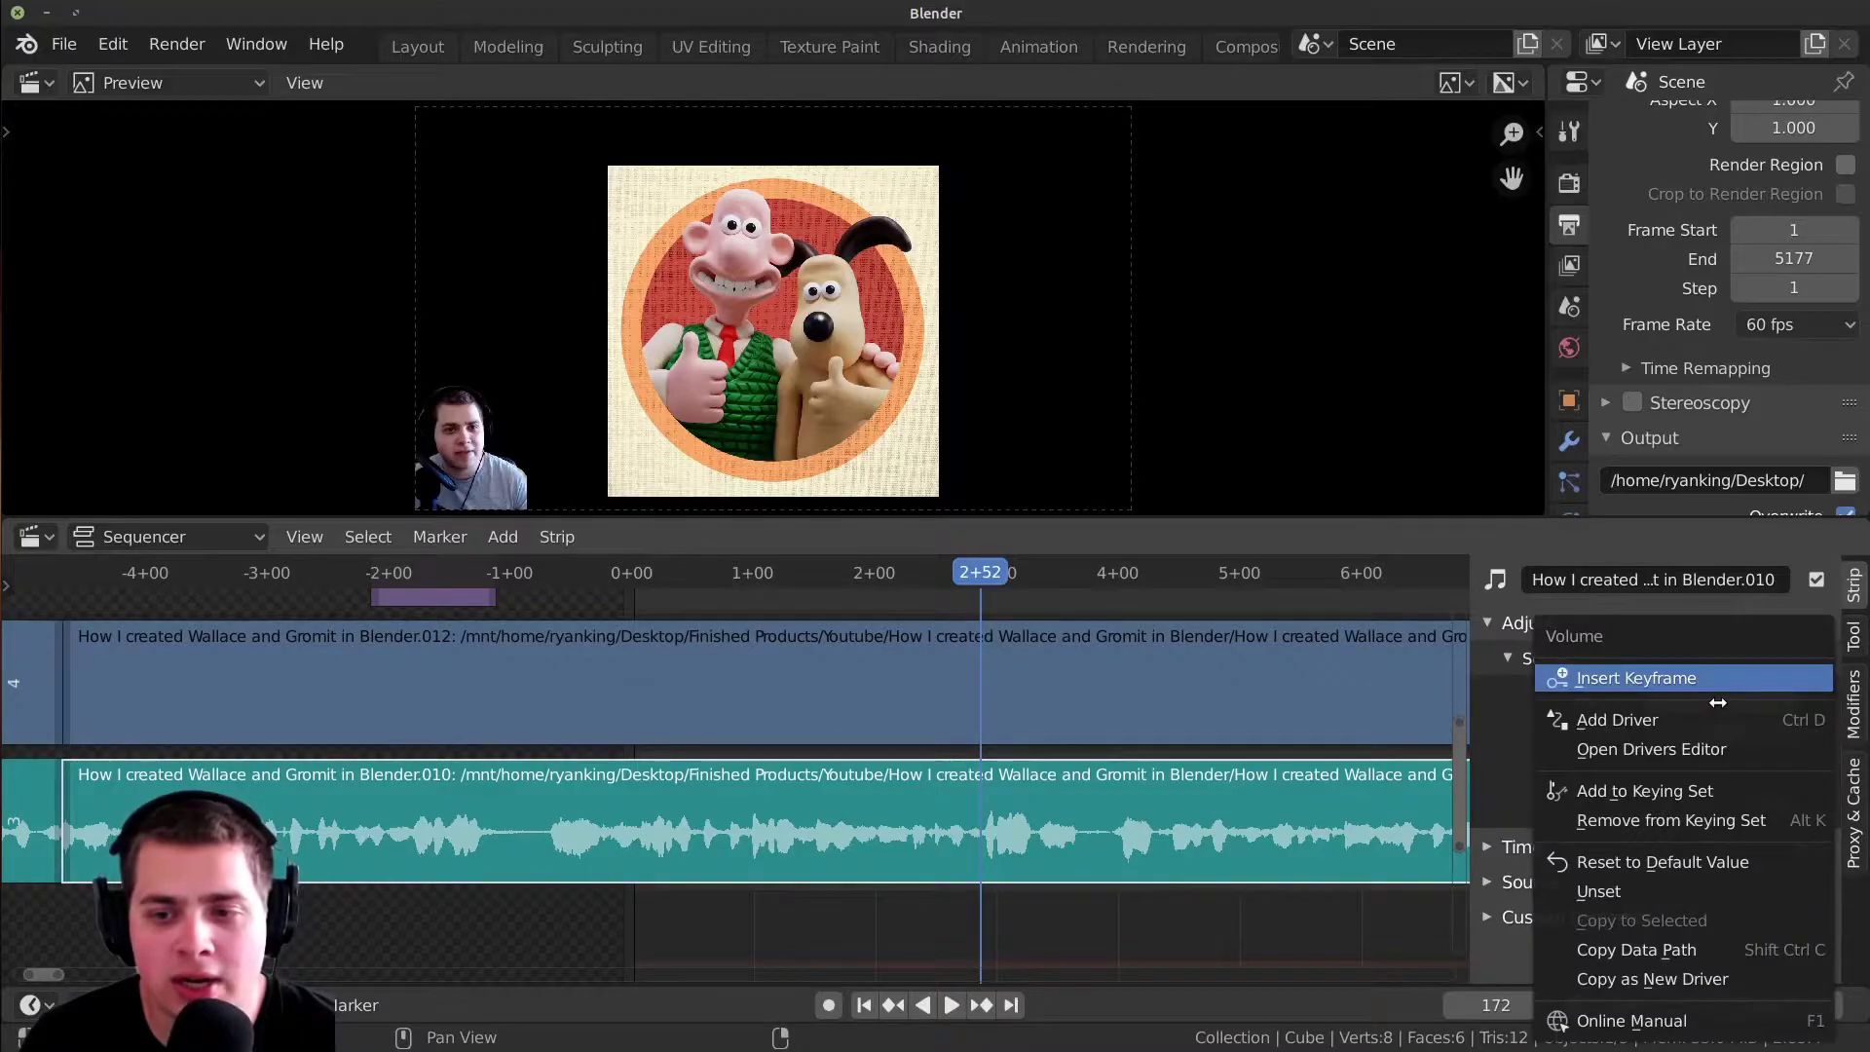
click(1632, 678)
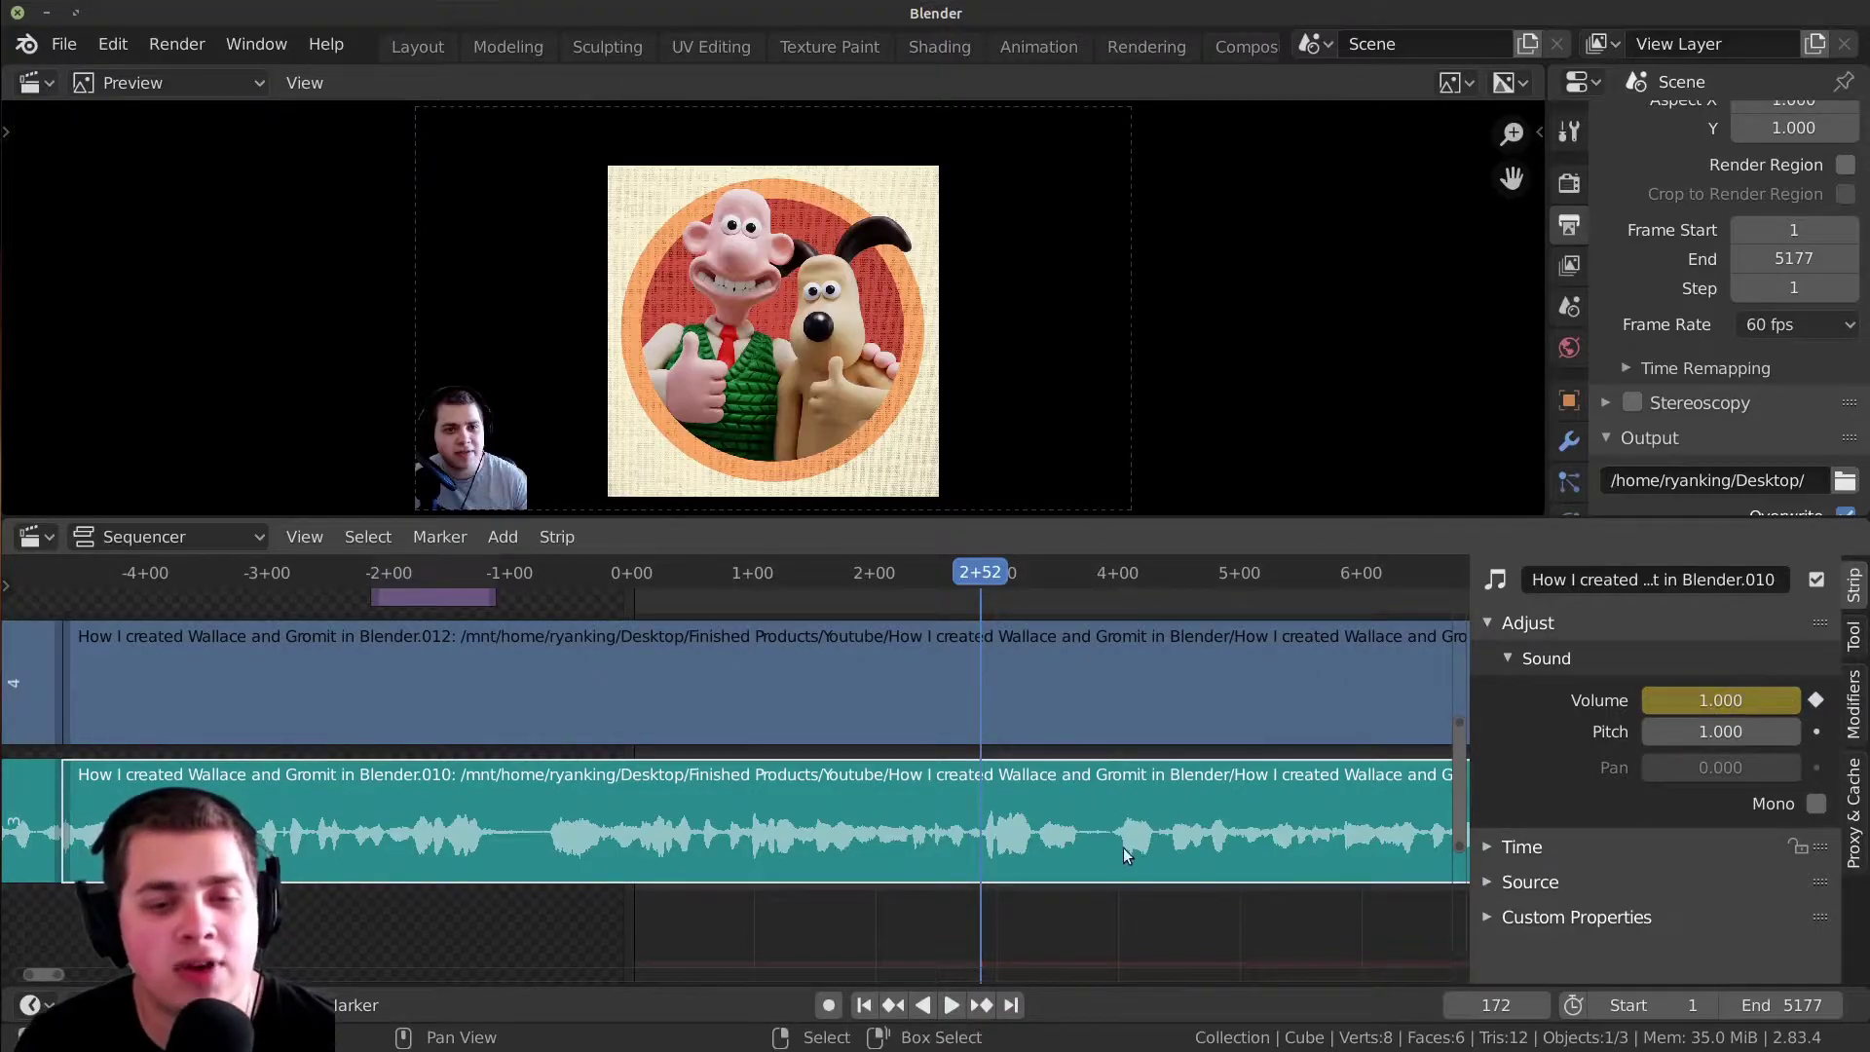
- Return to the main timeline and move the playhead to the Video 2.002 strip's first opacity keyframe at 0+02
middle_drag(1044, 838, 1035, 847)
key(Tab)
middle_drag(897, 874, 920, 705)
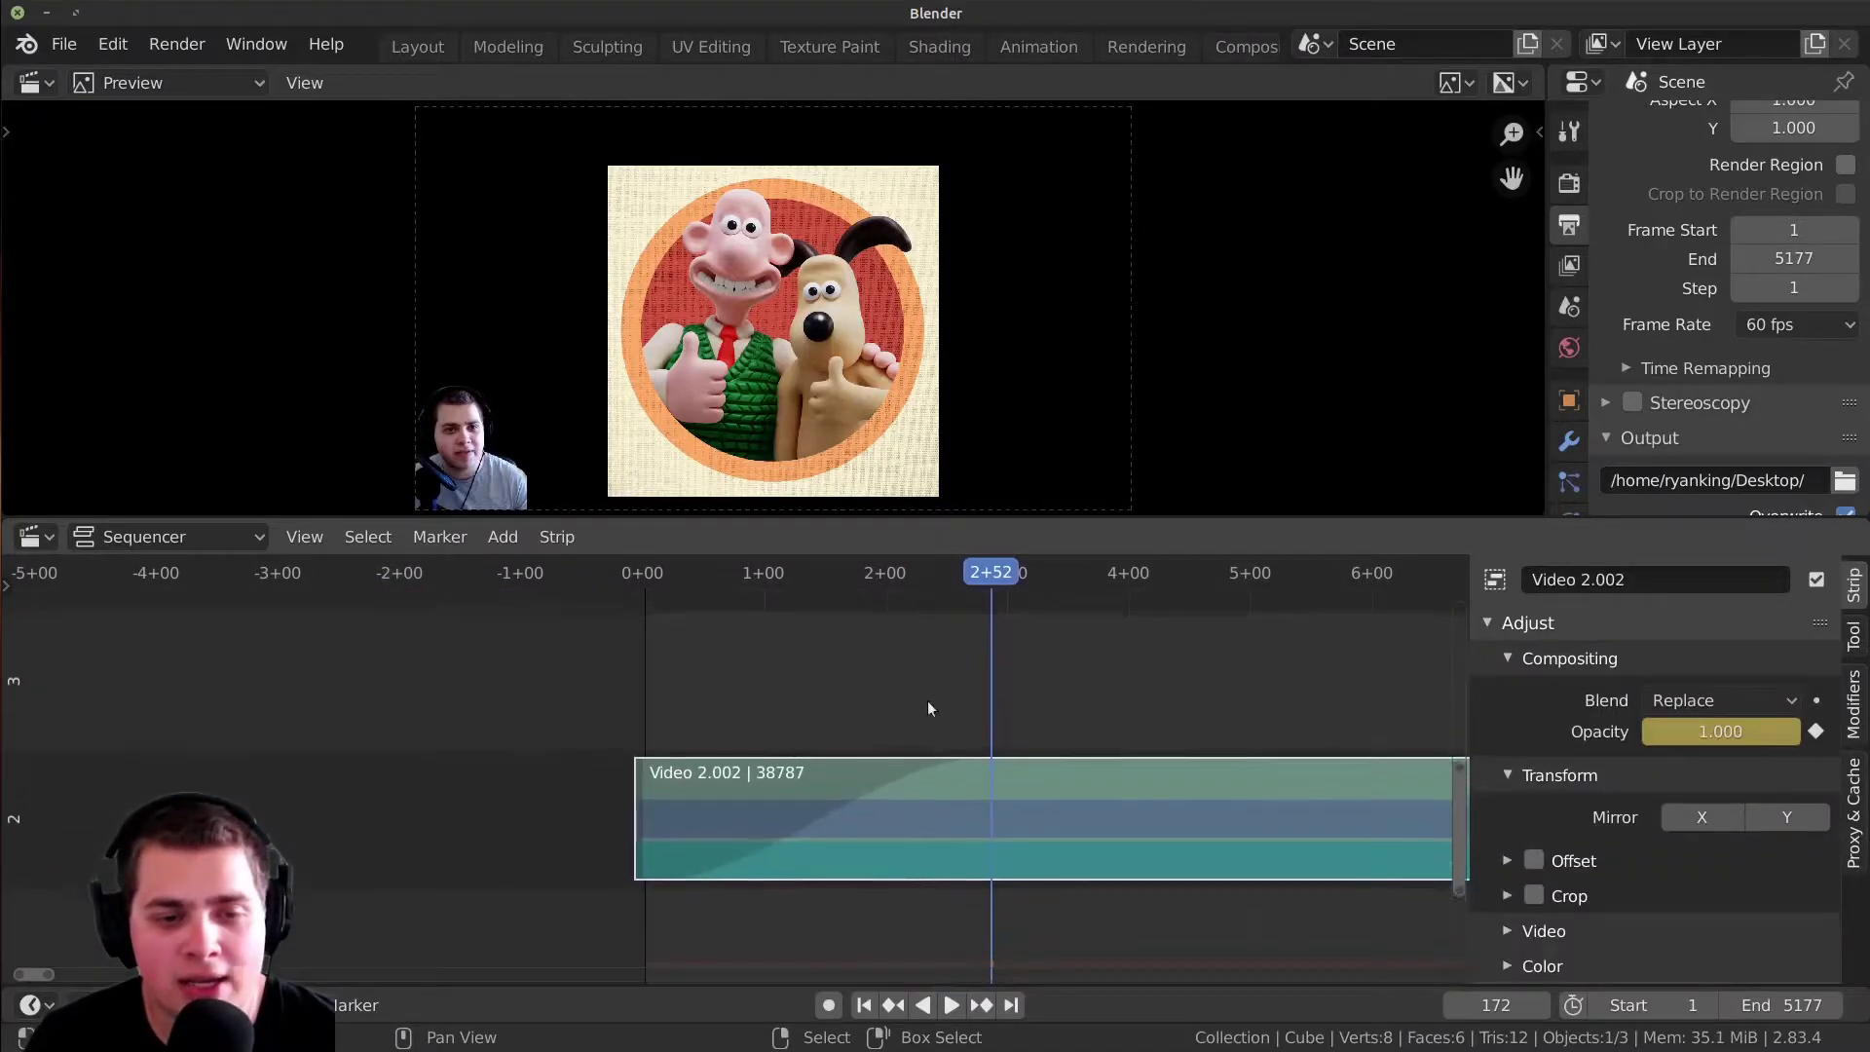
drag(939, 740, 674, 761)
key(Left)
key(Left)
key(Left)
key(Left)
key(Left)
key(Left)
key(Left)
key(Left)
key(Left)
key(Left)
key(Left)
key(Left)
key(Left)
key(Left)
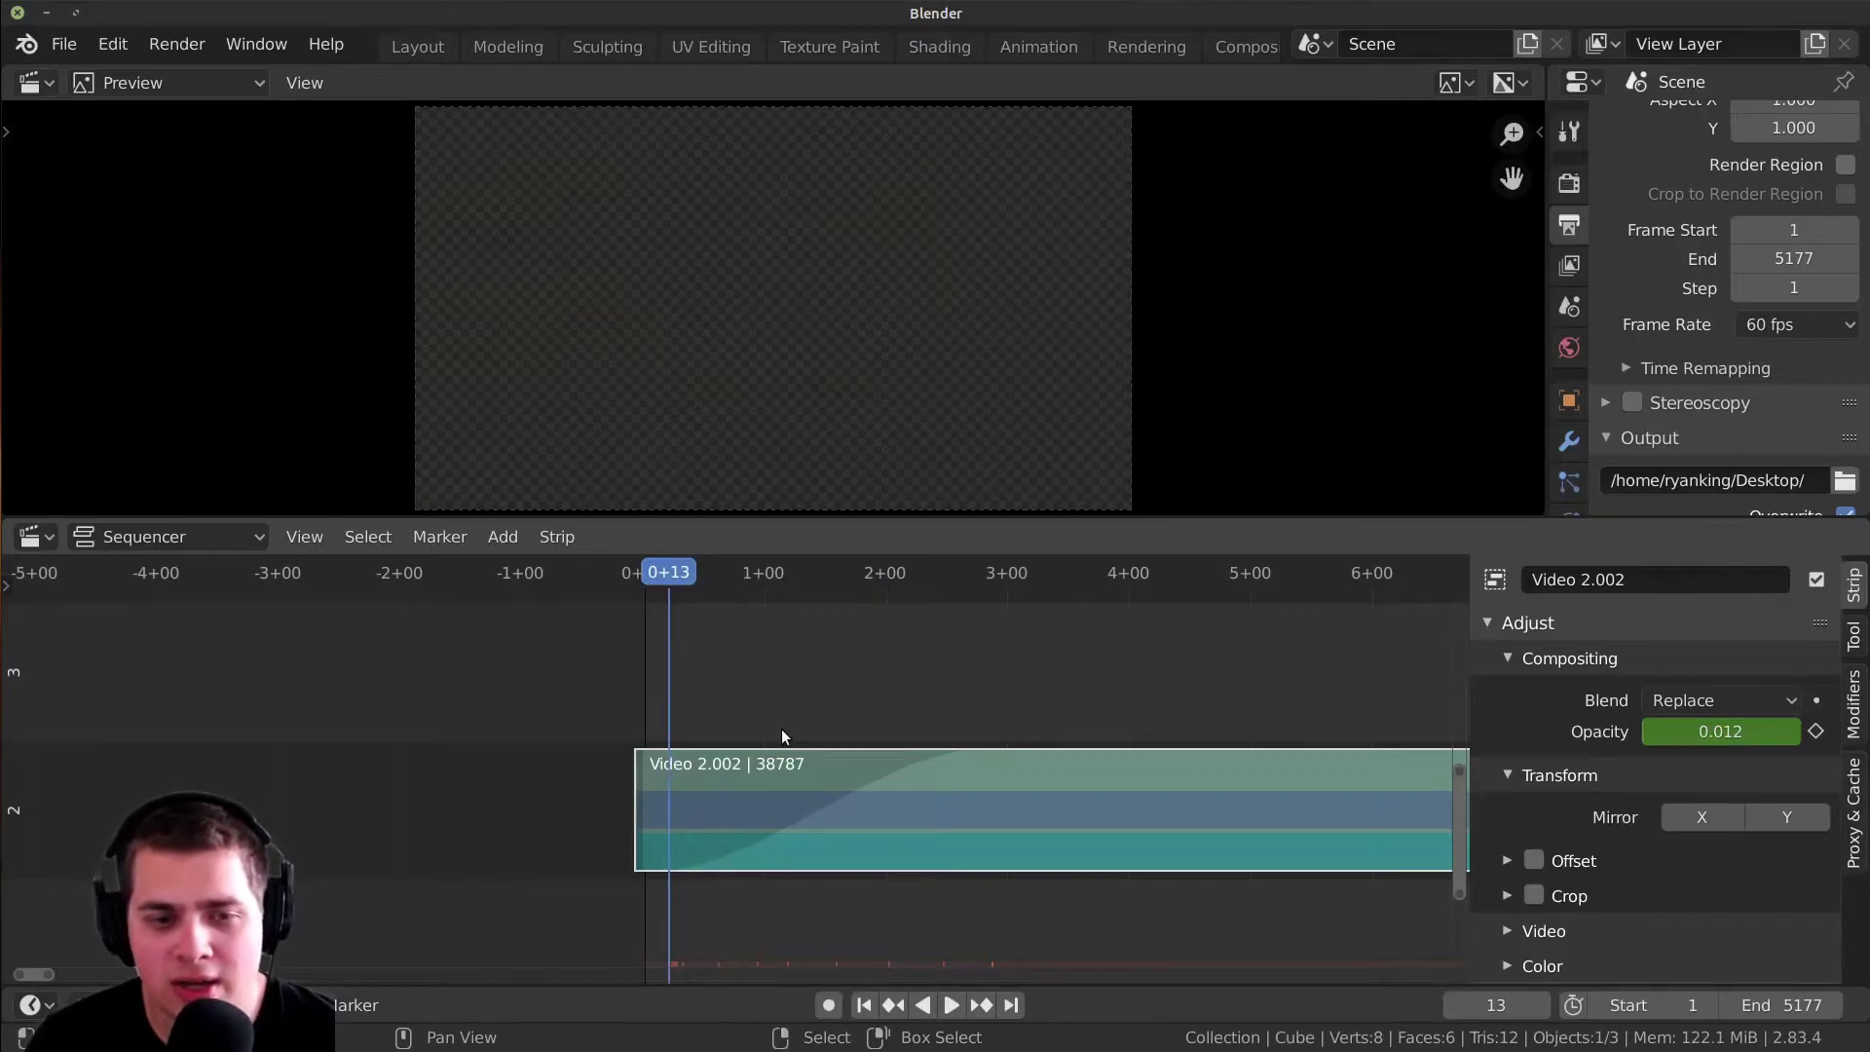
key(Right)
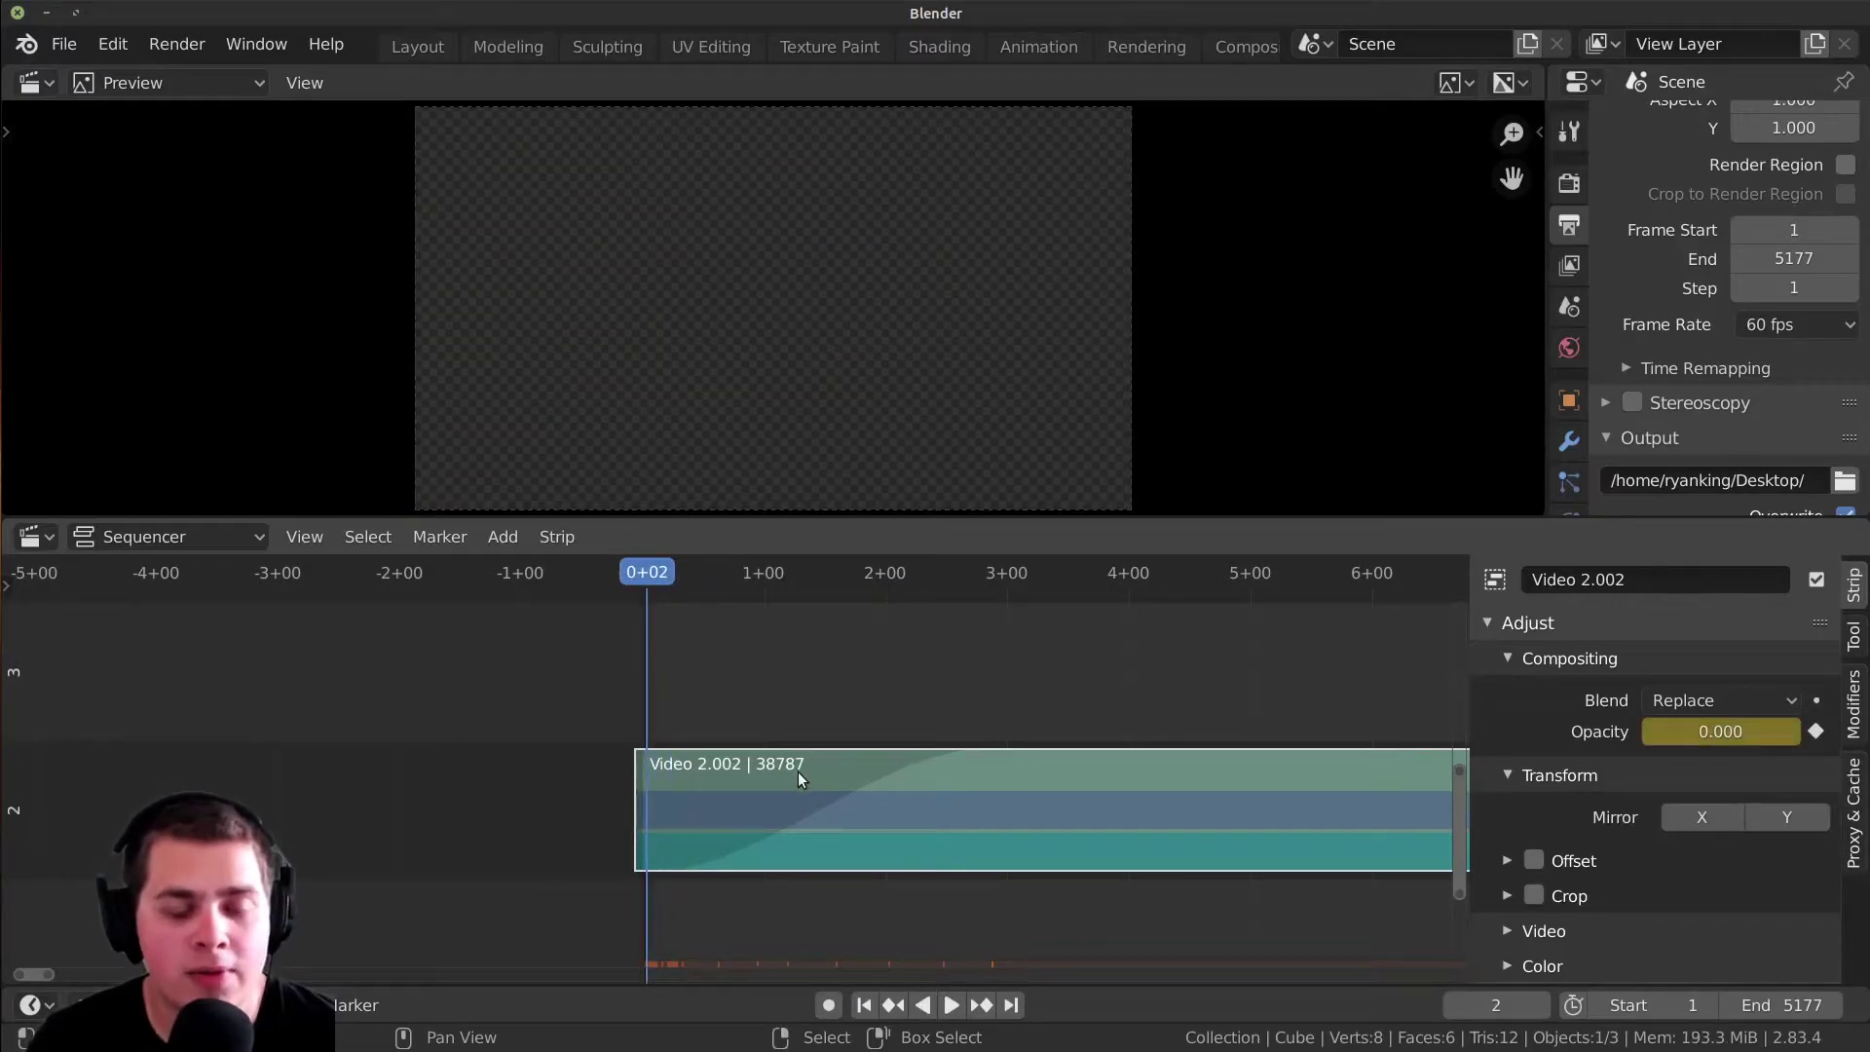
- Enter the Video 2.002 meta strip and keyframe the volume of the long channel 3 sound strip at 0 on 0+02
key(Tab)
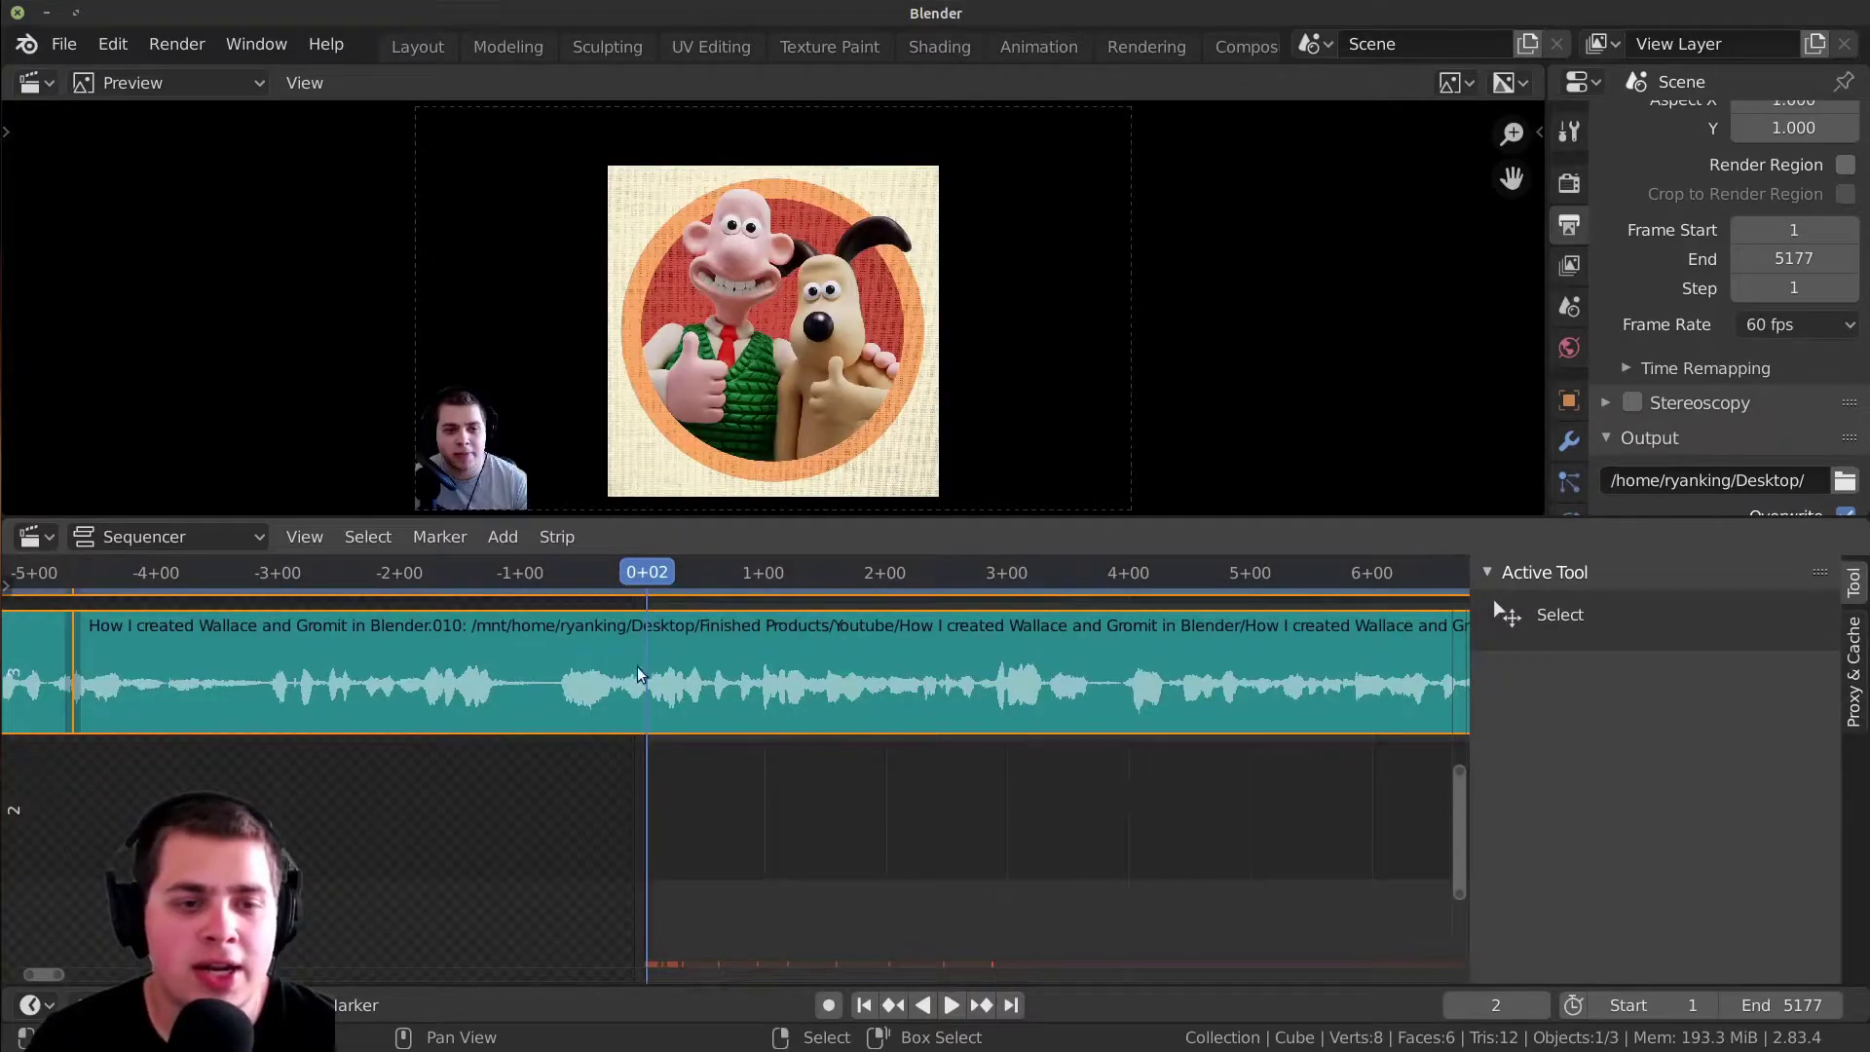
click(685, 668)
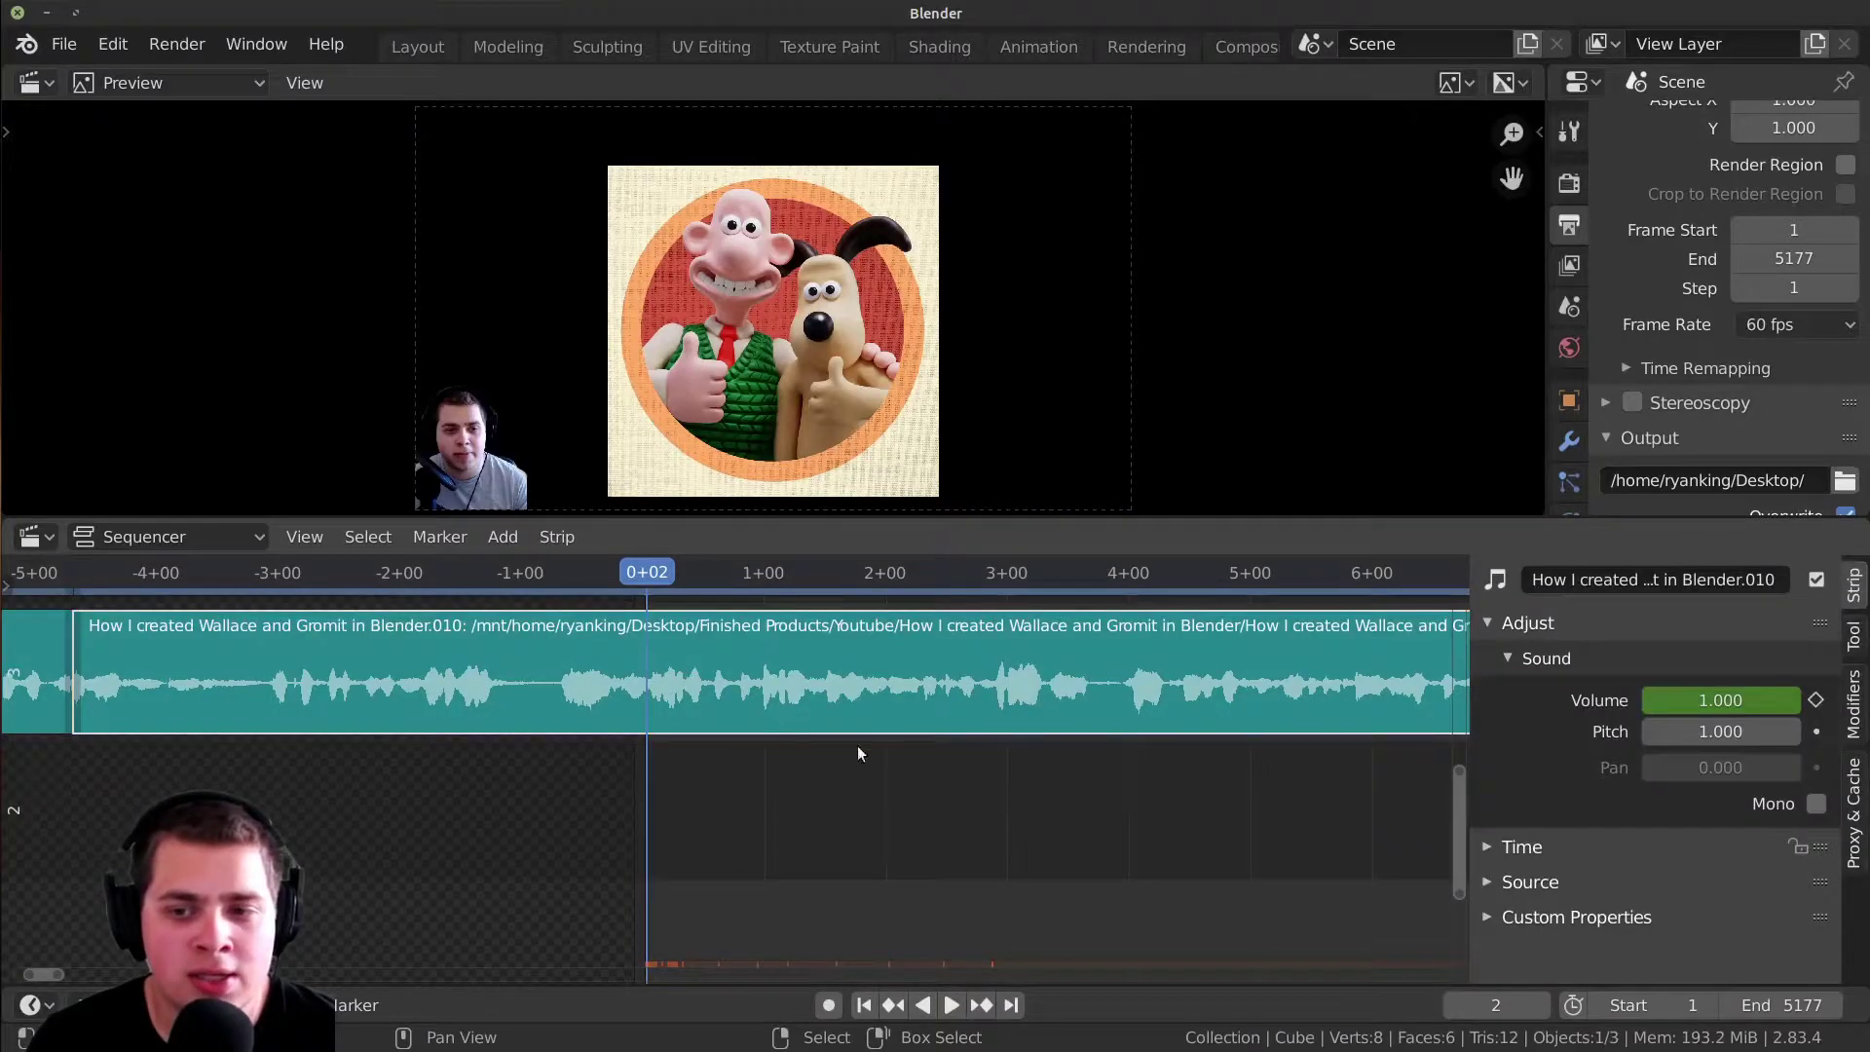
click(1719, 702)
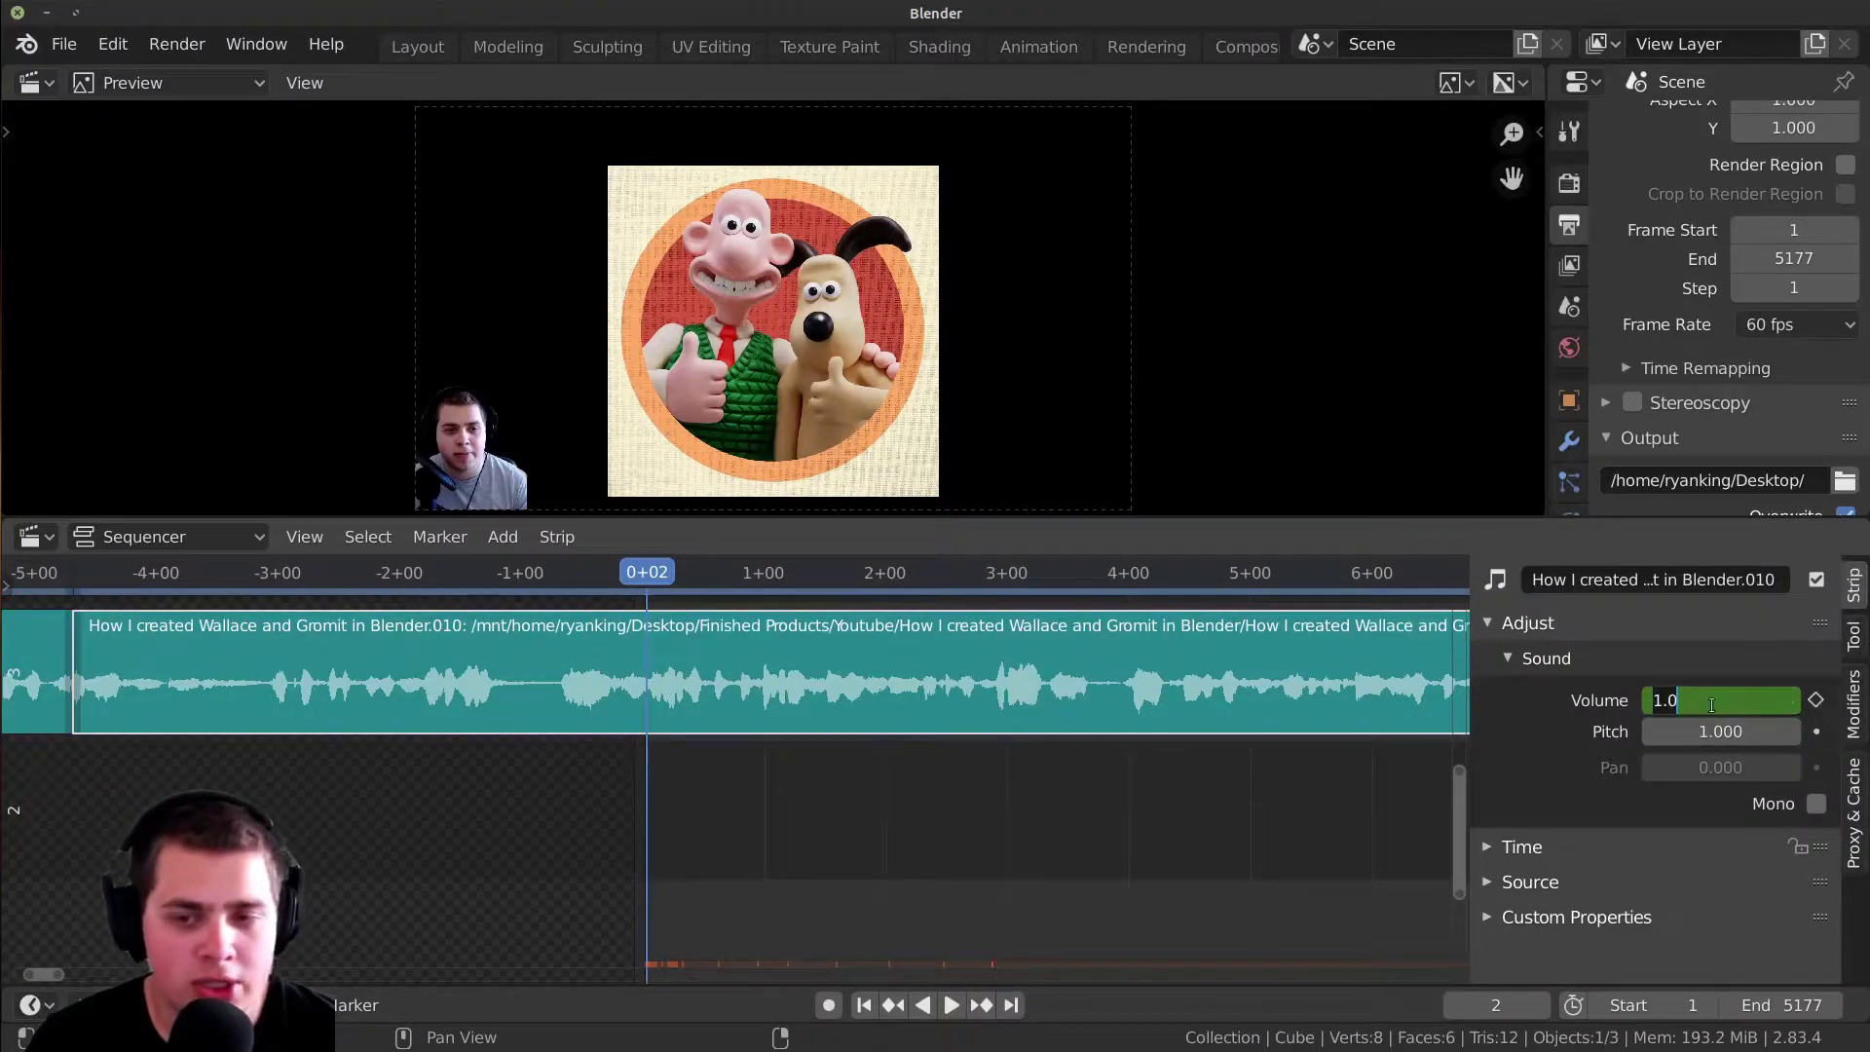
text(0)
key(Return)
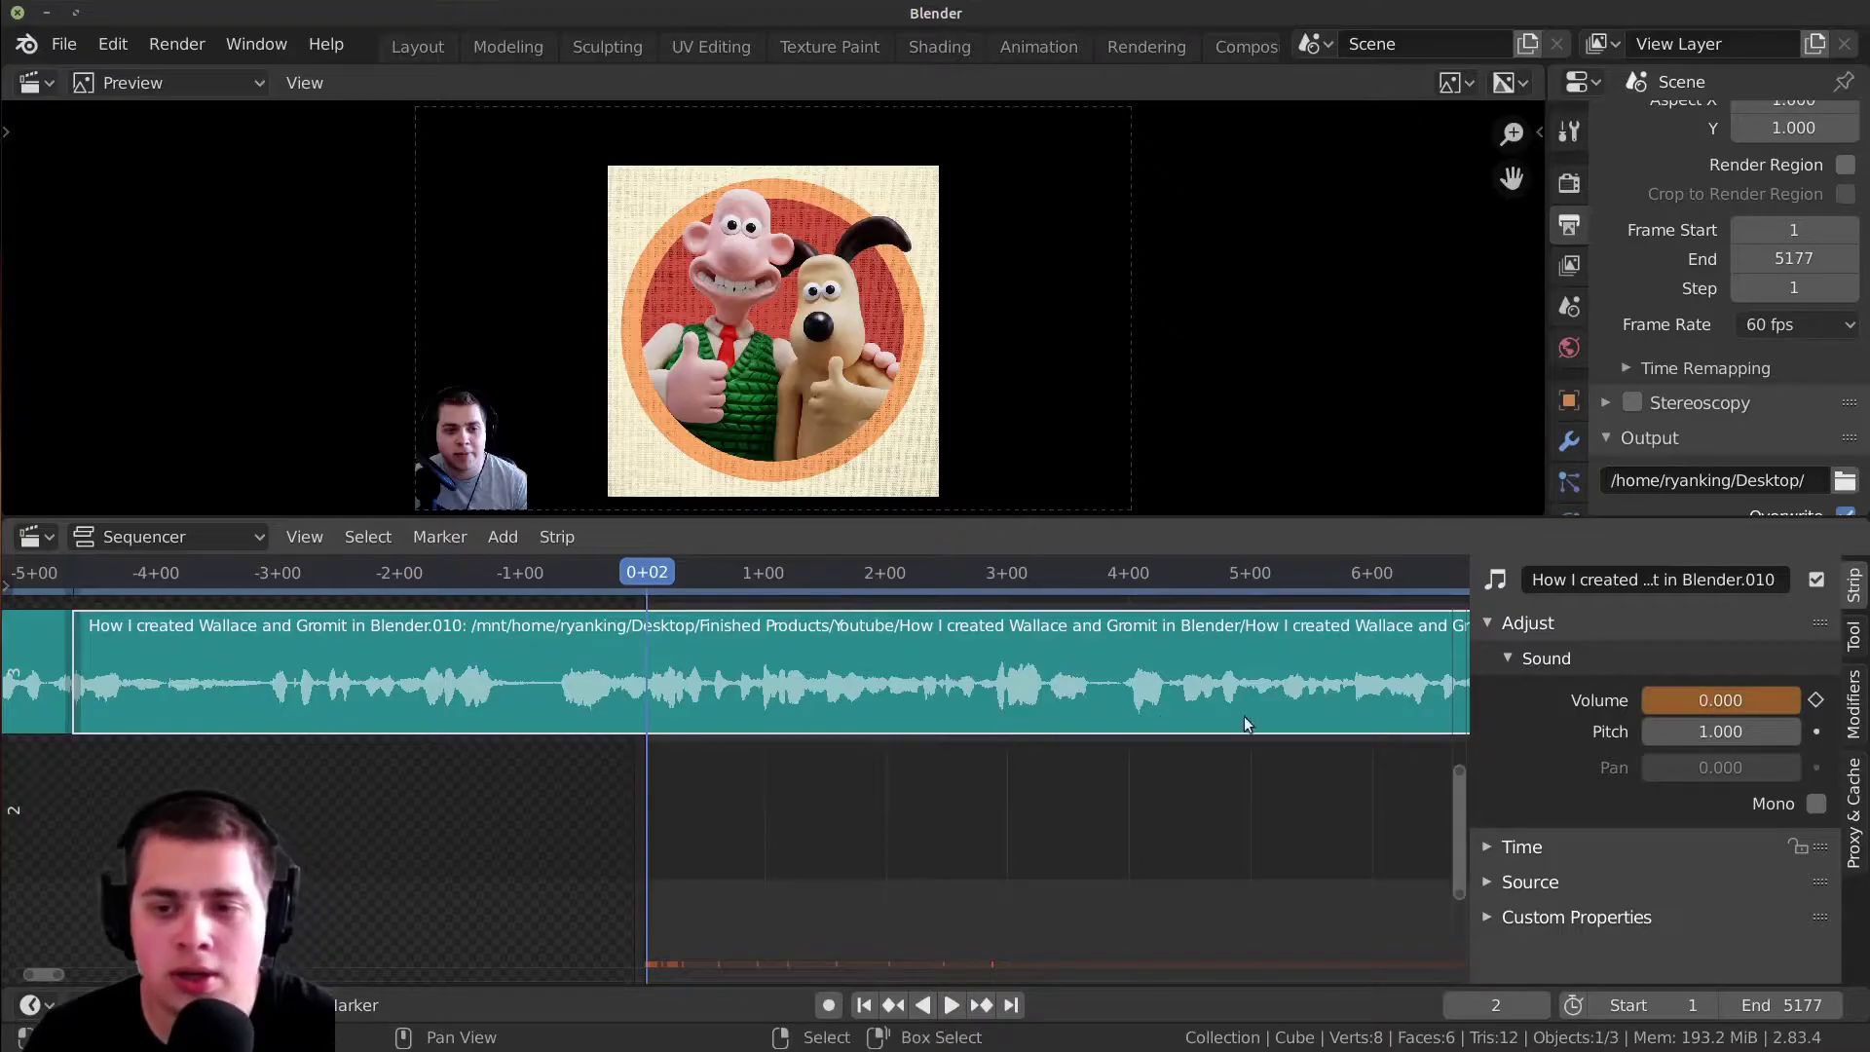
key(i)
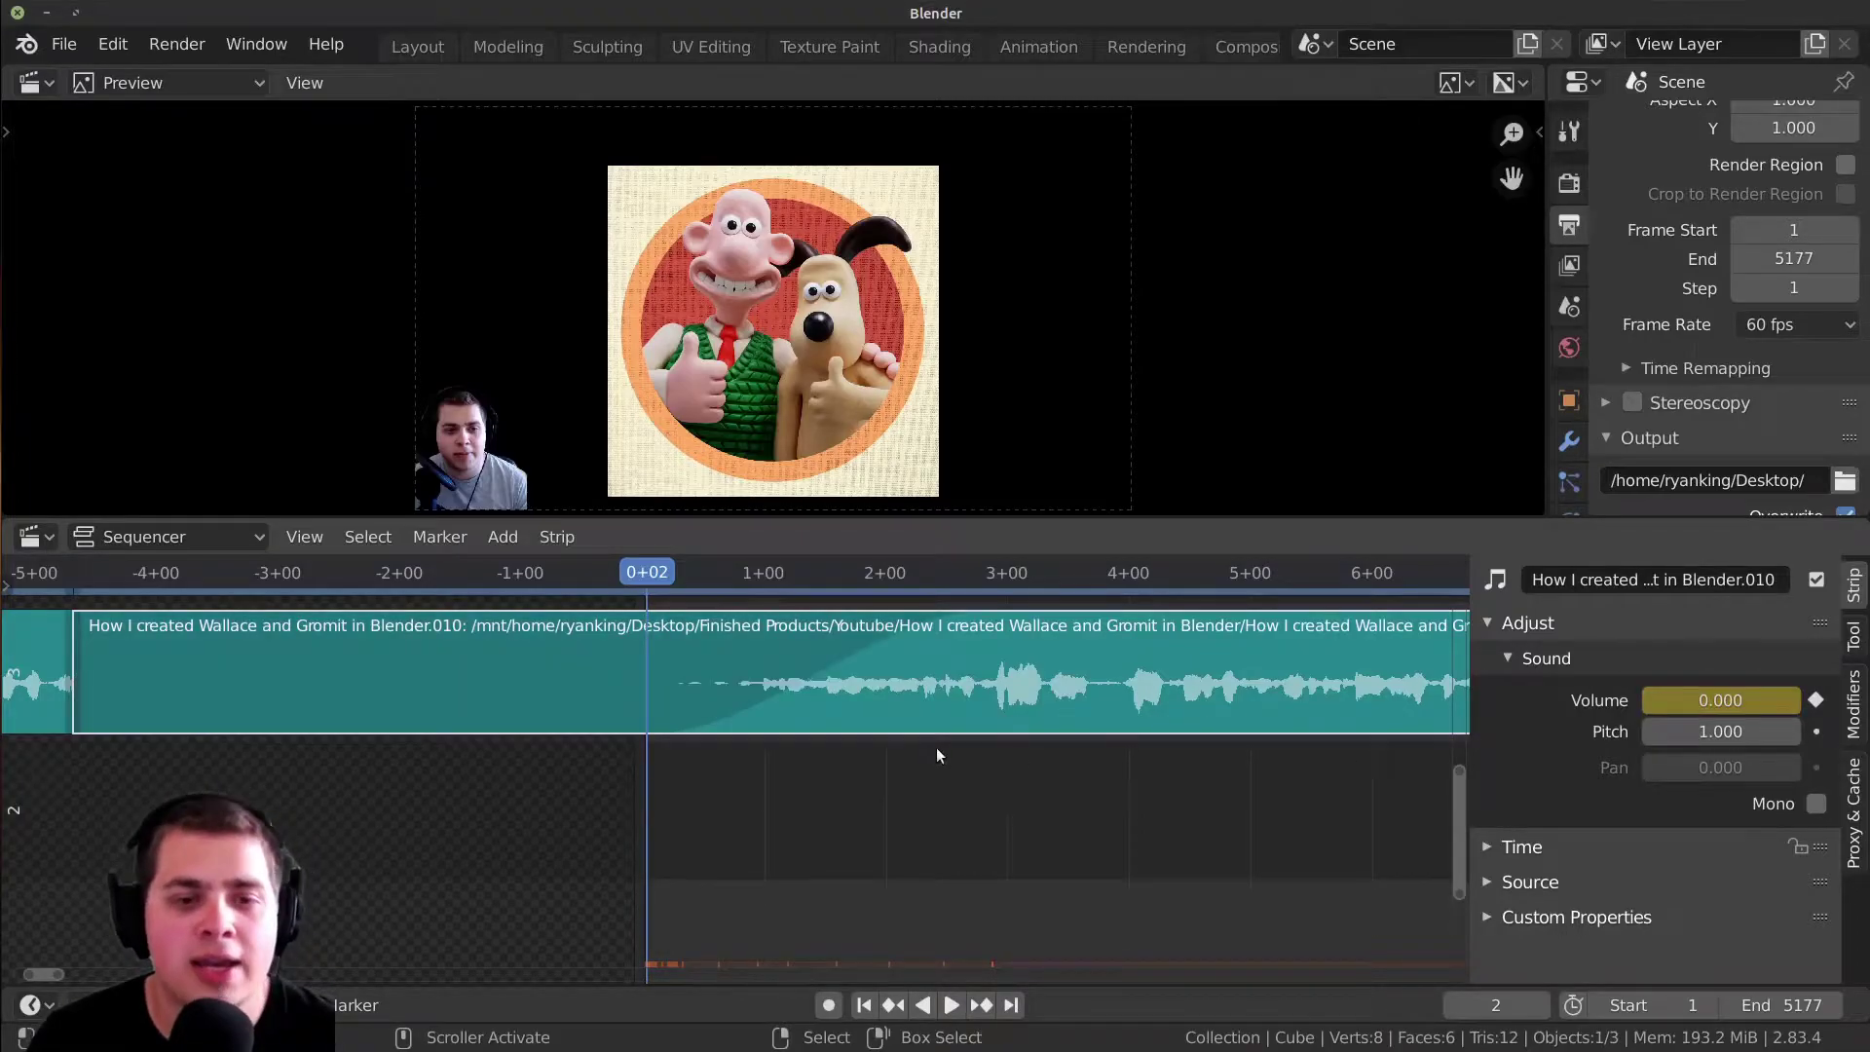
- Examine the sound strip's fade-in curve, return to the main timeline and play Video 2.002 to preview the combined fade-in
middle_drag(807, 737, 809, 762)
middle_drag(687, 760, 666, 804)
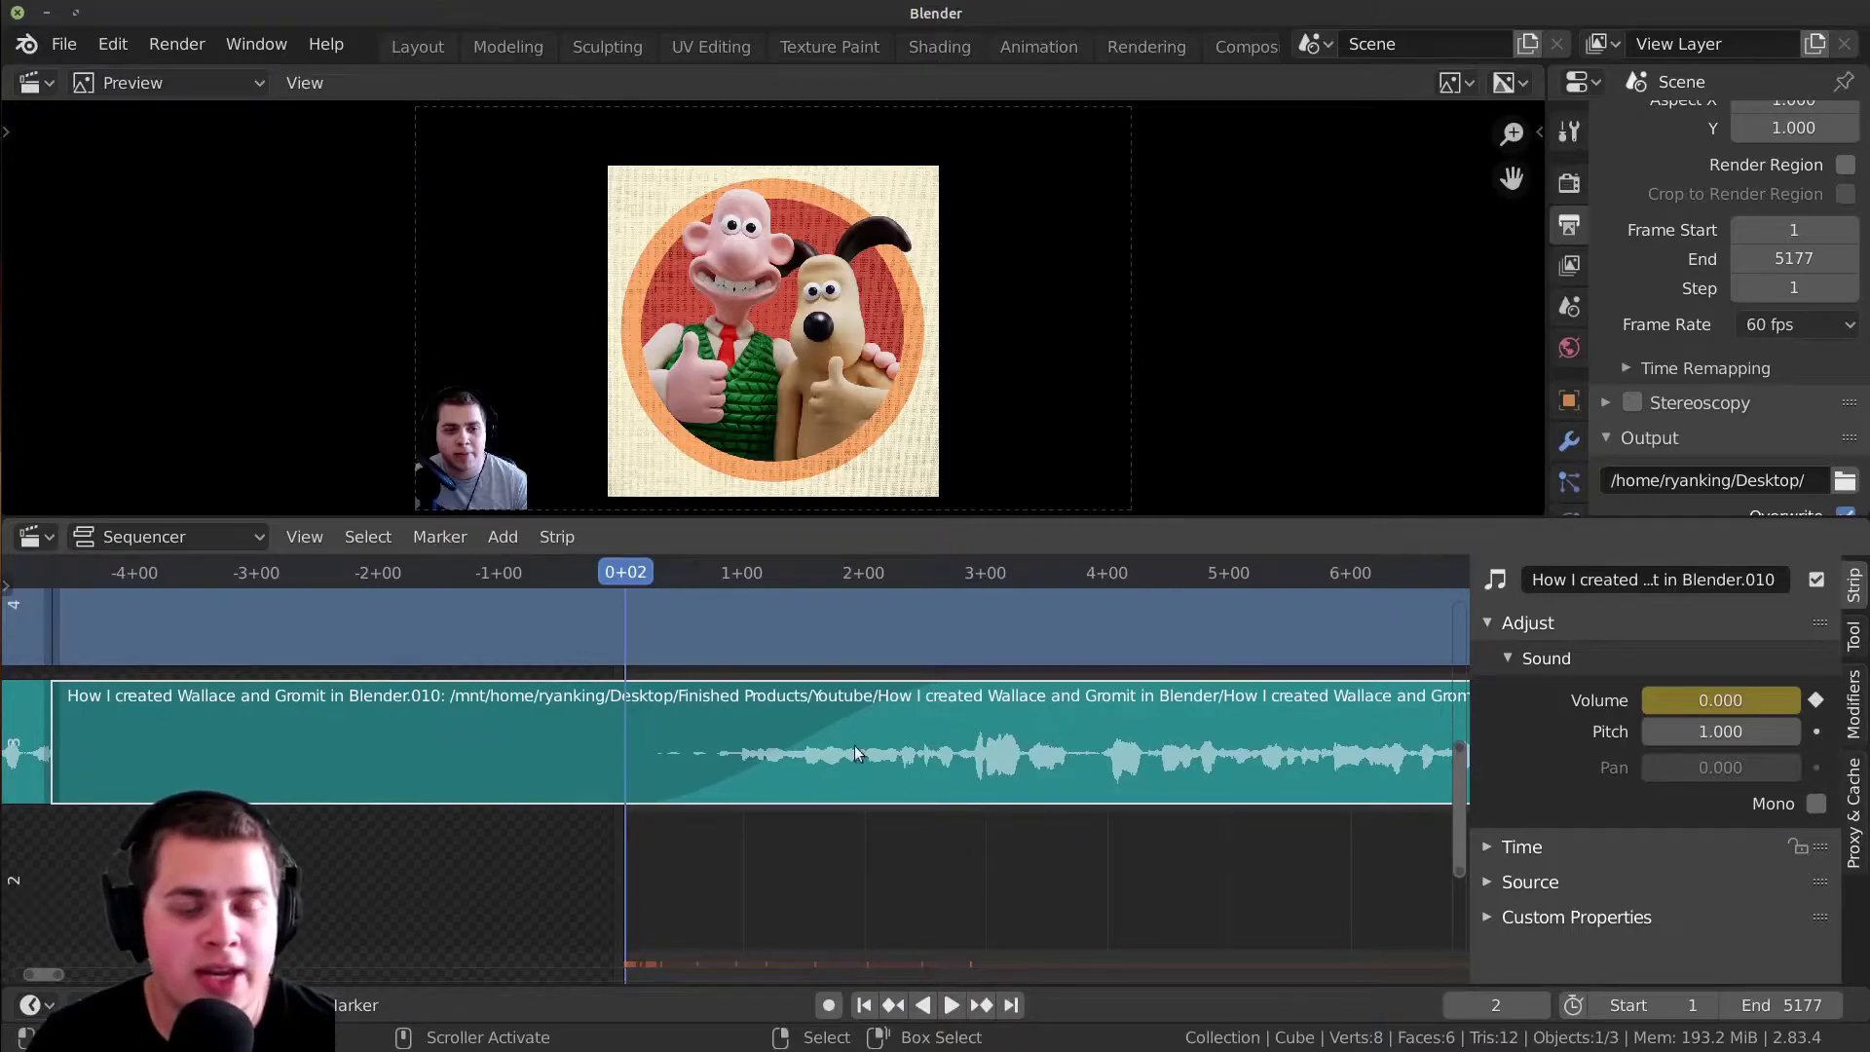
middle_drag(885, 740, 898, 755)
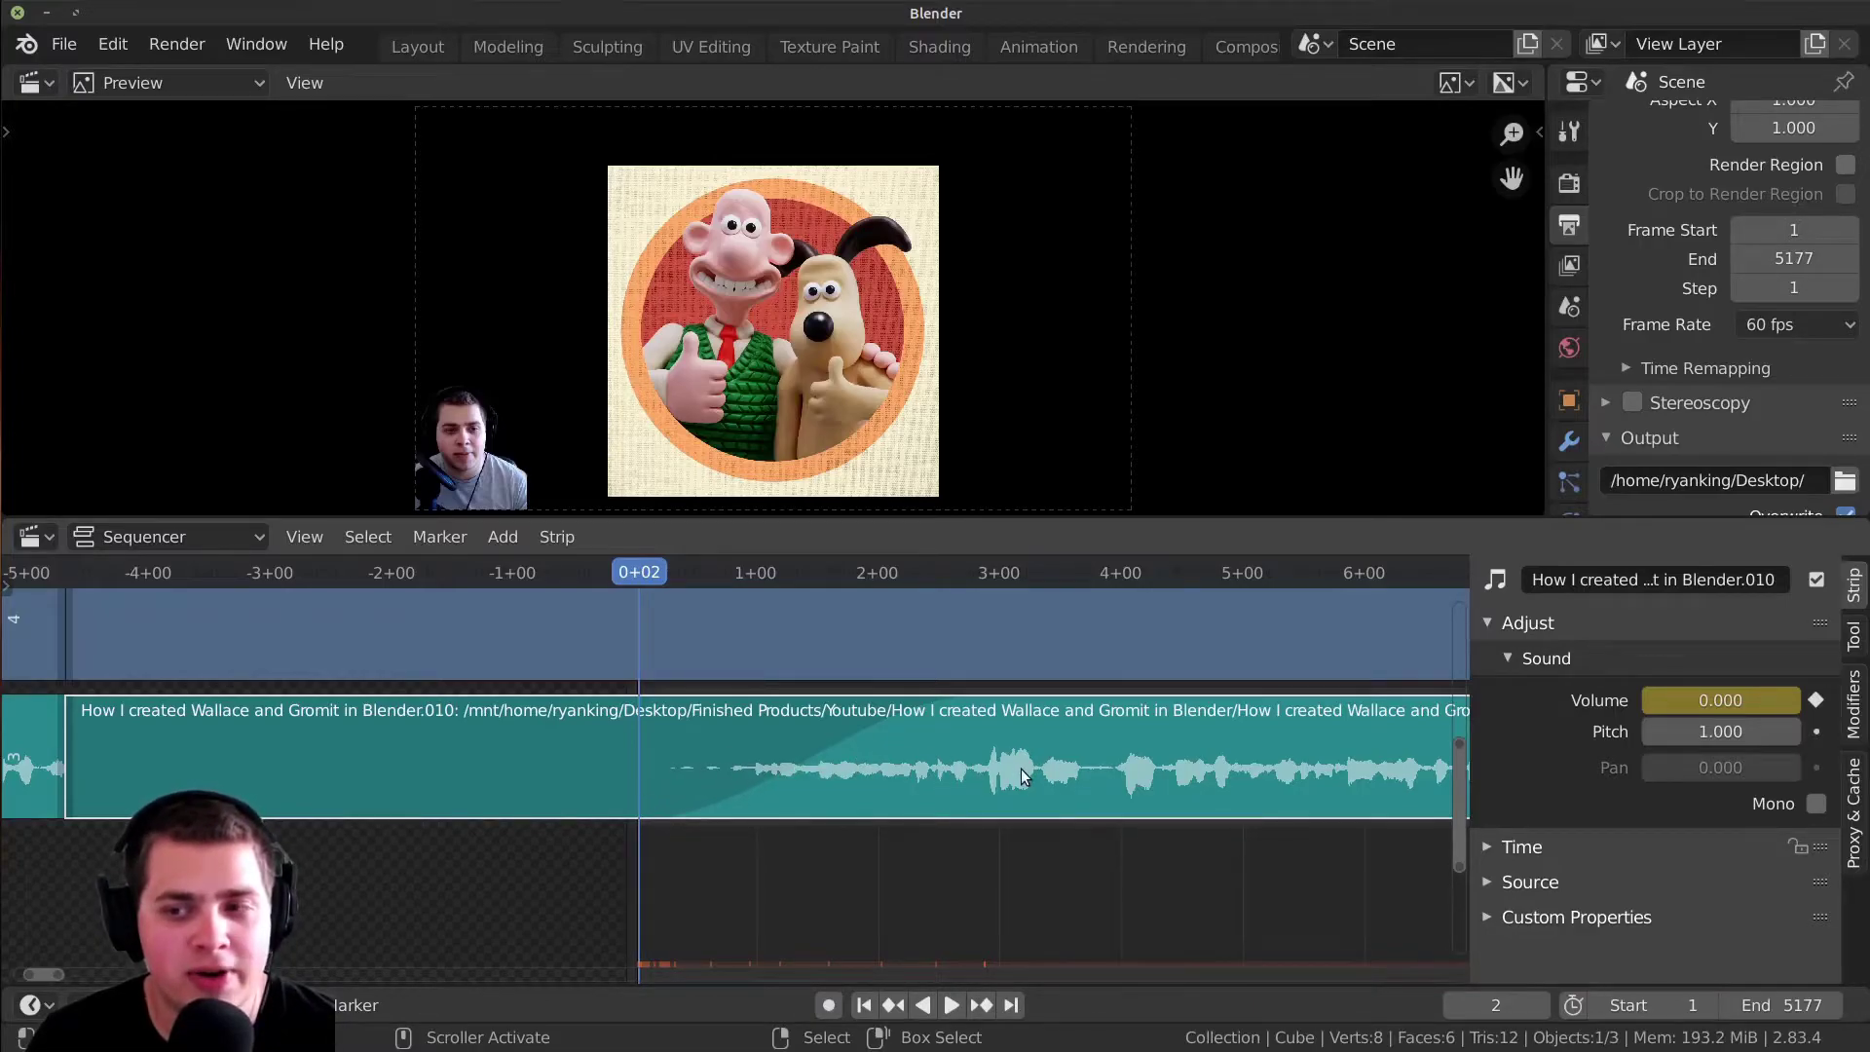
middle_drag(665, 793, 687, 812)
key(Tab)
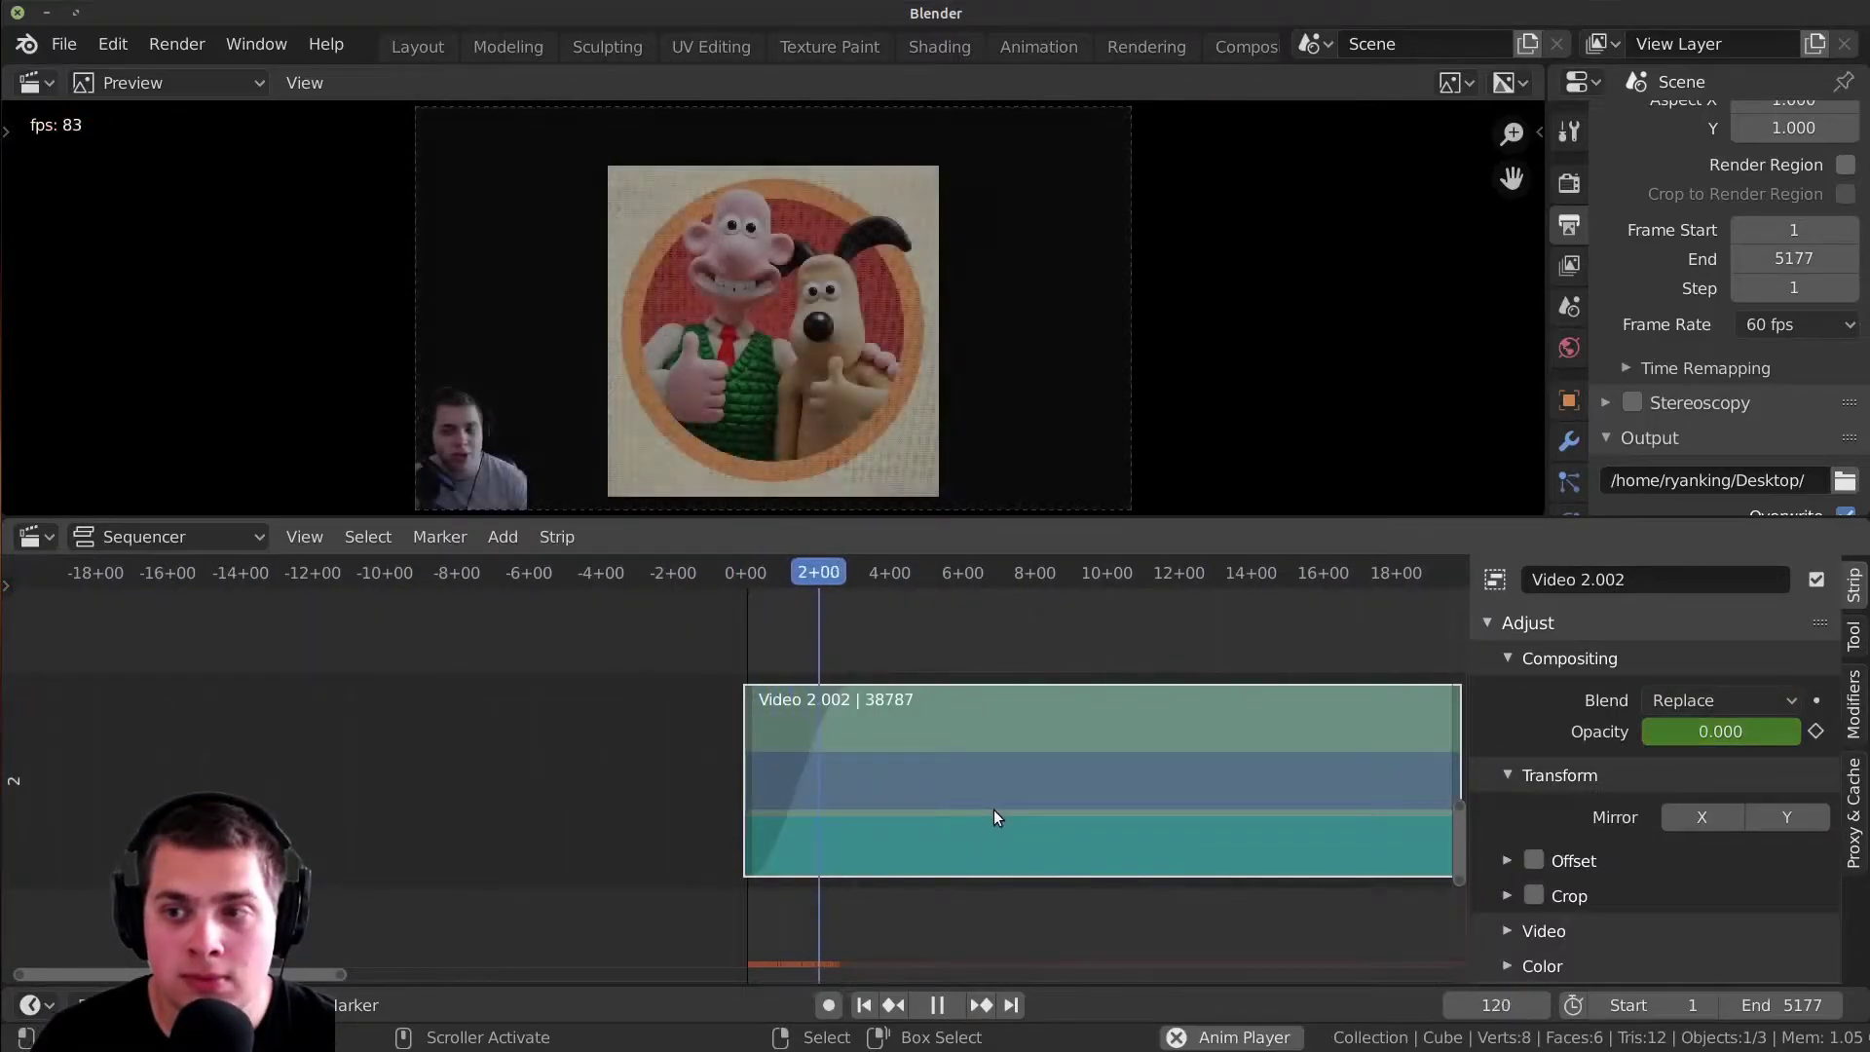
key(space)
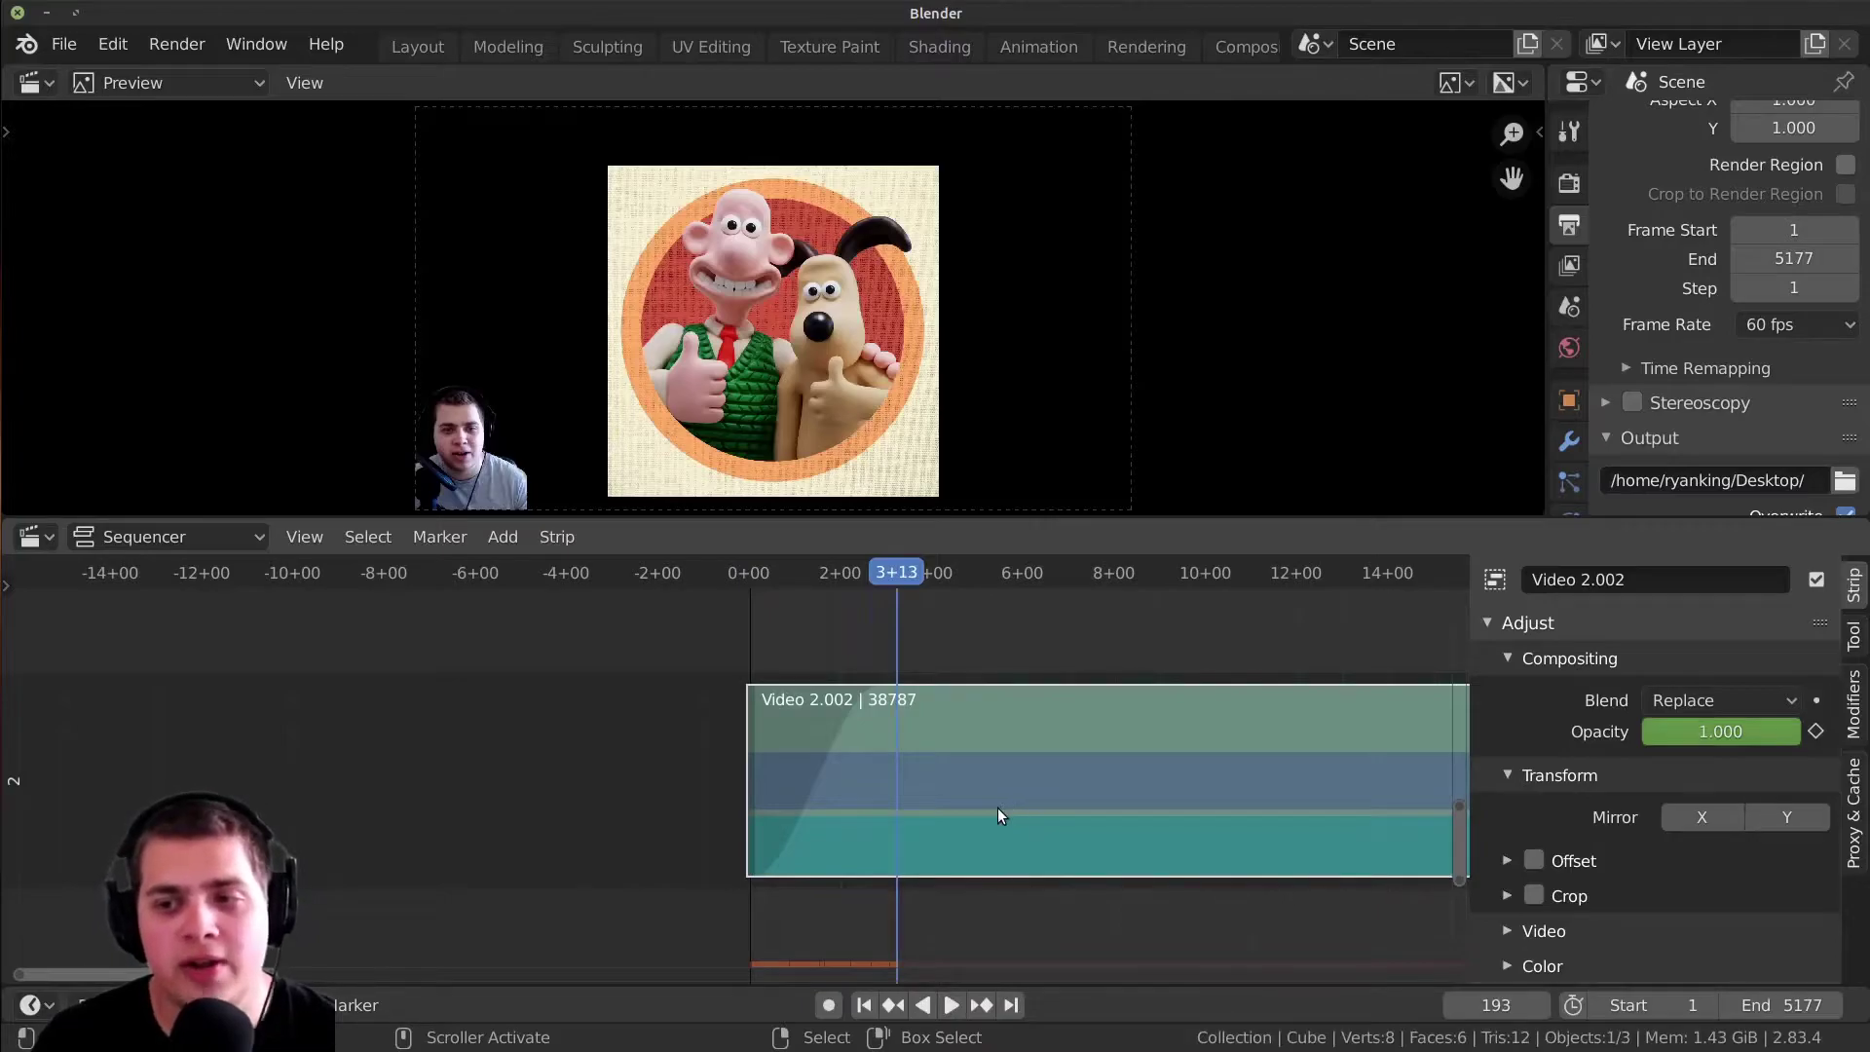
- Keyframe the Video 2.002 strip's opacity at 1.000 near its end, on 17+17
key(Home)
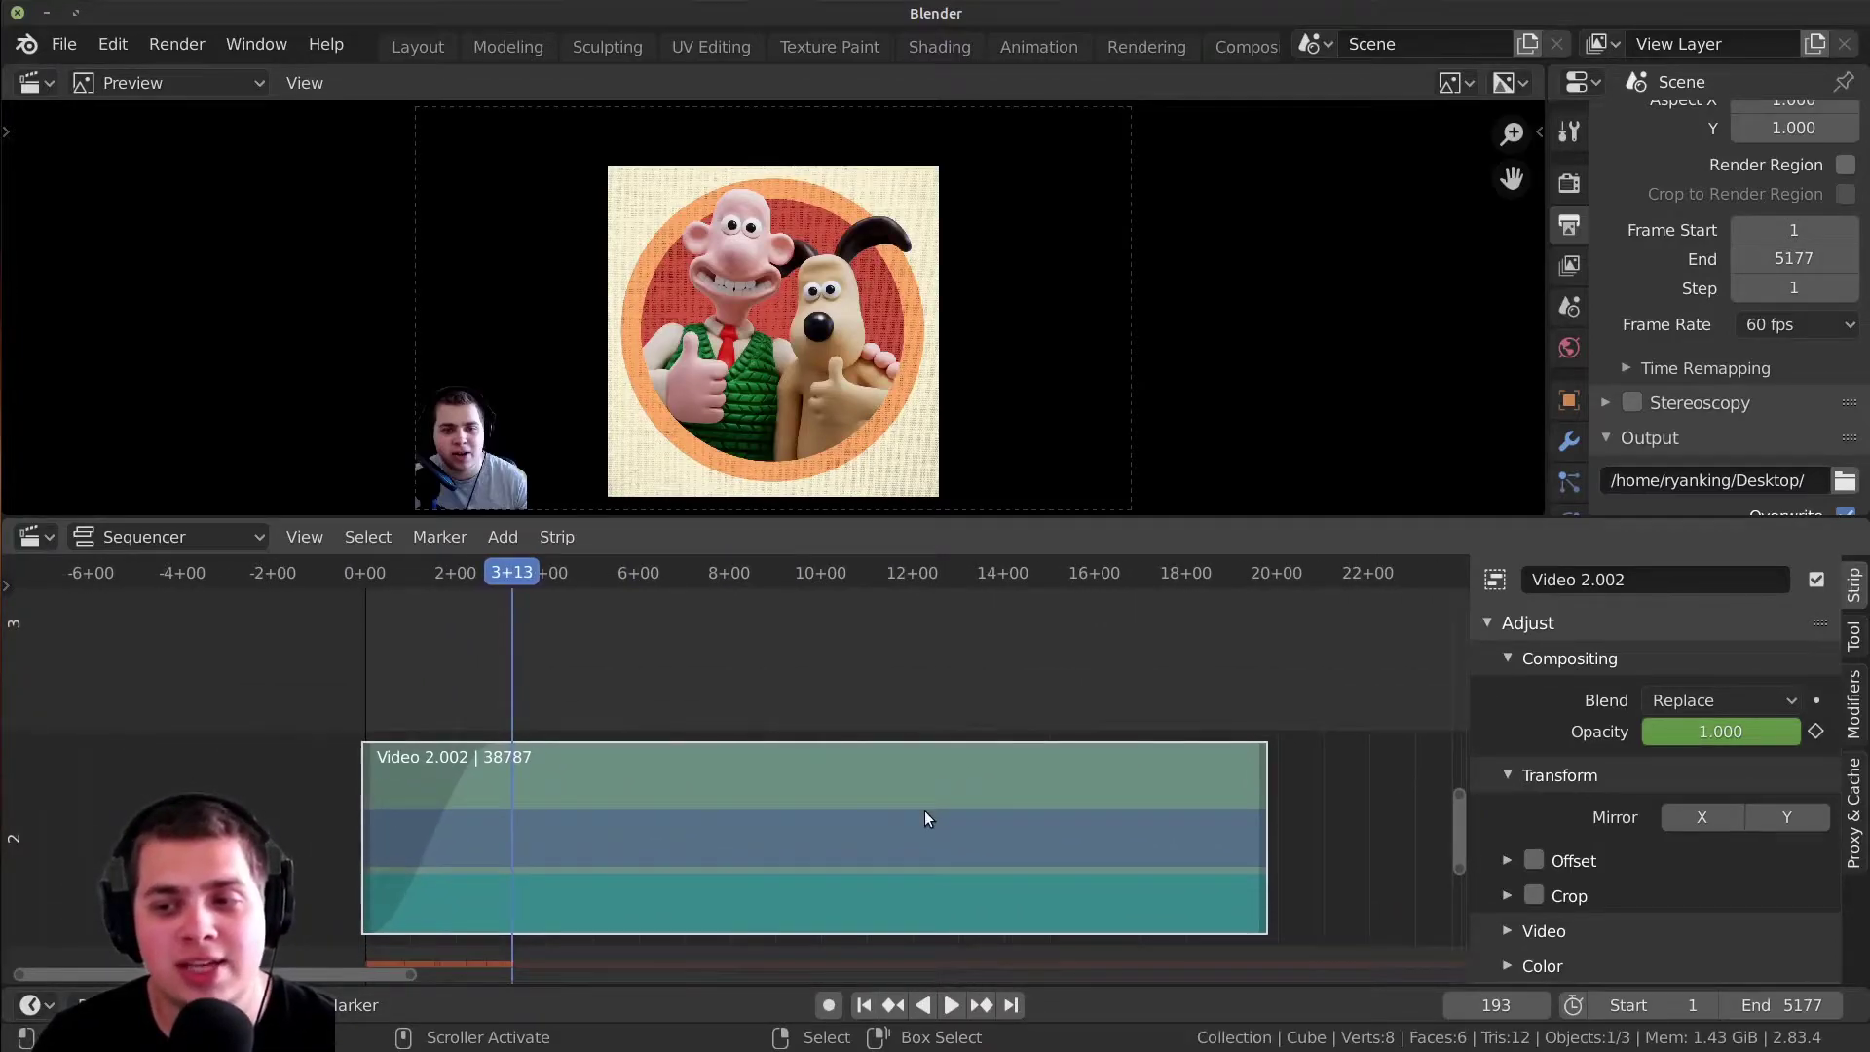
middle_drag(925, 811, 678, 810)
scroll(681, 814, up, 2)
click(971, 816)
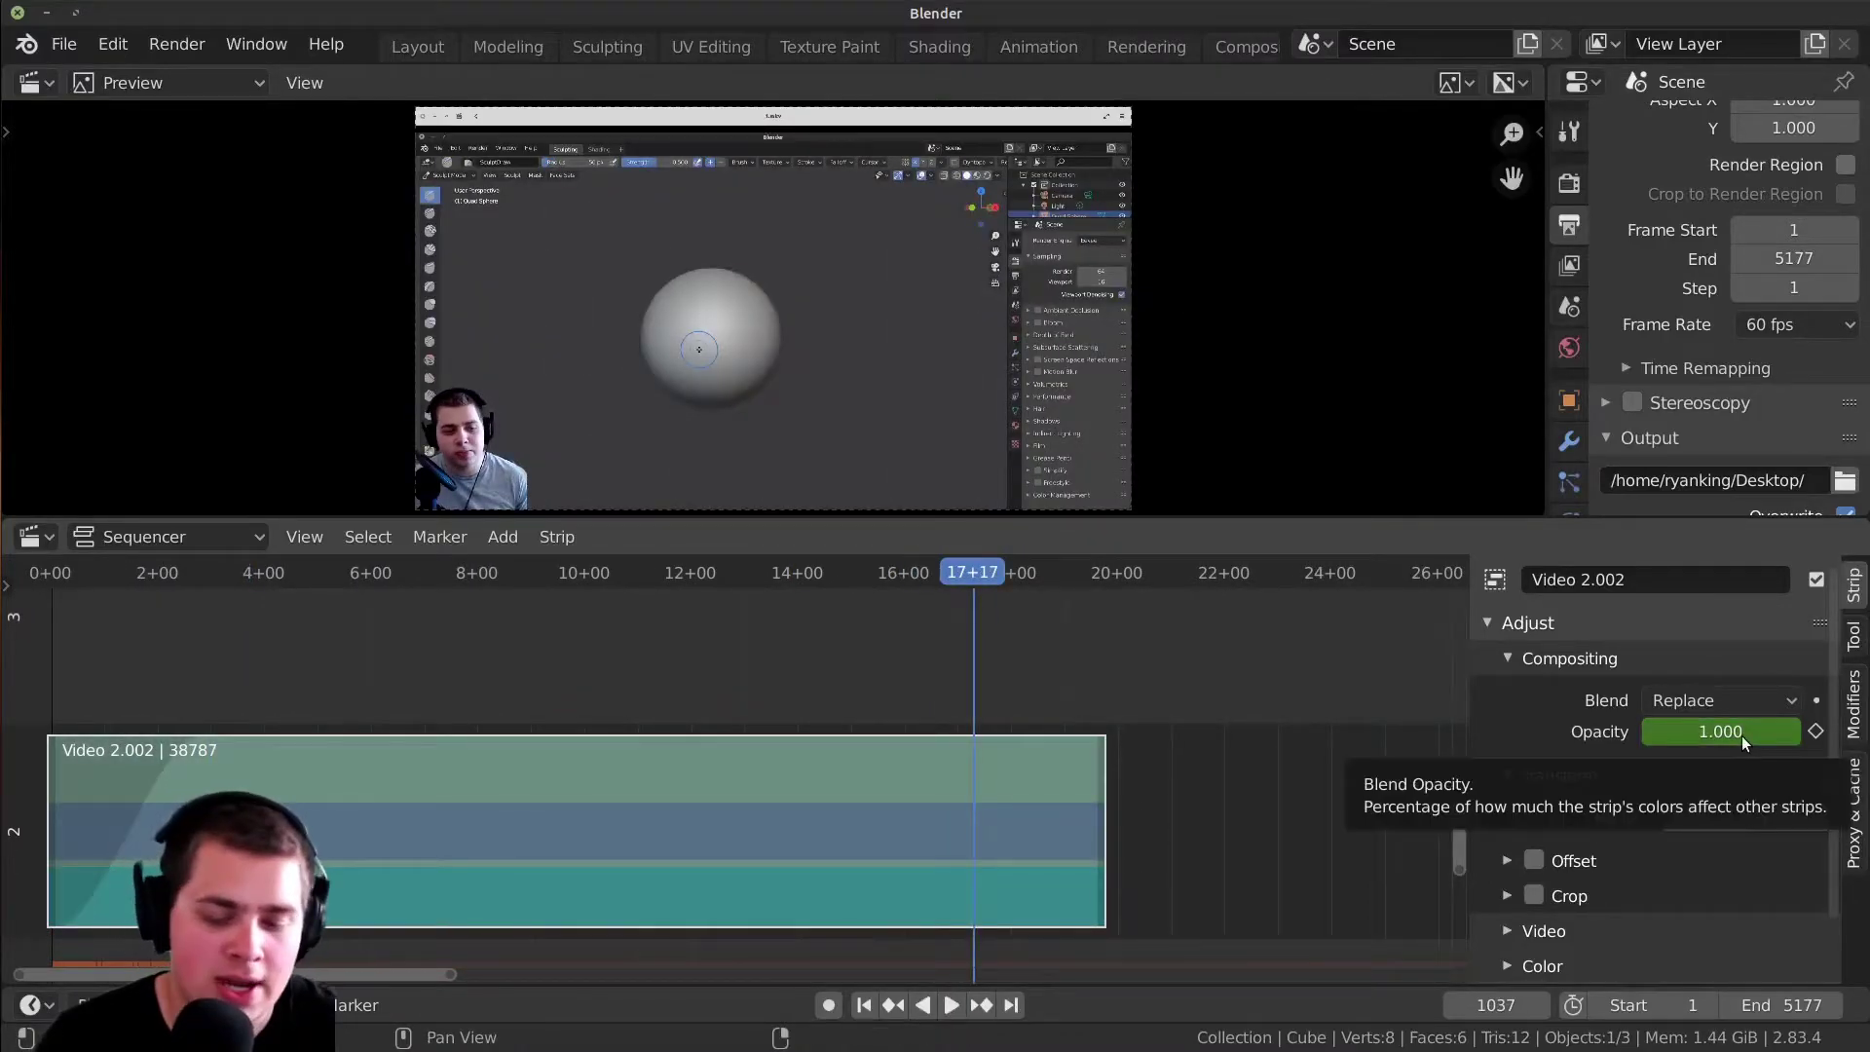
key(i)
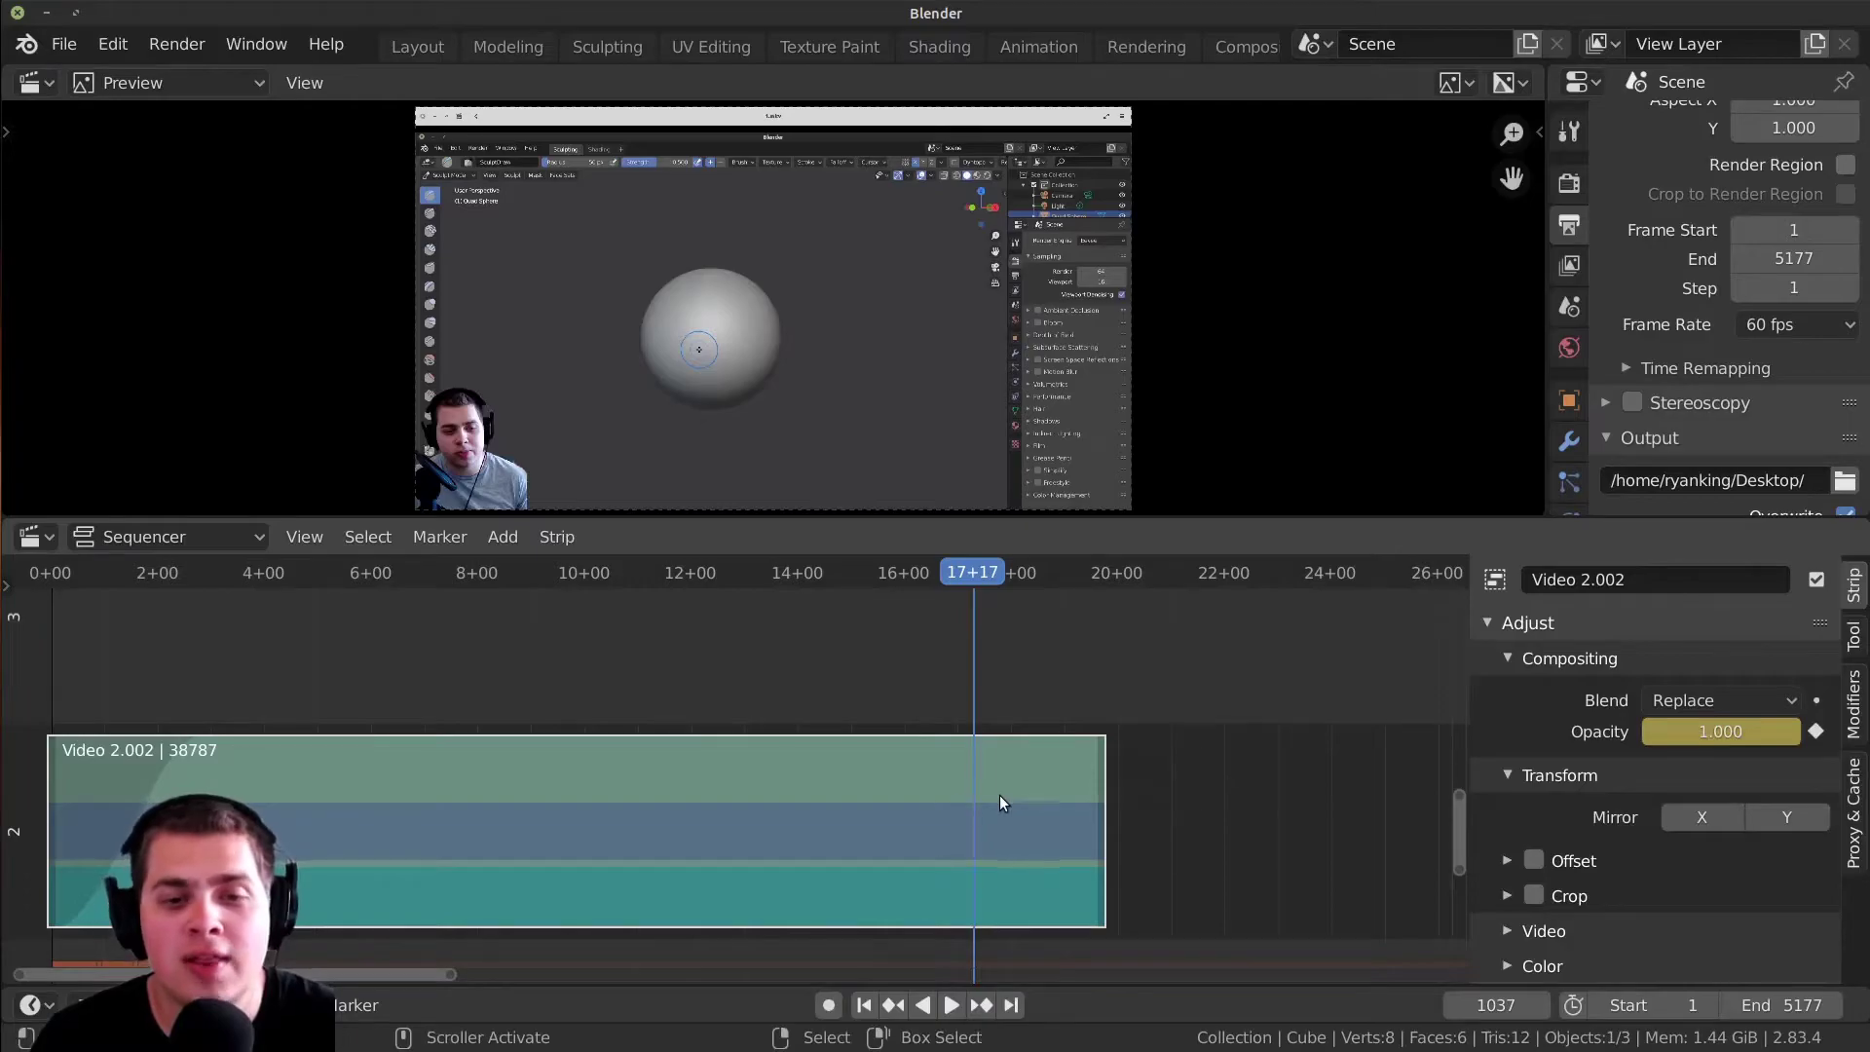
- Move the playhead to 19+16 and keyframe the Video 2.002 strip's opacity at 0.000 to fade it out
key(space)
key(space)
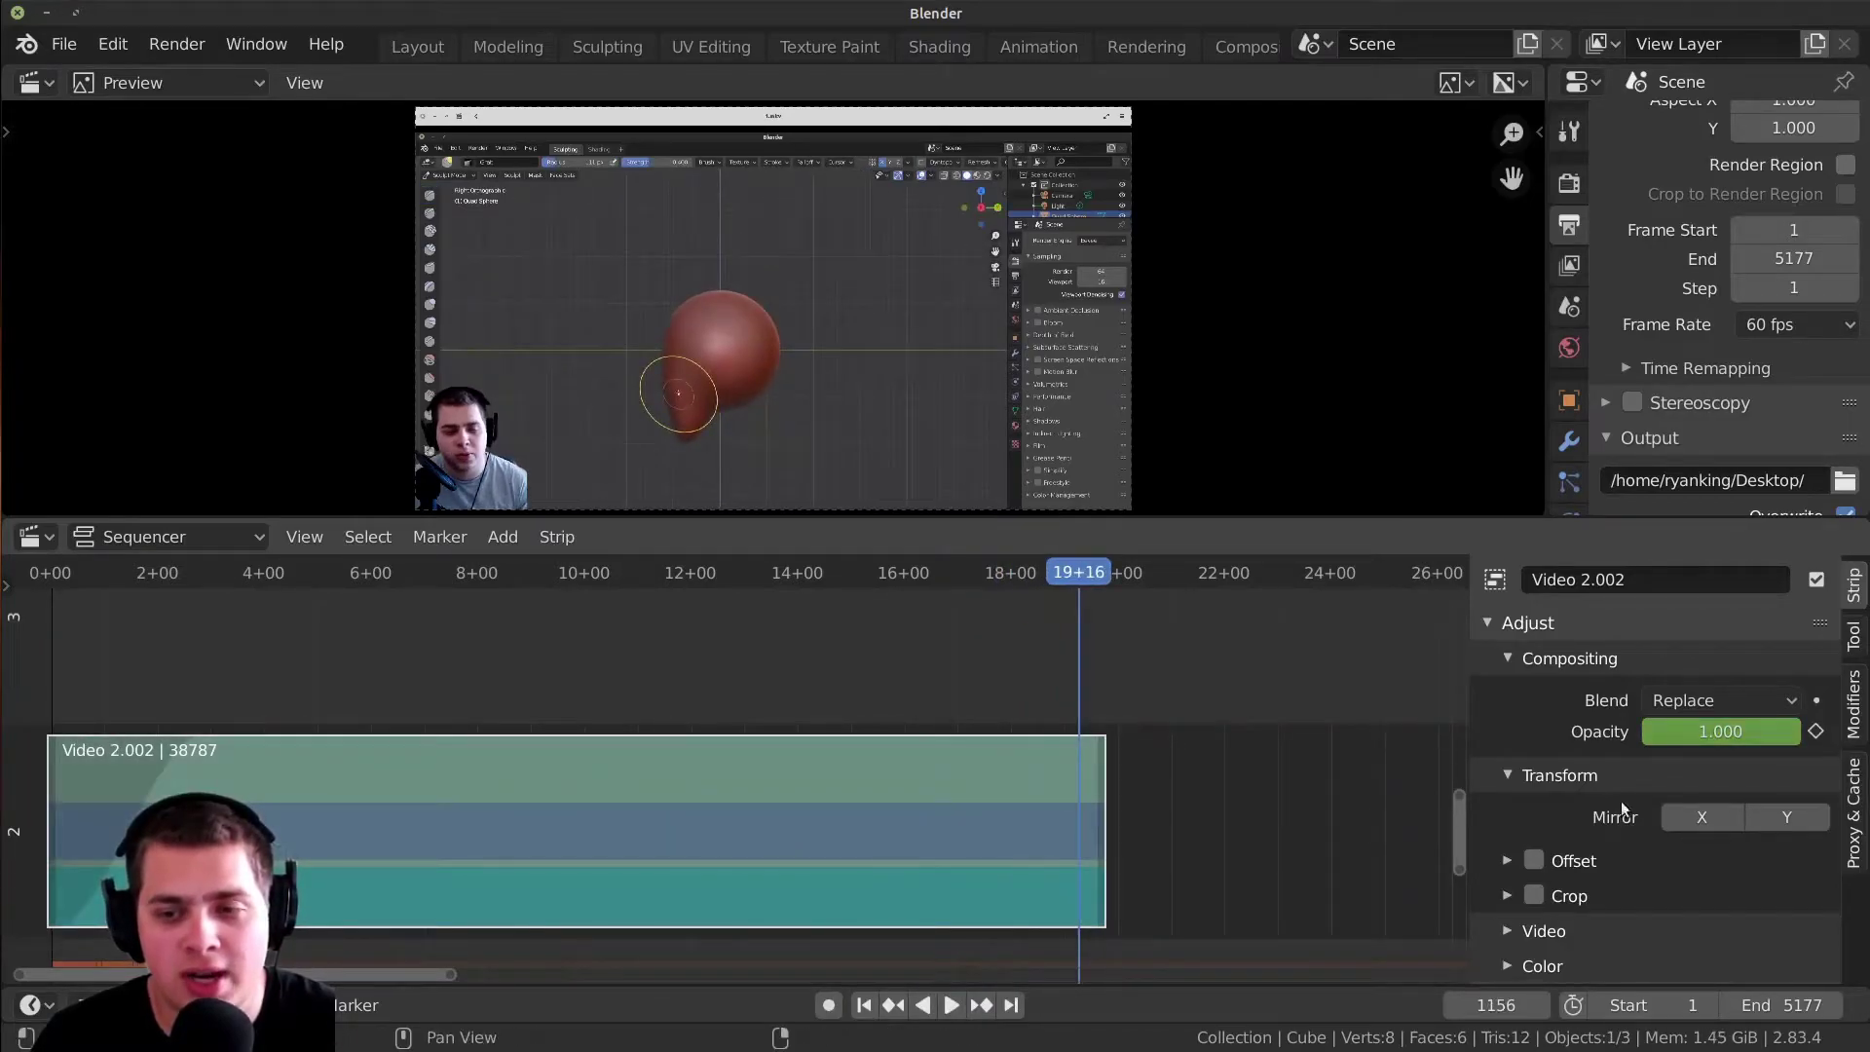
key(BackSpace)
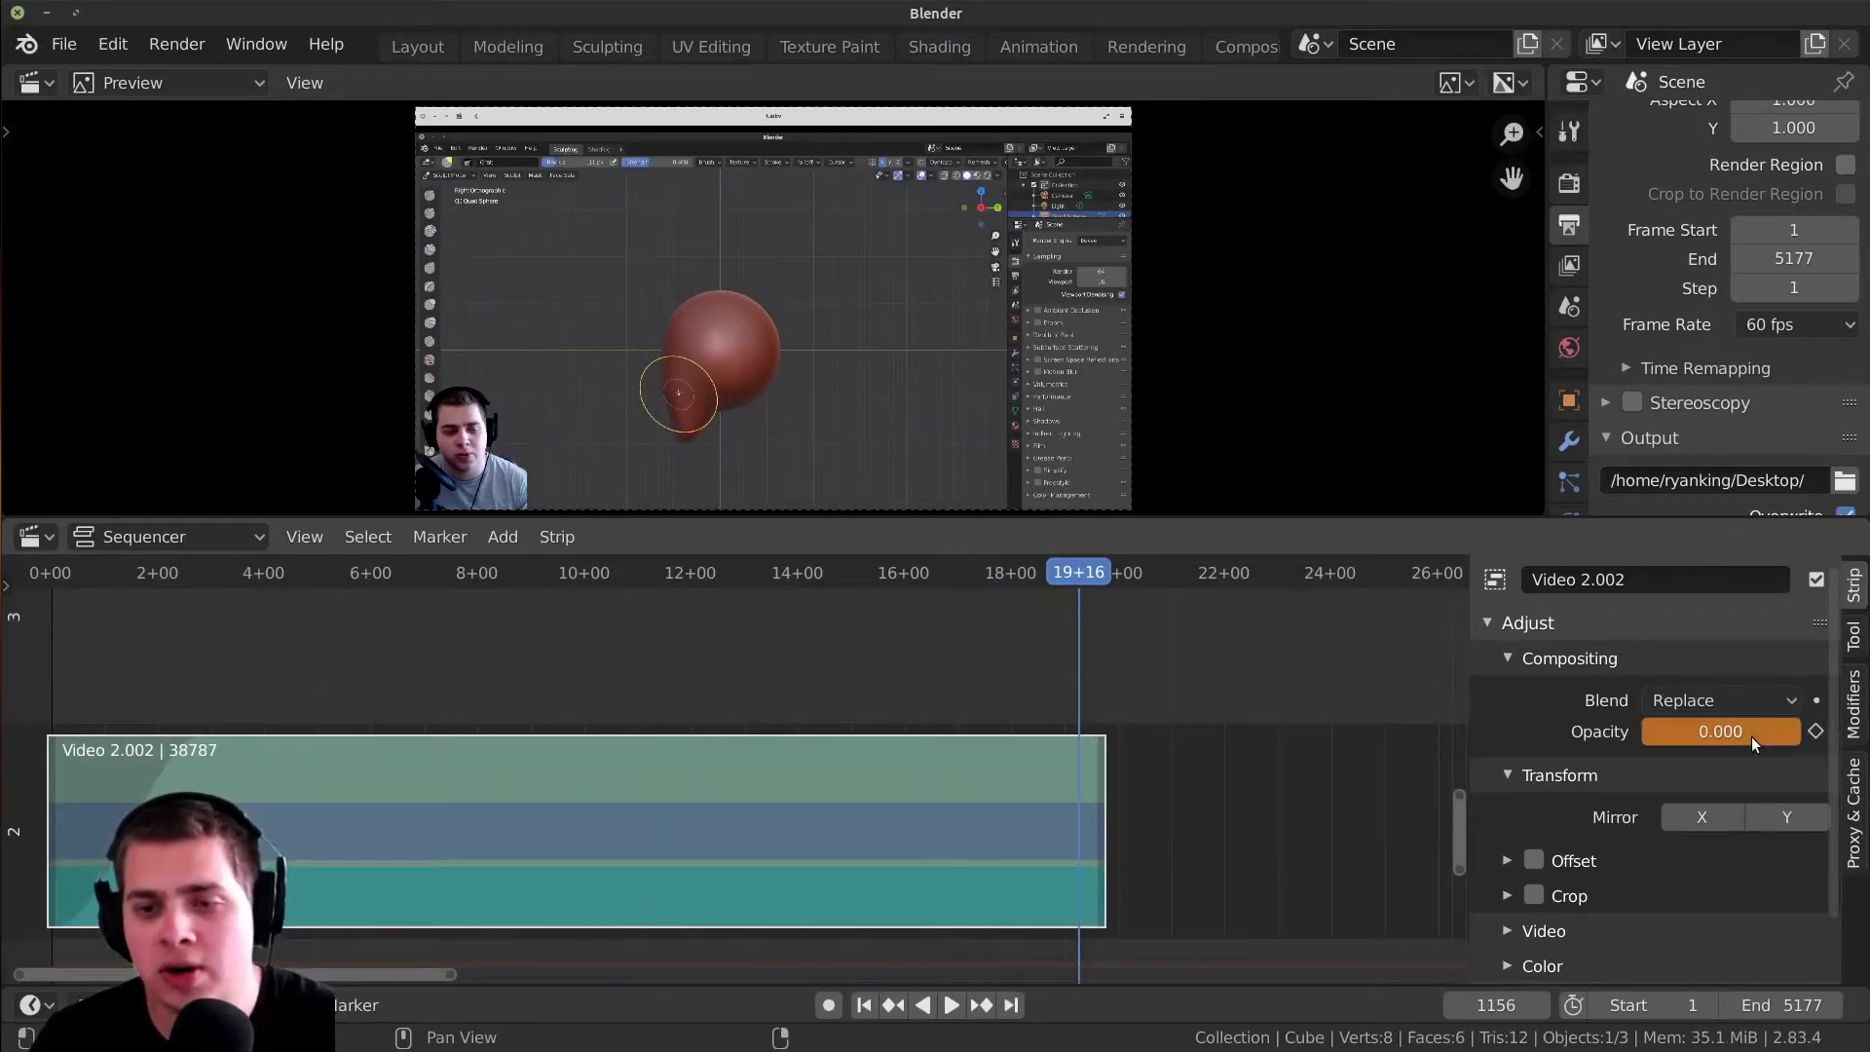
key(i)
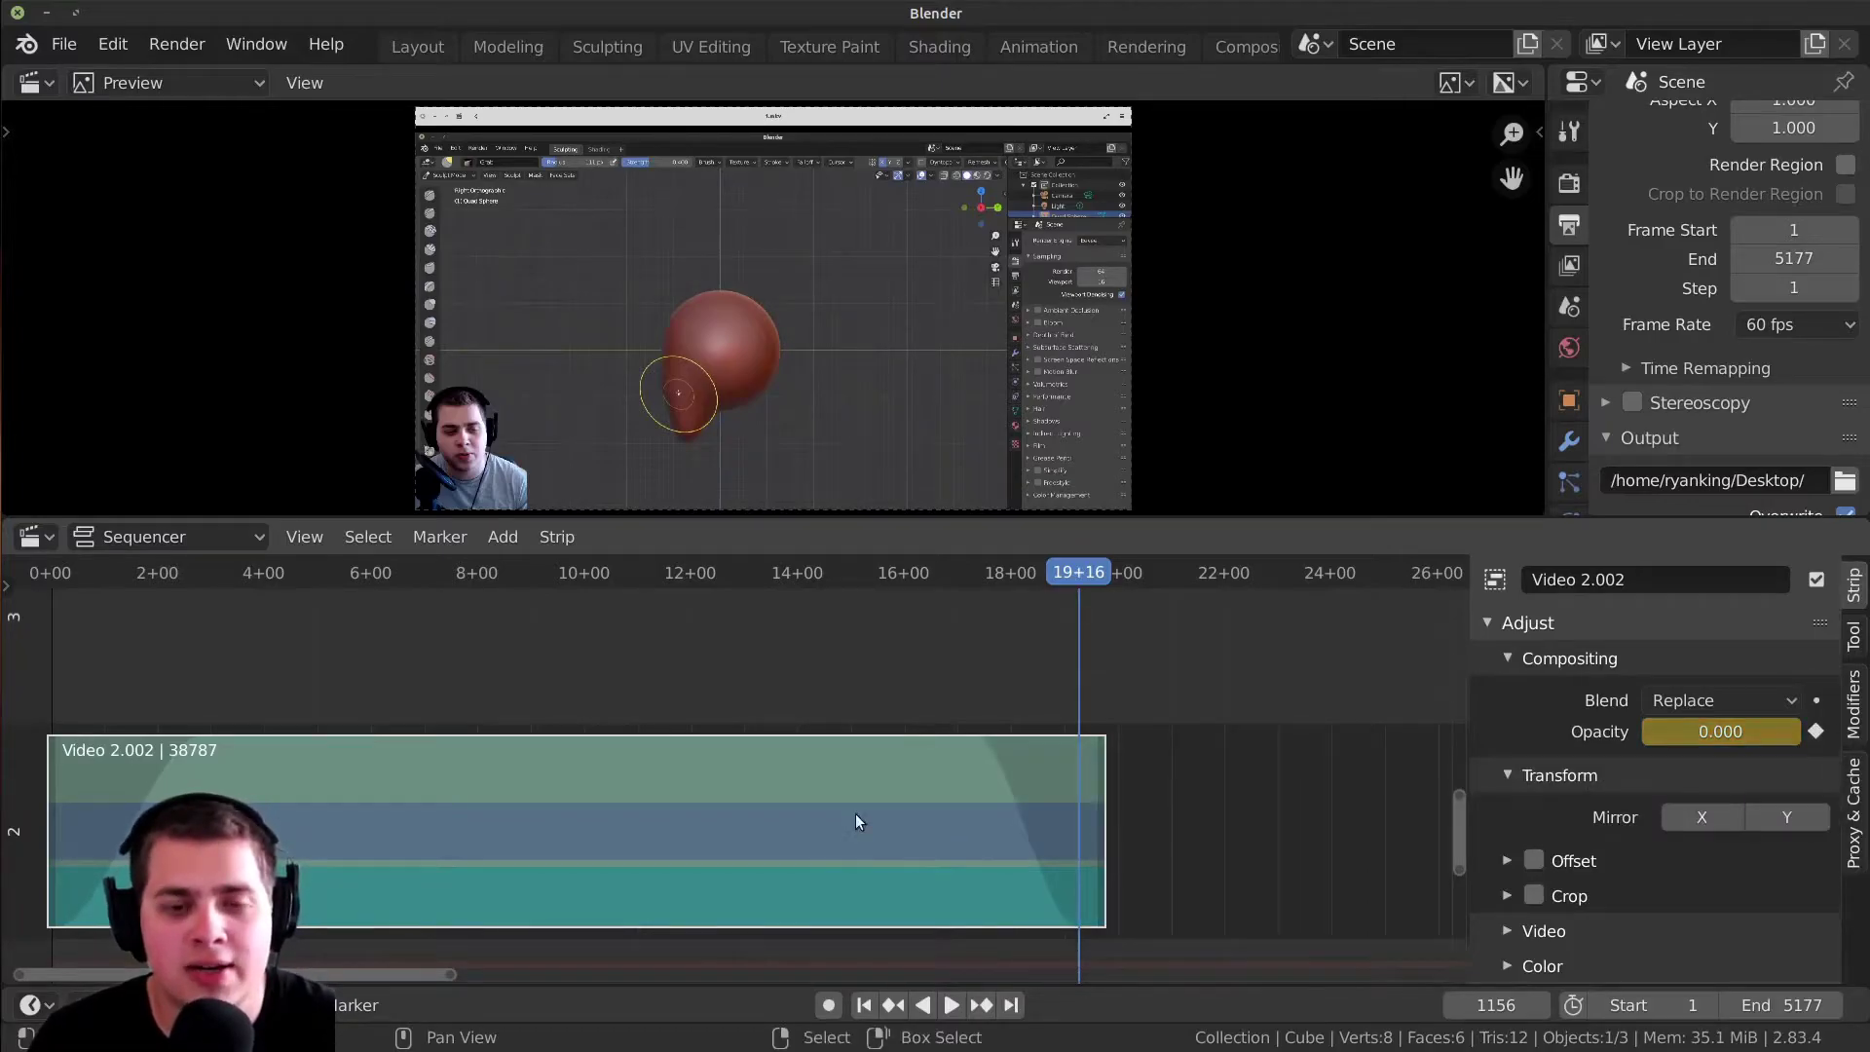
- Enter the Video 2.002 meta strip and keyframe the channel 3 sound strip's volume at 0.000 on 19+16
scroll(1003, 733, up, 1)
key(Tab)
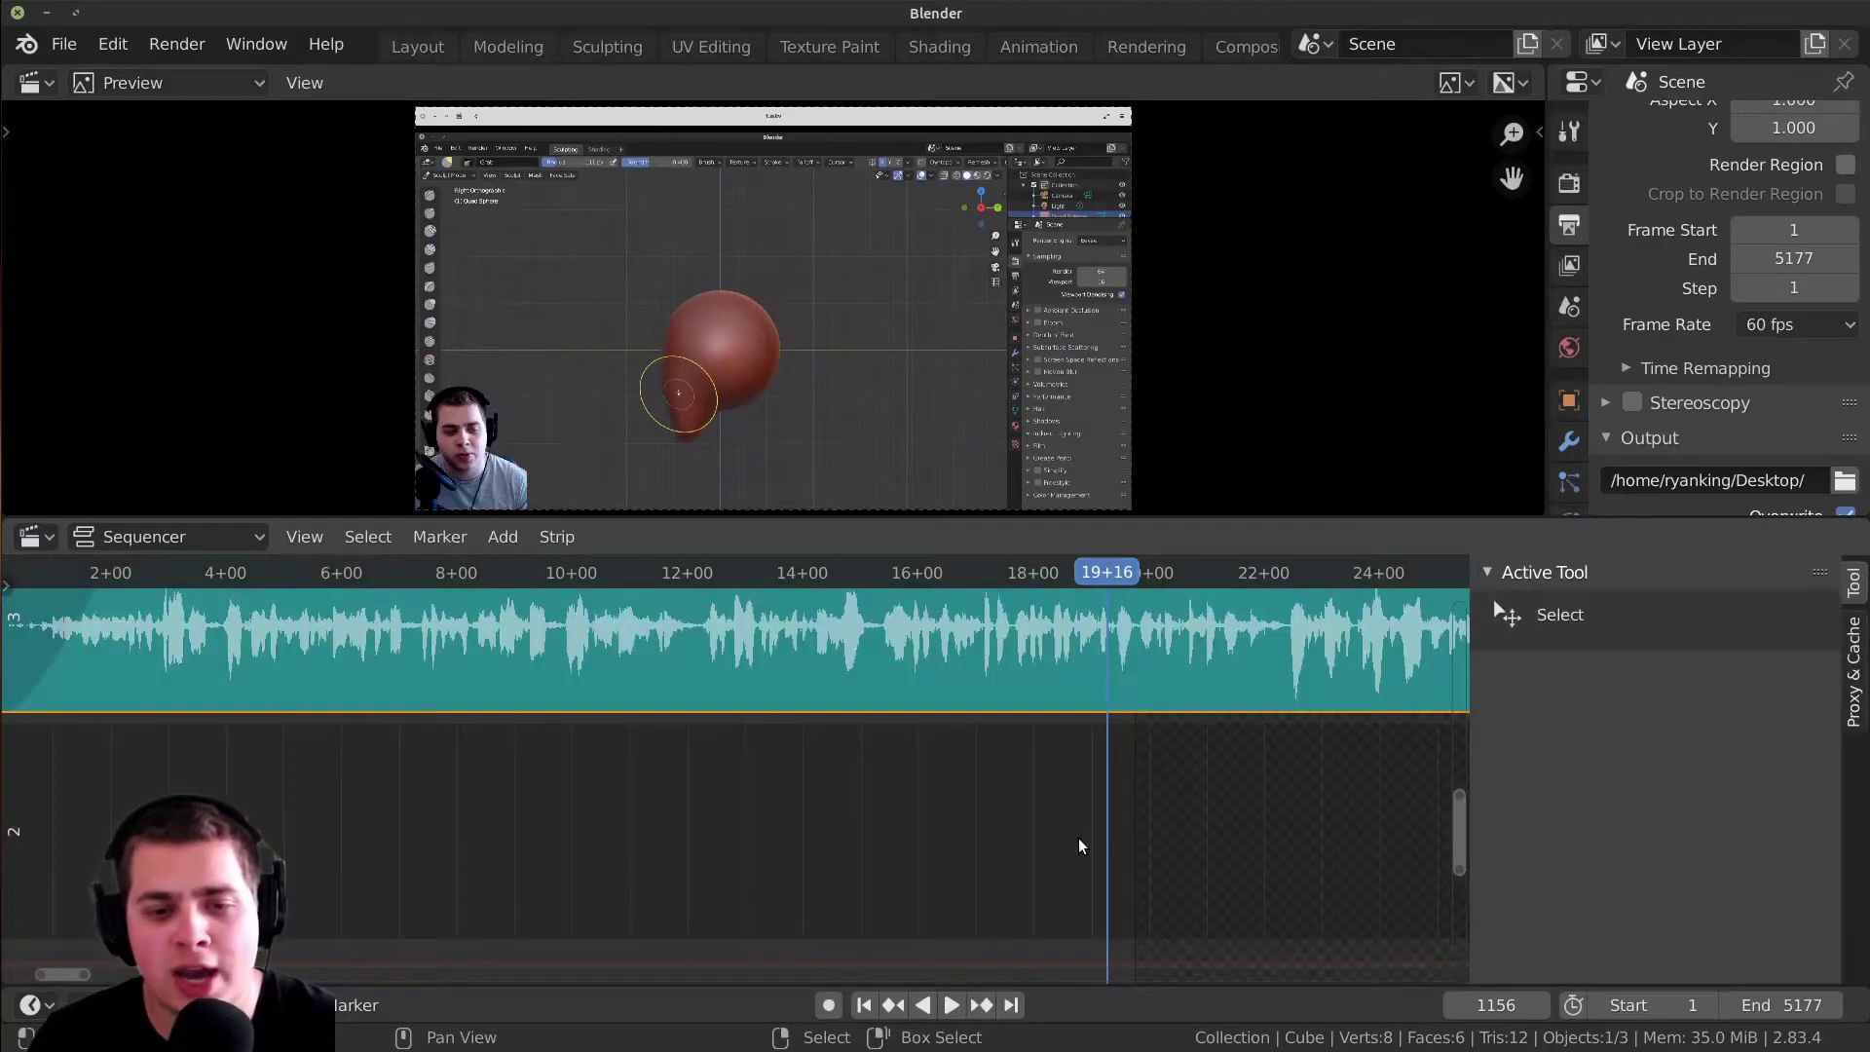
middle_drag(1096, 640, 1080, 762)
click(1083, 769)
key(BackSpace)
key(i)
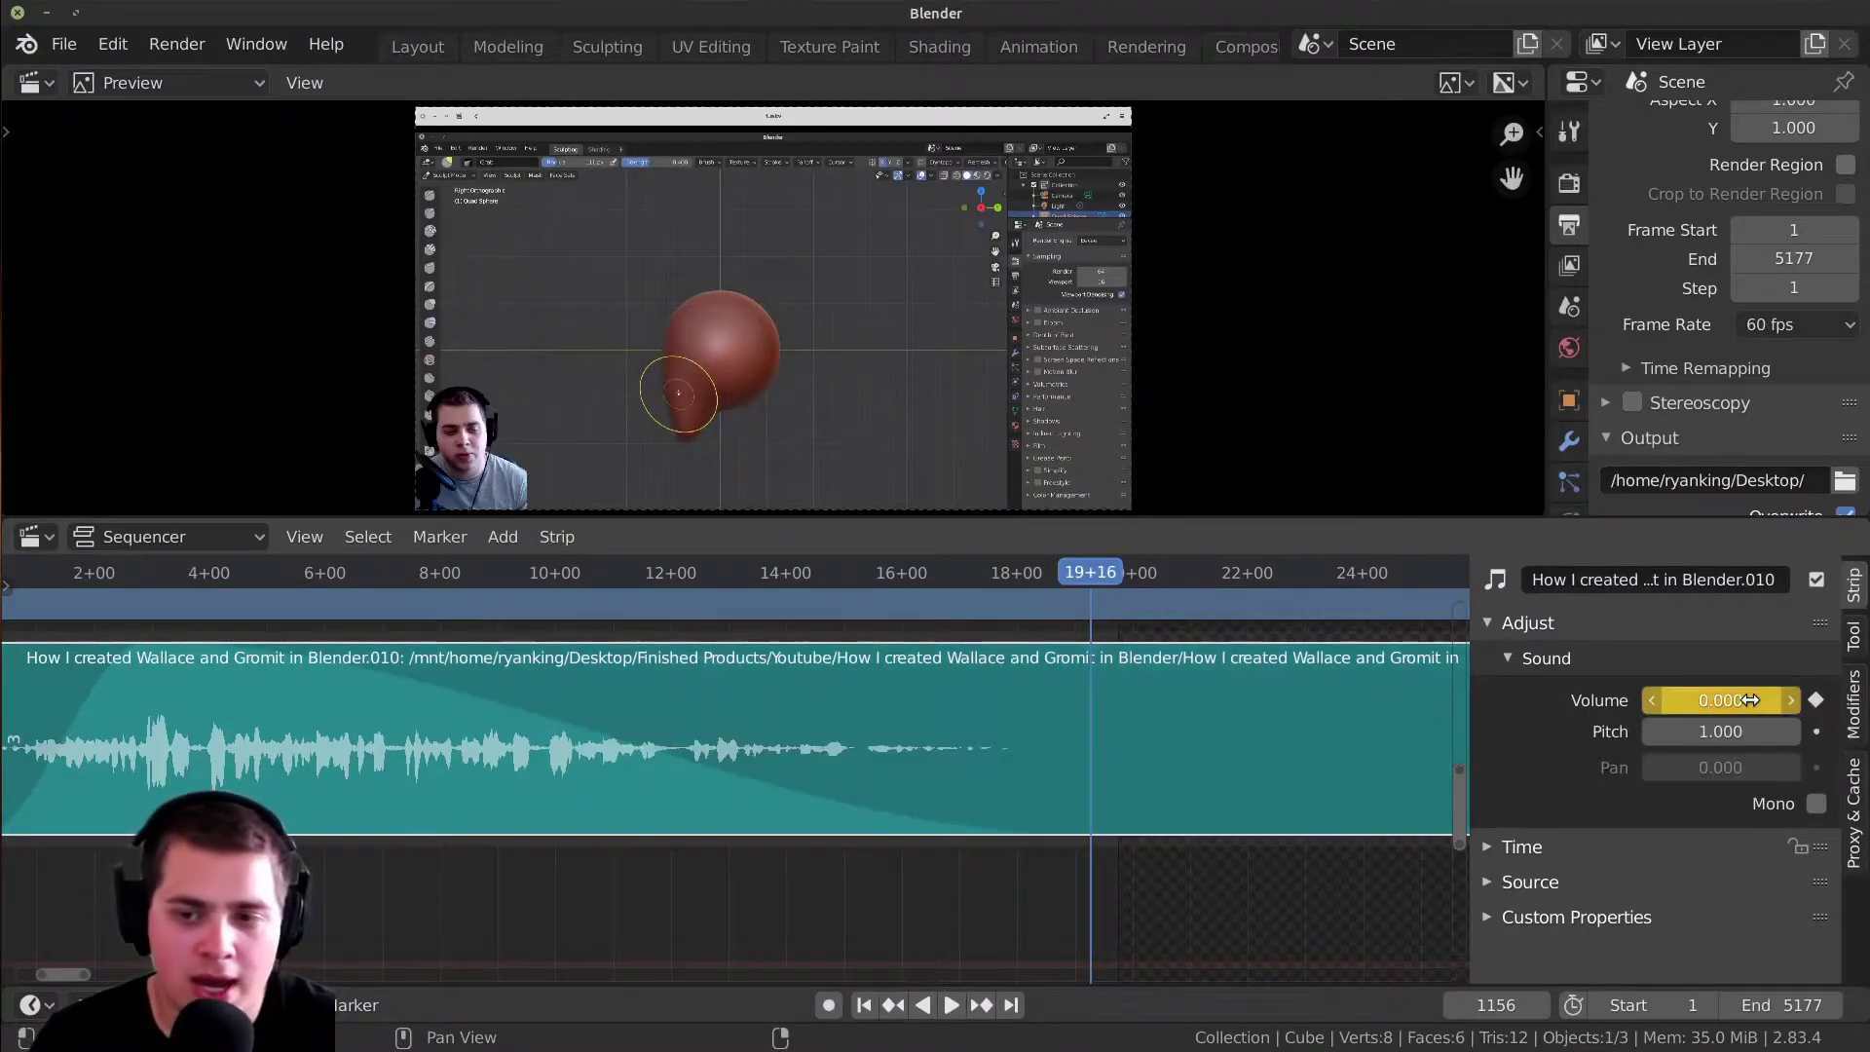
- Examine the sound strip's fade-out curve, then return to the main timeline and move the playhead to the opacity keyframe at 17+17
shift+scroll(1096, 785, up, 1)
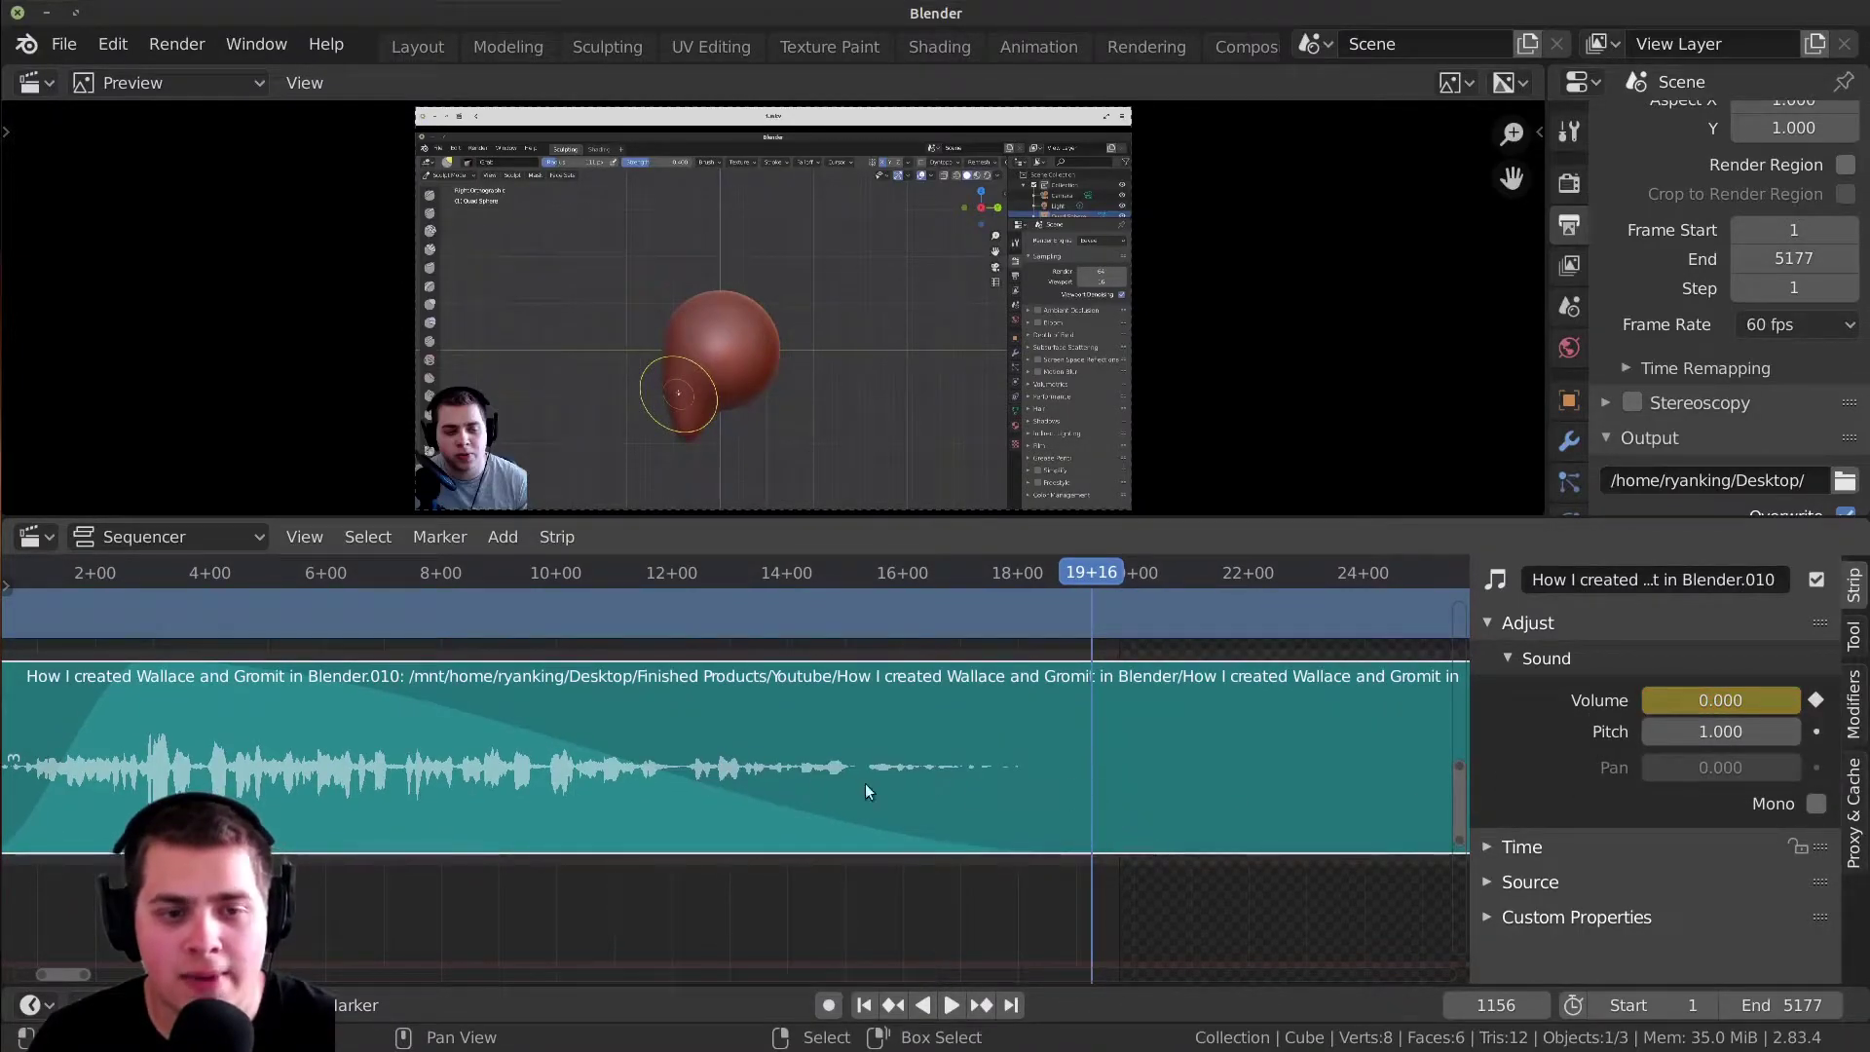
scroll(283, 697, down, 1)
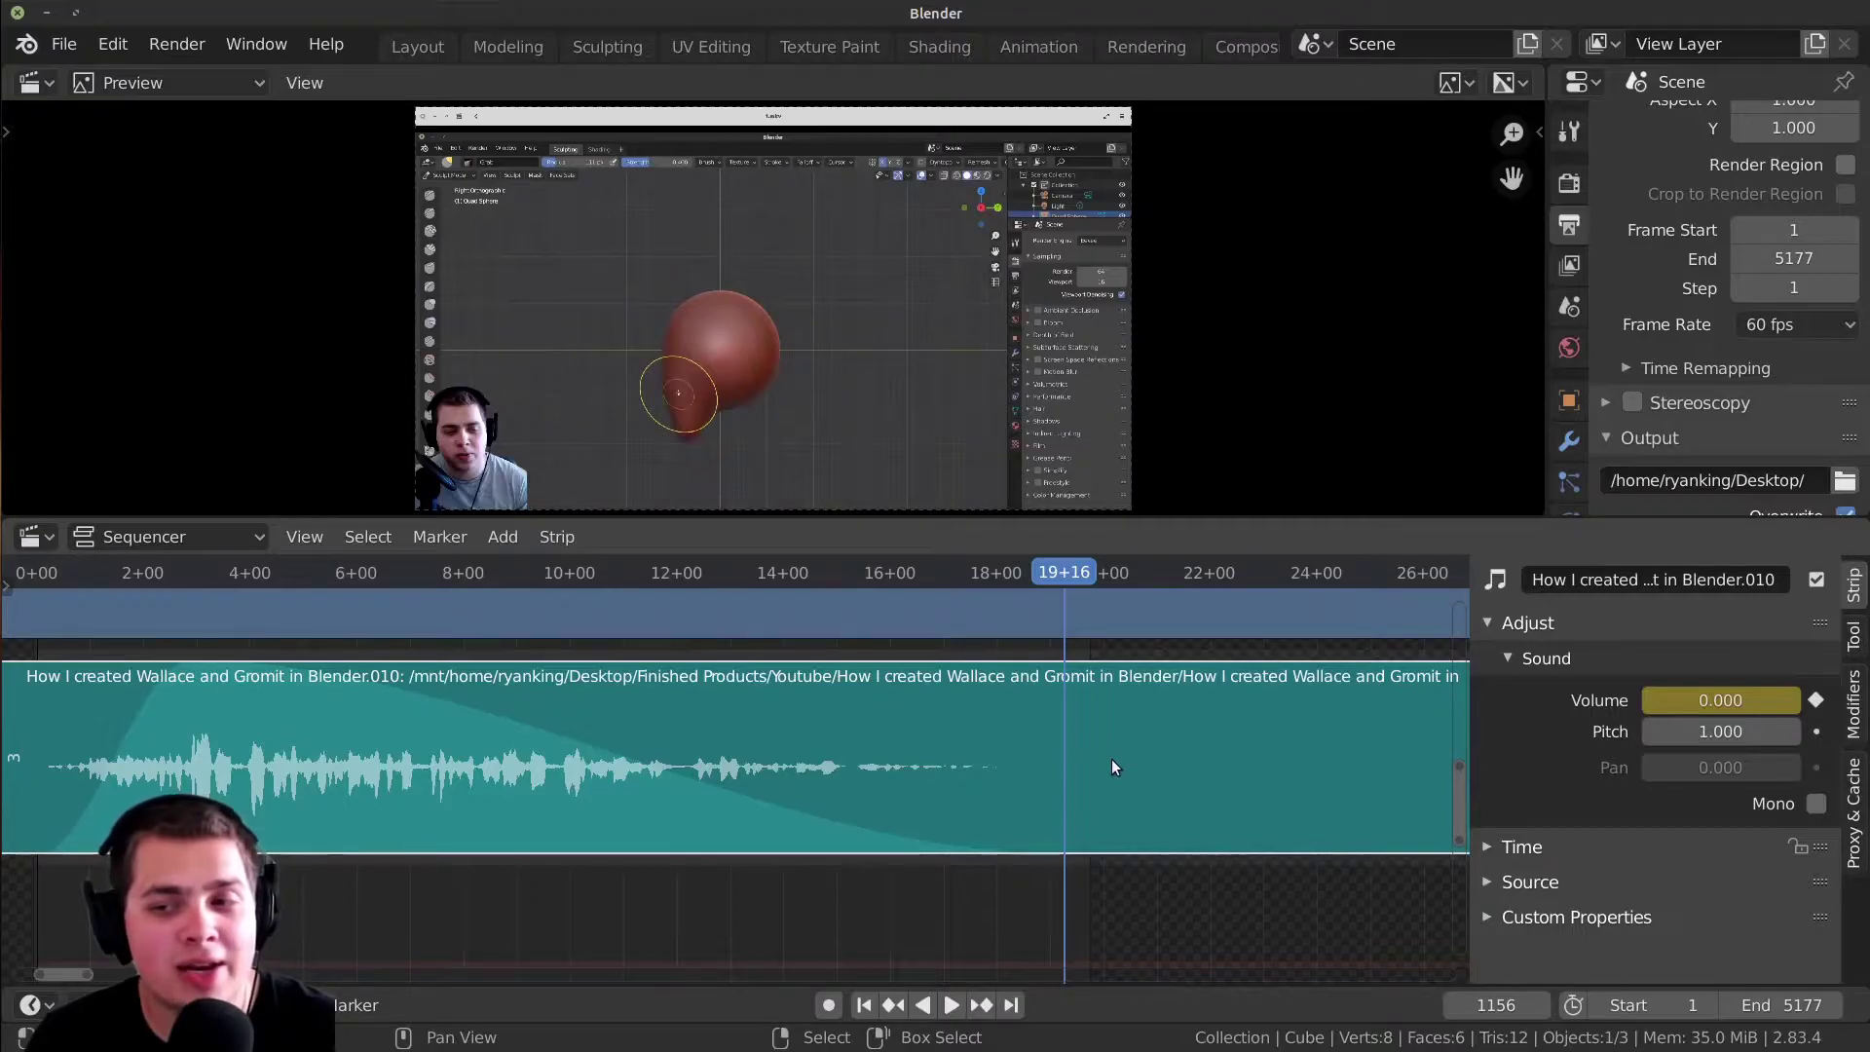
middle_drag(1101, 760, 1098, 770)
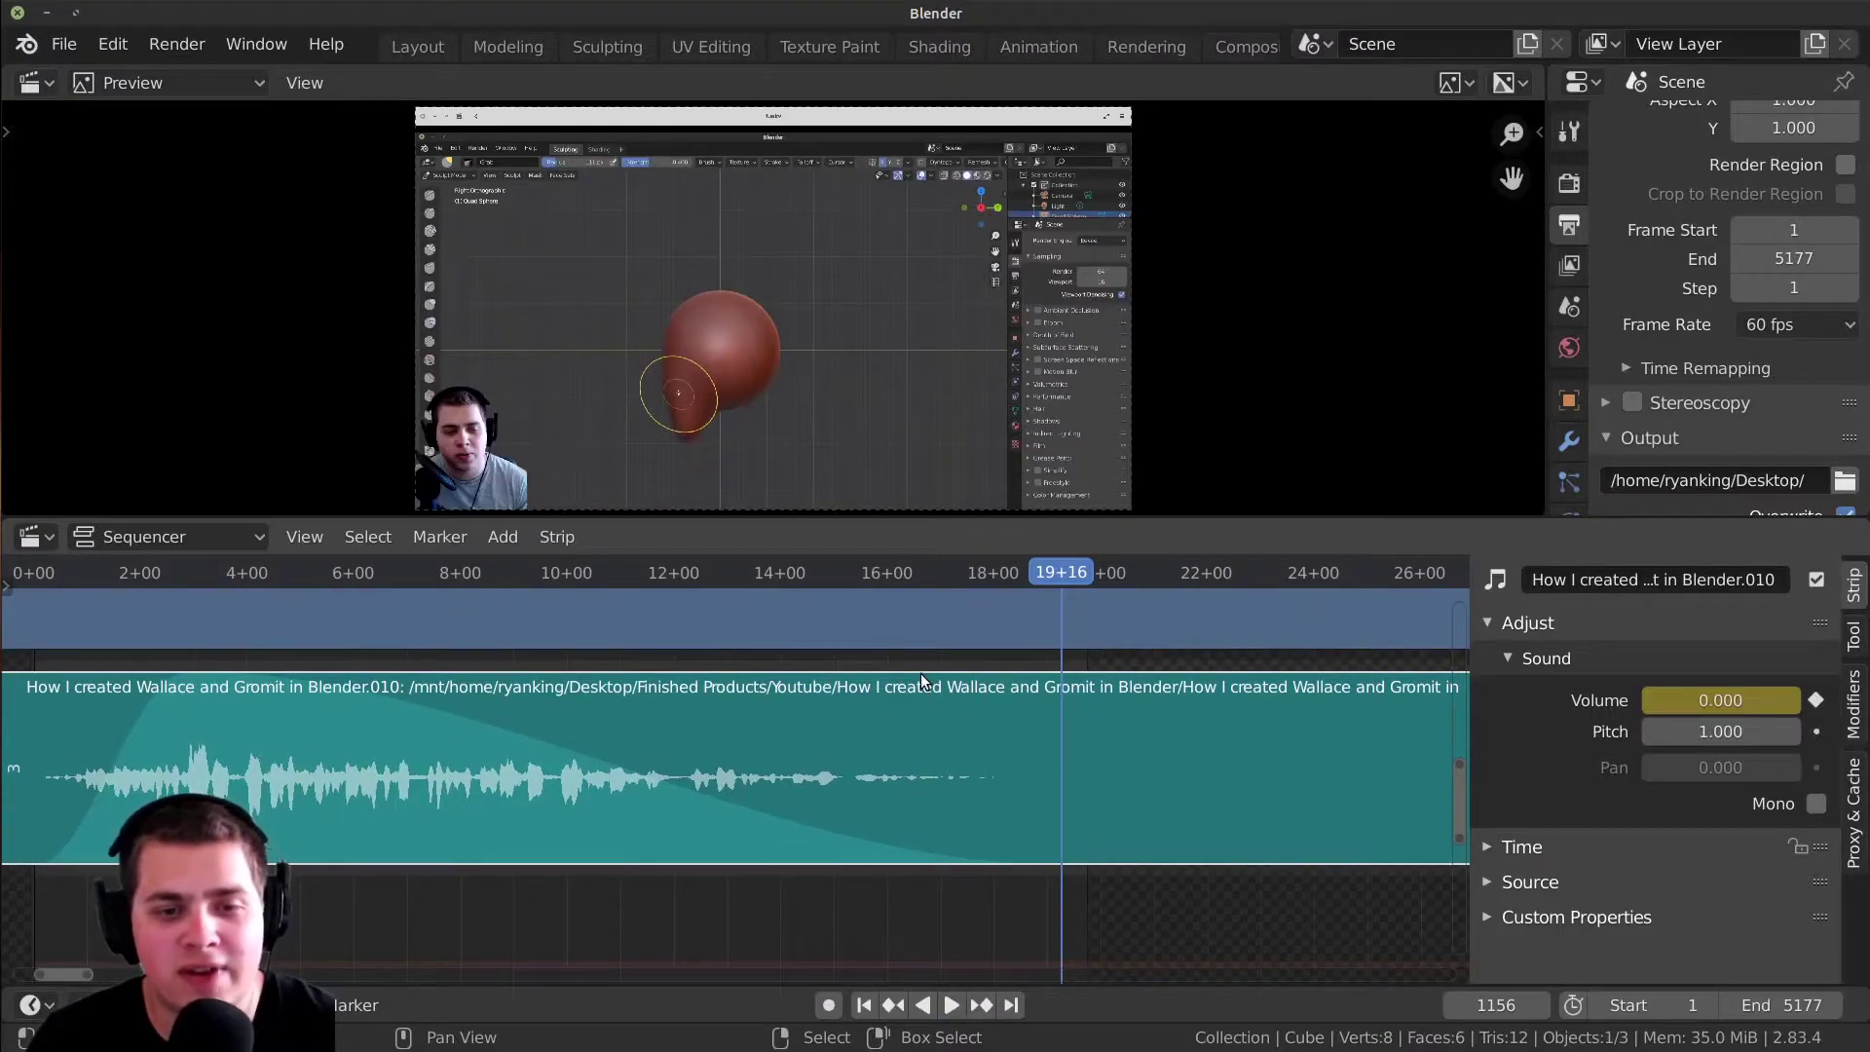
middle_drag(913, 686, 931, 725)
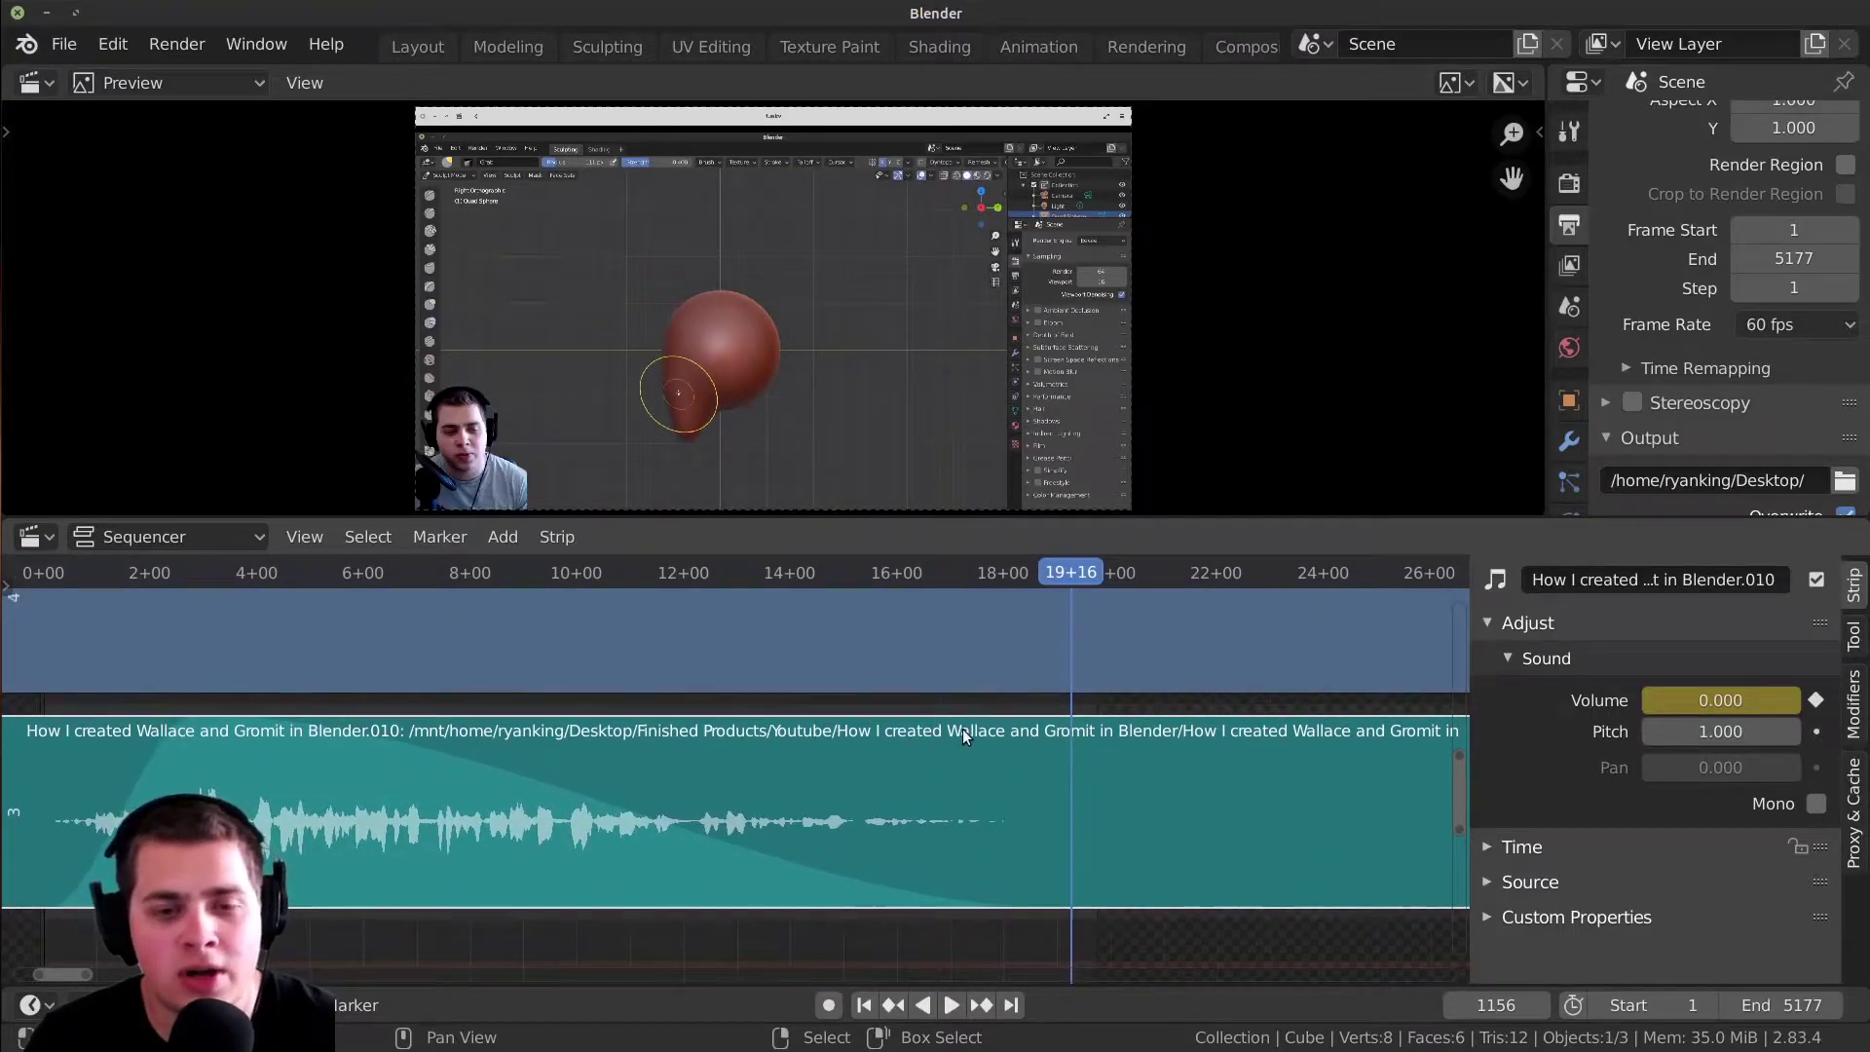
key(Tab)
middle_drag(1047, 838, 1043, 644)
scroll(1064, 715, up, 5)
drag(1100, 717, 1065, 721)
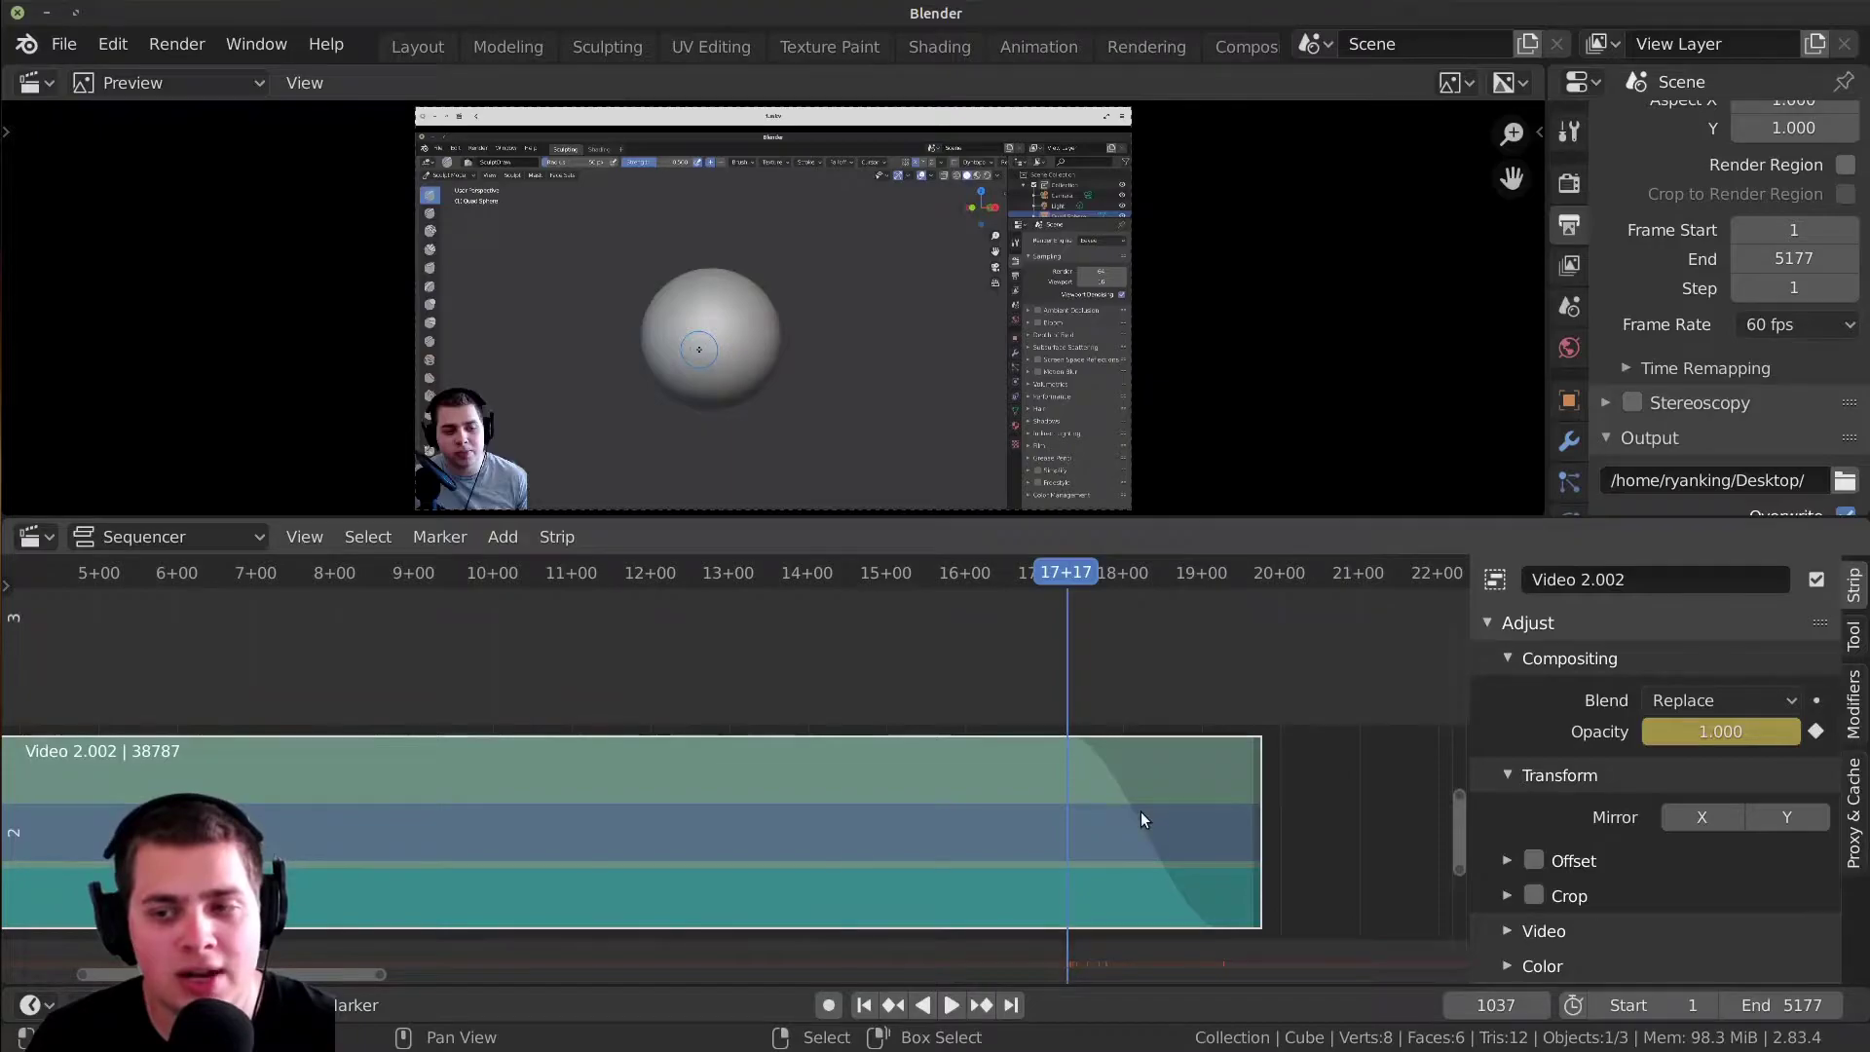
- Enter the Video 2.002 meta strip and keyframe the sound strip's volume at 1.000 on 17+17
key(Tab)
scroll(1071, 764, up, 1)
middle_drag(1071, 787, 1064, 982)
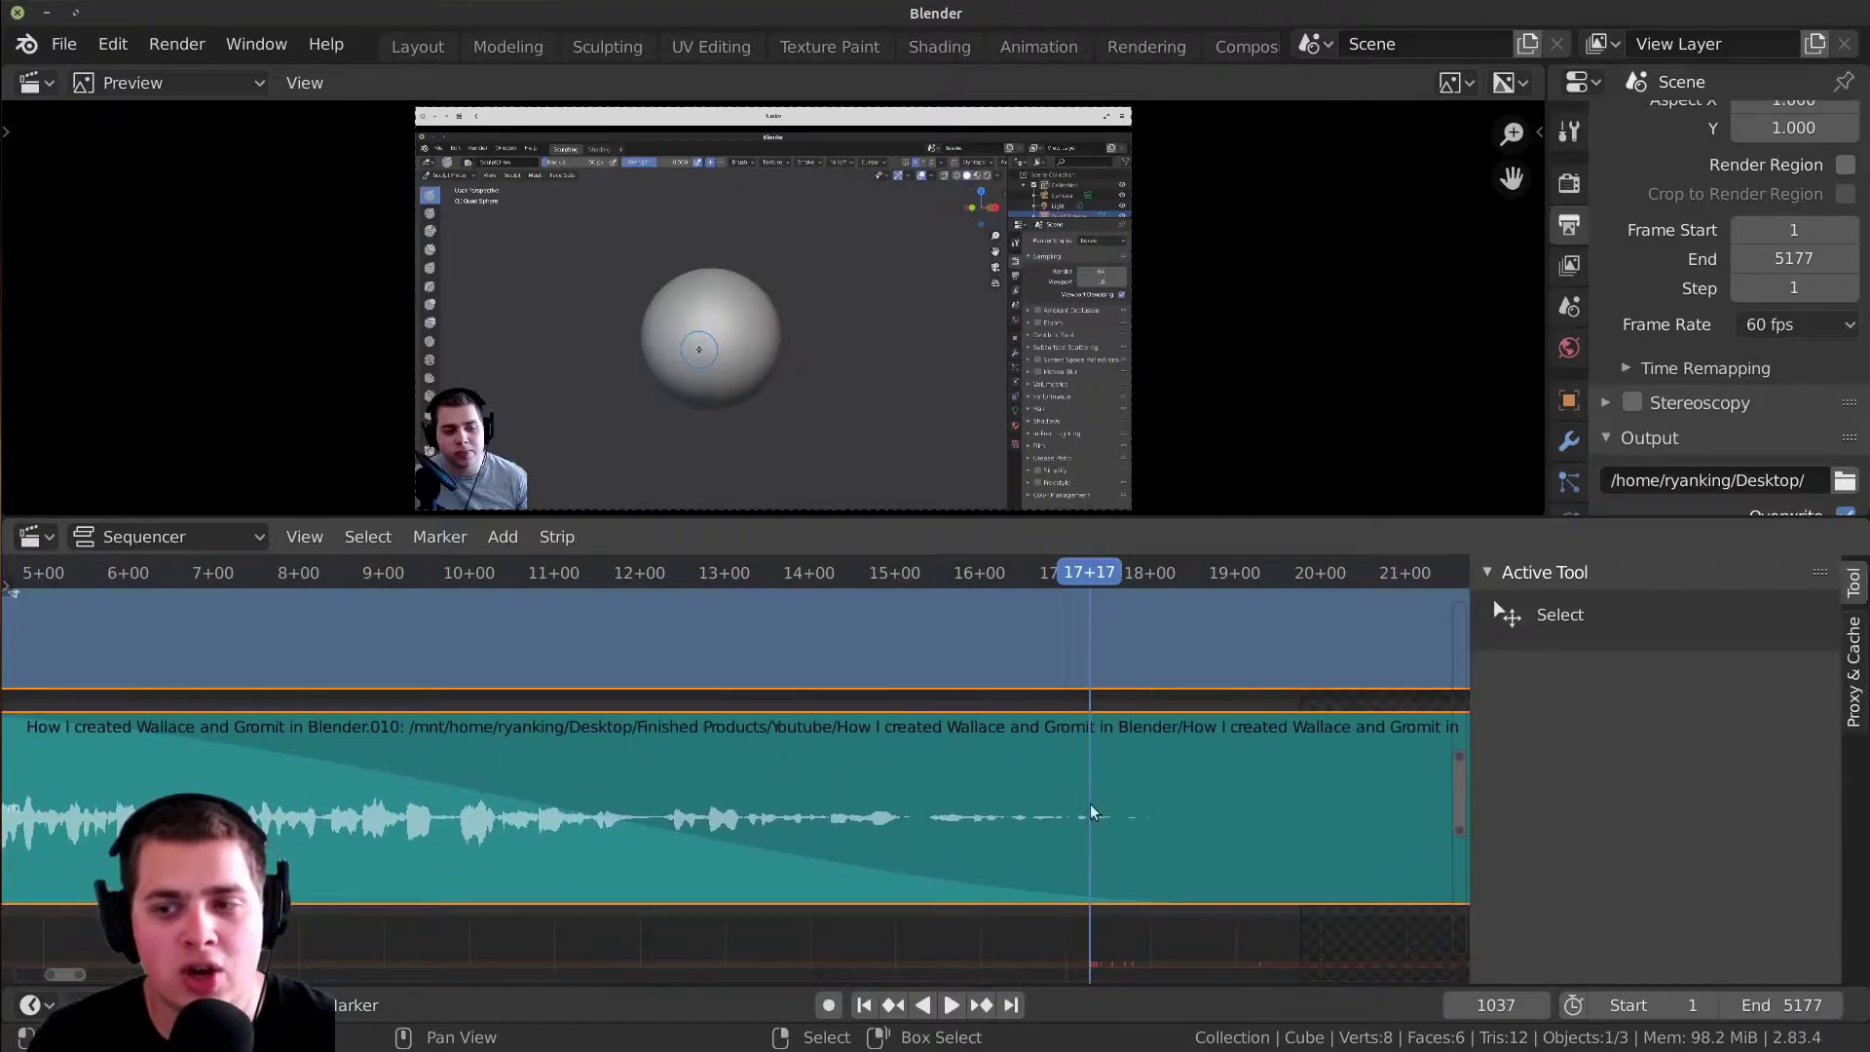
click(1122, 803)
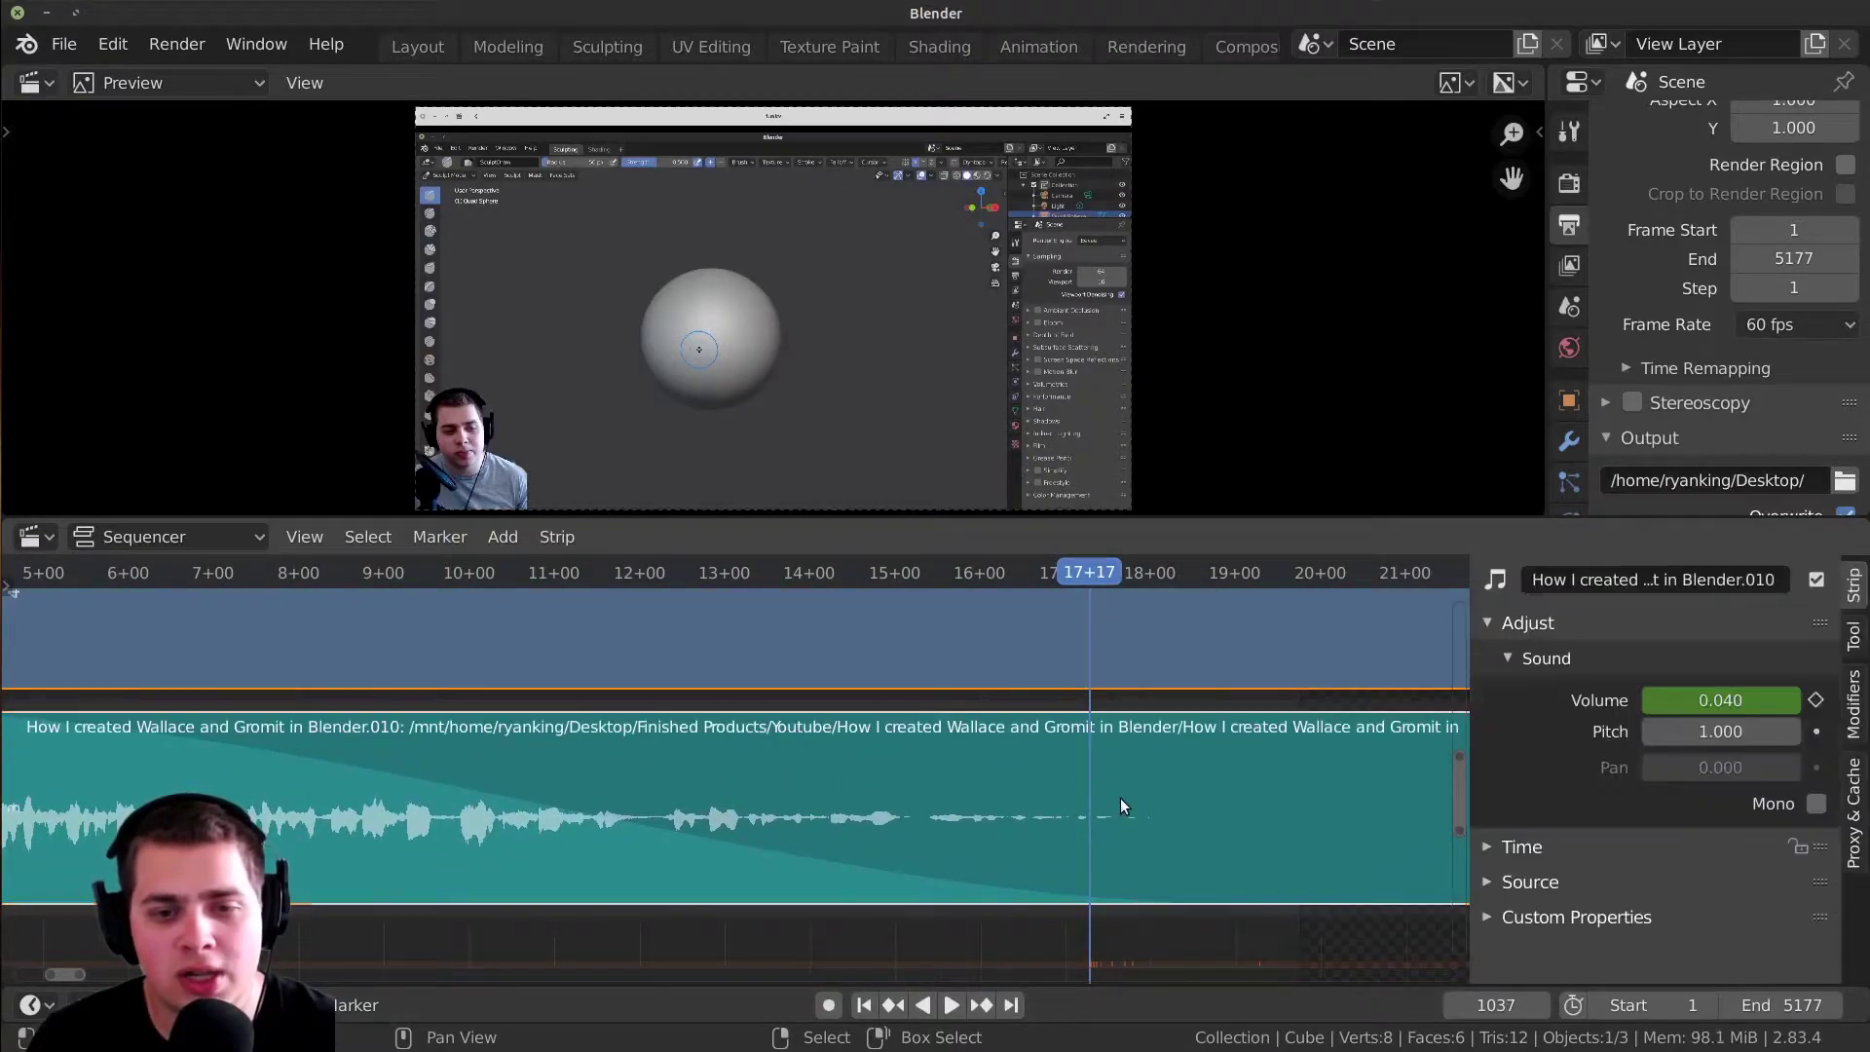
click(1719, 700)
text(1)
key(Return)
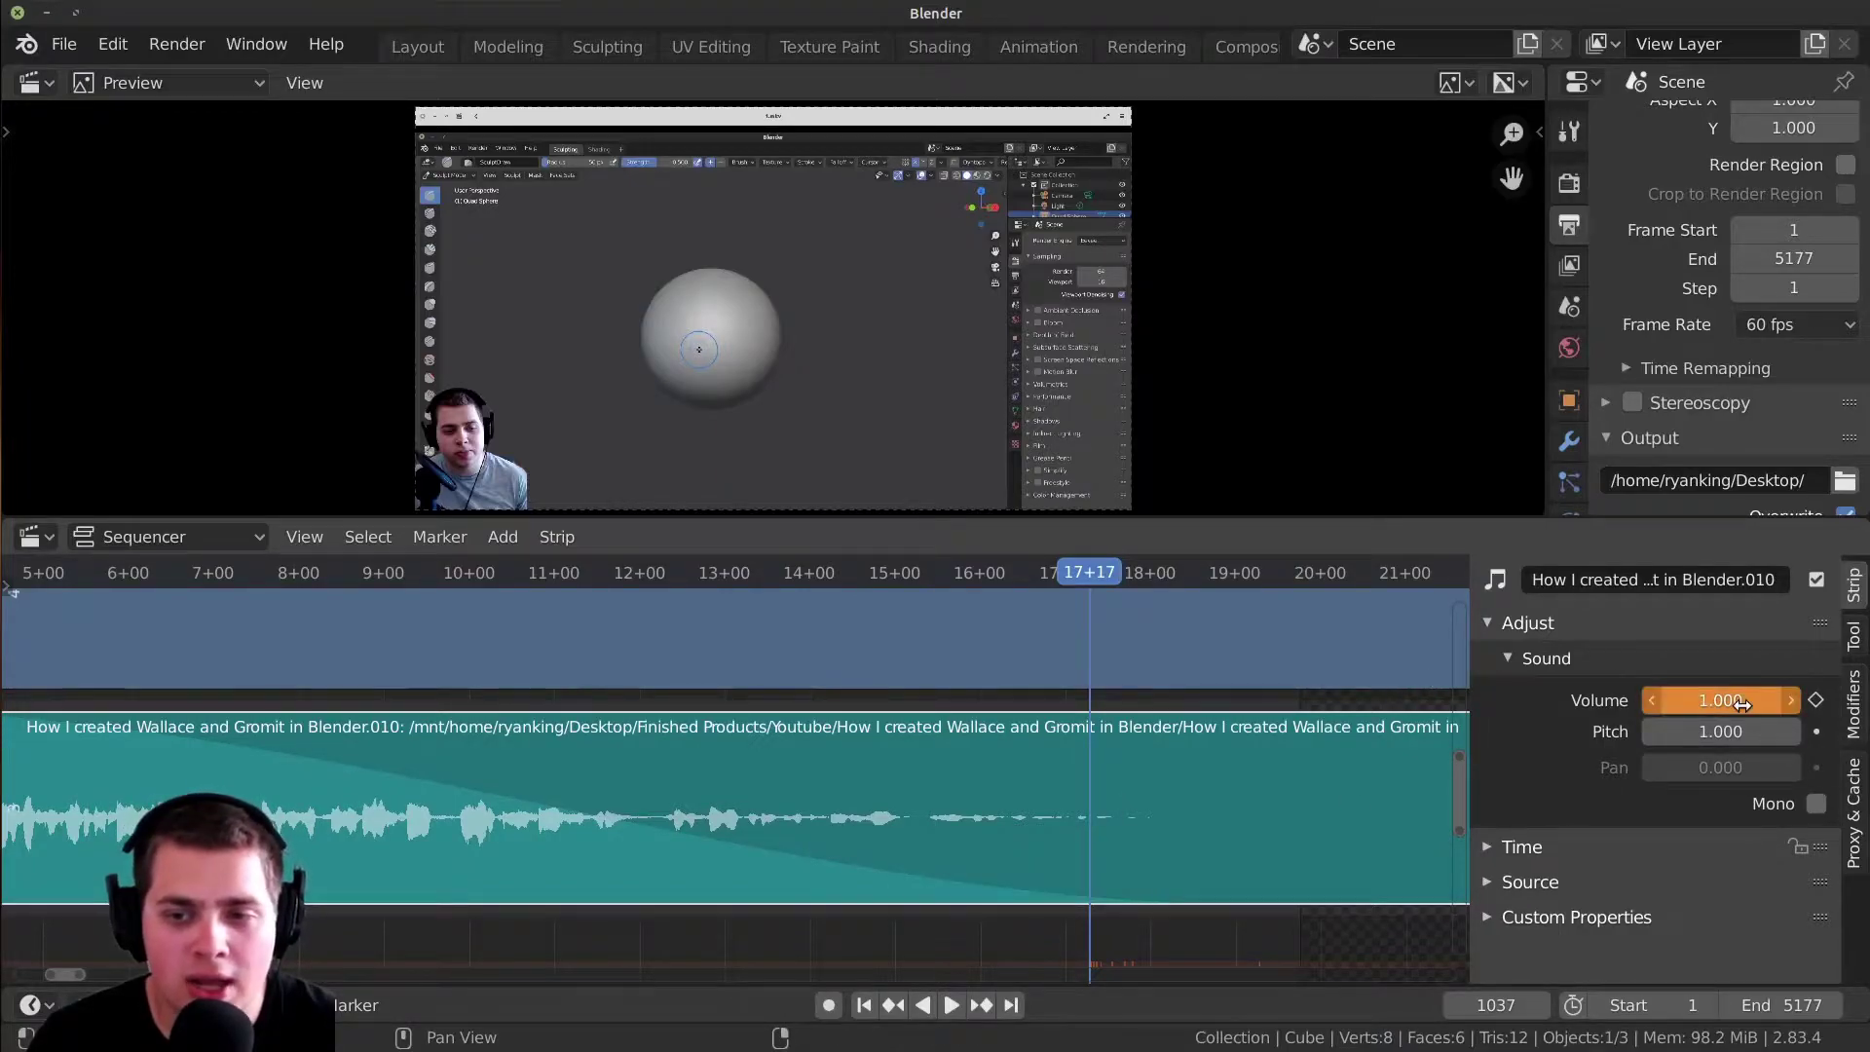
key(i)
scroll(1128, 776, down, 1)
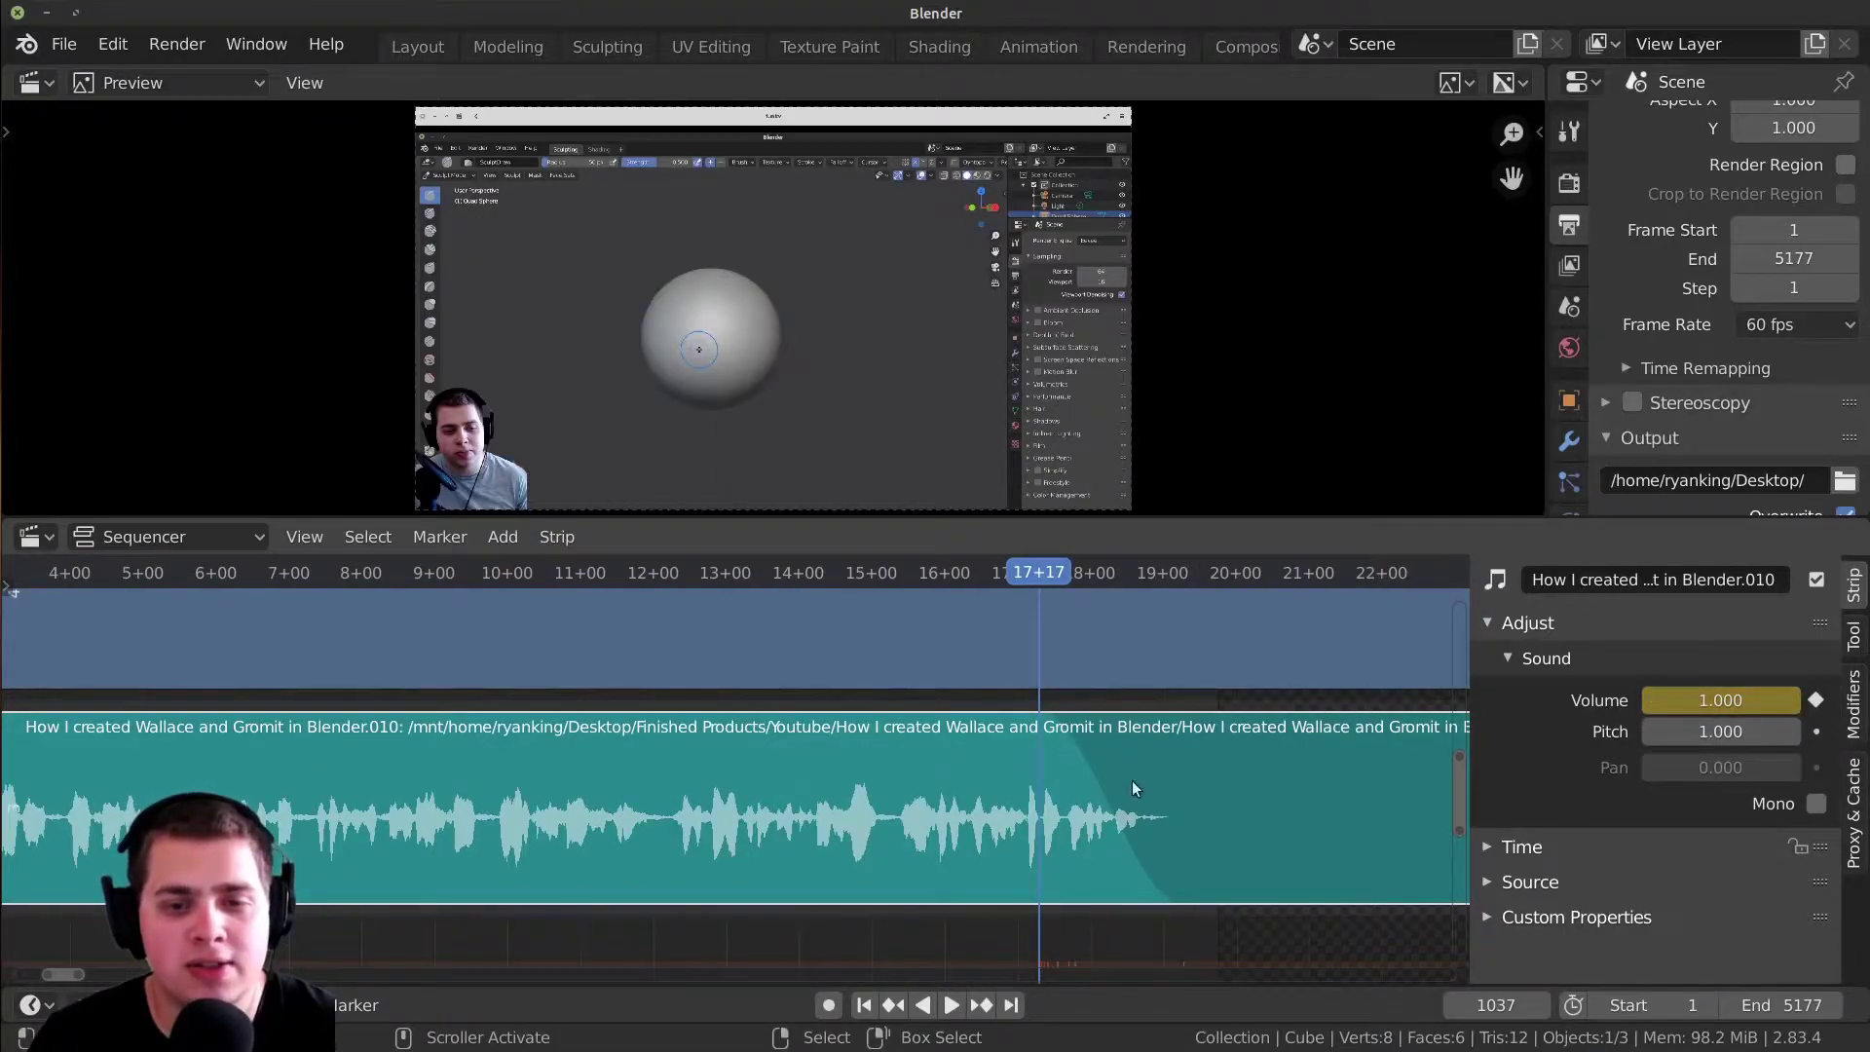
- Return to the main timeline and play back the end of Video 2.002 to review its picture and sound fade-out
middle_drag(1013, 830, 865, 710)
key(Tab)
click(969, 810)
scroll(954, 816, up, 1)
key(space)
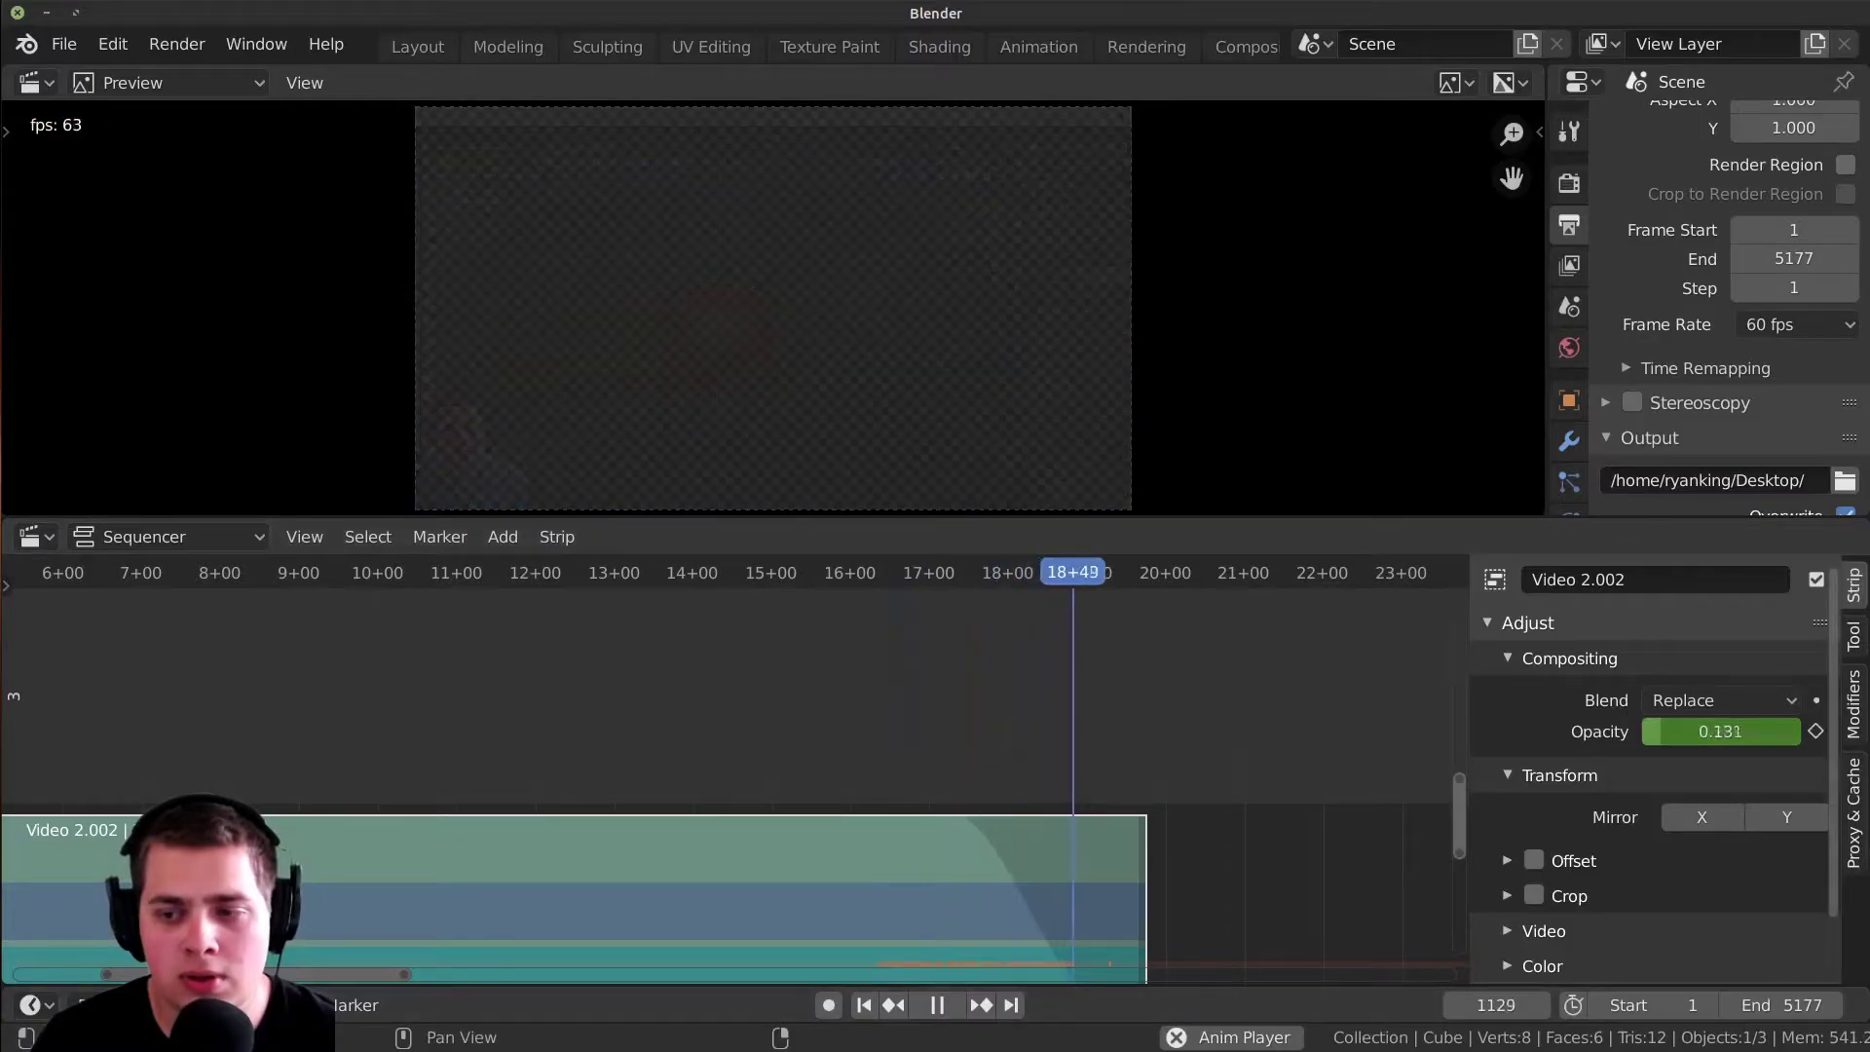
key(space)
middle_drag(1318, 903, 1269, 843)
click(1071, 825)
click(1000, 867)
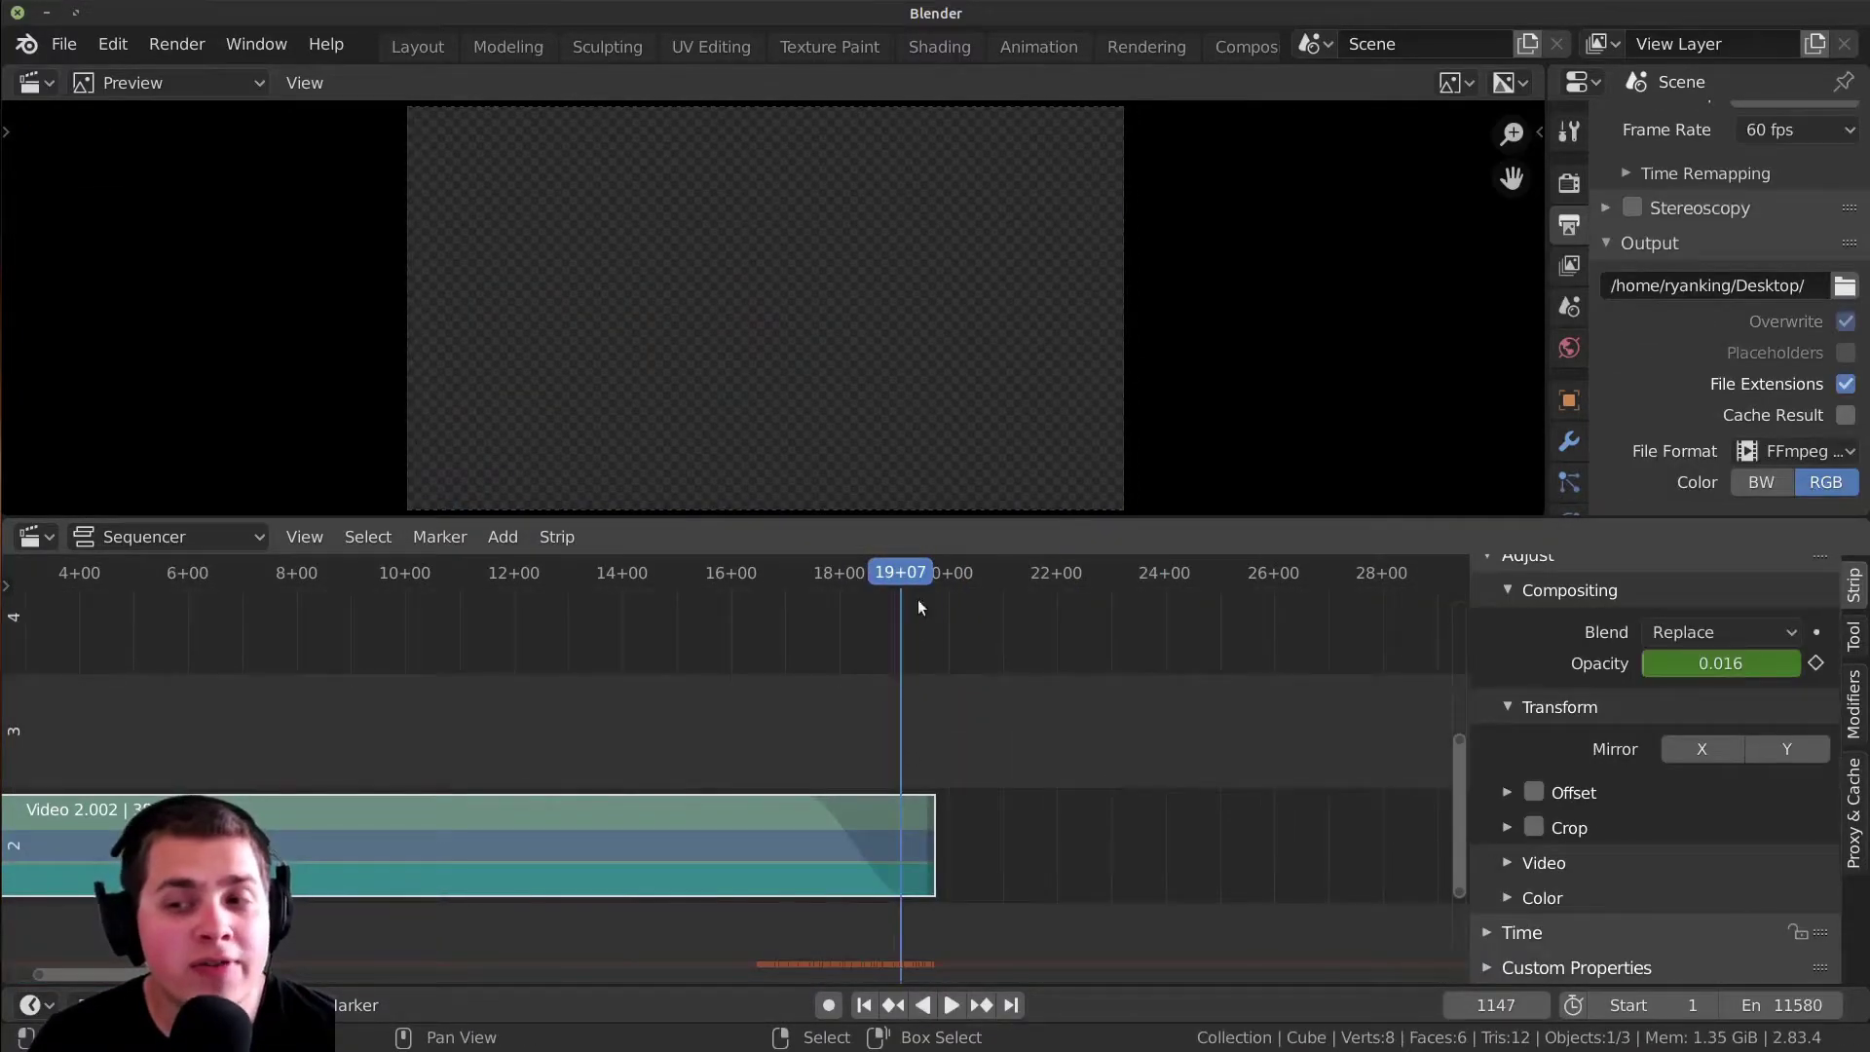
scroll(708, 434, up, 1)
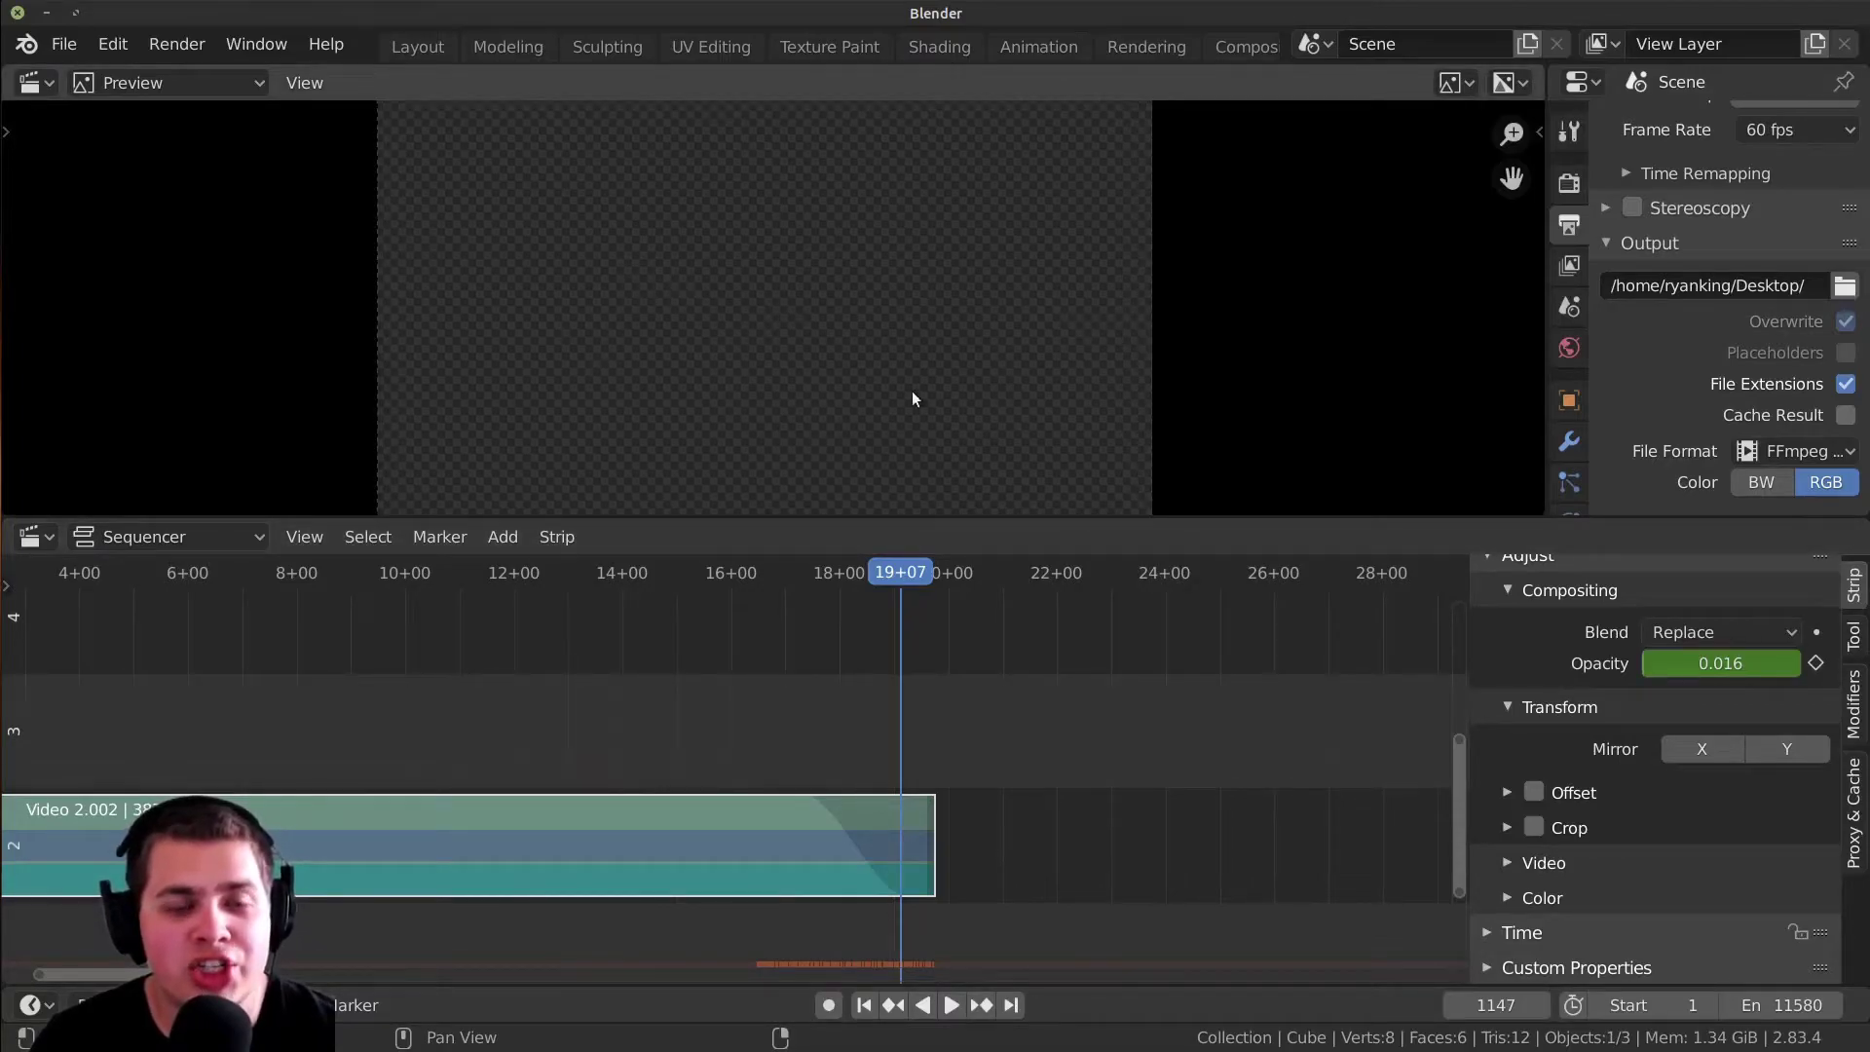
scroll(915, 401, down, 1)
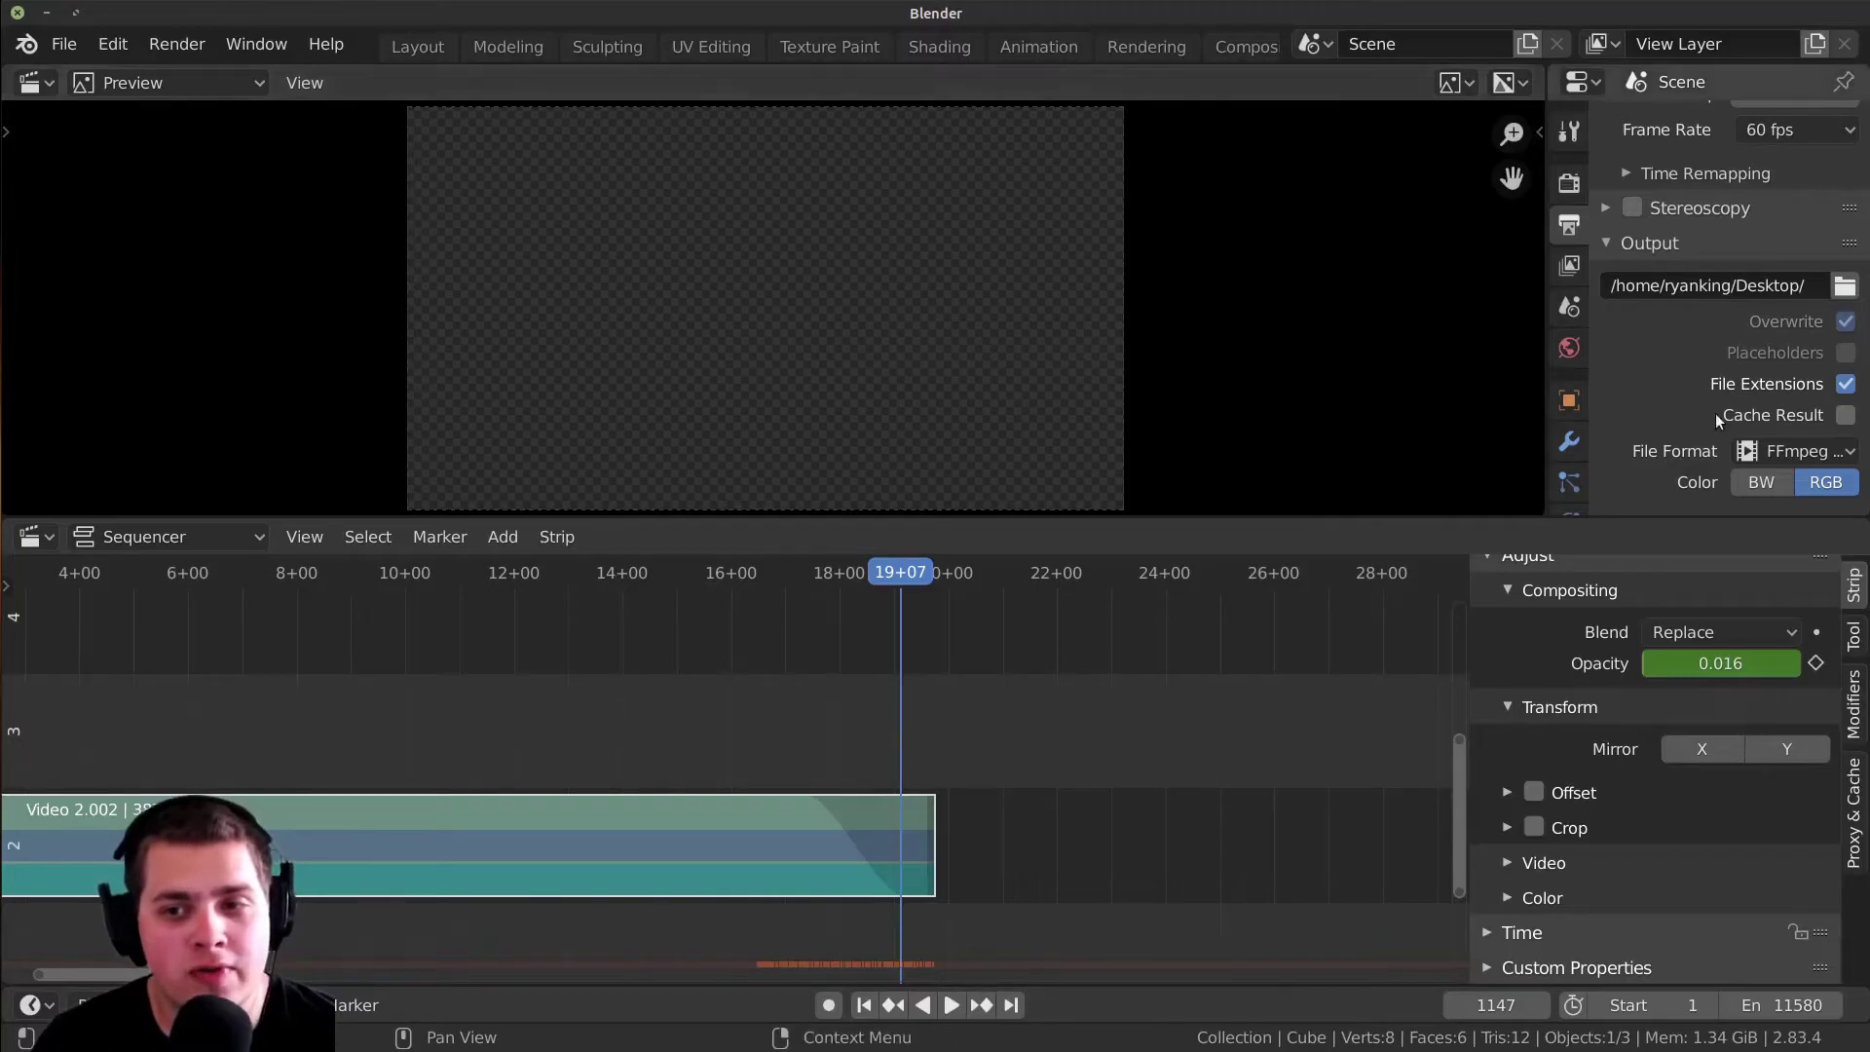
click(1755, 453)
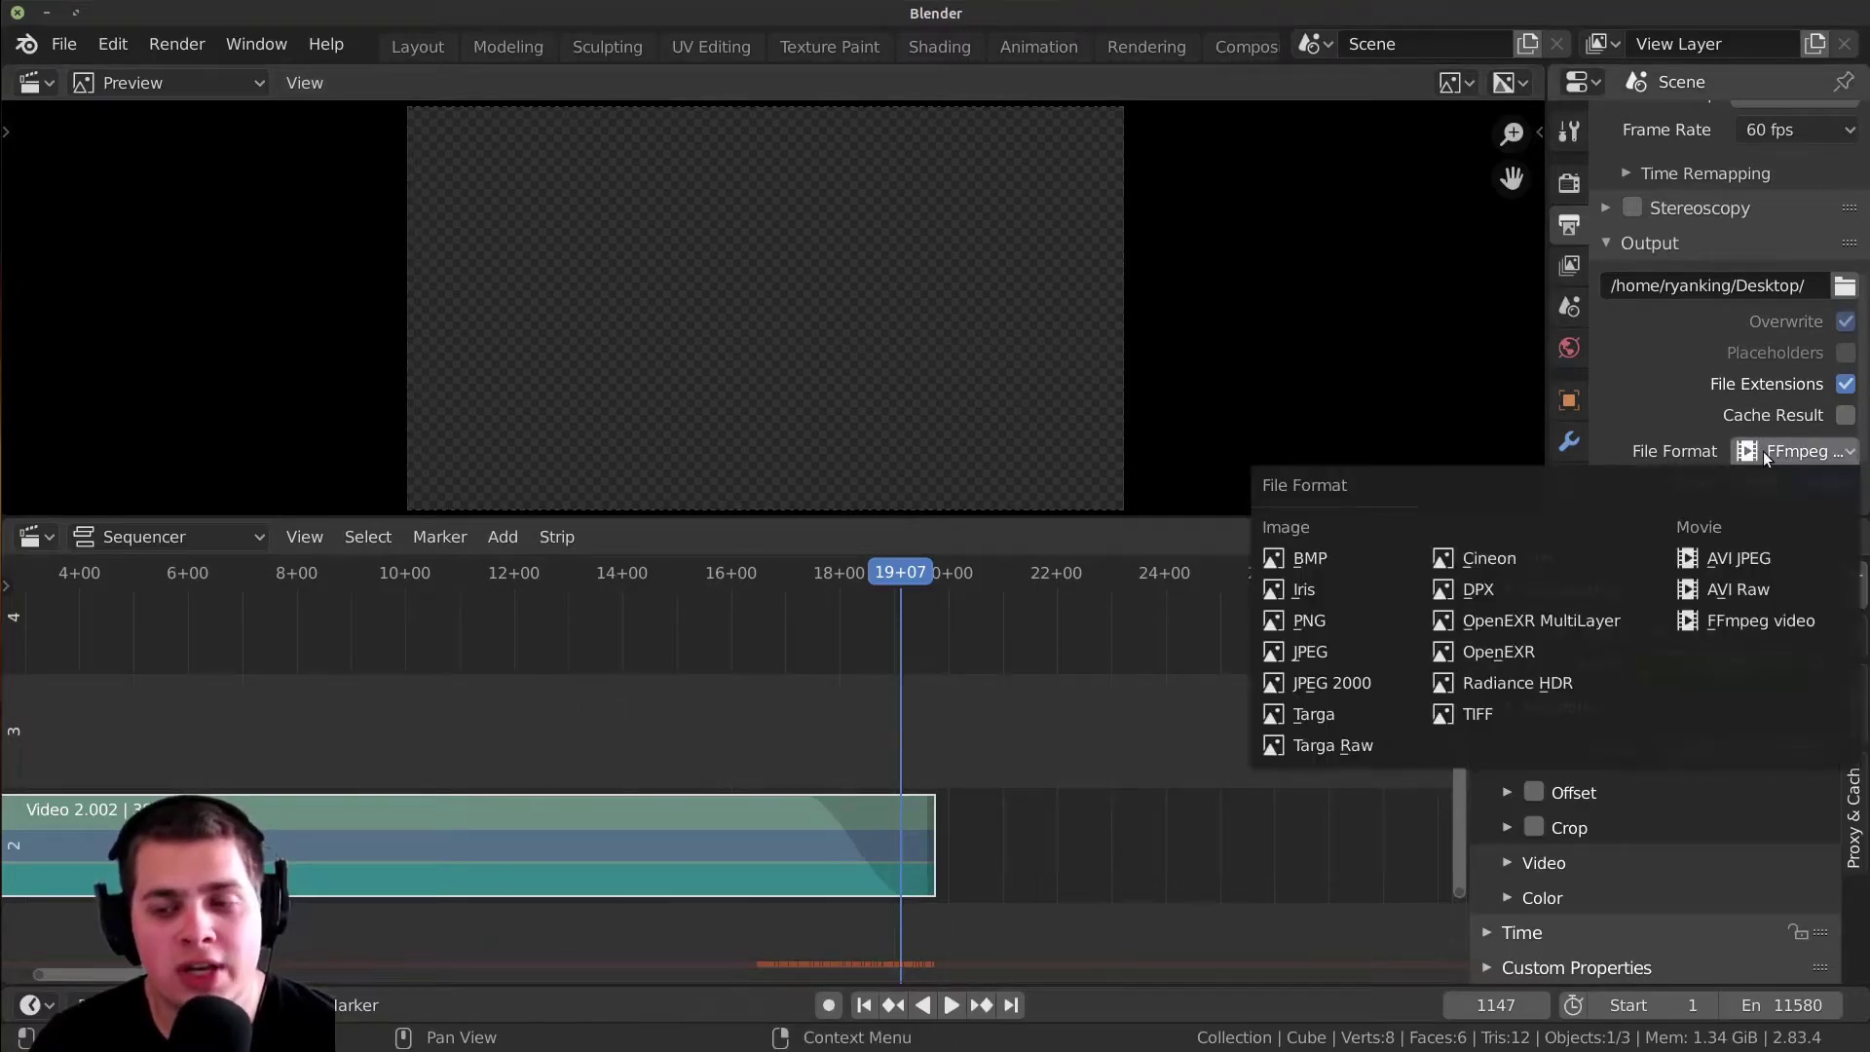
click(1769, 452)
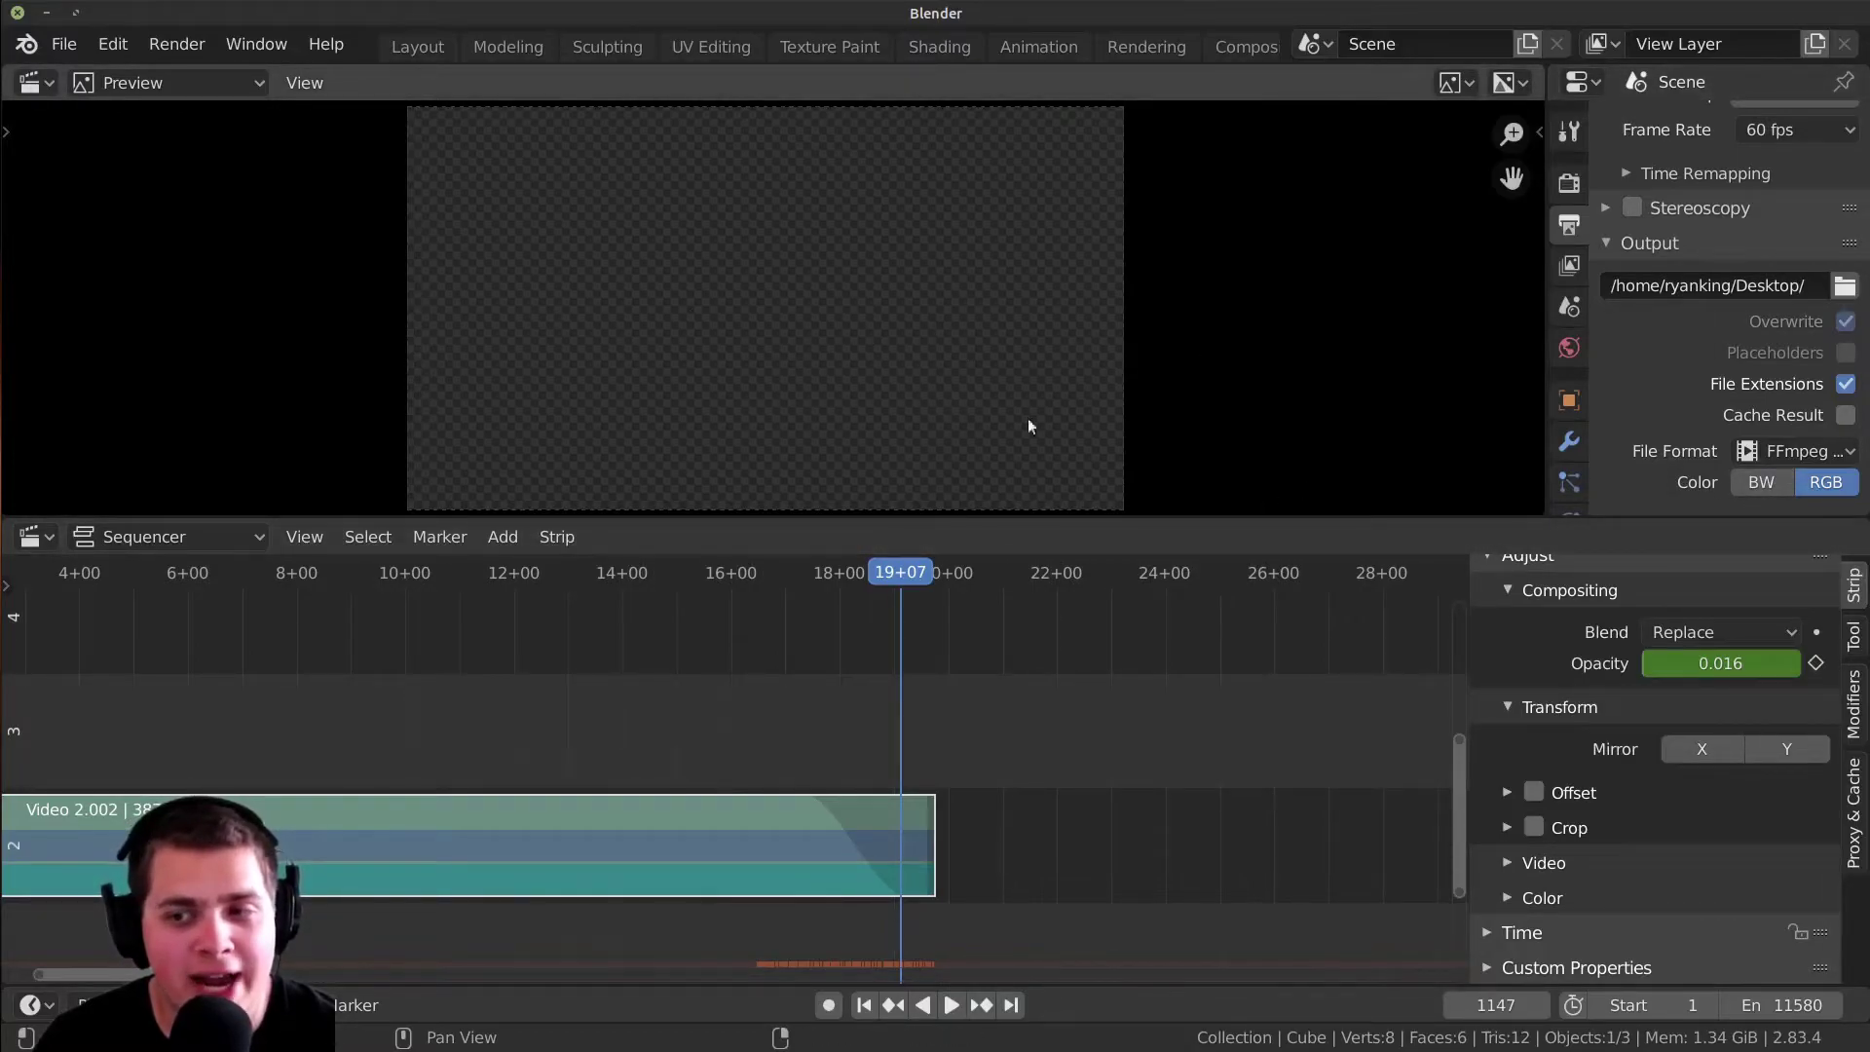
- Add a Color strip on channel 3 at 19+22 and extend its end to frame 1249
drag(838, 720, 914, 725)
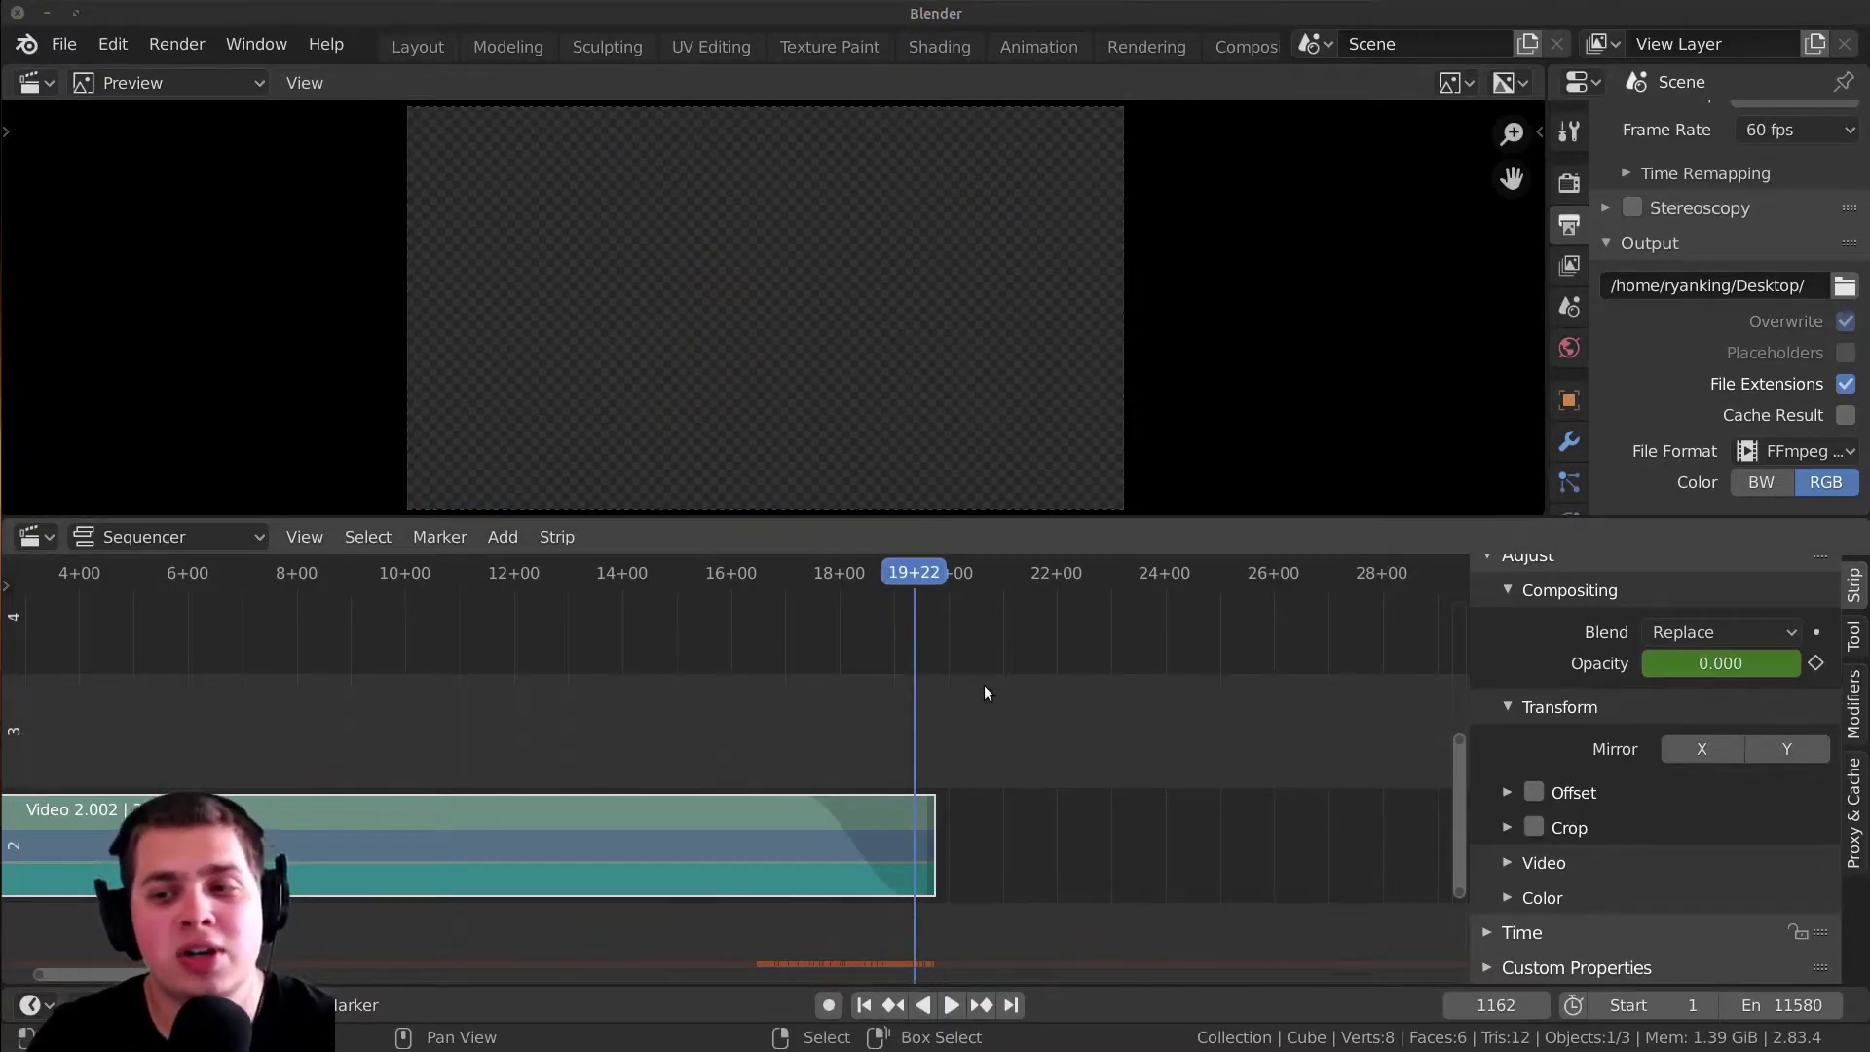
middle_drag(954, 675, 941, 675)
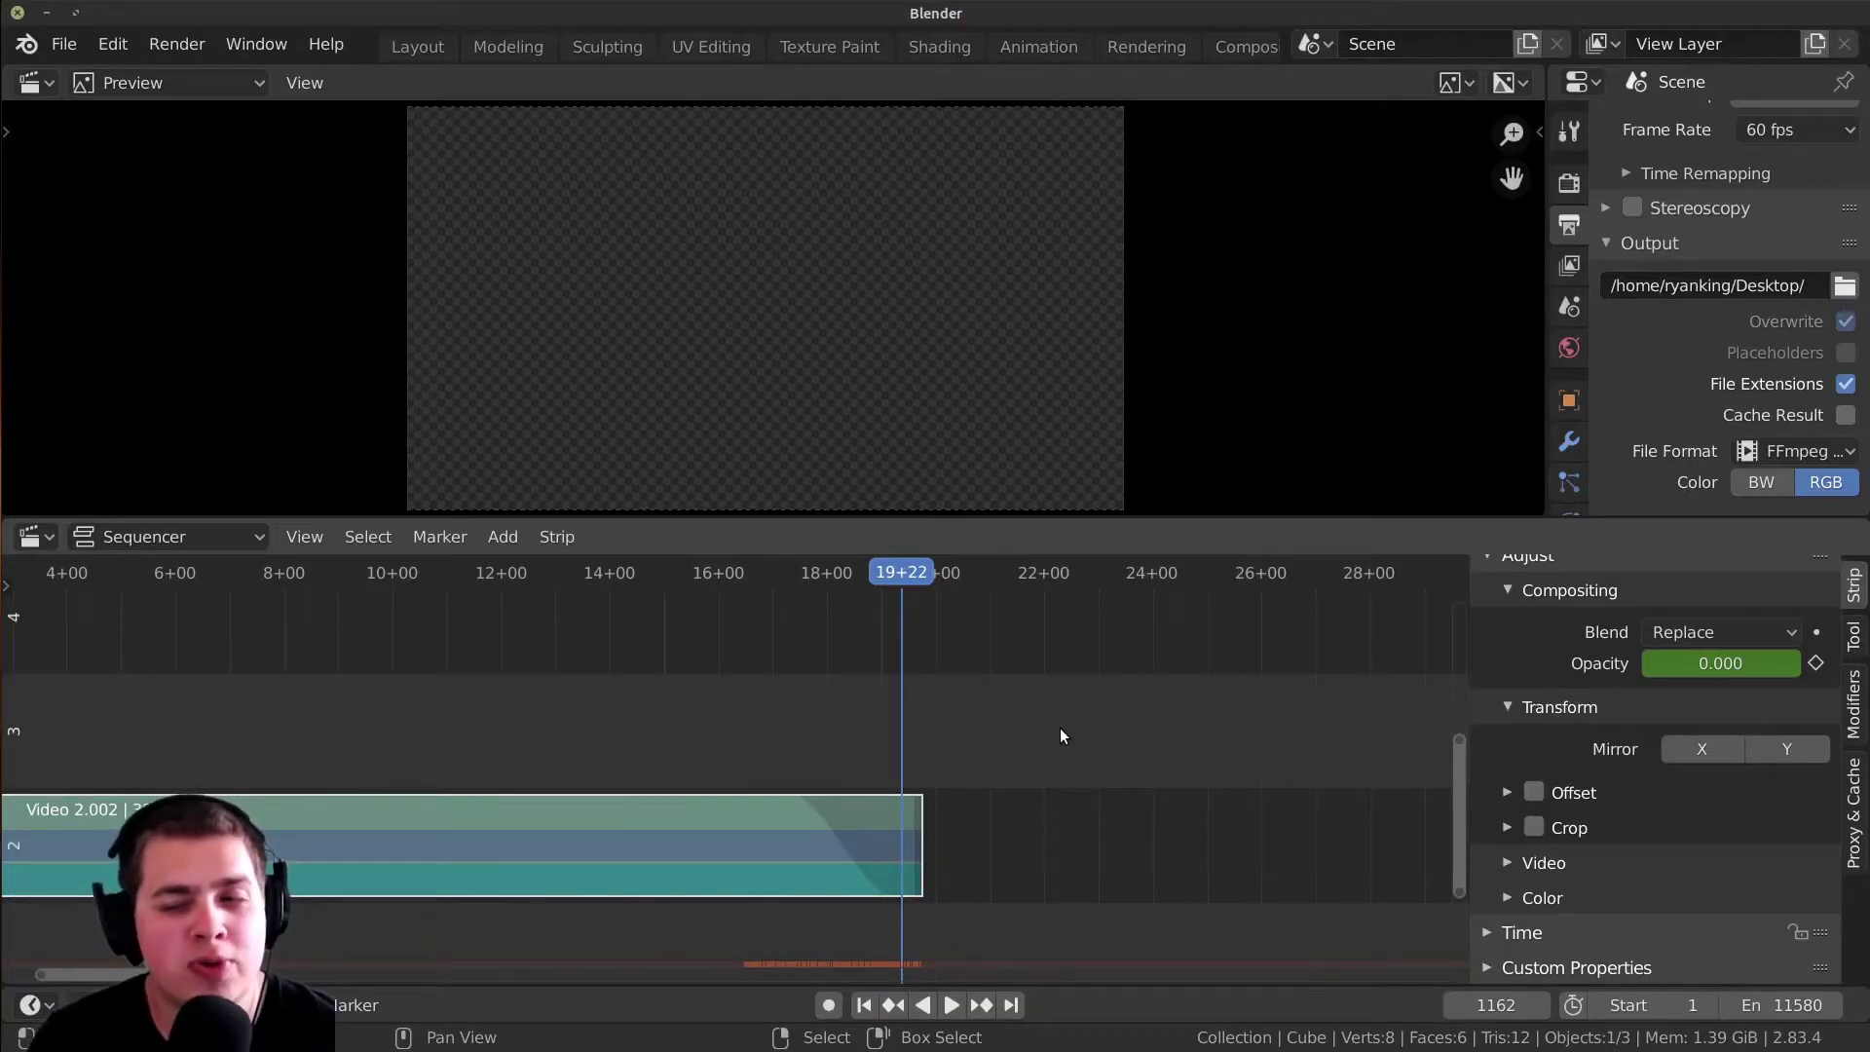
middle_drag(1059, 727, 1064, 730)
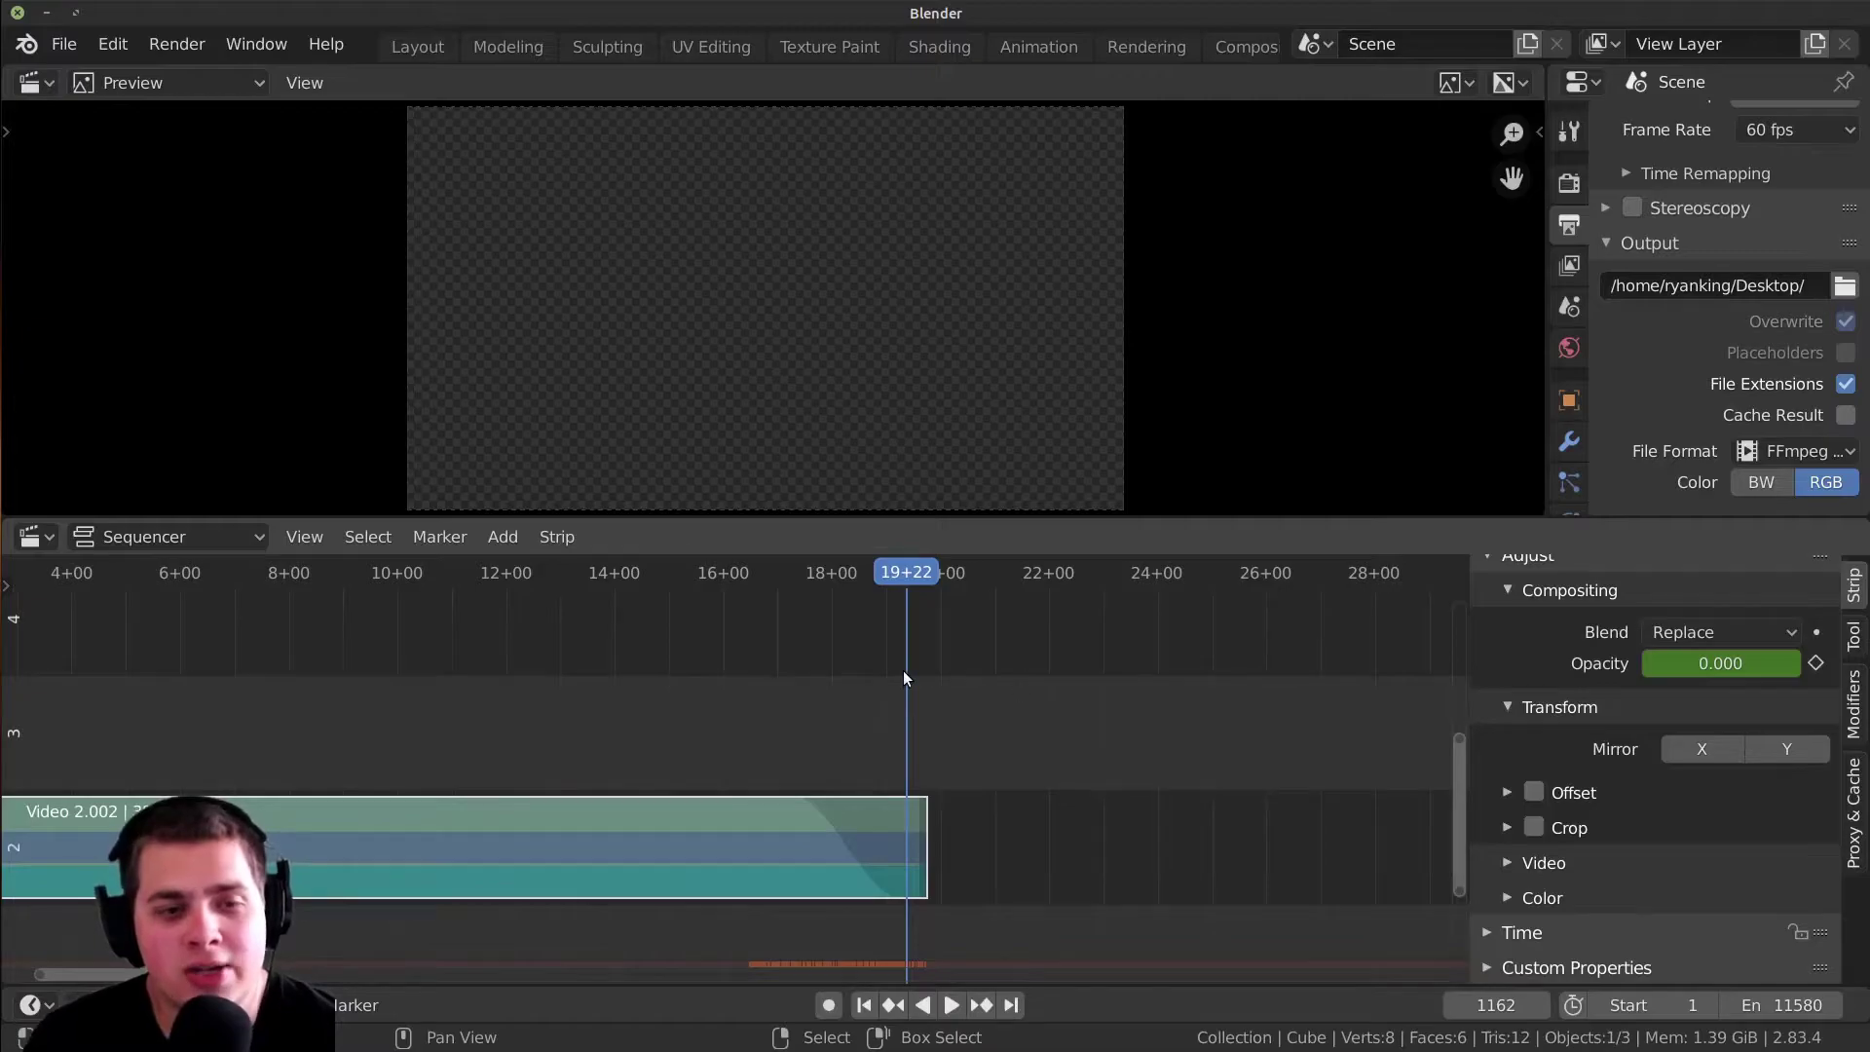
key(shift+a)
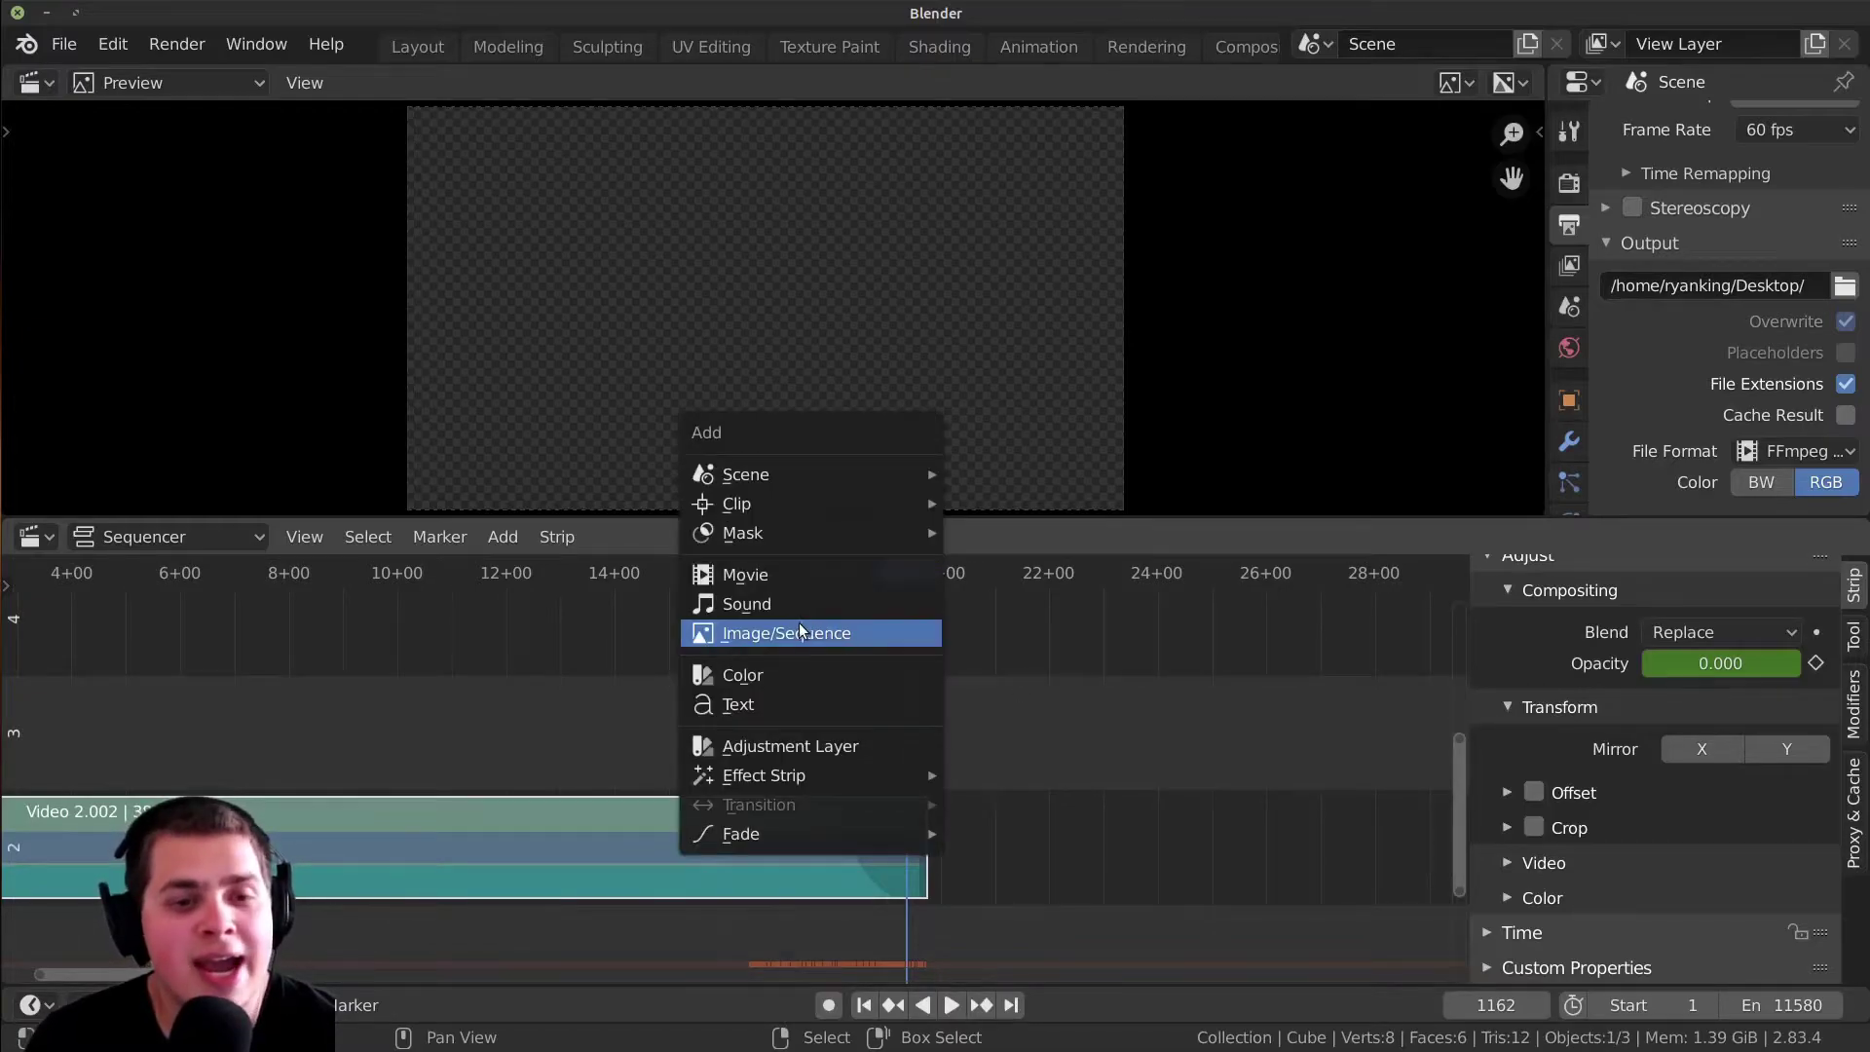
click(750, 676)
scroll(1006, 748, up, 5)
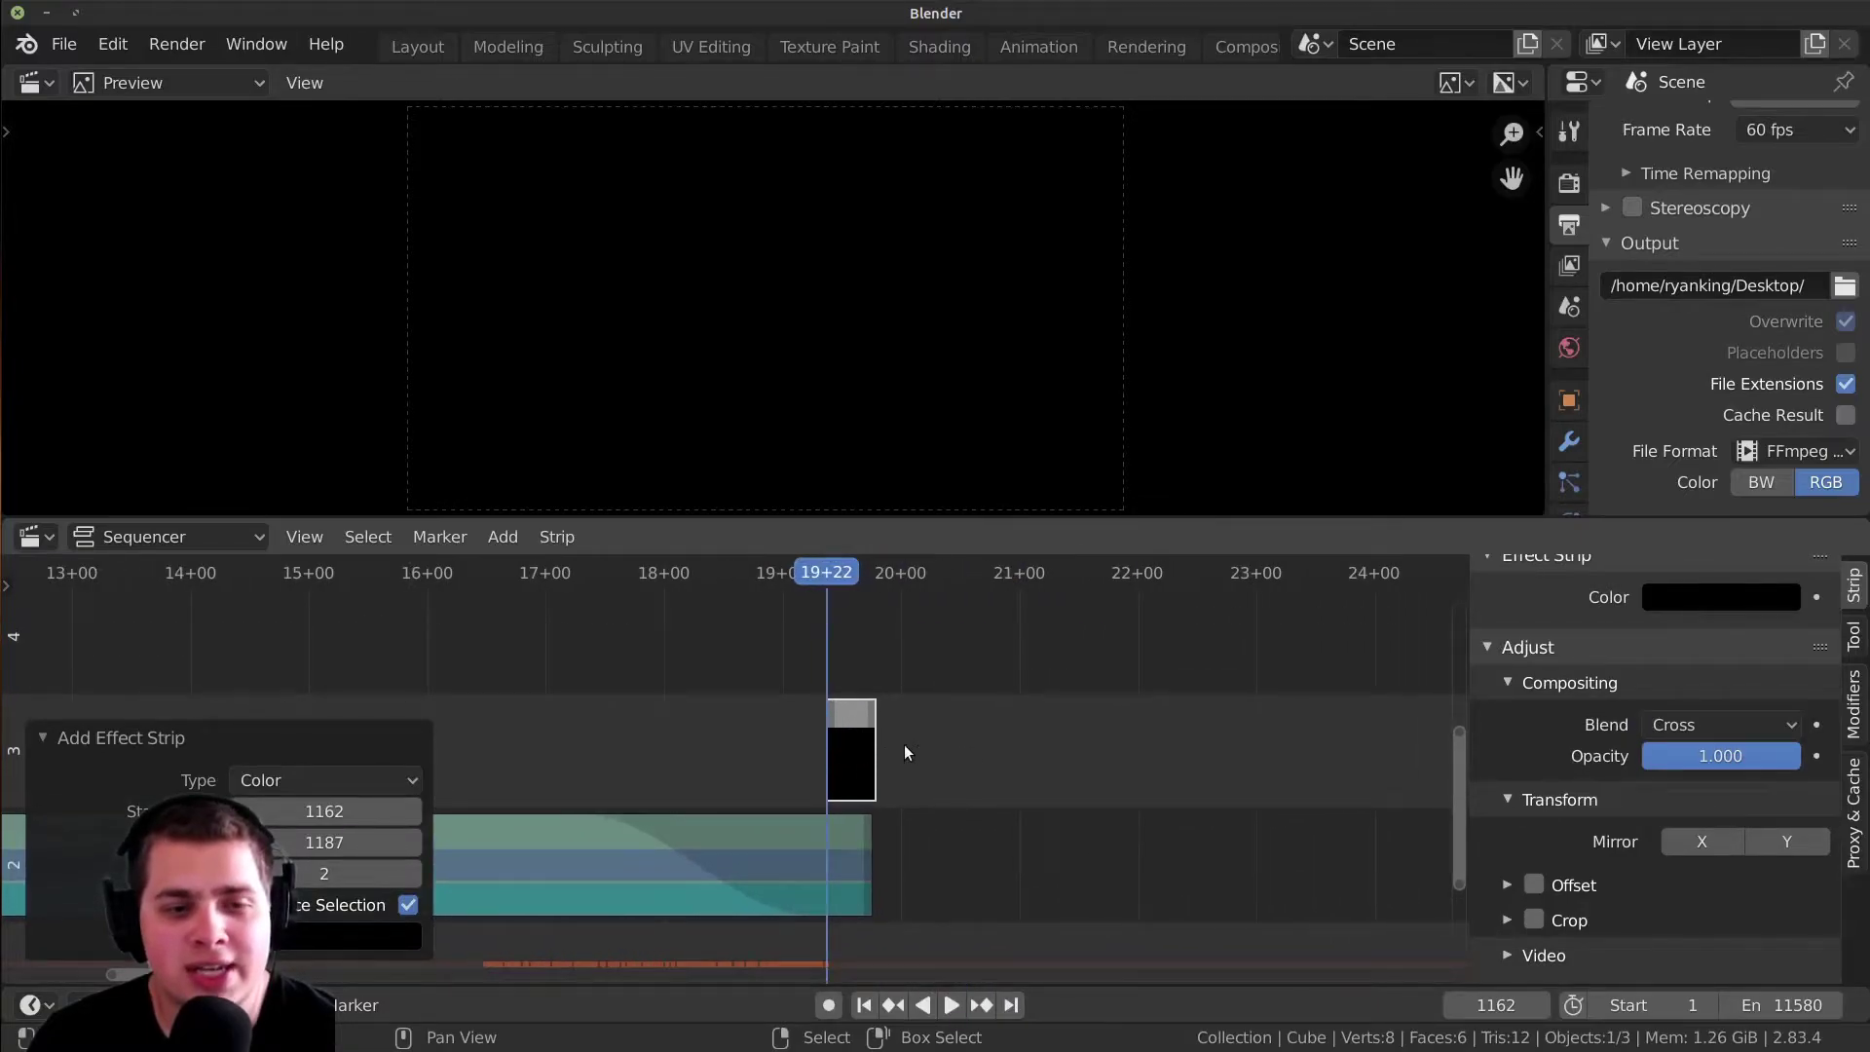
drag(874, 750, 998, 751)
scroll(998, 751, up, 2)
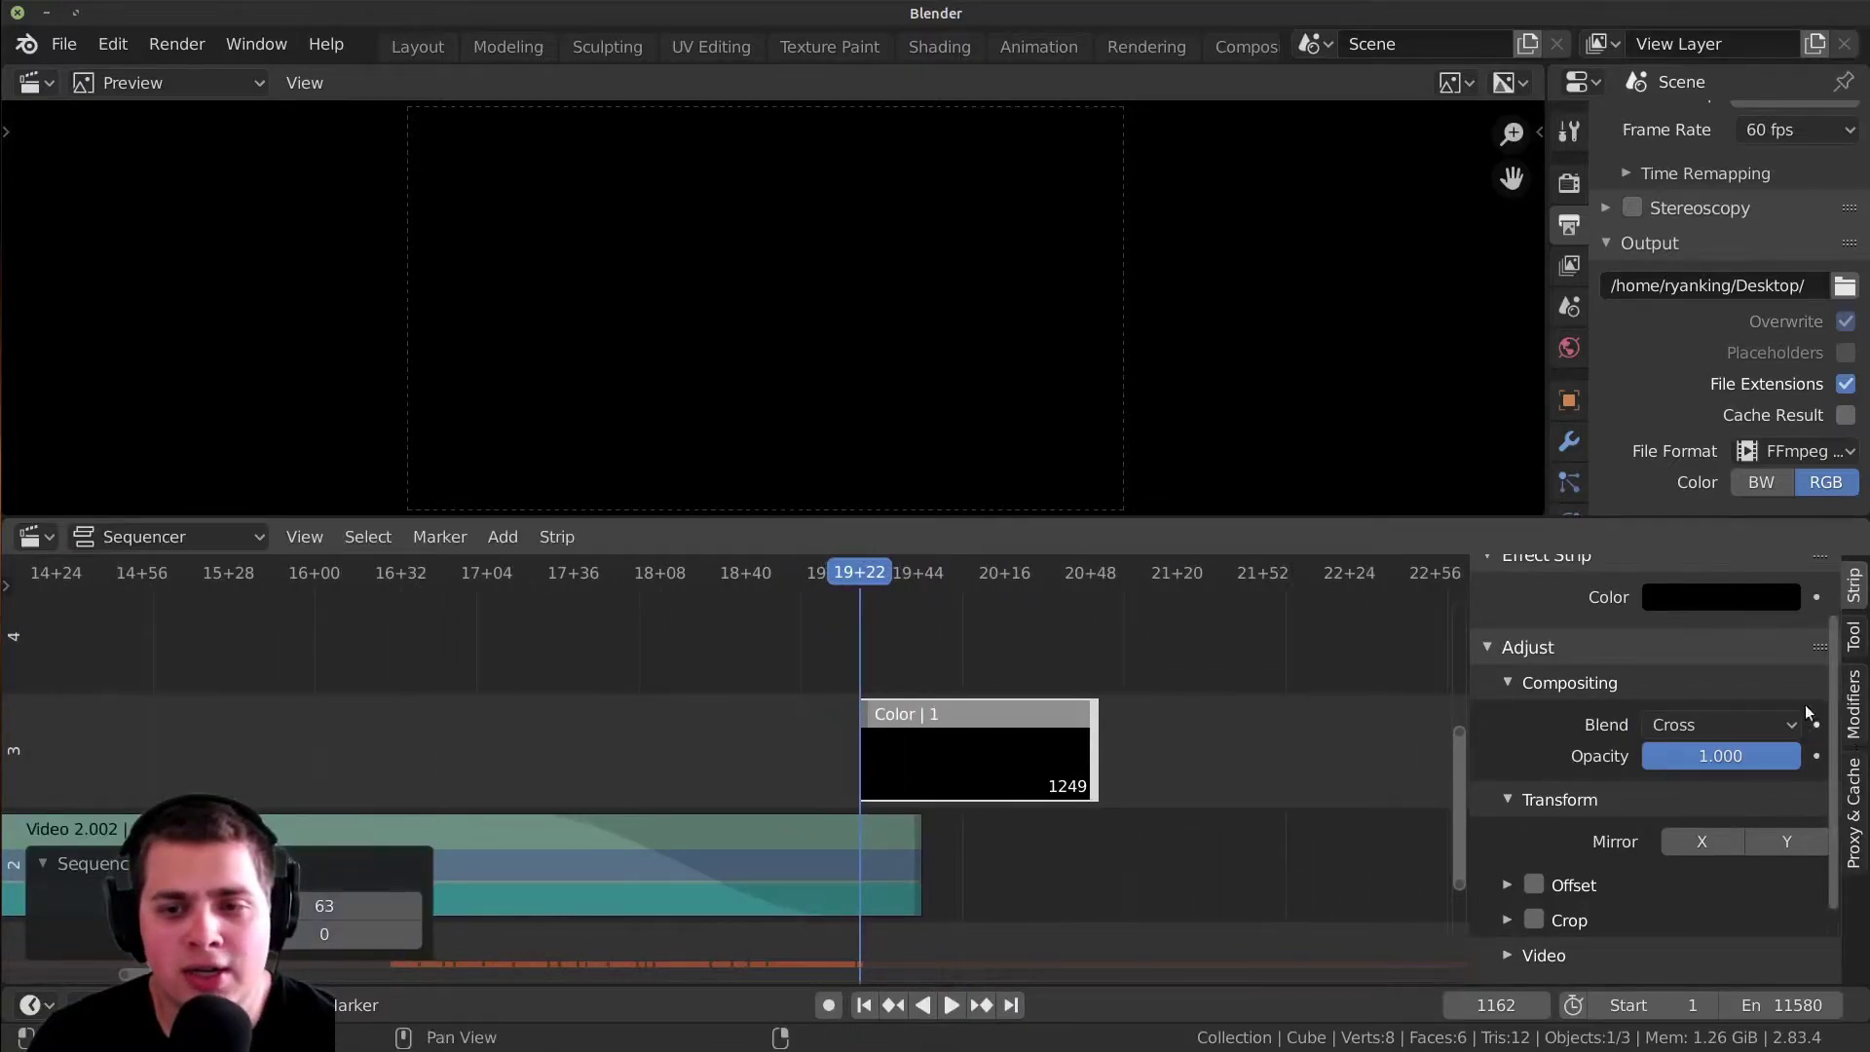
- Try other hues and brightness levels for the Color strip, keeping it black in the end
scroll(1653, 692, up, 2)
click(1672, 665)
drag(1661, 373, 1560, 336)
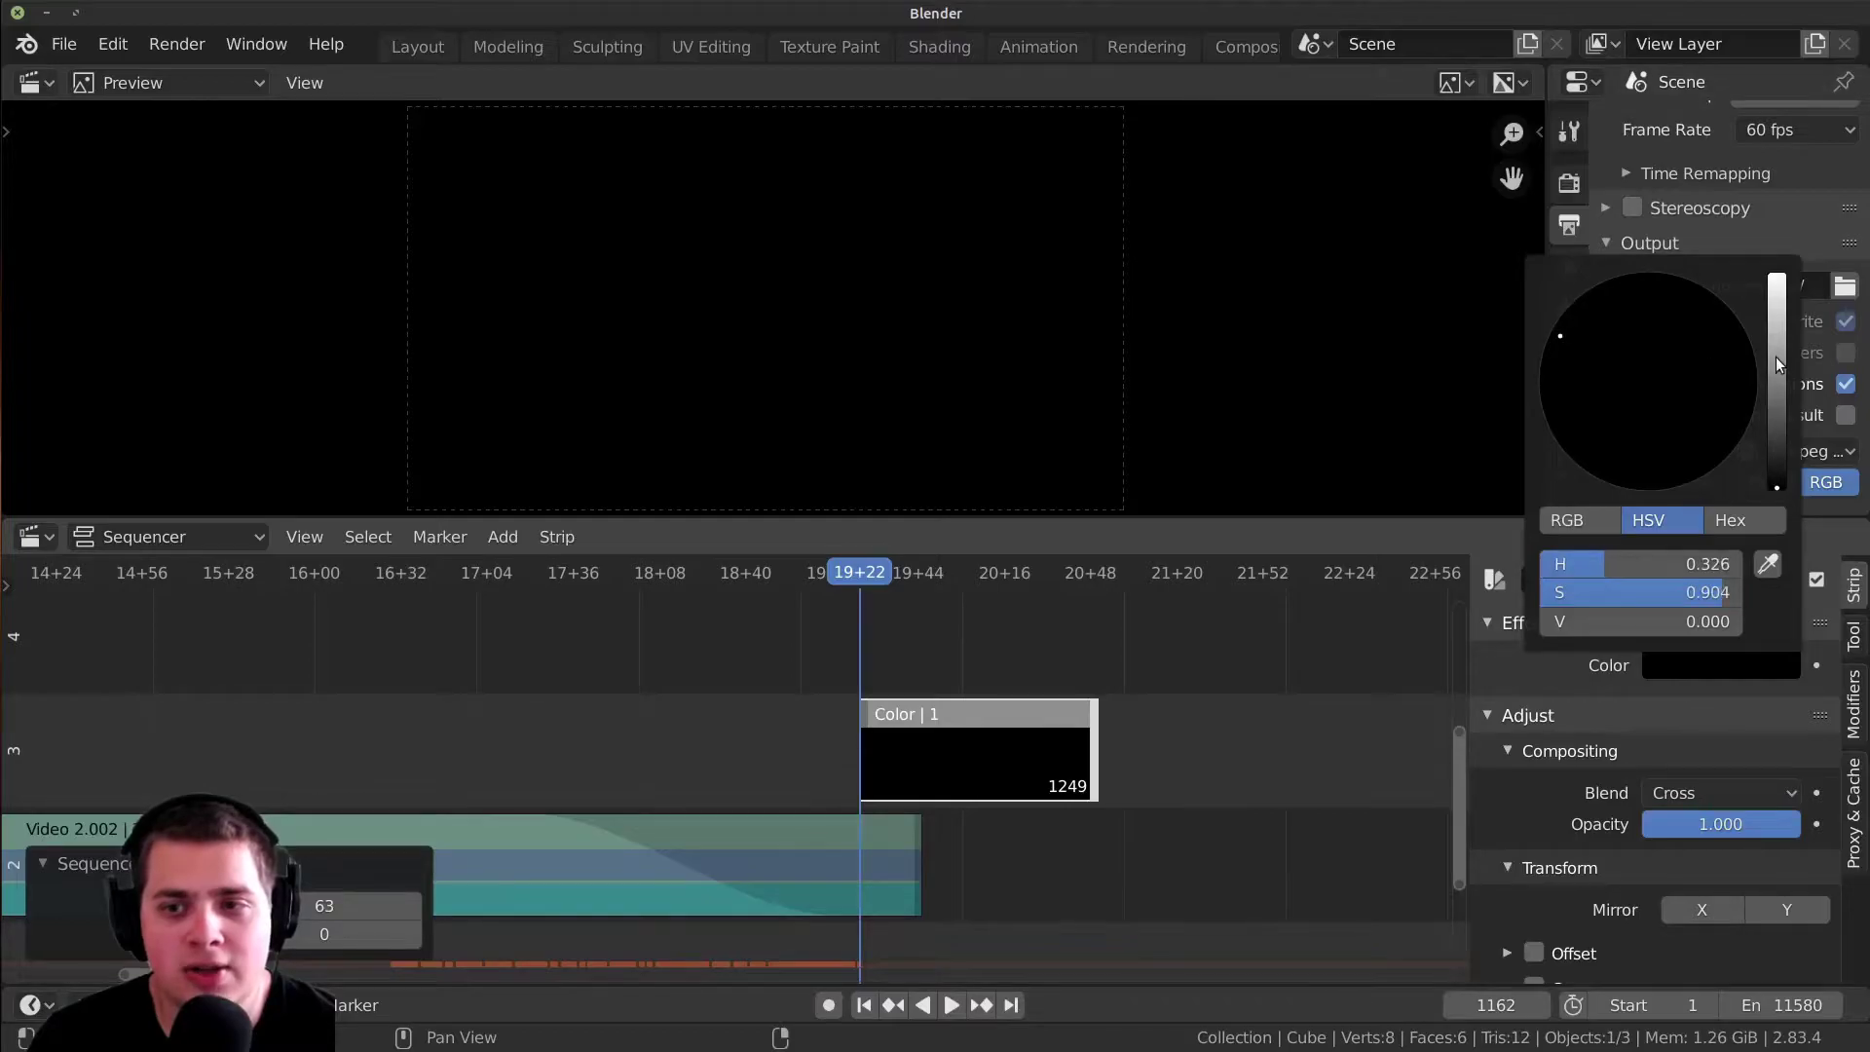
drag(1775, 355, 1776, 322)
drag(1654, 343, 1777, 491)
right_click(1770, 390)
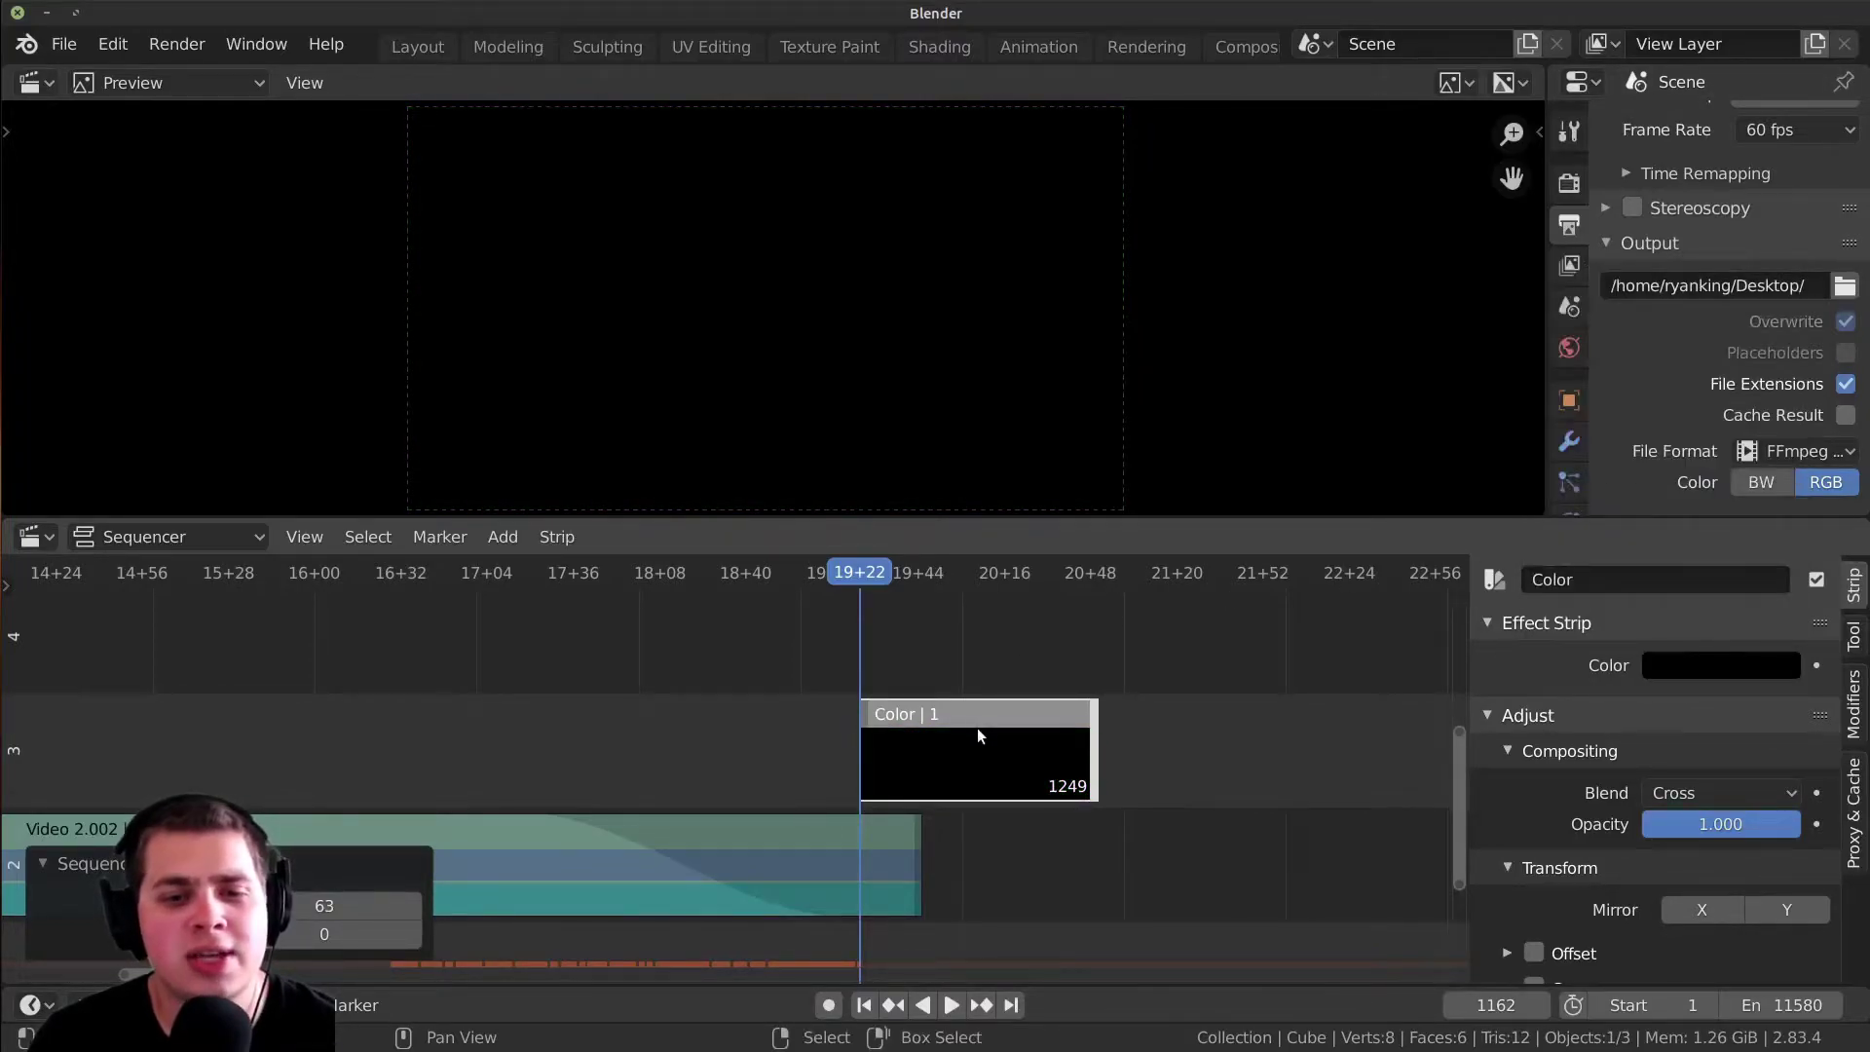
- Move the Color strip to channel 1 beneath the Video 2.002 fade-out and extend its end to frame 1242
middle_drag(1013, 681, 1018, 630)
key(g)
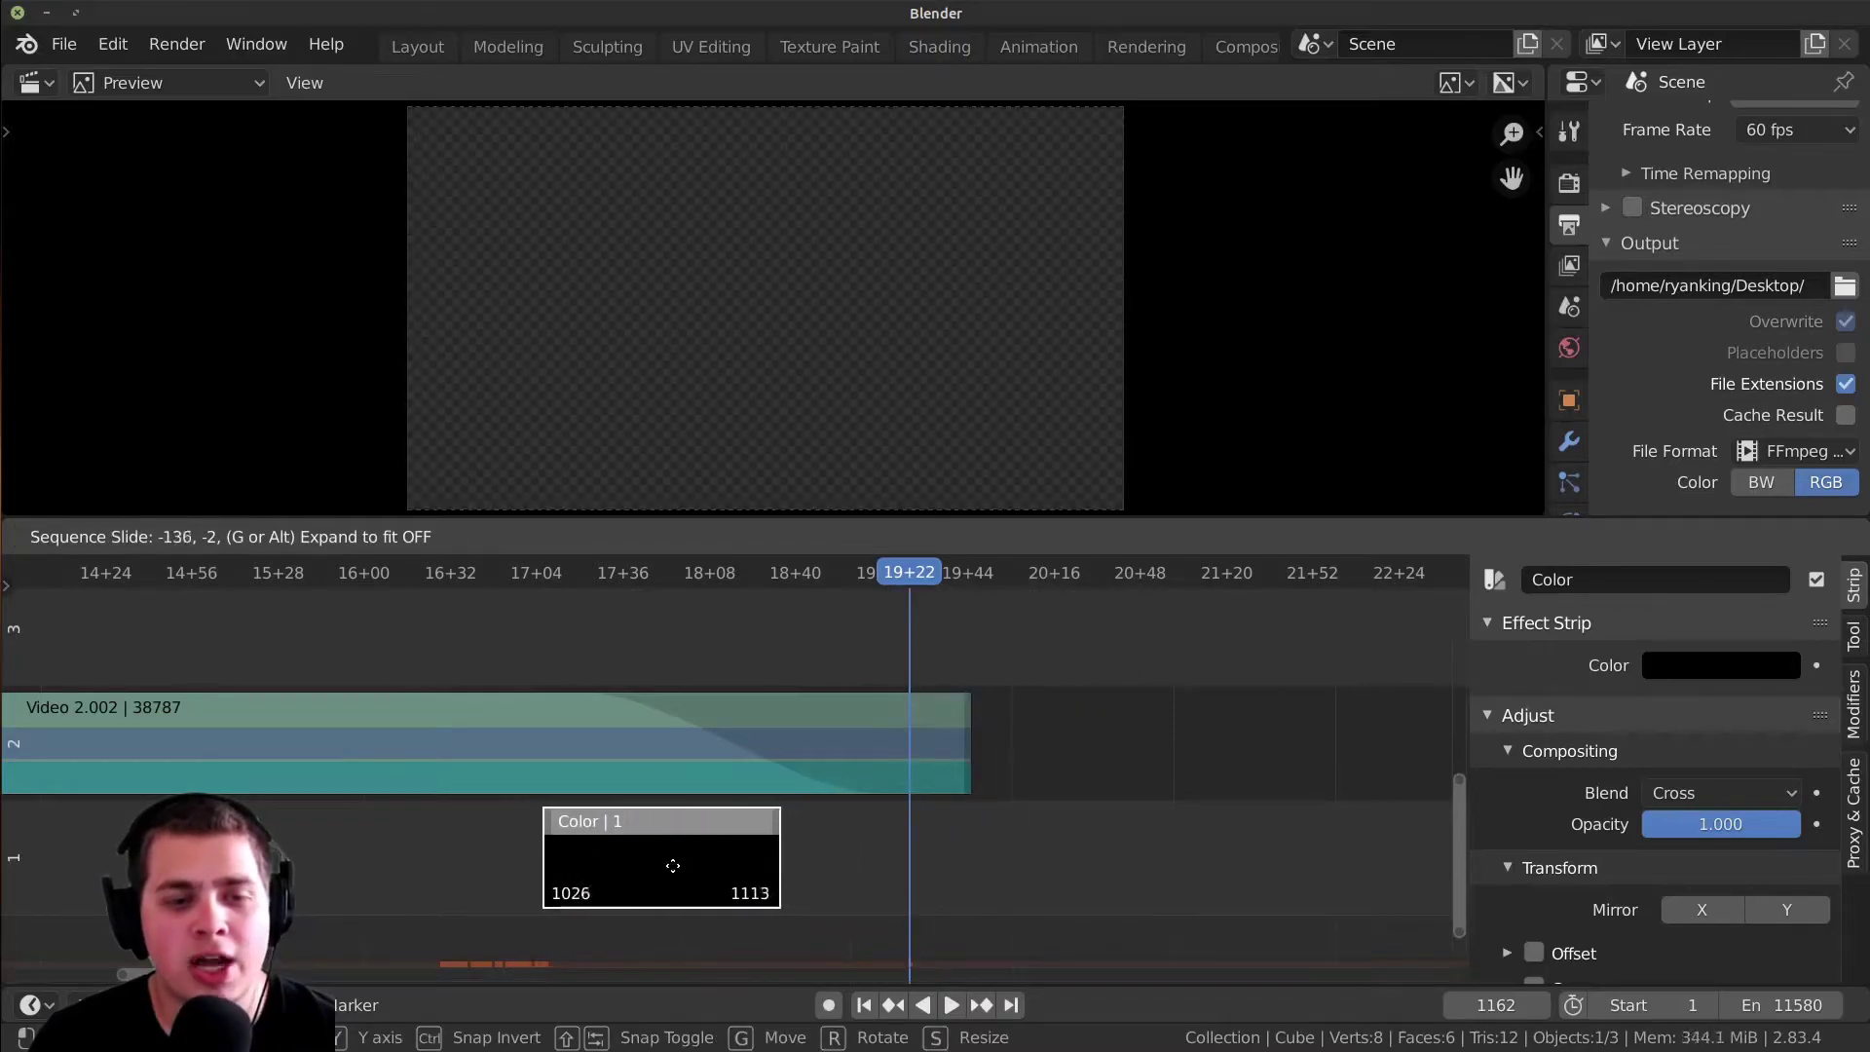
click(707, 862)
drag(648, 731, 756, 744)
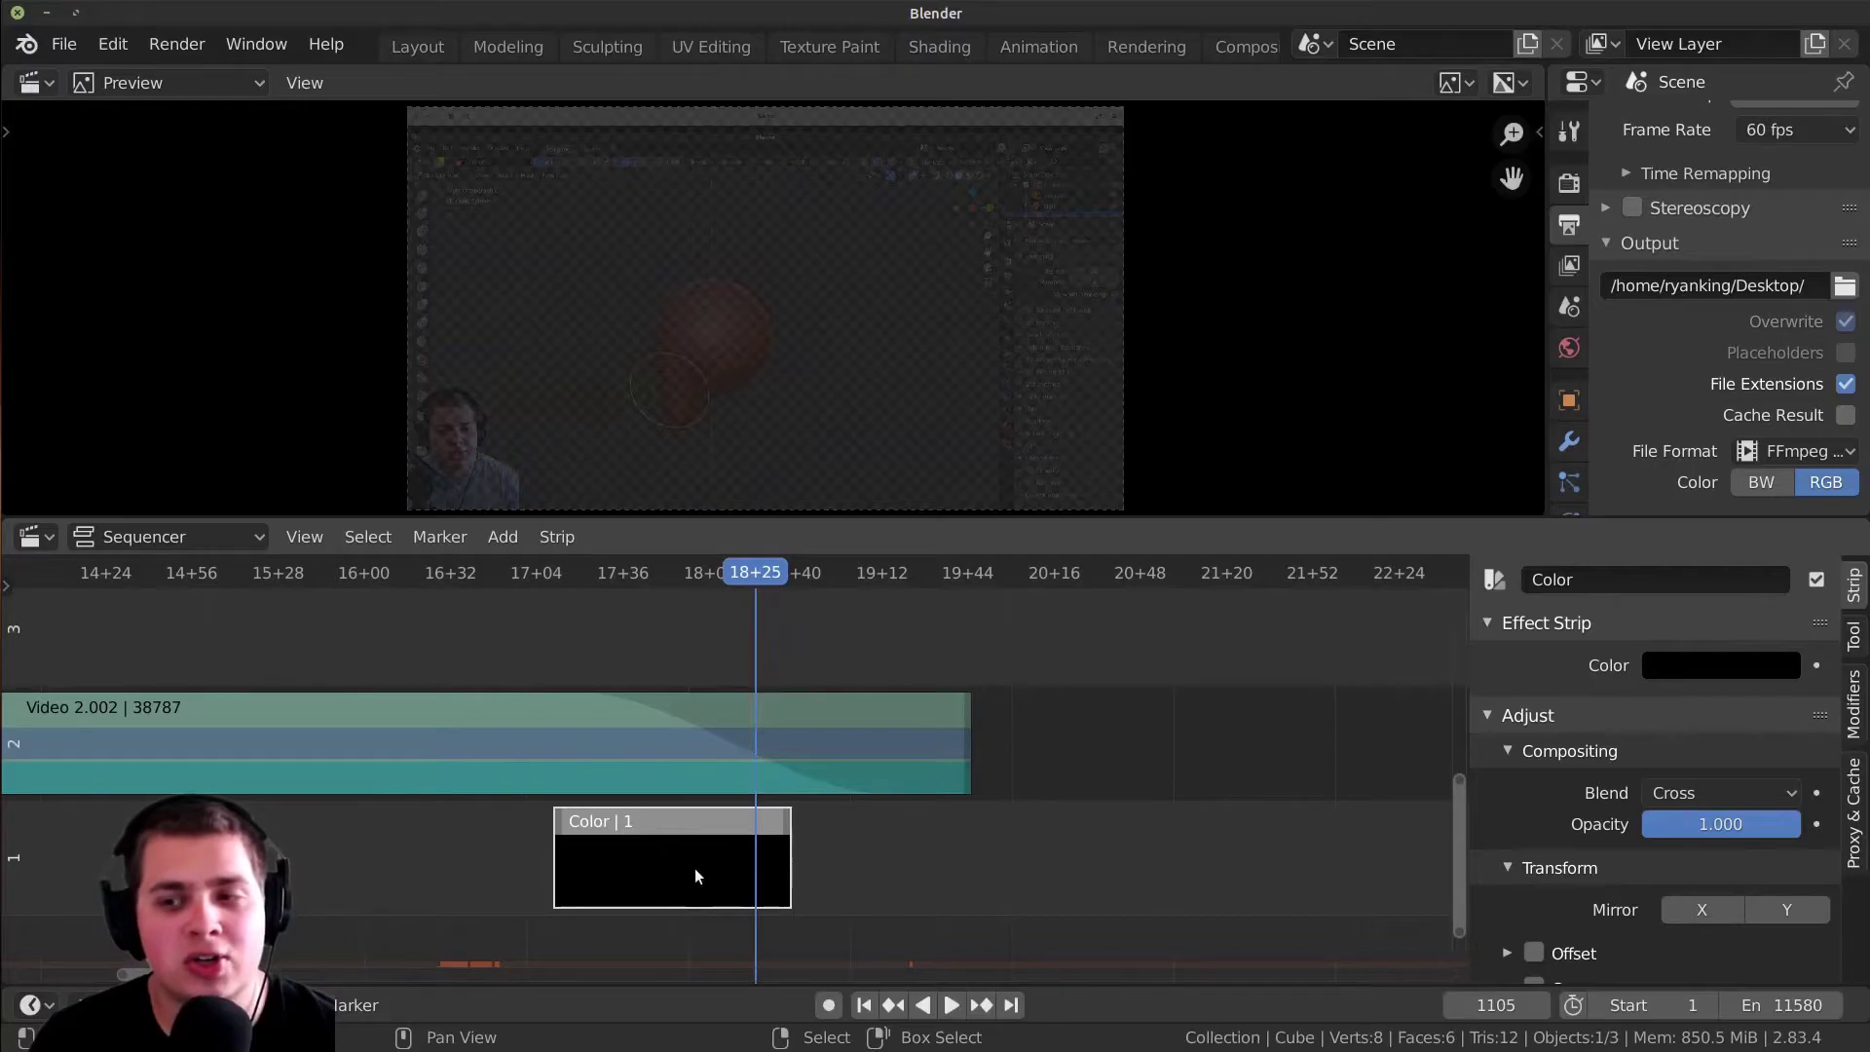
click(785, 857)
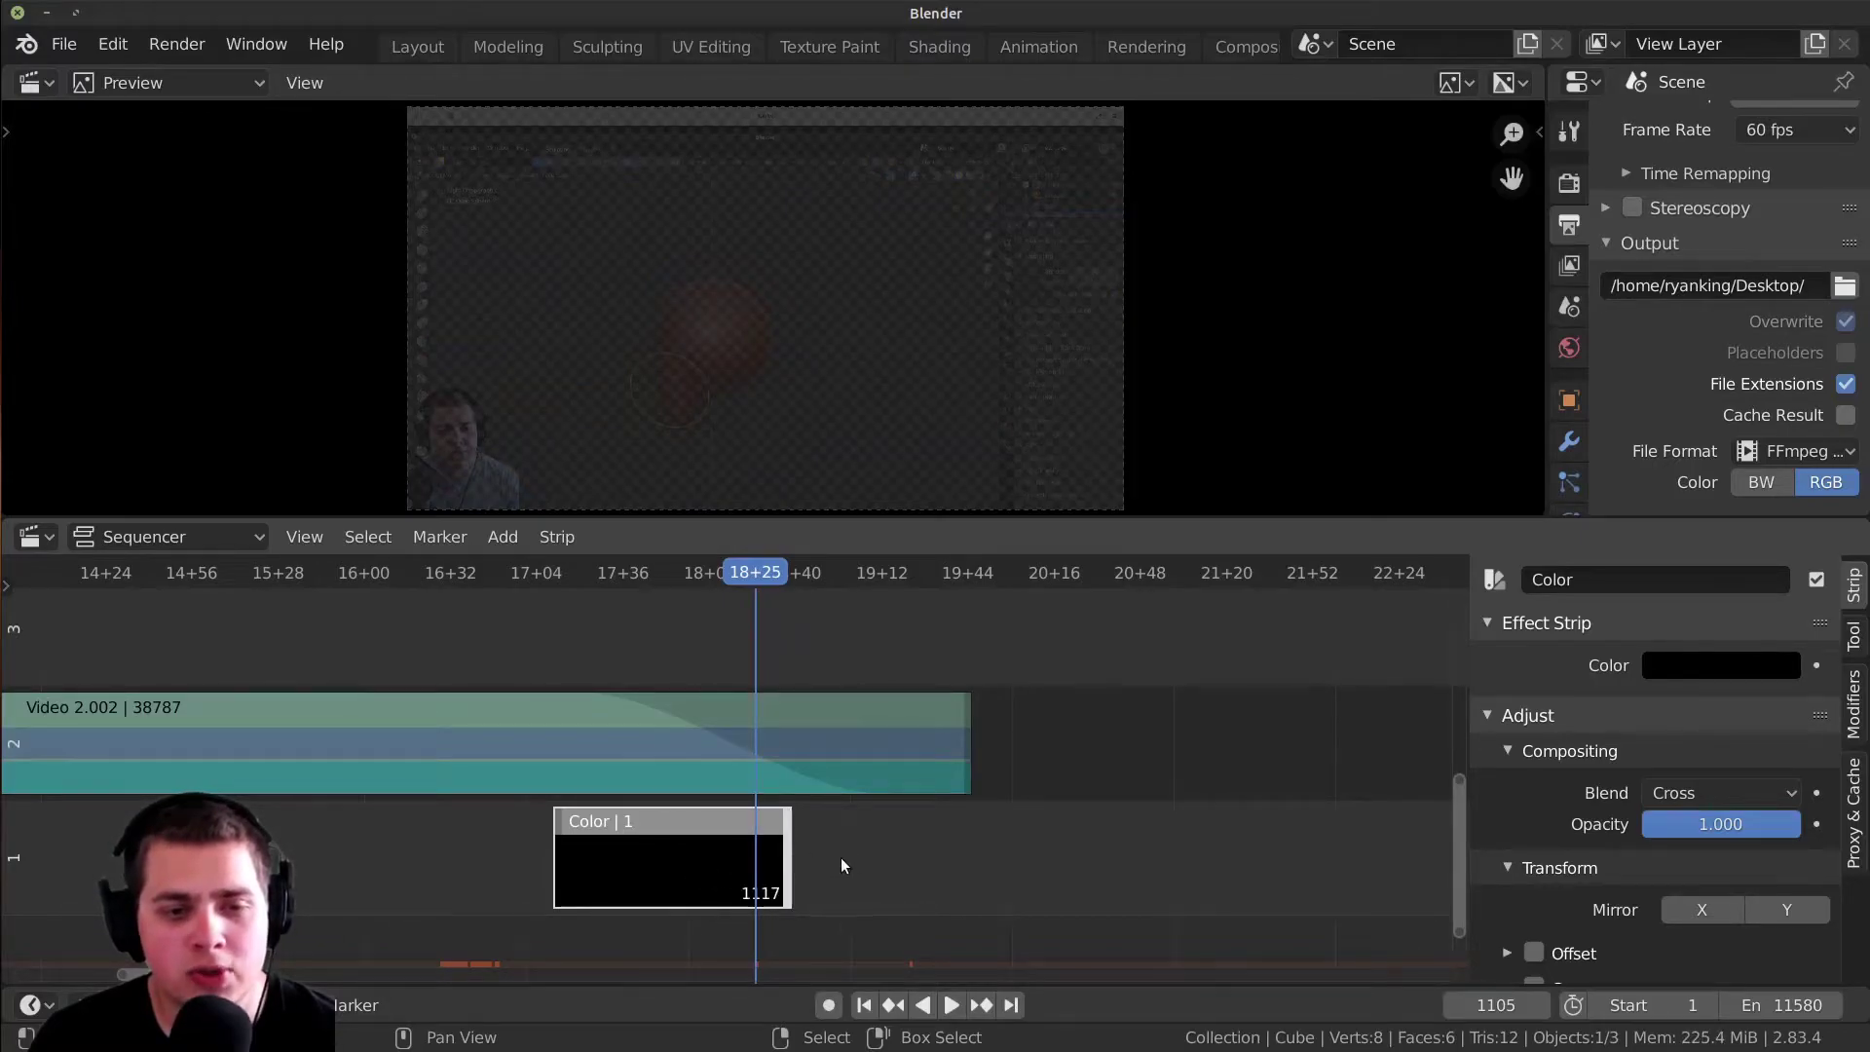
drag(789, 857, 1124, 857)
- Scrub and play the fade-out with the Color strip beneath Video 2.002
drag(628, 835, 843, 843)
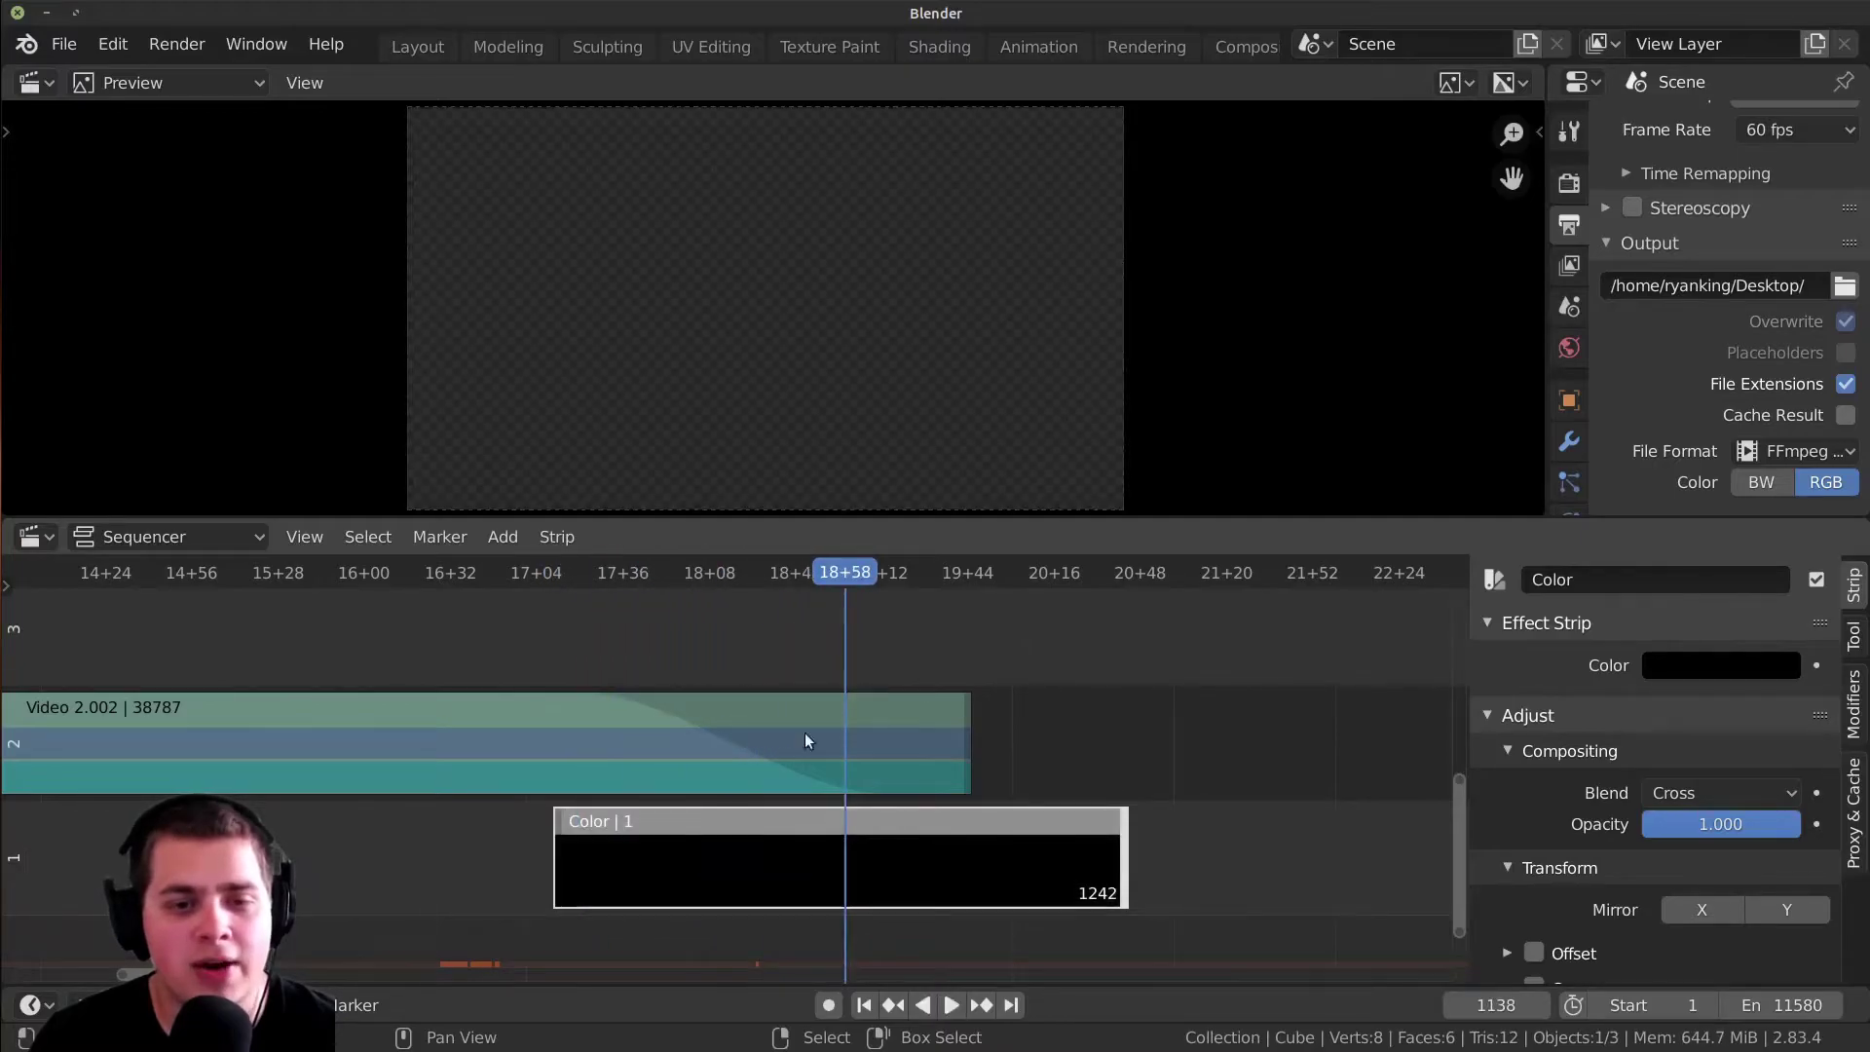
click(809, 728)
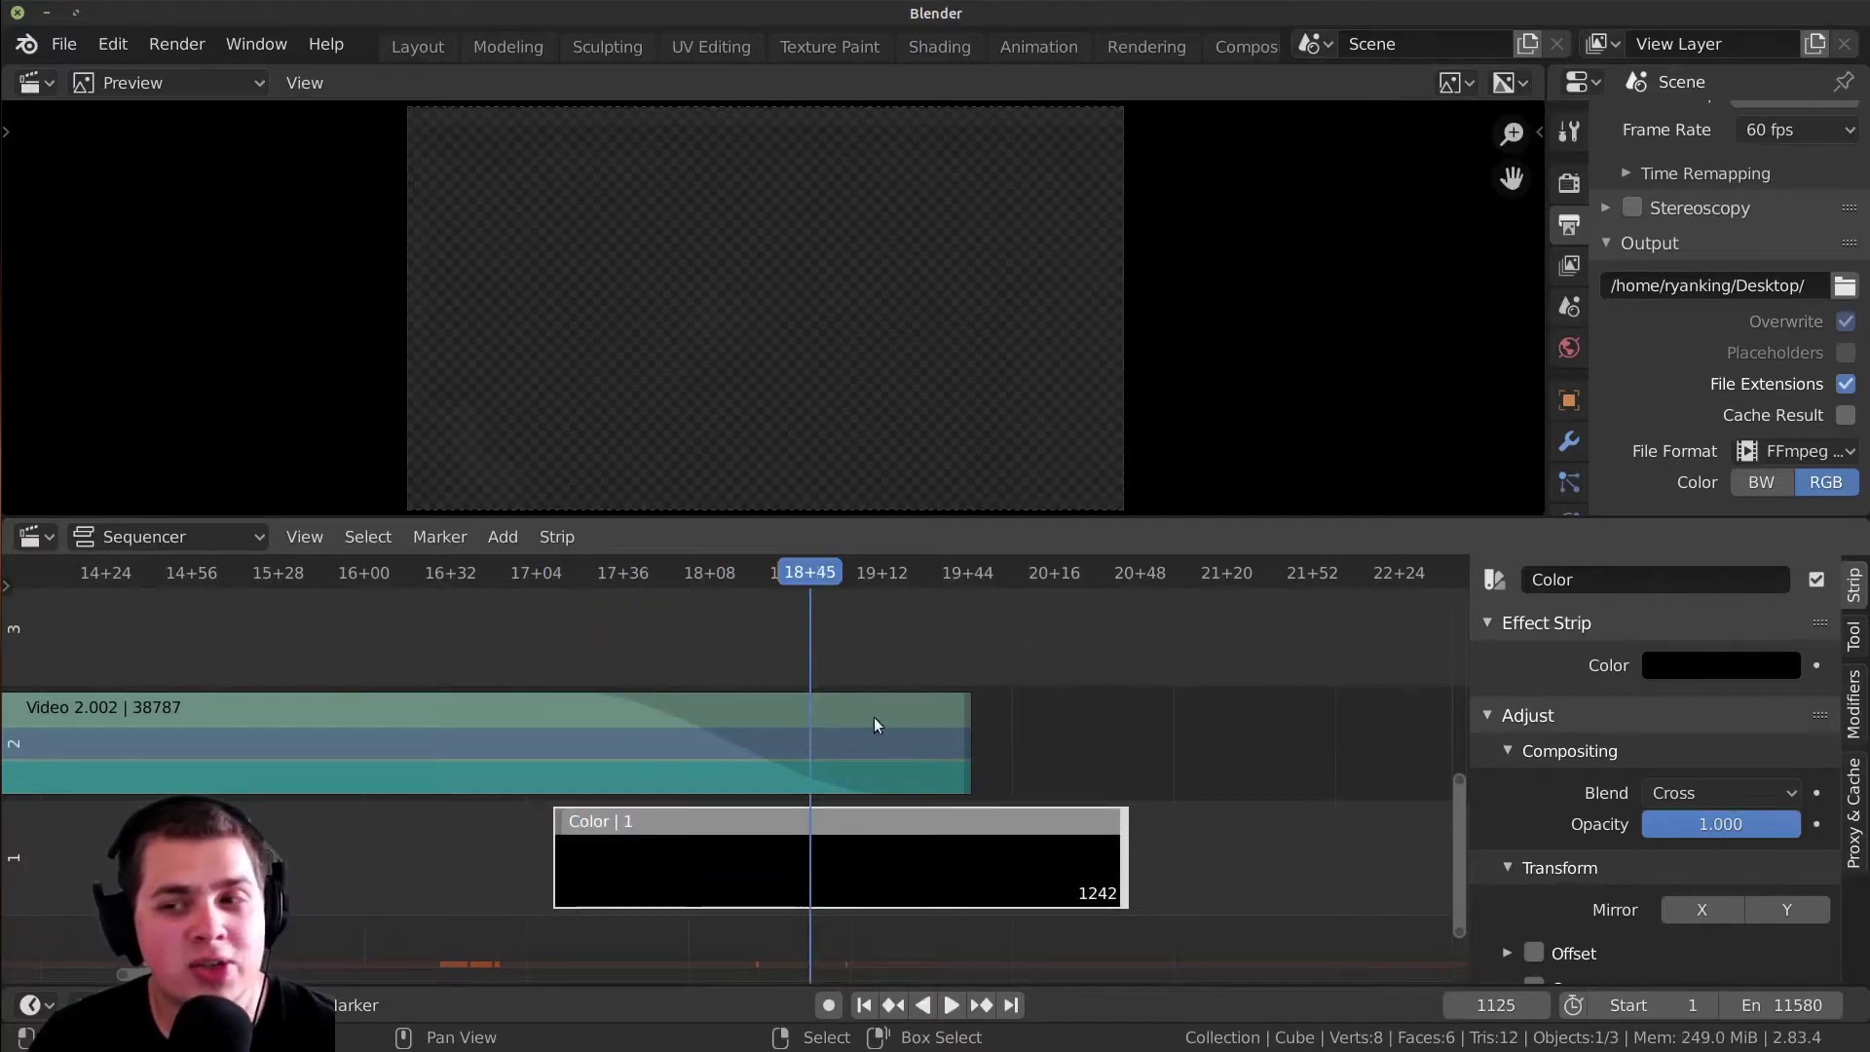
click(722, 718)
key(space)
key(space)
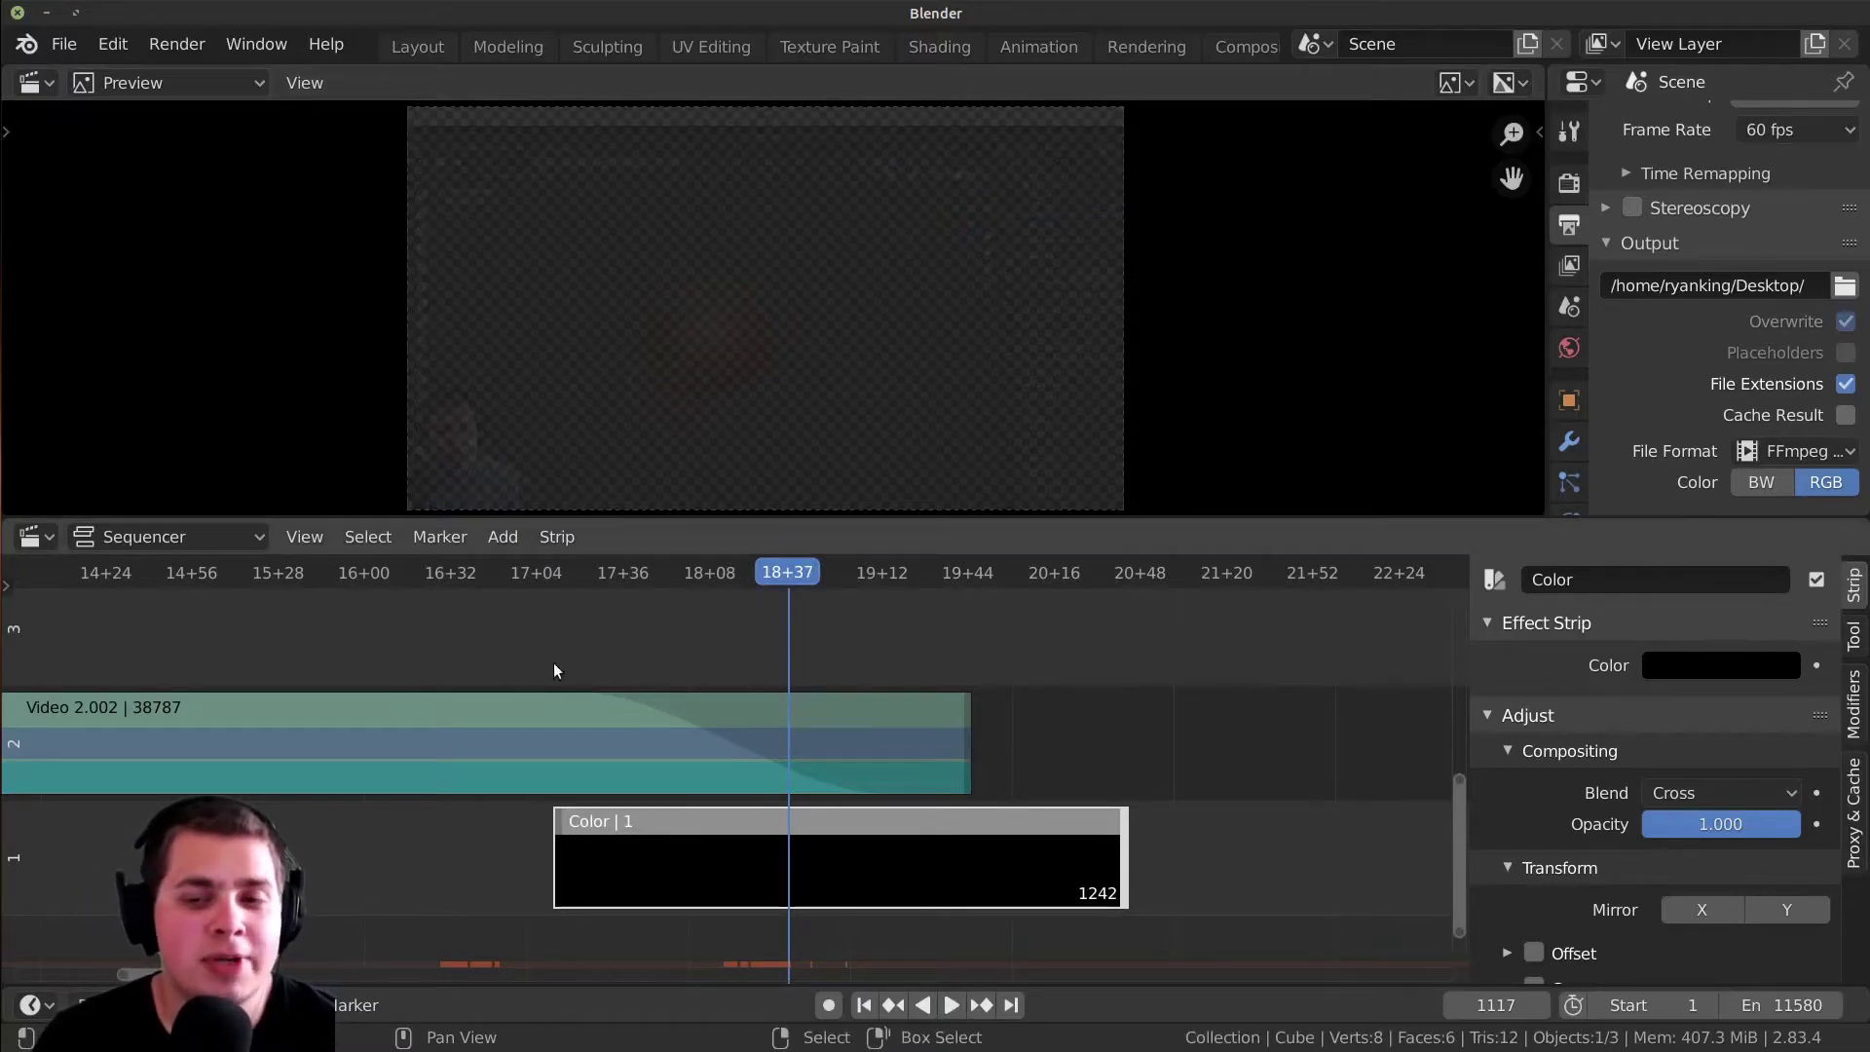
- Set the Video 2.002 strip's blend mode to Alpha Over
click(703, 737)
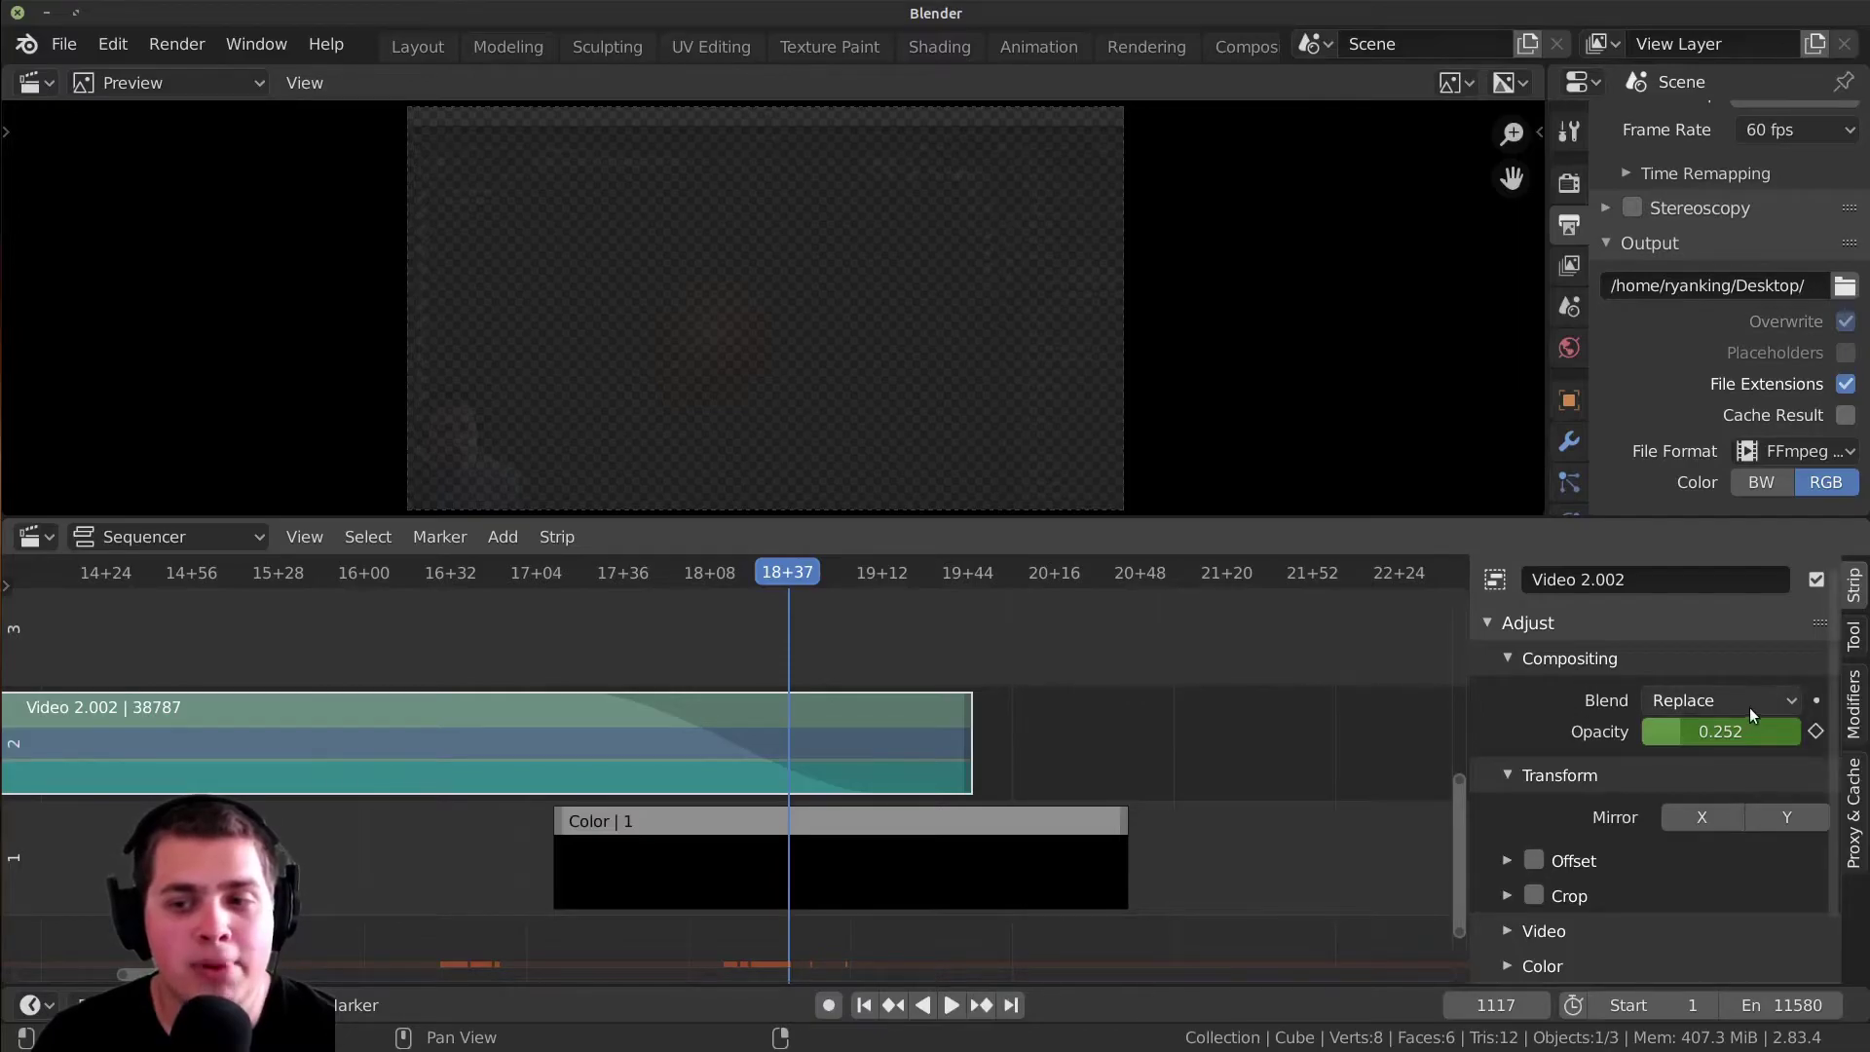
click(1682, 705)
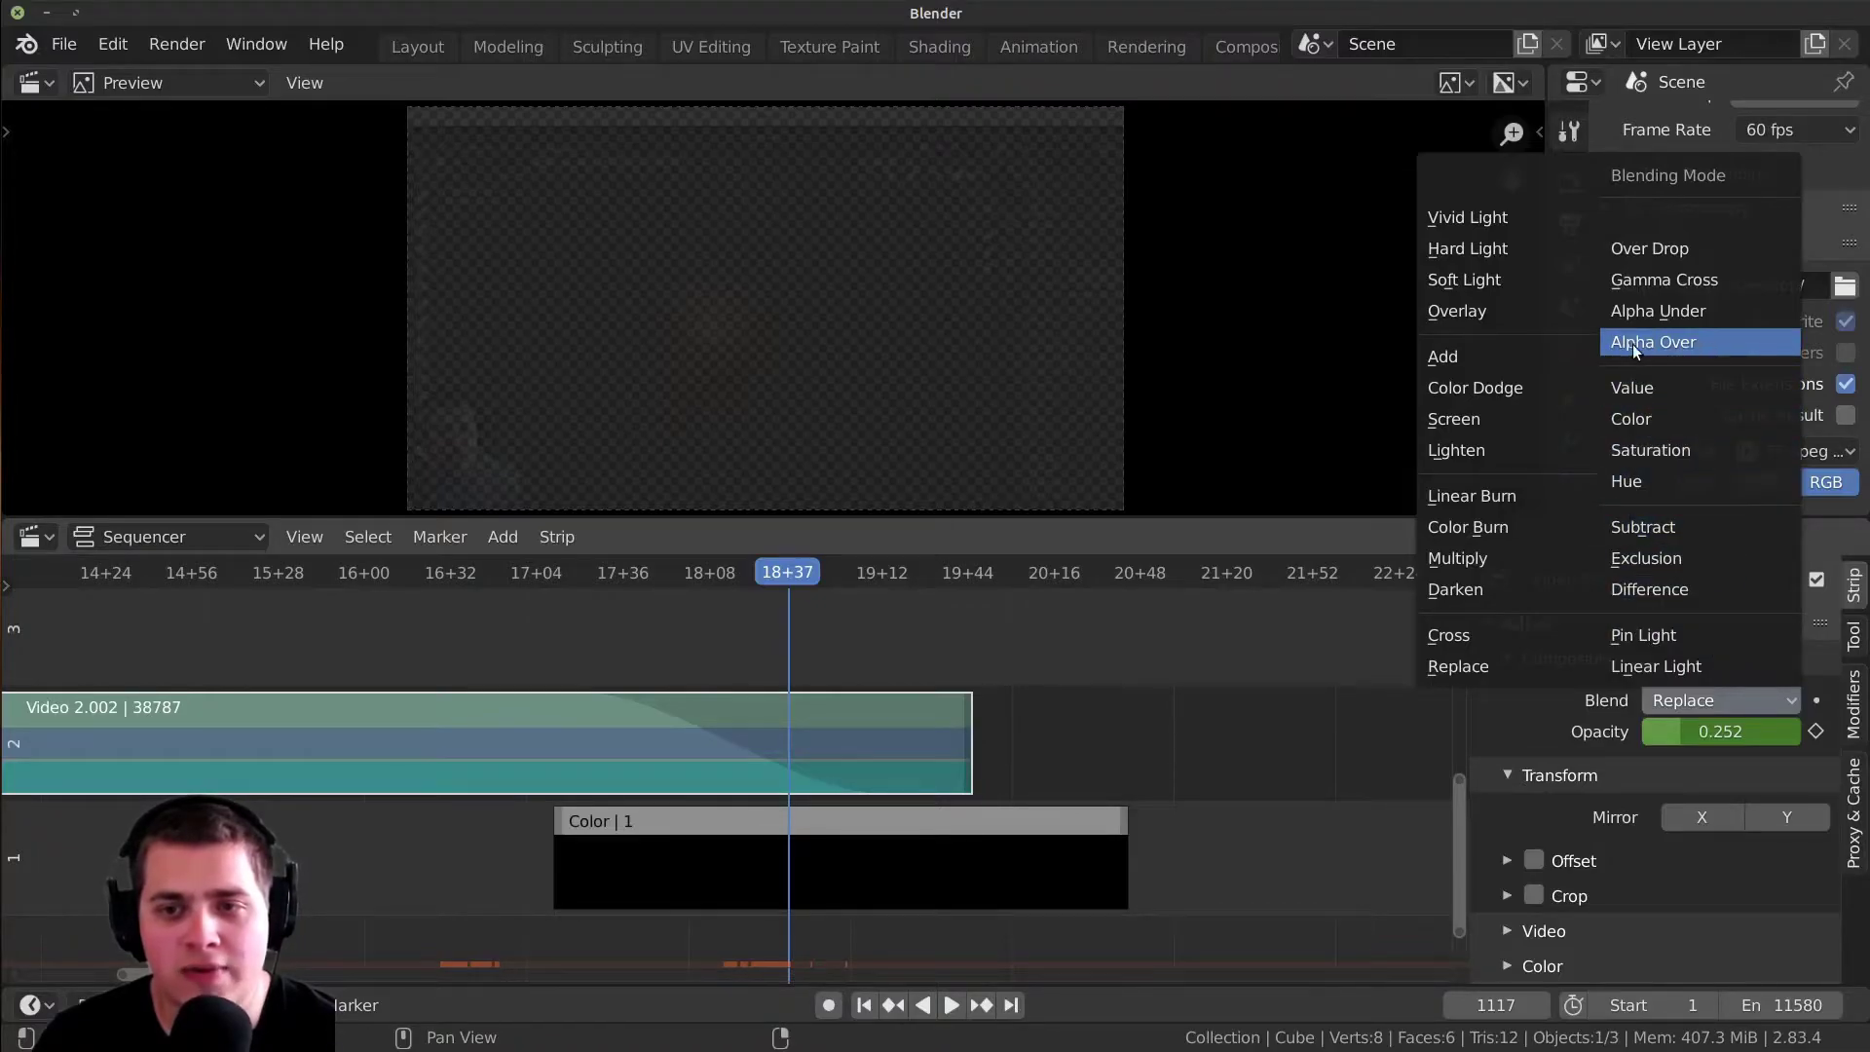
click(1673, 343)
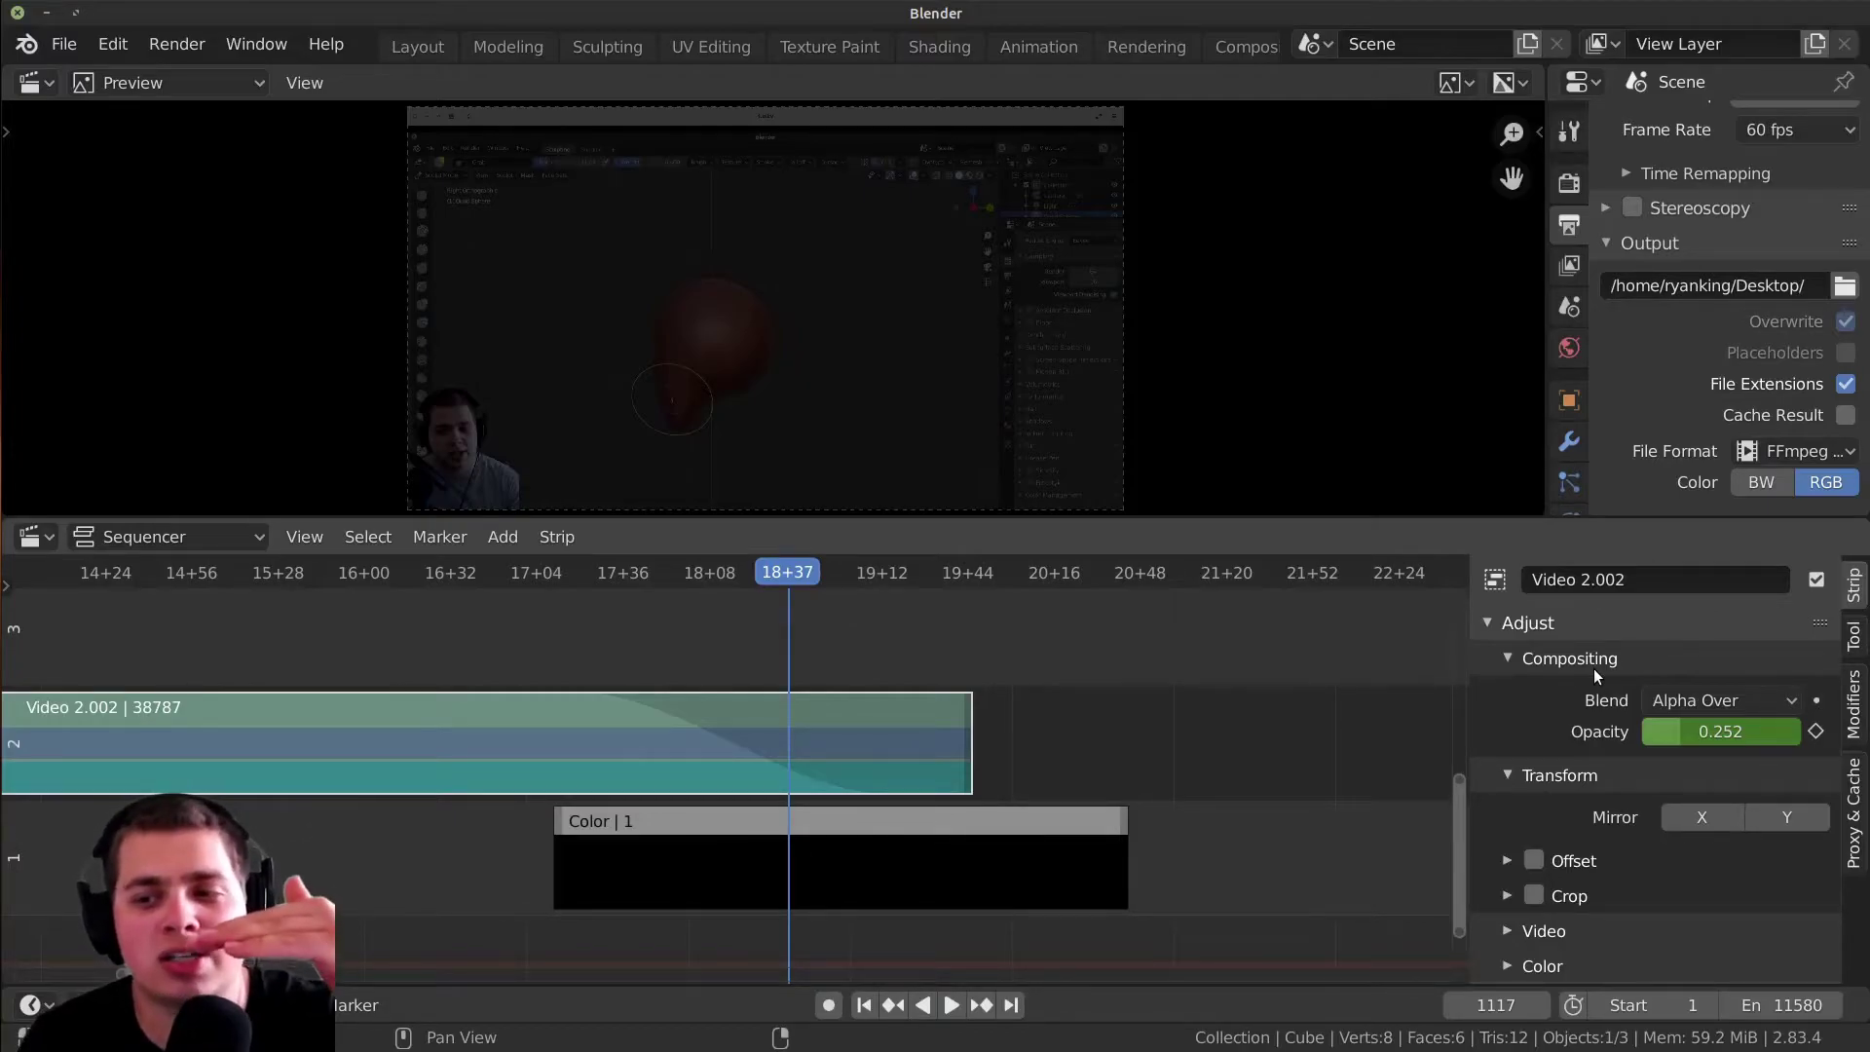
- Play the Video 2.002 fade-out from its start to review the Alpha Over blend with the black strip
scroll(731, 650, up, 2)
click(621, 660)
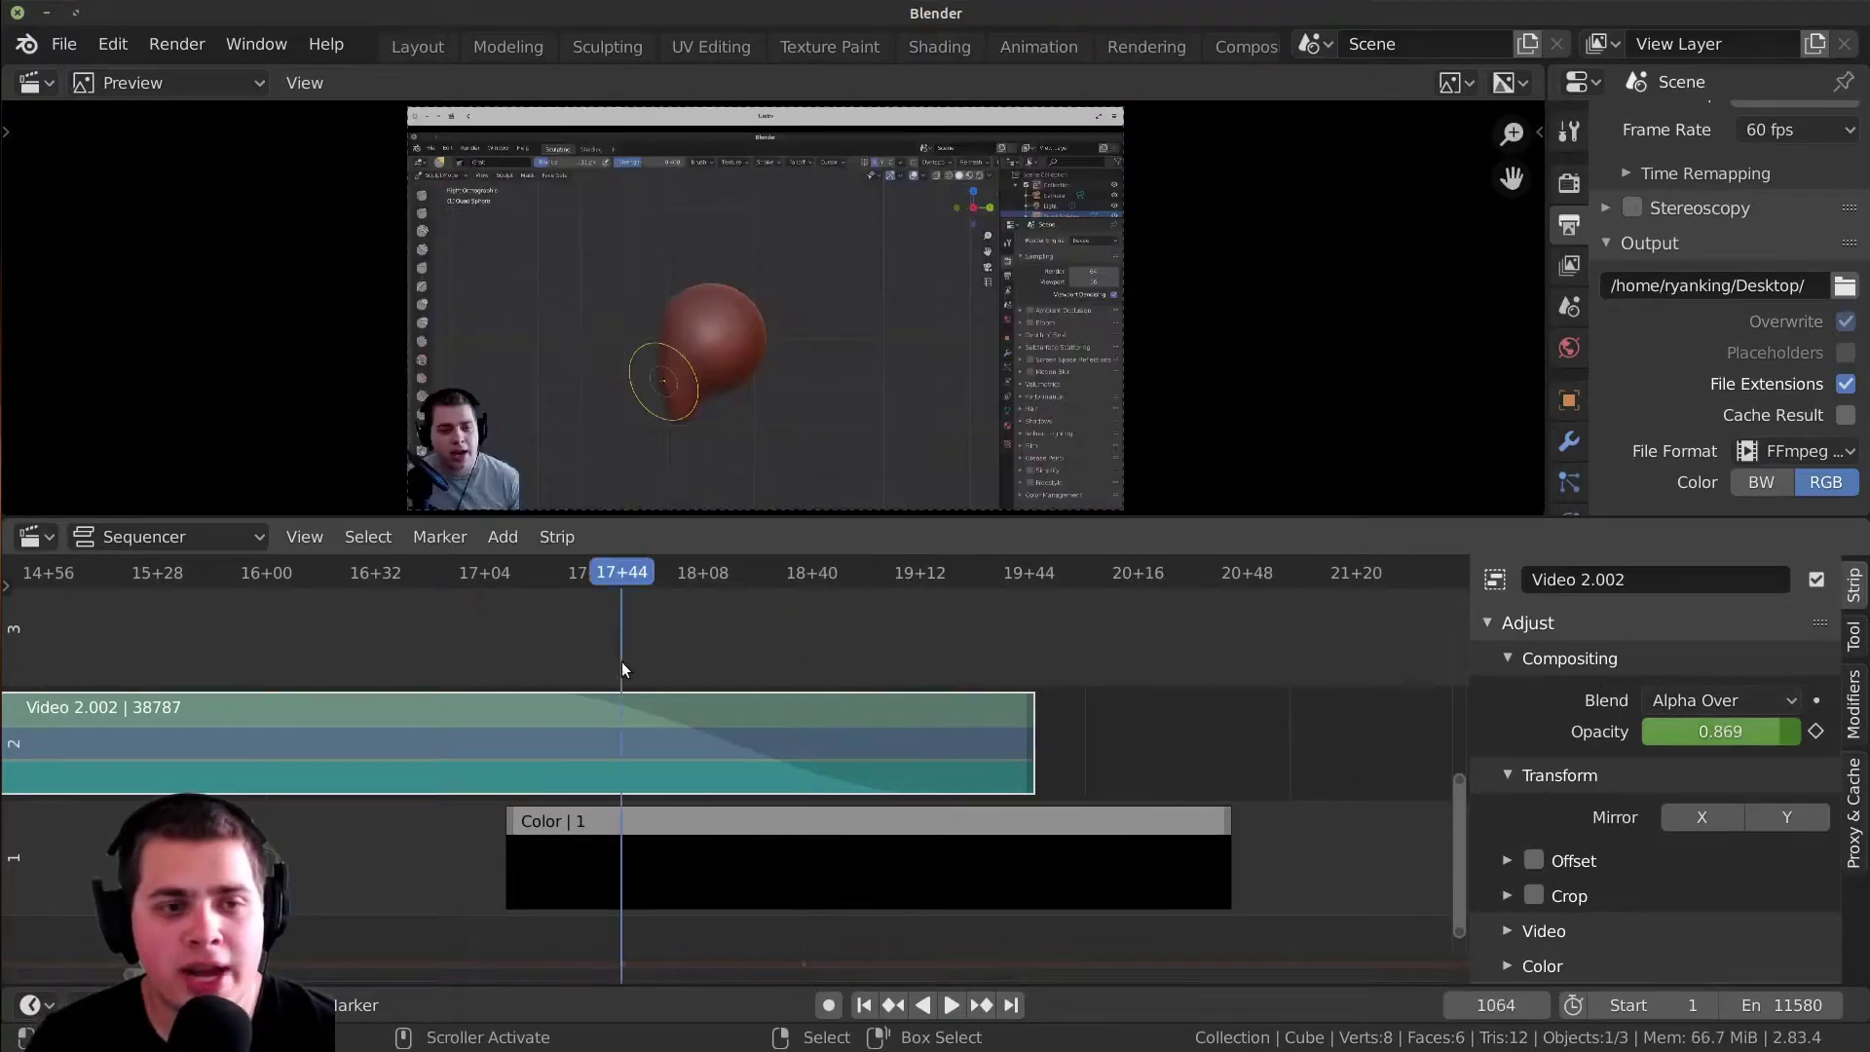
click(592, 669)
key(space)
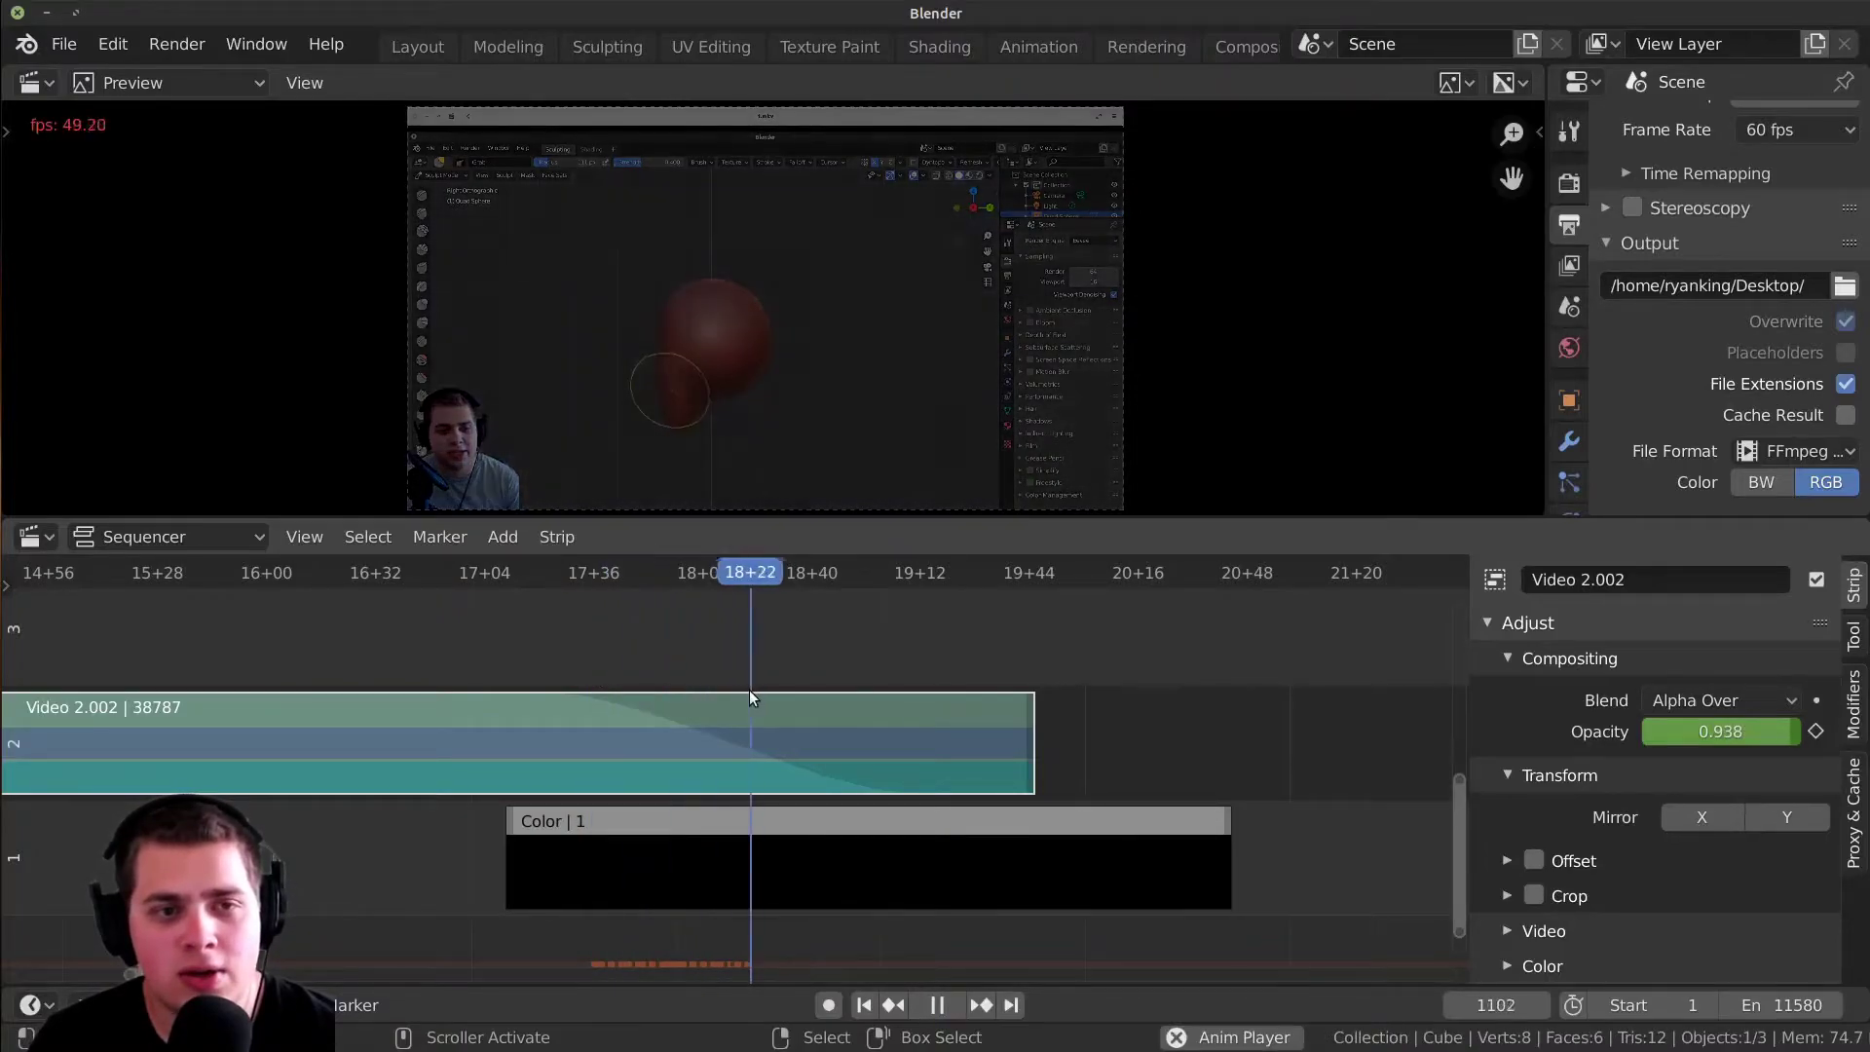
key(space)
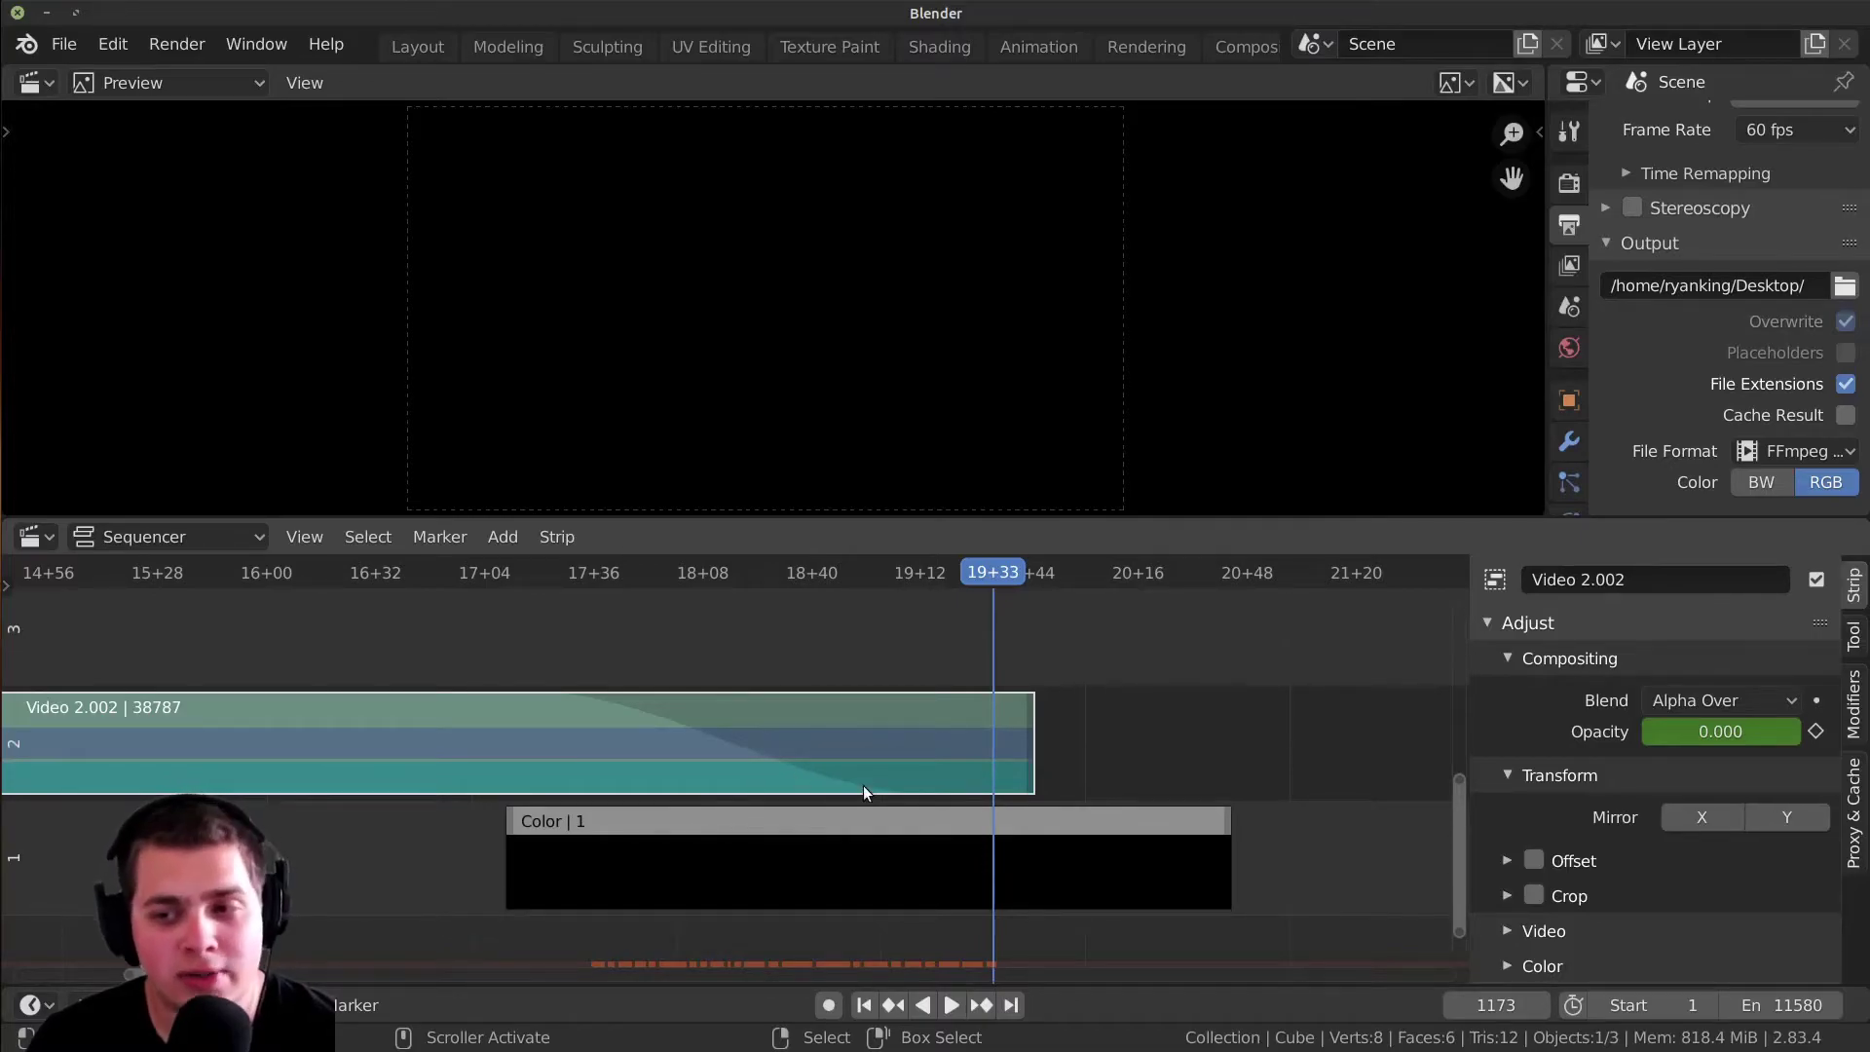
click(1774, 450)
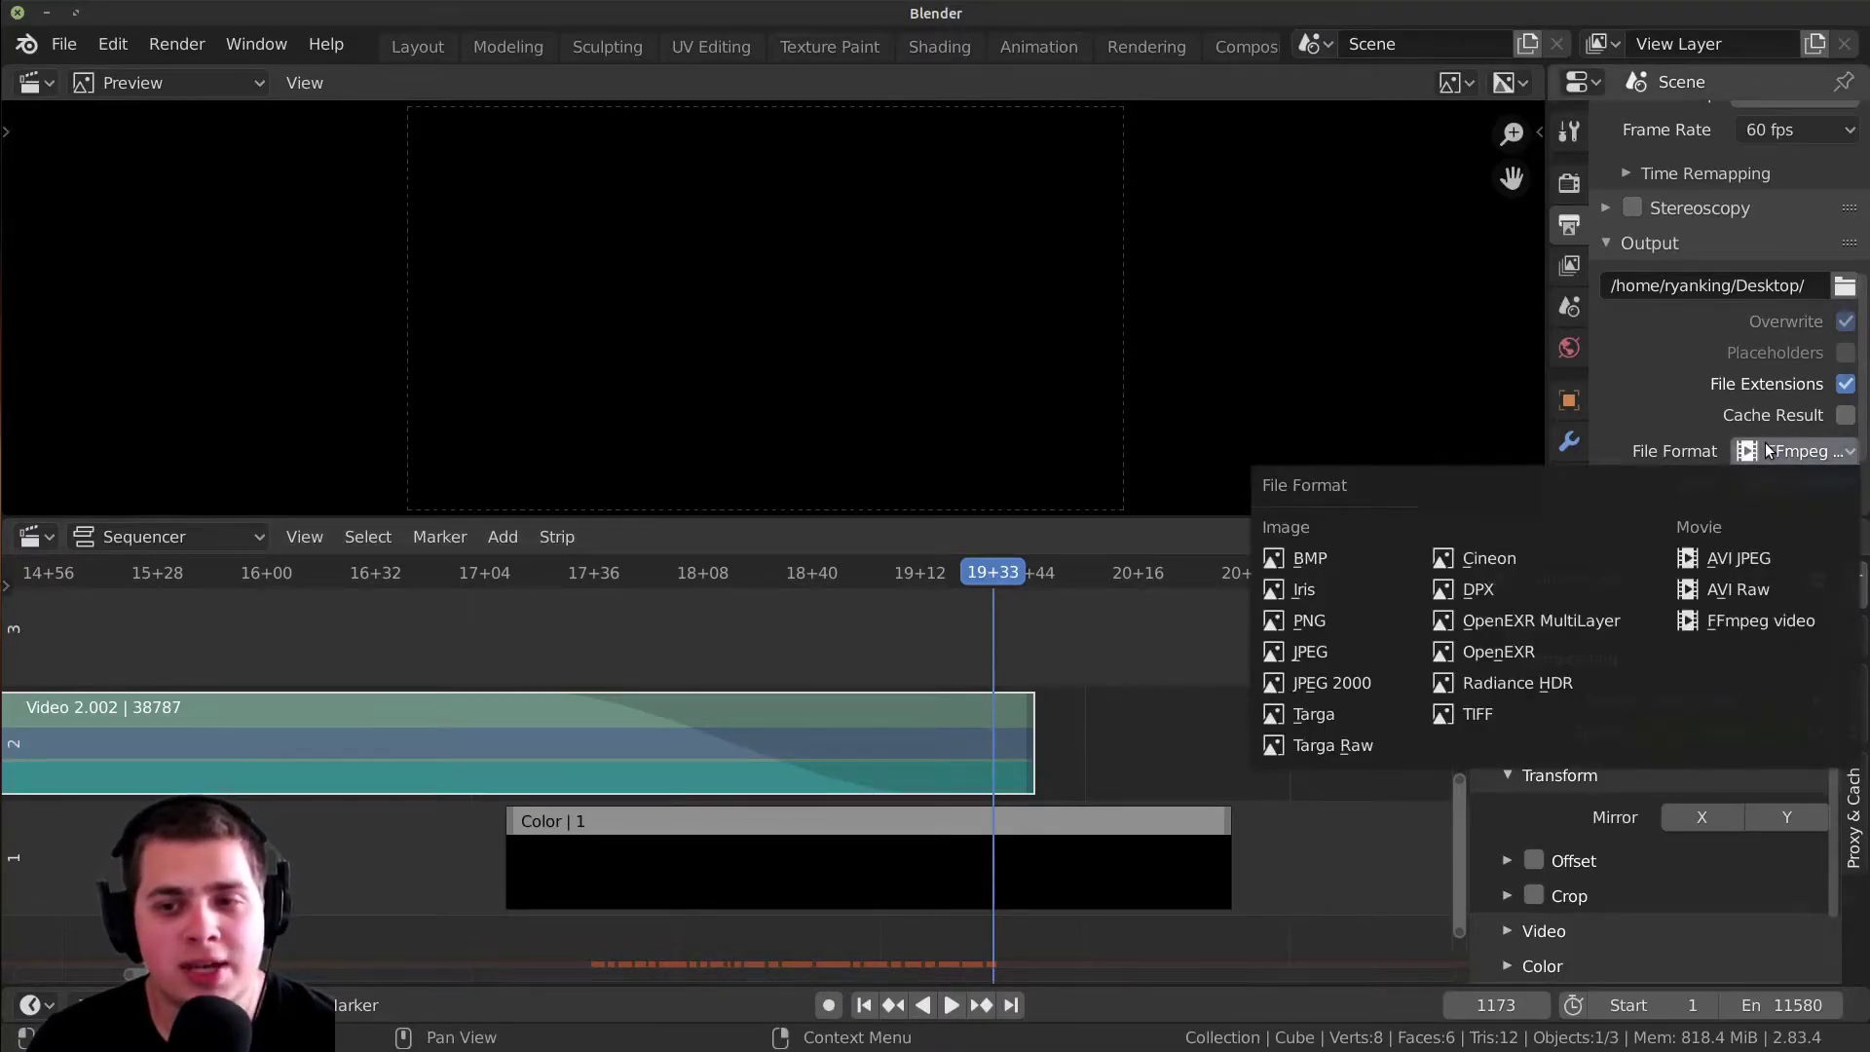
click(1767, 451)
click(1792, 451)
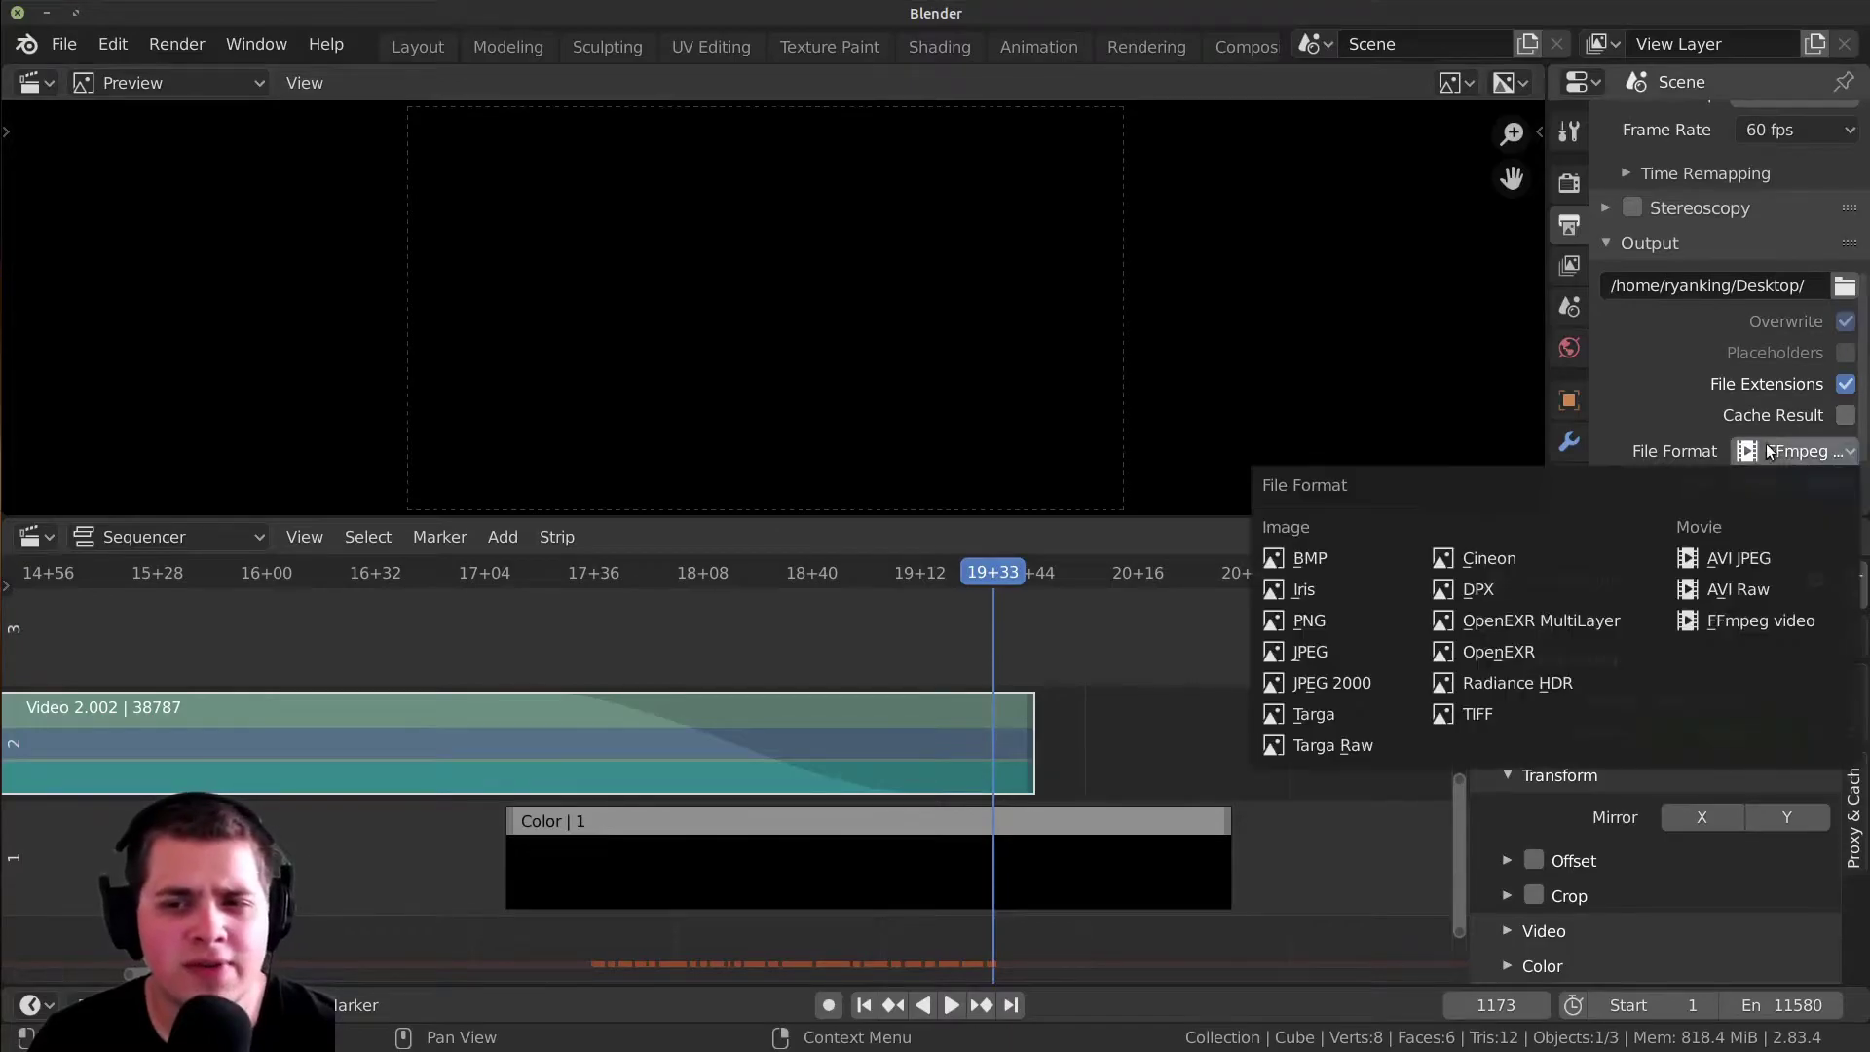
scroll(1669, 382, down, 2)
click(1639, 426)
middle_drag(1659, 424, 1636, 278)
click(1640, 277)
scroll(1632, 341, up, 8)
- Scrub through the fade to black again, ending with the playhead at 19+34
click(806, 685)
key(space)
drag(807, 686, 797, 766)
key(Escape)
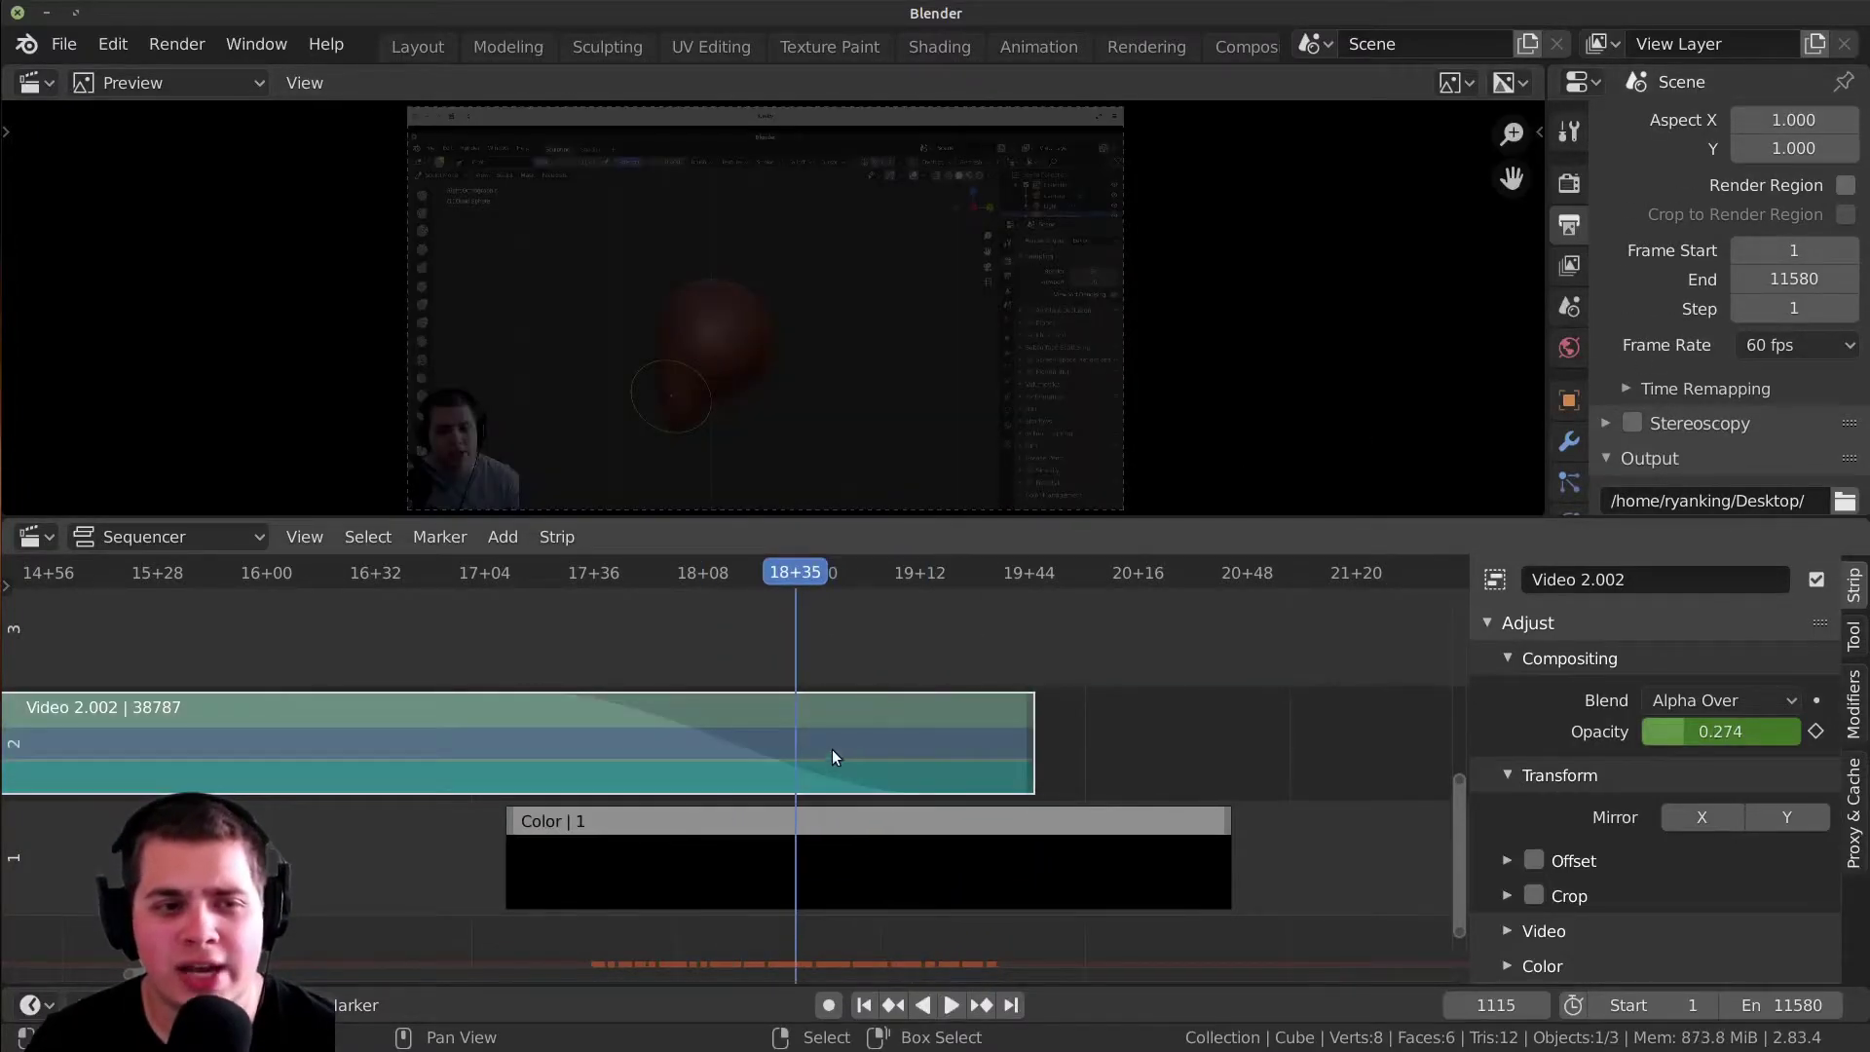
drag(771, 693, 1006, 769)
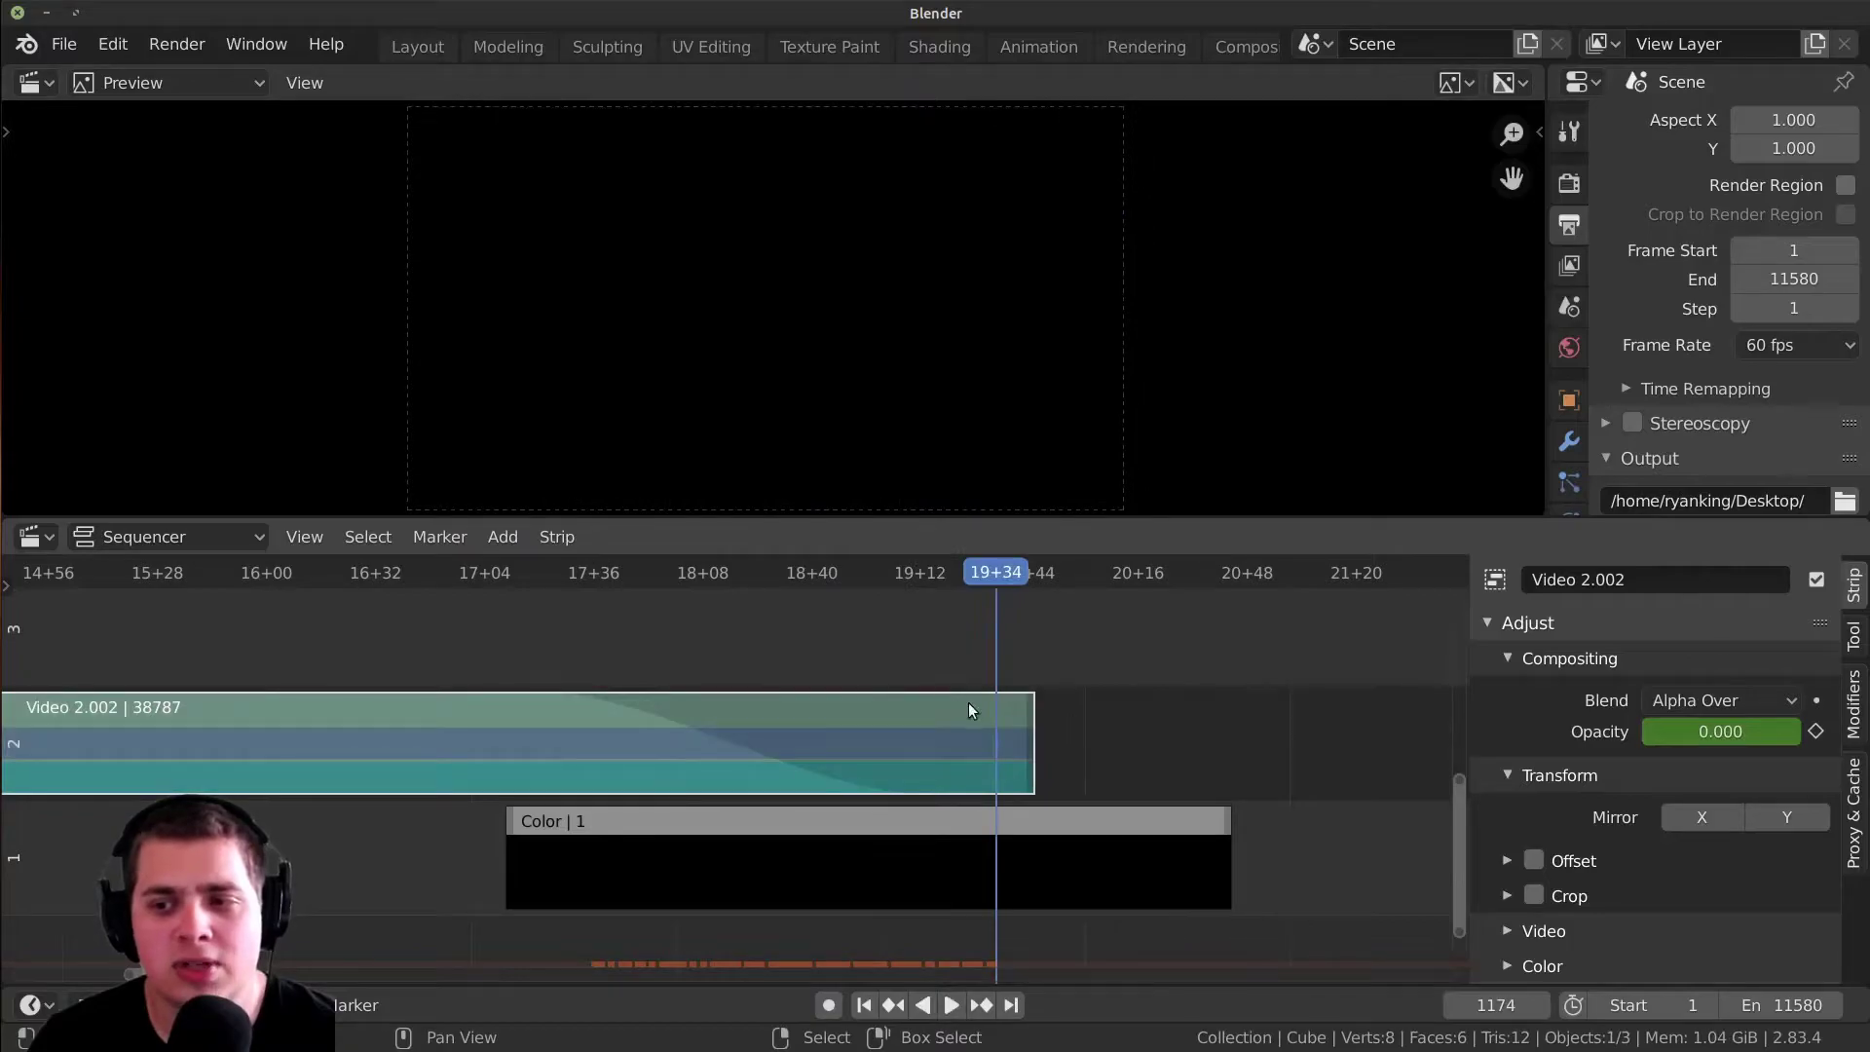
- Duplicate the black Color strip and place the copy on channel 3 above Video 2.002, starting at about 6+12
click(861, 852)
scroll(873, 881, down, 2)
scroll(872, 884, down, 4)
middle_drag(703, 862, 1027, 834)
scroll(891, 903, down, 4)
scroll(984, 849, up, 4)
scroll(985, 849, up, 2)
scroll(922, 886, down, 15)
middle_drag(895, 825, 1144, 905)
scroll(939, 880, down, 2)
scroll(1030, 886, up, 1)
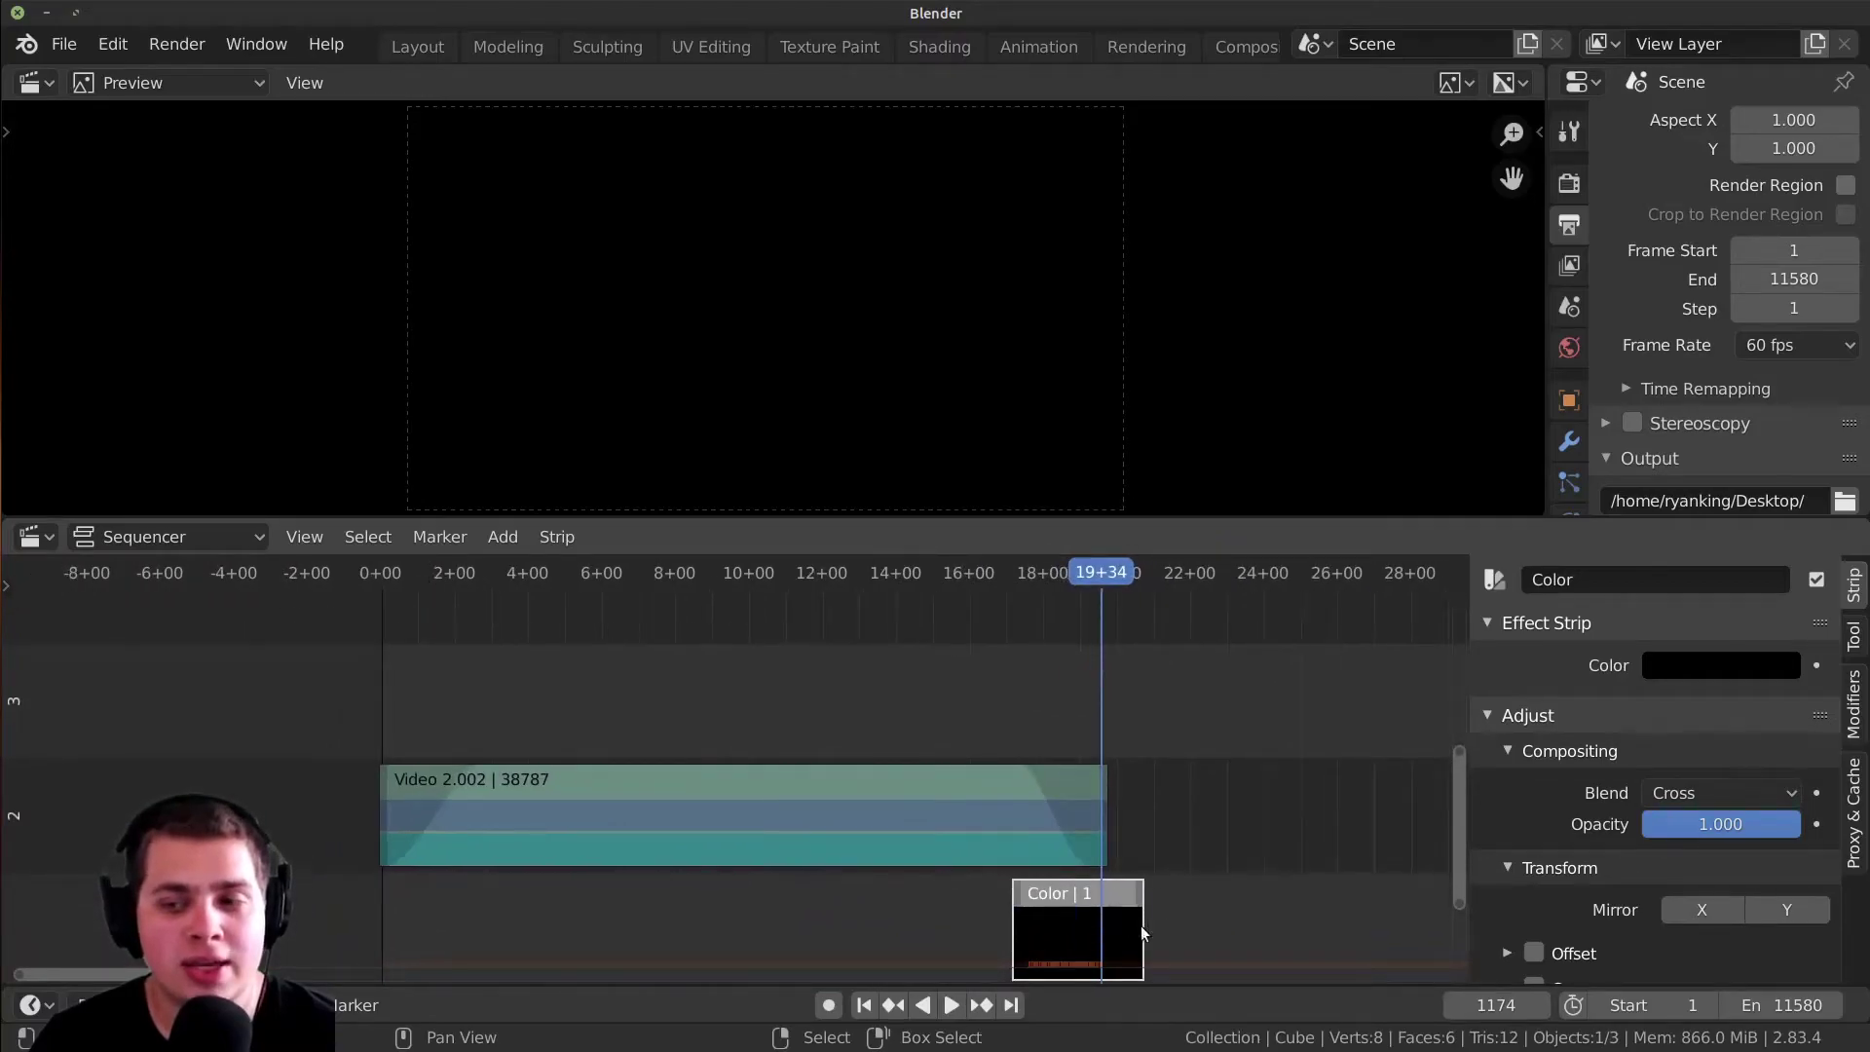
scroll(1169, 935, up, 3)
key(shift+d)
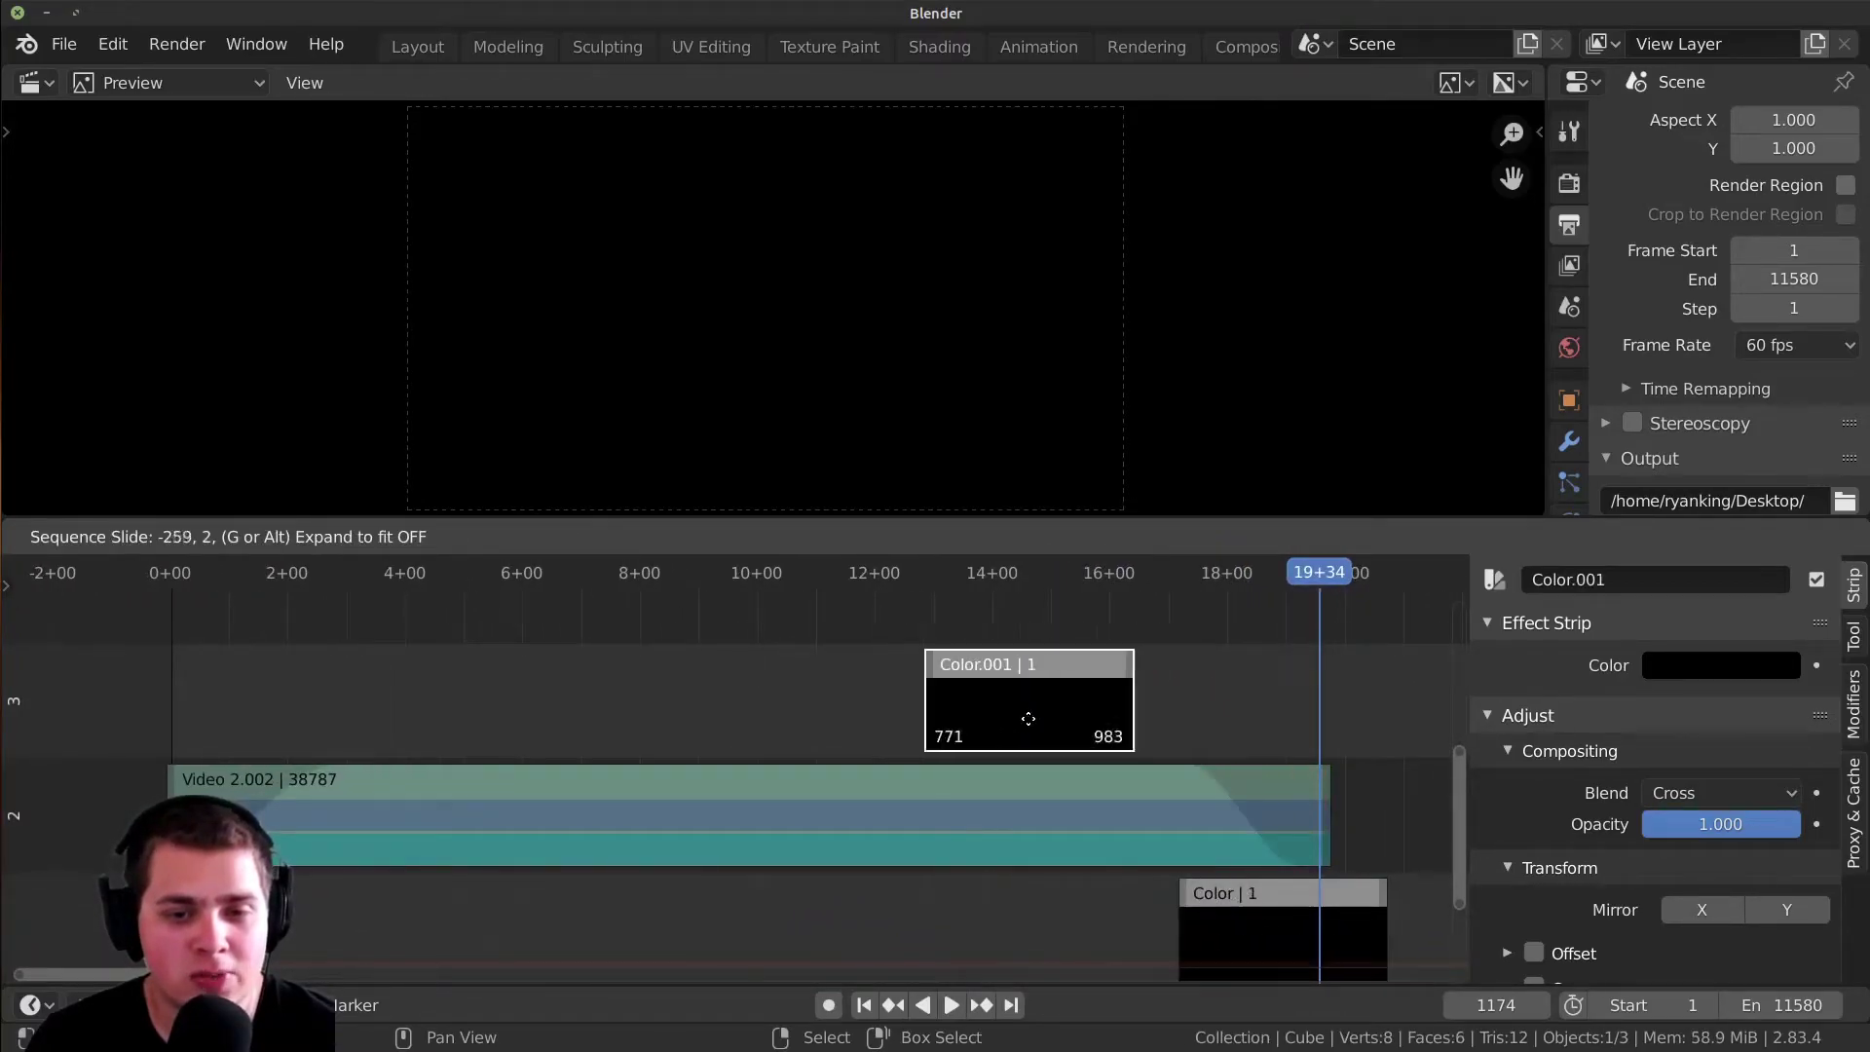
click(660, 738)
- Move the playhead to 8+08 and keyframe the opacity of the channel 3 Color strip at 1.000
scroll(660, 738, up, 1)
scroll(643, 735, up, 2)
shift+right_click(583, 732)
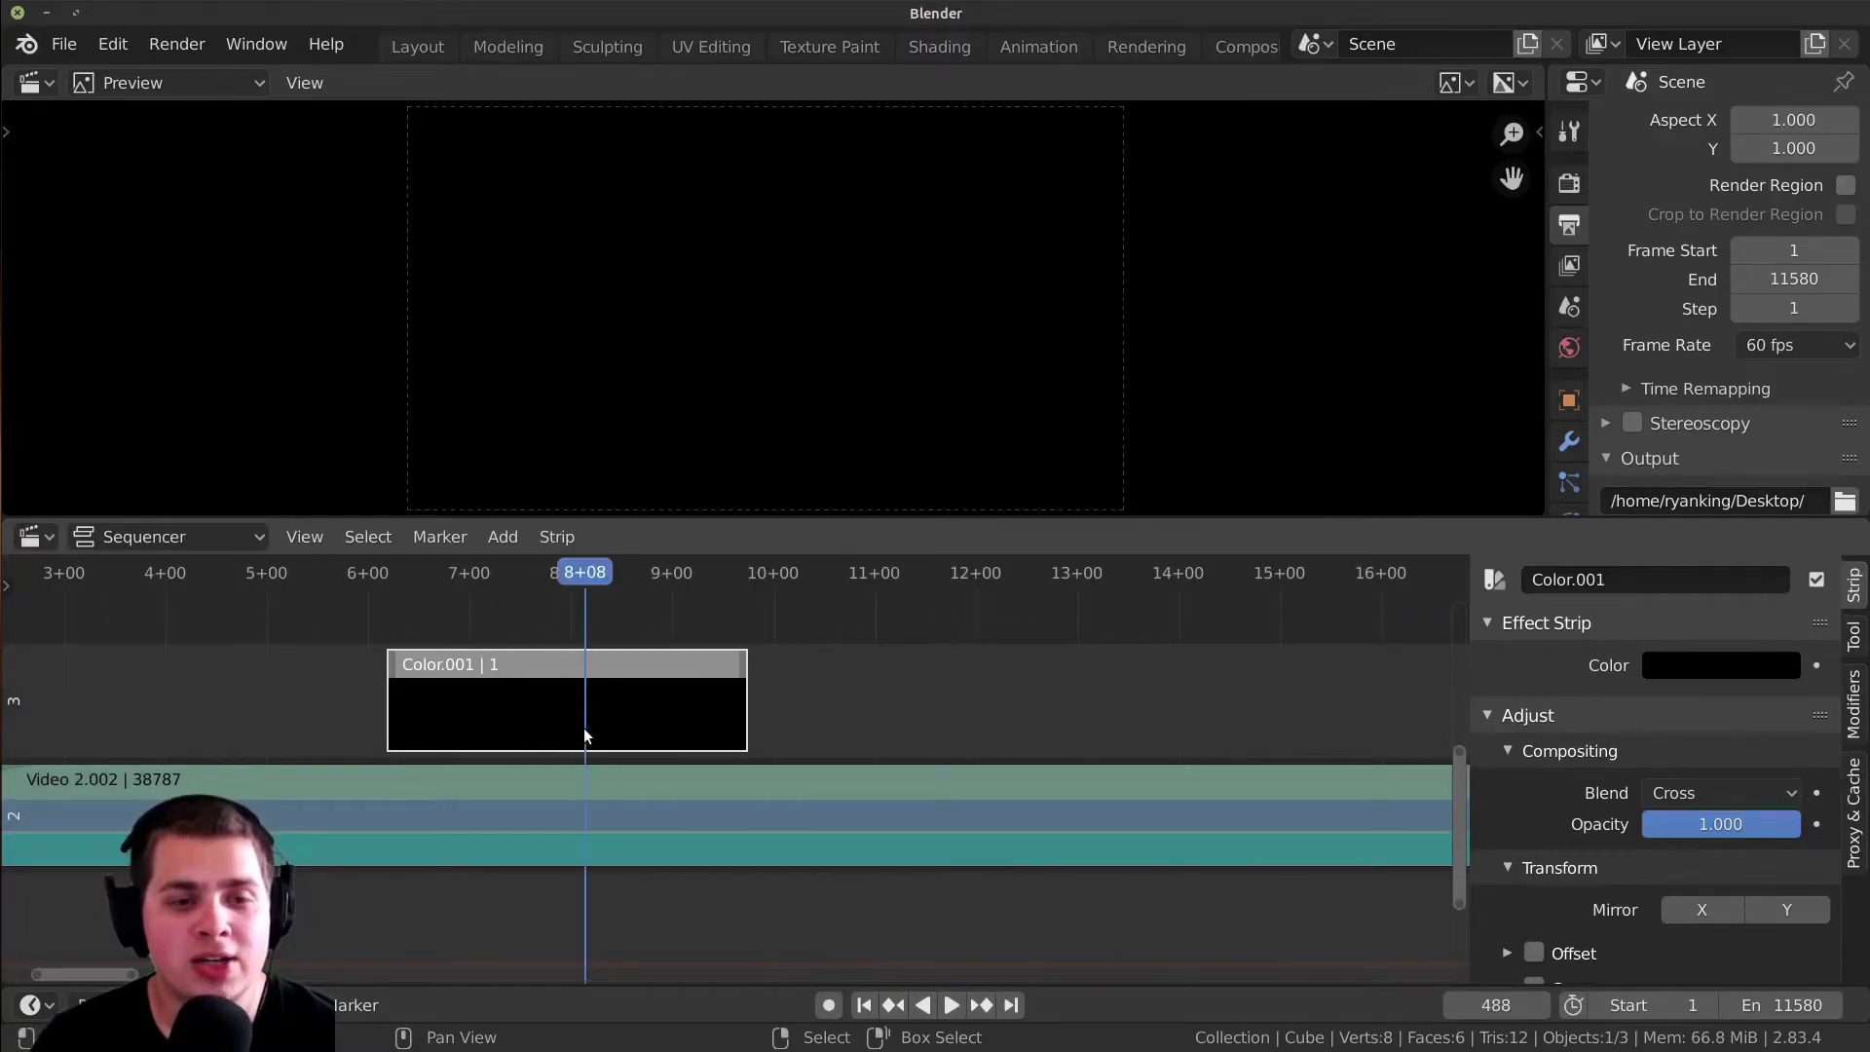
click(658, 815)
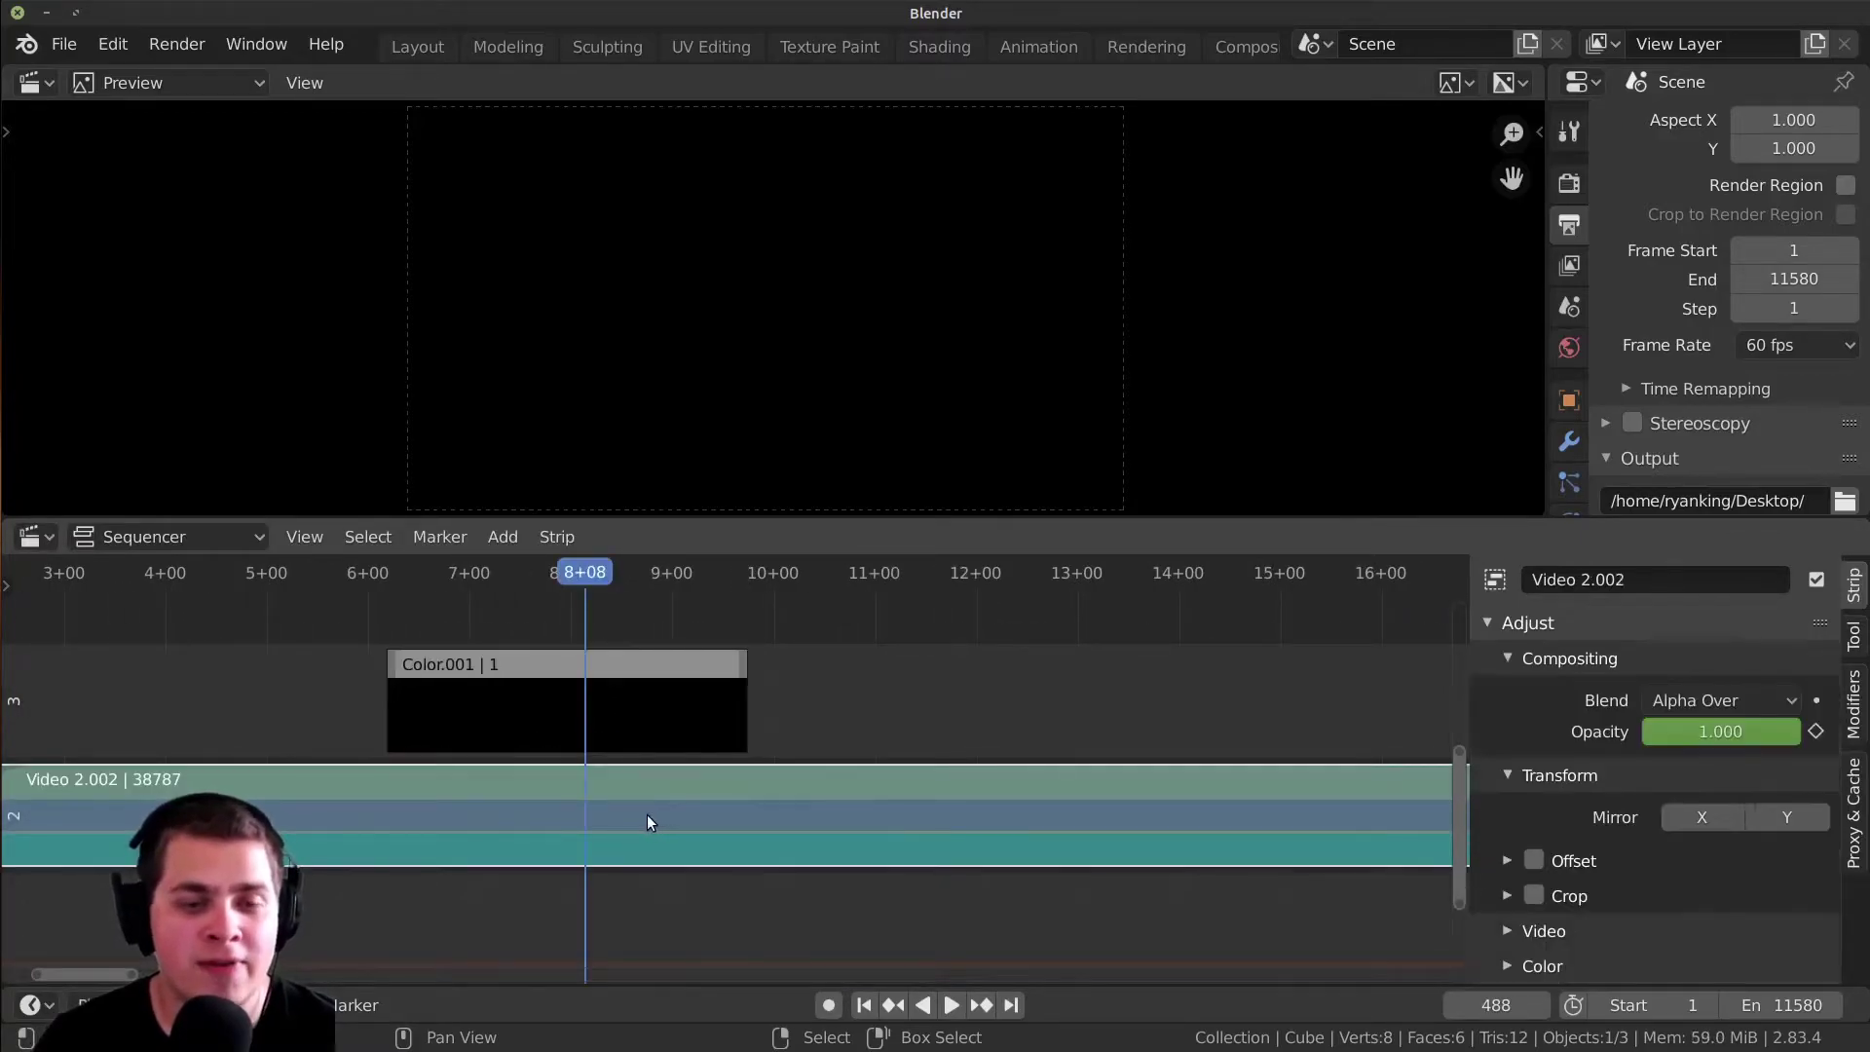
click(631, 716)
middle_drag(559, 693, 628, 764)
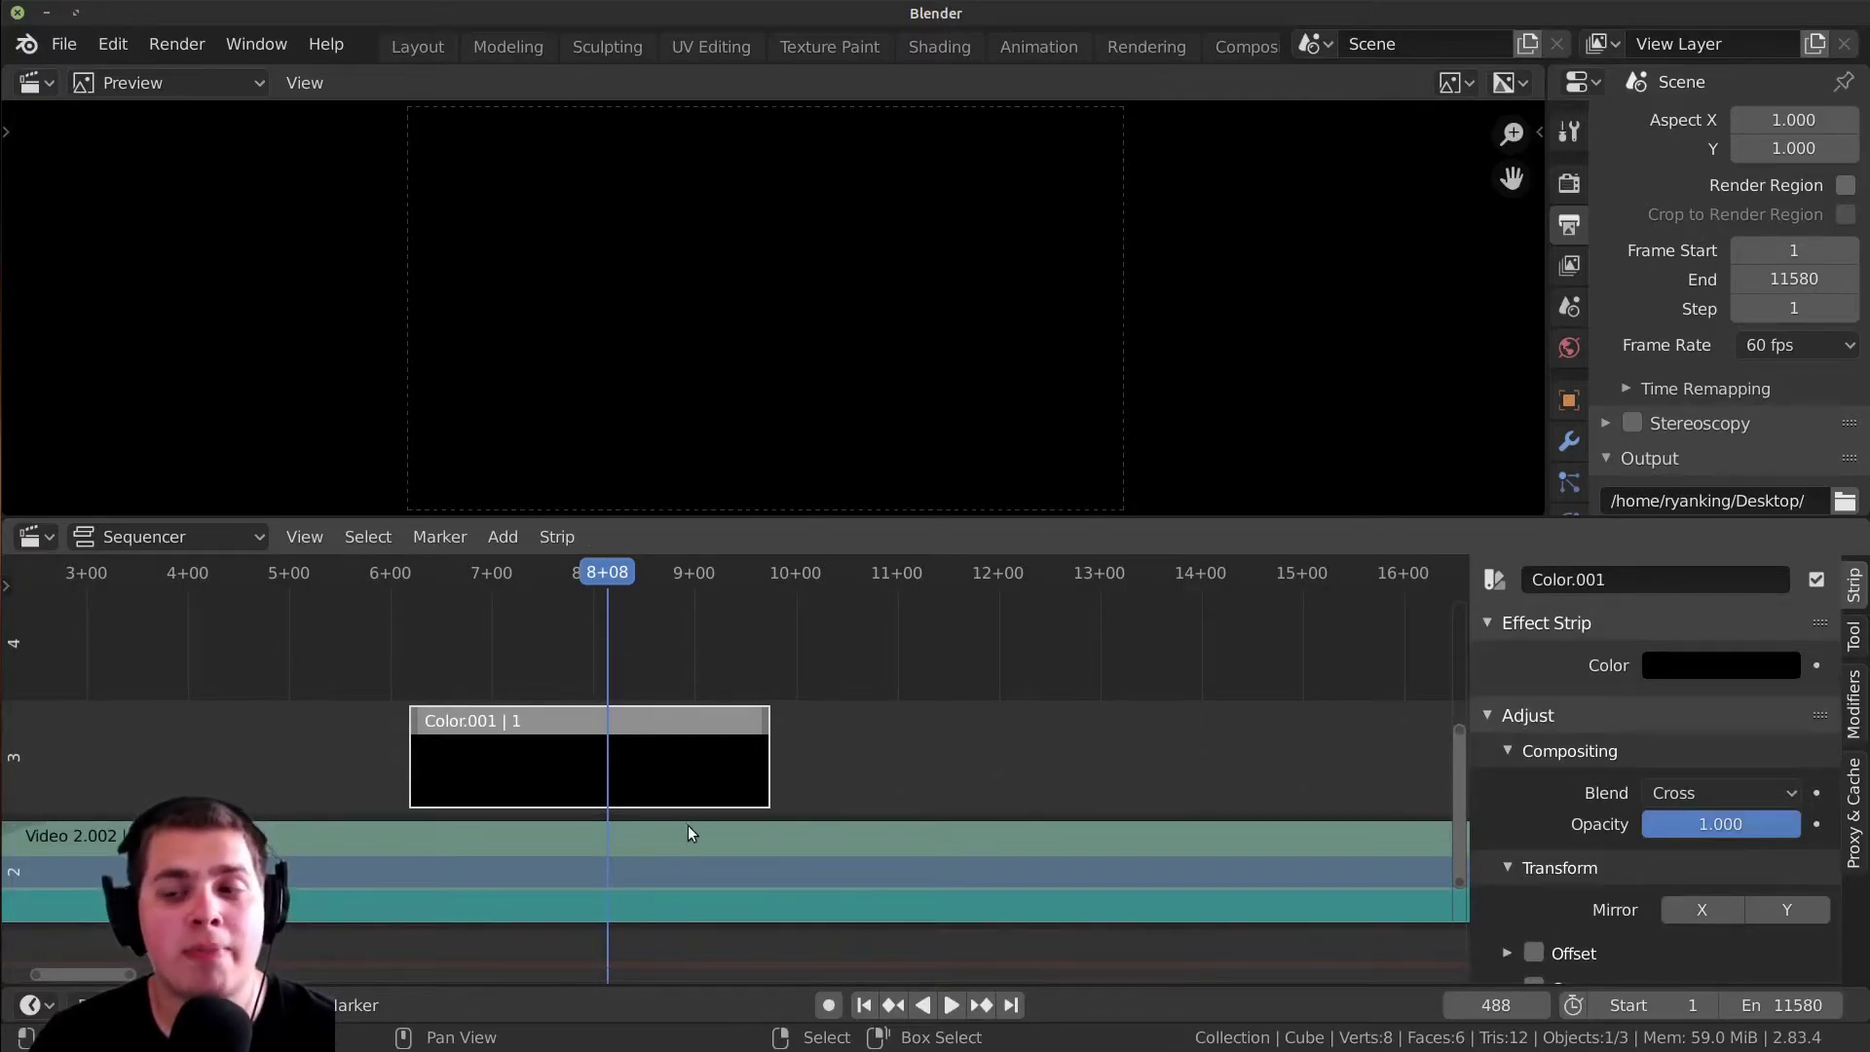
scroll(692, 828, up, 1)
scroll(704, 820, up, 1)
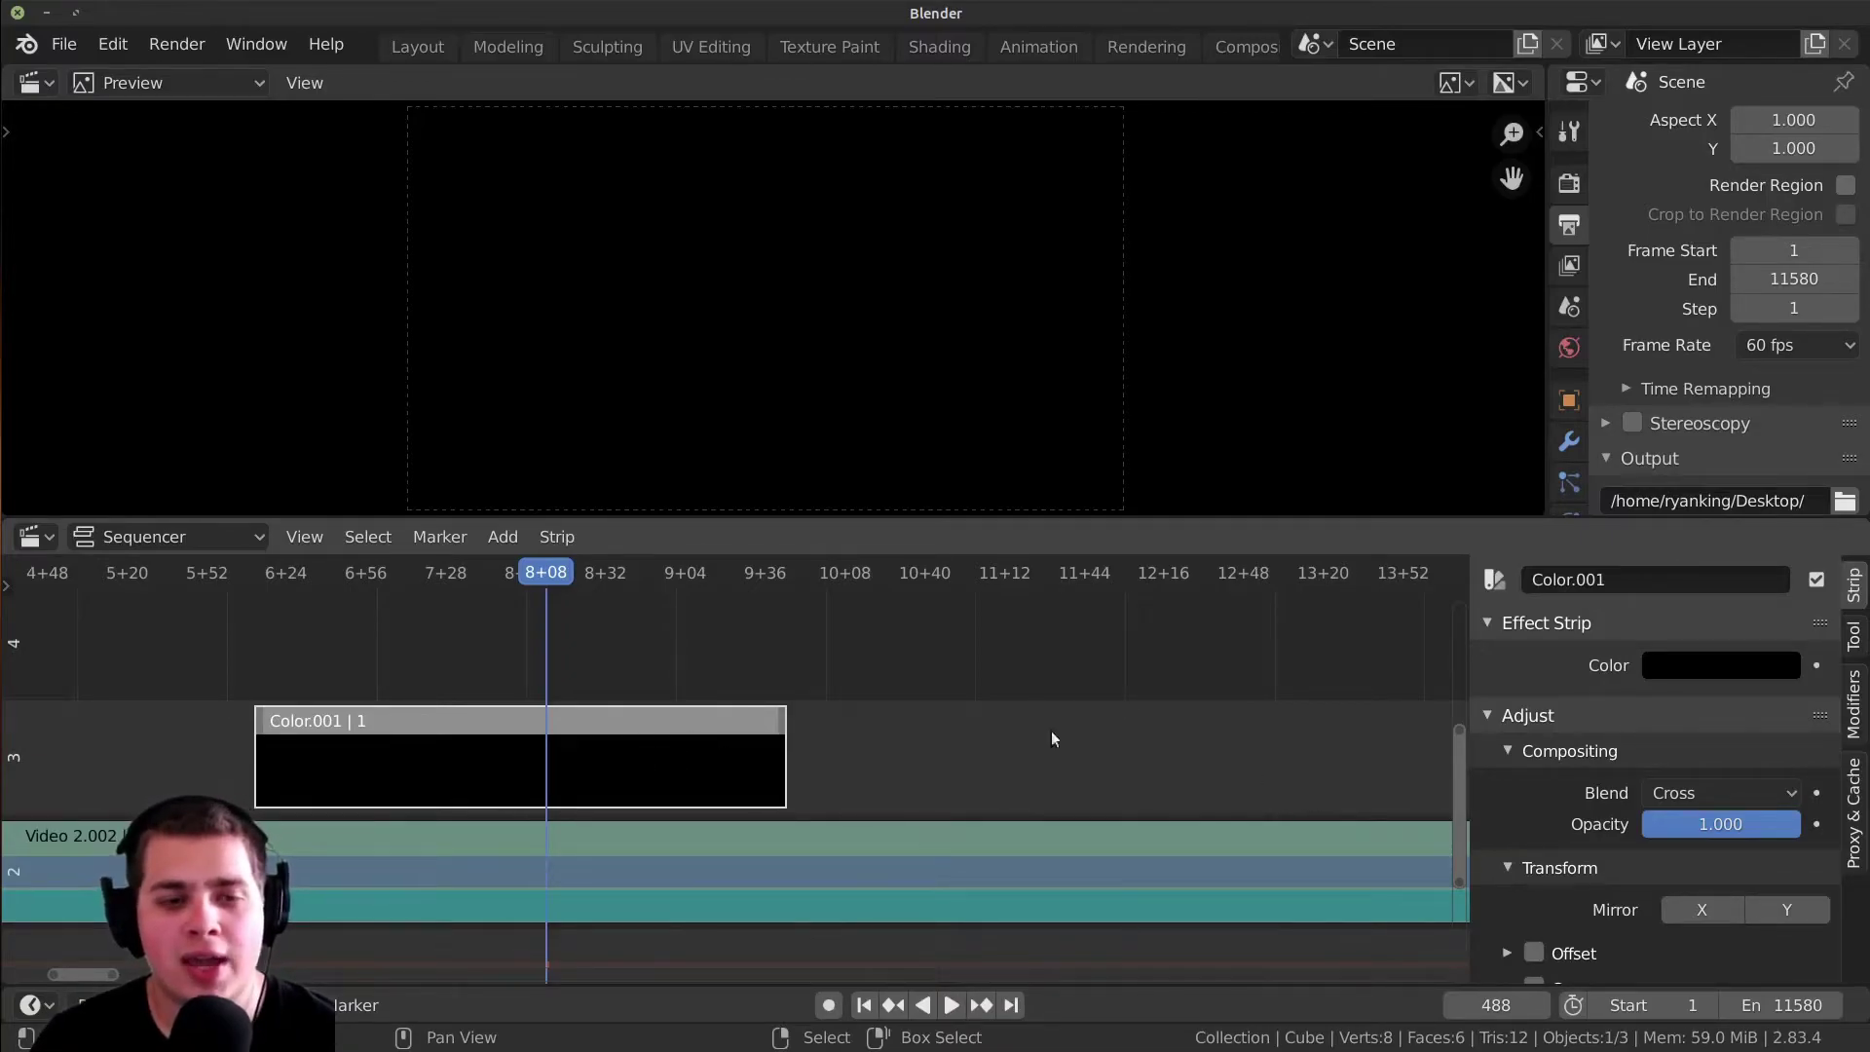
scroll(1678, 752, down, 2)
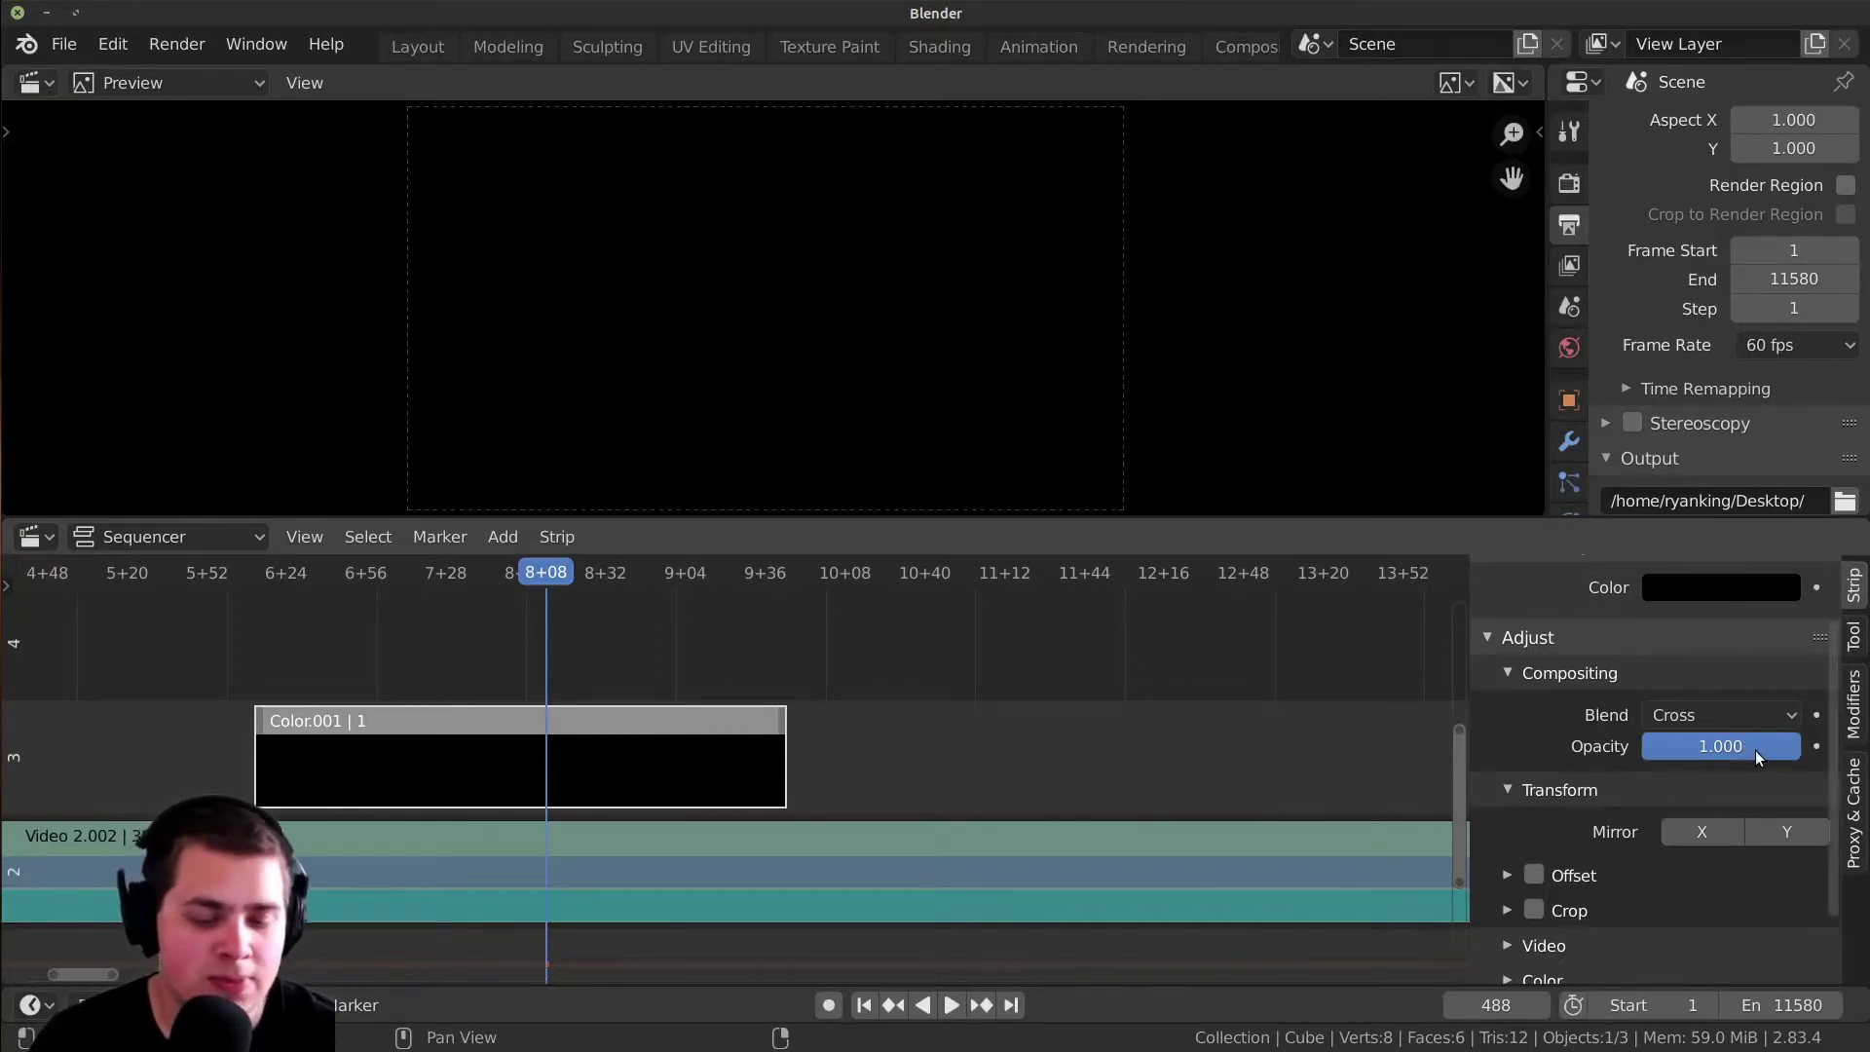
key(i)
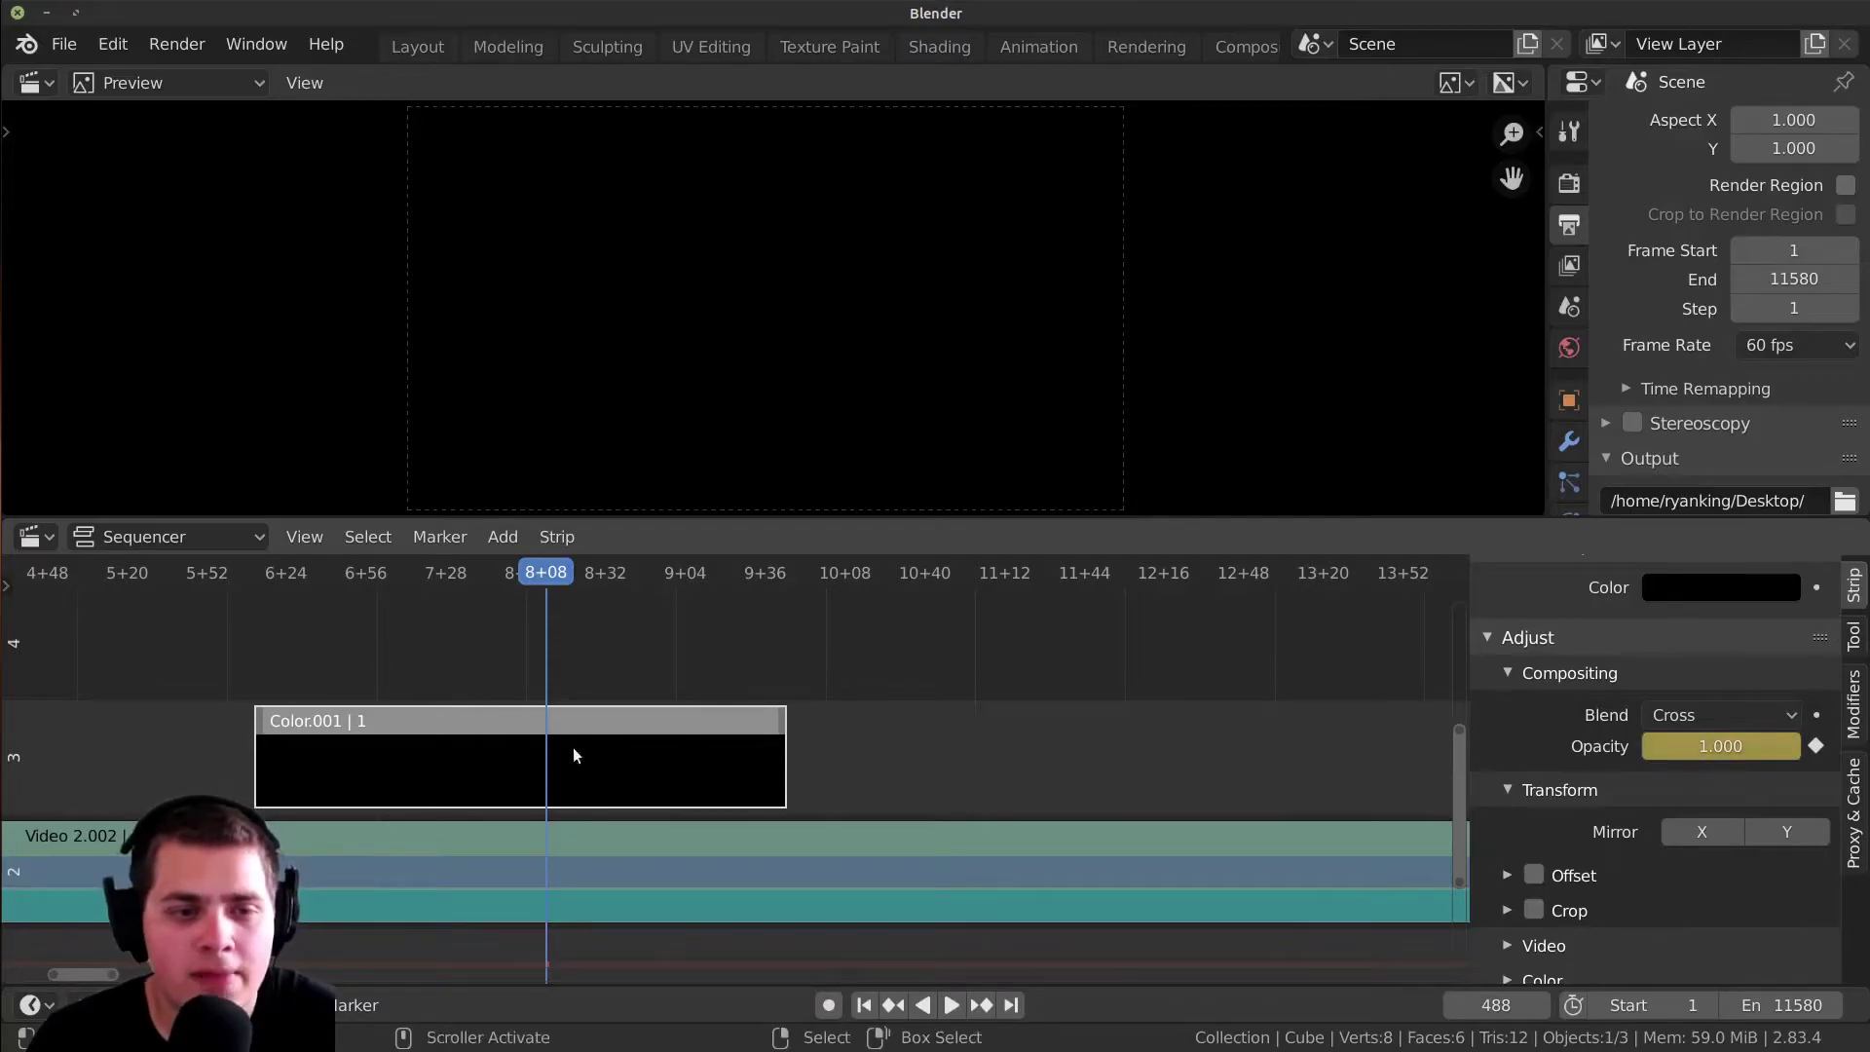
- Advance the playhead to 9+19 and keyframe the channel 3 Color strip's opacity at 0.000
key(space)
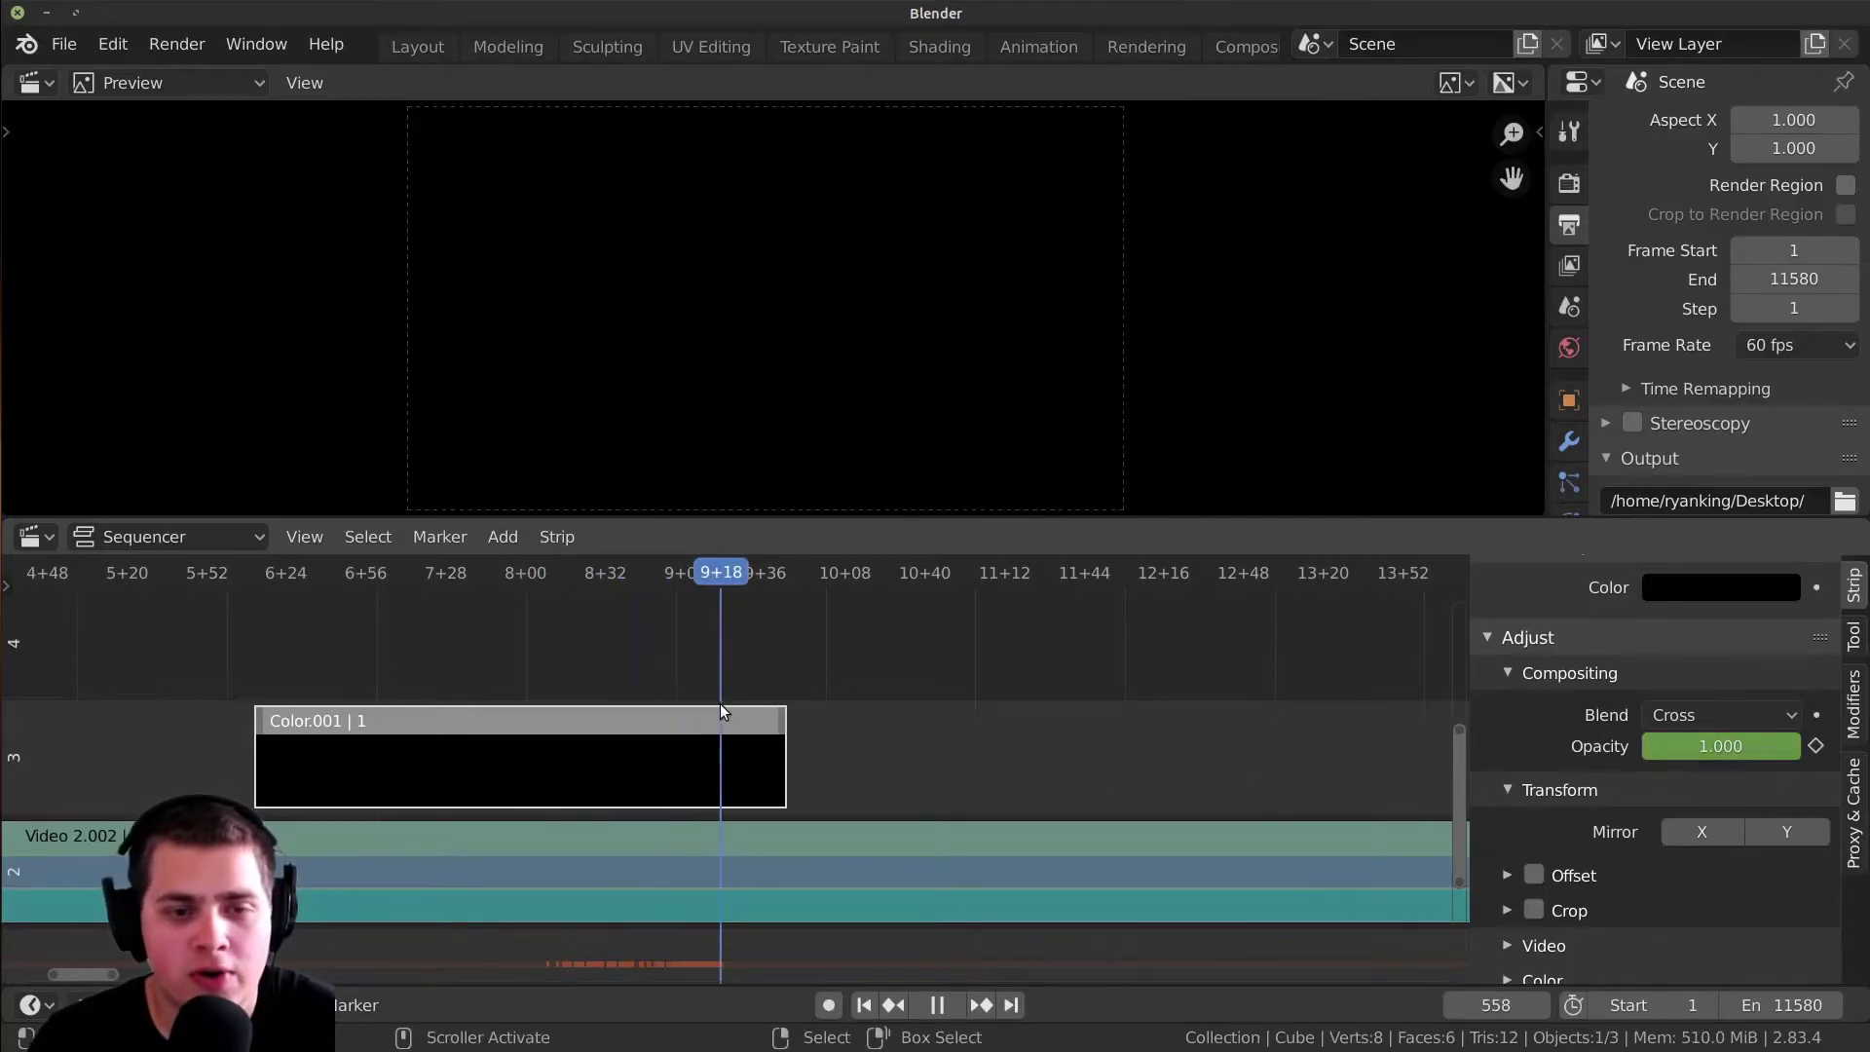
key(space)
drag(1739, 750, 1675, 746)
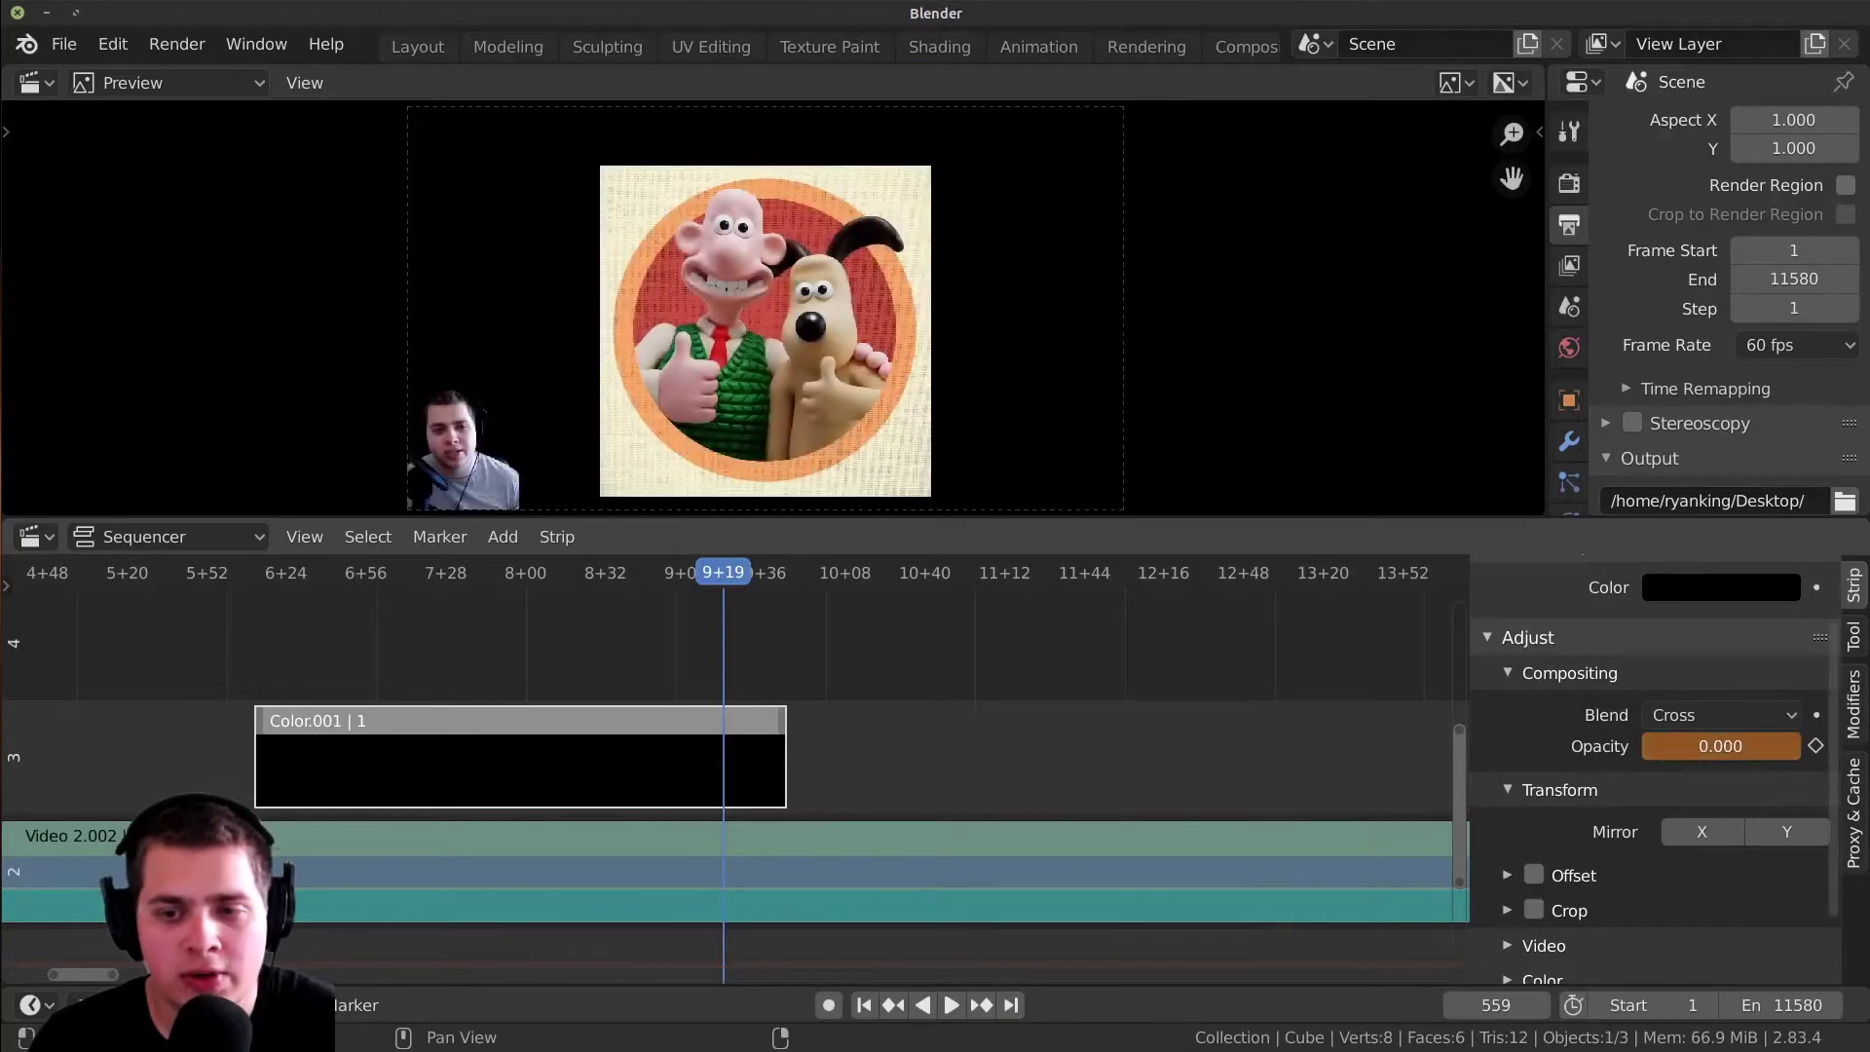
key(i)
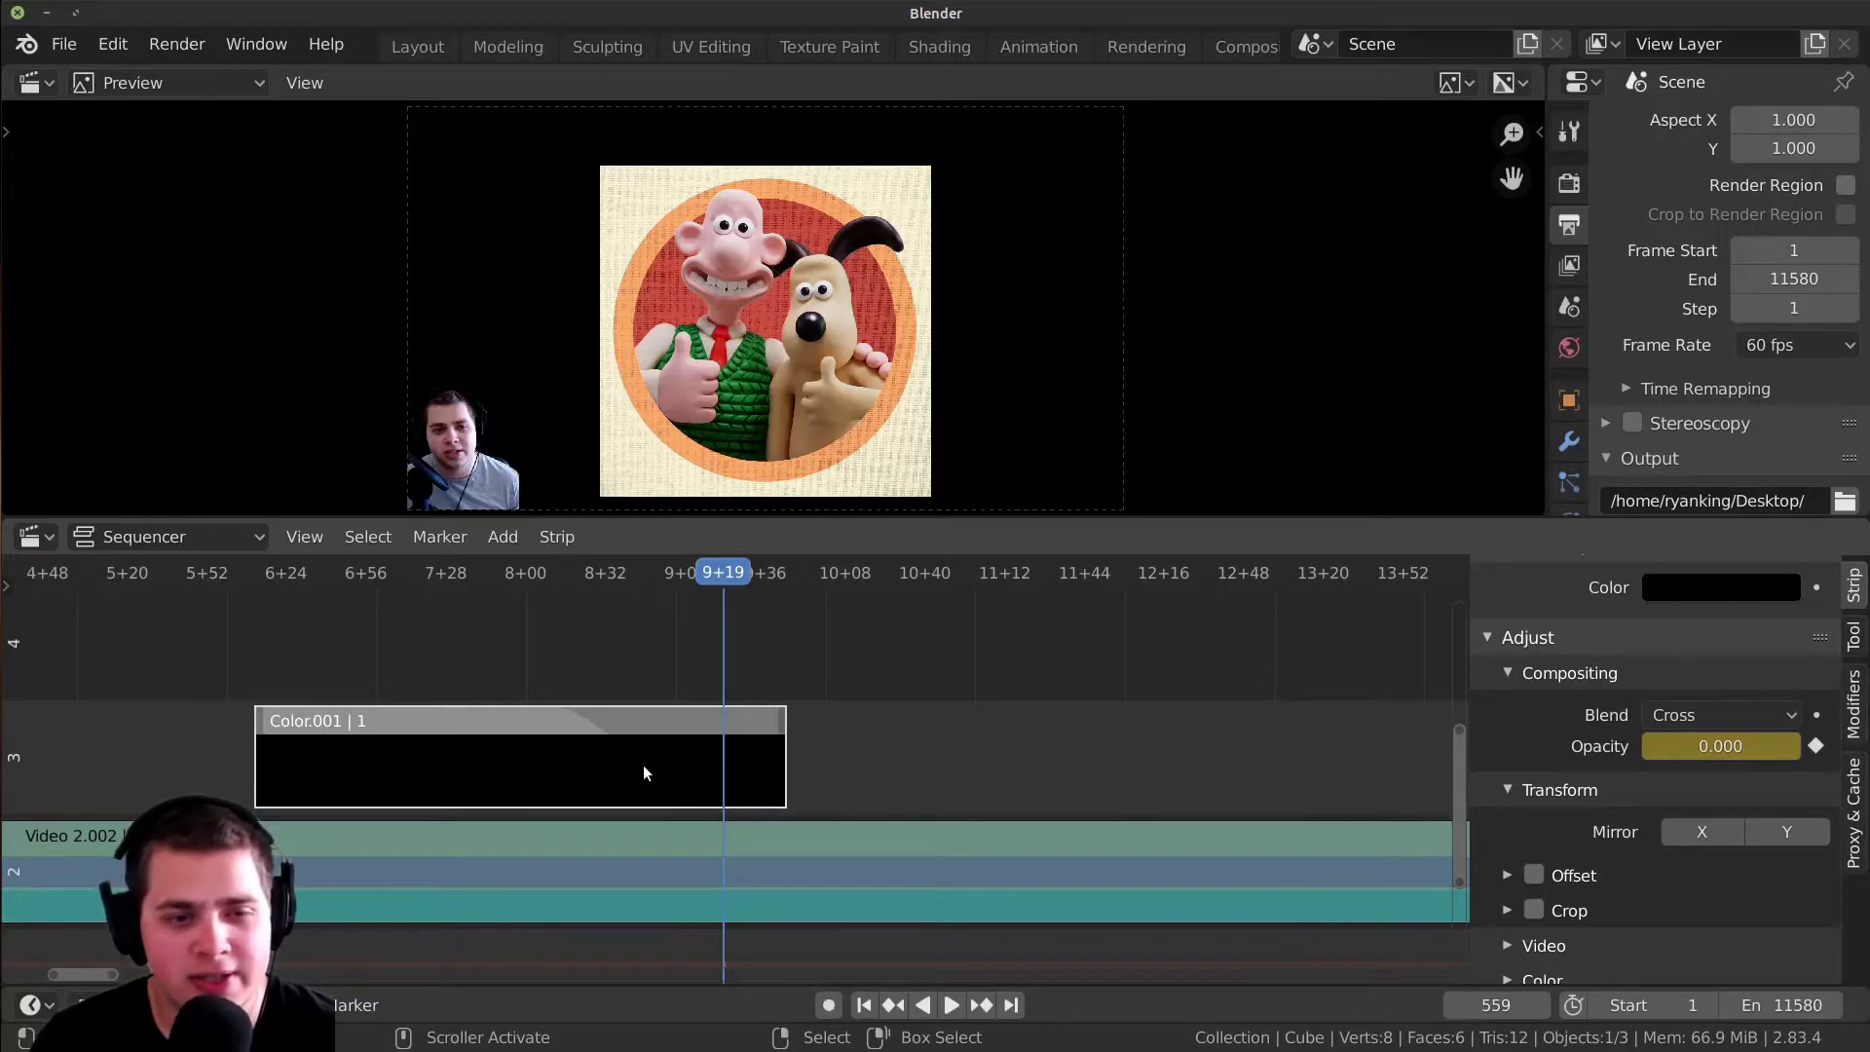
- Play the fade from black across the channel 3 Color strip and inspect its opacity curve
click(530, 707)
scroll(981, 769, up, 2)
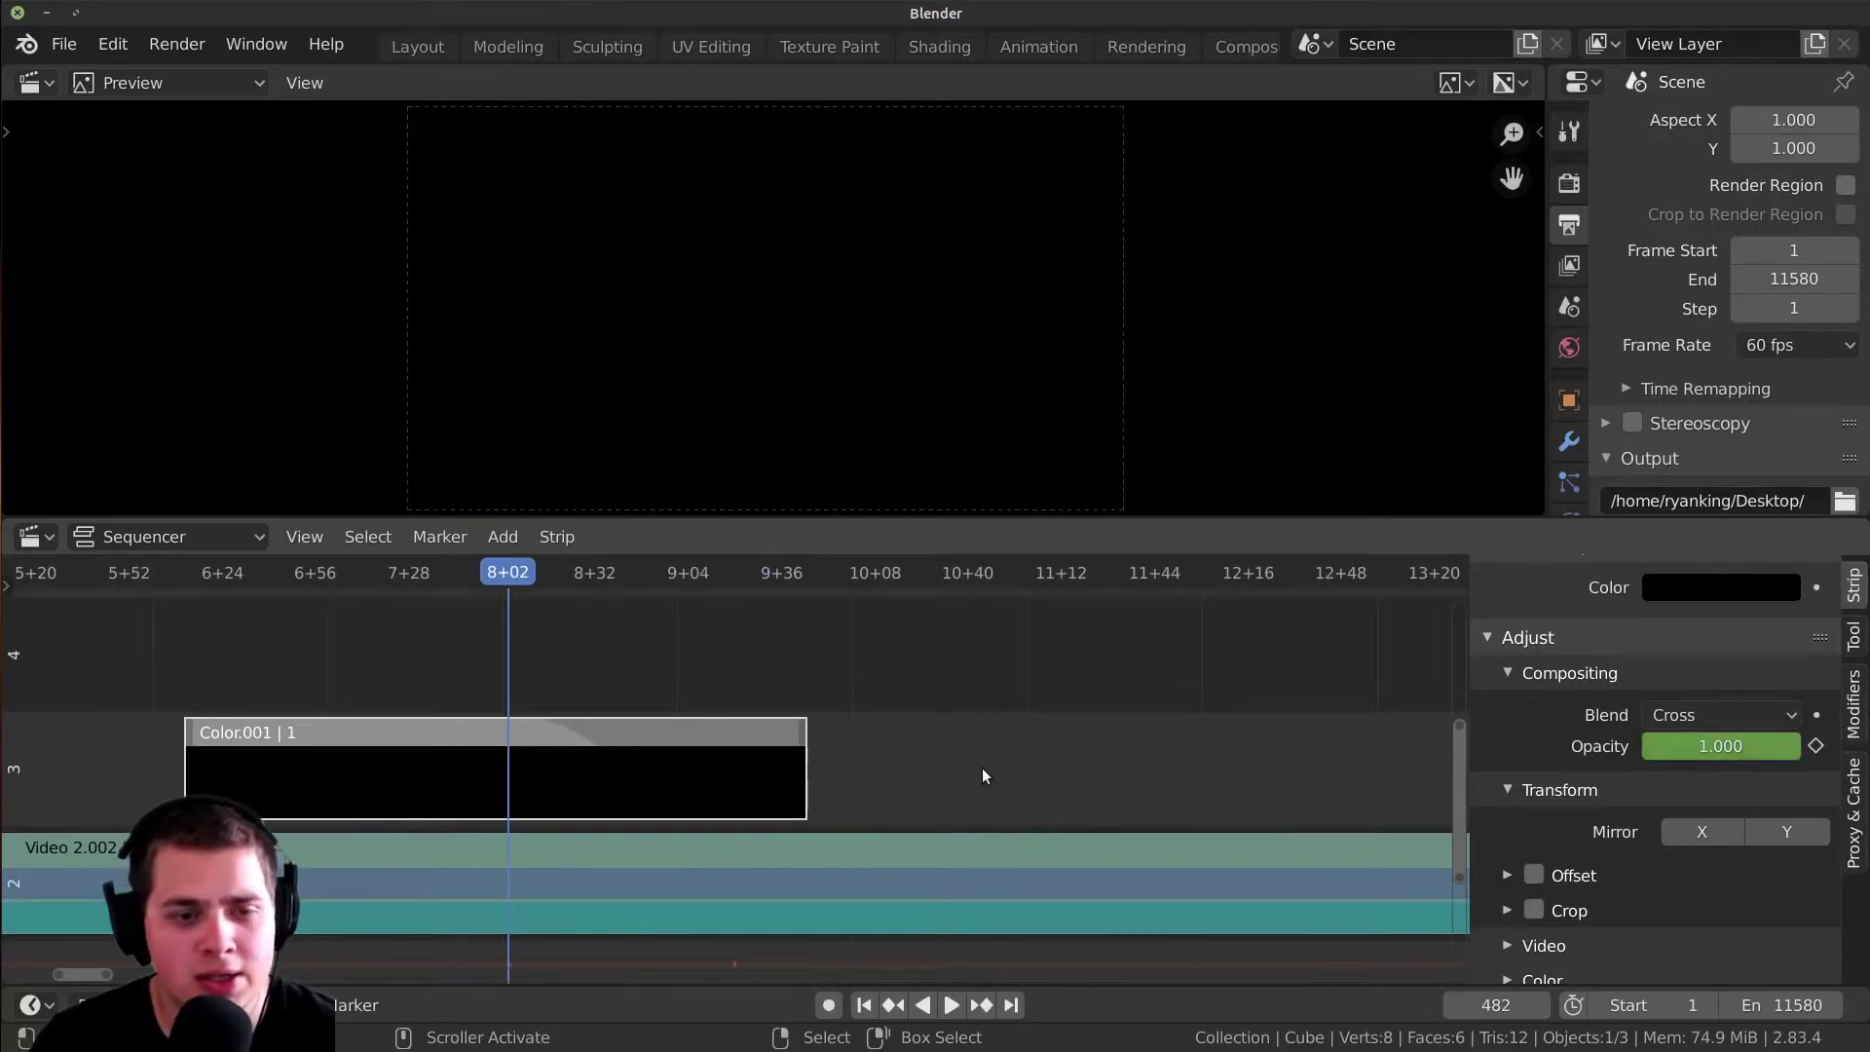
key(space)
key(Down)
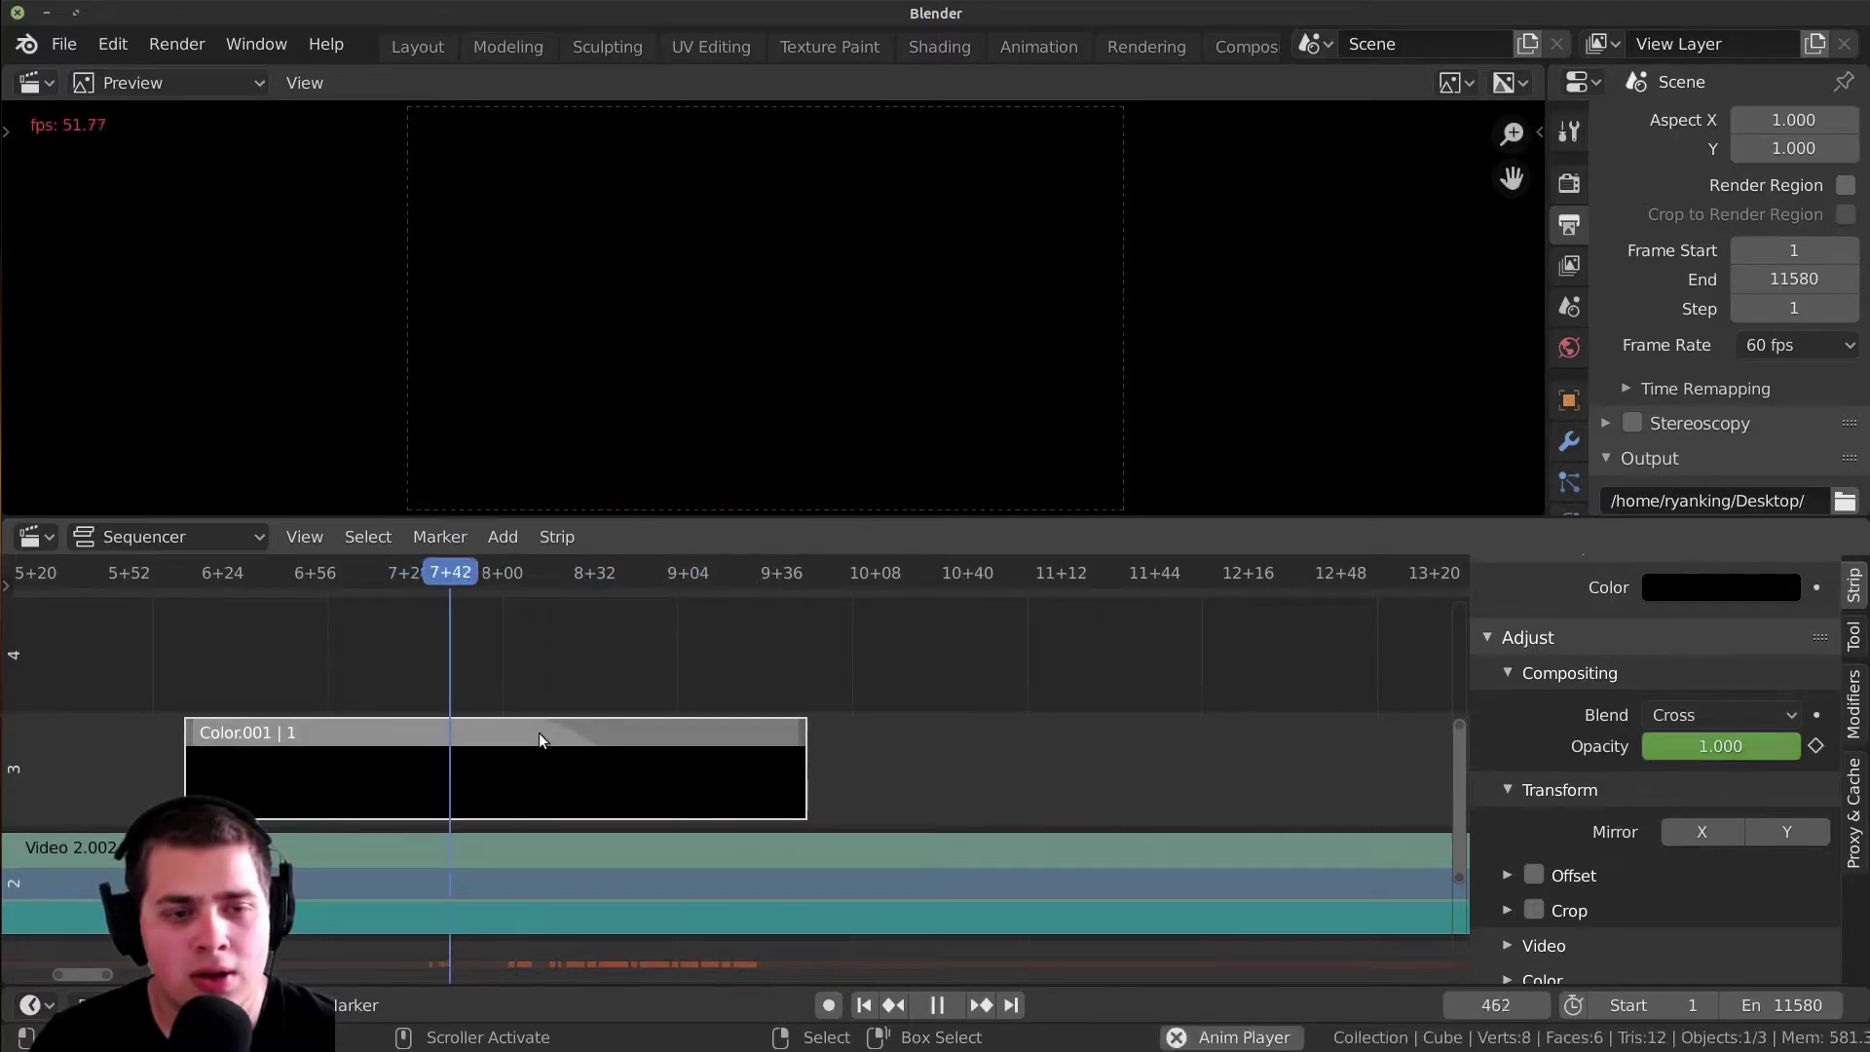
key(space)
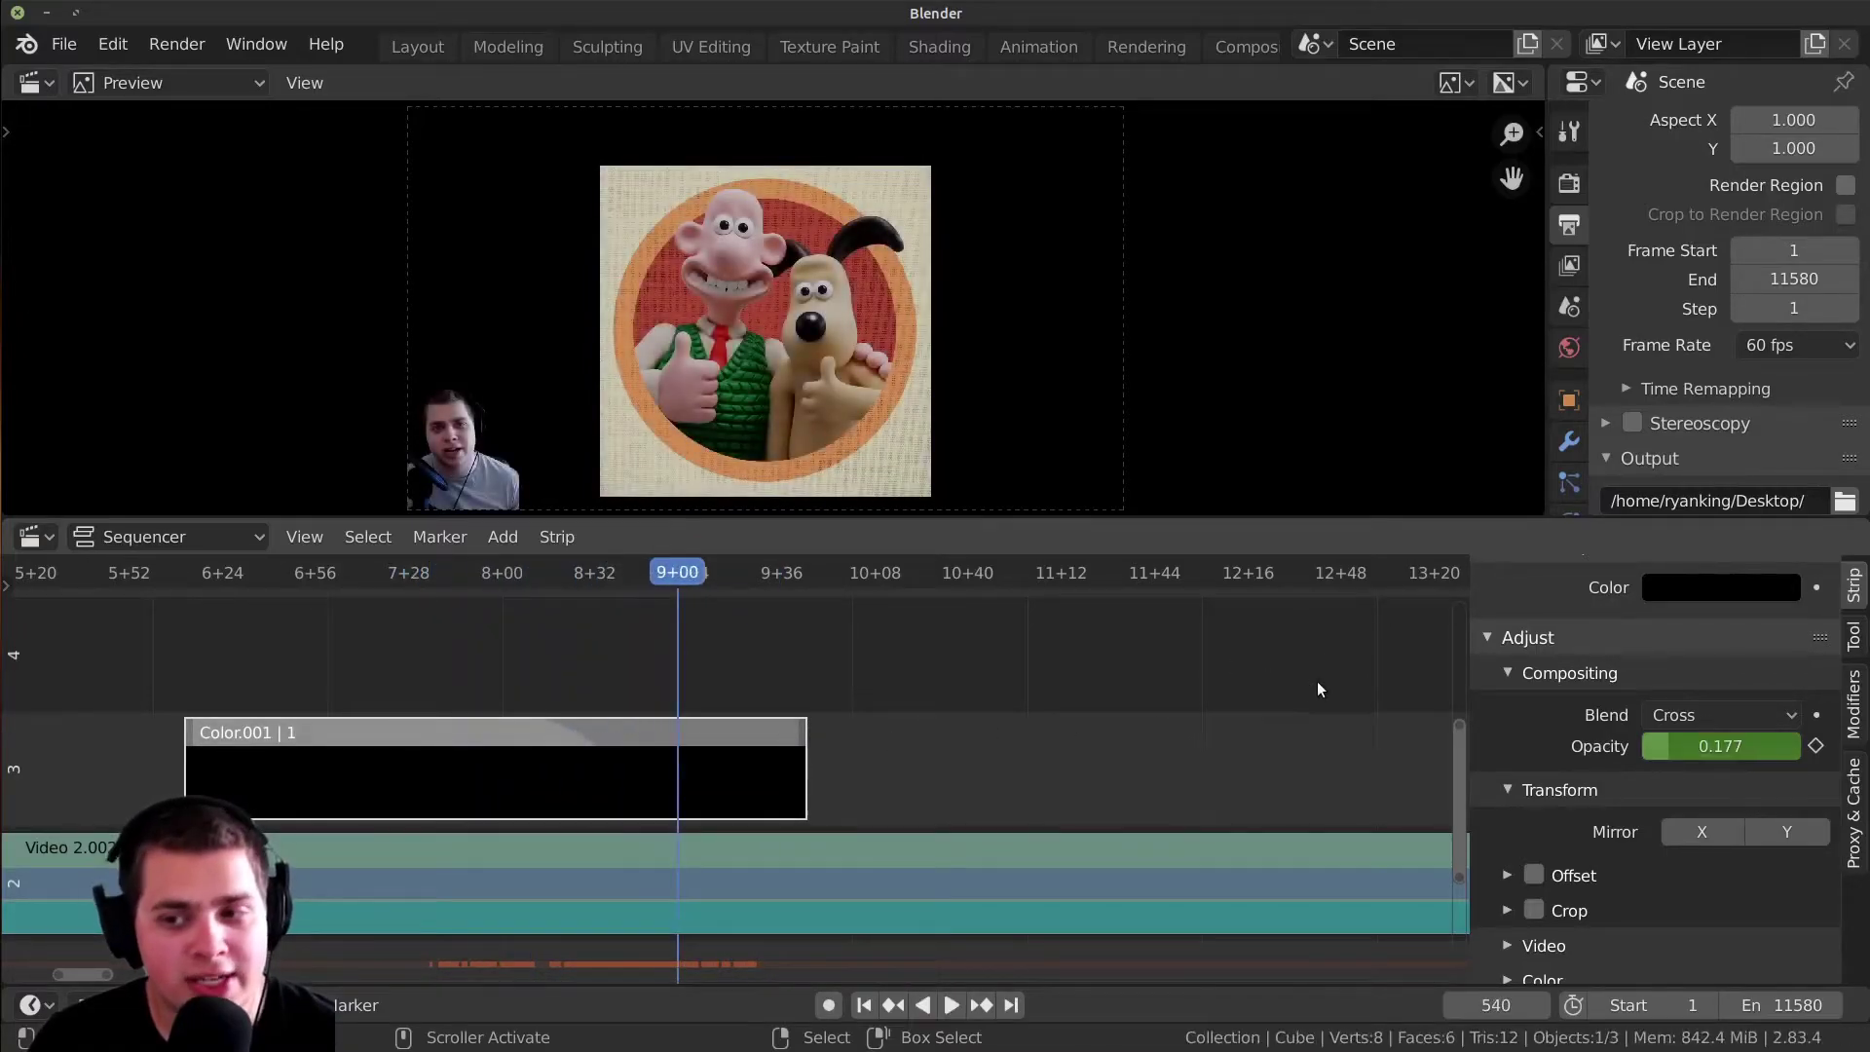
middle_drag(962, 744, 966, 780)
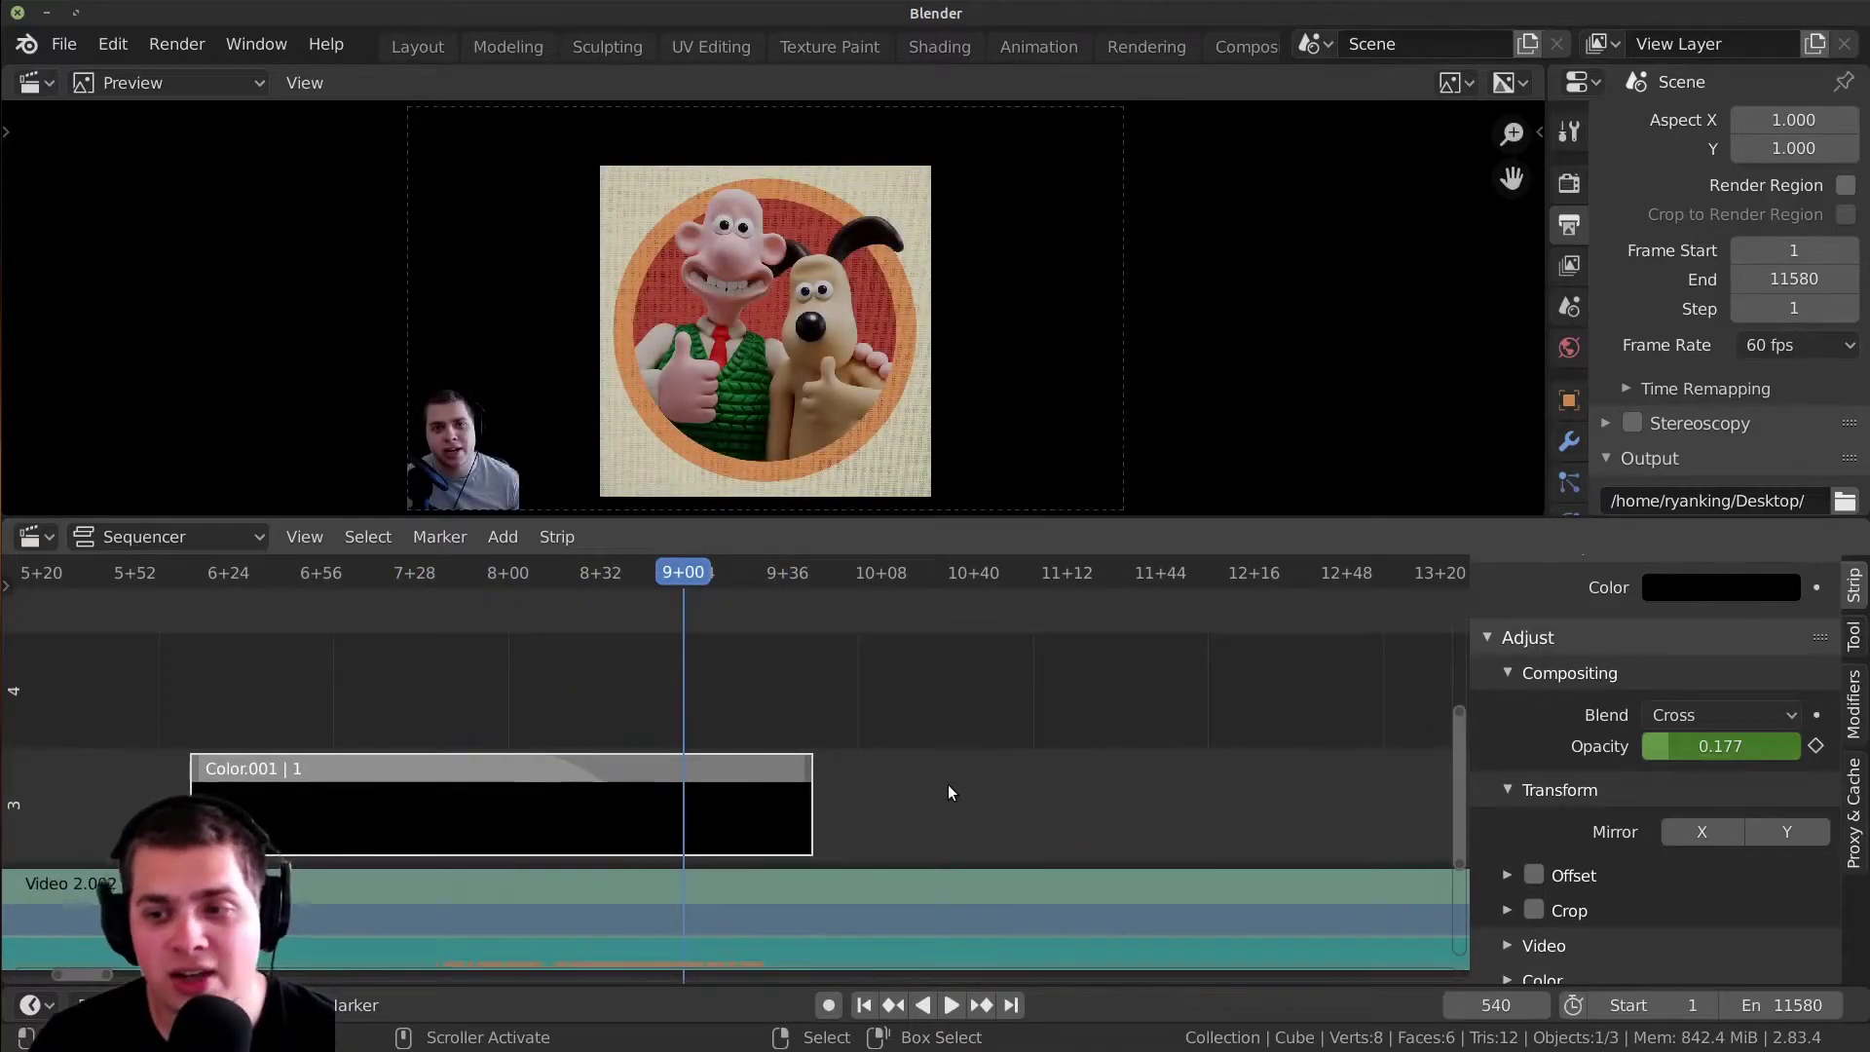
scroll(692, 841, down, 2)
scroll(666, 816, up, 1)
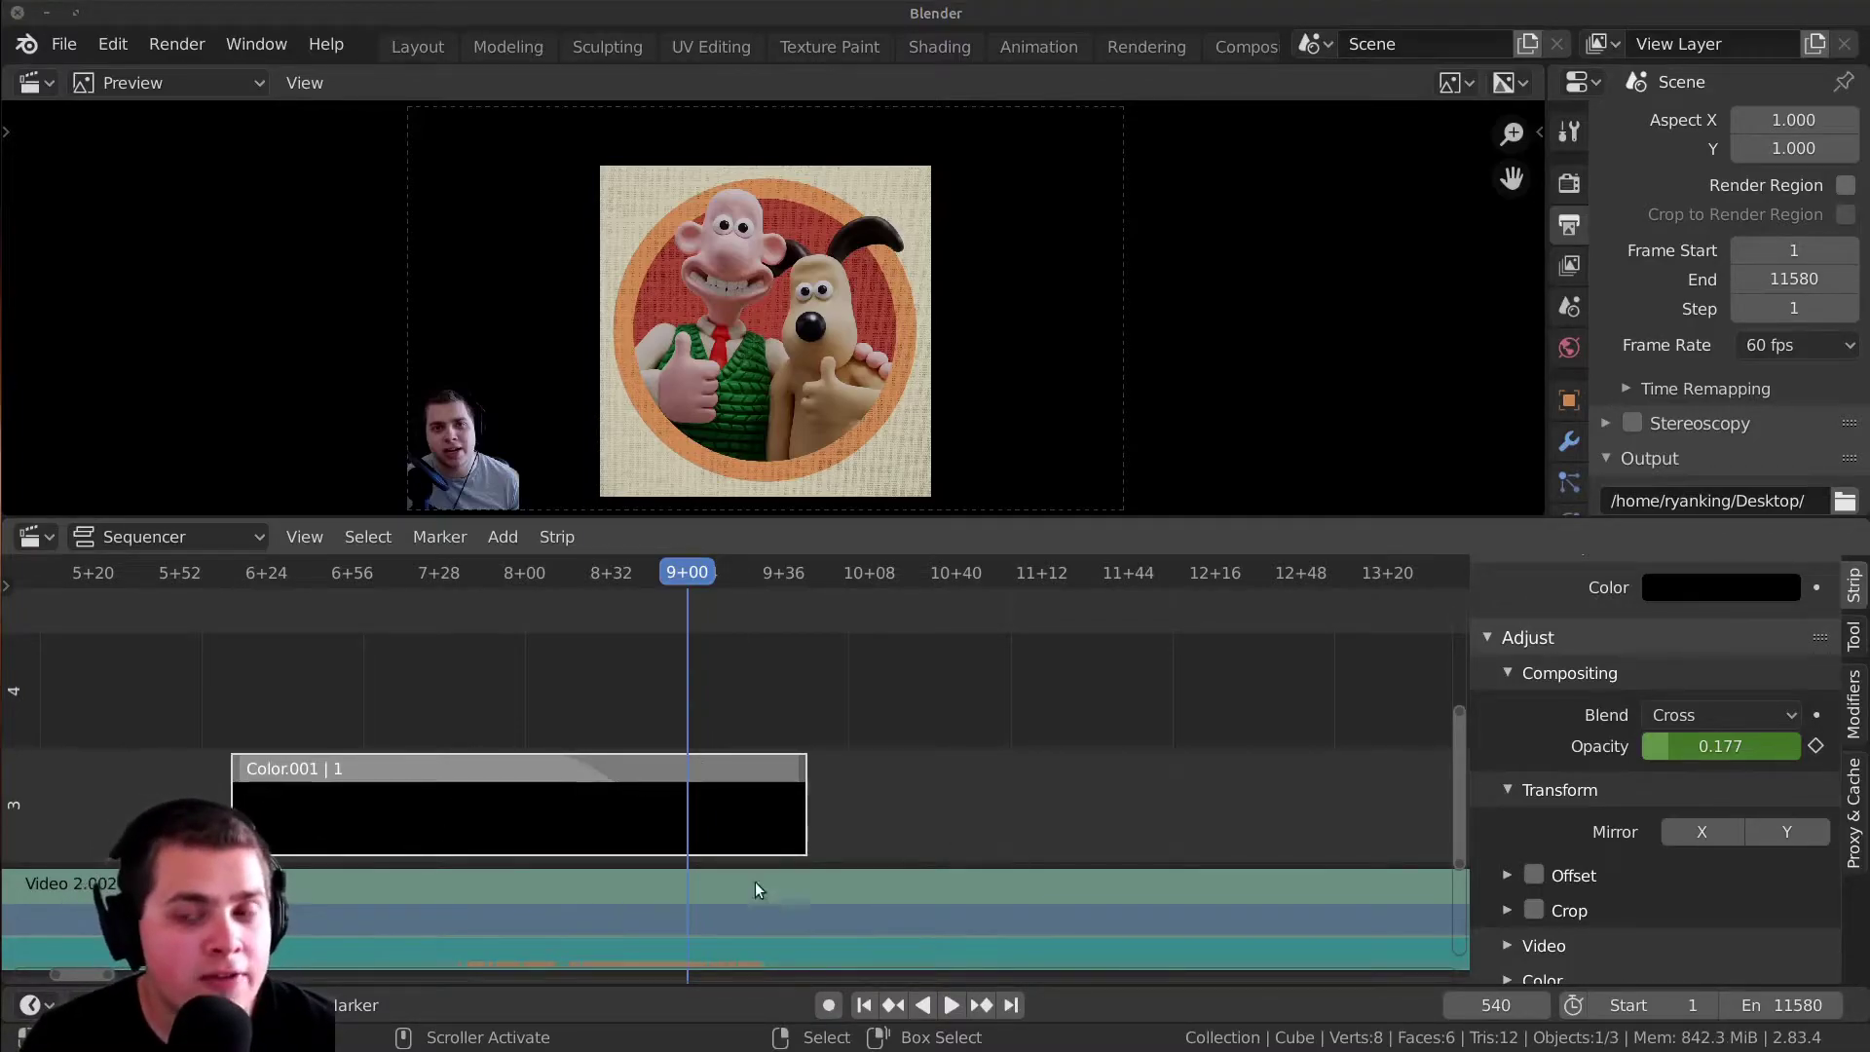
middle_drag(727, 790, 765, 787)
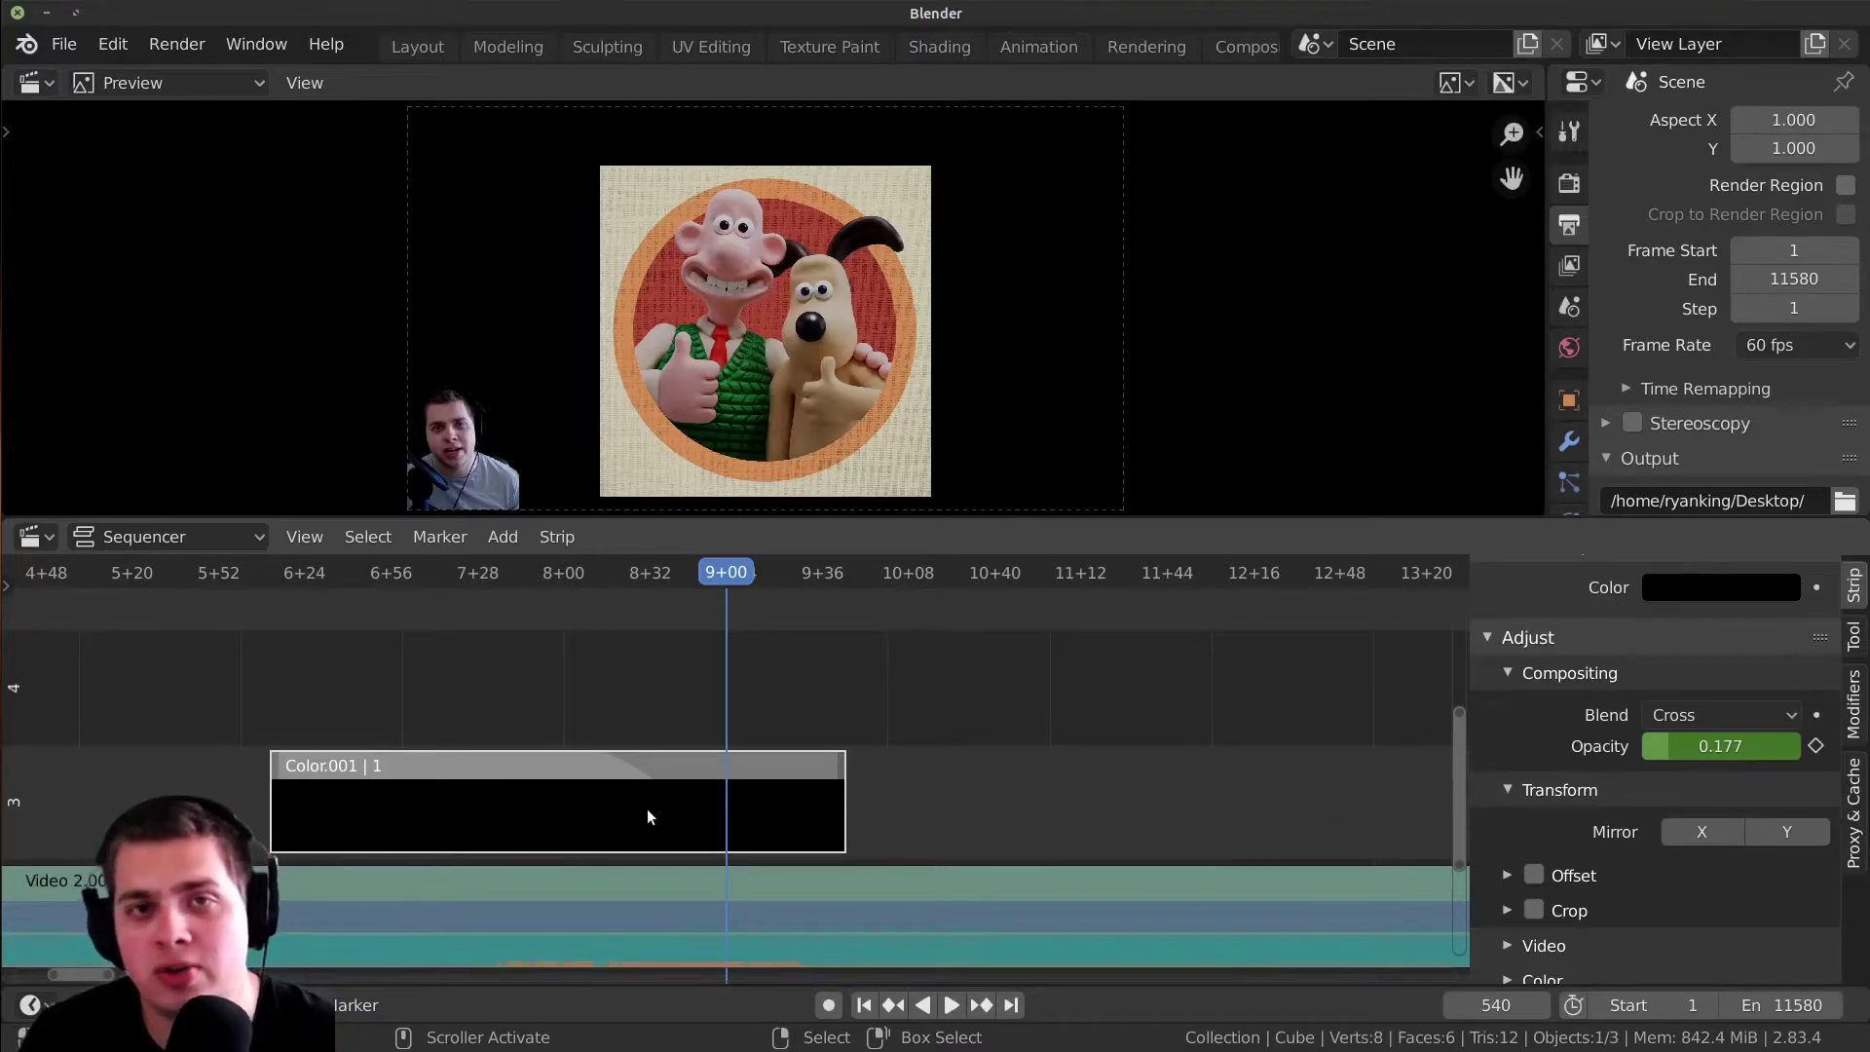
- Change the channel 3 Color strip to white with an HSV value of 1.000 and play the fade from 7+30
click(487, 750)
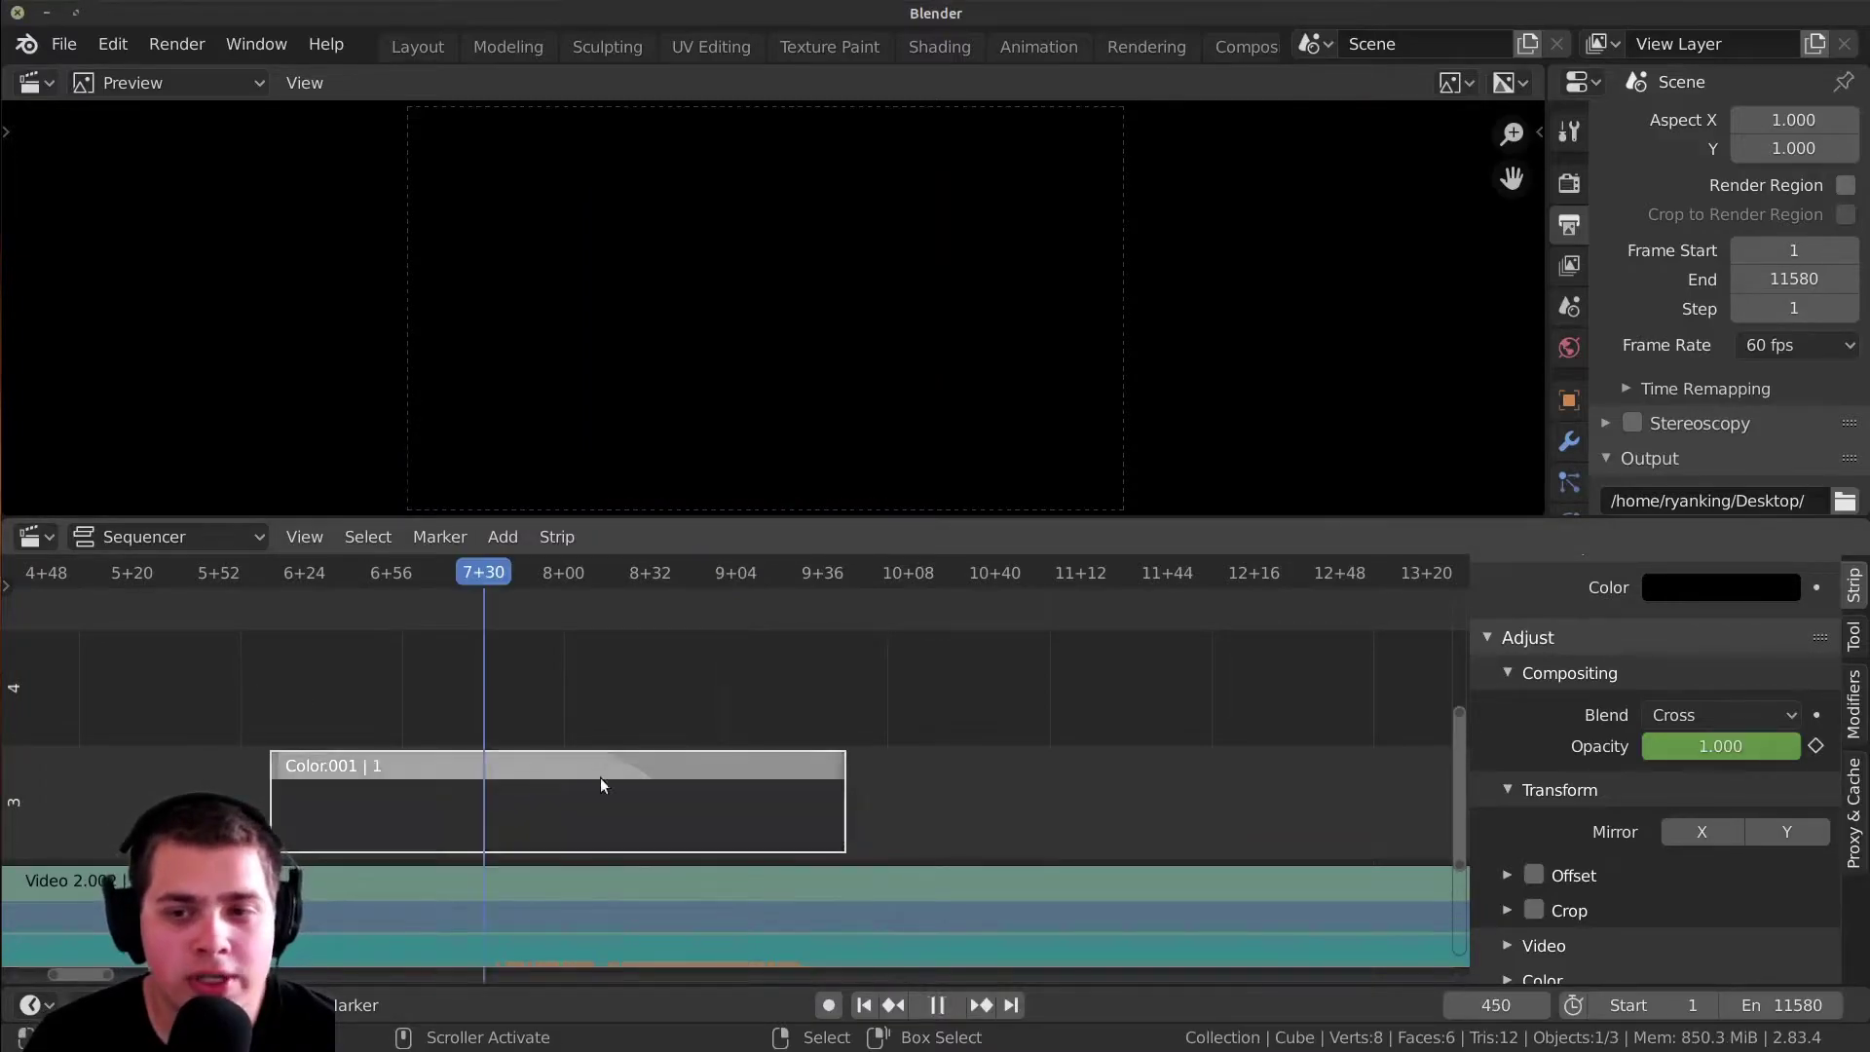
click(1708, 584)
drag(1774, 298, 1776, 195)
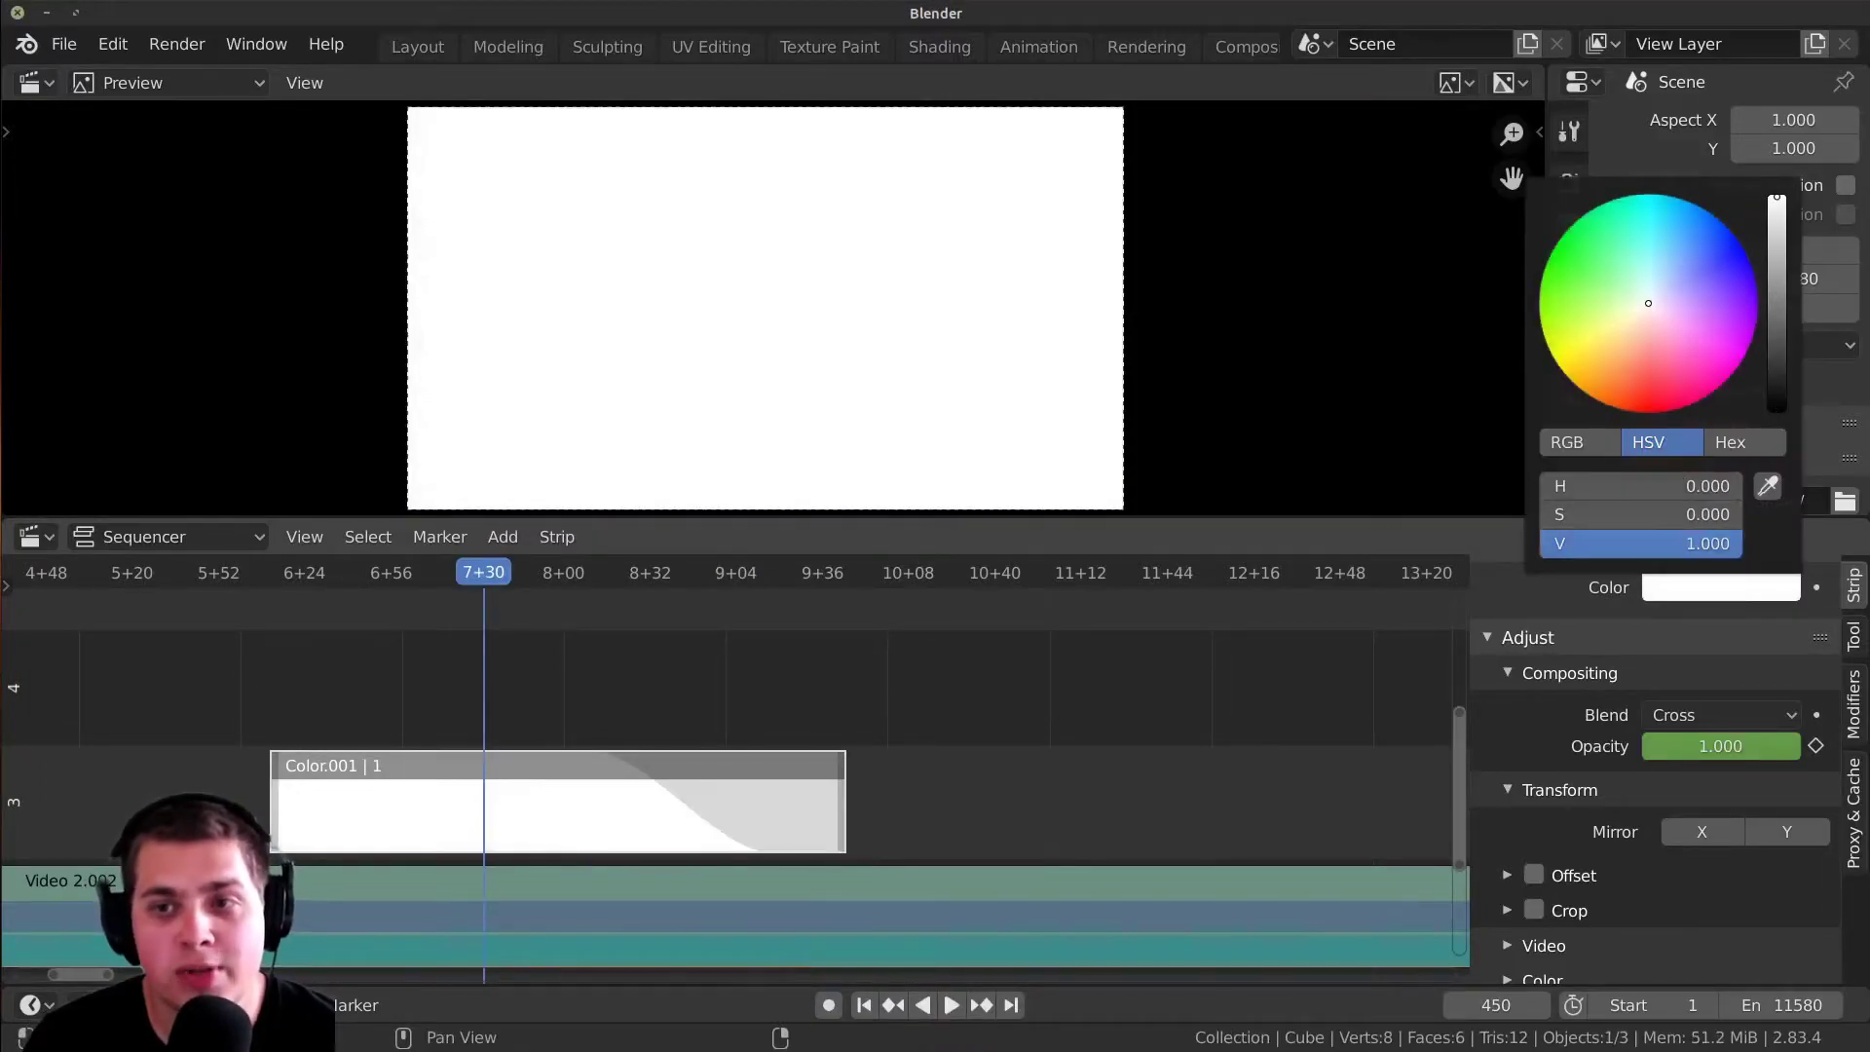
middle_drag(867, 785, 857, 785)
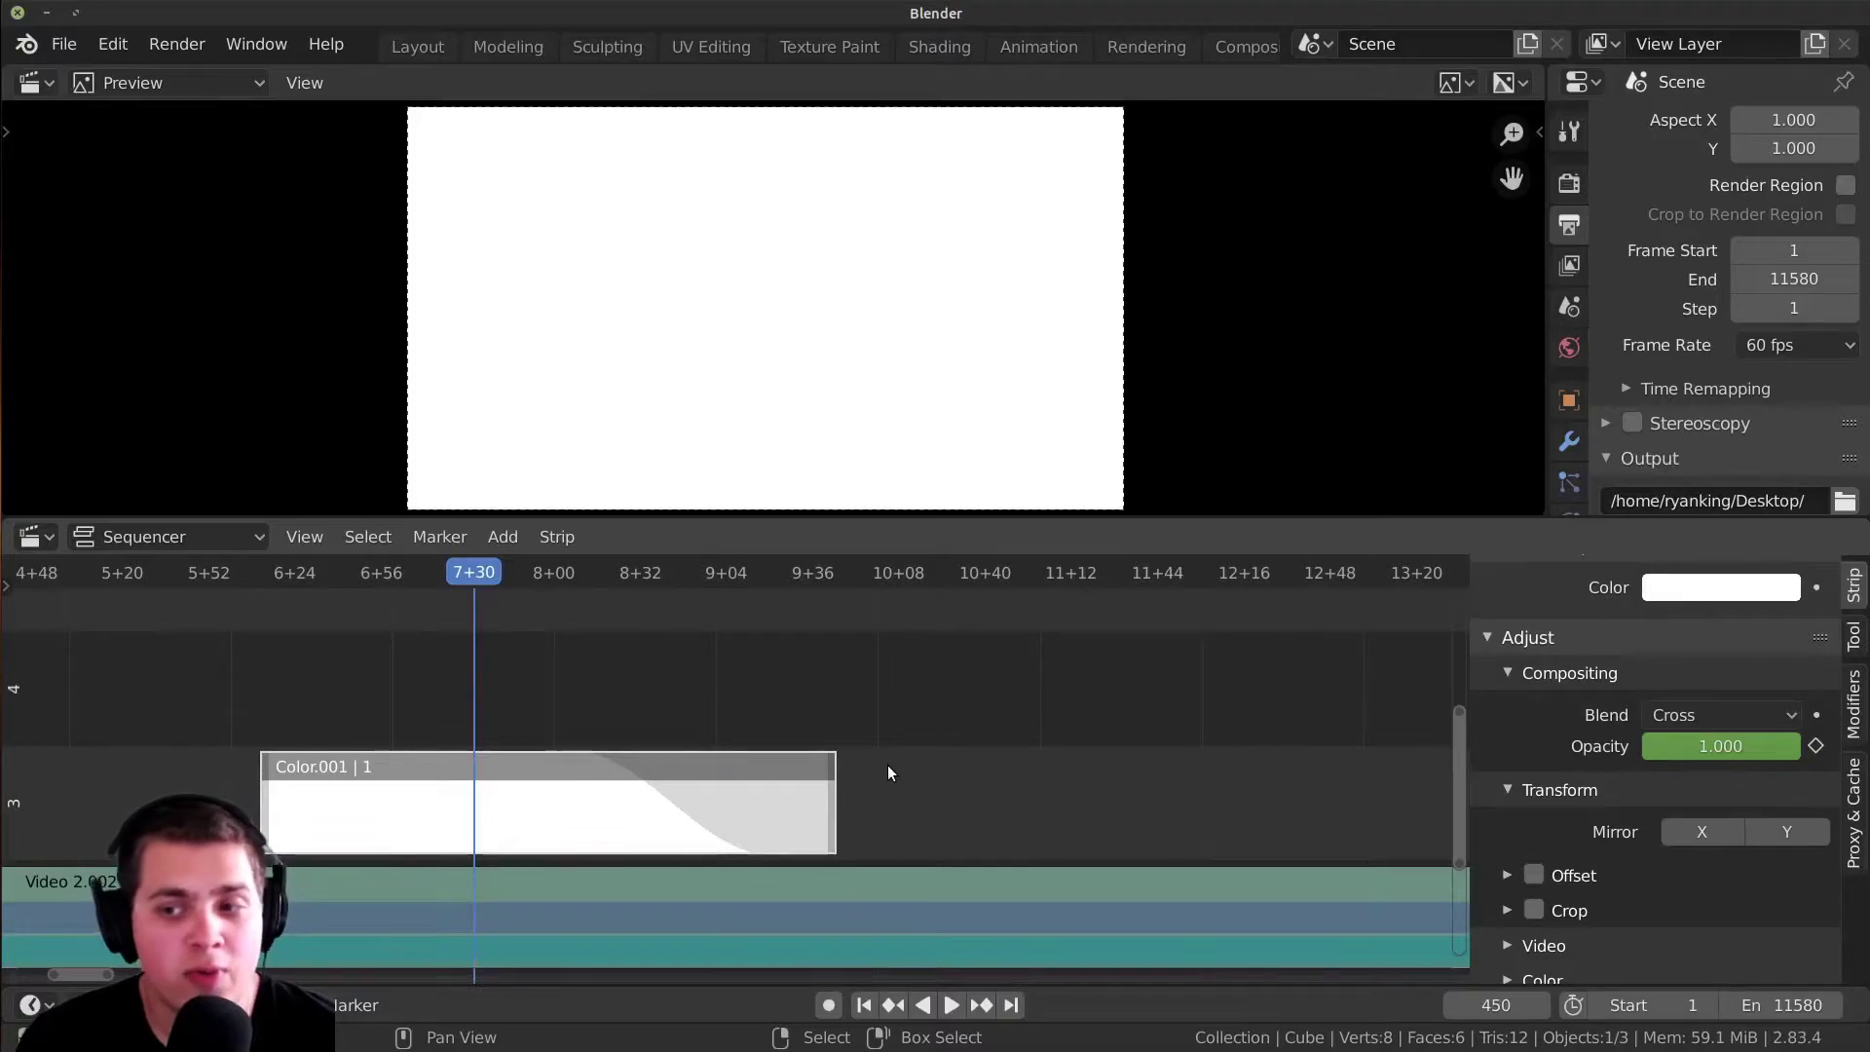
key(space)
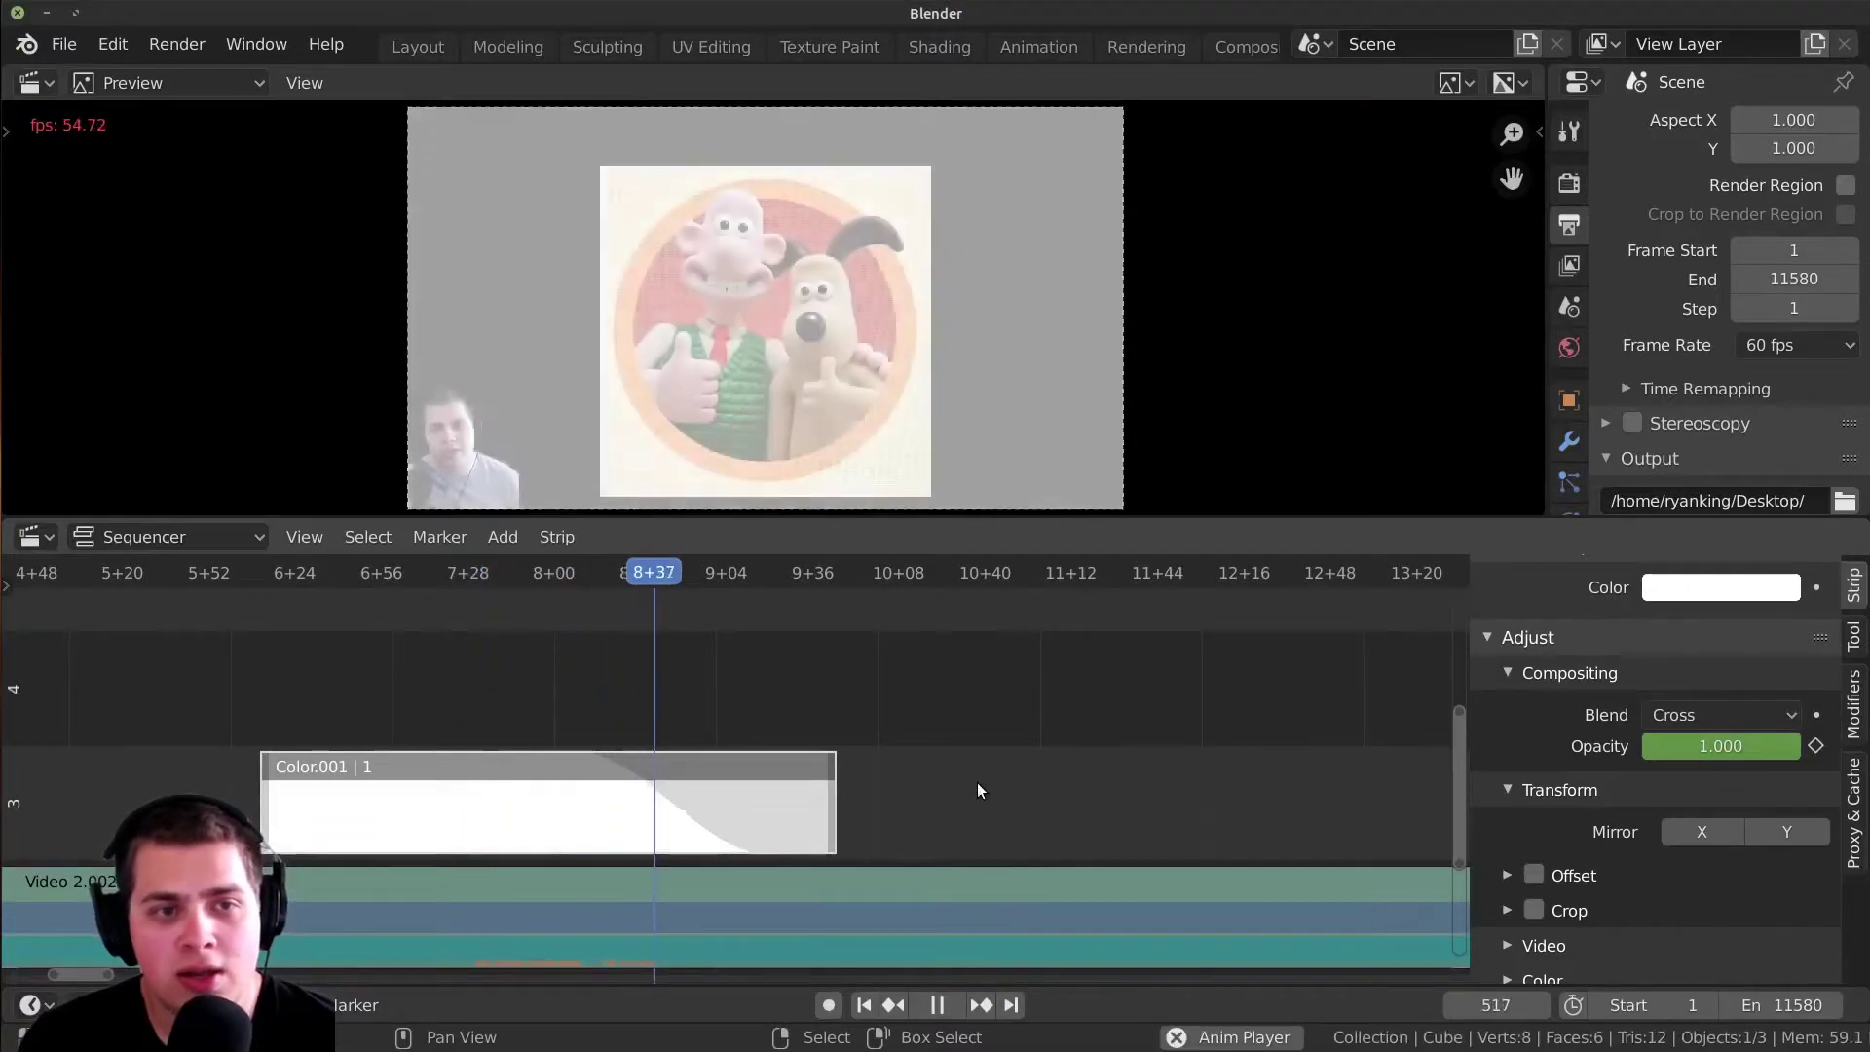
key(space)
- Change the channel 3 Color strip to a fully saturated blue and play the timeline
click(1661, 596)
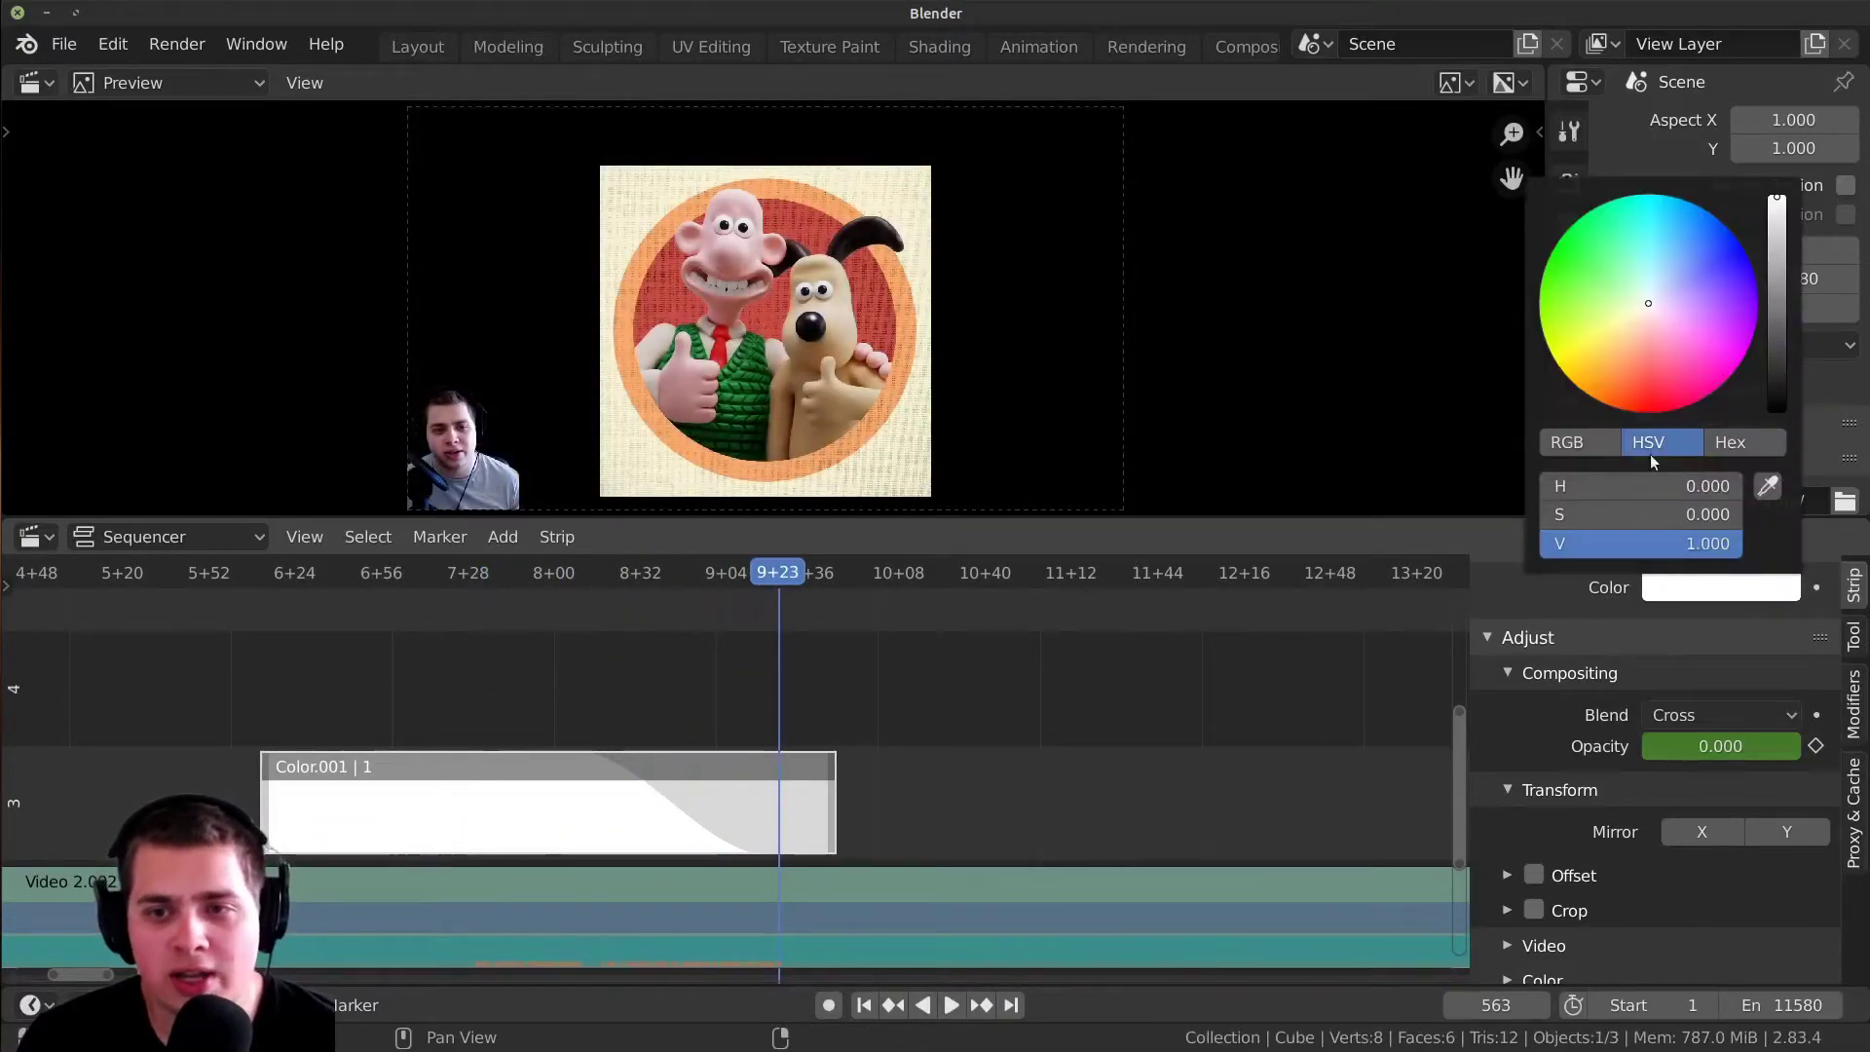
drag(1644, 314, 1750, 304)
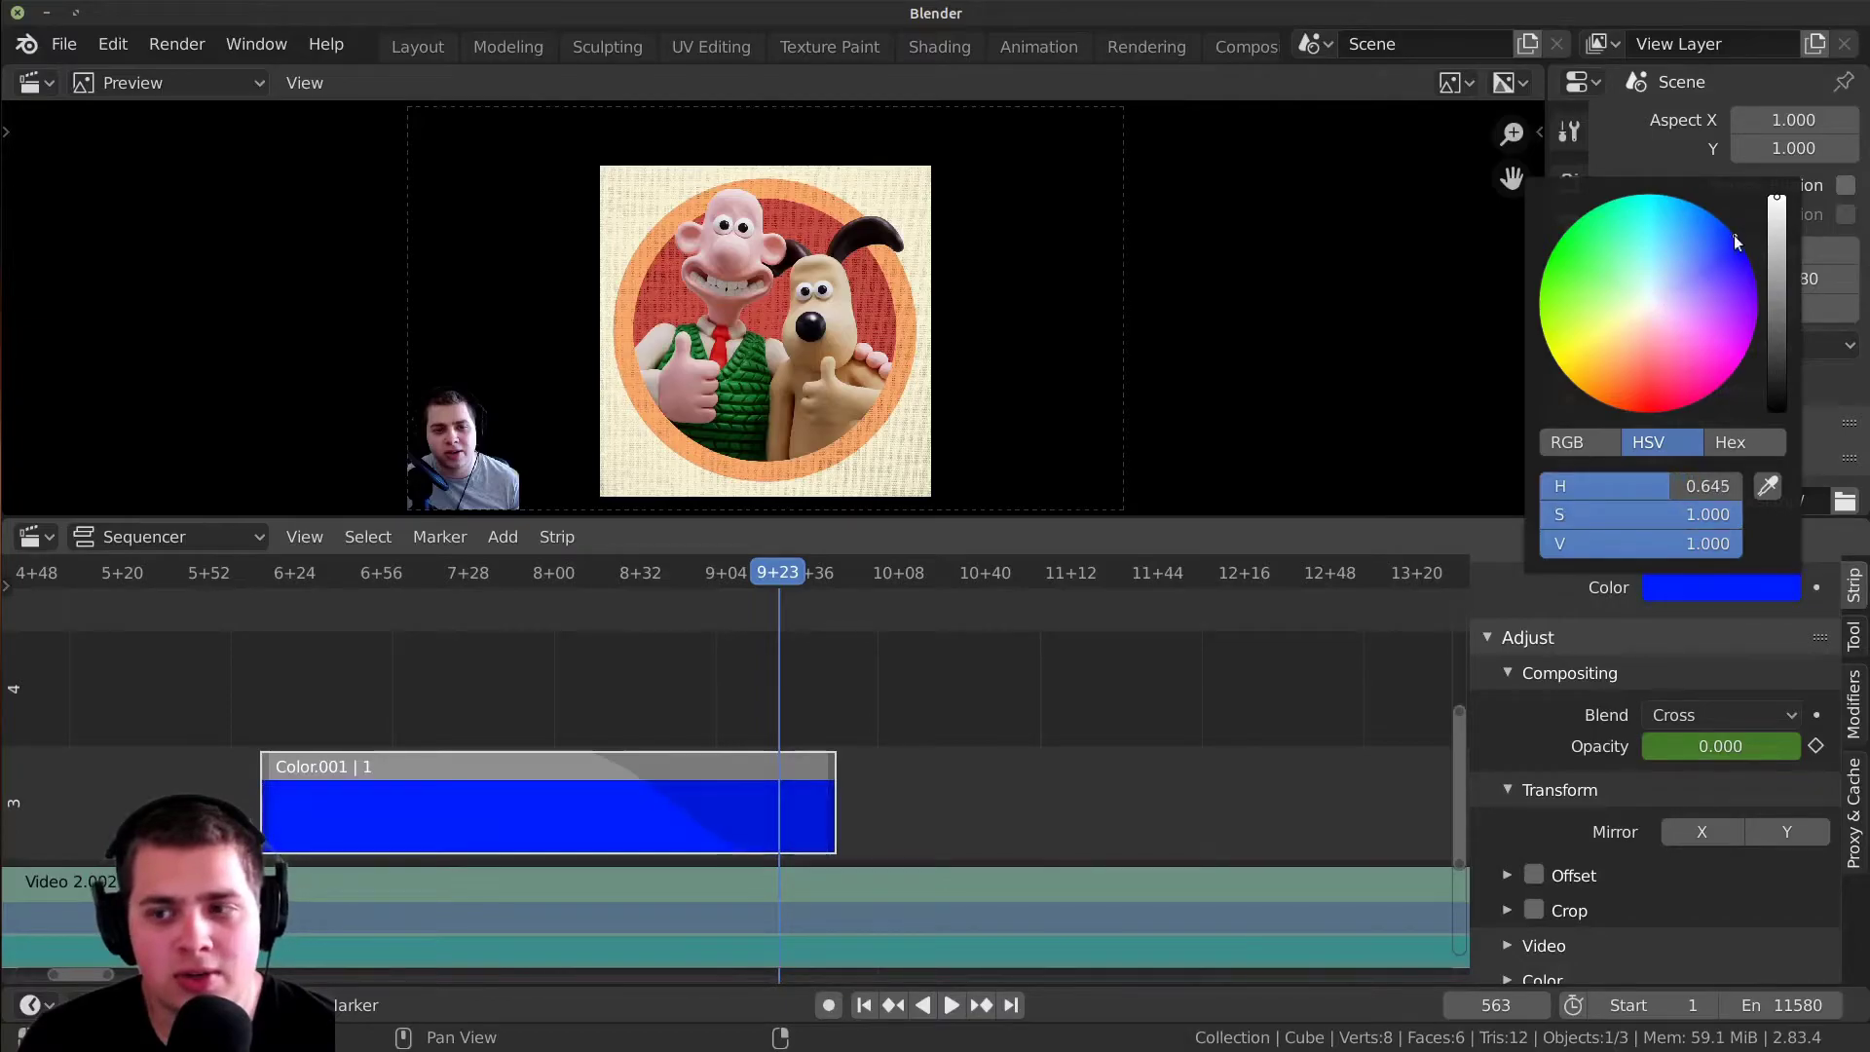
key(space)
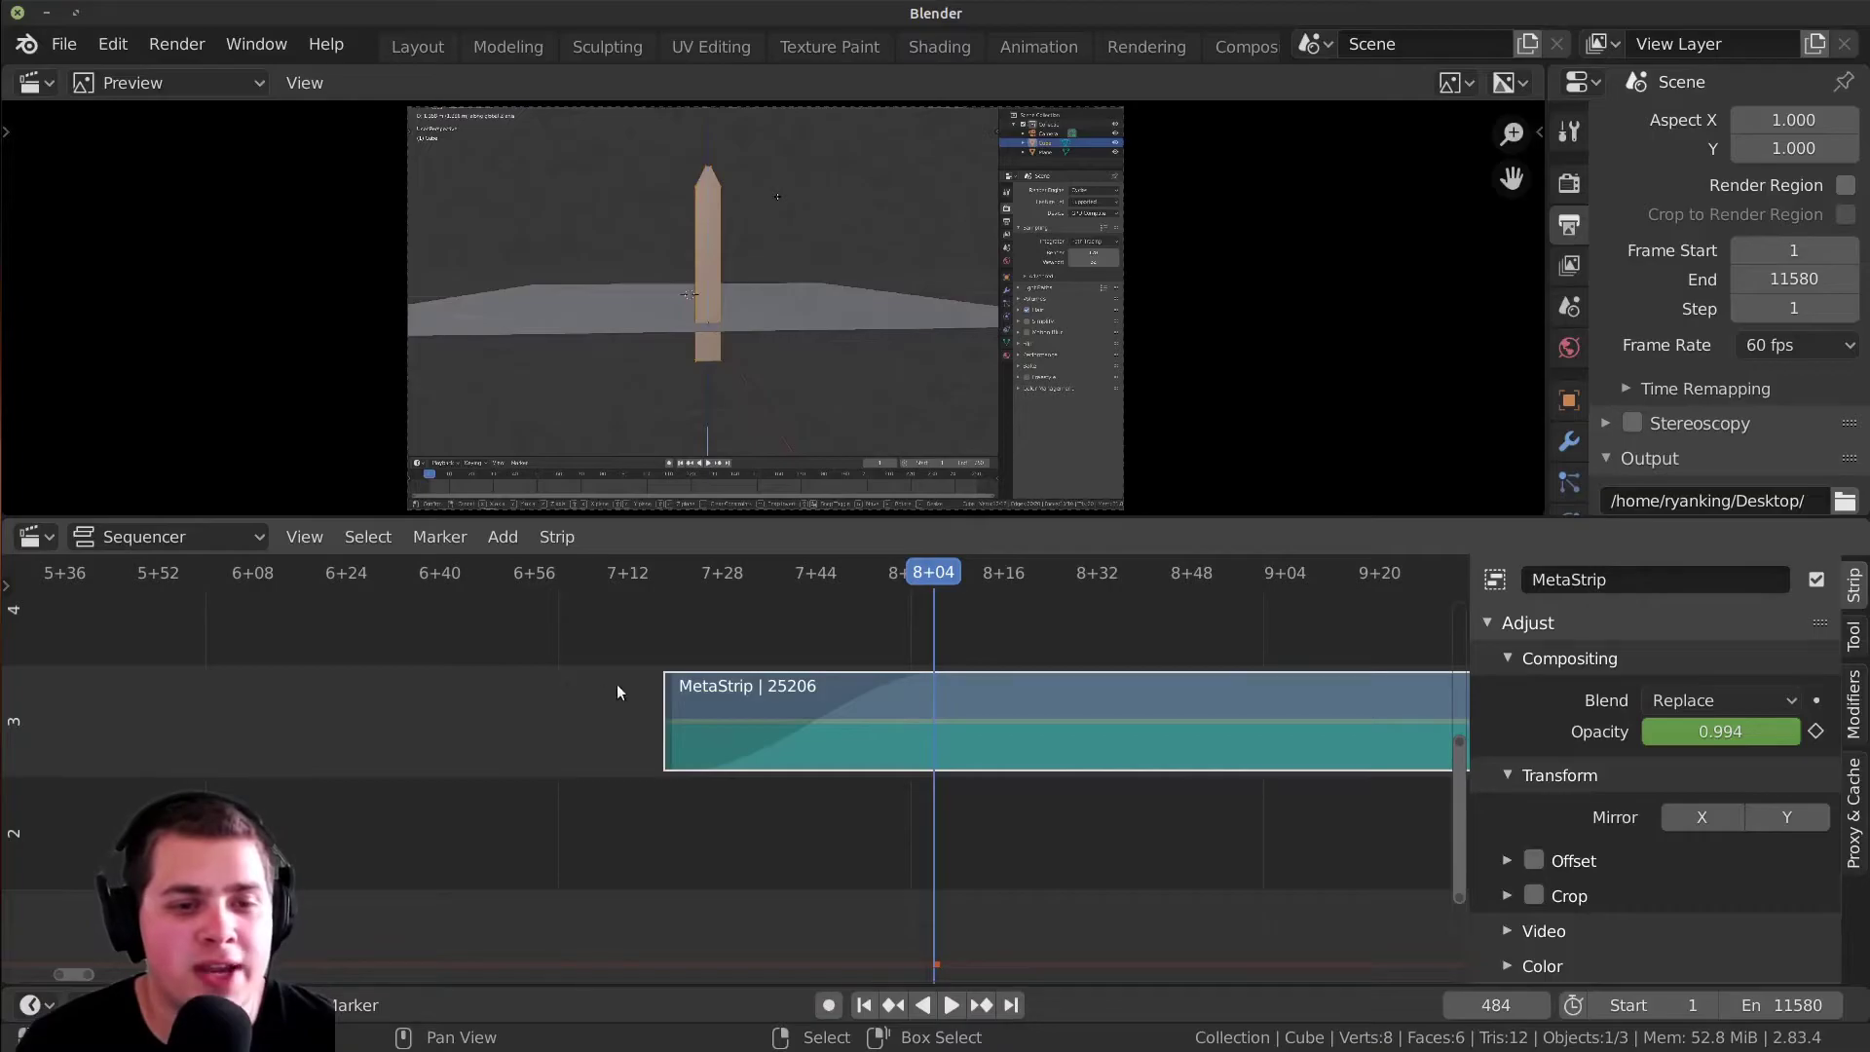
- Play the opacity fade-in from the start of the MetaStrip on channel 3
click(644, 686)
key(space)
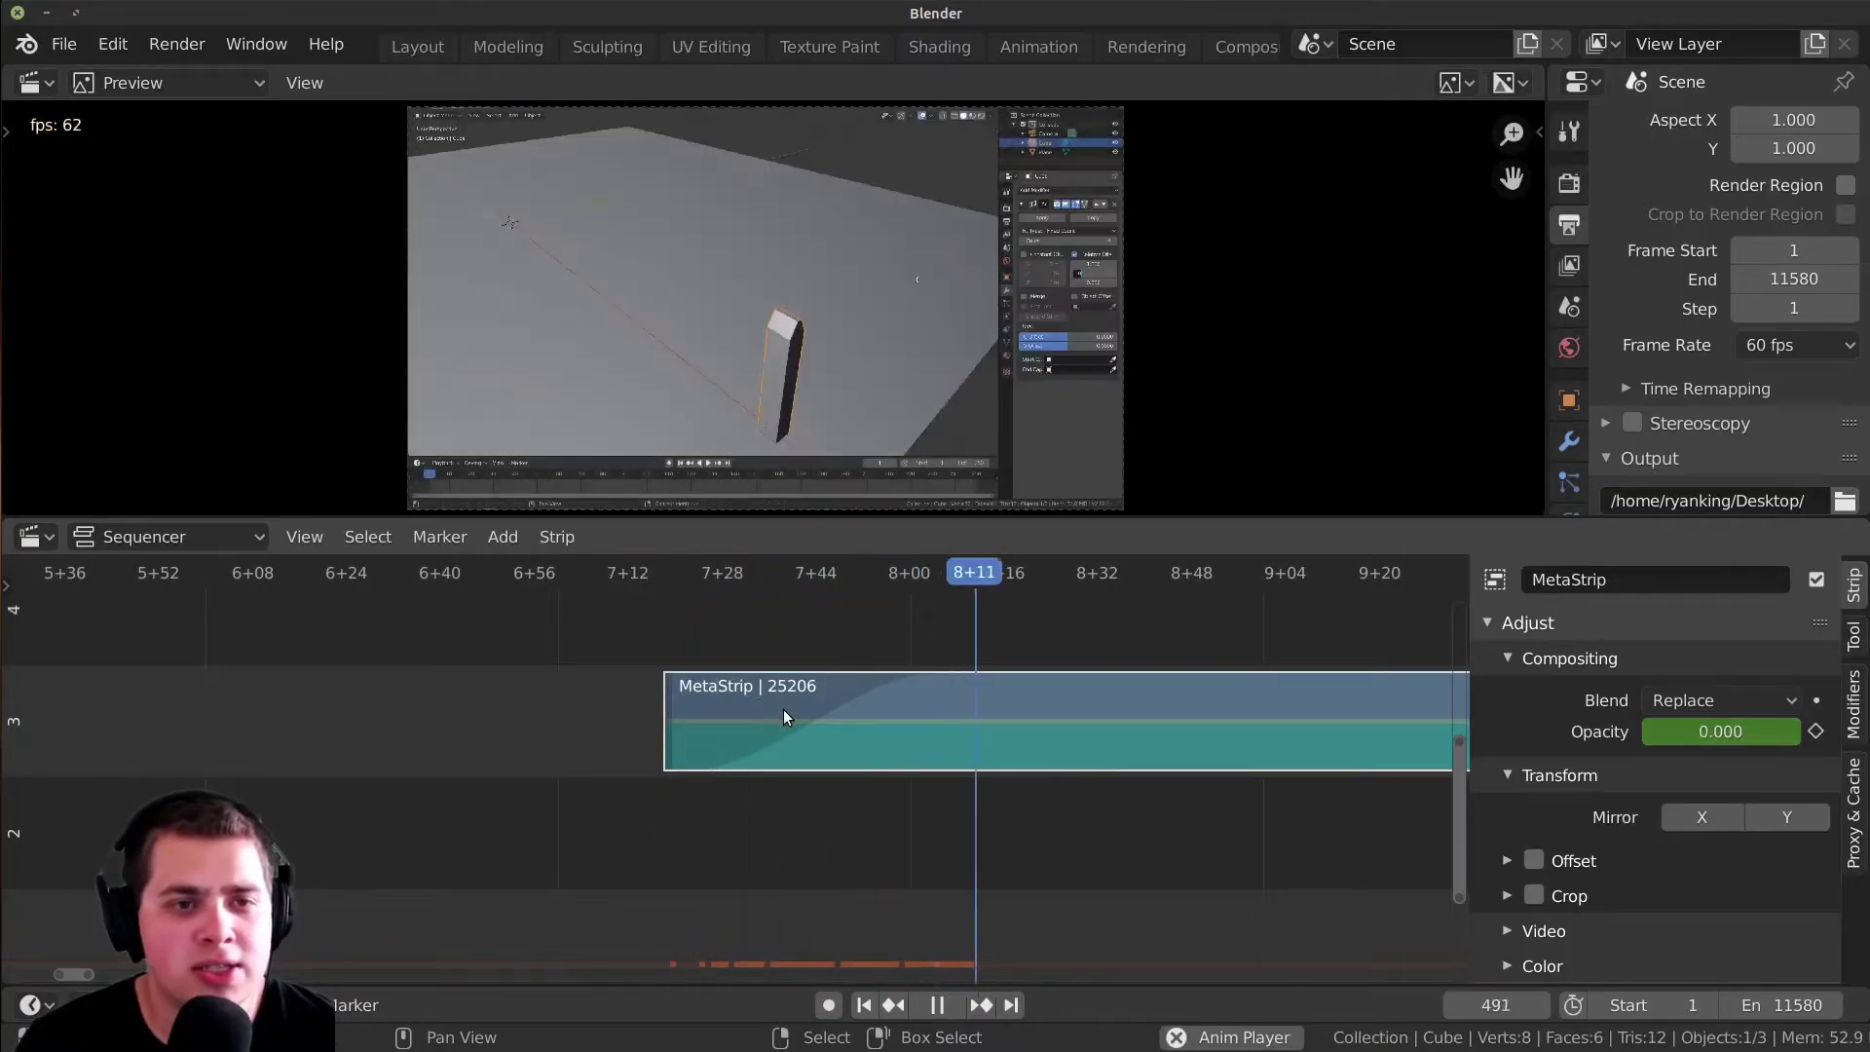
click(658, 711)
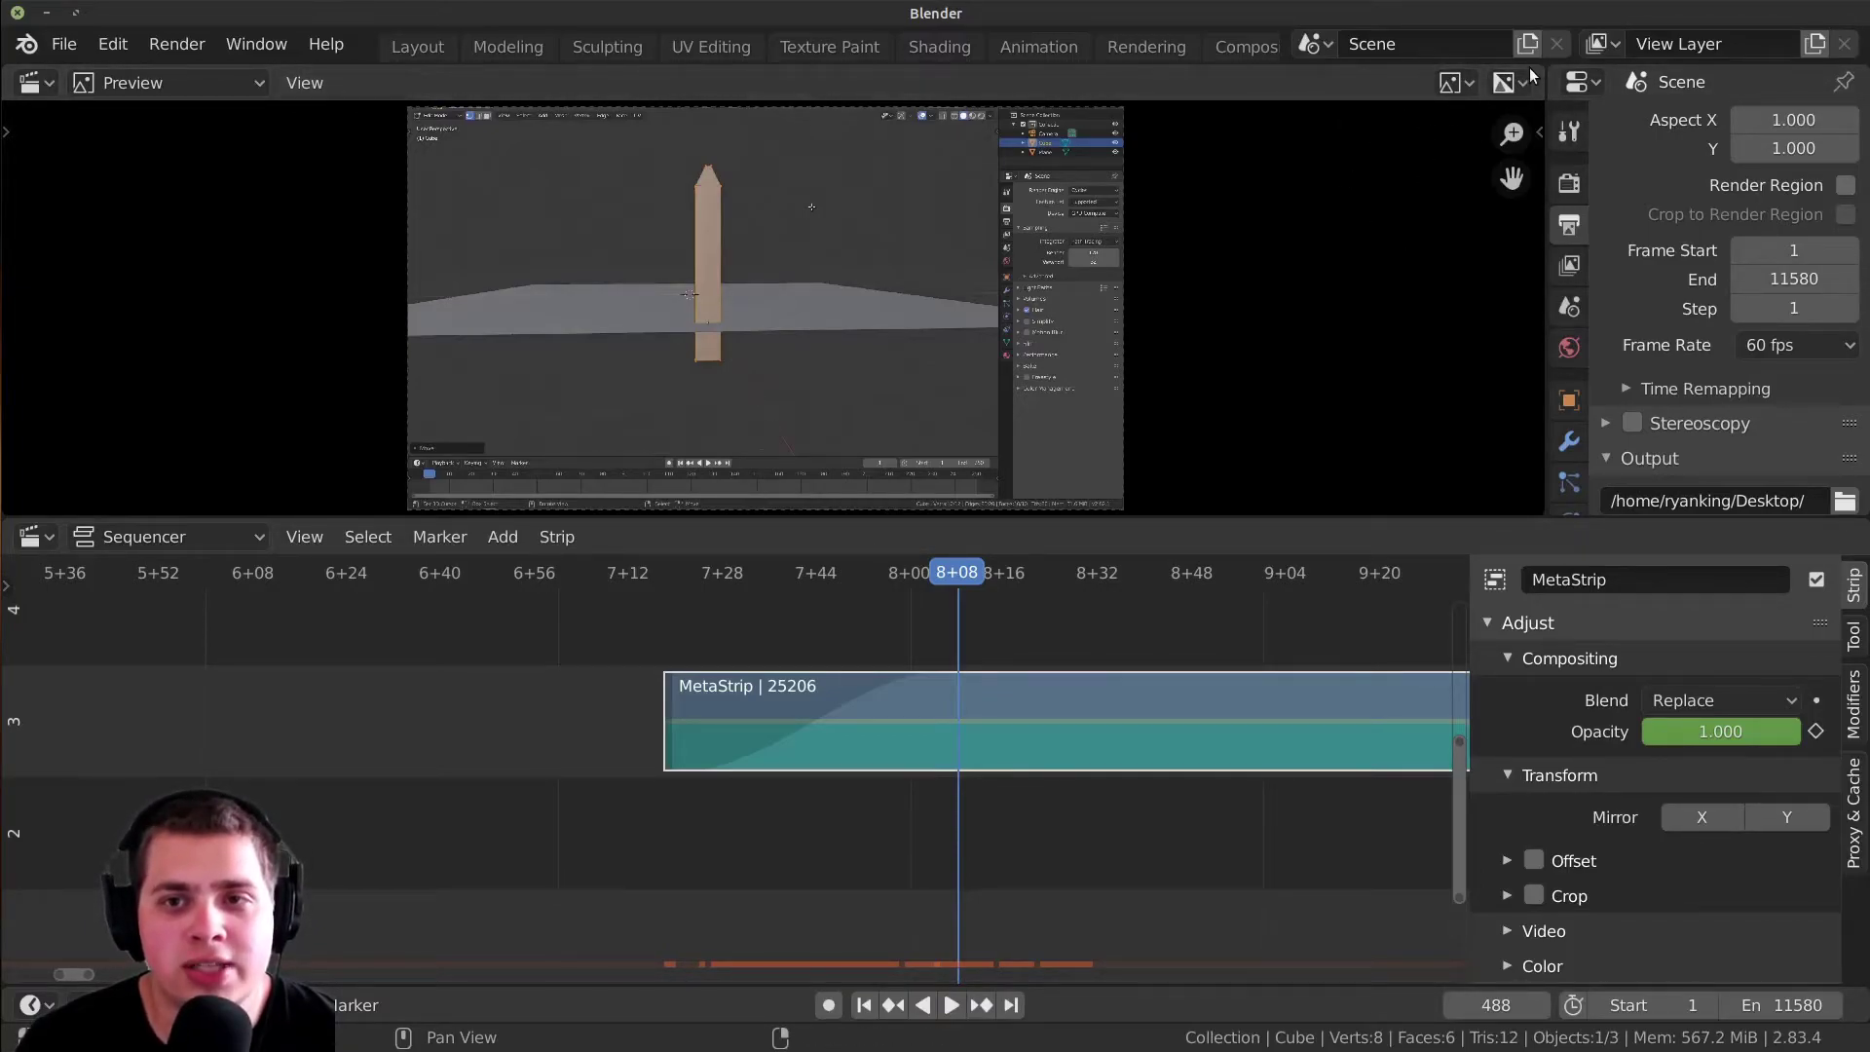
- Split the preview area in two and turn the new area into a Graph Editor framing the MetaStrip's opacity curve
drag(1535, 68, 757, 117)
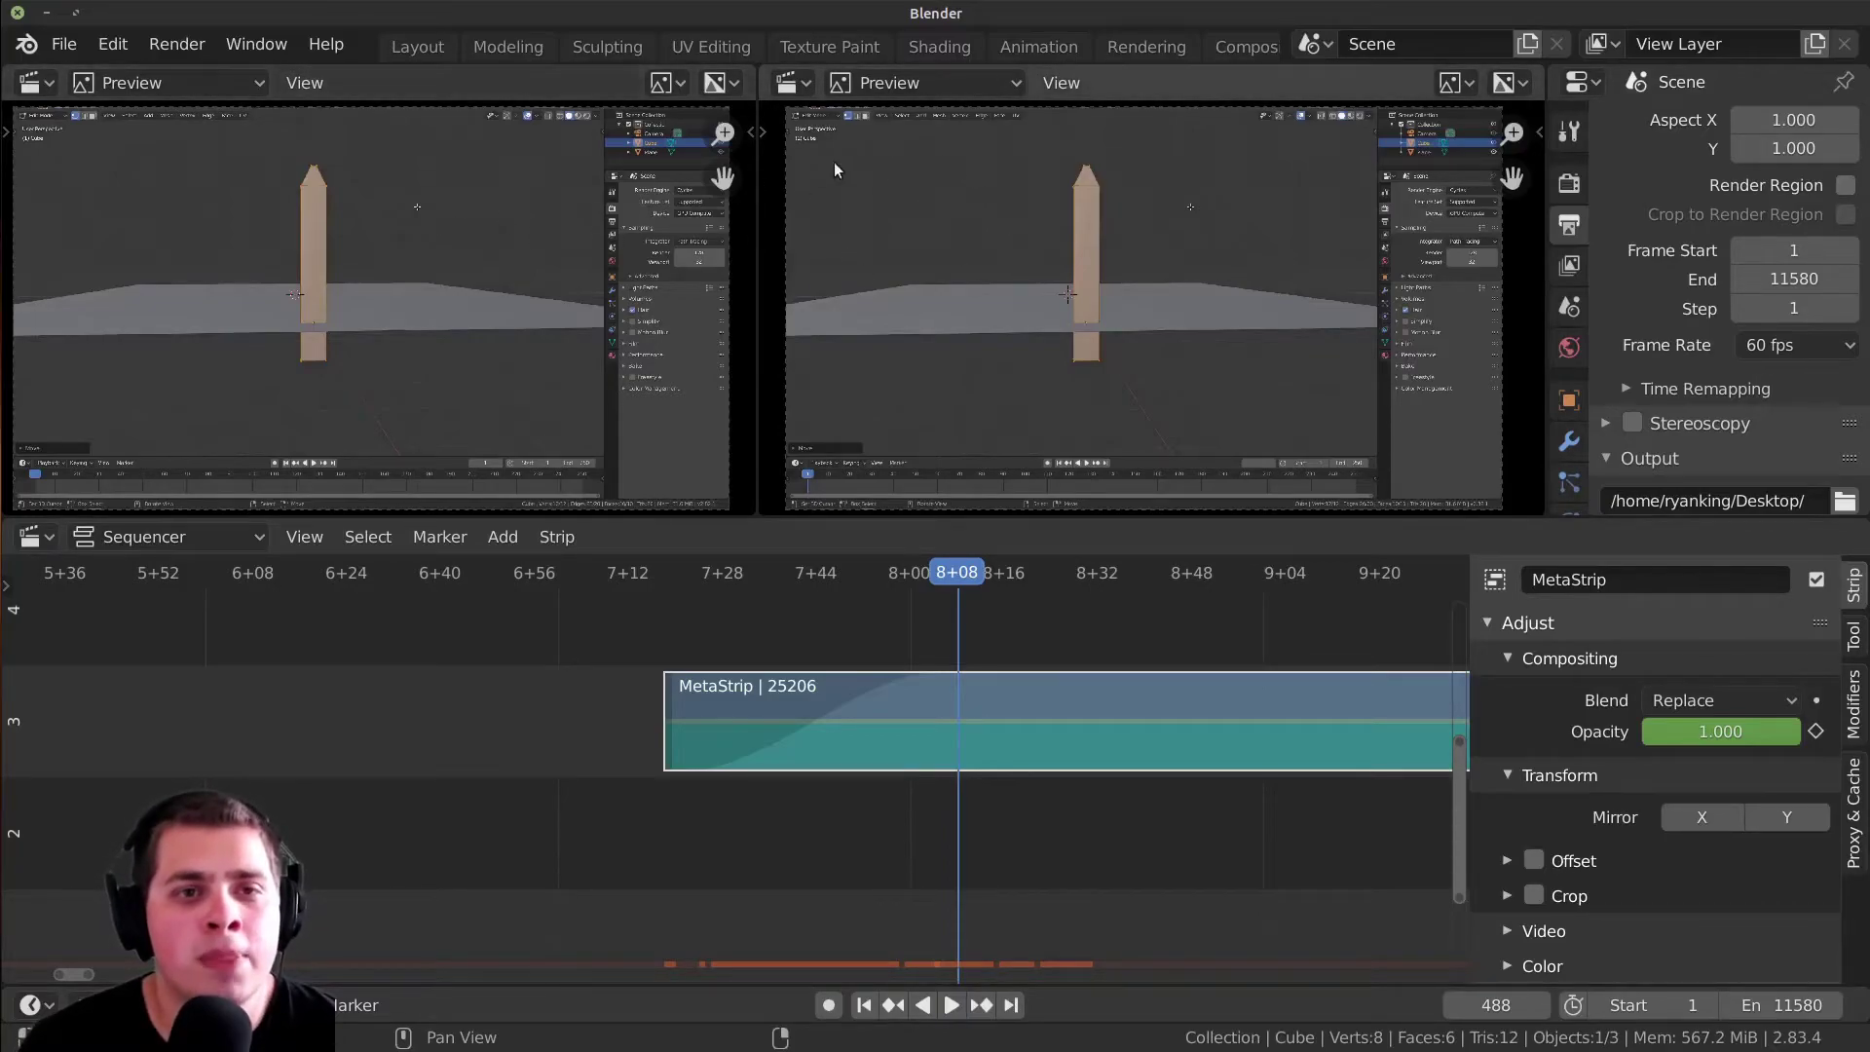
click(791, 83)
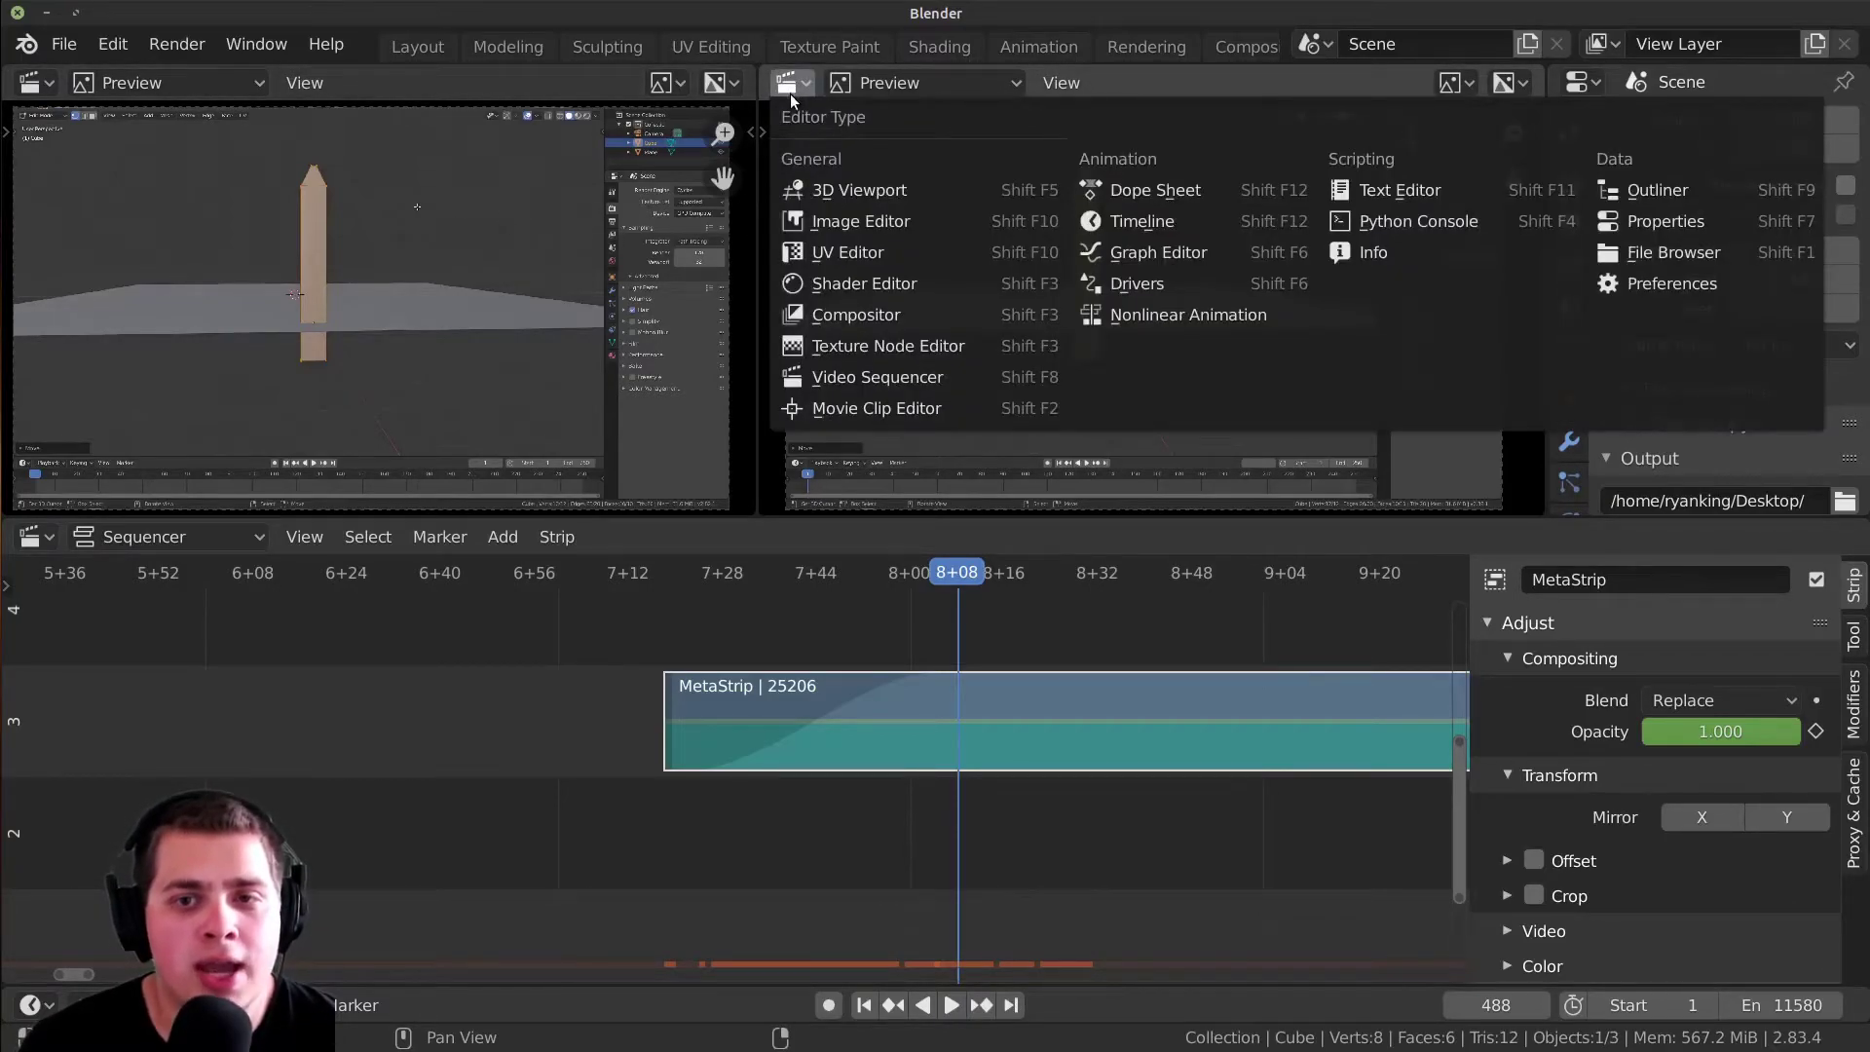
click(1145, 255)
middle_drag(1243, 395, 1525, 414)
scroll(1311, 396, up, 20)
middle_drag(1299, 372, 1343, 362)
middle_drag(1256, 302, 1384, 313)
scroll(1456, 337, up, 3)
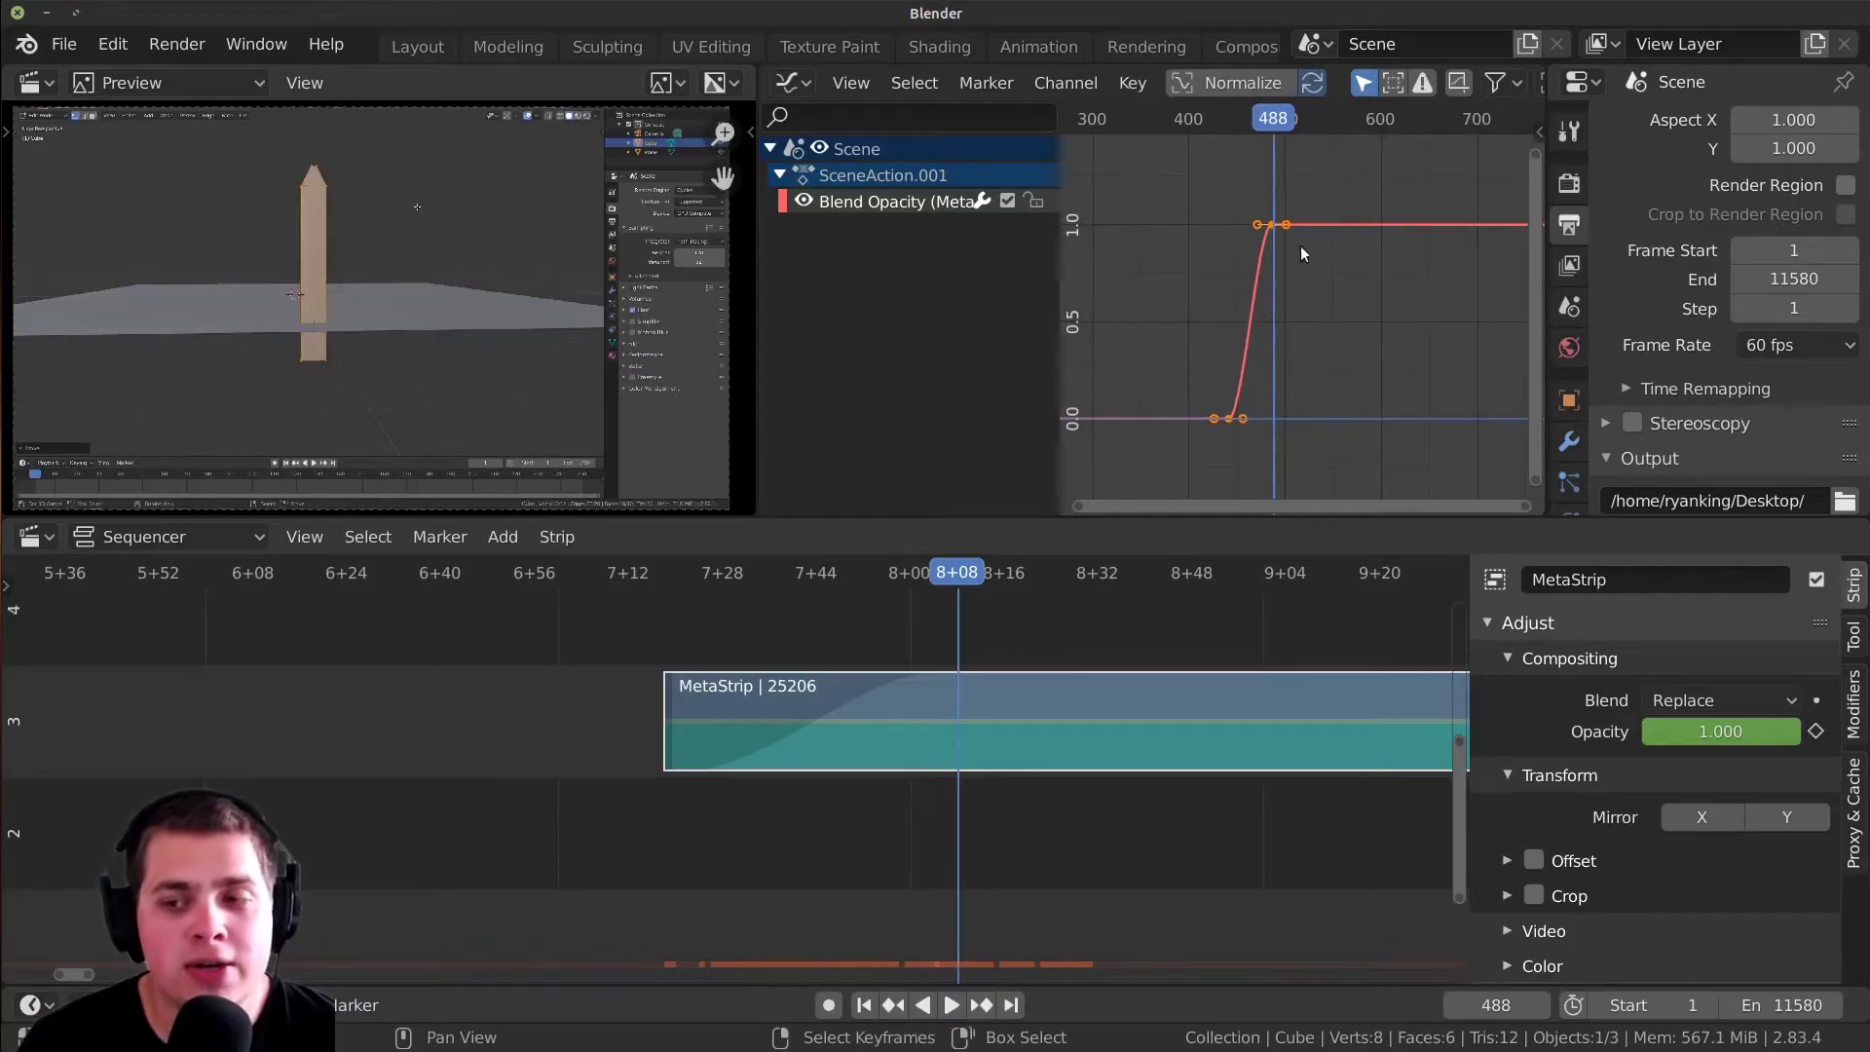
- Examine the shape and keyframe handles of the MetaStrip's Blend Opacity curve
scroll(1350, 334, down, 3)
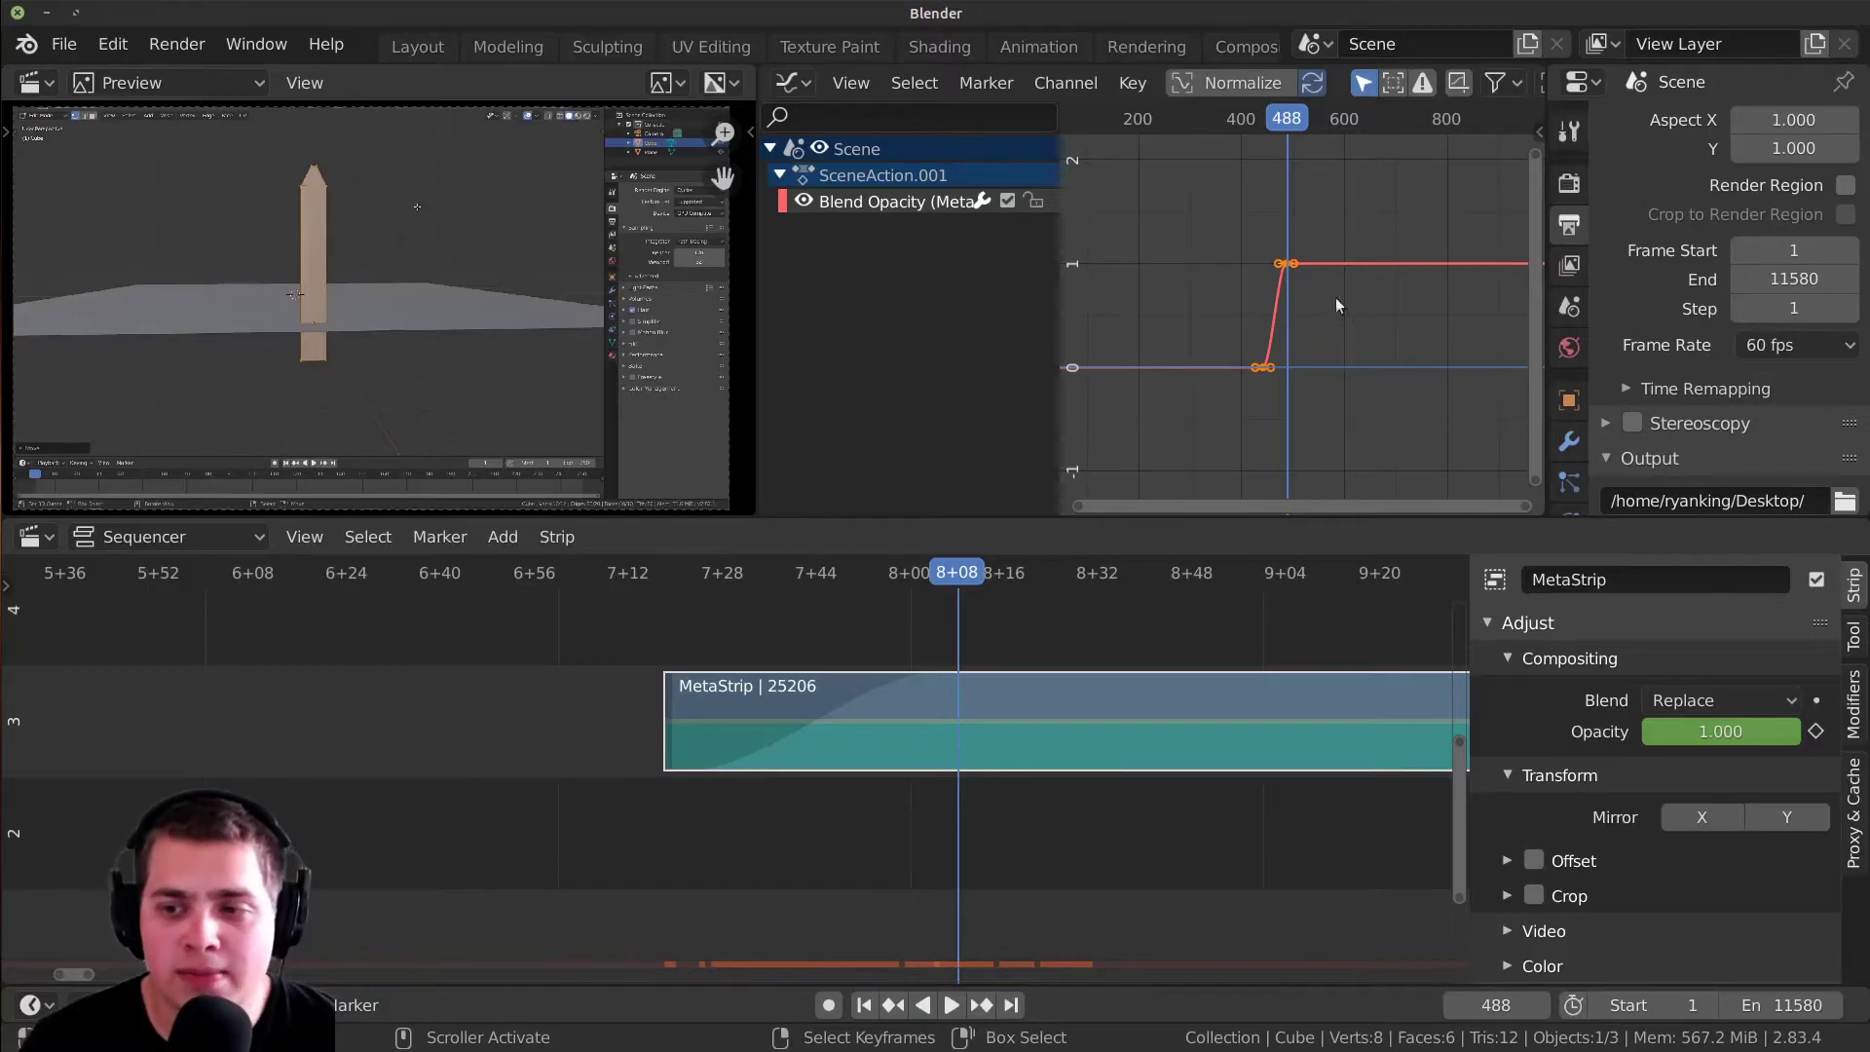
middle_drag(1257, 266, 1338, 288)
mouse_move(1040, 719)
middle_down()
mouse_move(1038, 739)
mouse_move(1066, 731)
mouse_move(1043, 733)
middle_up()
mouse_move(1287, 394)
ctrl+middle_down()
mouse_move(1314, 417)
mouse_move(1277, 407)
ctrl+middle_up()
ctrl+middle_drag(1348, 357, 1426, 294)
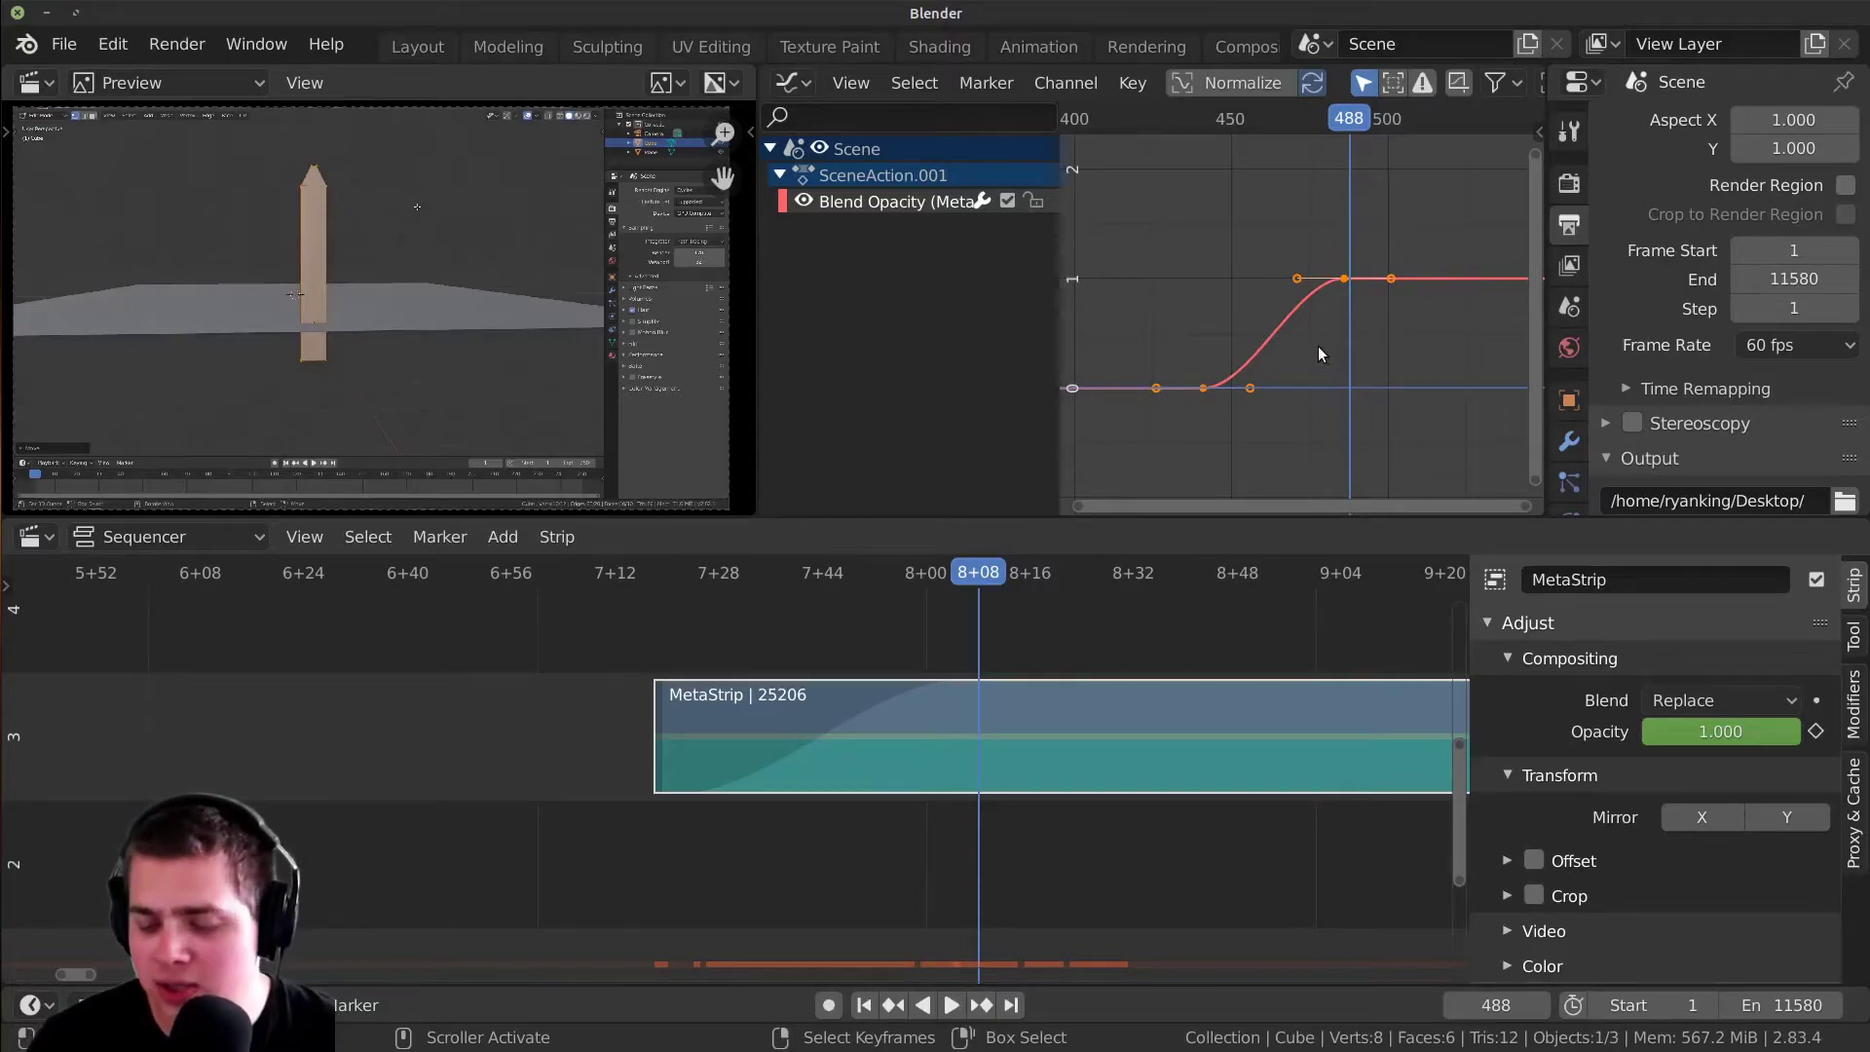
key(Home)
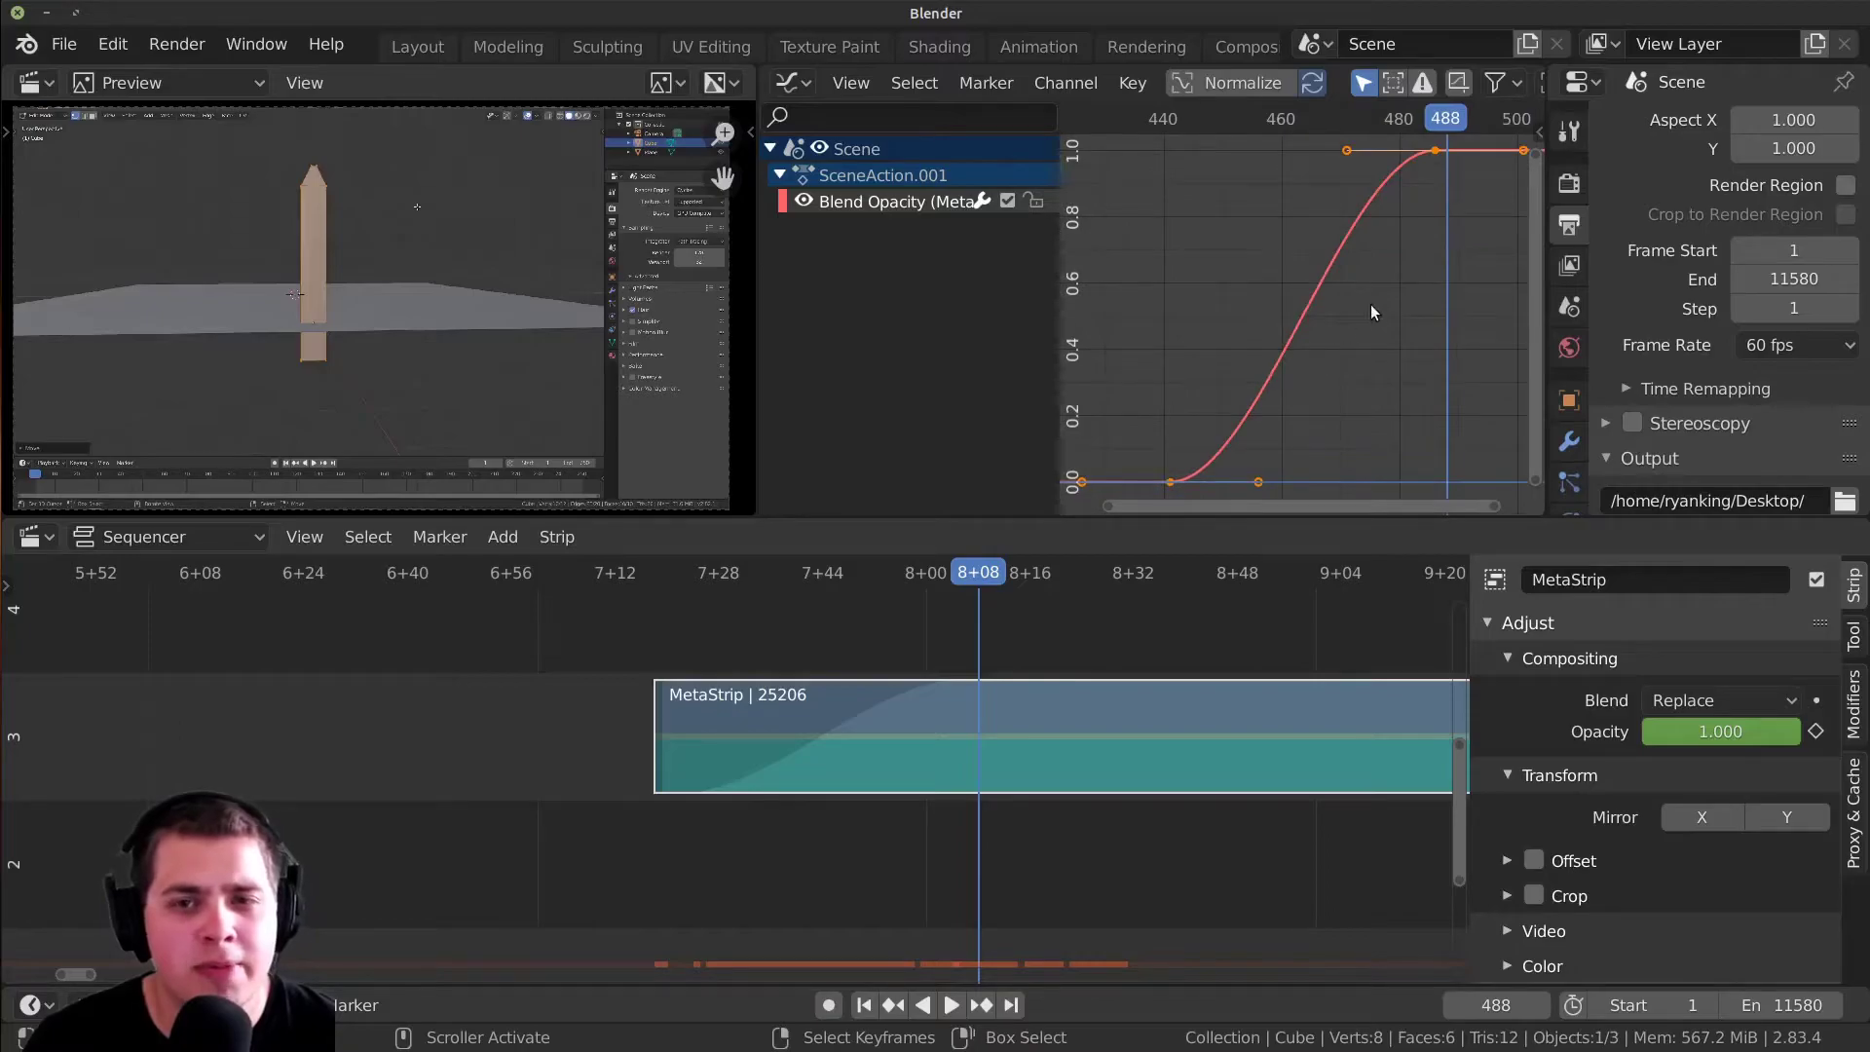
ctrl+middle_drag(1457, 367, 1363, 479)
key(Home)
scroll(1300, 389, down, 2)
middle_drag(1286, 399, 1318, 331)
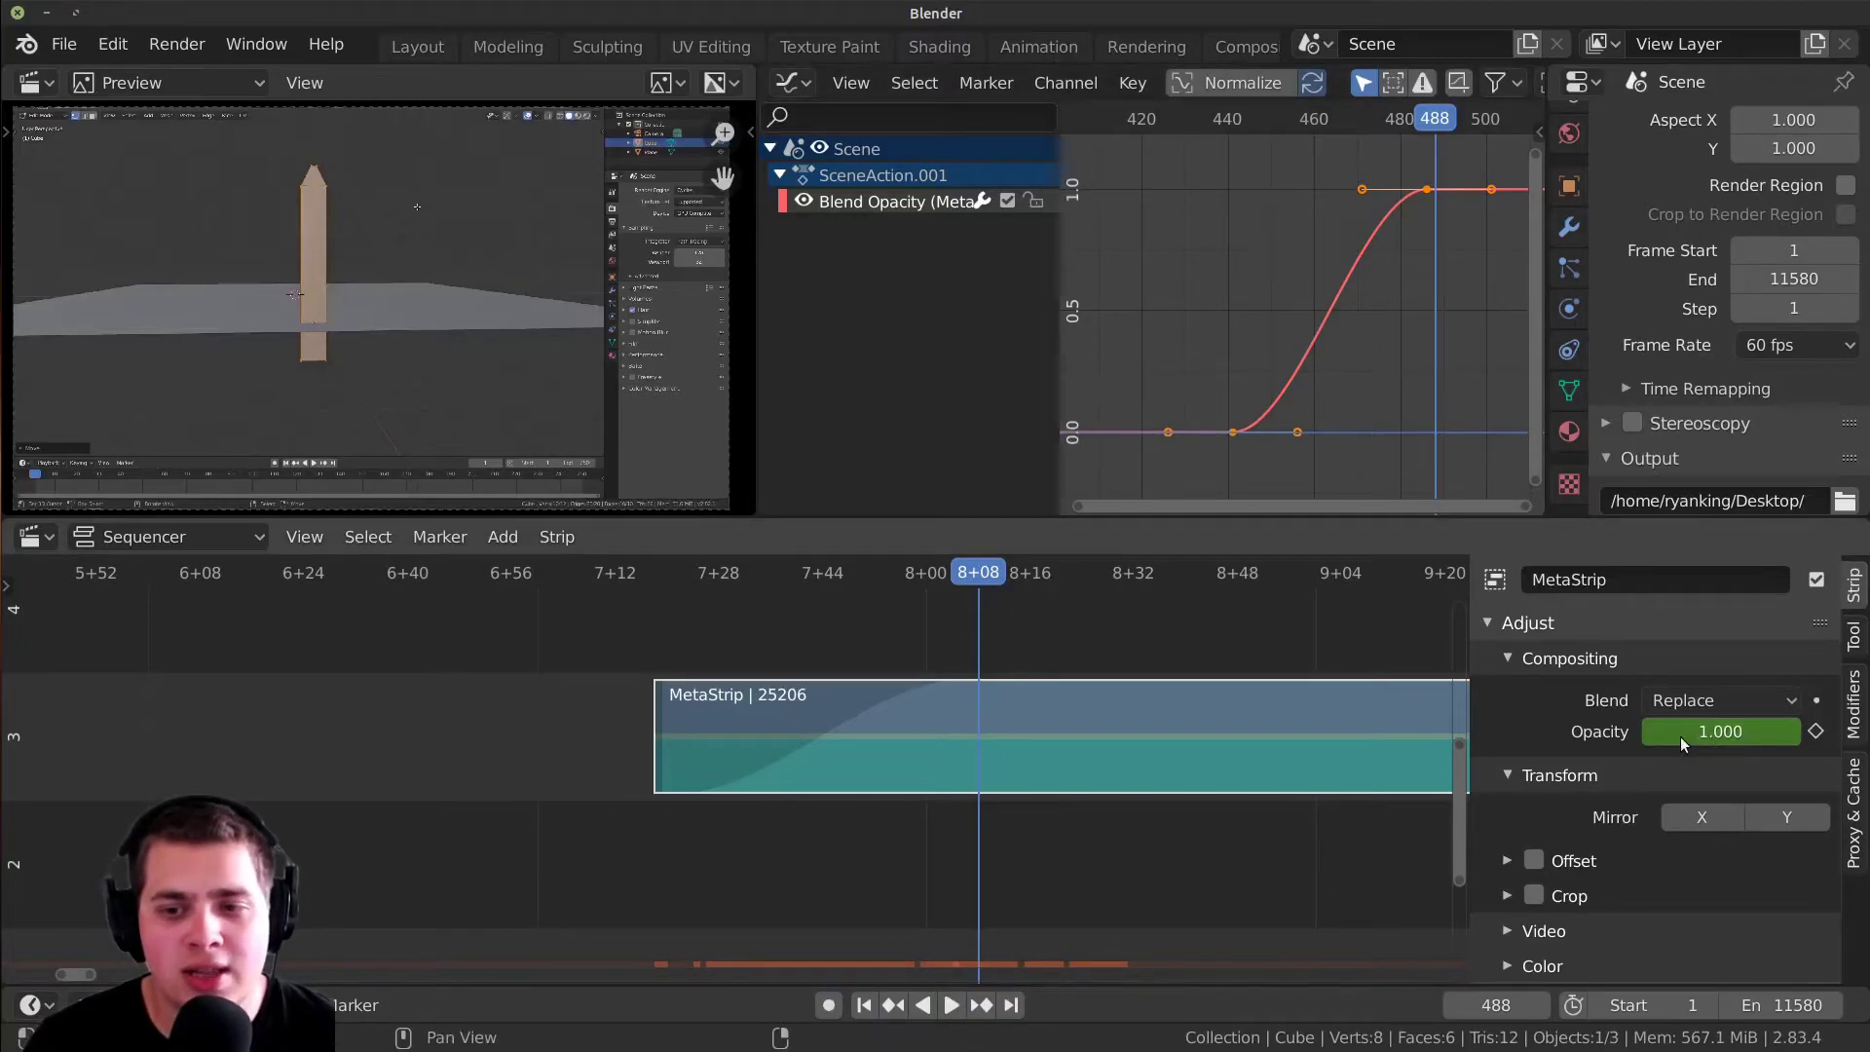
- Scrub the playhead back to 7+24 and compare its position with the rise of the MetaStrip's Blend Opacity curve
drag(1125, 719, 693, 721)
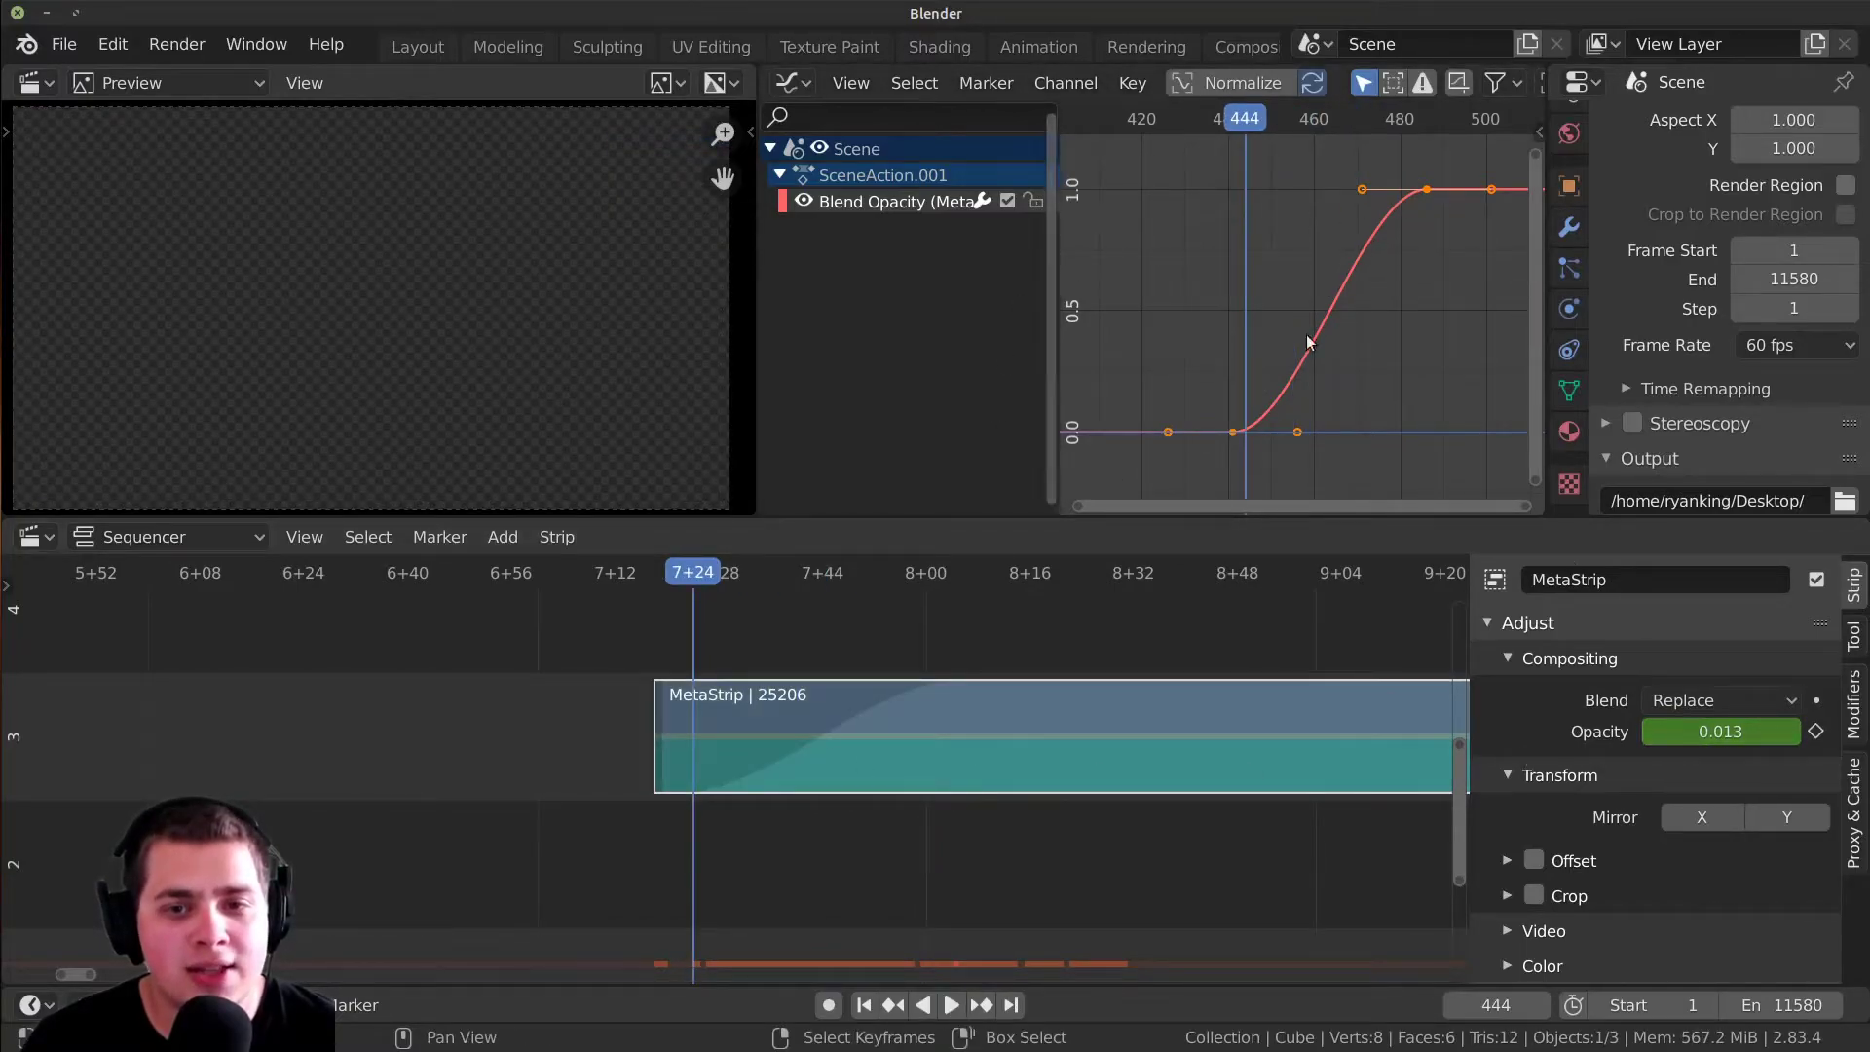
scroll(1285, 210, up, 1)
middle_drag(1273, 212, 1203, 235)
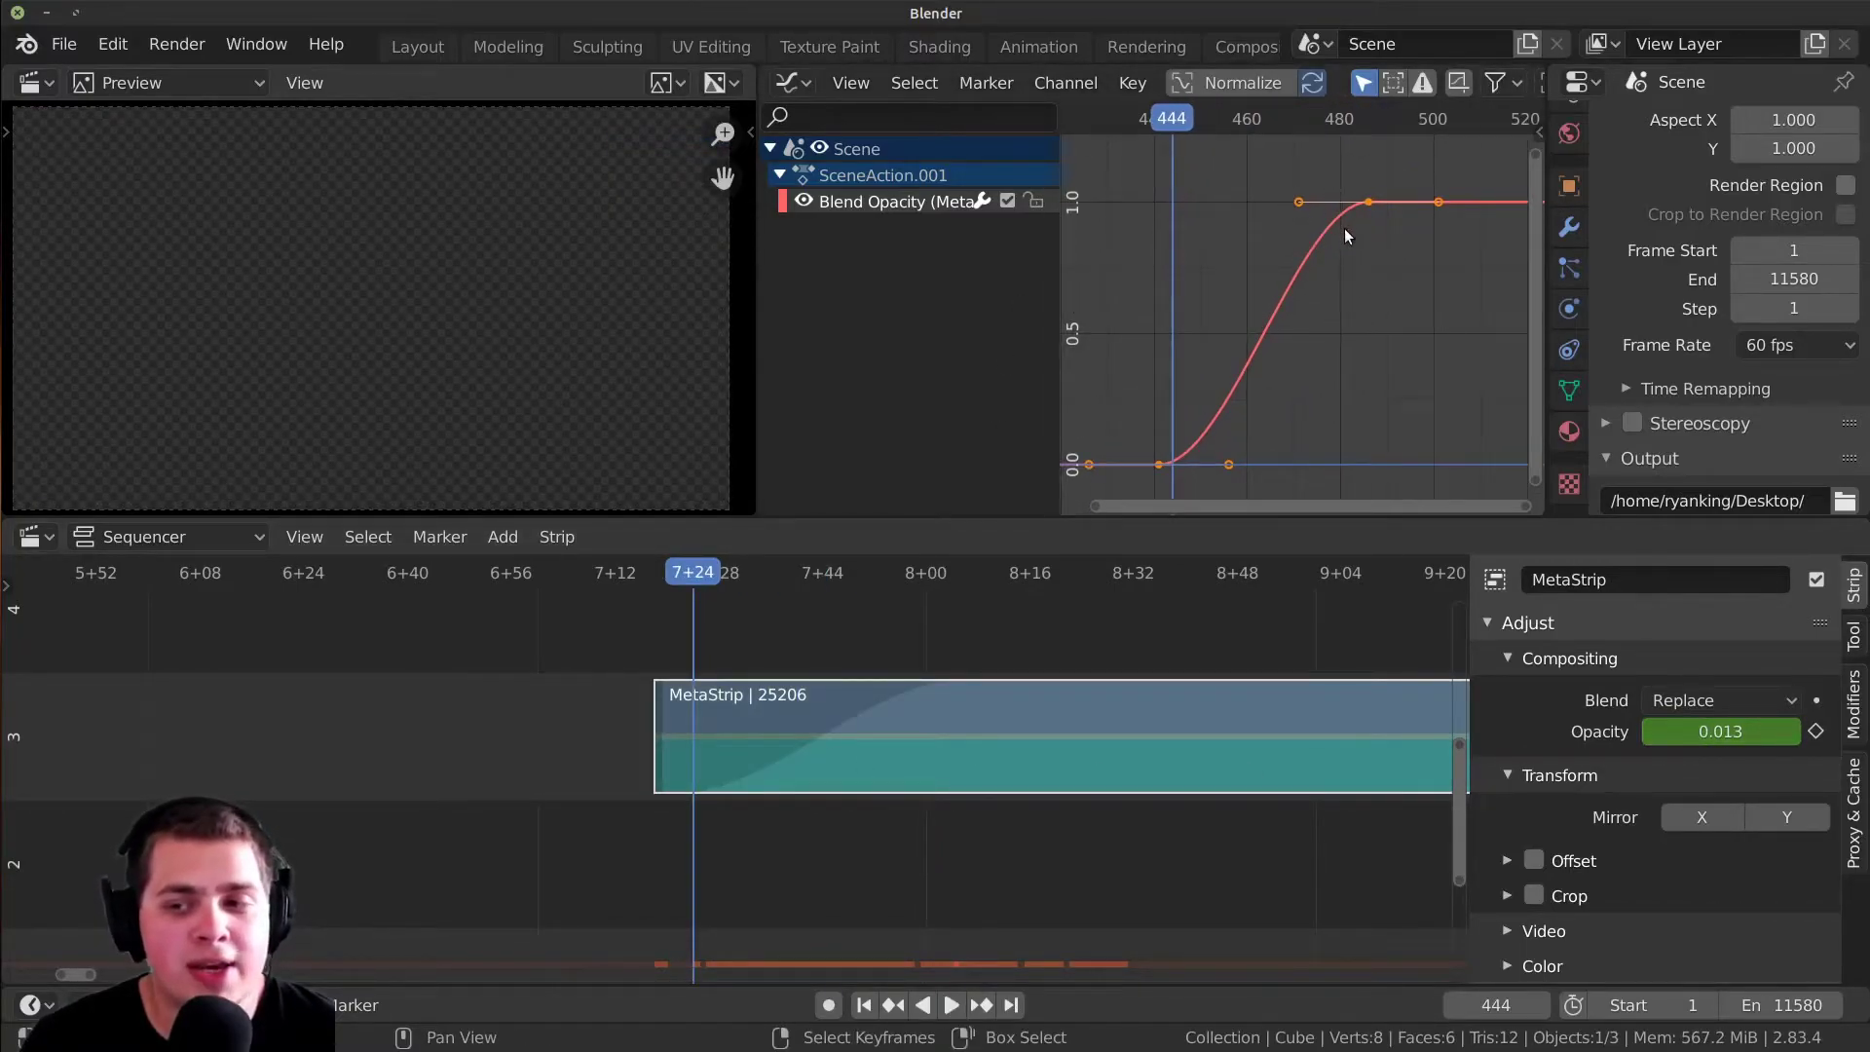
- Shift the MetaStrip's upper Blend Opacity keyframe forward in time only, to about frame 521
click(1367, 202)
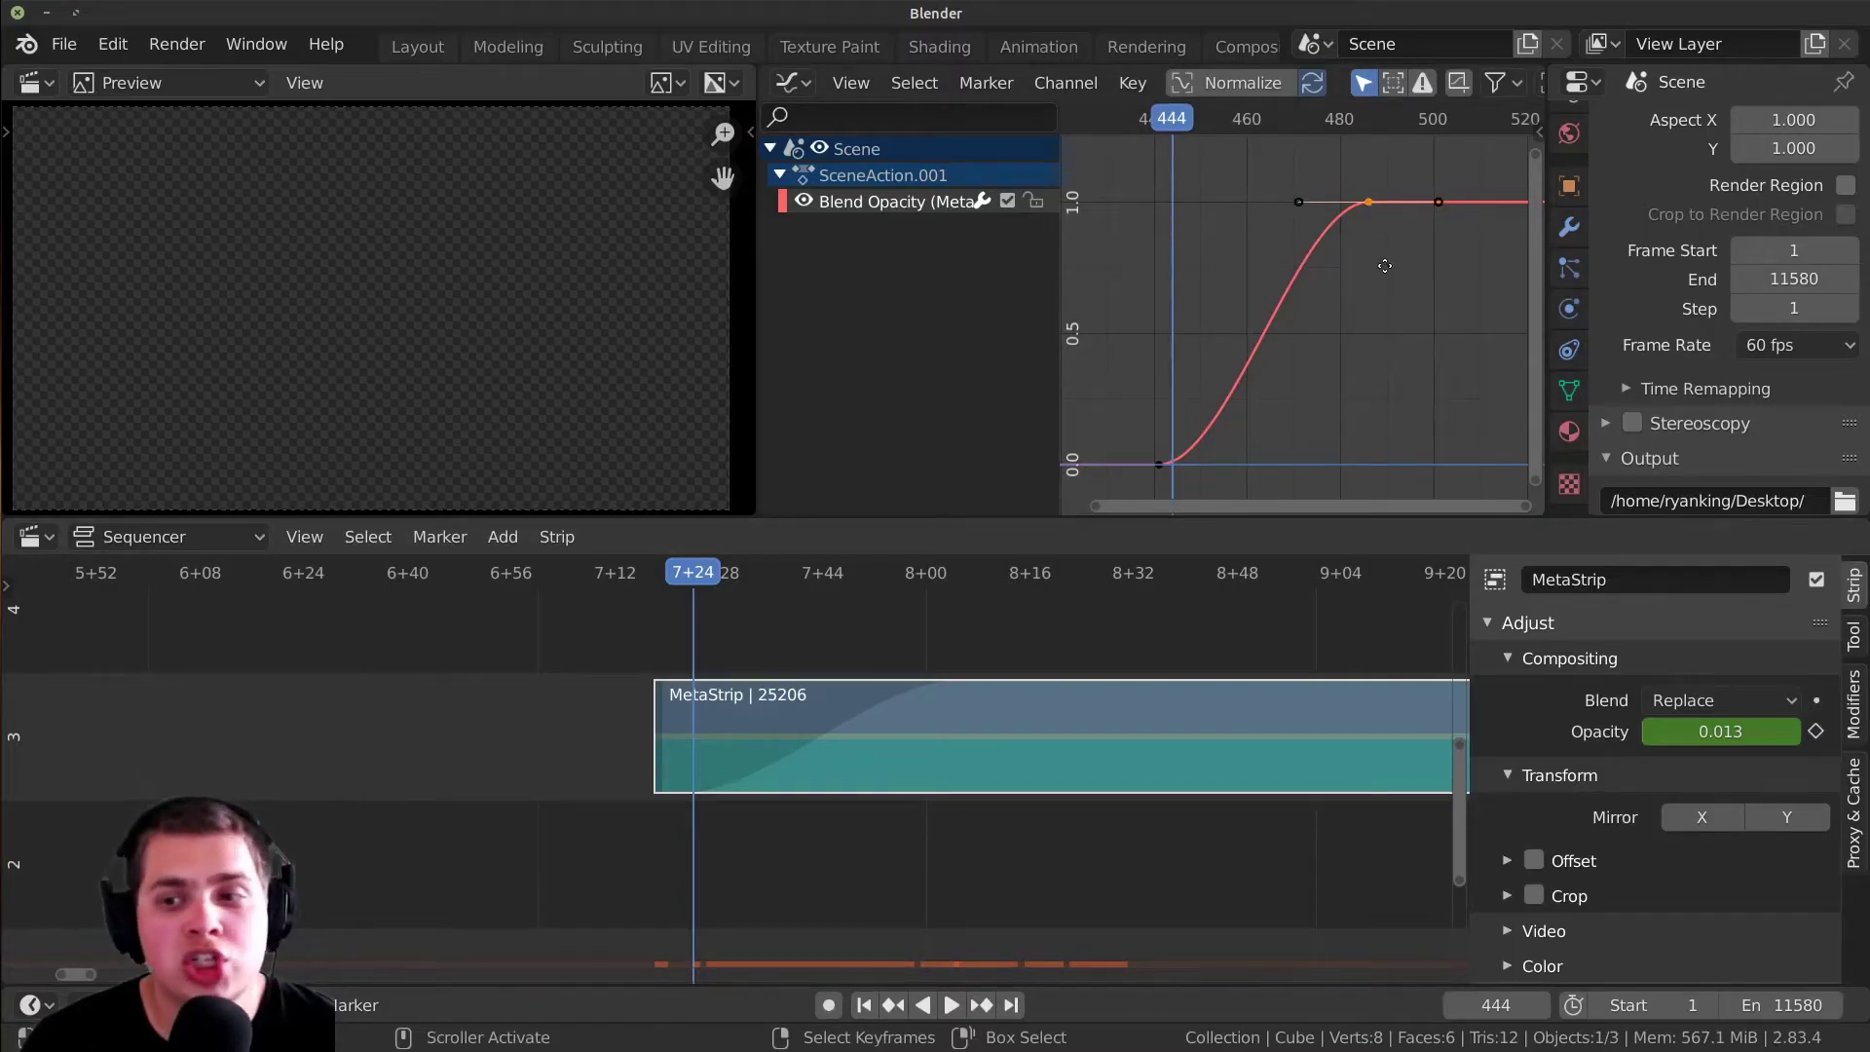
key(g)
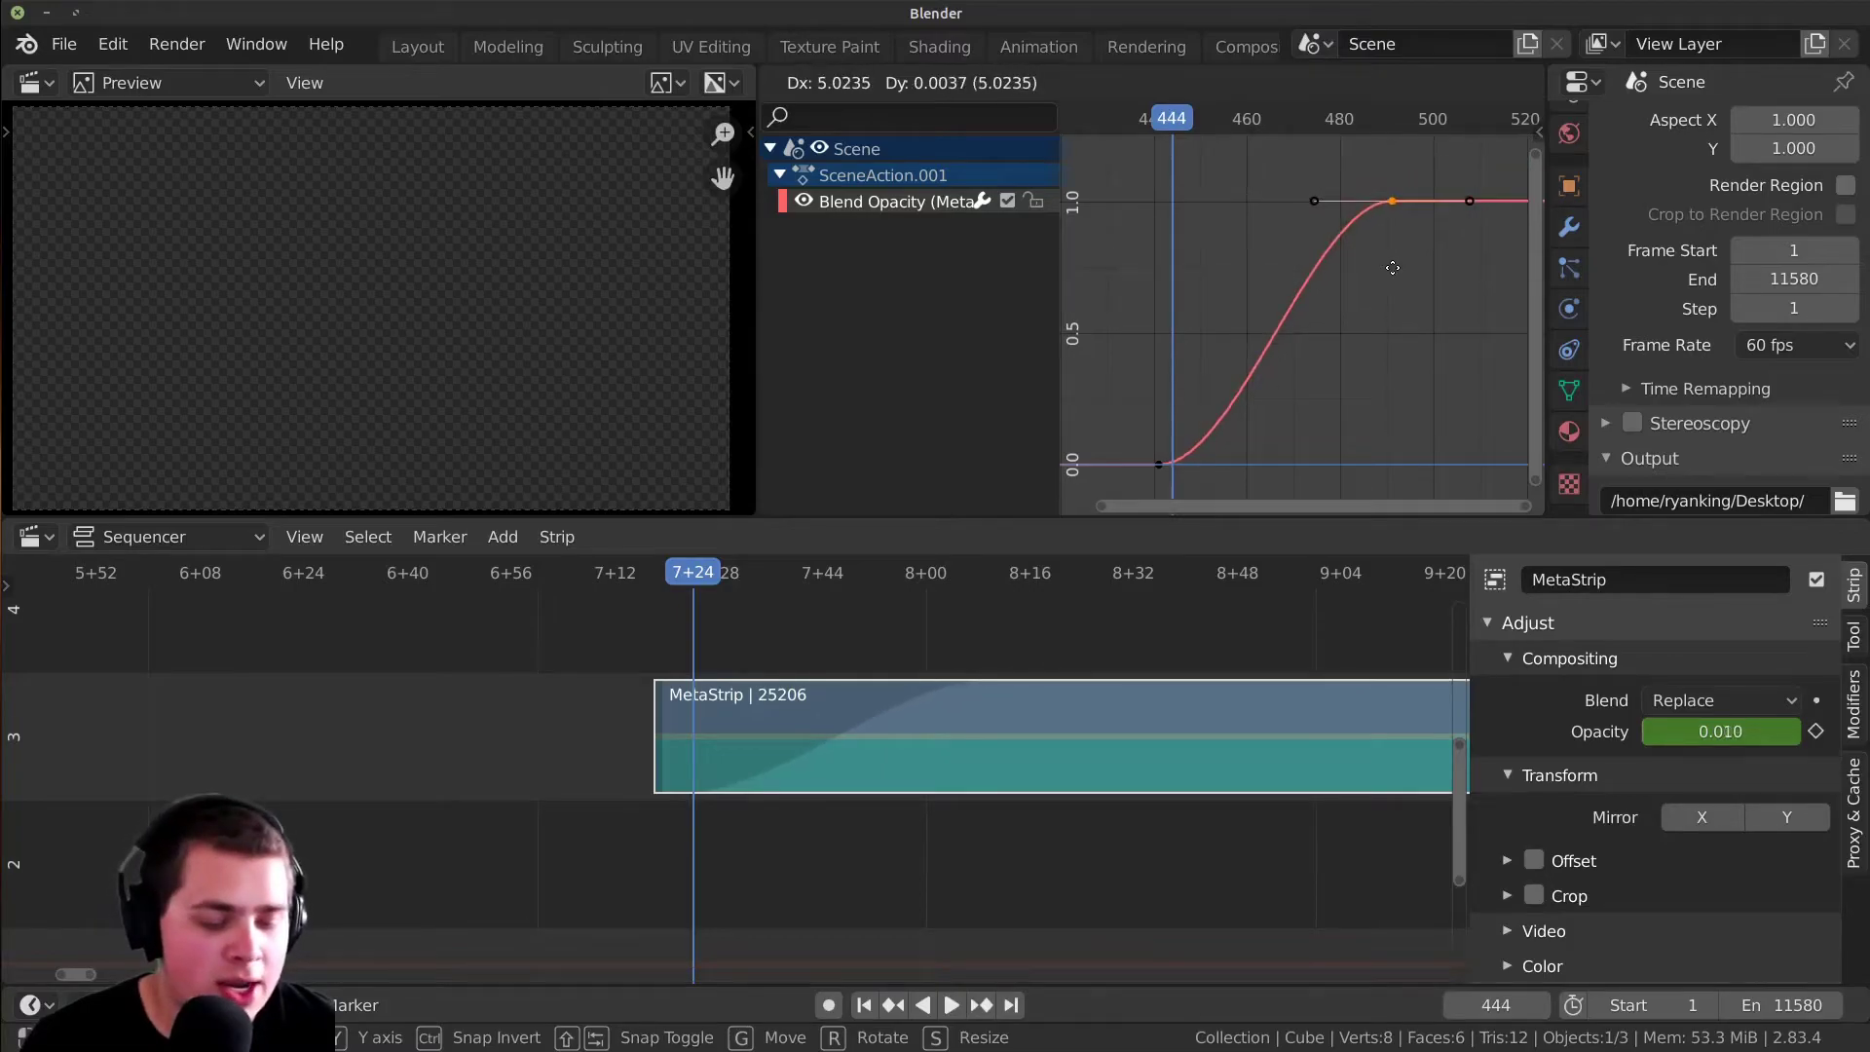
key(x)
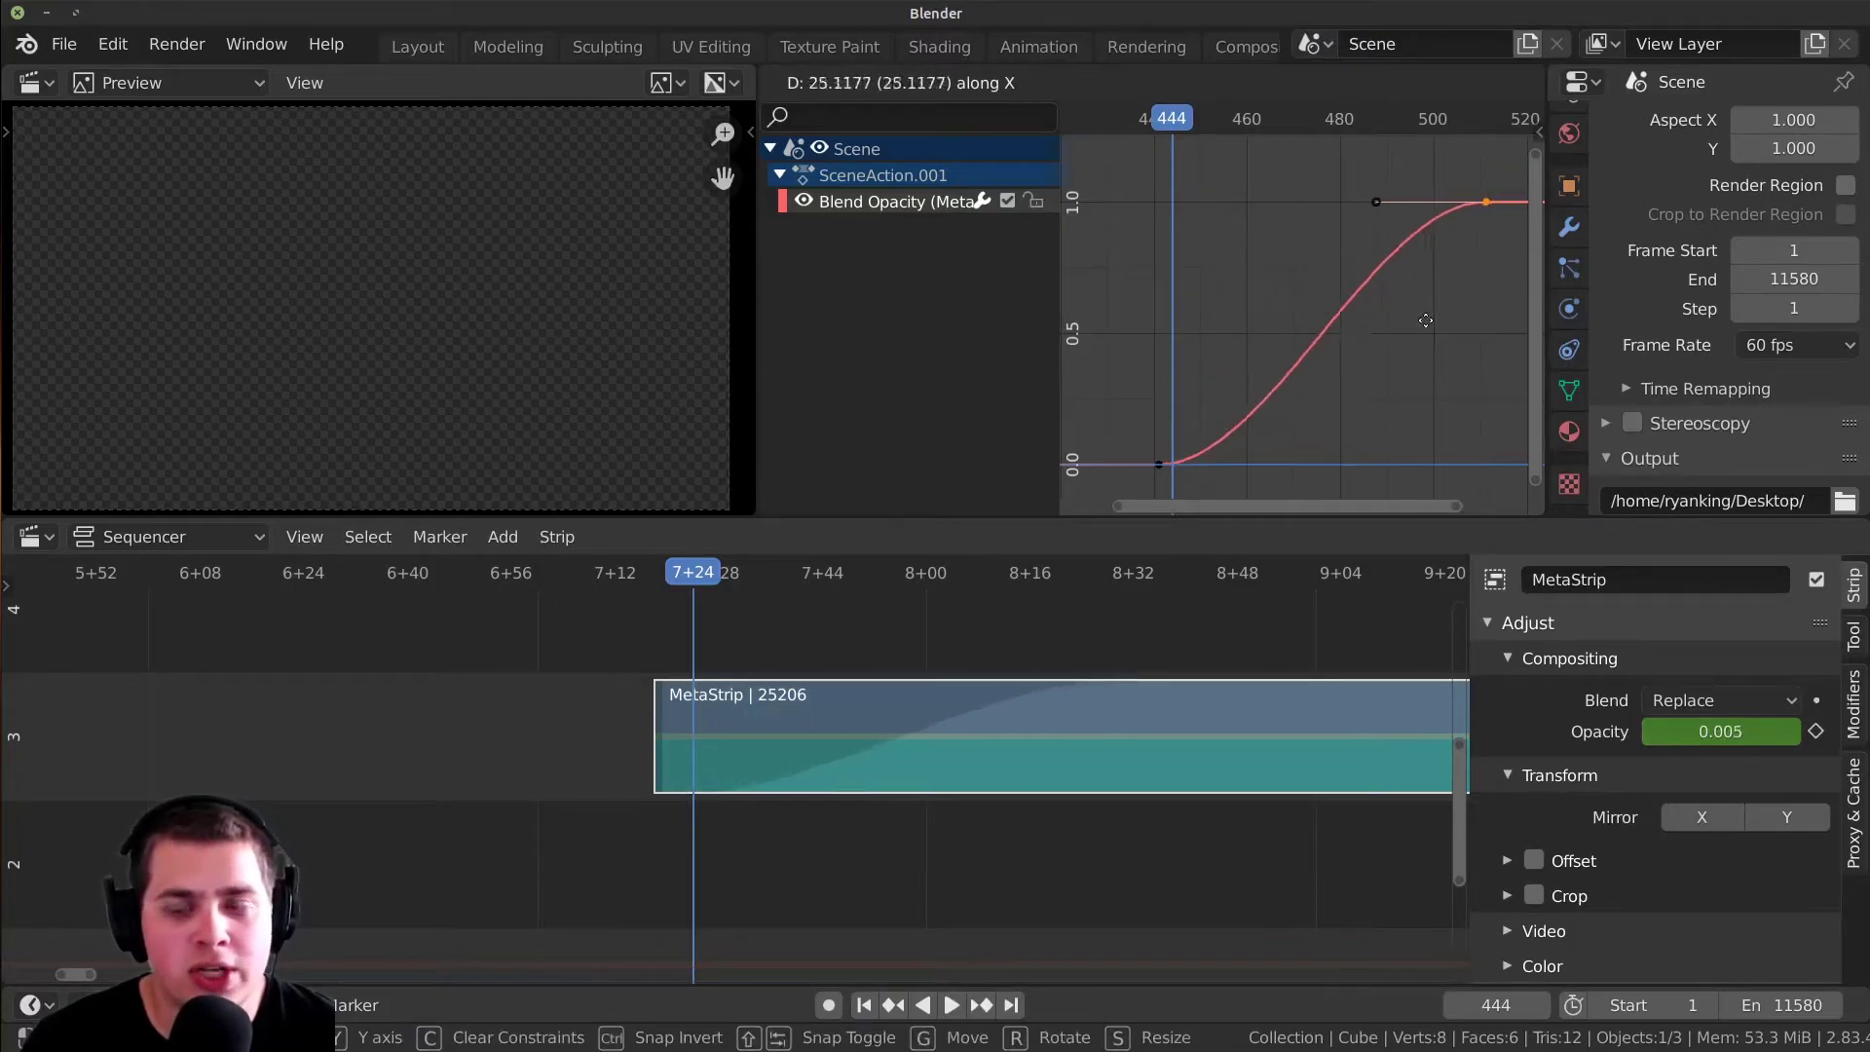
click(1527, 337)
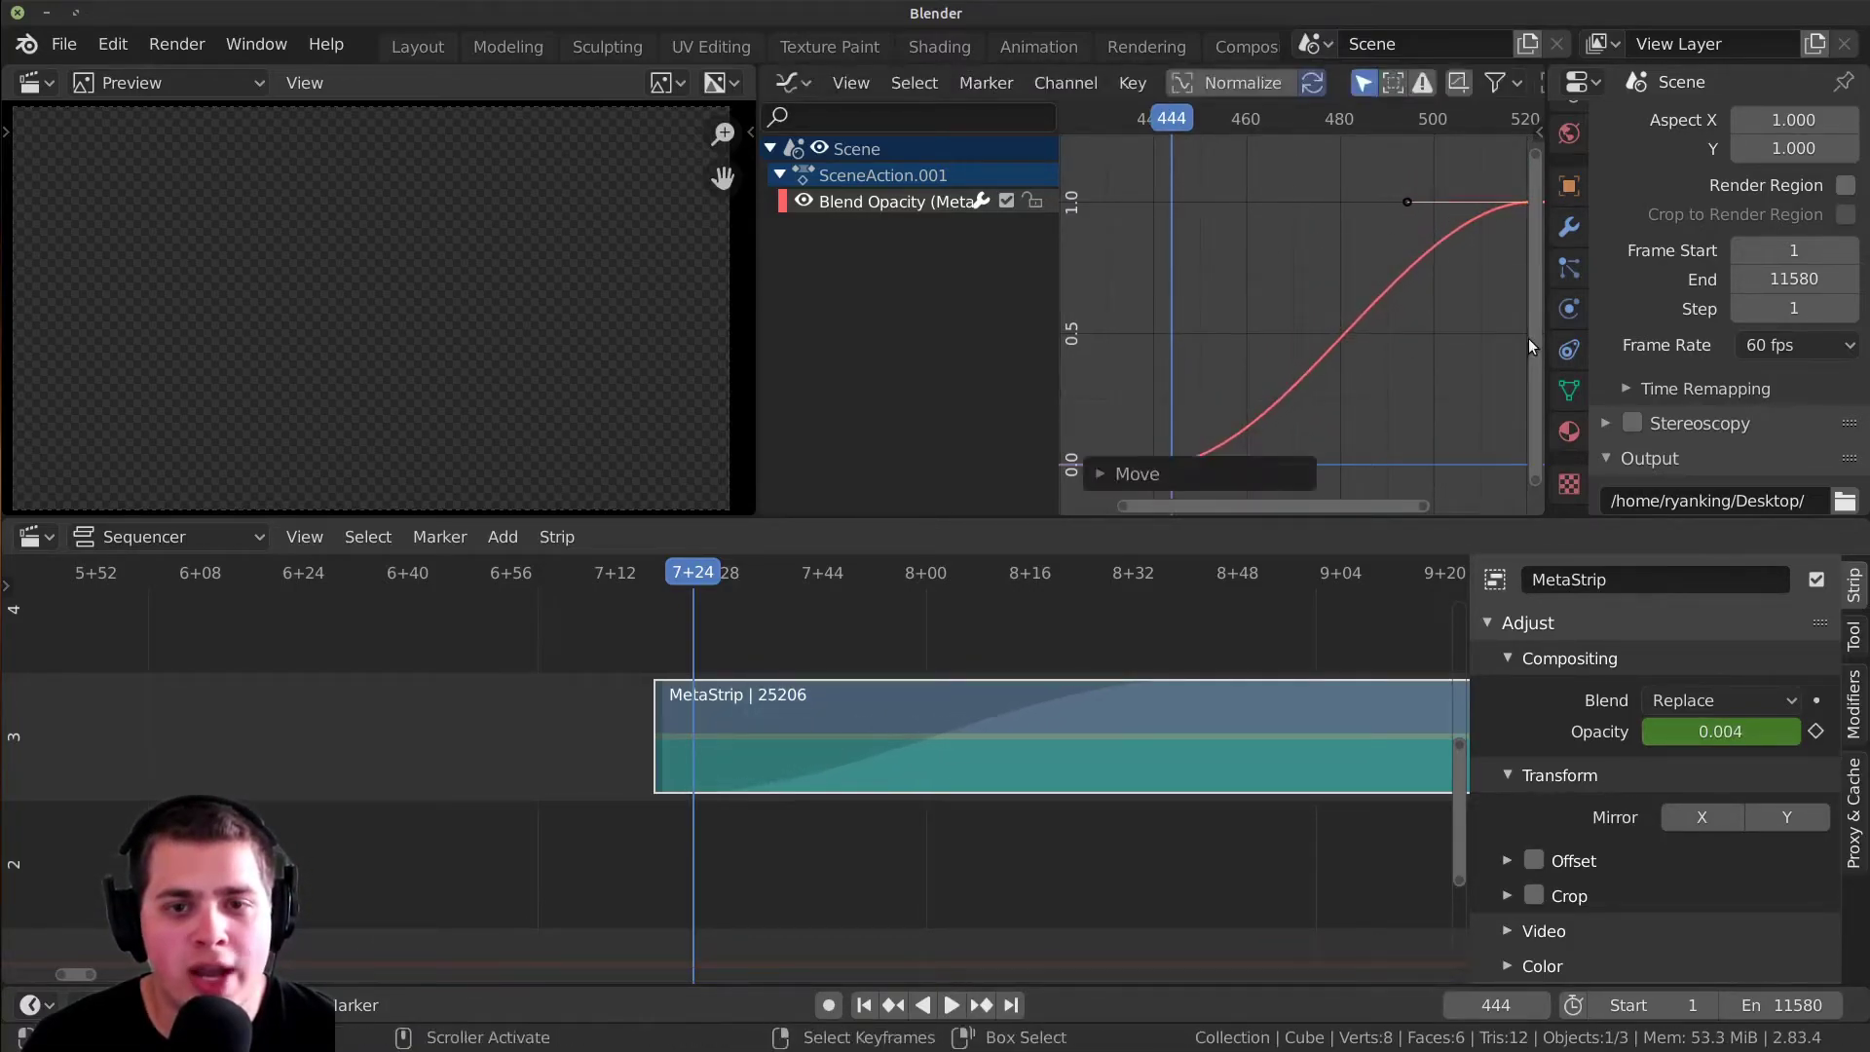
- Move the MetaStrip's upper Blend Opacity keyframe further along the time axis, to about frame 555
key(Home)
key(x)
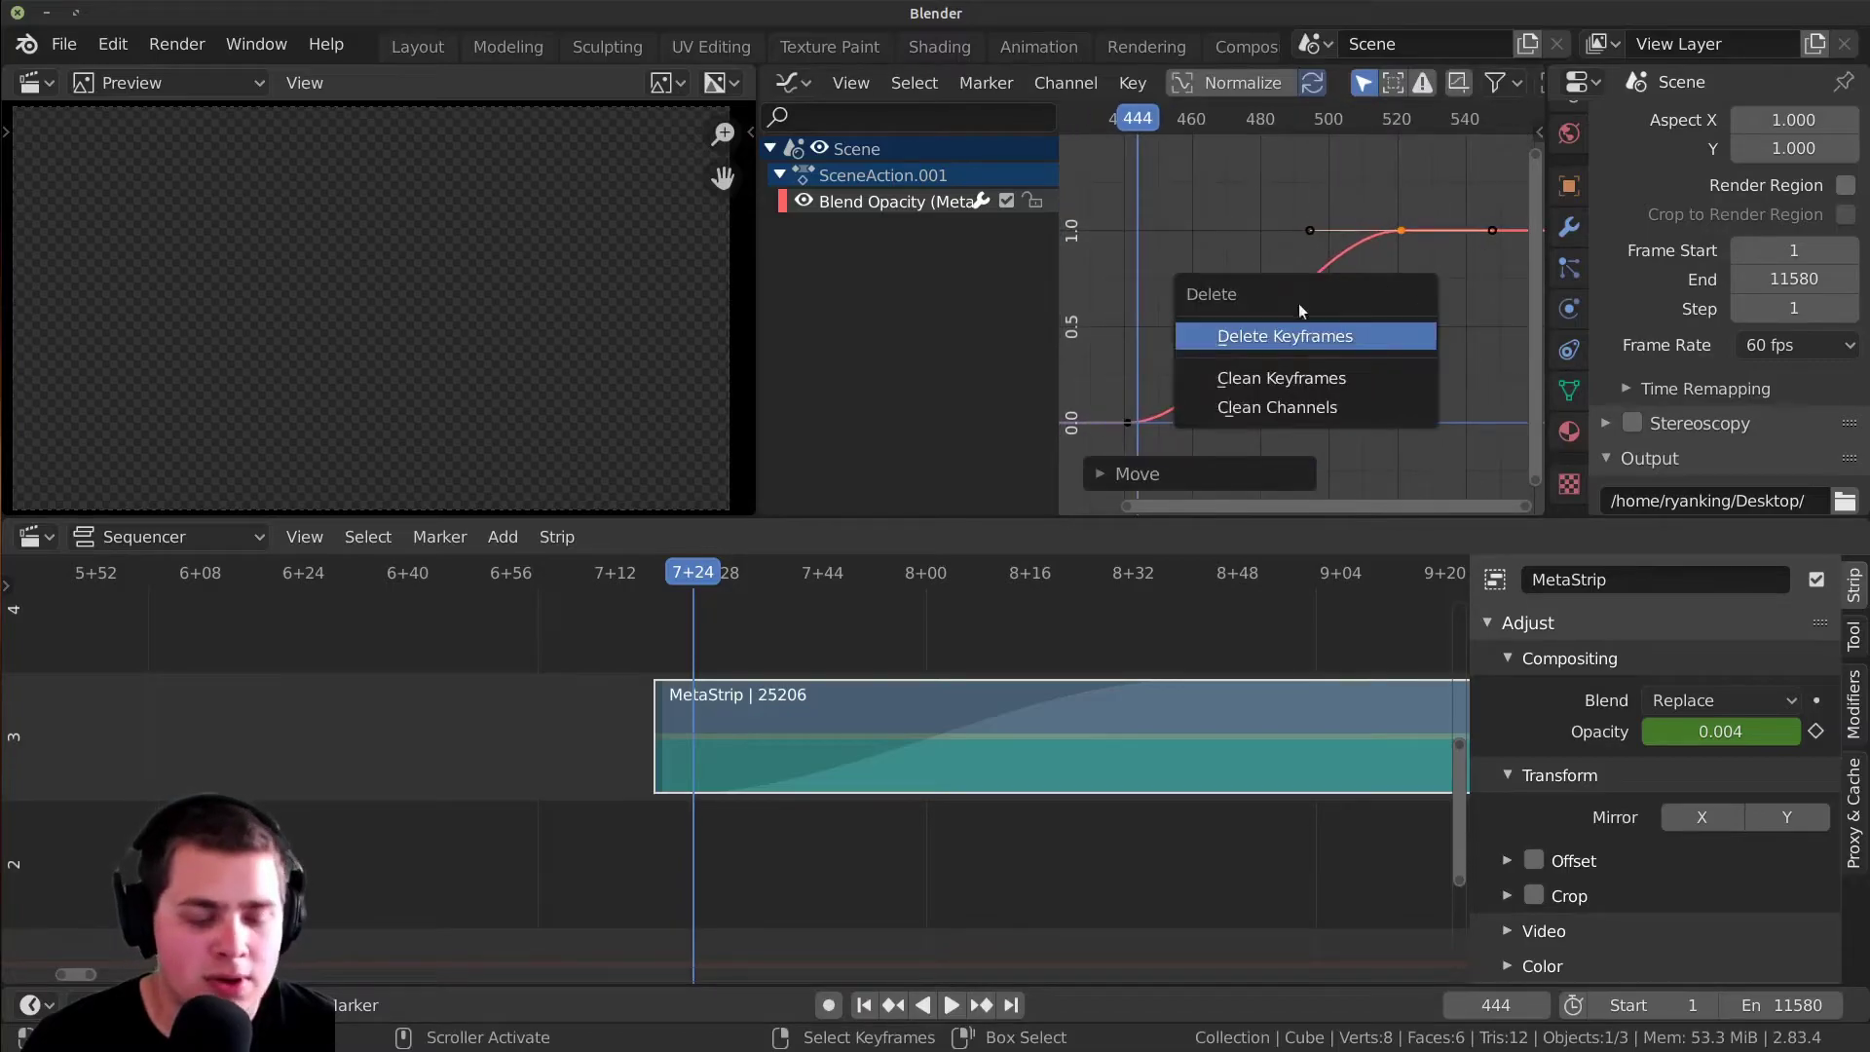
key(Escape)
key(Up)
key(g)
key(x)
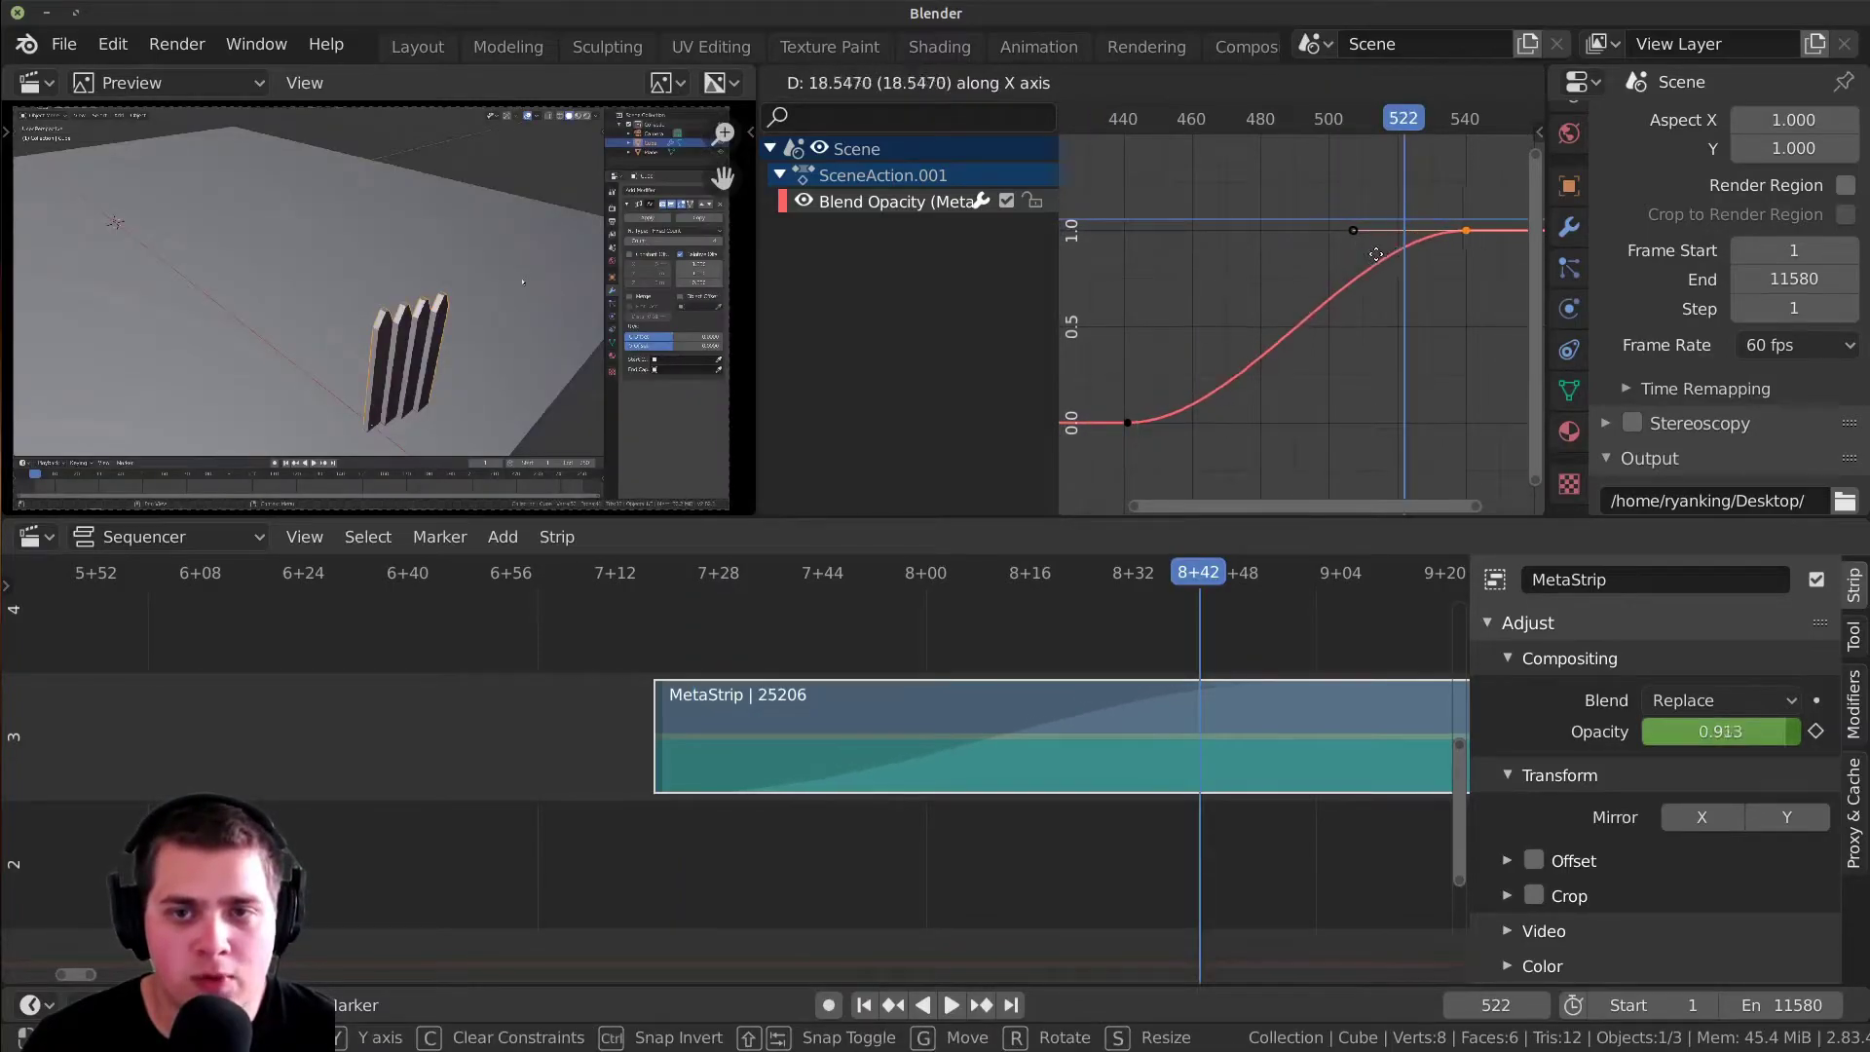
key(y)
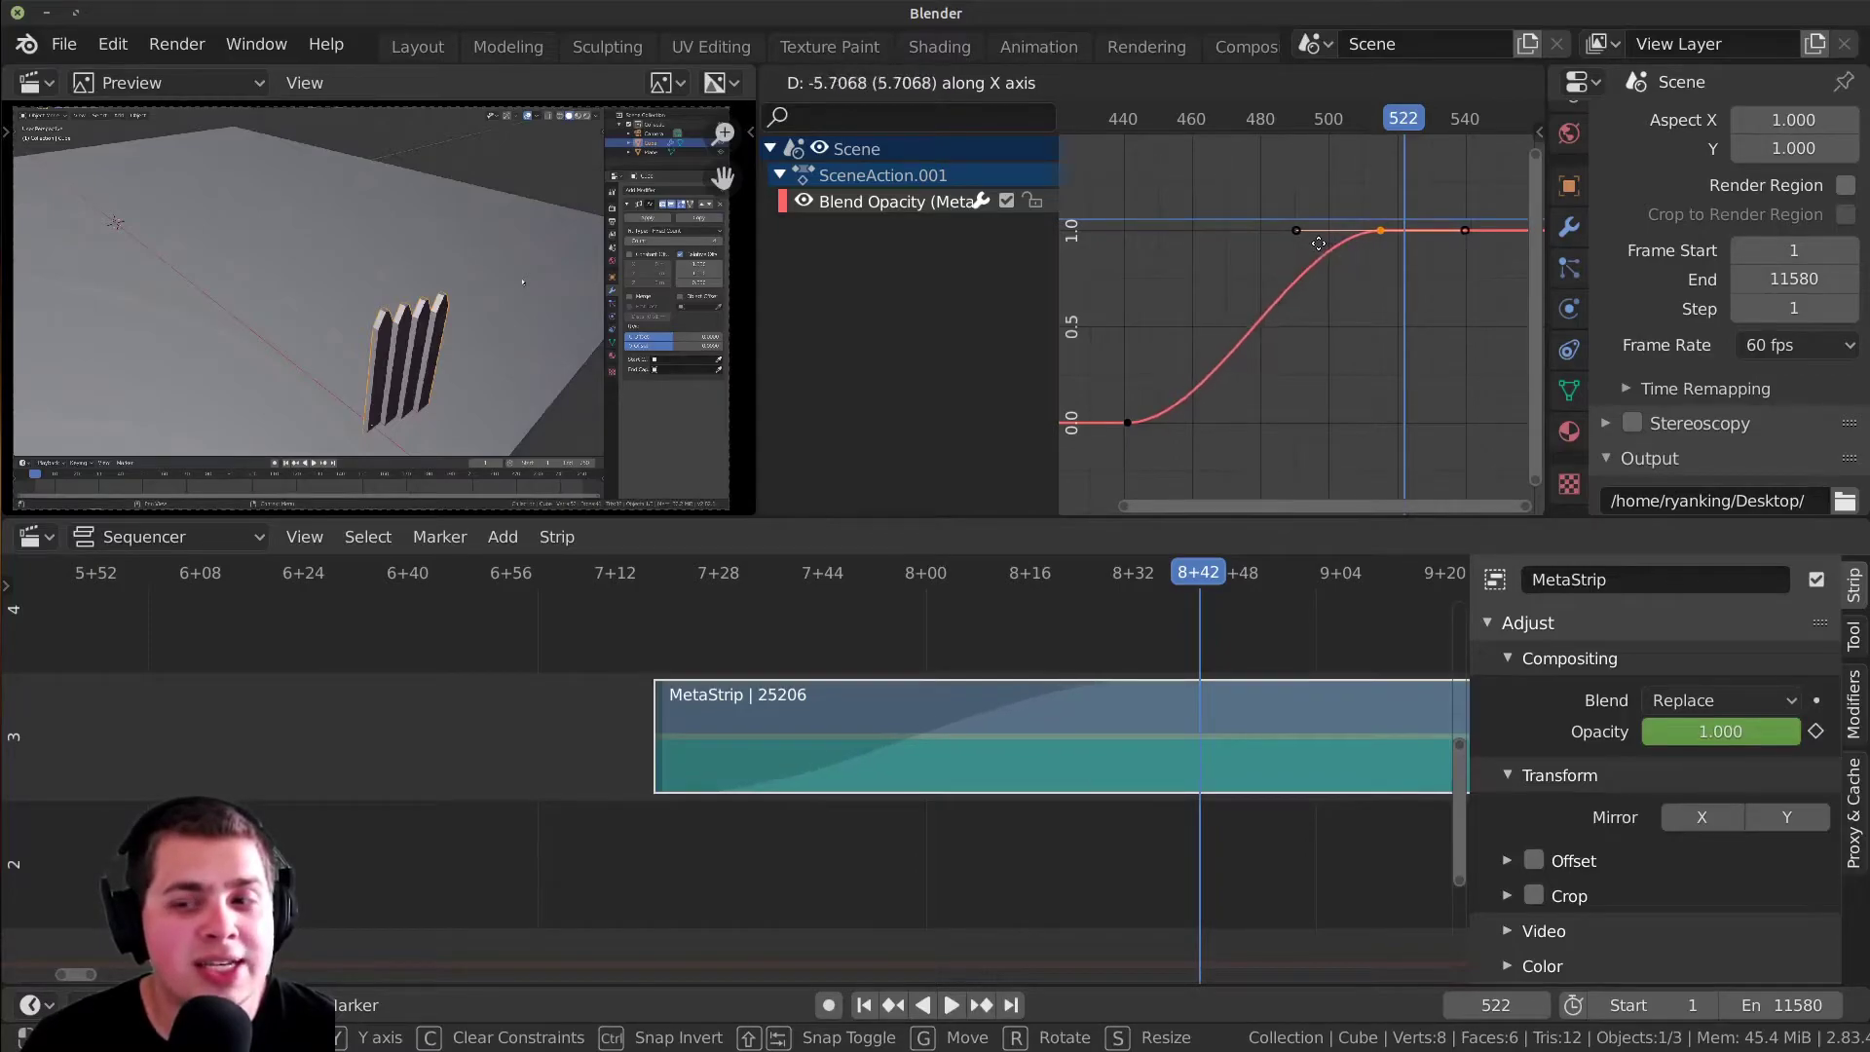
key(x)
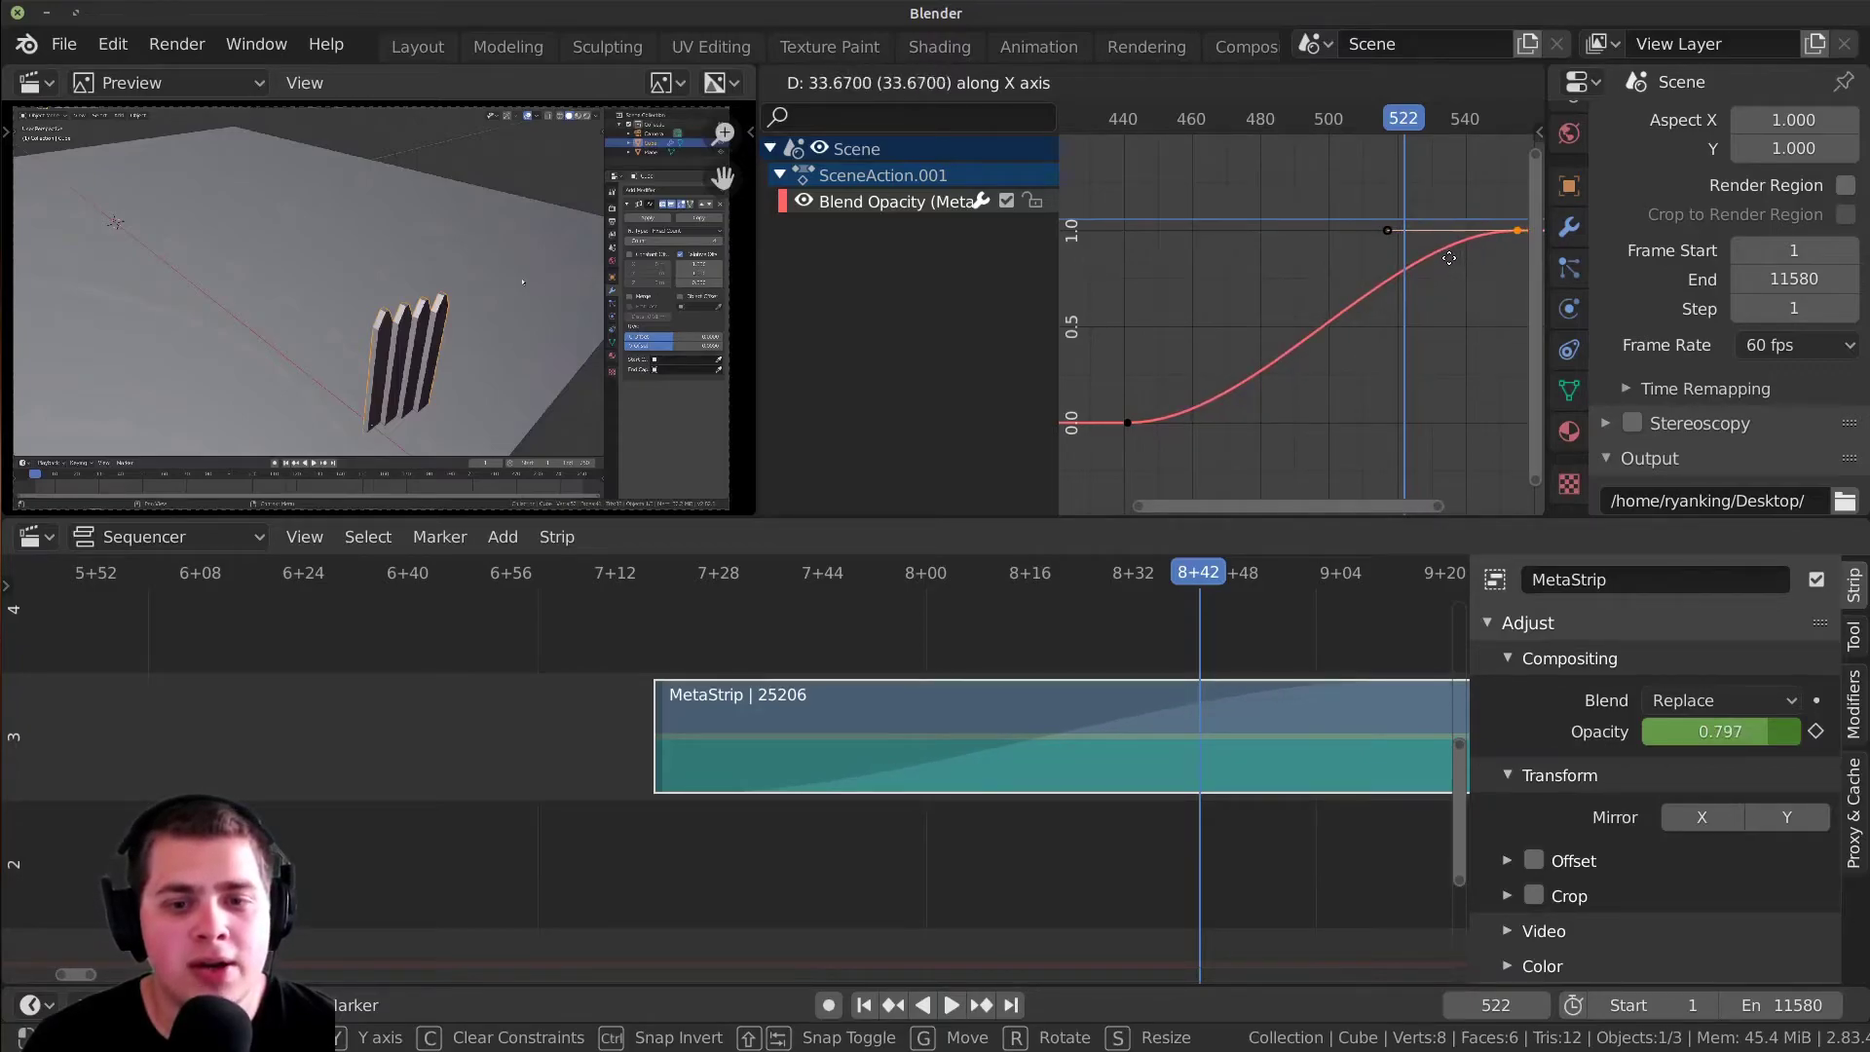
click(1469, 264)
- Play the MetaStrip's slower opacity fade-in starting from 7+30
click(732, 666)
scroll(784, 643, down, 1)
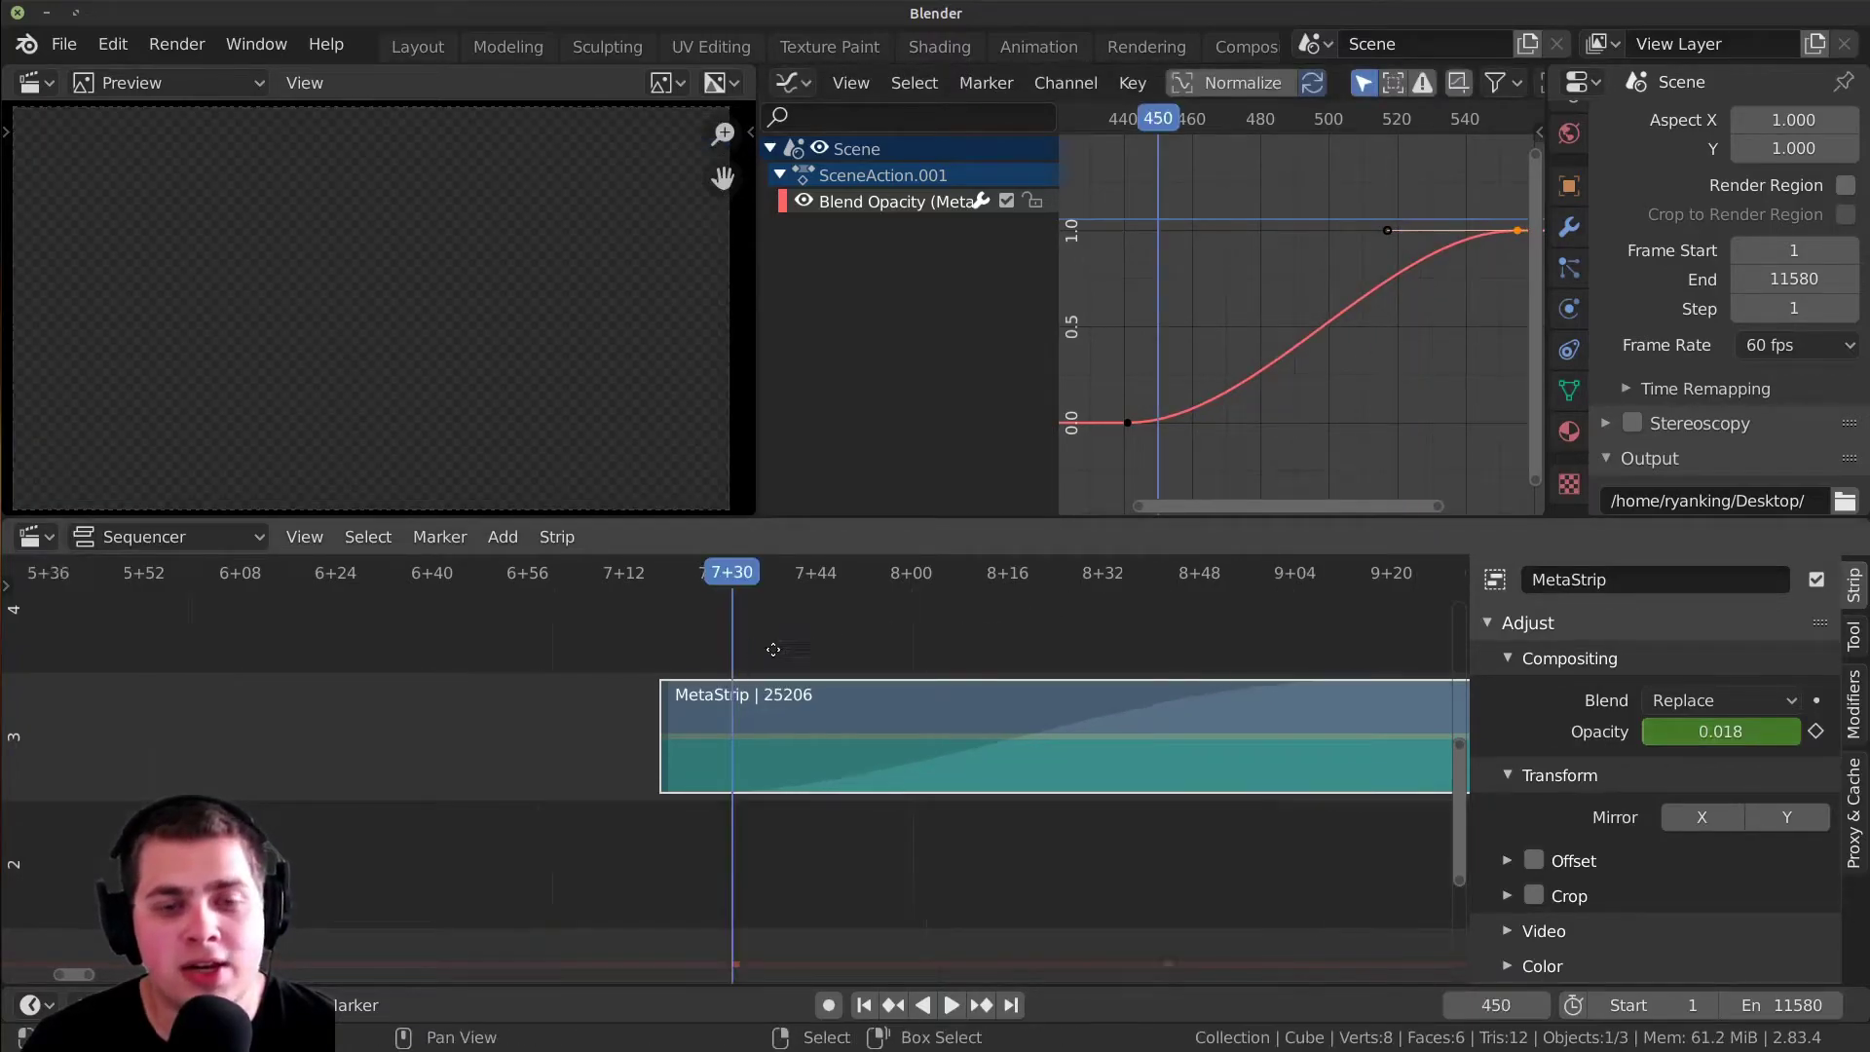
middle_drag(784, 642, 703, 683)
key(space)
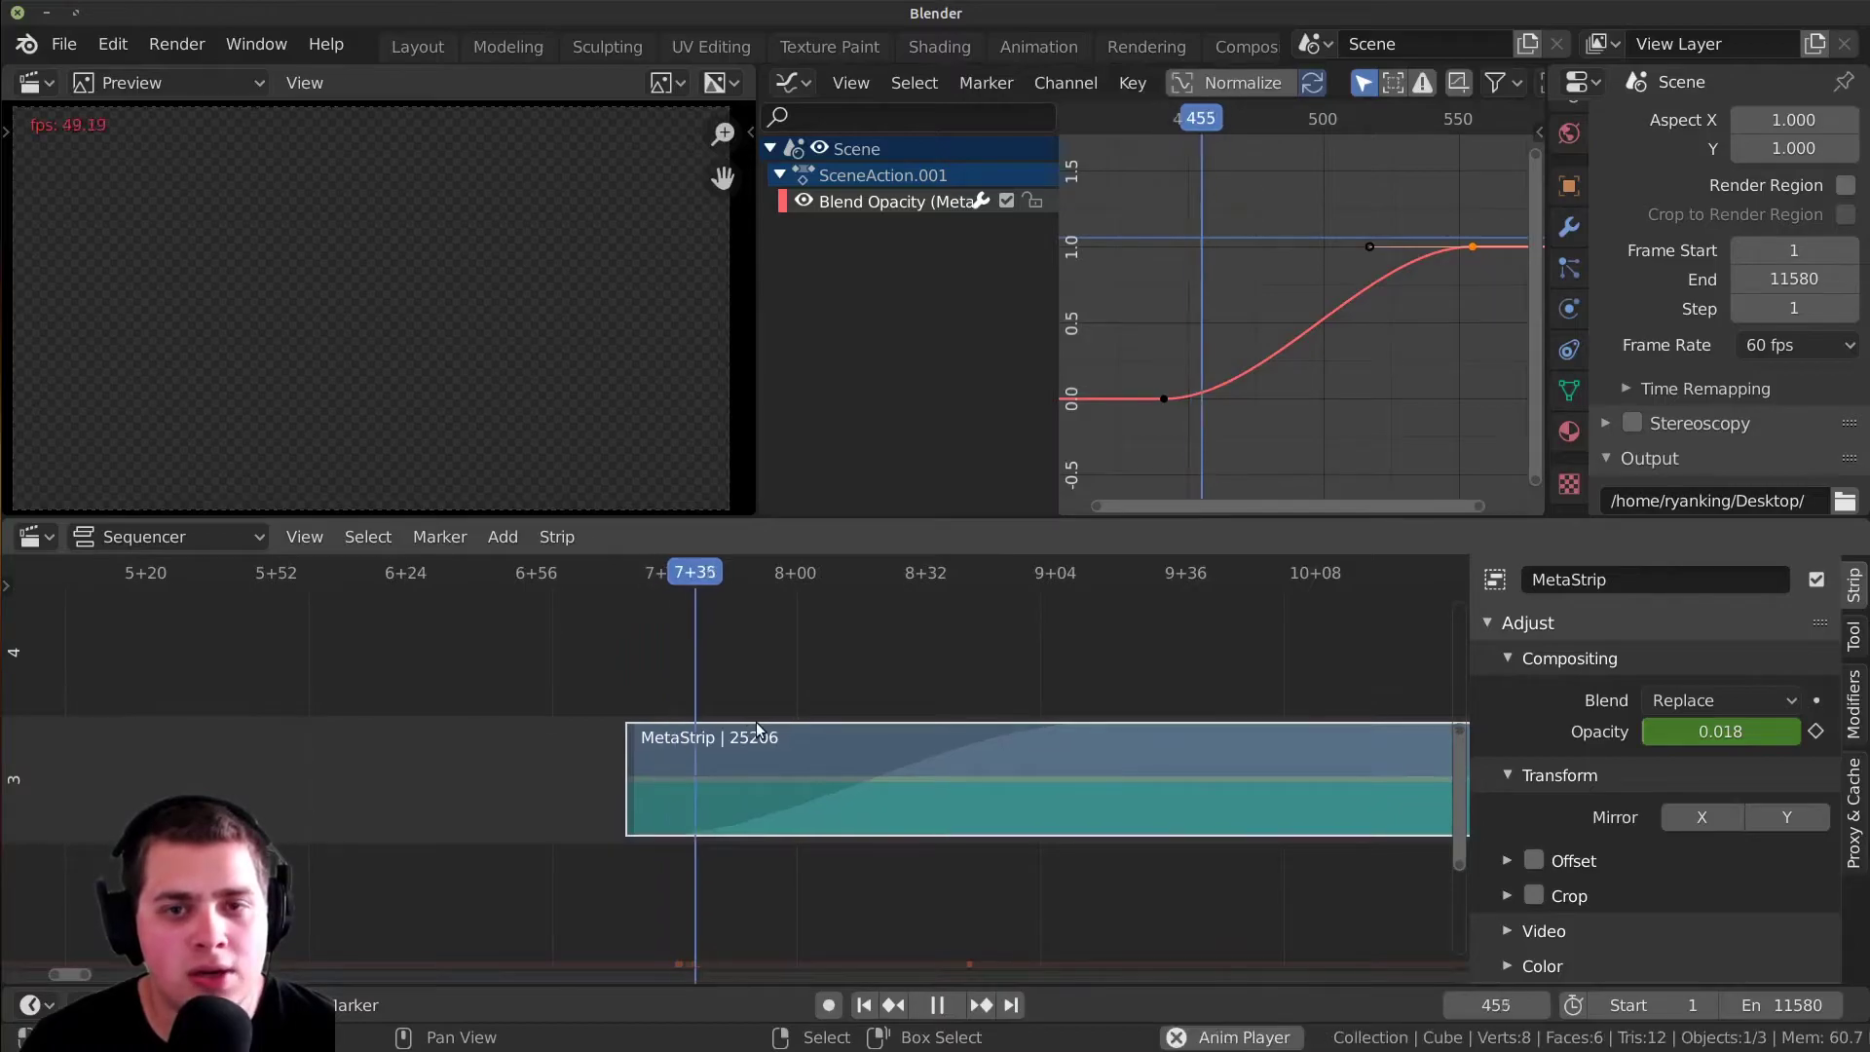
key(space)
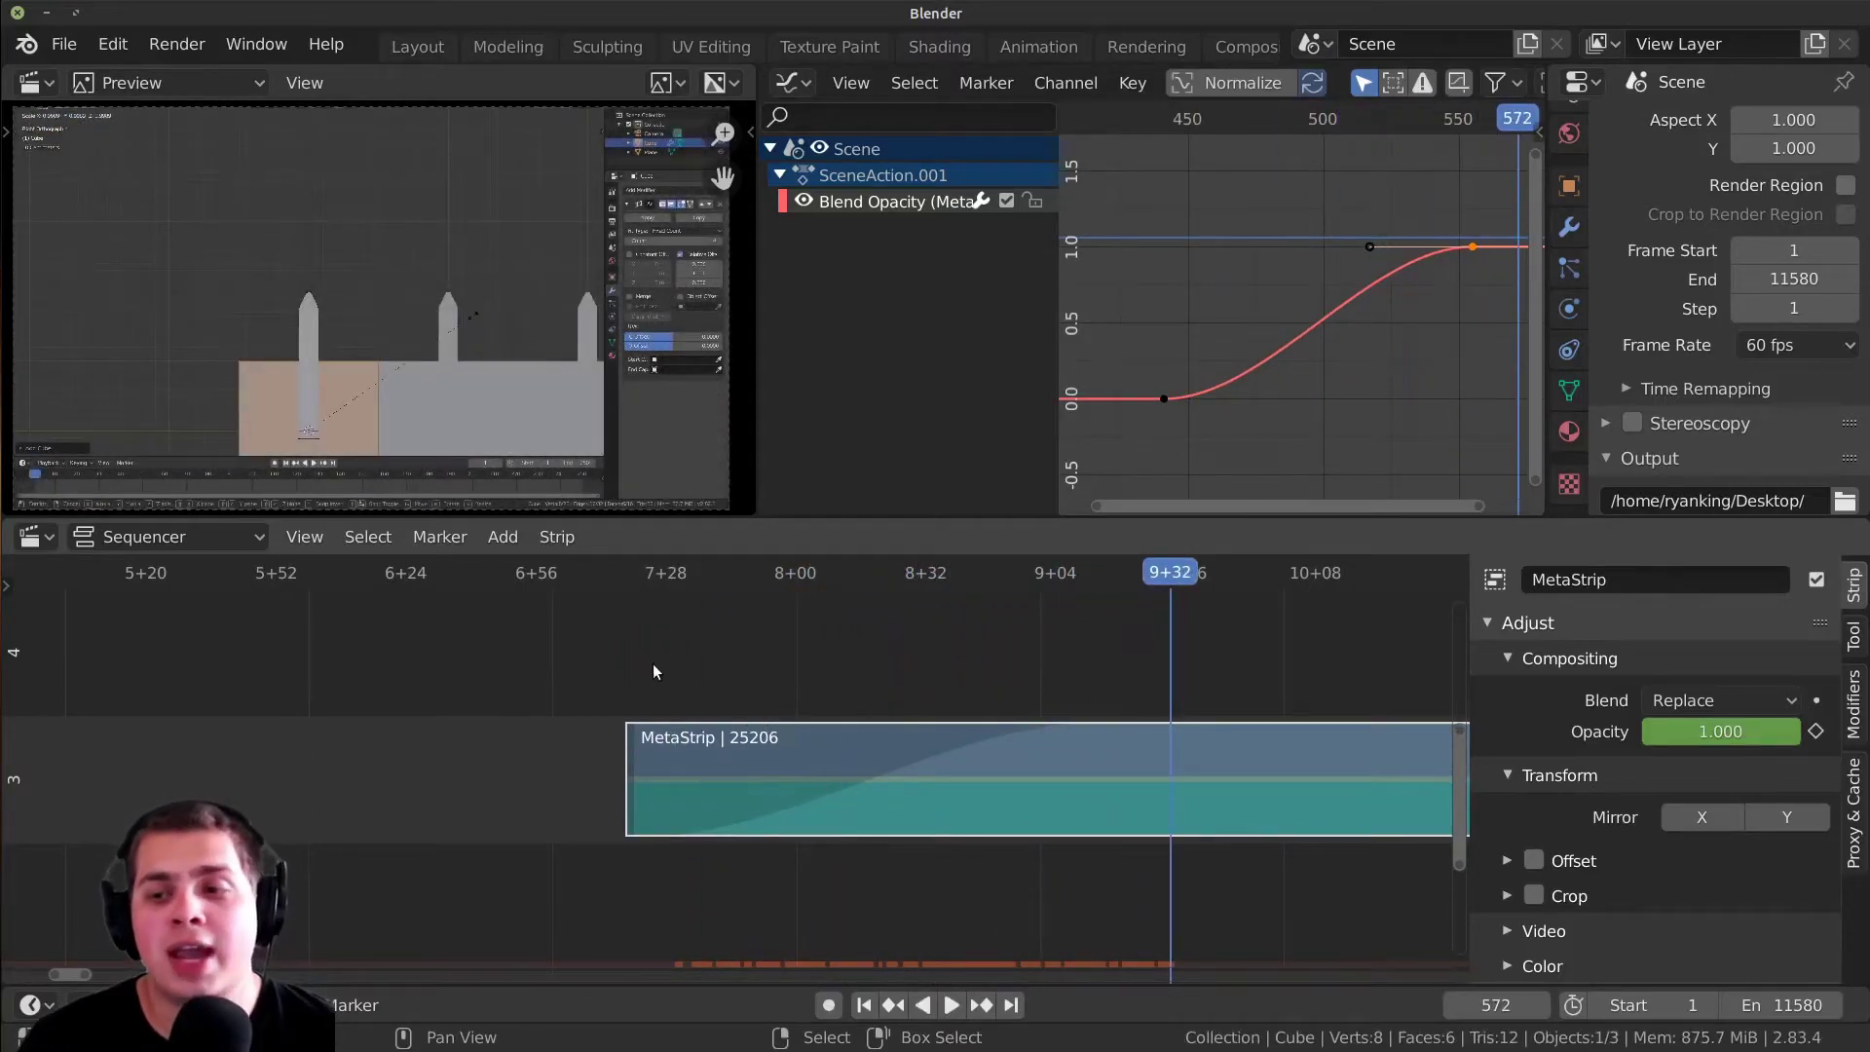
- Open the MetaStrip and select its sound strip on channel 1 to show the volume curve
middle_drag(1025, 768, 841, 536)
key(Tab)
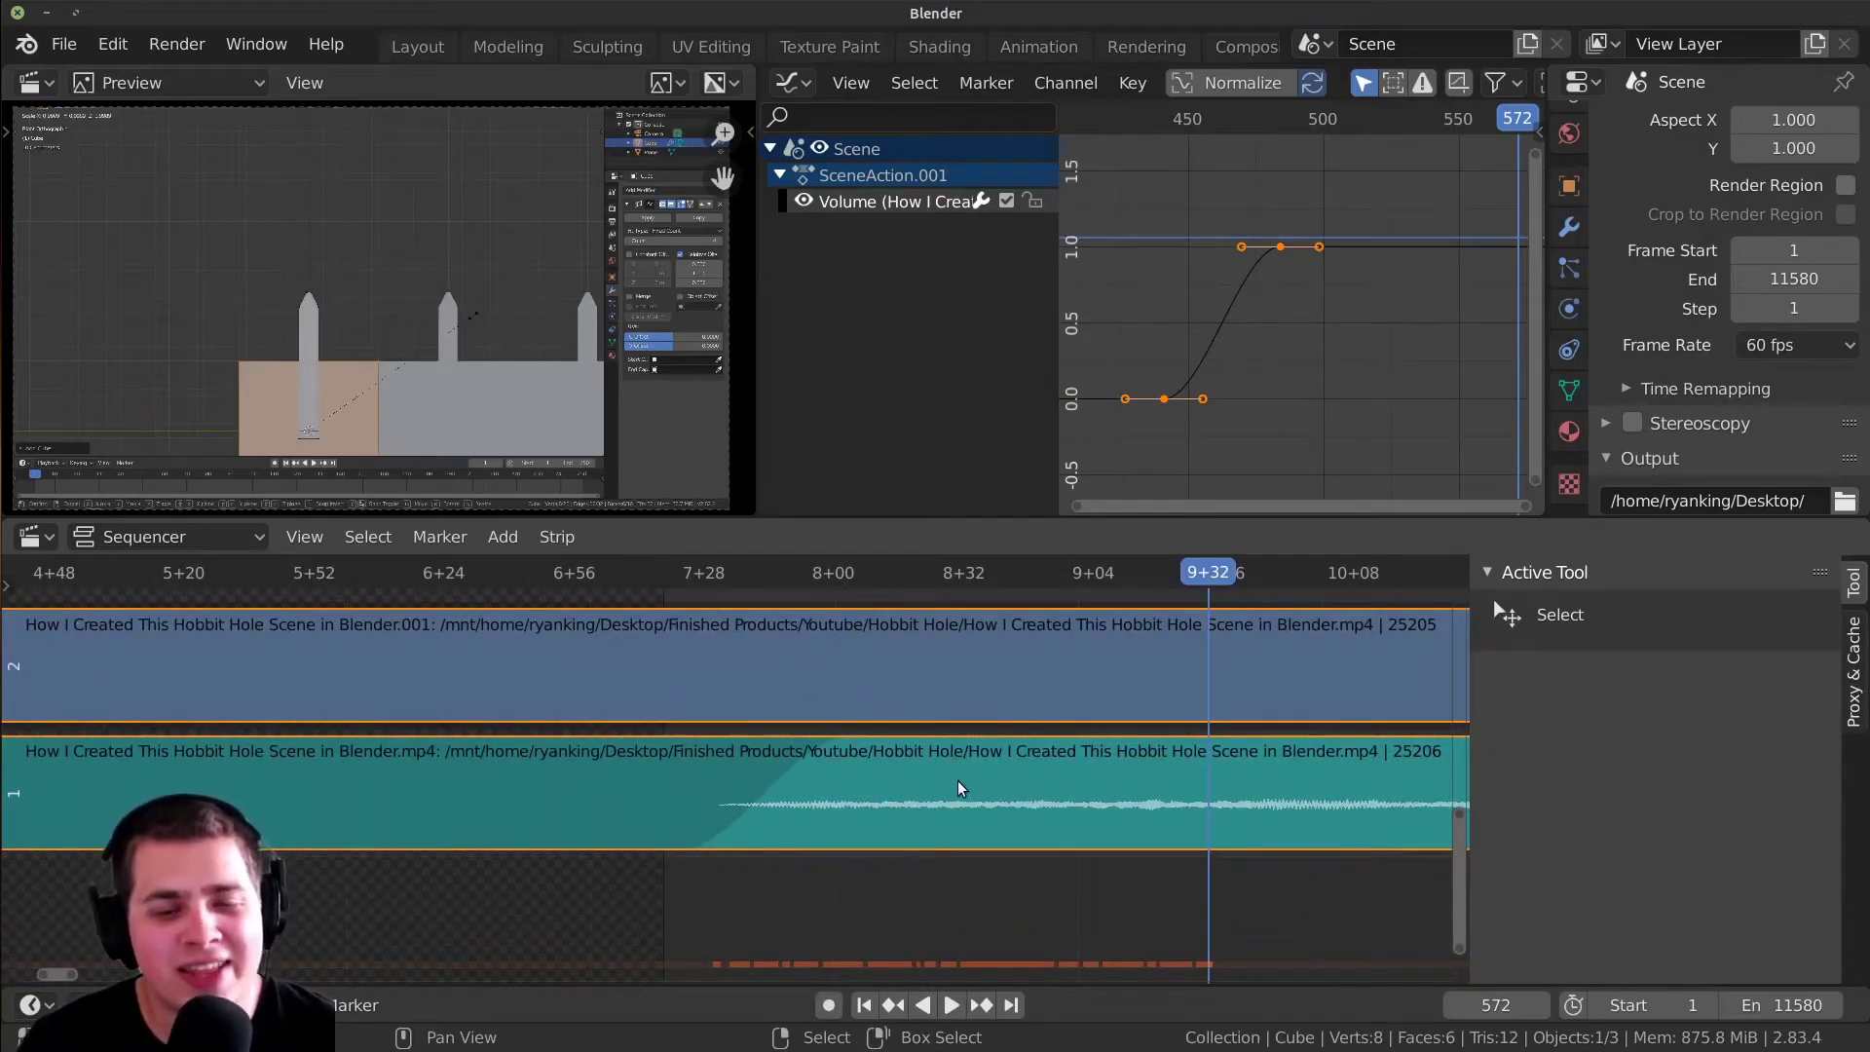
click(921, 774)
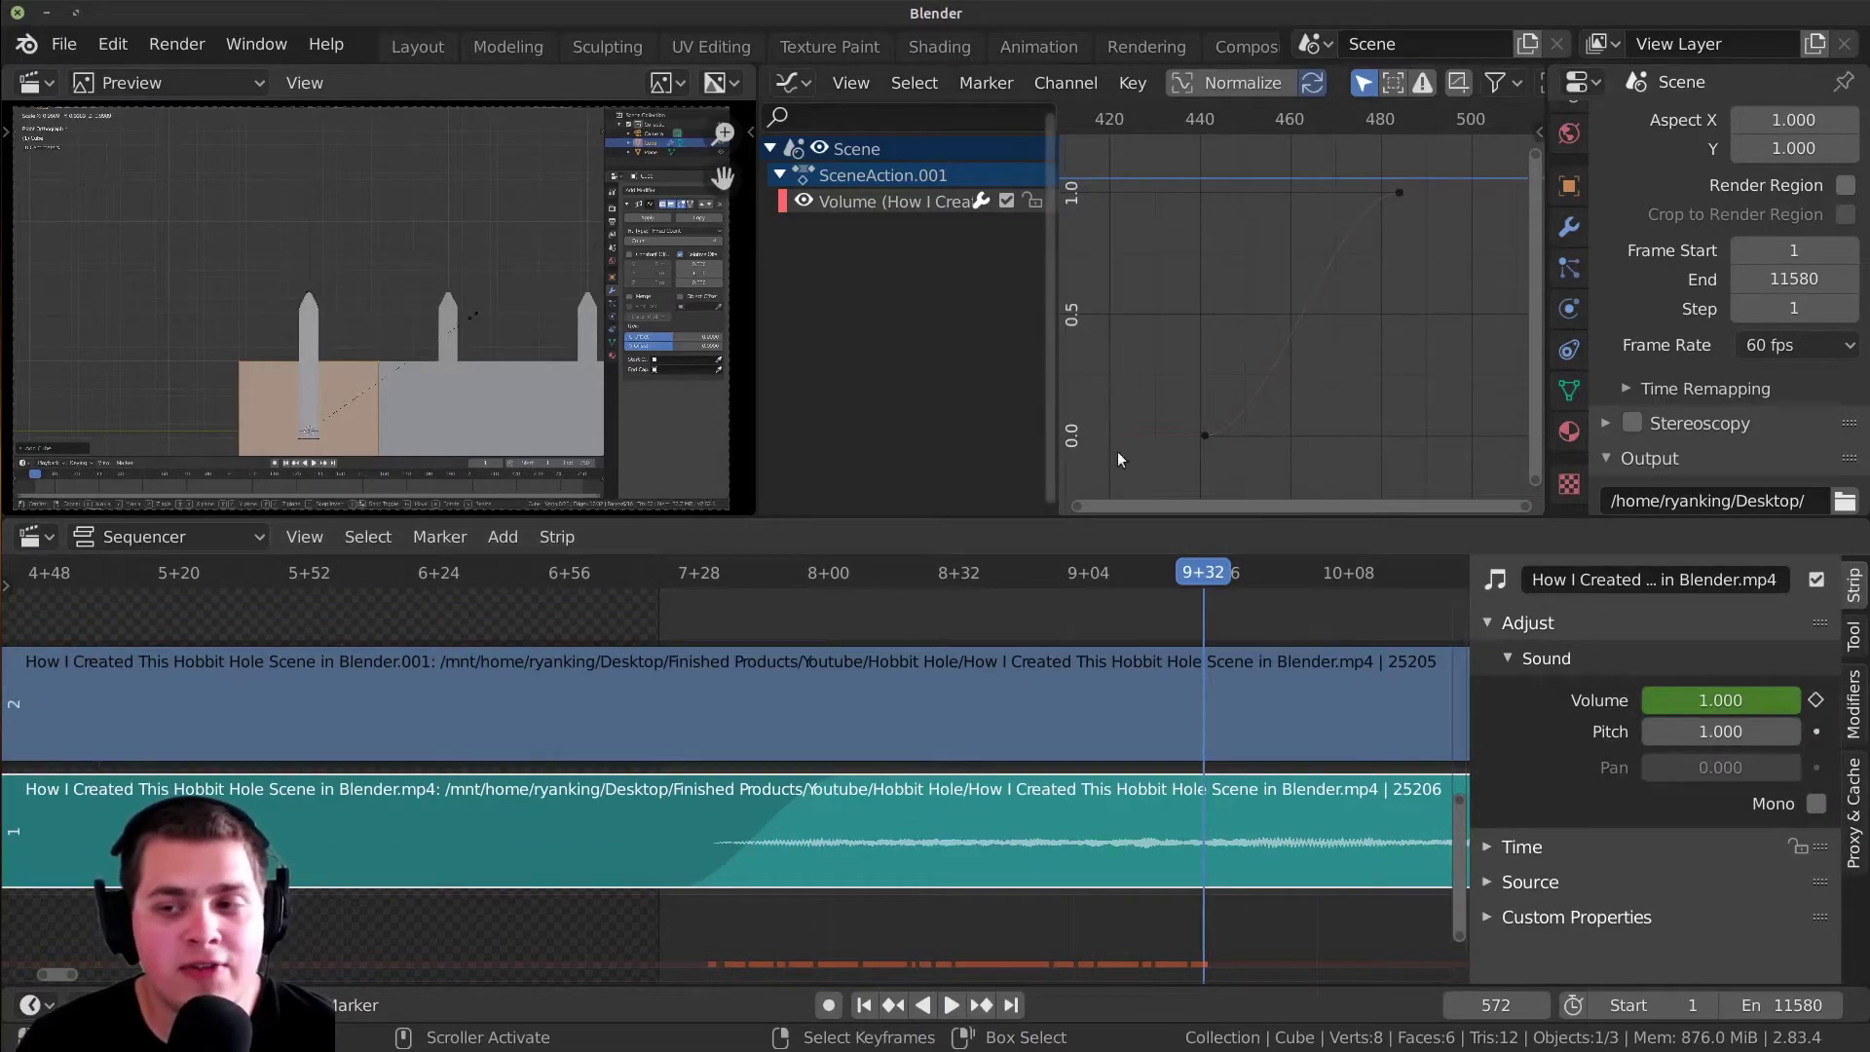
- Move the sound strip's upper Volume keyframe with its handles along the time axis, to about frame 550
key(a)
click(1336, 255)
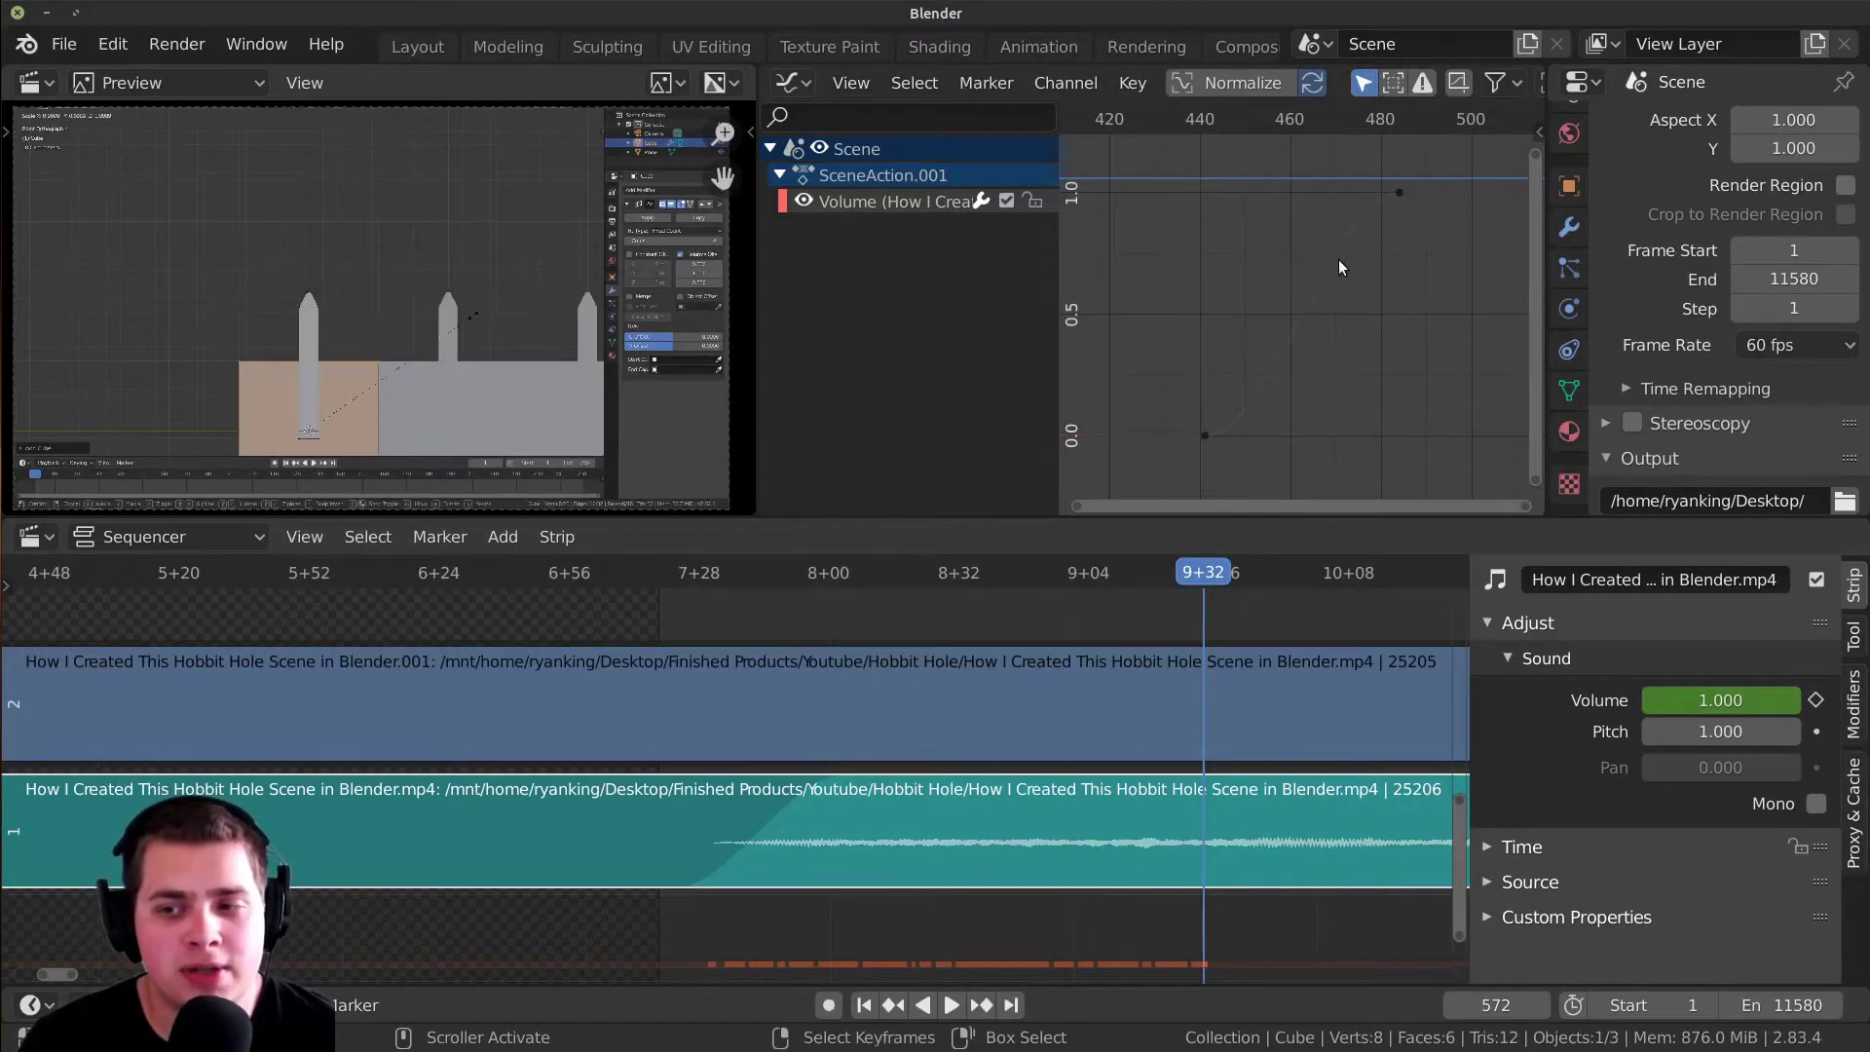
key(a)
click(1363, 329)
key(a)
click(1364, 266)
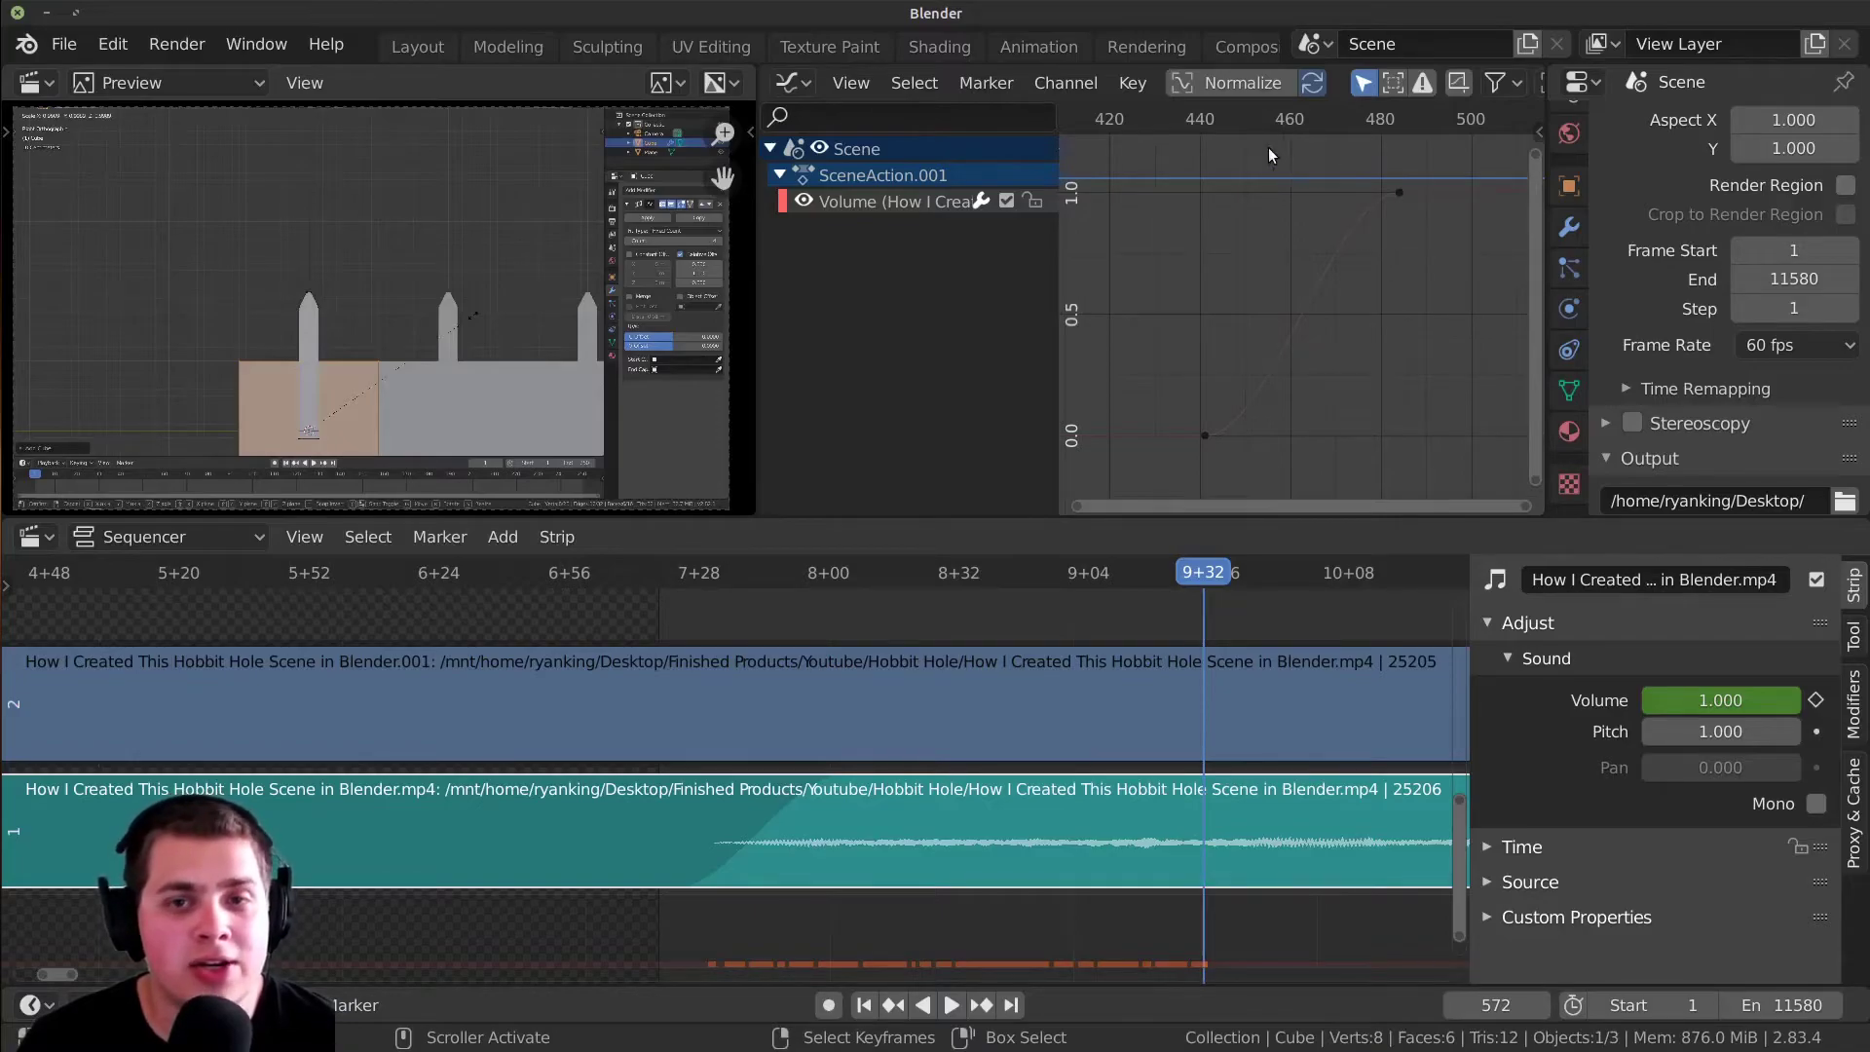
drag(1235, 155, 1455, 277)
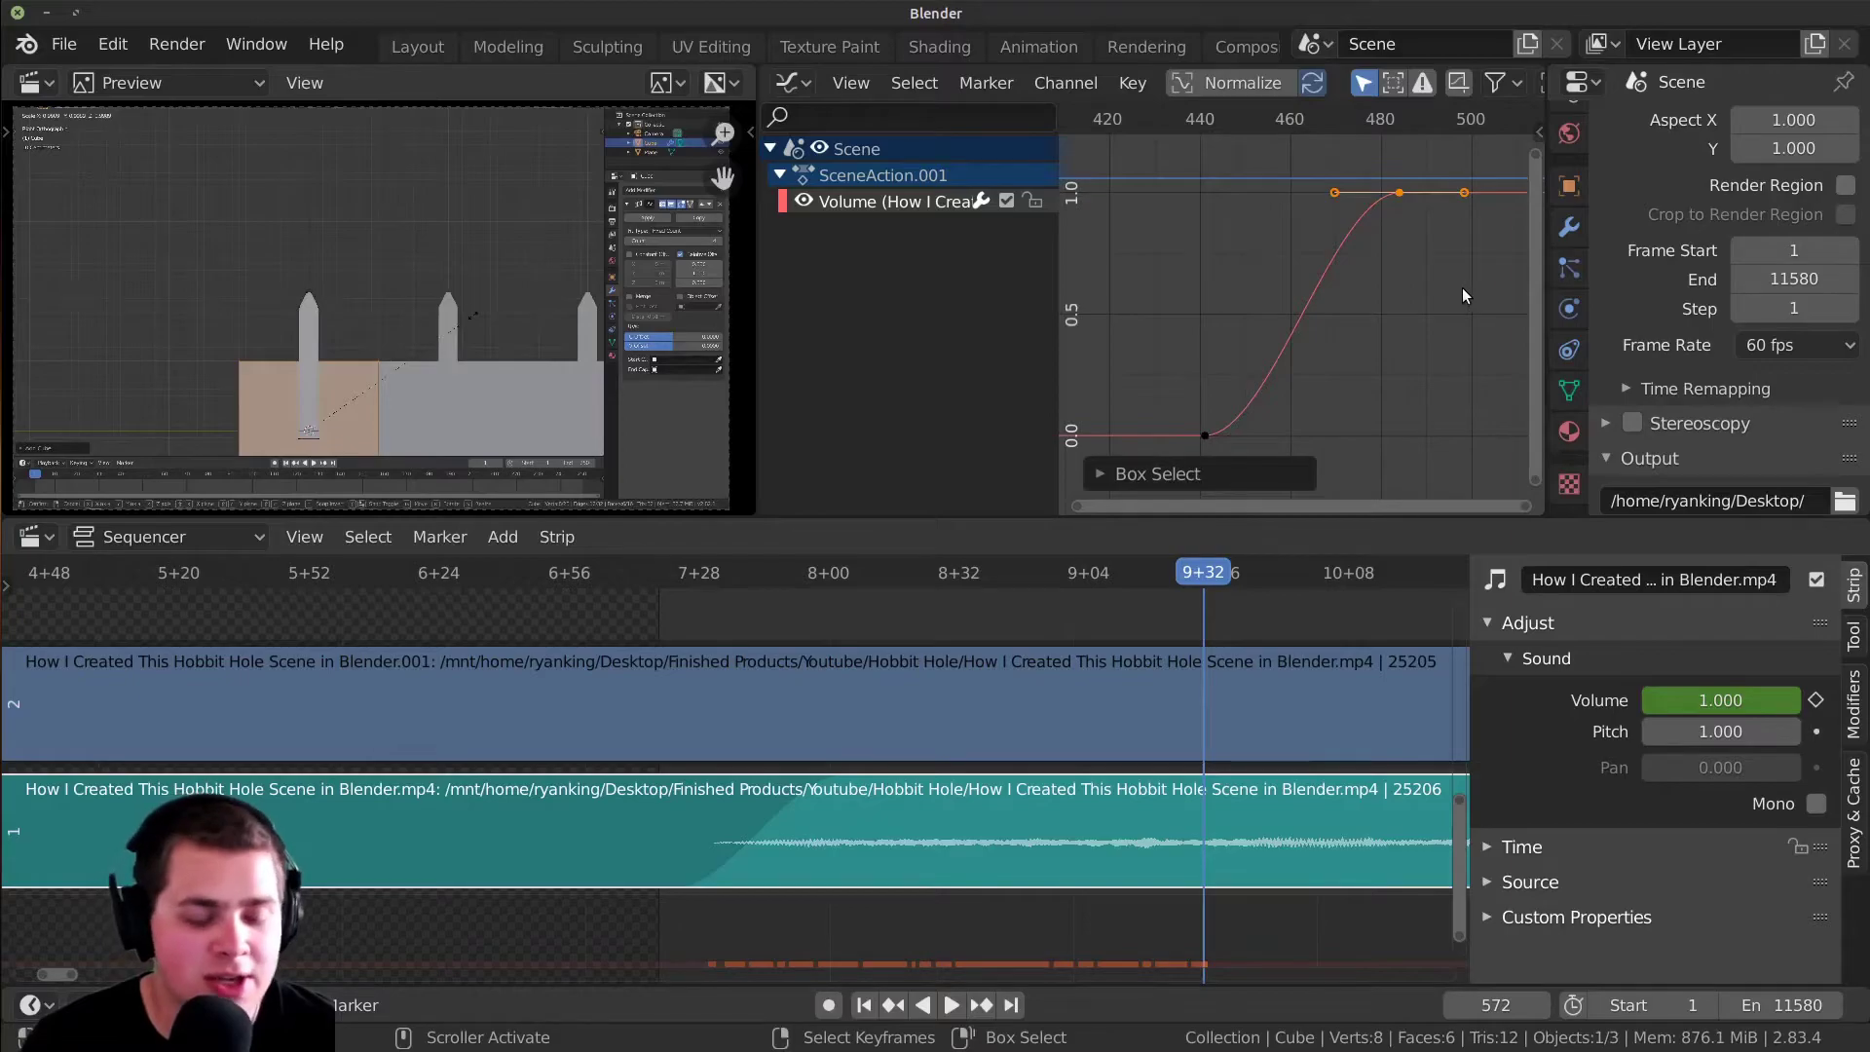
middle_drag(1406, 277, 1270, 330)
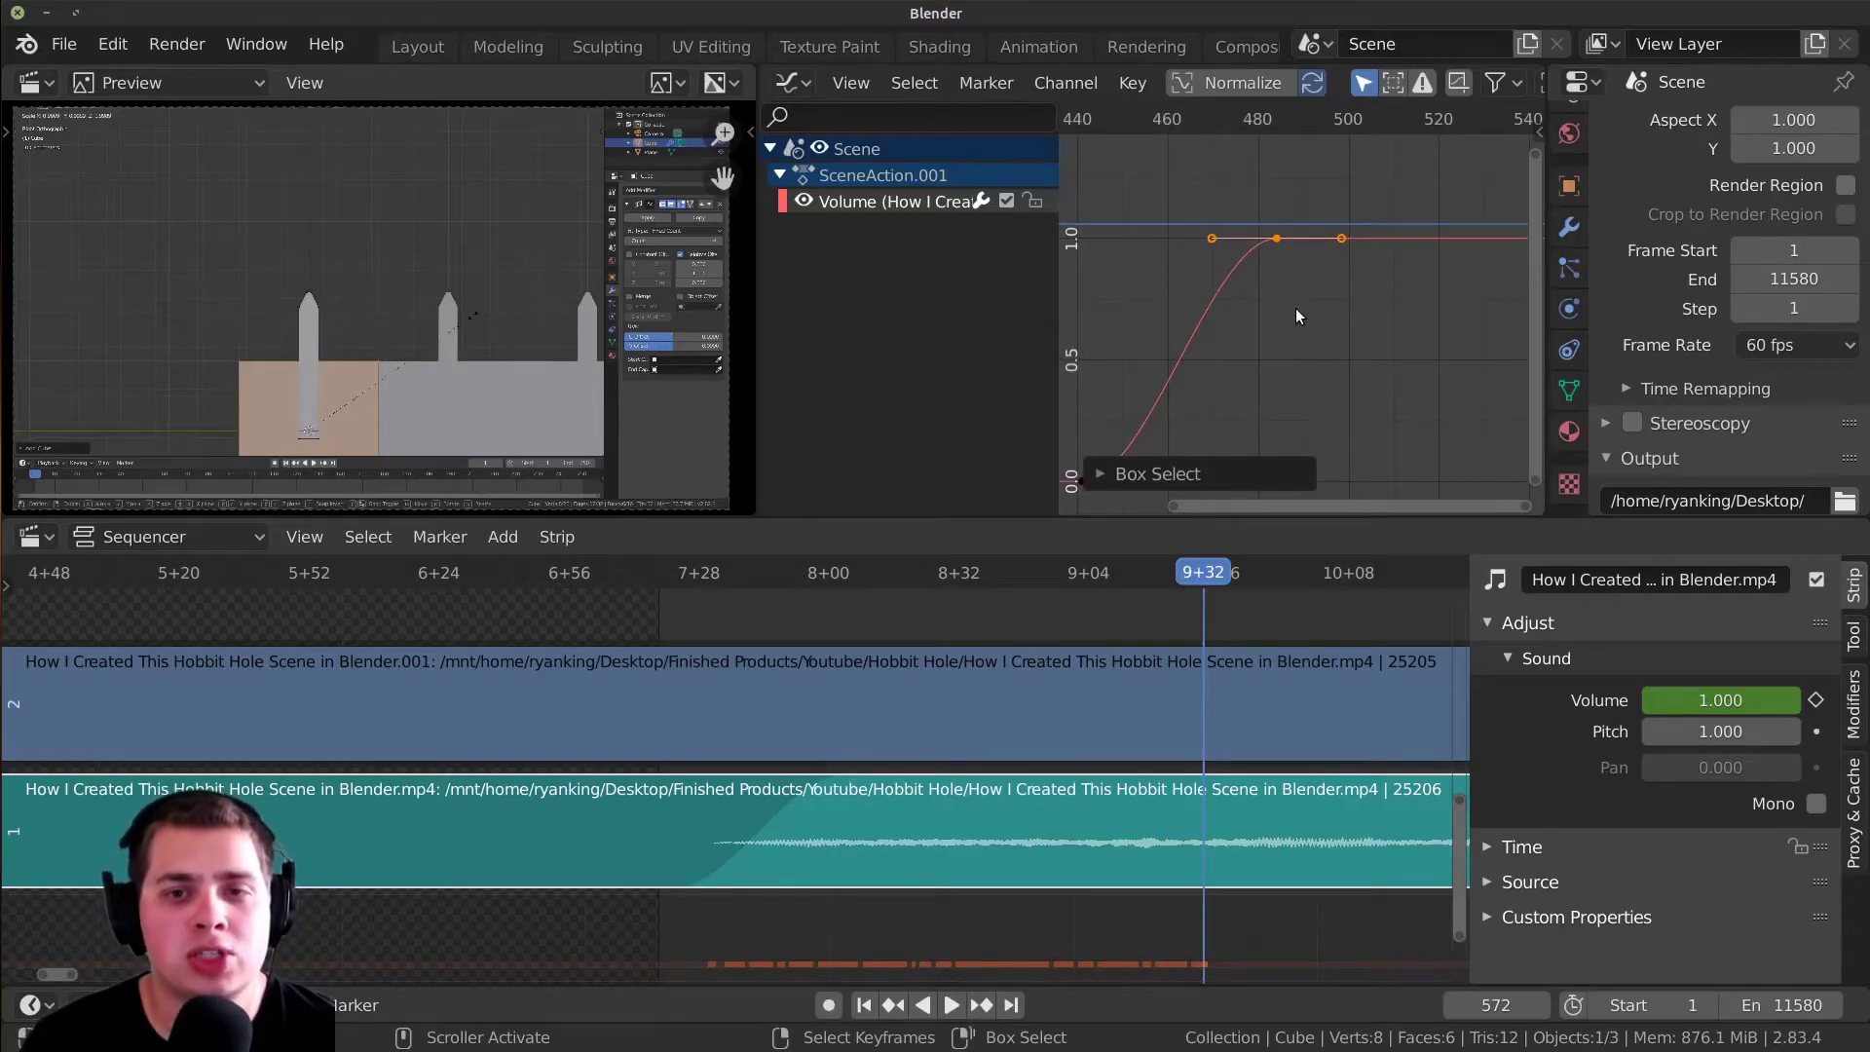
key(g)
key(x)
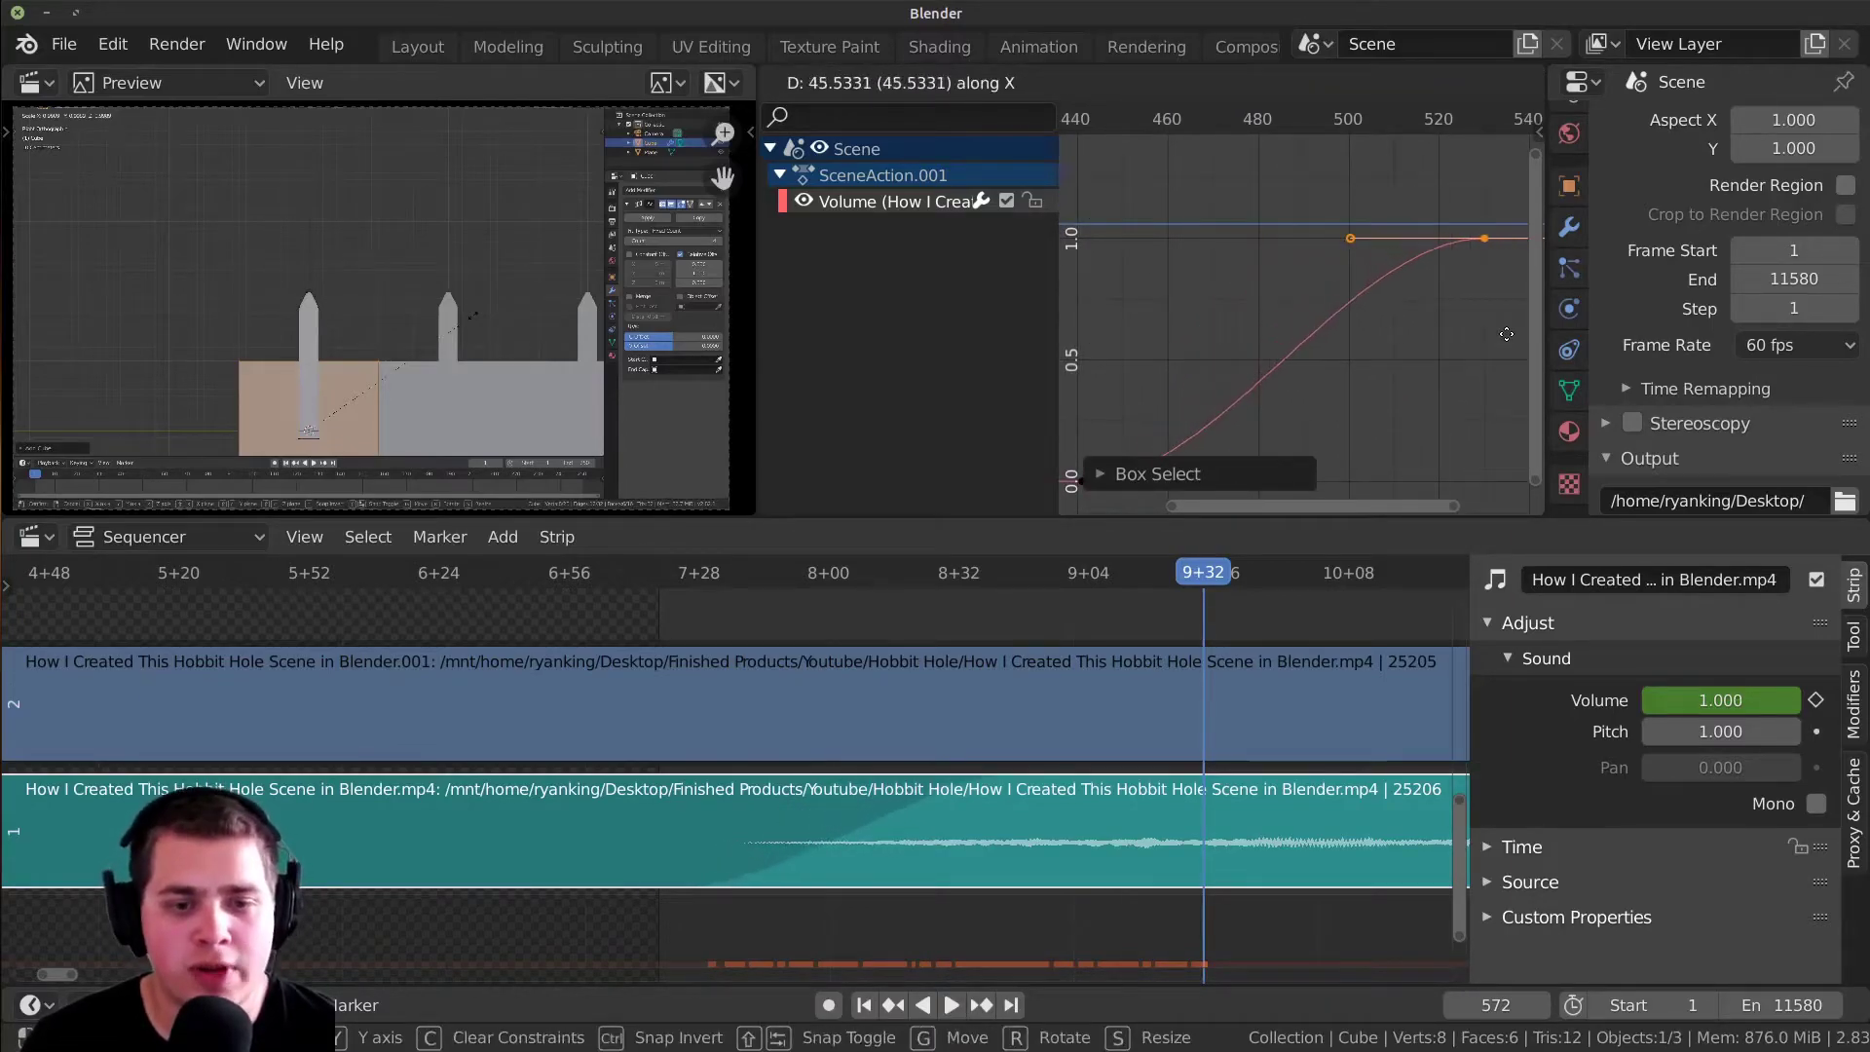
click(1155, 353)
scroll(1155, 353, down, 5)
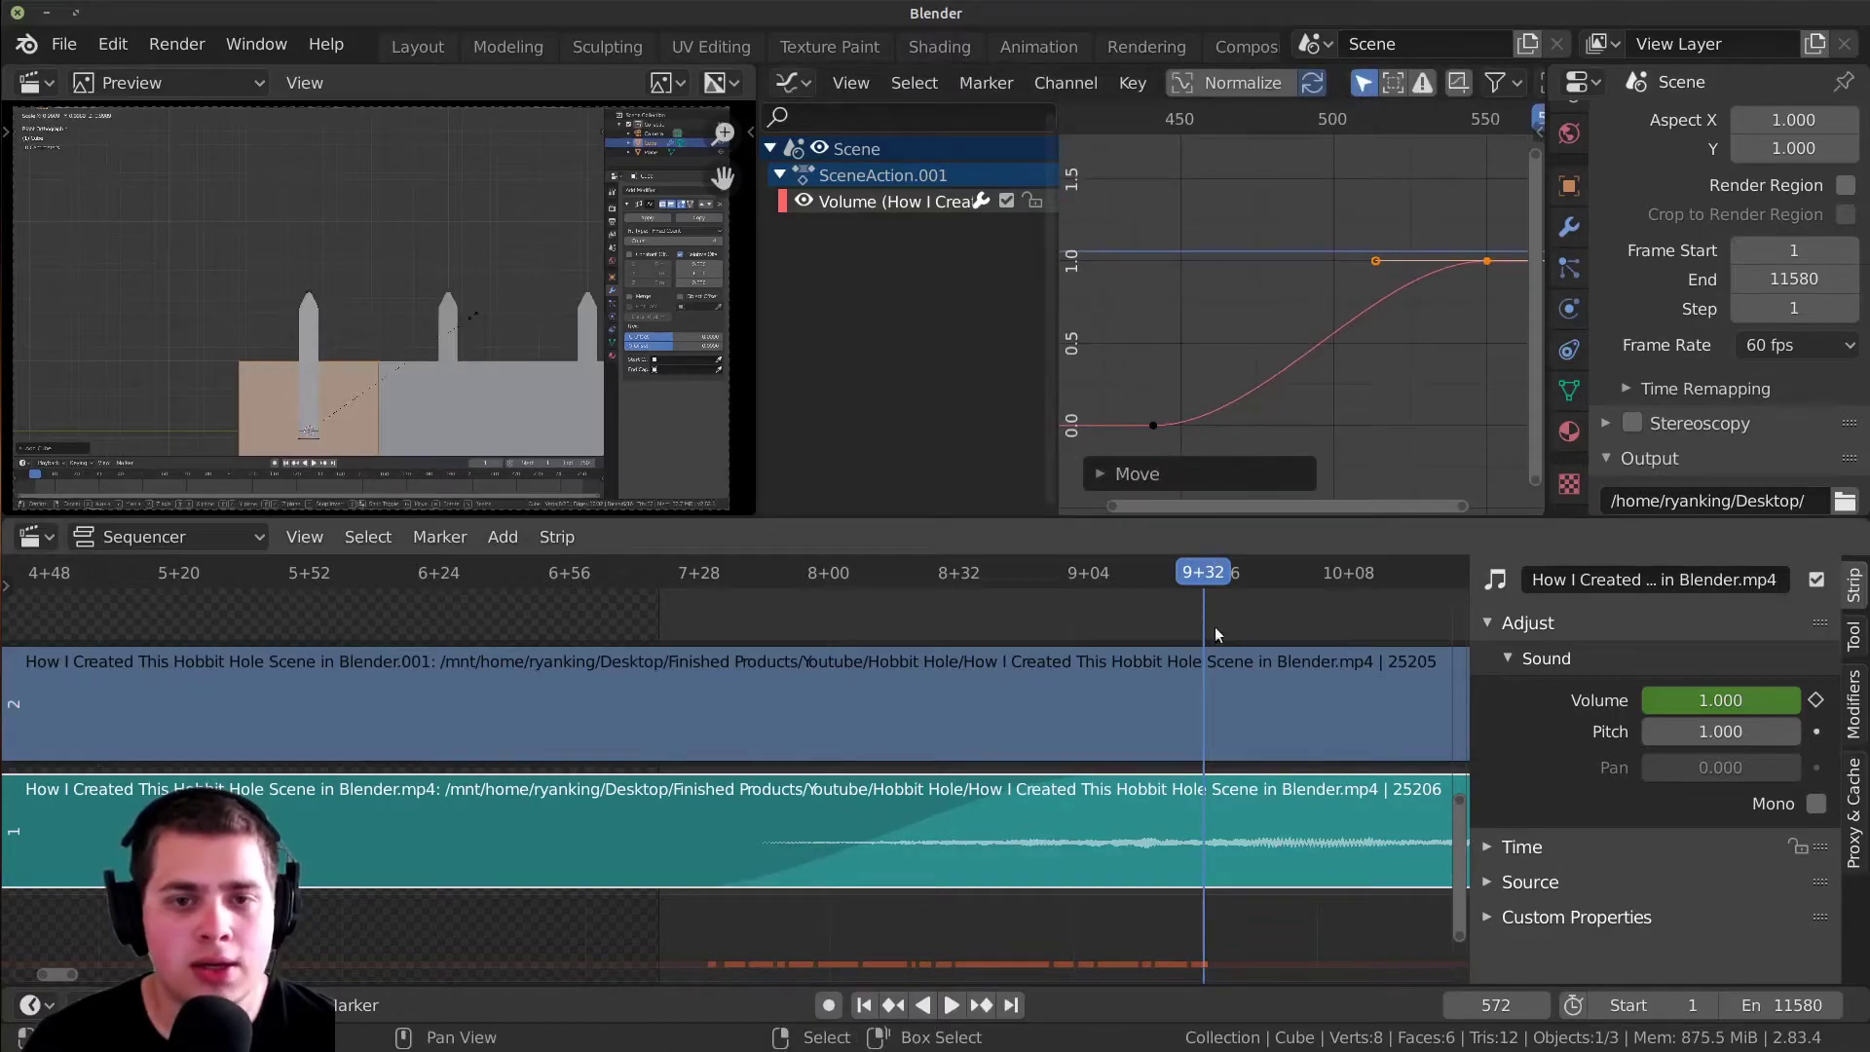
- Leave the MetaStrip's contents and play its lengthened video and sound fade-in
middle_drag(929, 680, 944, 687)
key(Tab)
scroll(971, 699, down, 4)
middle_drag(1030, 738, 1009, 875)
click(916, 805)
key(space)
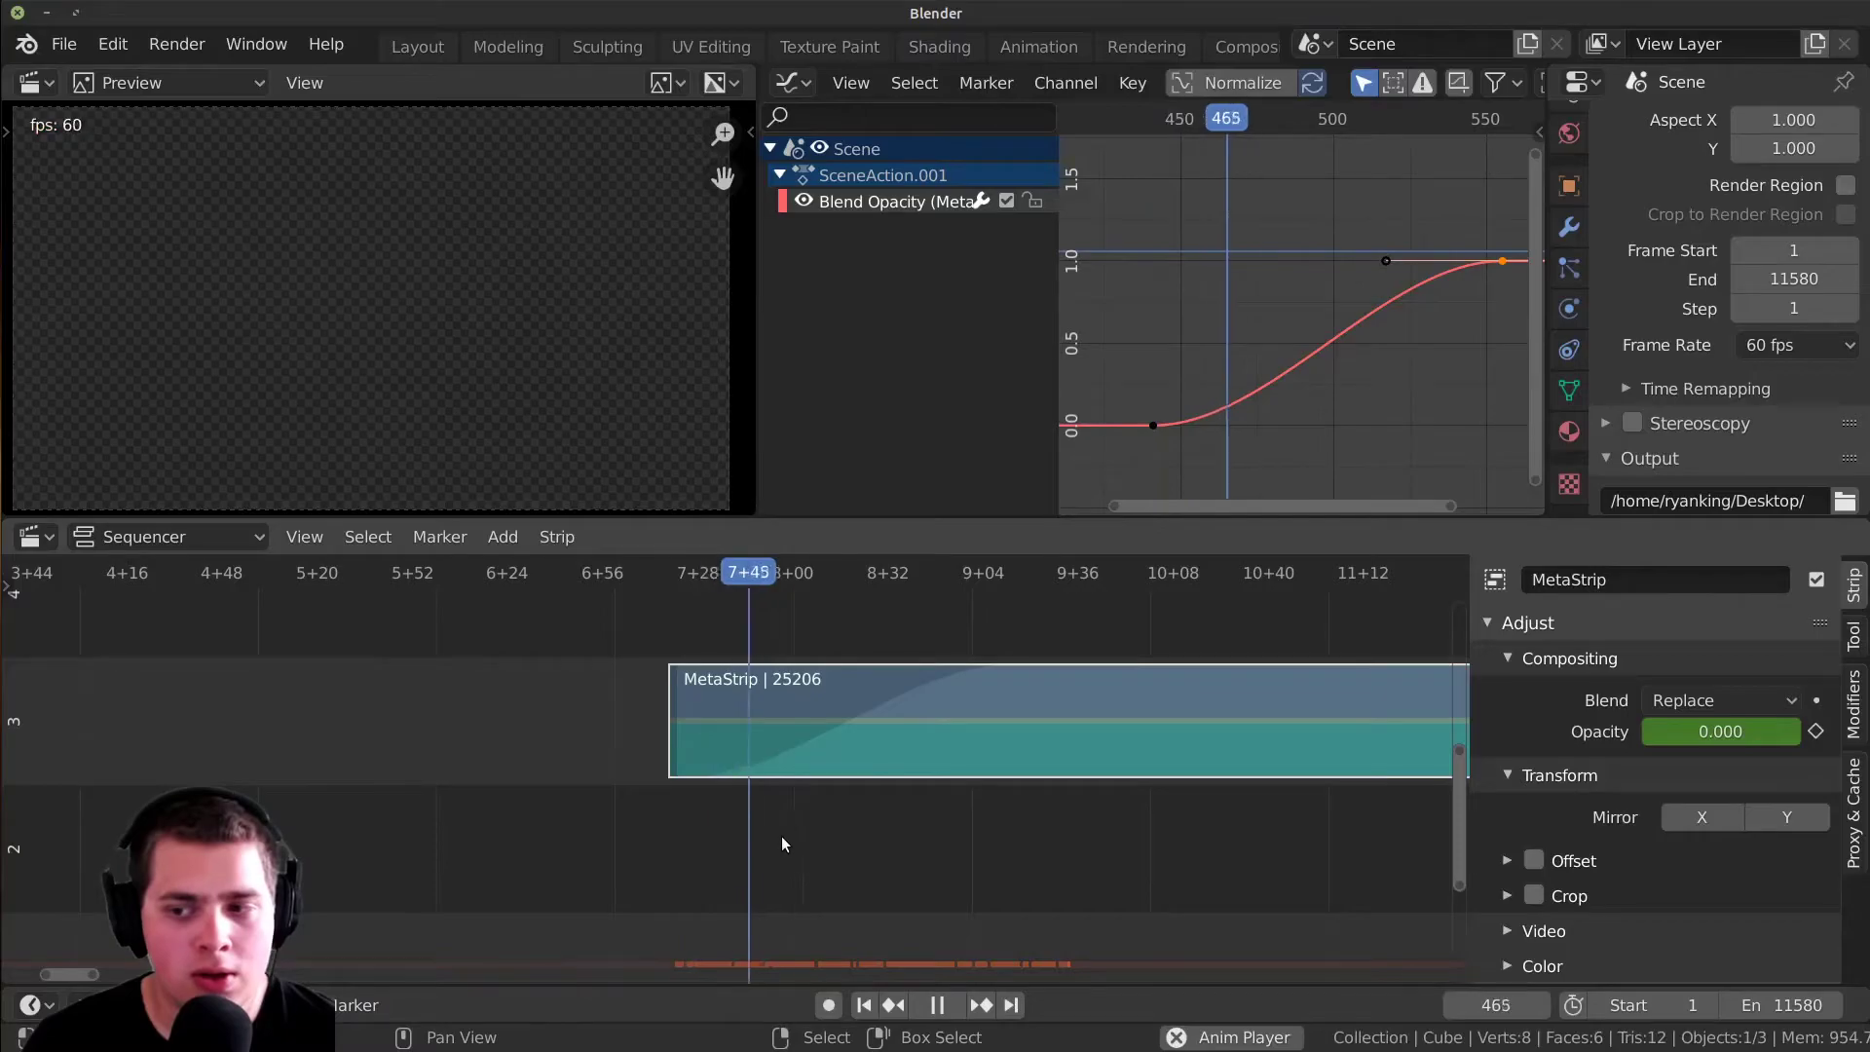
key(Escape)
- Review the MetaStrip's whole opacity curve and close the Graph Editor by merging its area into the Preview
scroll(1309, 354, down, 3)
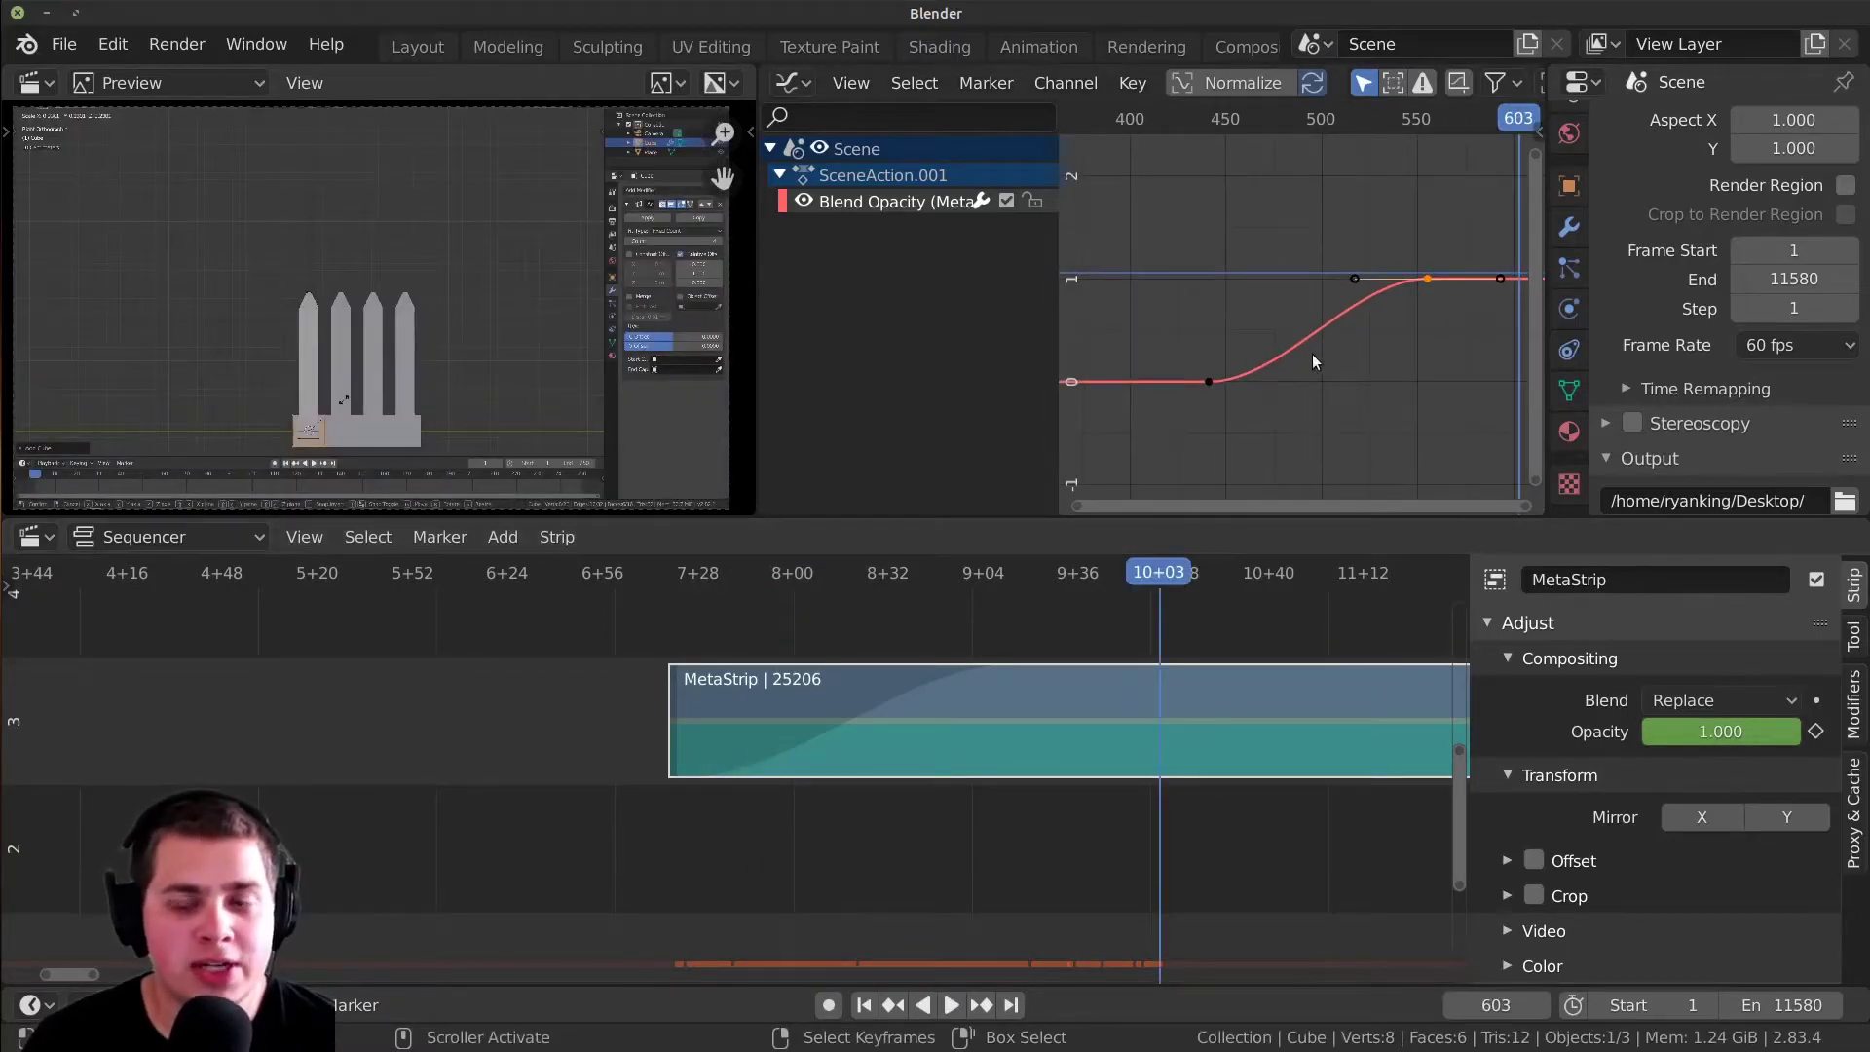
scroll(1315, 354, down, 1)
scroll(1348, 351, down, 1)
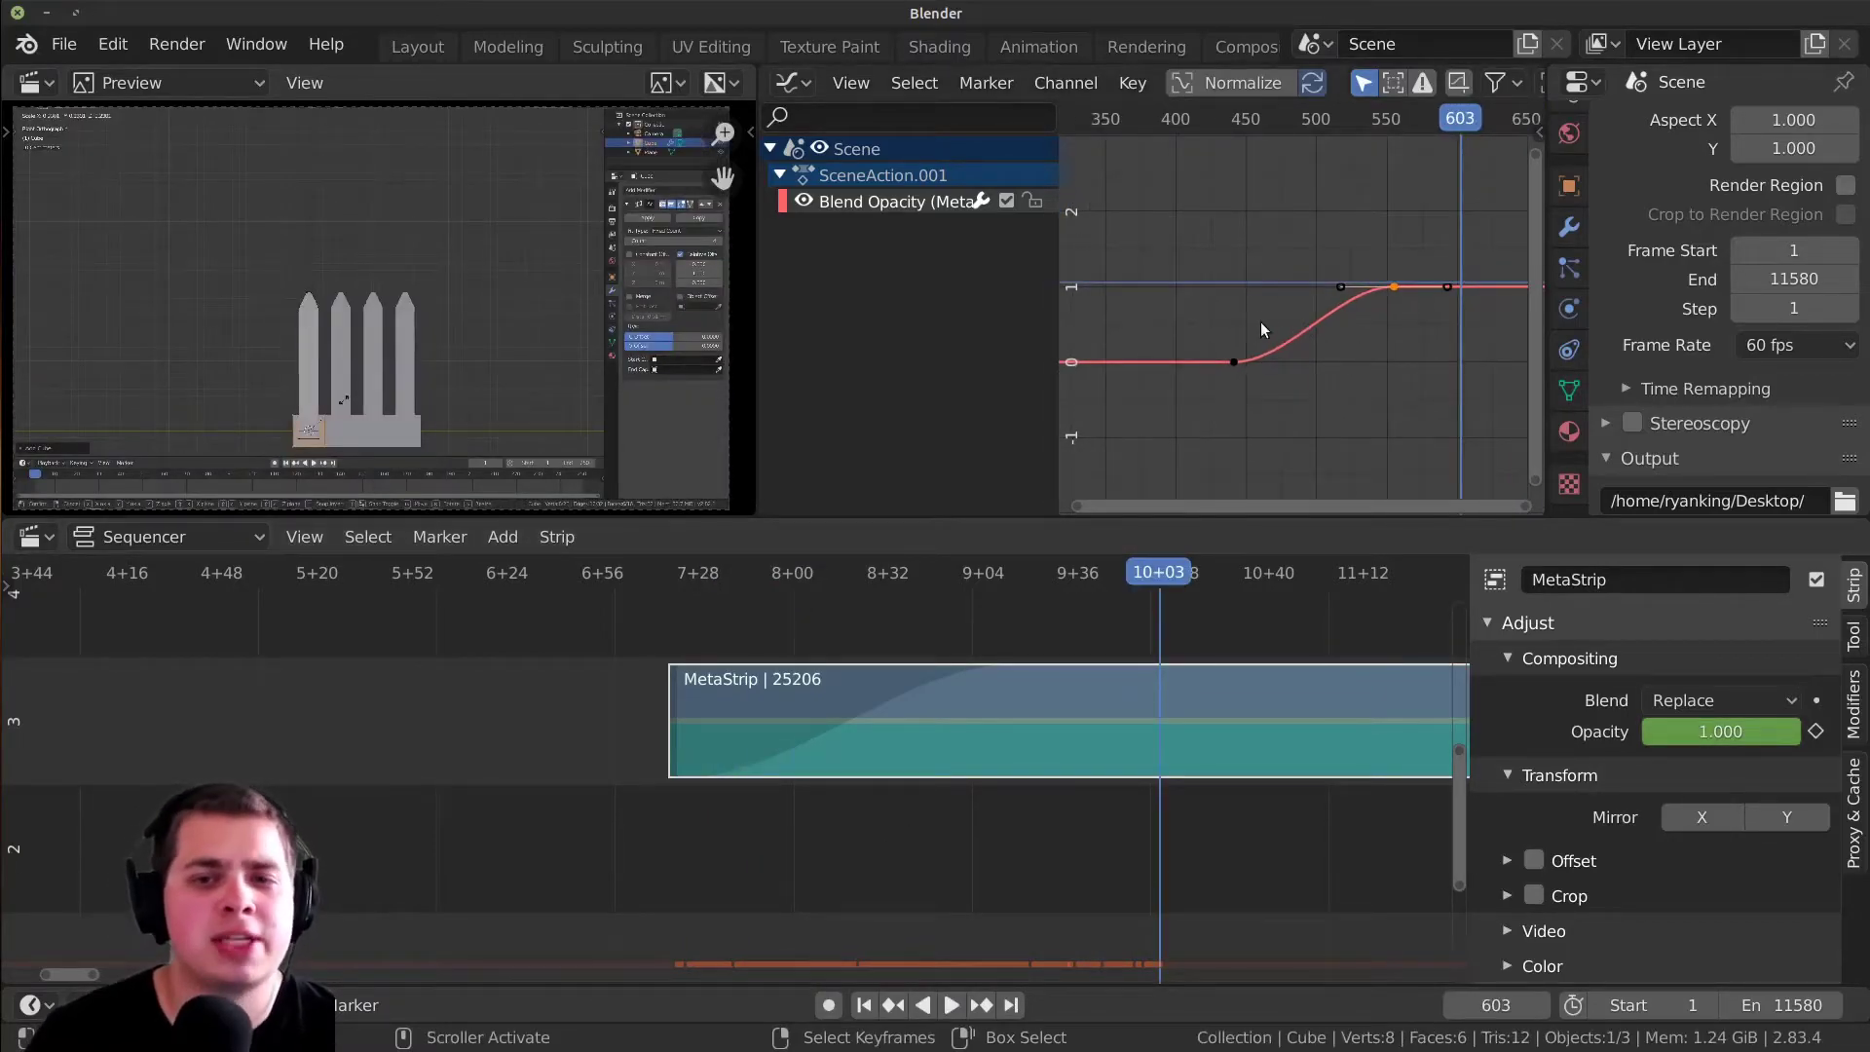
middle_drag(1414, 296, 1389, 296)
scroll(1404, 397, up, 1)
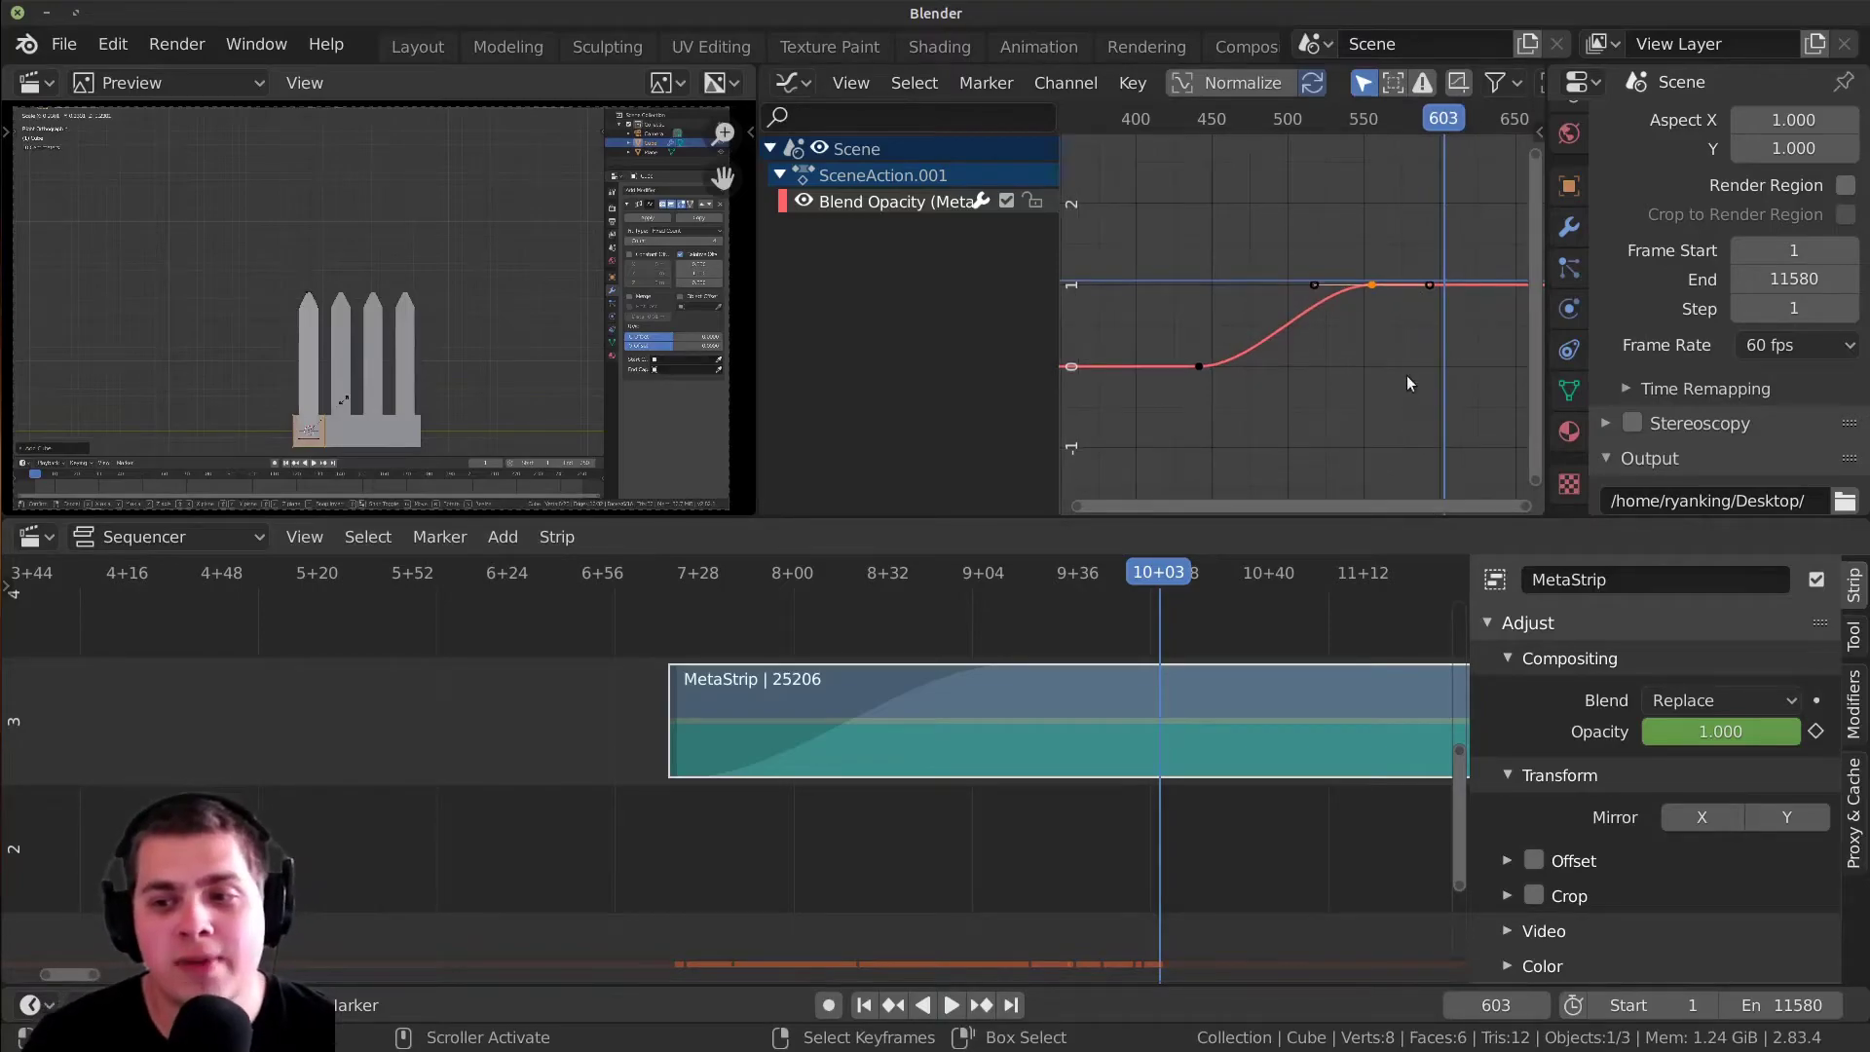
scroll(1404, 395, up, 1)
key(x)
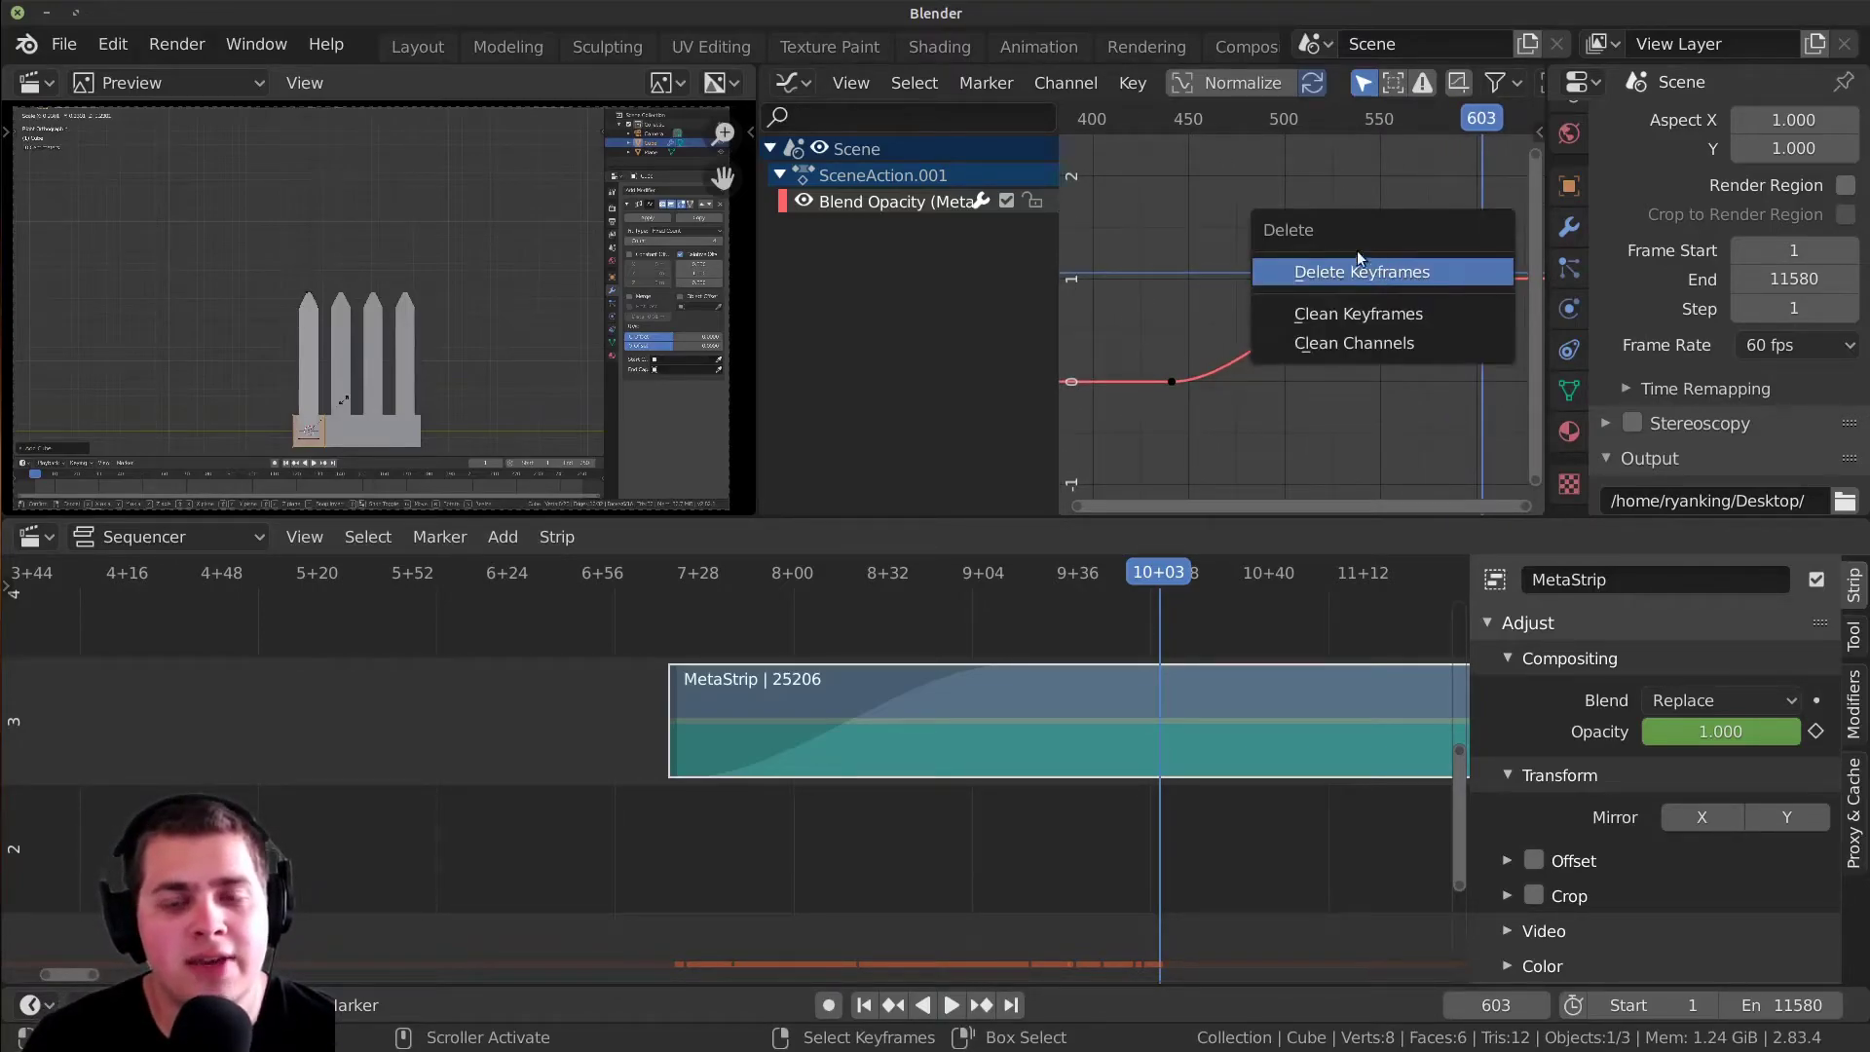
key(Escape)
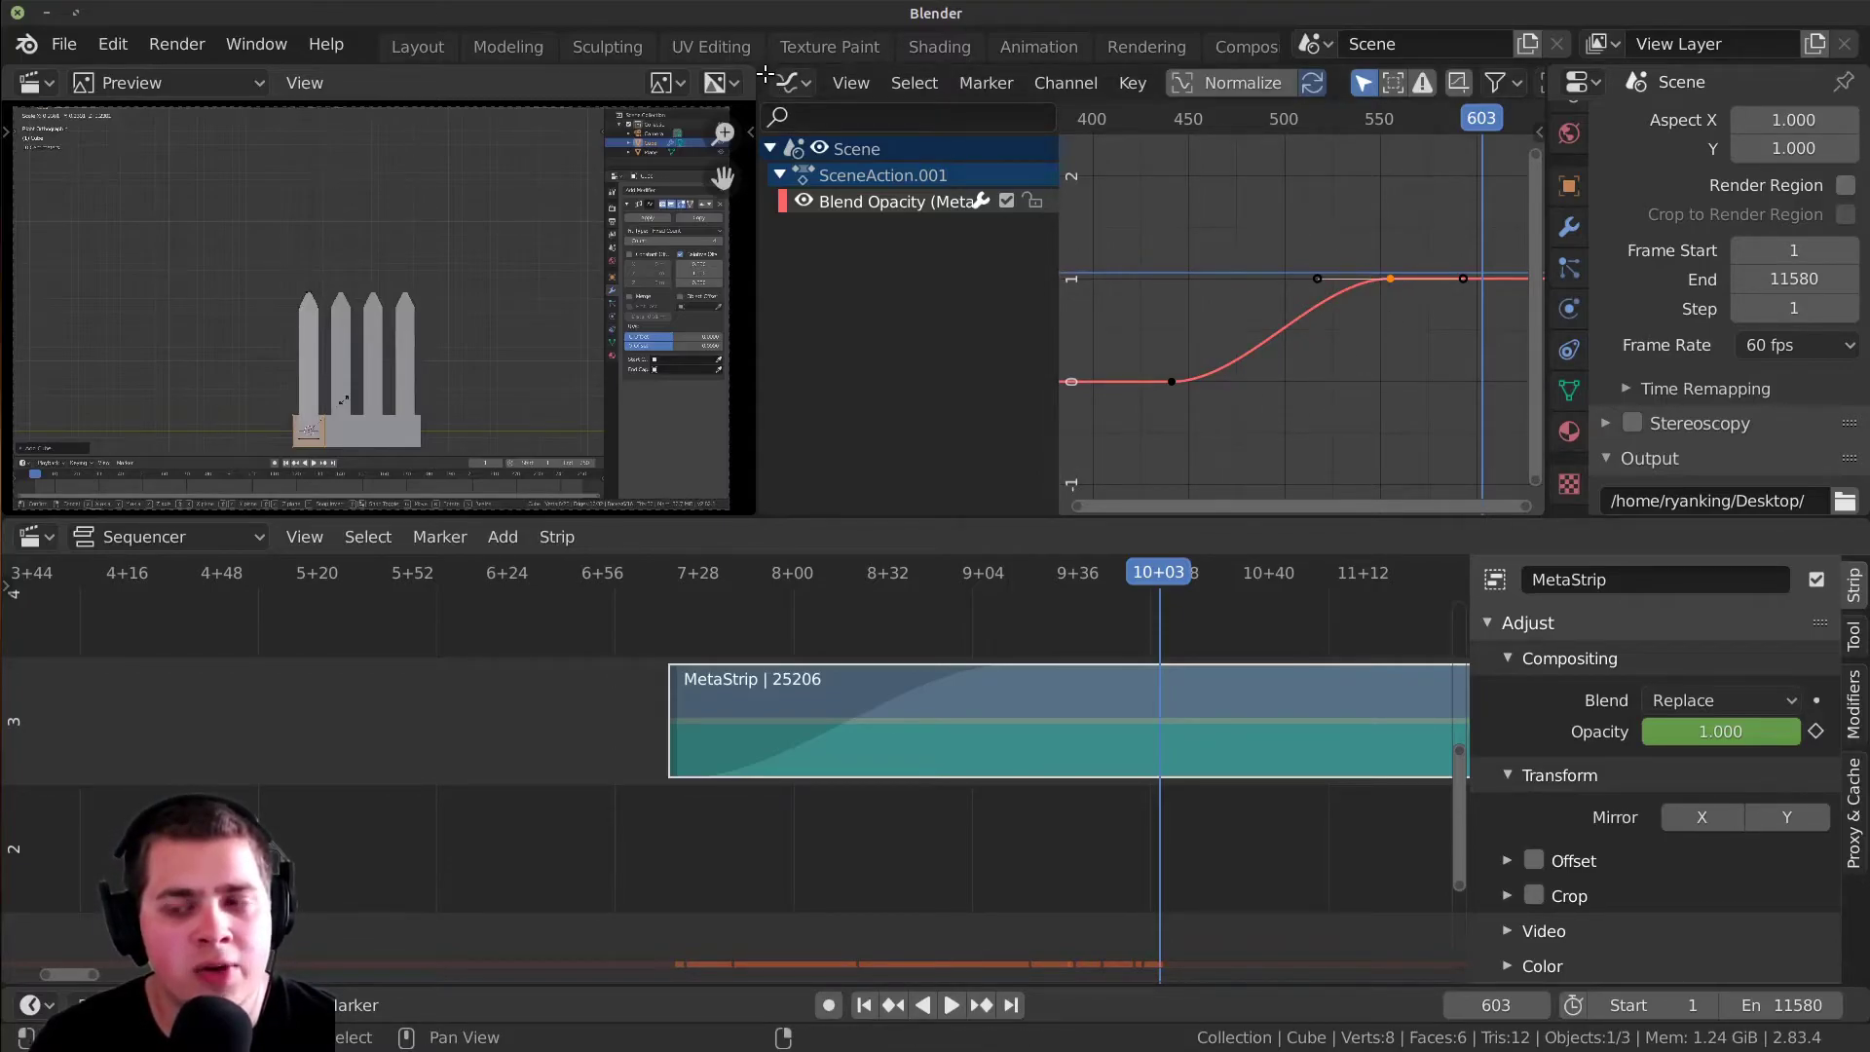
drag(764, 74, 1254, 150)
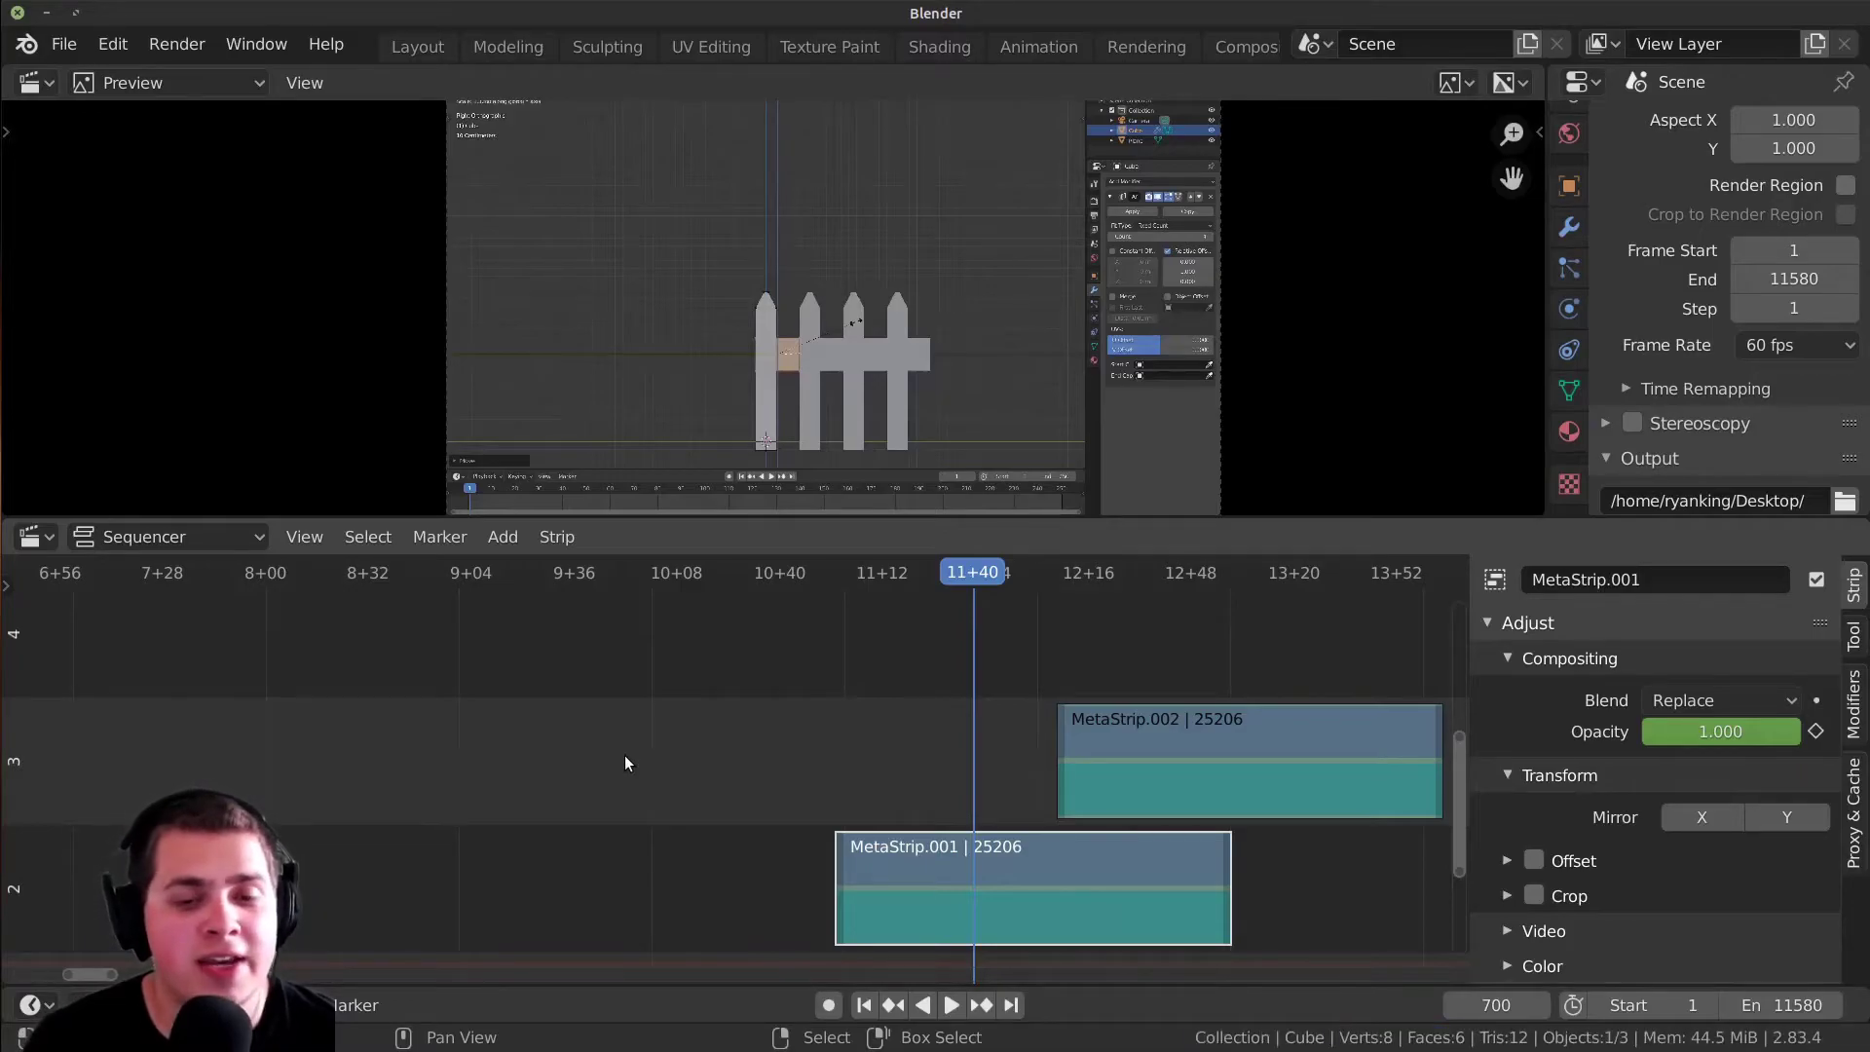
- Move MetaStrip.001 earlier on channel 2 to start at about 9+55, and add a Fade In And Out to it
drag(962, 880, 814, 860)
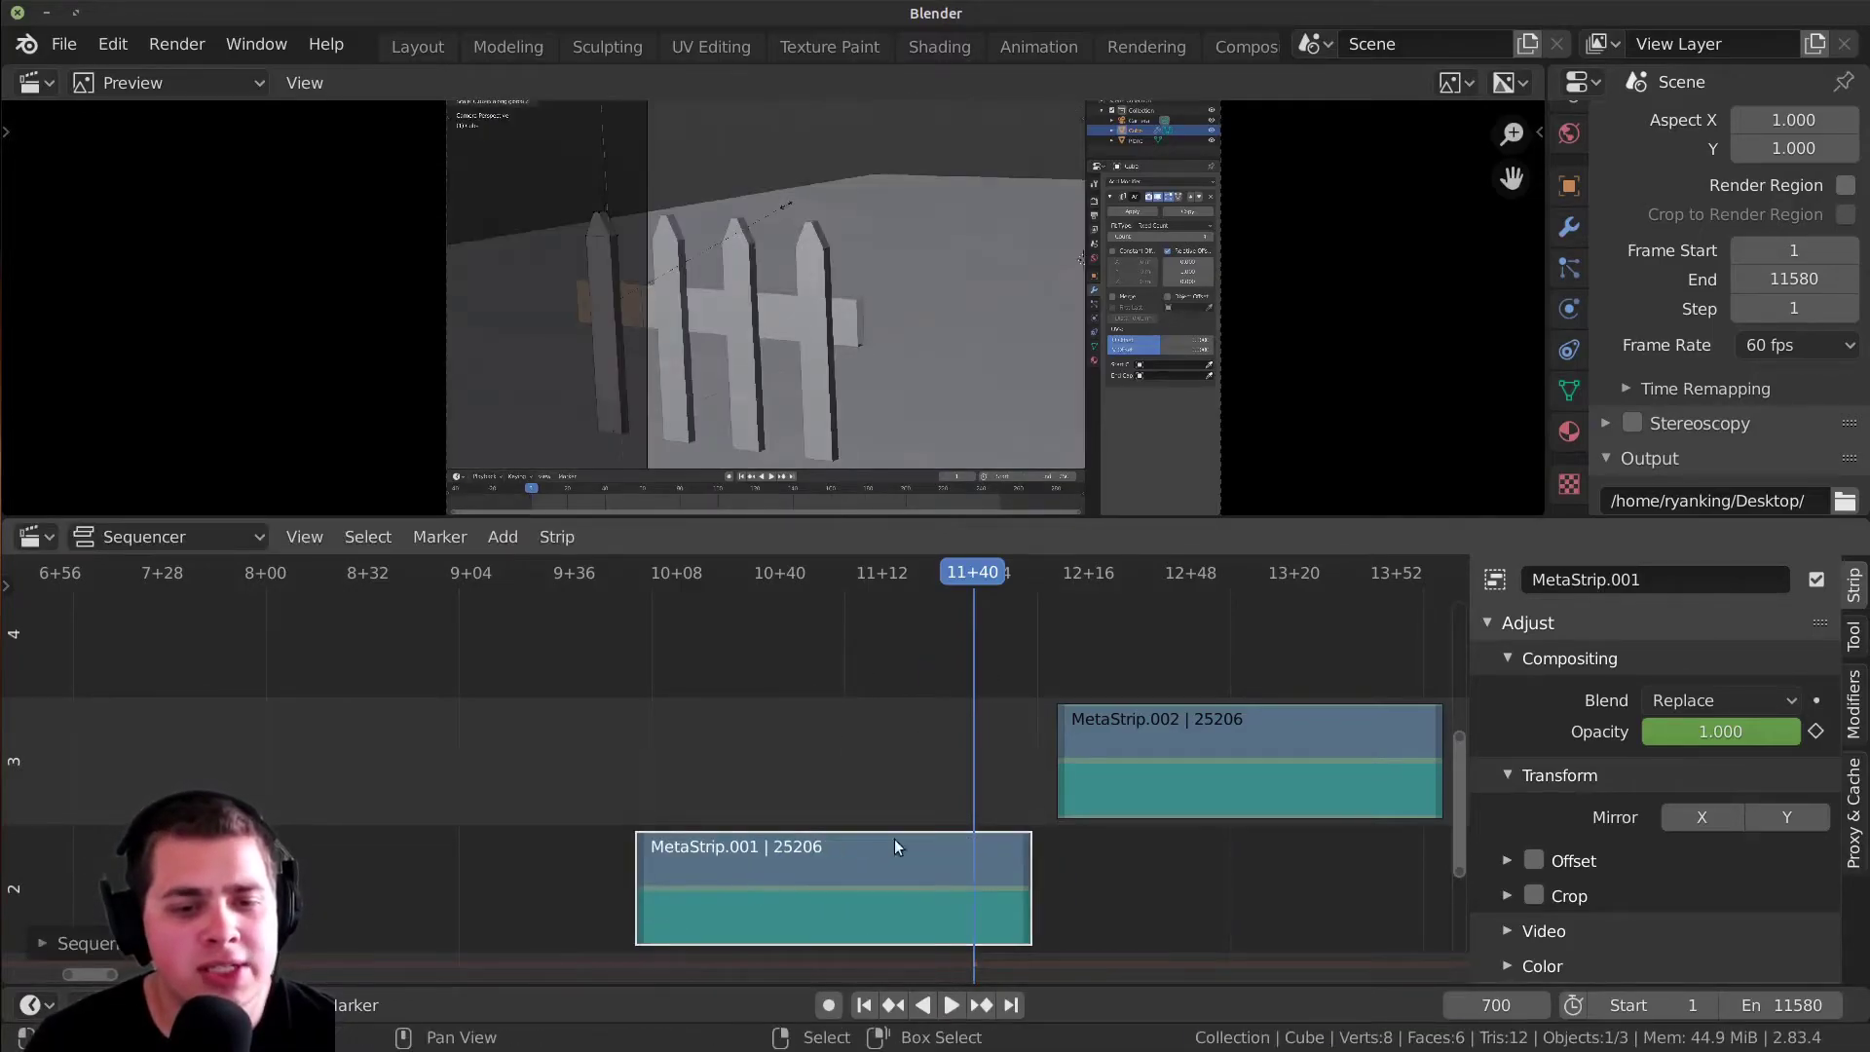
key(shift+a)
mouse_move(855, 839)
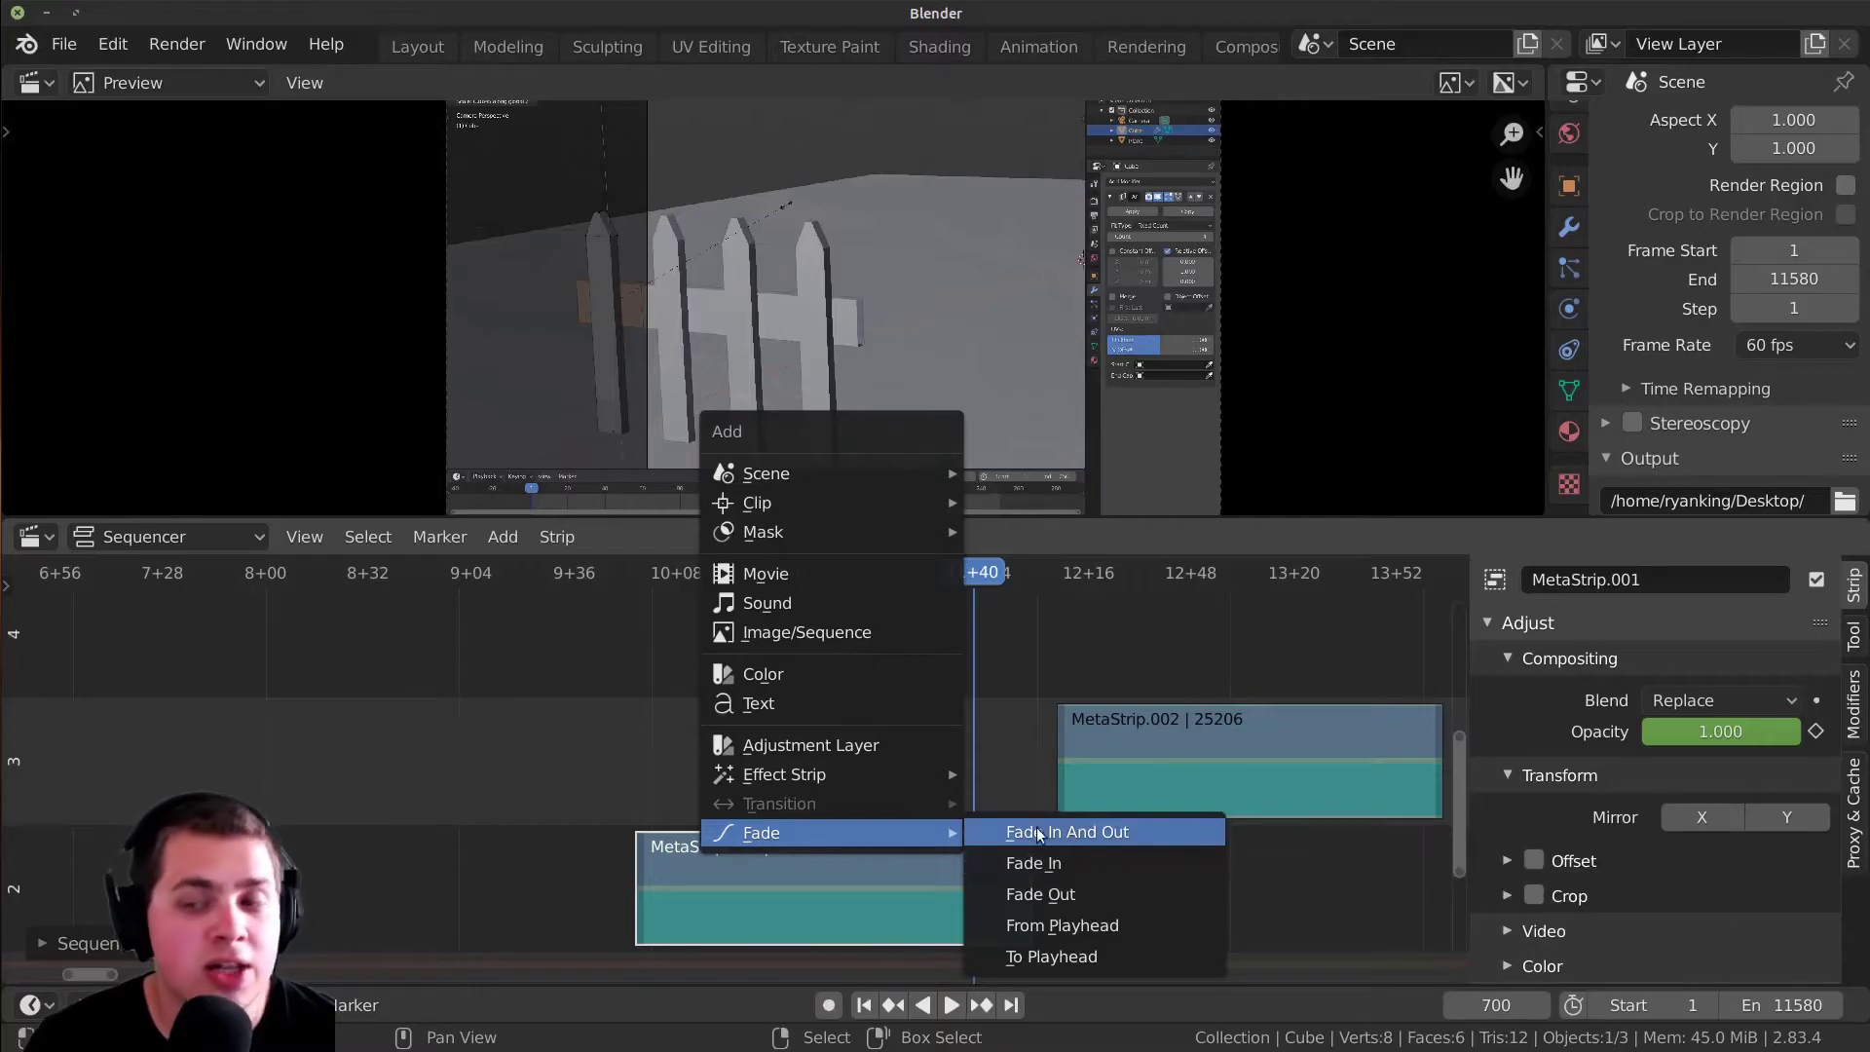
click(1069, 831)
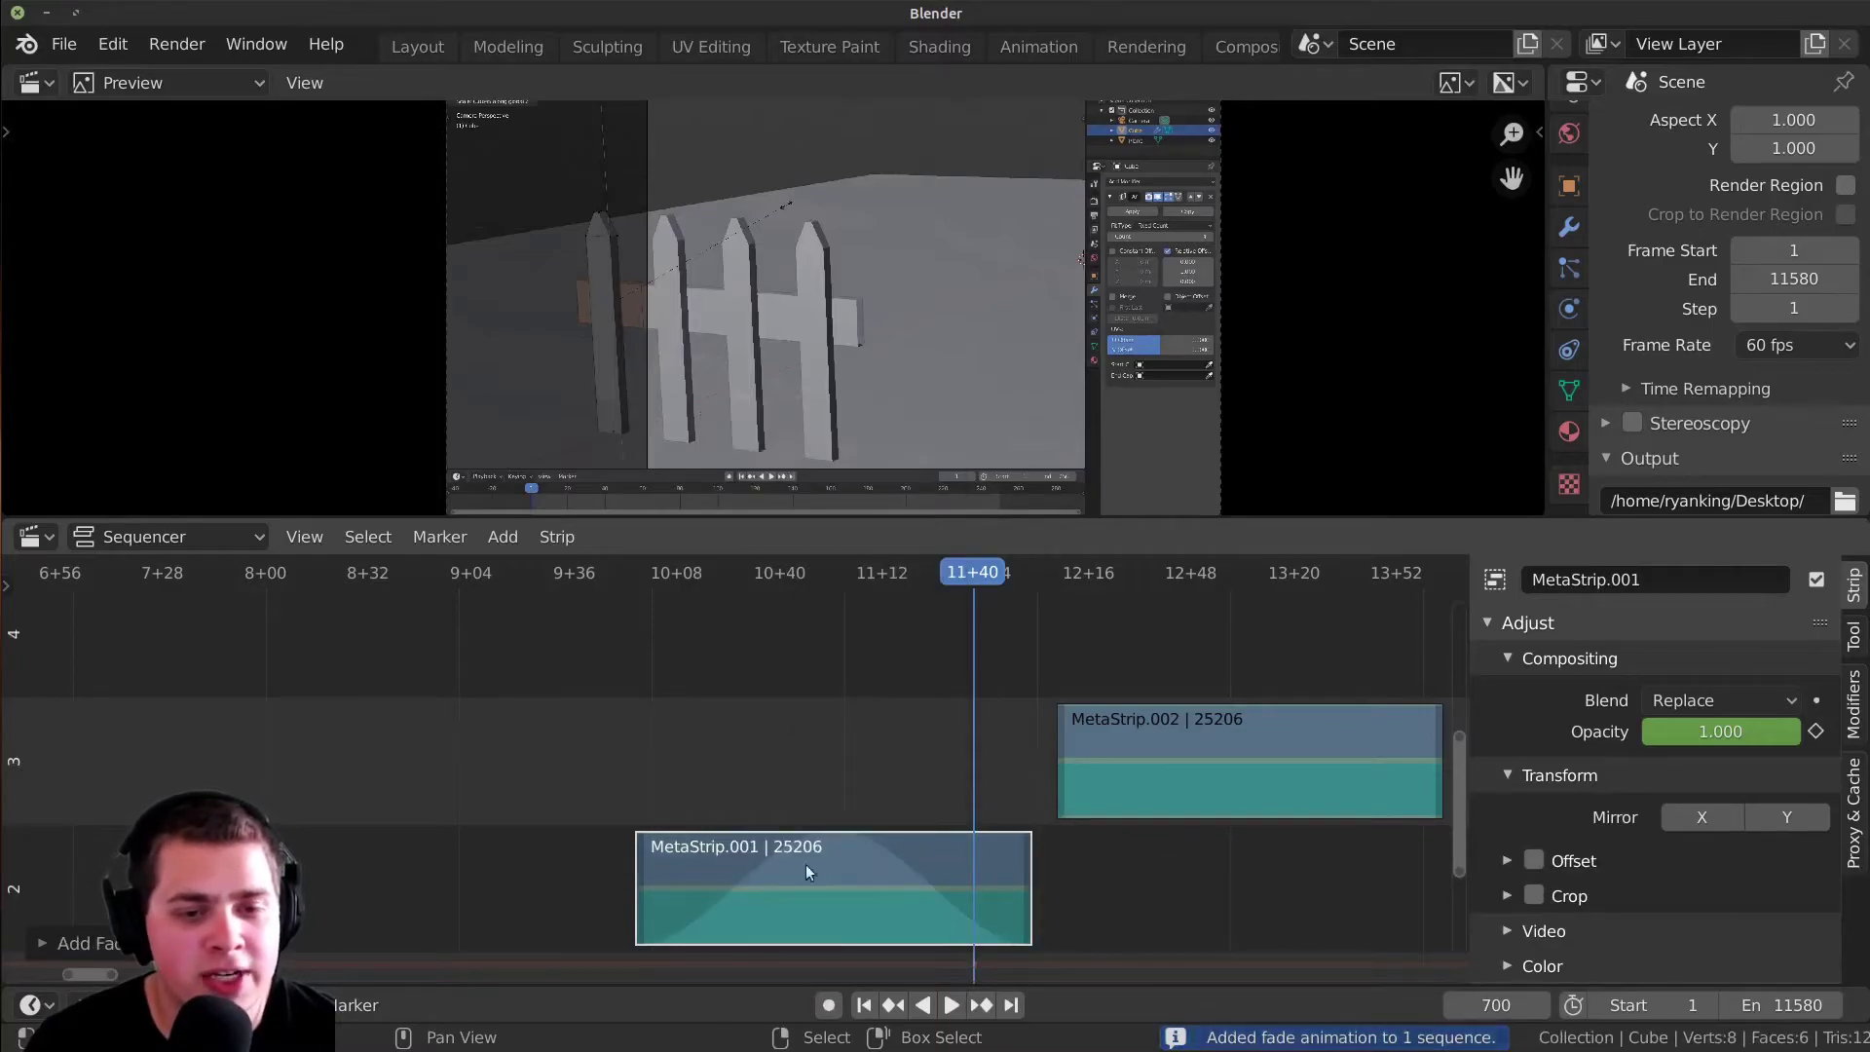
- Play MetaStrip.001 from its start to check the automatic fade in and out
click(643, 875)
key(space)
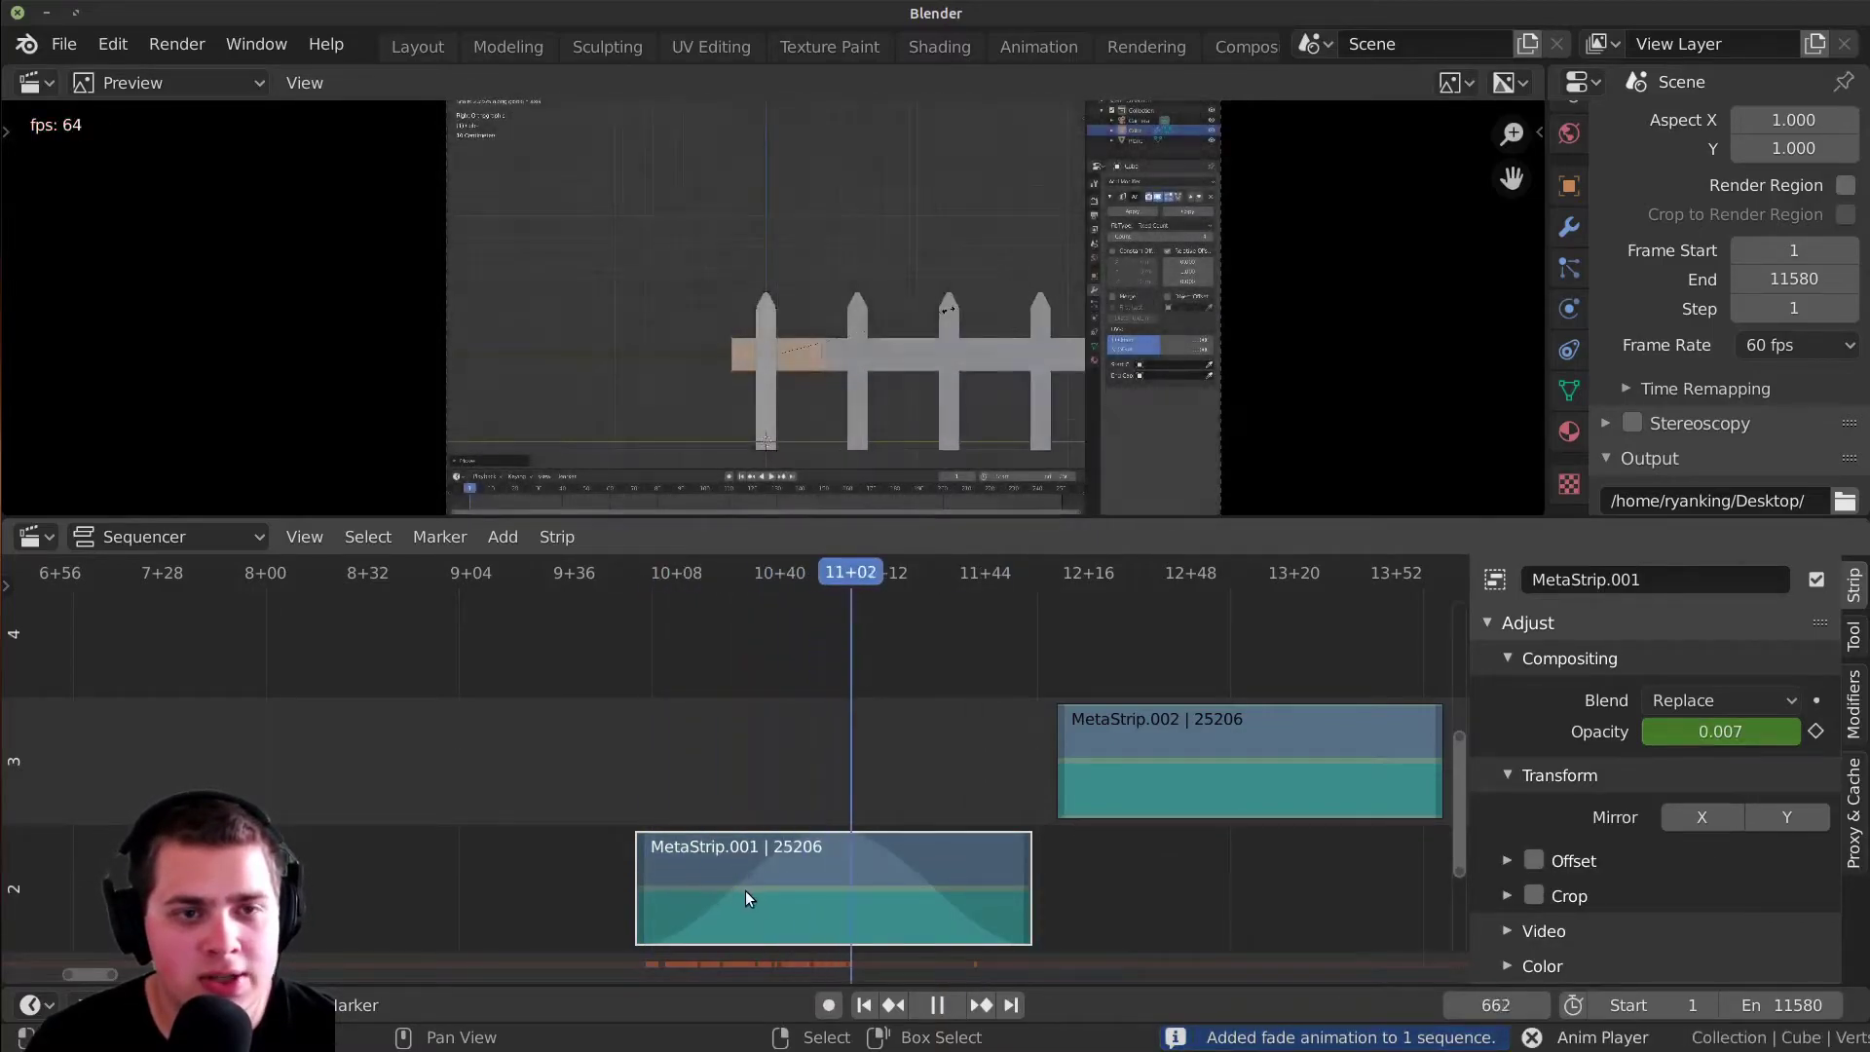
key(space)
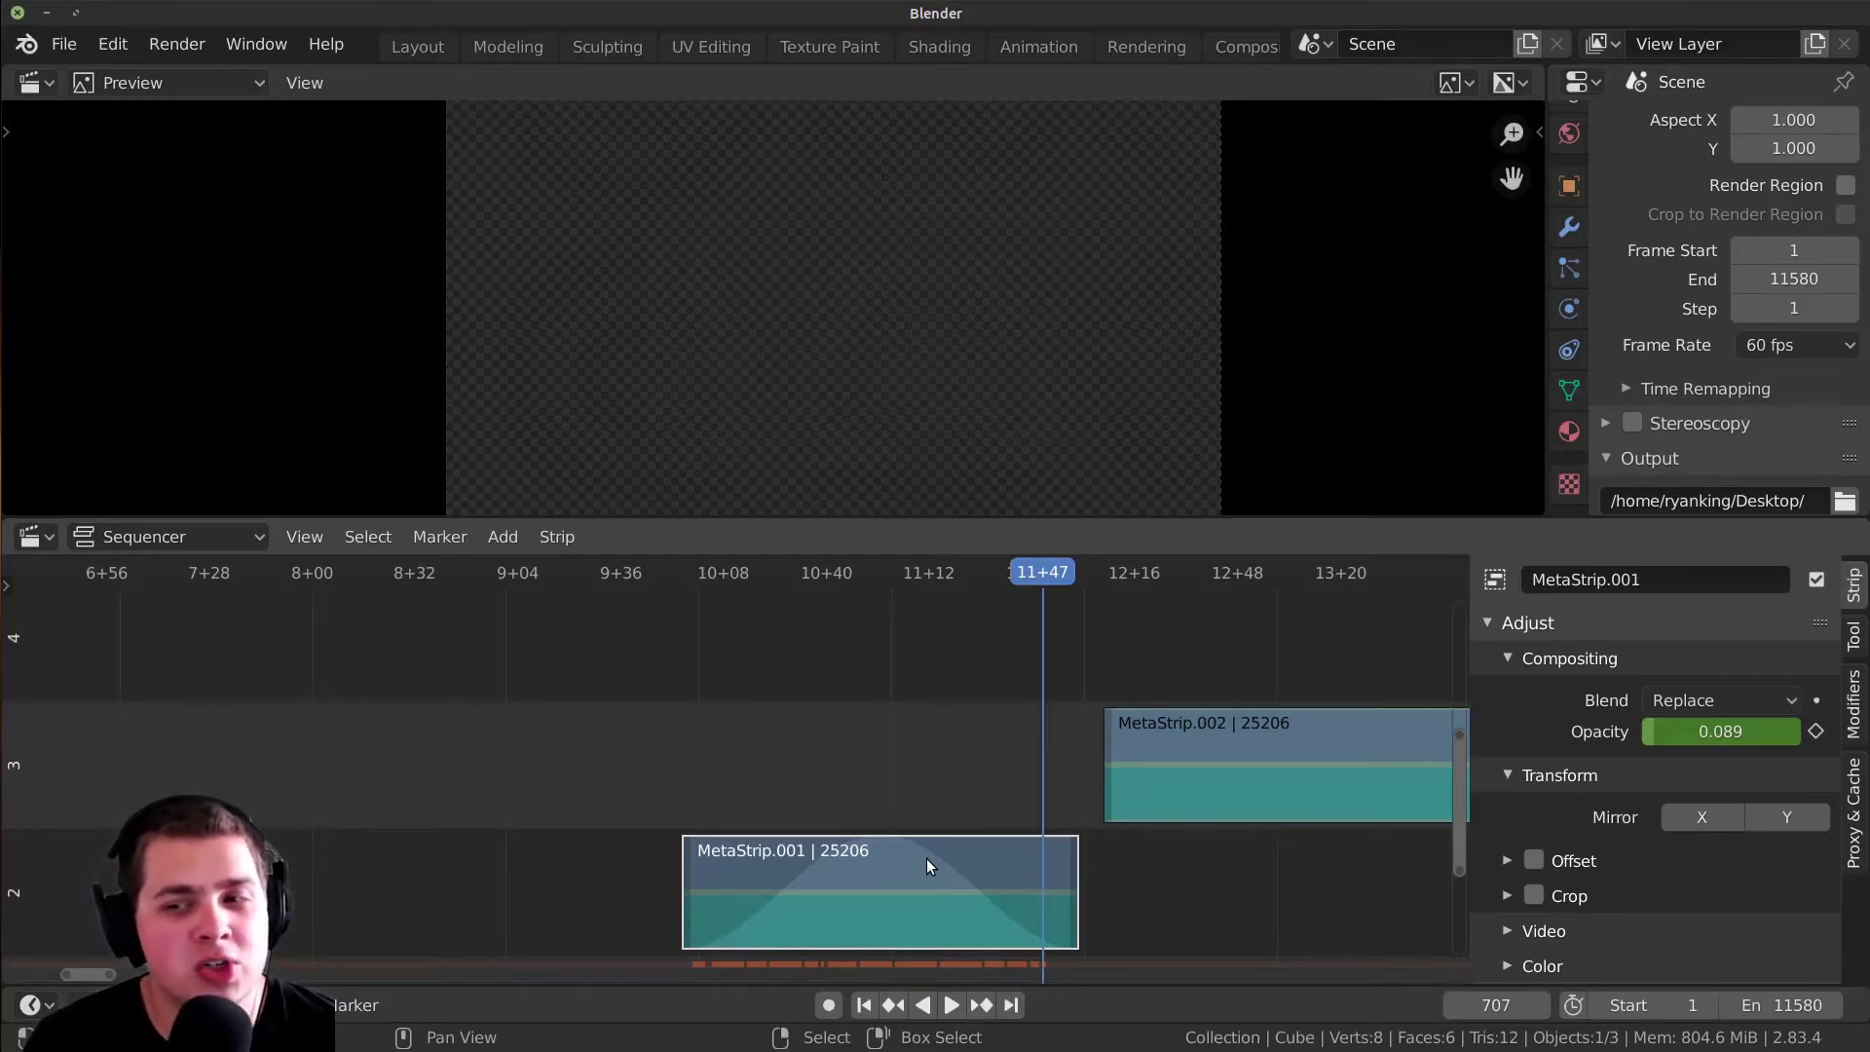
middle_drag(926, 858, 965, 857)
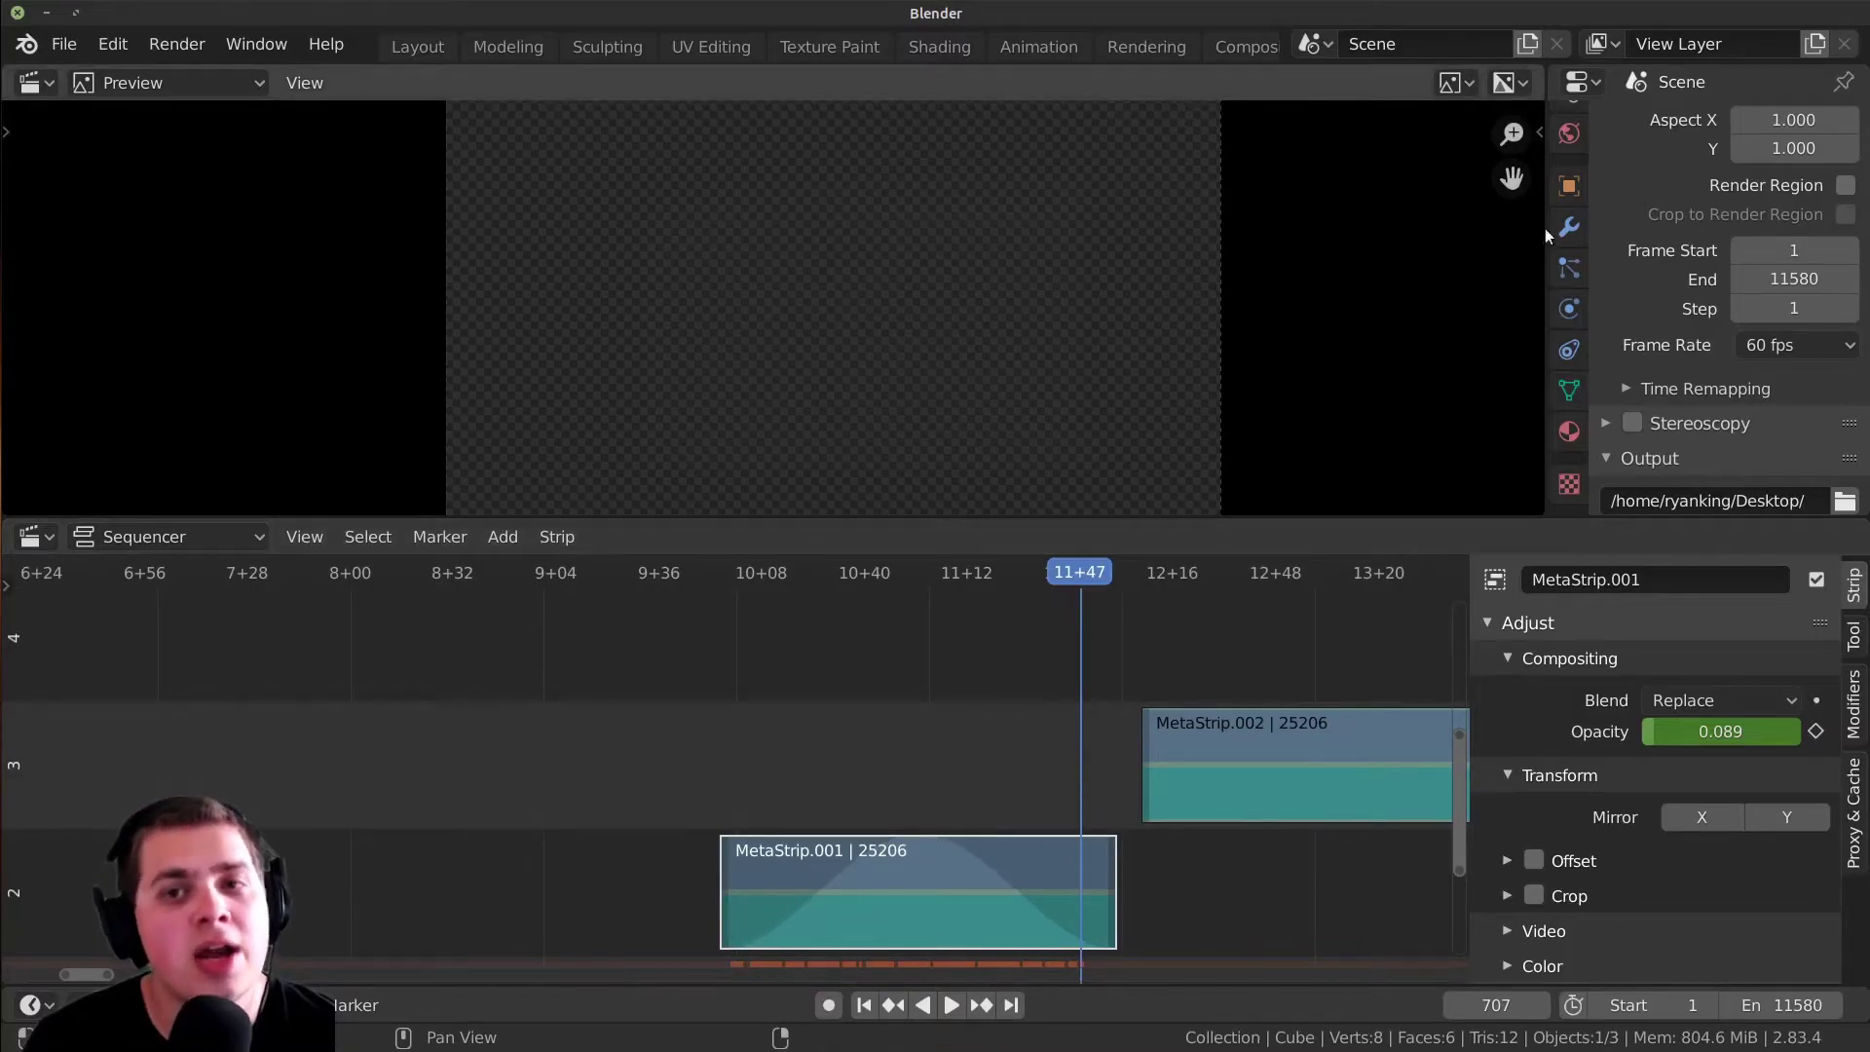
- Inspect MetaStrip.001's Blend Opacity curve in a temporary Graph Editor split from the Preview, and merge the area back
drag(1540, 69, 877, 78)
click(899, 84)
click(1195, 252)
scroll(1338, 281, down, 6)
scroll(1605, 351, up, 5)
middle_drag(1403, 331, 1363, 322)
scroll(1207, 304, up, 14)
drag(1363, 322, 1335, 321)
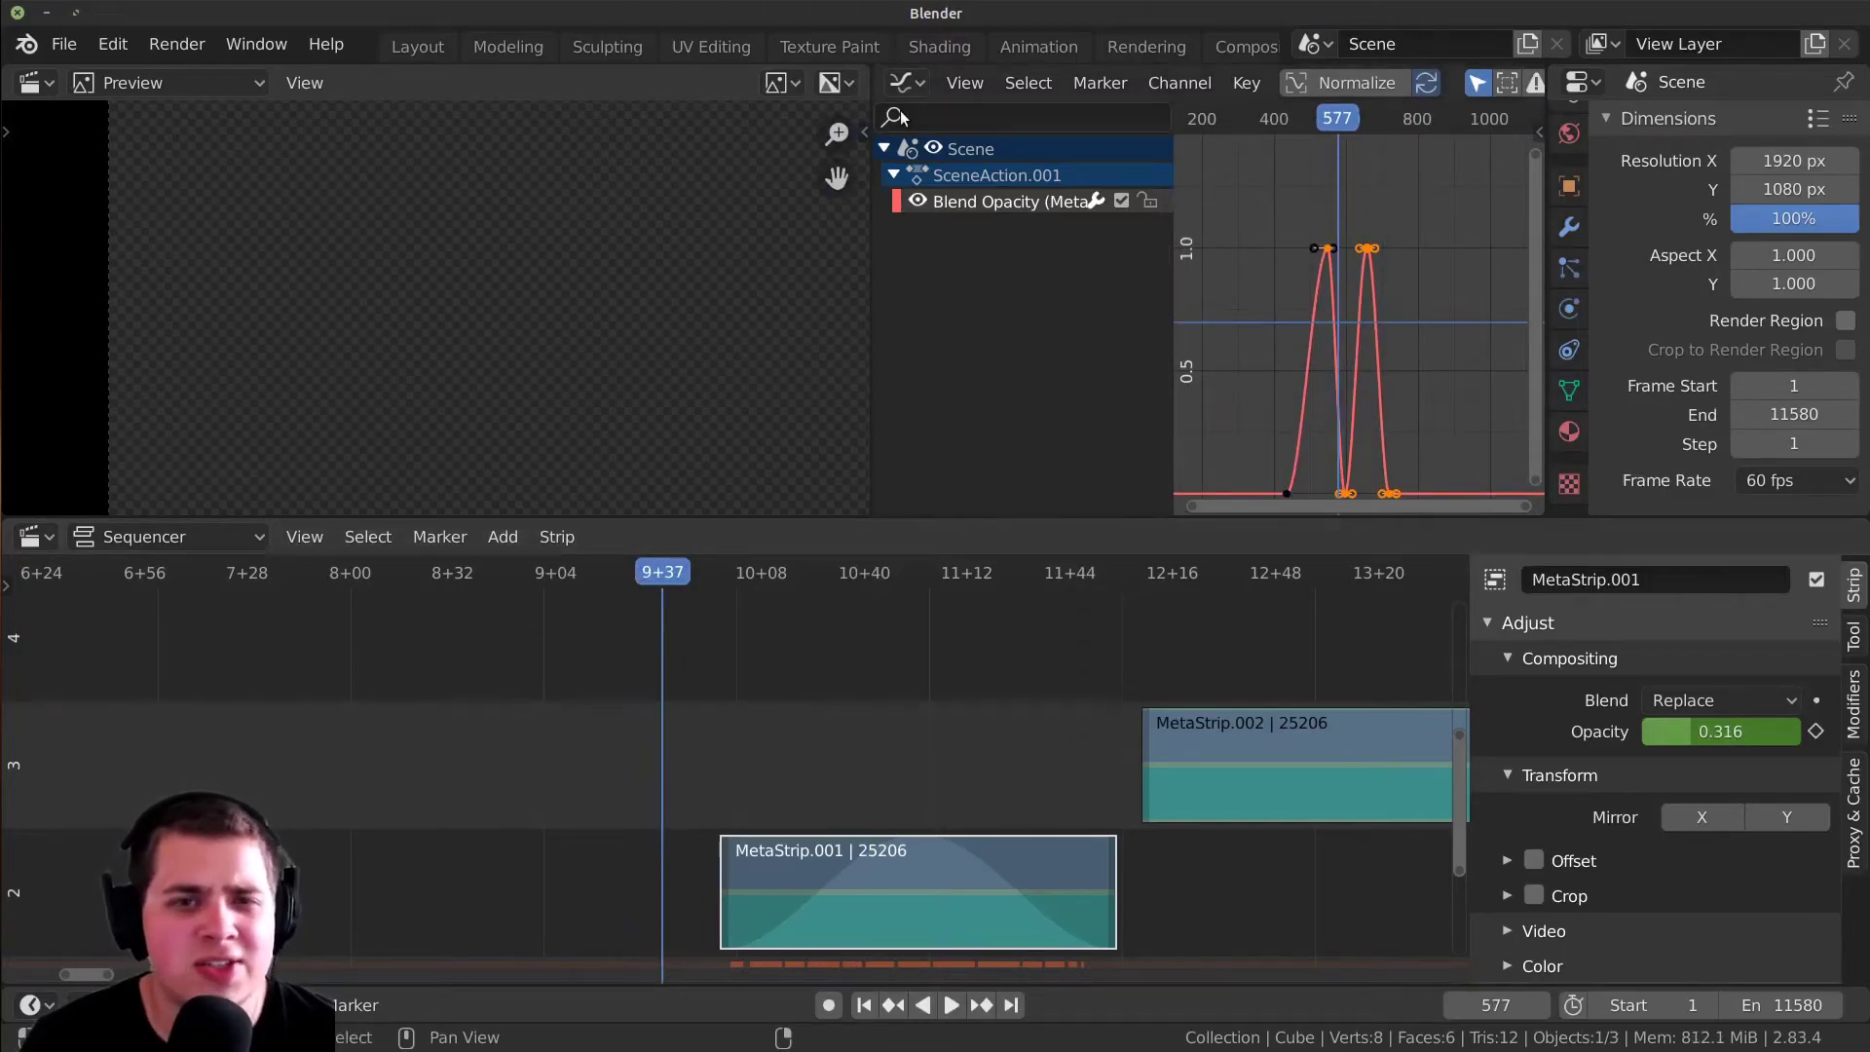
drag(860, 80, 1052, 97)
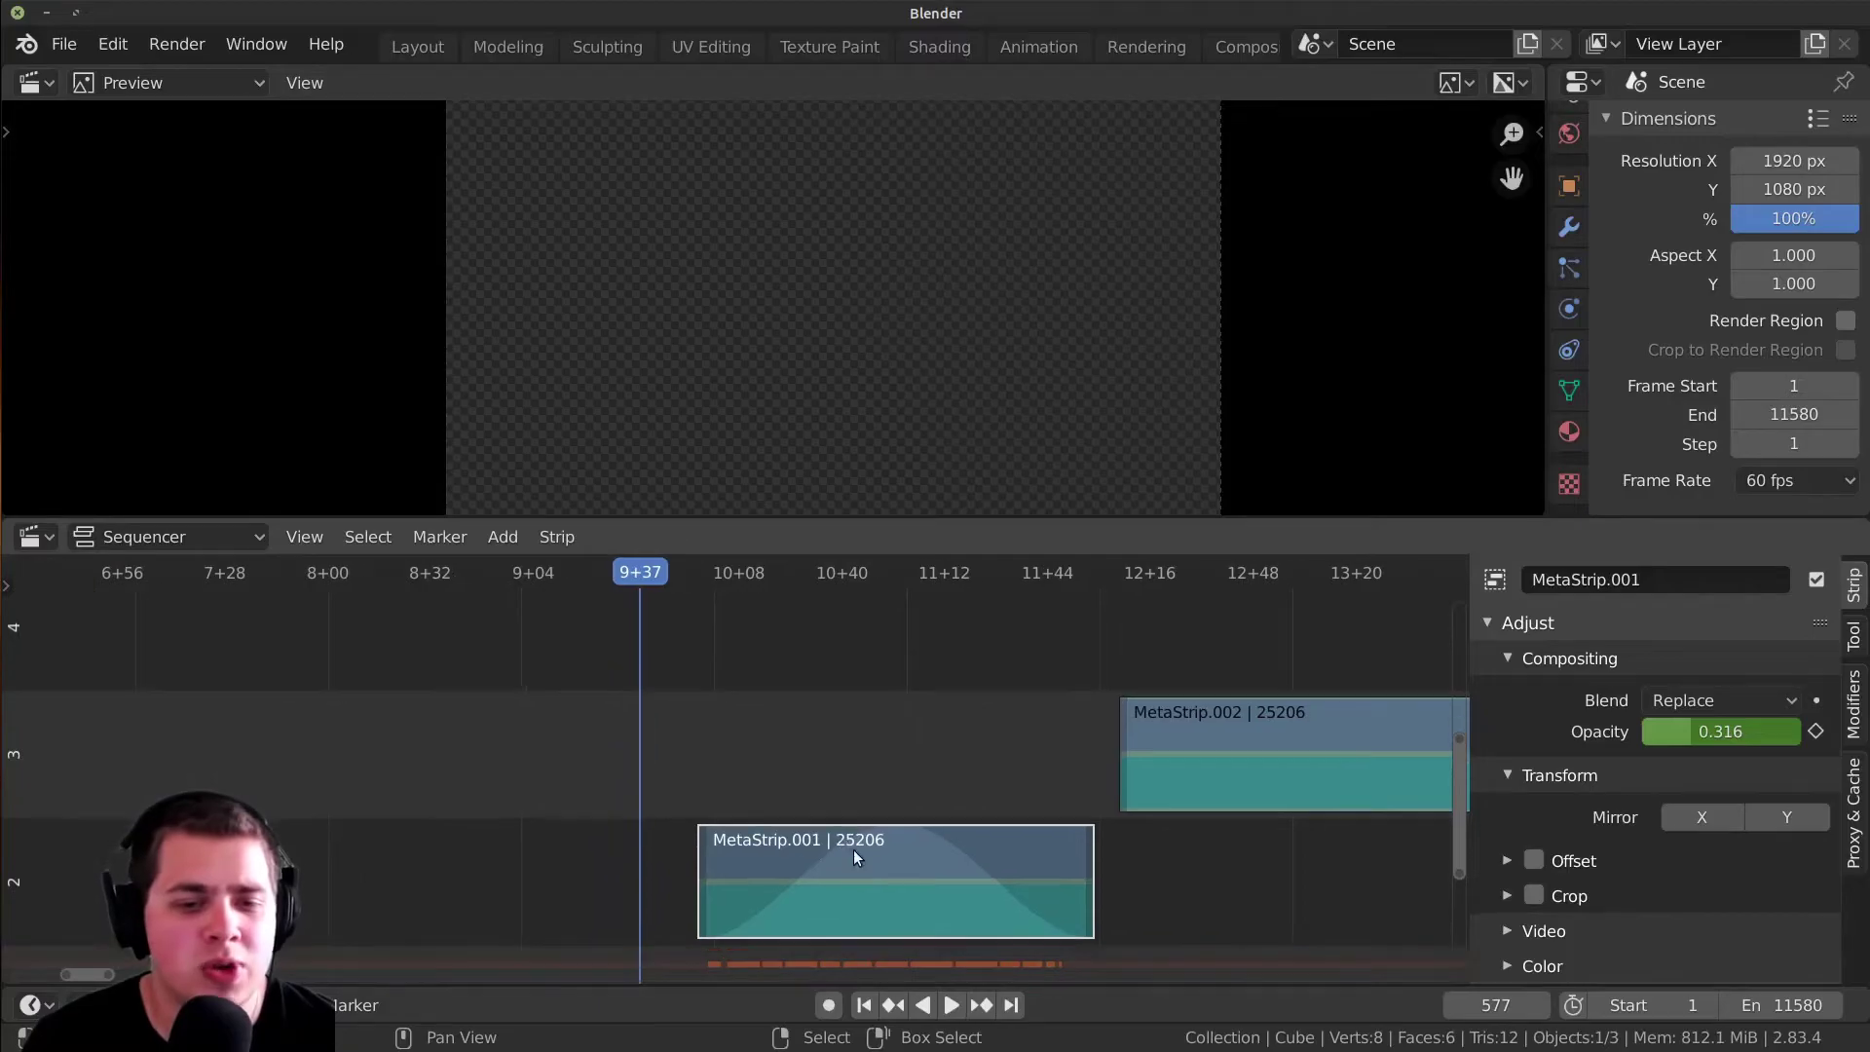
- Undo the recent strip edits, and group the video clip starting at 12+41 on channel 2 into a meta strip
key(ctrl+z)
key(ctrl+z)
key(ctrl+z)
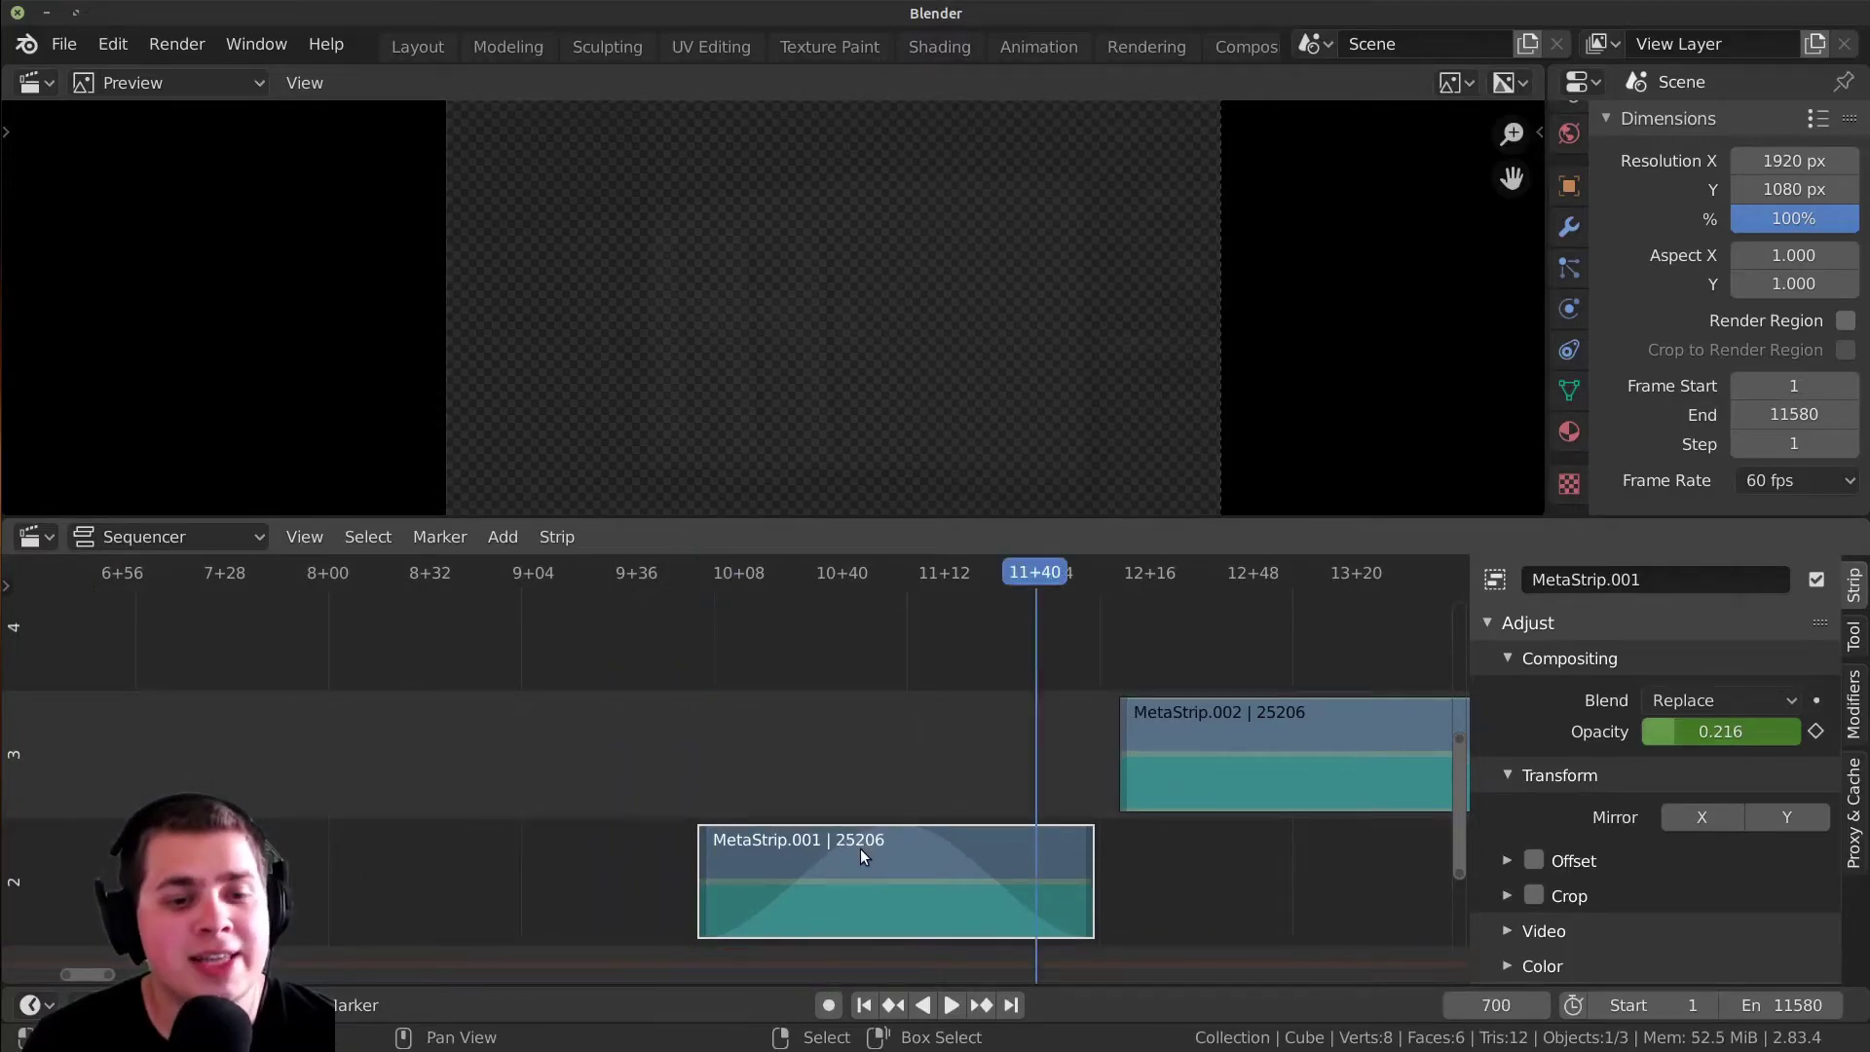
key(Tab)
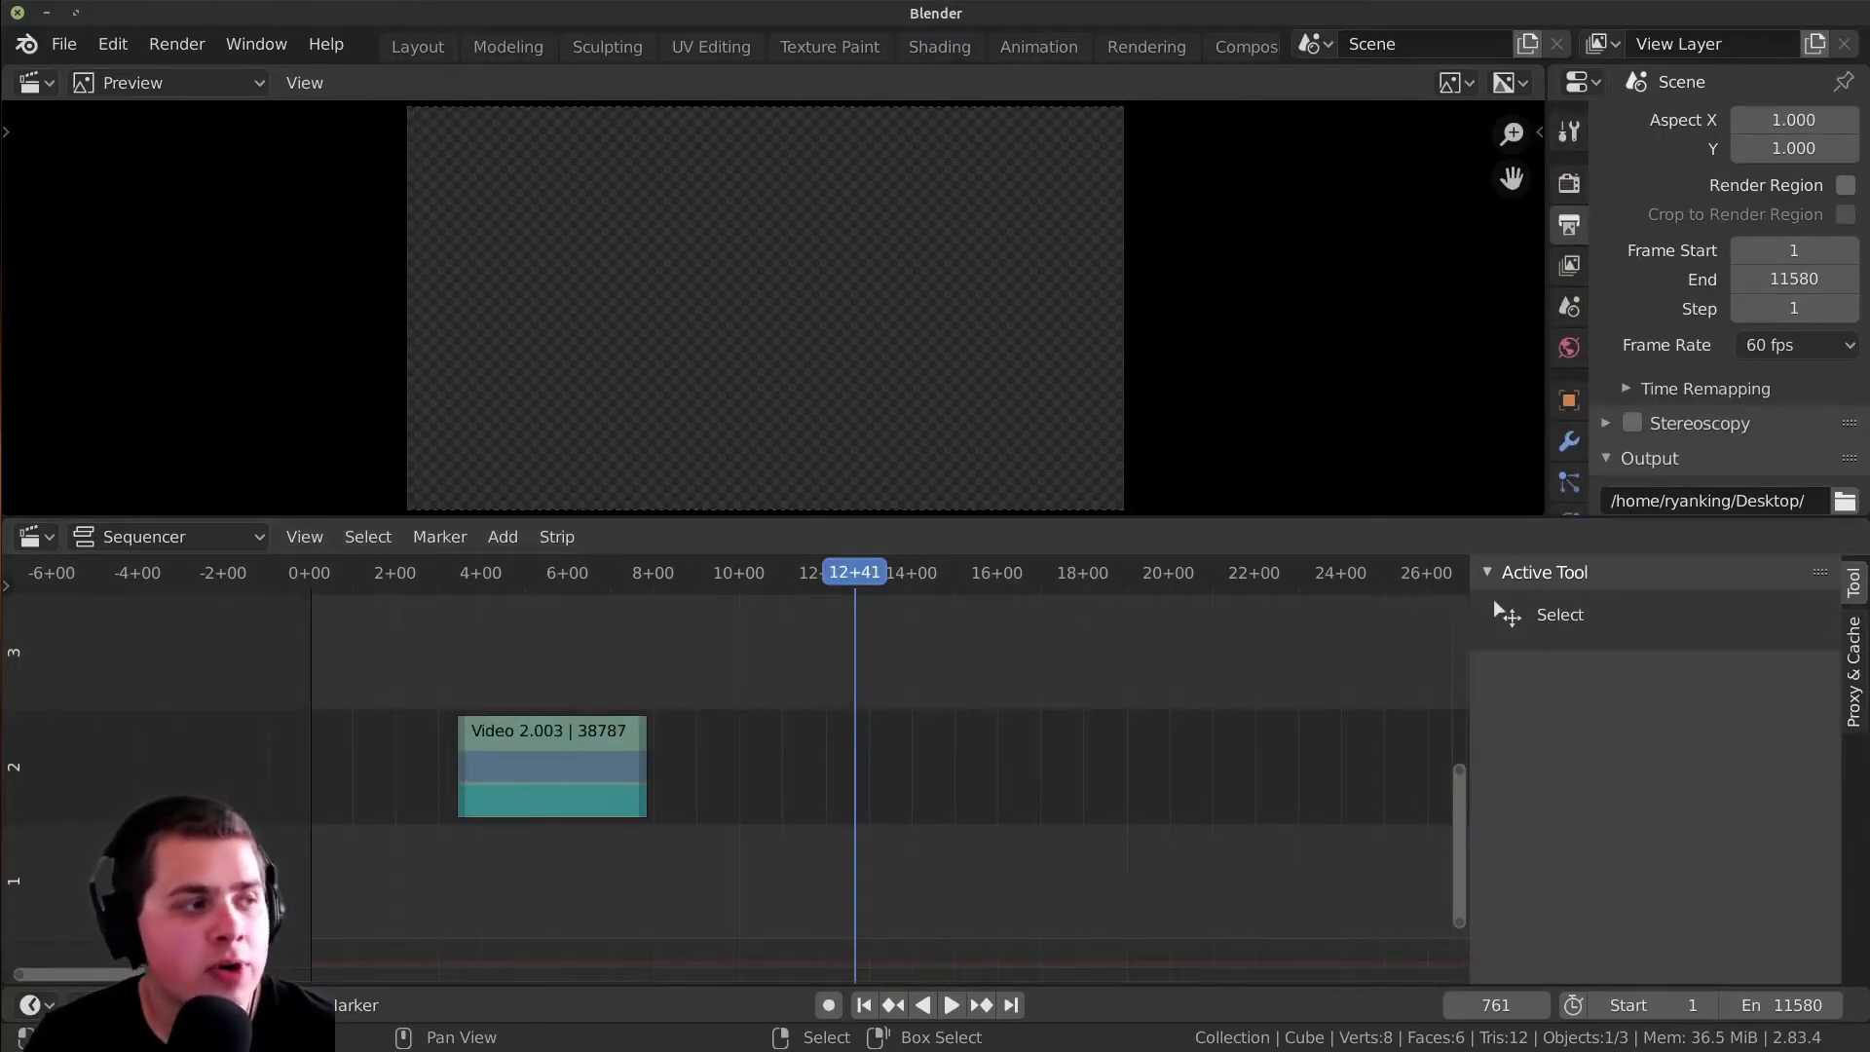
drag(877, 1047, 847, 718)
middle_drag(911, 758, 744, 736)
scroll(810, 793, down, 3)
key(ctrl+g)
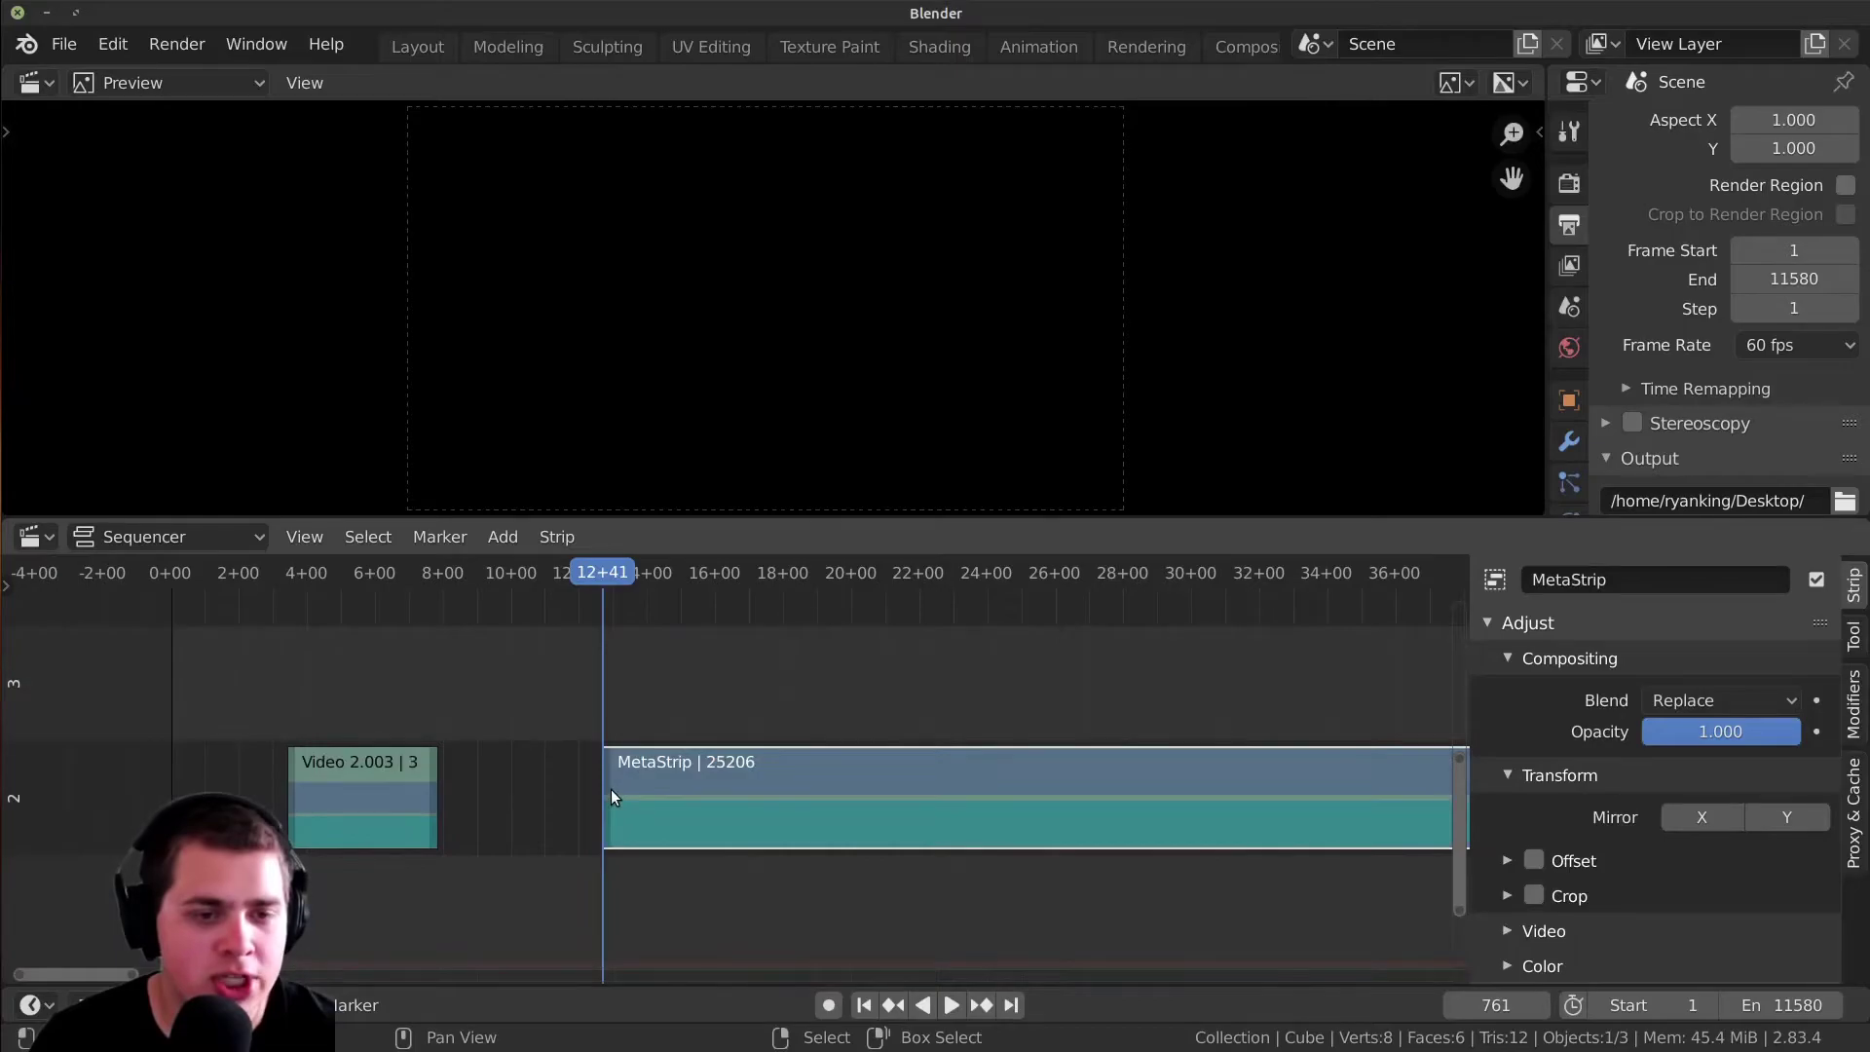
- Move the MetaStrip later on channel 2, split it at frame 1750, and delete the part after the cut
key(g)
click(1127, 779)
drag(1129, 779, 1164, 781)
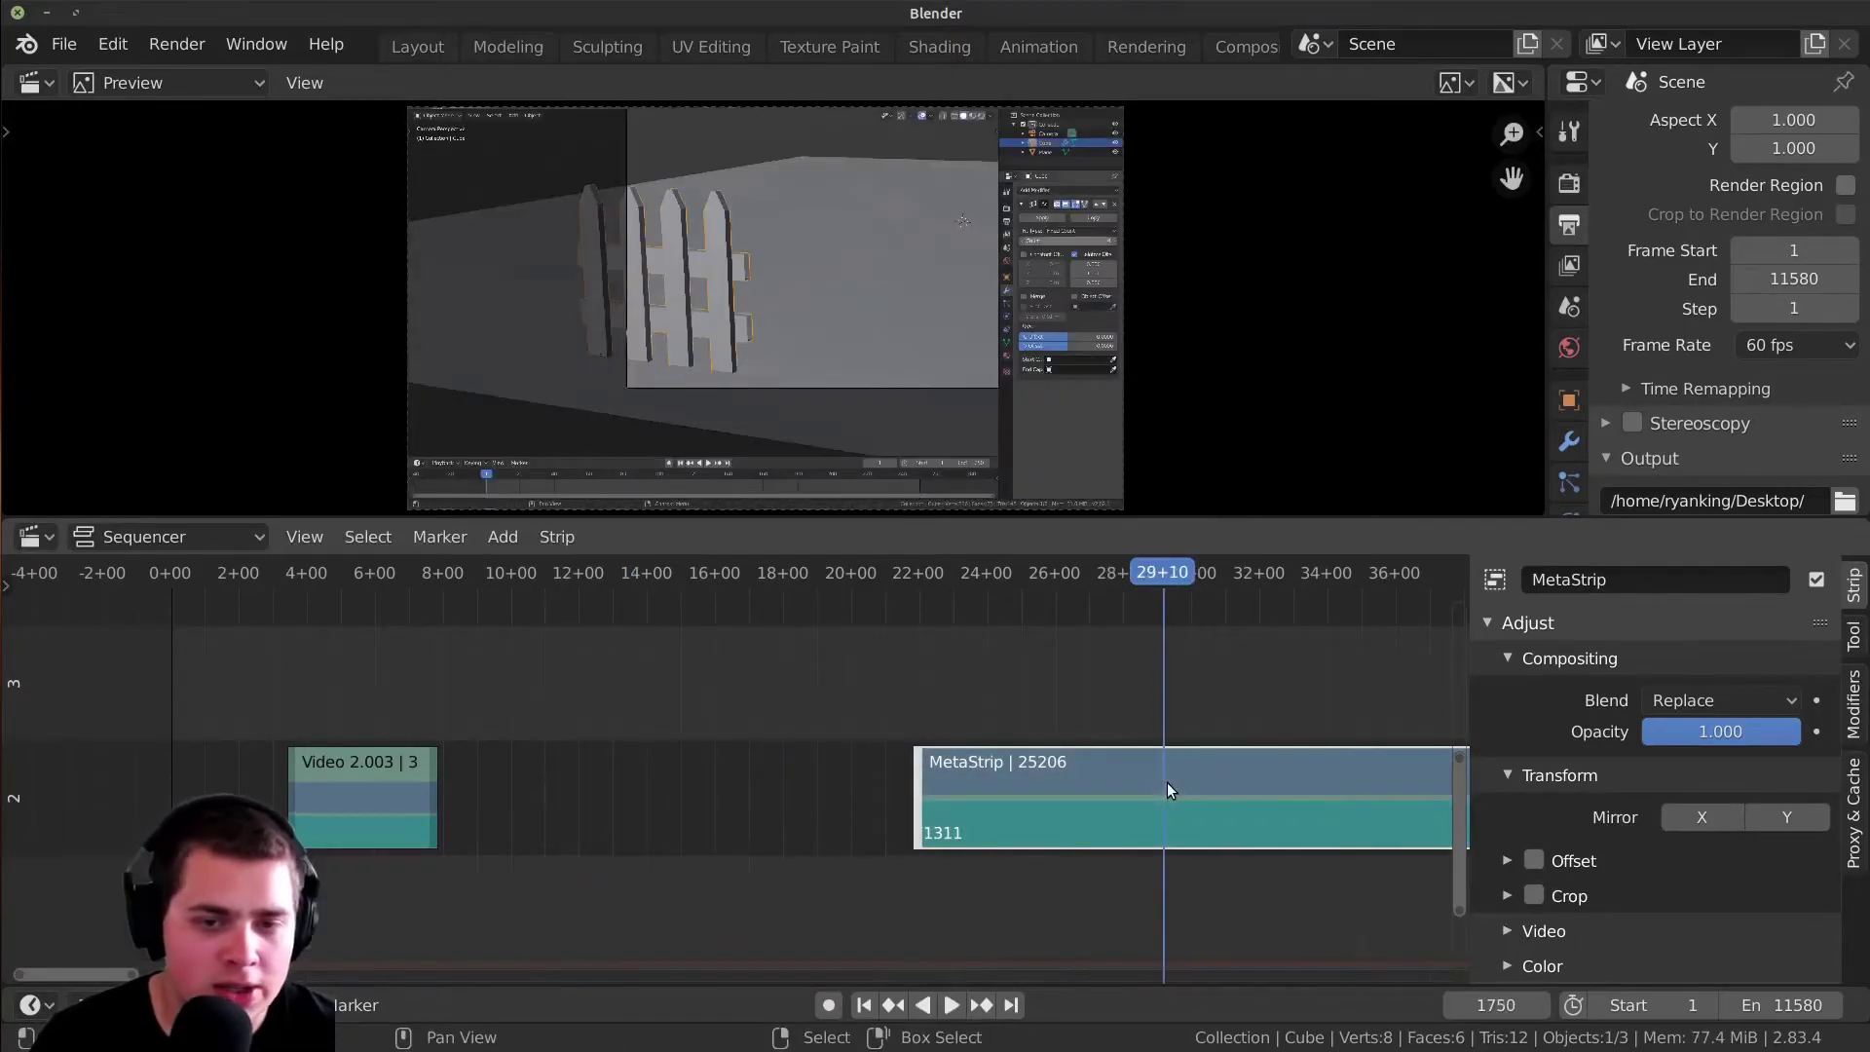
key(g)
click(1237, 785)
click(1185, 809)
key(k)
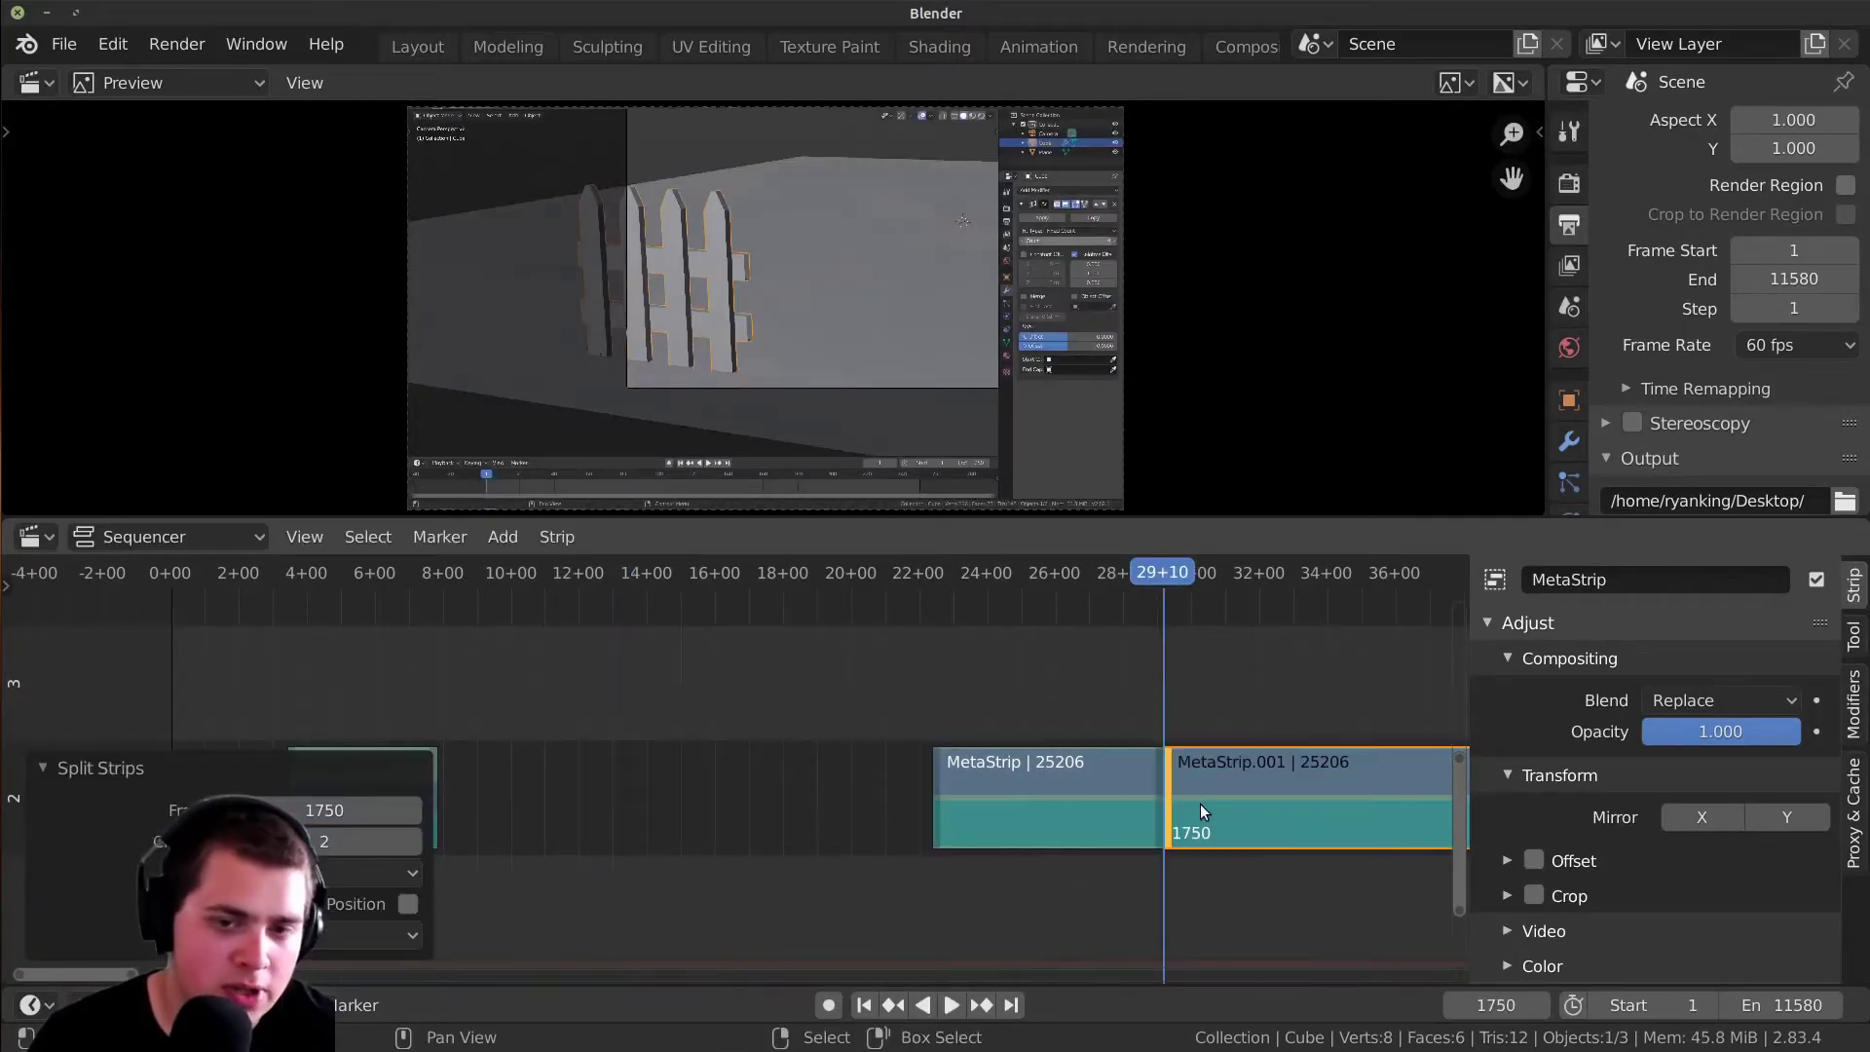
key(Home)
key(x)
click(1240, 791)
- Move the MetaStrip to channel 3 so it starts at about 7+00 and overlaps the end of Video 2.003
scroll(1135, 828, up, 5)
right_drag(1147, 808, 442, 698)
scroll(446, 697, up, 1)
middle_drag(450, 697, 635, 723)
drag(639, 730, 674, 779)
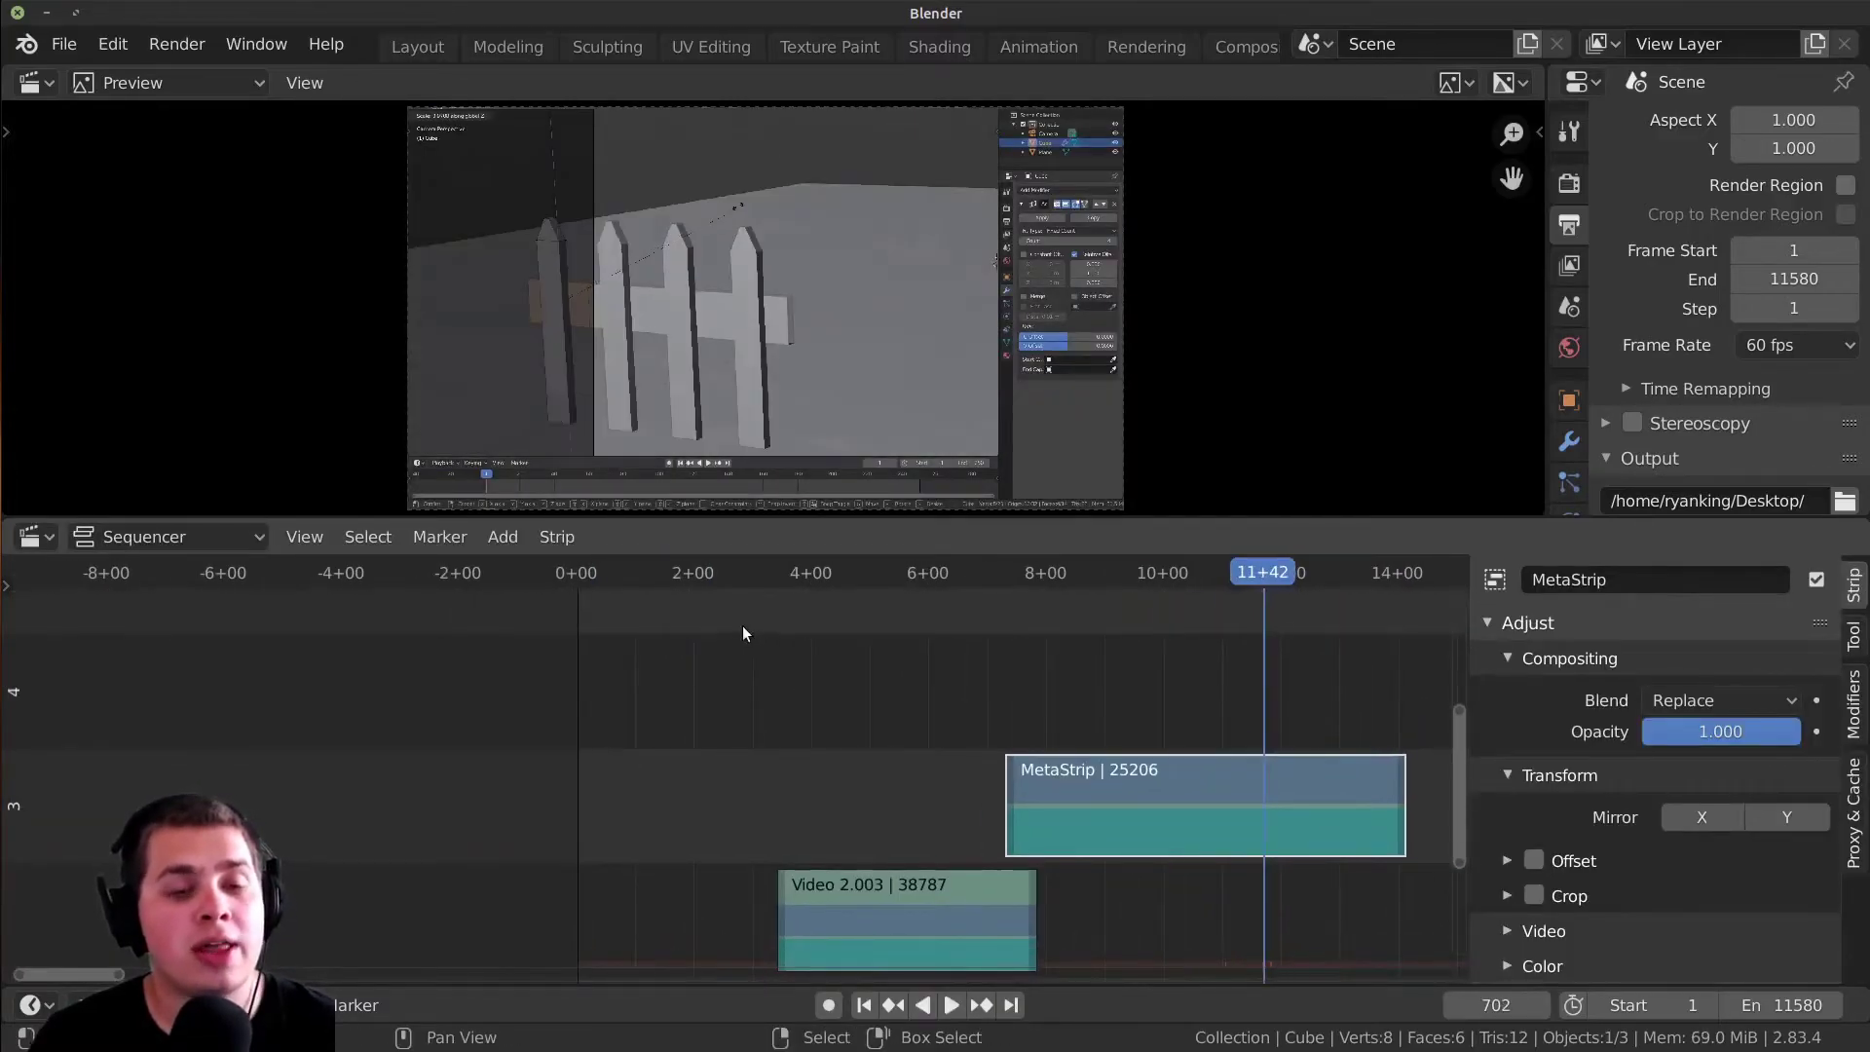
scroll(888, 643, up, 2)
middle_drag(896, 642, 761, 601)
scroll(761, 601, up, 2)
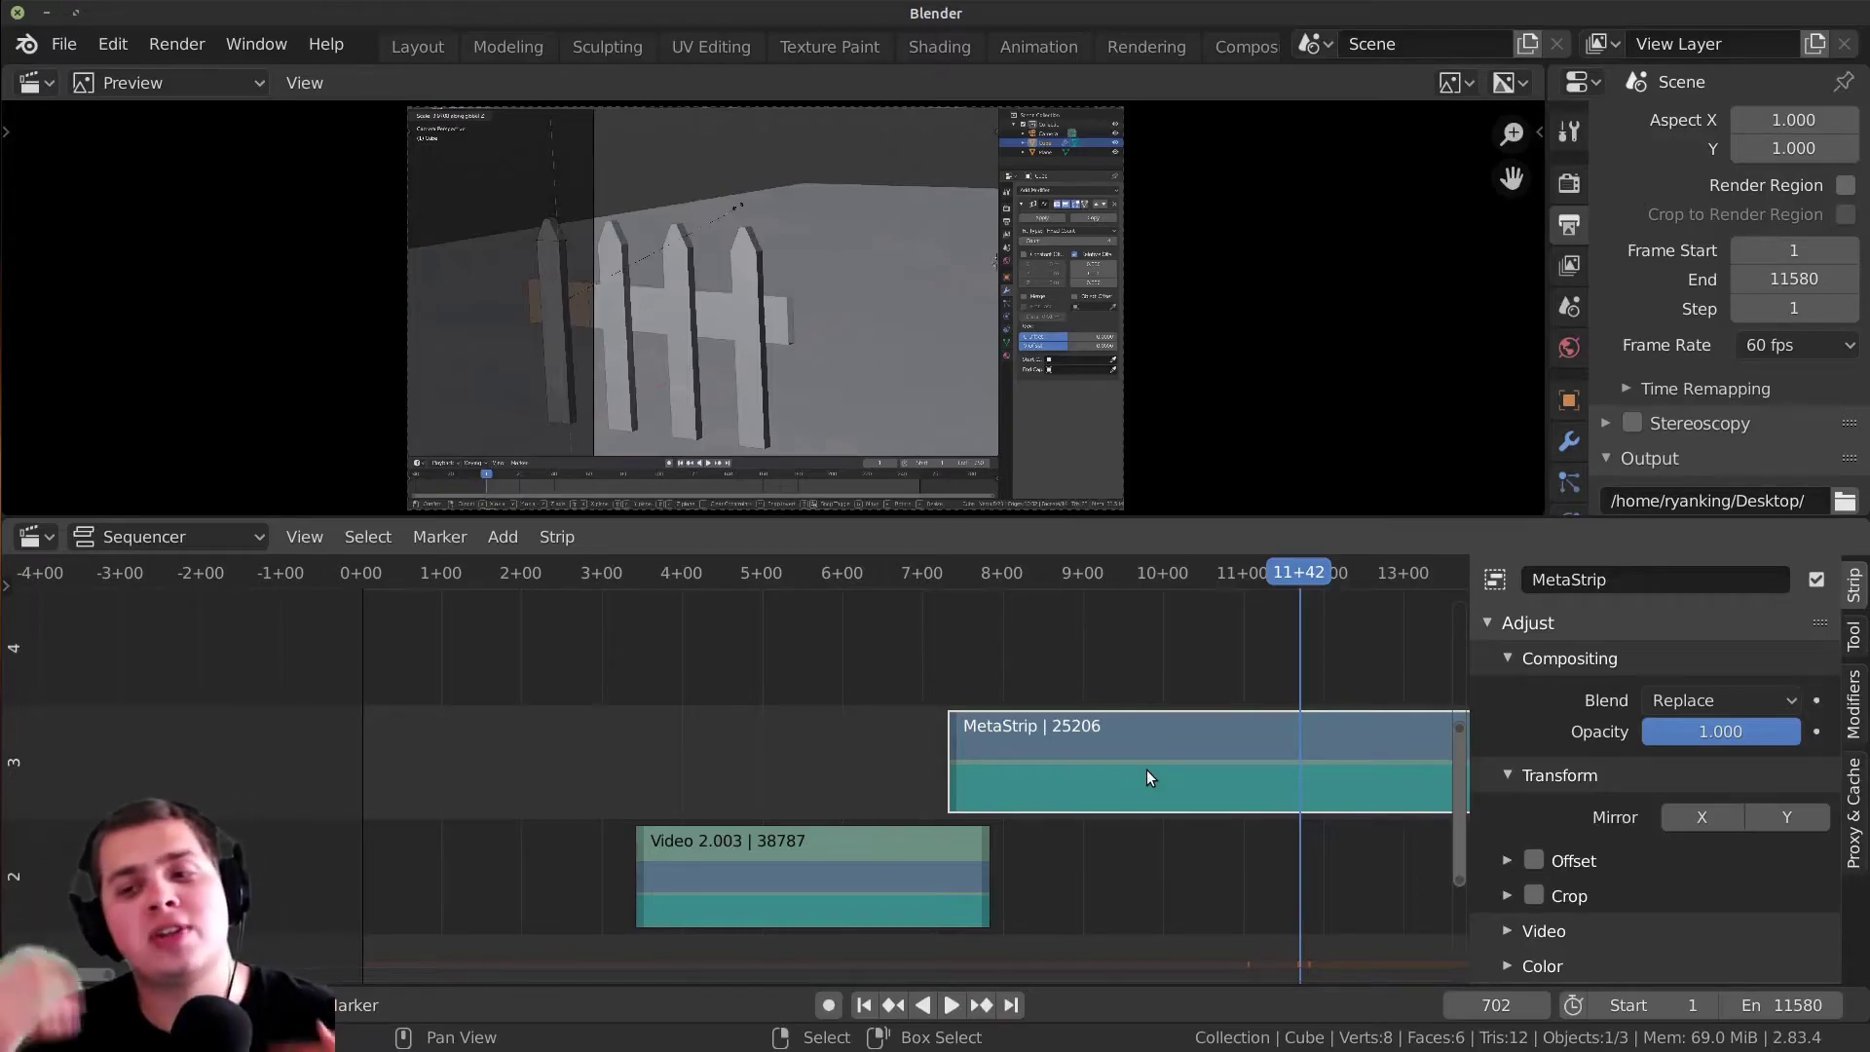
ctrl+middle_drag(1132, 774, 1326, 787)
key(g)
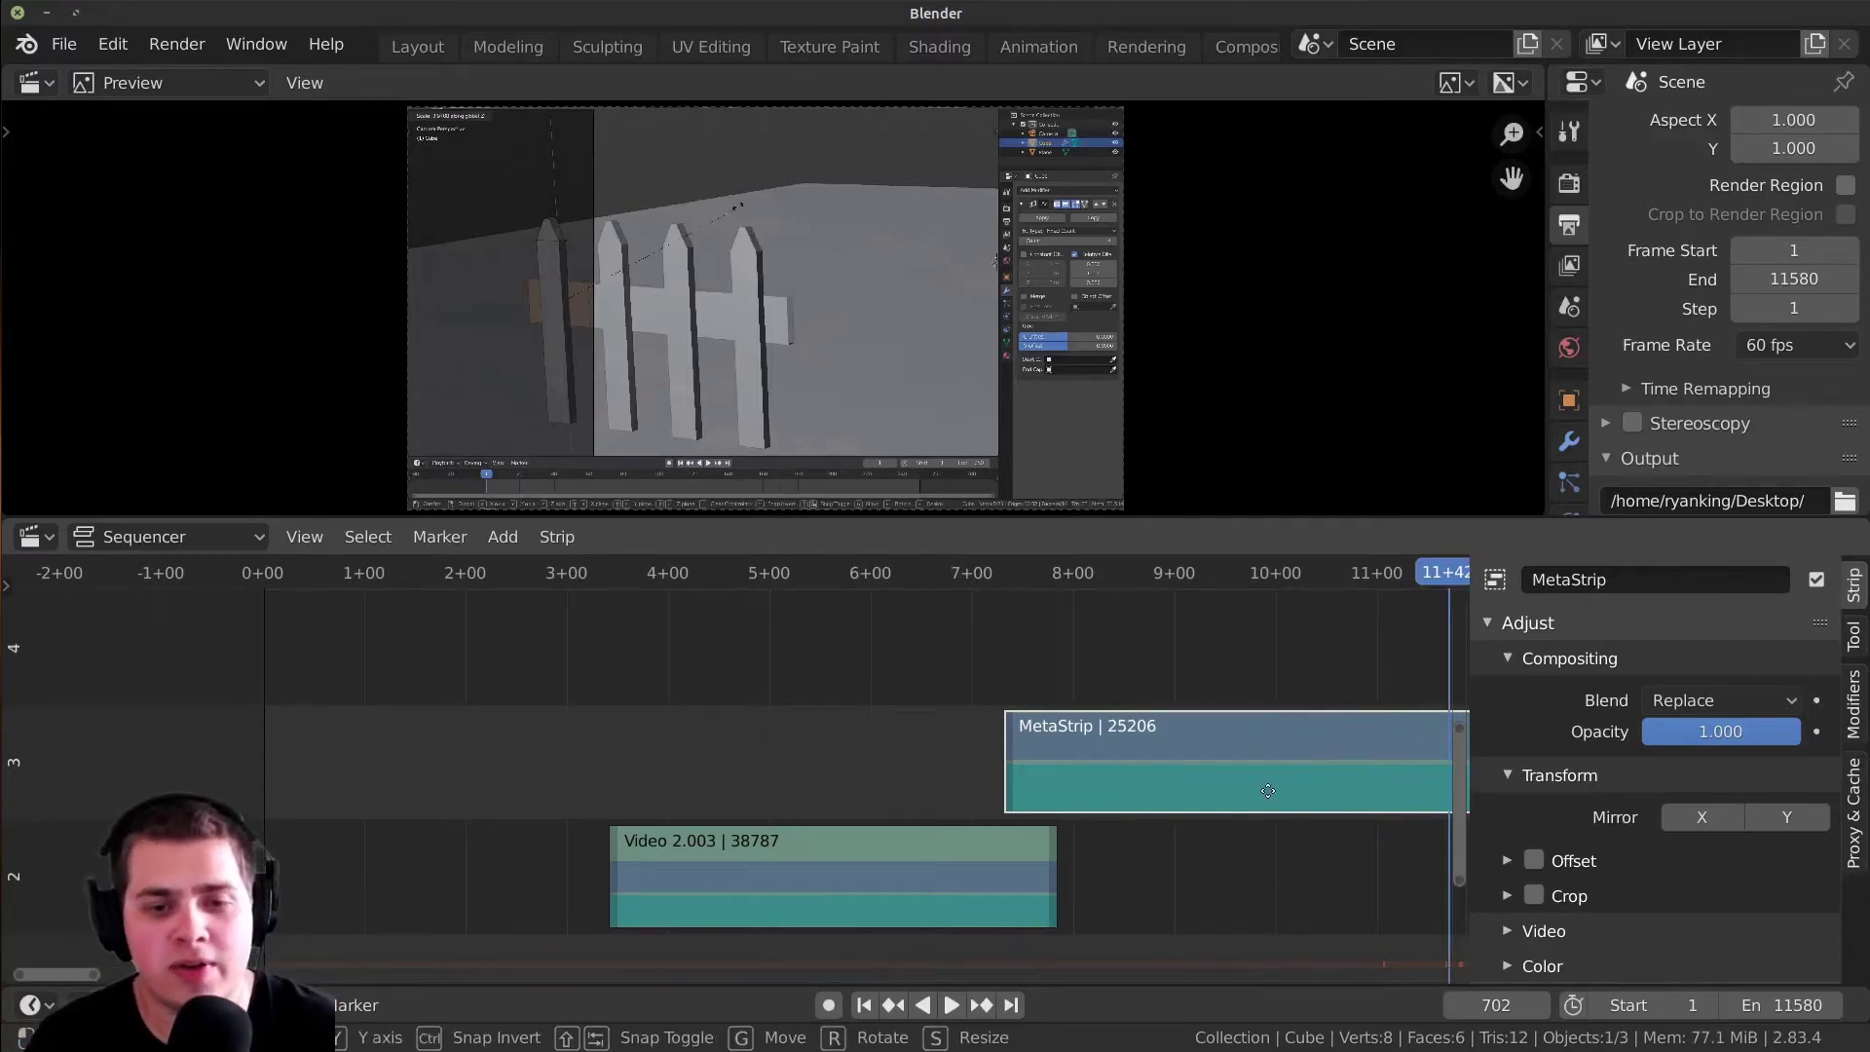
click(1290, 787)
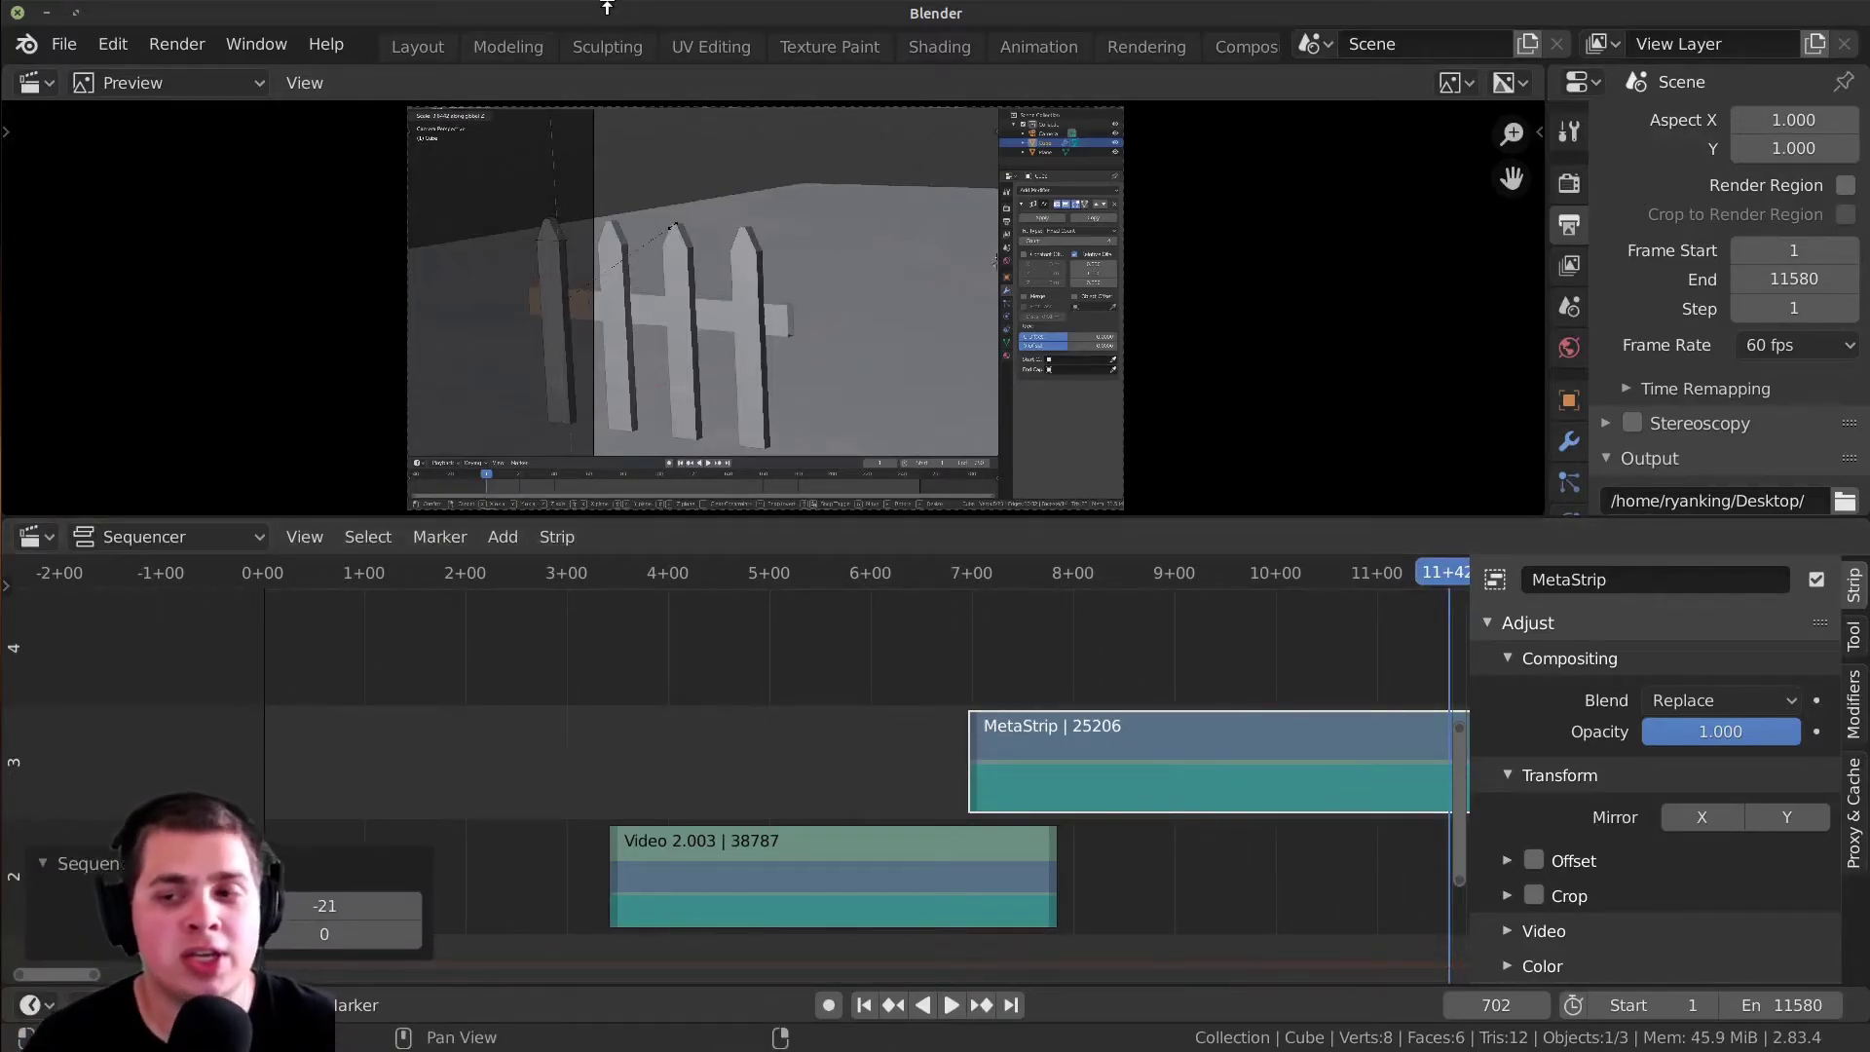
- Scrub through the overlap of Video 2.003 and the MetaStrip to check the hard cut between the clips
right_click(891, 886)
scroll(891, 886, up, 2)
middle_drag(1008, 812, 943, 830)
drag(941, 830, 1008, 827)
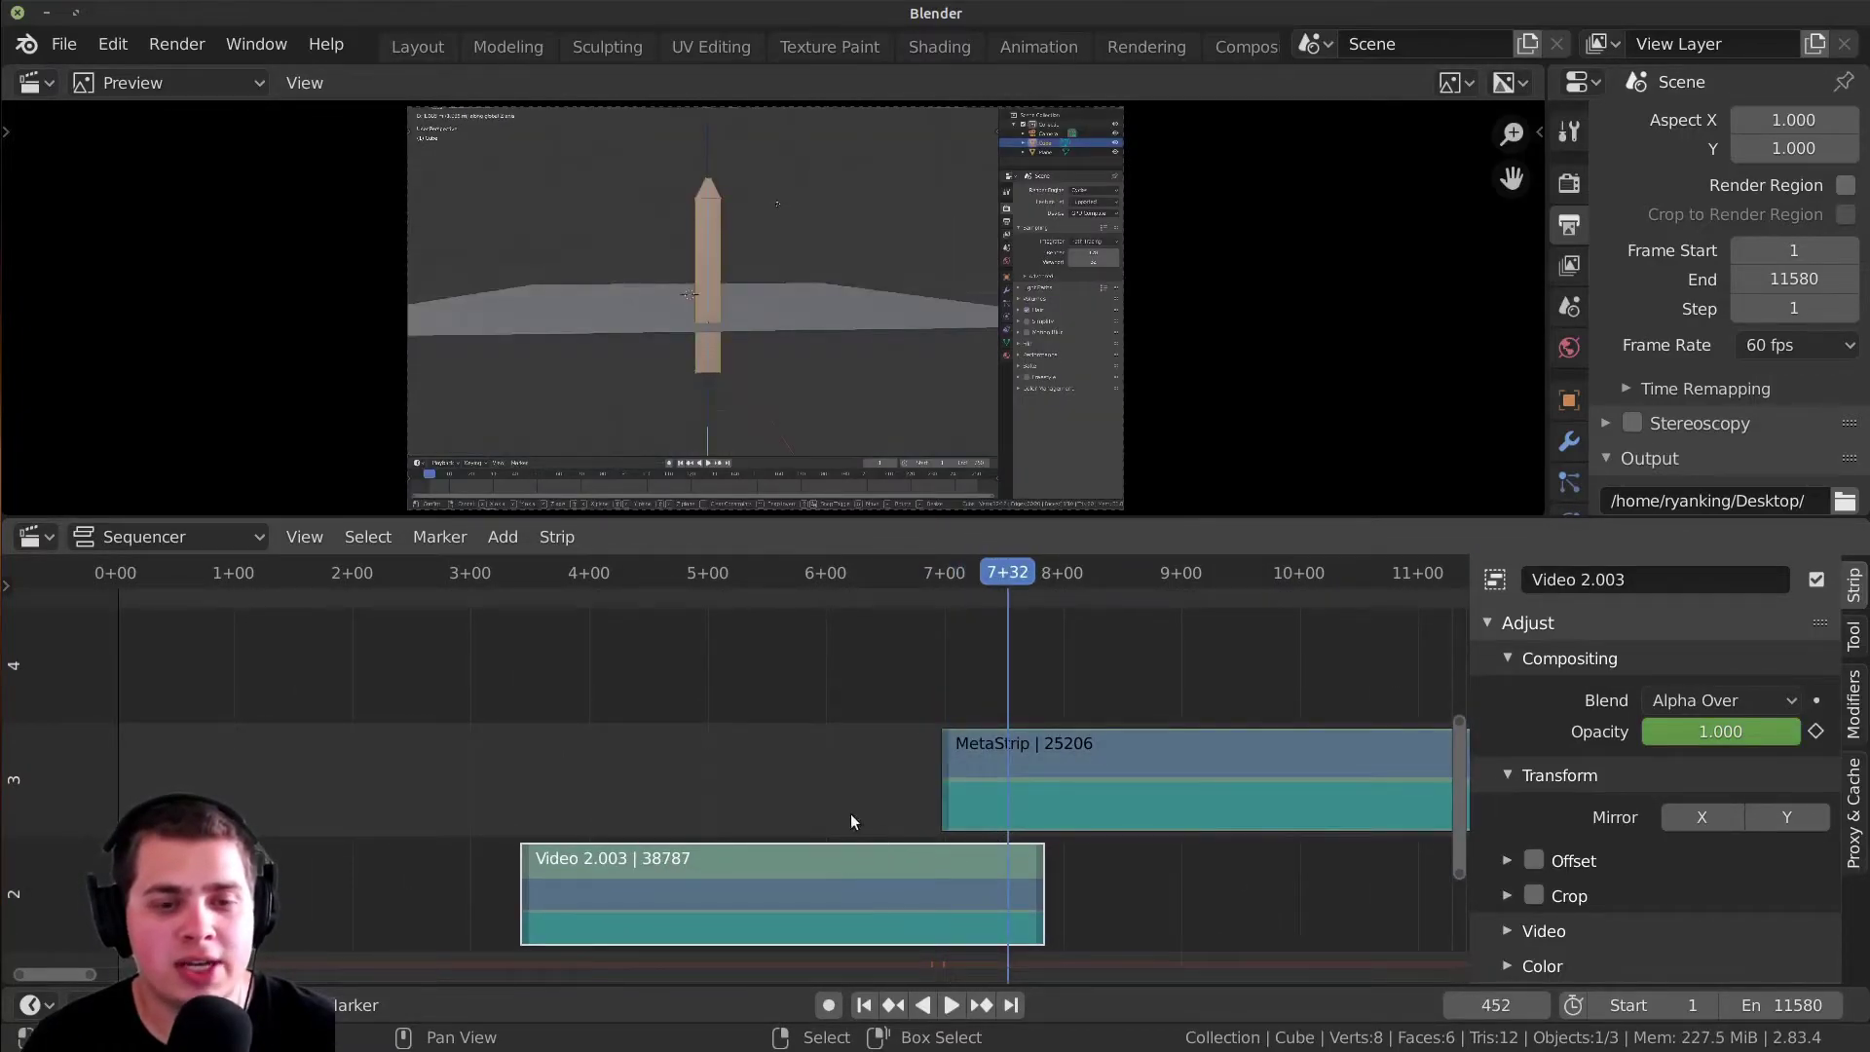
drag(877, 826, 765, 835)
right_drag(1032, 722, 1083, 717)
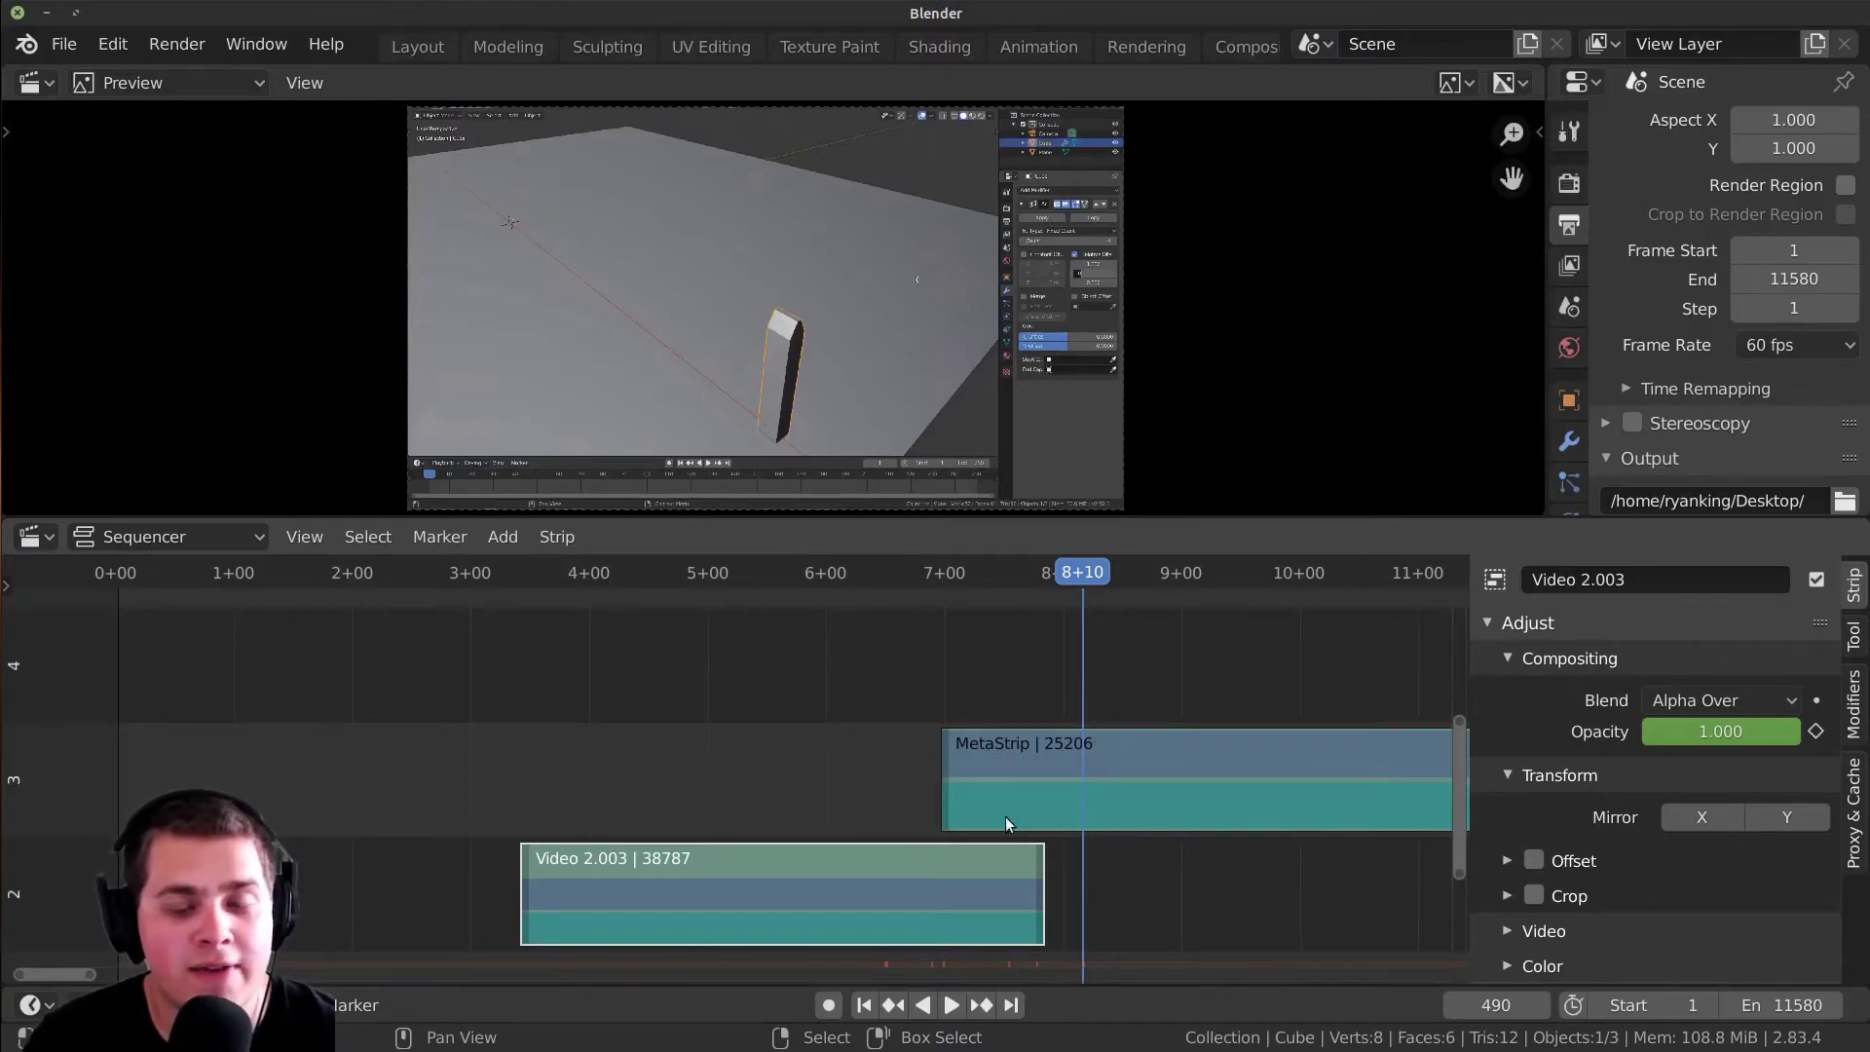
- Add a Gamma Cross transition from Video 2.003 to the MetaStrip, with the playhead at about 6+24
right_click(872, 881)
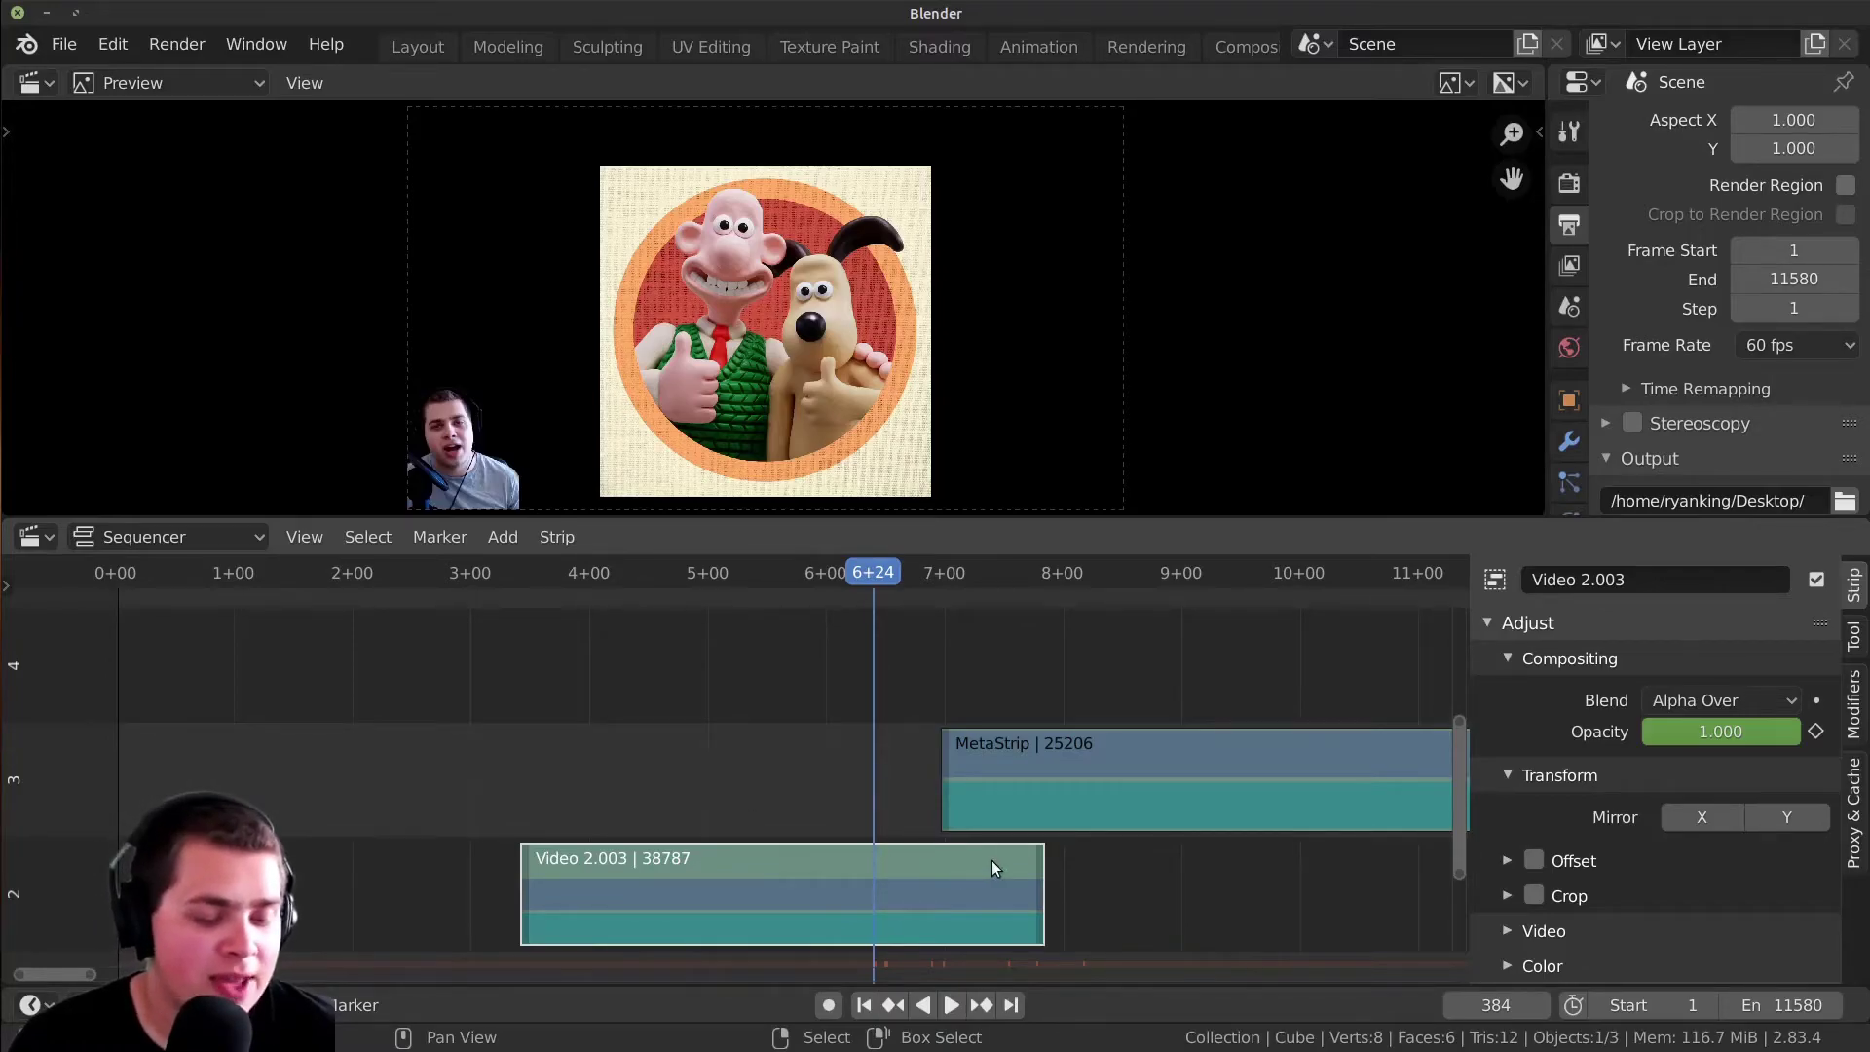
shift+click(1116, 754)
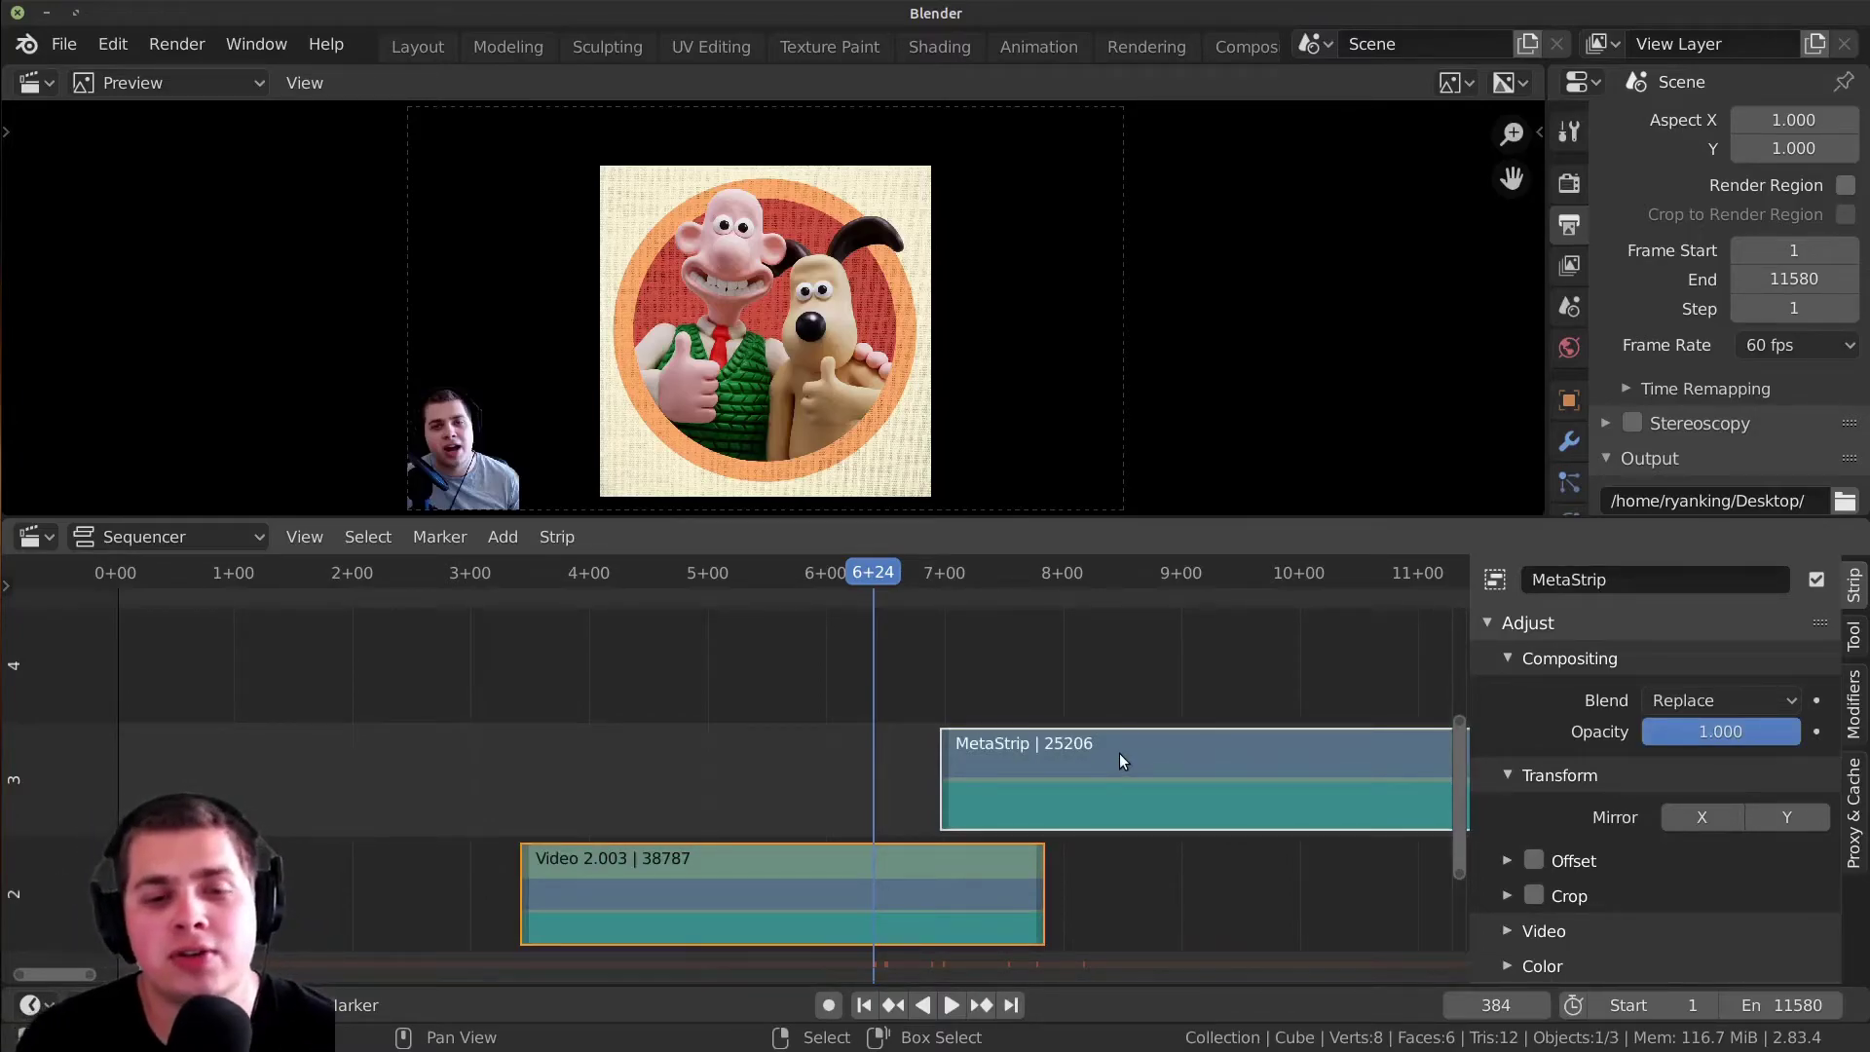
click(900, 860)
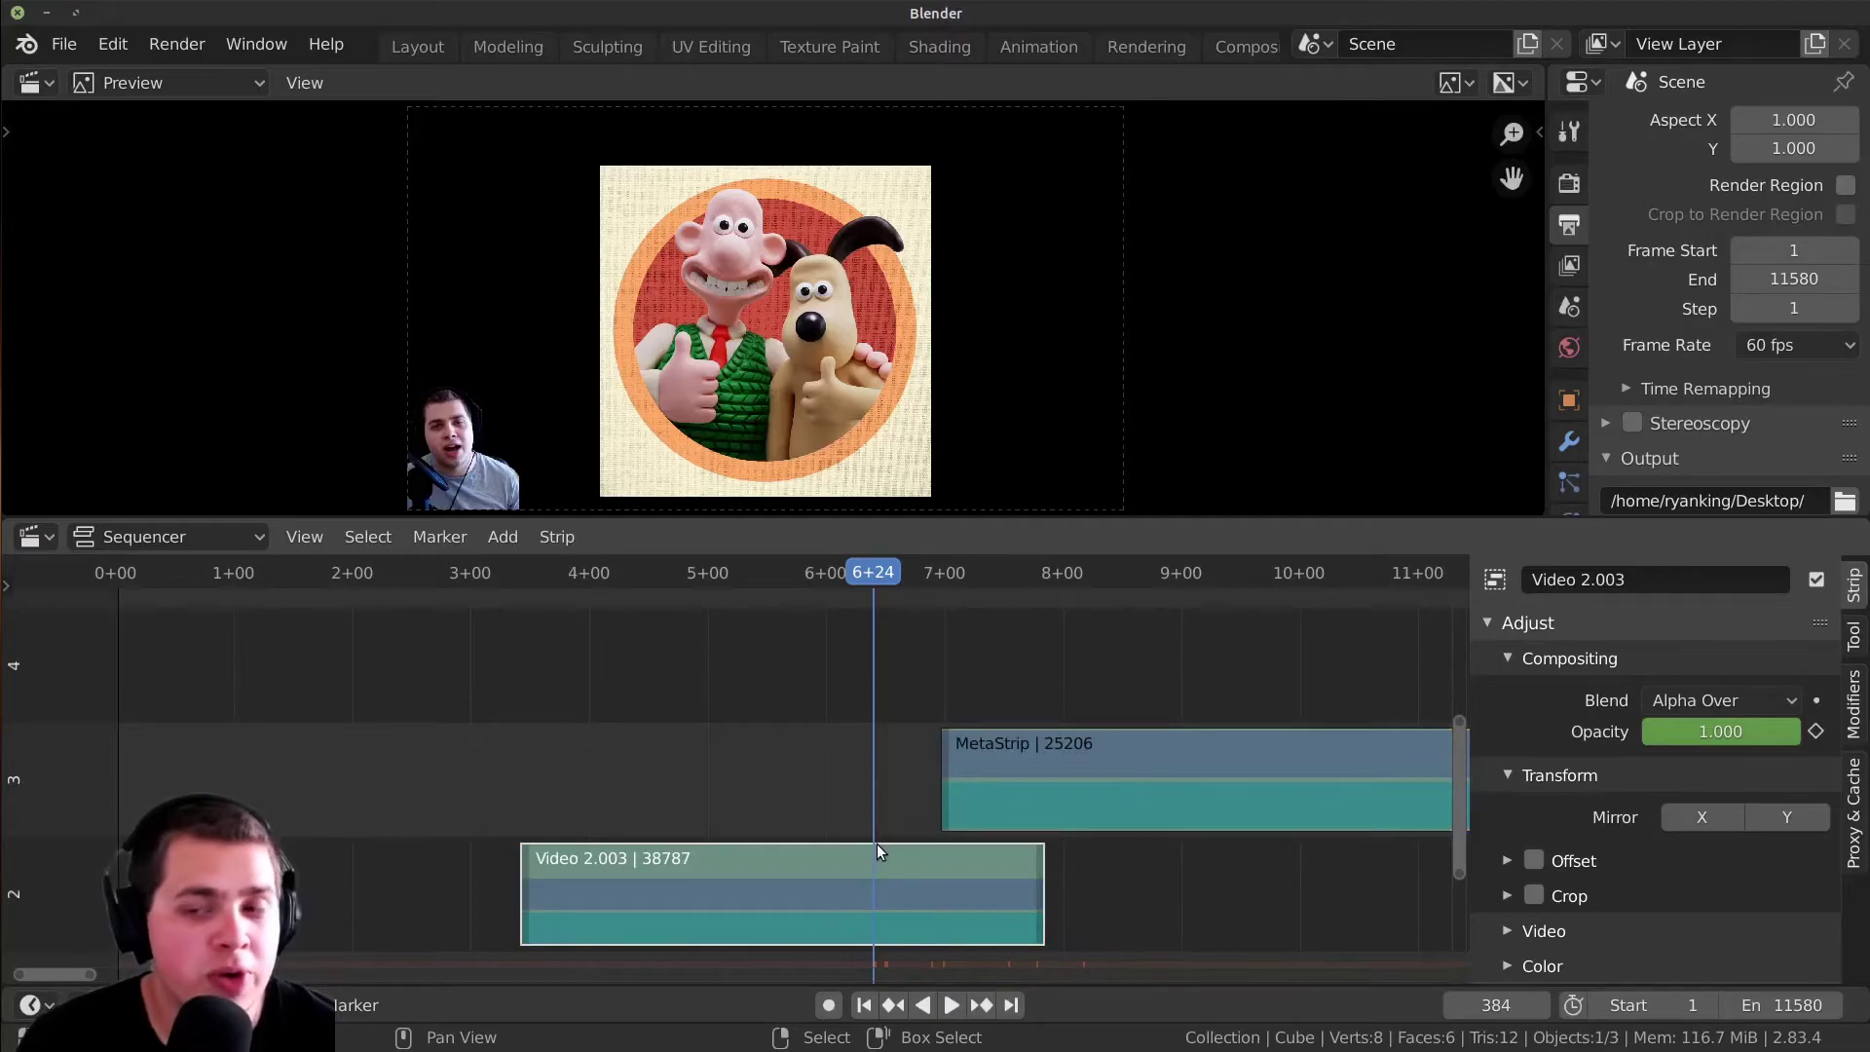
shift+click(1108, 775)
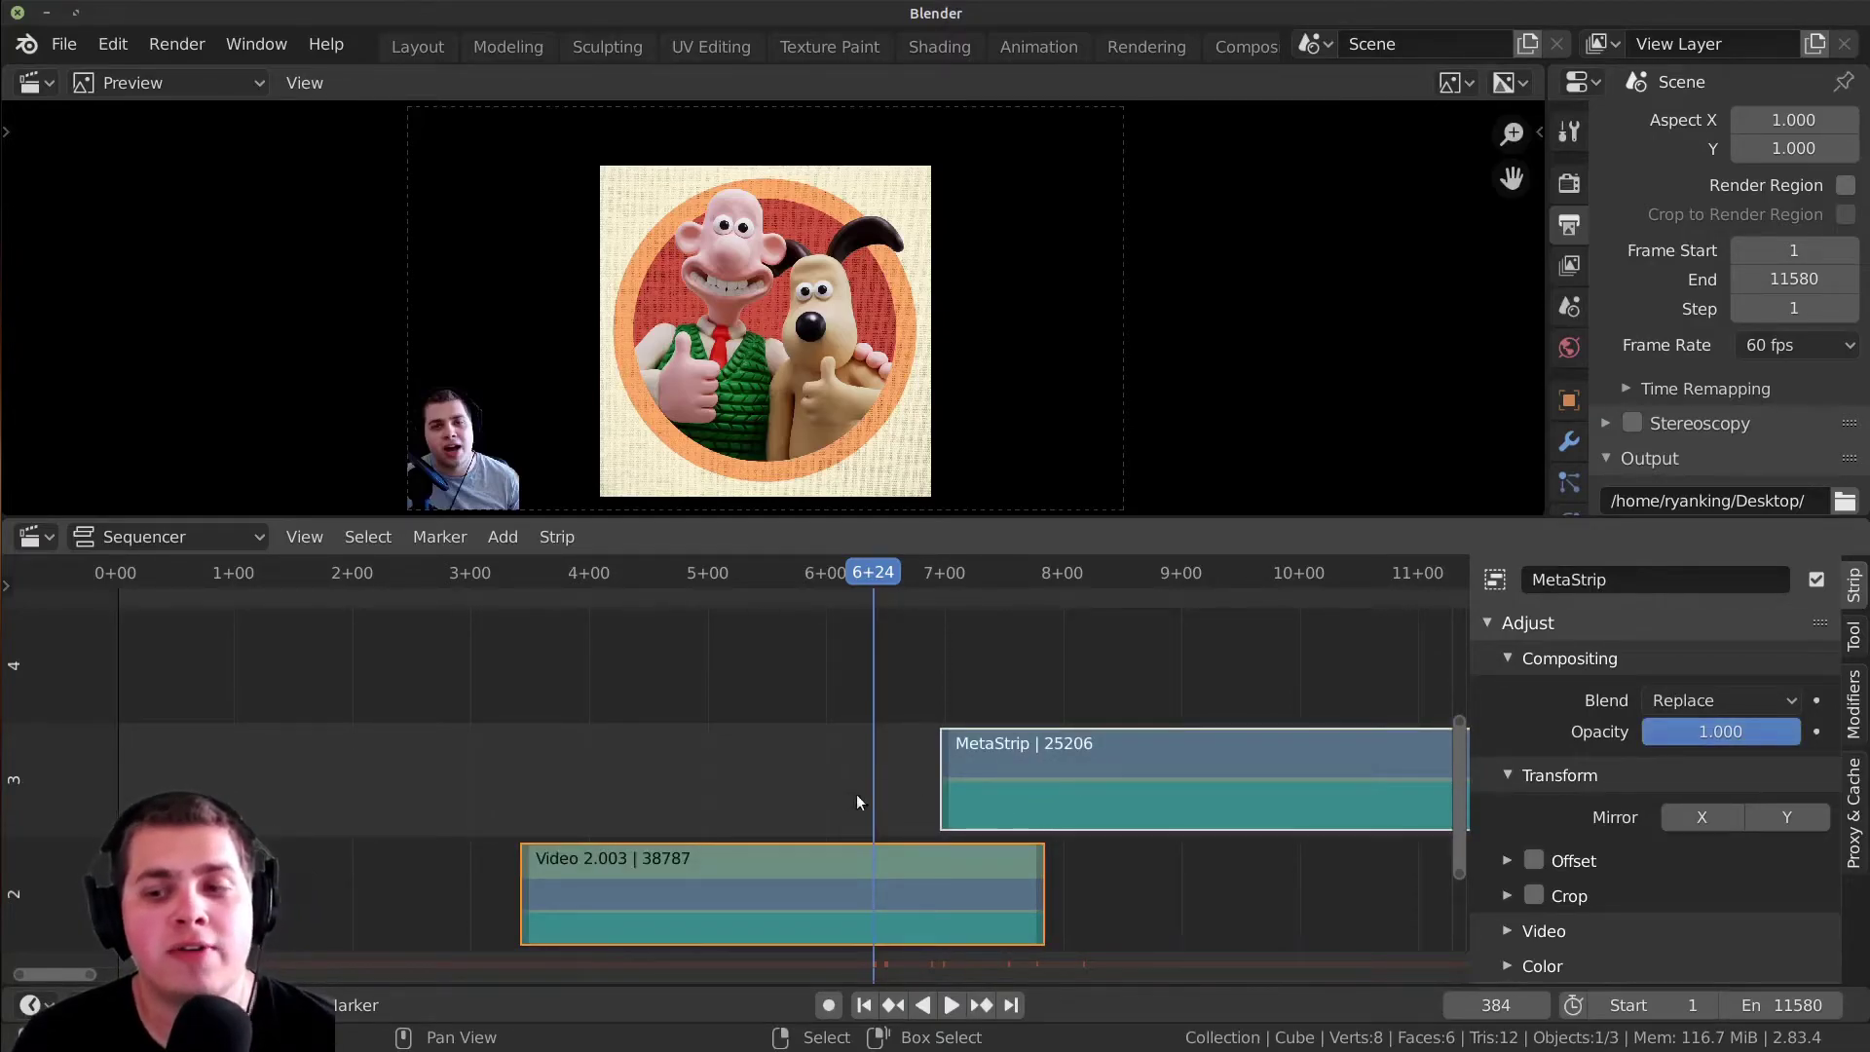
click(503, 537)
key(shift+a)
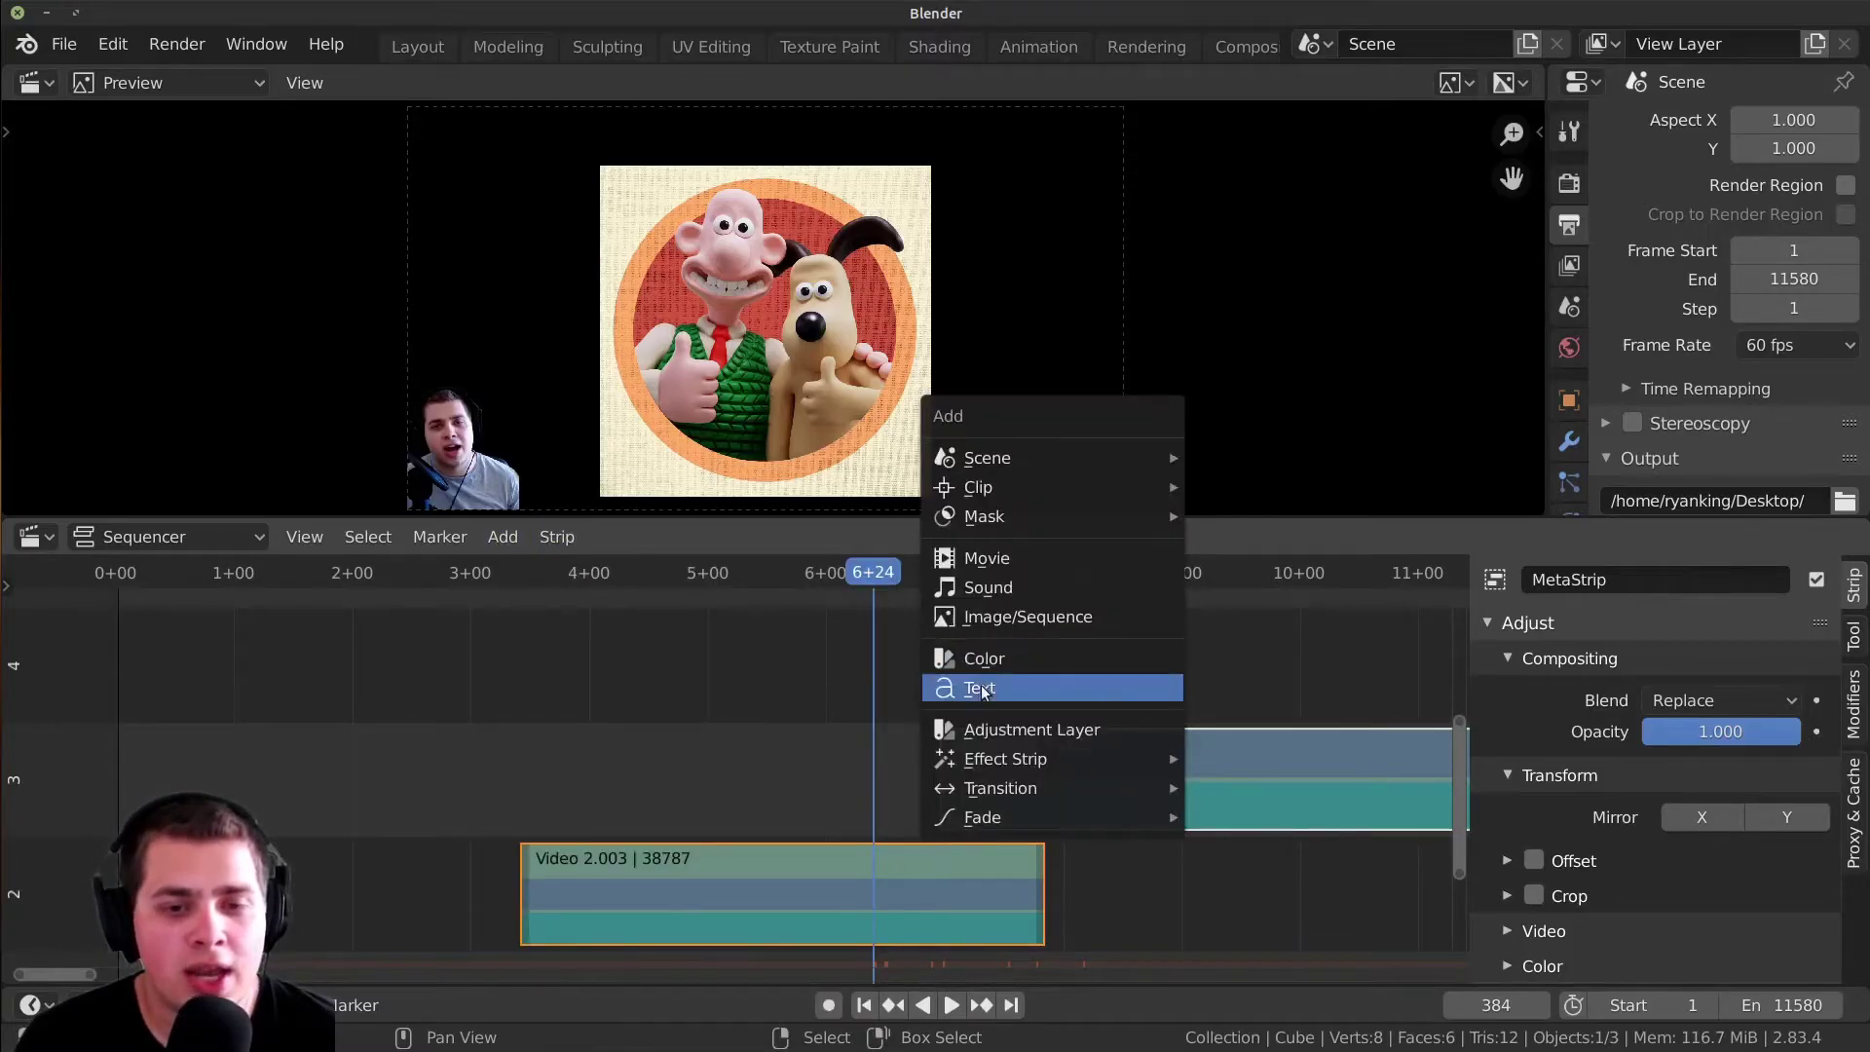
mouse_move(979, 788)
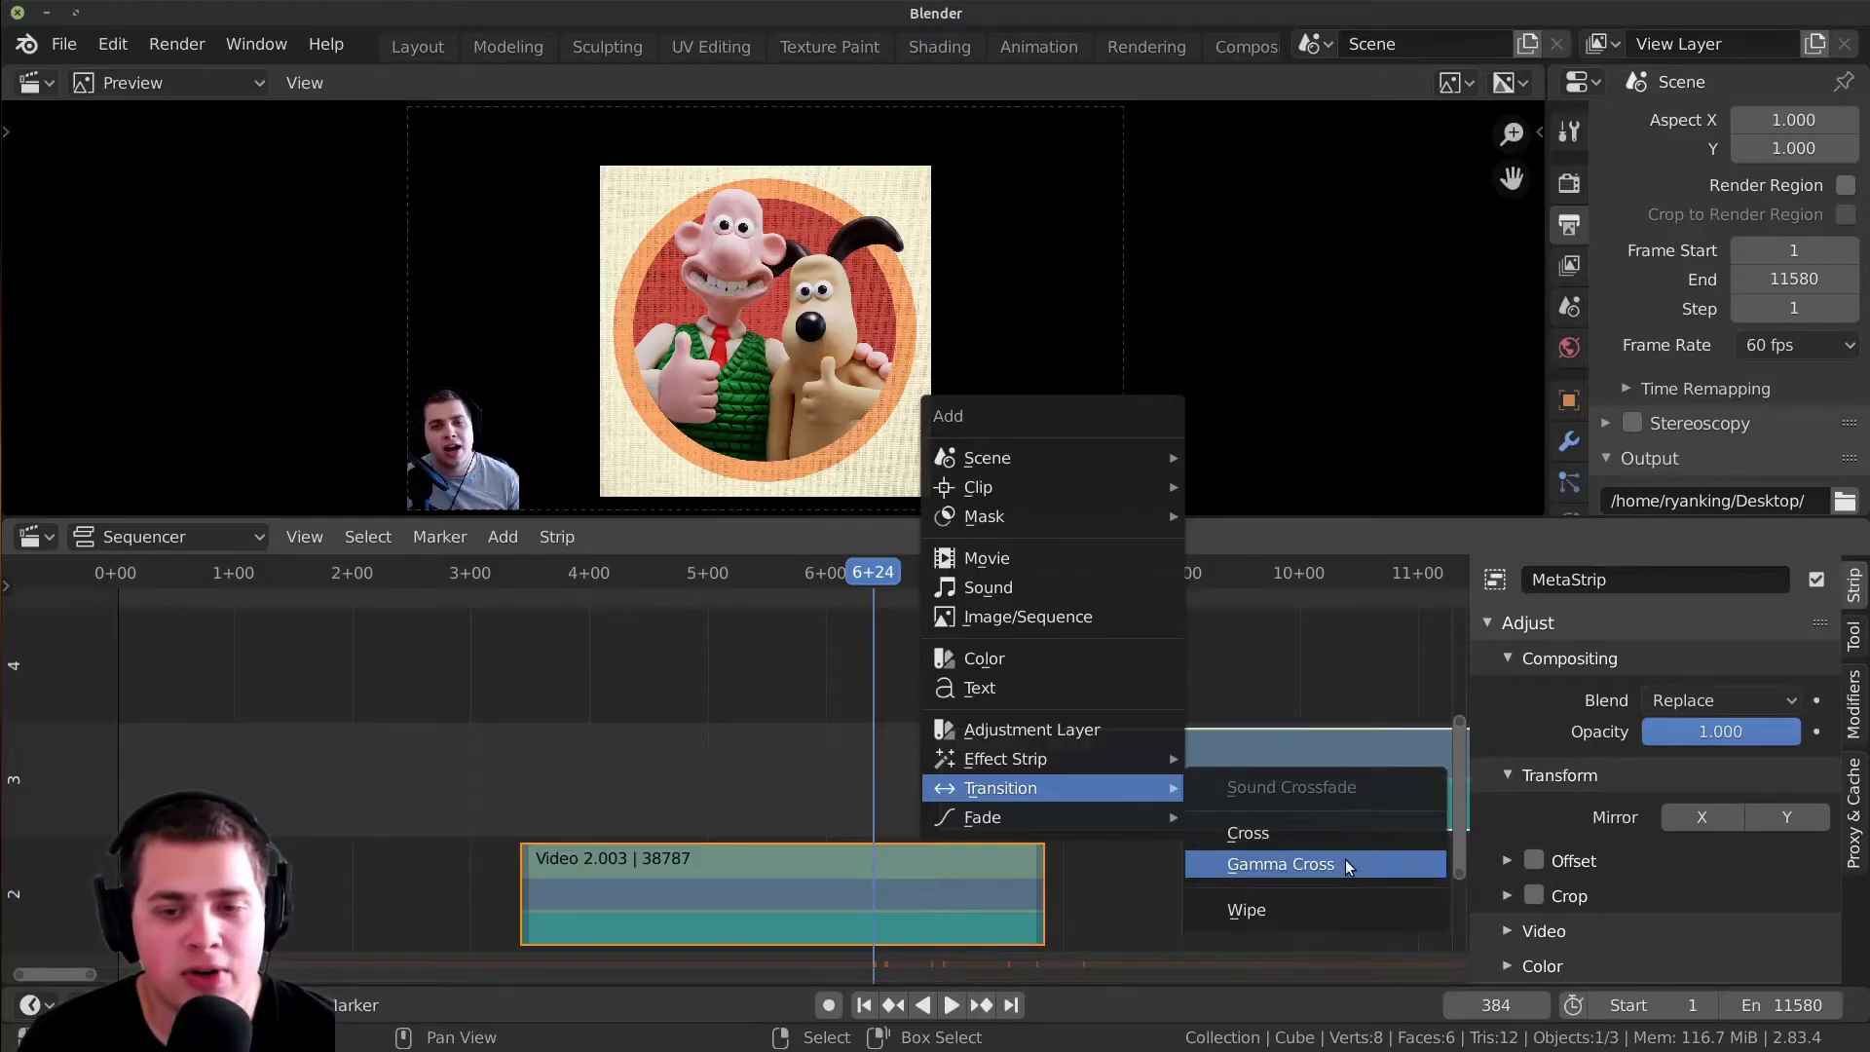
click(1305, 864)
- Play the Gamma Cross transition from before its start, and scrub back to 7+08 to examine the blend
ctrl+middle_drag(1306, 862, 945, 867)
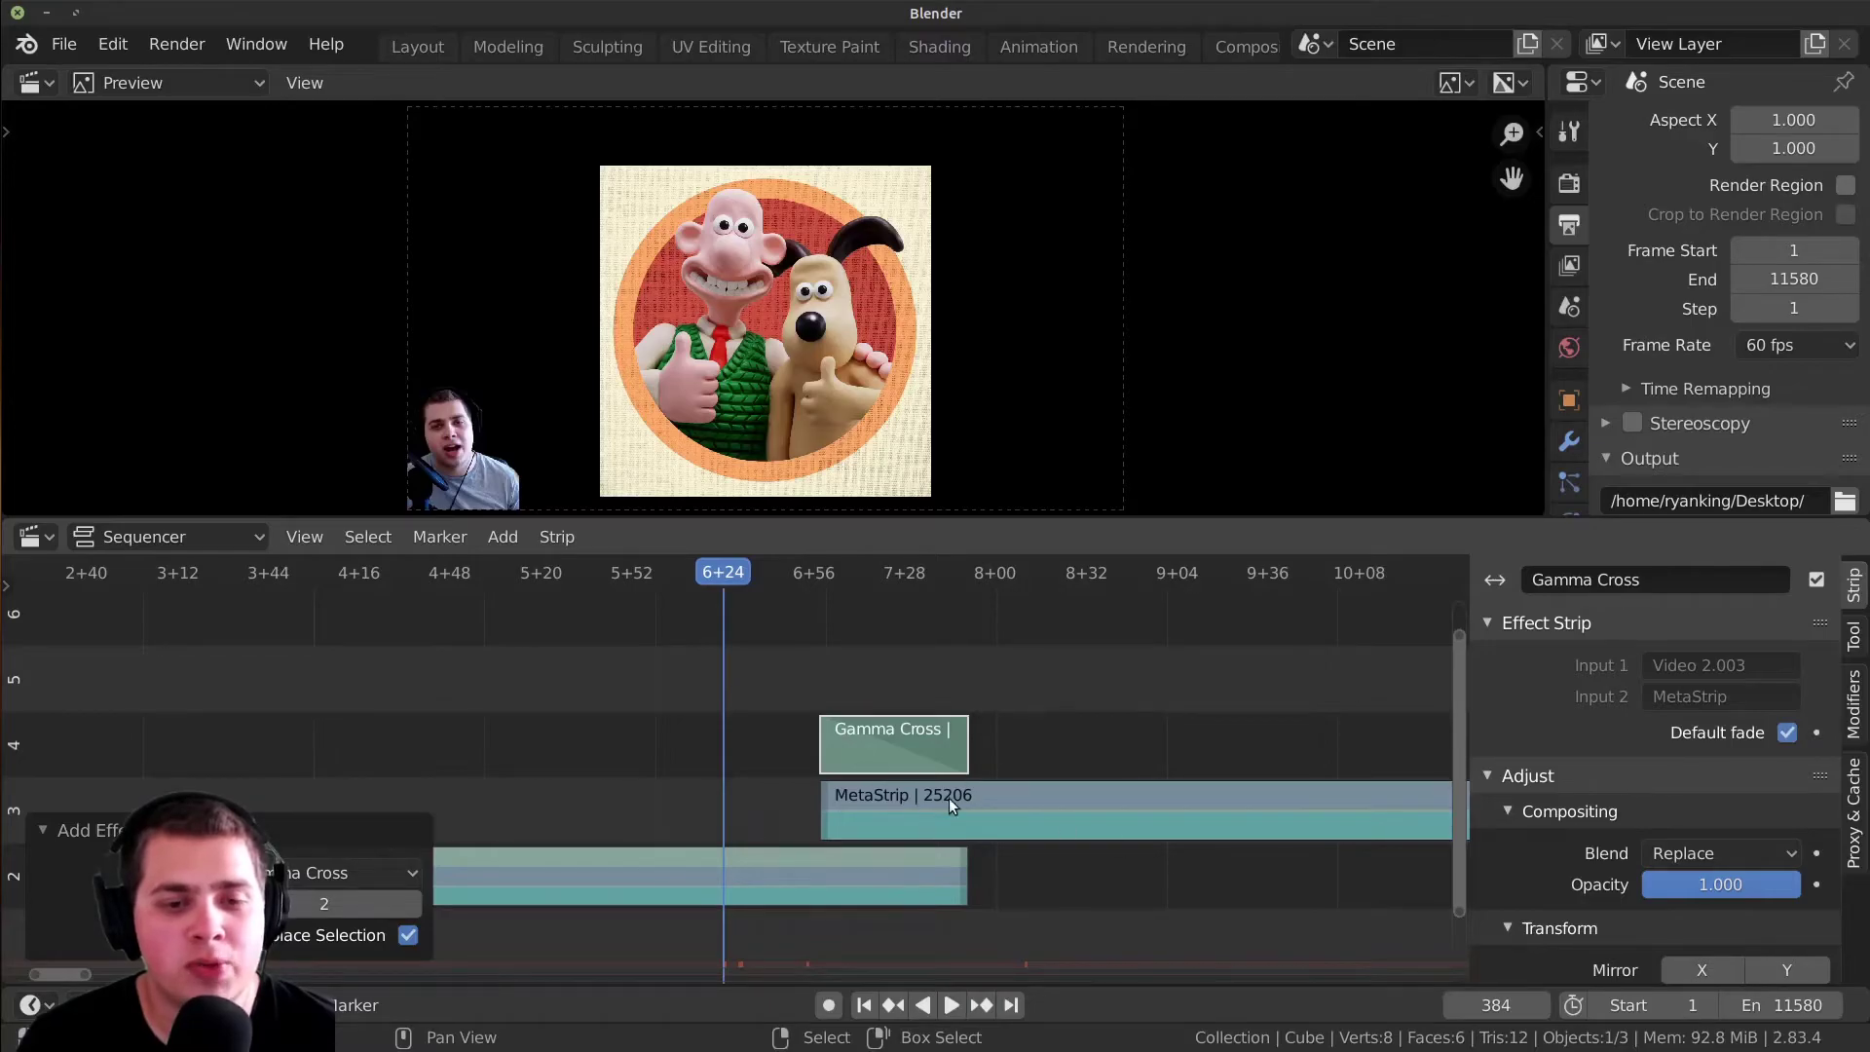
scroll(845, 798, up, 6)
middle_drag(787, 787, 688, 785)
scroll(869, 777, up, 3)
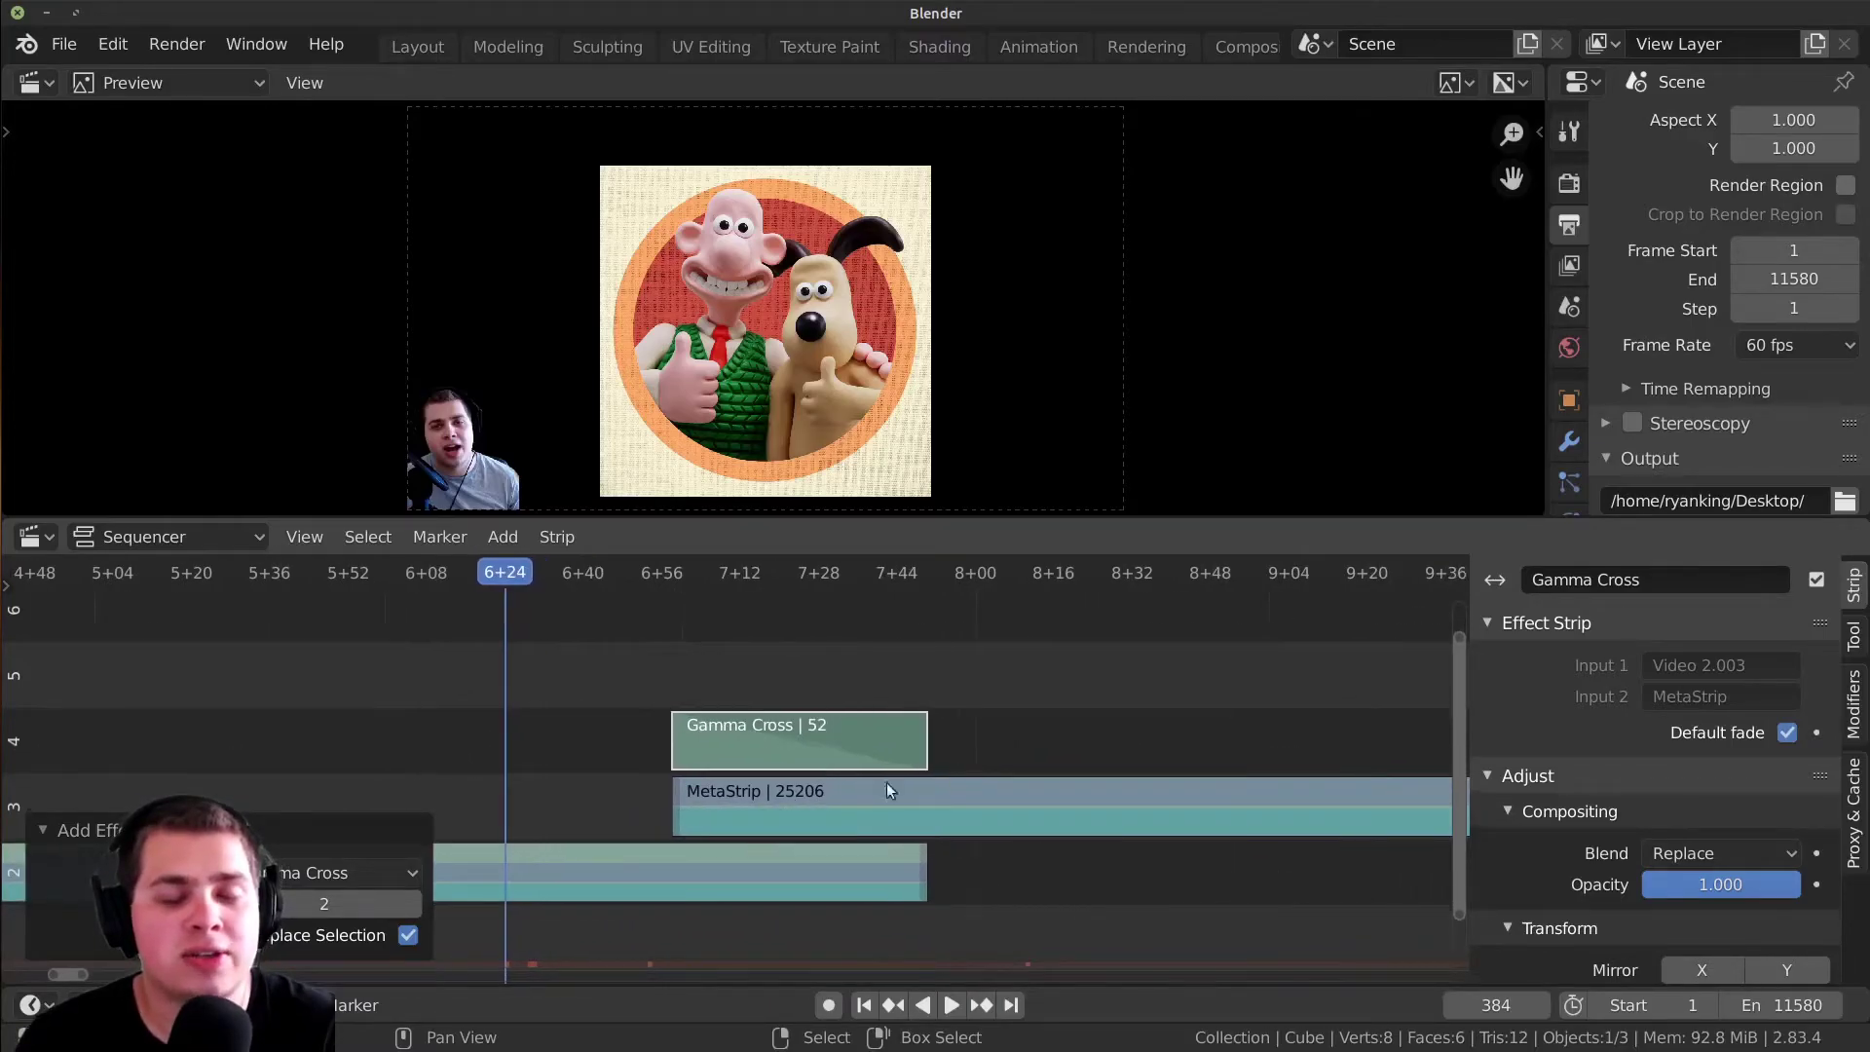
click(290, 829)
key(space)
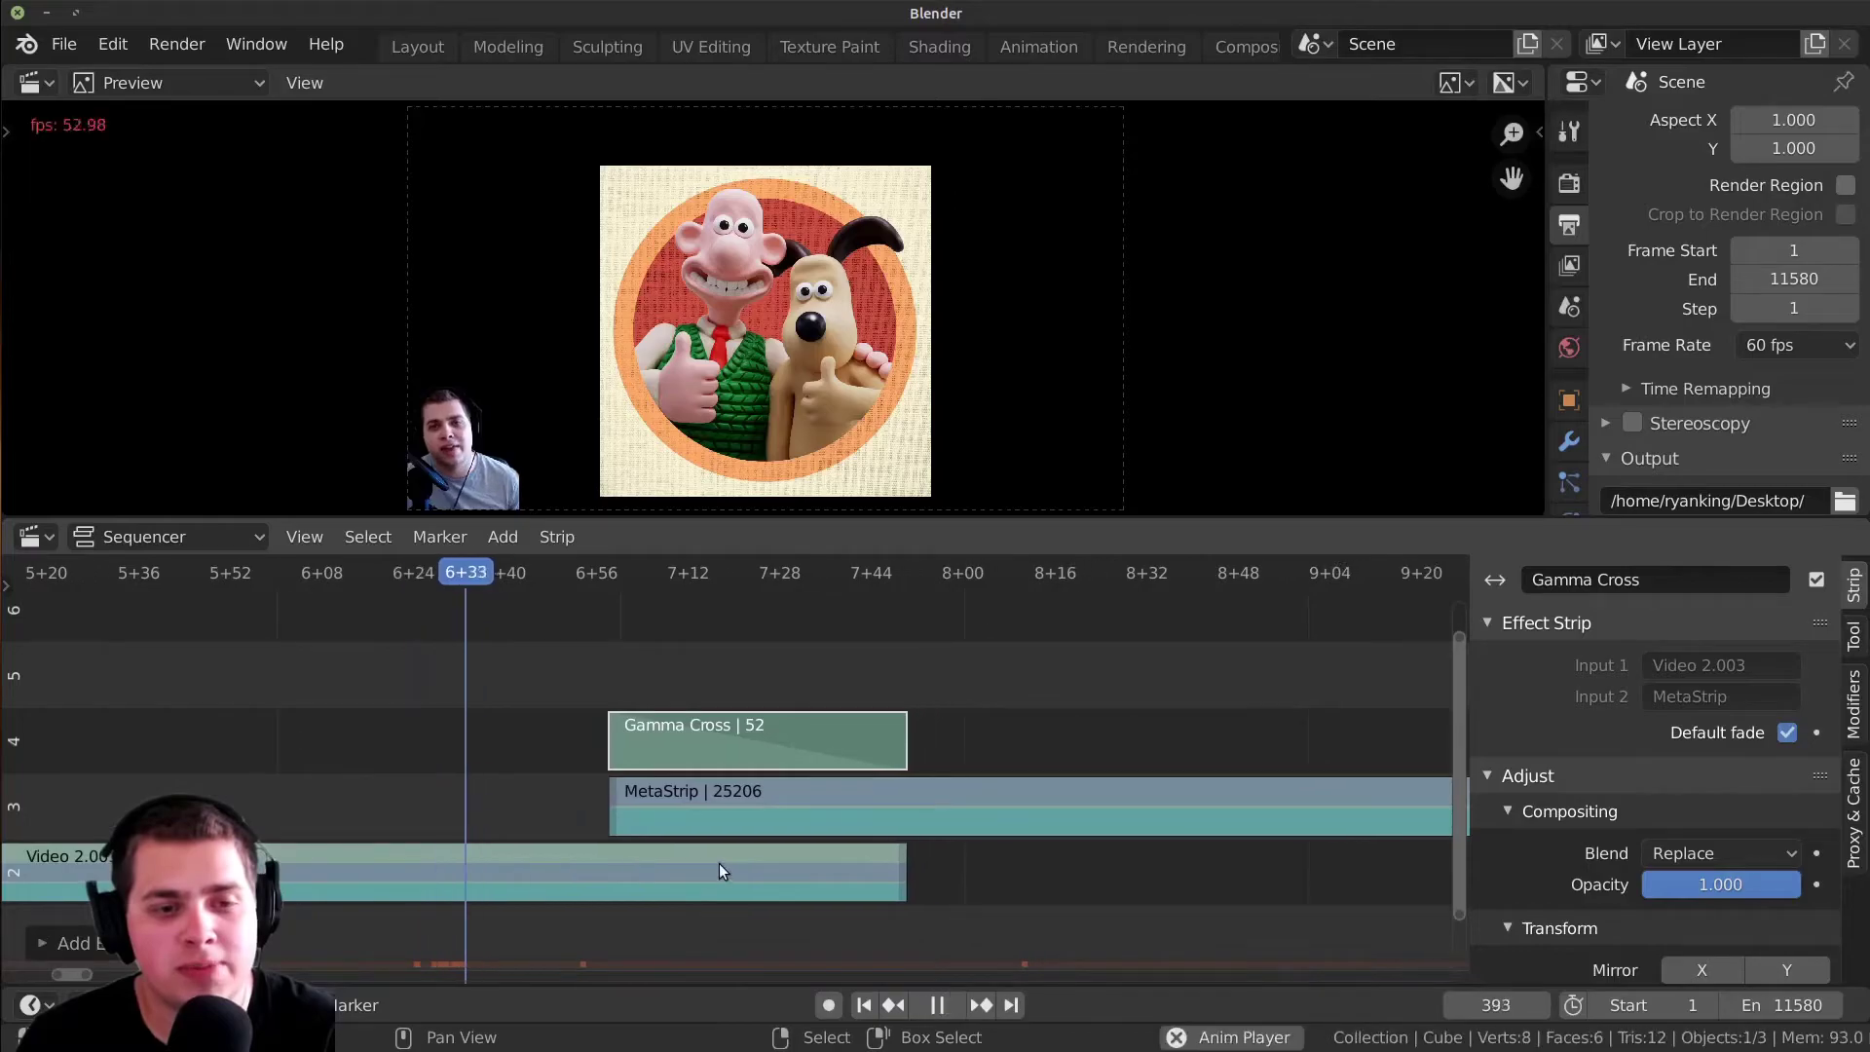
key(space)
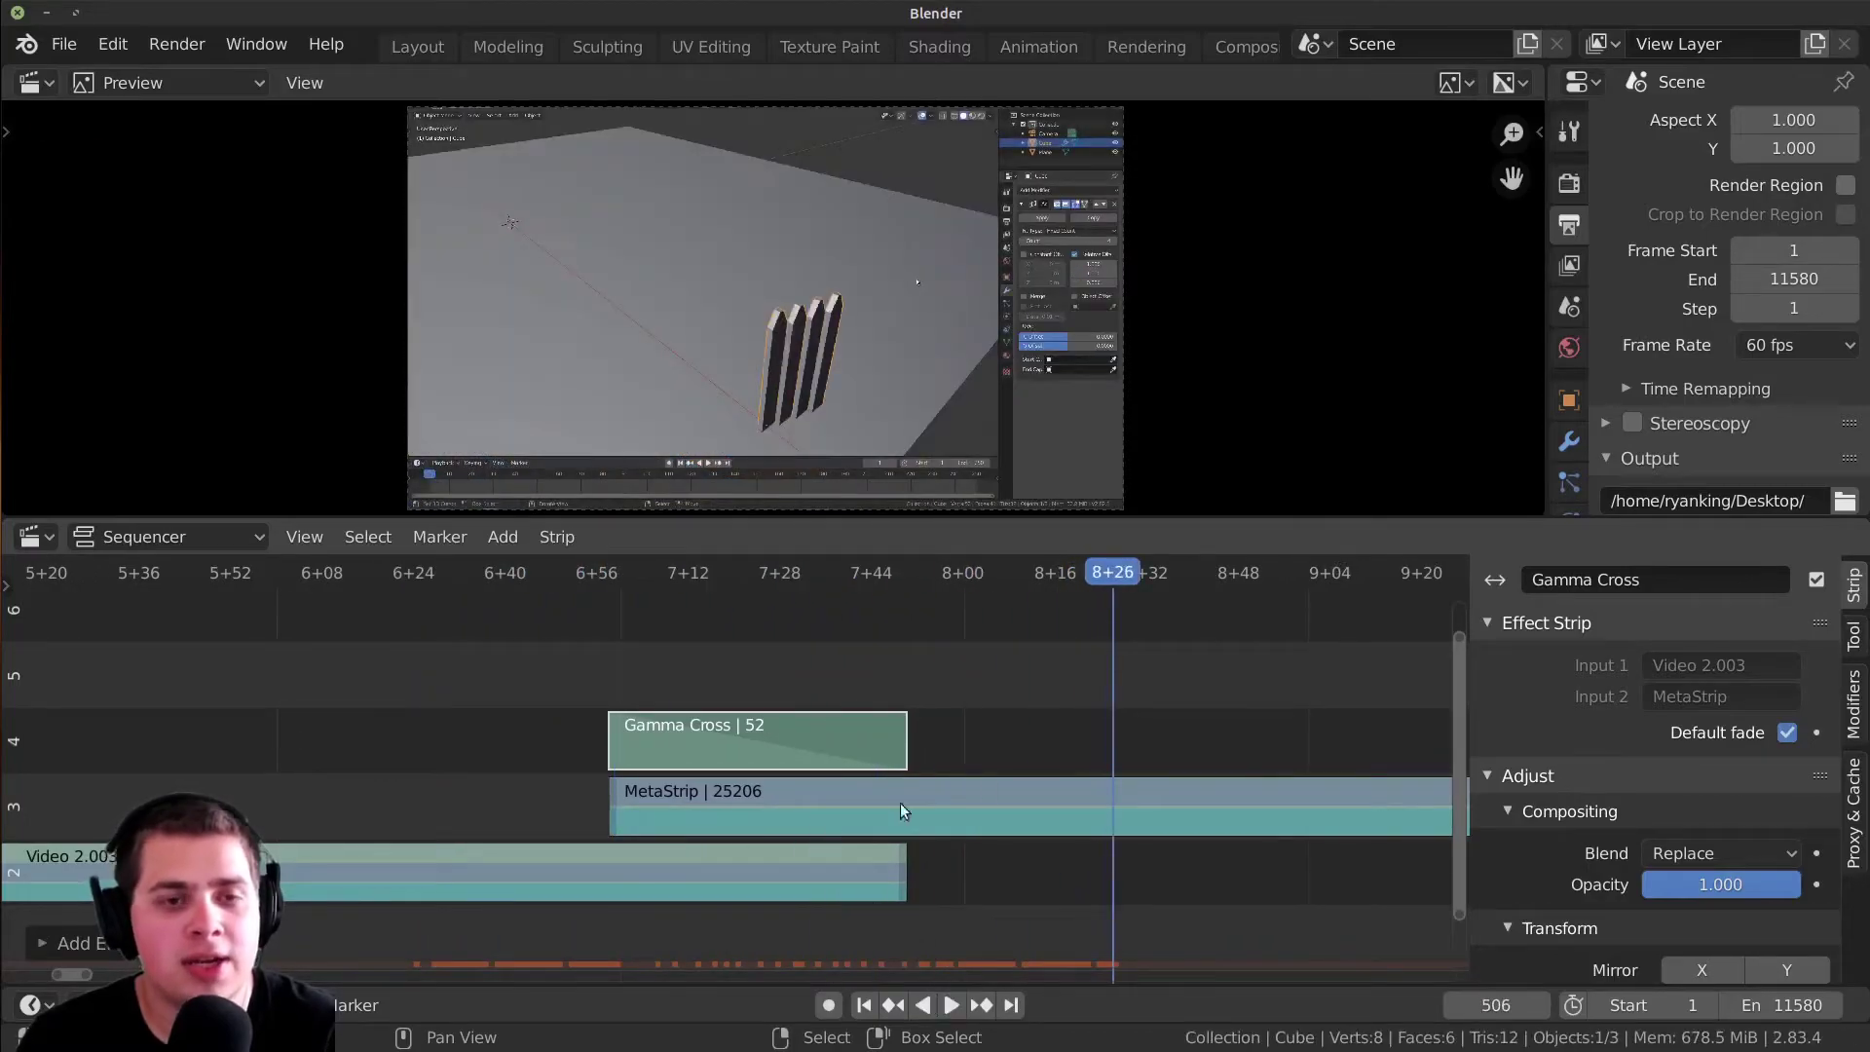
drag(905, 781, 666, 796)
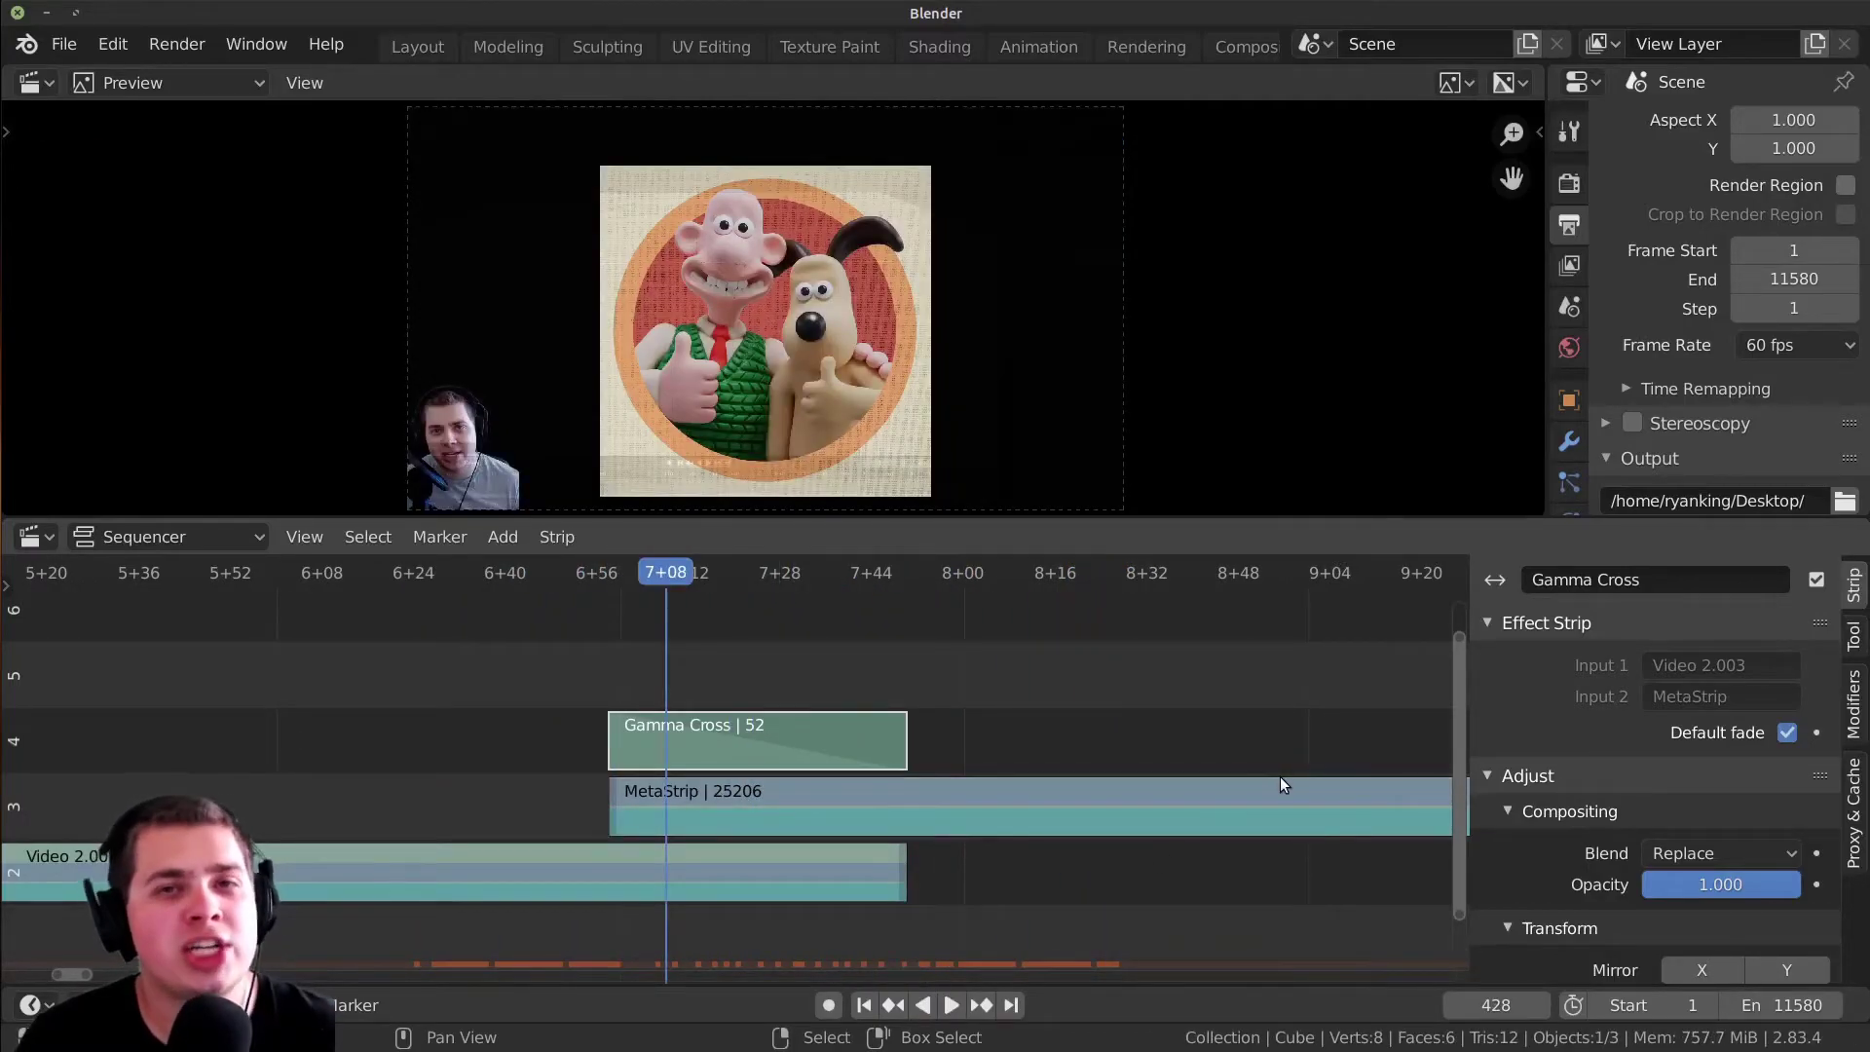
- Move the MetaStrip earlier to start at 5+55, lengthening the Gamma Cross to 115 frames
click(1086, 804)
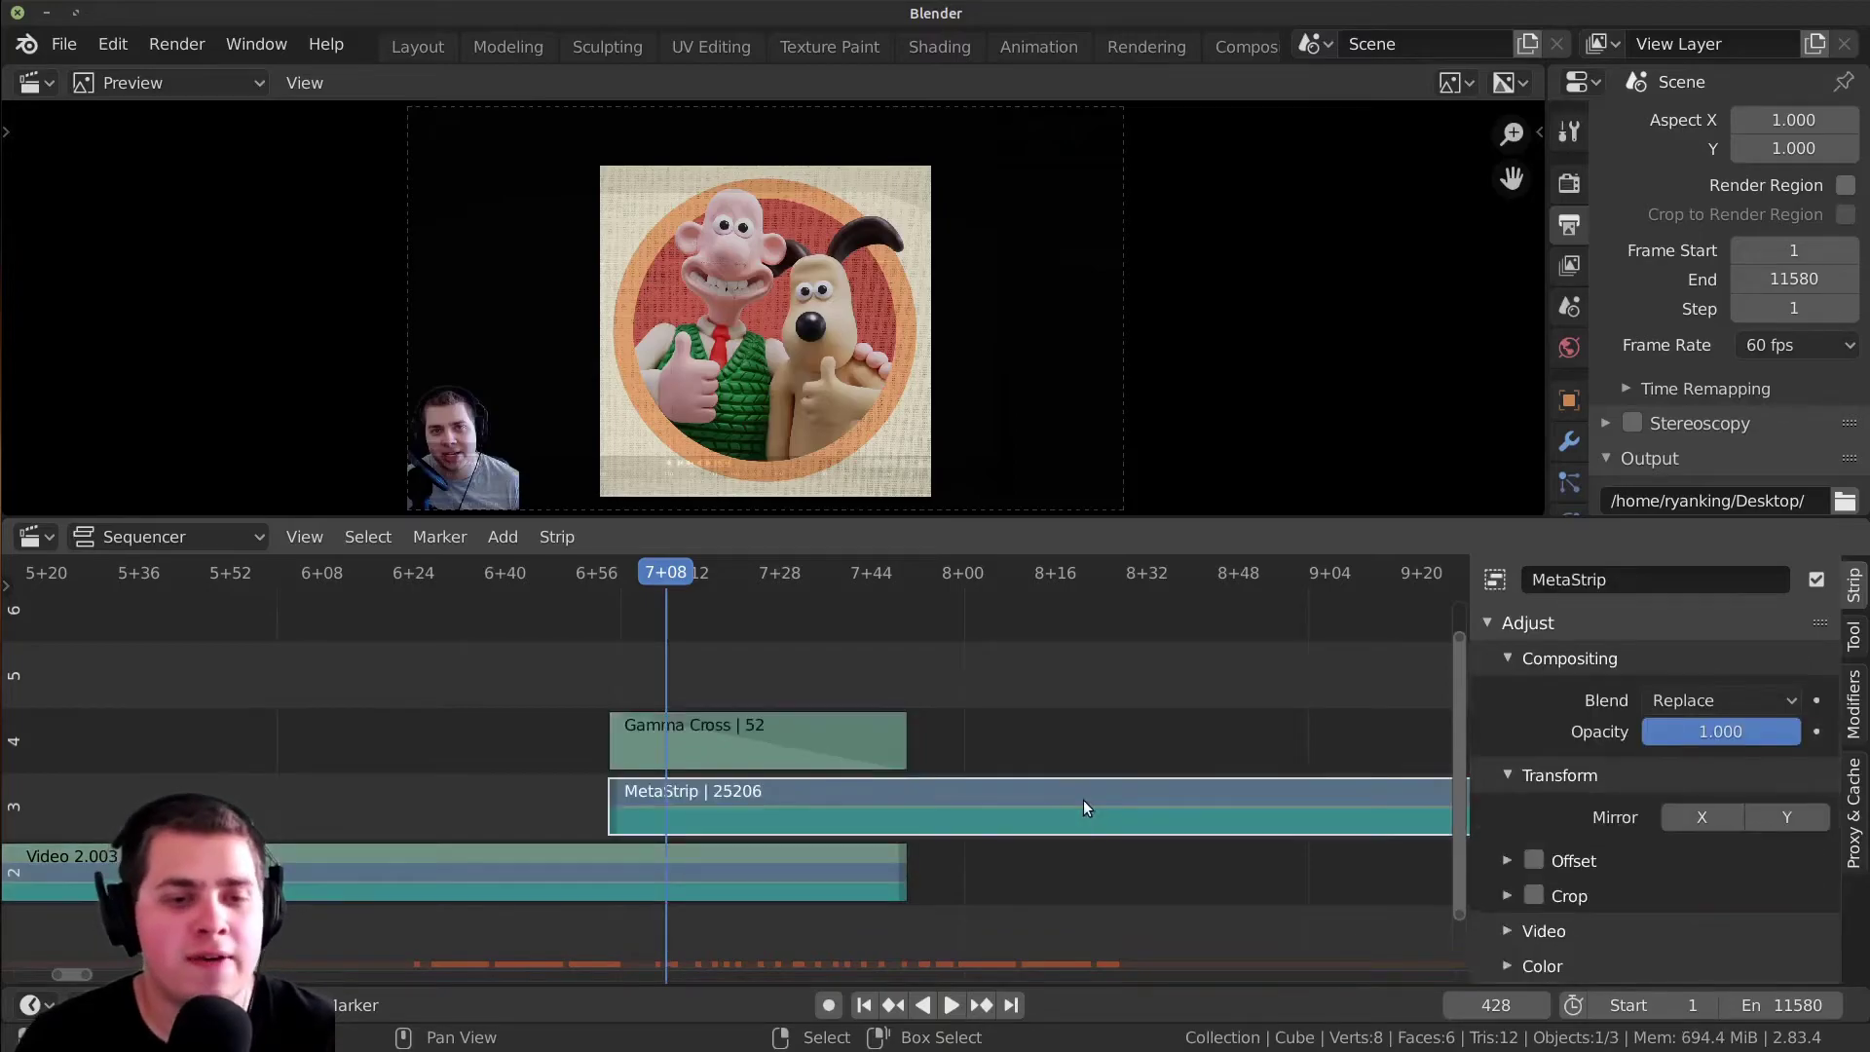
middle_drag(1079, 804, 1162, 822)
key(g)
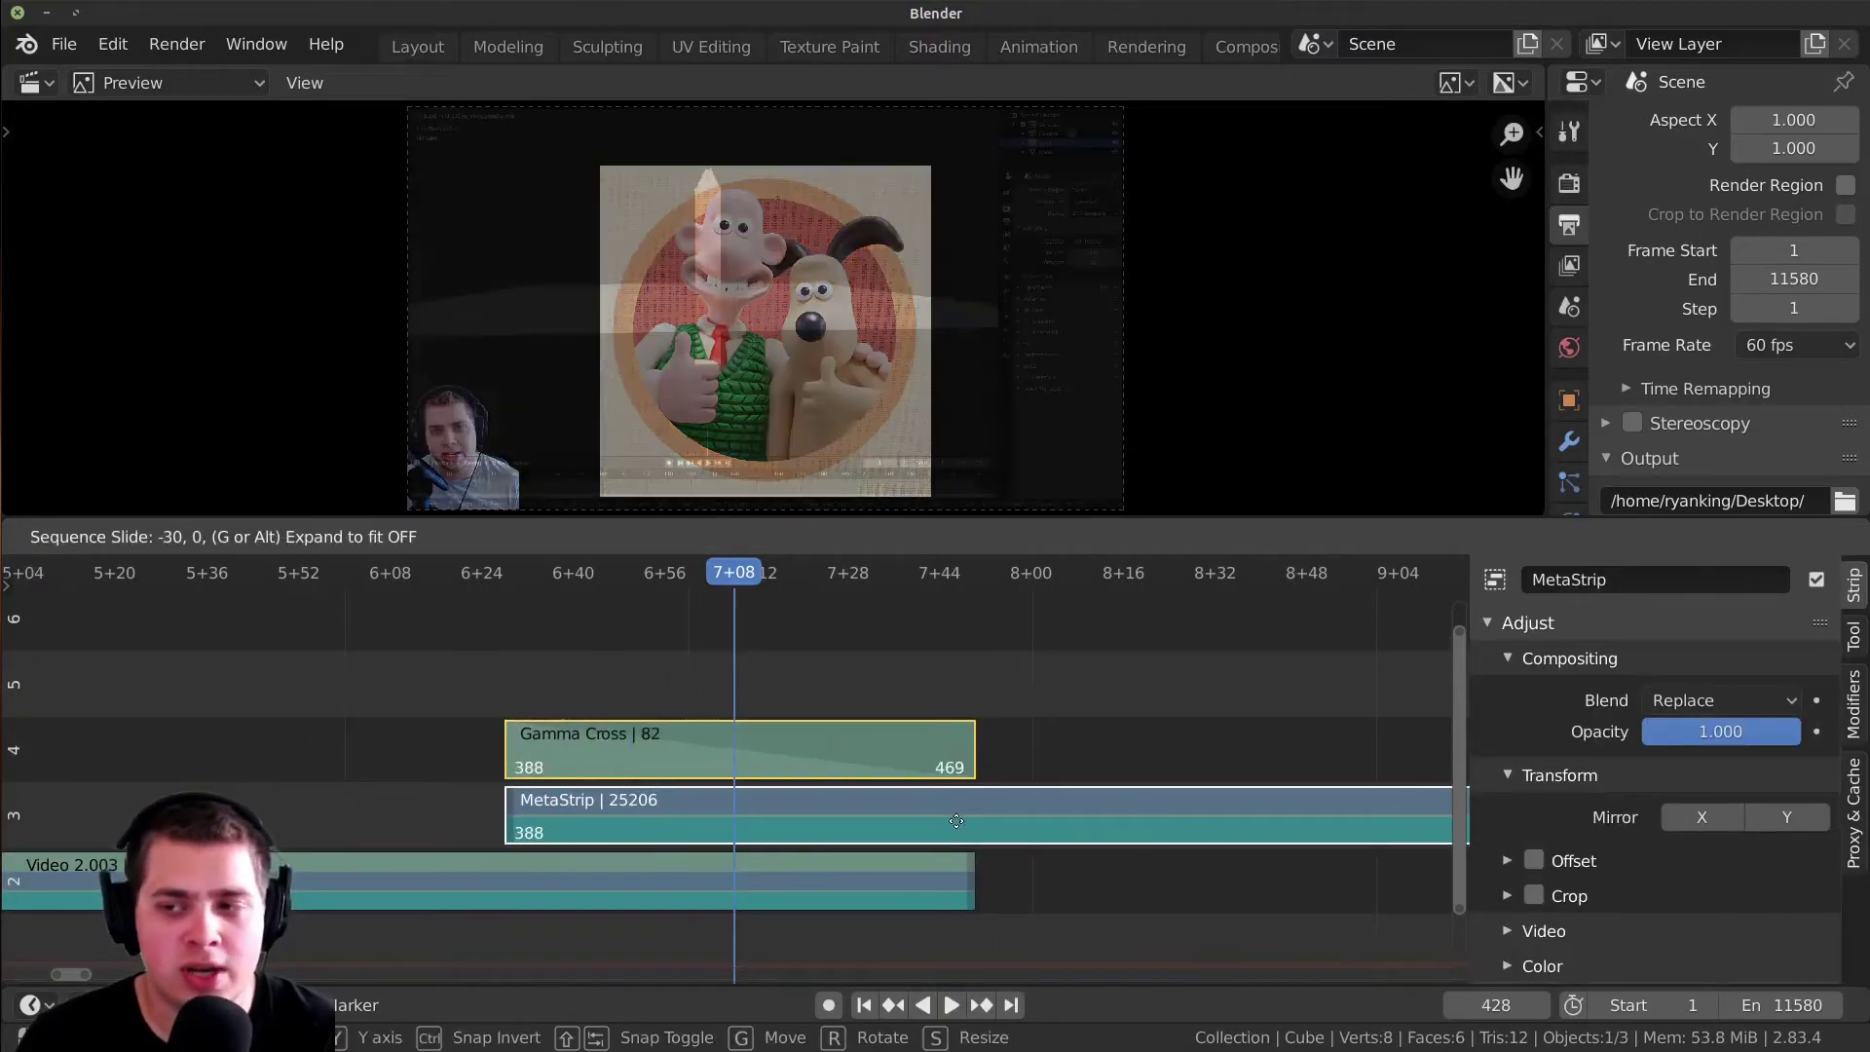
click(826, 835)
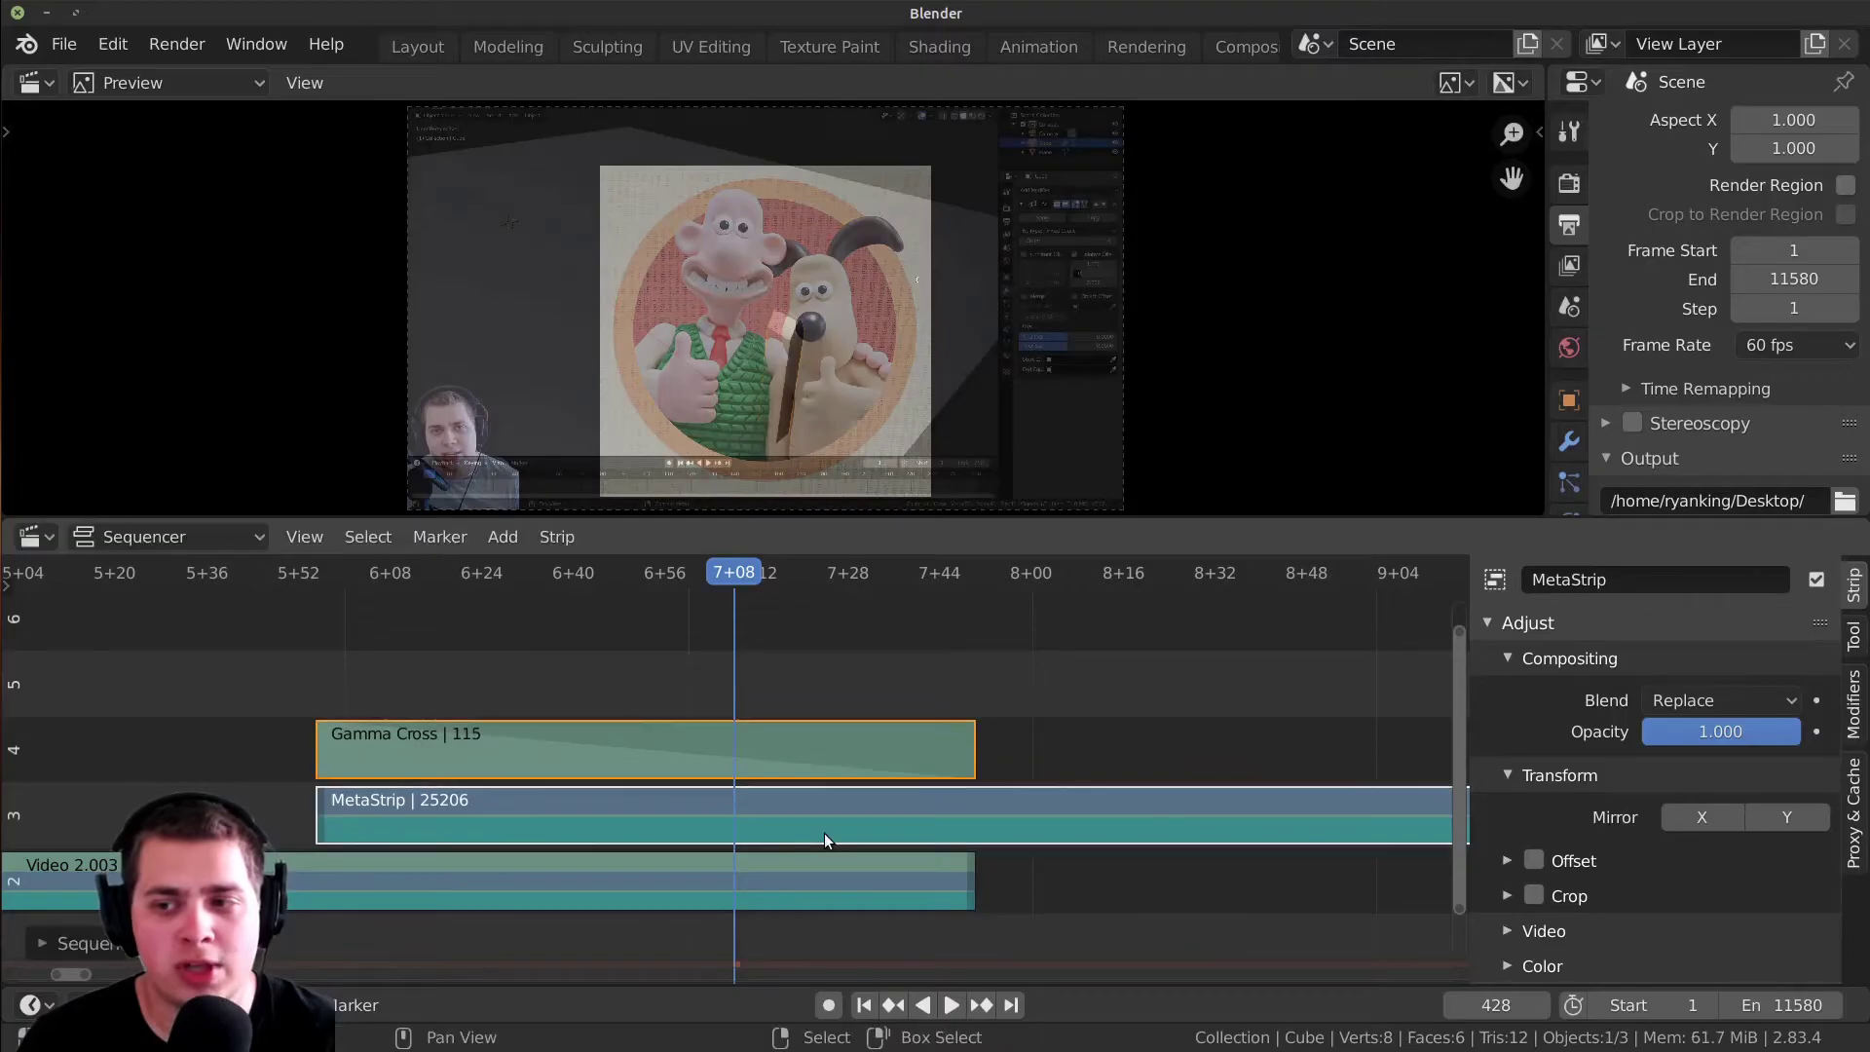
- Play the lengthened Gamma Cross from 5+50 and return the playhead to the MetaStrip's start
click(285, 779)
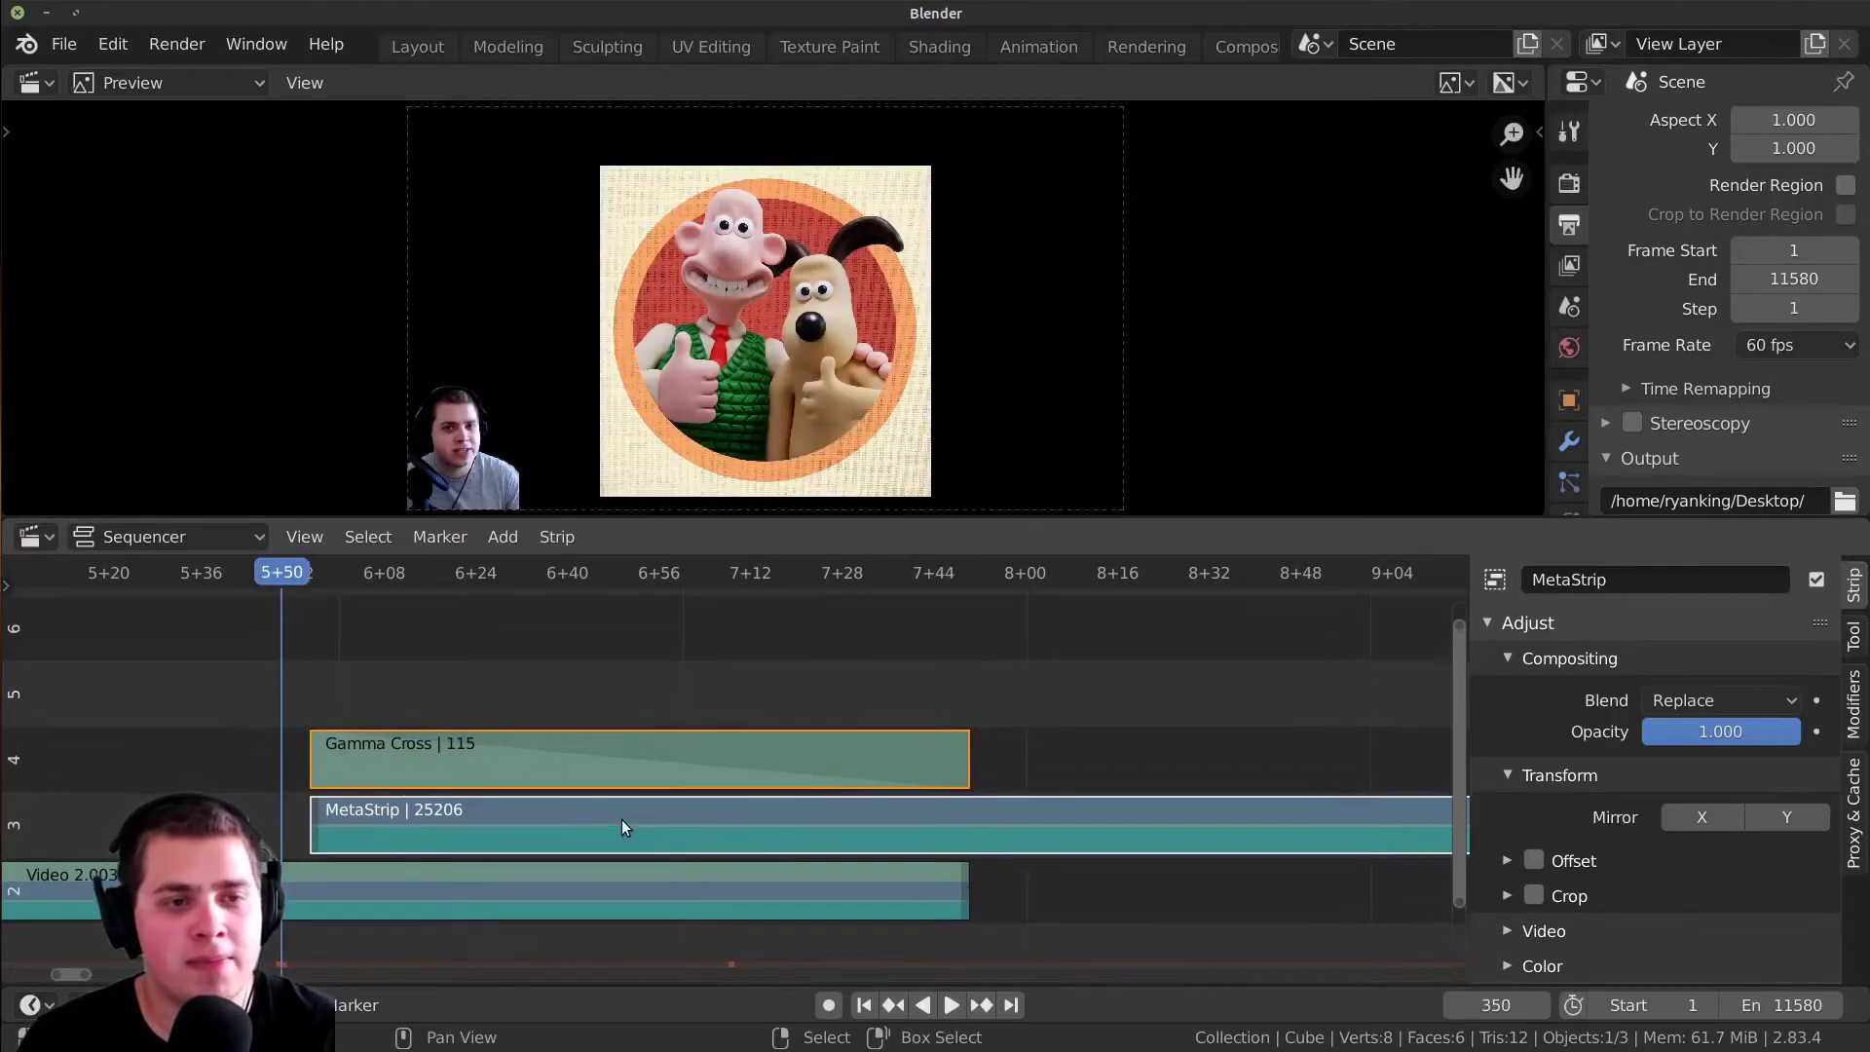
key(space)
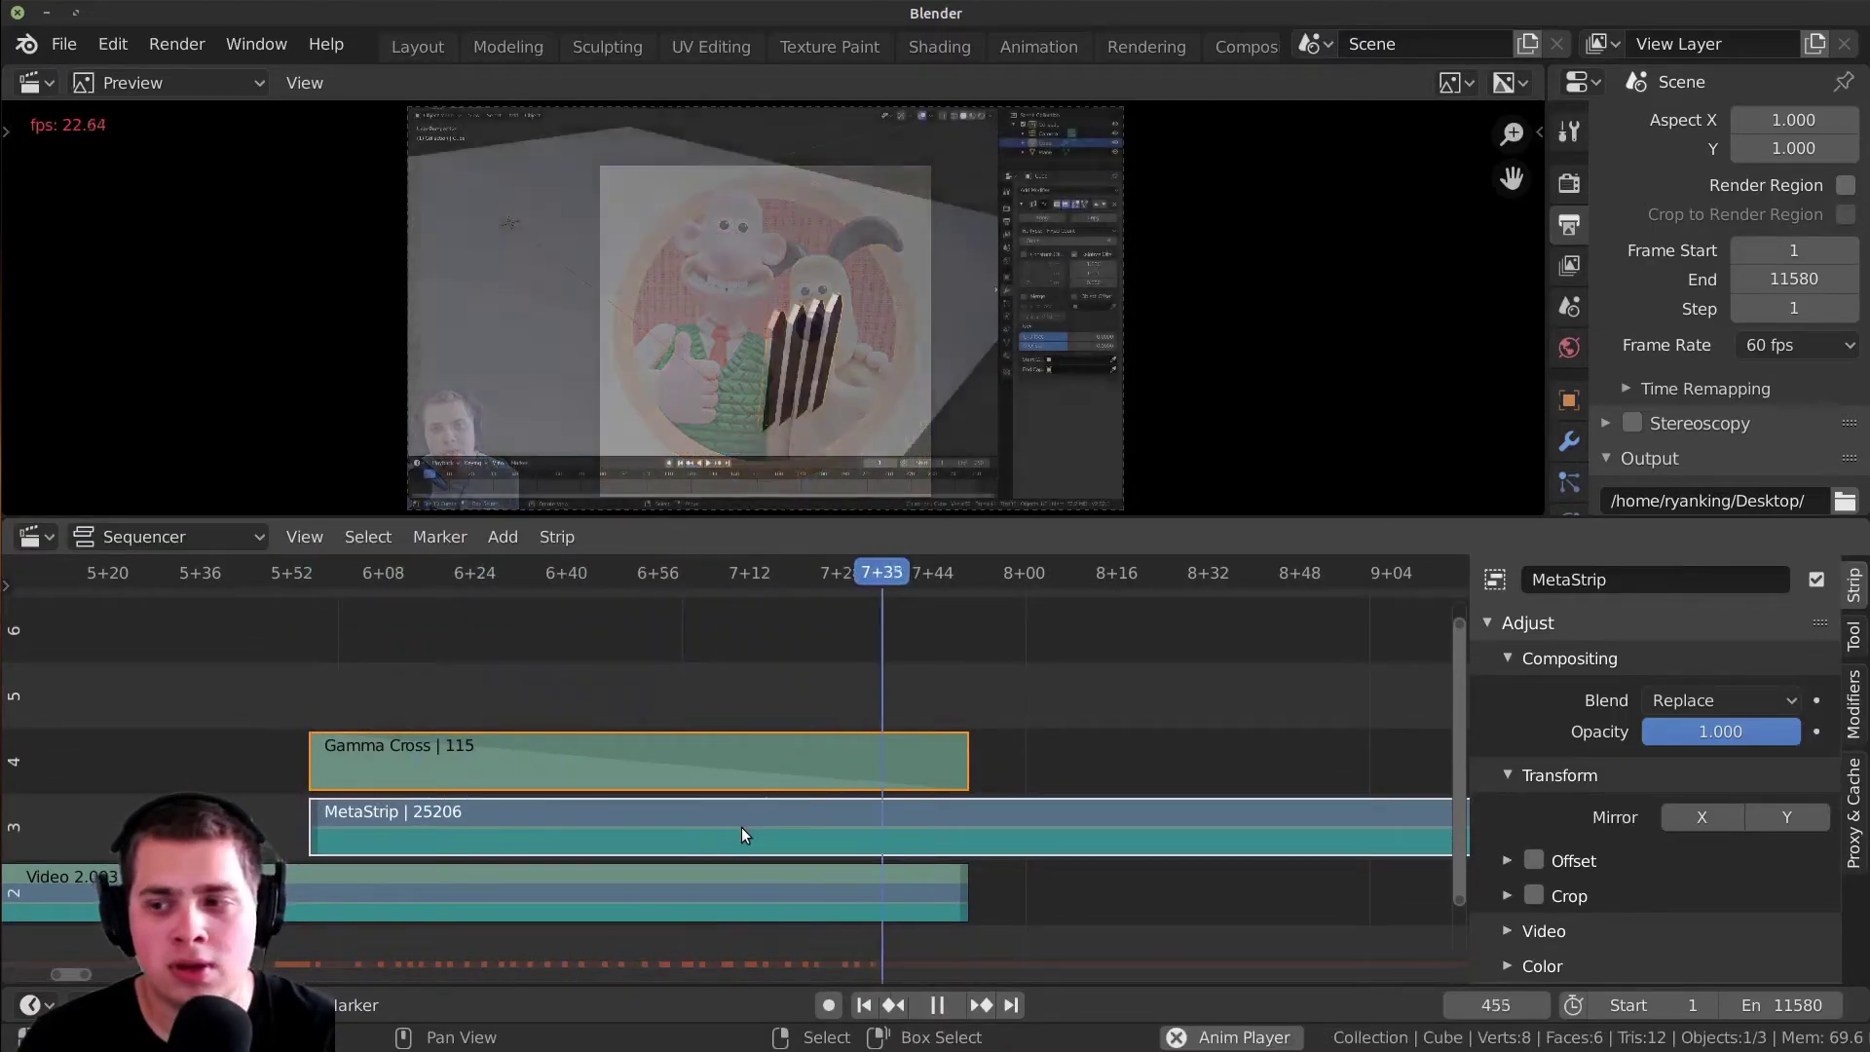
key(space)
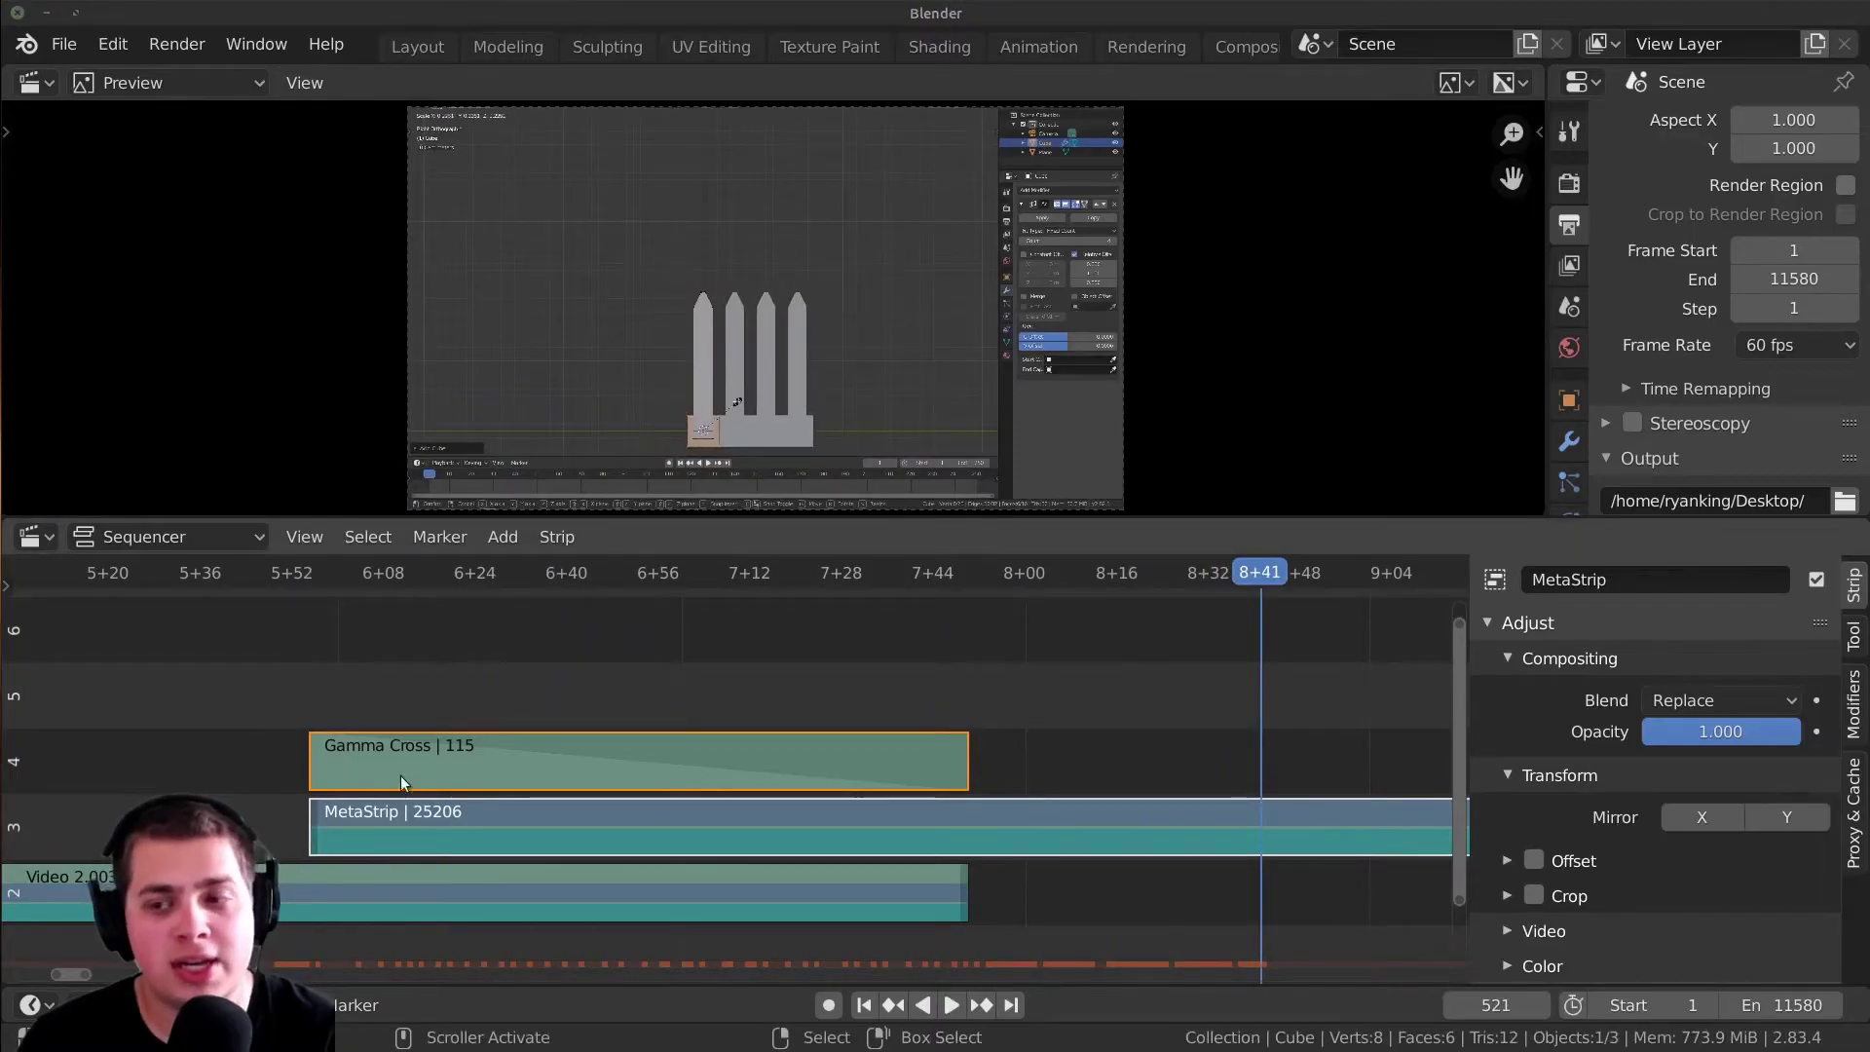
key(Page_Down)
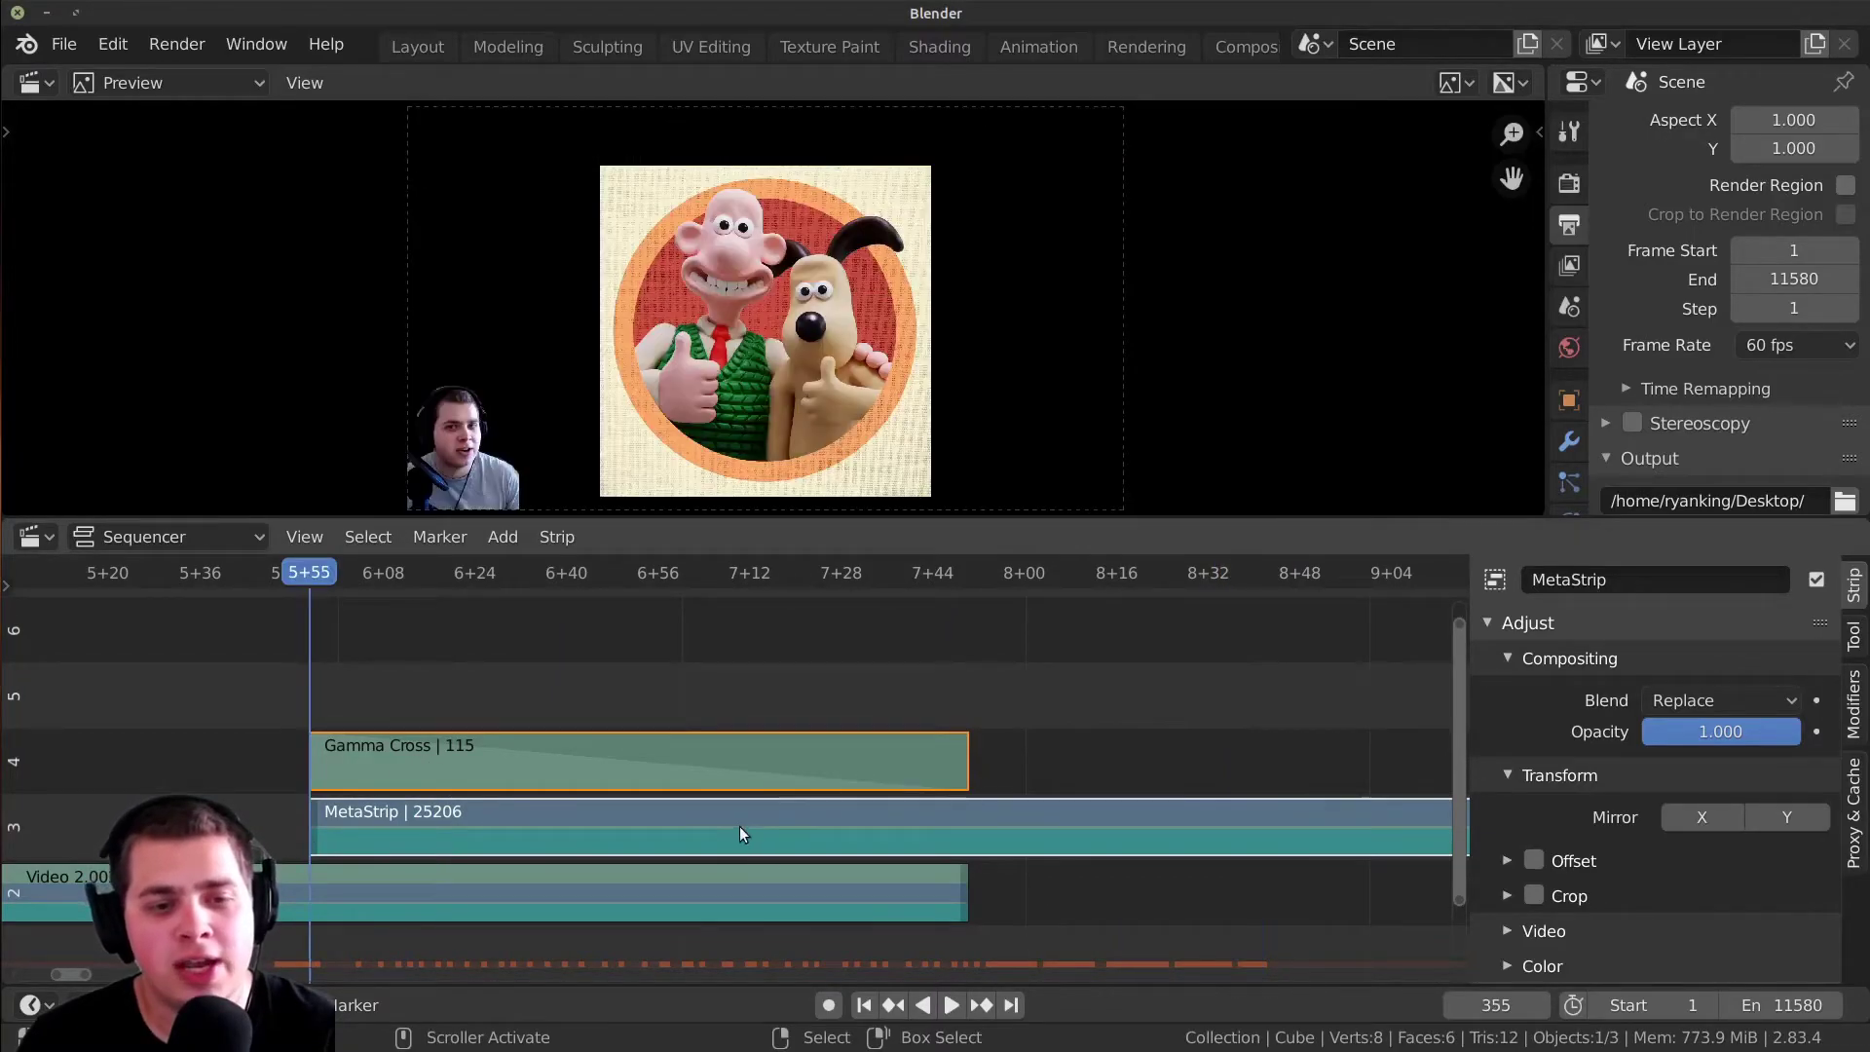
- Move the MetaStrip later to start at about 7+39, shortening the Gamma Cross, and play the quicker transition
key(g)
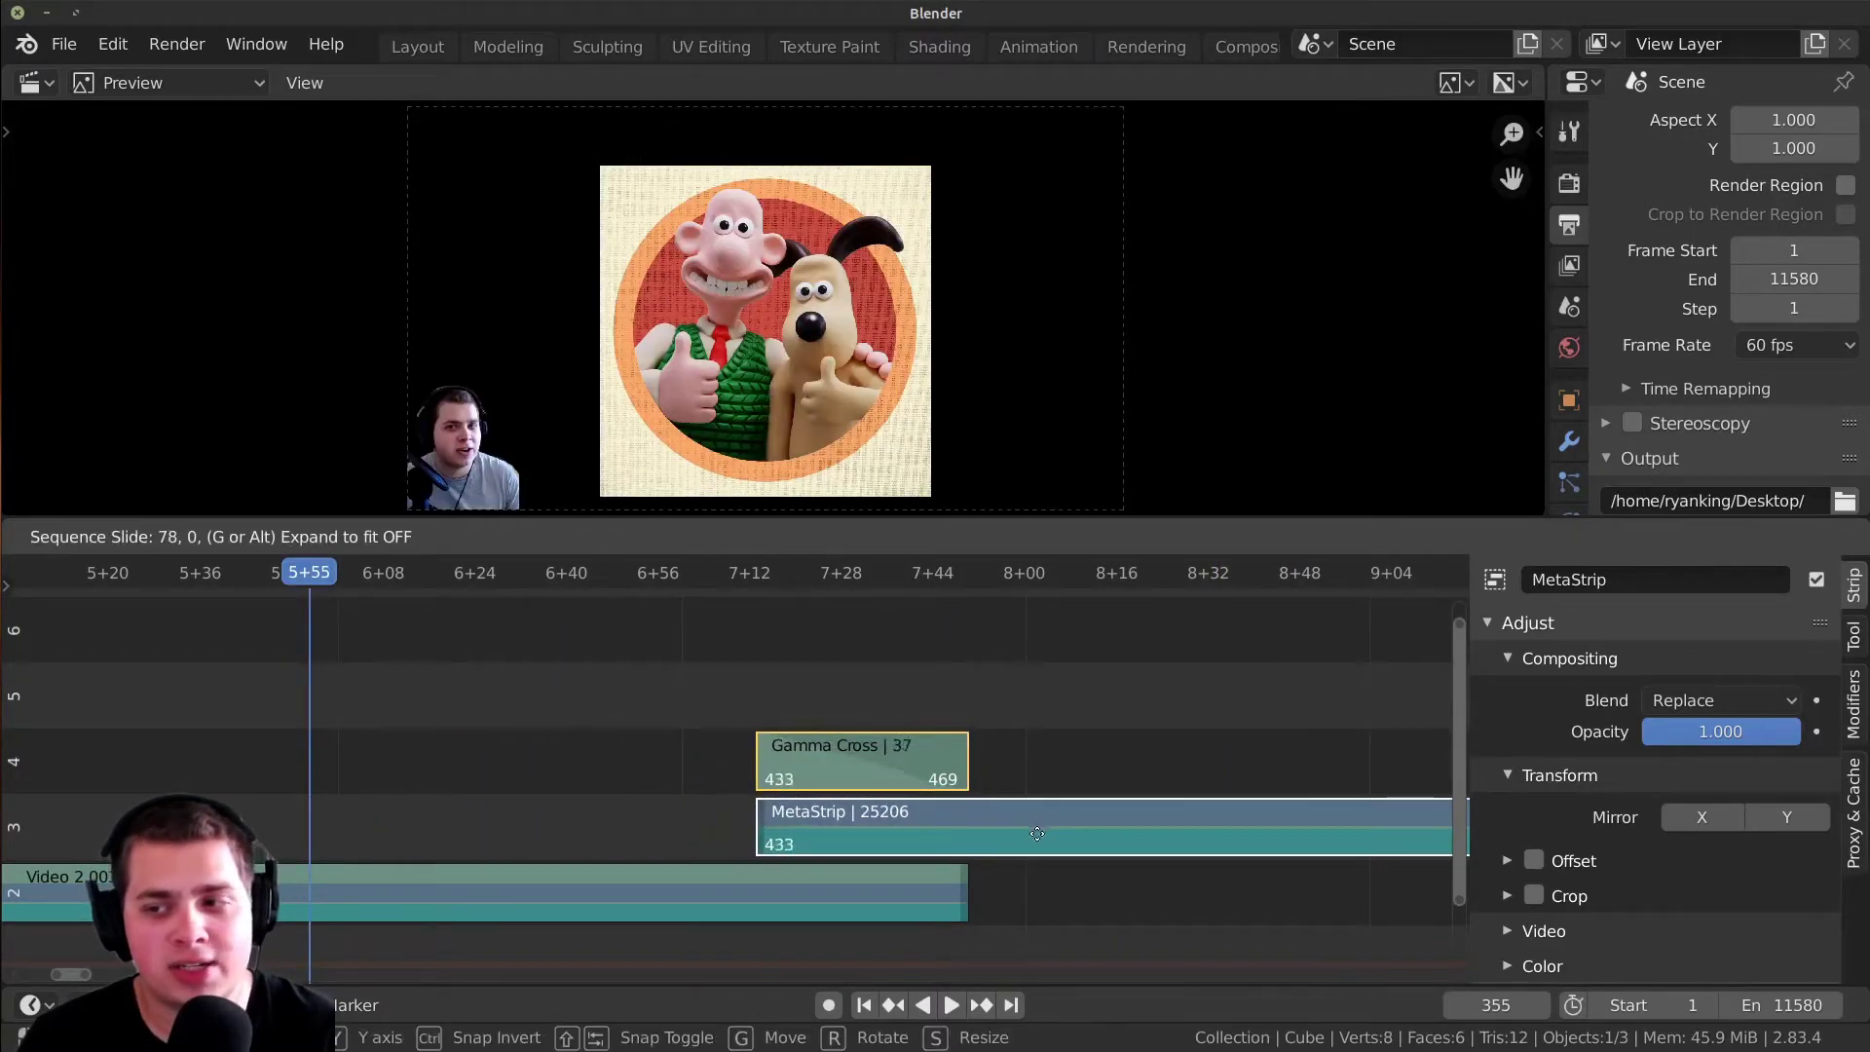
click(1183, 818)
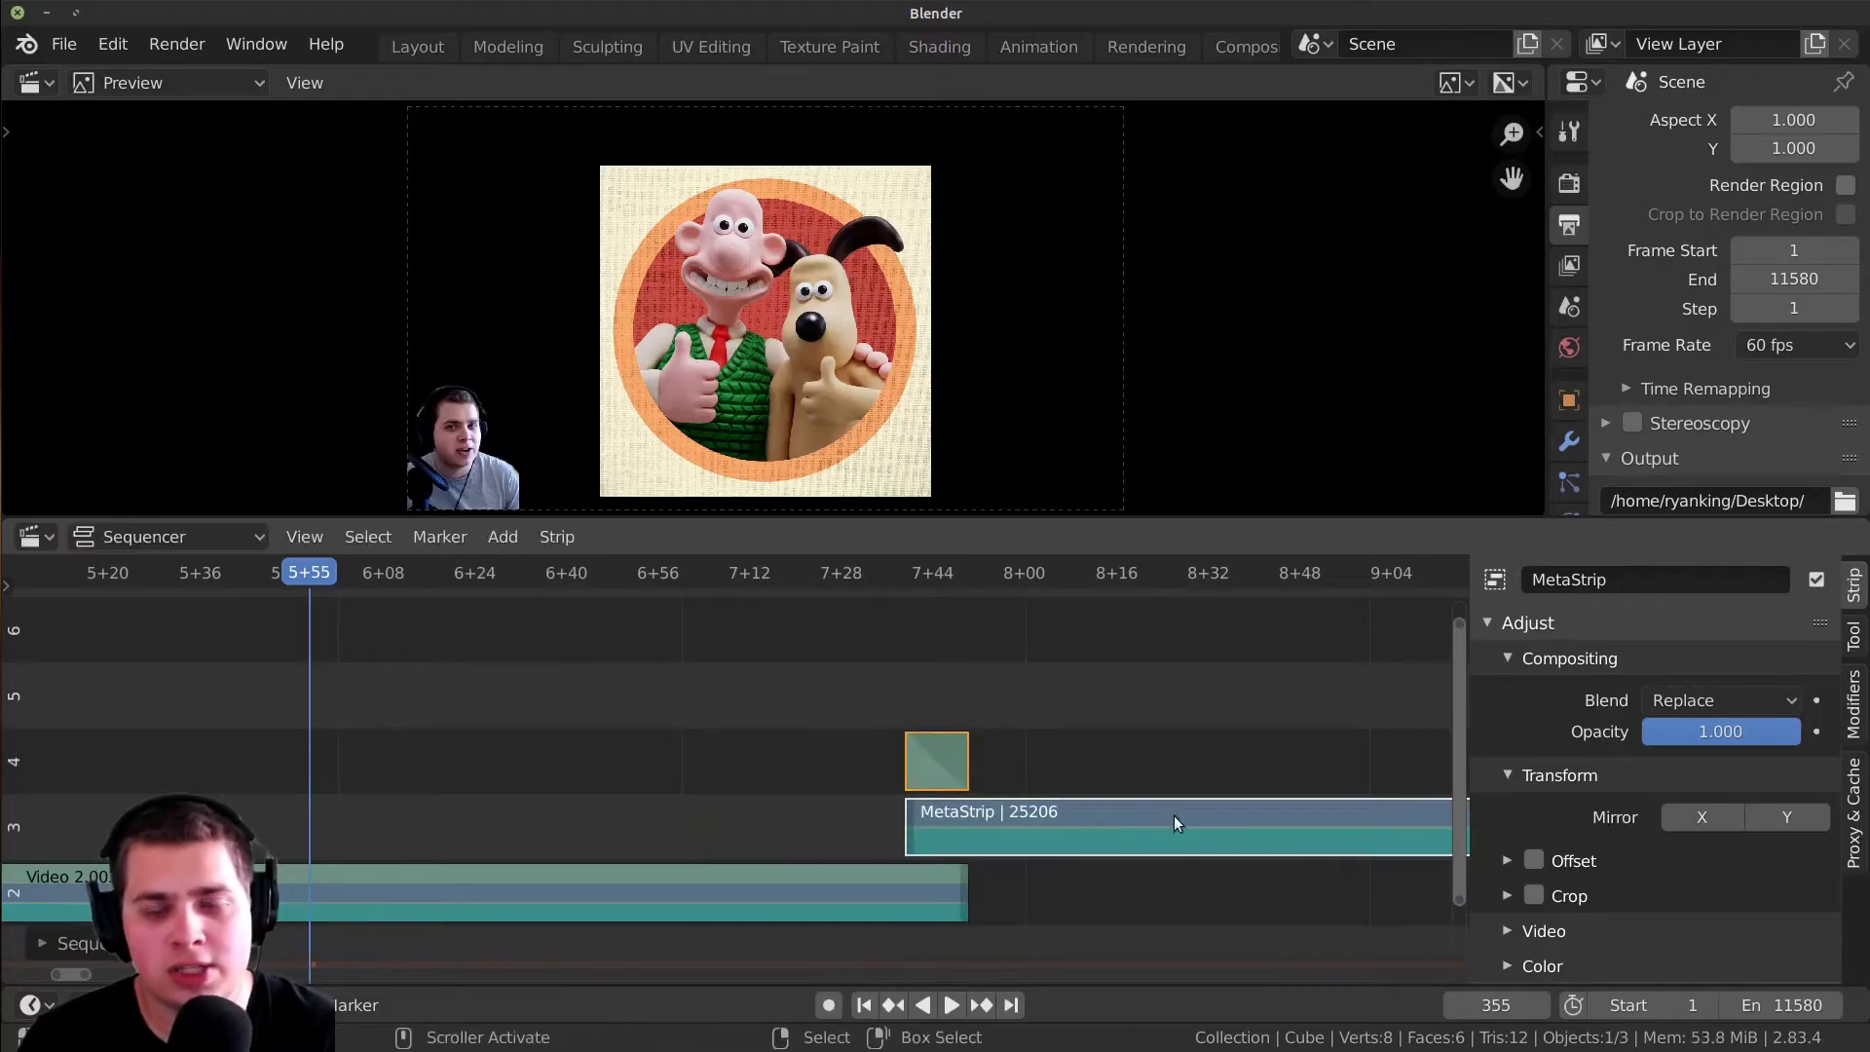
key(Page_Up)
key(space)
- Move the MetaStrip earlier to start at frame 433, making the Gamma Cross 37 frames long, and play the transition
key(space)
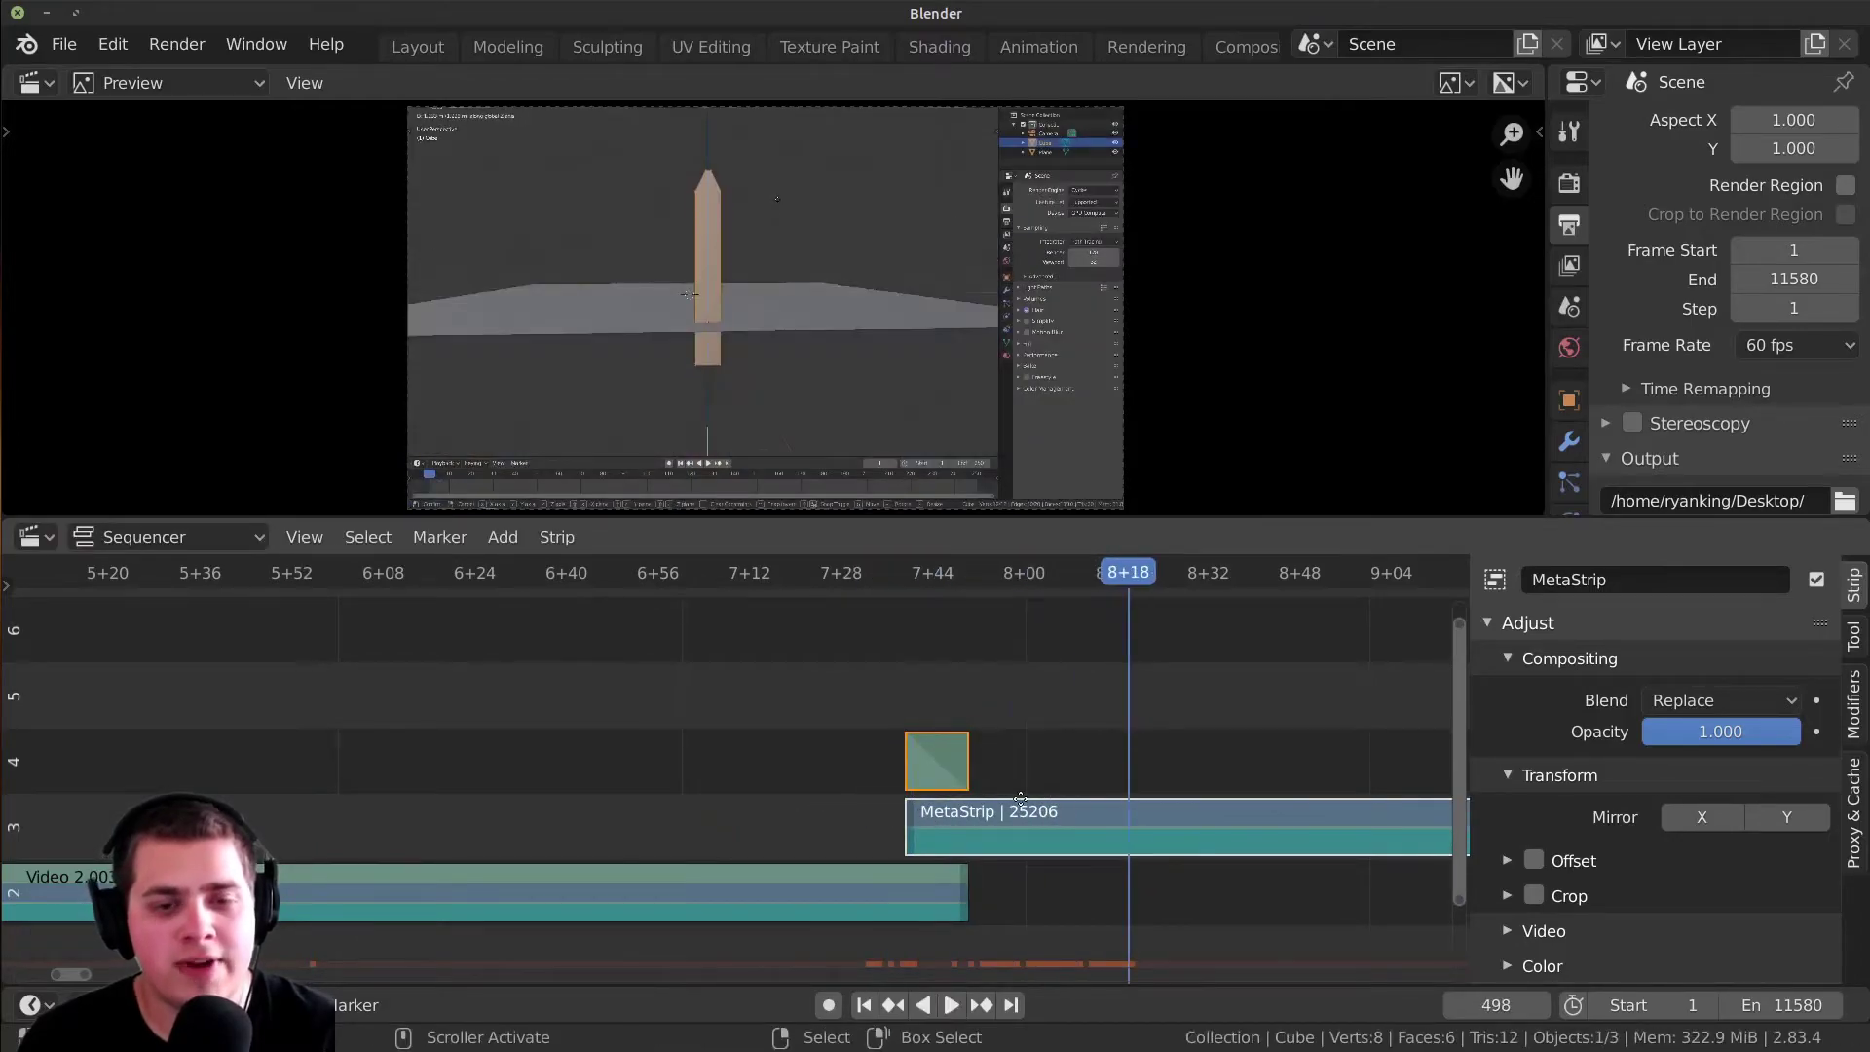
key(g)
click(893, 808)
click(739, 797)
key(space)
key(space)
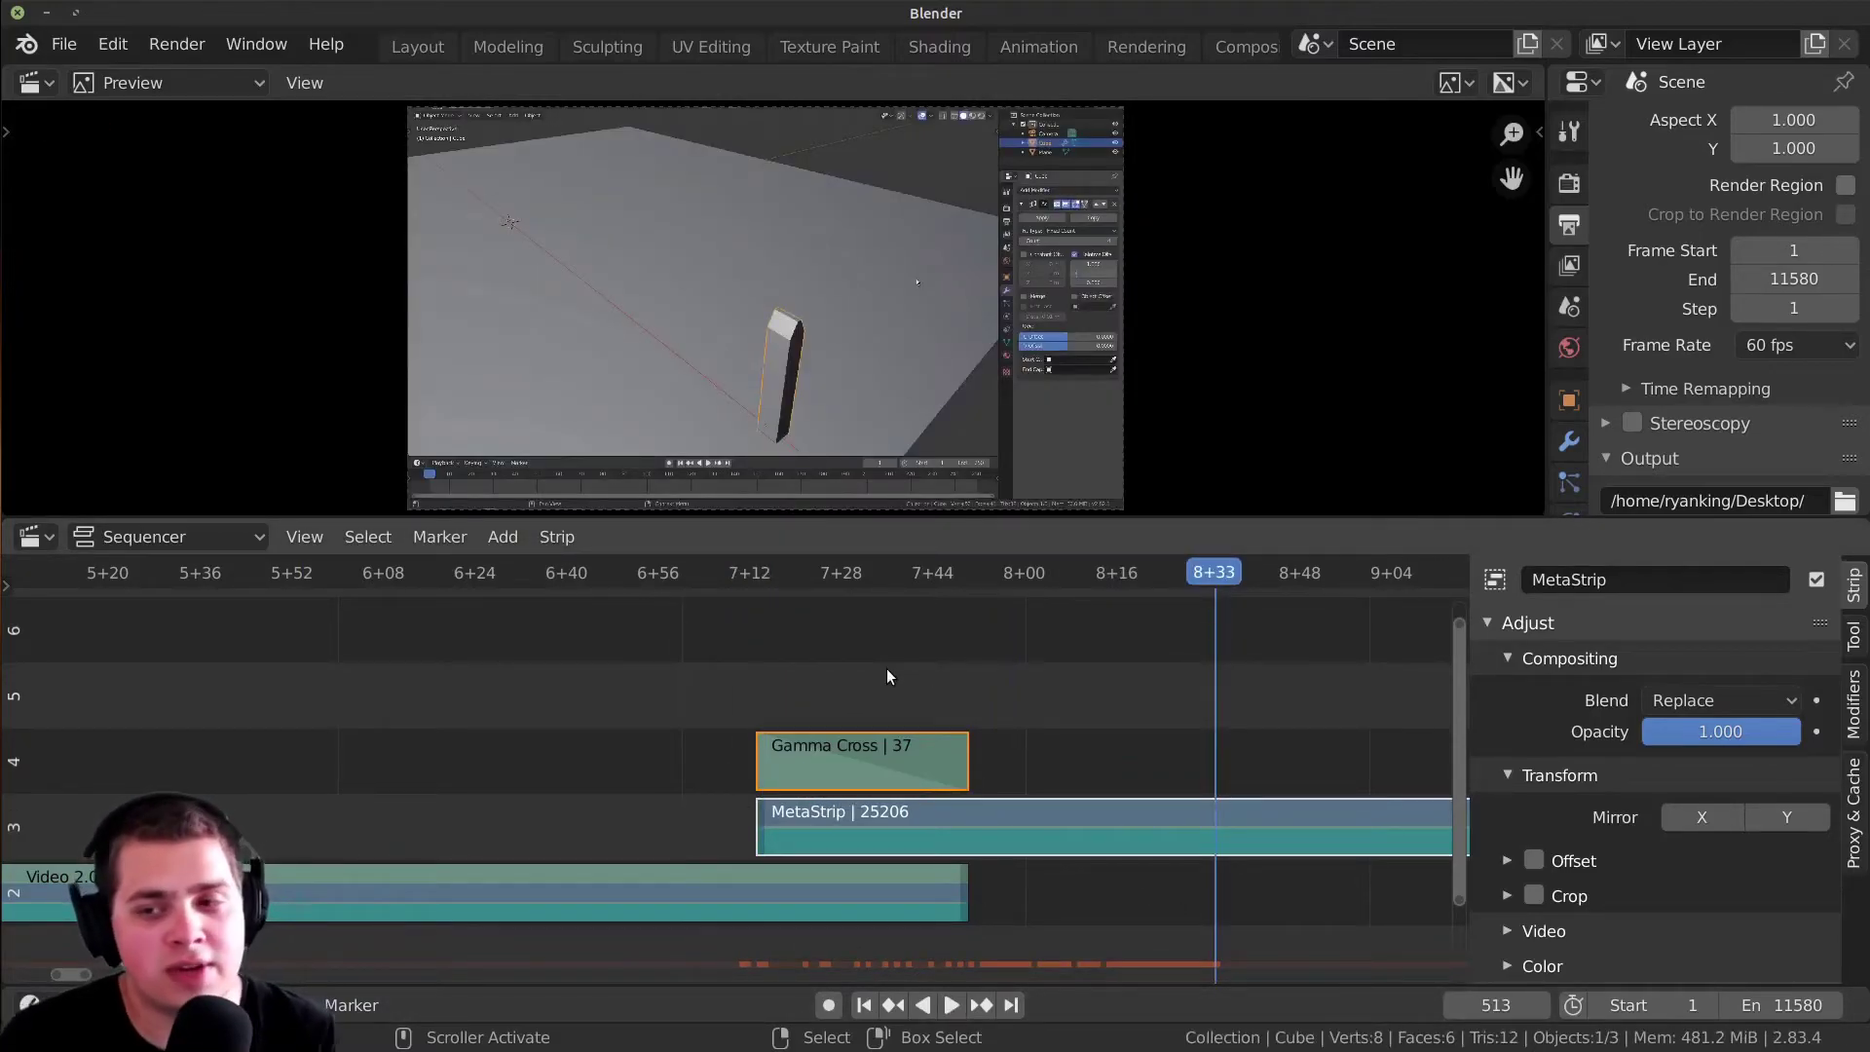
- Delete the Gamma Cross strip from channel 4
click(863, 753)
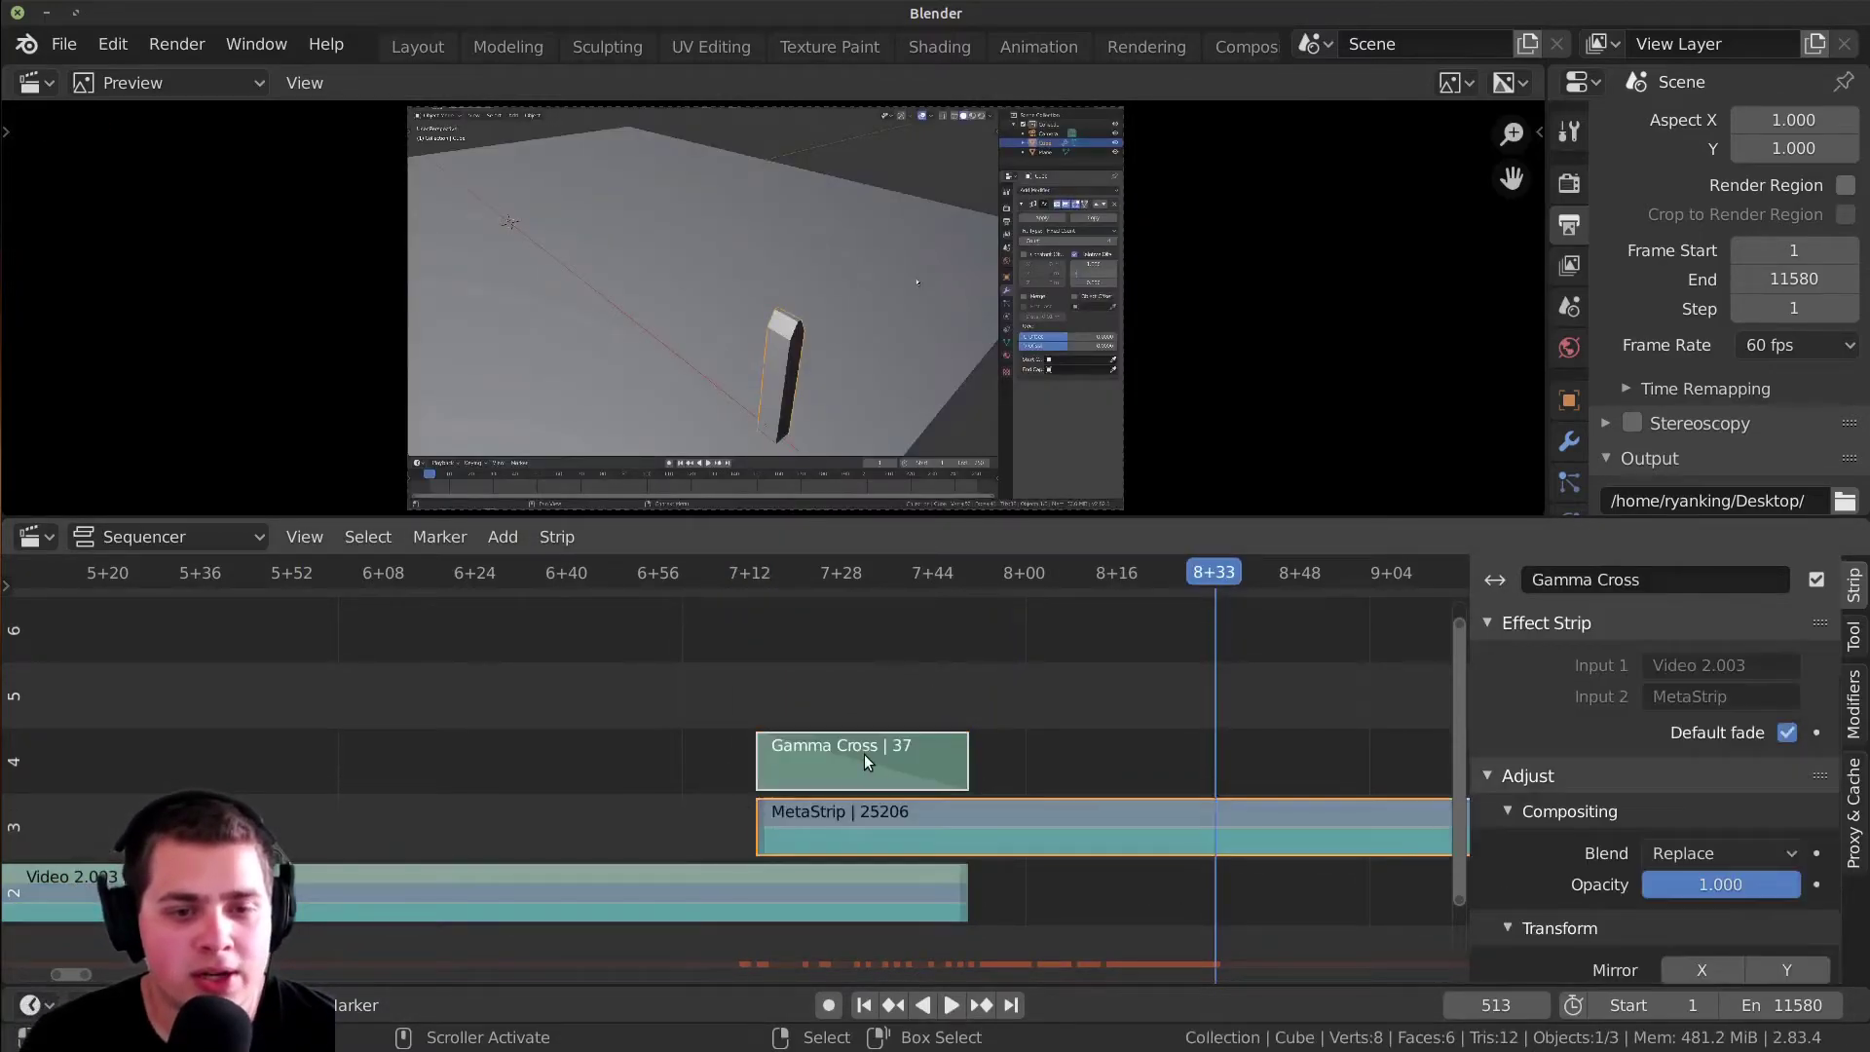
key(x)
click(793, 742)
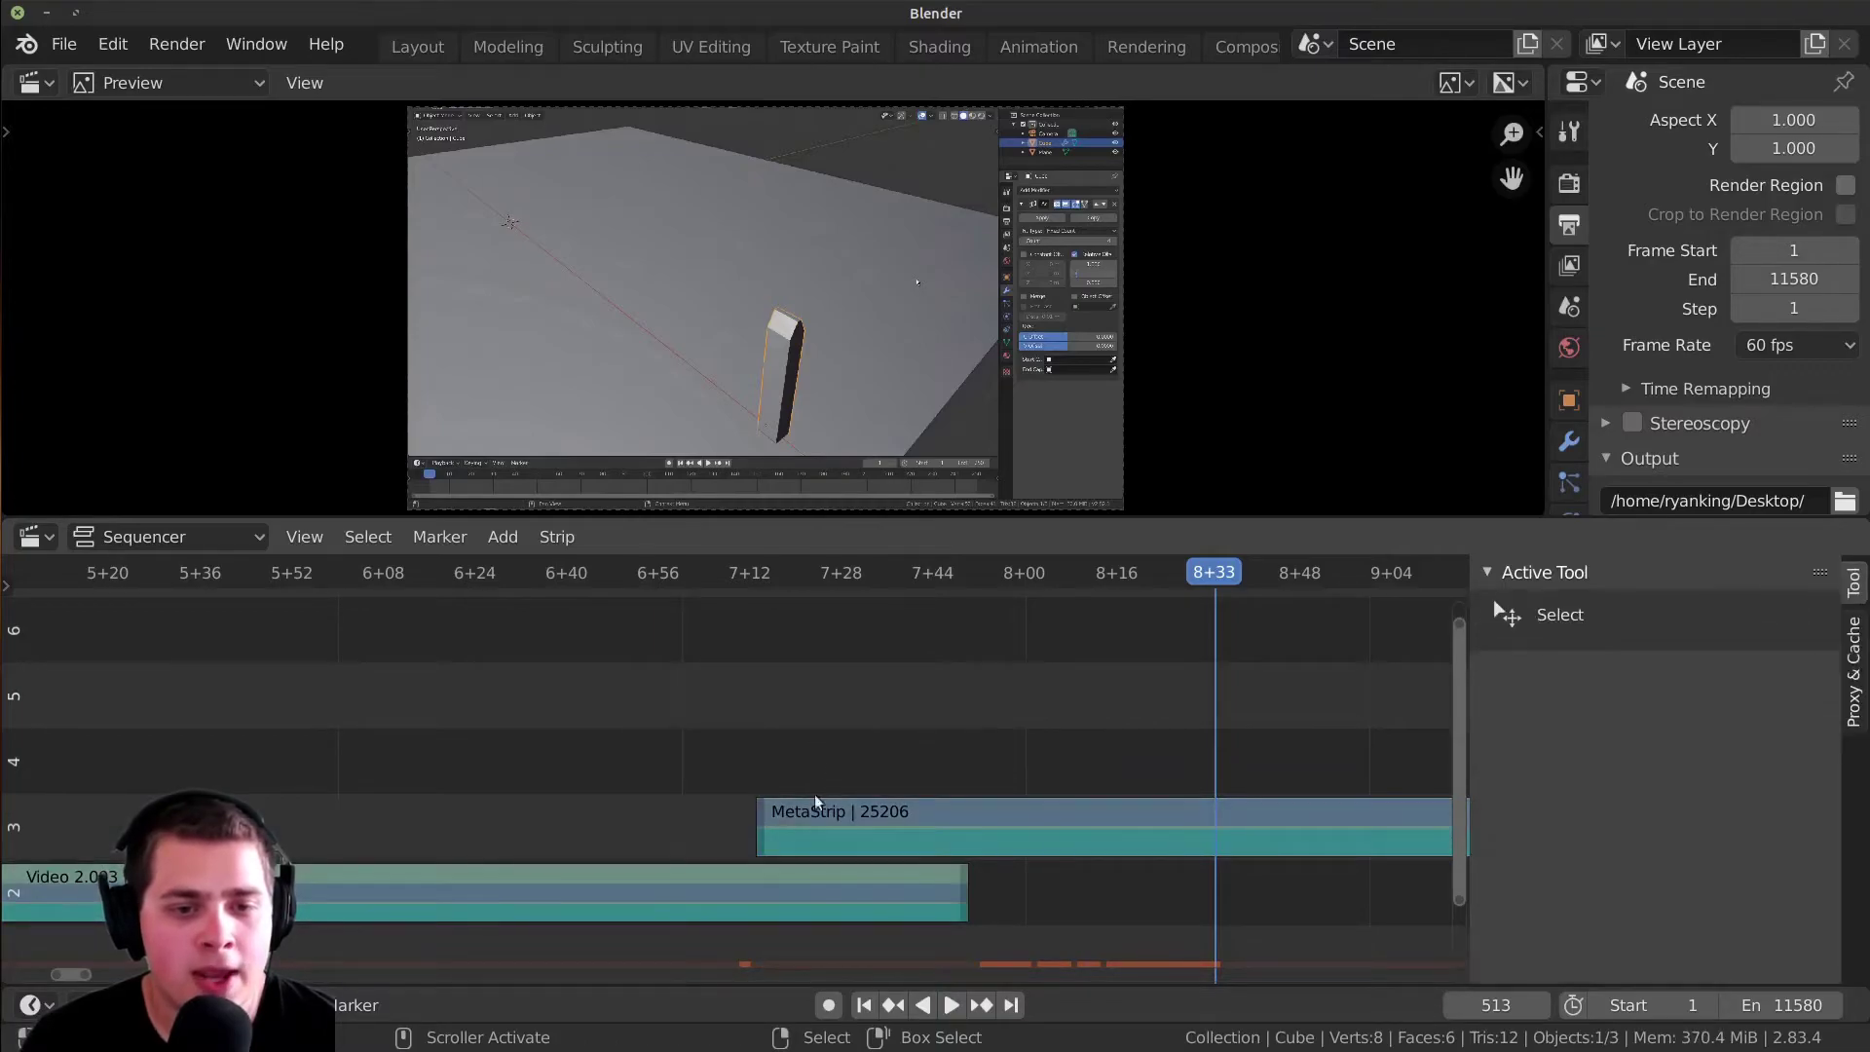
- Add a Wipe transition between Video 2.003 and the overlapping MetaStrip
click(664, 894)
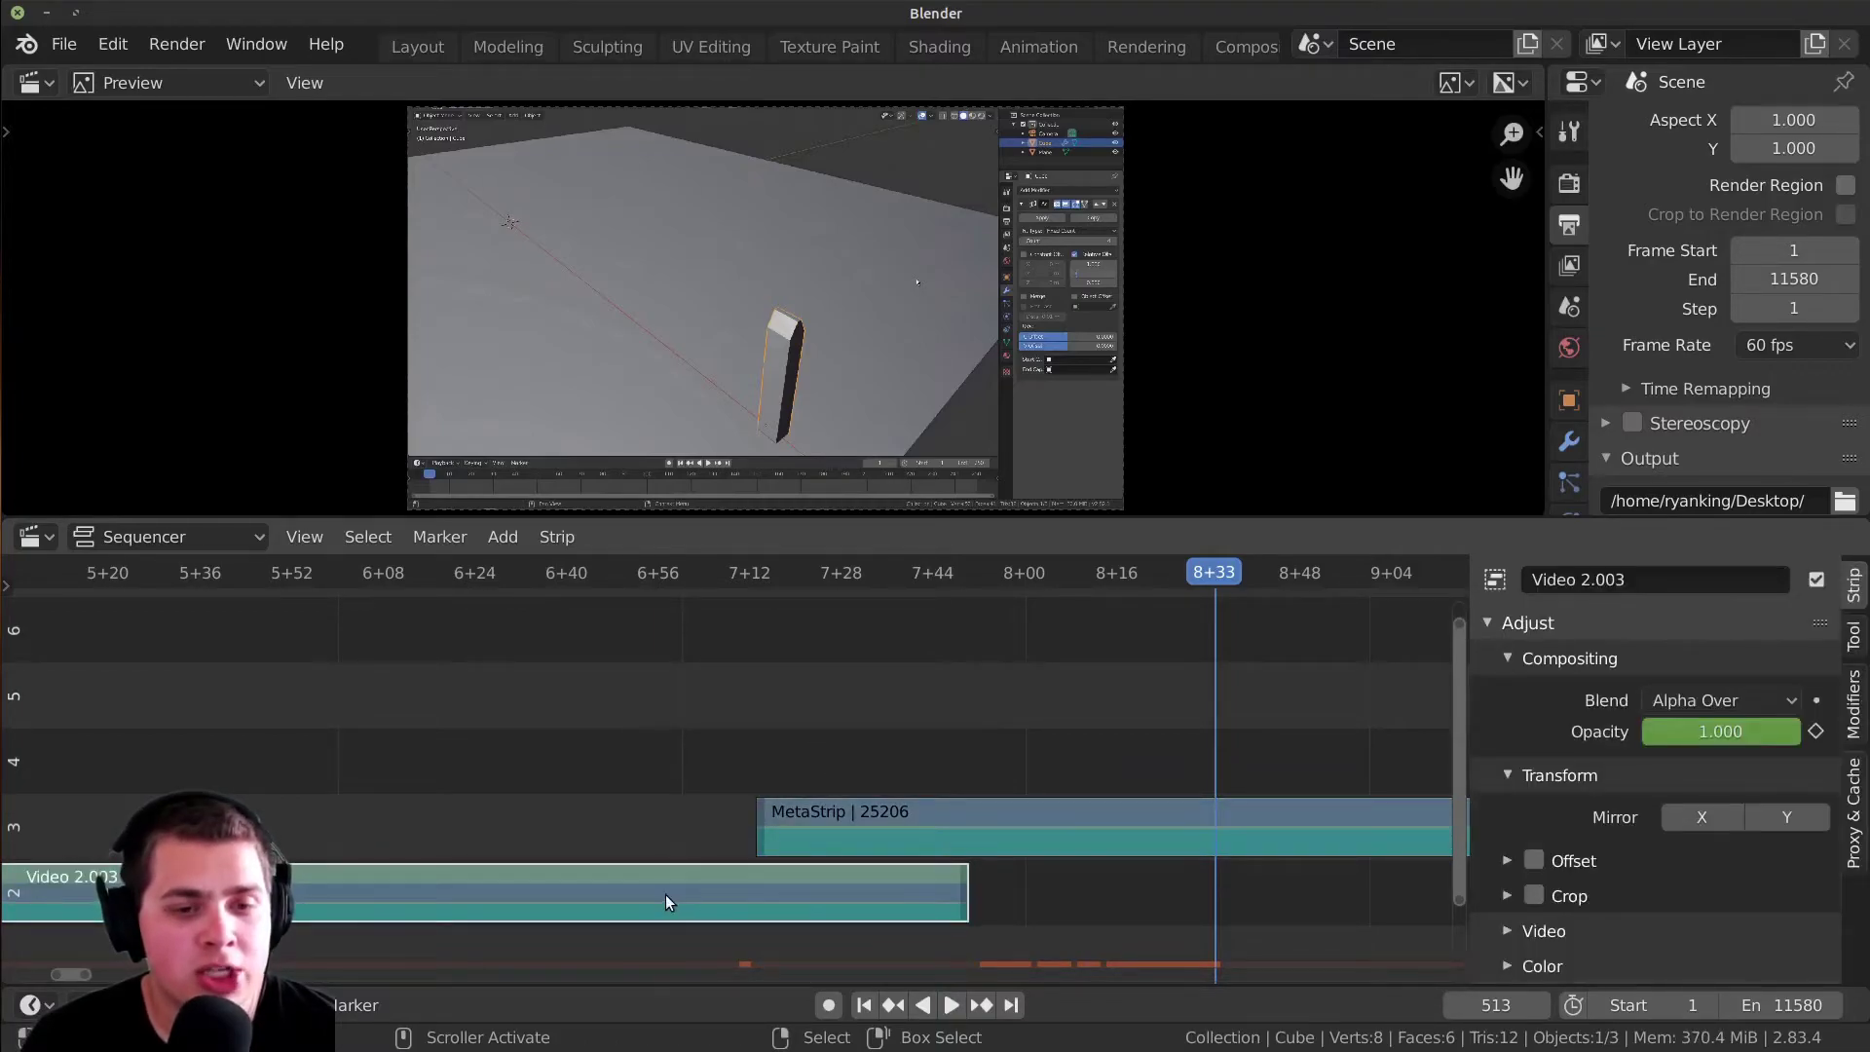
shift+click(867, 836)
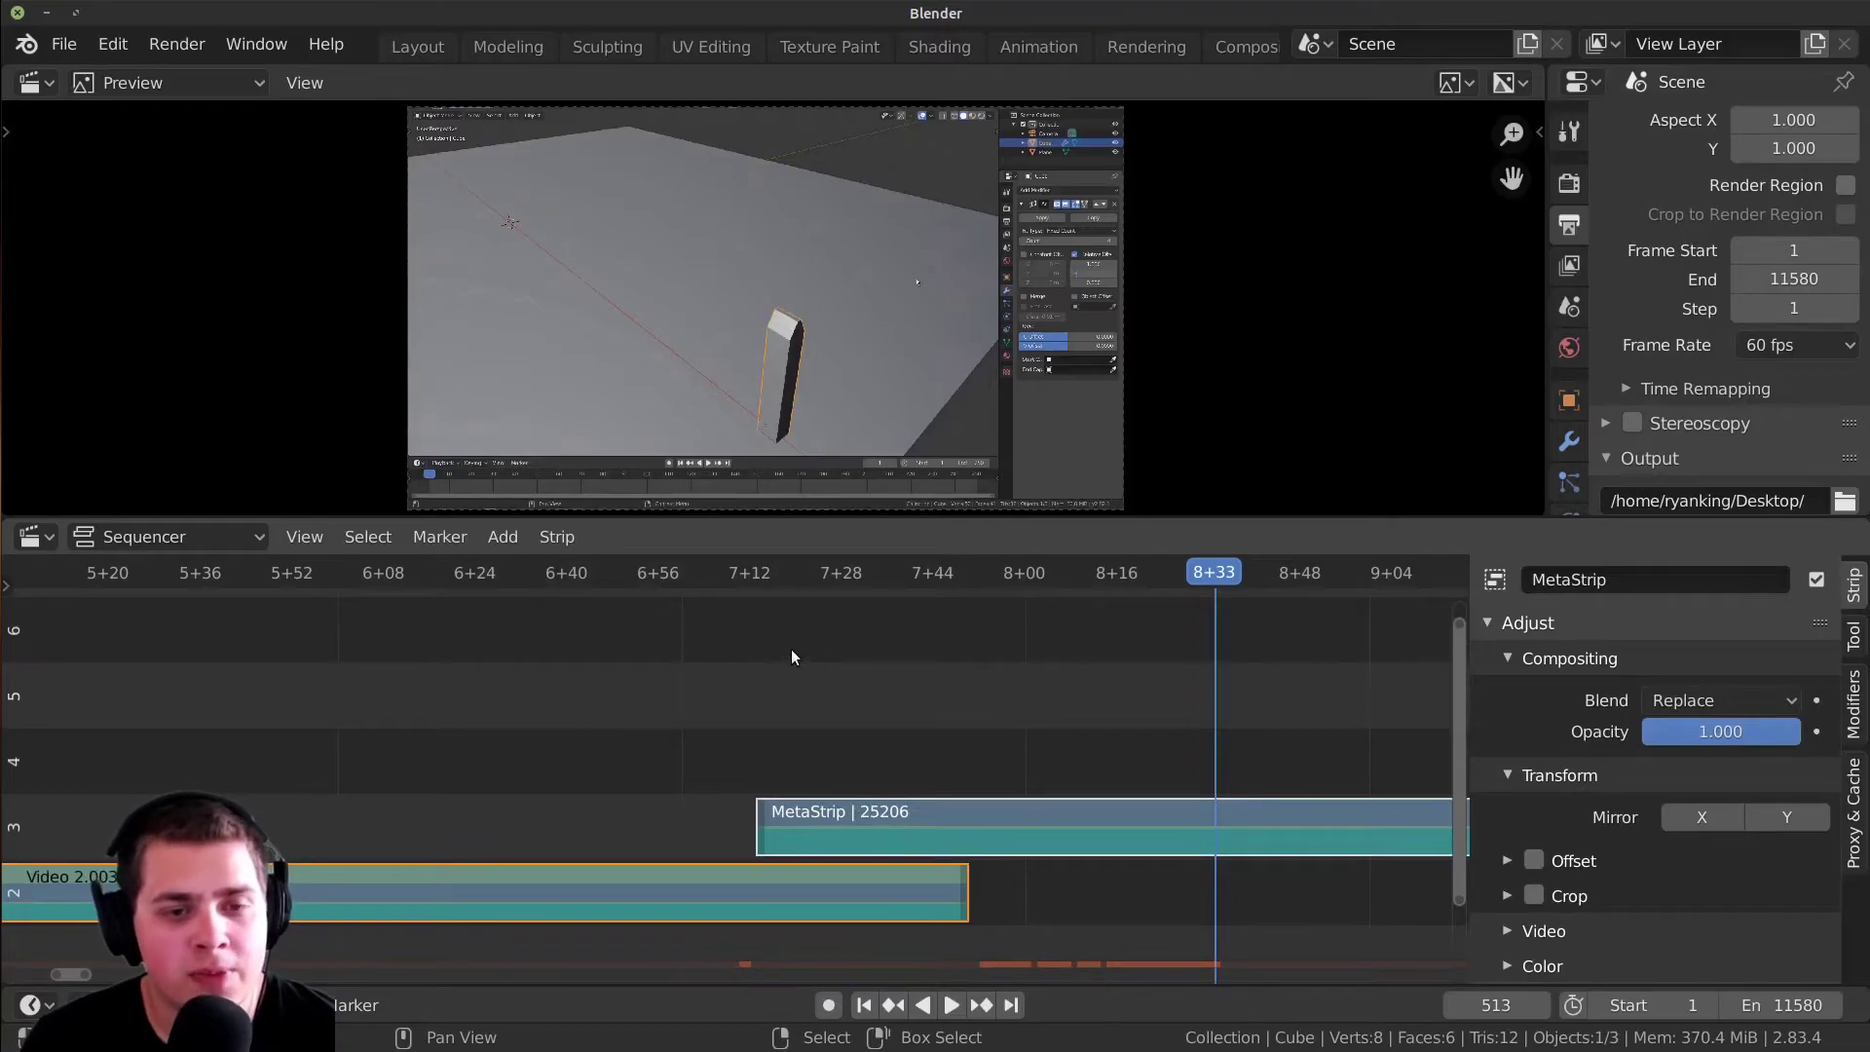
key(shift+a)
mouse_move(791, 649)
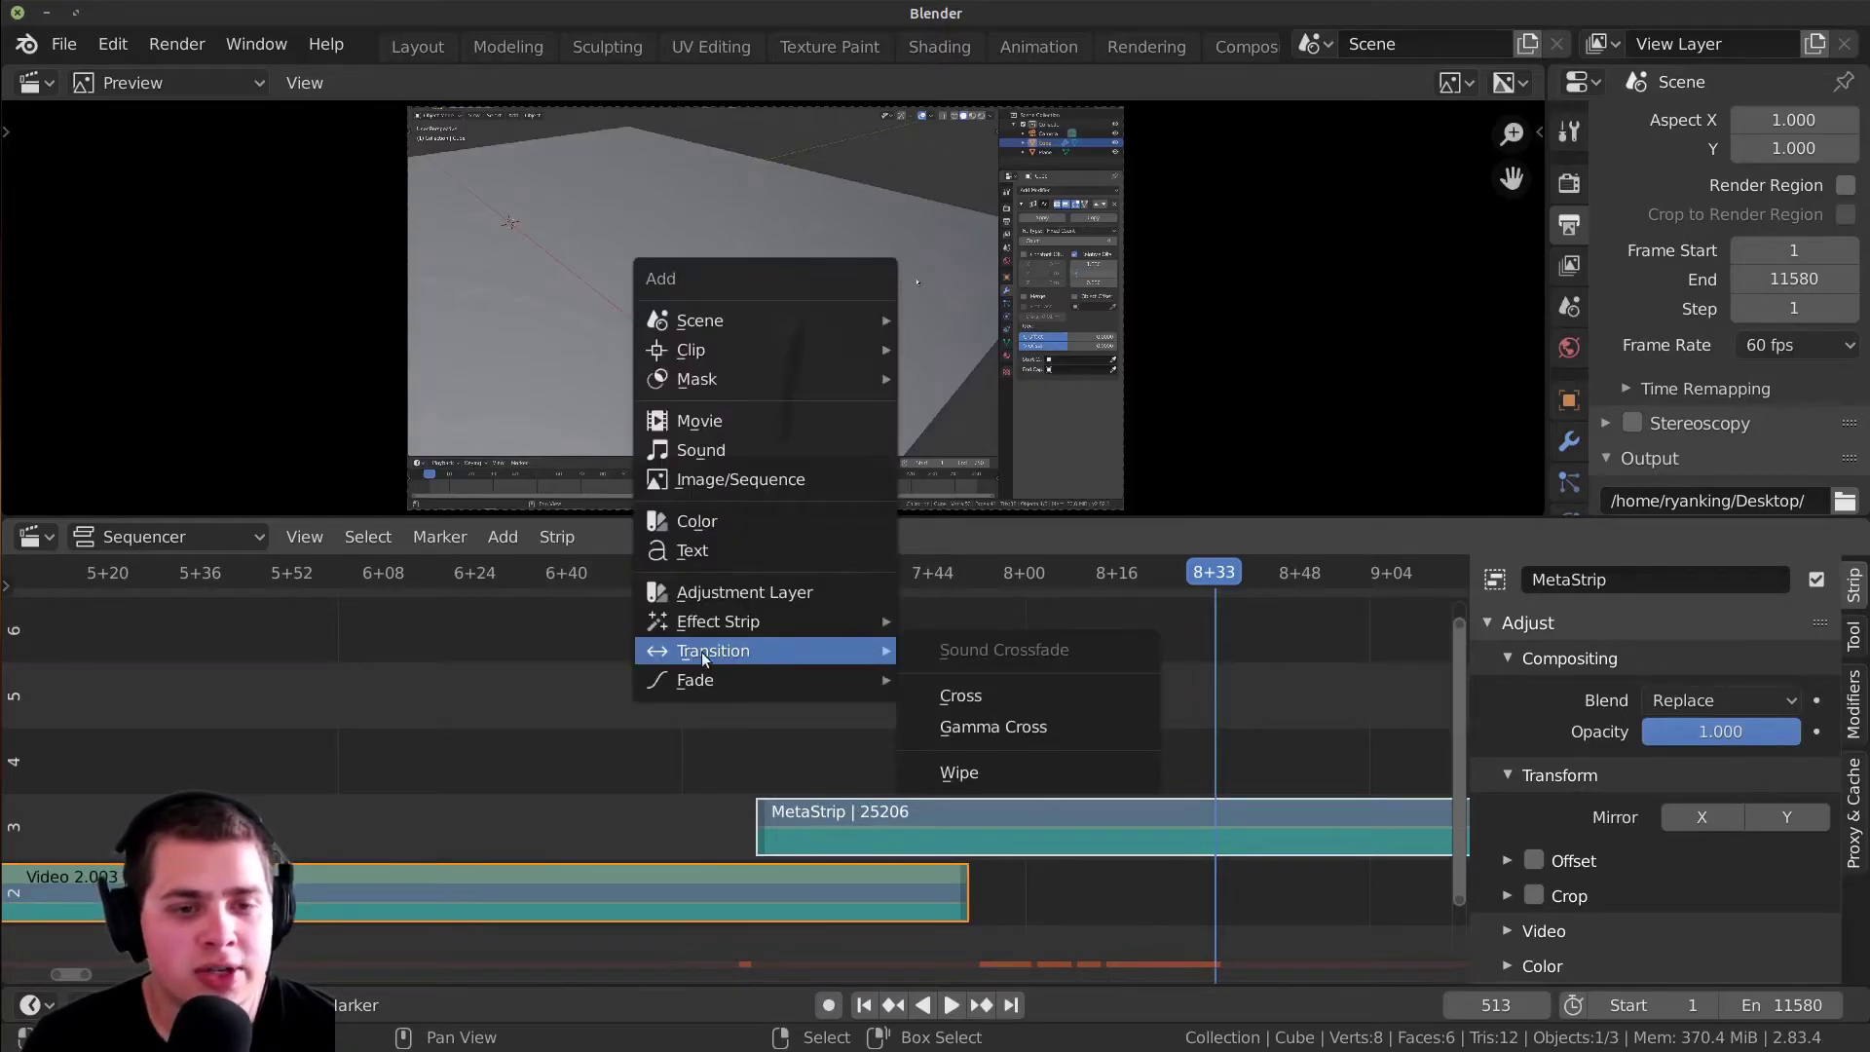
click(984, 767)
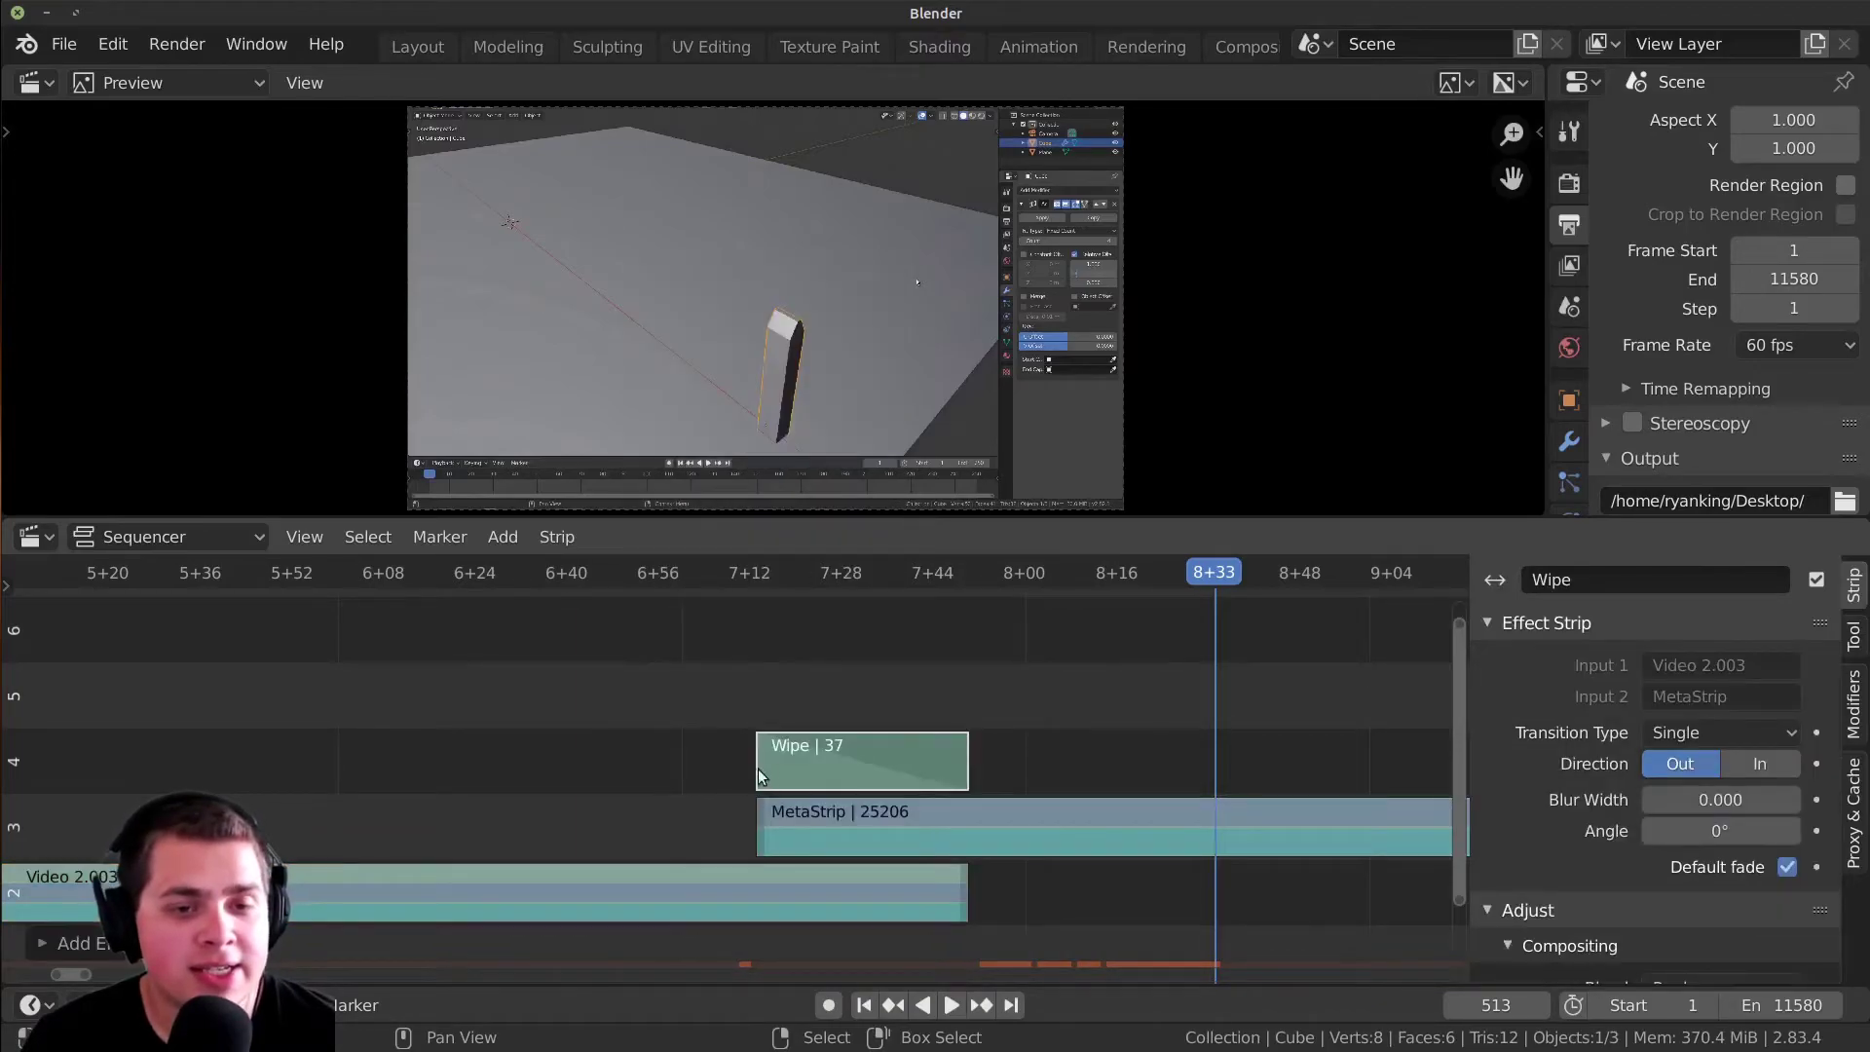
- Play and scrub through the Wipe transition from just before the MetaStrip's start
click(721, 774)
middle_drag(835, 770, 762, 786)
scroll(761, 786, up, 2)
key(space)
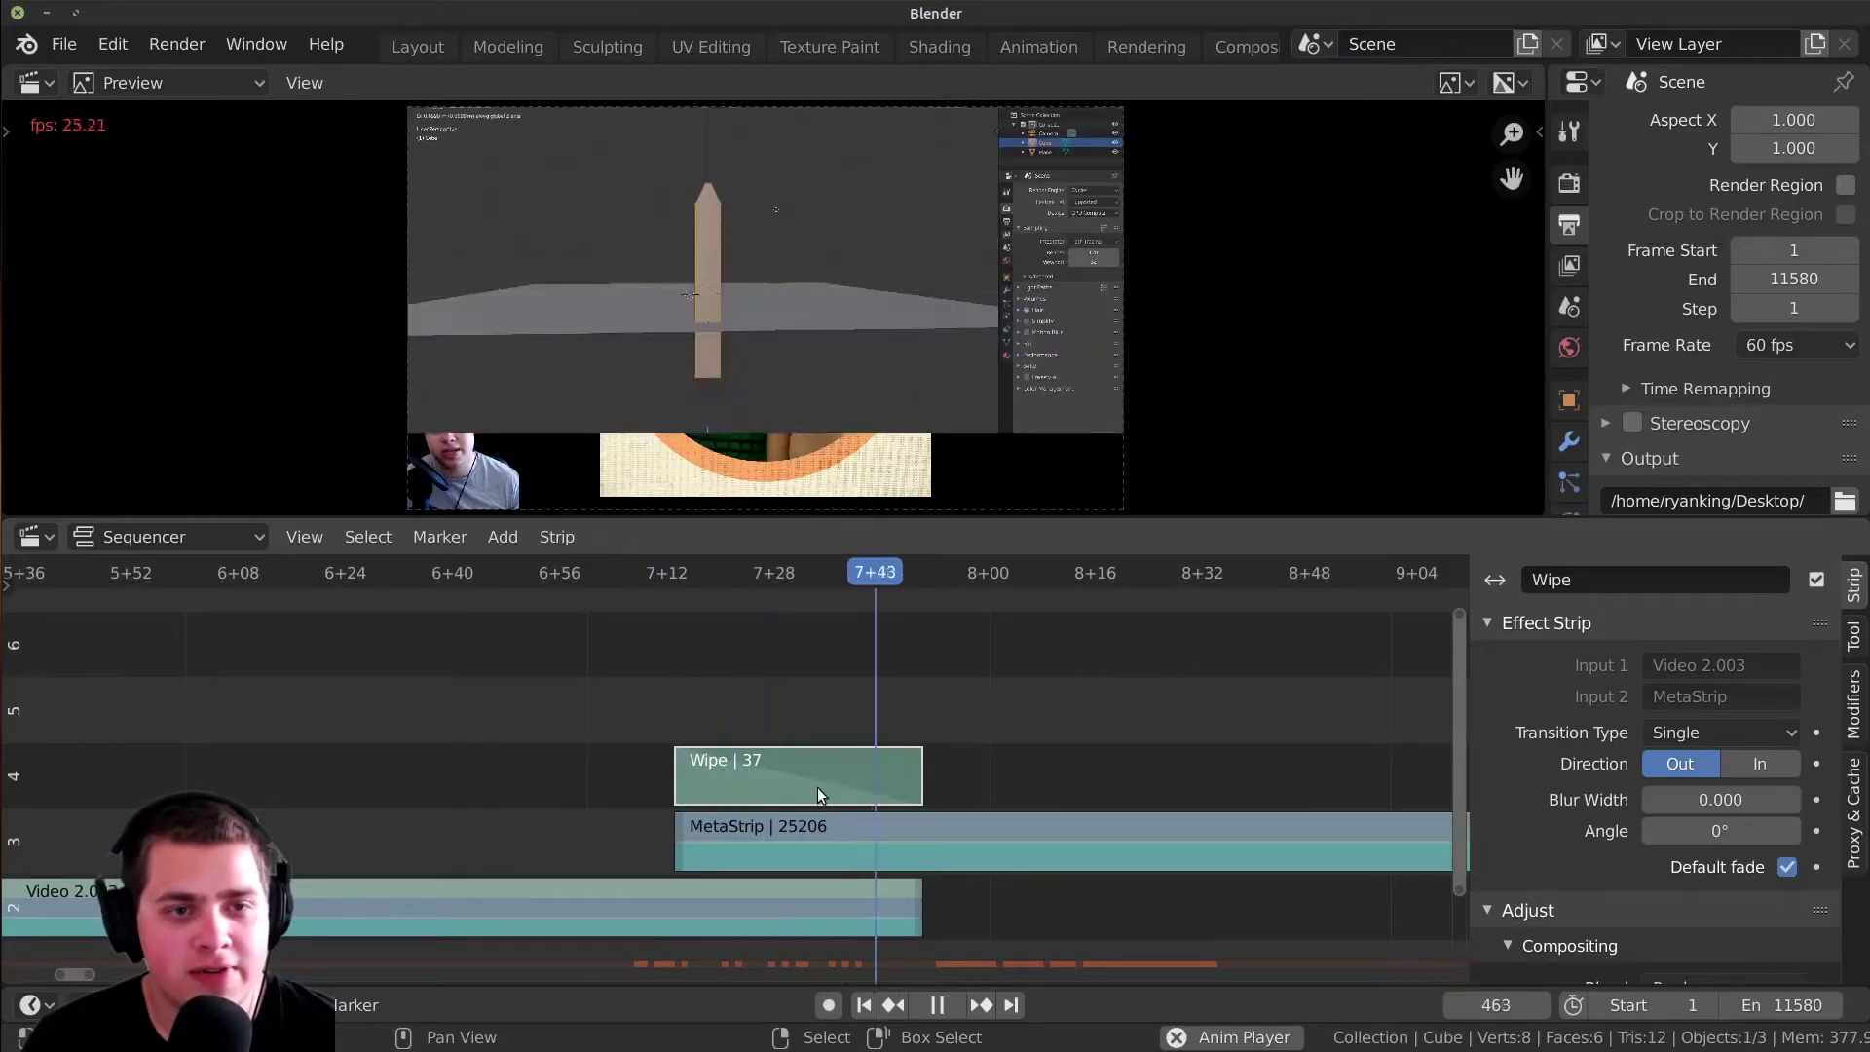
key(space)
- Move the MetaStrip earlier to start at about 7+00, making the Wipe 50 frames long, and scrub through the selected Wipe
click(838, 836)
key(g)
click(673, 780)
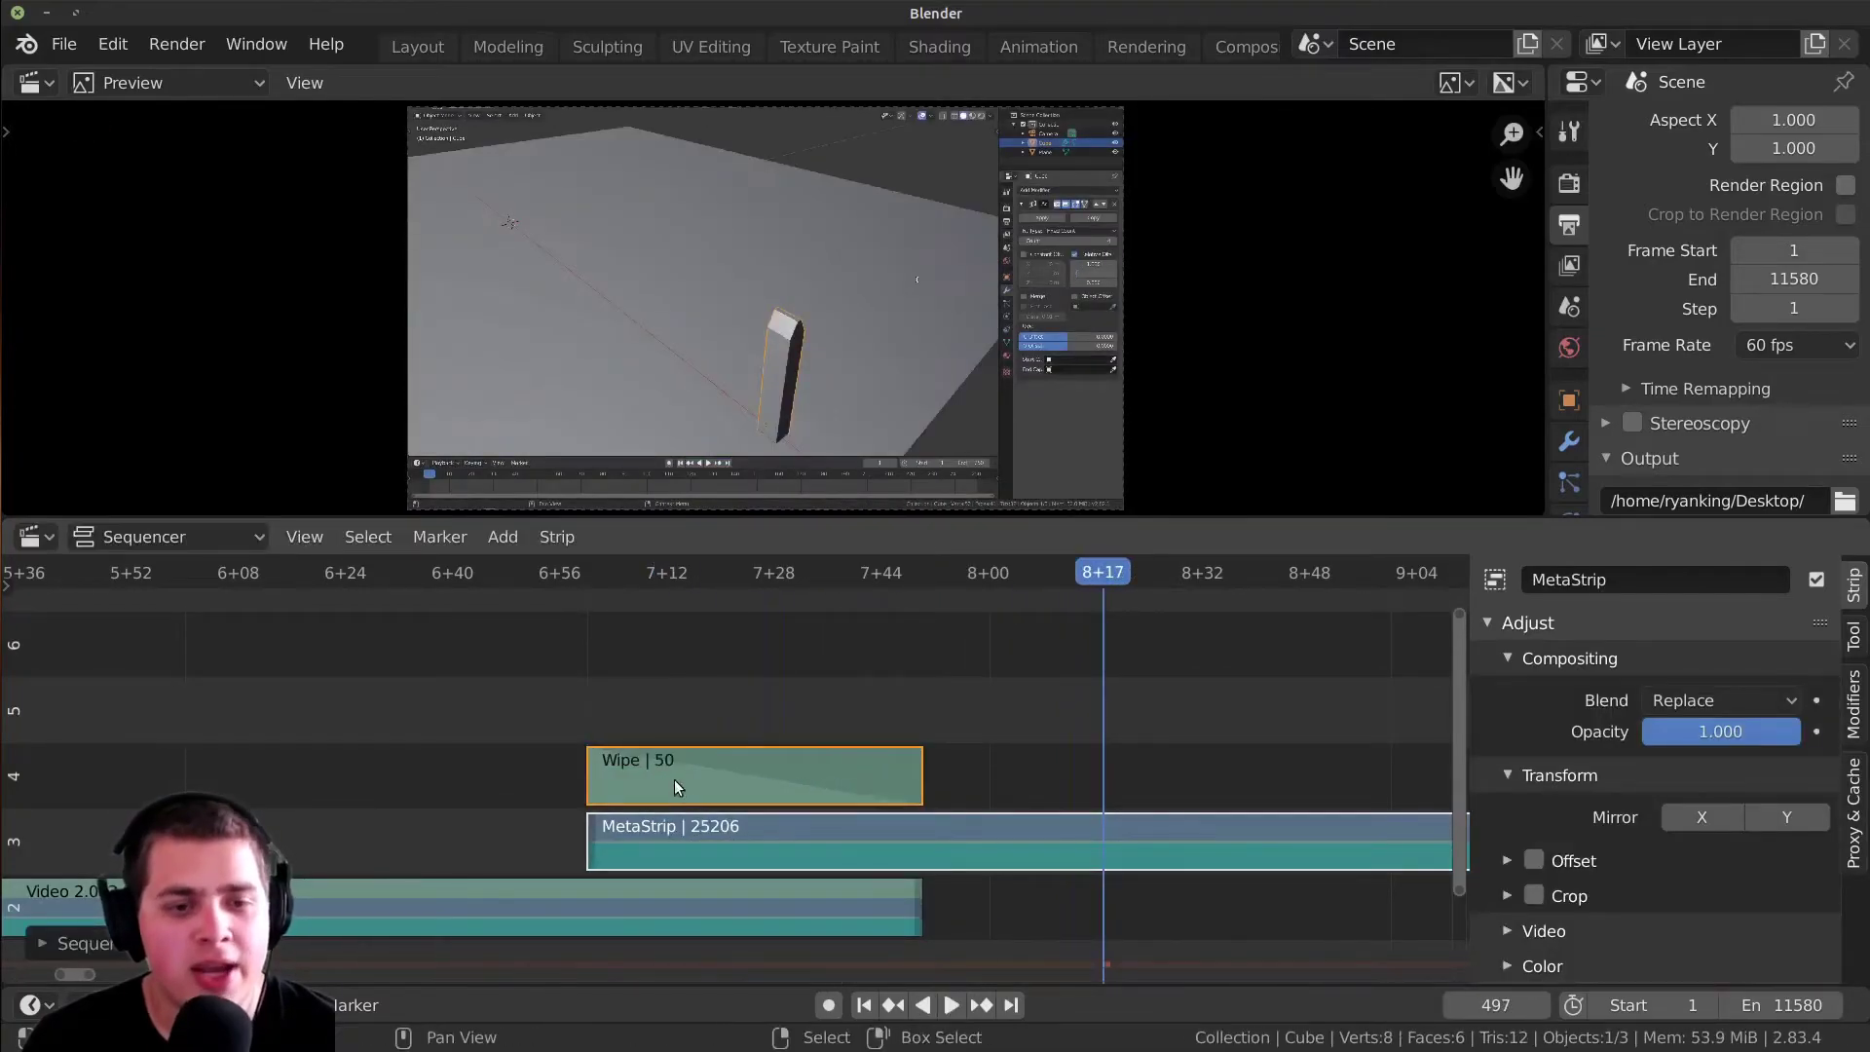
click(748, 781)
right_click(720, 763)
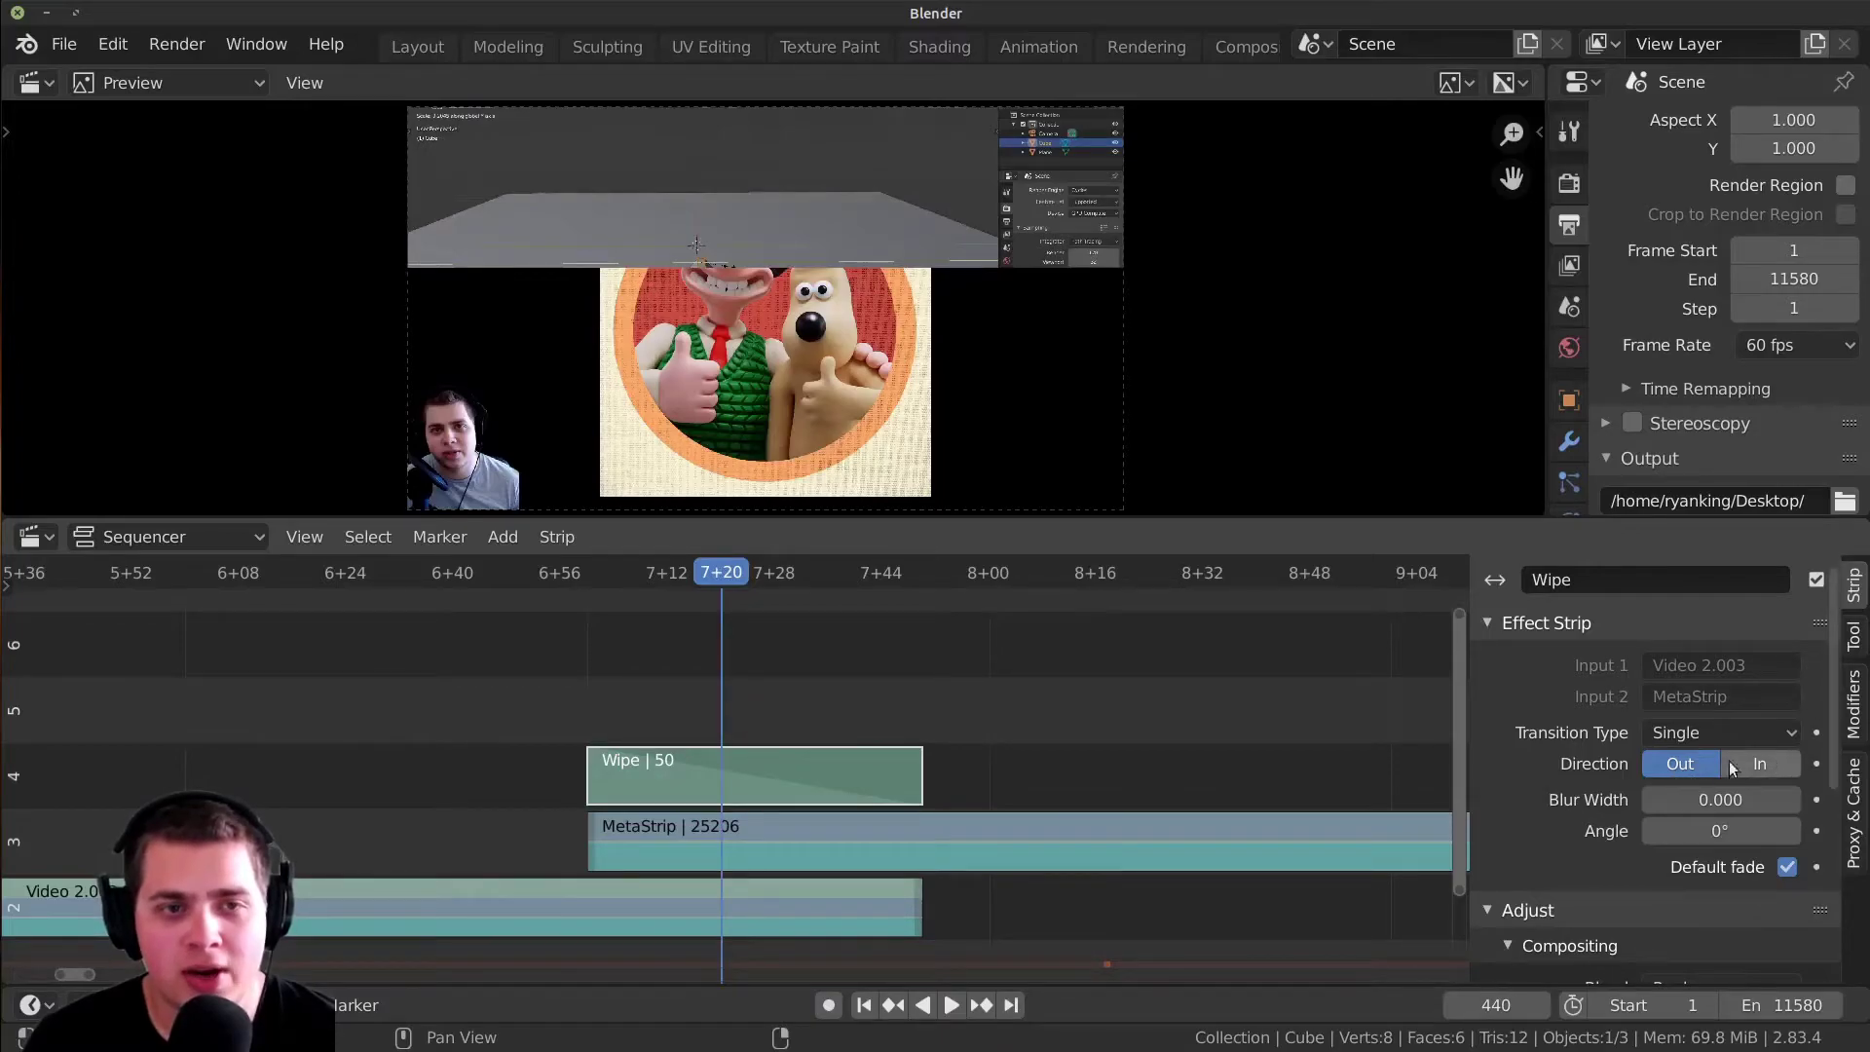
right_click(659, 765)
- Try the Wipe with its direction set to In, playing and scrubbing through the transition
click(1753, 764)
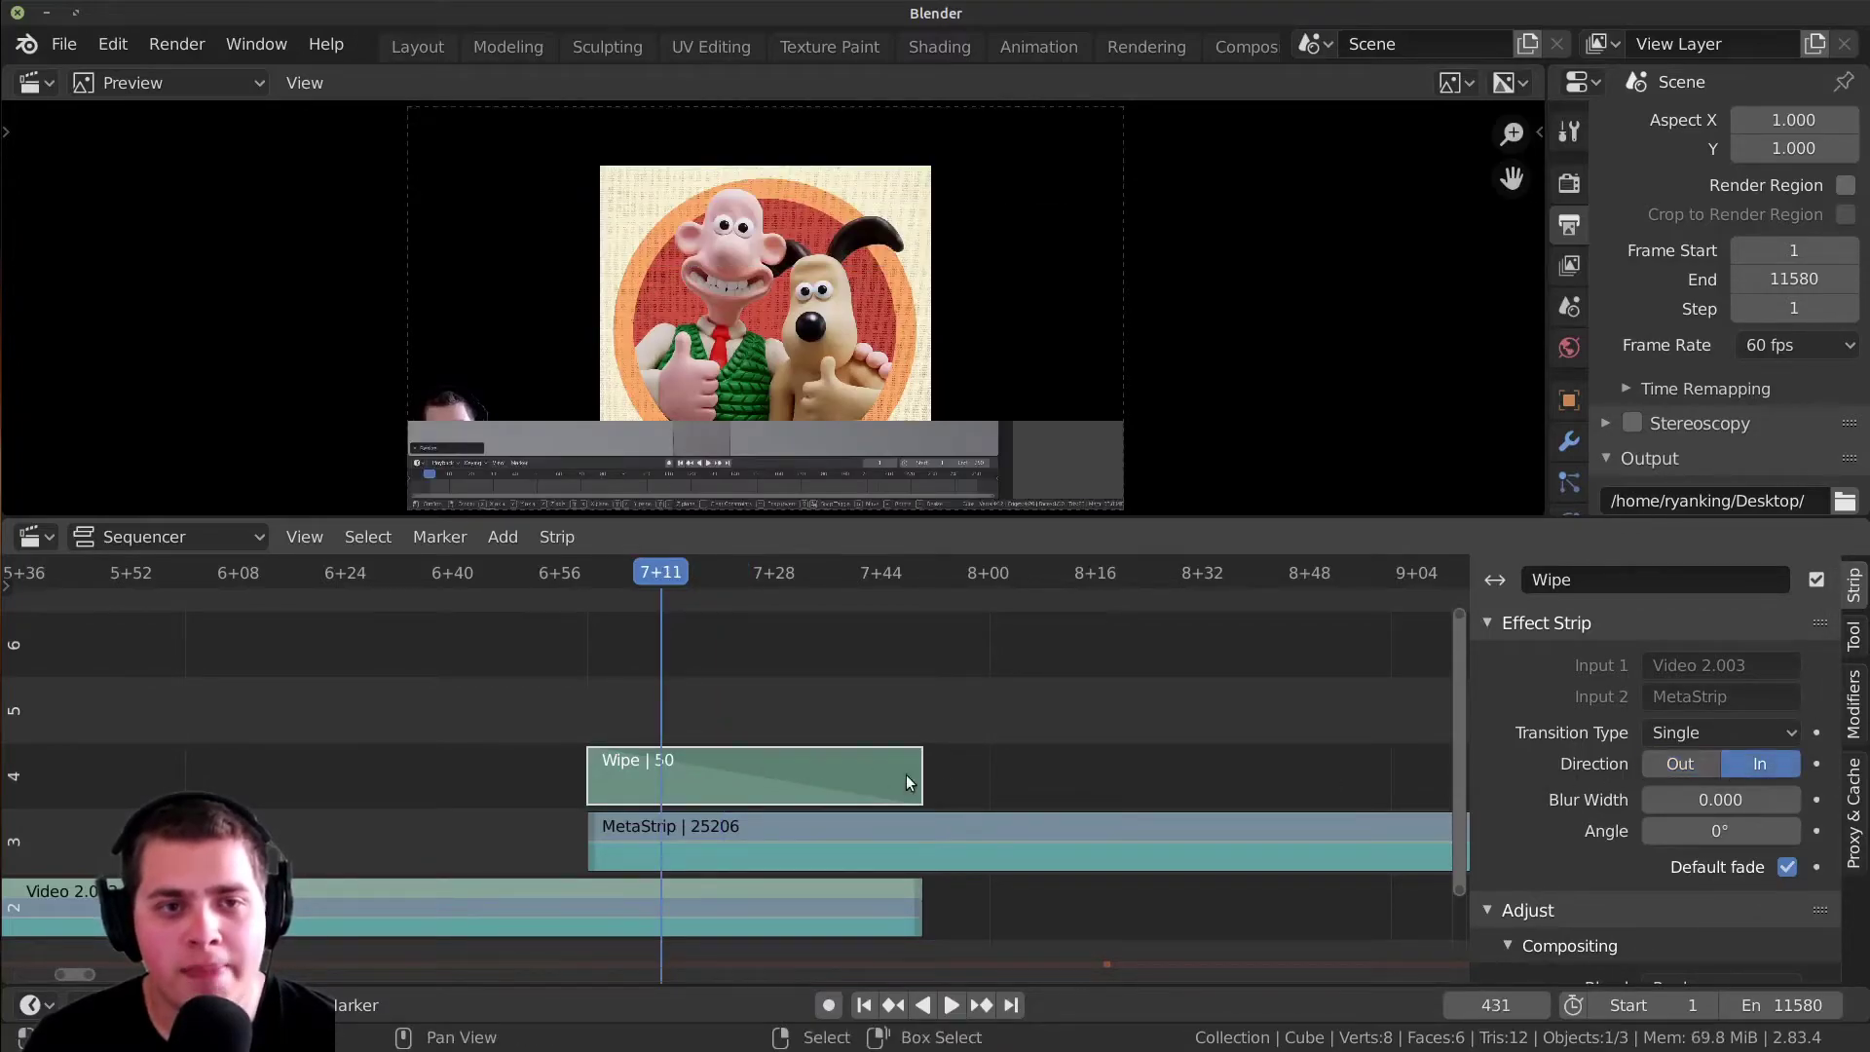
key(space)
key(space)
right_drag(863, 769, 721, 773)
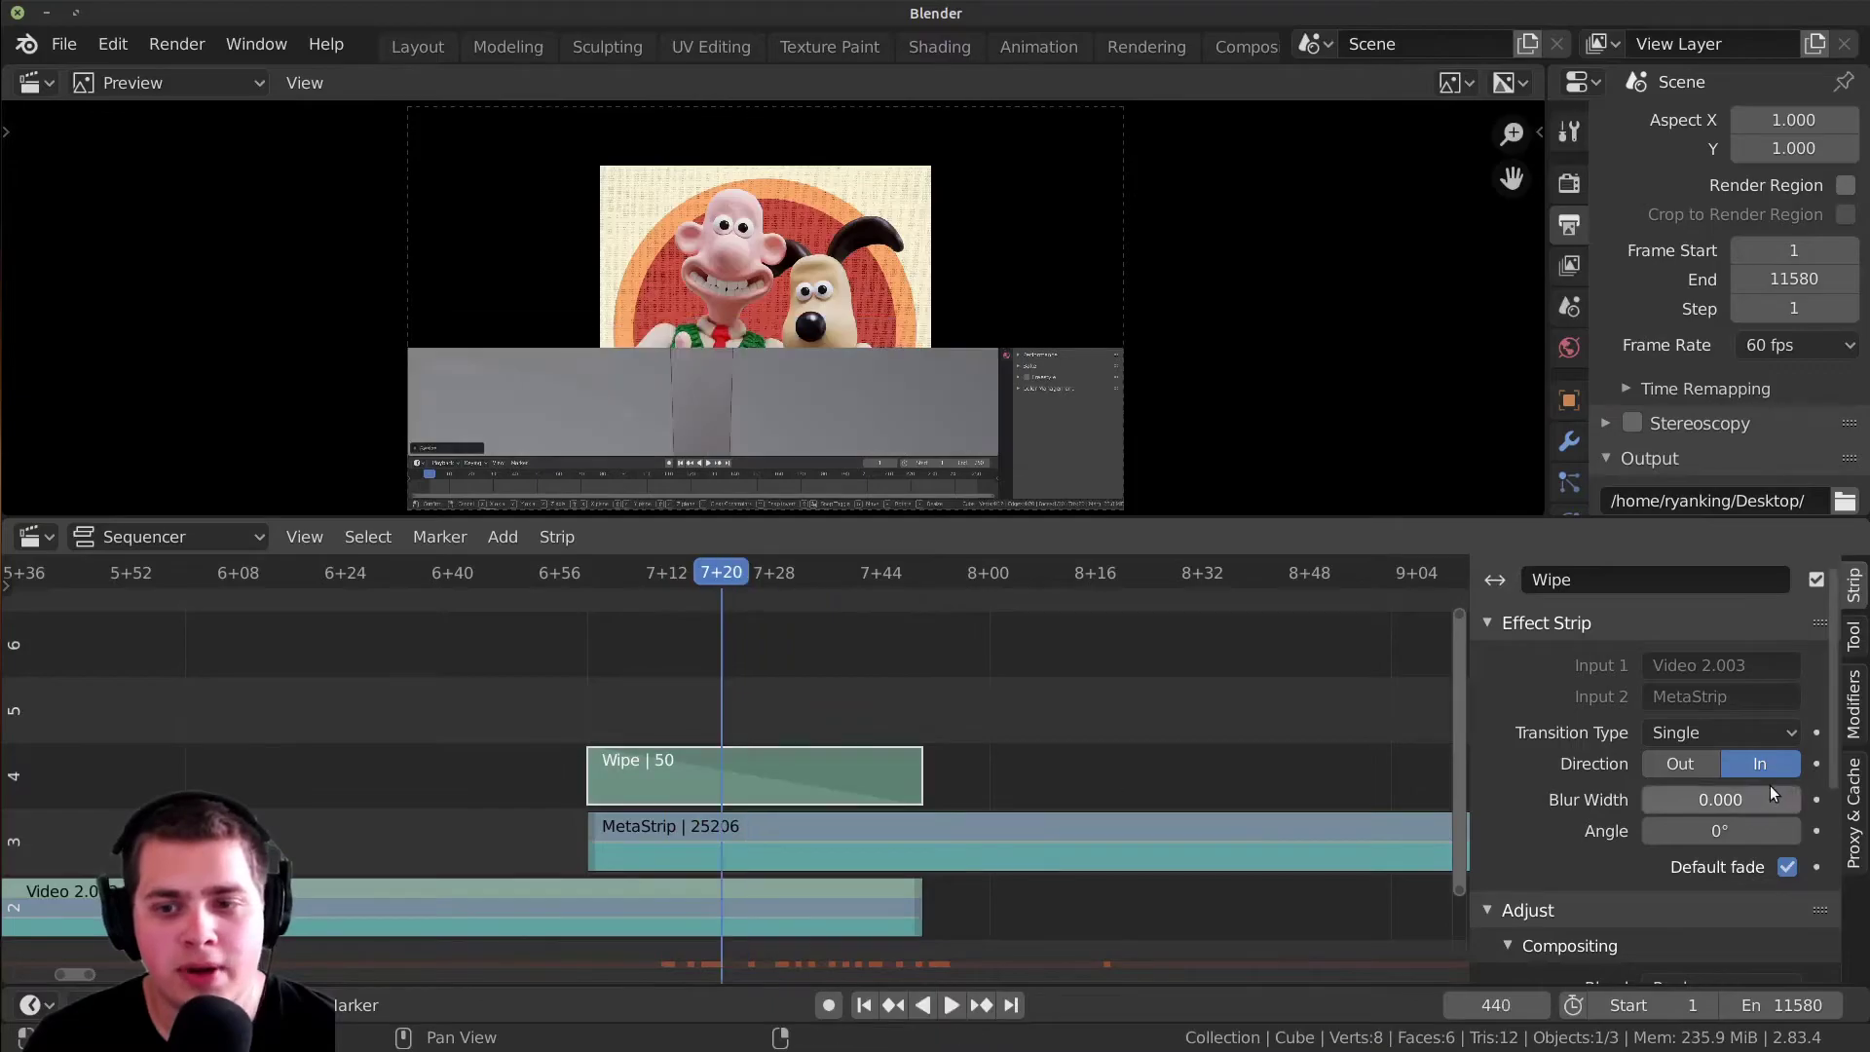
- Set the Wipe's direction to Out and its angle to 90°, and preview the sideways transition
click(1682, 763)
key(space)
key(space)
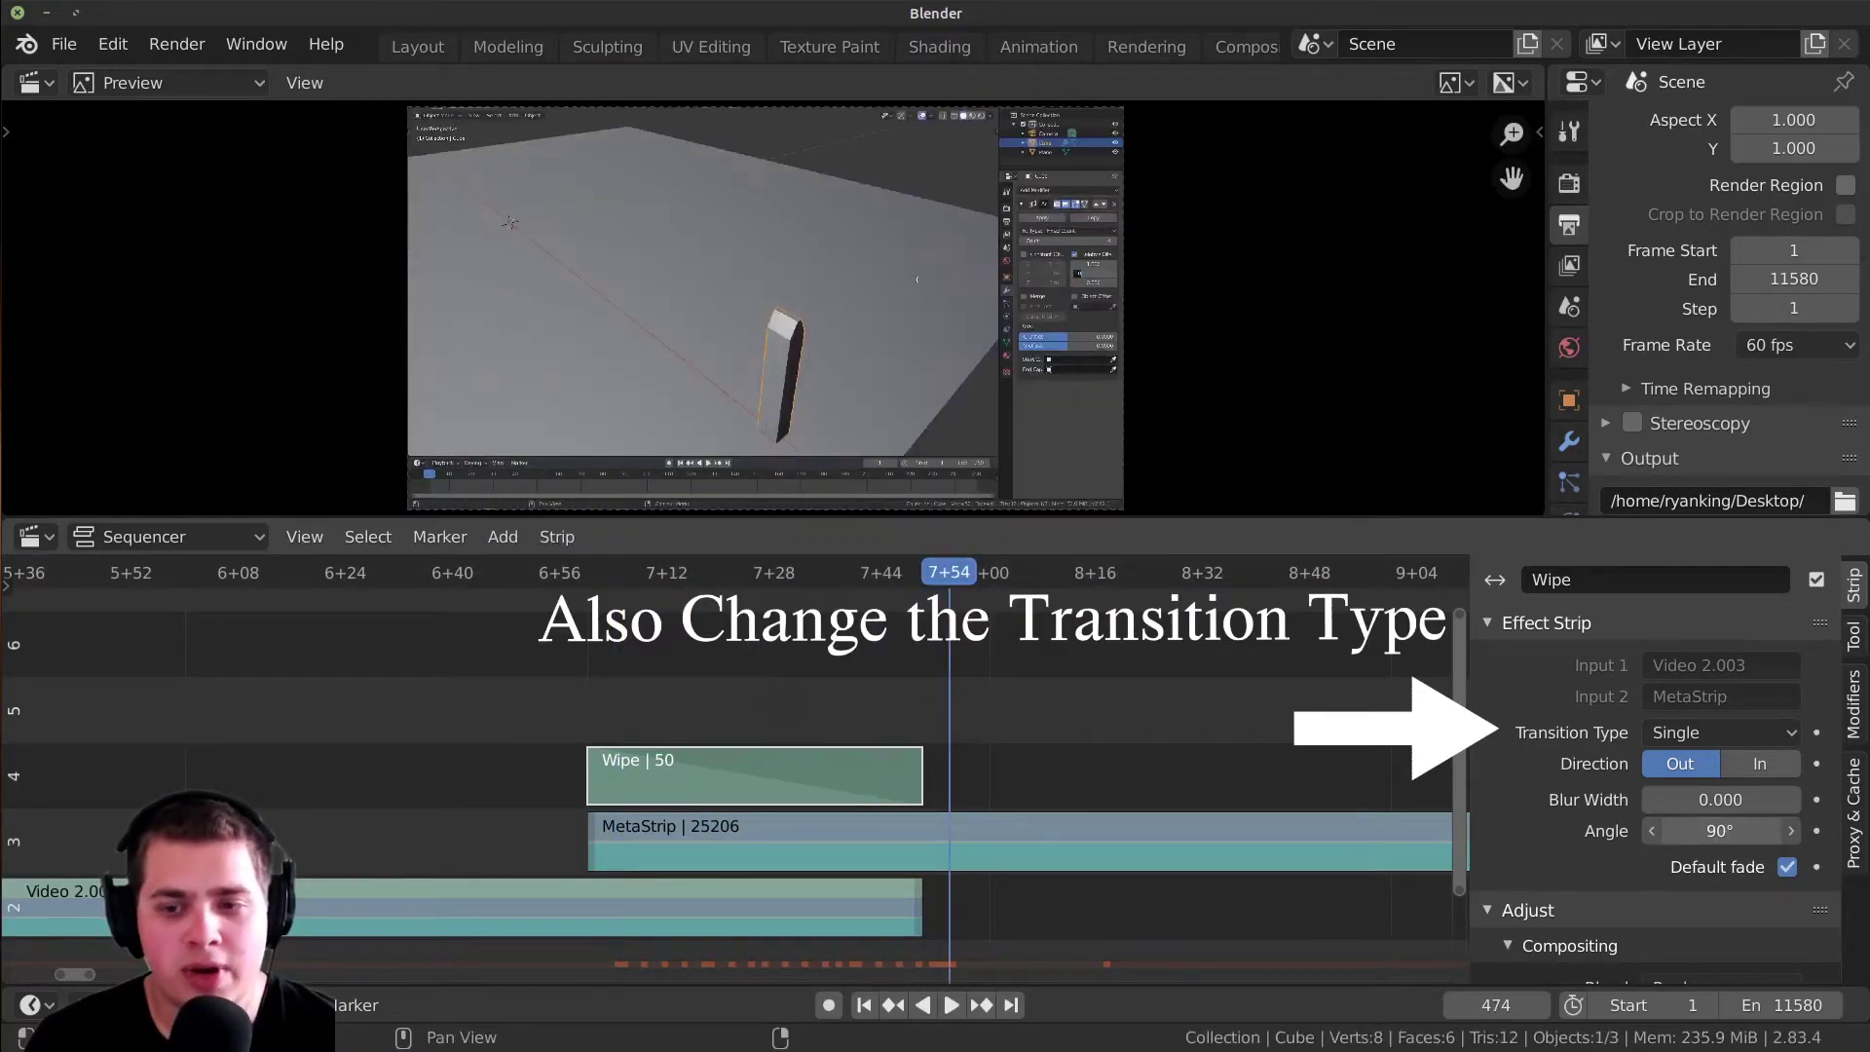
drag(857, 877, 723, 851)
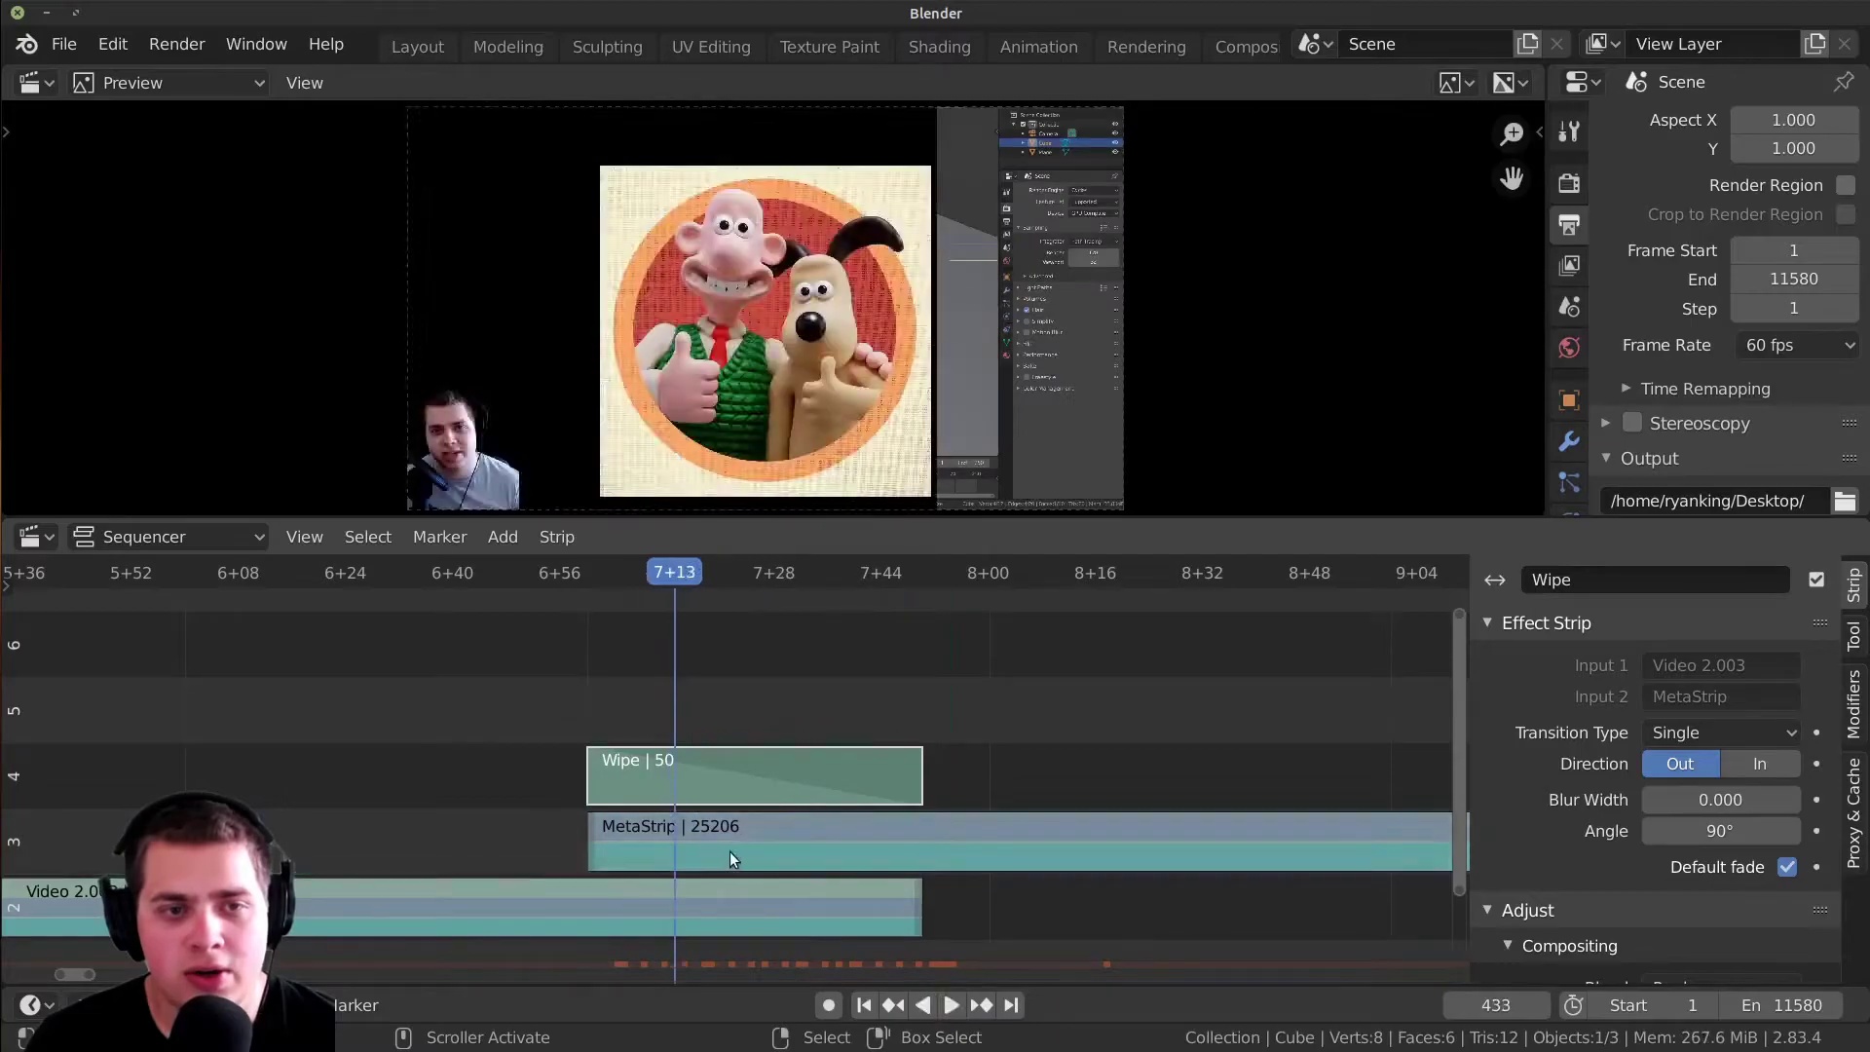
click(754, 851)
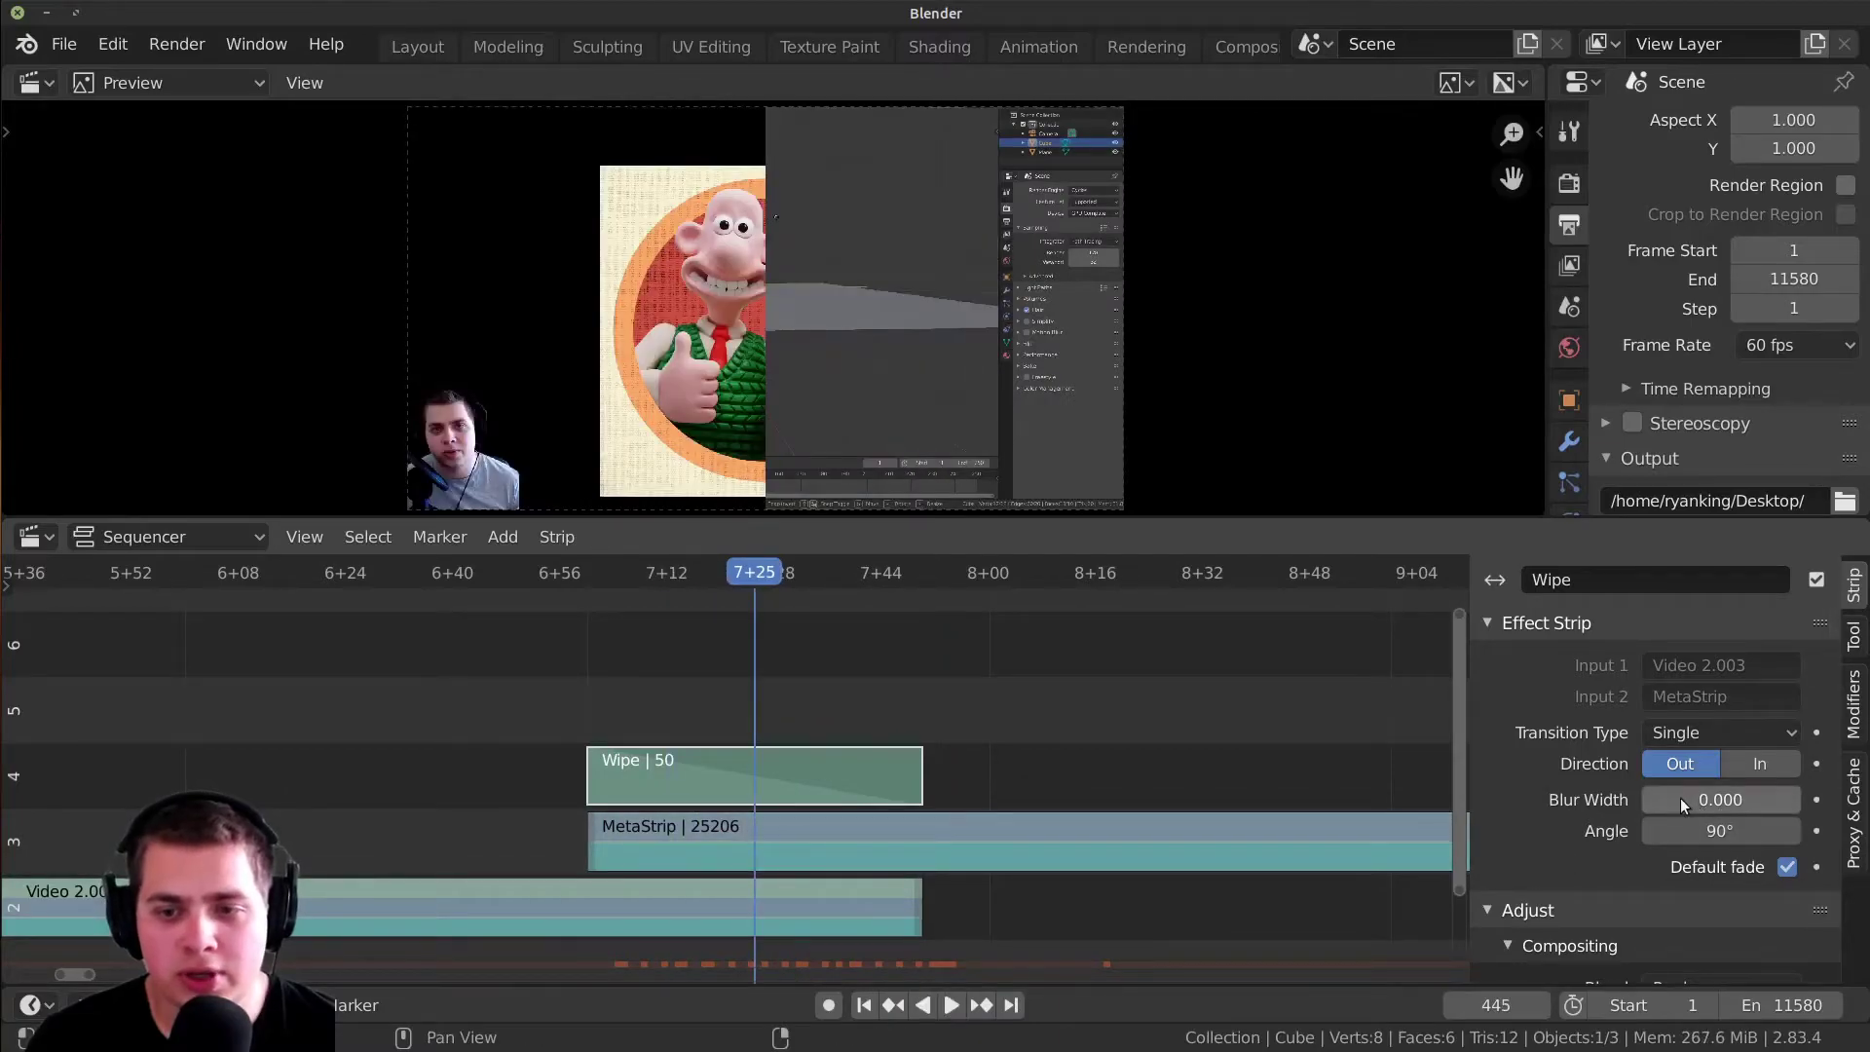
- Set the Wipe's blur width to 0.067 and scrub through the softened transition
mouse_move(1683, 804)
mouse_down()
mouse_move(1713, 804)
mouse_move(1689, 805)
mouse_up()
click(594, 725)
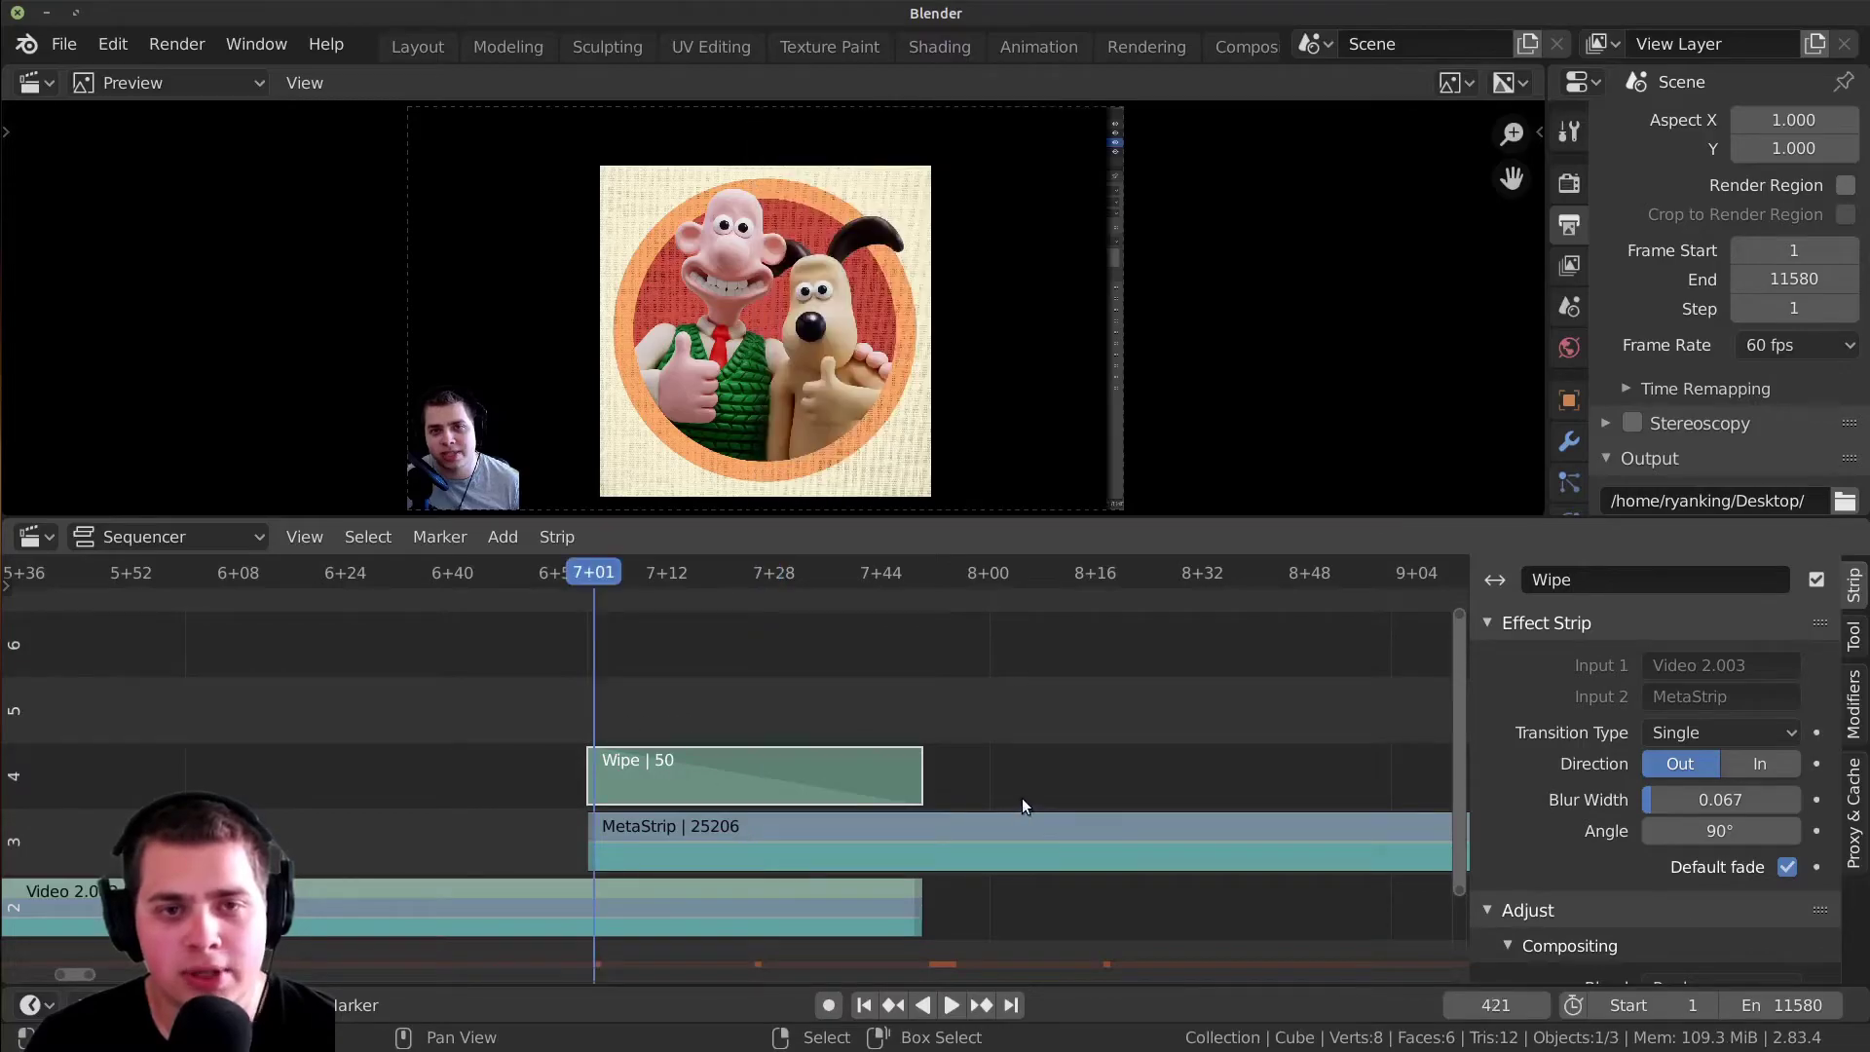
drag(651, 779, 747, 785)
- Move the MetaStrip earlier to start at about 6+37, lengthening the Wipe to 73 frames, and play the slower transition
drag(842, 853, 666, 840)
click(418, 835)
key(space)
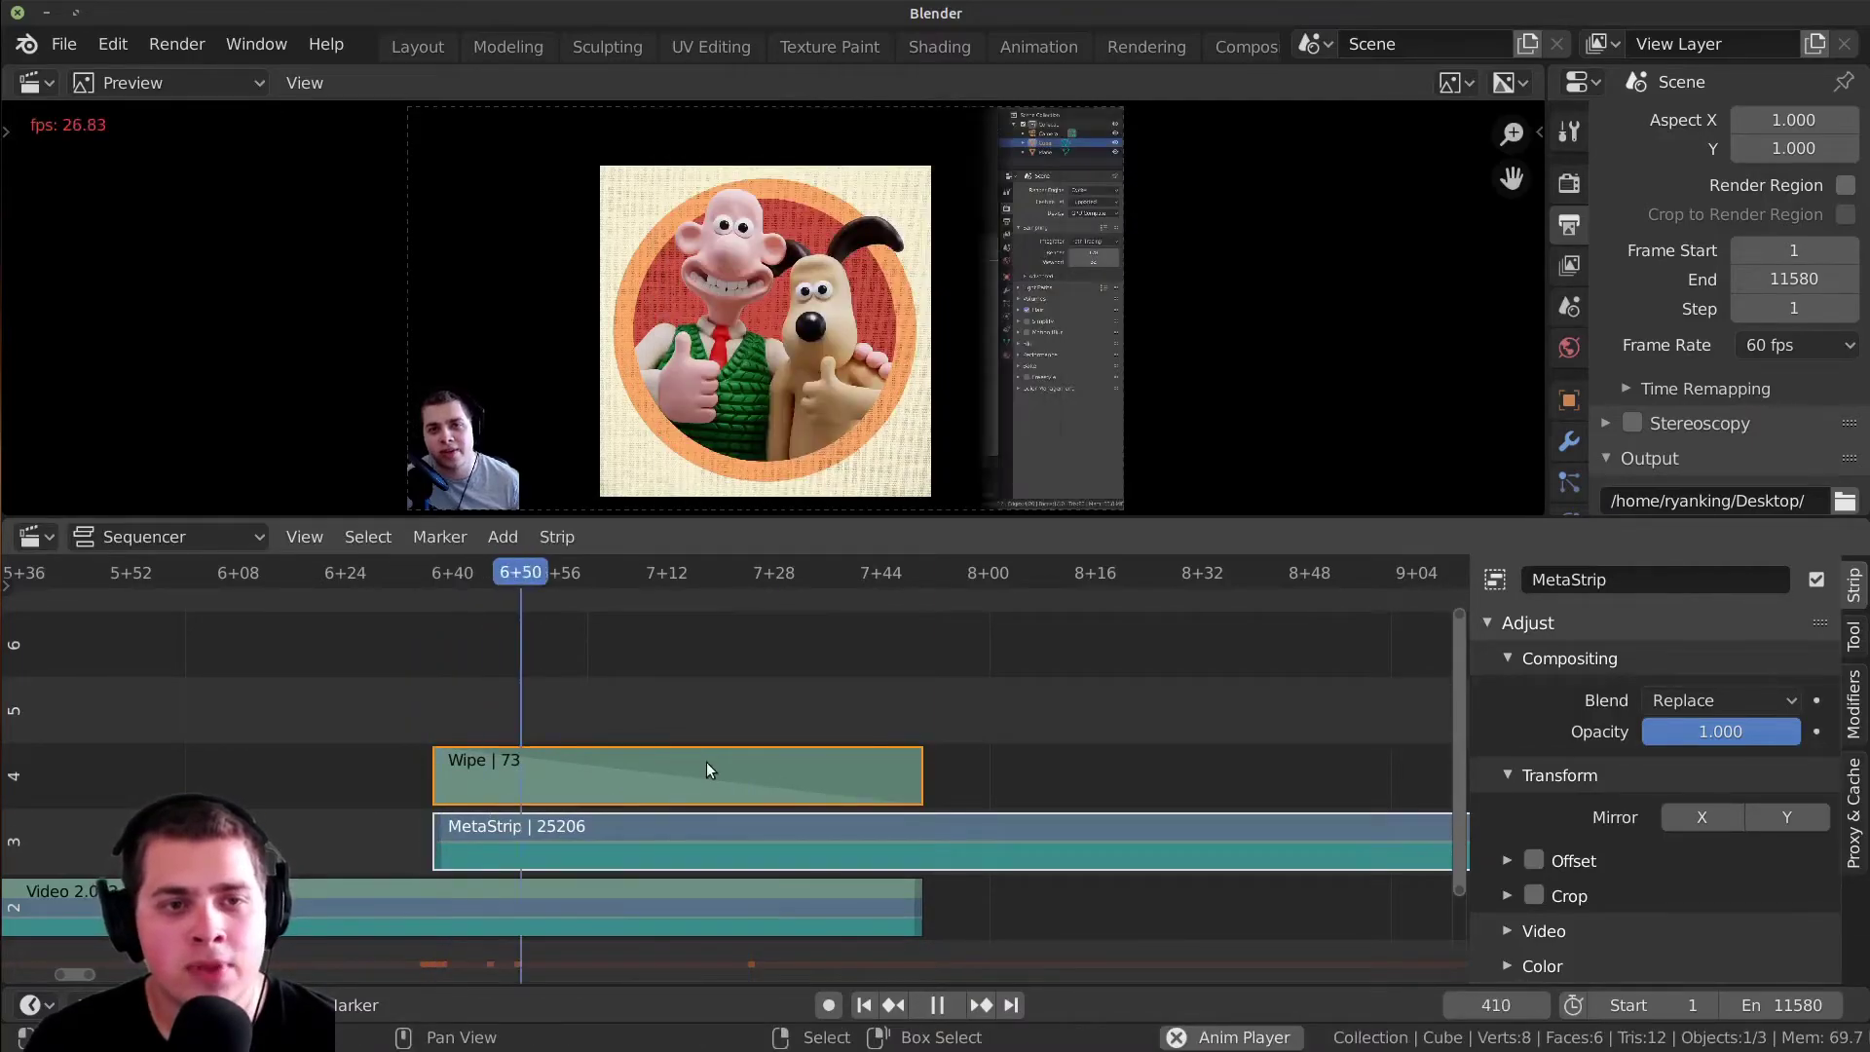
key(space)
key(g)
drag(971, 823, 1060, 823)
right_click(685, 826)
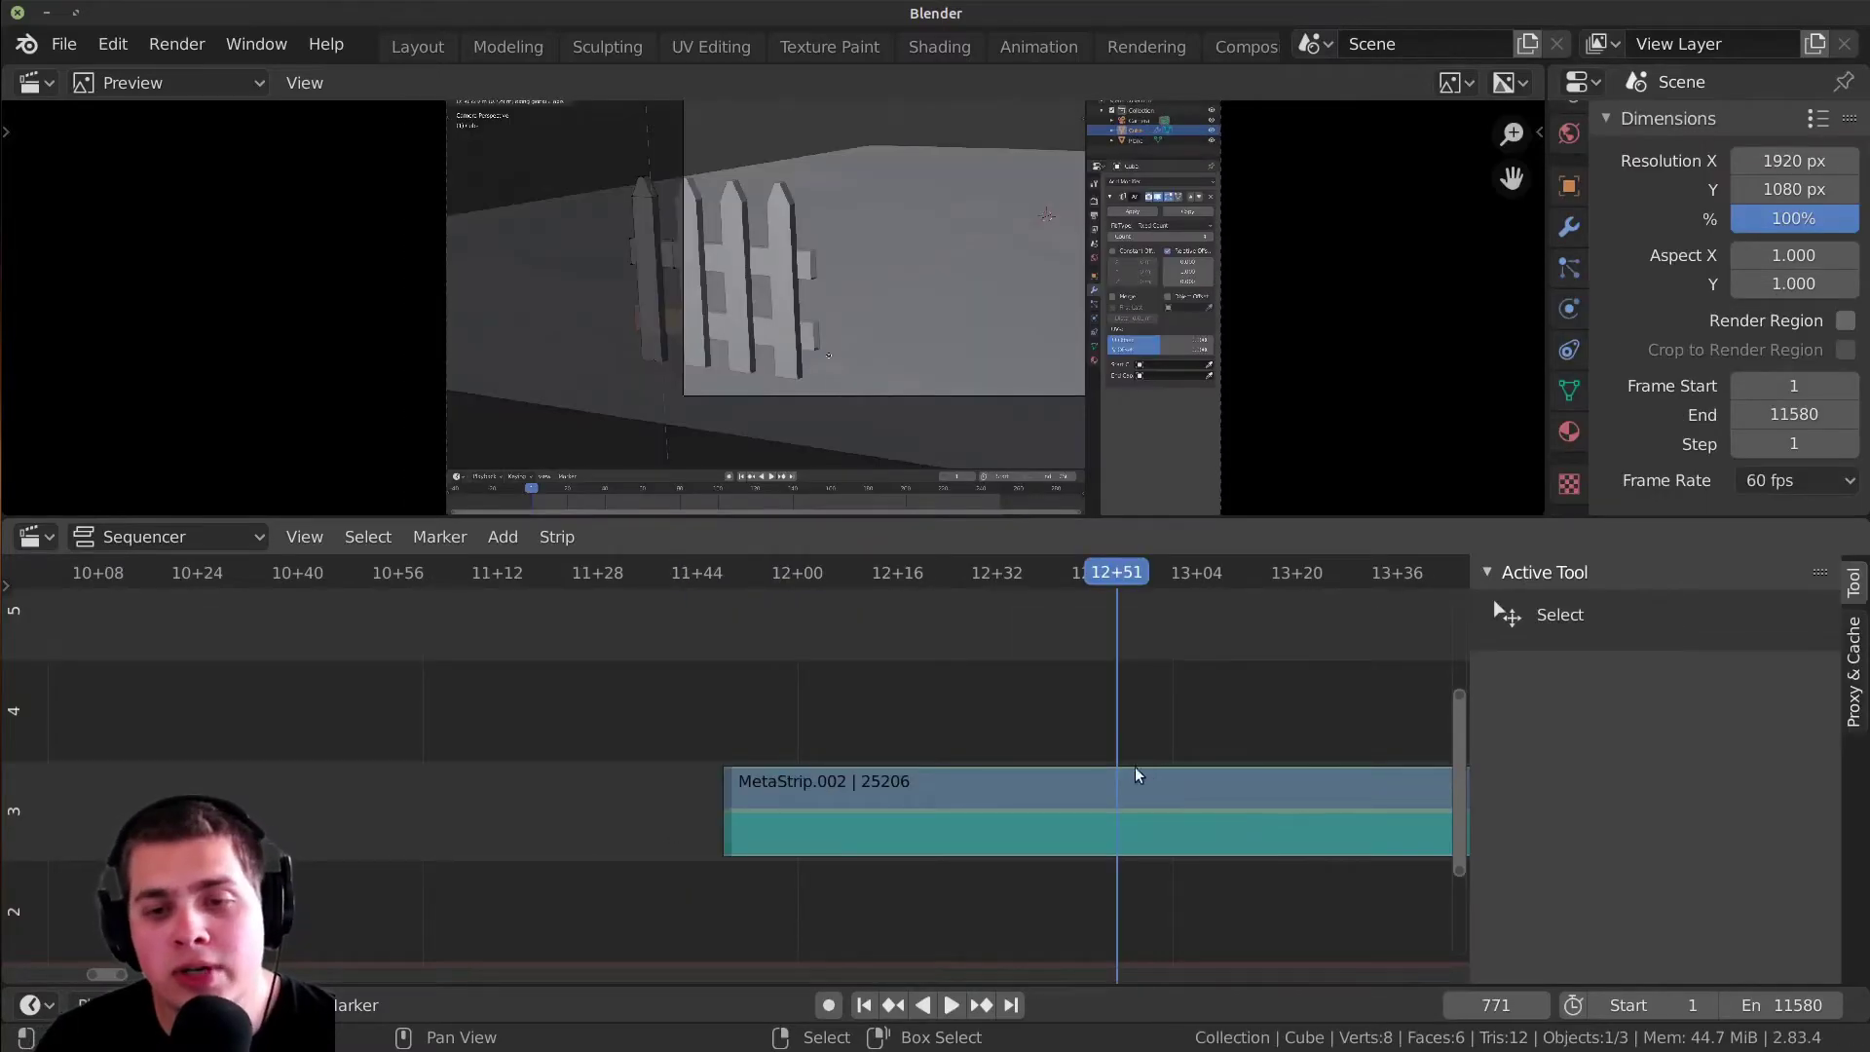
- Select MetaStrip.002 and open it to examine the video and sound strips inside, returning to the main timeline
click(1300, 790)
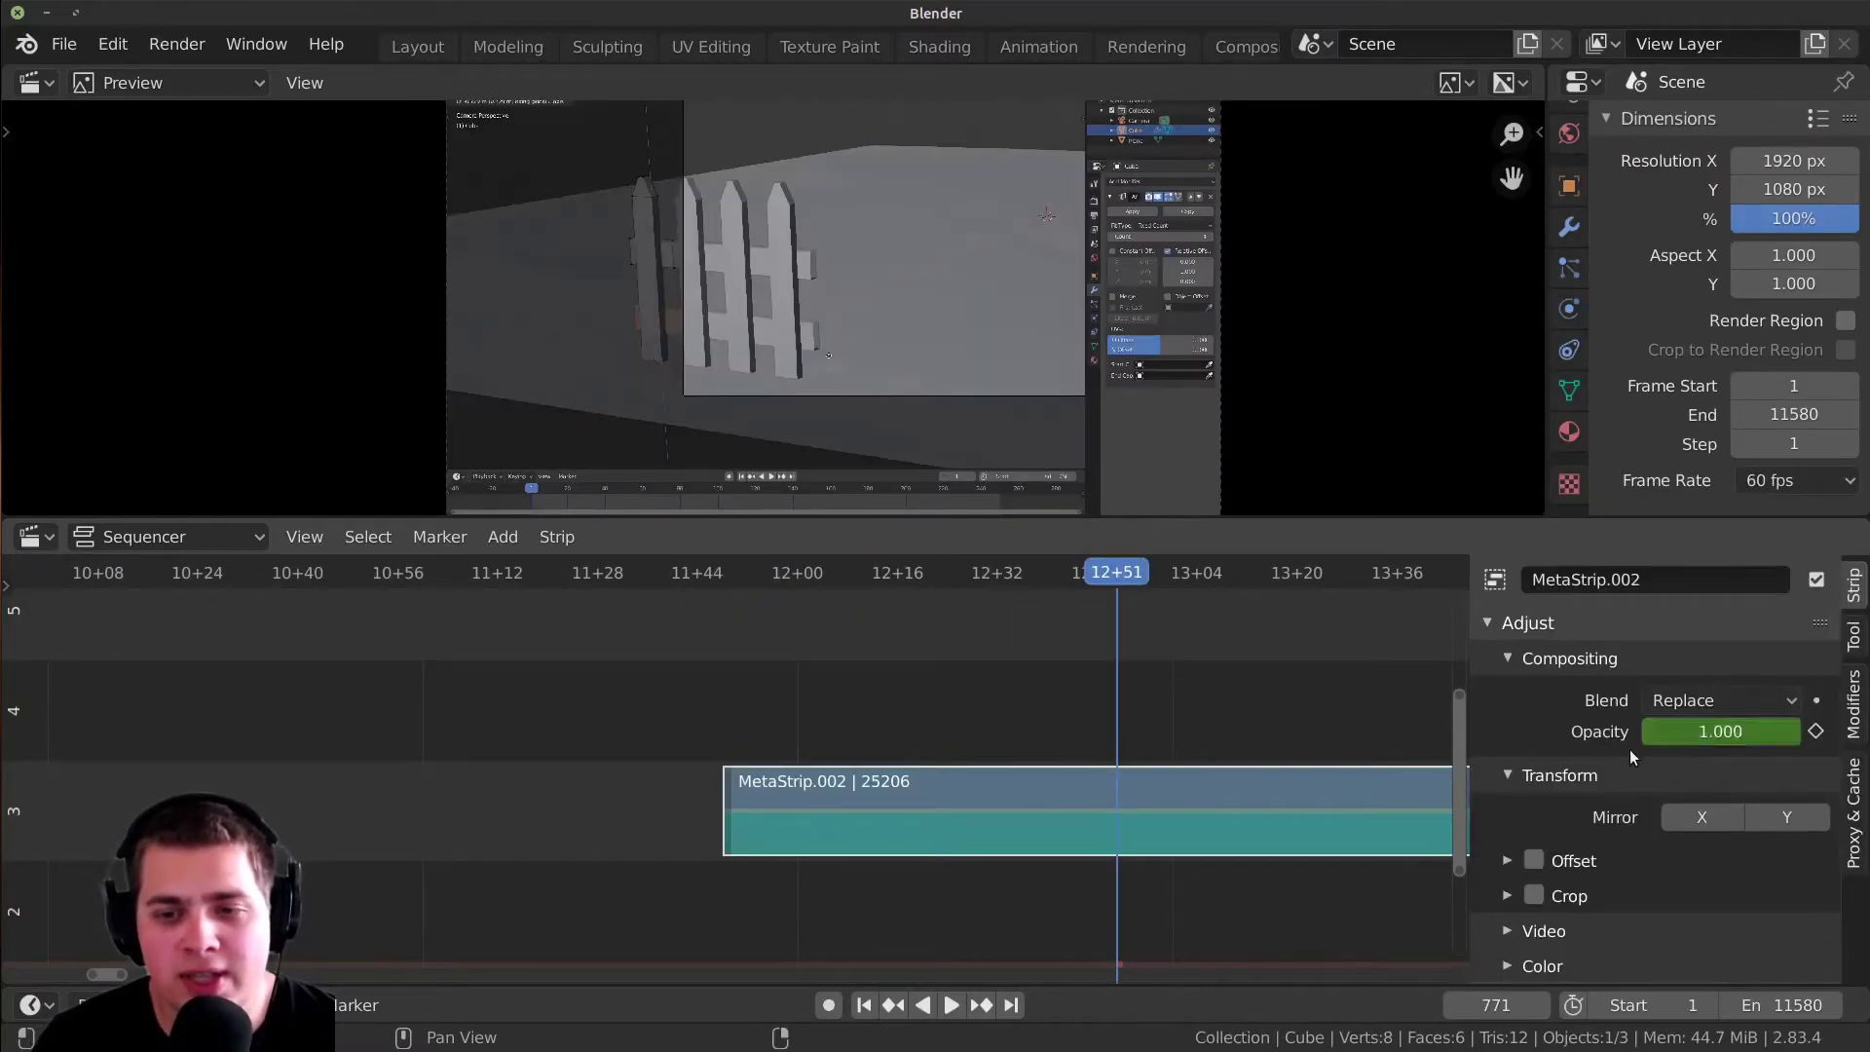
scroll(915, 892, down, 3)
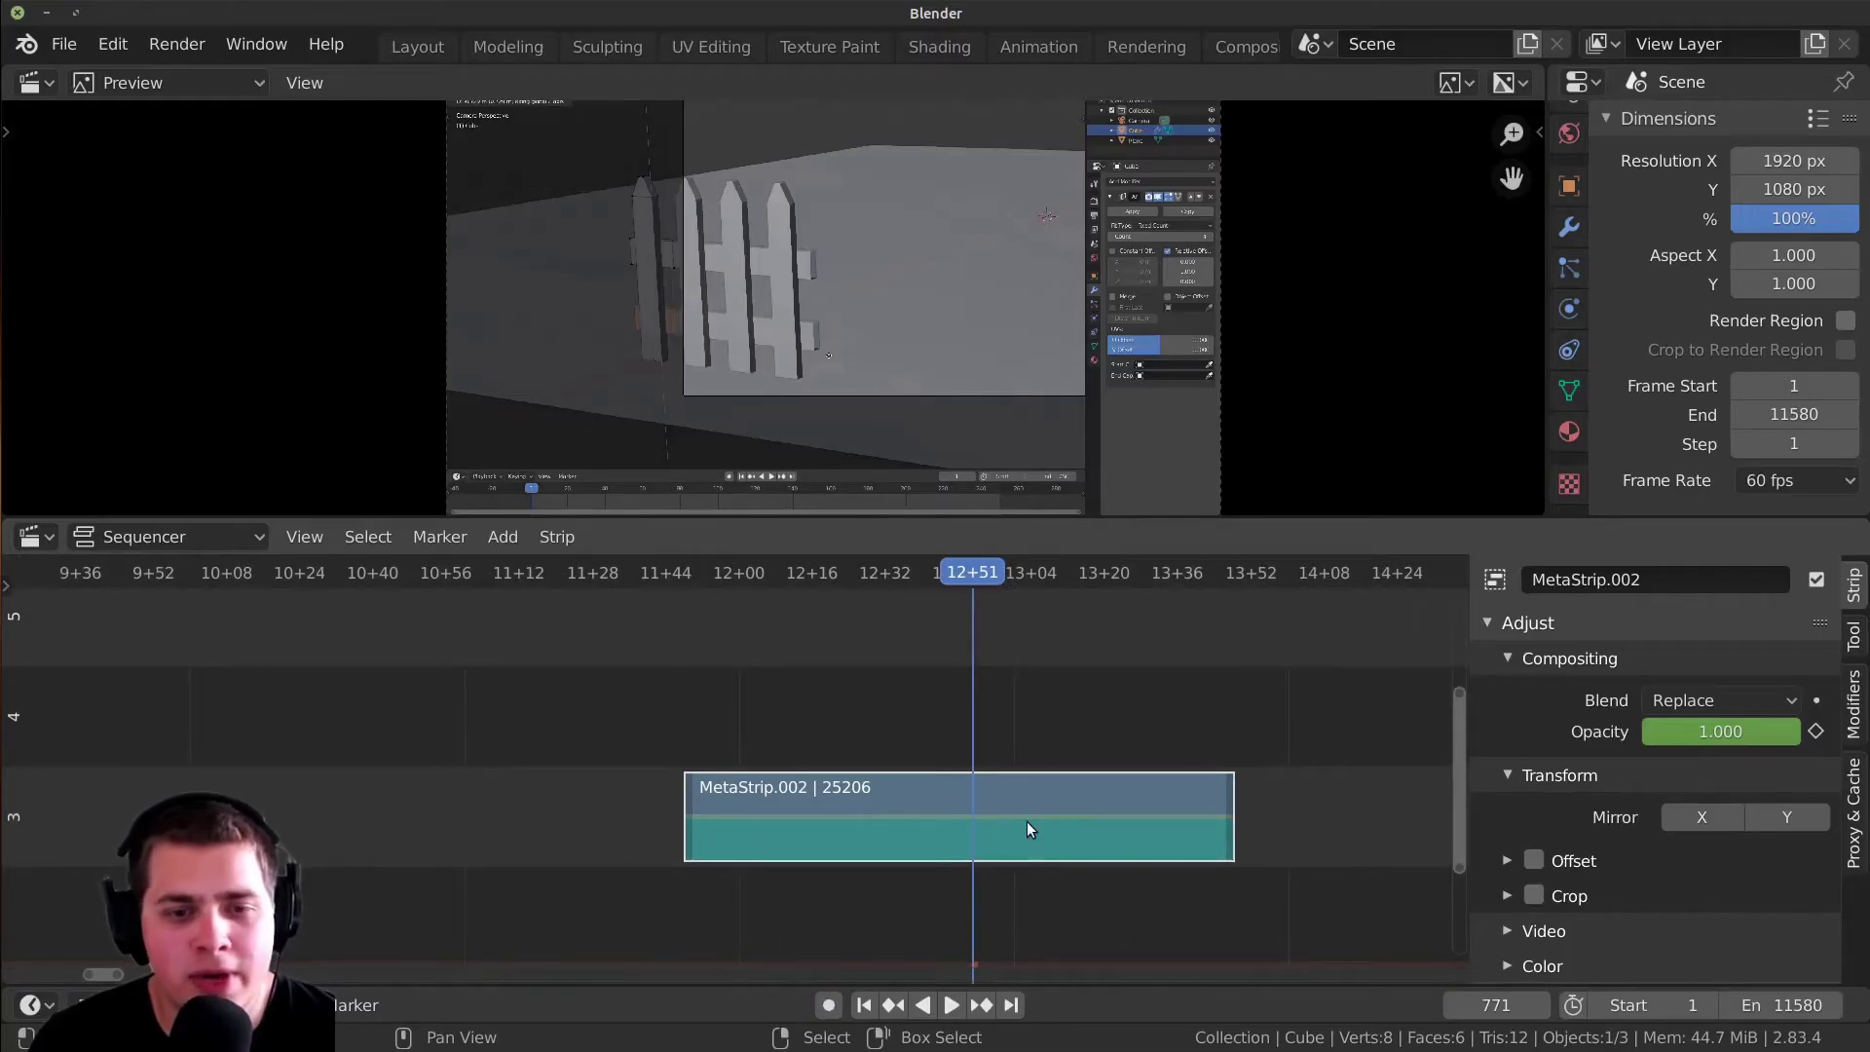
key(Tab)
right_click(1005, 920)
scroll(1005, 920, up, 1)
middle_drag(1005, 921, 1003, 817)
key(Tab)
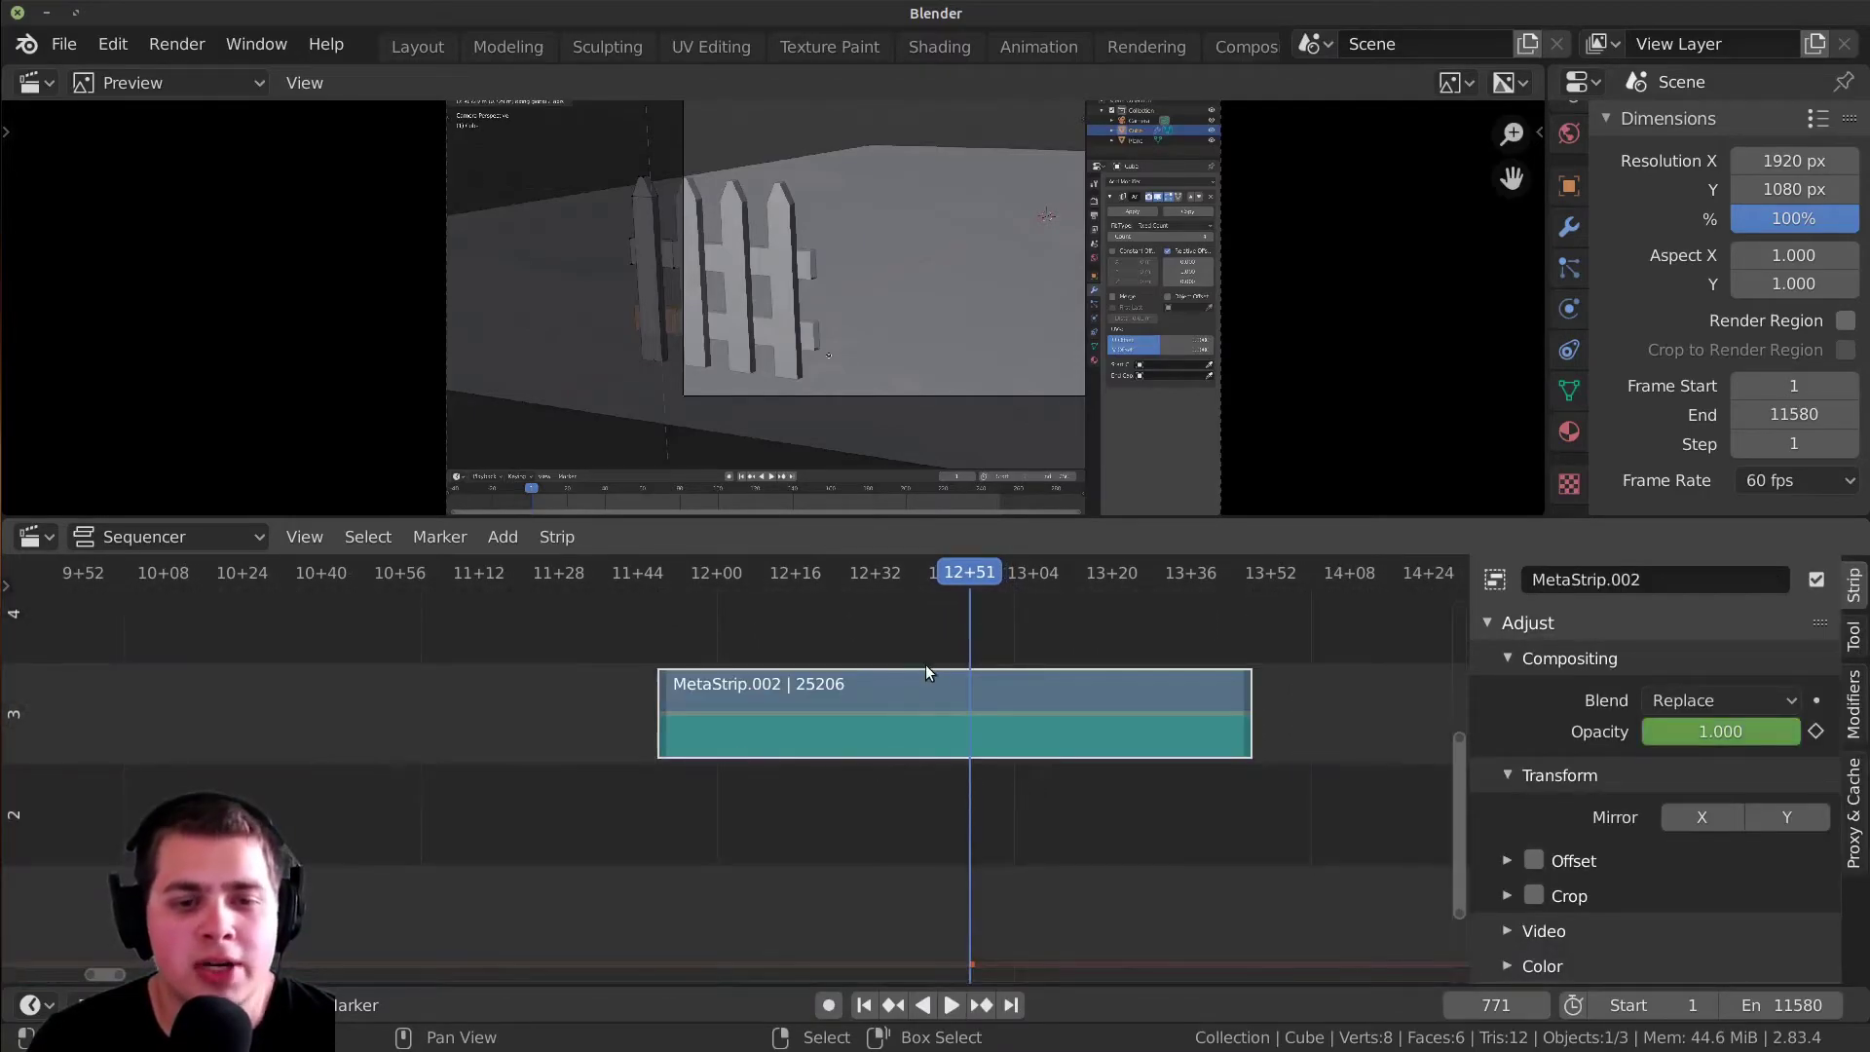
key(Tab)
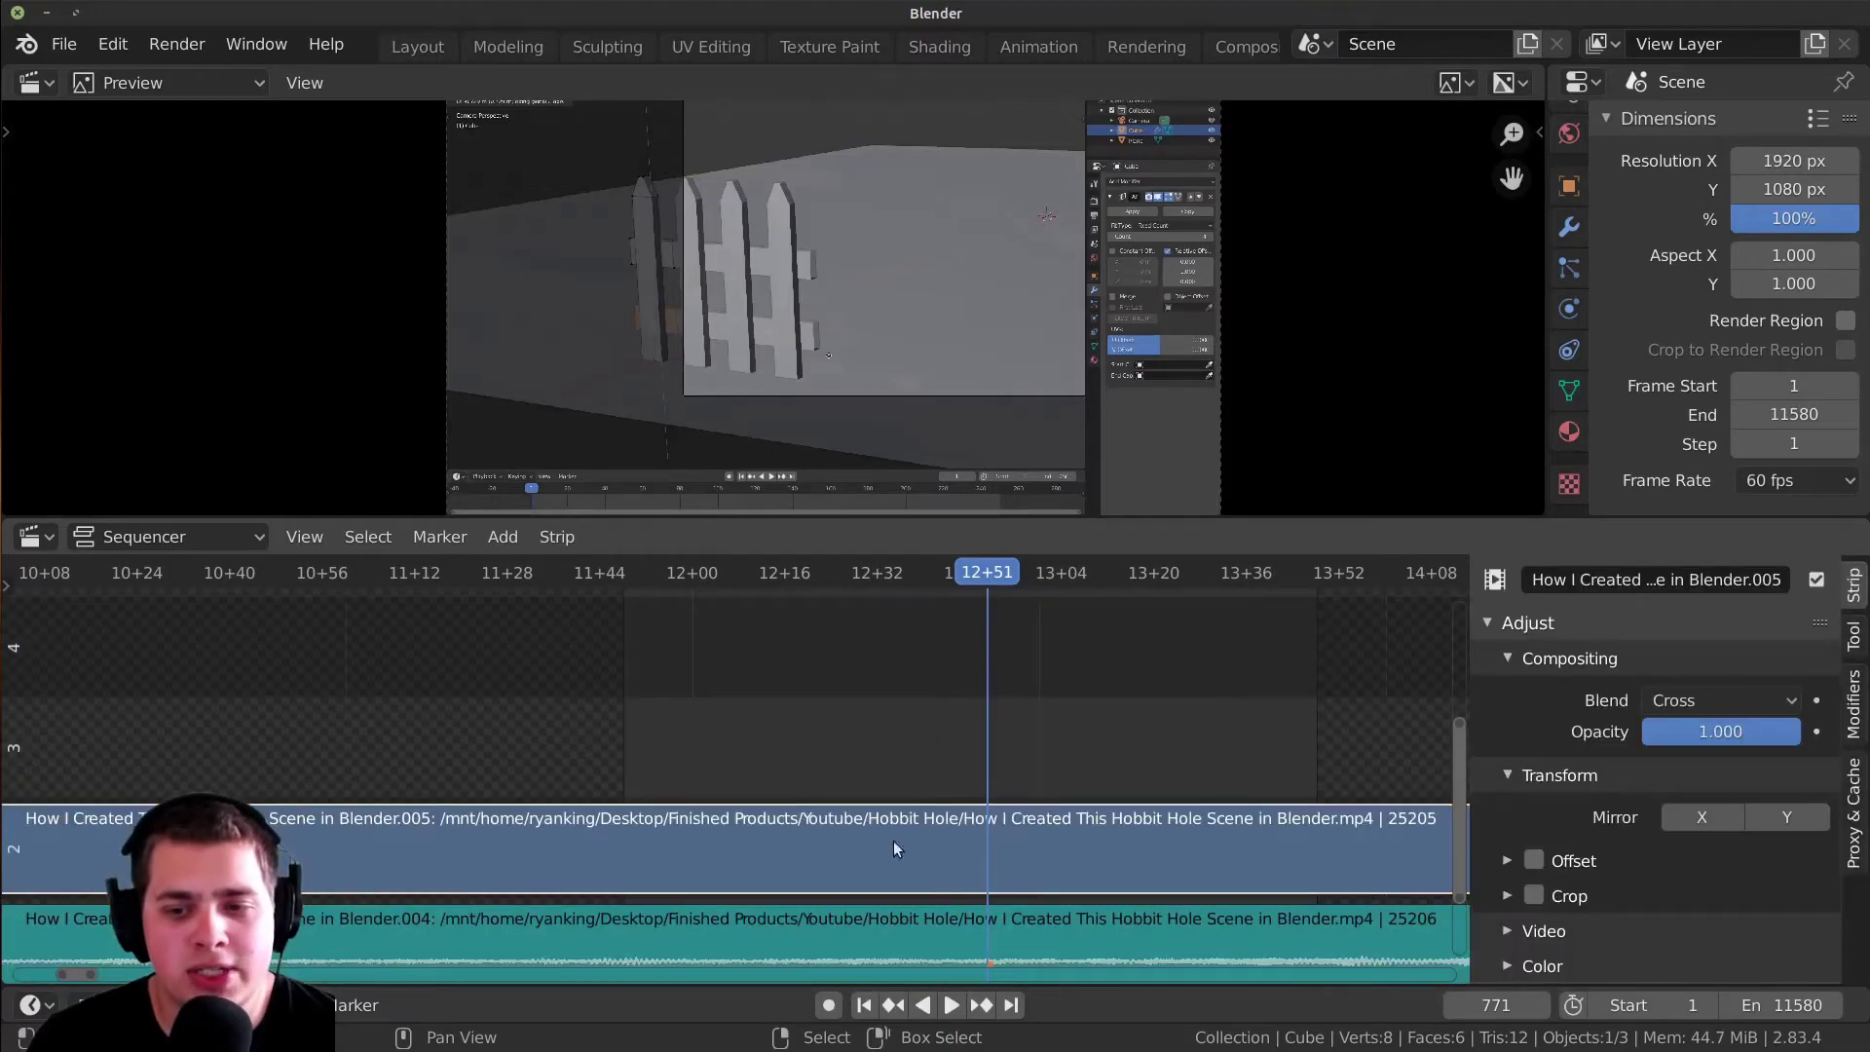
key(Tab)
- Try mirroring MetaStrip.002 along X and Y, and switch both mirror options off
scroll(1636, 730, down, 2)
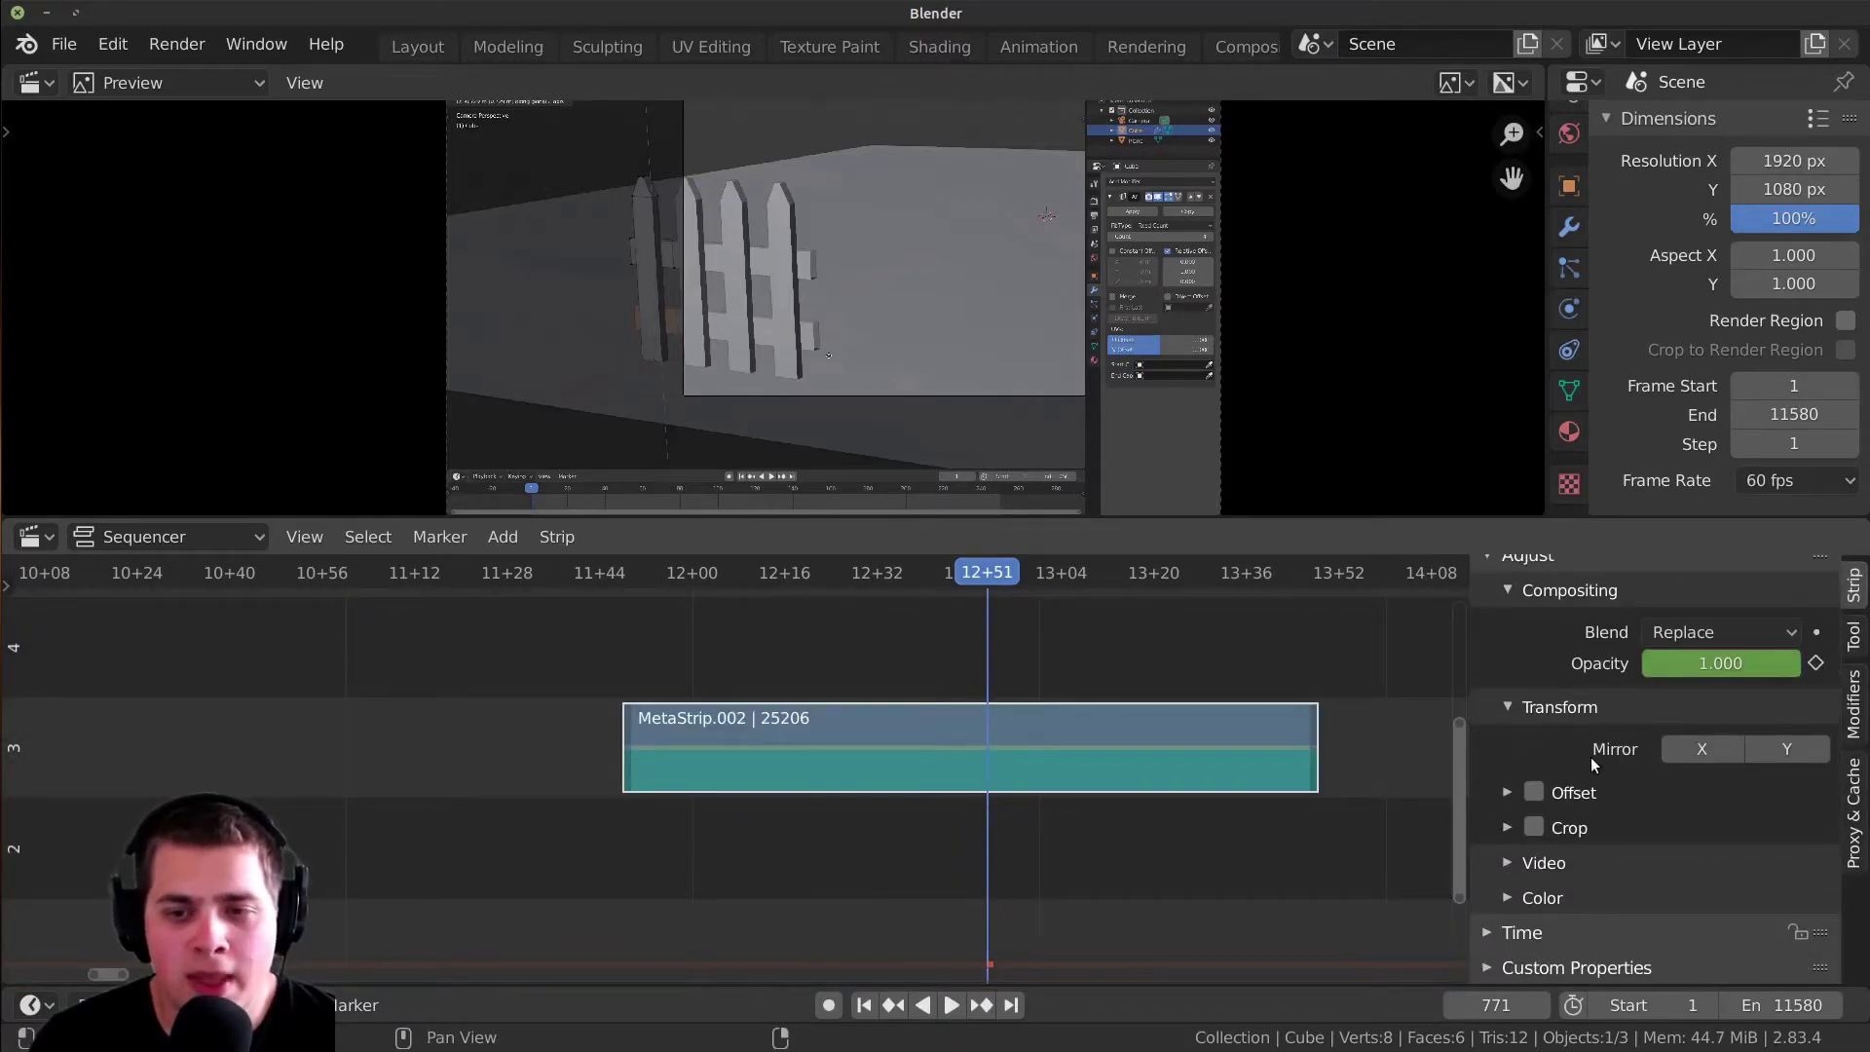
click(1509, 716)
click(1517, 774)
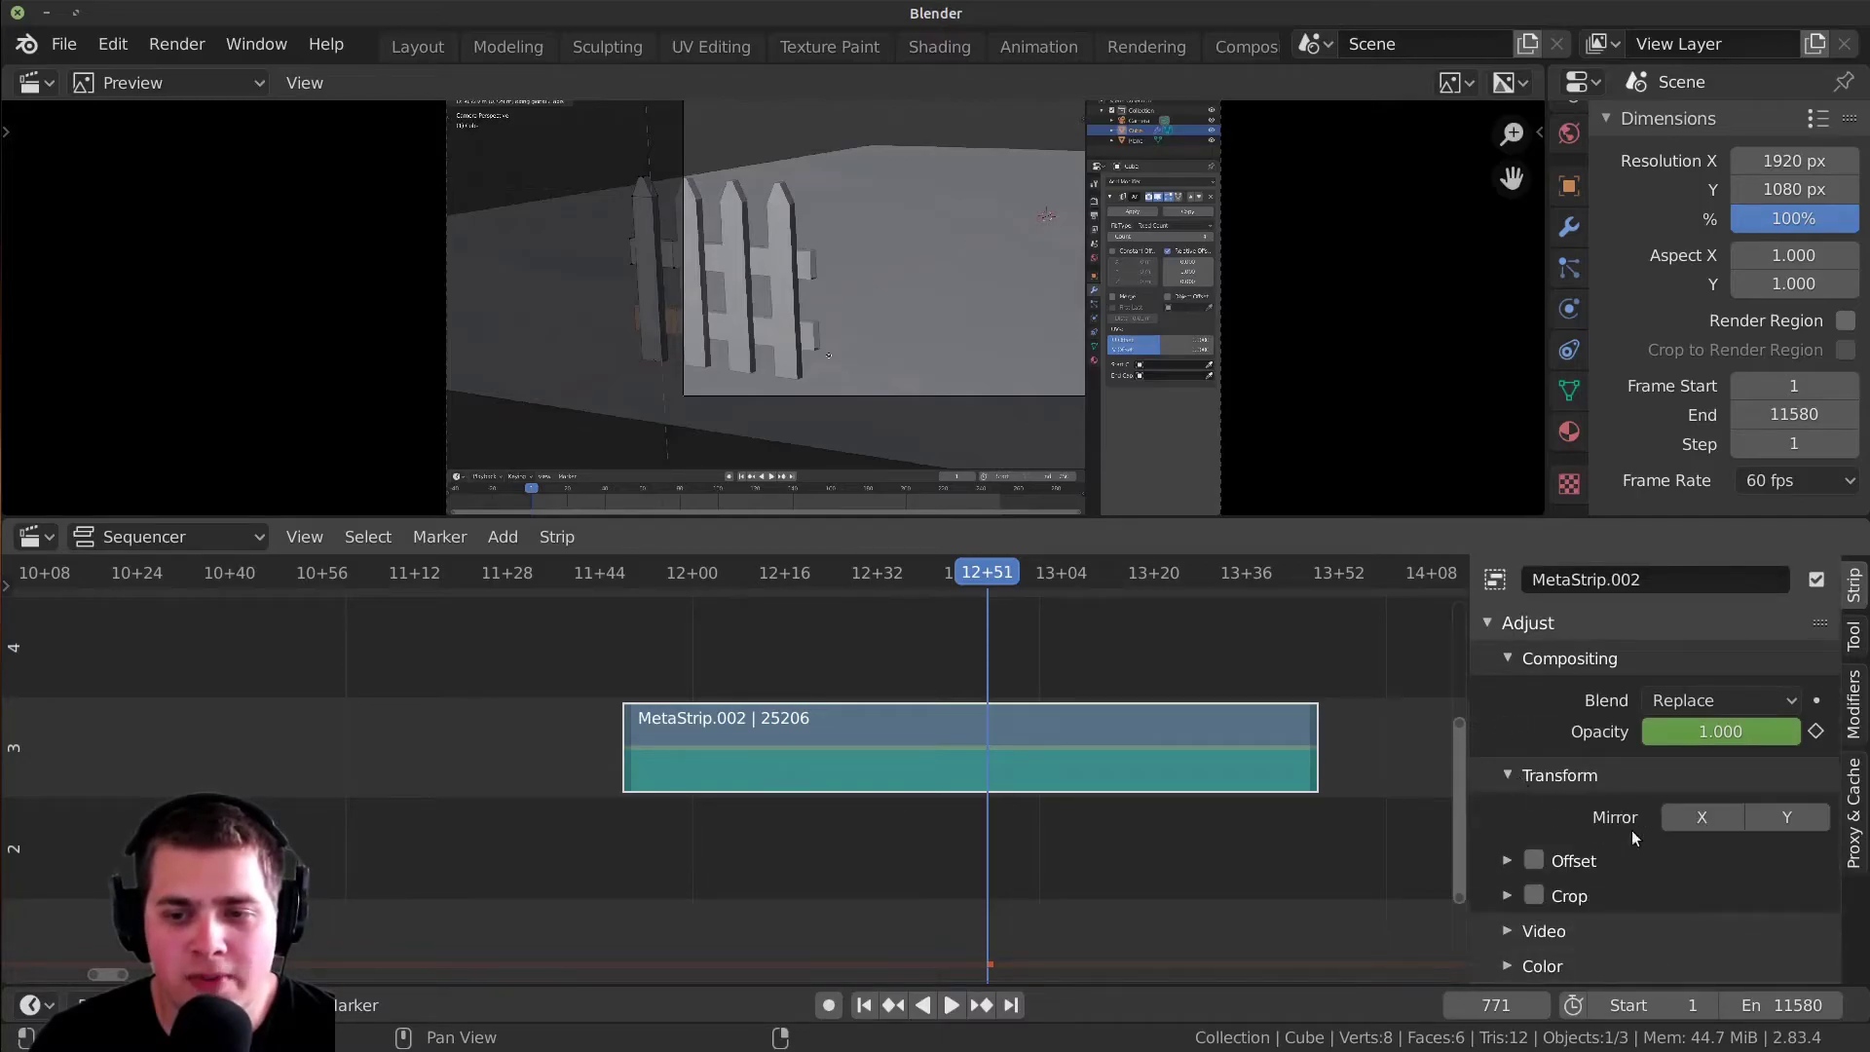
middle_drag(1205, 737, 1190, 760)
scroll(1098, 471, down, 2)
middle_drag(1097, 471, 1082, 498)
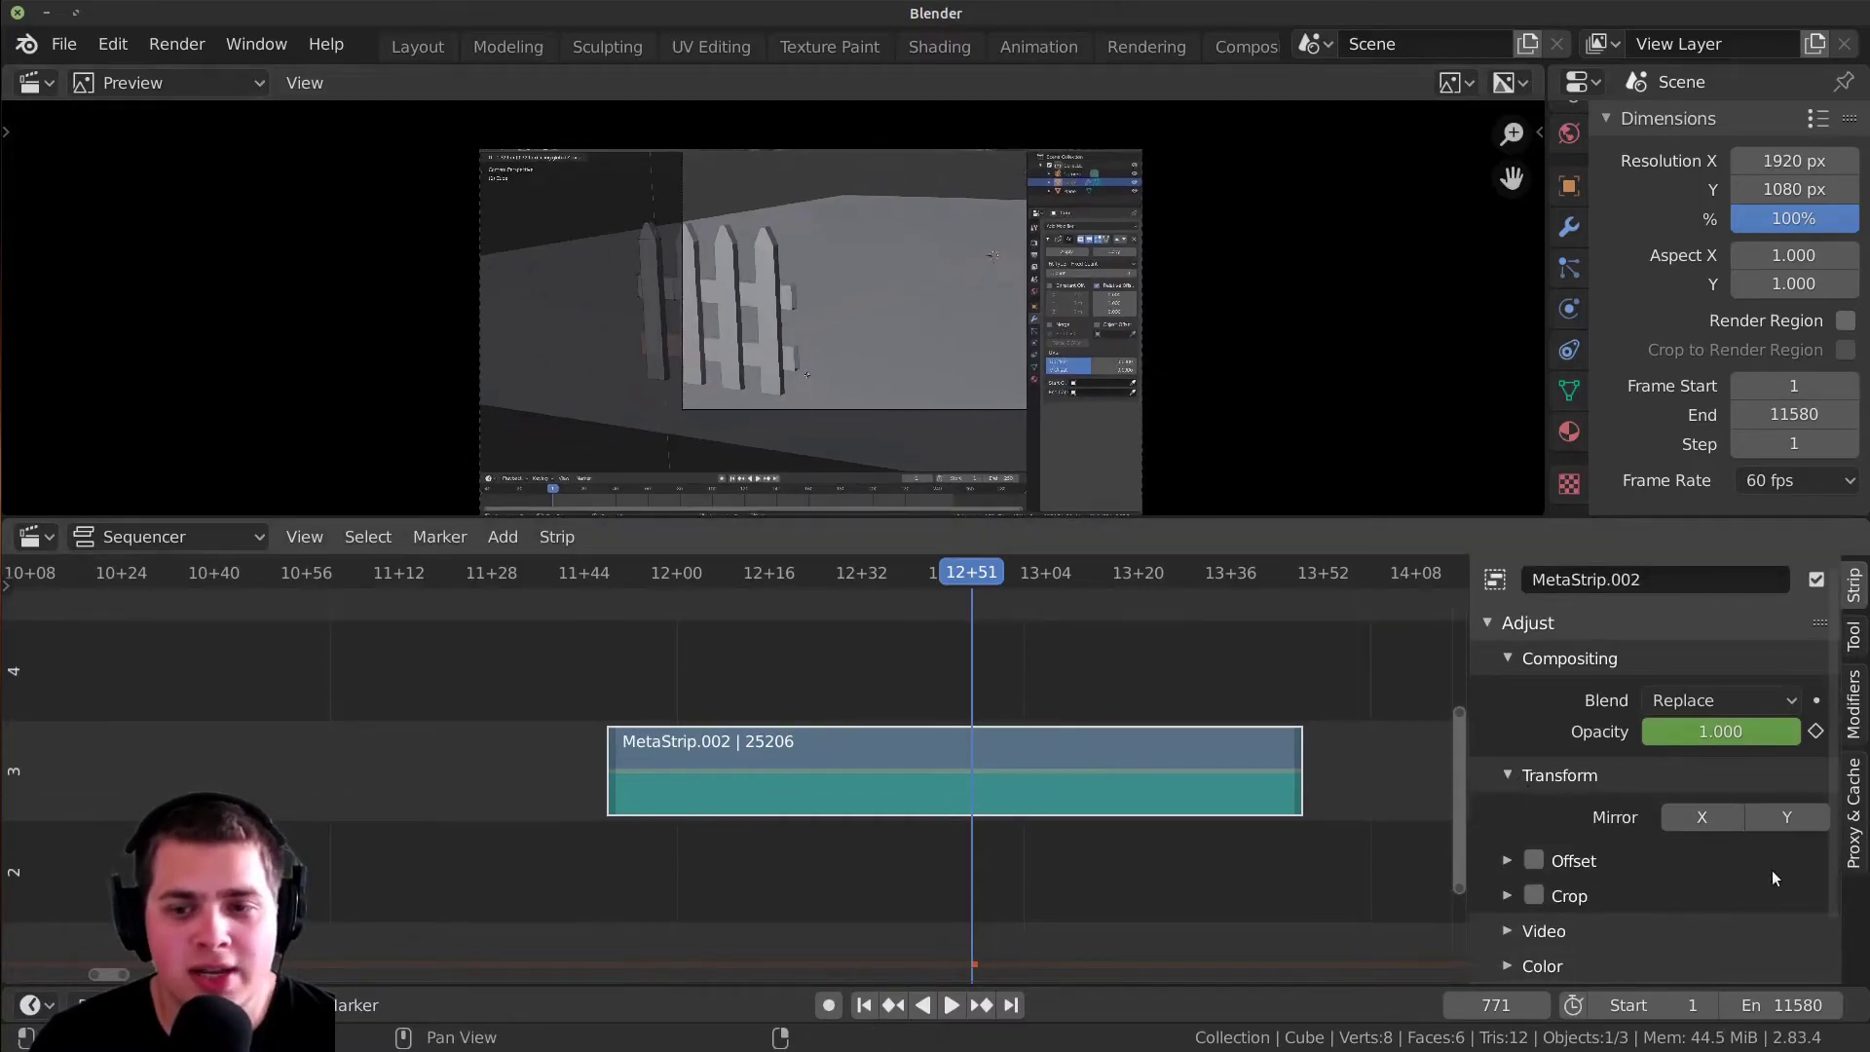
click(1689, 819)
click(1802, 825)
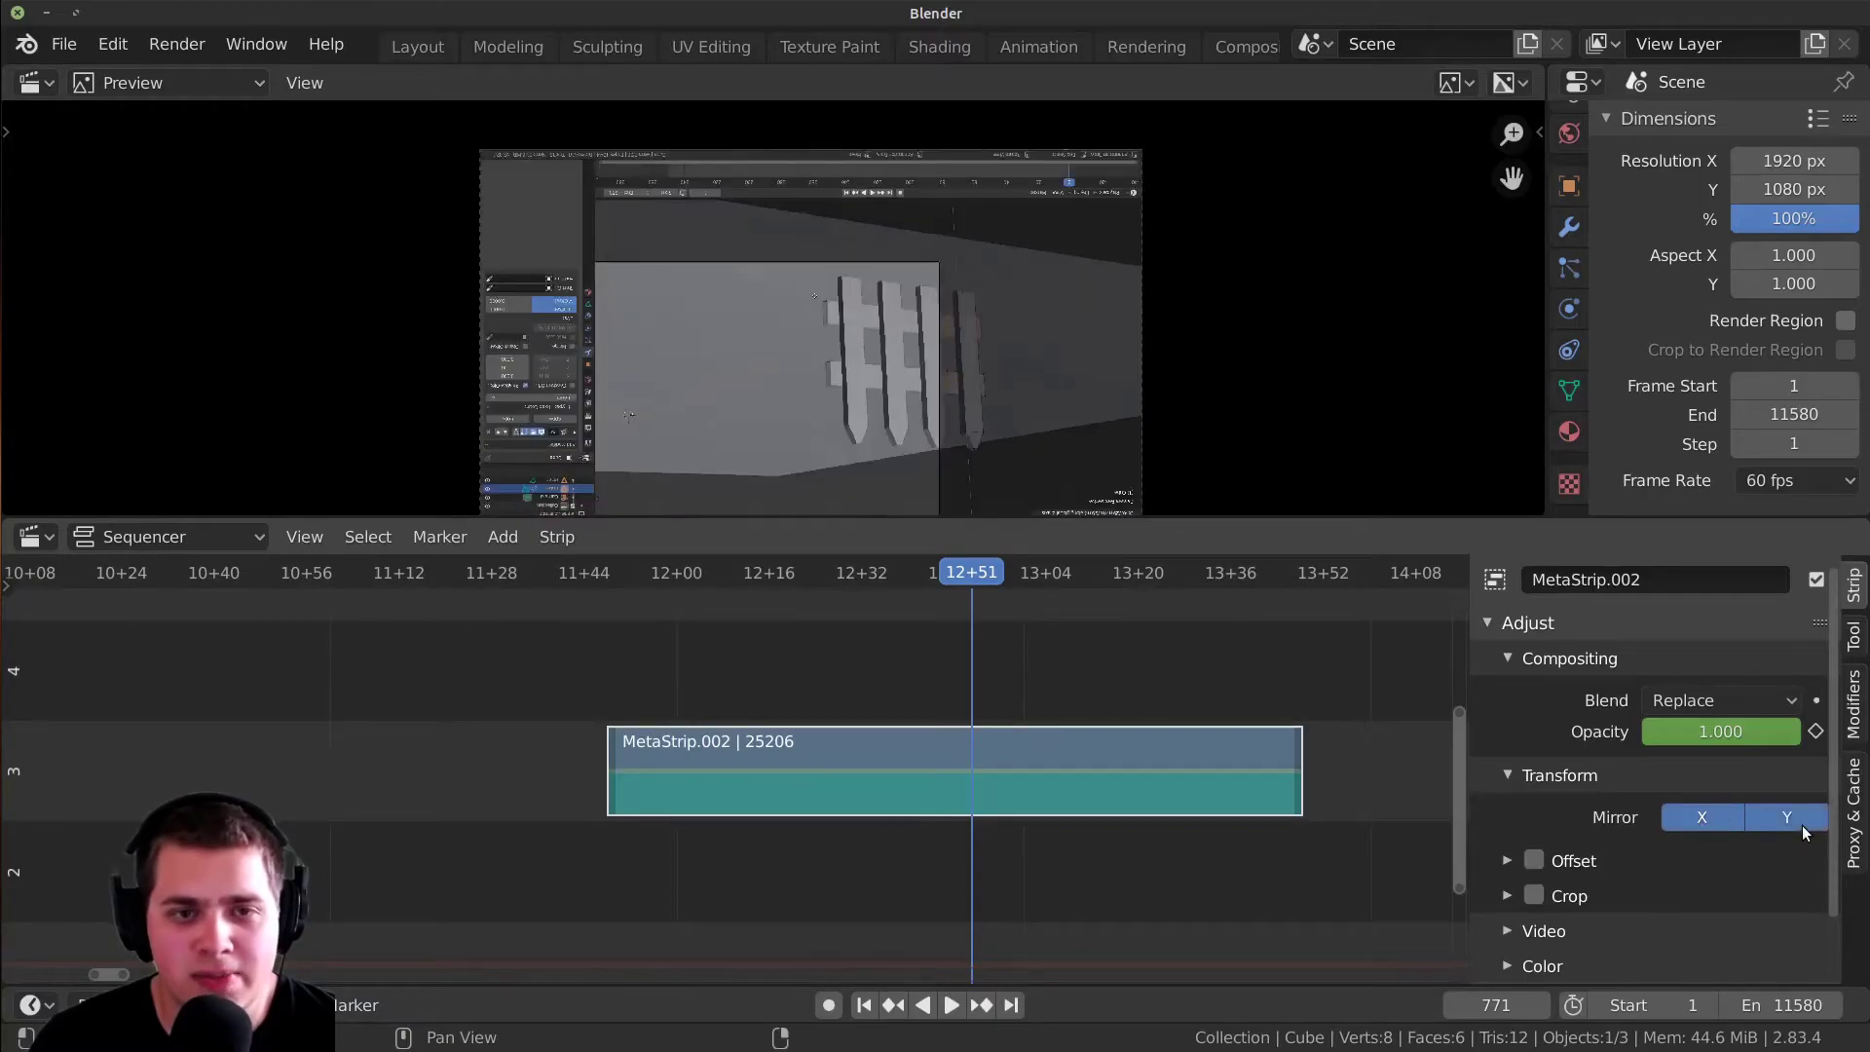
click(1710, 814)
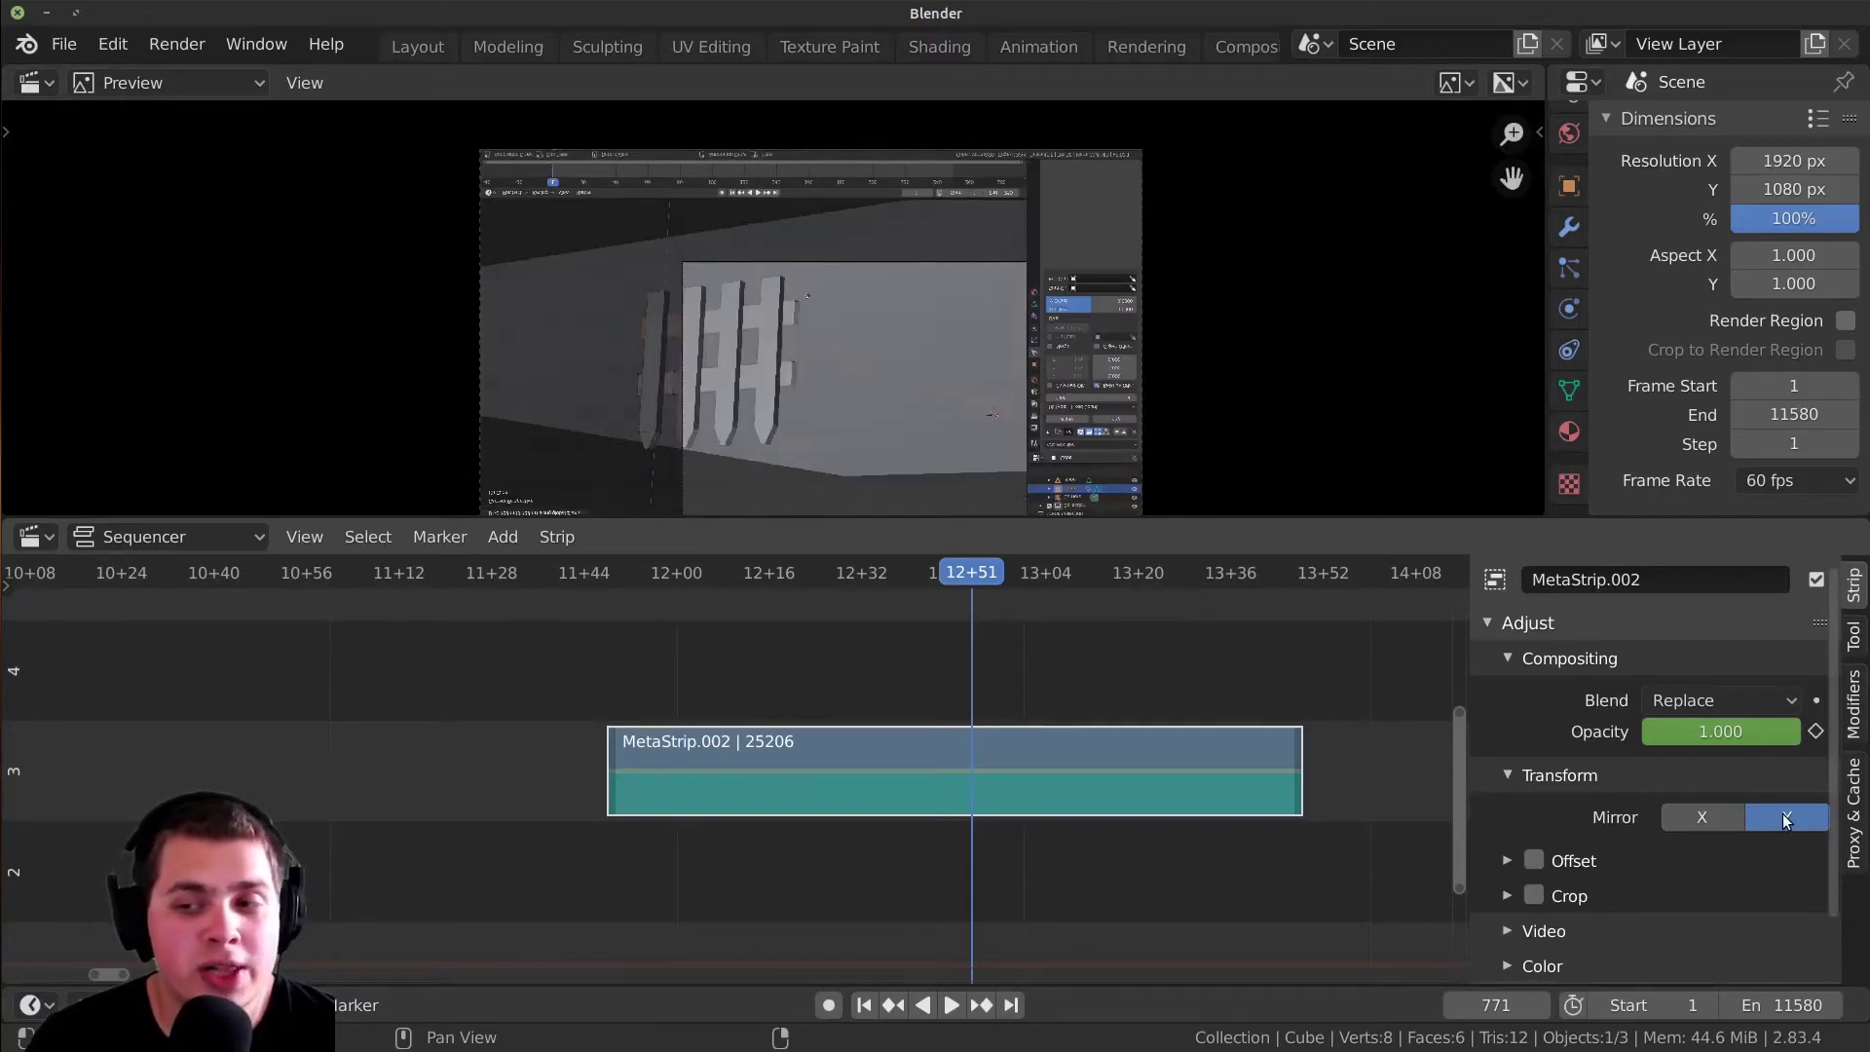
click(1782, 814)
click(1705, 814)
click(1720, 814)
- Enable Offset for MetaStrip.002, try shifting its X and Y position, and reset and disable the offset
scroll(1572, 715, down, 2)
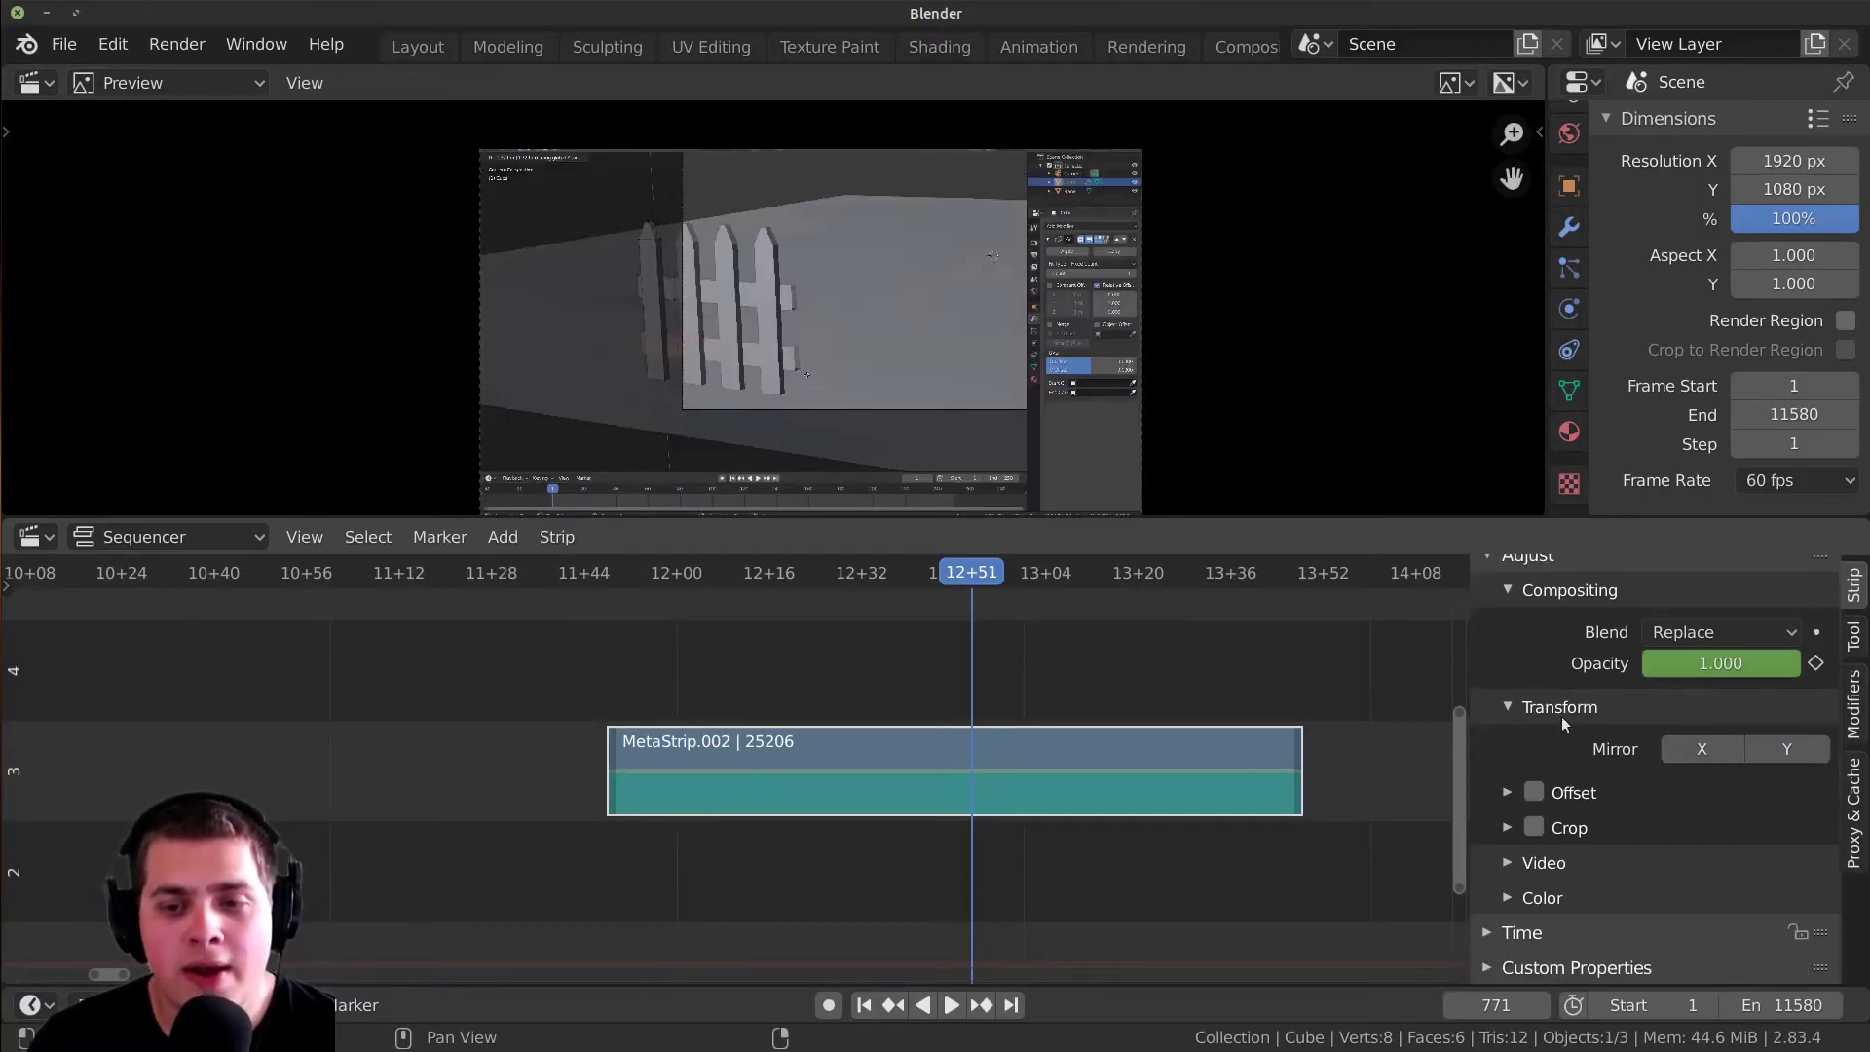
click(1506, 792)
click(1534, 791)
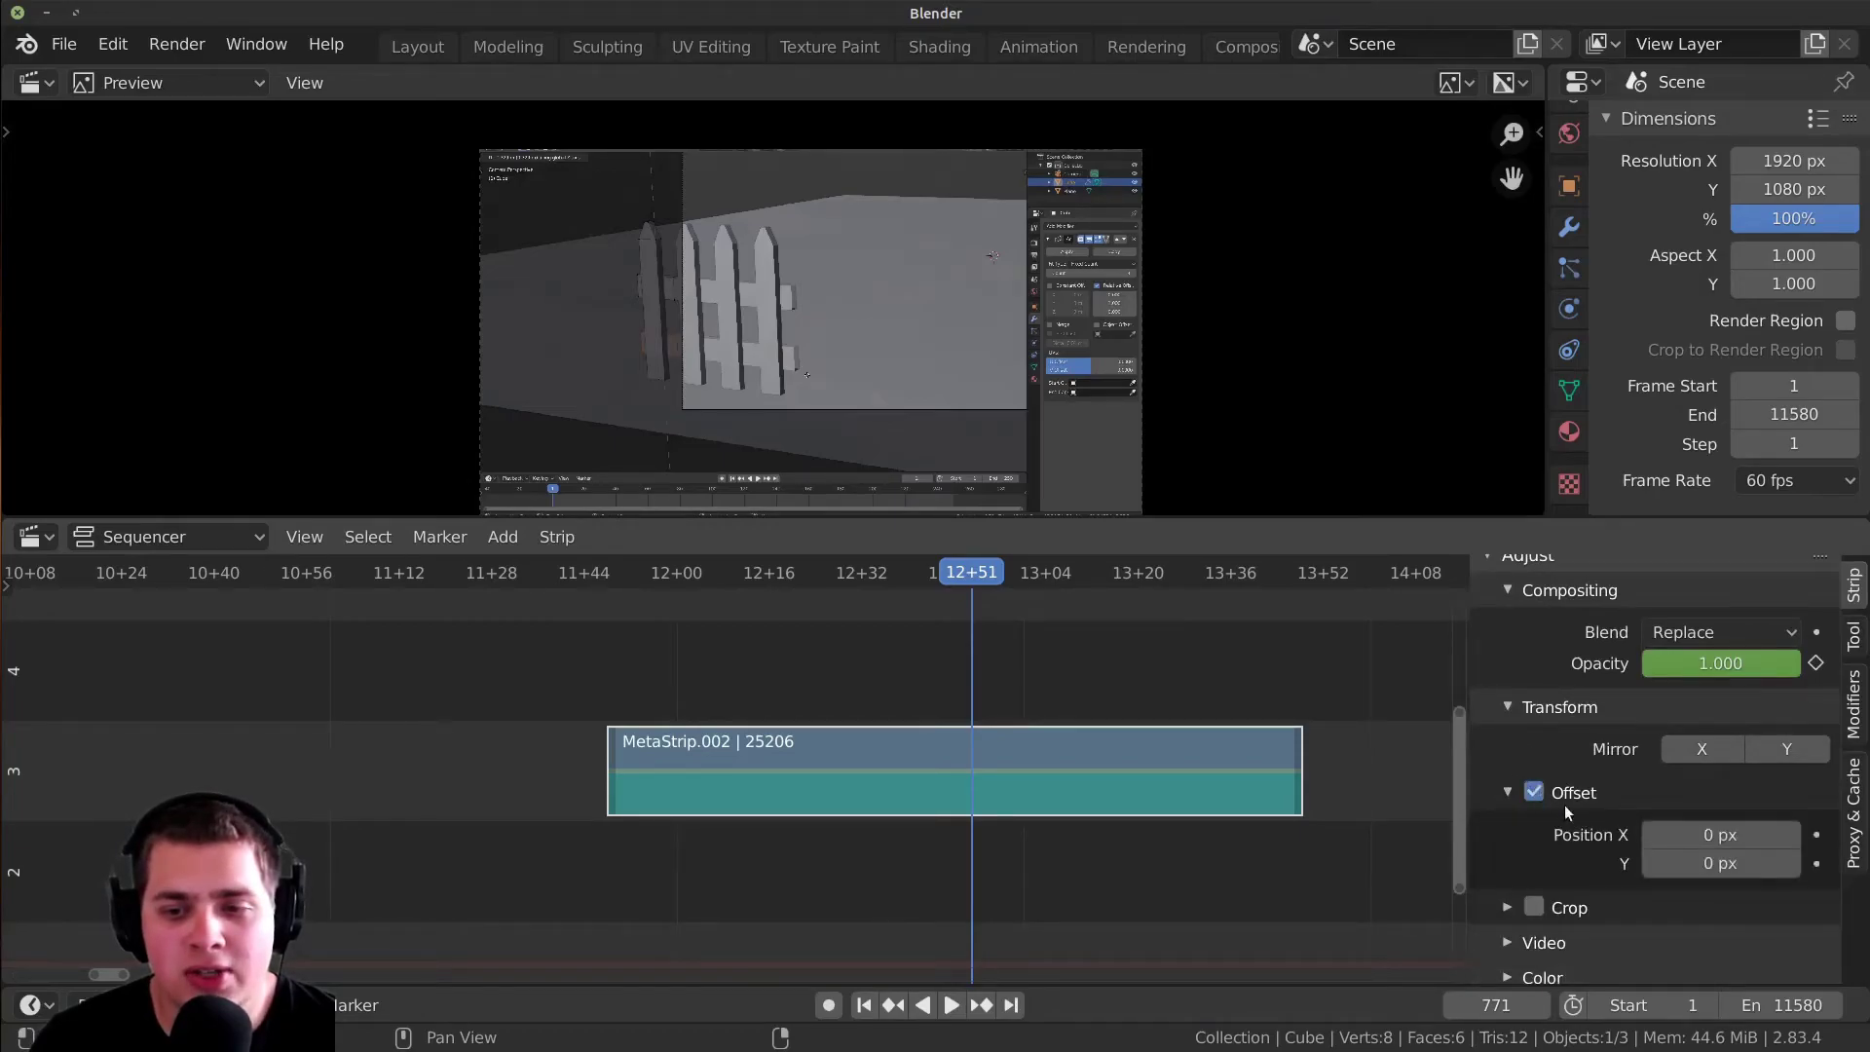
drag(1719, 835, 1841, 834)
right_click(1720, 834)
mouse_move(1693, 863)
mouse_down()
mouse_move(1812, 863)
mouse_move(1692, 864)
mouse_up()
key(BackSpace)
click(1567, 792)
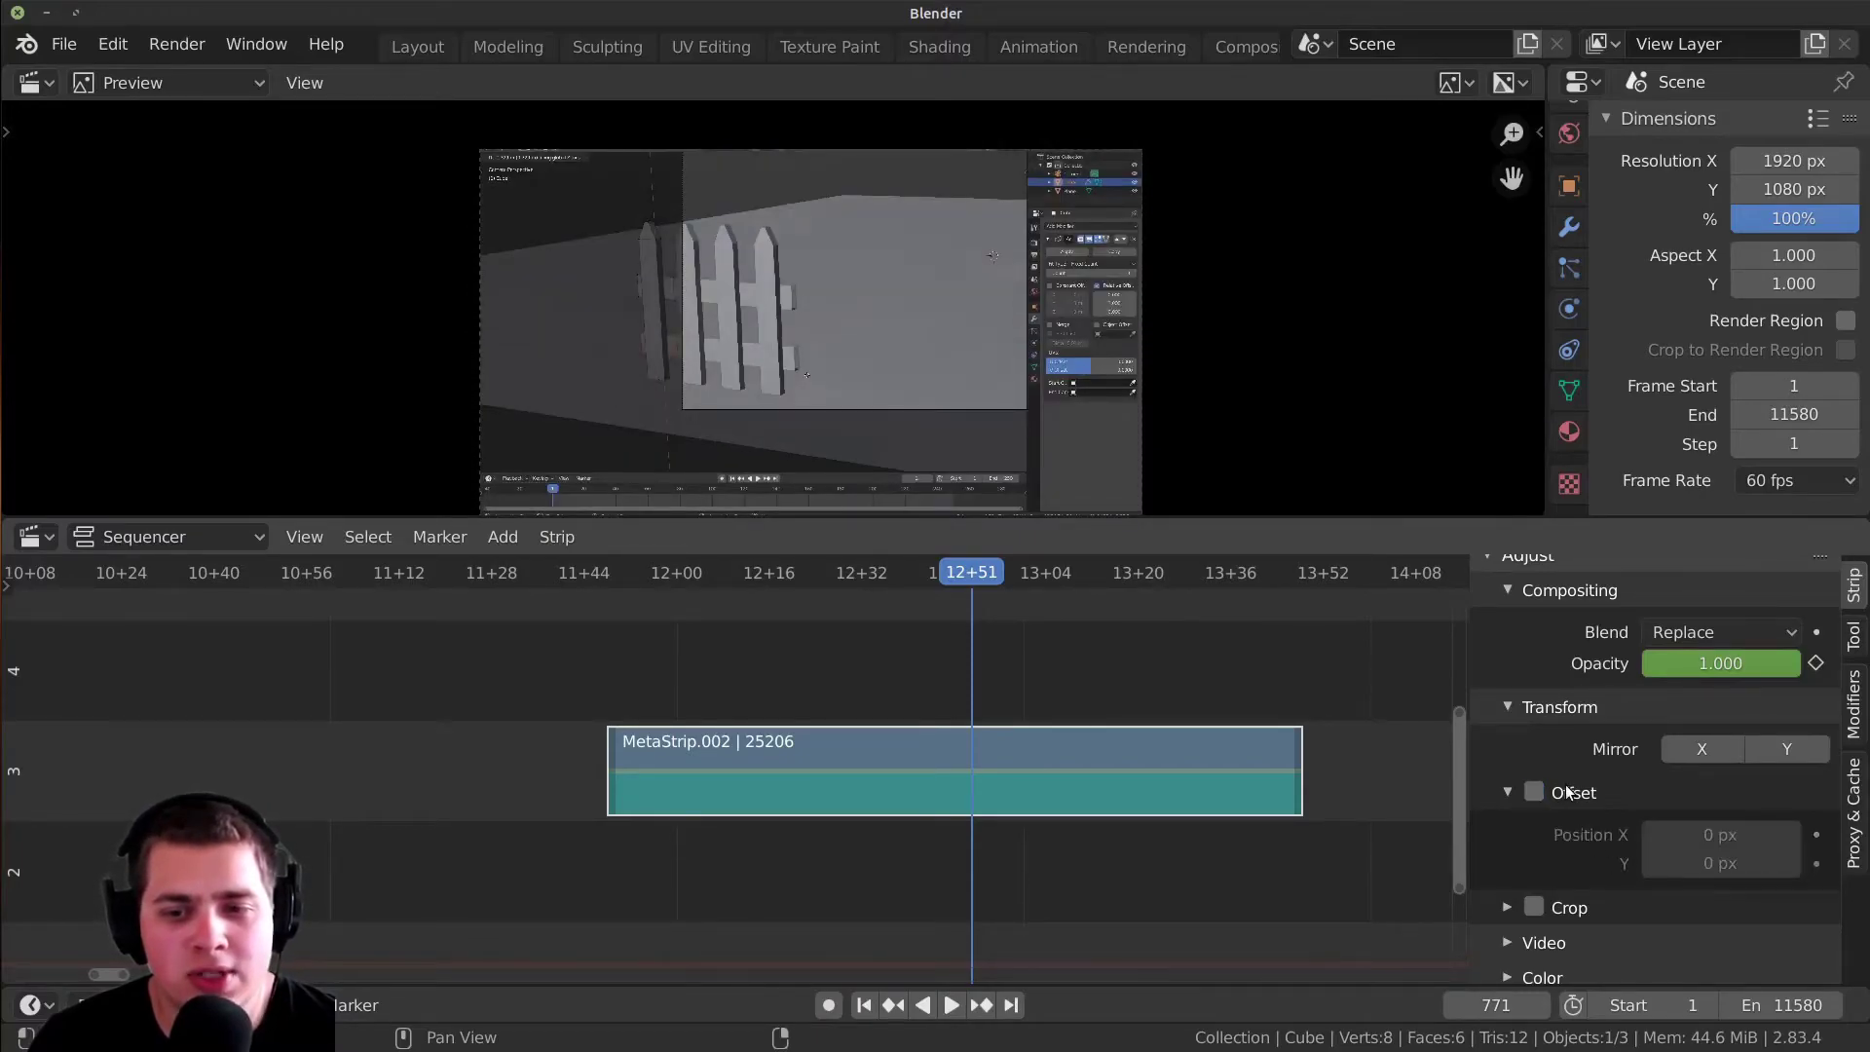
- Try Reverse Frames on MetaStrip.002, play and scrub the reversed footage, and switch the option off
click(1505, 784)
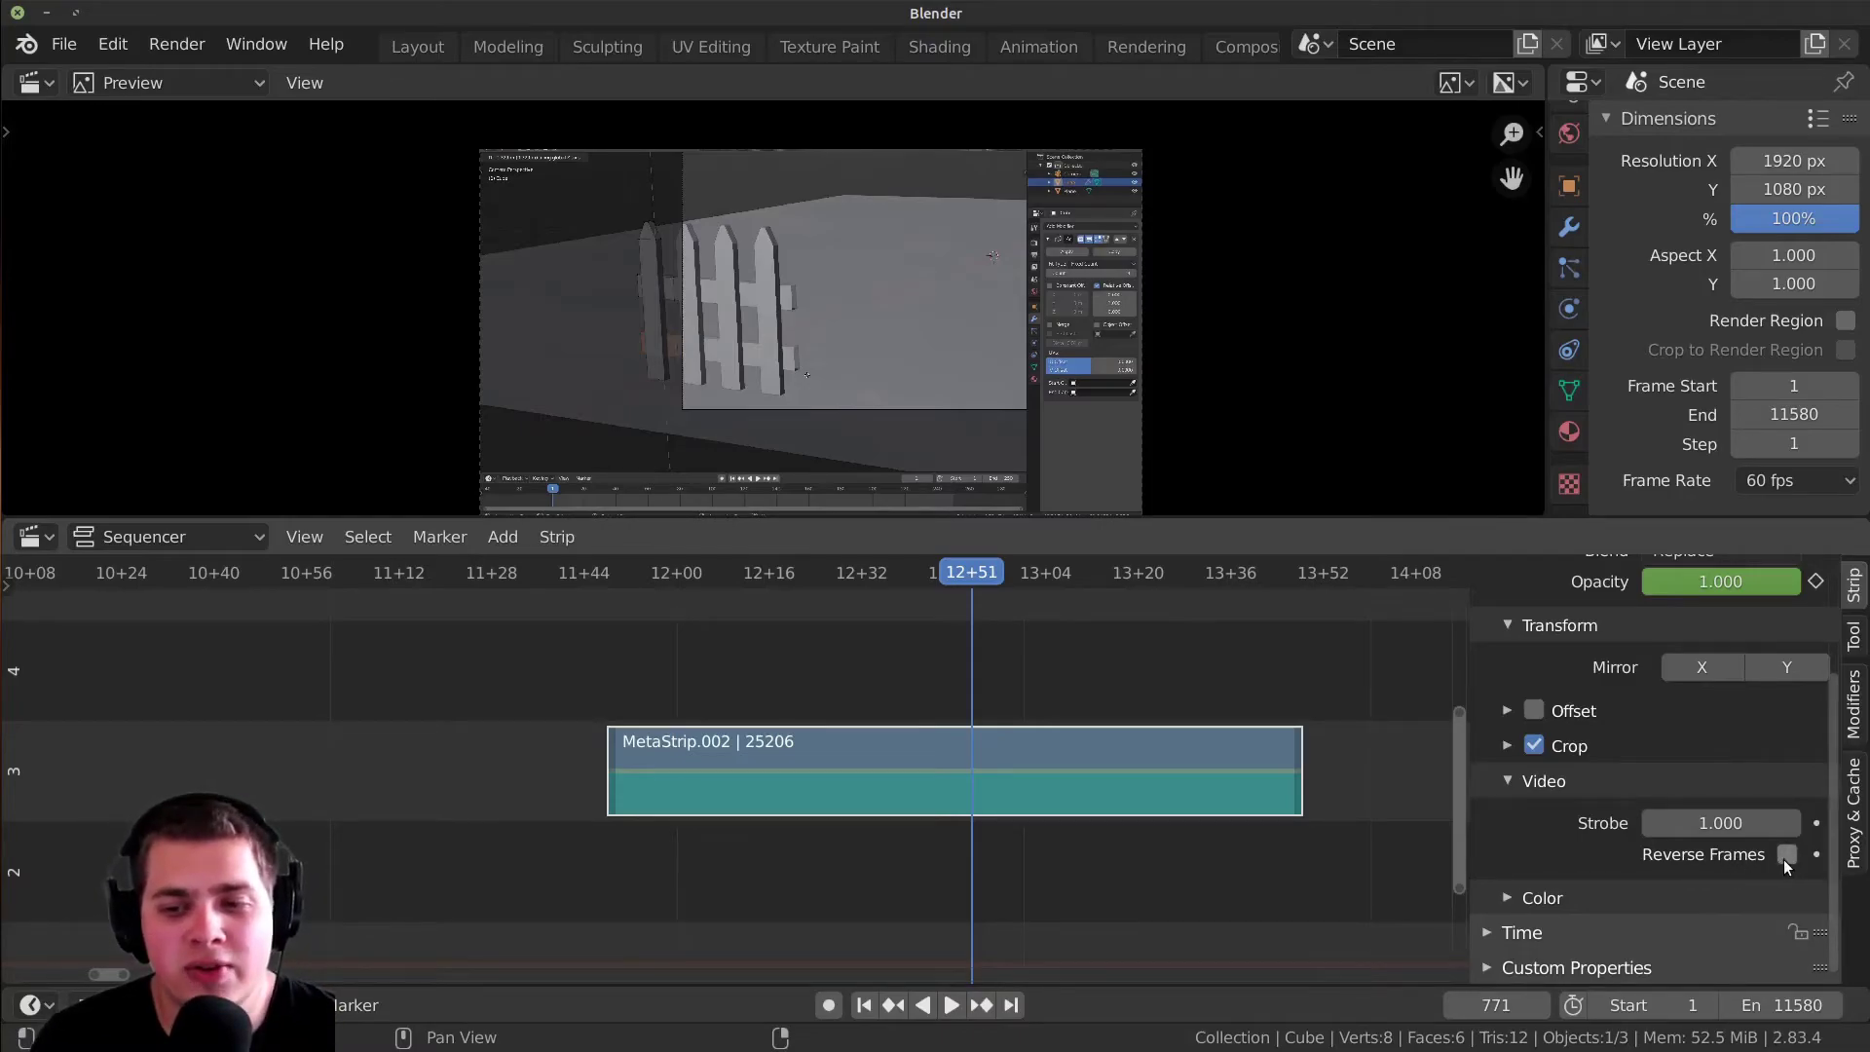
click(1787, 854)
middle_drag(1193, 723, 1147, 750)
key(space)
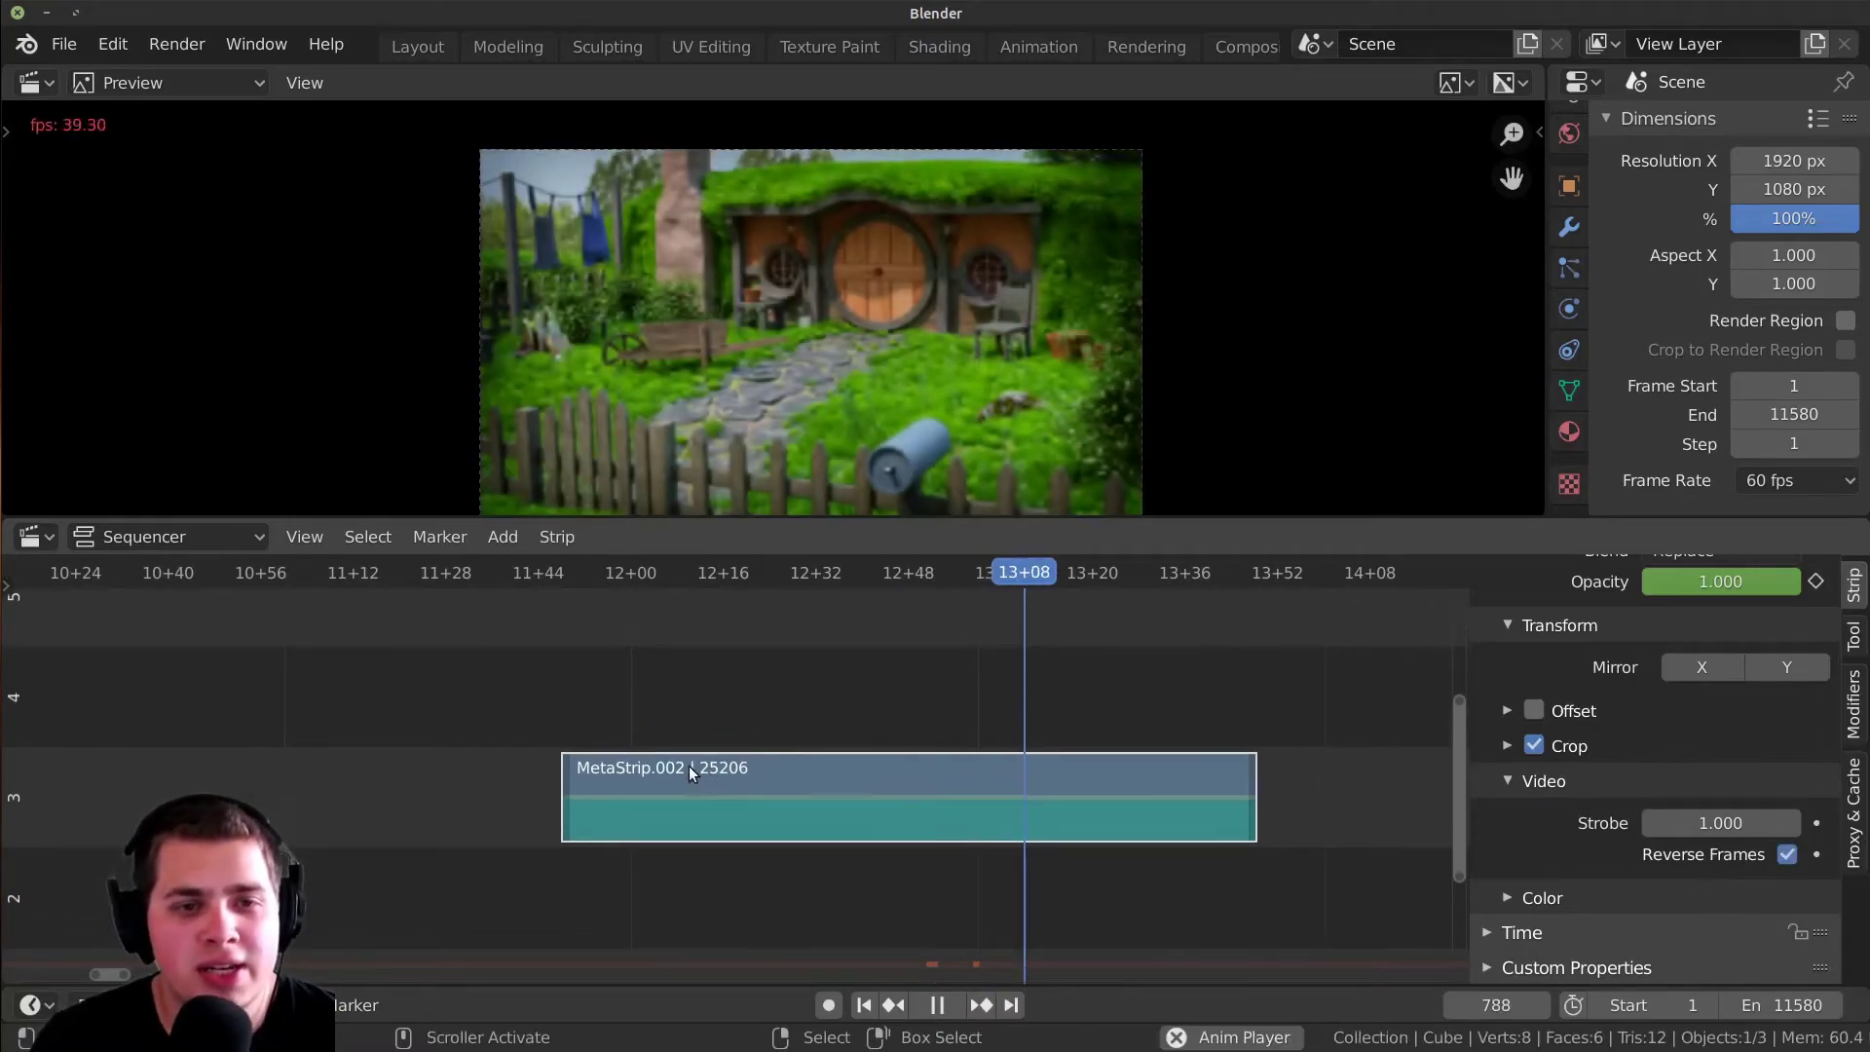
drag(695, 763, 611, 767)
drag(1134, 765, 1143, 763)
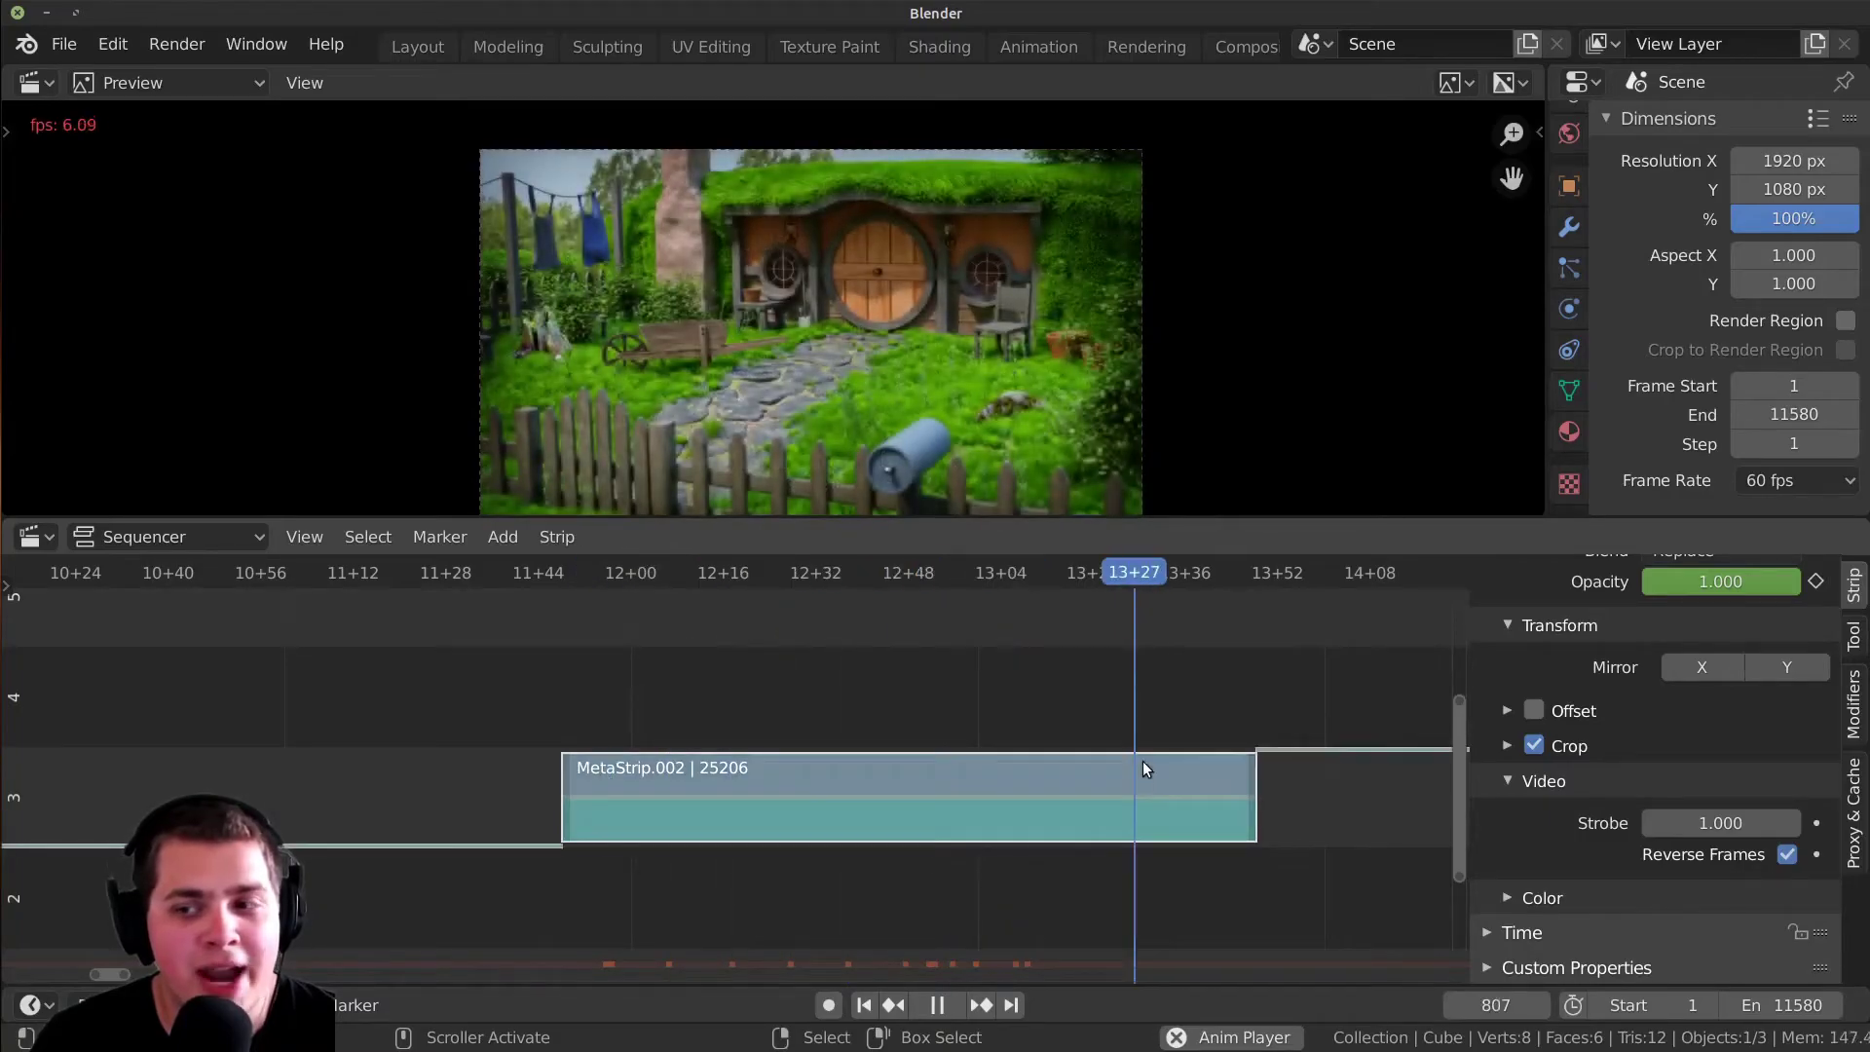
key(space)
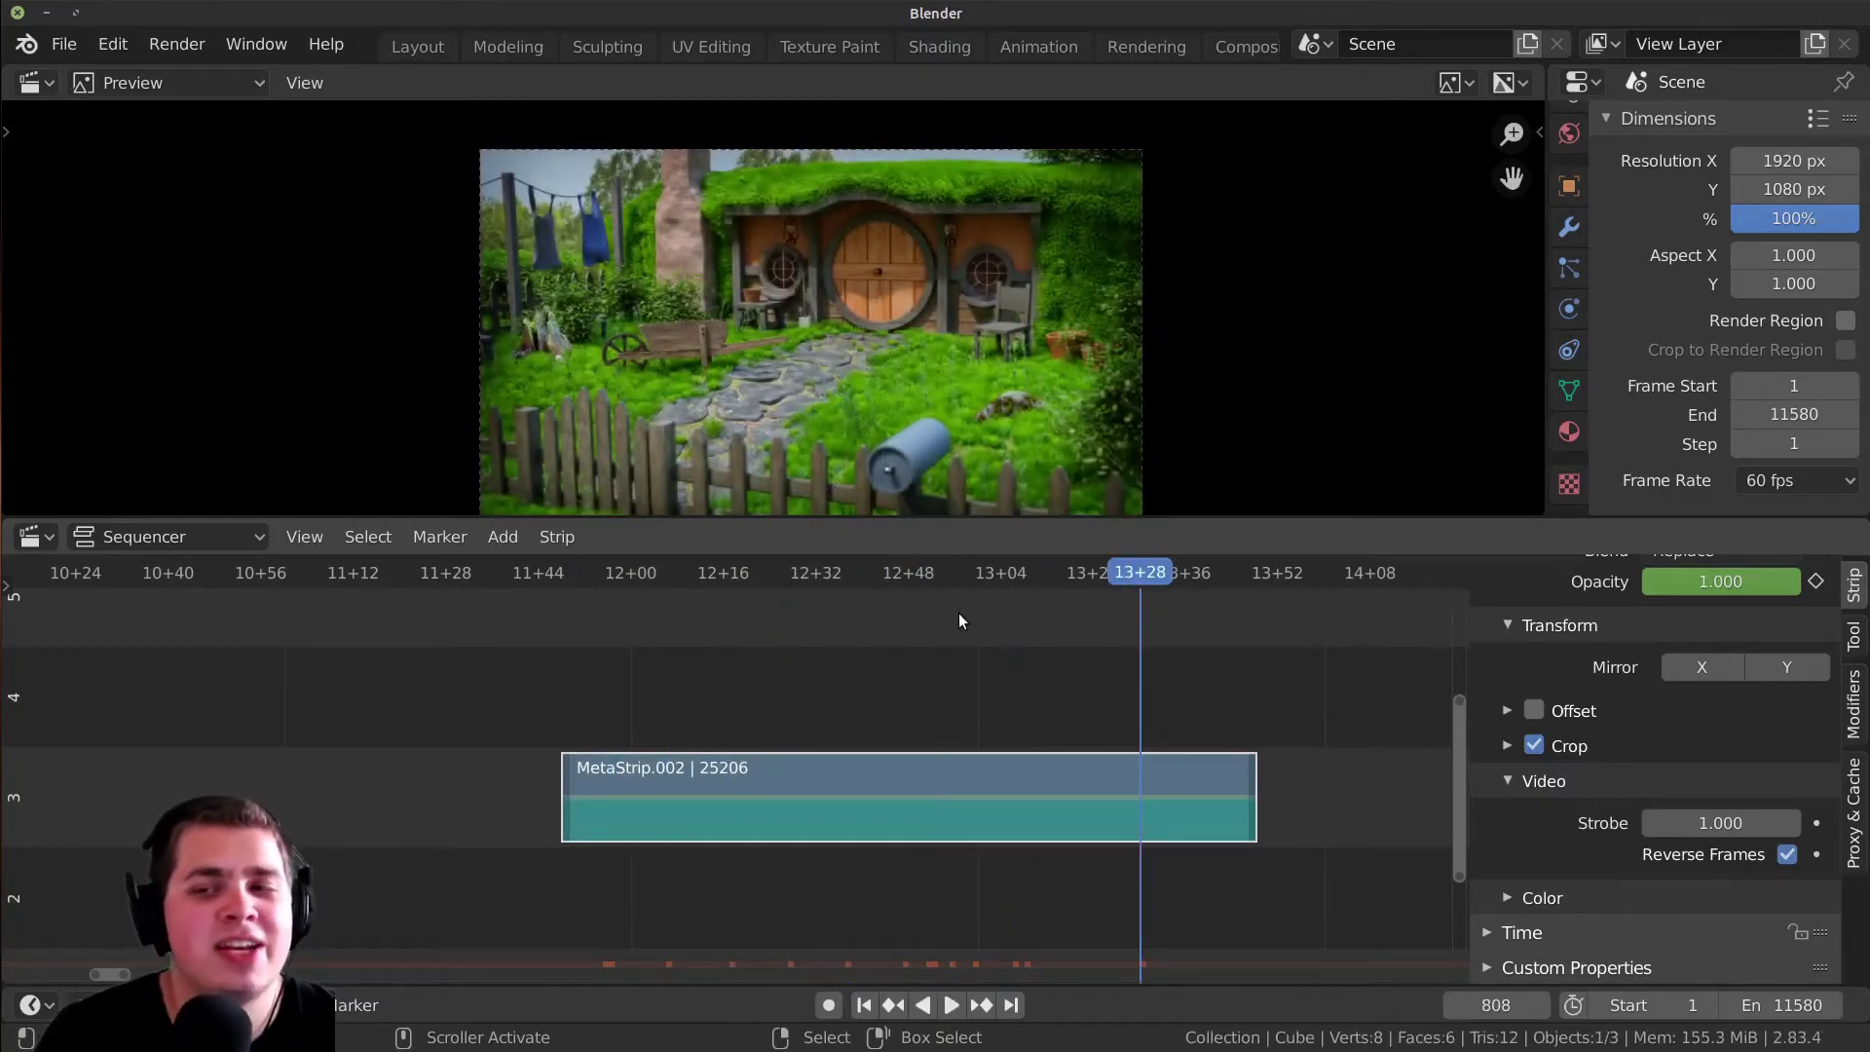
click(1787, 855)
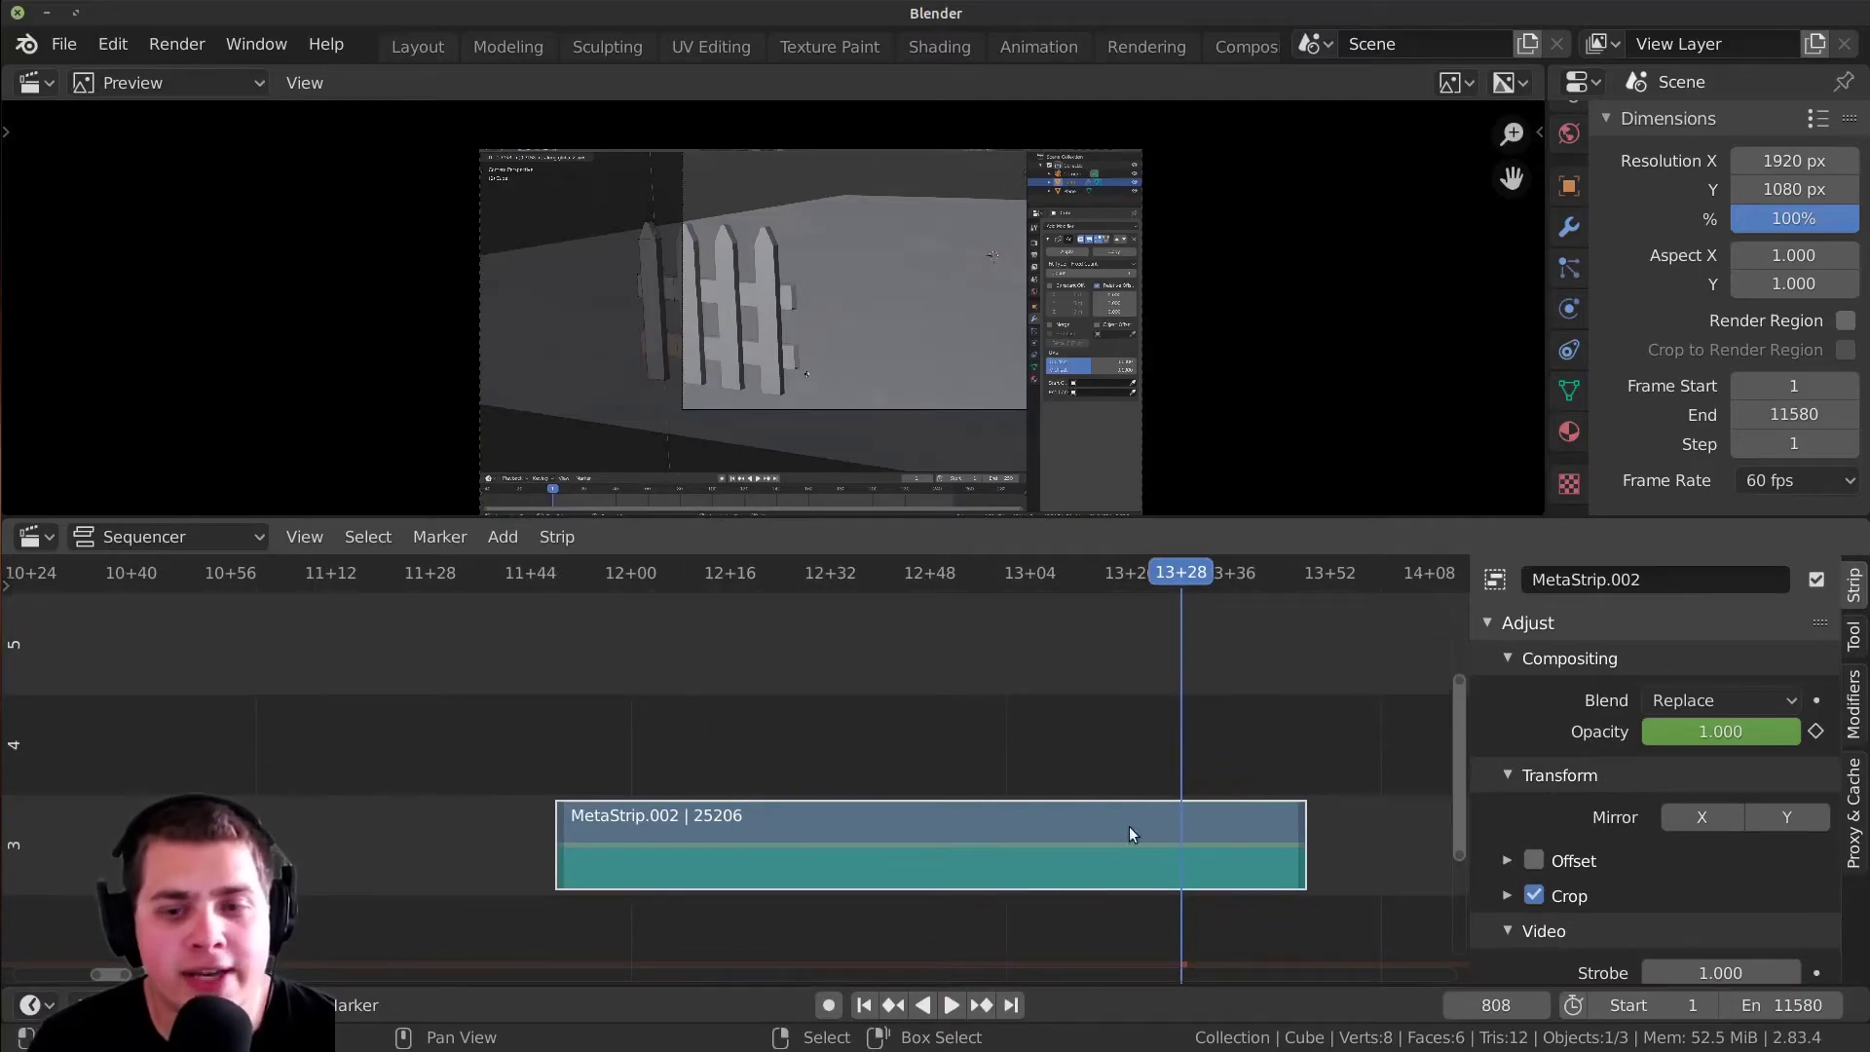
- Enter MetaStrip.002, select the sound strip in channel 1, and try a lower volume without keeping it
key(Tab)
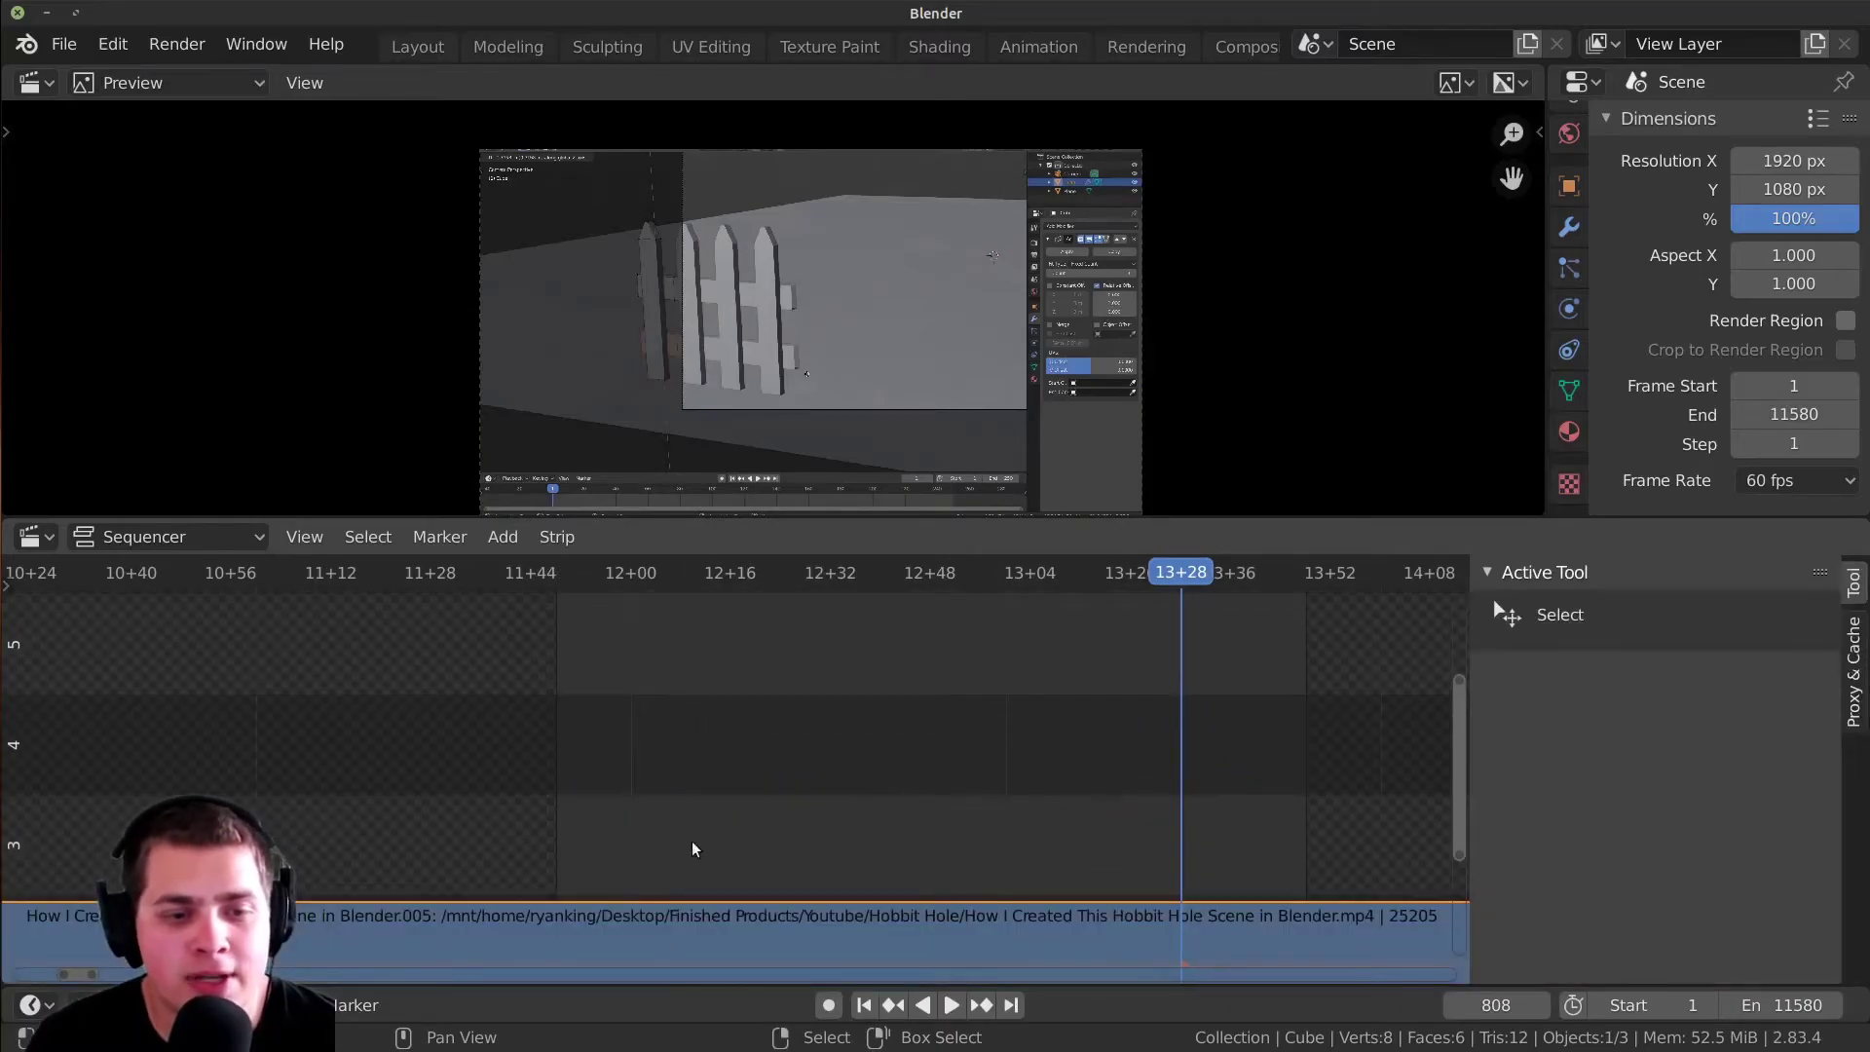
click(1105, 843)
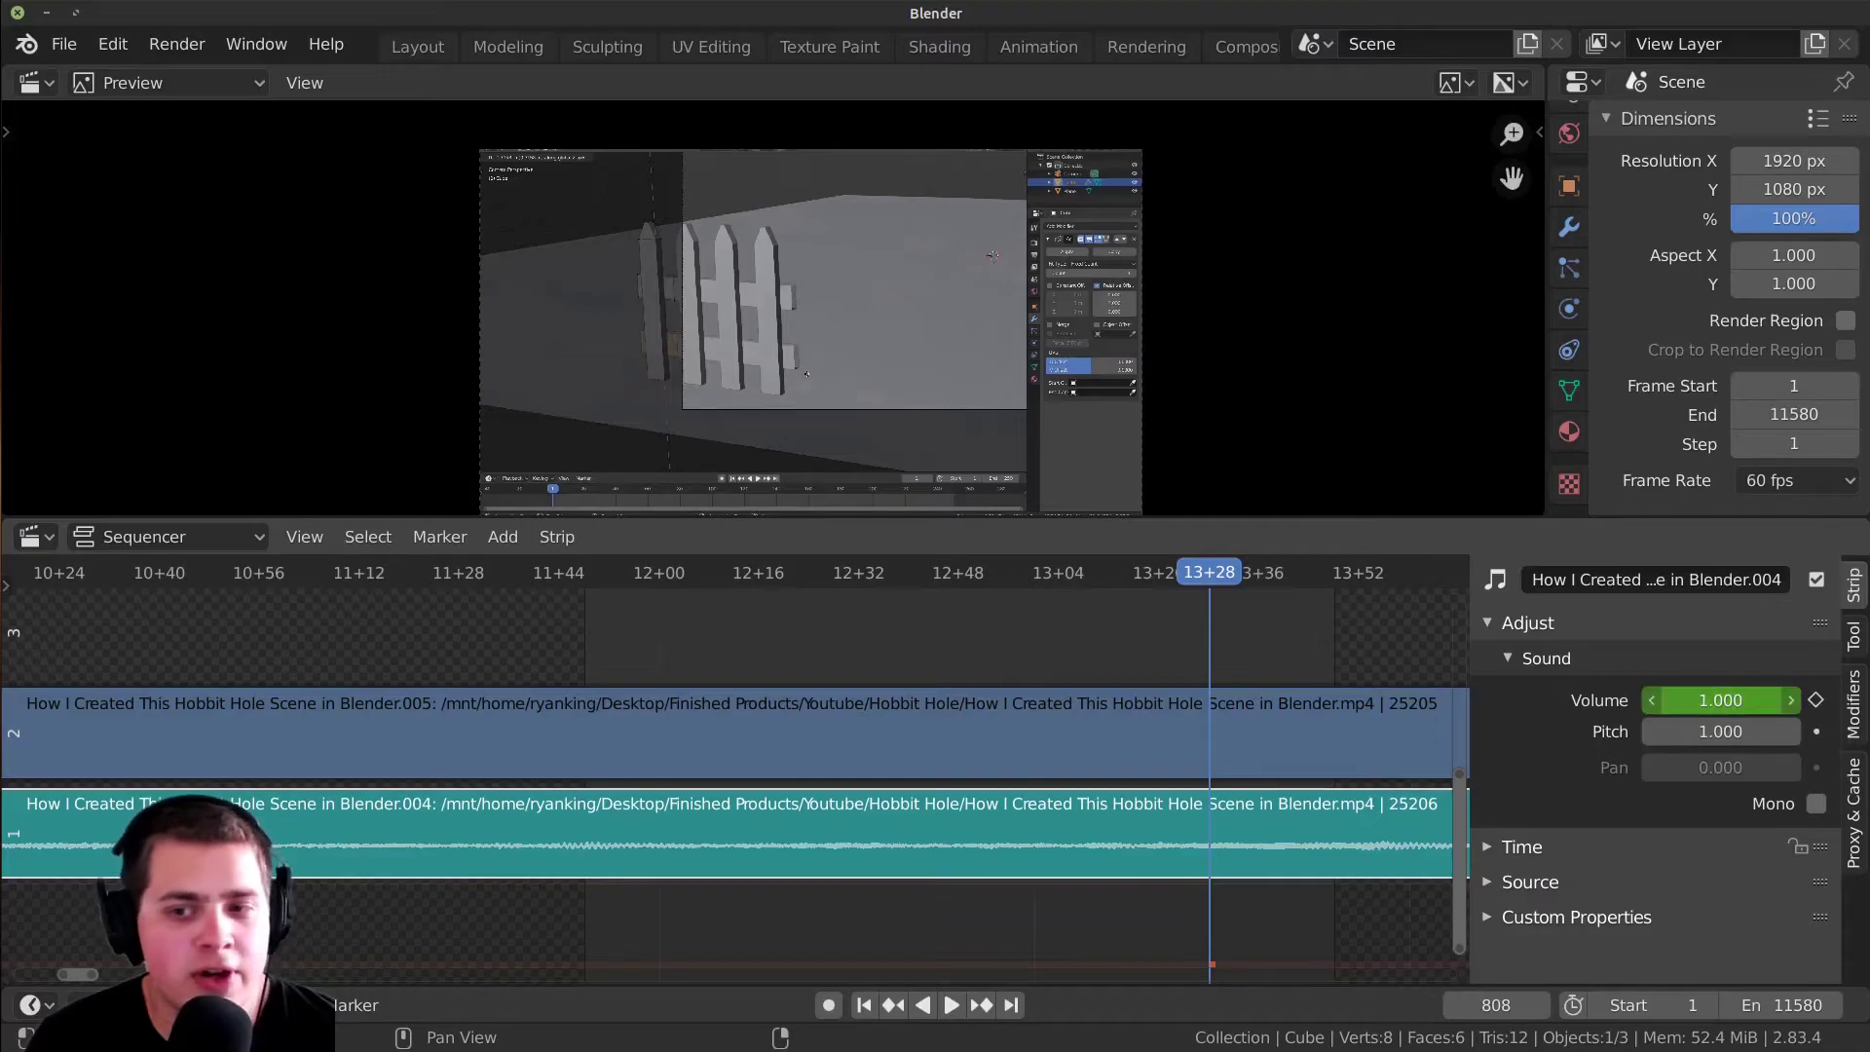
right_click(1728, 694)
drag(1728, 694, 1655, 694)
right_click(1728, 695)
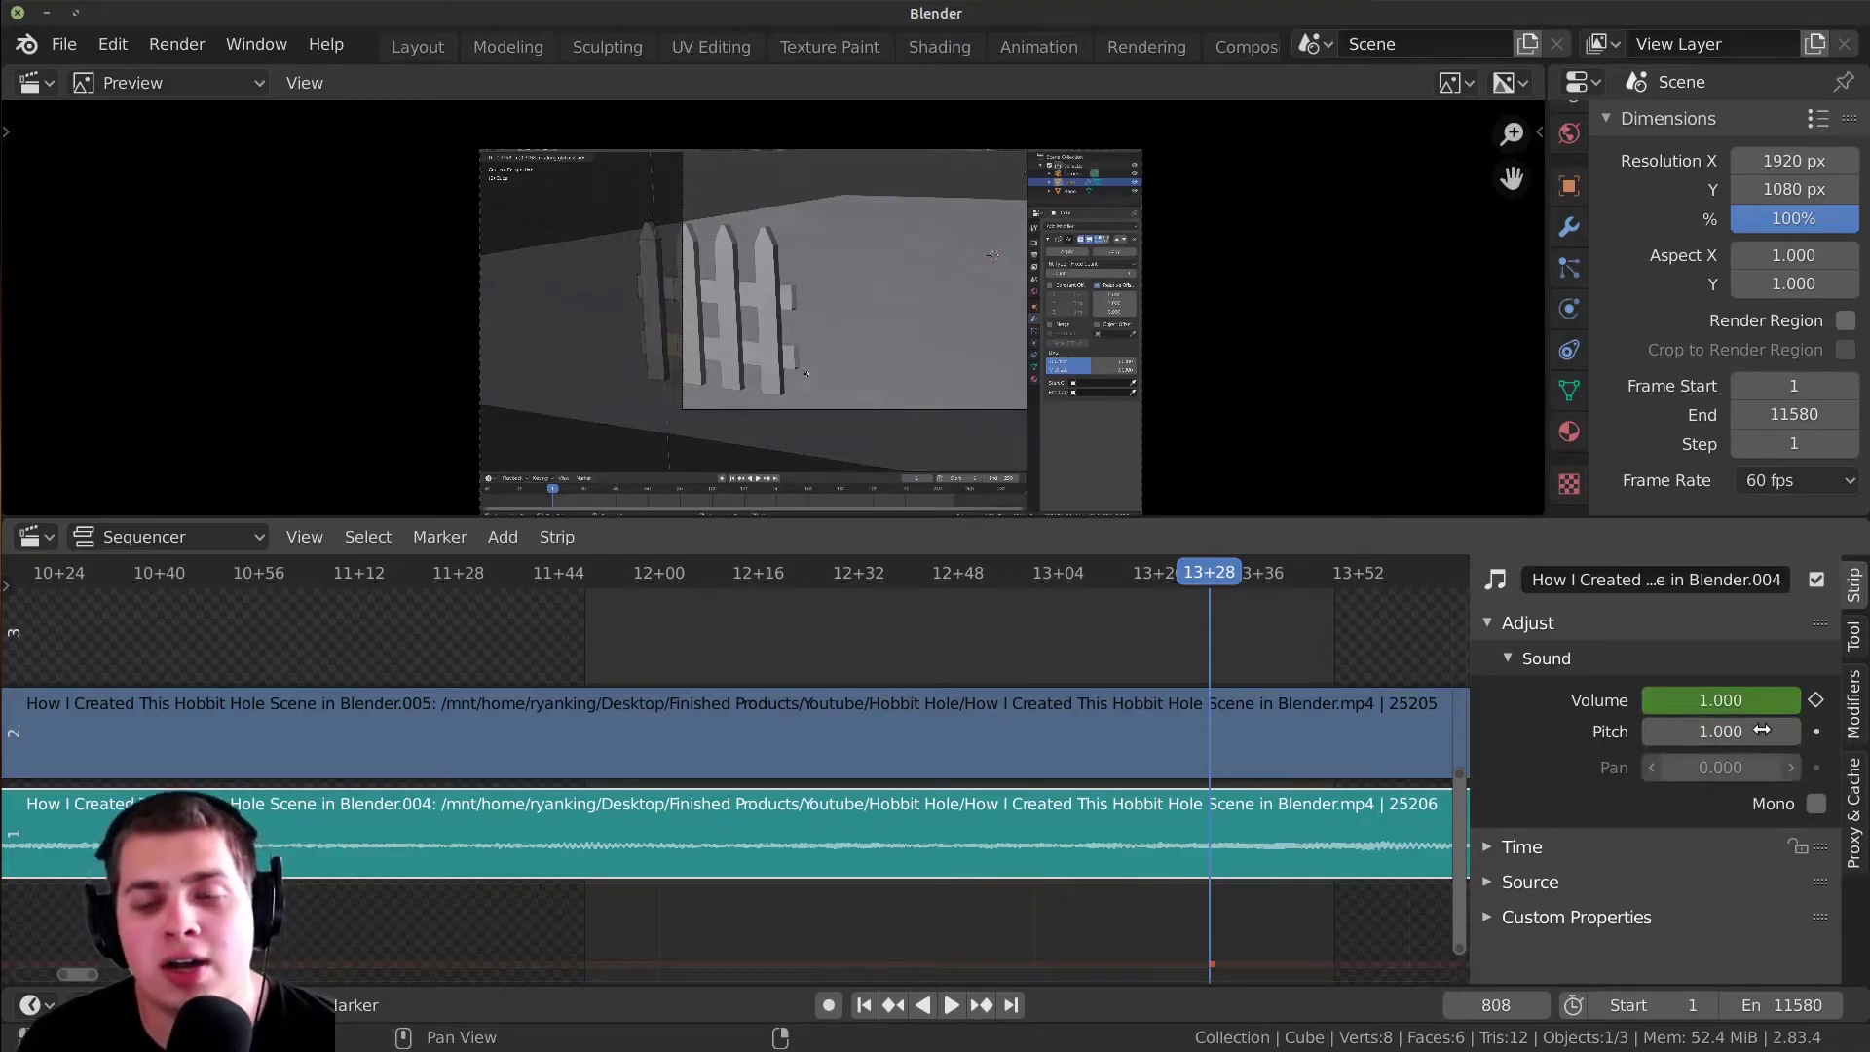
- Set the sound strip's pitch to 0.5 and play the audio from near the start of the visible section
click(1709, 735)
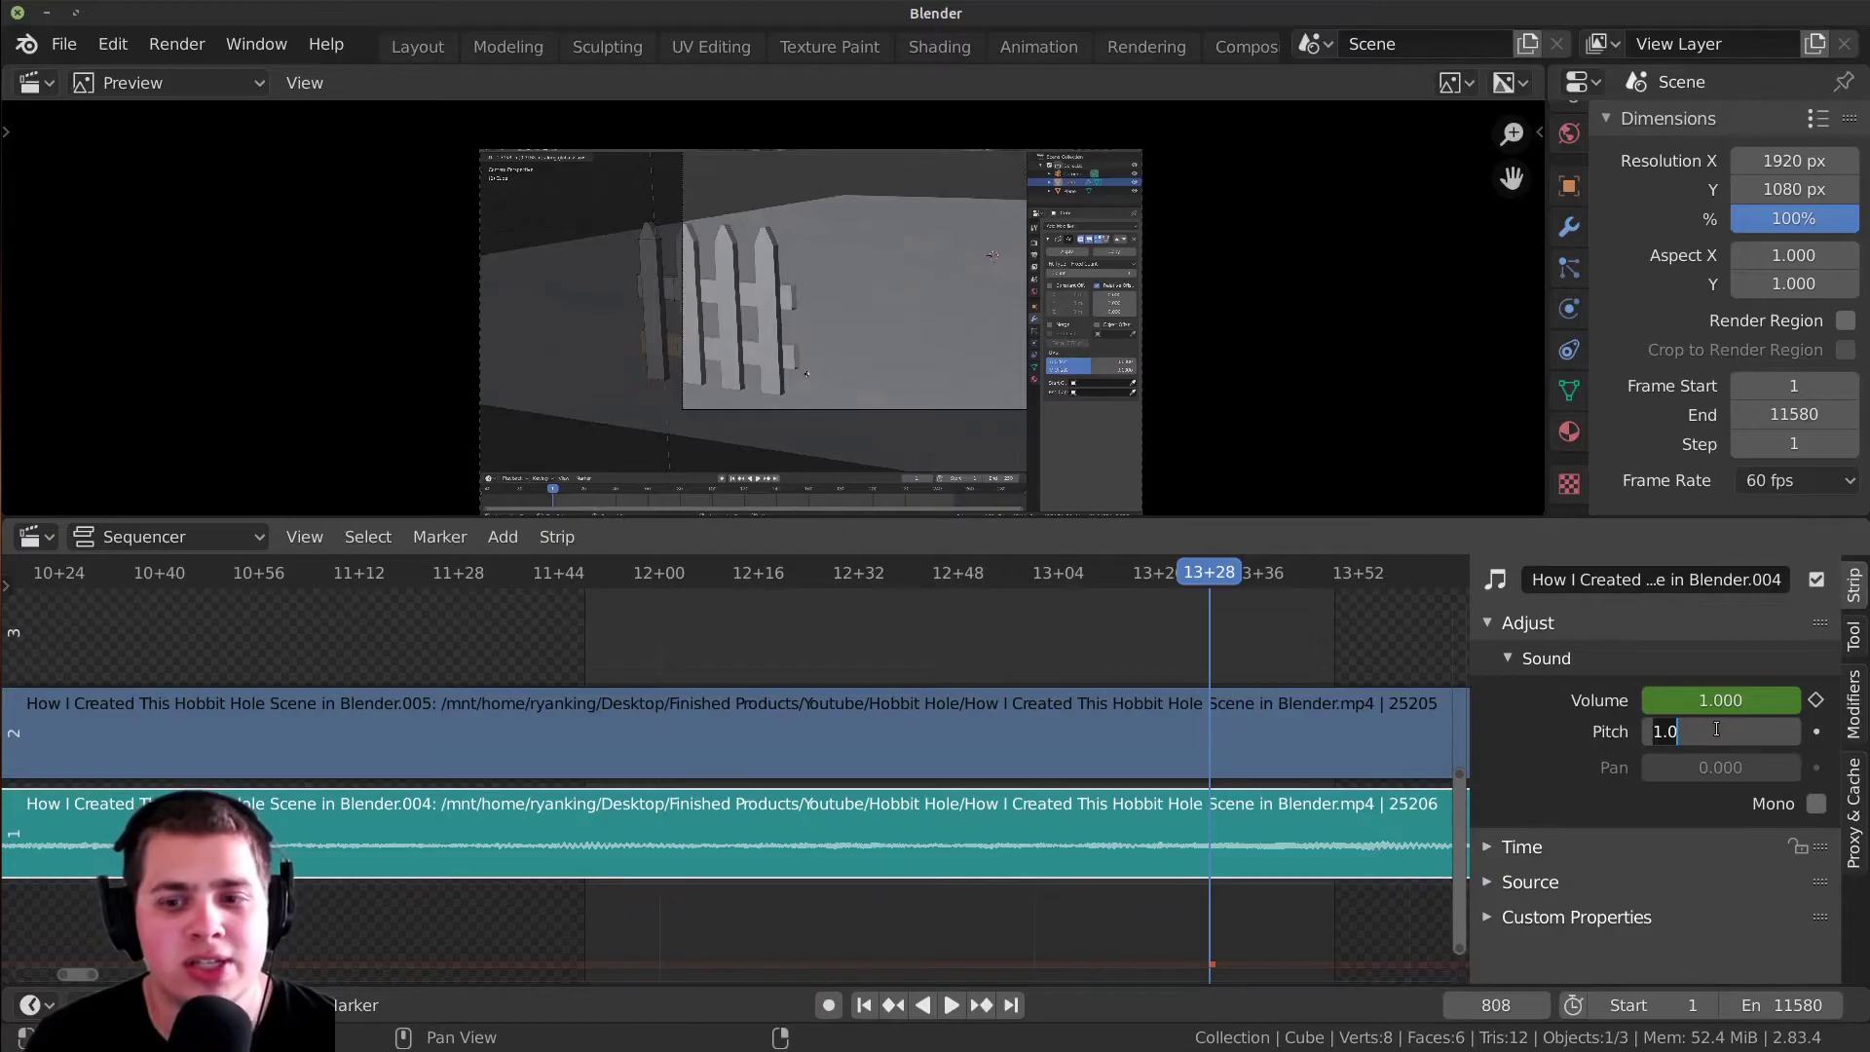
text(.5)
key(Return)
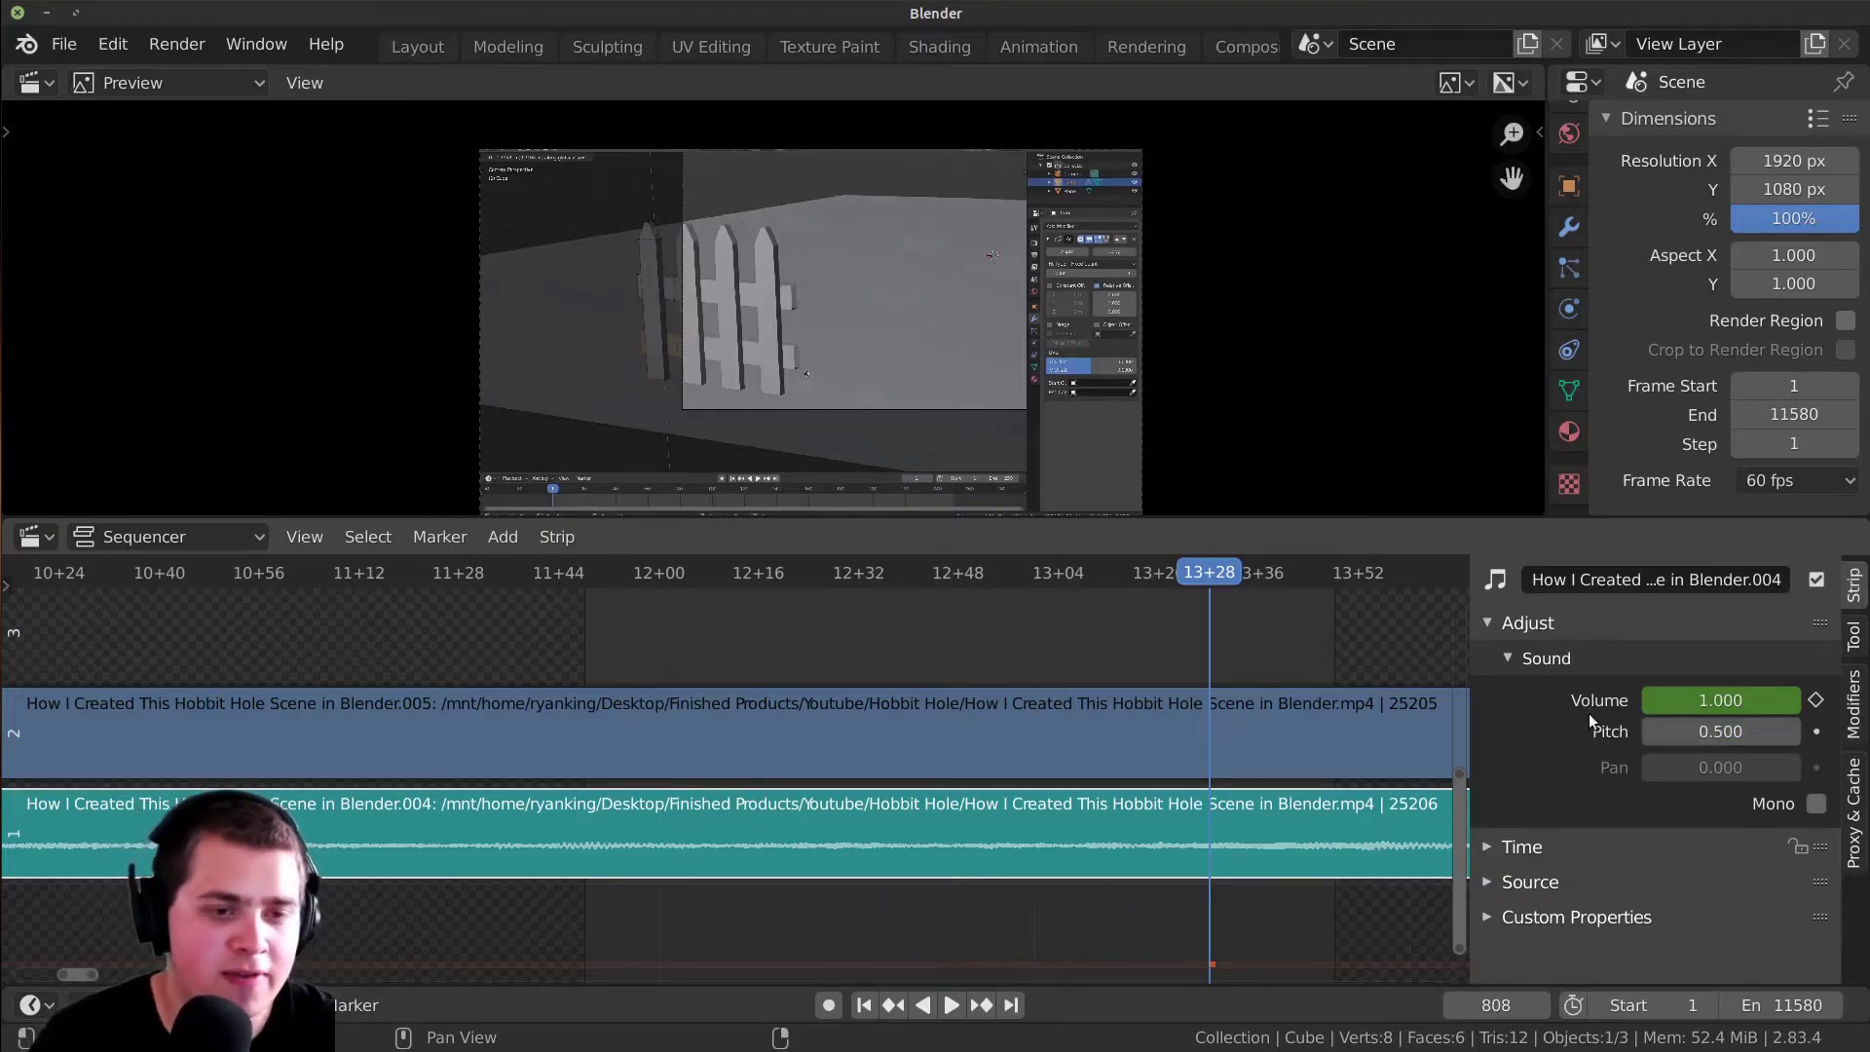
click(618, 730)
key(space)
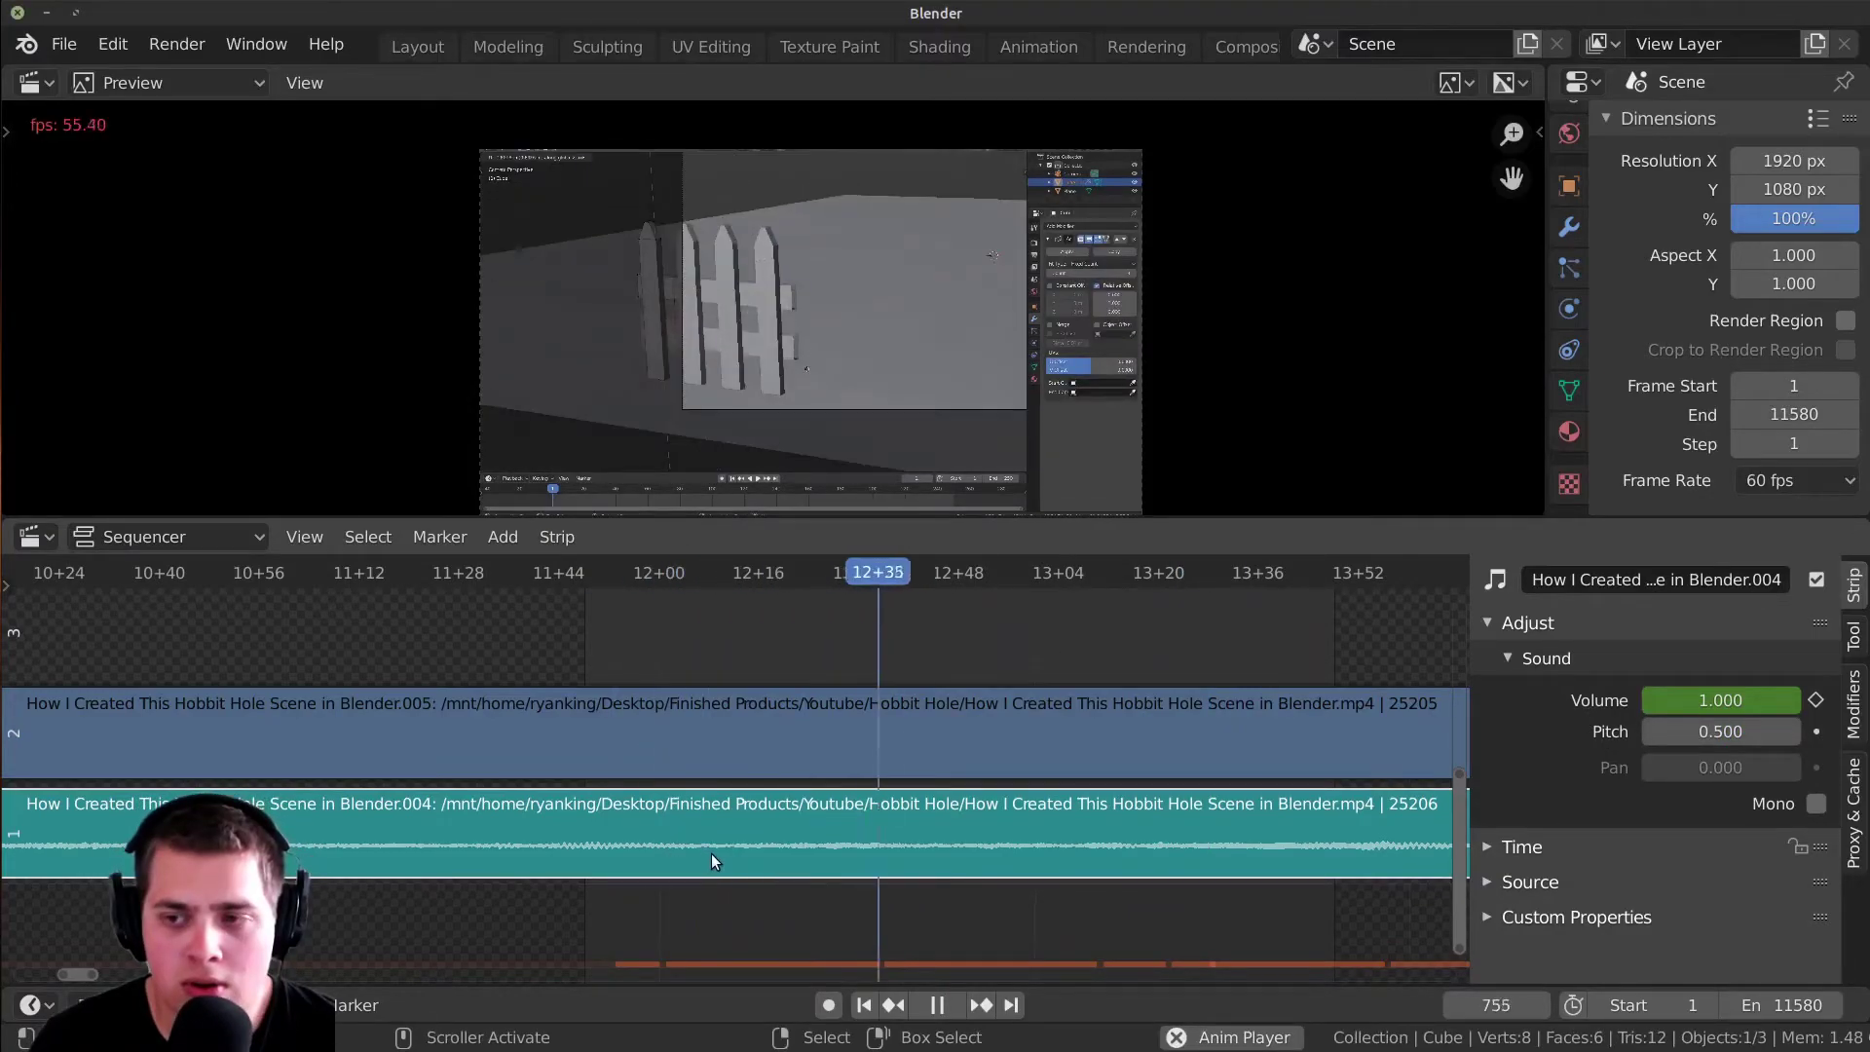
key(space)
scroll(1036, 779, down, 2)
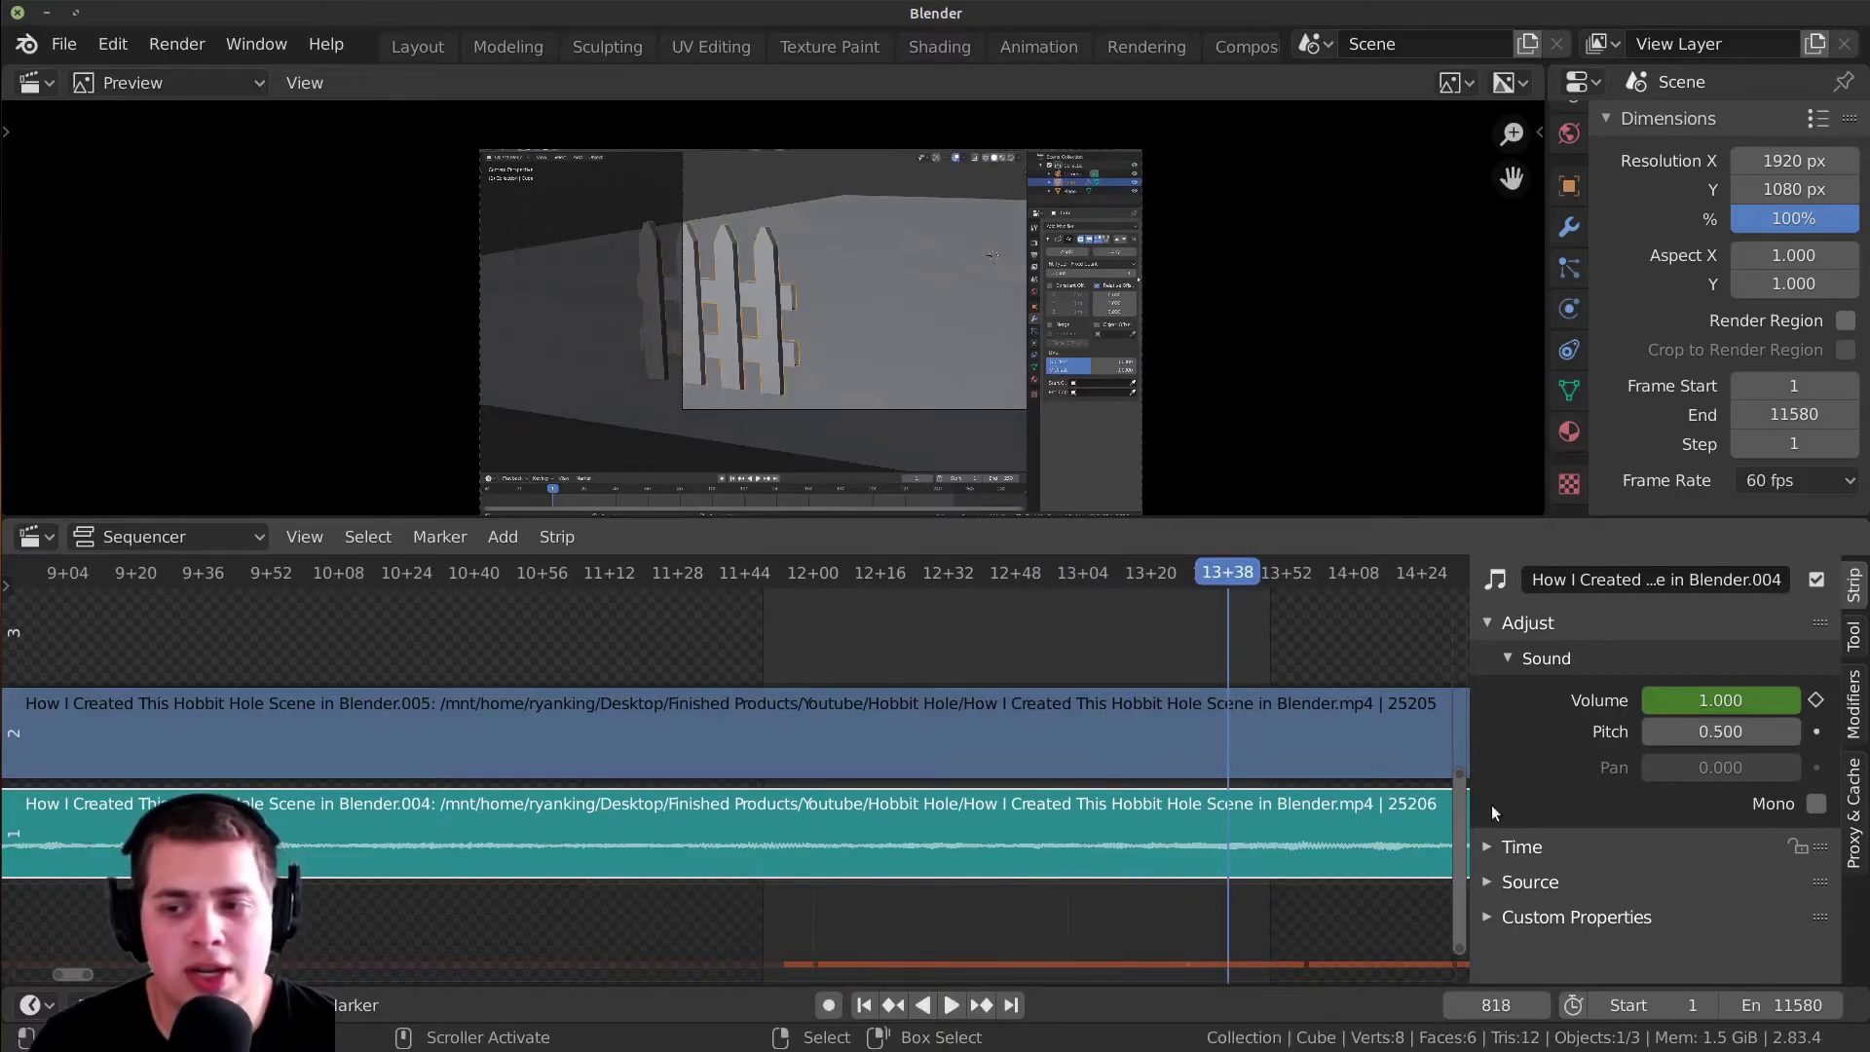
- Set the sound strip's pitch to 2 and play the higher-pitched audio
click(1719, 731)
text(0.5)
key(Return)
key(space)
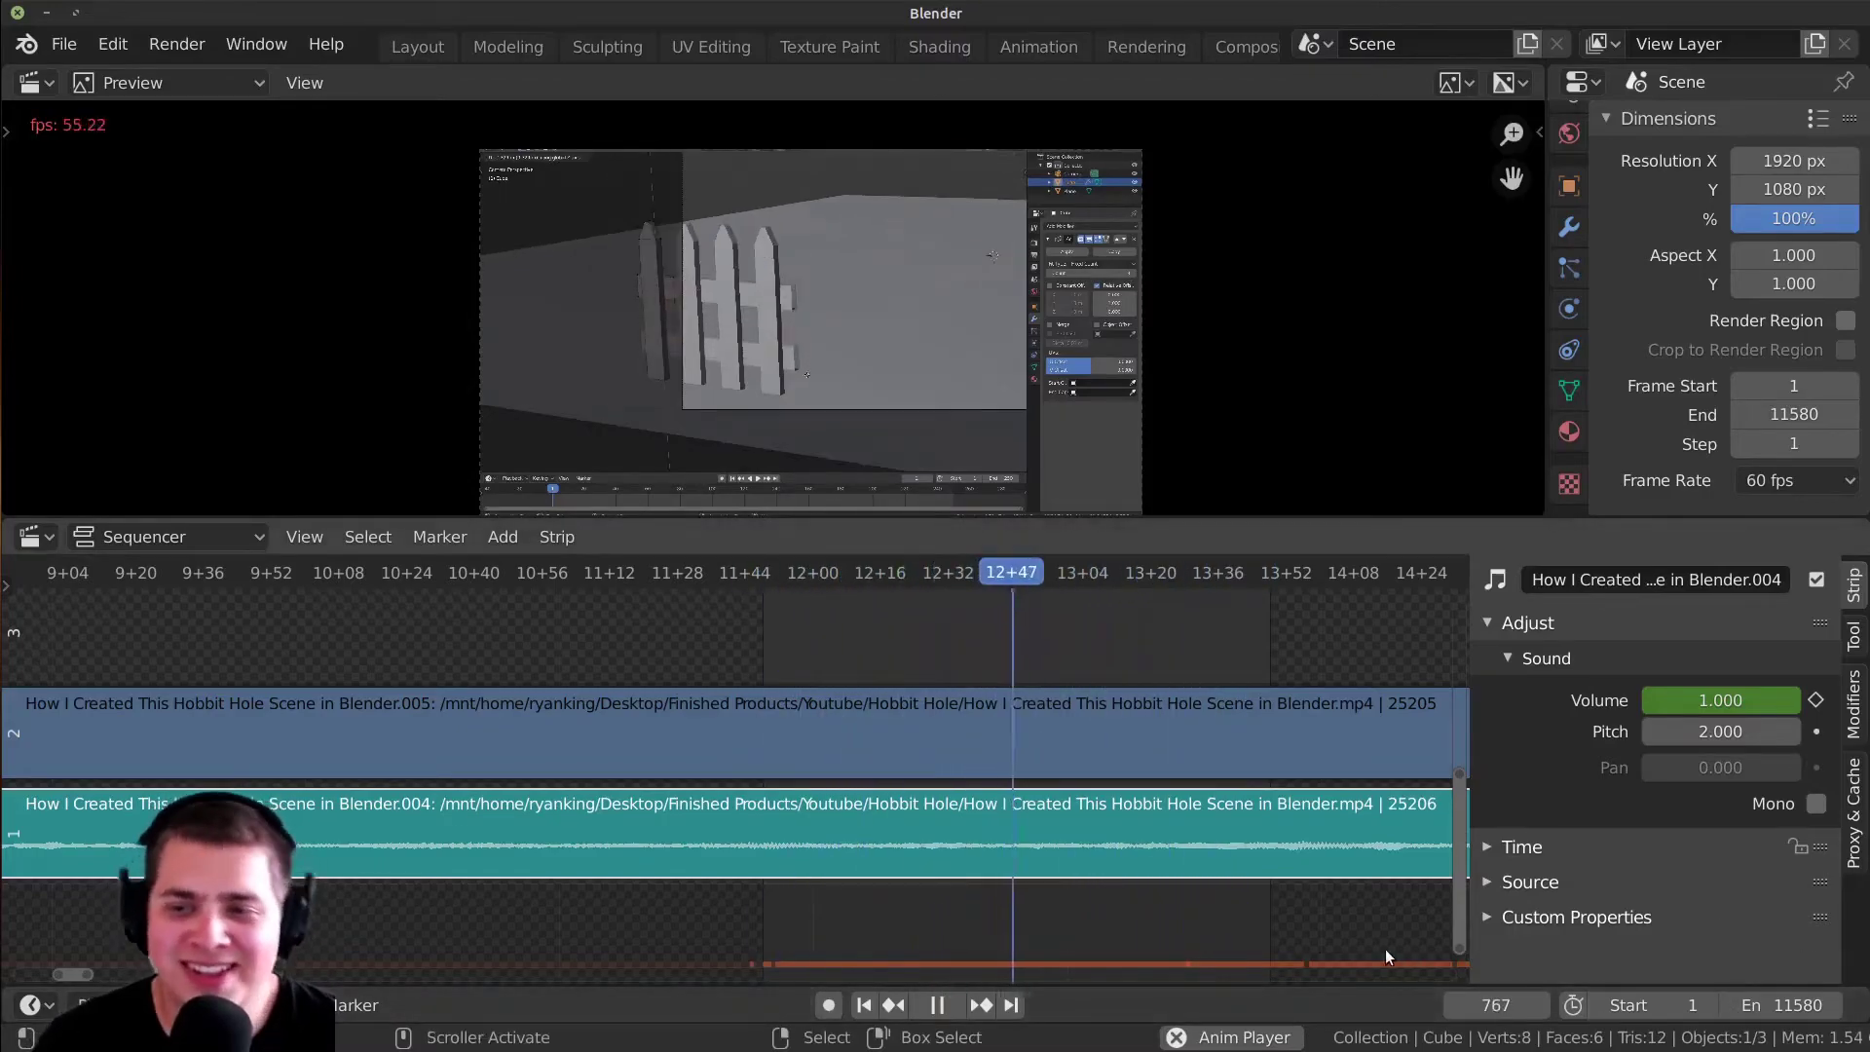
key(space)
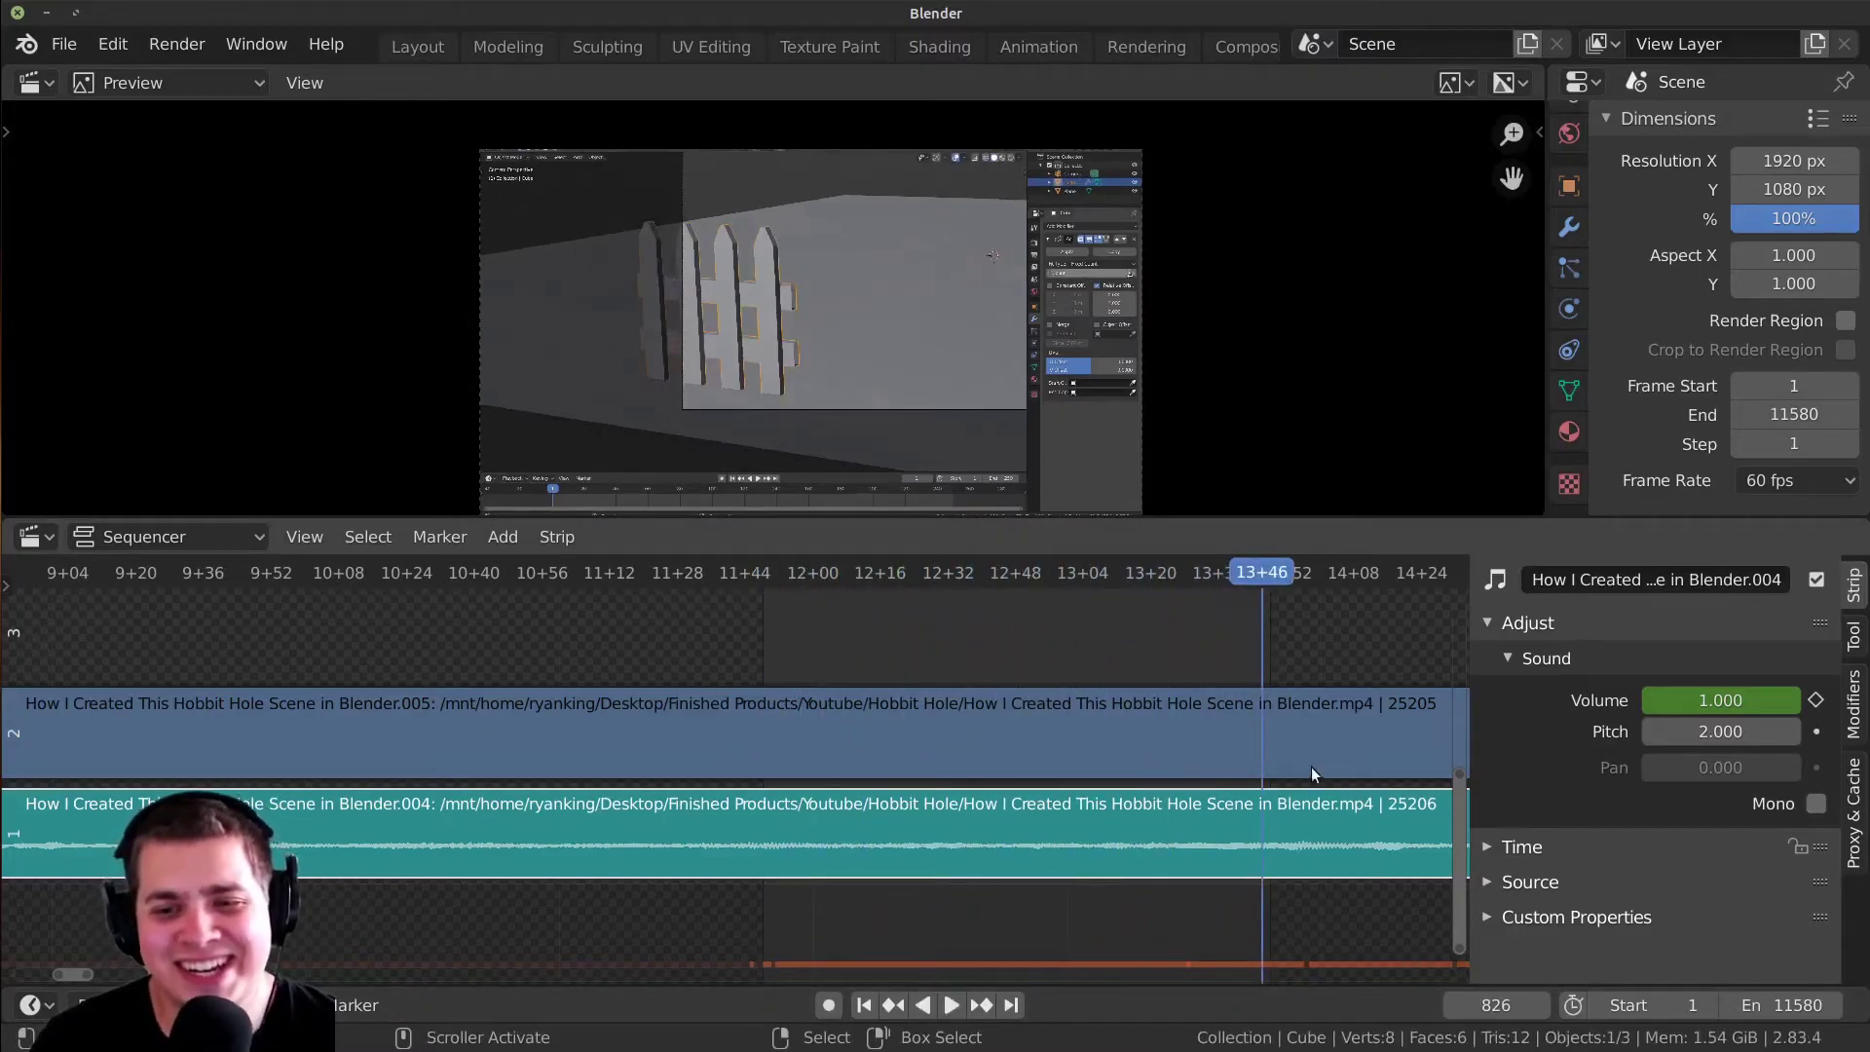
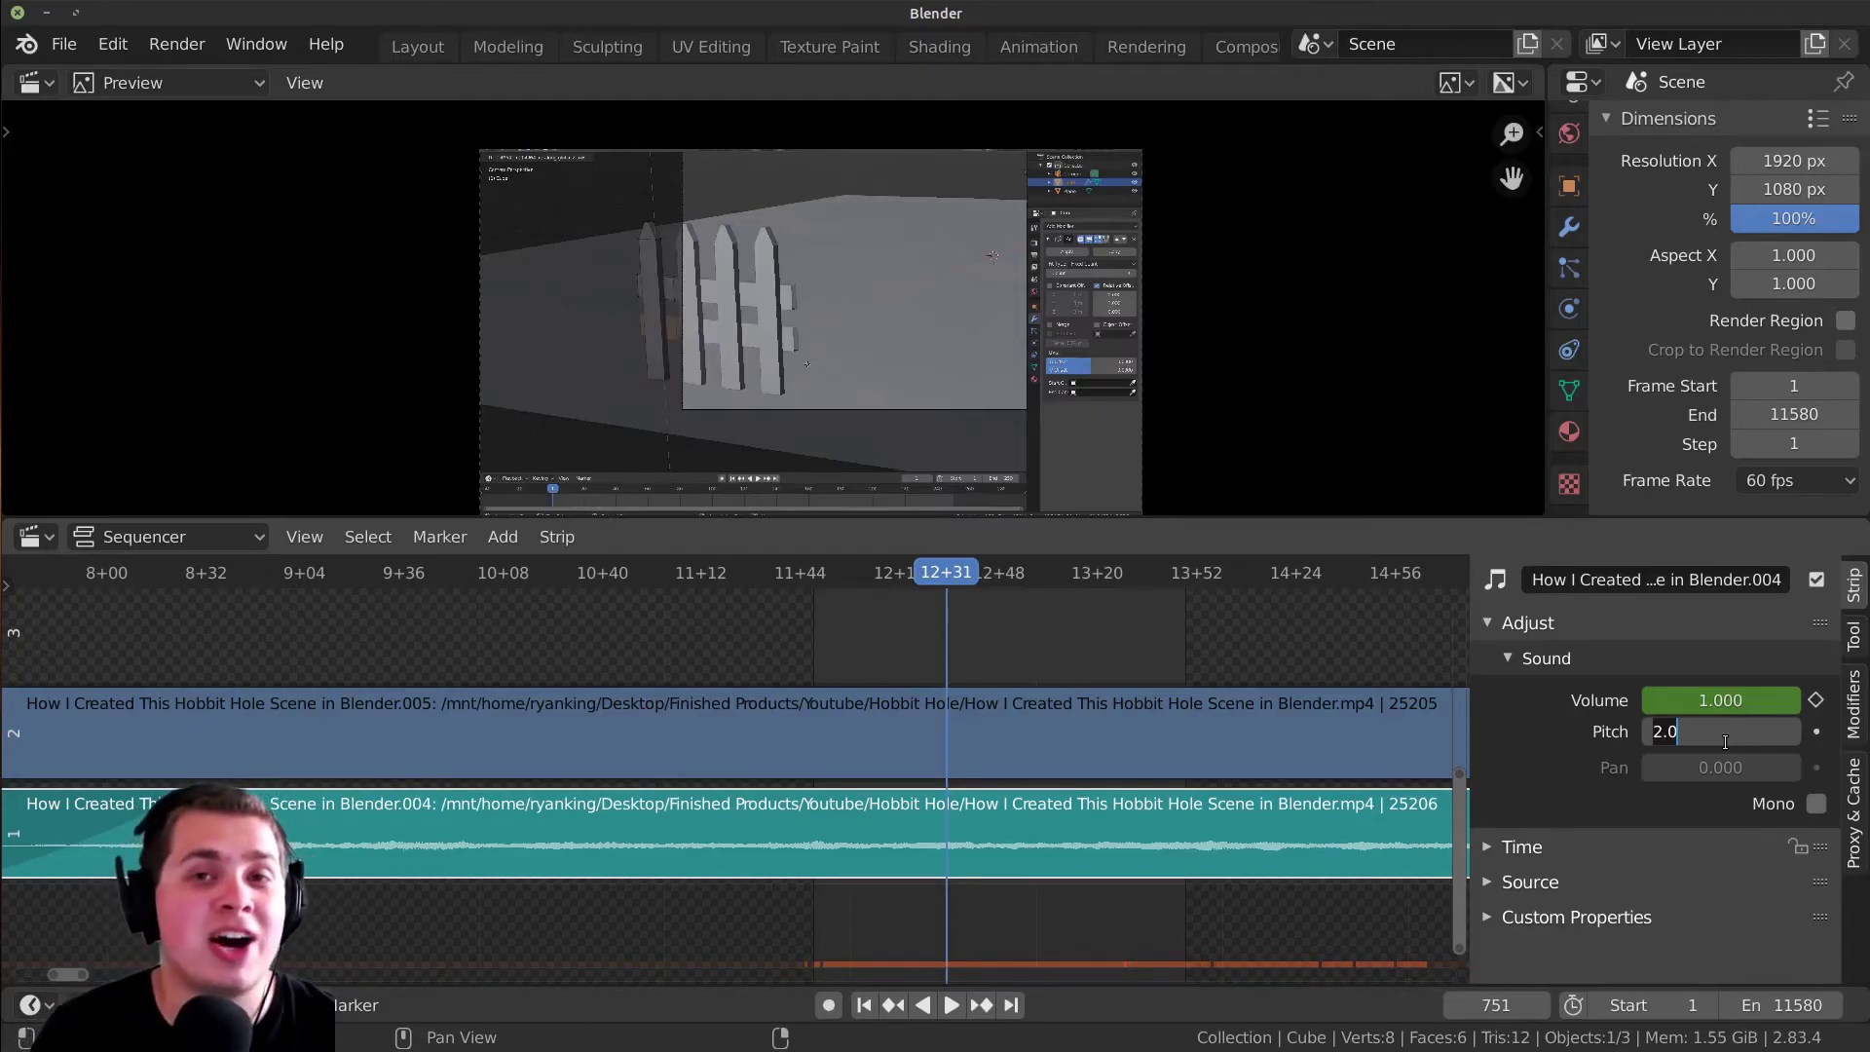
- Add a text strip at frame 834 in channel 3, above the Wallace and Gromit clip
key(Return)
scroll(1103, 722, down, 1)
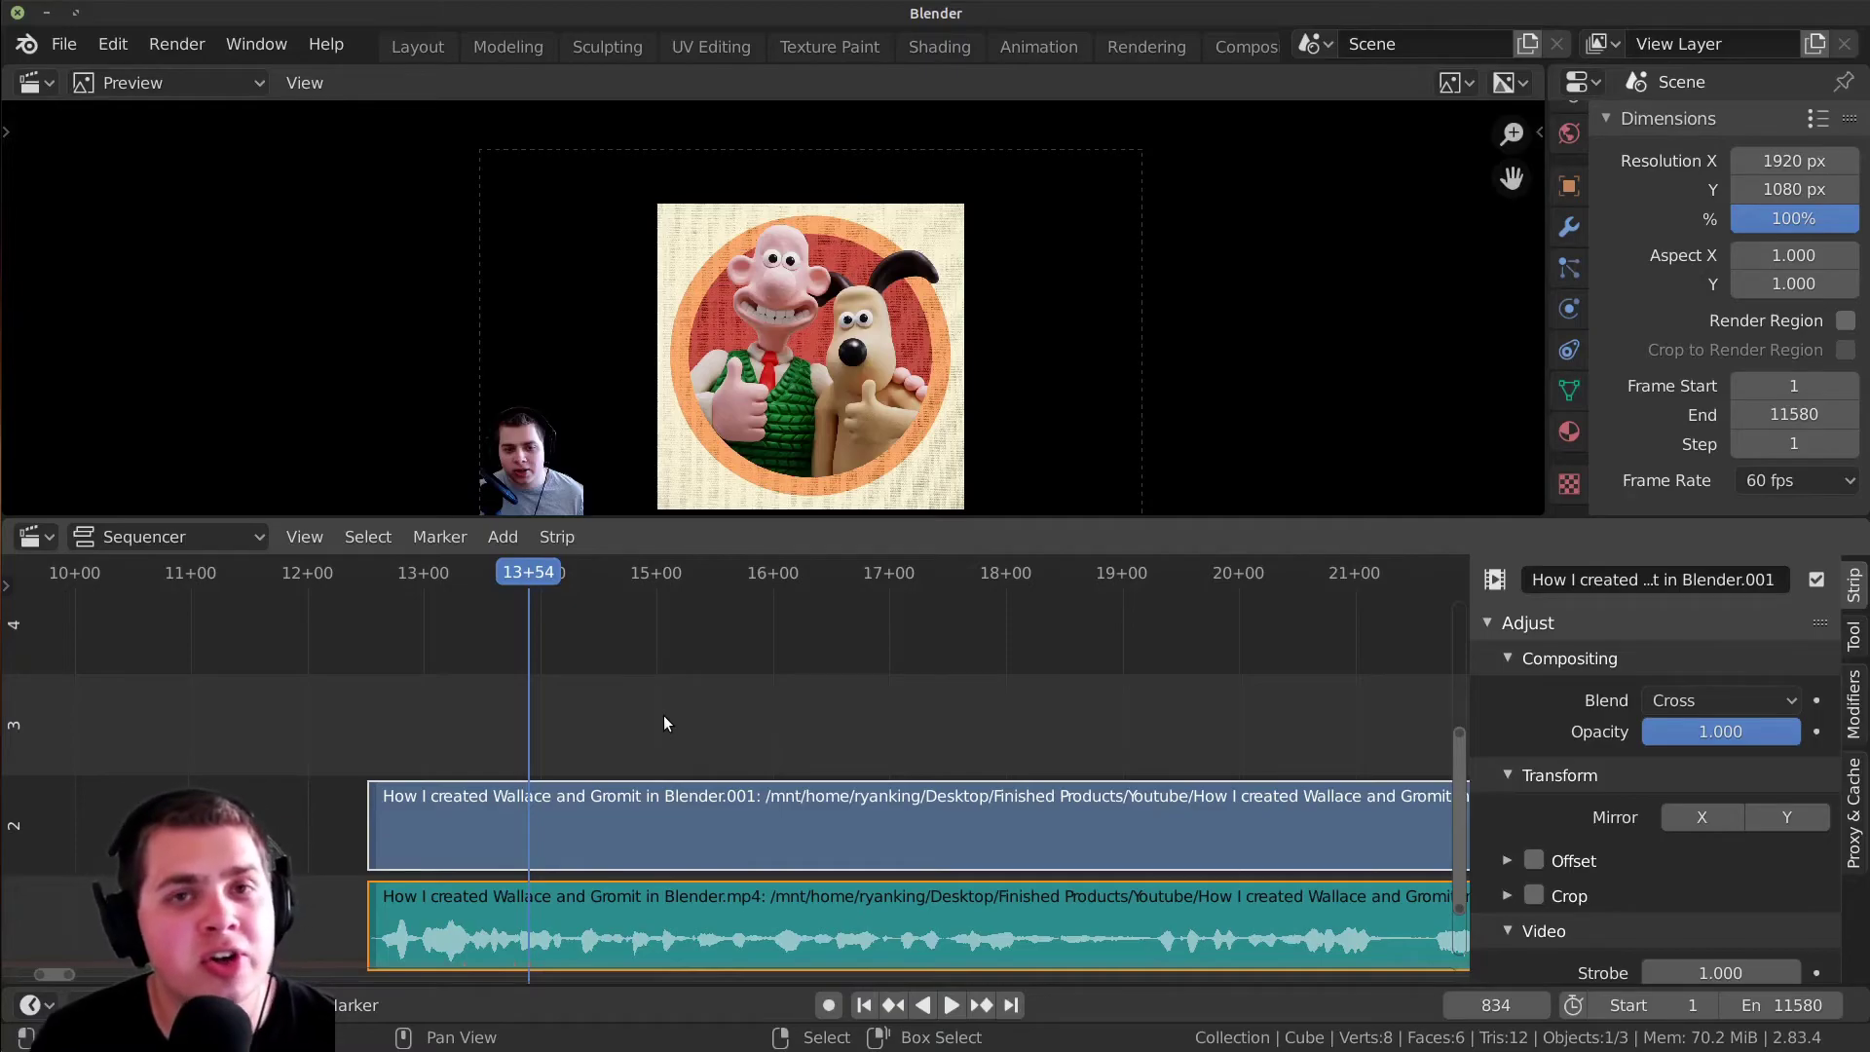
middle_drag(558, 723, 629, 740)
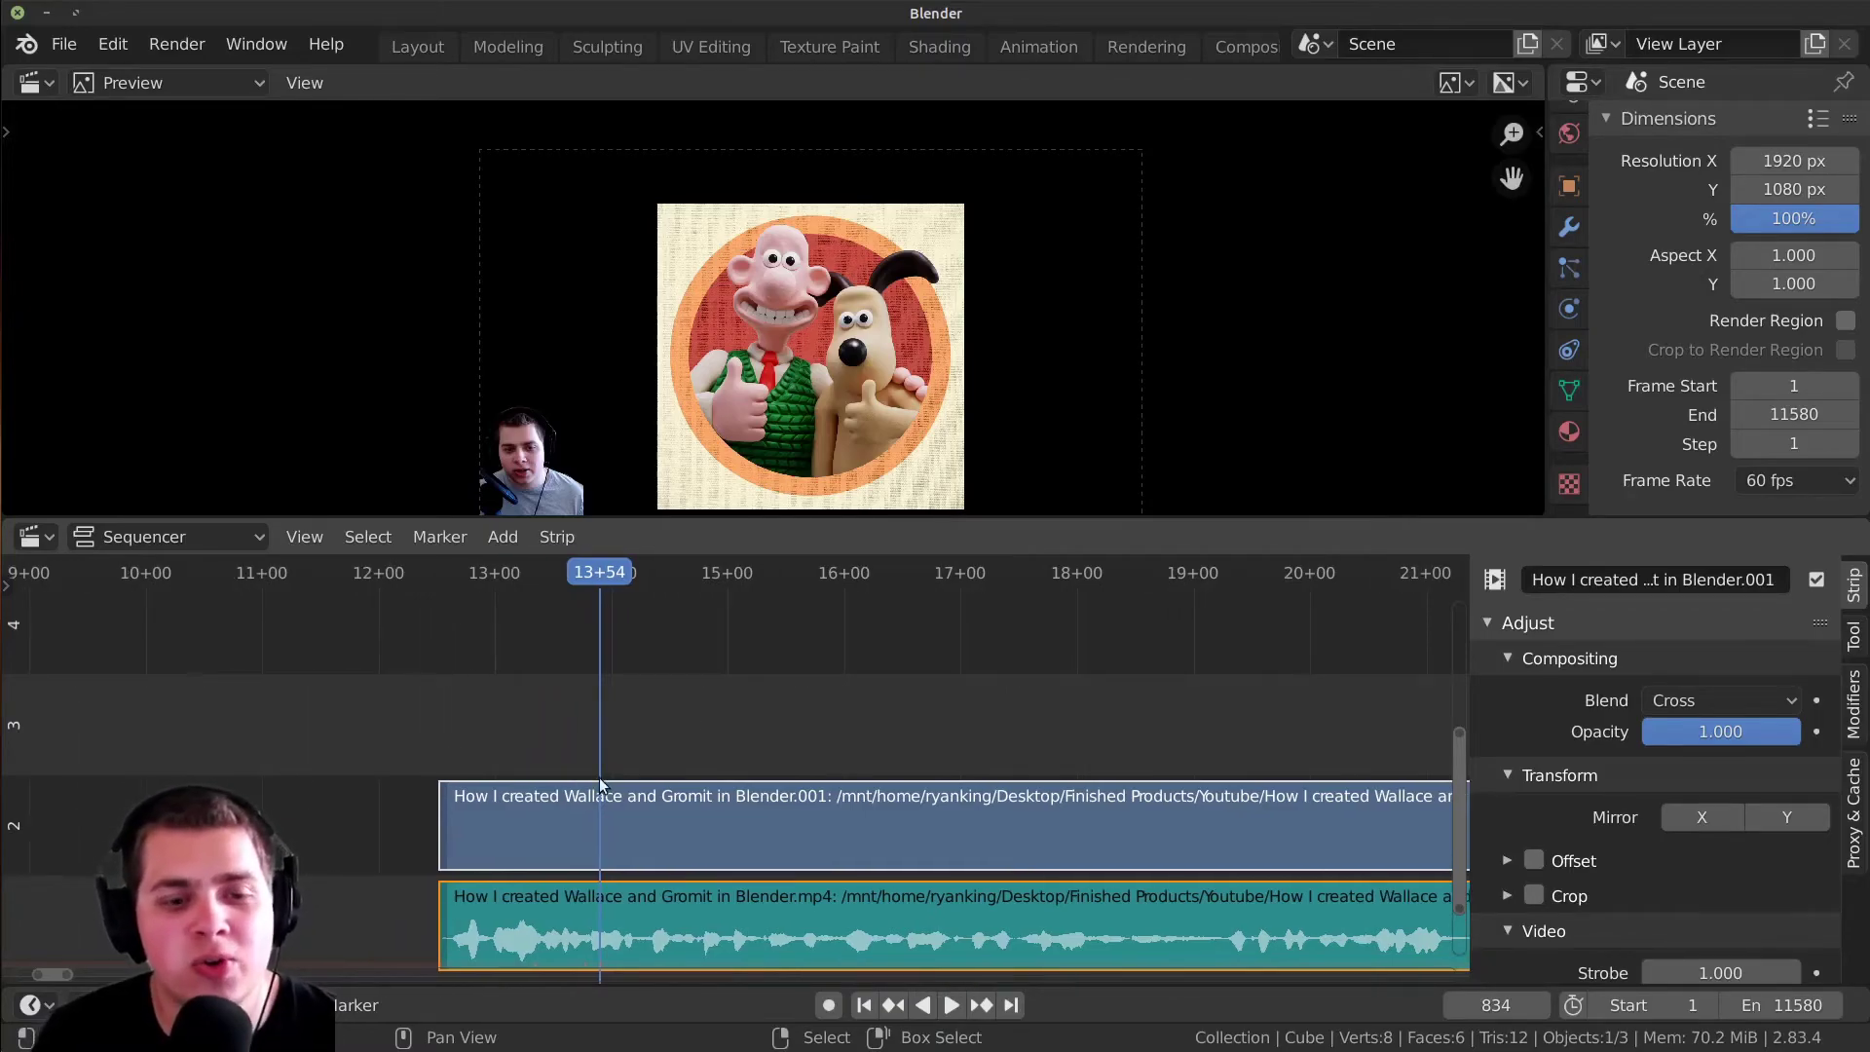
right_click(267, 791)
ctrl+scroll(623, 779, right, 2)
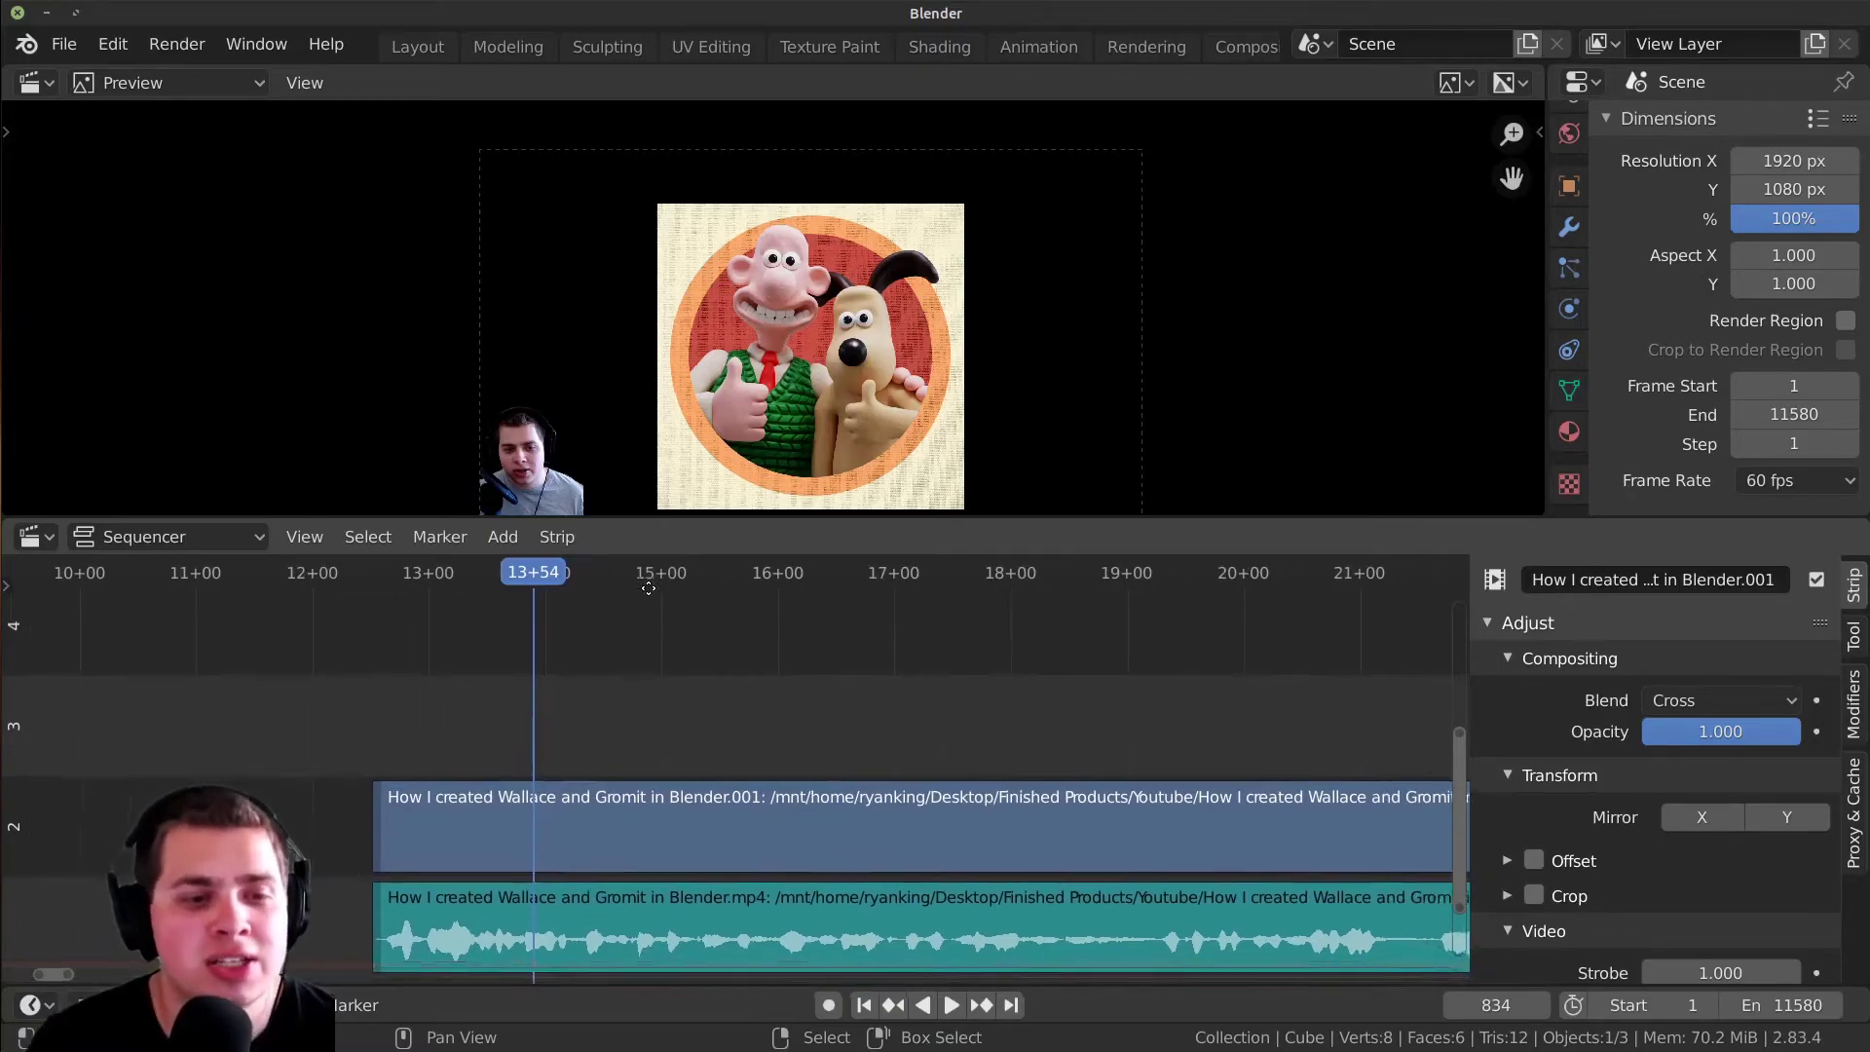
key(shift+a)
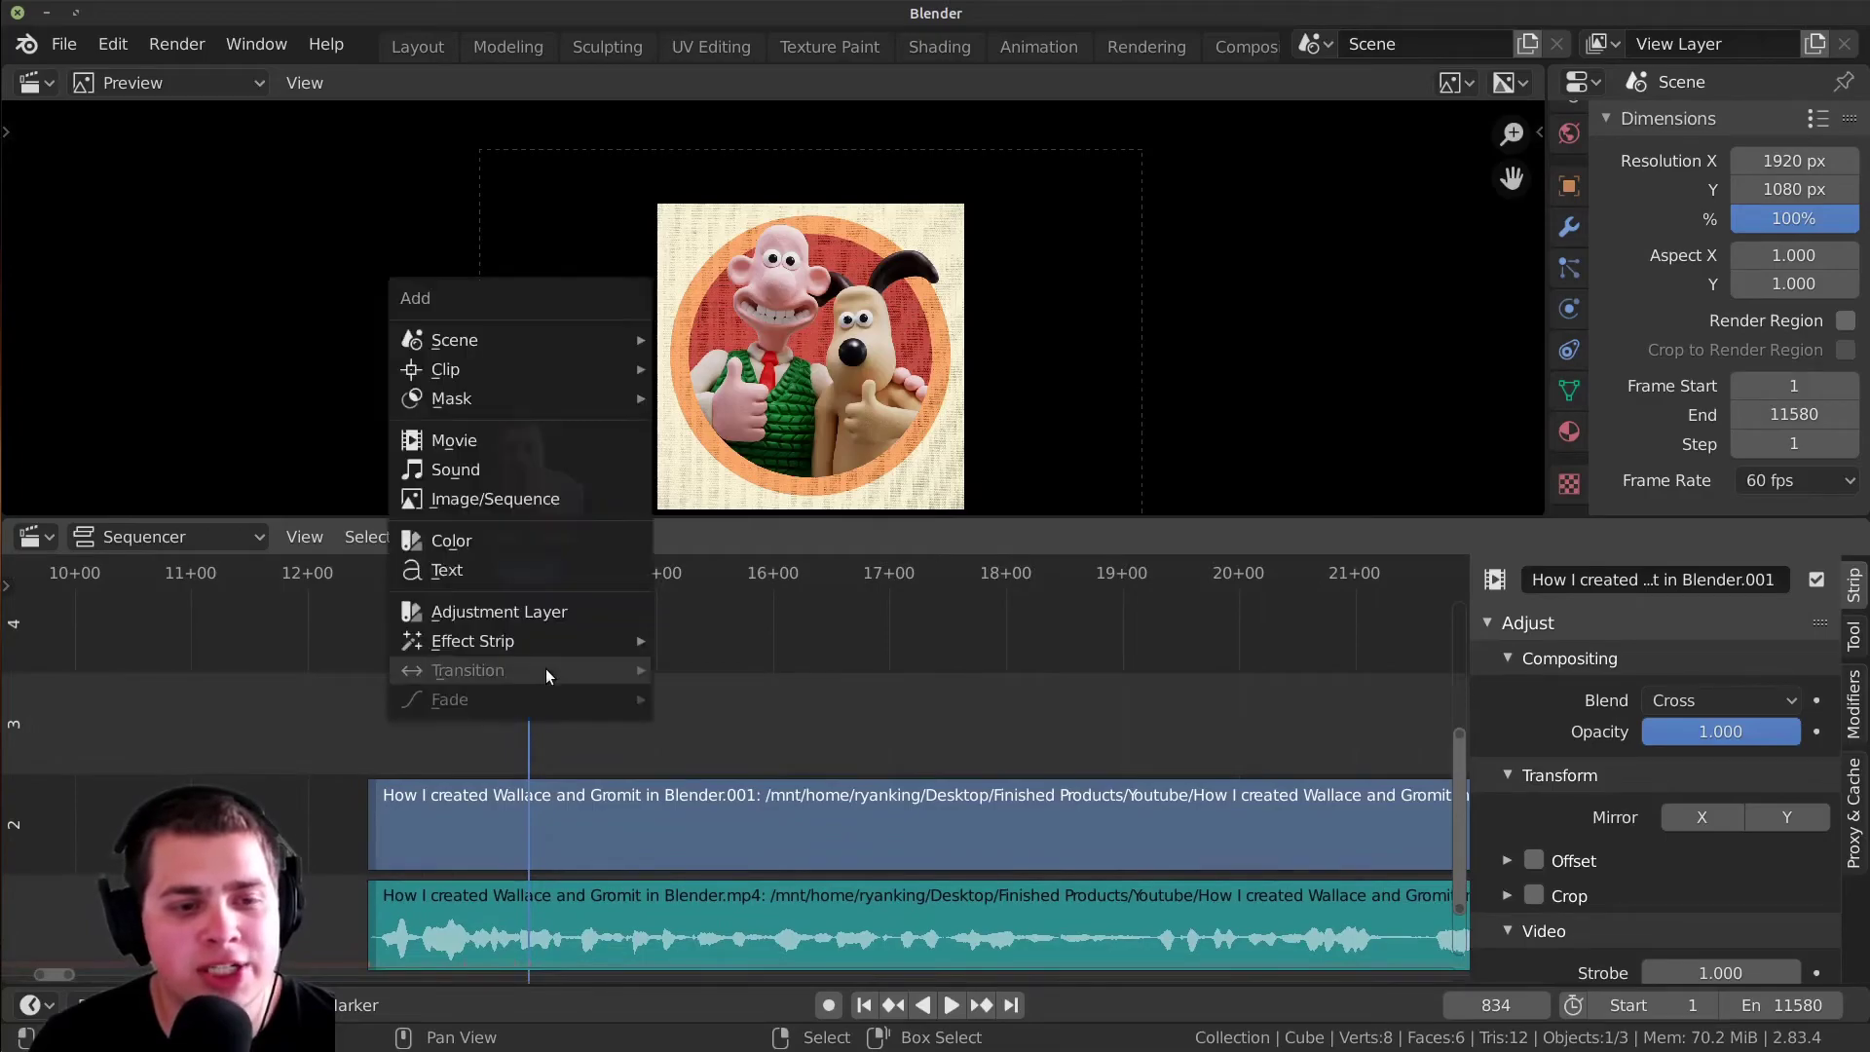
click(468, 570)
middle_drag(725, 677, 931, 650)
scroll(932, 650, up, 5)
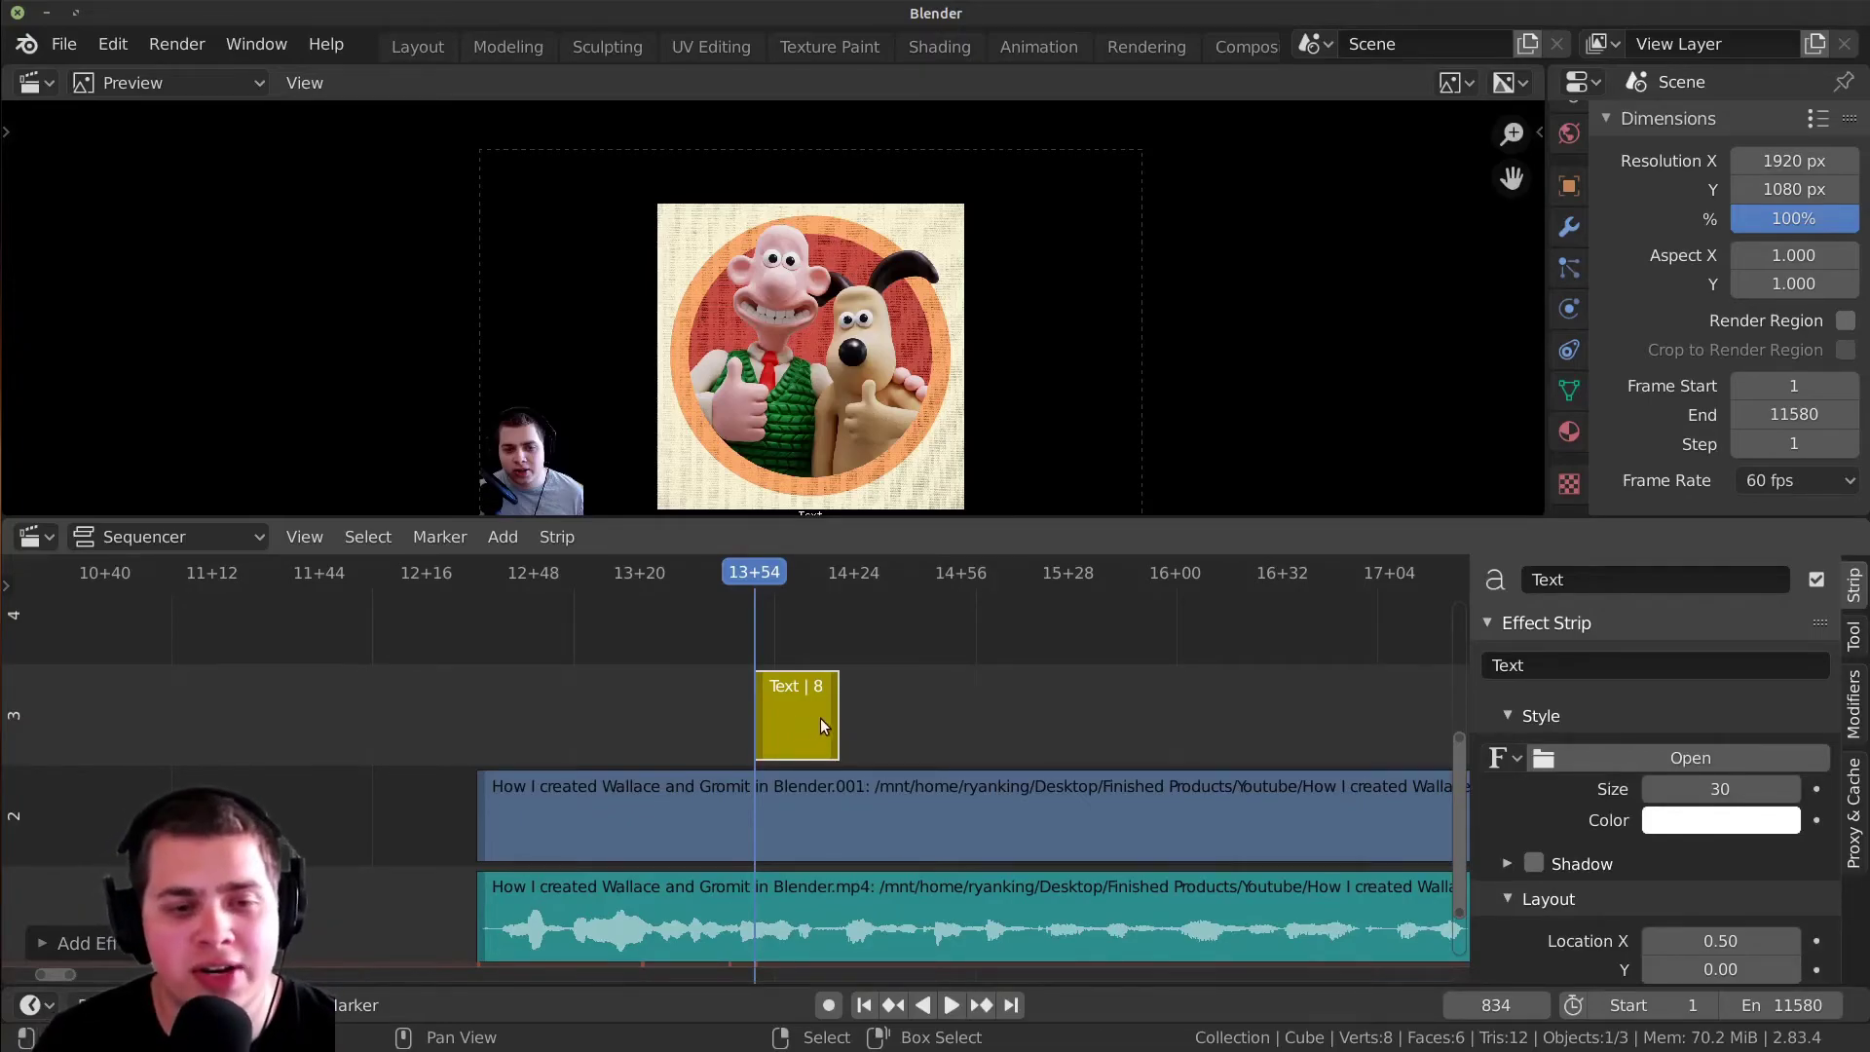
- Lengthen the text strip by moving its end to about 17+00
click(793, 718)
middle_drag(788, 506, 781, 475)
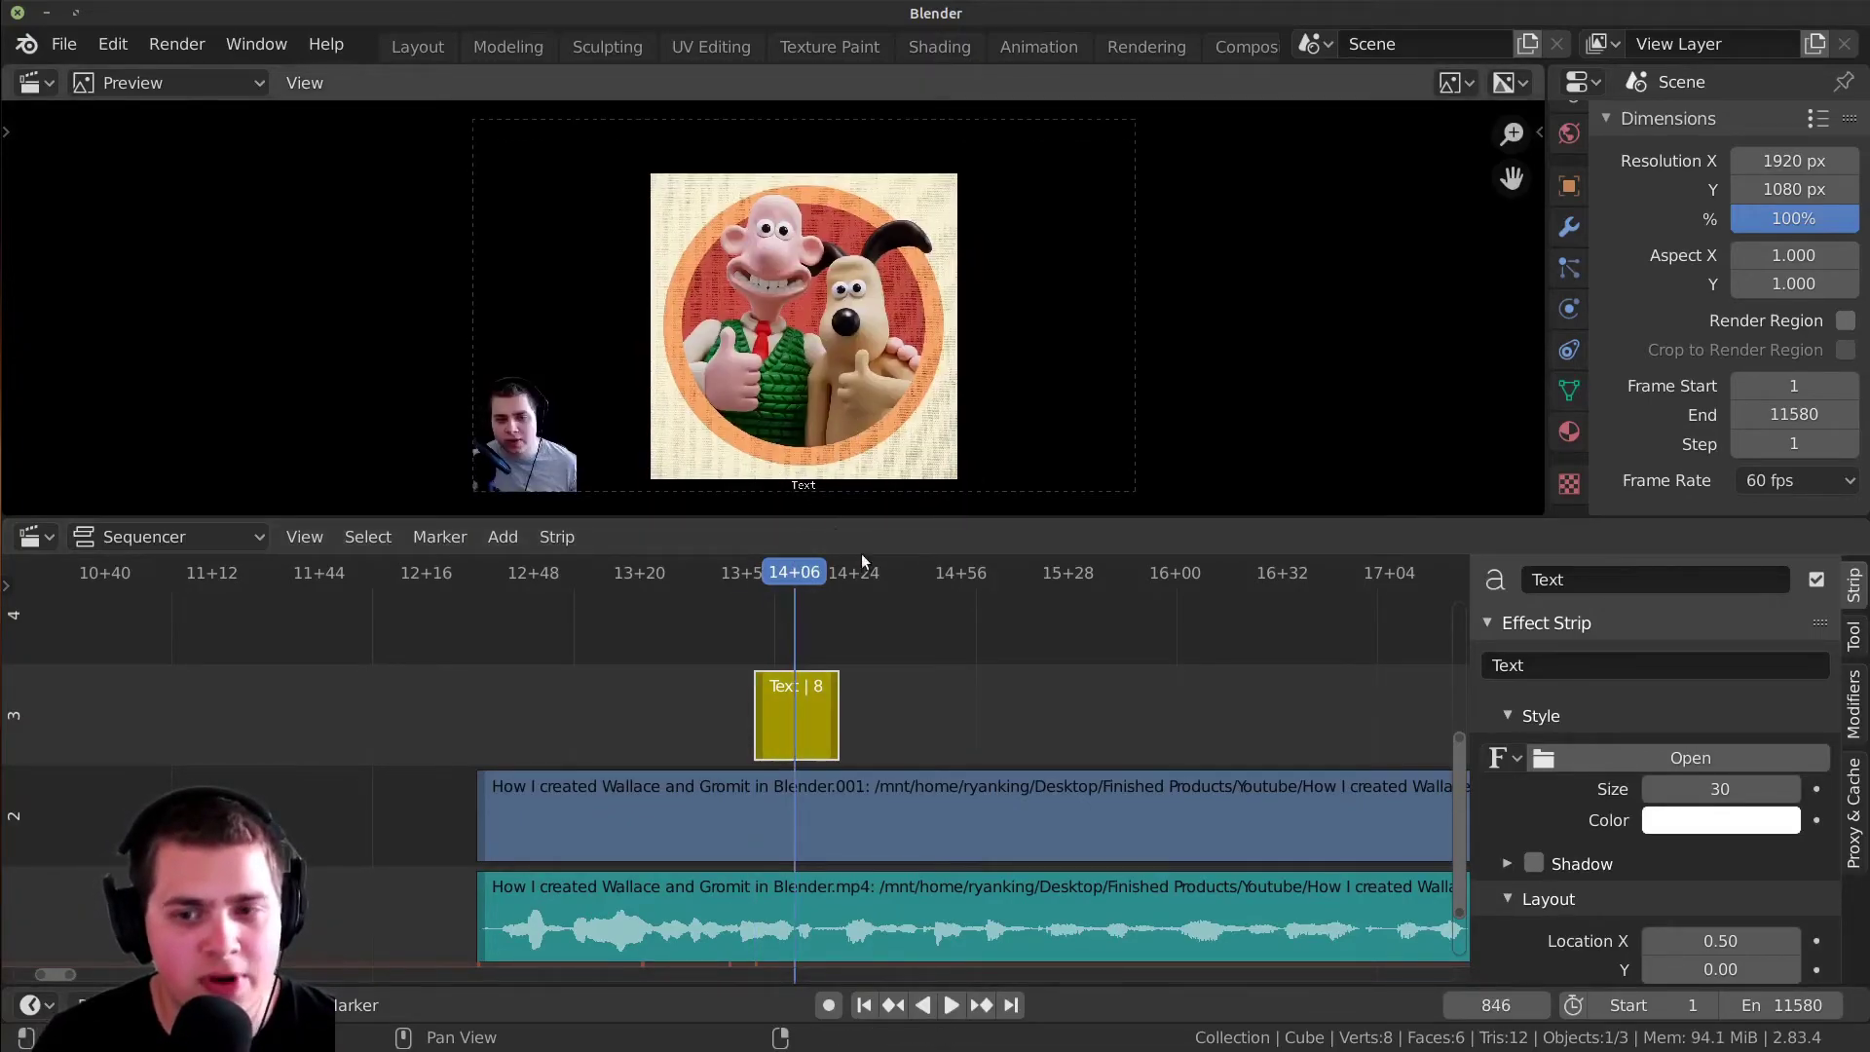
drag(834, 715, 1328, 723)
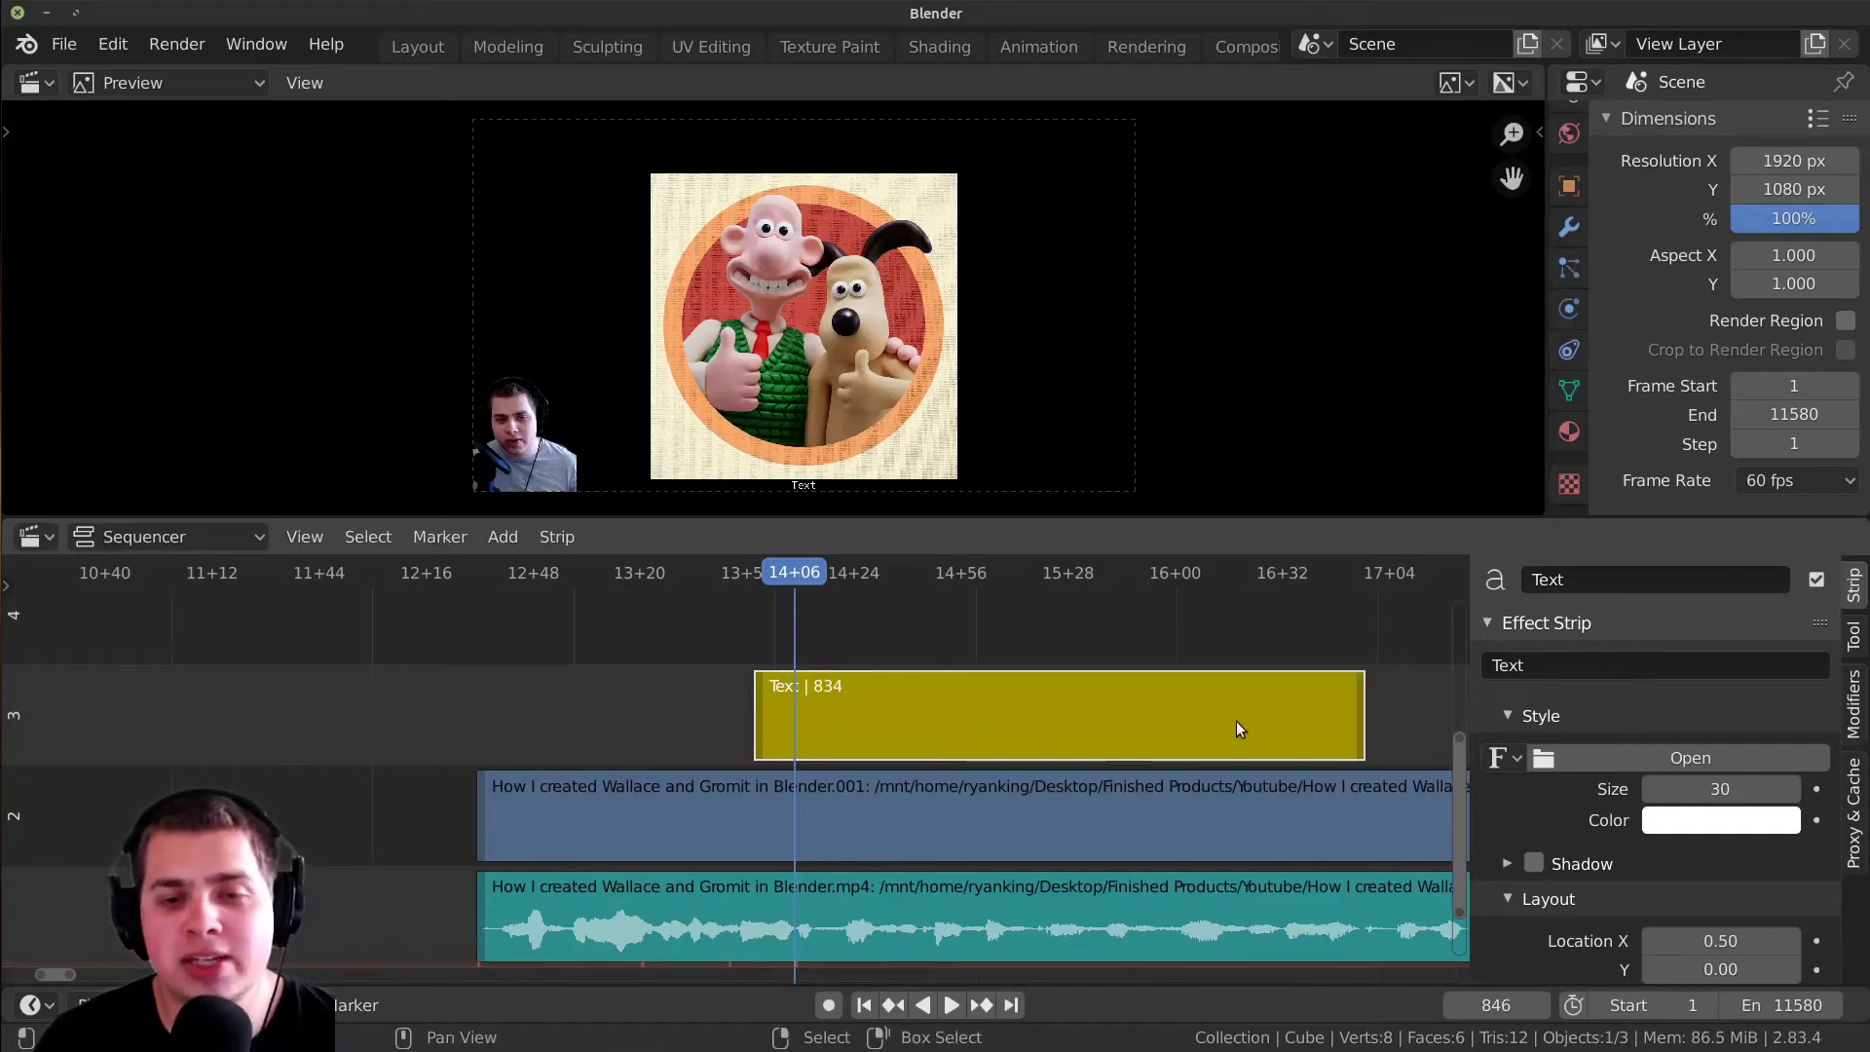
- Cut the text strip at about 15+08, delete the later part, and extend the remaining strip's end to frame 919
right_click(1000, 746)
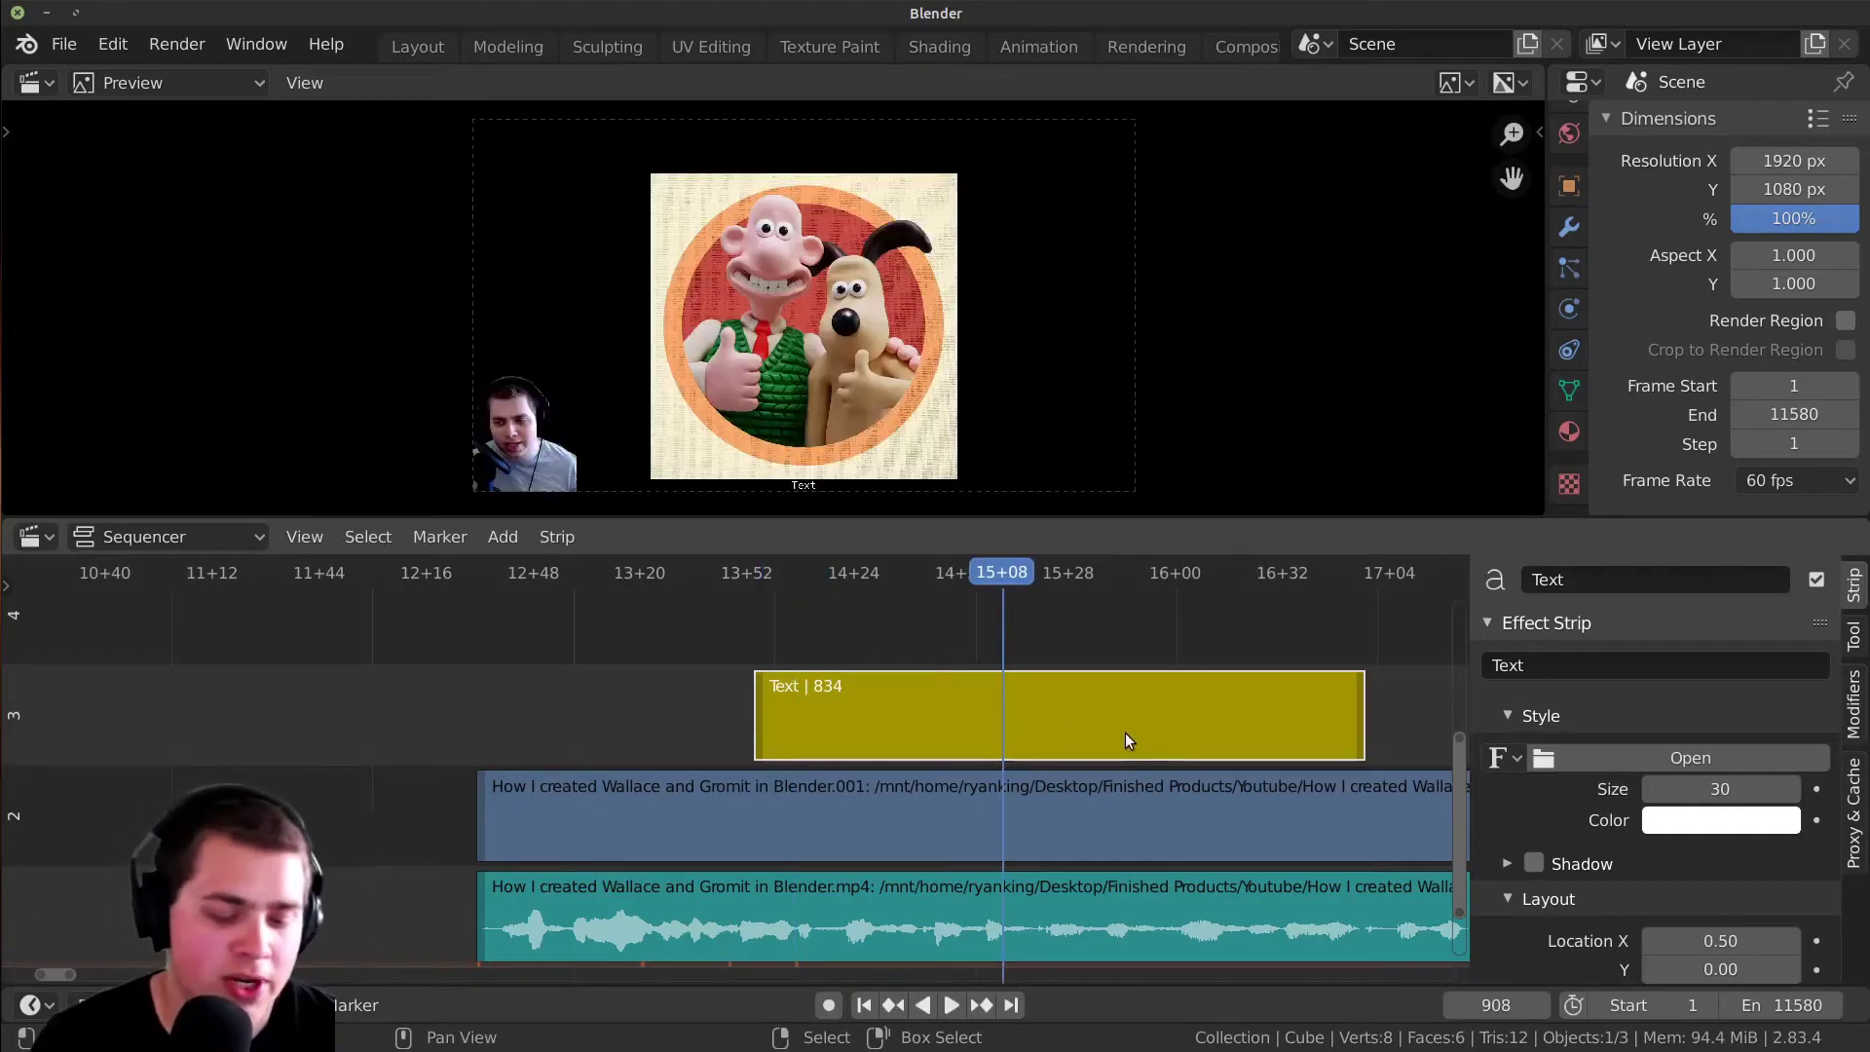
key(k)
right_drag(1009, 721, 1146, 725)
key(x)
click(1192, 724)
right_drag(1013, 719, 1033, 720)
drag(1033, 721, 1042, 722)
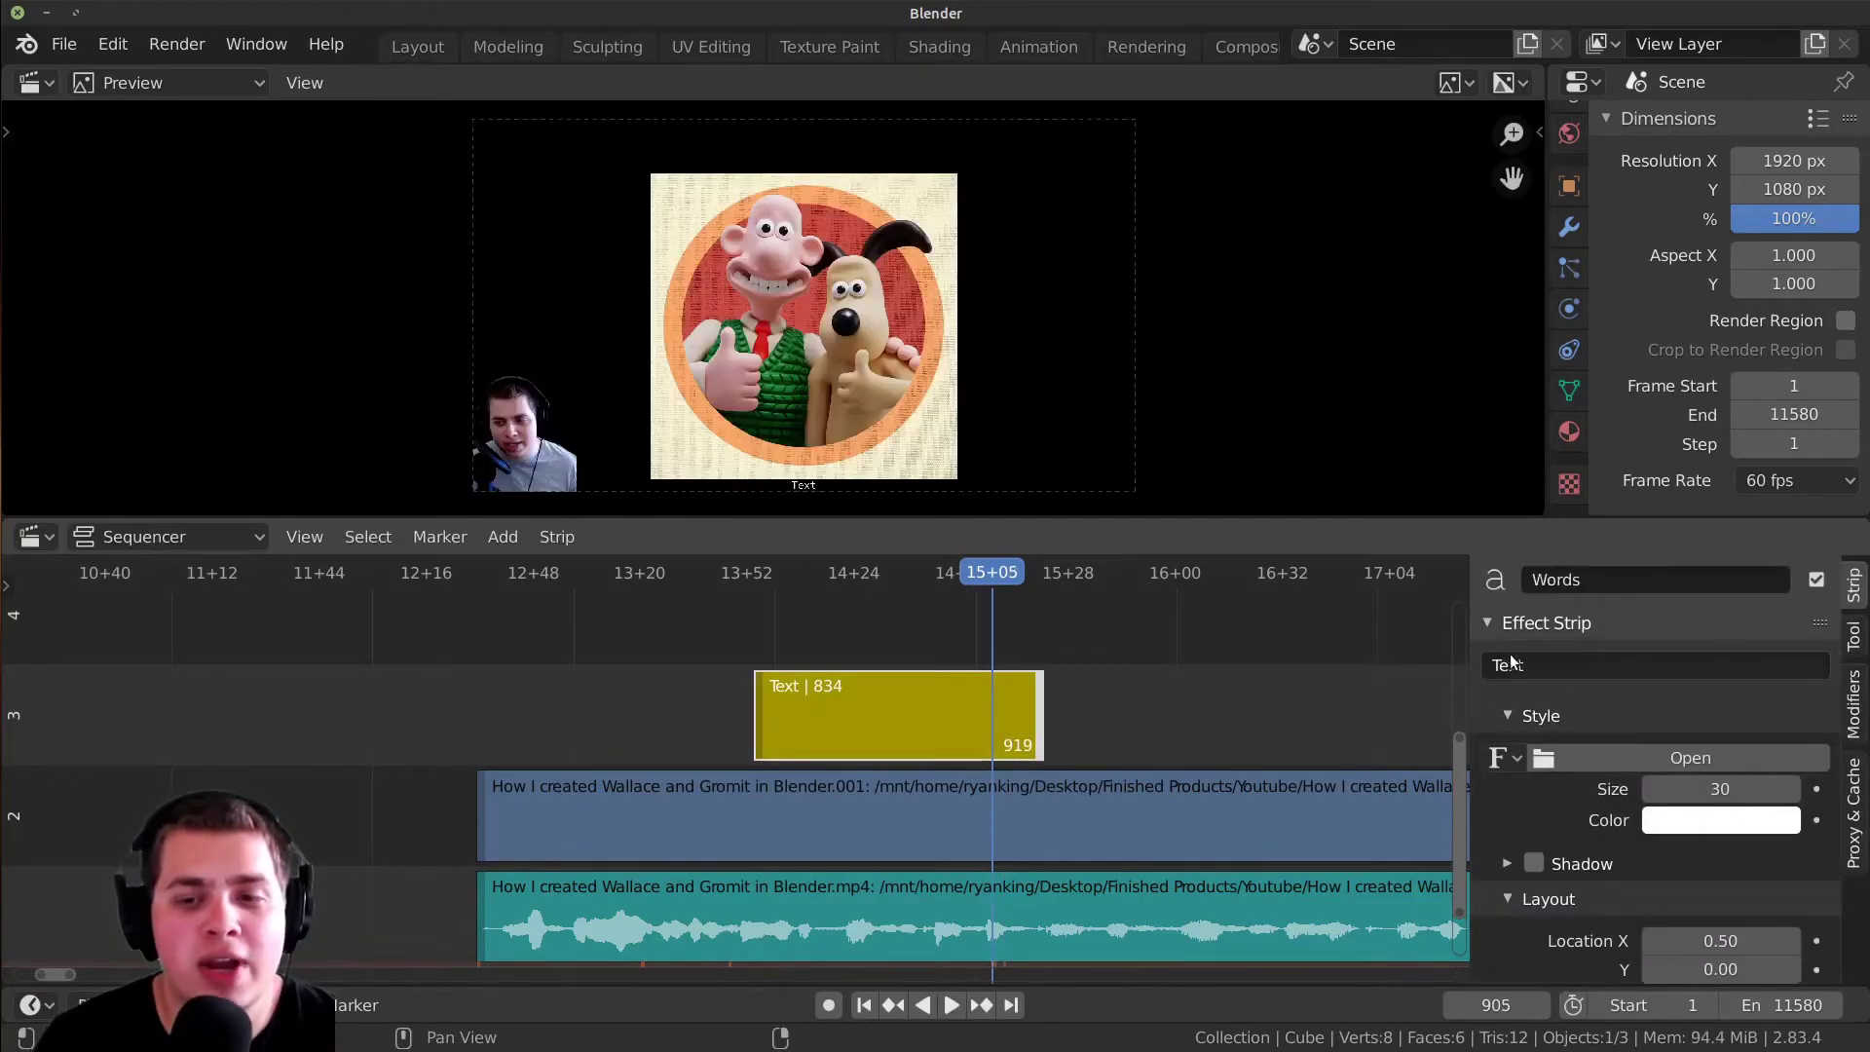
- Name the text strip Words and set its displayed text to "Blender Is Cool!"
click(1535, 662)
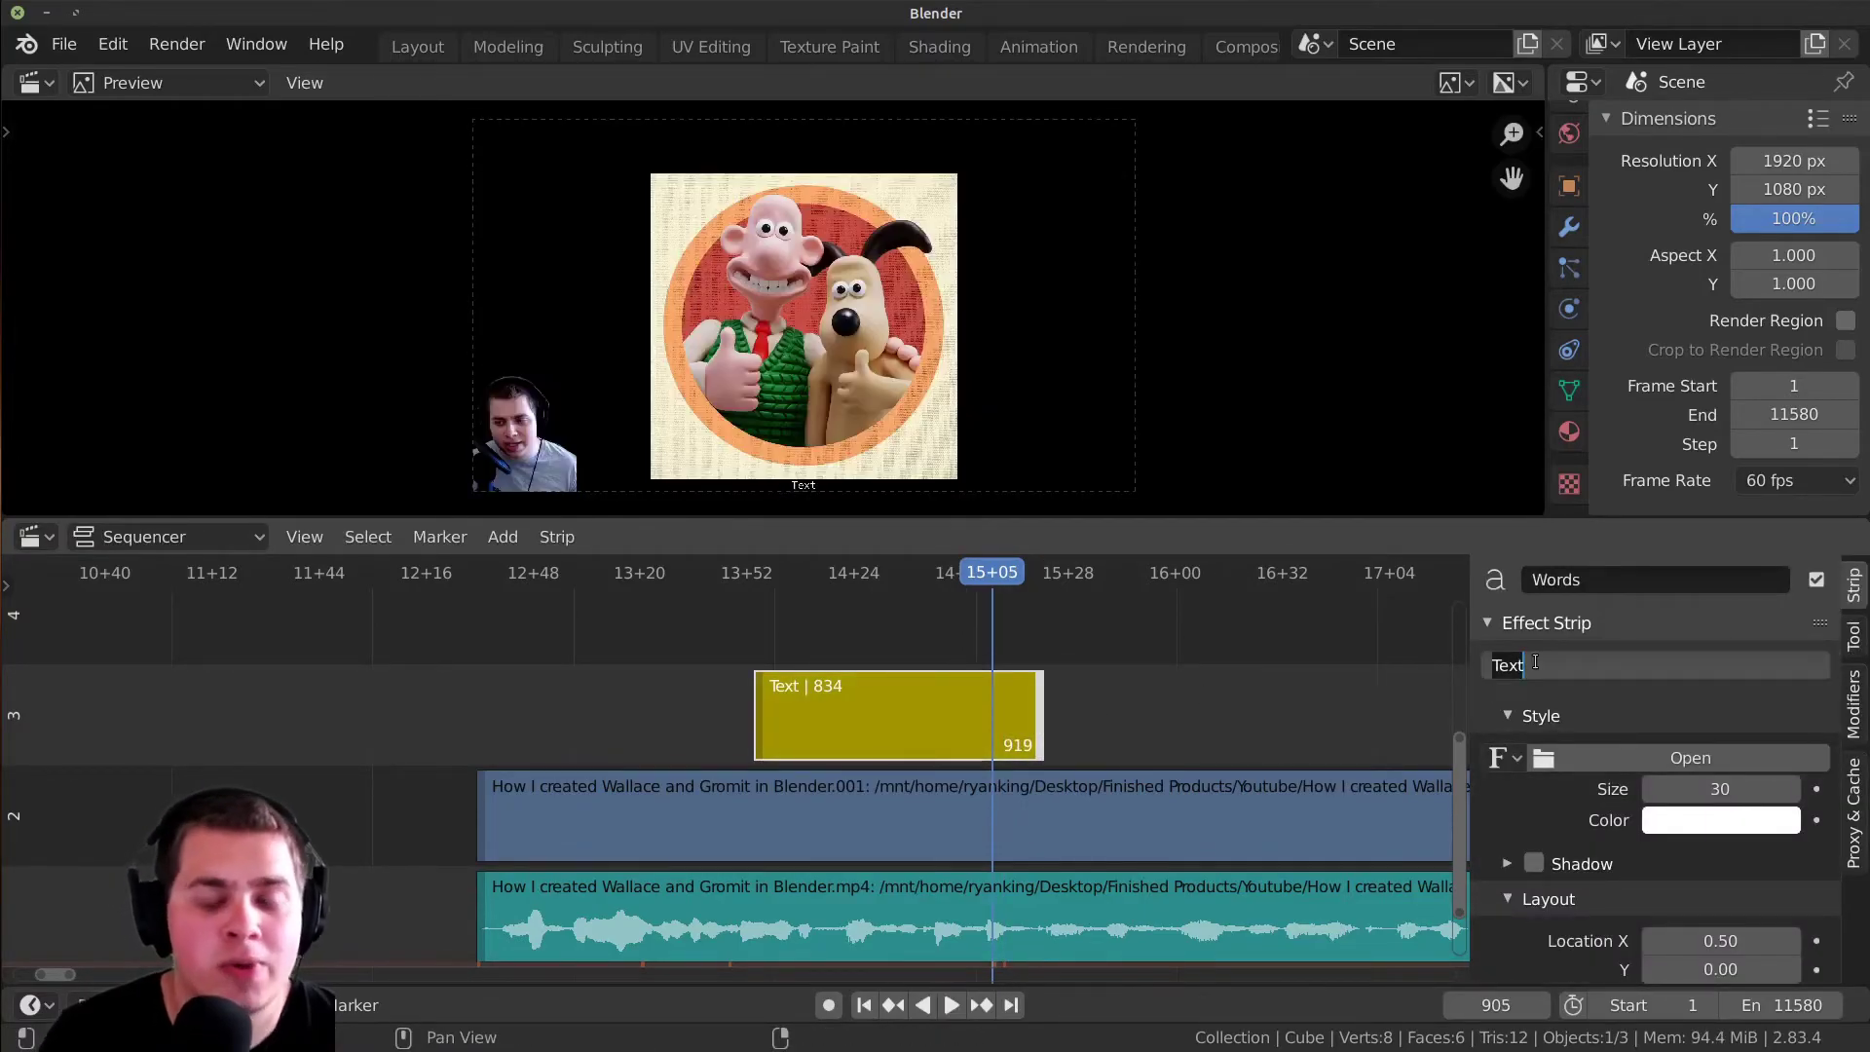
text(Blende)
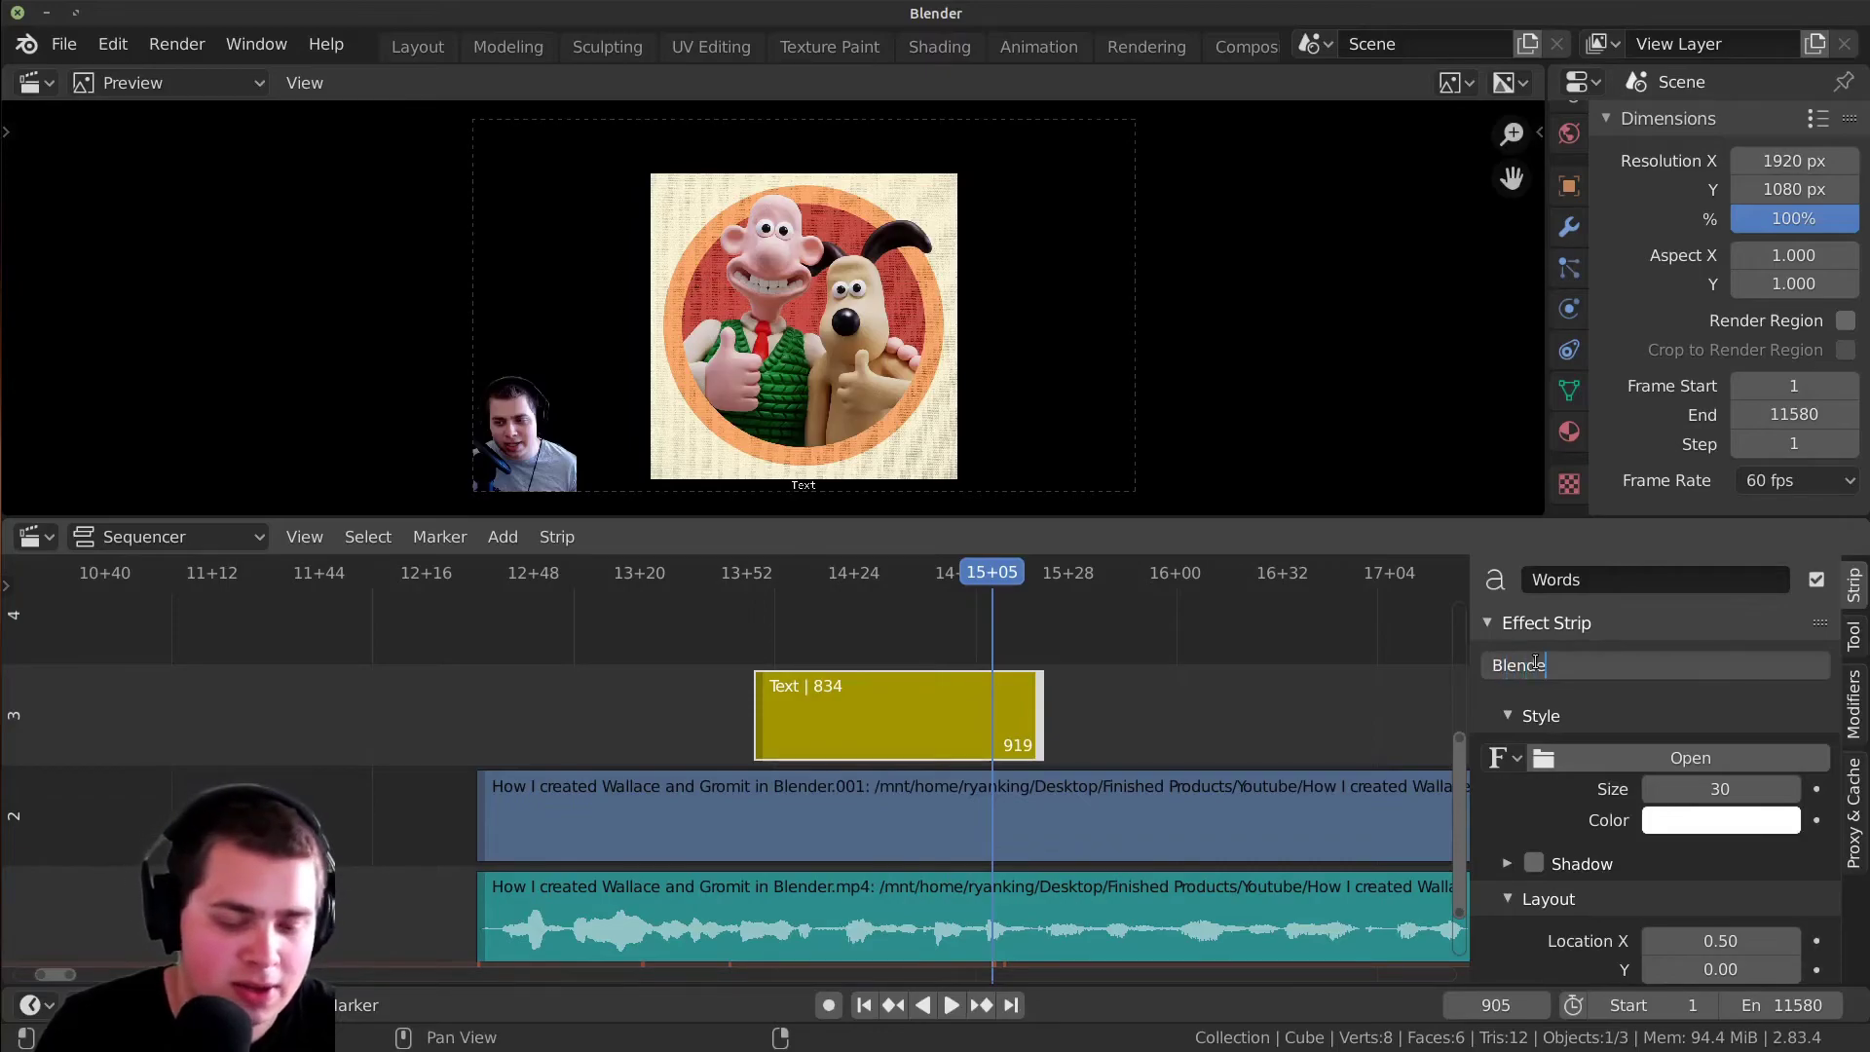
text(r Is Cool!)
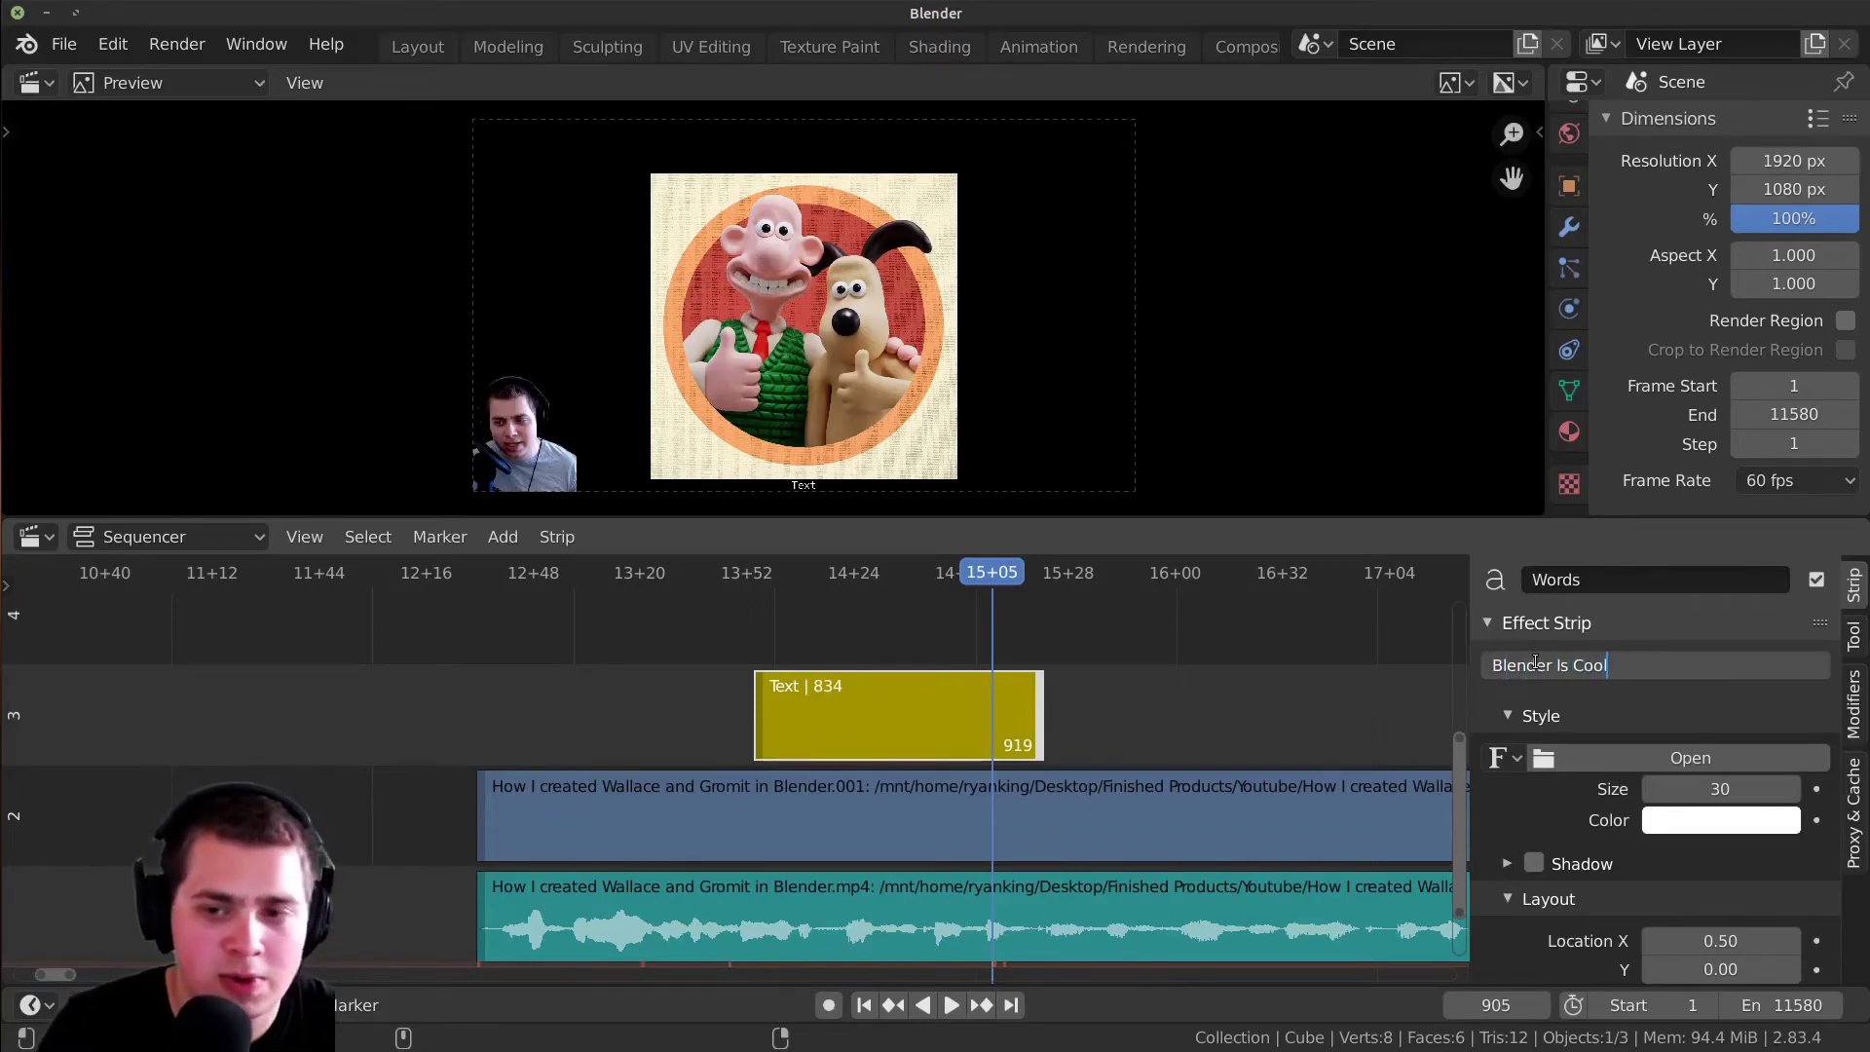
key(Return)
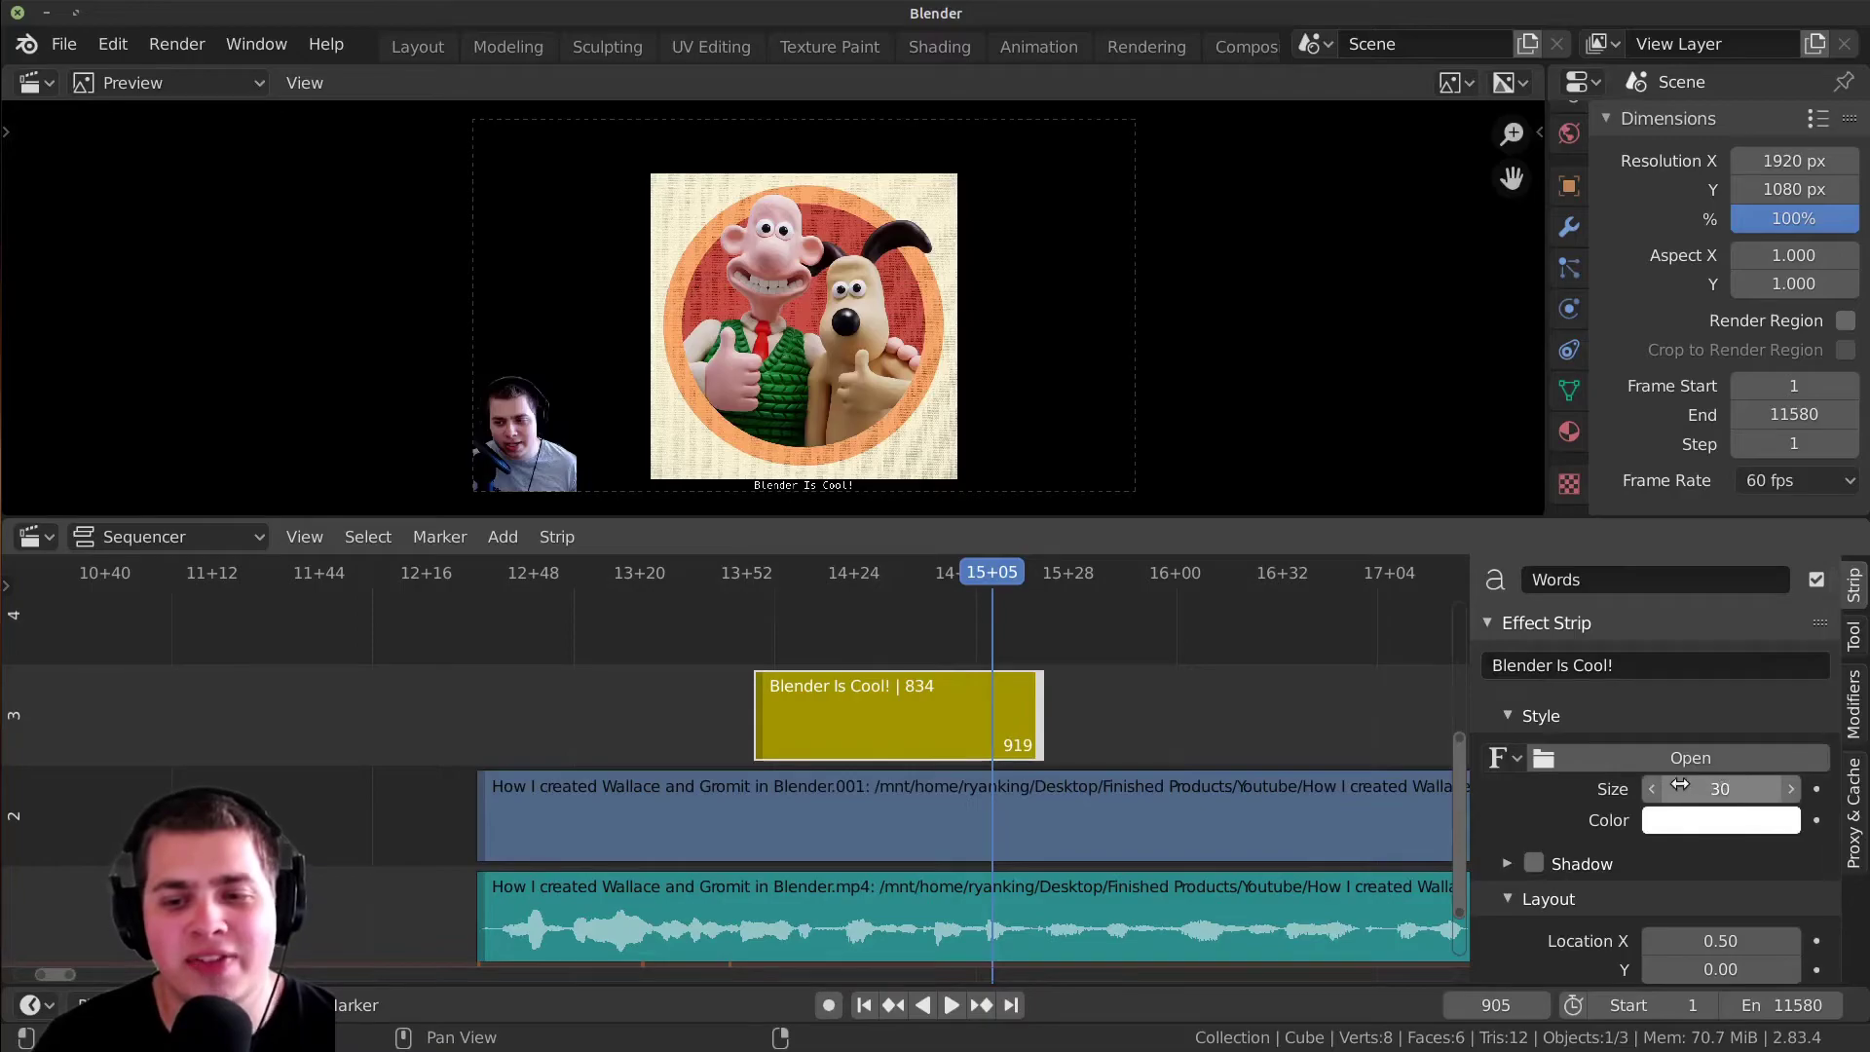
- Set the text size to 125 and try out other text colors, keeping white
drag(1706, 789, 1799, 789)
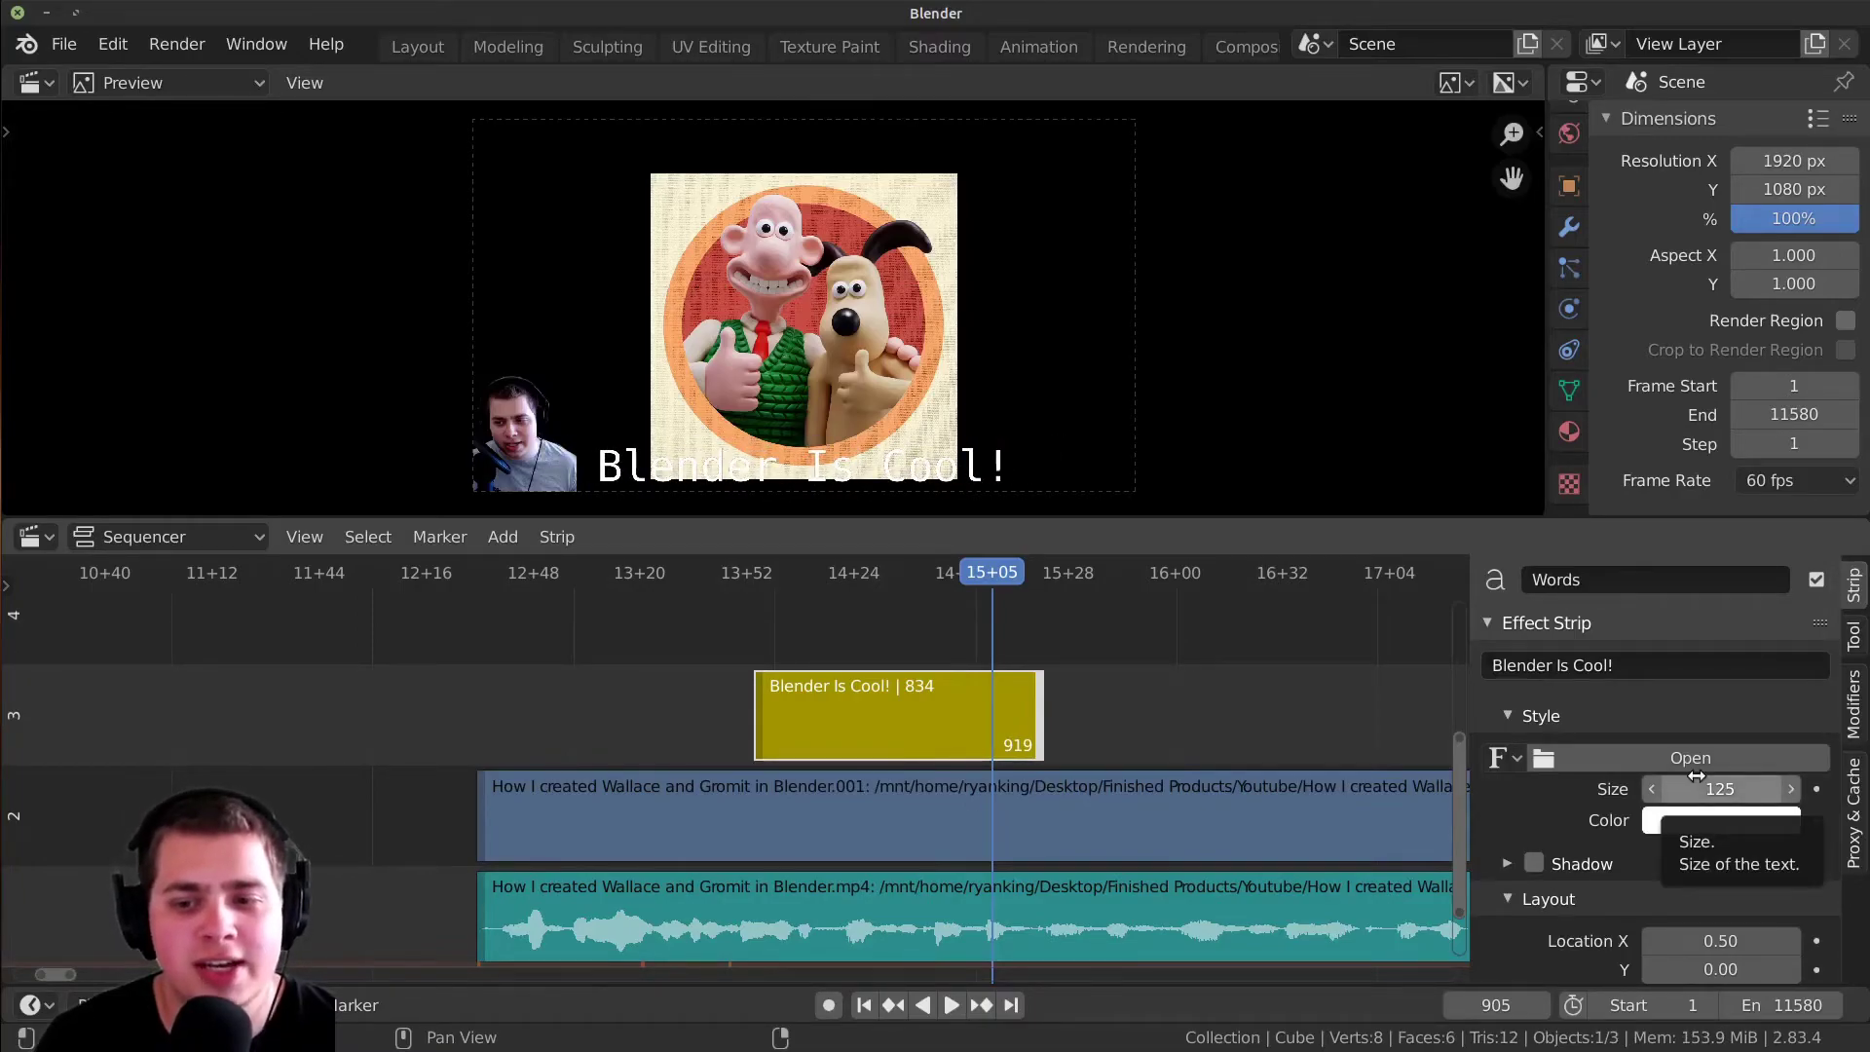
click(1678, 821)
mouse_move(1673, 540)
mouse_down()
mouse_move(1541, 491)
mouse_move(1742, 564)
mouse_move(1541, 492)
mouse_move(1582, 594)
mouse_move(1648, 507)
mouse_up()
drag(1769, 485, 1766, 395)
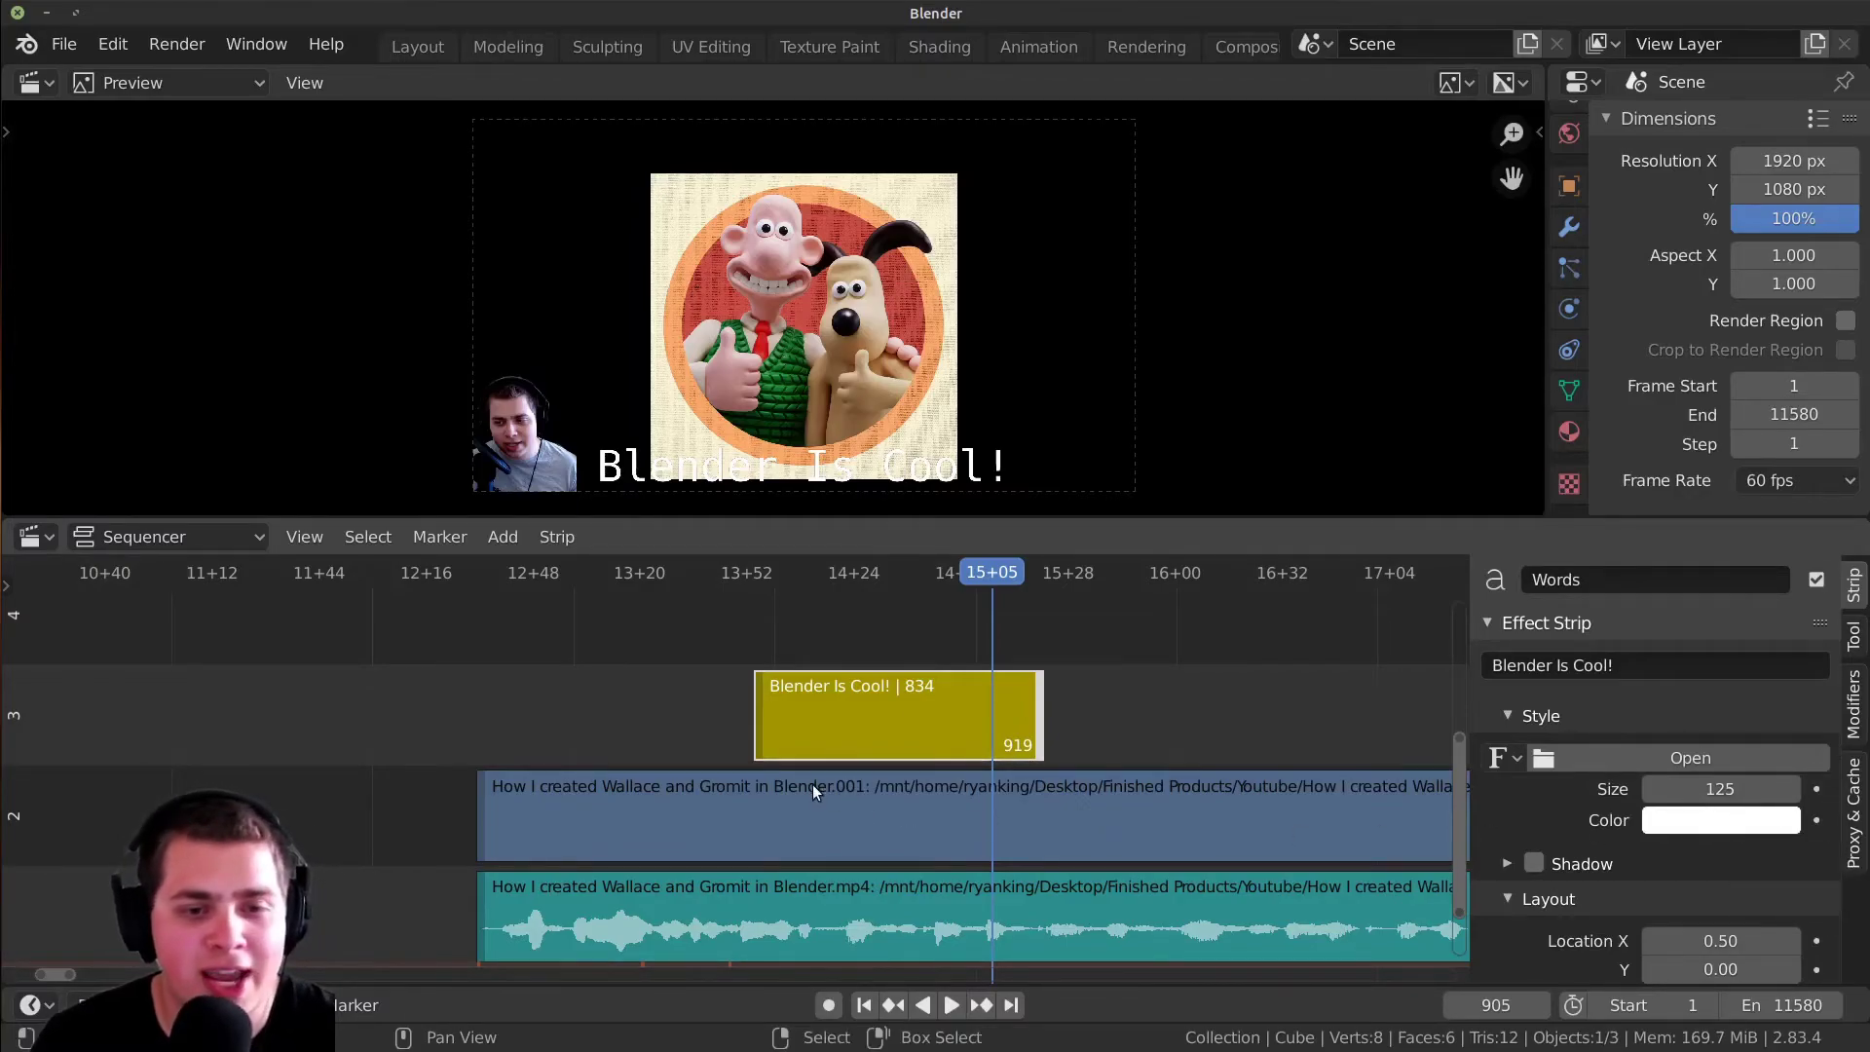
- Keyframe the text color as bright green at frame 844
drag(816, 785, 789, 783)
click(1698, 825)
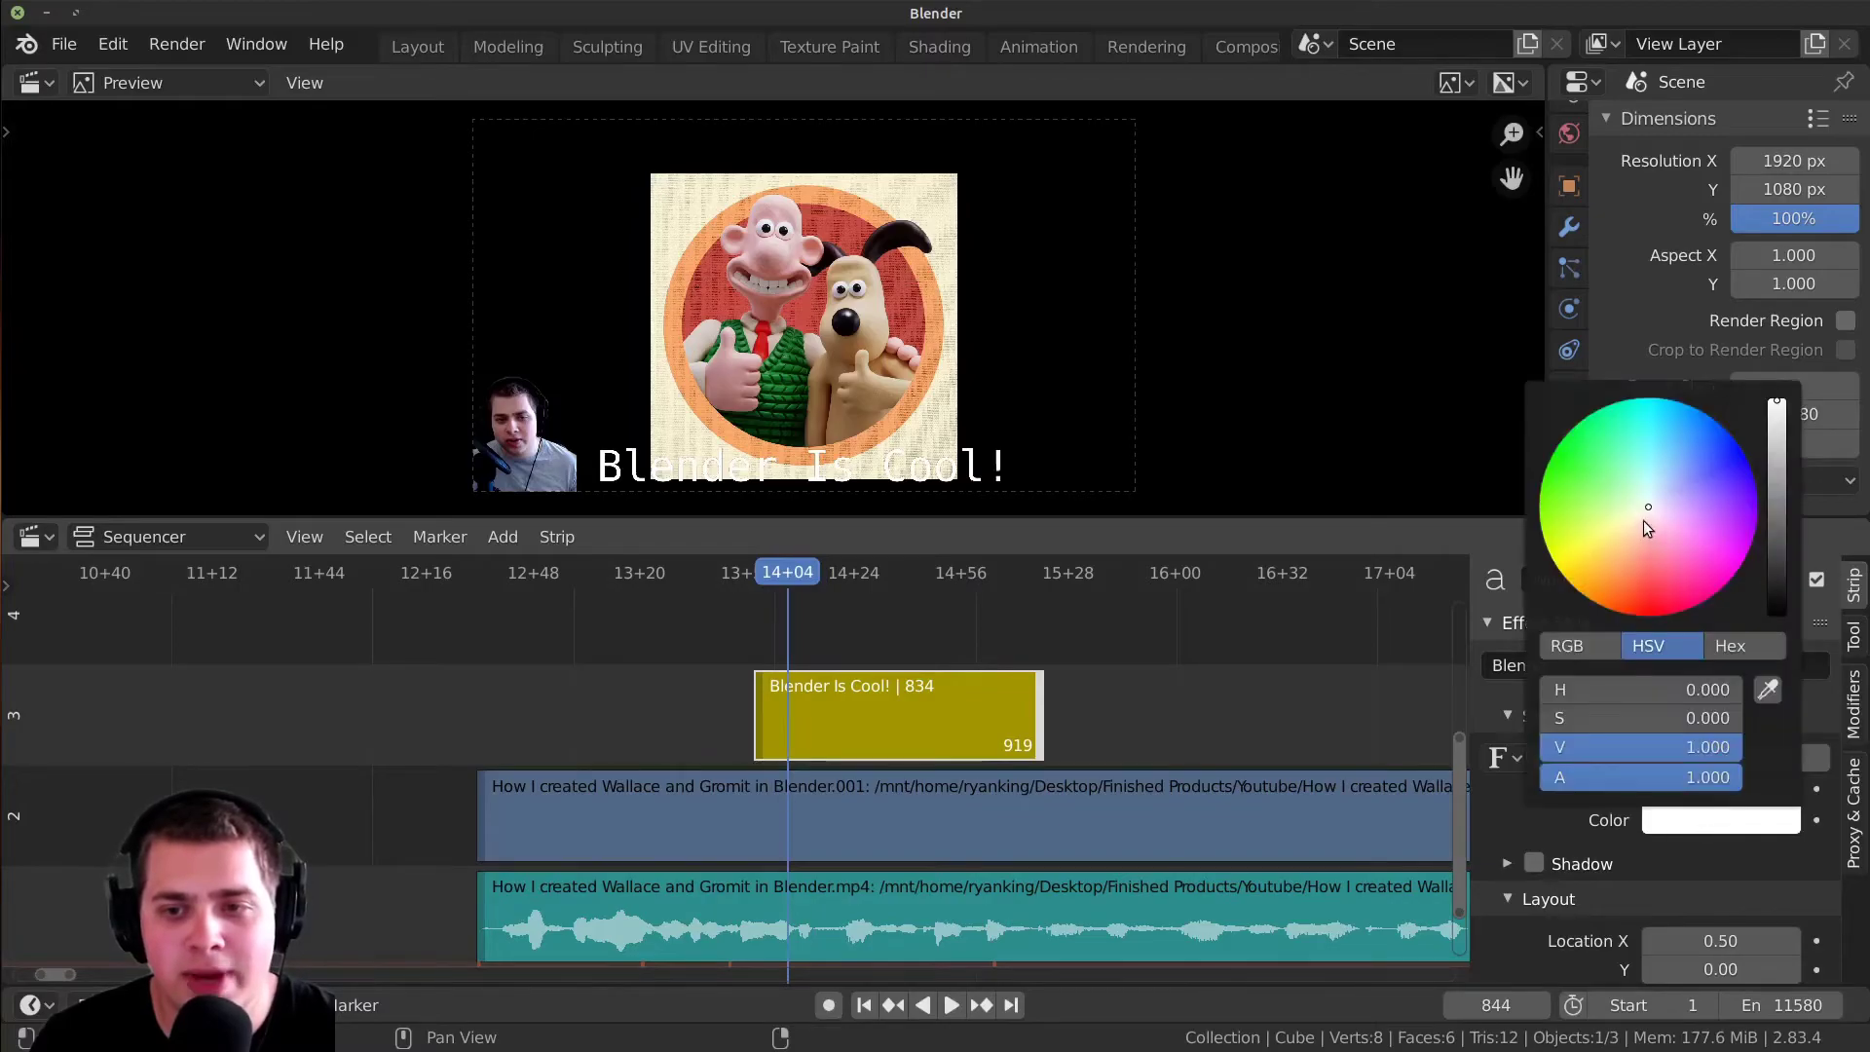
drag(1644, 522, 1541, 495)
key(i)
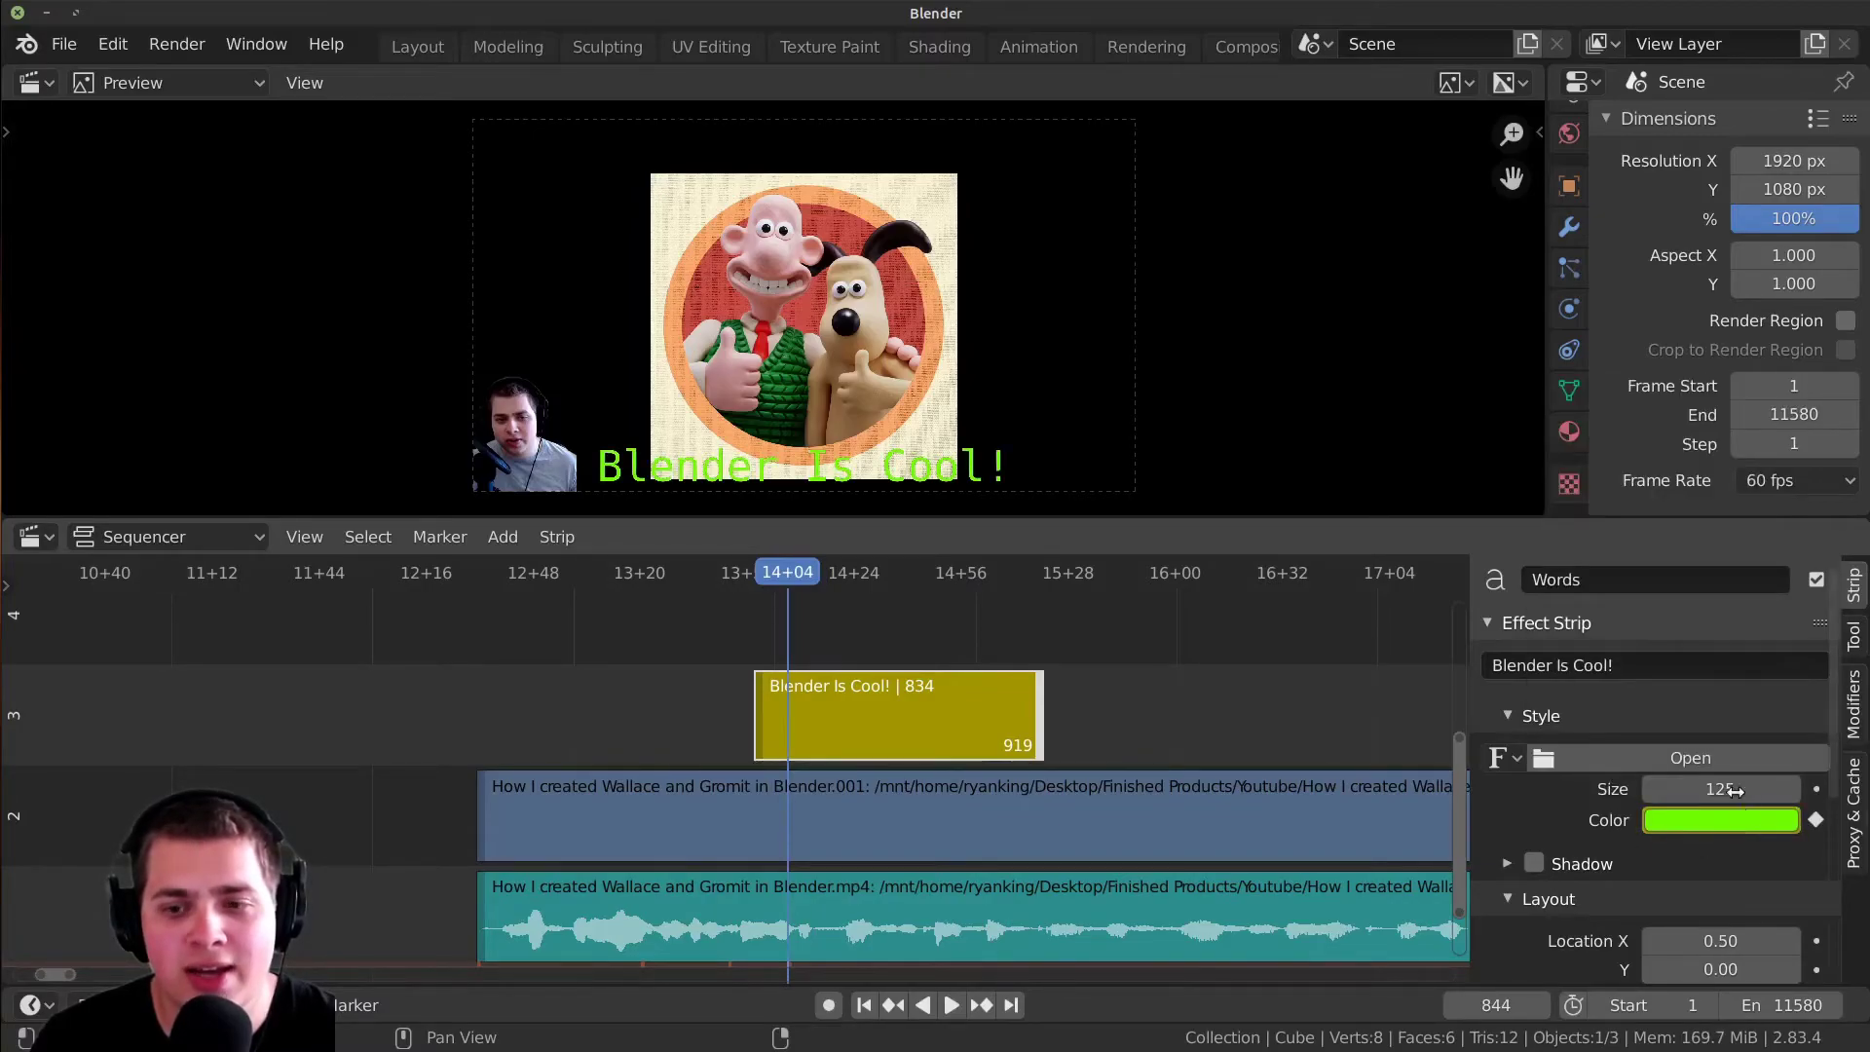
- Keyframe the text color as magenta near the strip's end at frame 916
key(space)
key(space)
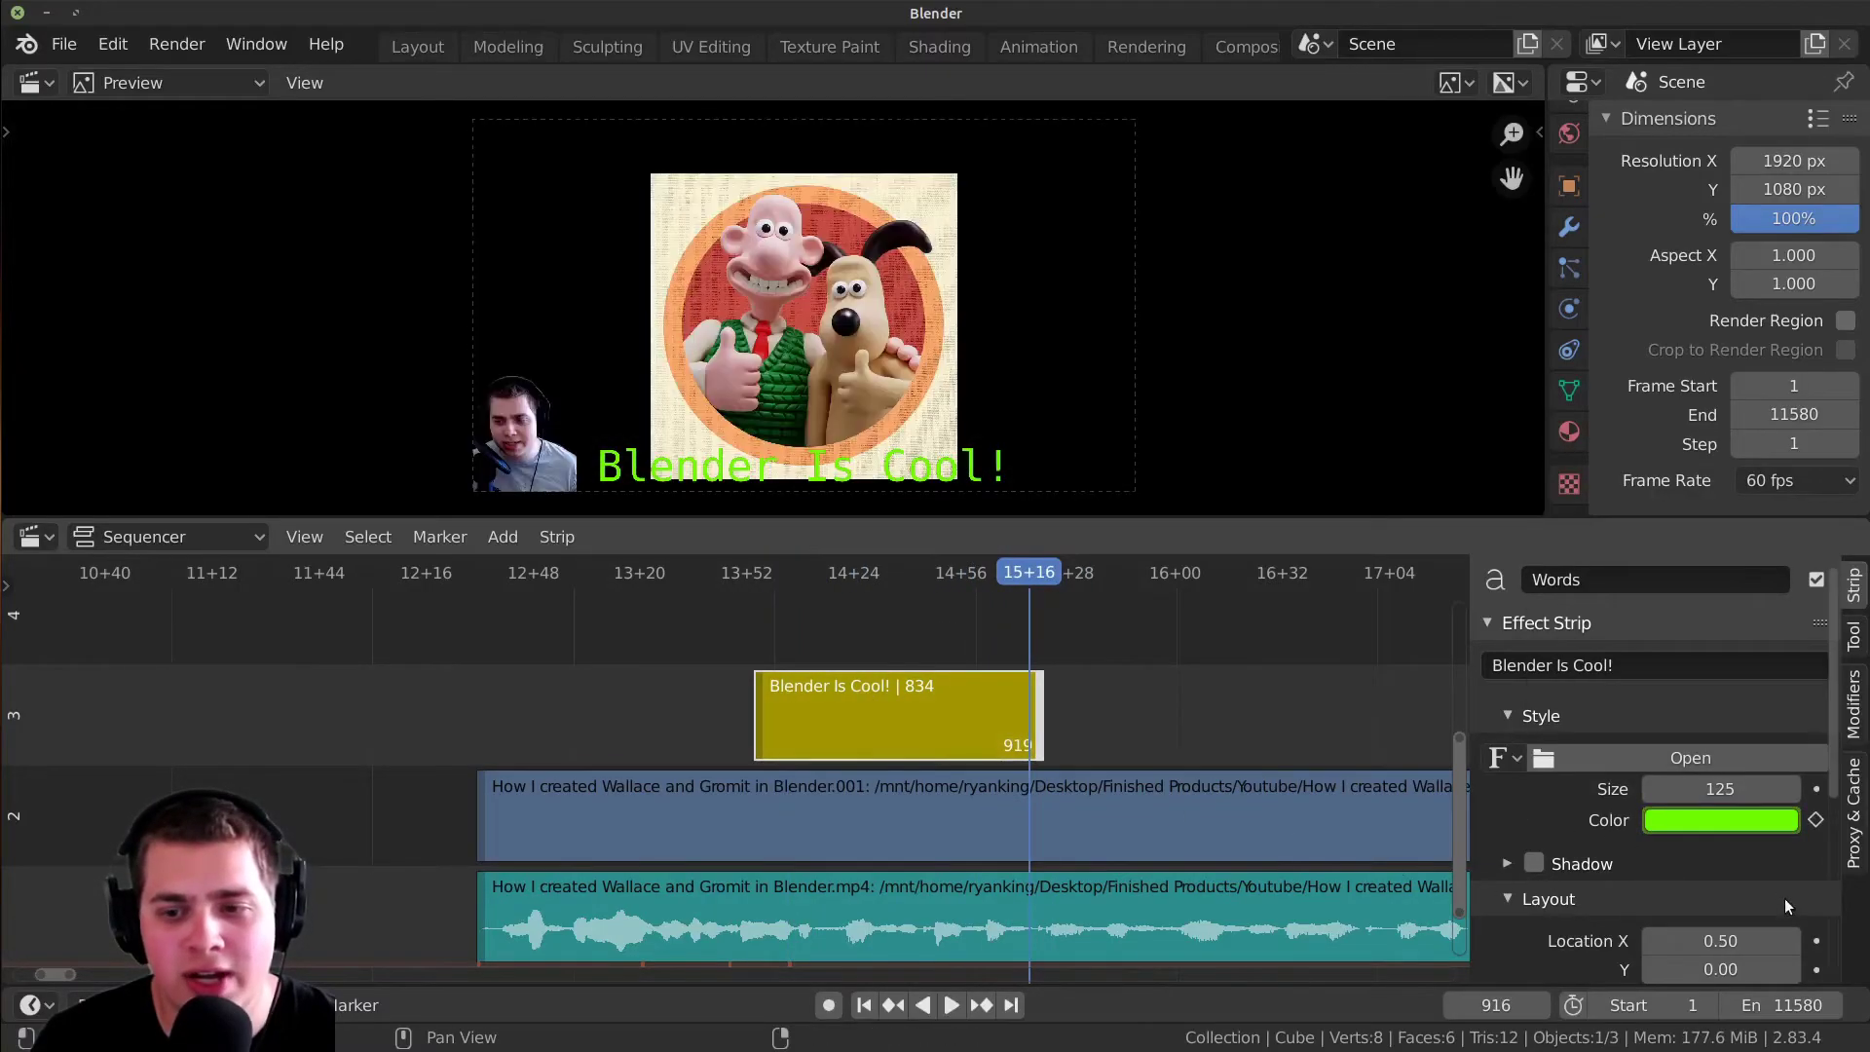
click(1698, 822)
click(1737, 566)
key(i)
- Play and scrub through the text strip to check the animated color change
drag(930, 745, 761, 736)
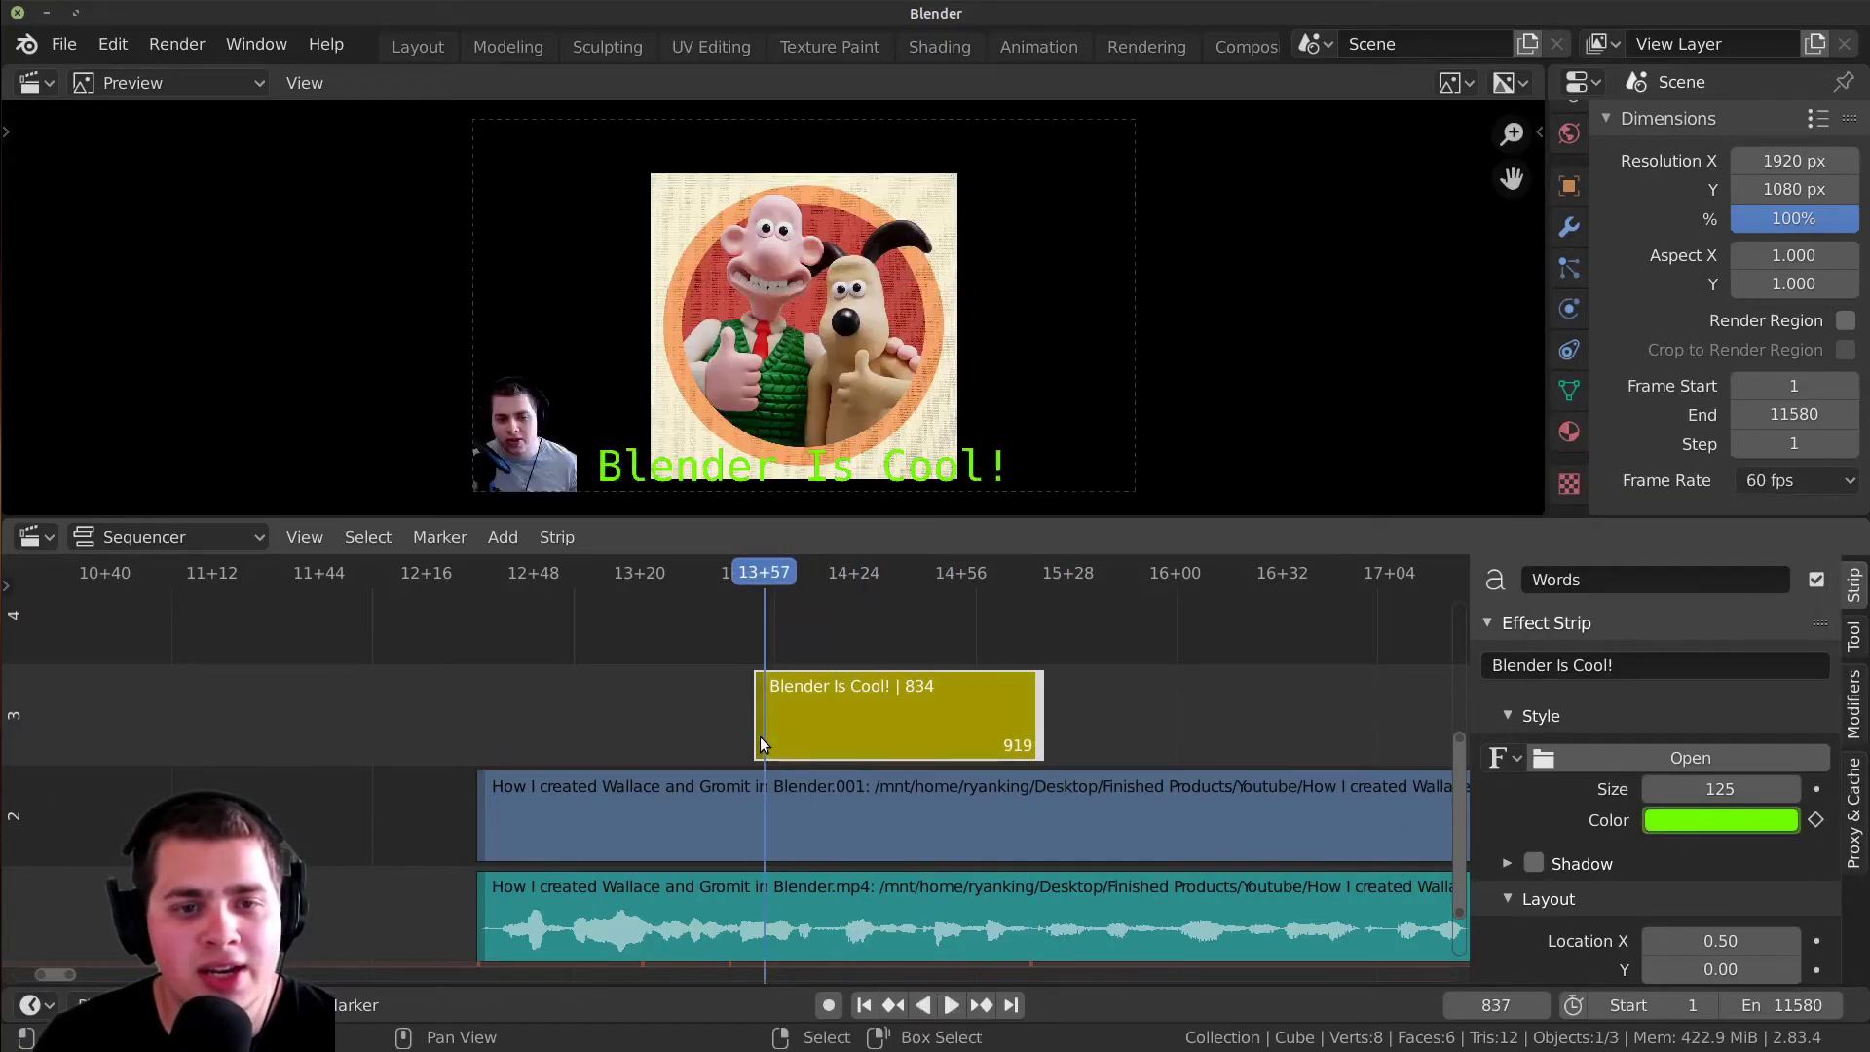
key(space)
click(760, 734)
key(space)
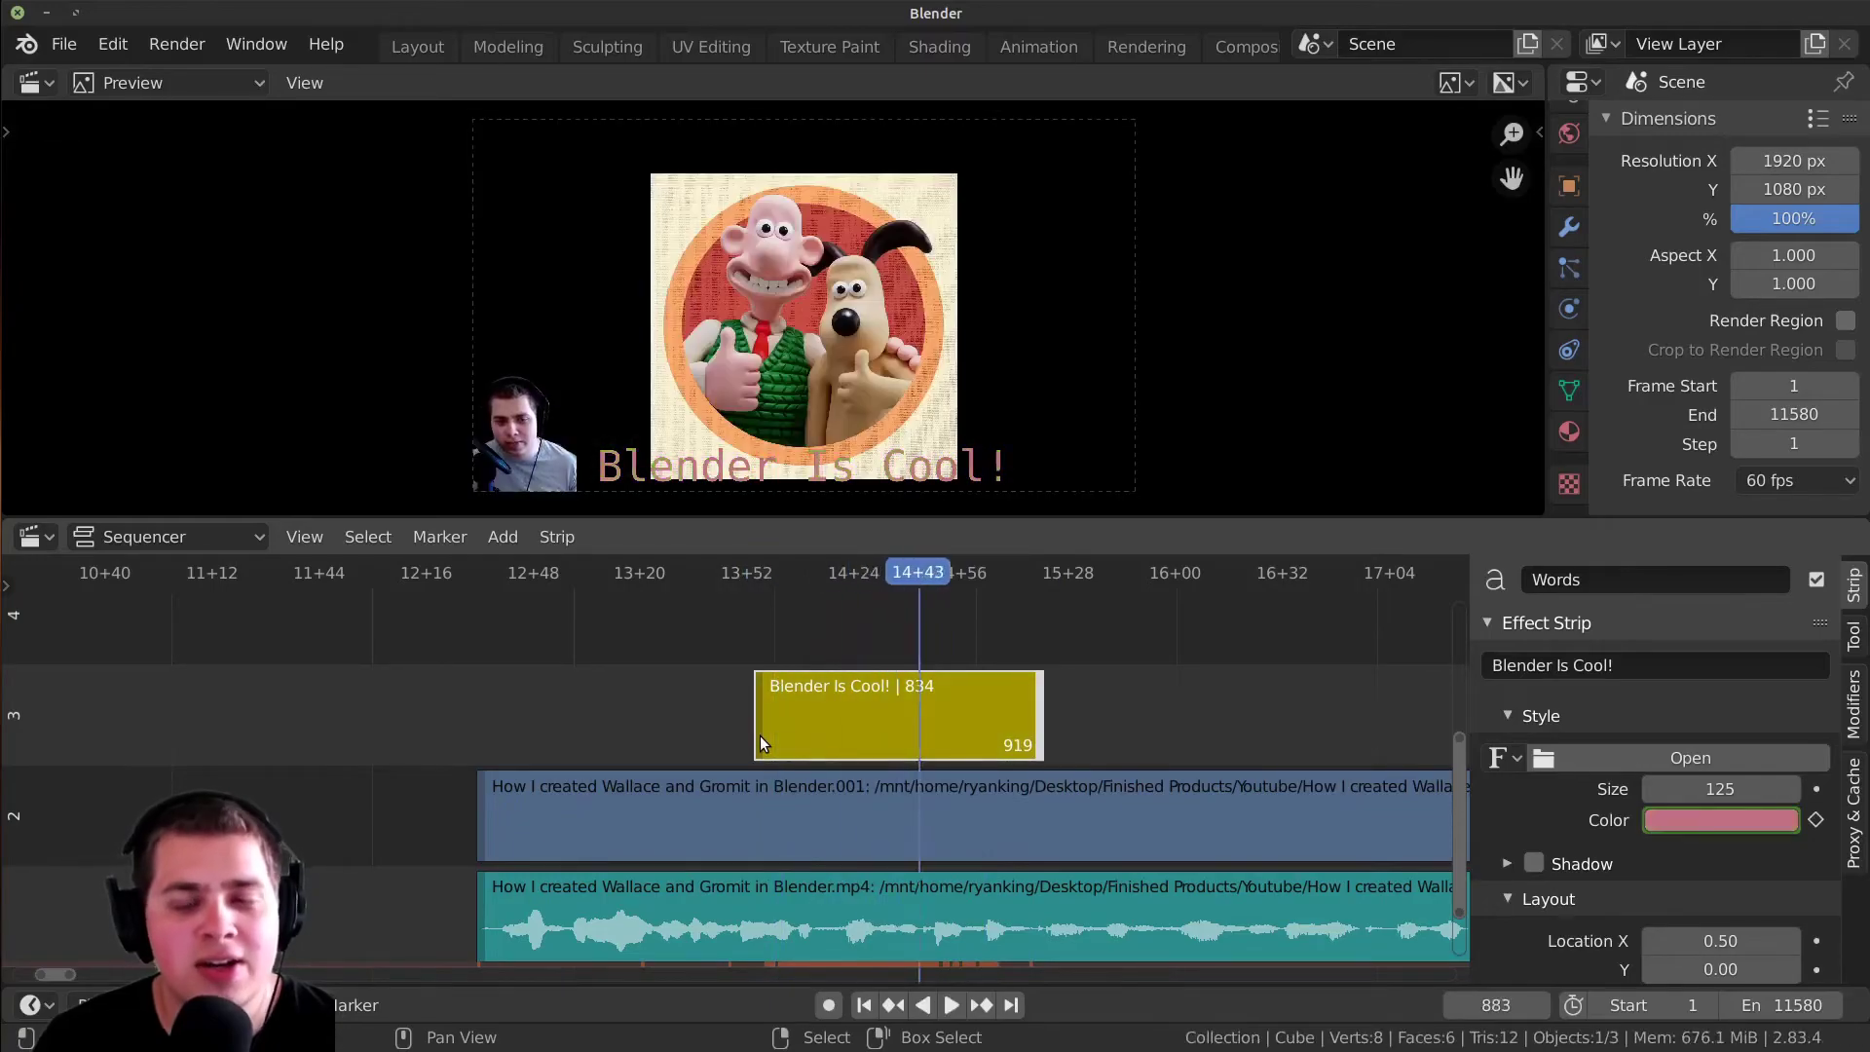
click(1013, 742)
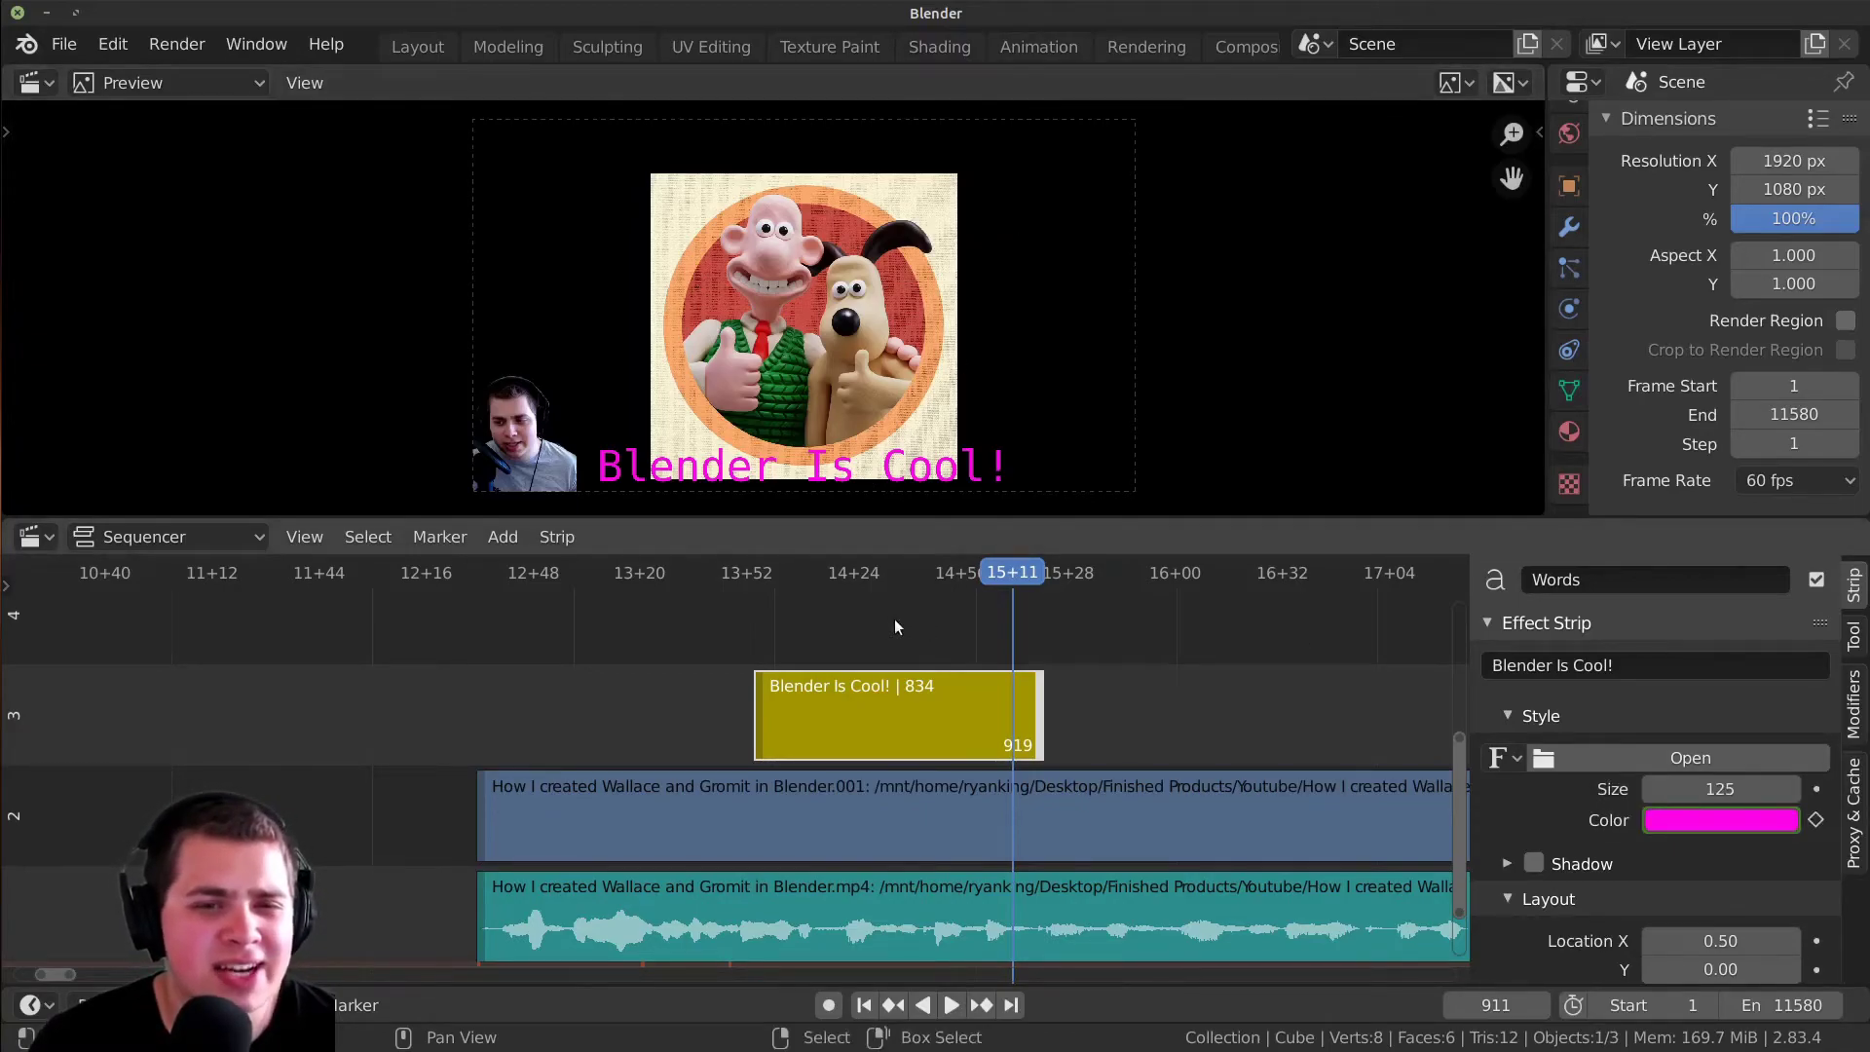
drag(906, 573, 770, 555)
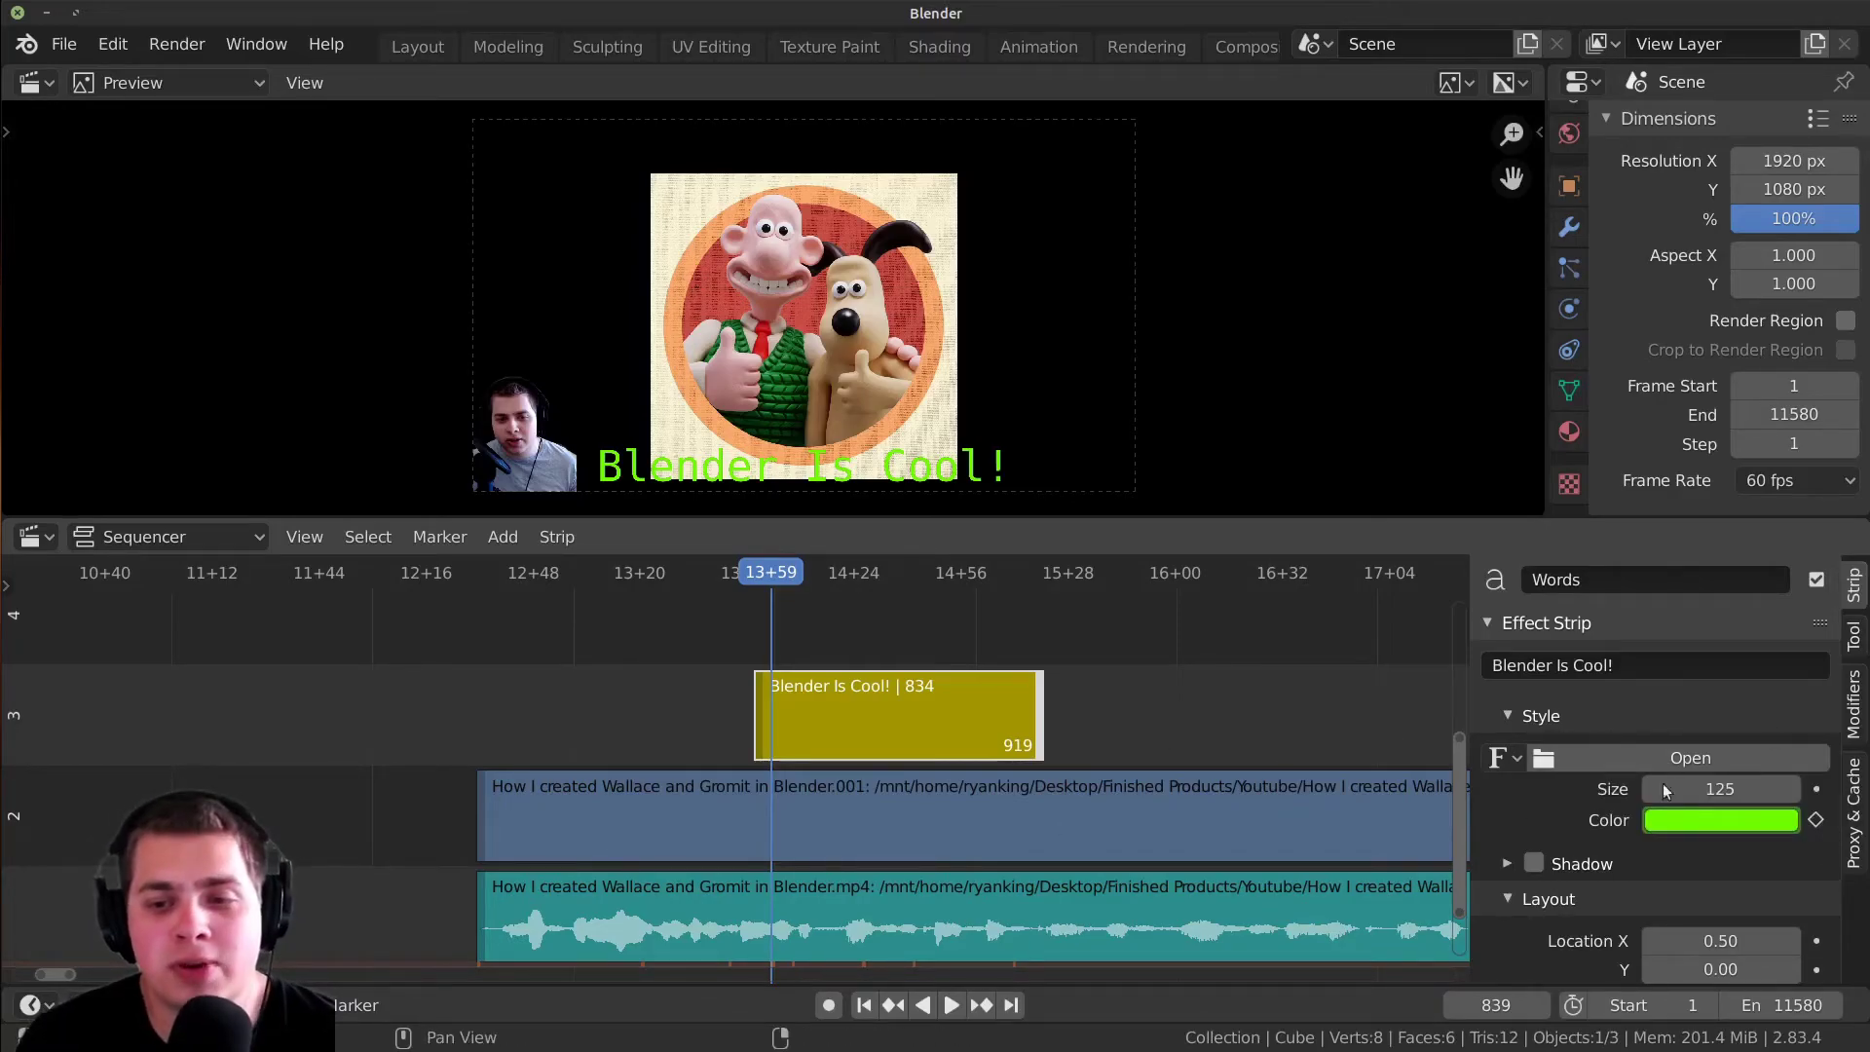
- Give the text the happy-times-at-the-ikob.ttf font, a plain white color without keyframes, and a Location Y of 0.84
click(1628, 757)
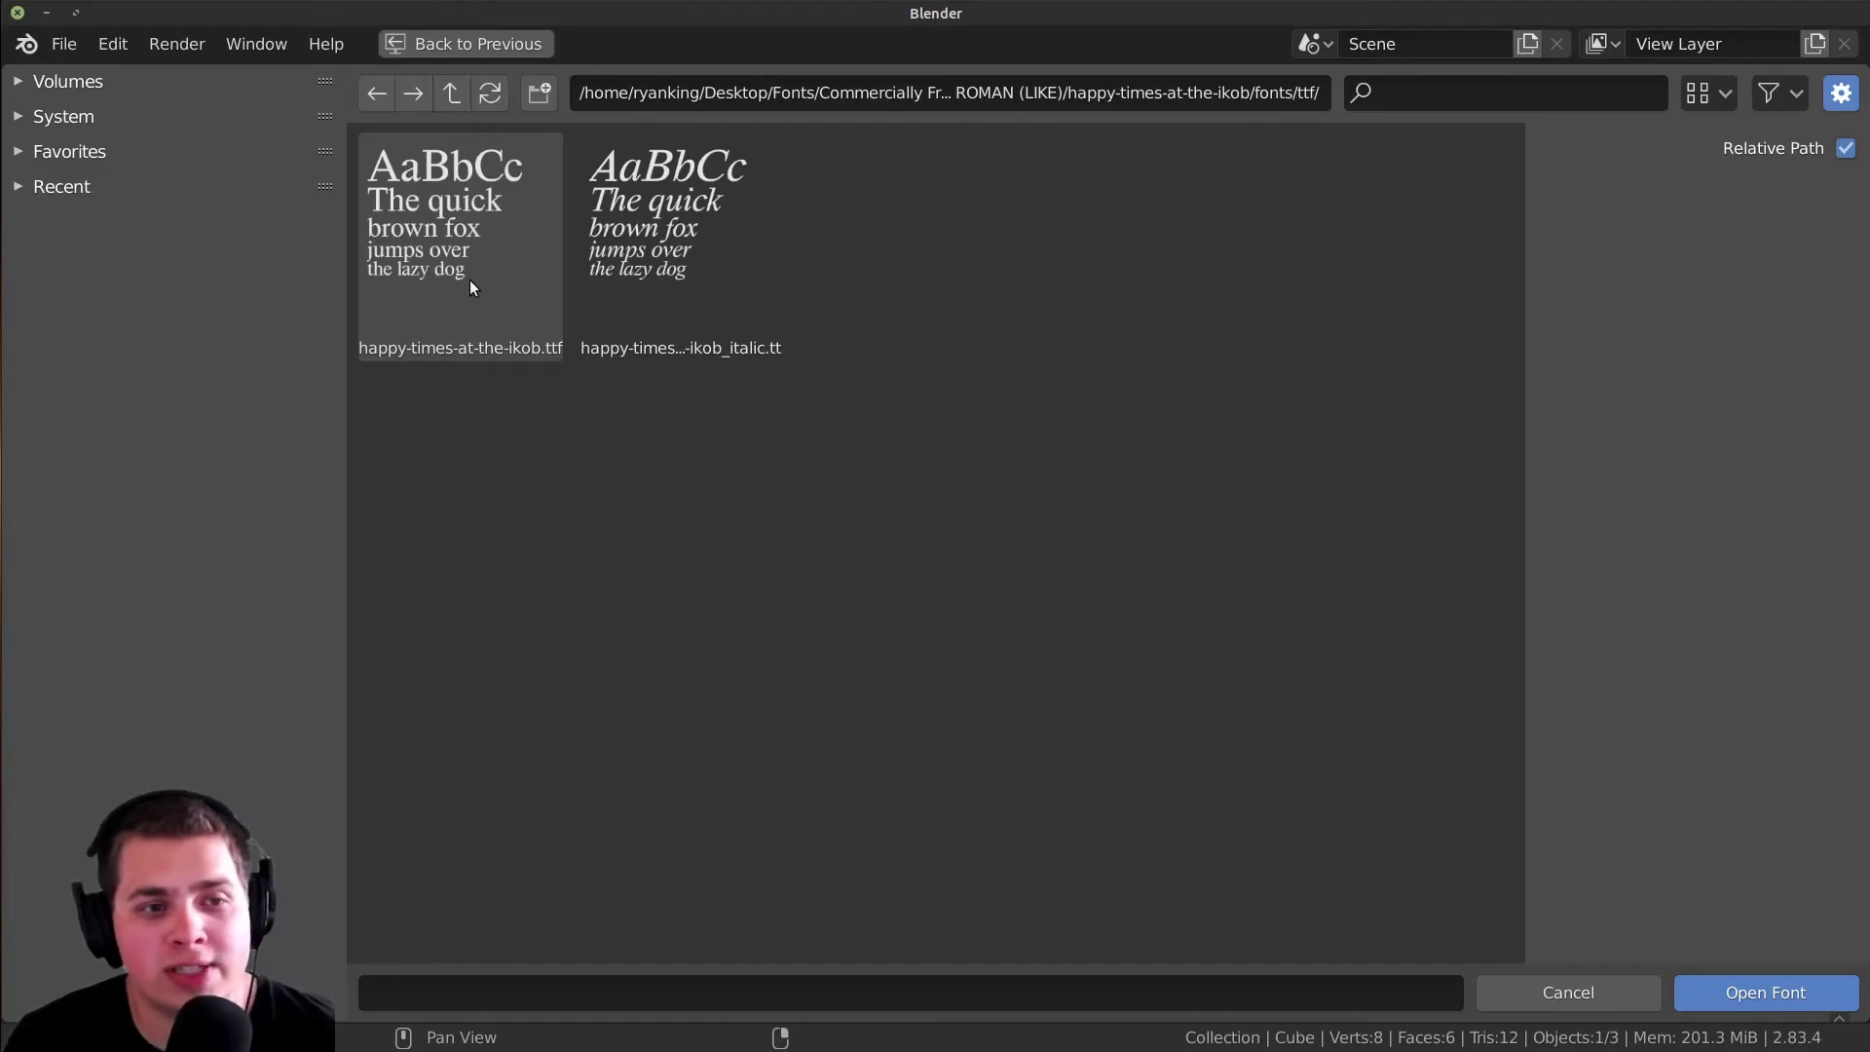
double_click(473, 225)
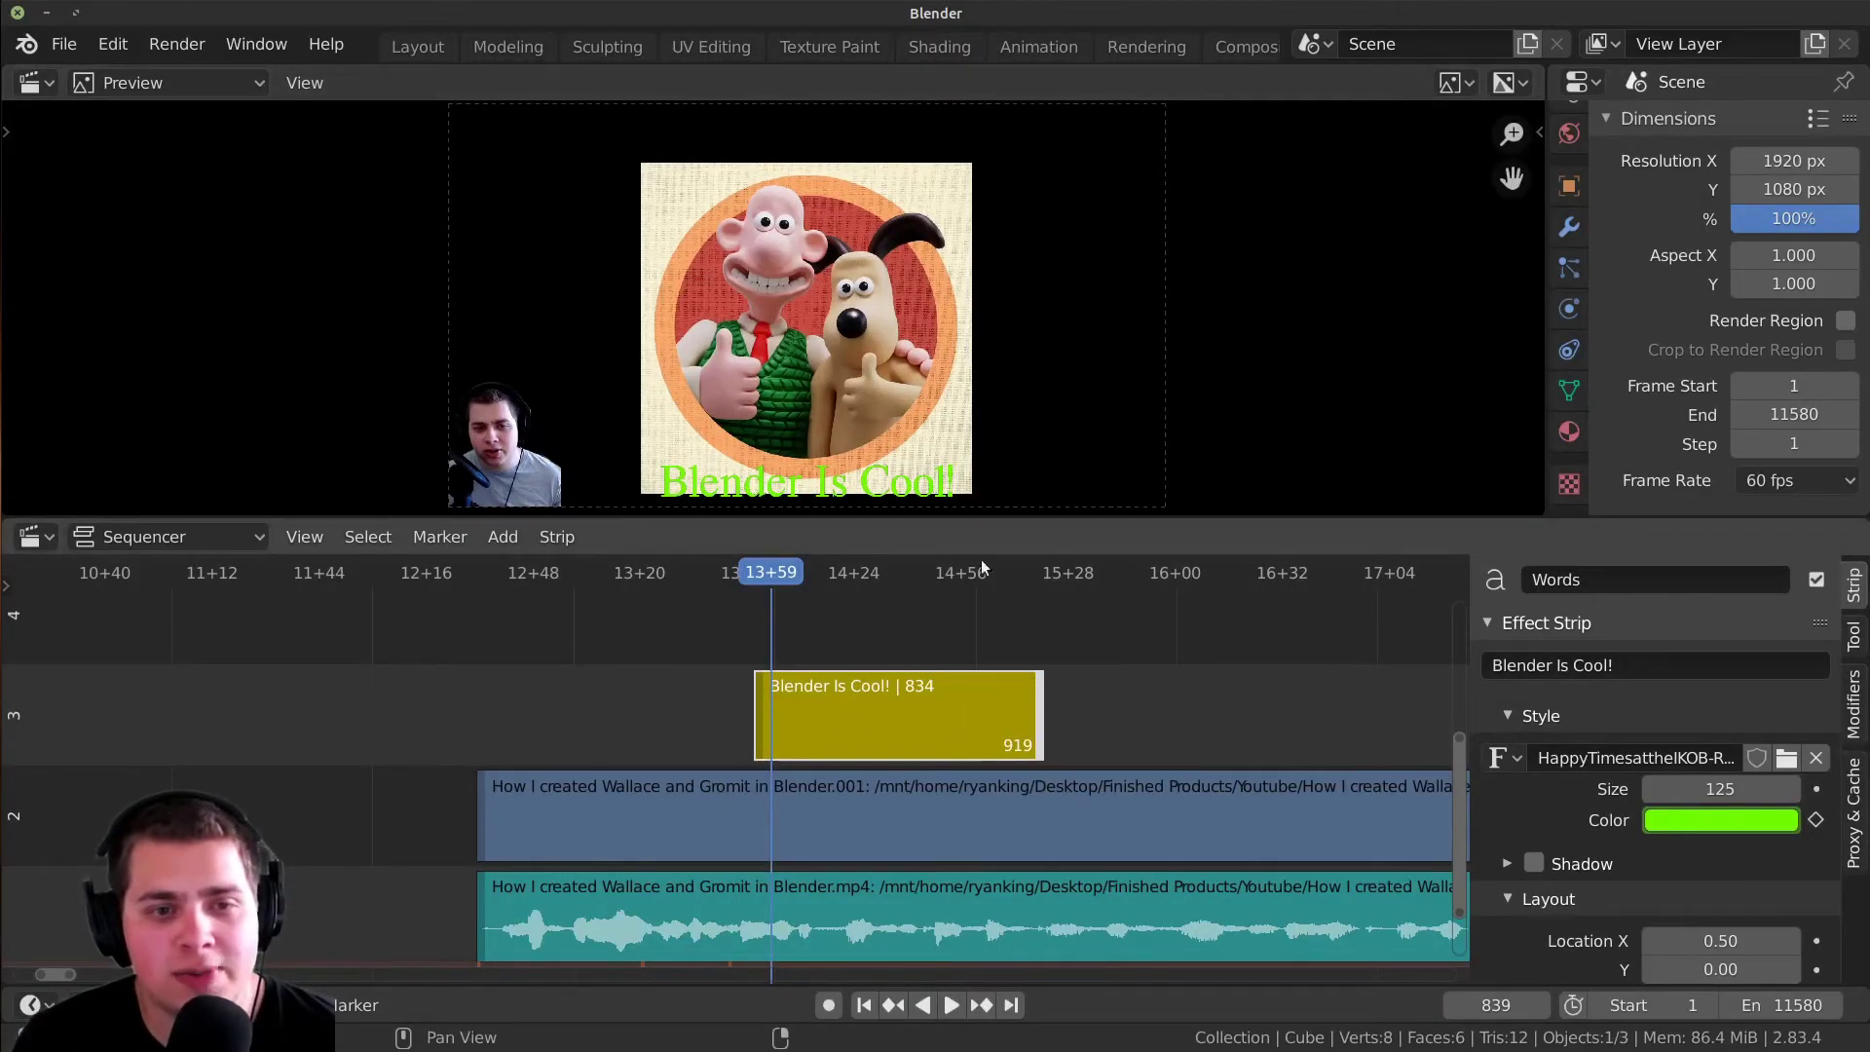
click(1672, 820)
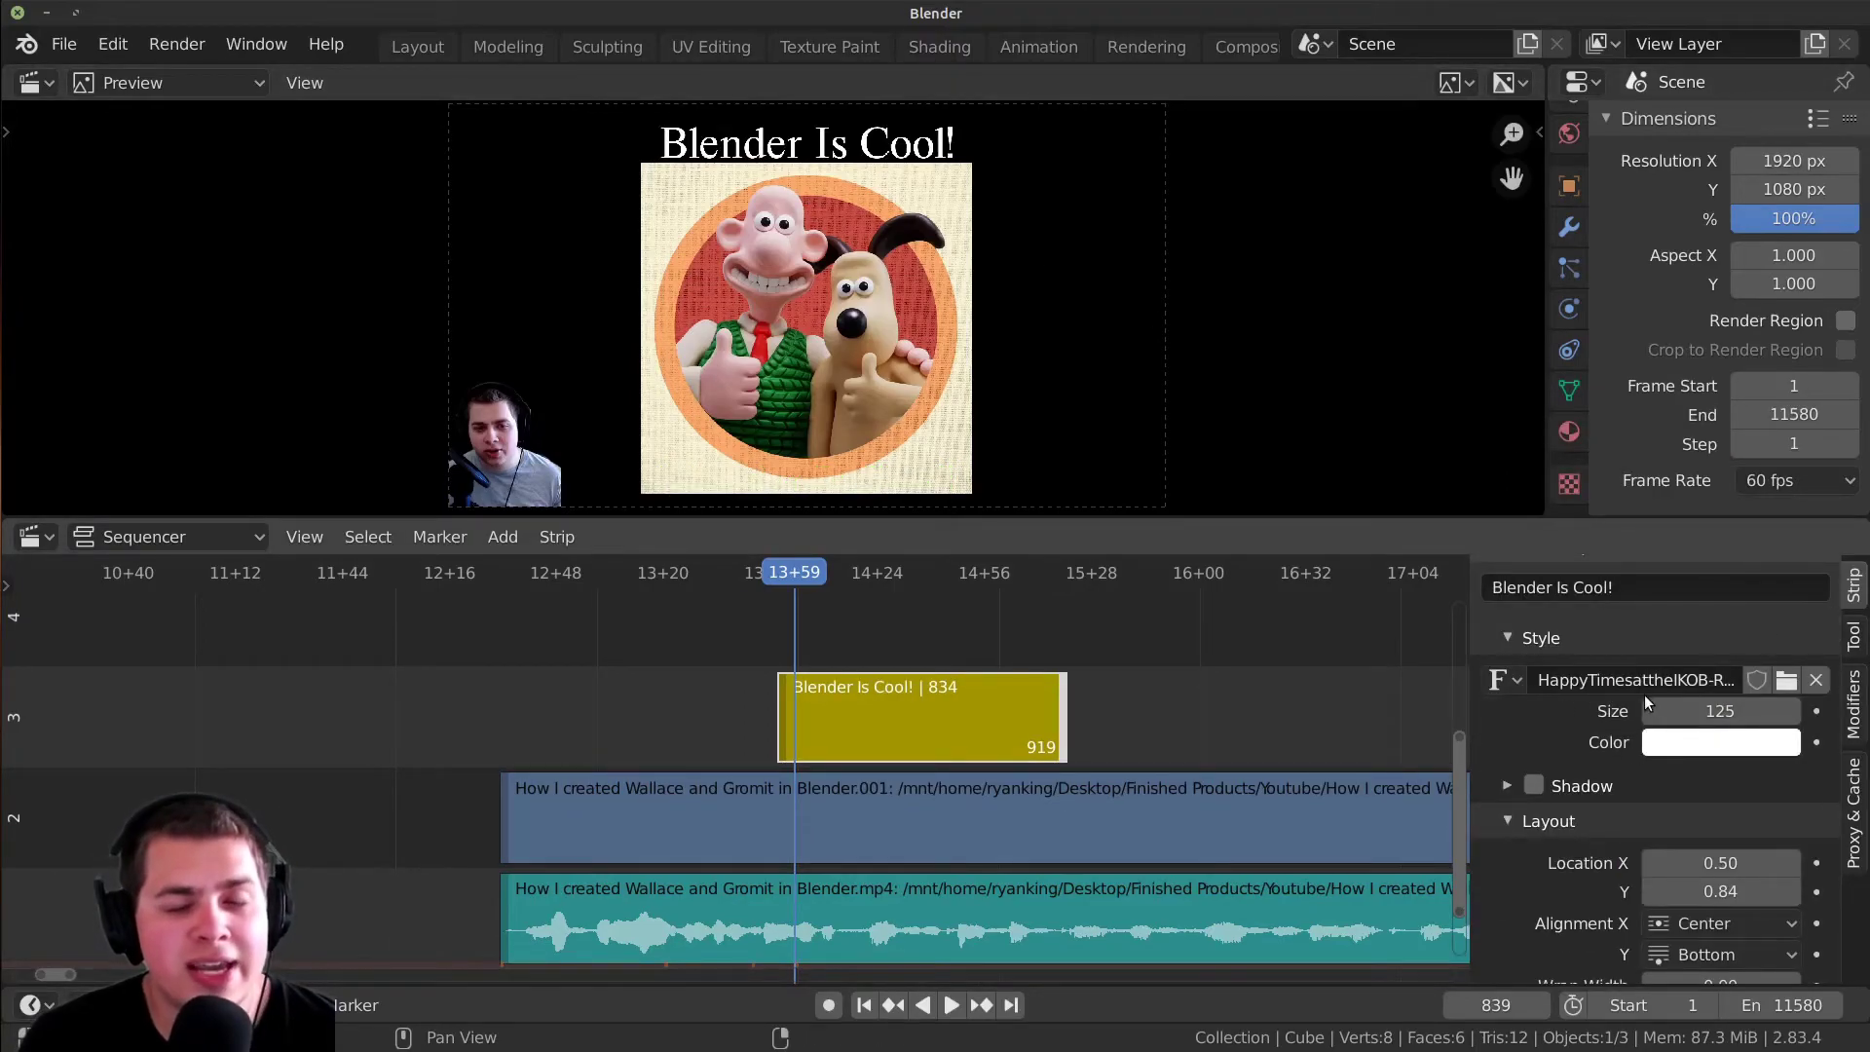
click(1501, 679)
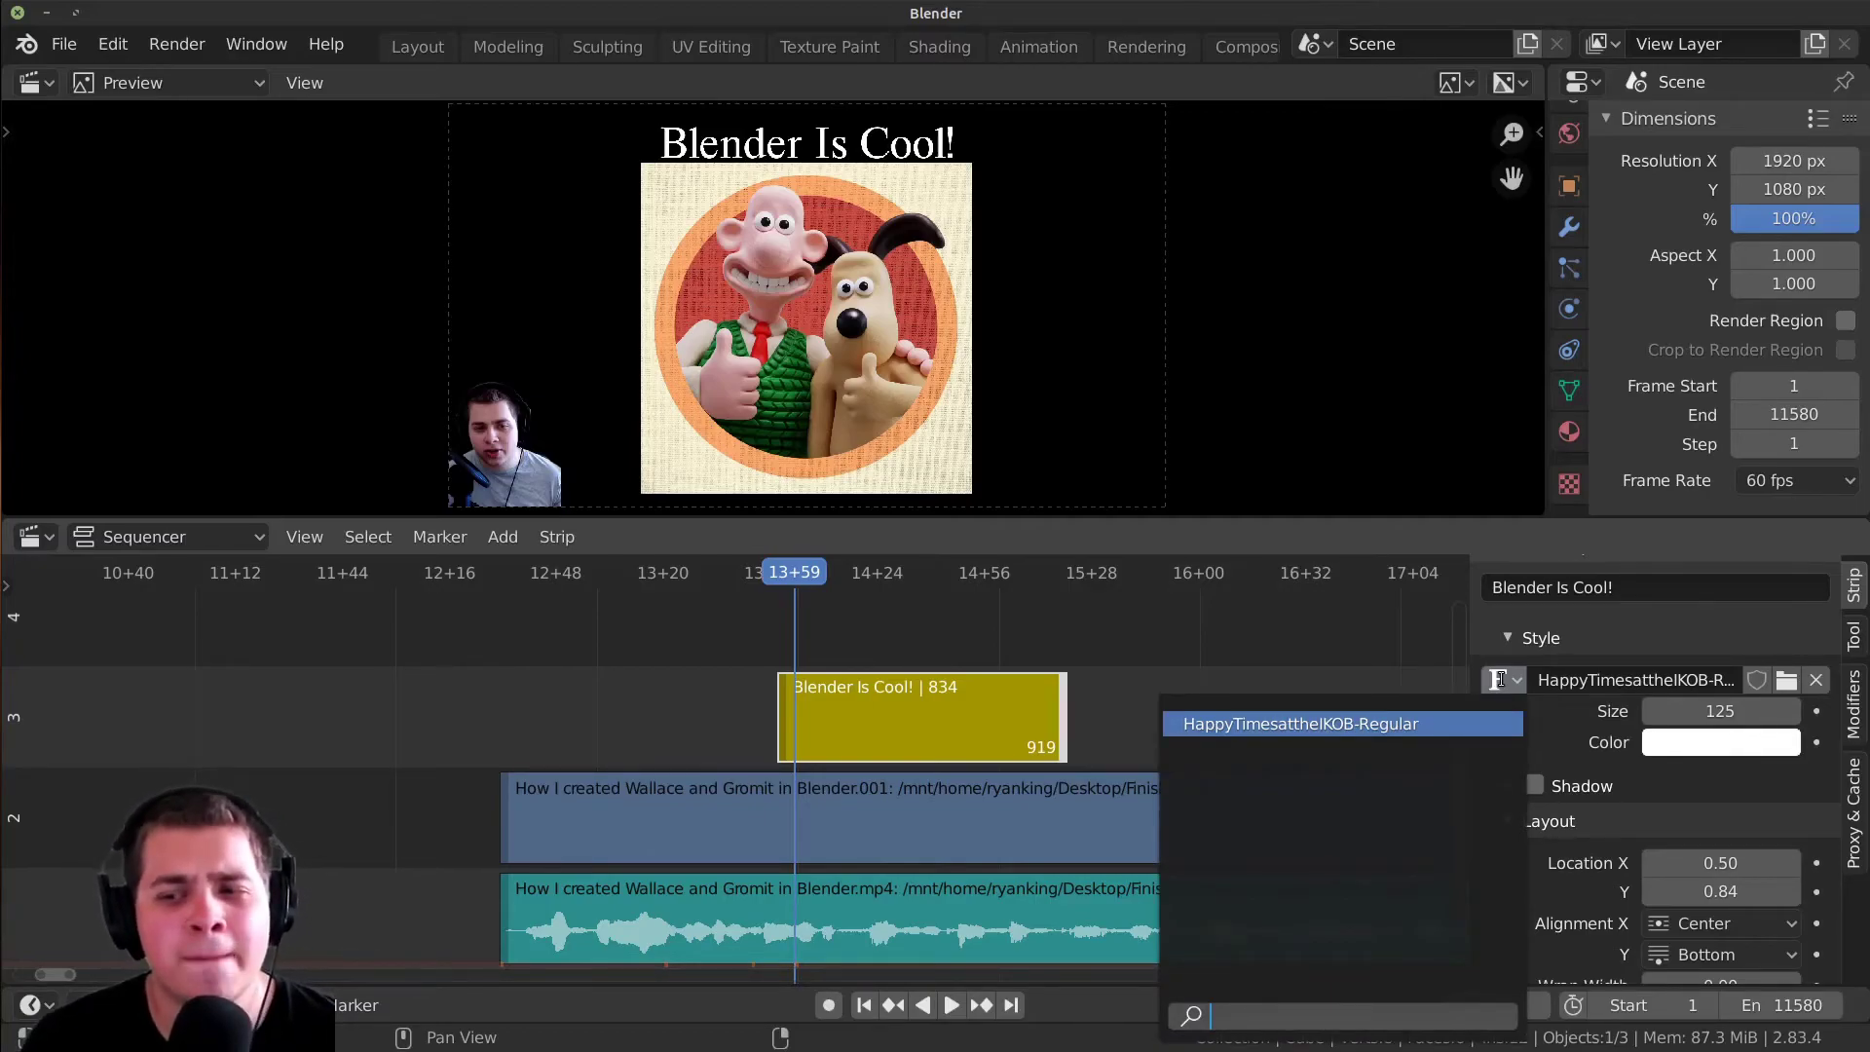
click(1500, 679)
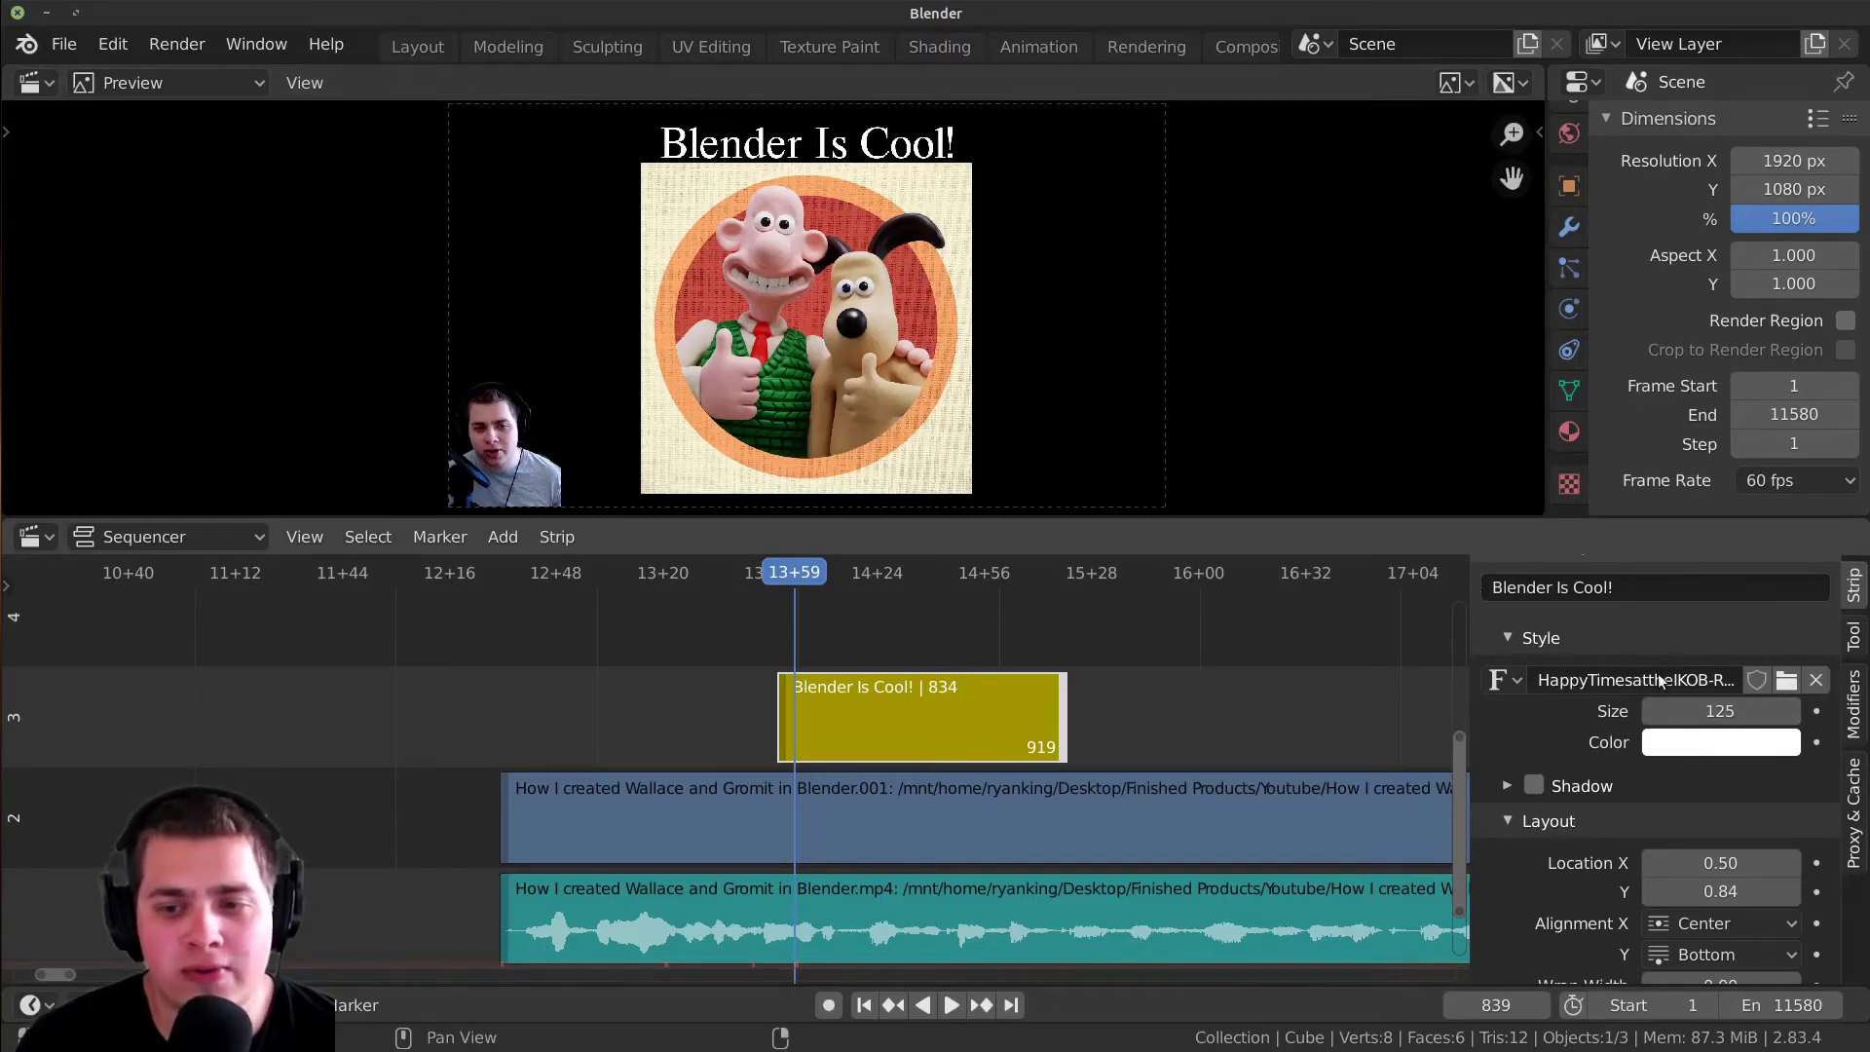
- Set the text size to 140 and its Location X to 0.26
drag(1719, 711, 1688, 774)
scroll(1597, 678, down, 3)
mouse_move(1720, 746)
mouse_down()
mouse_move(1782, 746)
mouse_move(1657, 746)
mouse_move(1706, 742)
mouse_up()
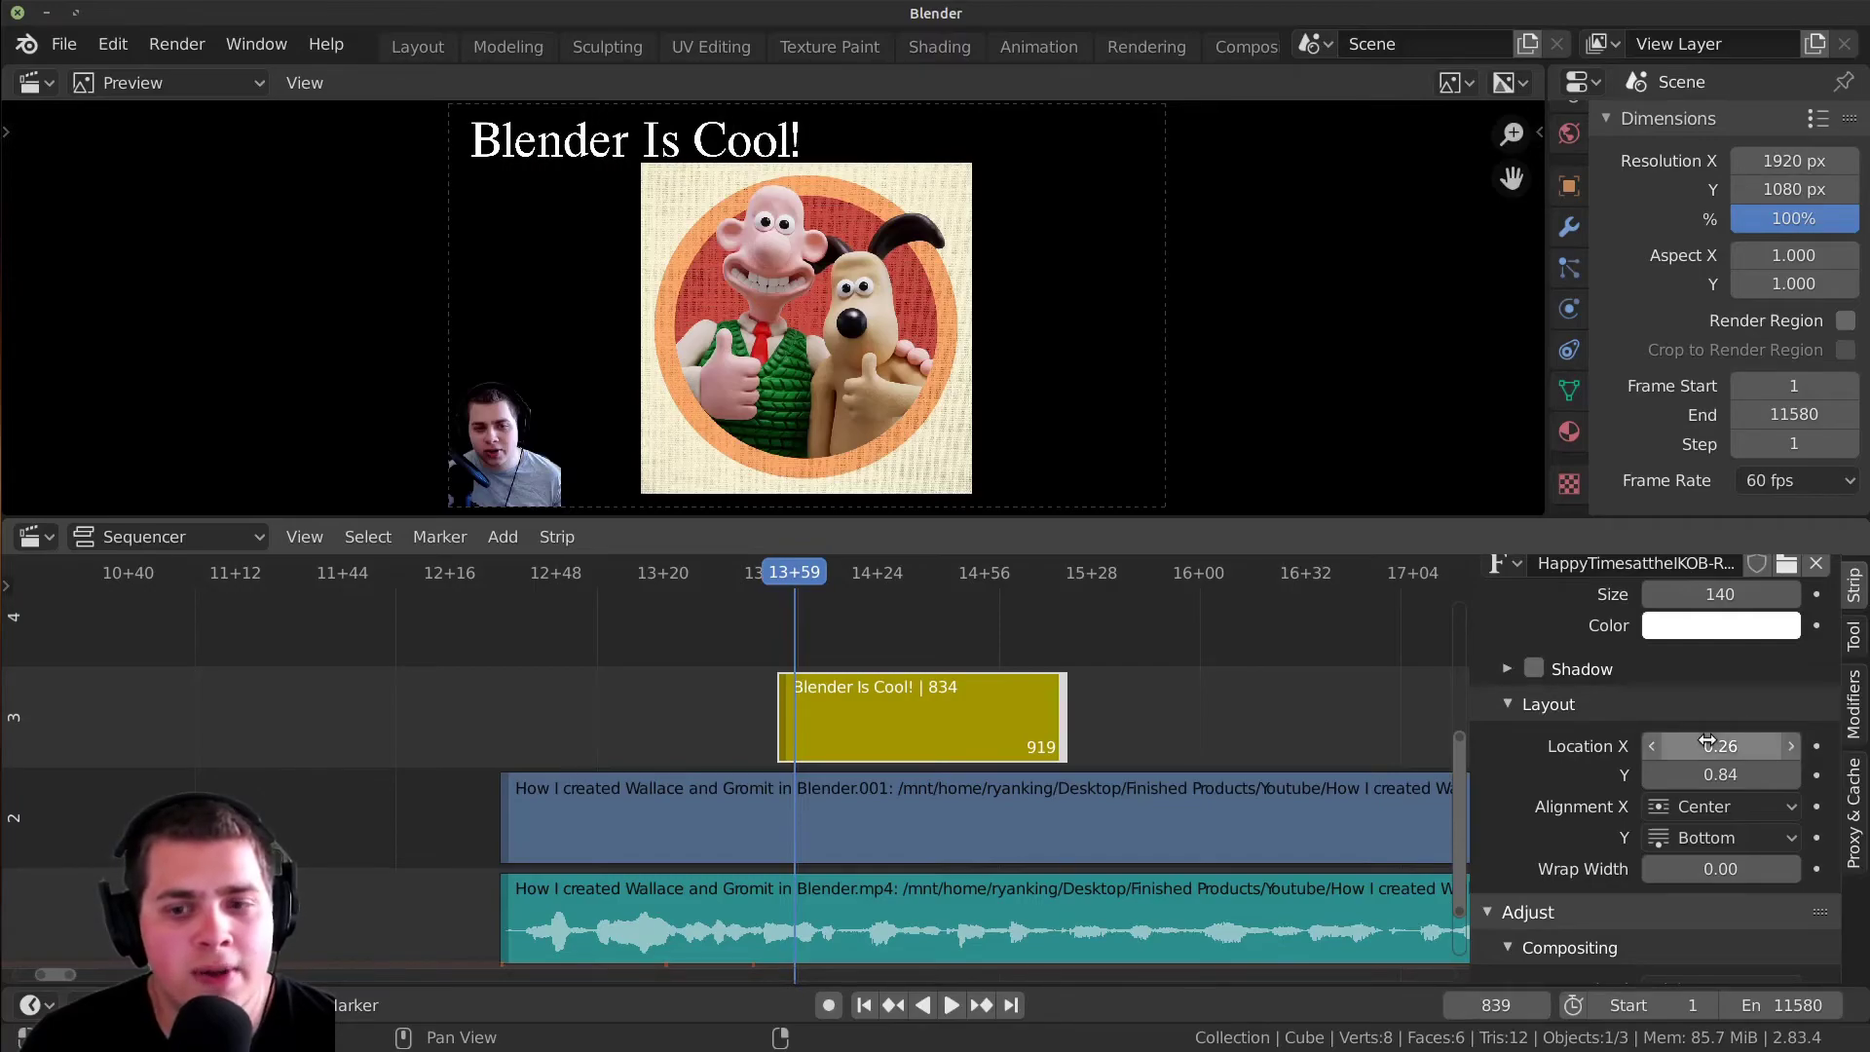
- Keyframe the text's location at X 0.26, Y 0.84 on frame 836 and at X 0.76 on frame 918
shift+right_click(785, 678)
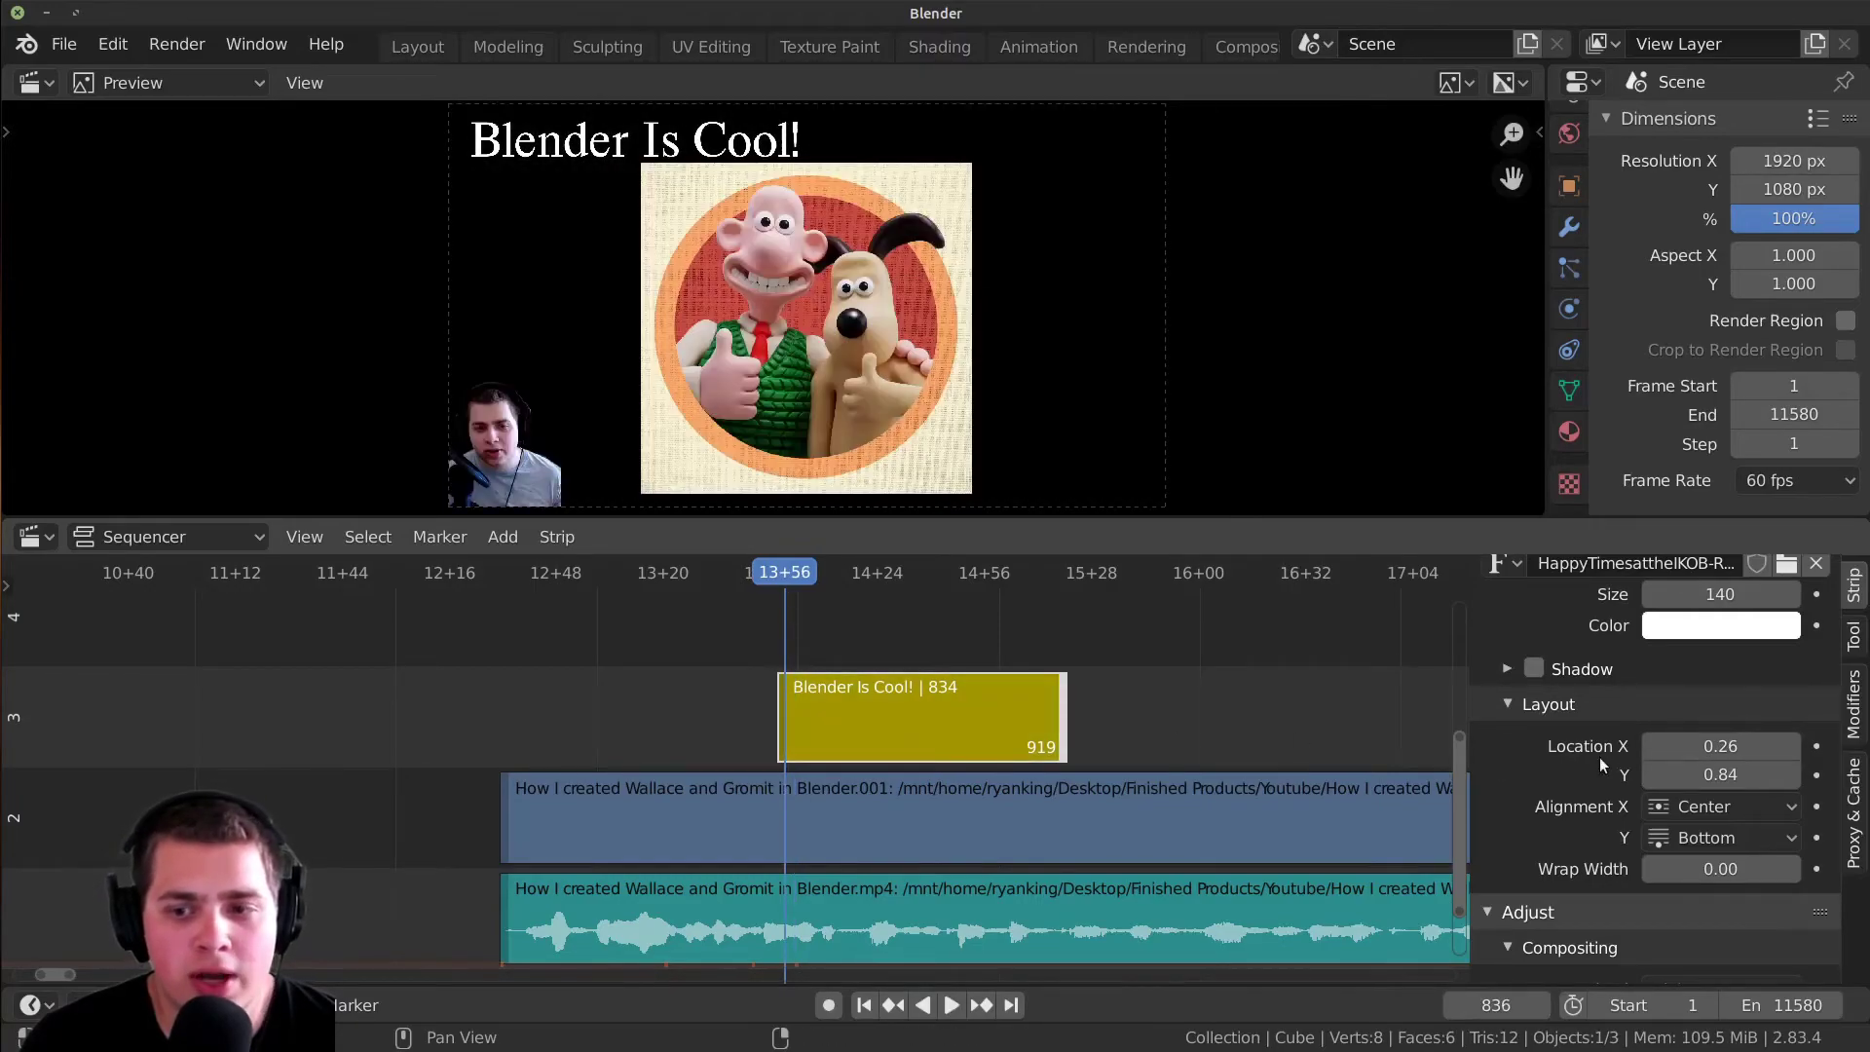
key(i)
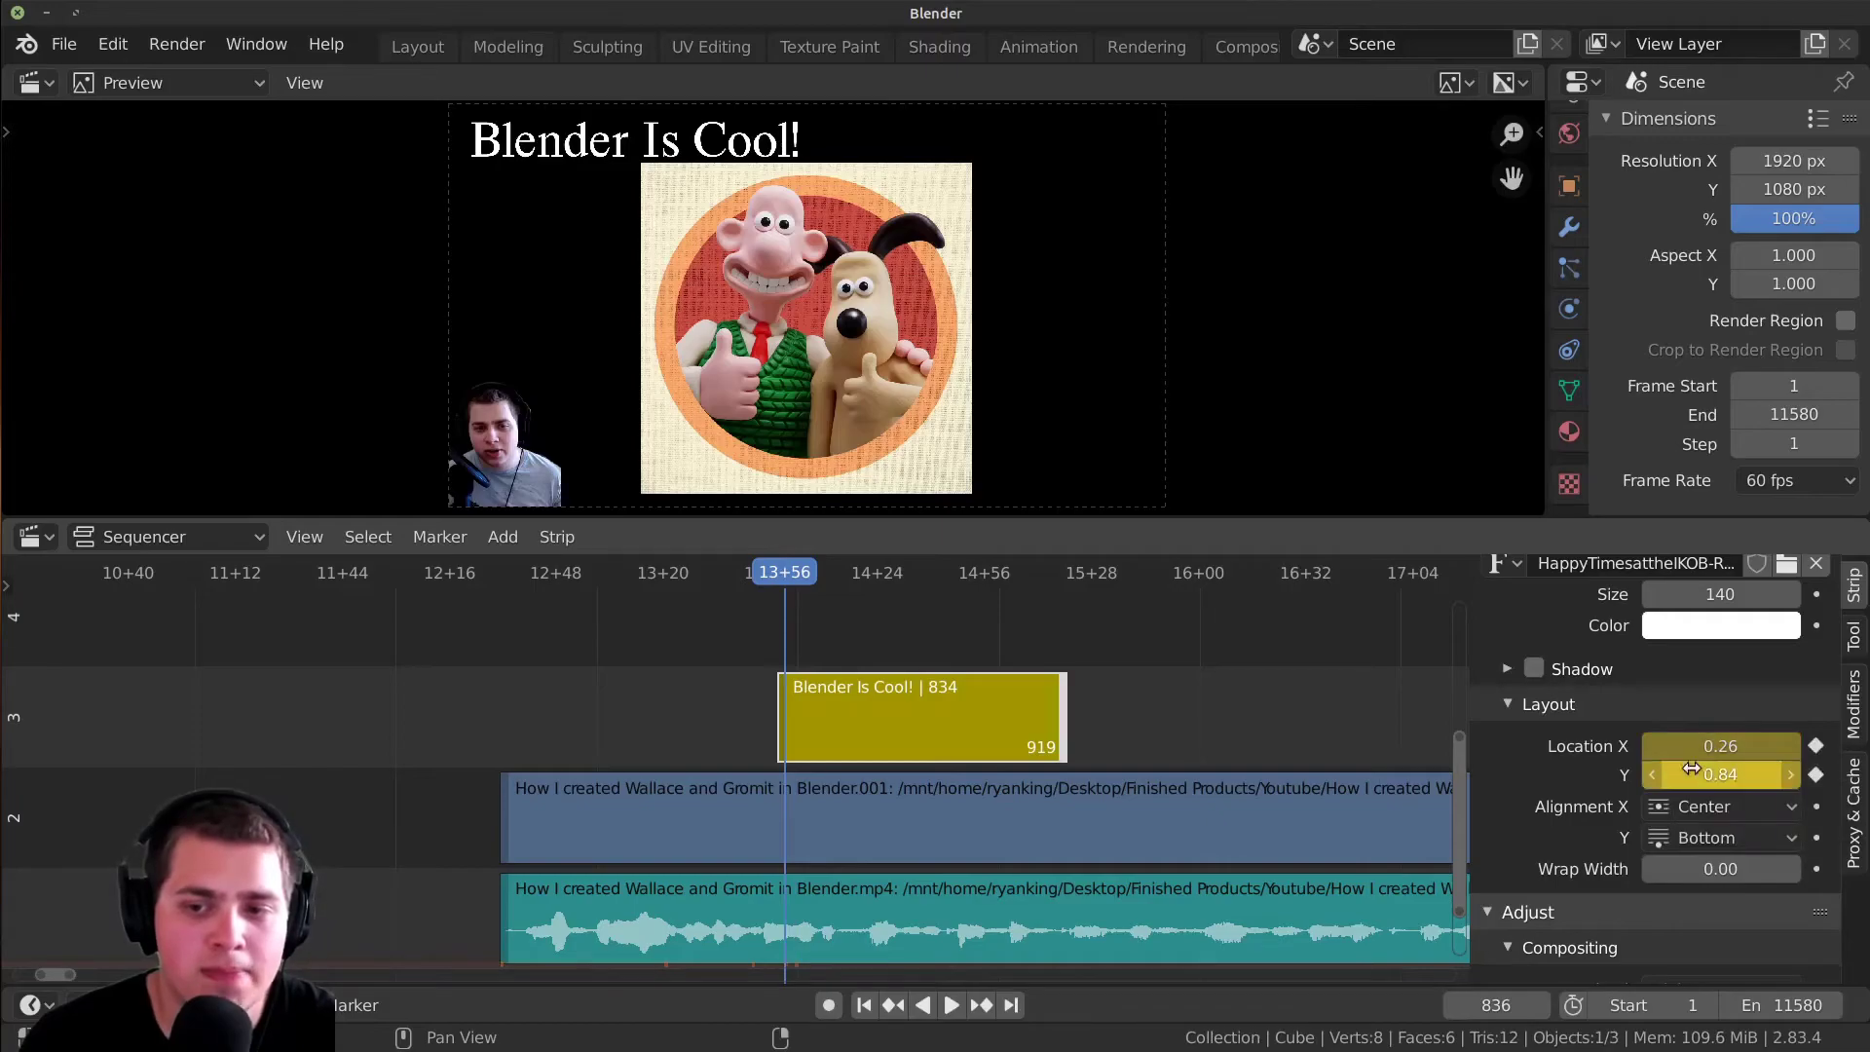
key(space)
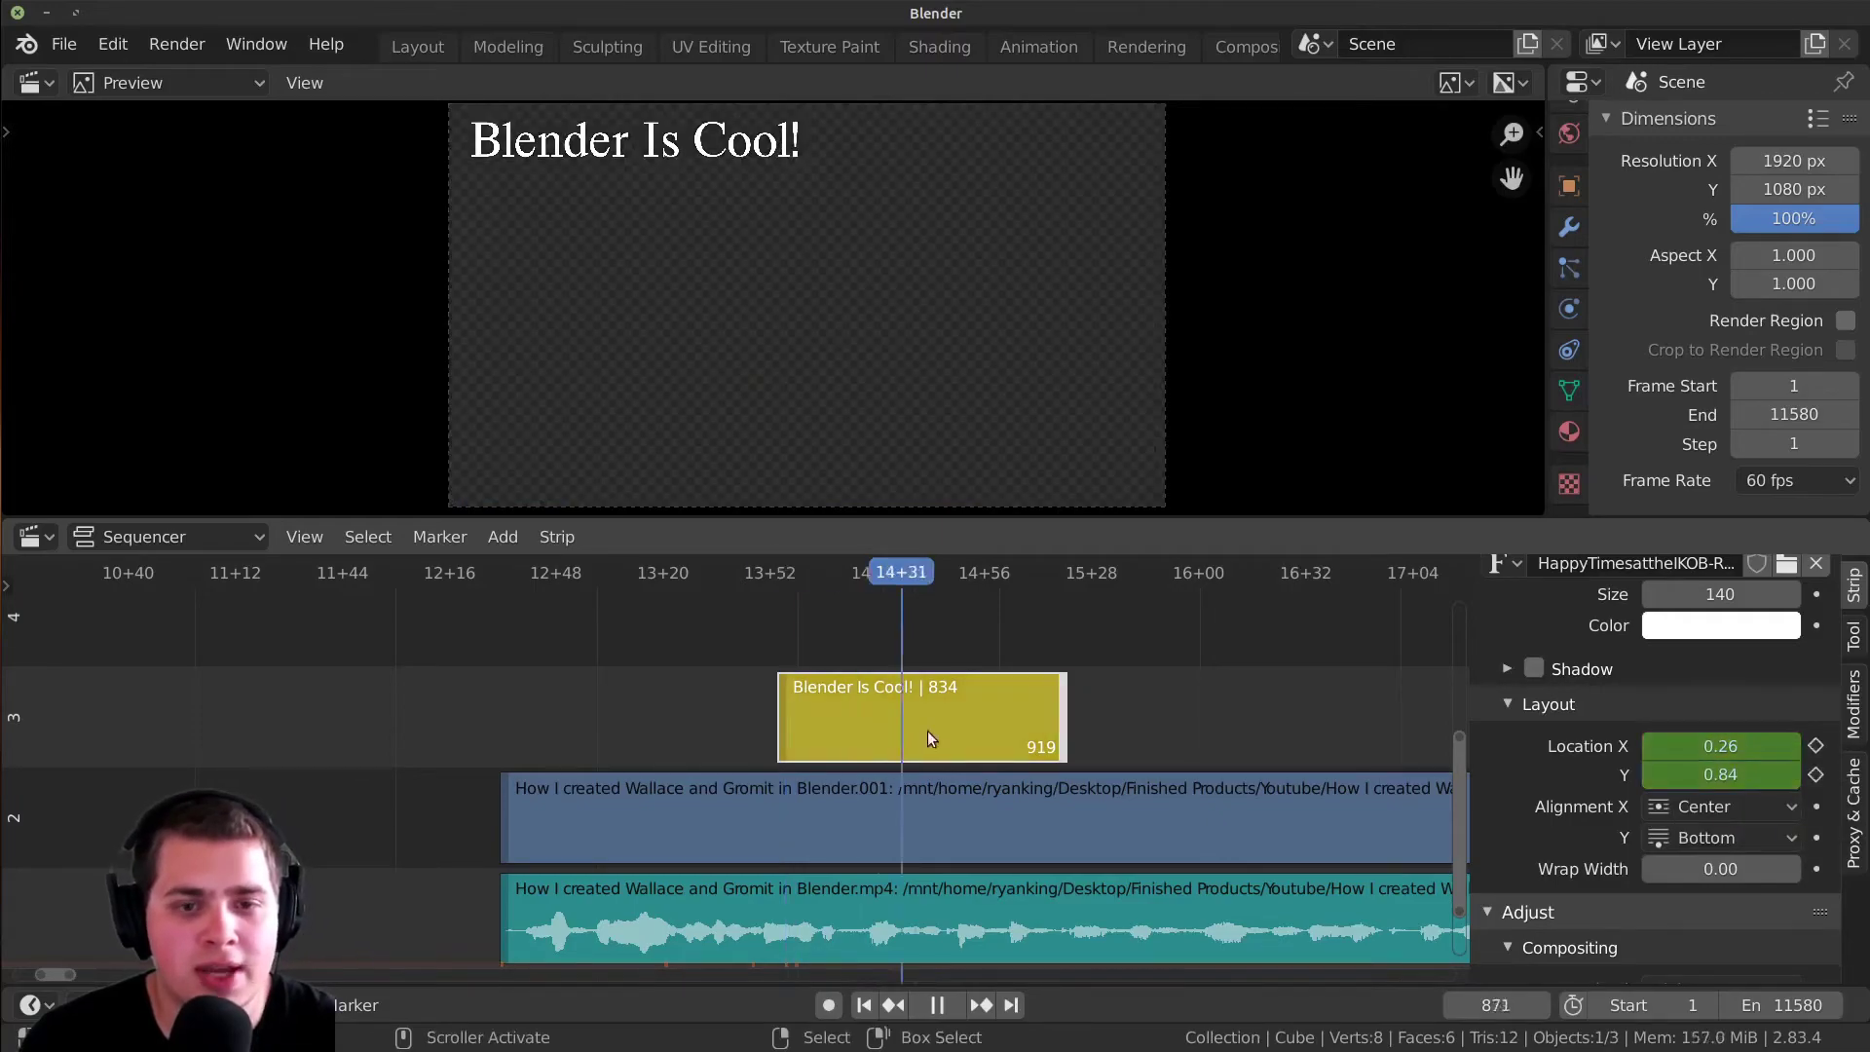
key(space)
drag(1720, 746, 1831, 746)
key(i)
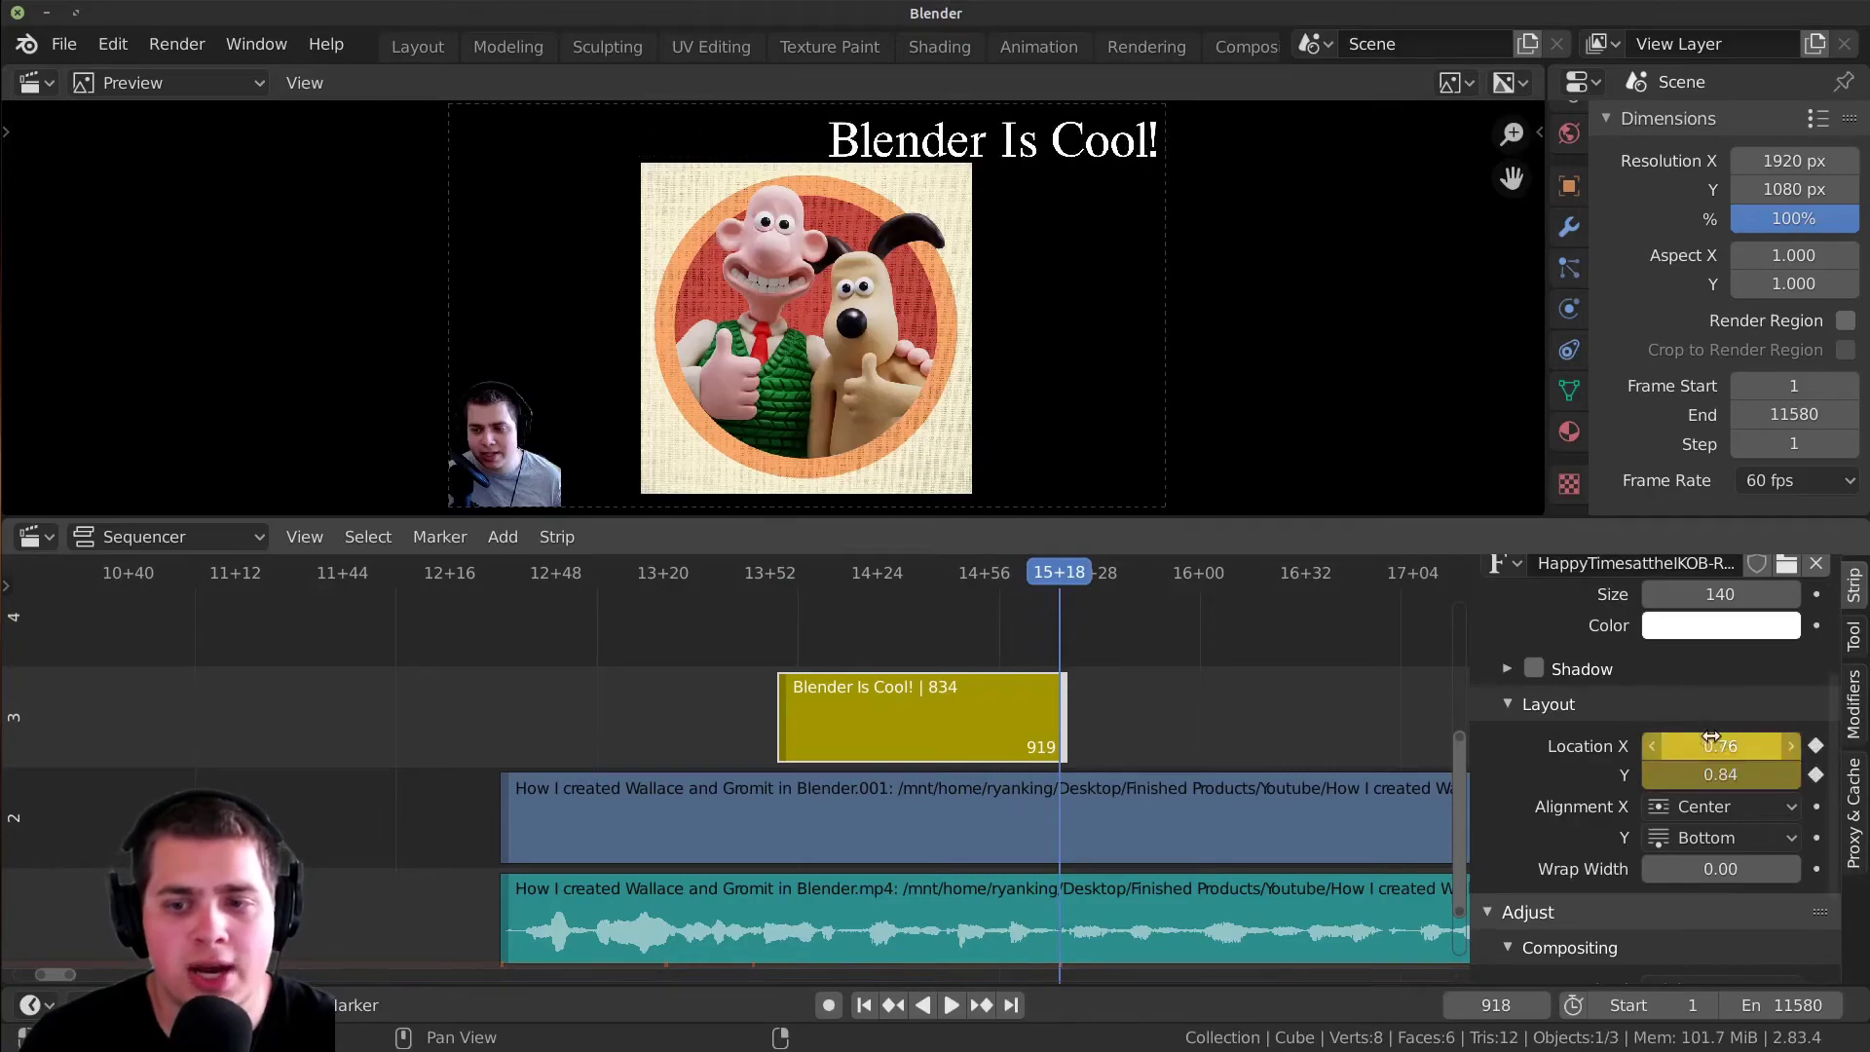
- Play the text strip from near its start to check the horizontal movement of the title
key(Page_Down)
key(space)
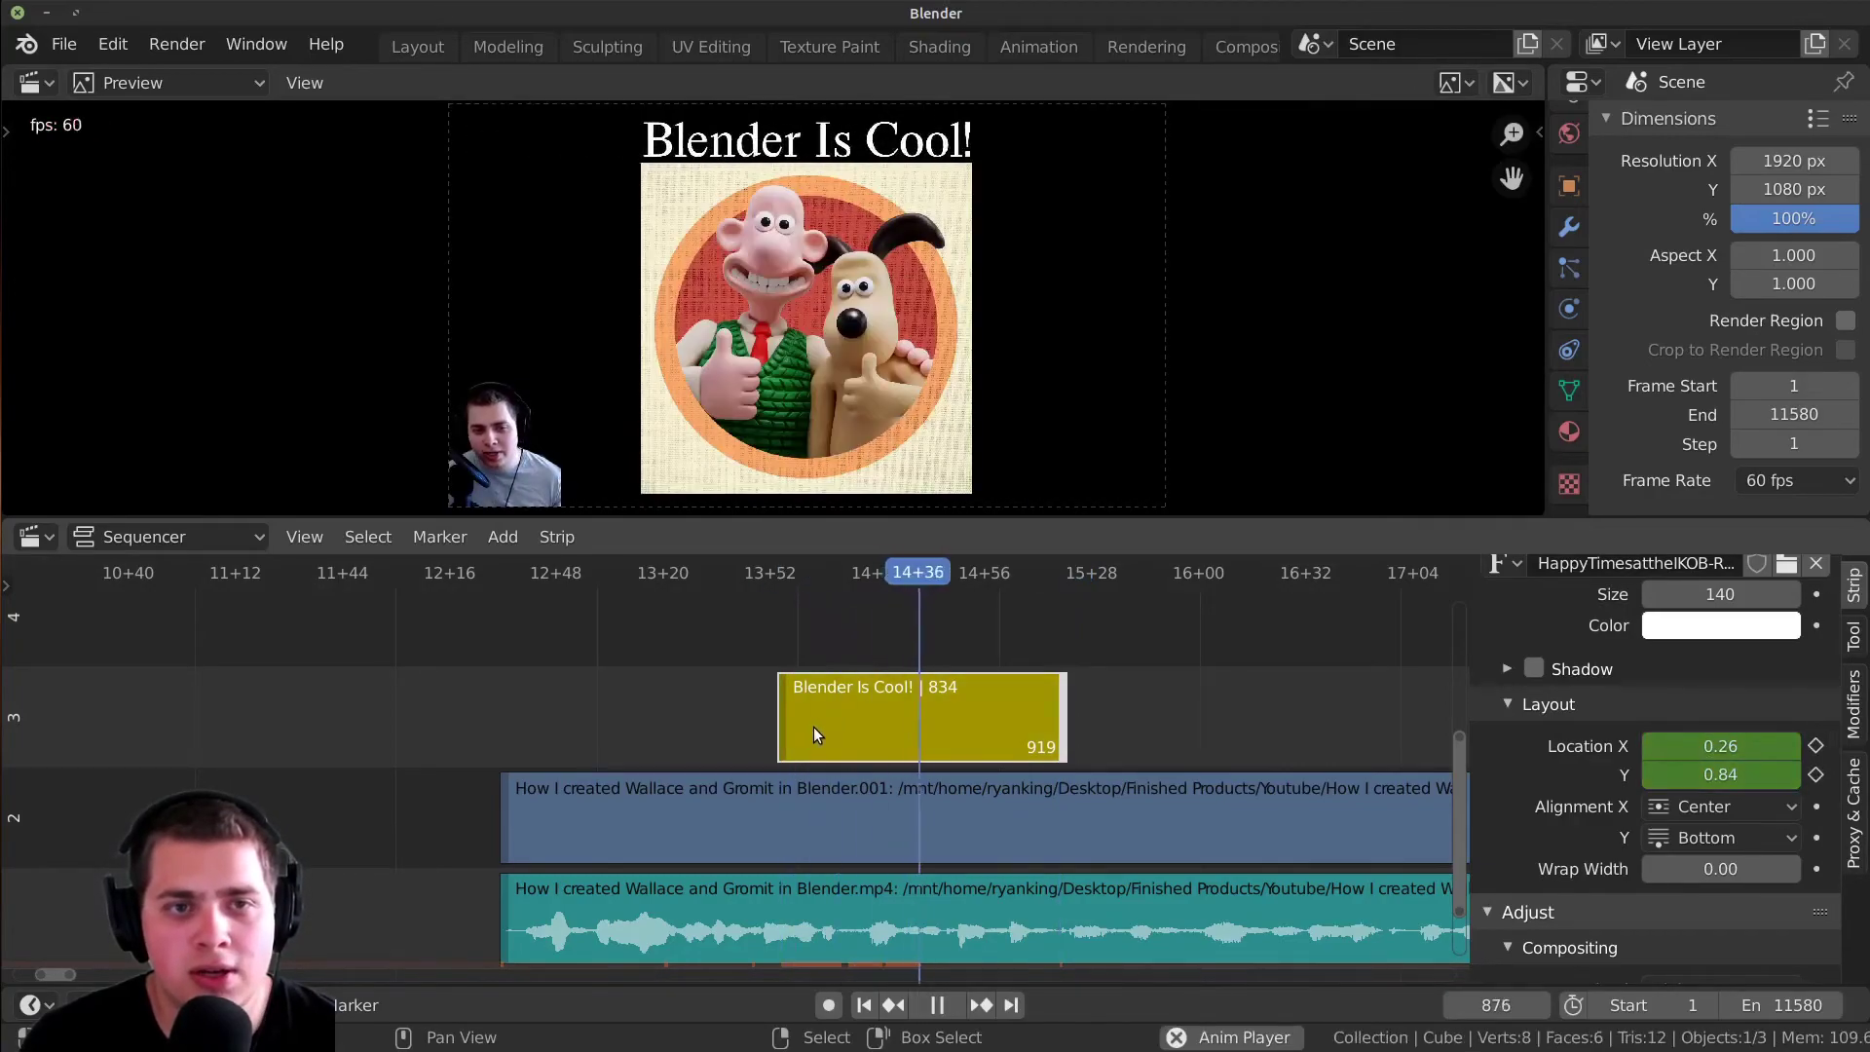
key(space)
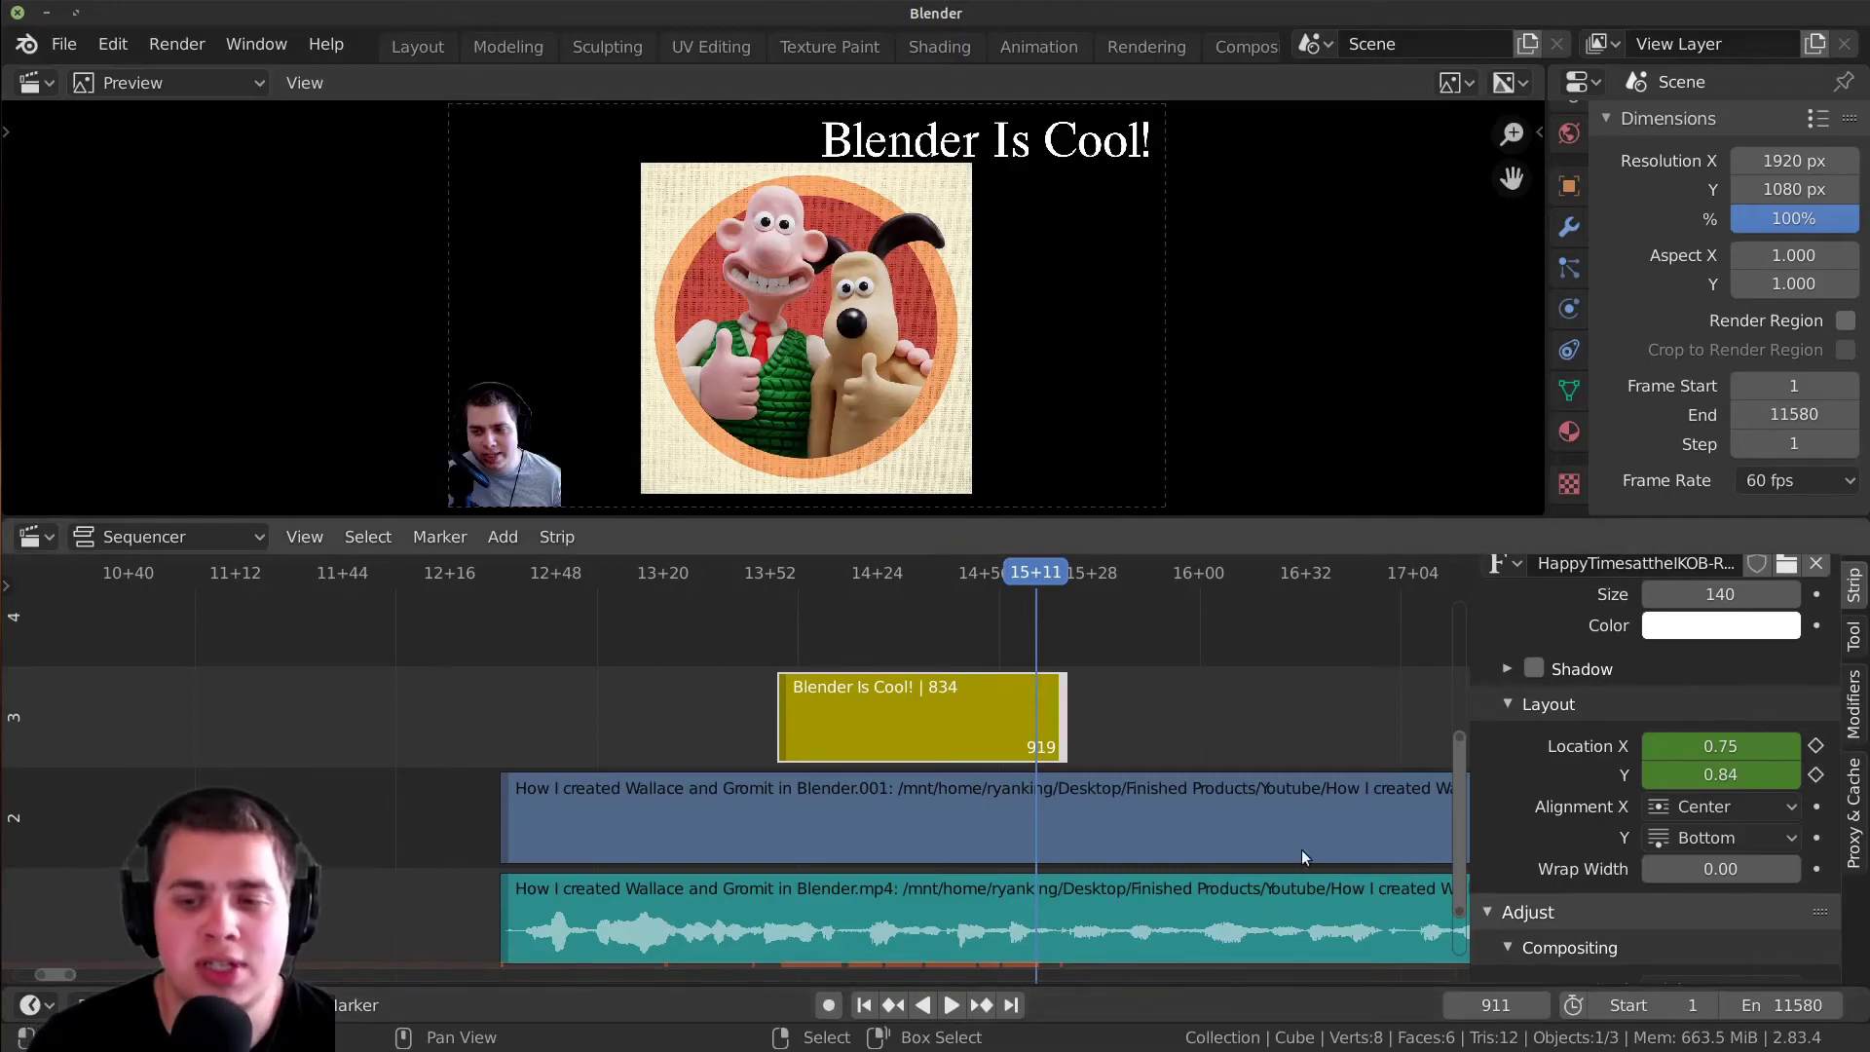
- Set the text's wrap width to 0.31
mouse_move(1706, 867)
mouse_down()
mouse_move(1823, 867)
mouse_move(1723, 867)
mouse_up()
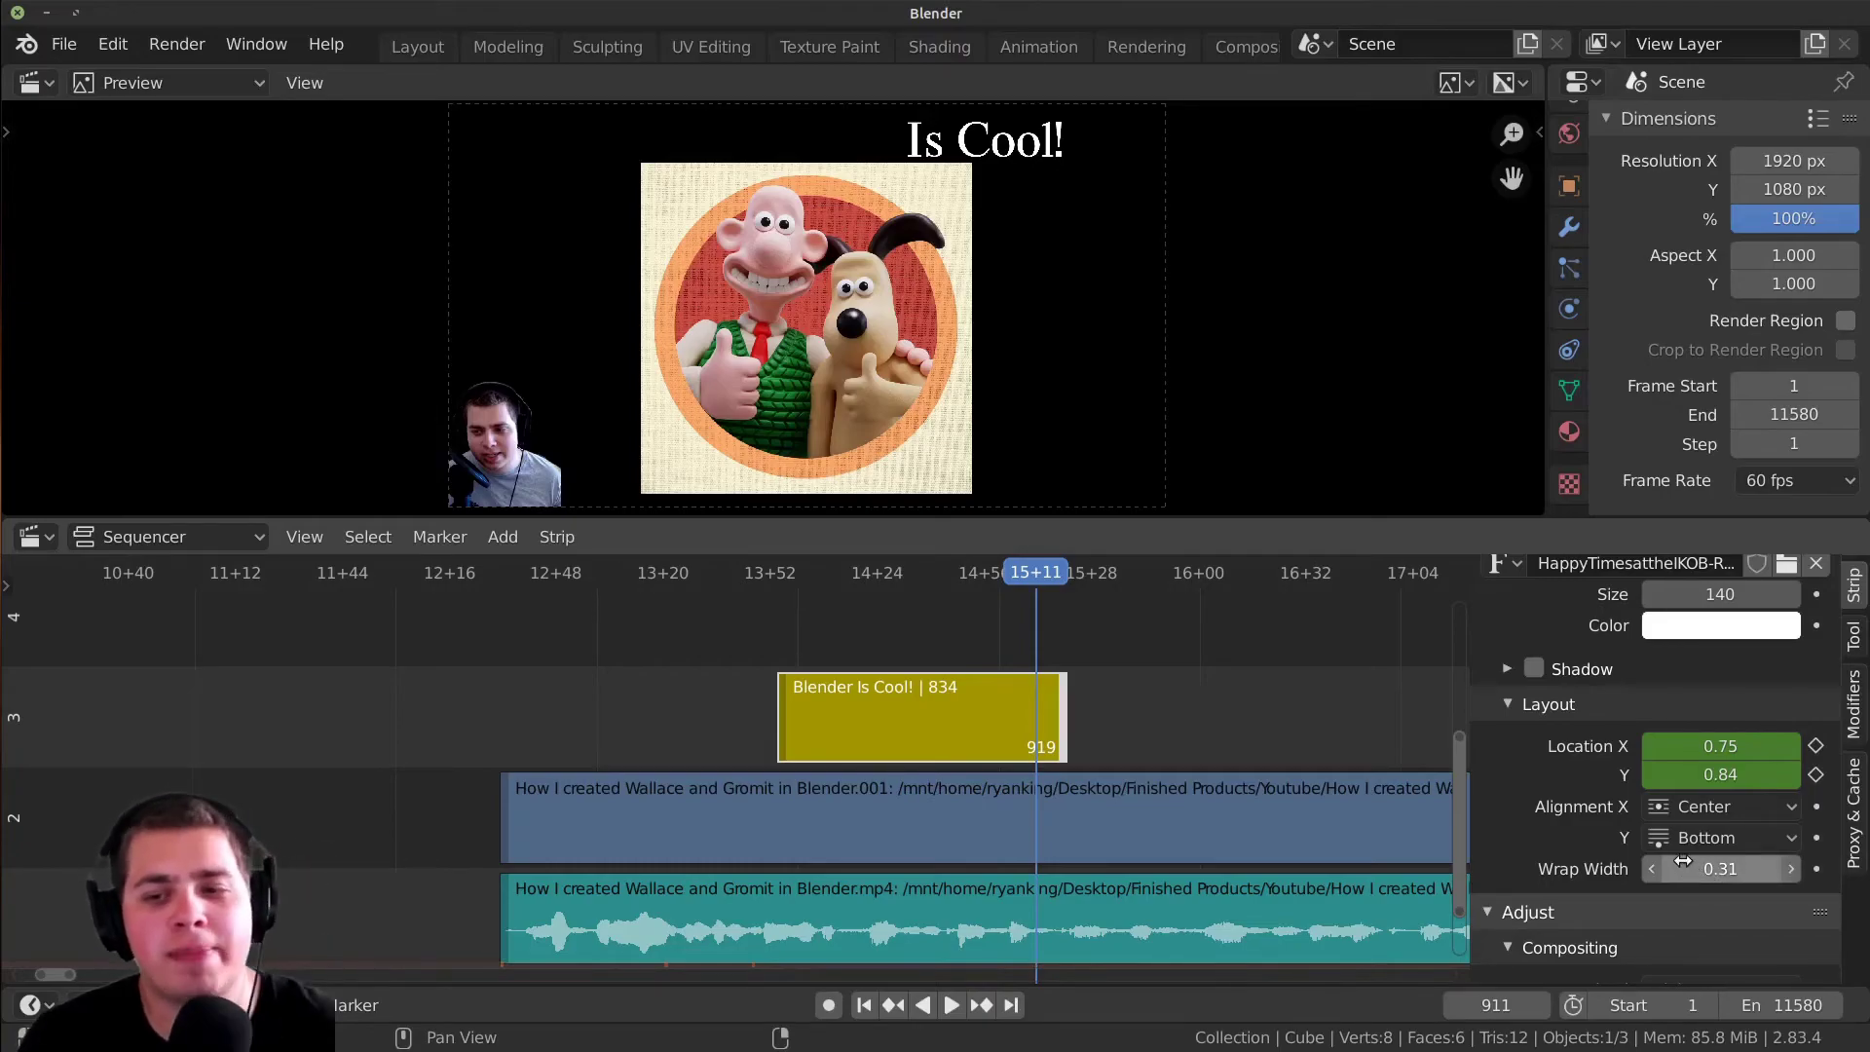
- Place the title beside the picture at Location X 0.86, Y 0.47 and set its wrap width to 0.24
drag(1719, 775, 1745, 746)
drag(1719, 867, 1695, 868)
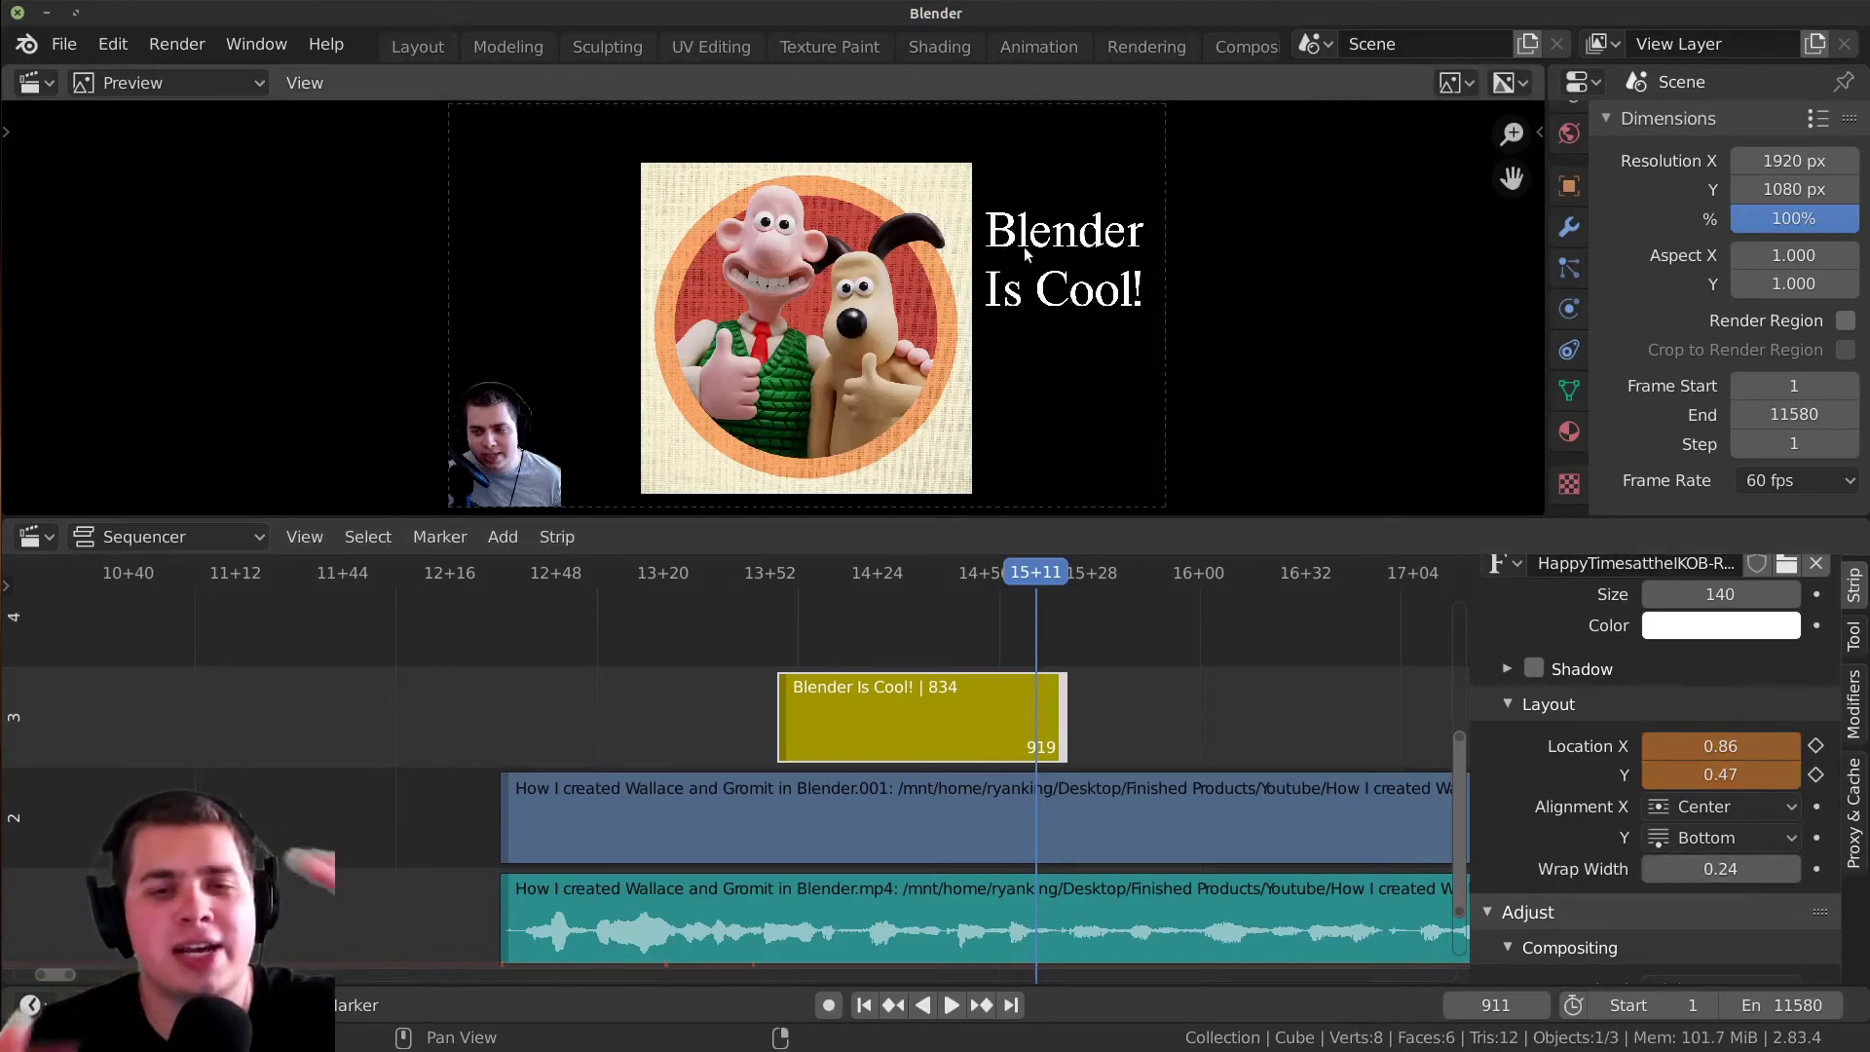
- Try the text strip's opacity setting and return it to 1.000
scroll(1731, 896, down, 3)
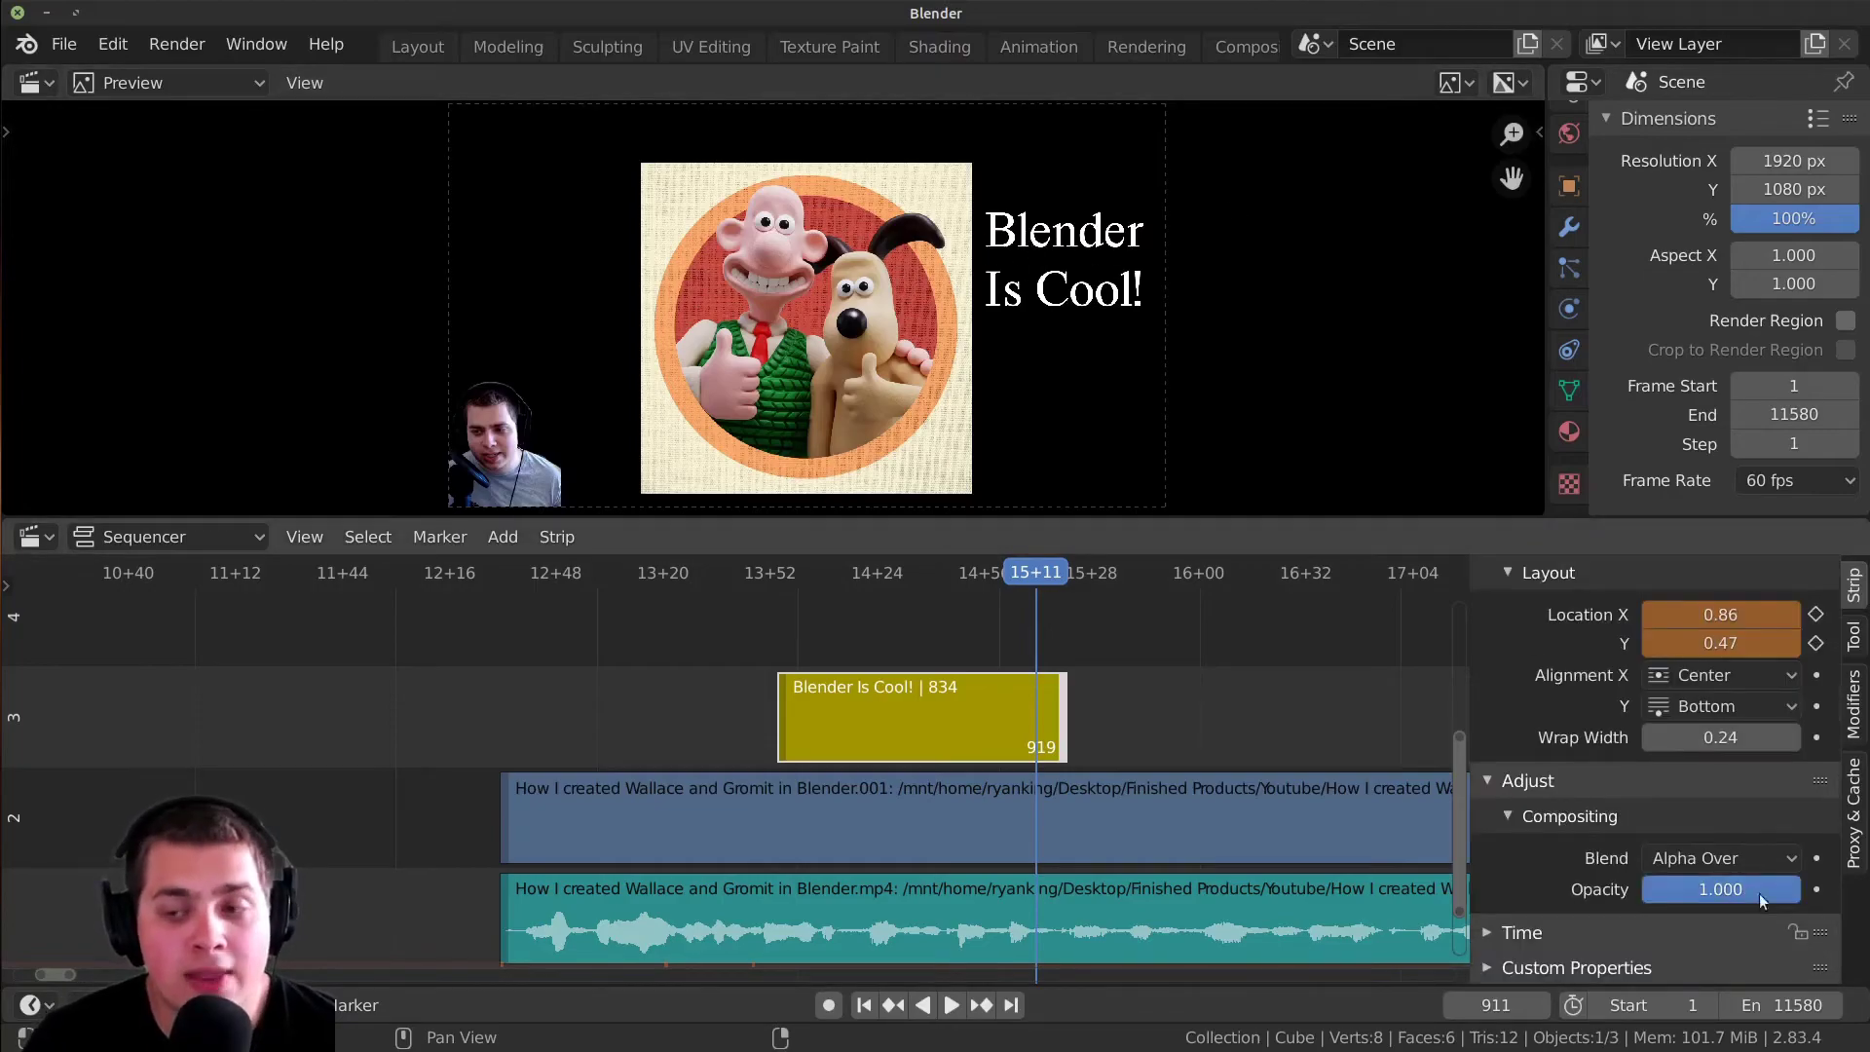
mouse_move(1784, 895)
mouse_down()
mouse_move(1626, 895)
mouse_move(1792, 896)
mouse_up()
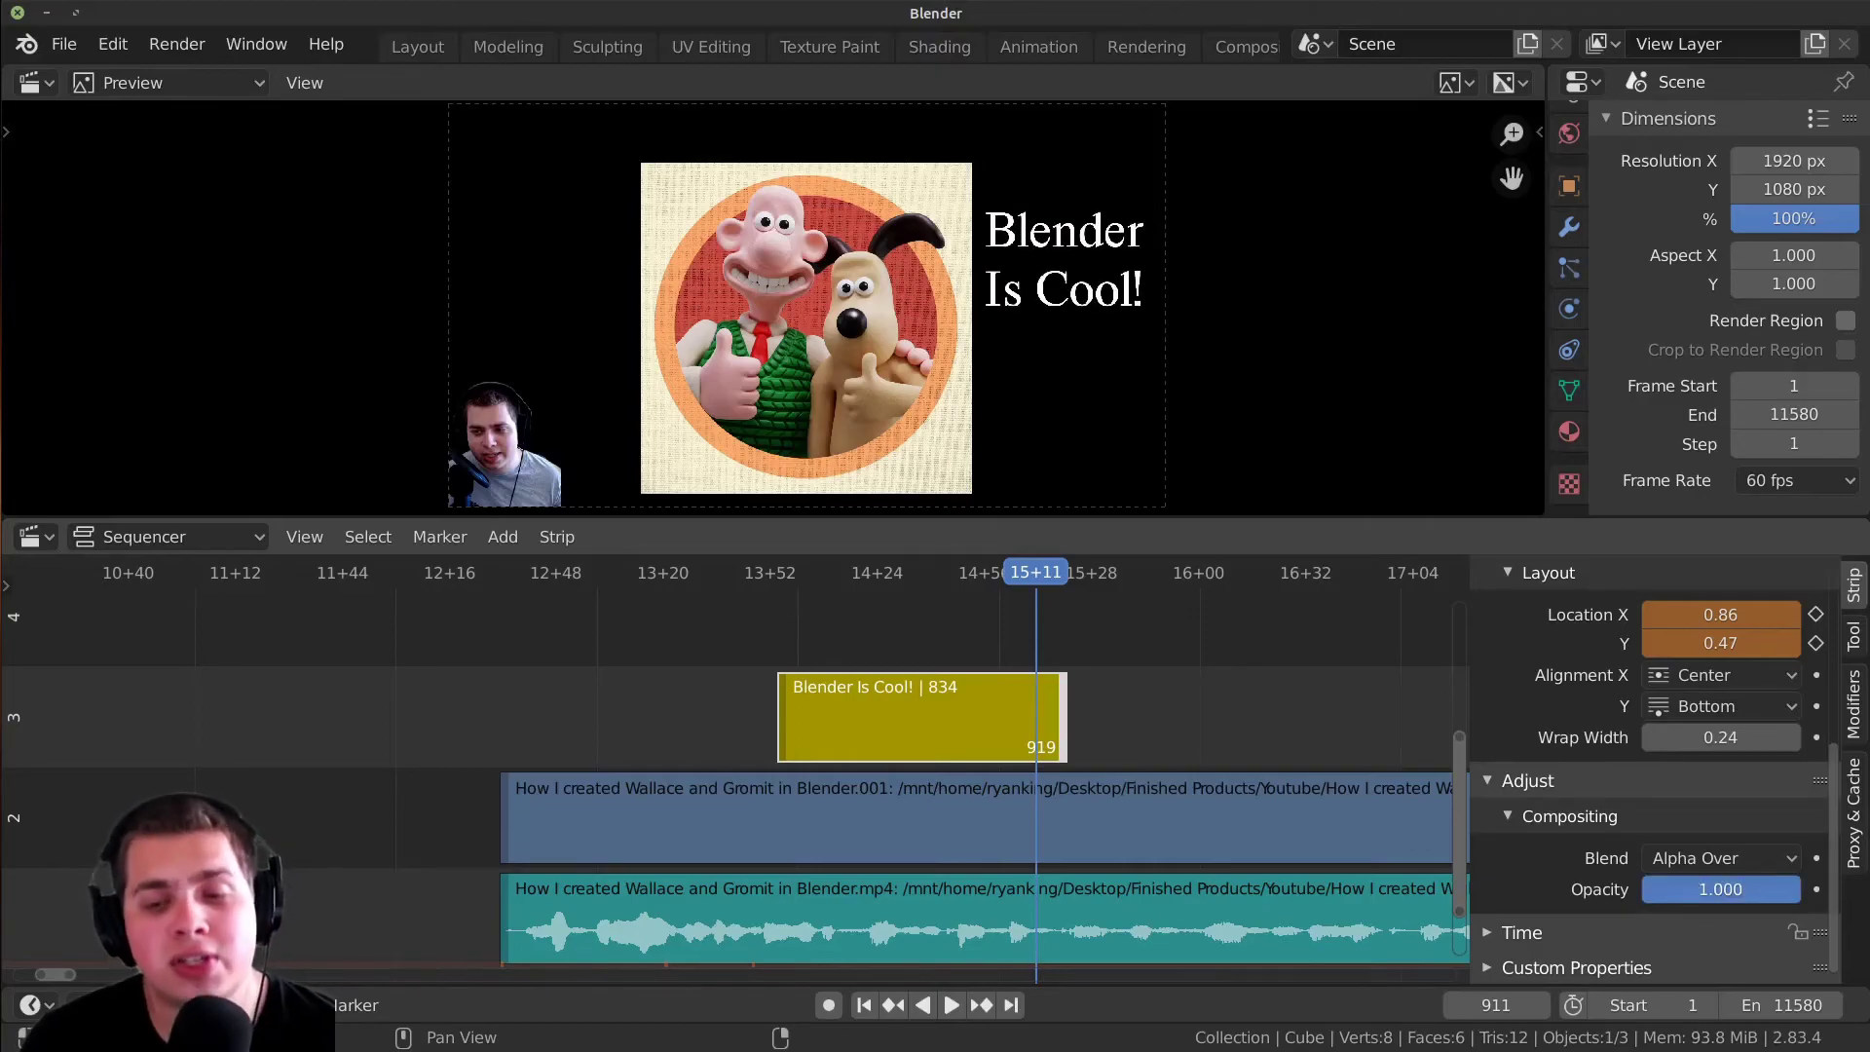
drag(1741, 892, 1792, 889)
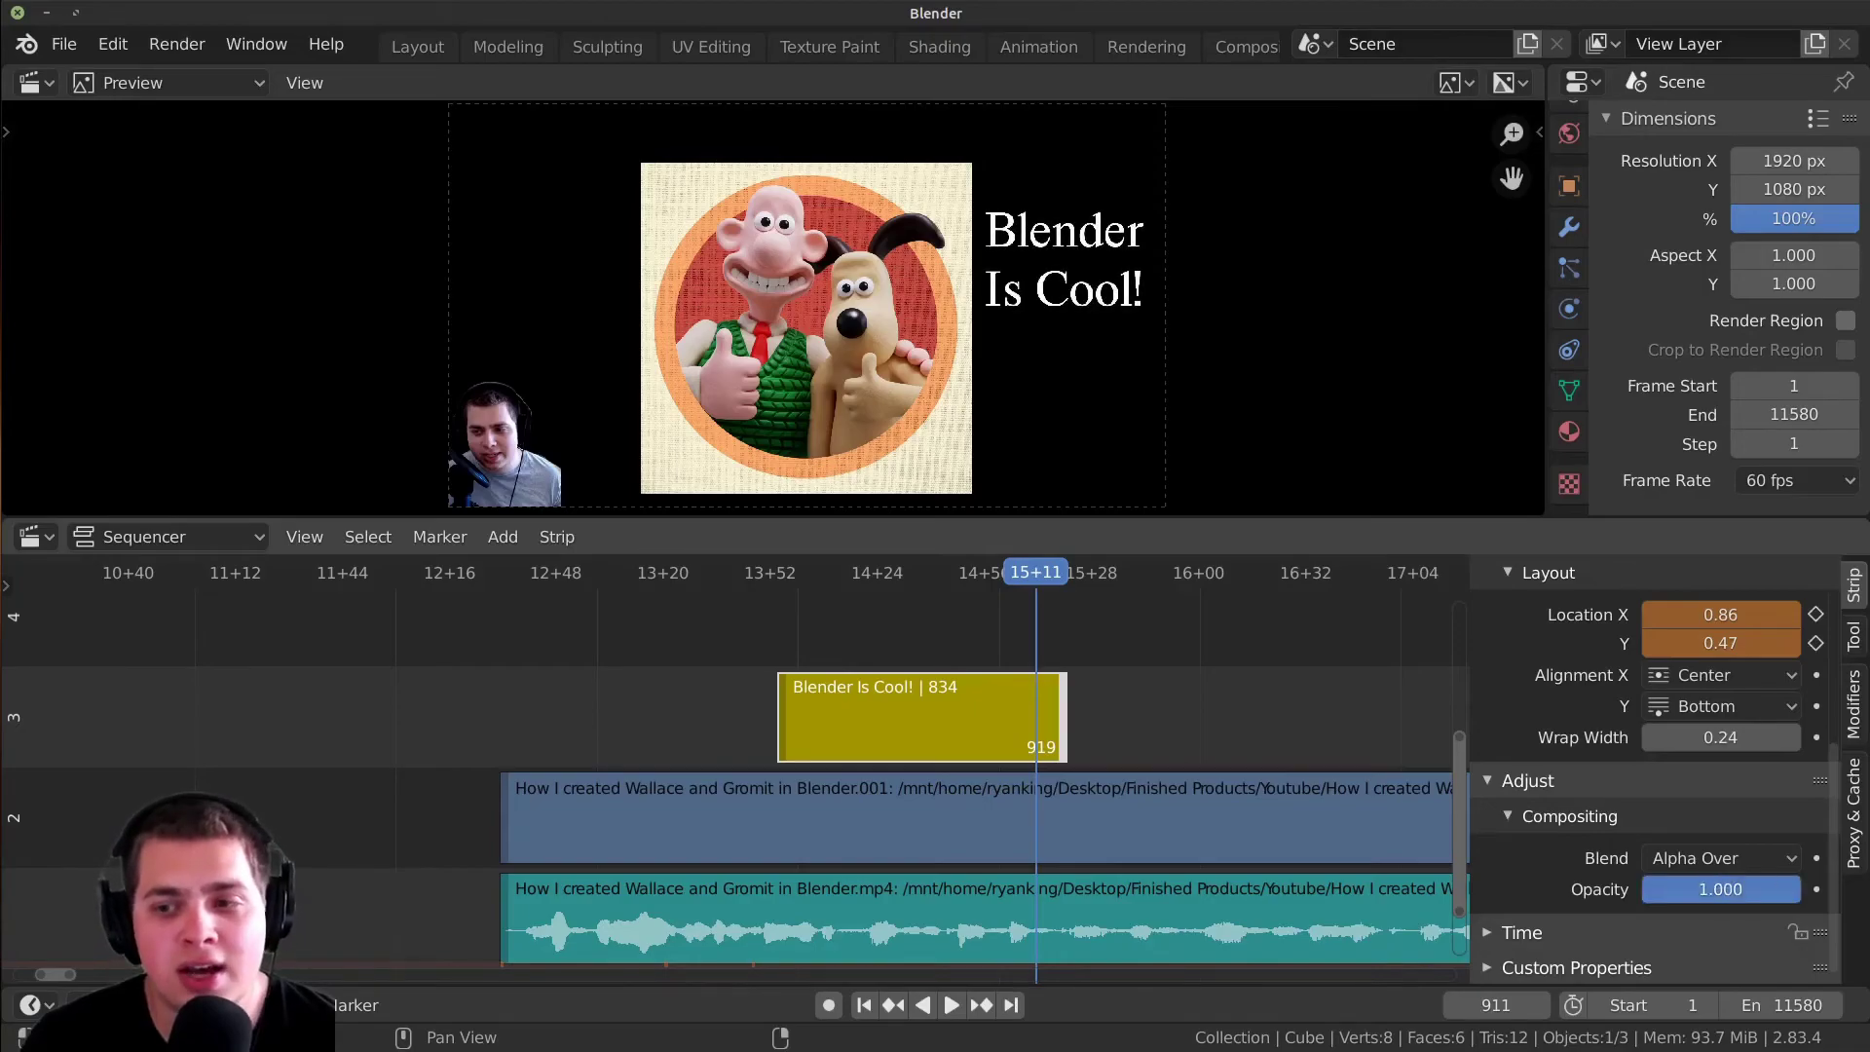
scroll(1130, 246, up, 4)
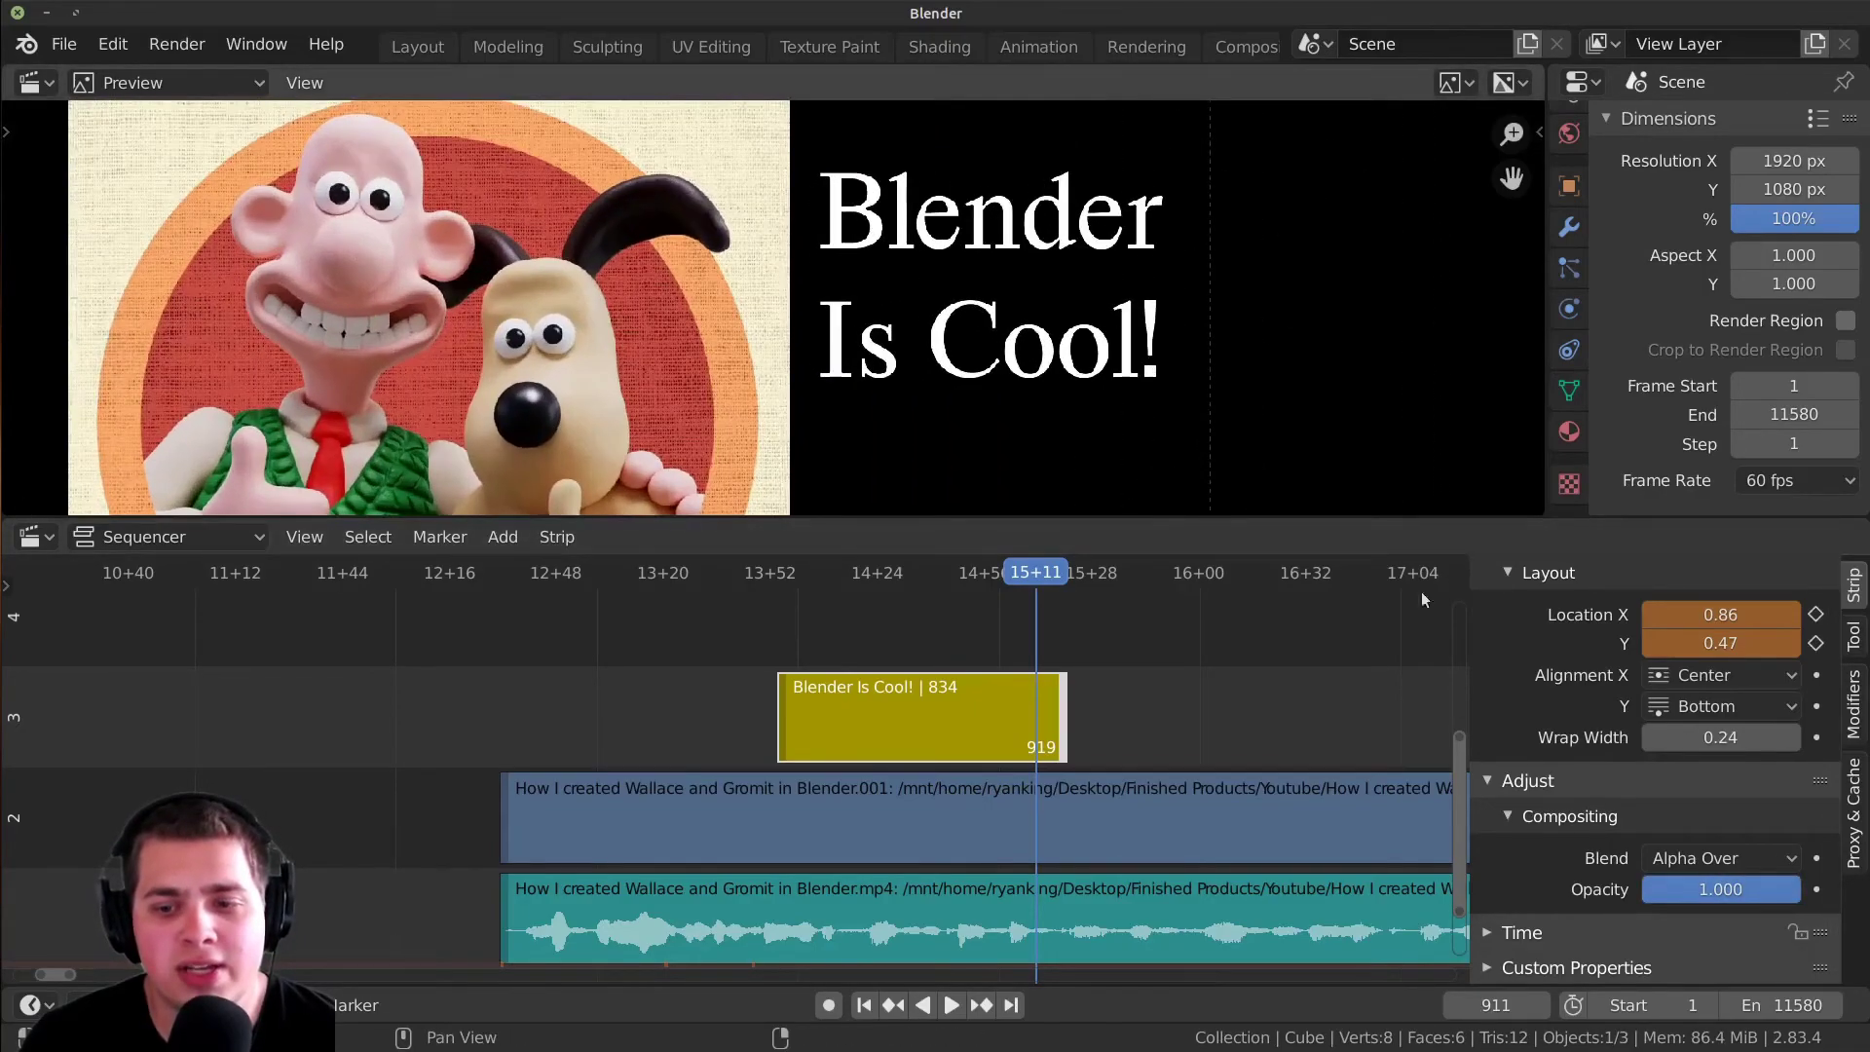
drag(1758, 889, 1800, 889)
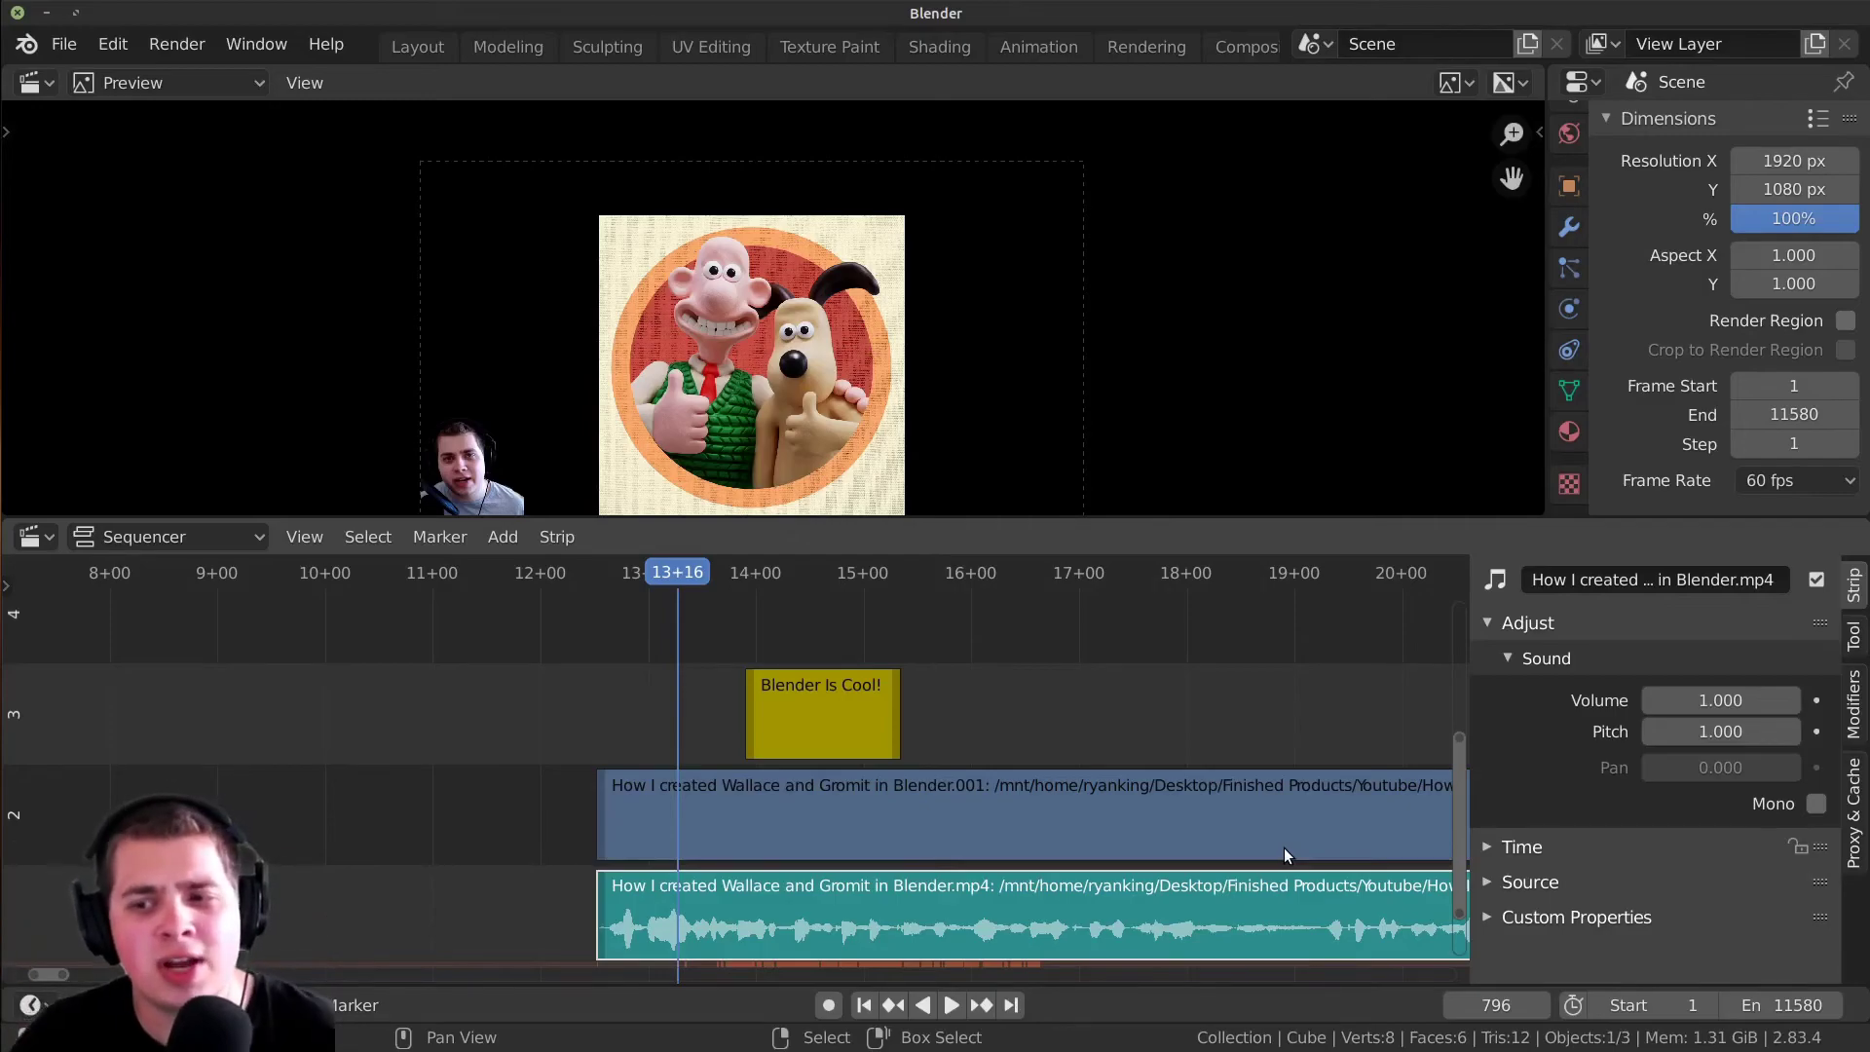
- Enable Mono for the selected sound strip in channel 1
middle_drag(1162, 861, 942, 851)
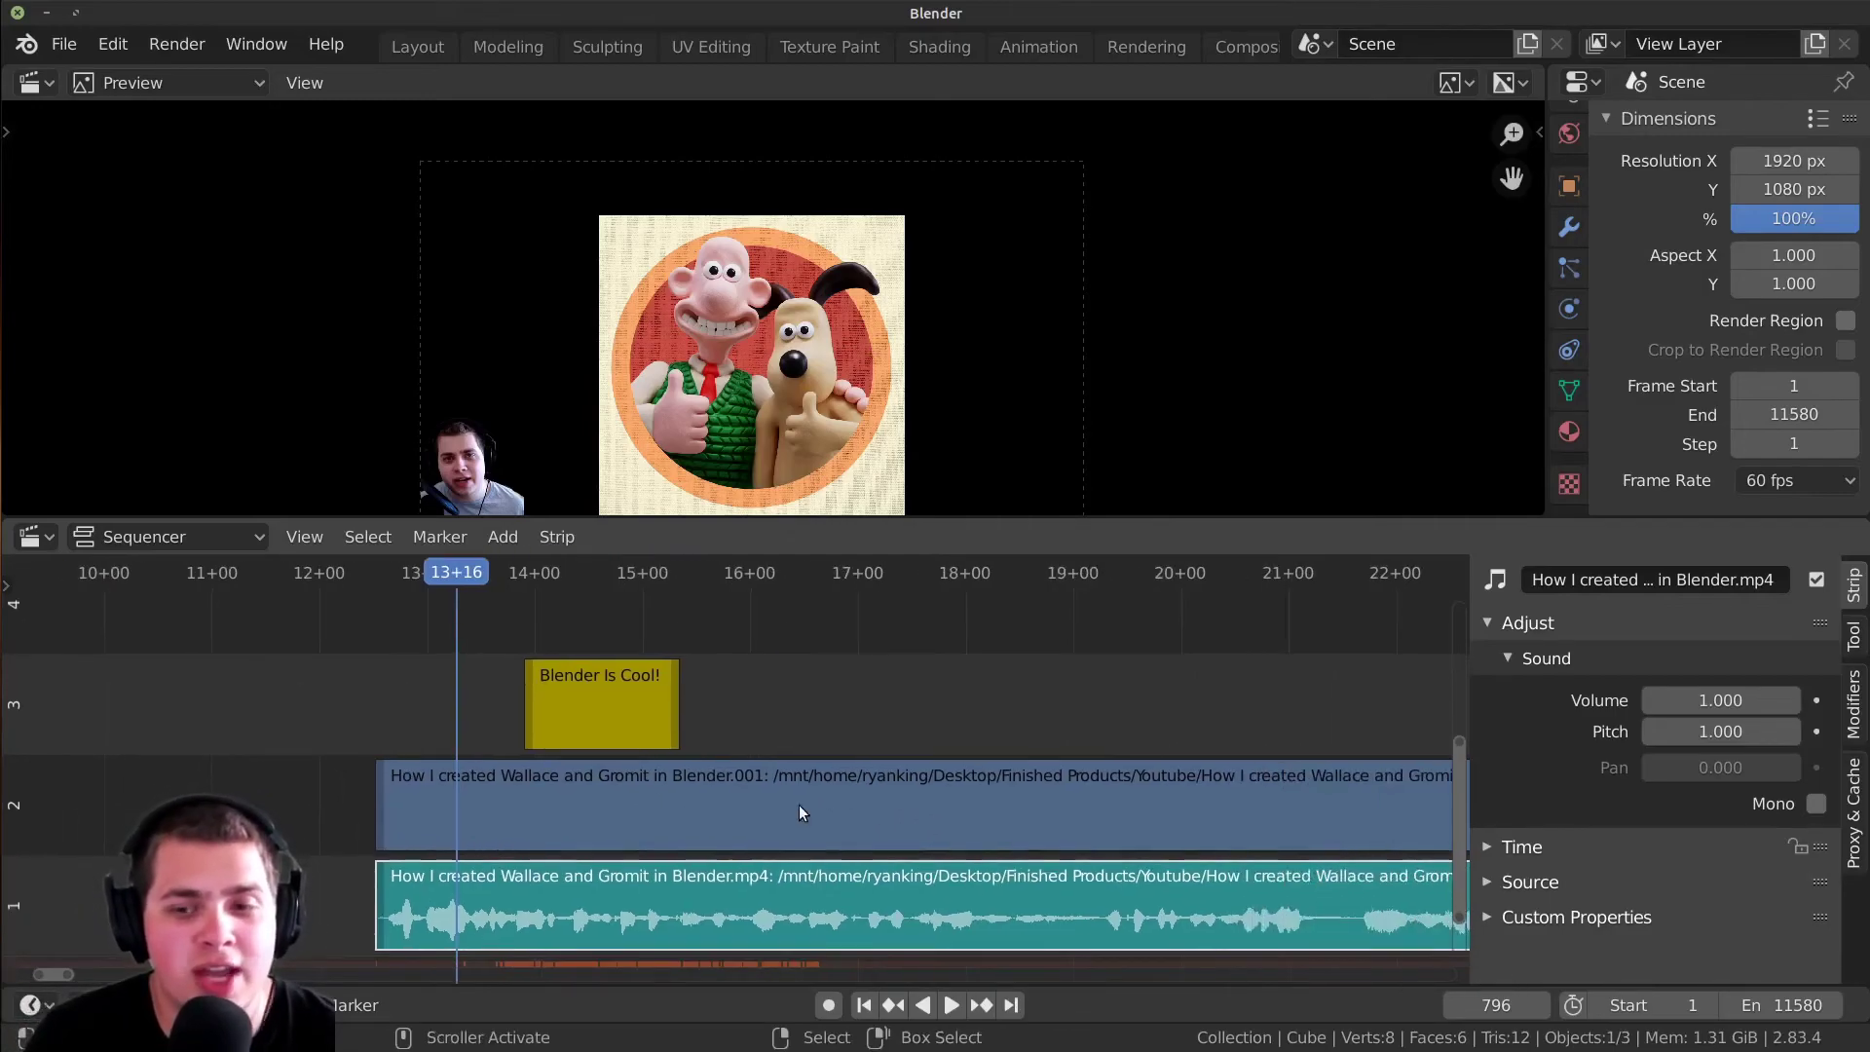
click(1817, 804)
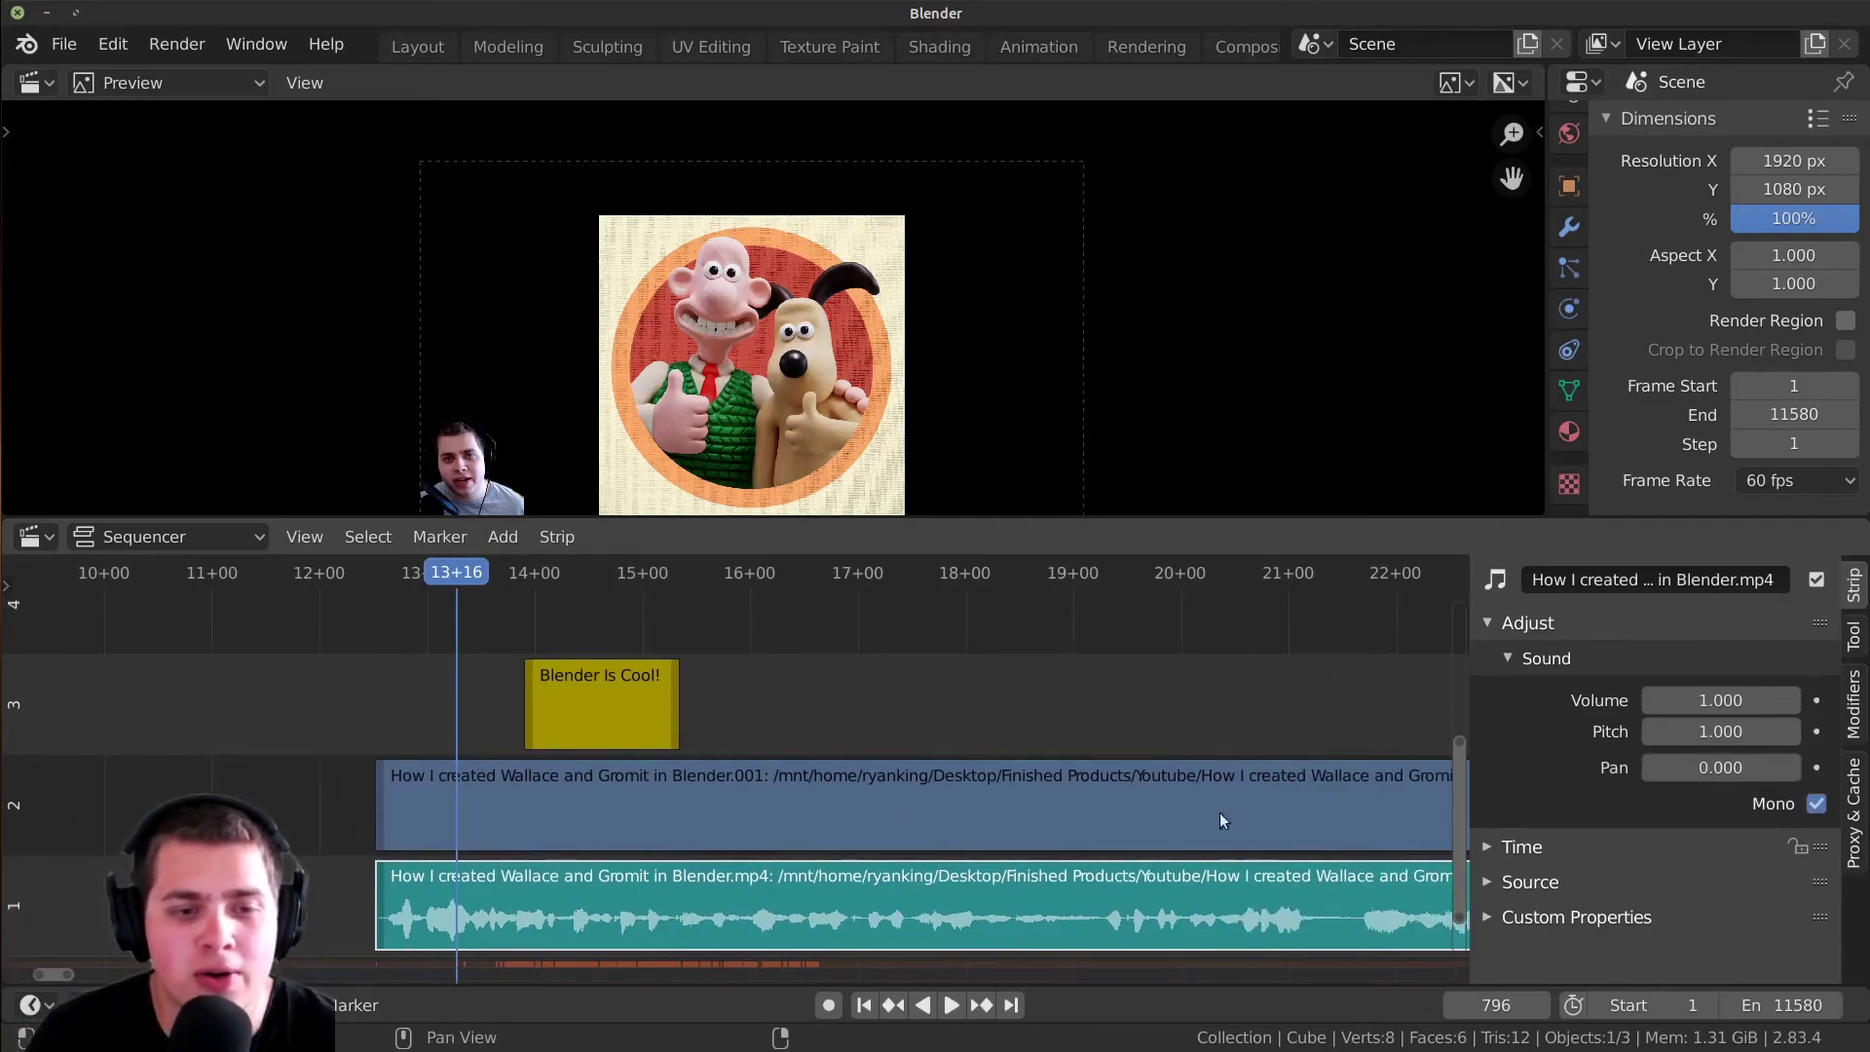
ctrl+scroll(1054, 818, left, 3)
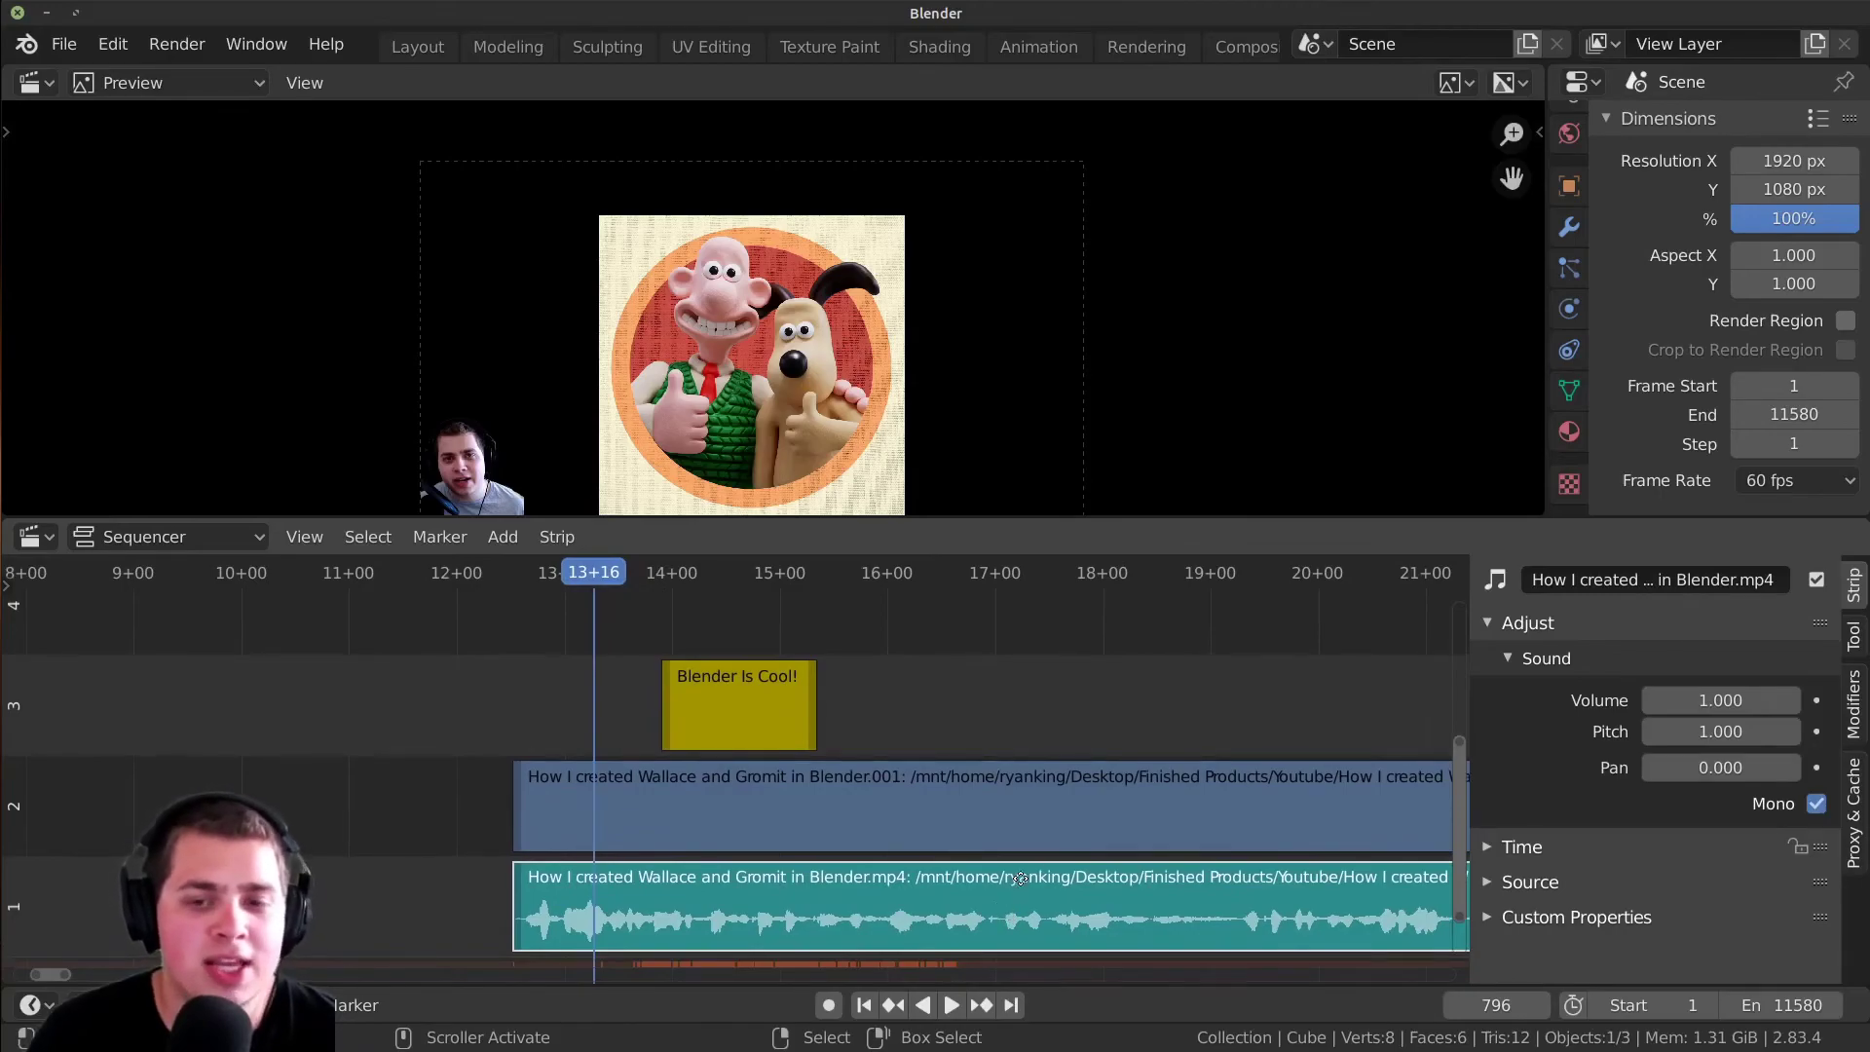
middle_drag(1069, 885, 1107, 820)
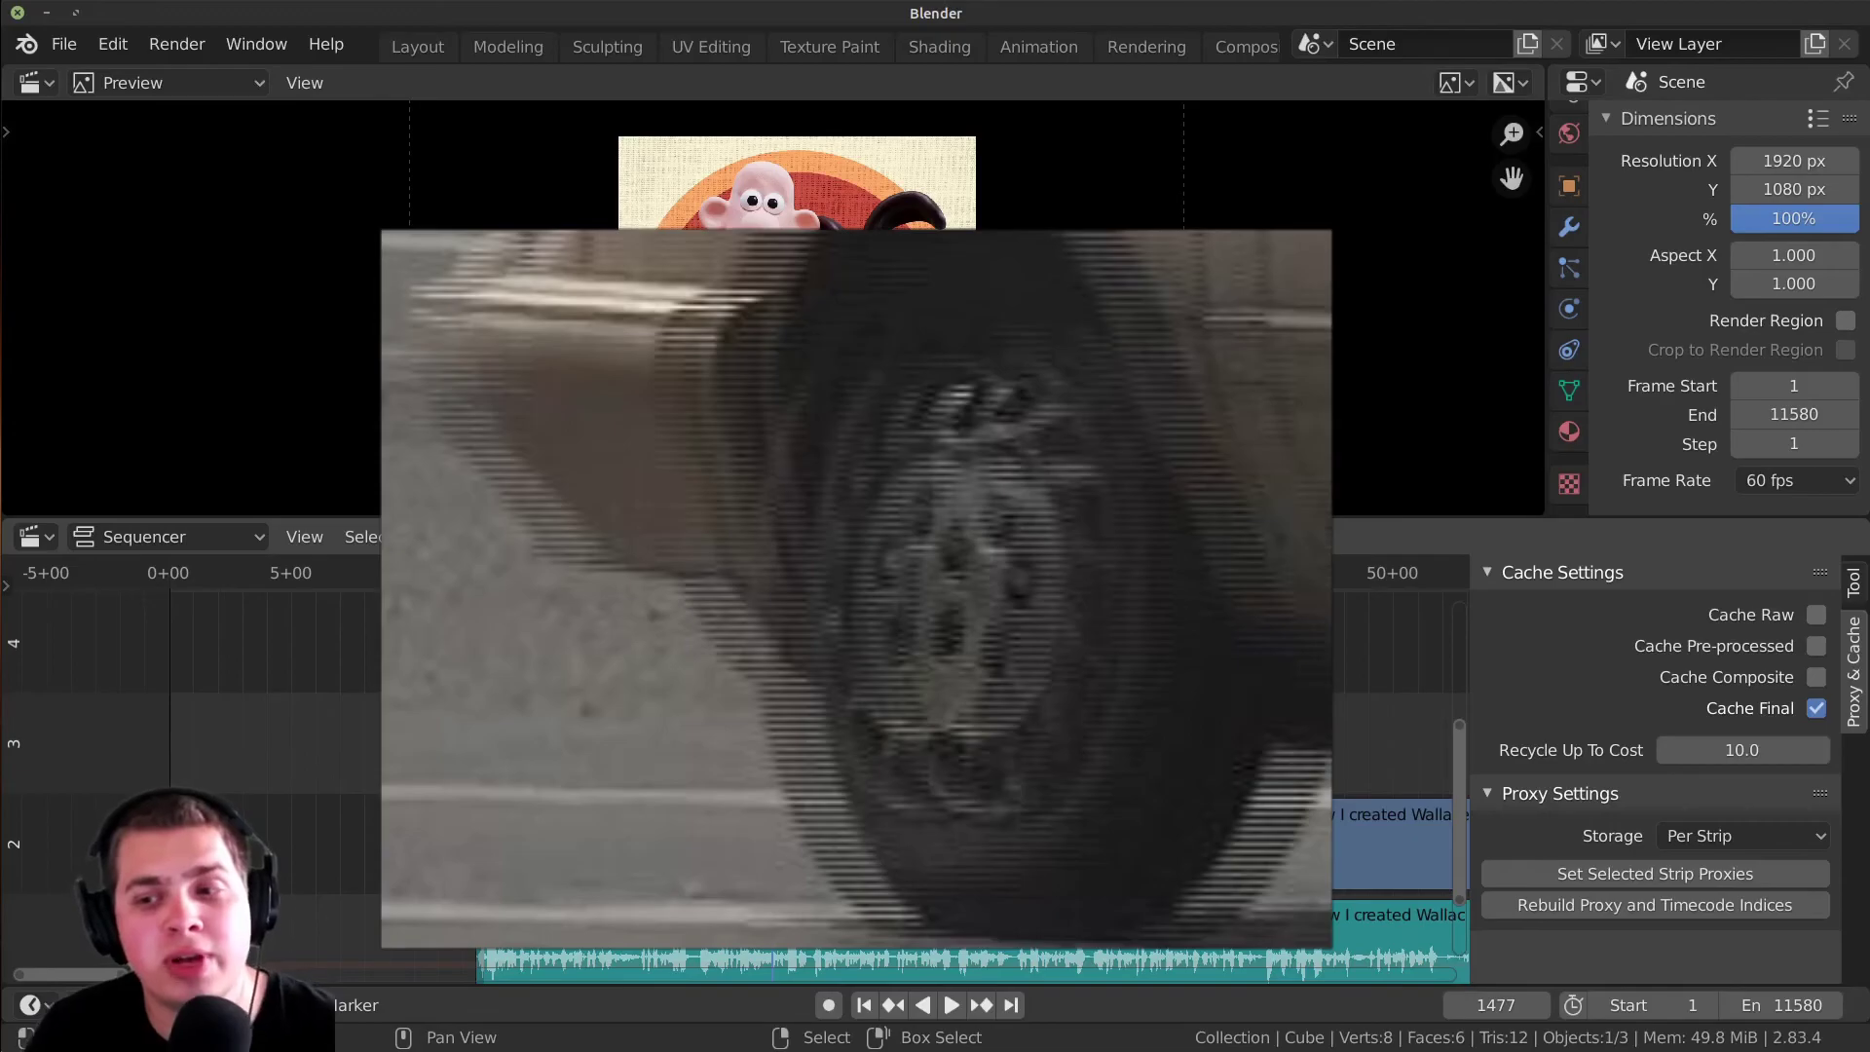
- Deinterlace the movie strip in channel 2 and move the playhead to frame 1641
click(911, 811)
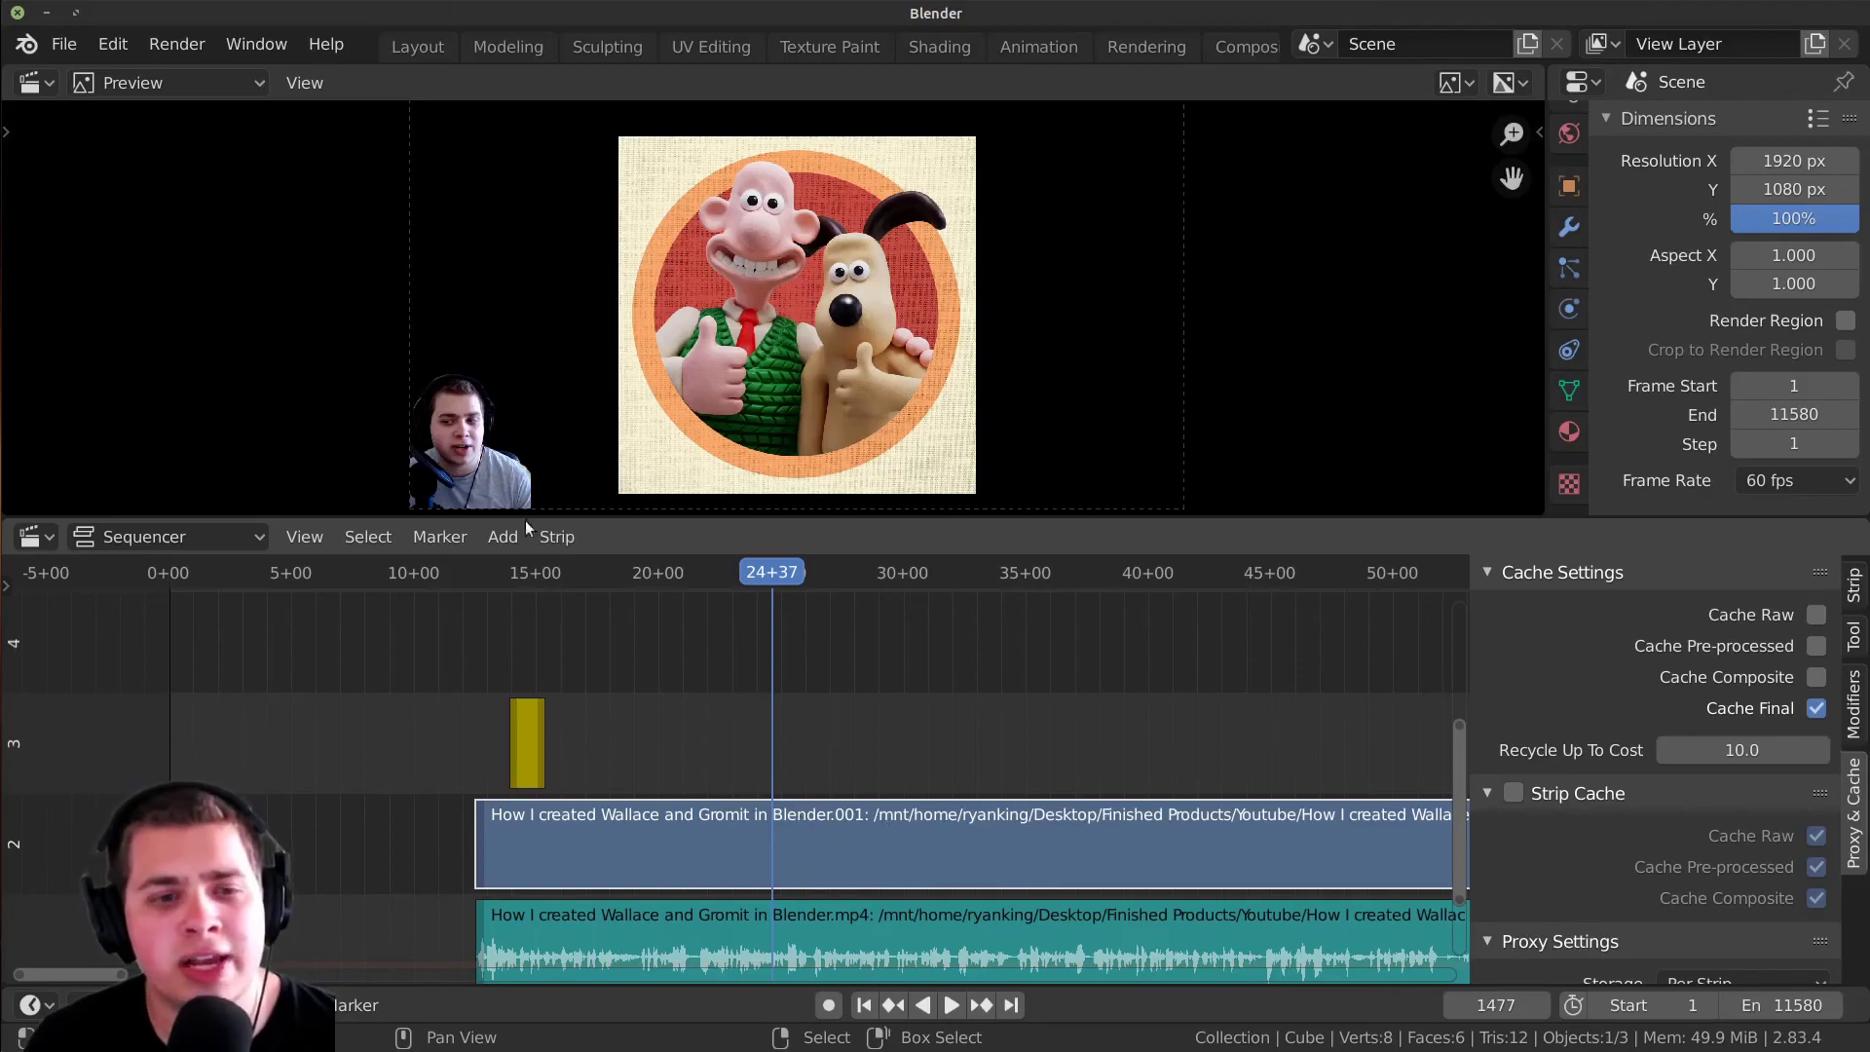
click(576, 539)
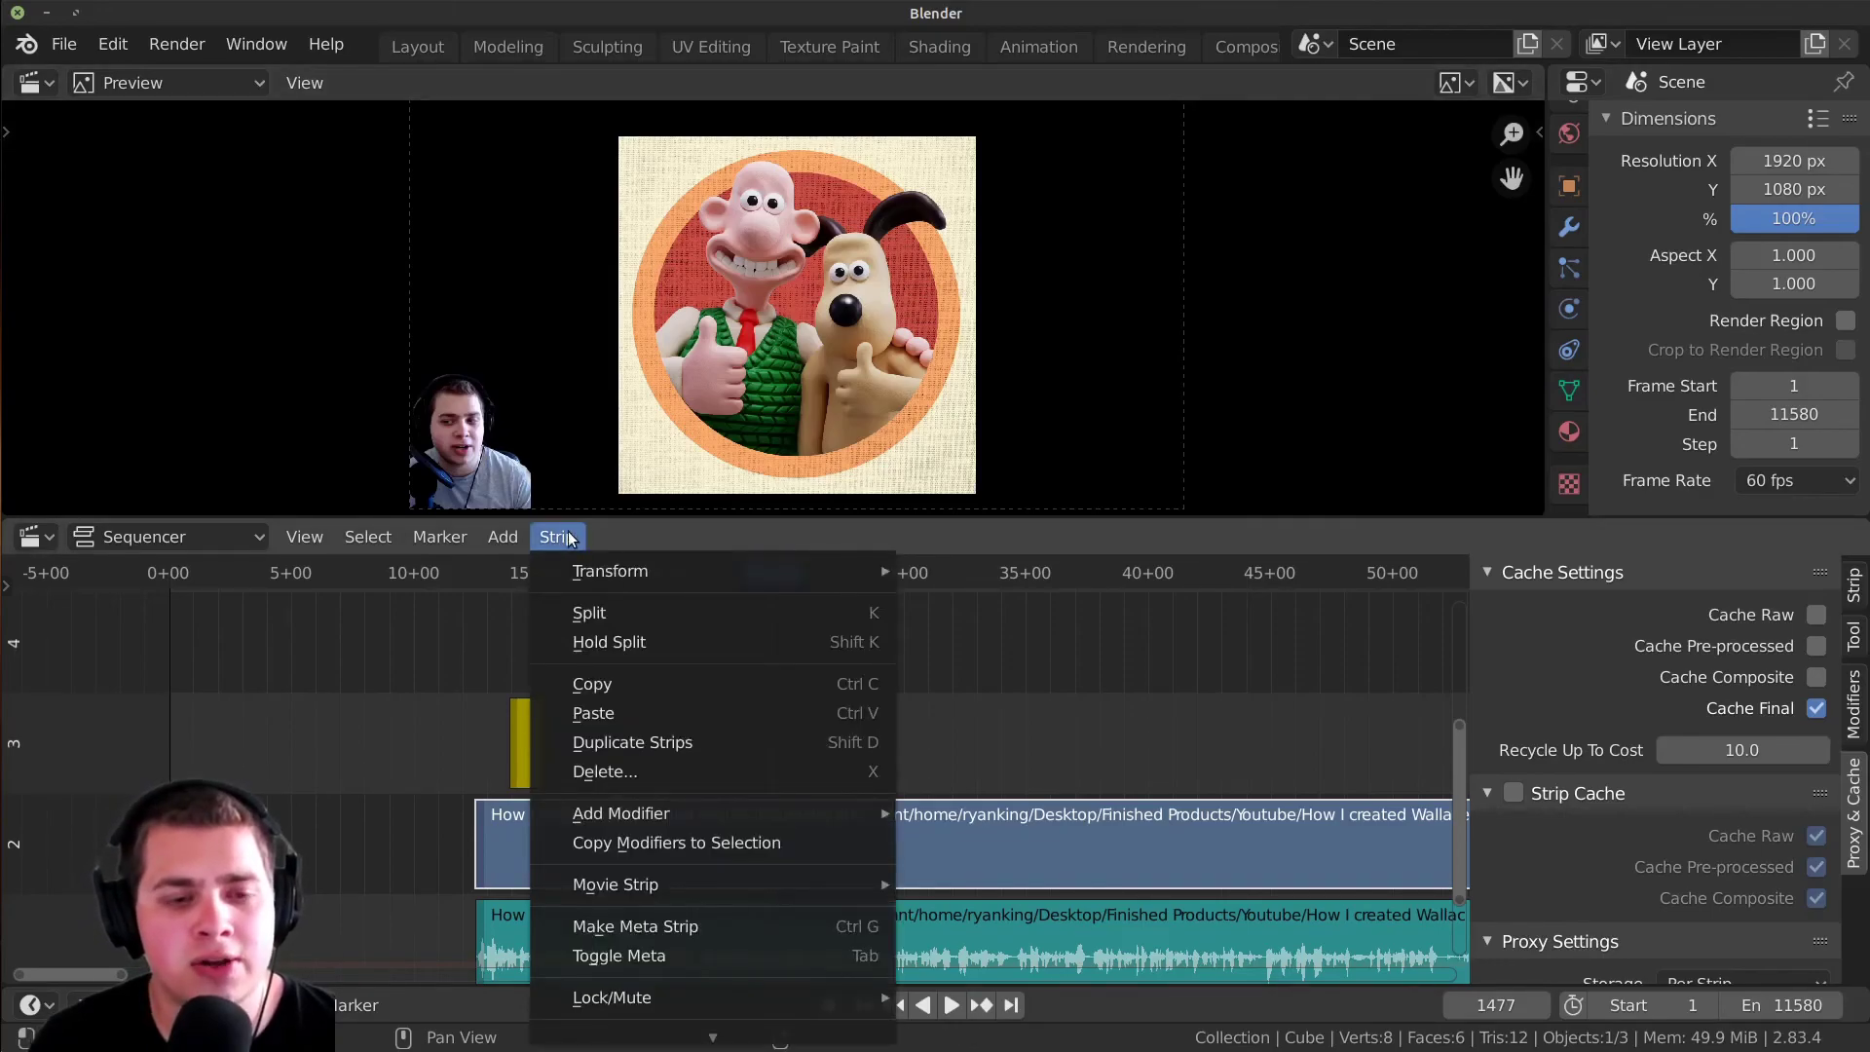
mouse_move(809, 879)
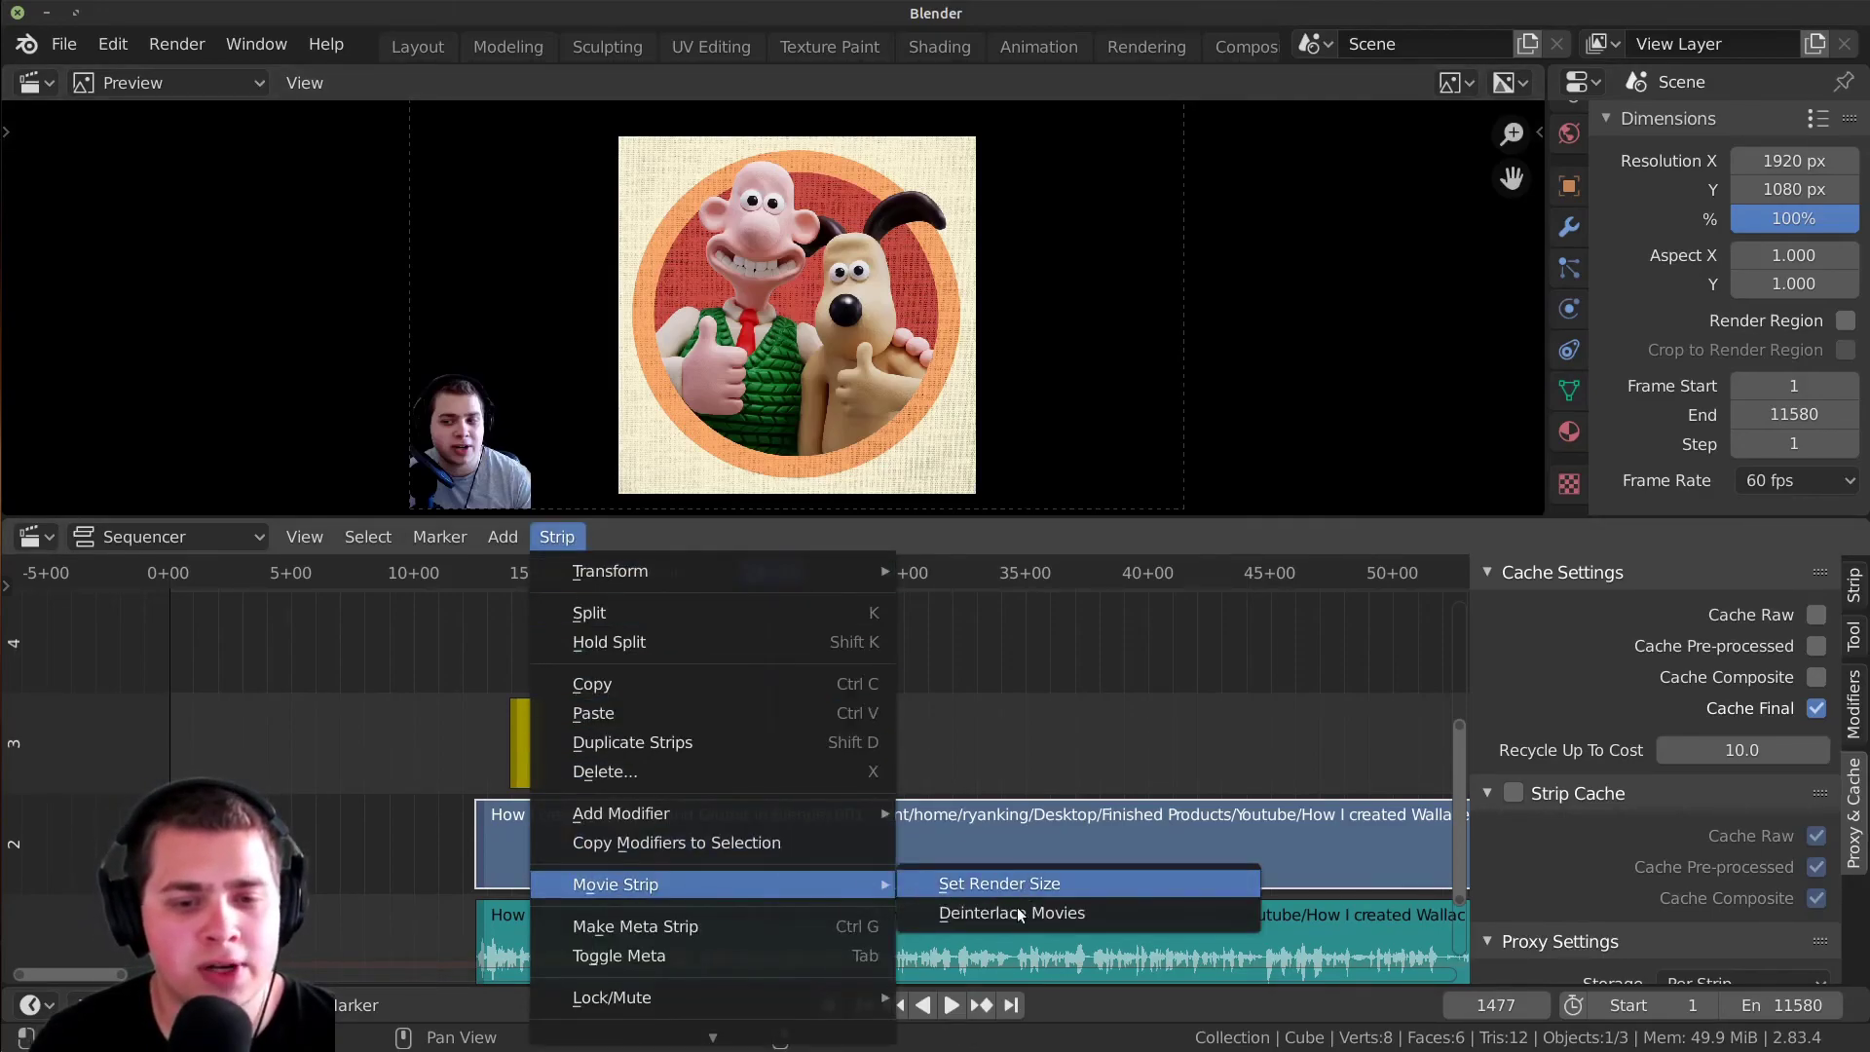
click(1071, 912)
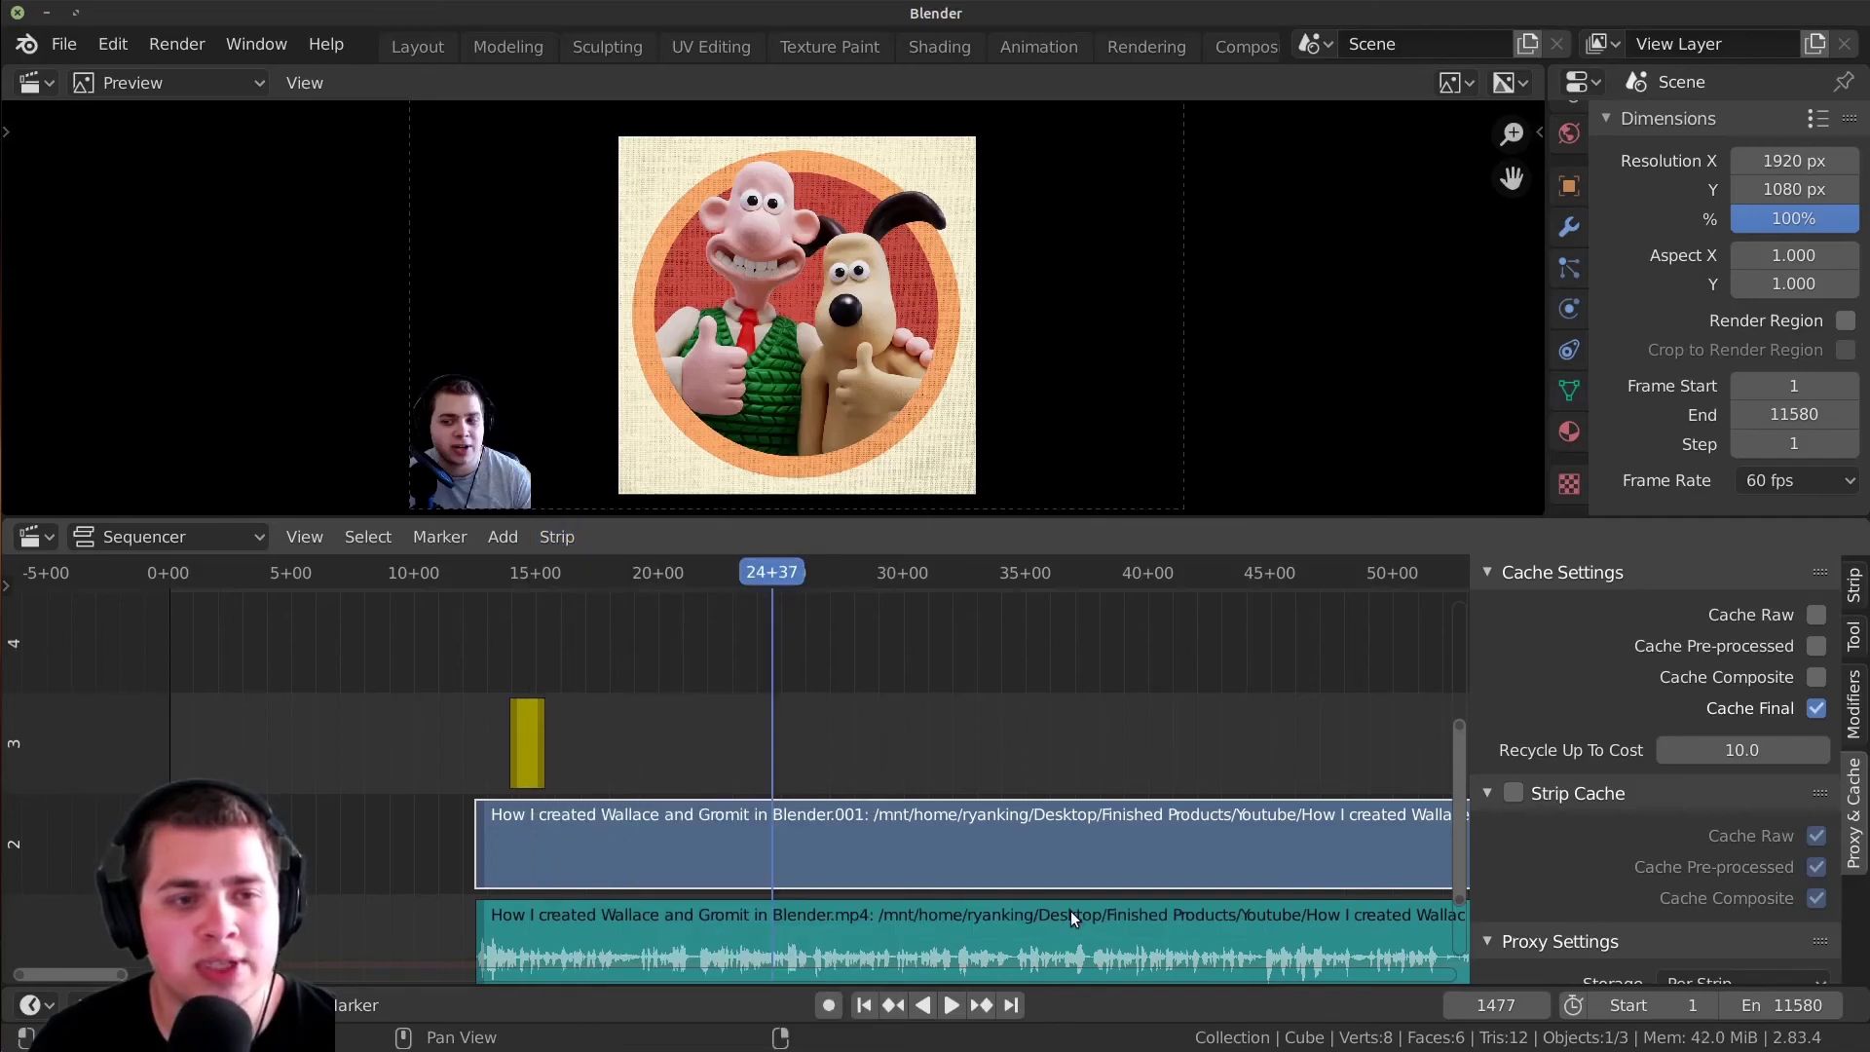
click(837, 740)
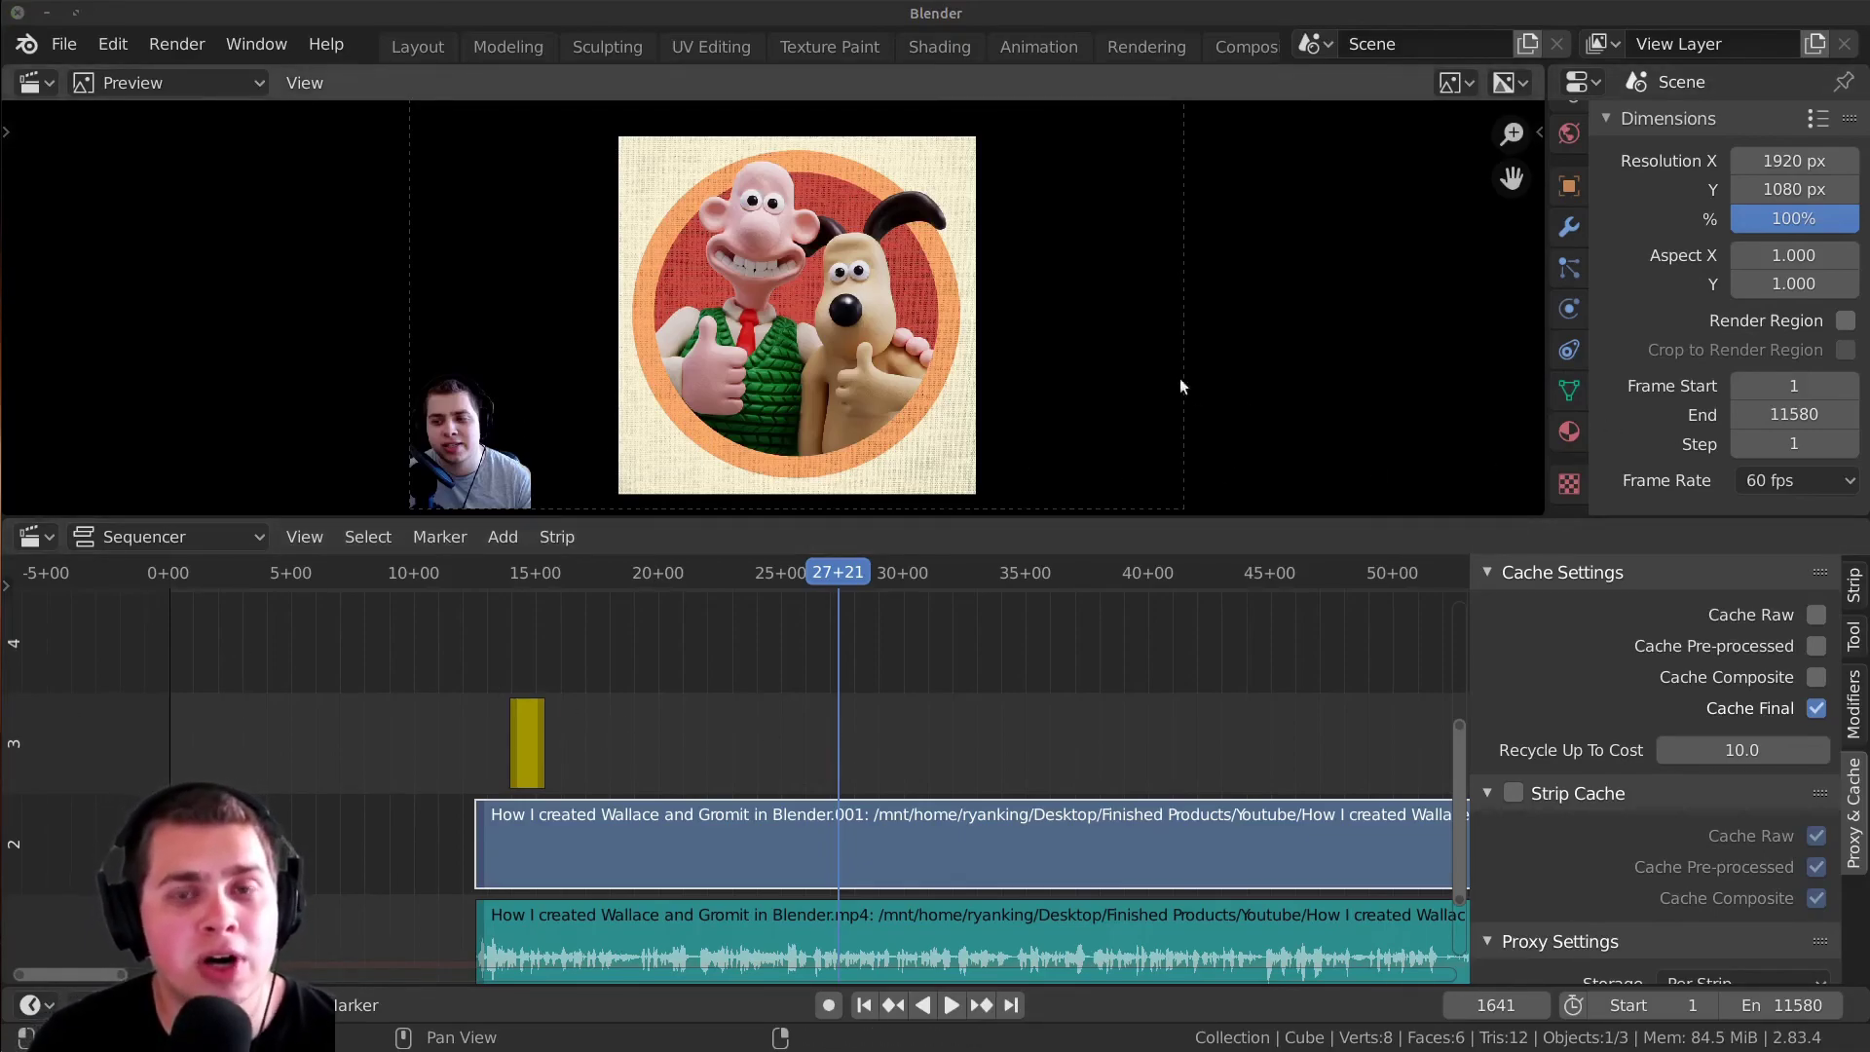
- Show the movie strip's modifiers and view the modifier types that can be added to it
scroll(1170, 344, down, 1)
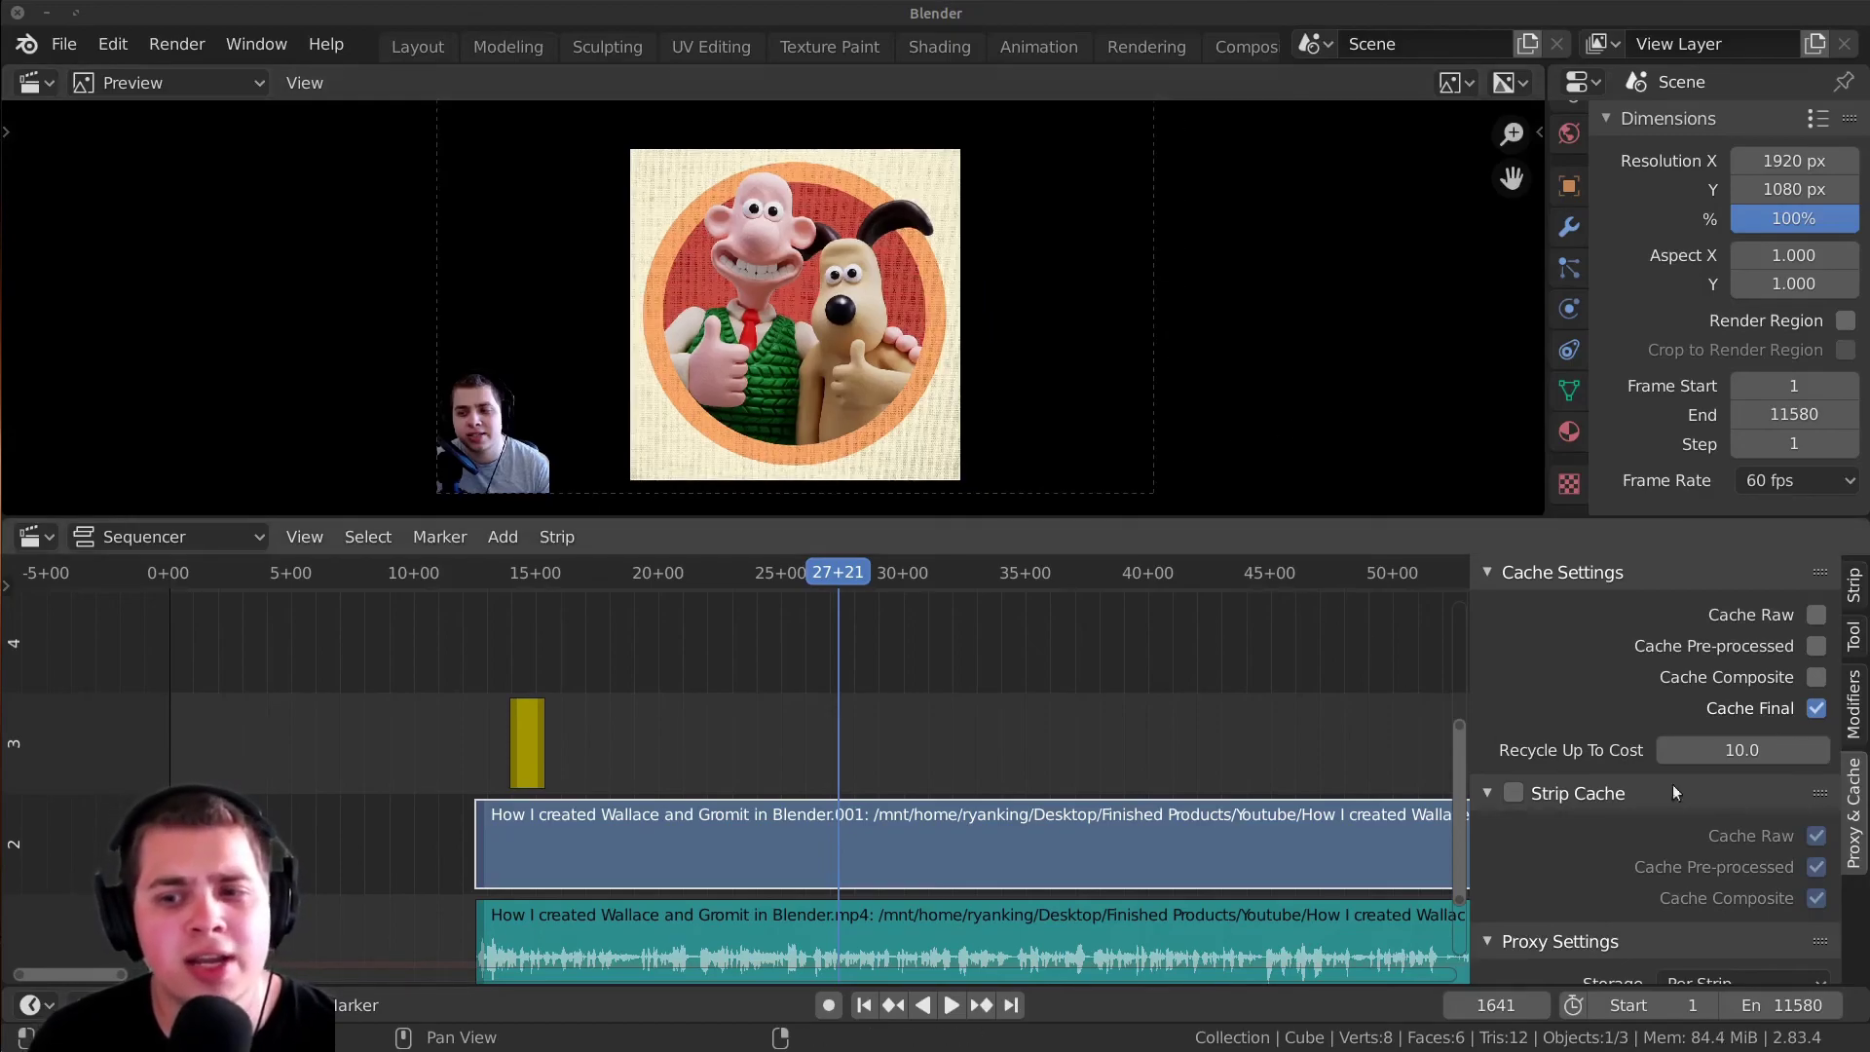
click(1848, 707)
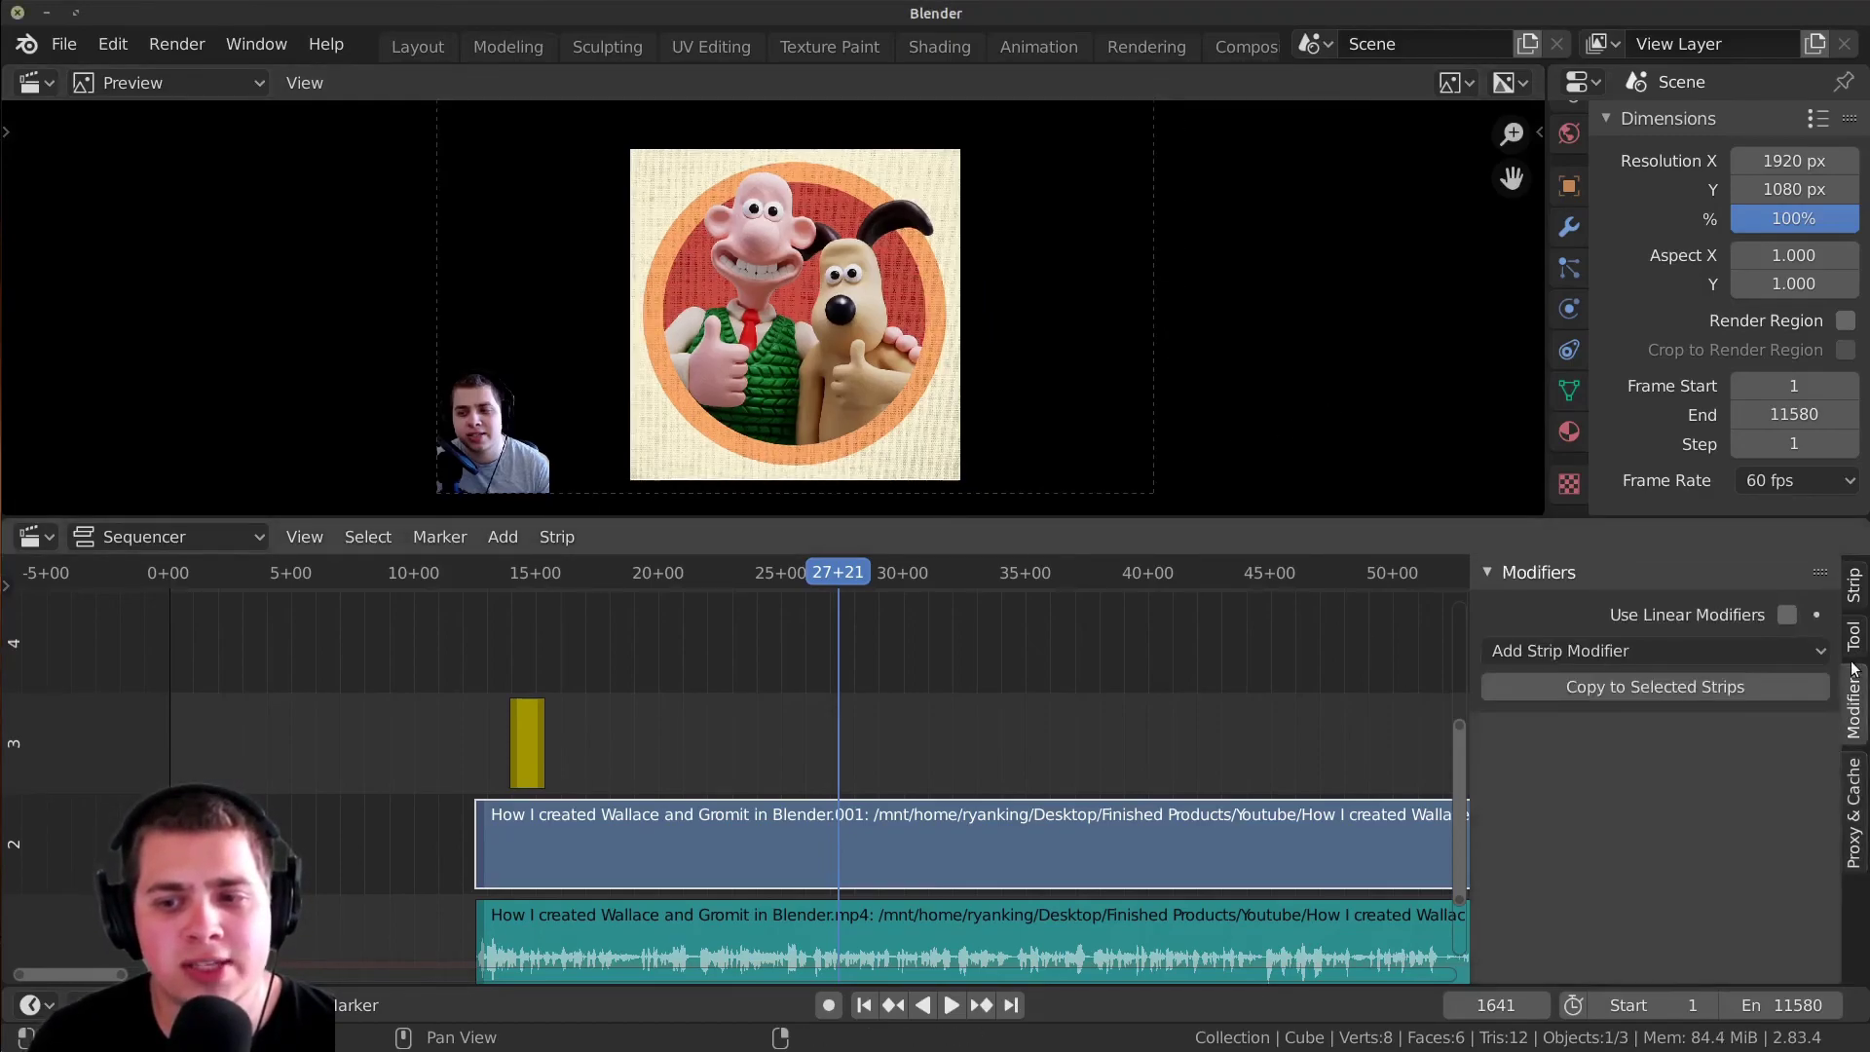
click(1573, 649)
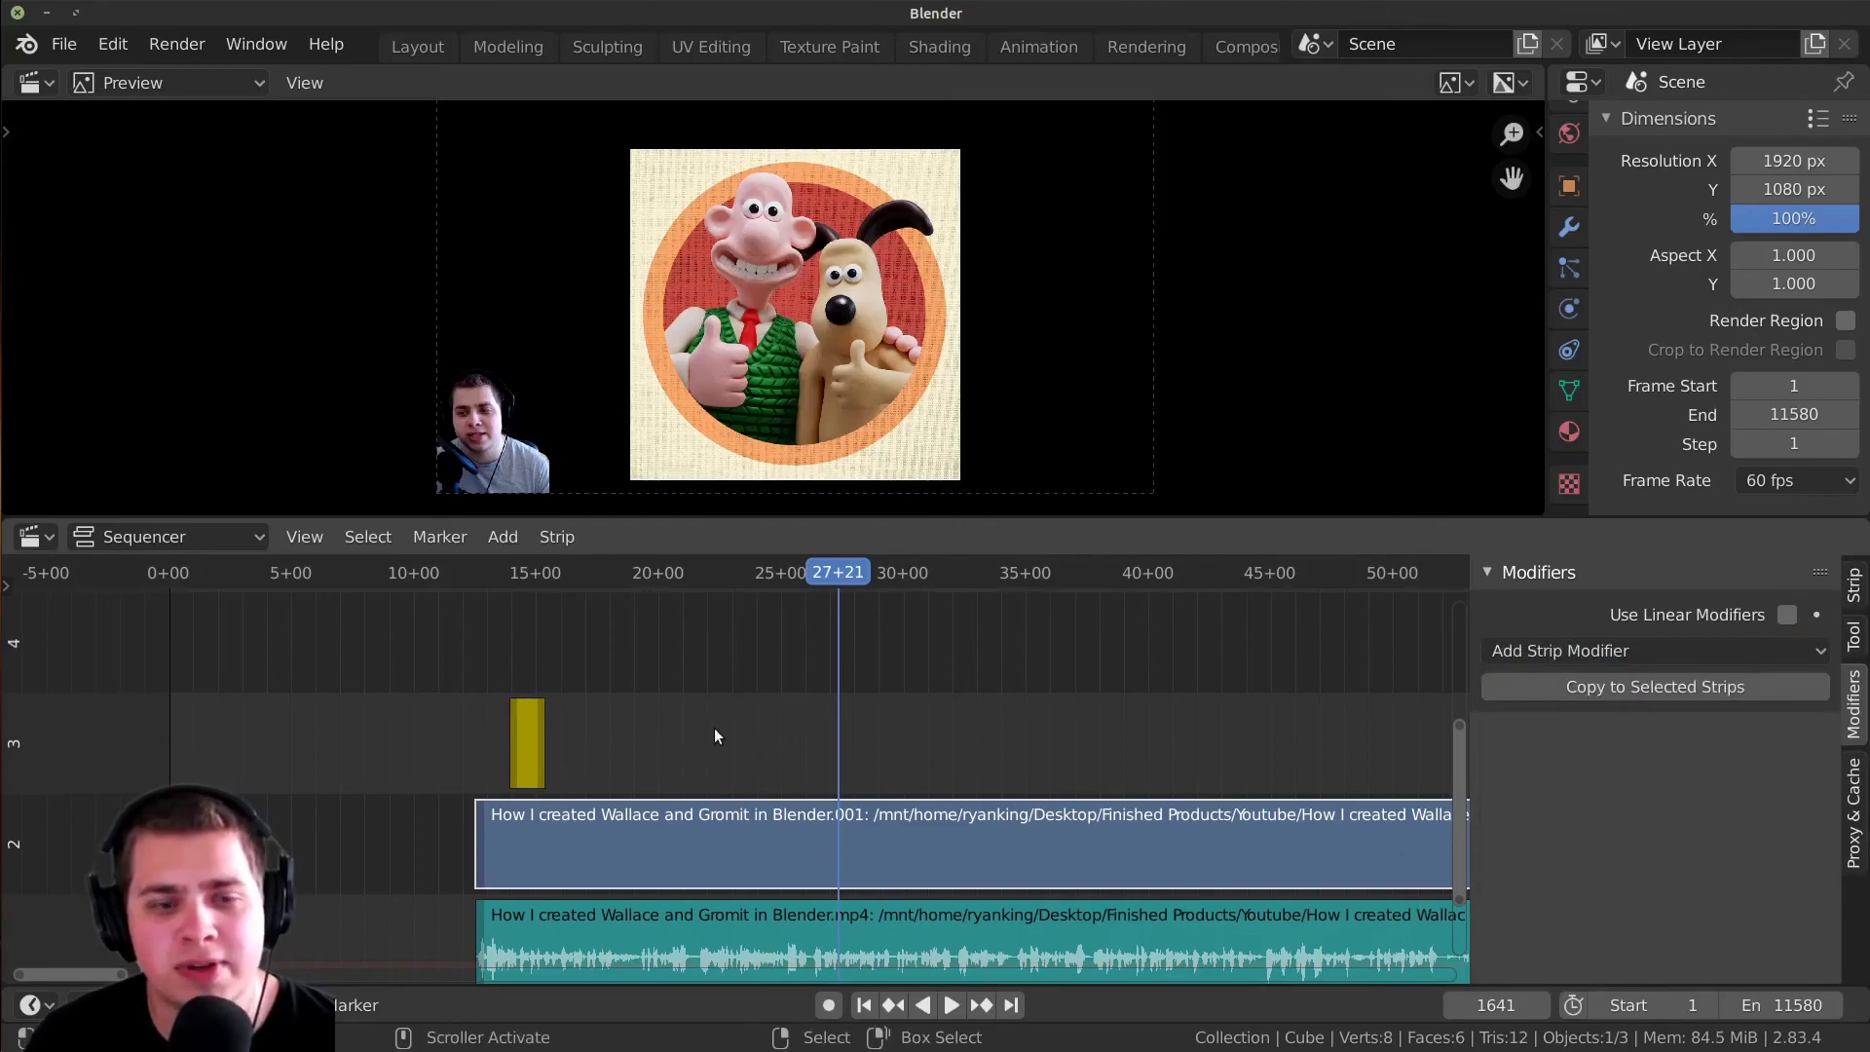
- Add an adjustment layer strip to the sequence
ctrl+scroll(902, 717, right, 1)
key(shift+a)
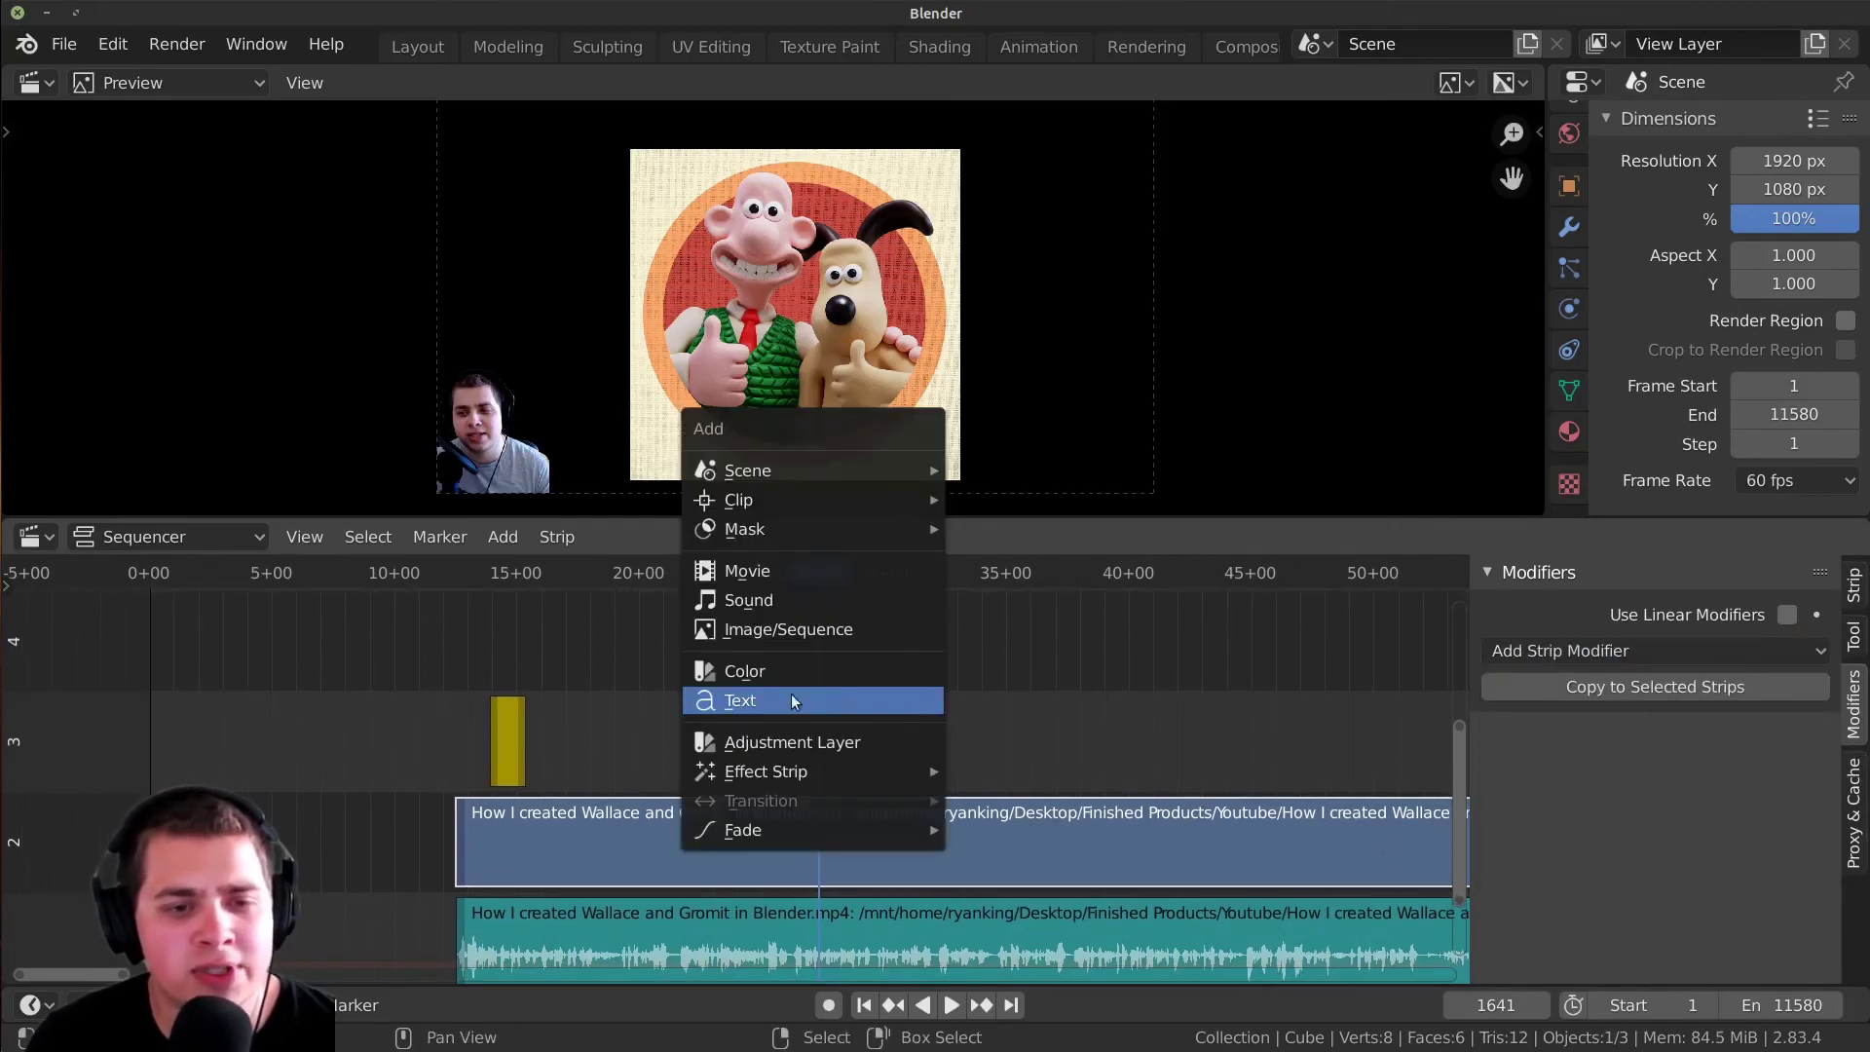
click(766, 743)
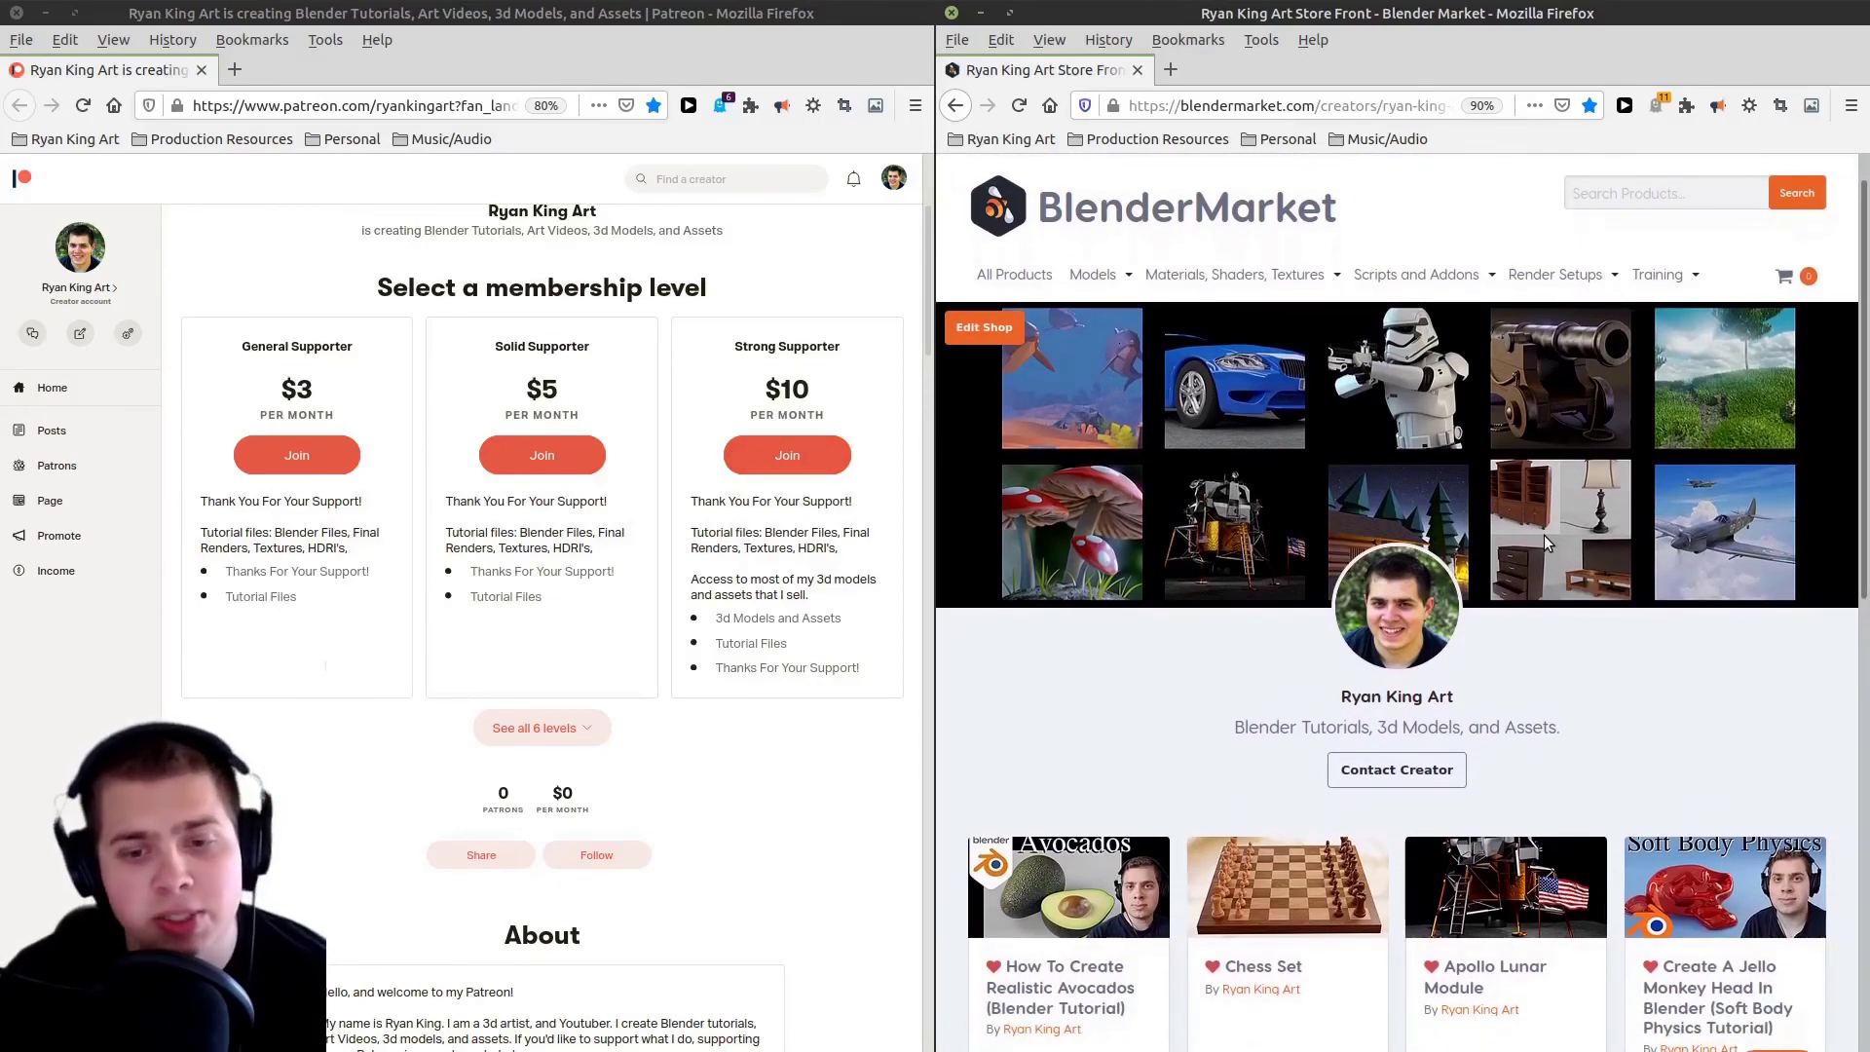
- Look through the products in the creator's Blender Market store and the membership levels on the Patreon page in Firefox
scroll(1528, 521, down, 4)
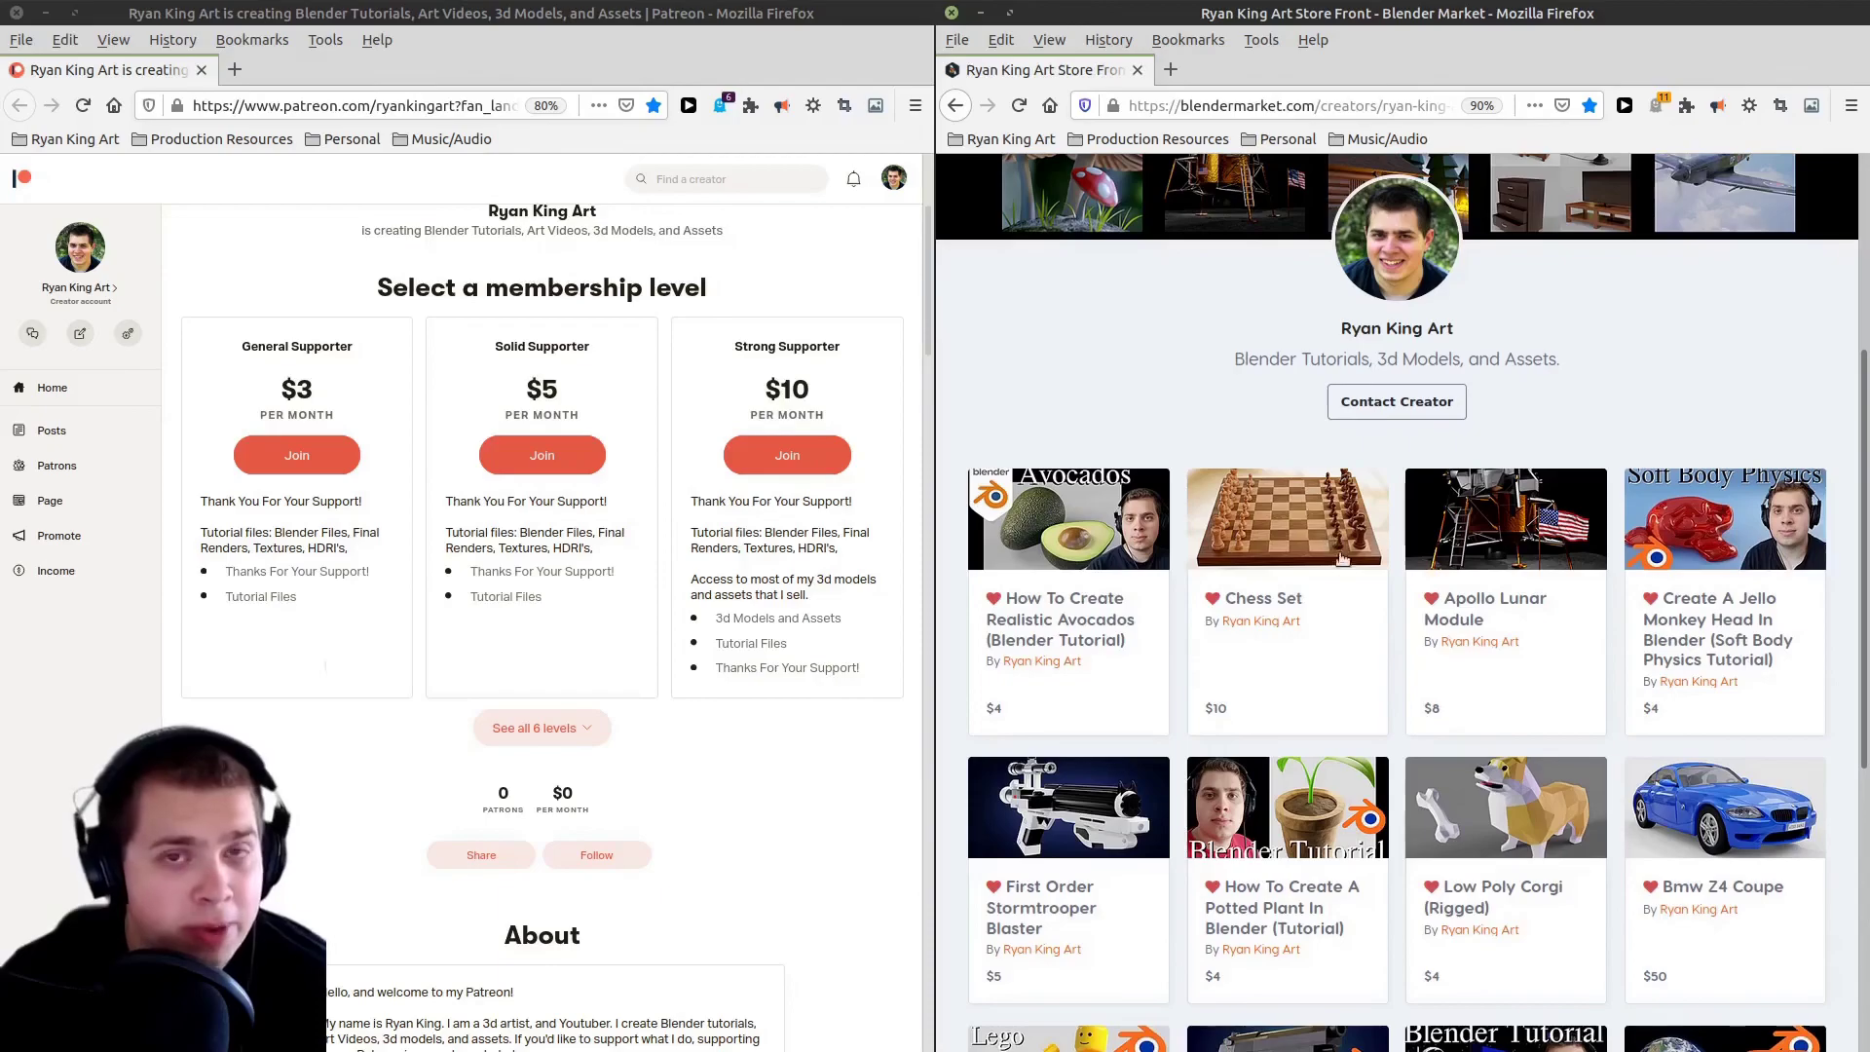
scroll(1363, 574, down, 1)
scroll(1373, 575, up, 4)
scroll(740, 521, up, 1)
scroll(1451, 640, down, 3)
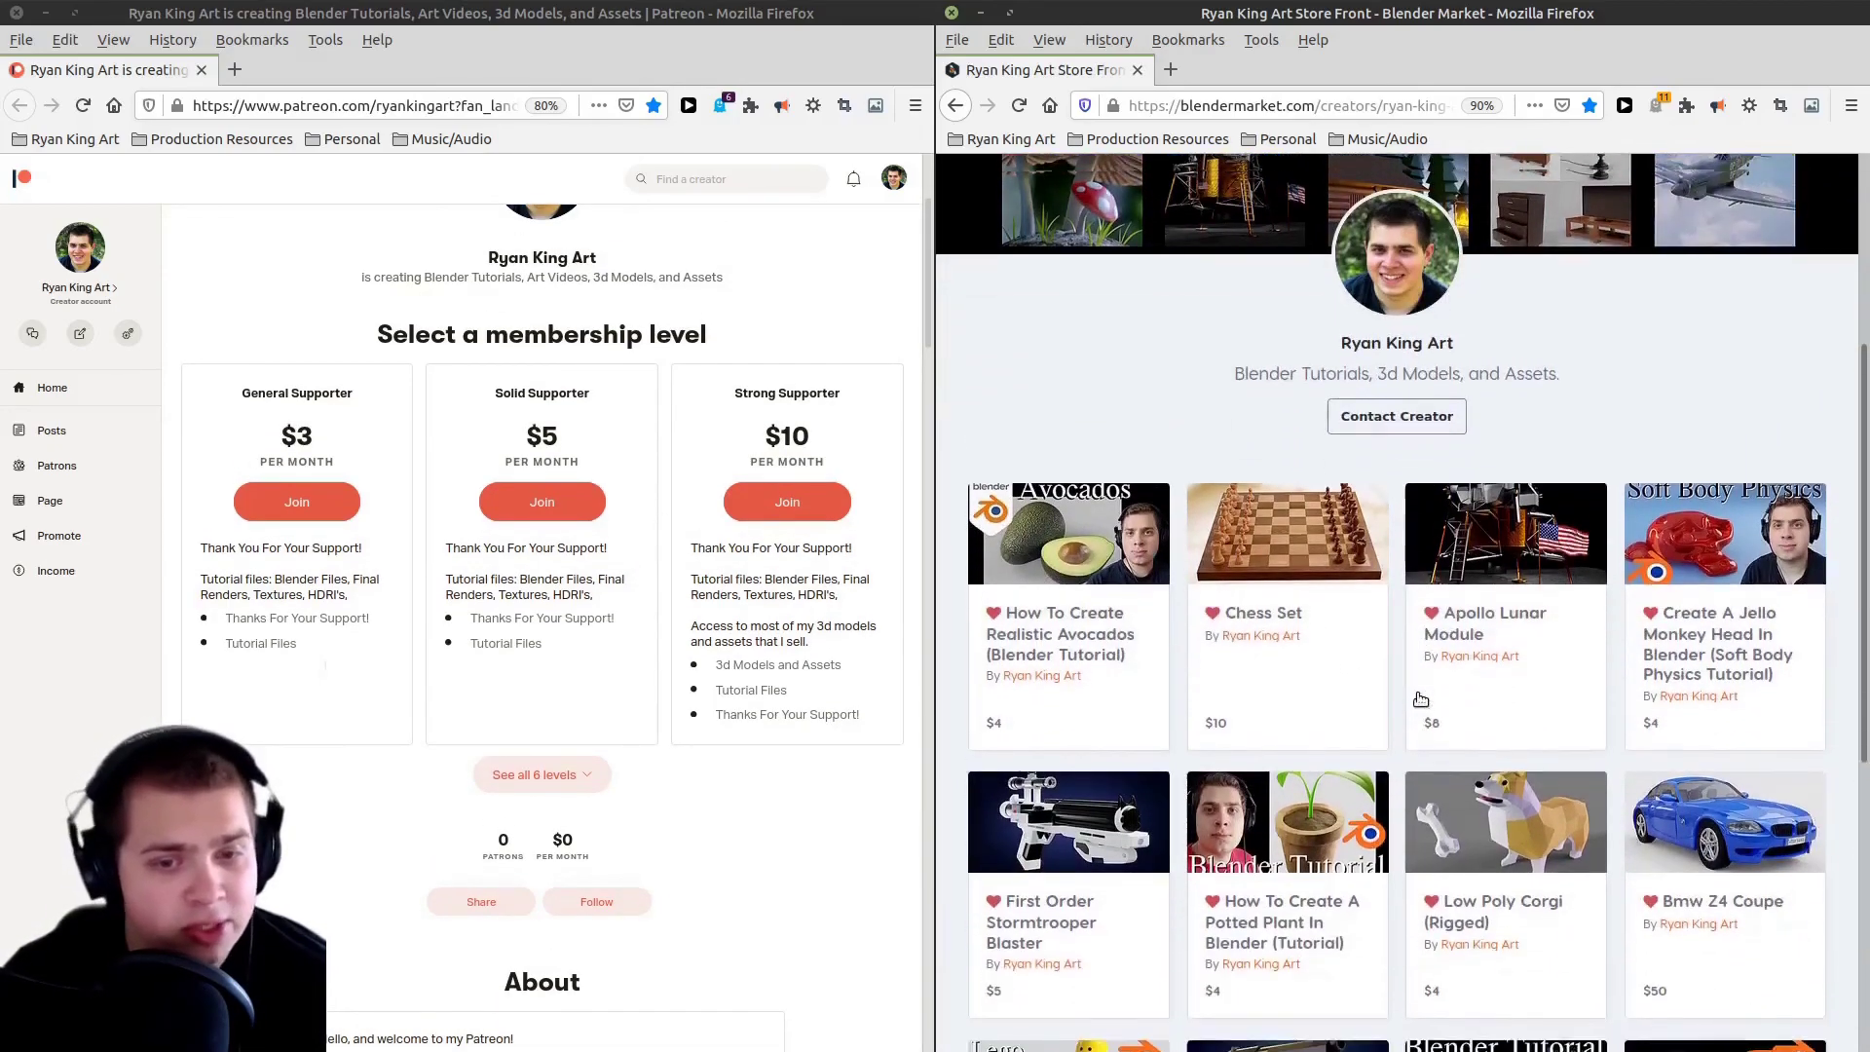
scroll(612, 599, down, 3)
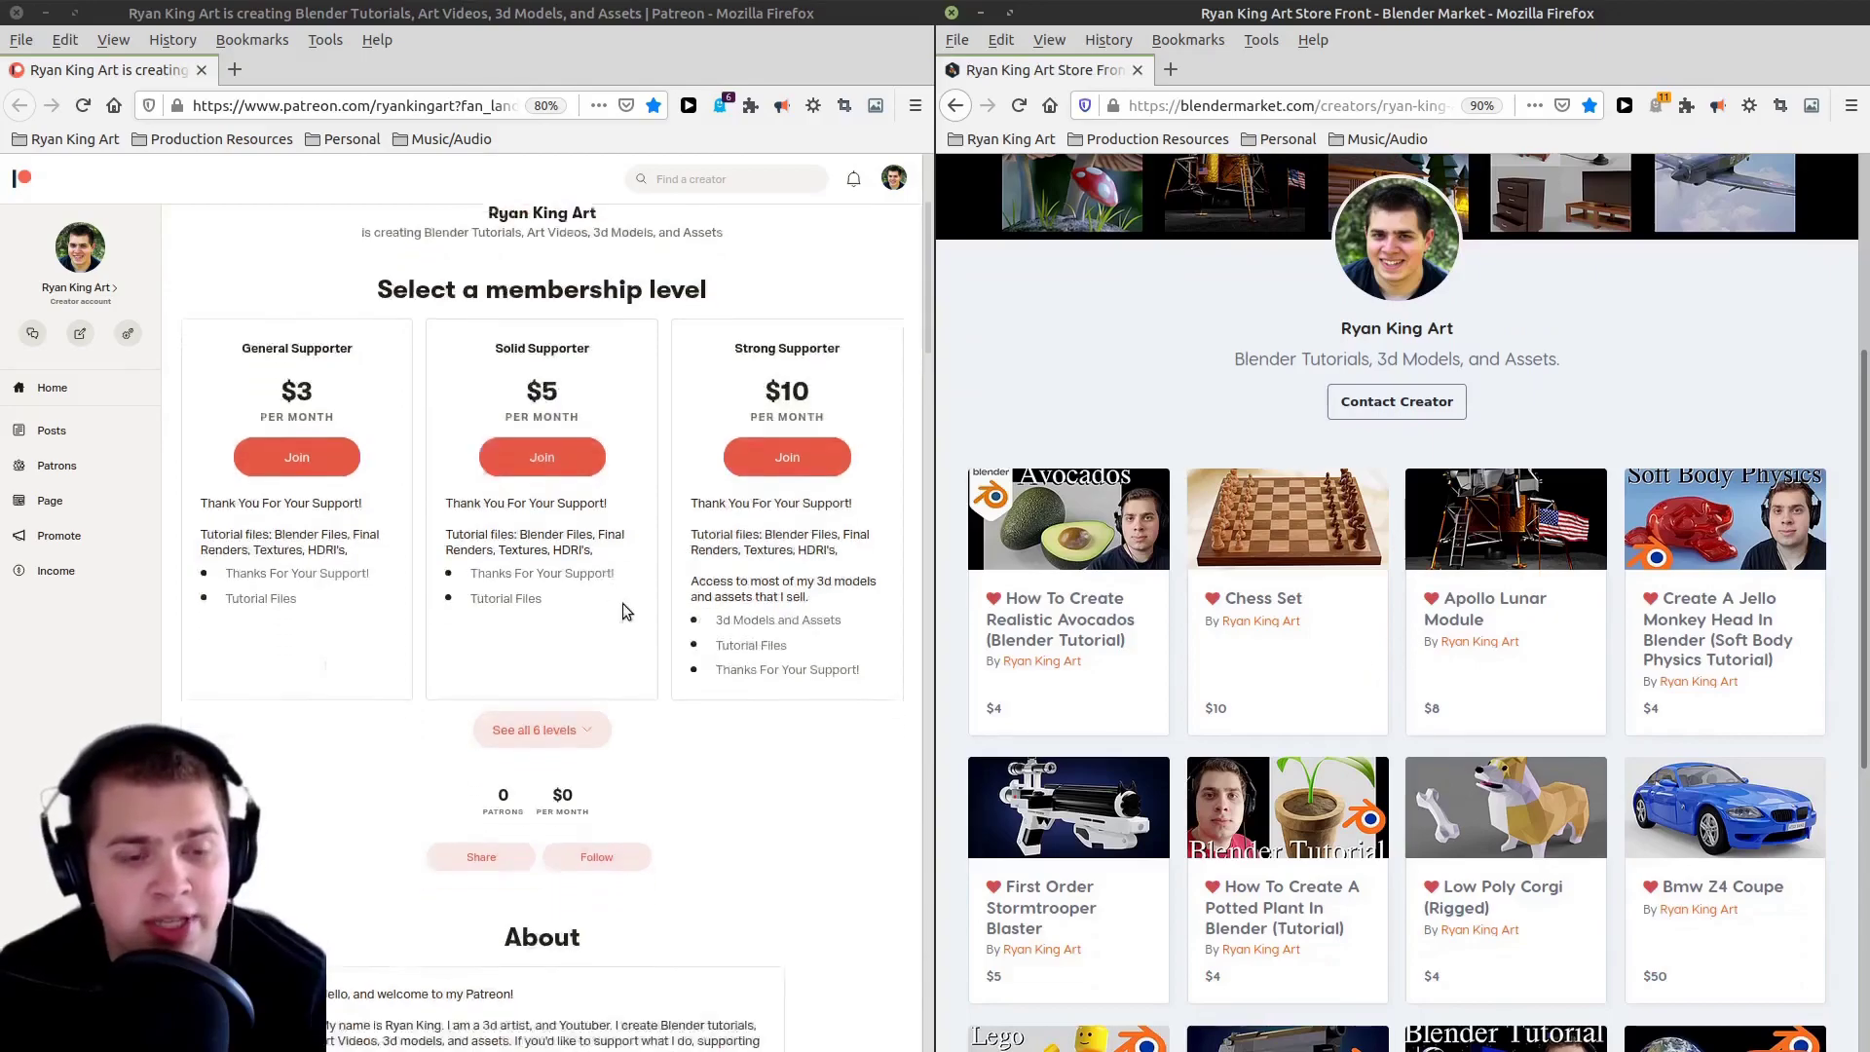
scroll(749, 654, up, 1)
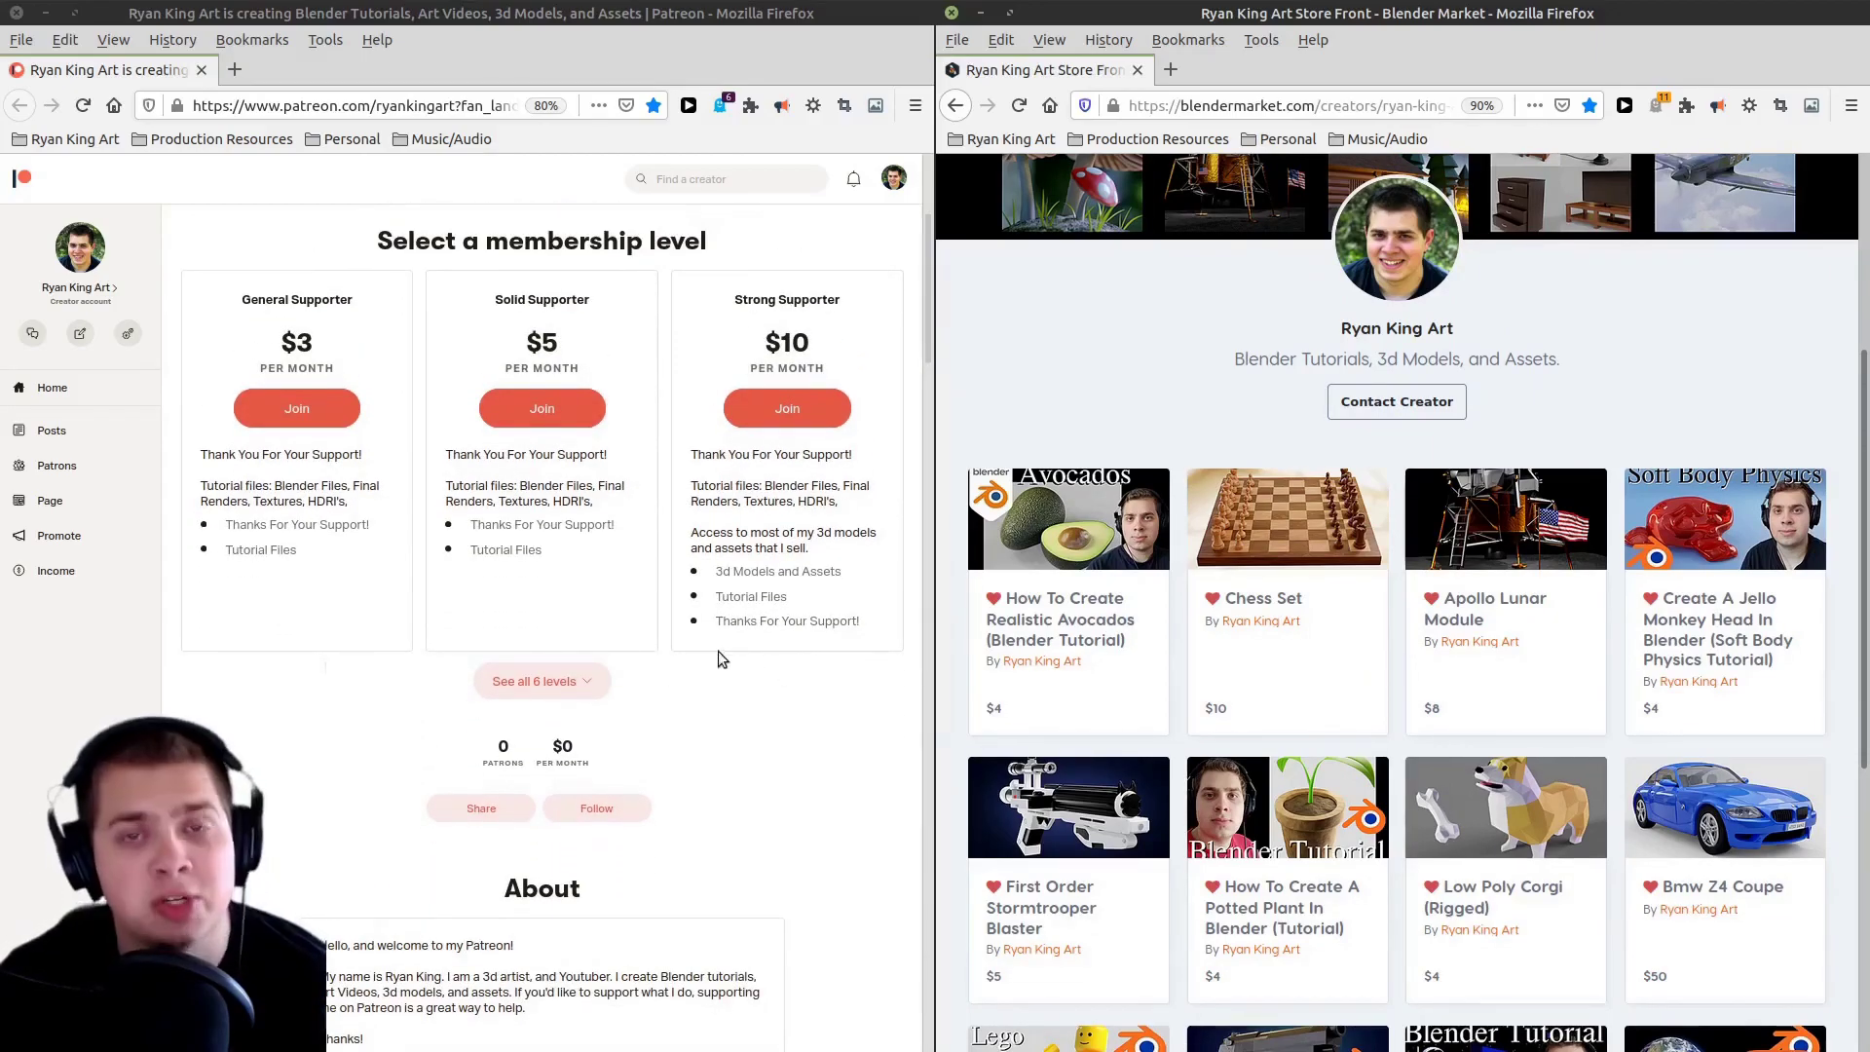
scroll(727, 703, up, 5)
scroll(1088, 739, up, 1)
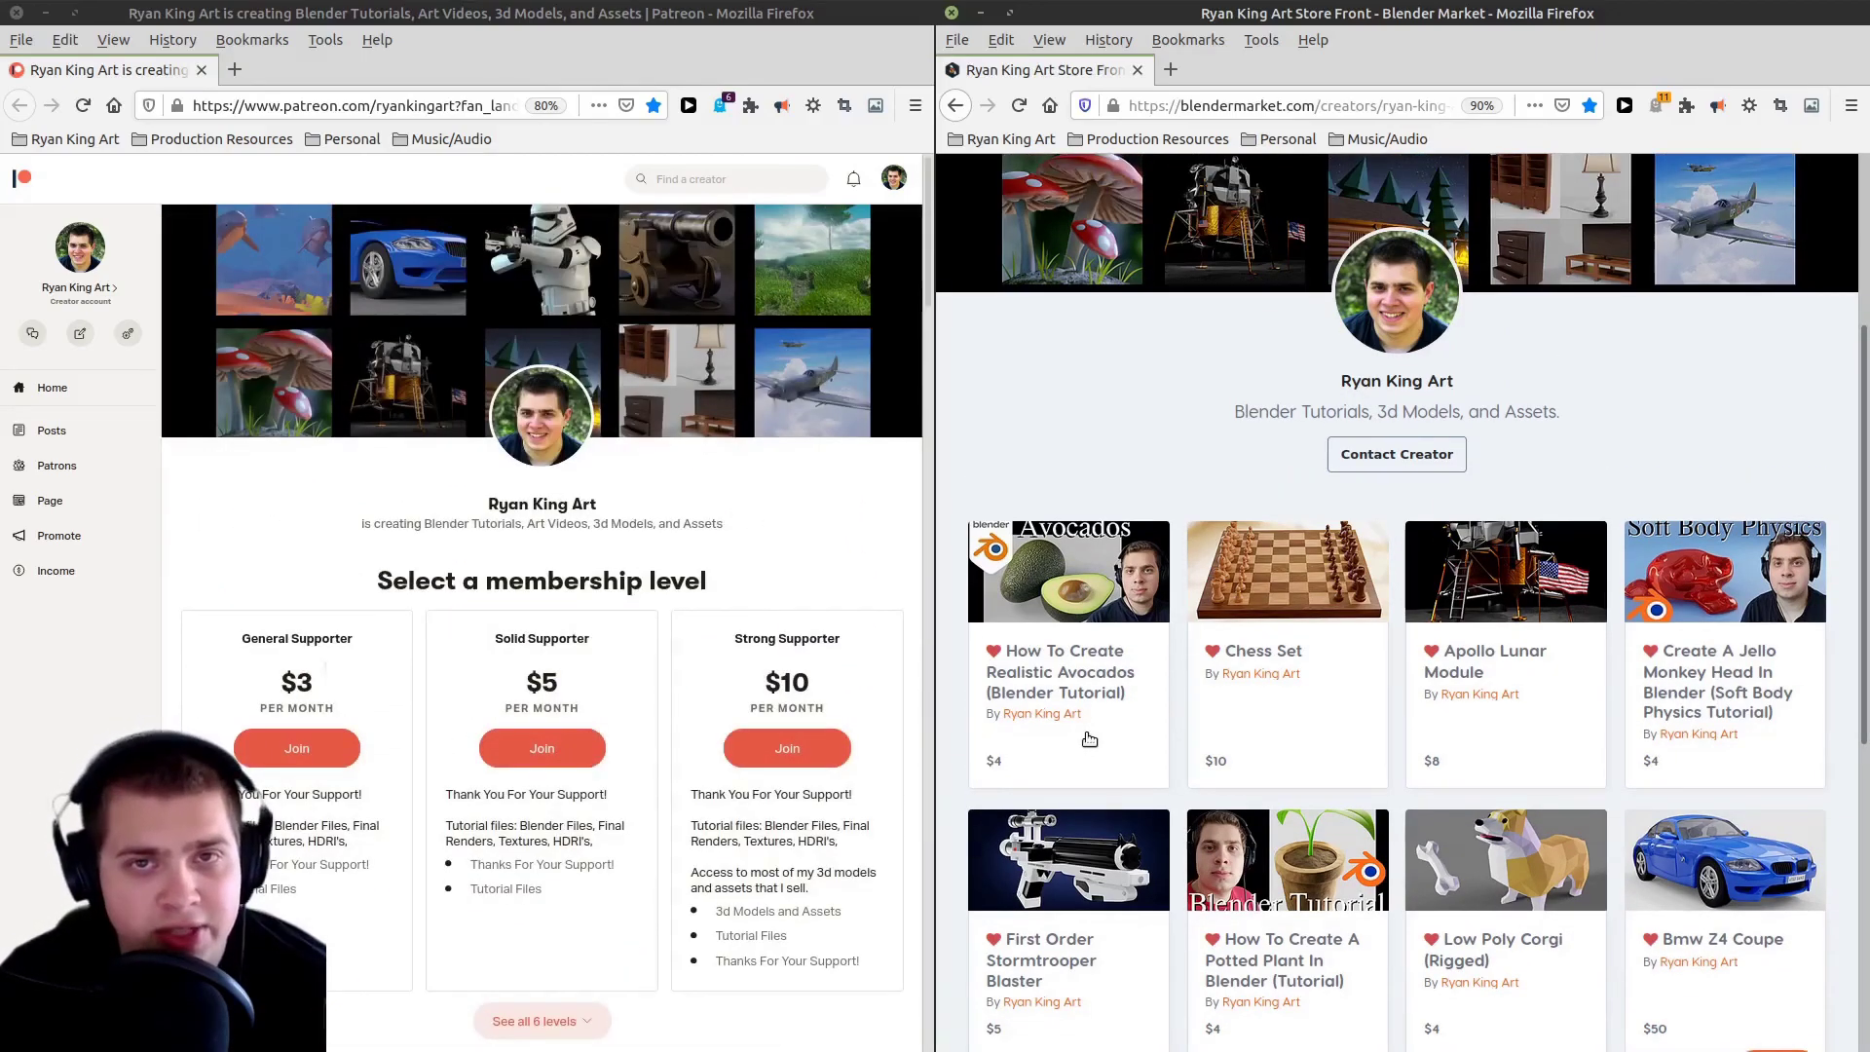